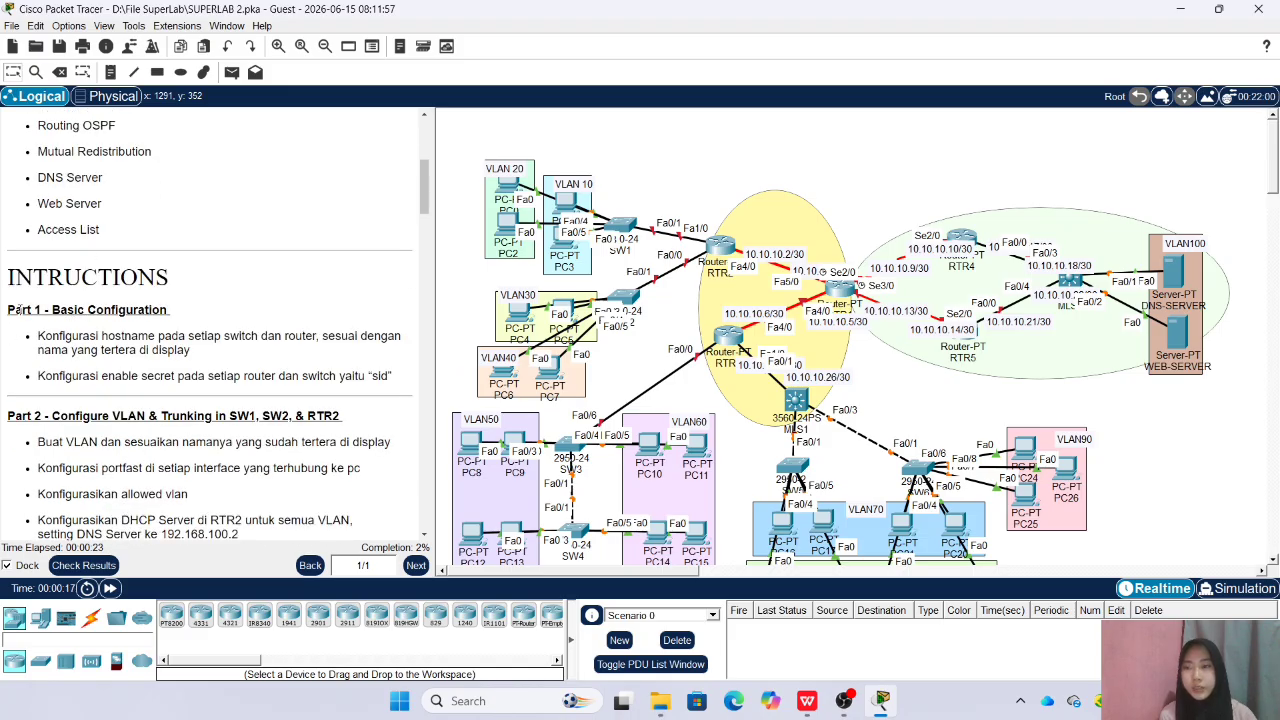
Read the Part 1 and Part 2 lab instructions on hostnames, the enable secret, VLANs and trunking
scroll(24, 320, down, 2)
scroll(32, 350, up, 3)
scroll(60, 370, down, 6)
scroll(240, 376, up, 6)
scroll(280, 380, down, 3)
scroll(280, 380, up, 1)
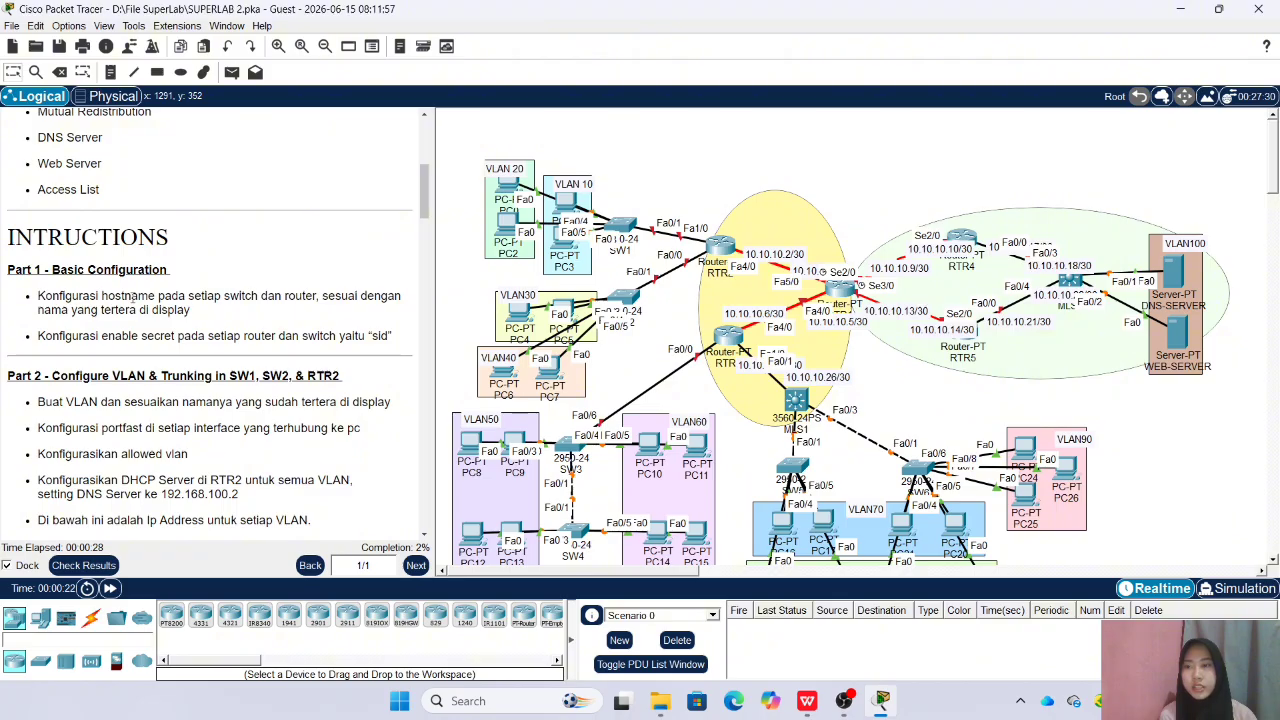
scroll(128, 329, down, 1)
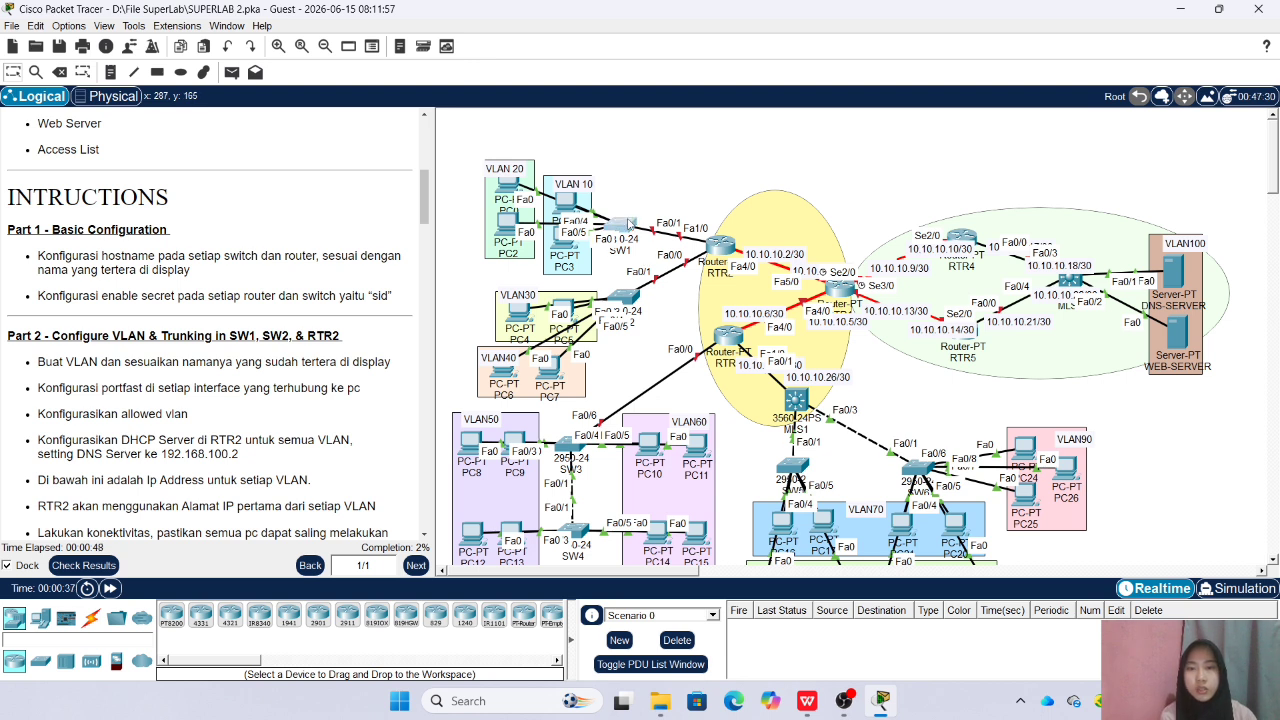
Enter global configuration mode in the command line of the VLAN 10/20 switch and set its hostname to SW1
click(620, 222)
drag(698, 128, 886, 114)
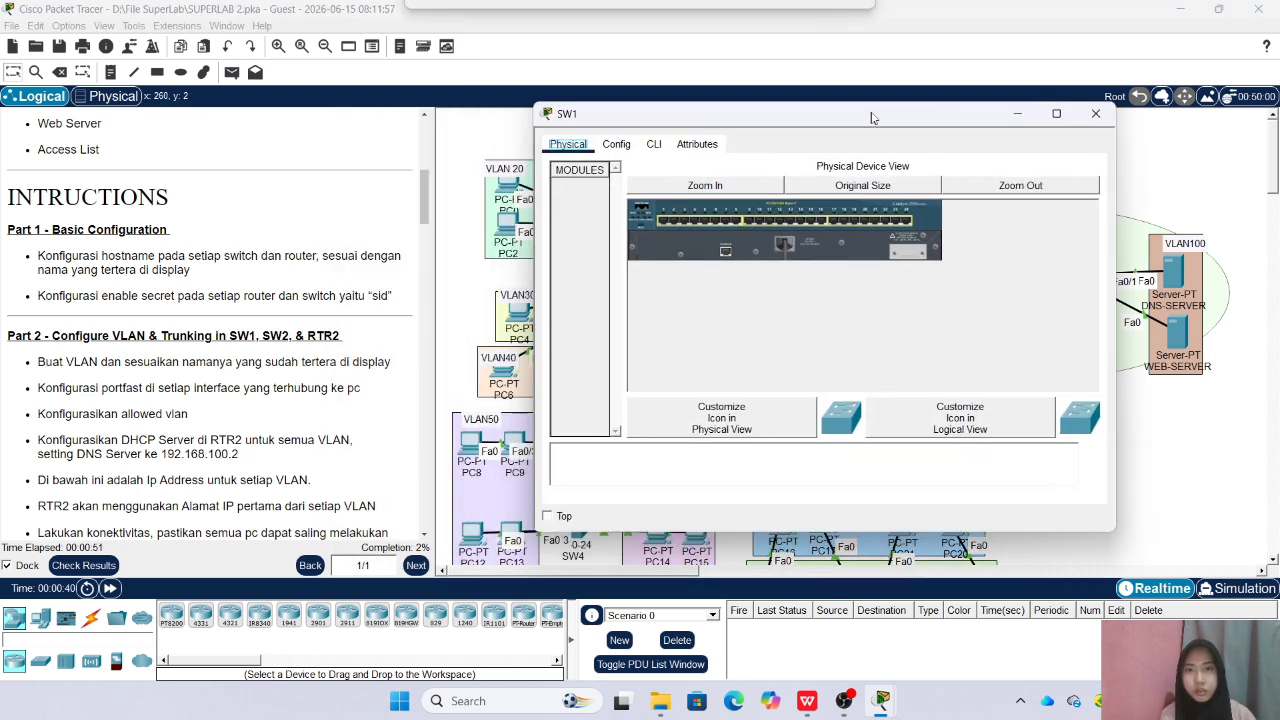
click(657, 144)
text(en)
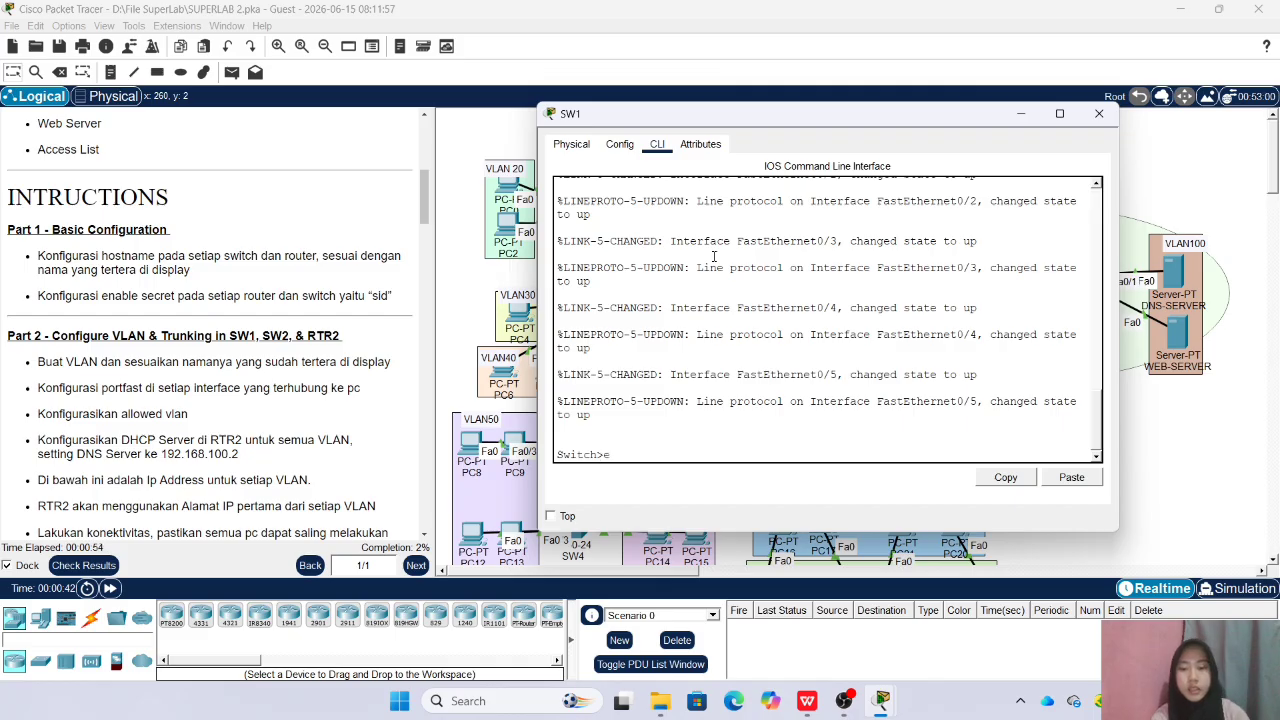
key(Return)
text(conf t)
key(Return)
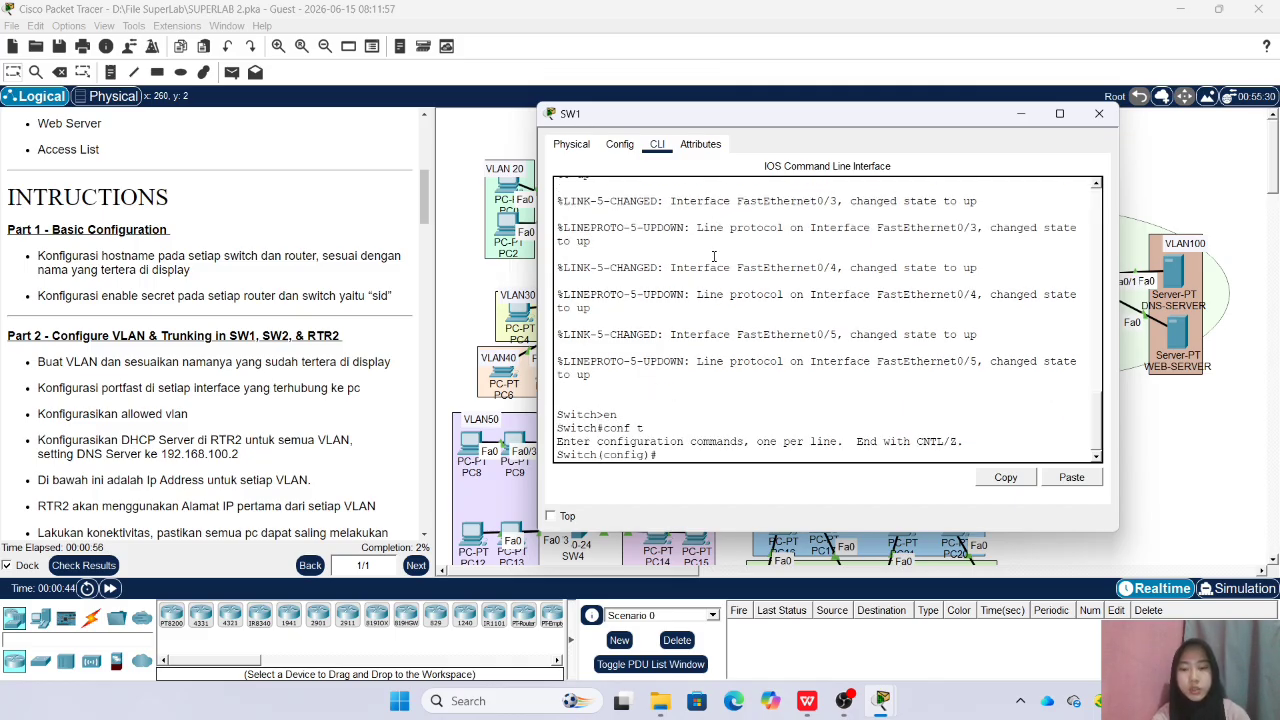
text(hostname SW1)
key(Return)
Set the enable secret password on SW1 as given in the instructions and close the switch's window
key(Return)
scroll(714, 257, up, 1)
scroll(1003, 192, down, 1)
click(1108, 117)
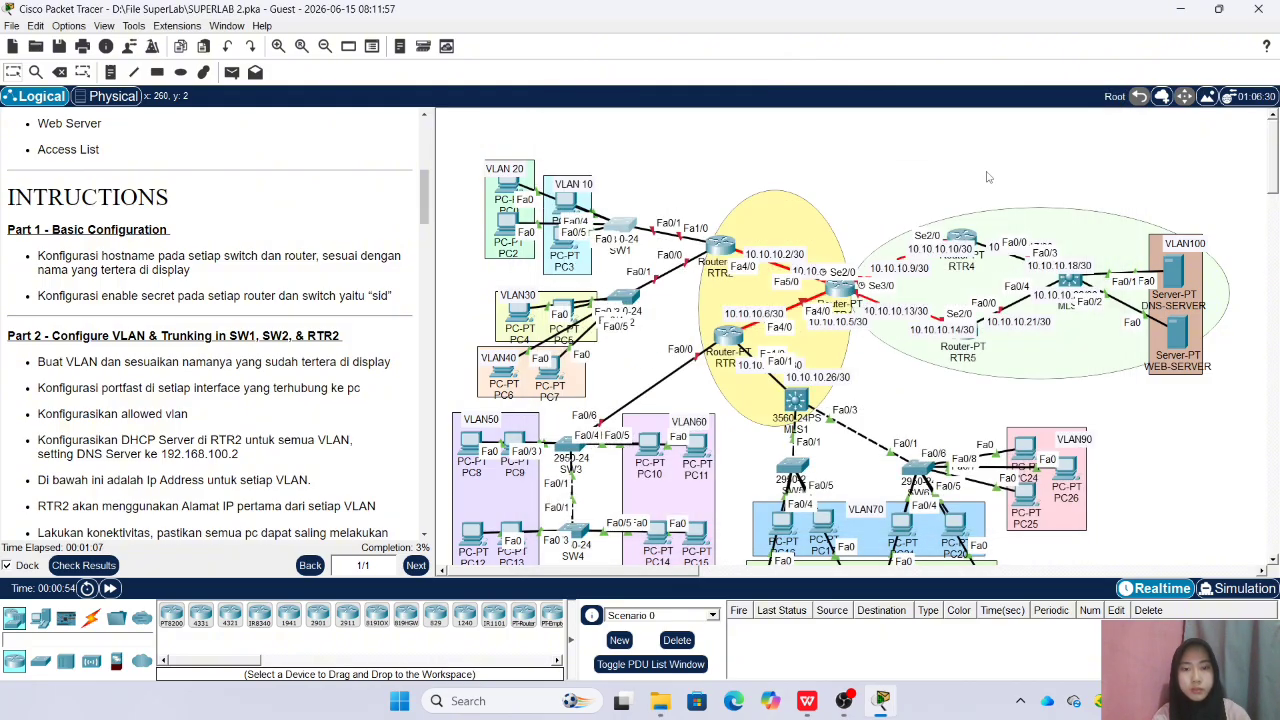
Enter global configuration mode in the command line of the VLAN 30/40 switch and set its hostname to SW2
click(624, 298)
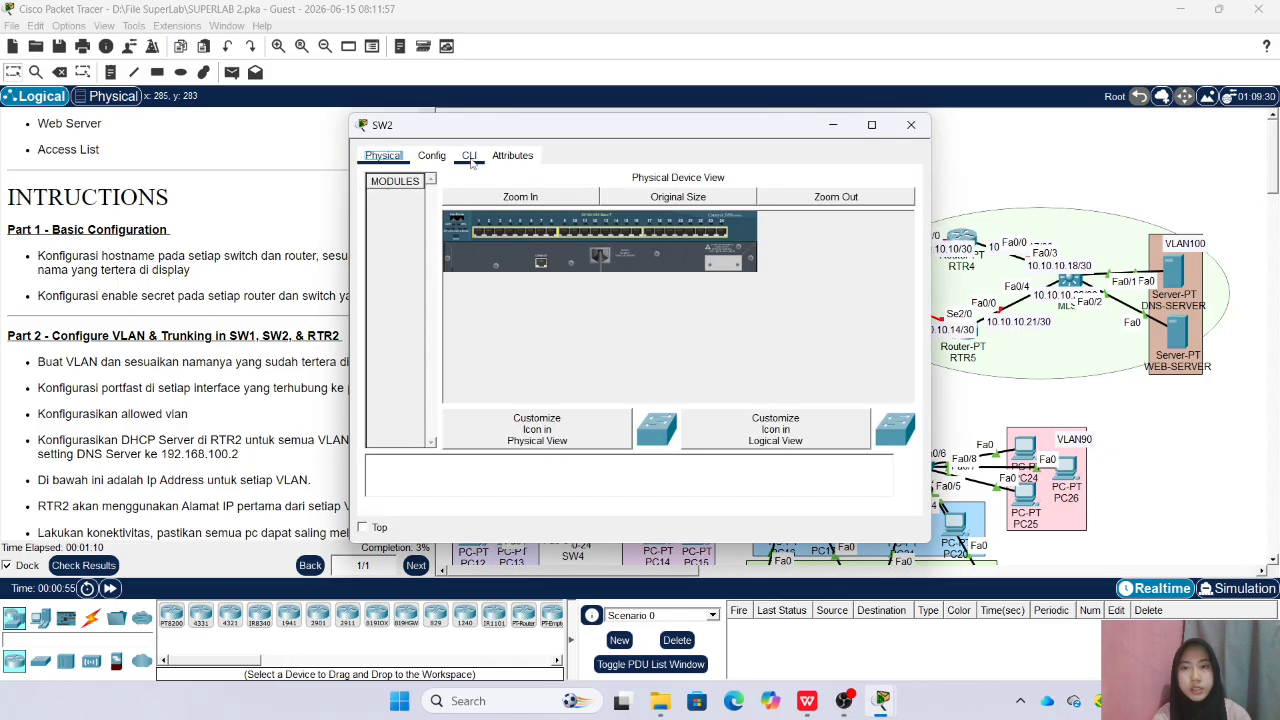
click(469, 158)
text(en)
key(Return)
text(conf)
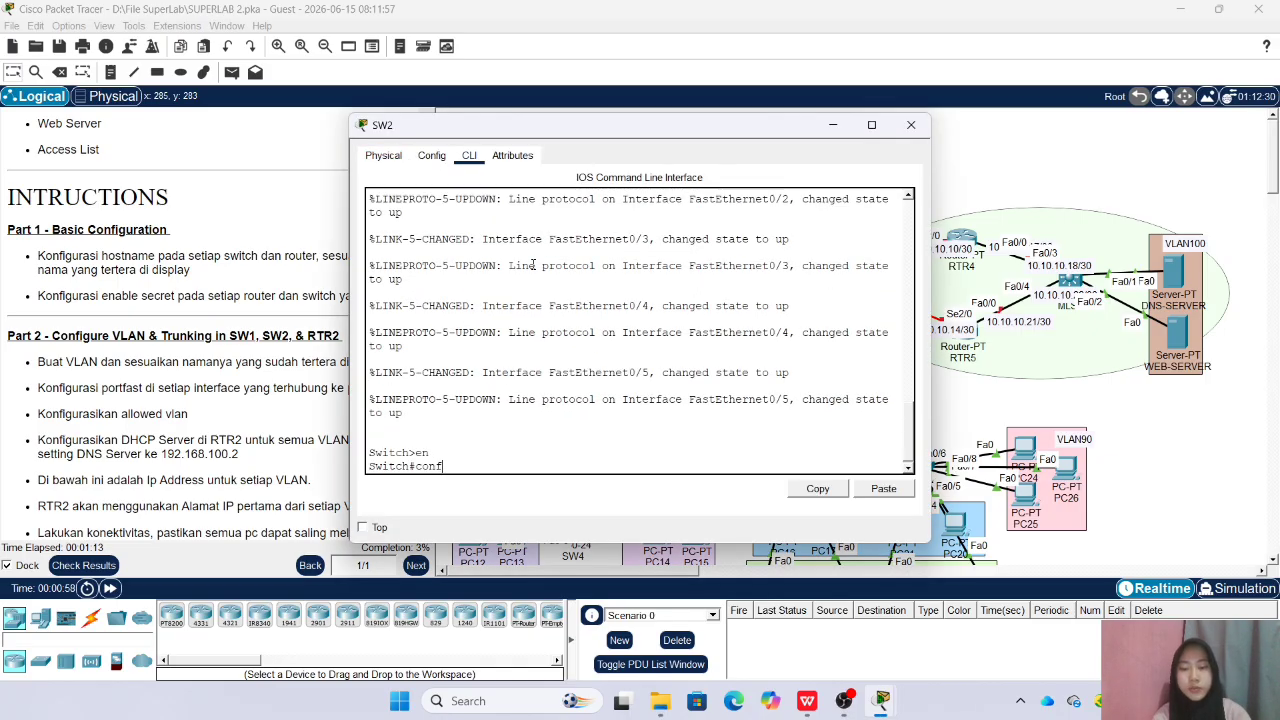
text( t)
key(Return)
text(hostname )
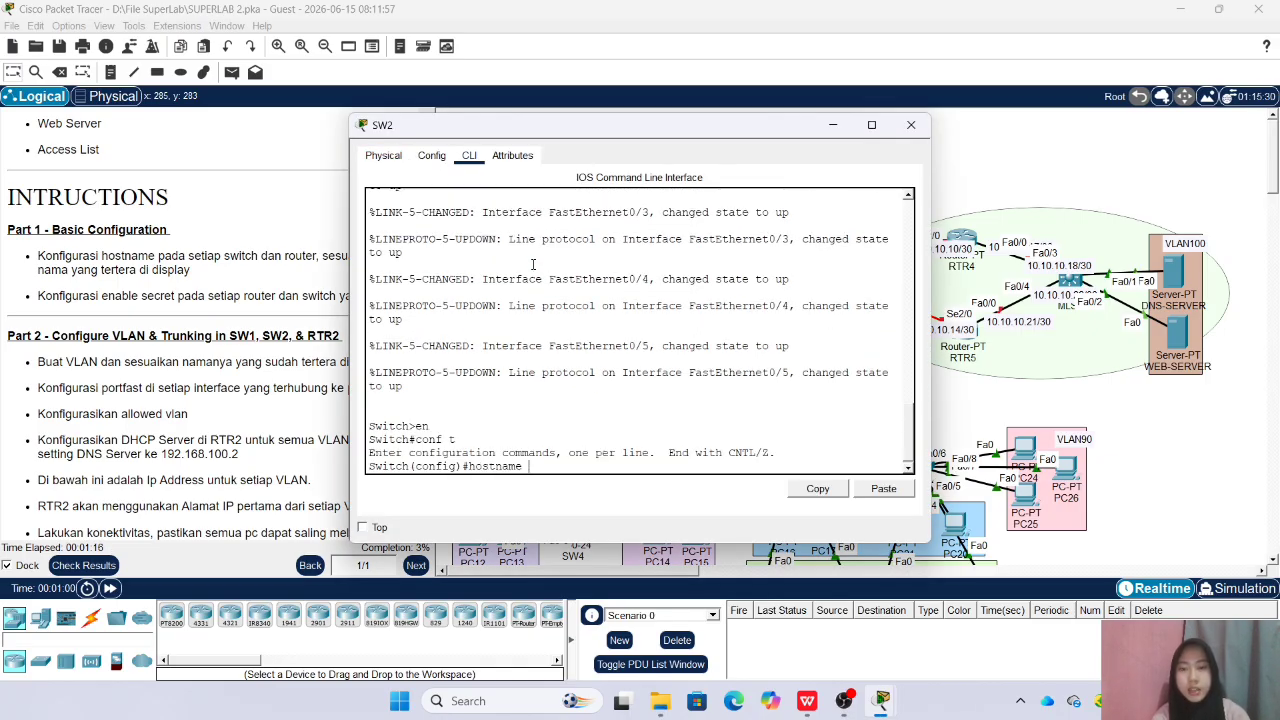
text(SW2)
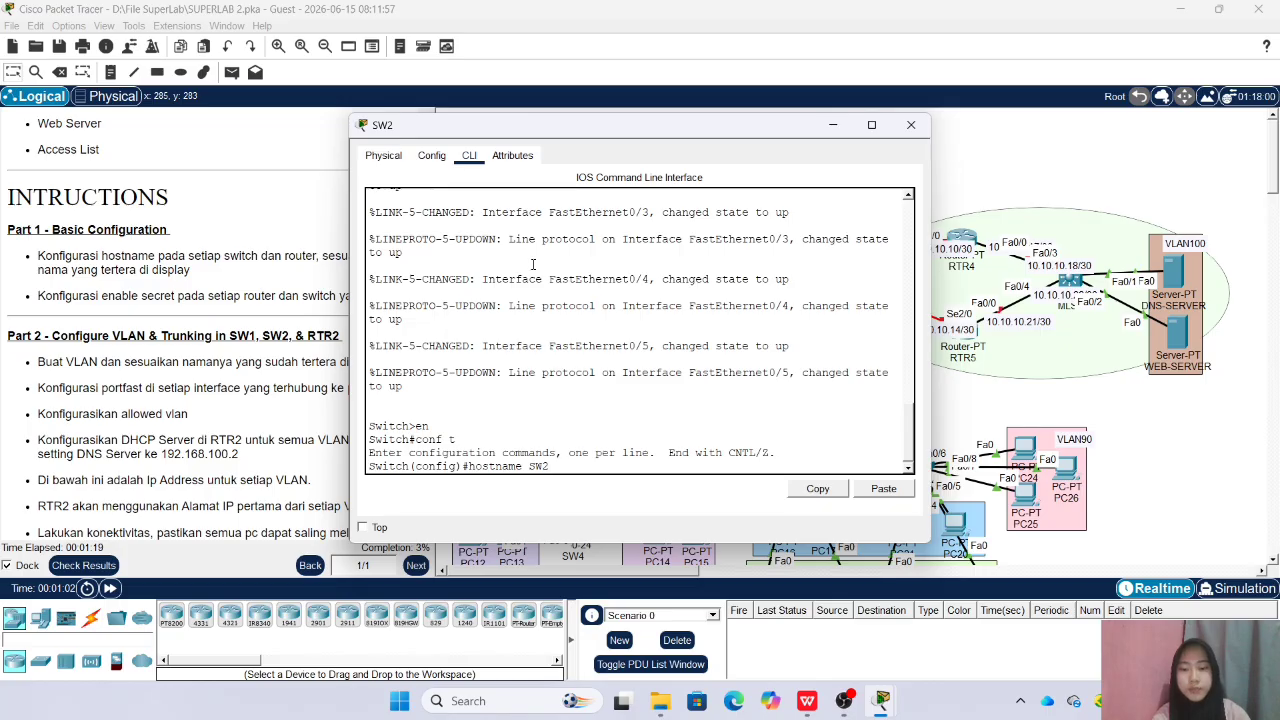
key(Return)
Set the enable secret password on SW2 and close the switch's window
text(ena sec si)
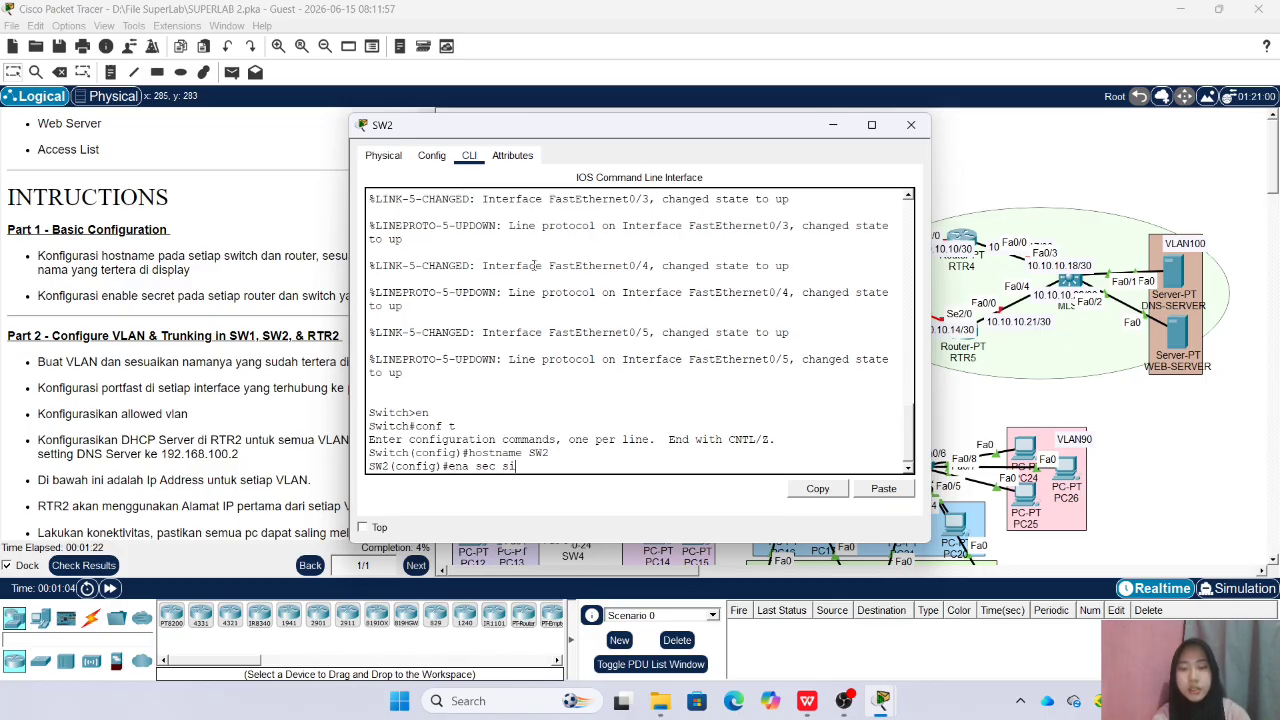
text(d)
key(Return)
click(910, 124)
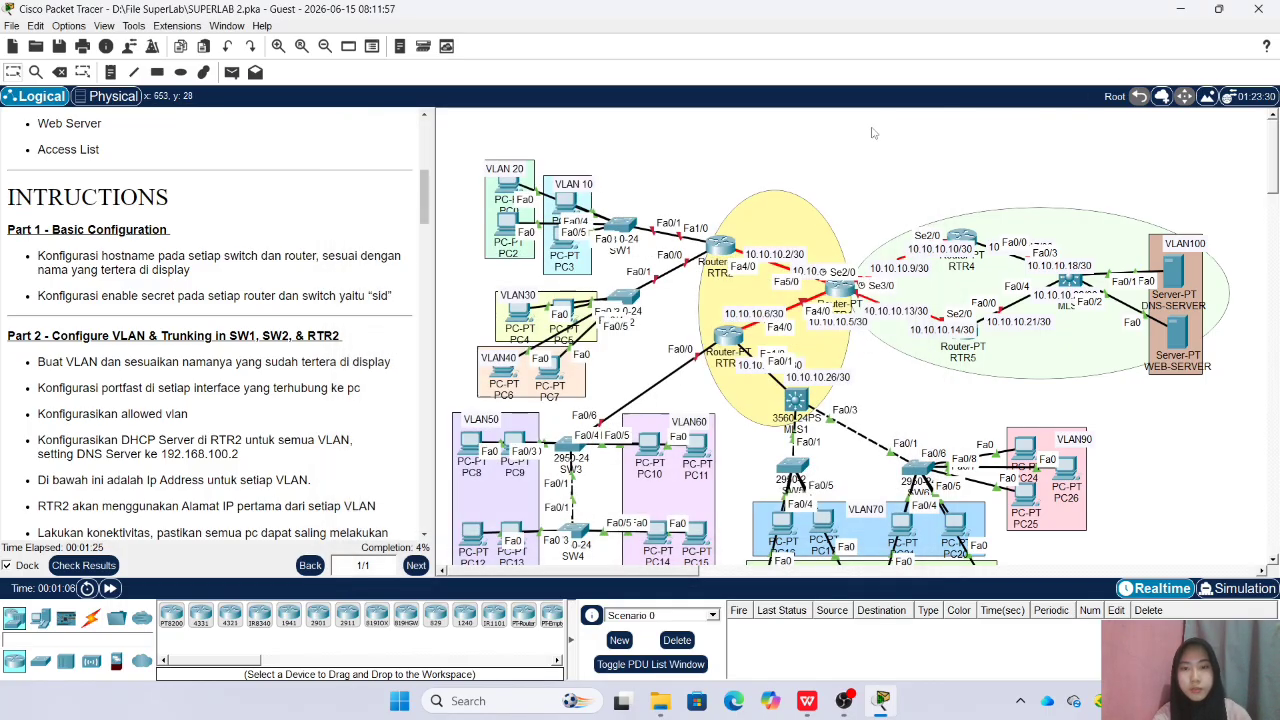
Enter global configuration mode on the router connected to SW1 and SW2 and set its hostname to RTR2
click(720, 246)
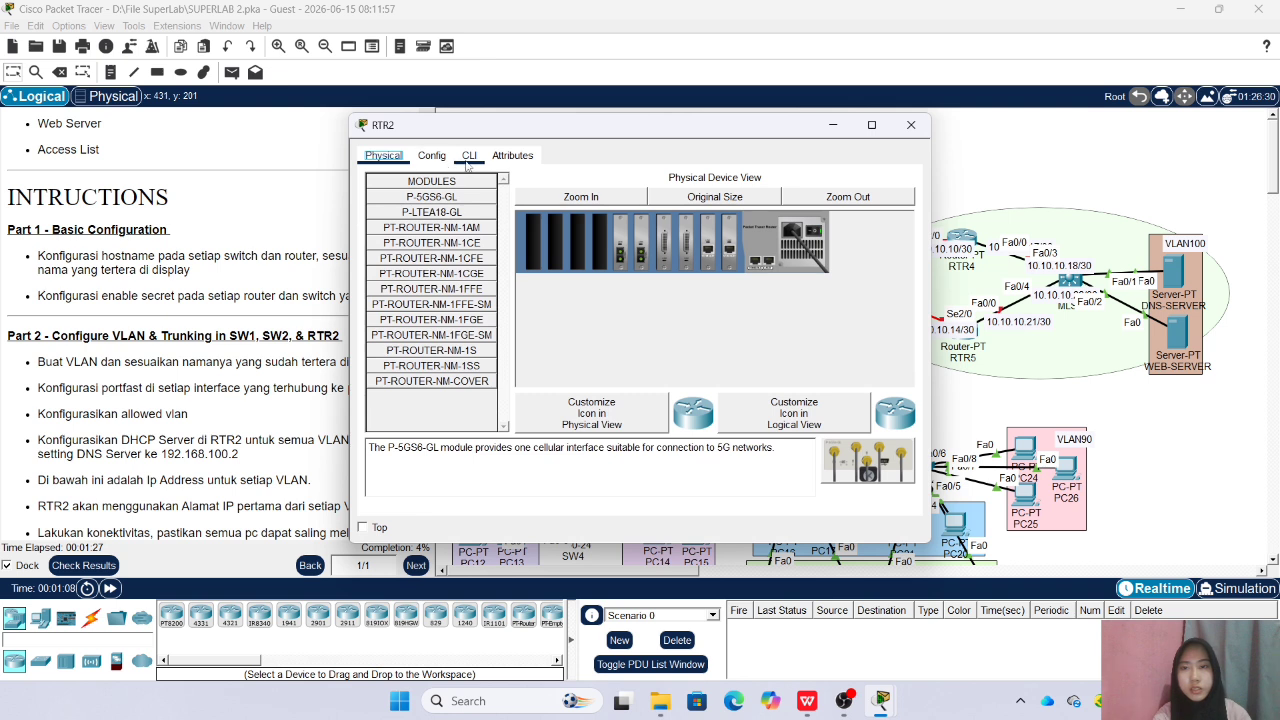
click(468, 156)
key(Return)
text(en)
key(Return)
text(con)
text(f t)
key(Return)
text(hostname RTR2)
Set the enable secret password on RTR2 and close the router's window
key(Return)
text(ena sec sid)
key(Return)
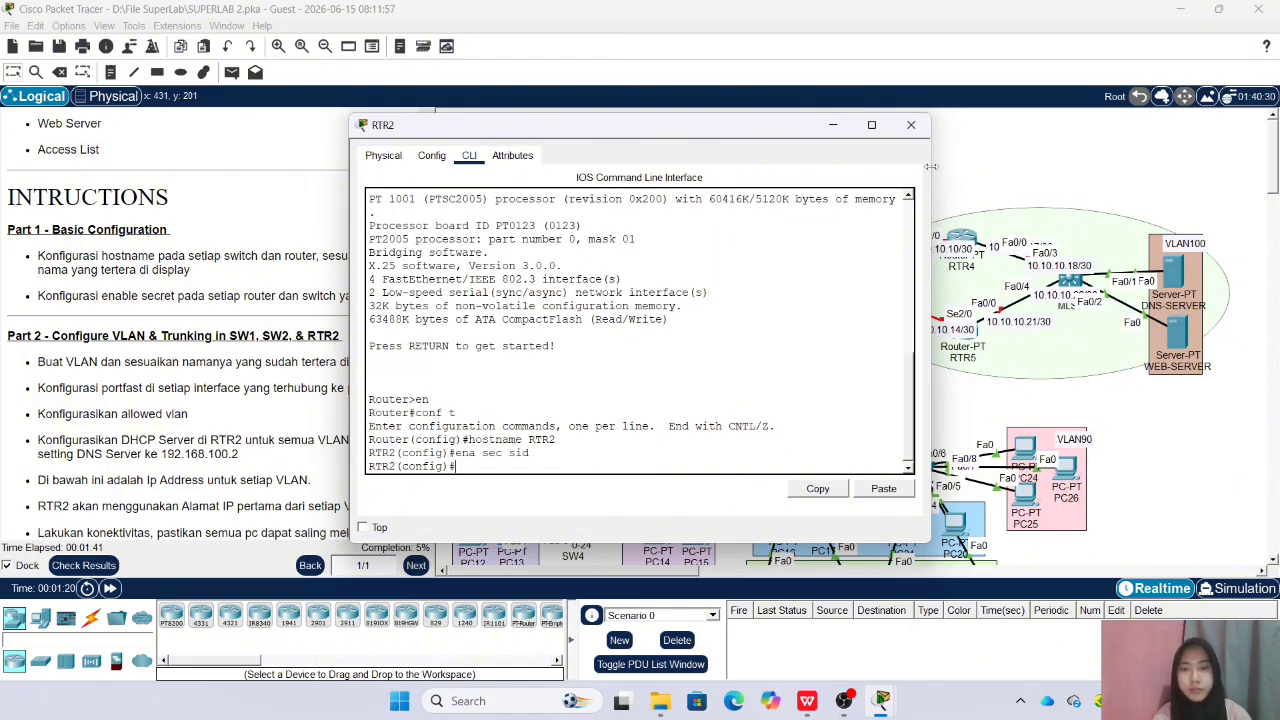
click(911, 124)
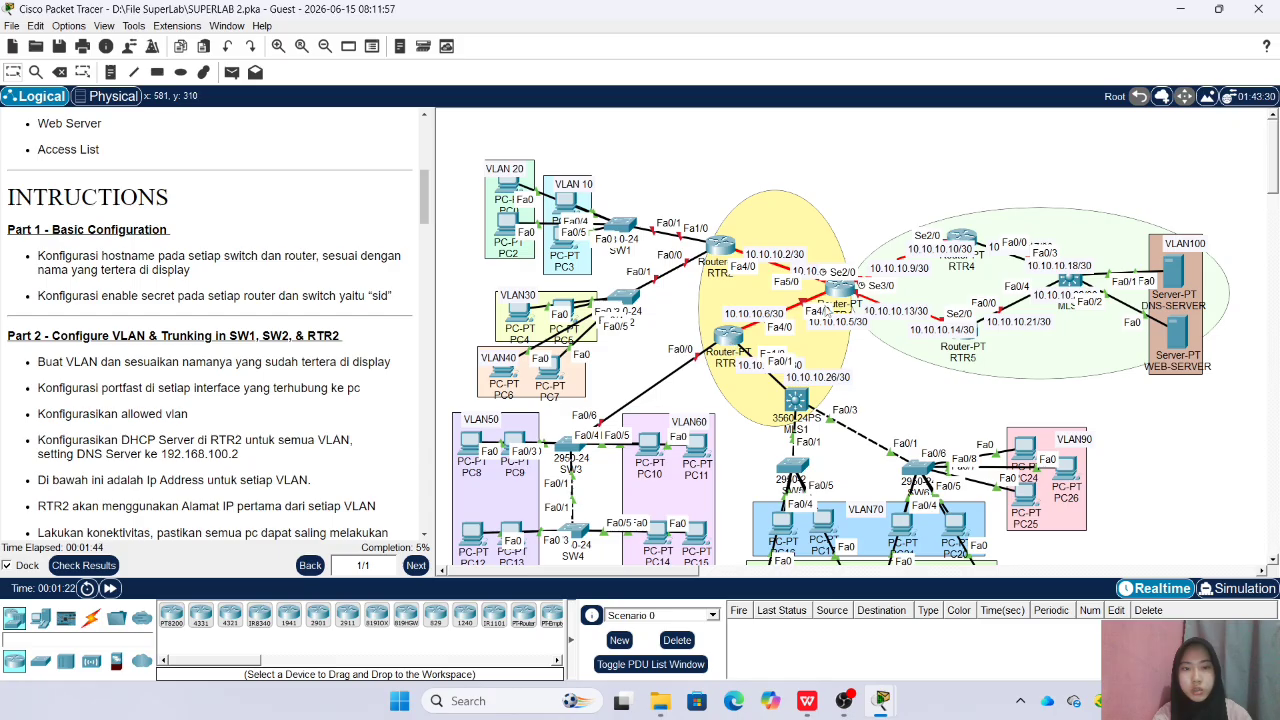
Enter global configuration mode on the central router and set its hostname to RTR1
click(722, 246)
click(469, 155)
key(Return)
text(en)
key(Return)
text(conf t)
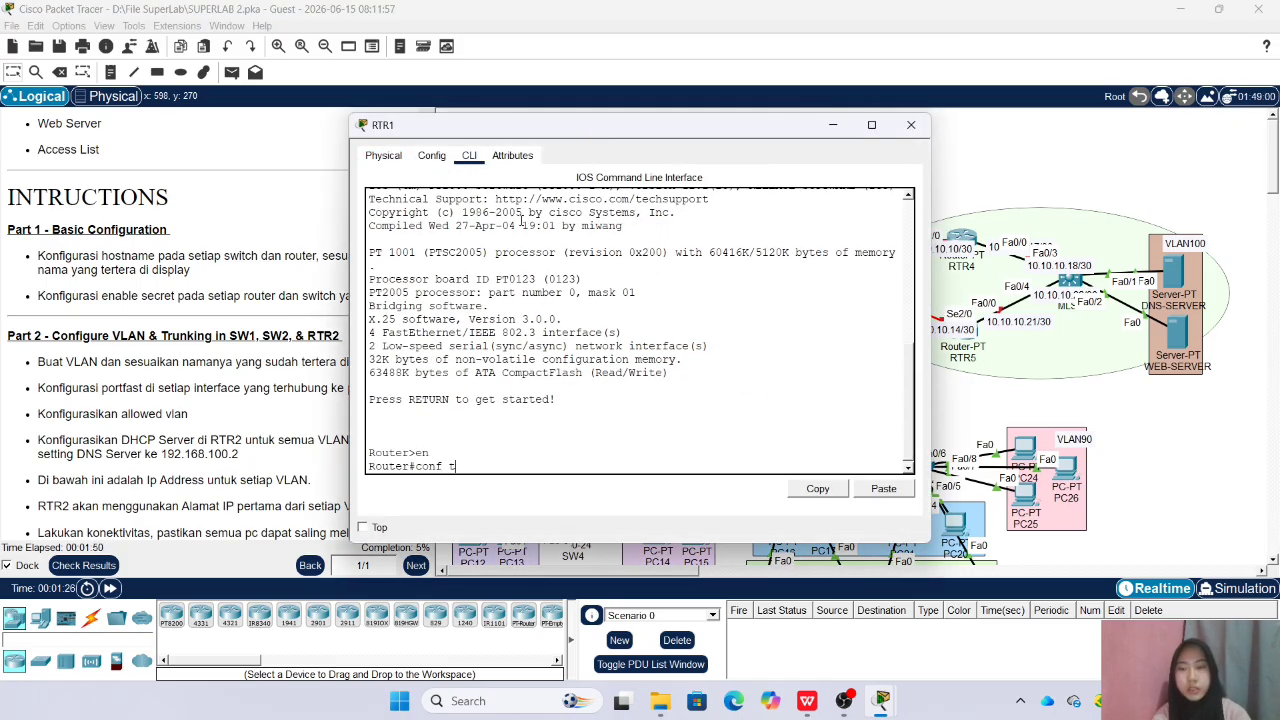
key(Return)
text(hostname RTR1)
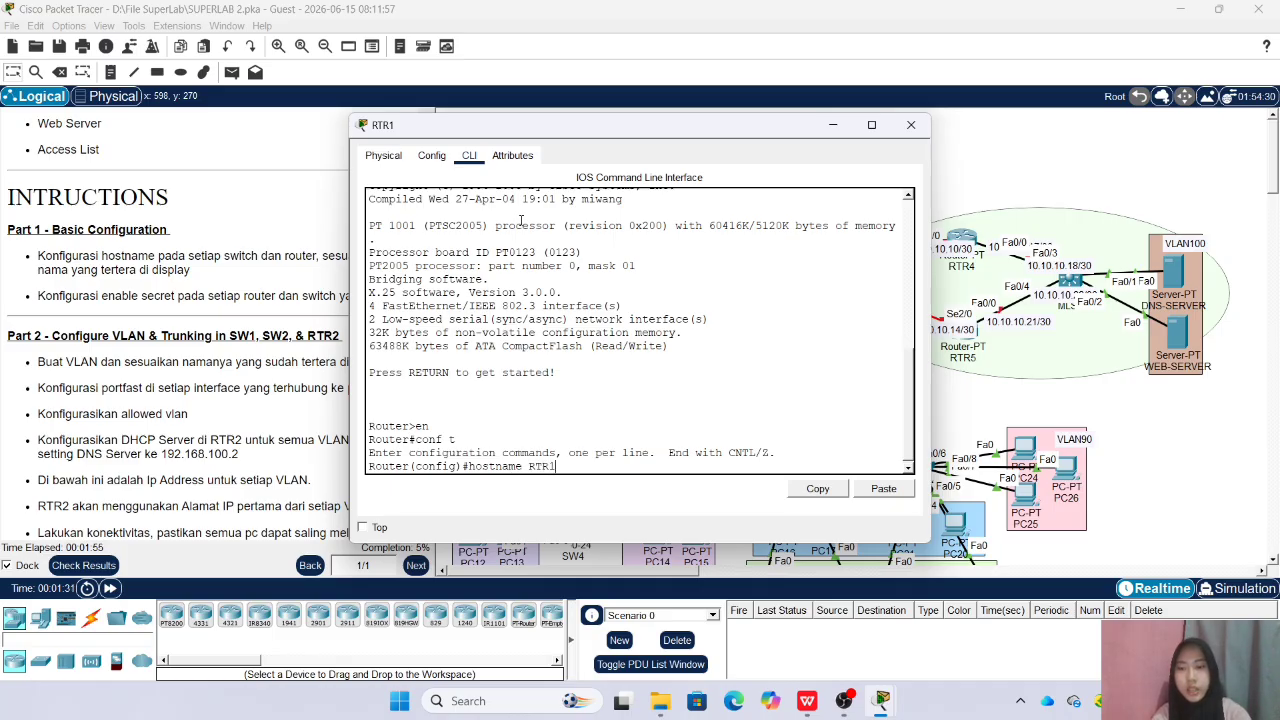
key(Return)
Set the enable secret password on RTR1 and close the router's window
text(ena sec si)
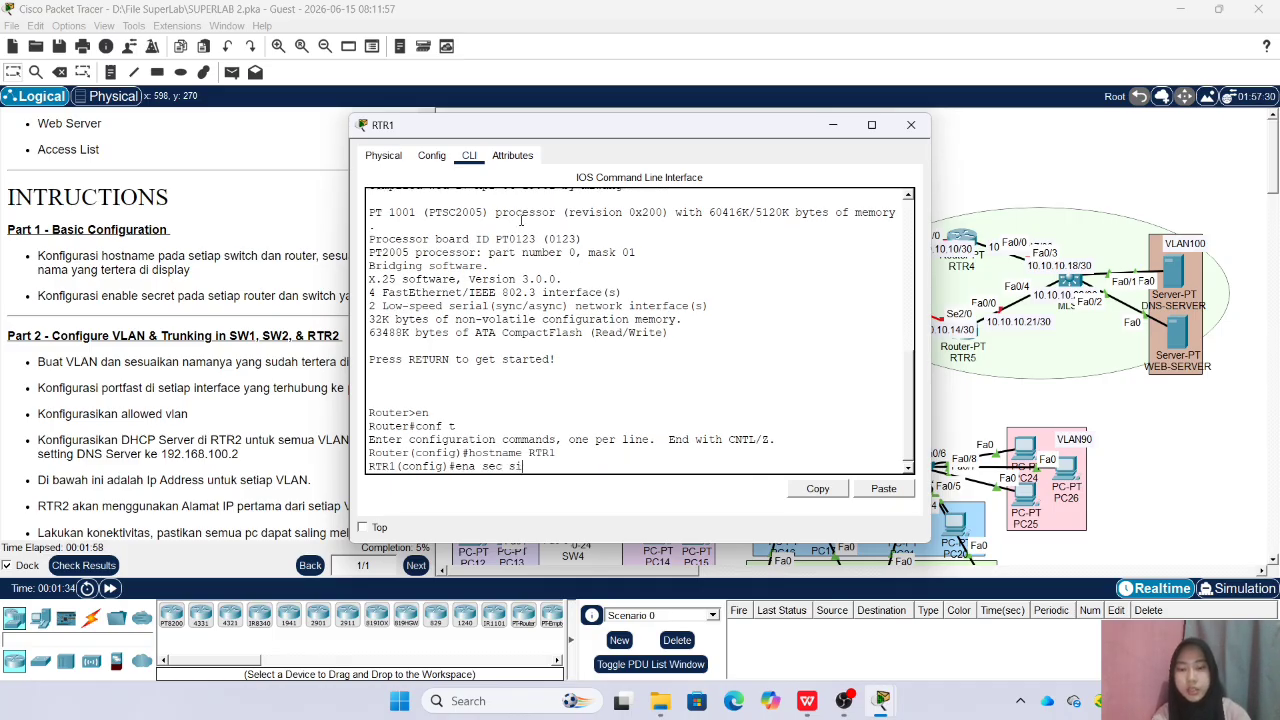
text(d)
key(Return)
click(911, 124)
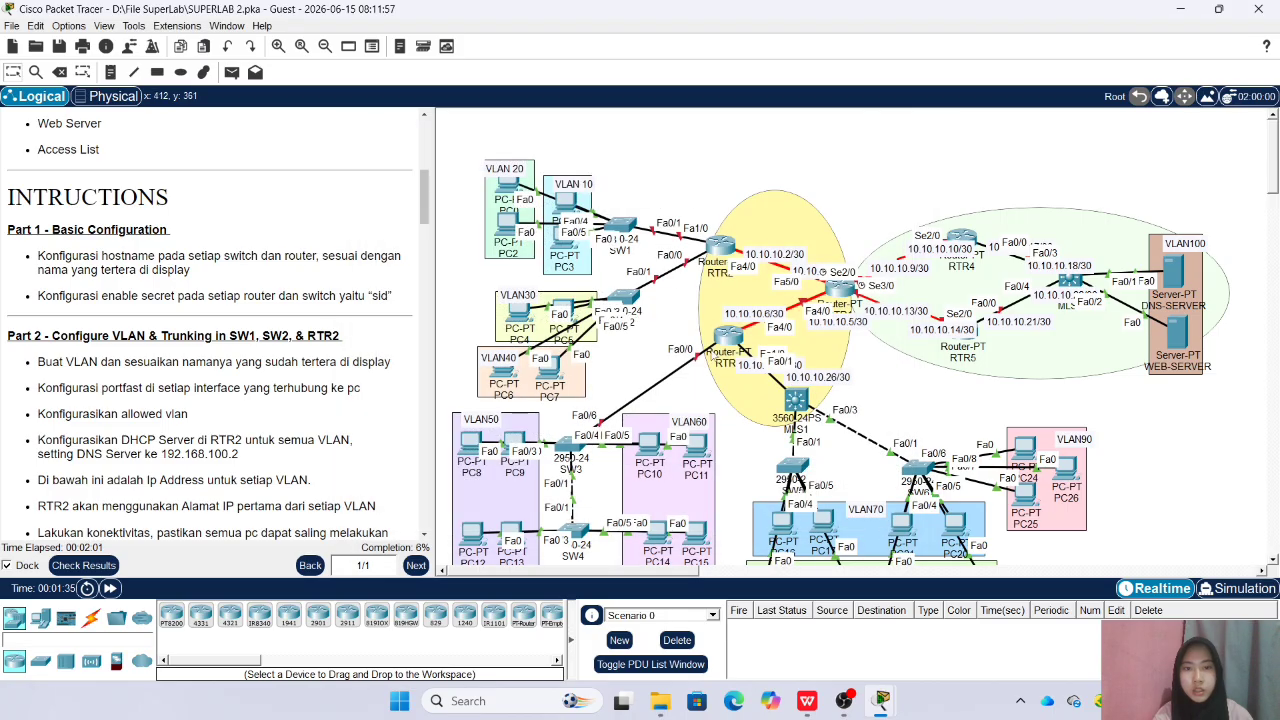
Enter global configuration mode on the router linked to SW3 and MLS1 and set its hostname to RTR3
click(729, 337)
click(469, 155)
key(Return)
text(en)
key(Return)
text(conf t)
key(Return)
text(hpo)
text(stname )
text(RT)
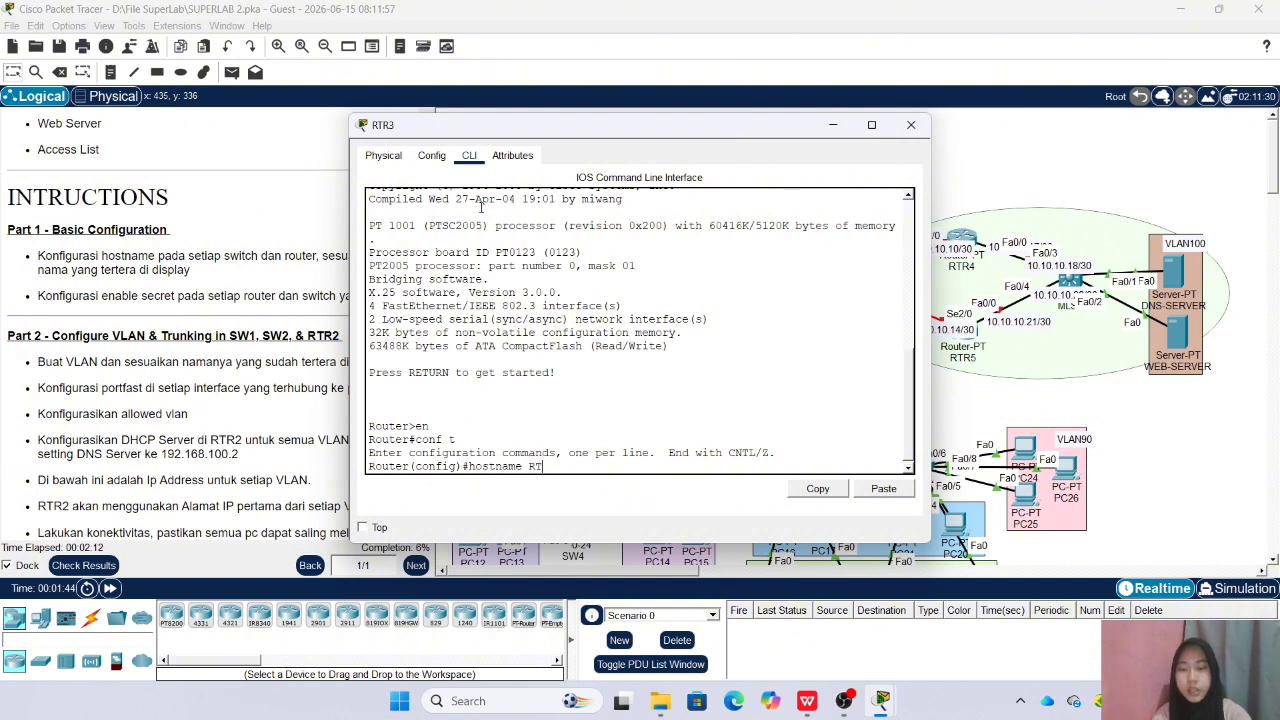
text(R3)
key(Return)
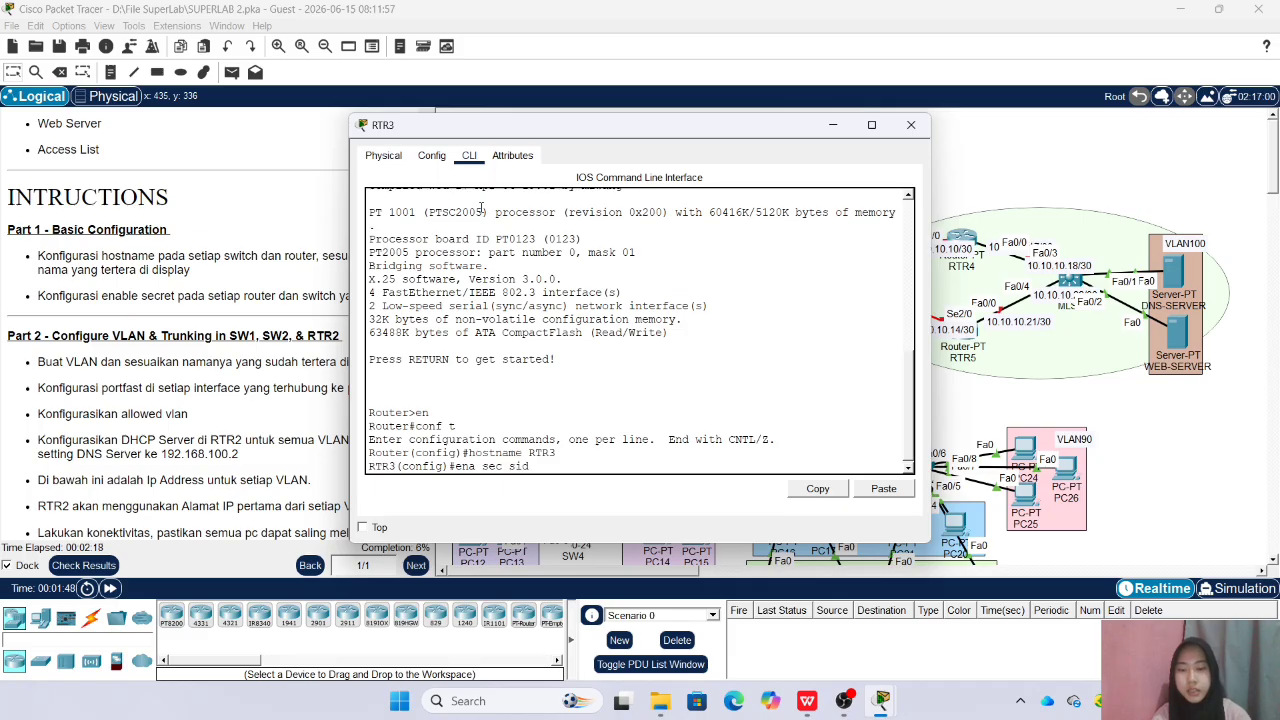
Set the enable secret password on RTR3 and close the router's window
text(ena sec sid)
key(Return)
click(911, 124)
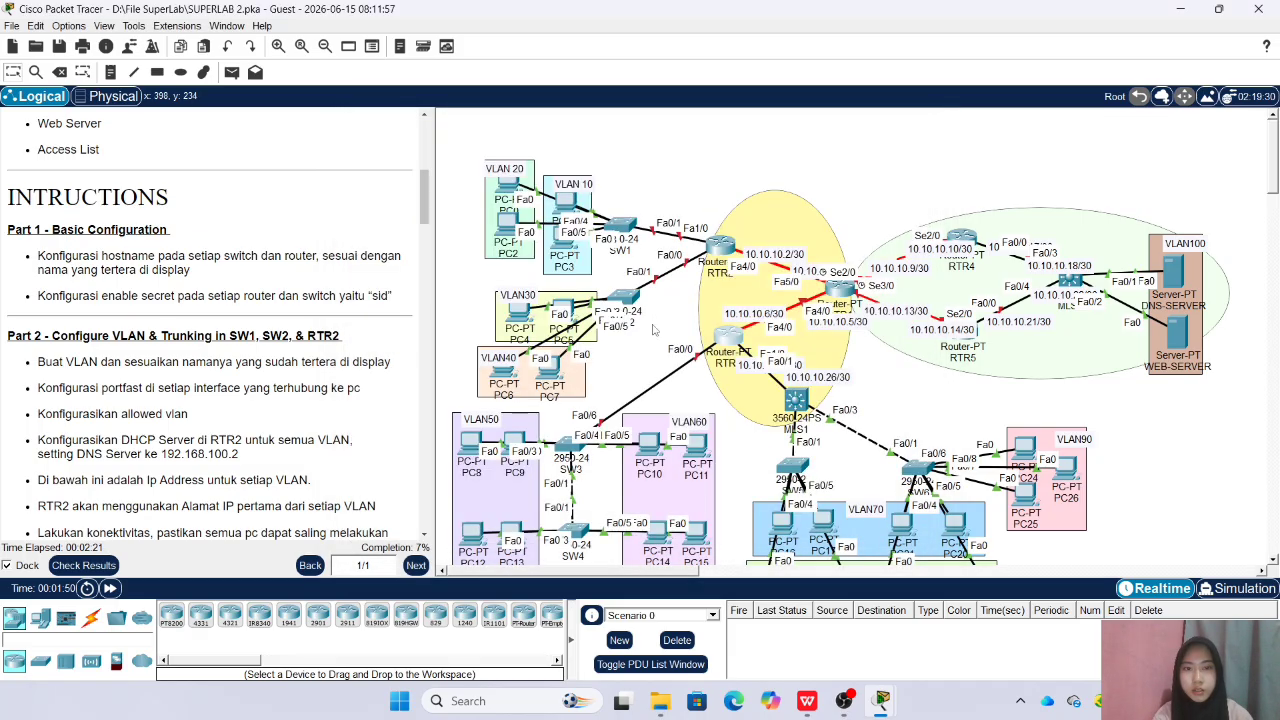
Enter global configuration mode on the upper VLAN 50/60 switch and set its hostname to SW3
click(572, 446)
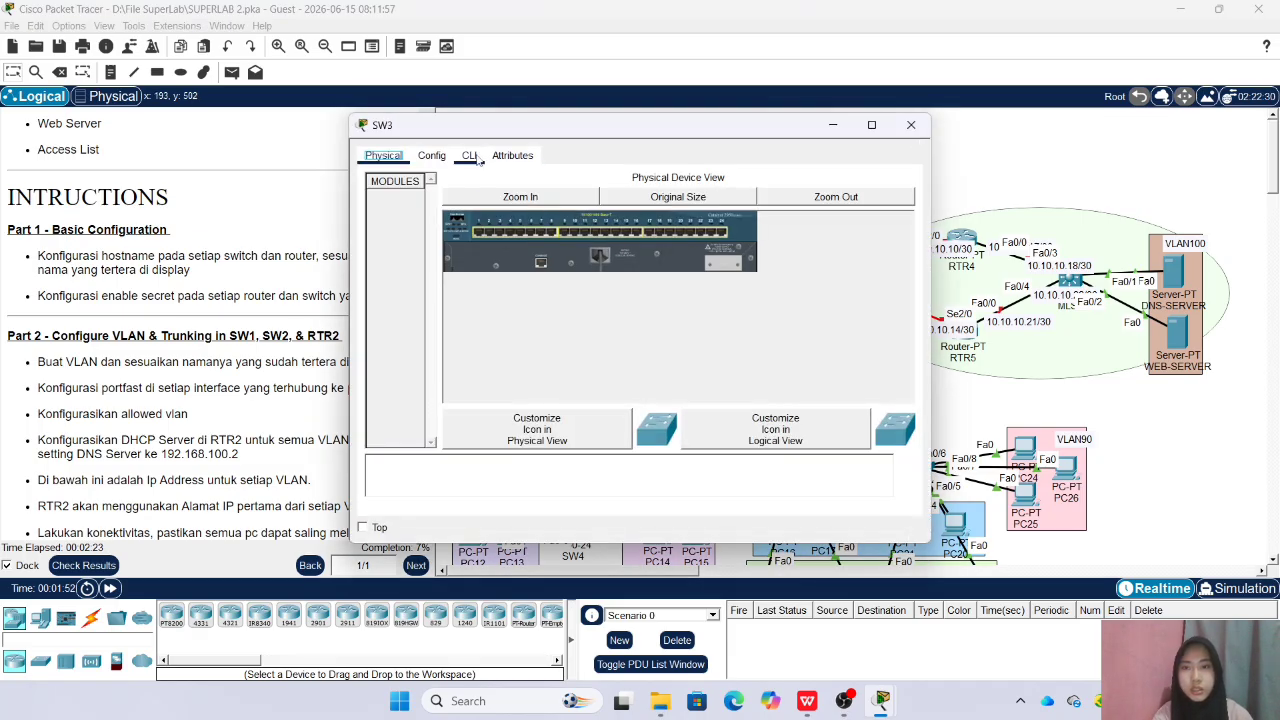
click(478, 158)
key(Return)
text(en)
key(Return)
text(conf t)
key(Return)
text(h(config)#hostname SW3)
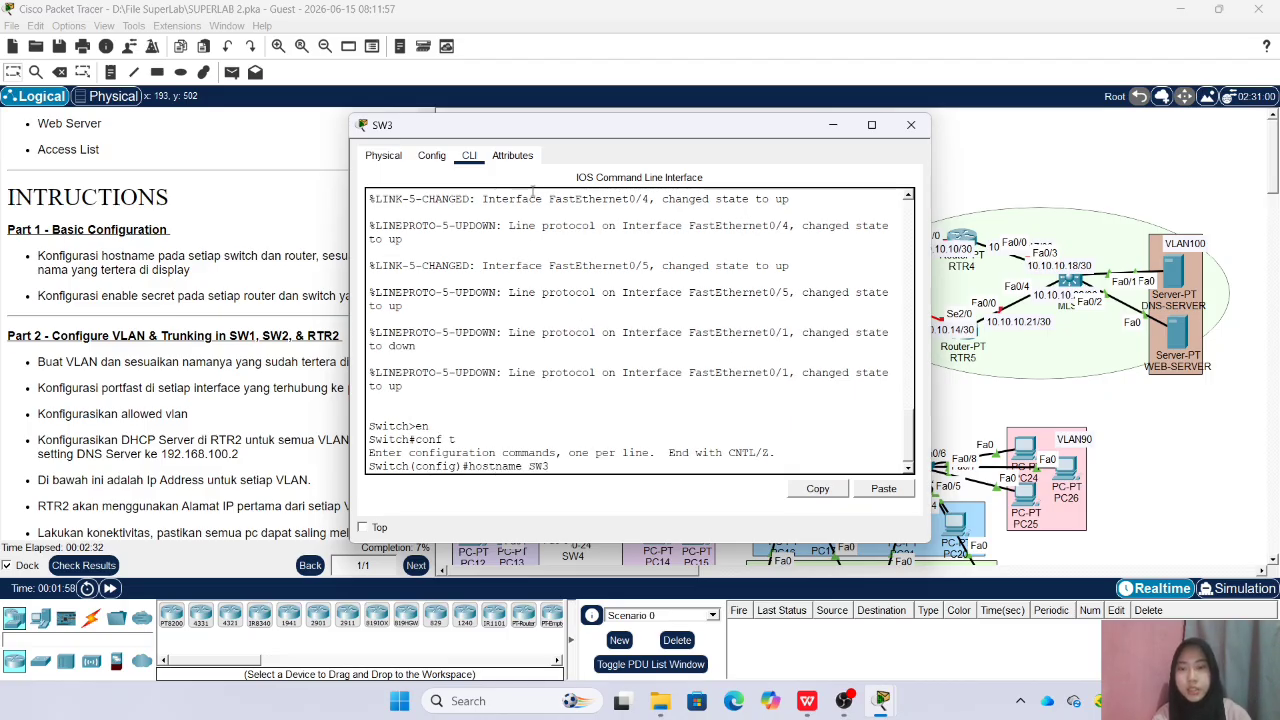
key(Return)
Set the enable secret password on SW3 and close the switch's window
text(en)
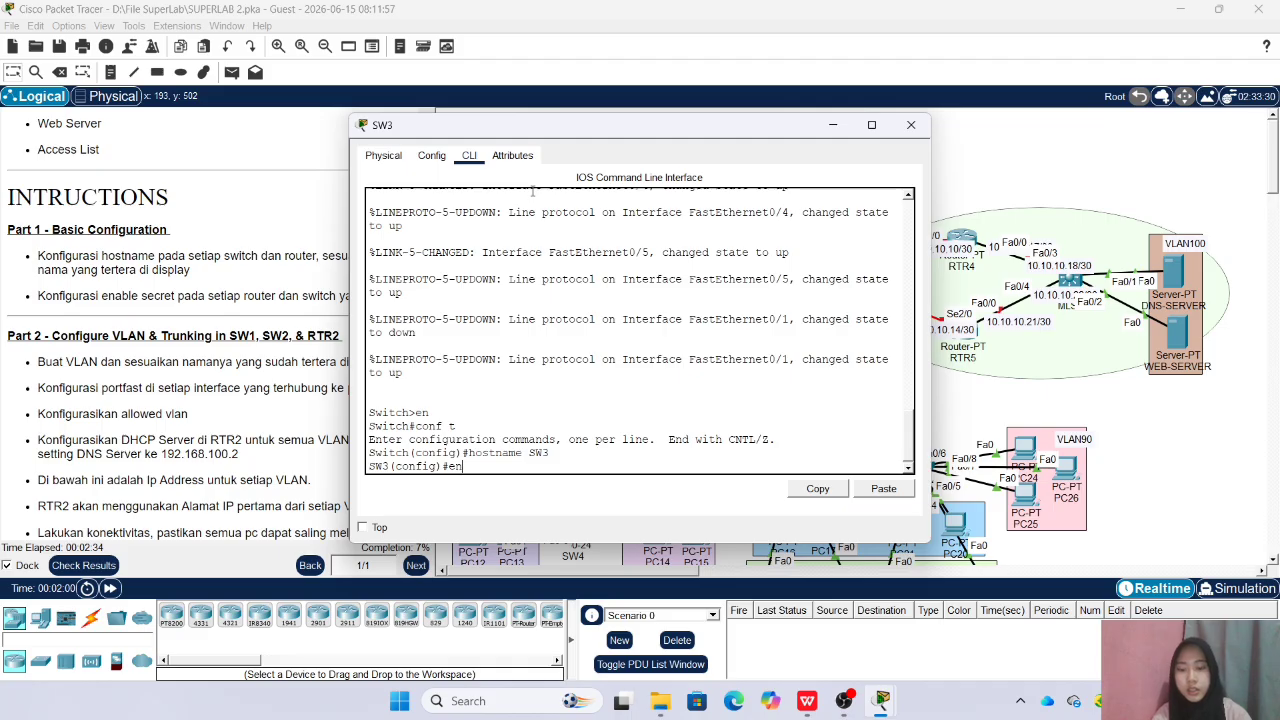
text(a sec sid)
key(Return)
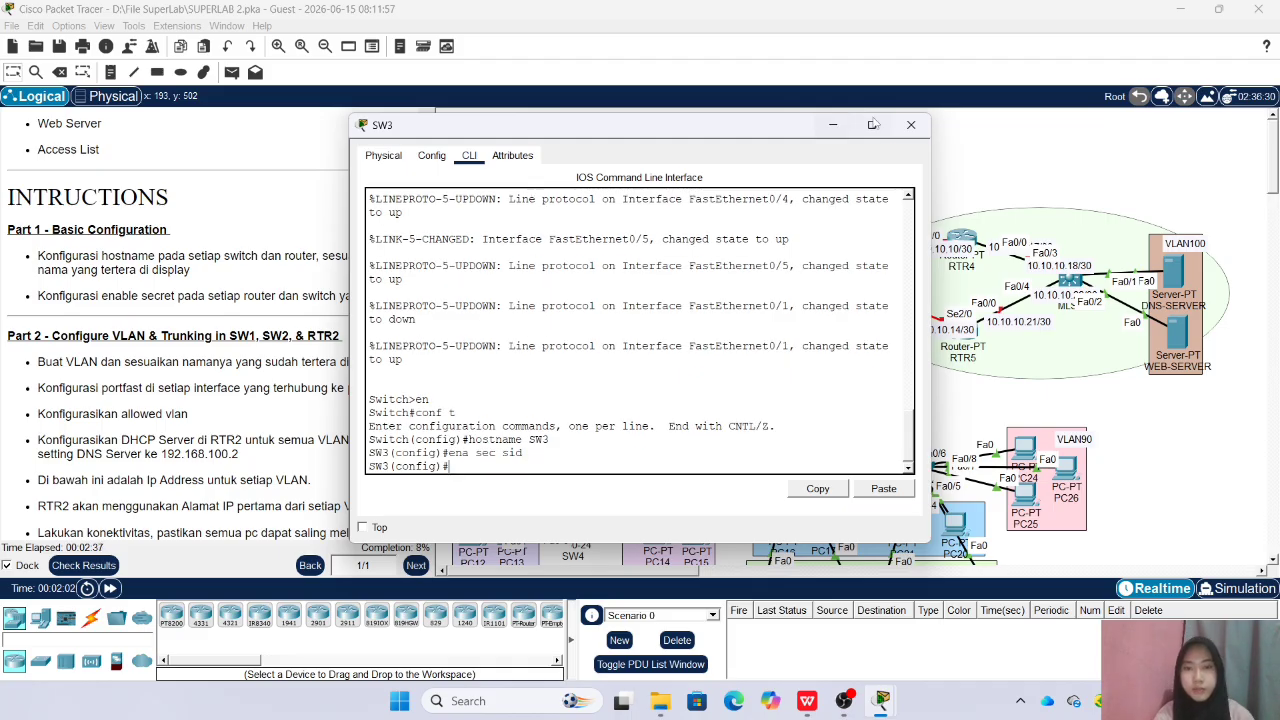
click(911, 124)
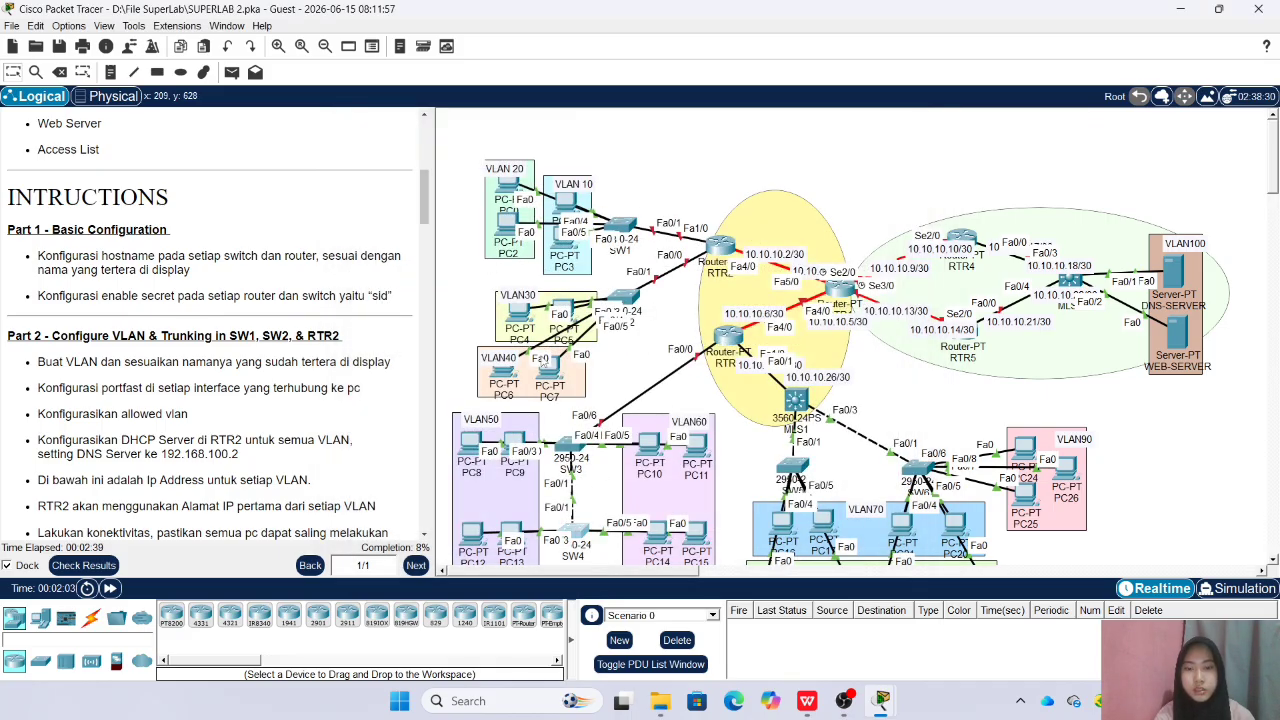
Enter global configuration mode on the lower VLAN 50/60 switch and set its hostname to SW4
click(556, 531)
key(Return)
text(en)
key(Return)
text(conf t)
key(Return)
text(hostname SW4)
key(Return)
Set the enable secret password on SW4 and close the switch's window
text(ena sec sid)
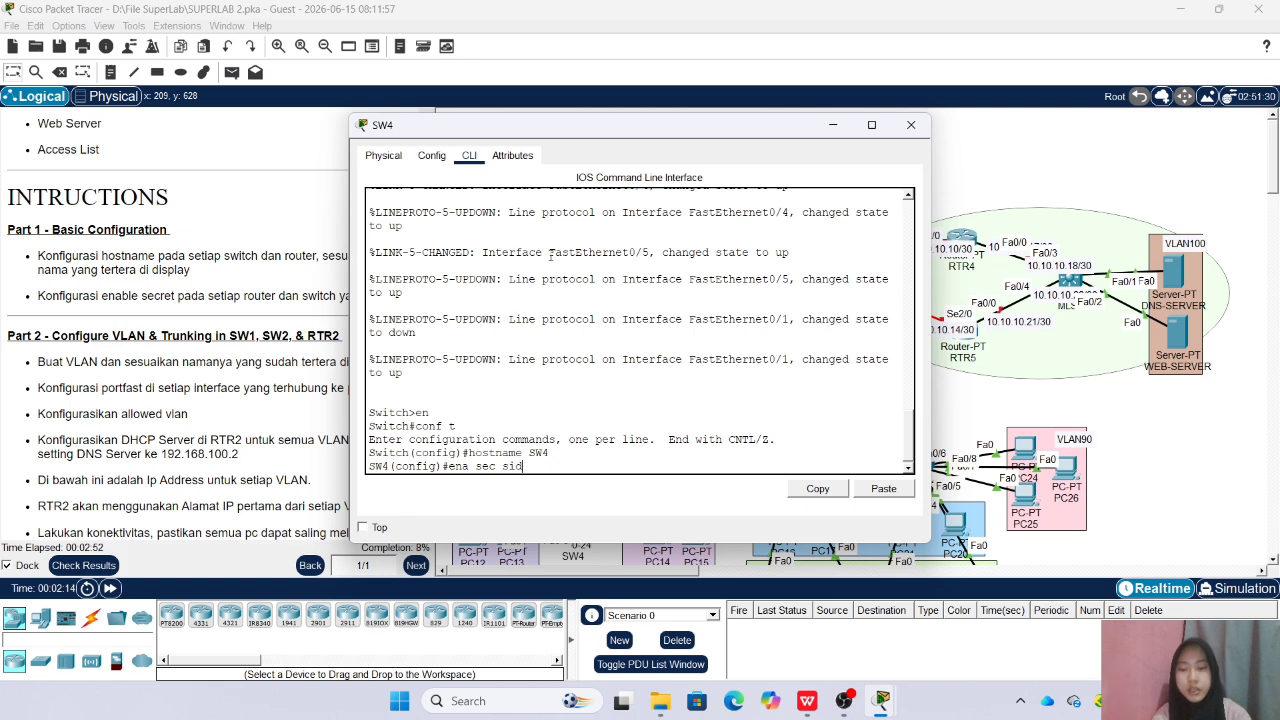
key(Return)
click(911, 125)
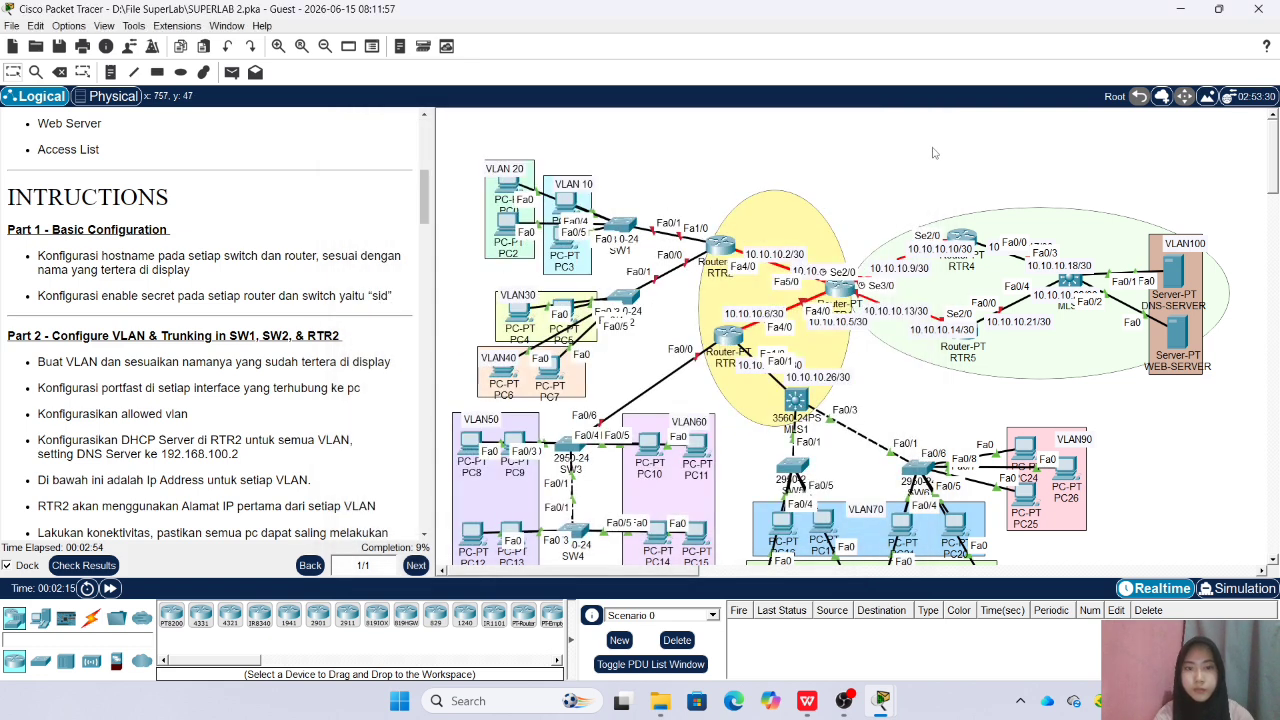
Enter global configuration mode on the multilayer switch below RTR3 and set its hostname to MLS1
click(817, 387)
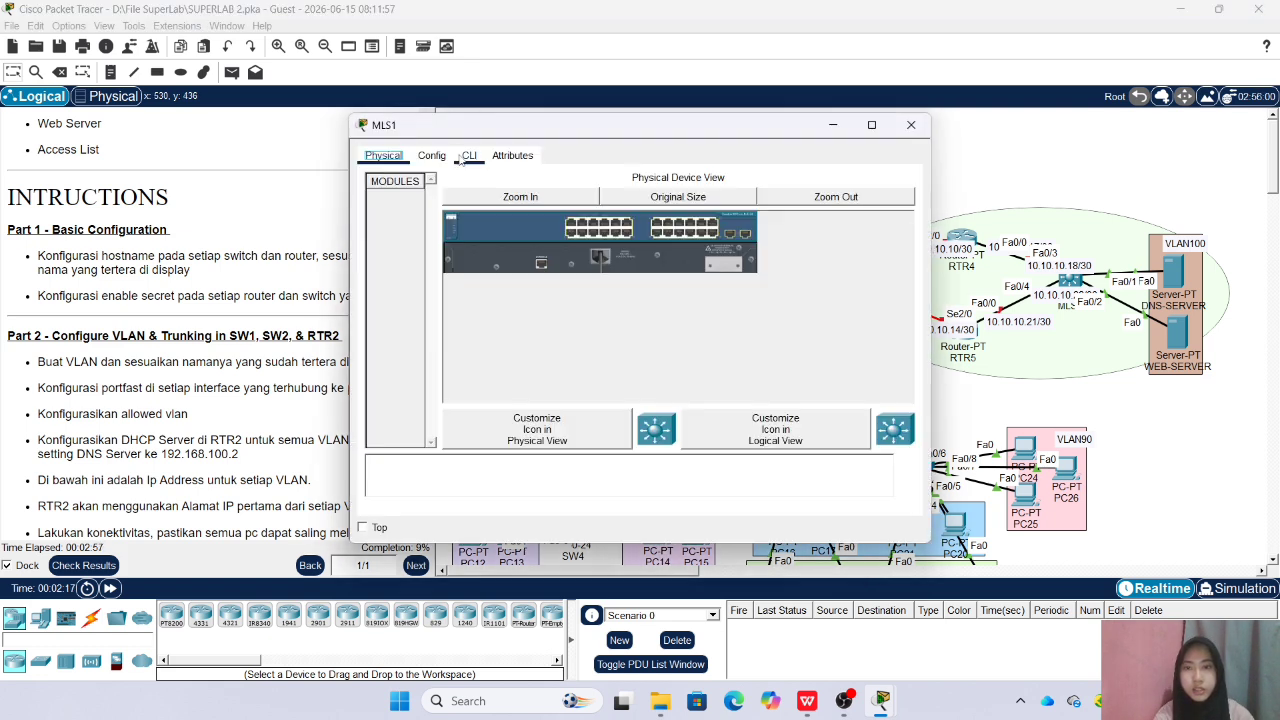
click(469, 155)
key(Return)
text(en)
key(Return)
text(conf t)
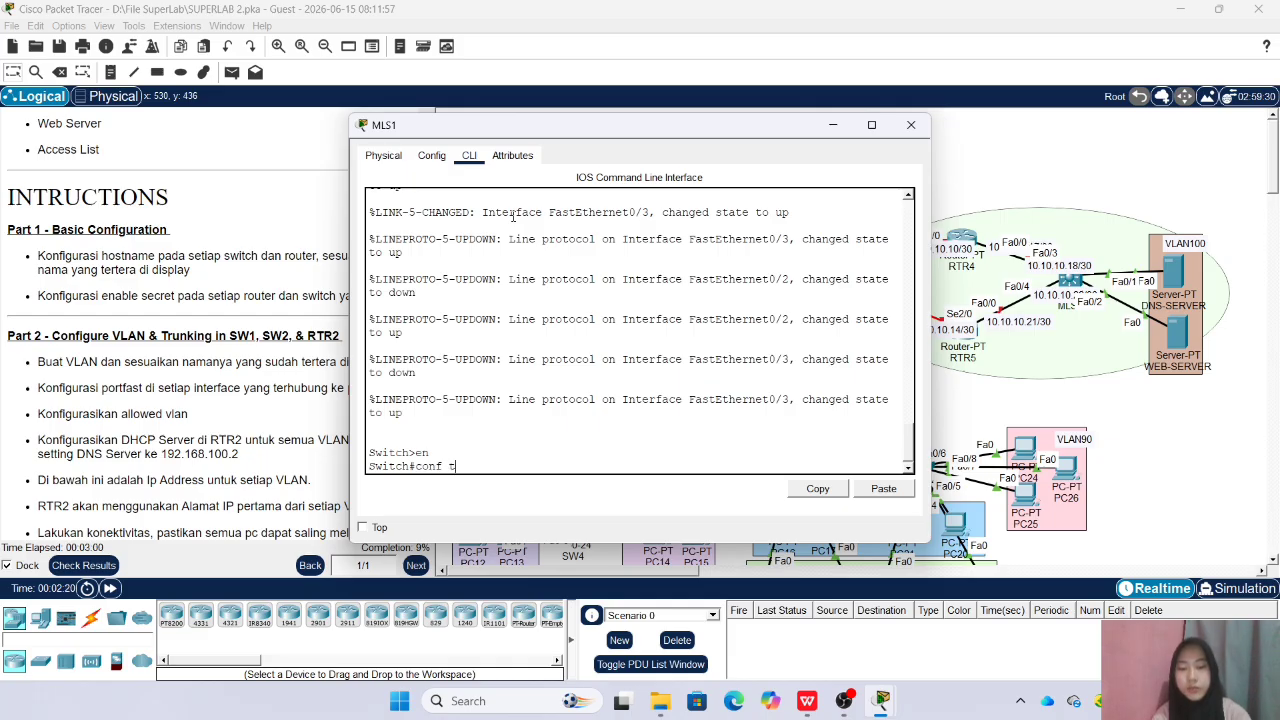
key(Return)
text(hostna)
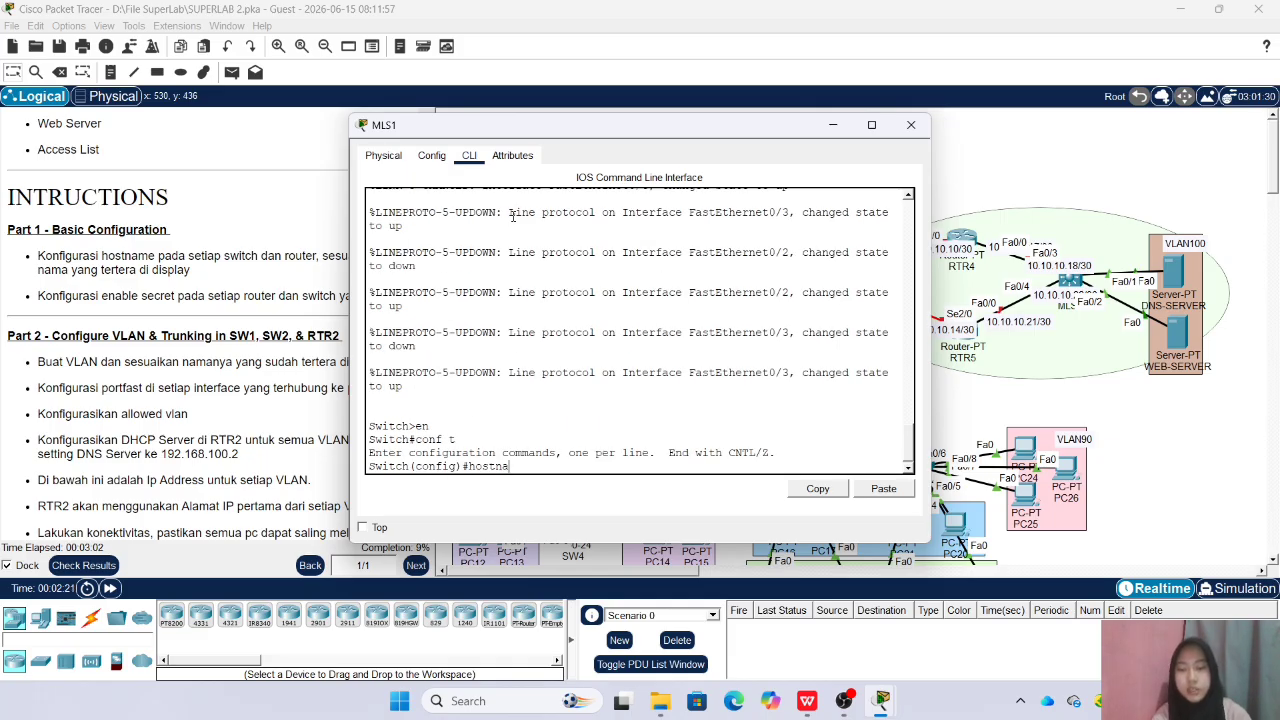
text(me MLS1)
key(Return)
Set the enable secret password on MLS1 and close the multilayer switch's window
text(ena sec sid)
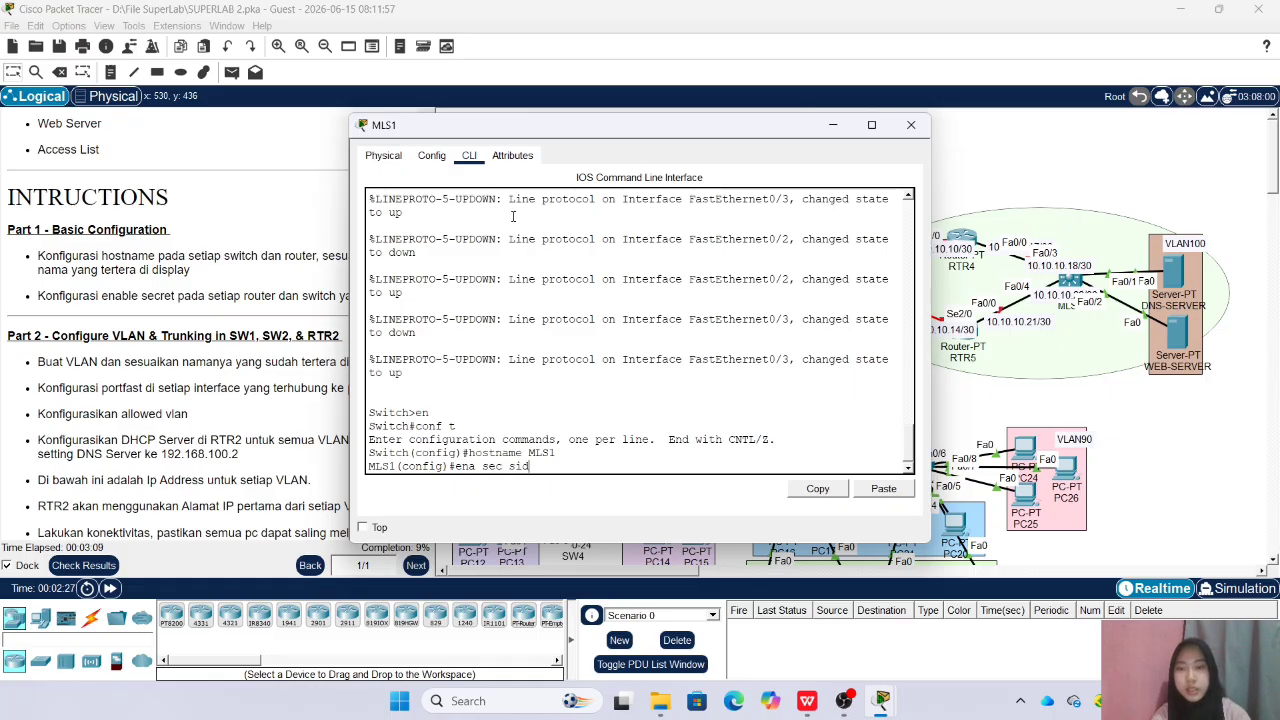
key(Return)
click(836, 123)
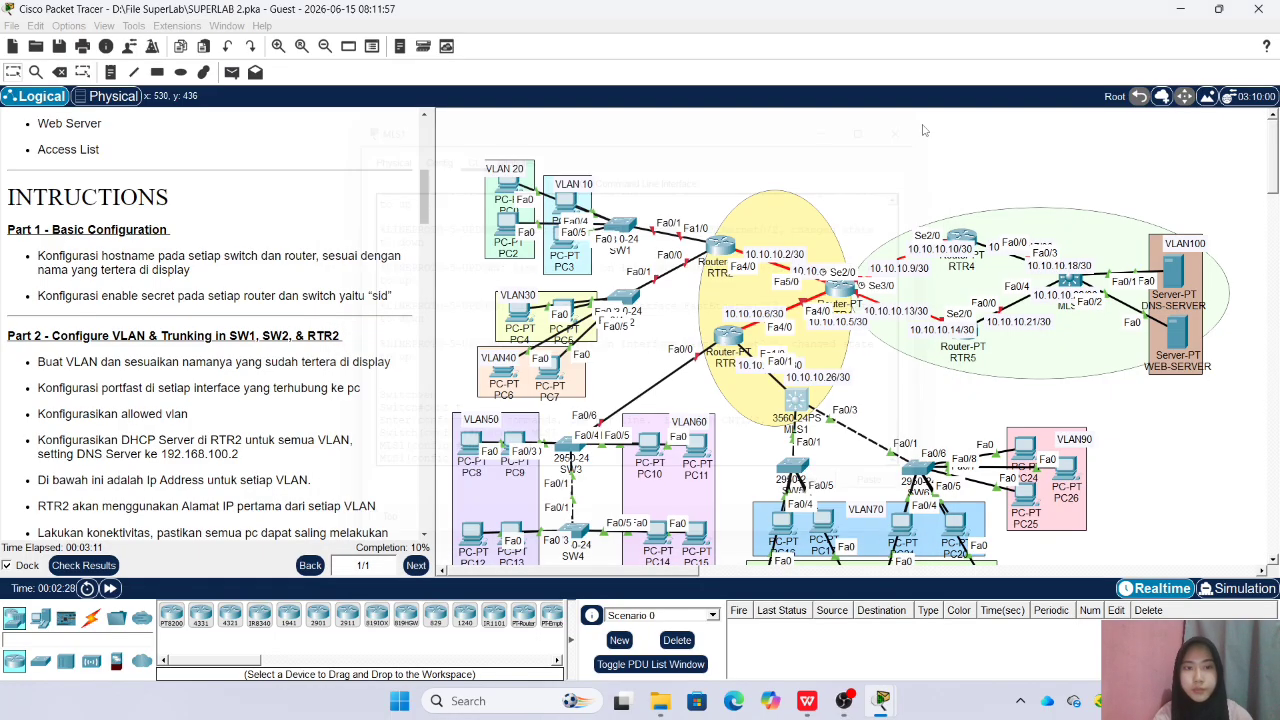
Enter global configuration mode on the VLAN 70 switch directly below MLS1 and set its hostname to SW5
click(630, 280)
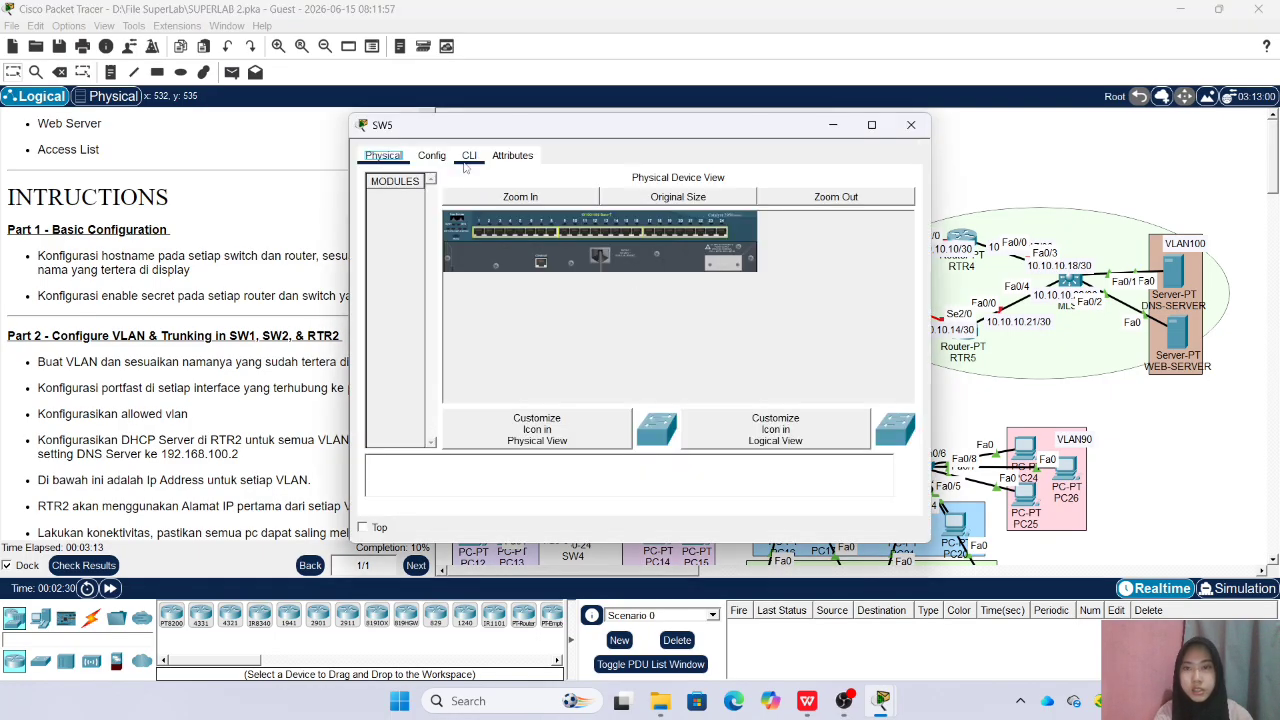
click(469, 155)
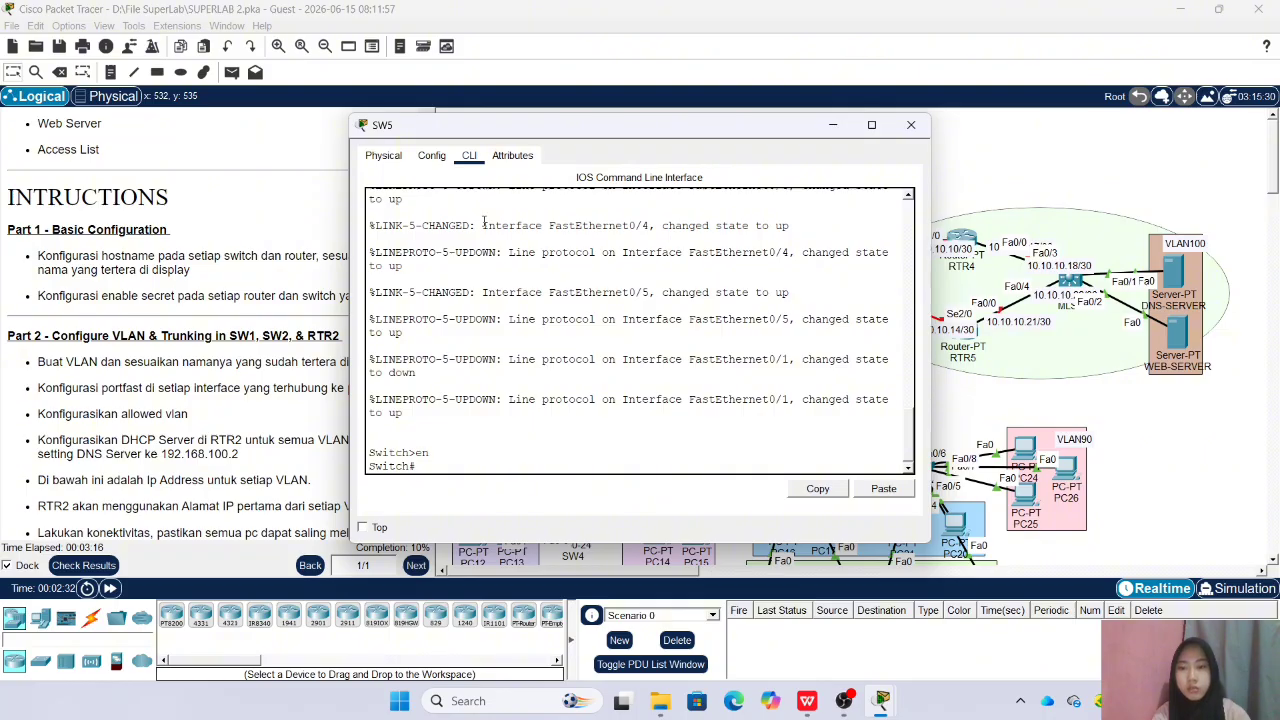
text(conf t)
key(Return)
text(h(config)#h)
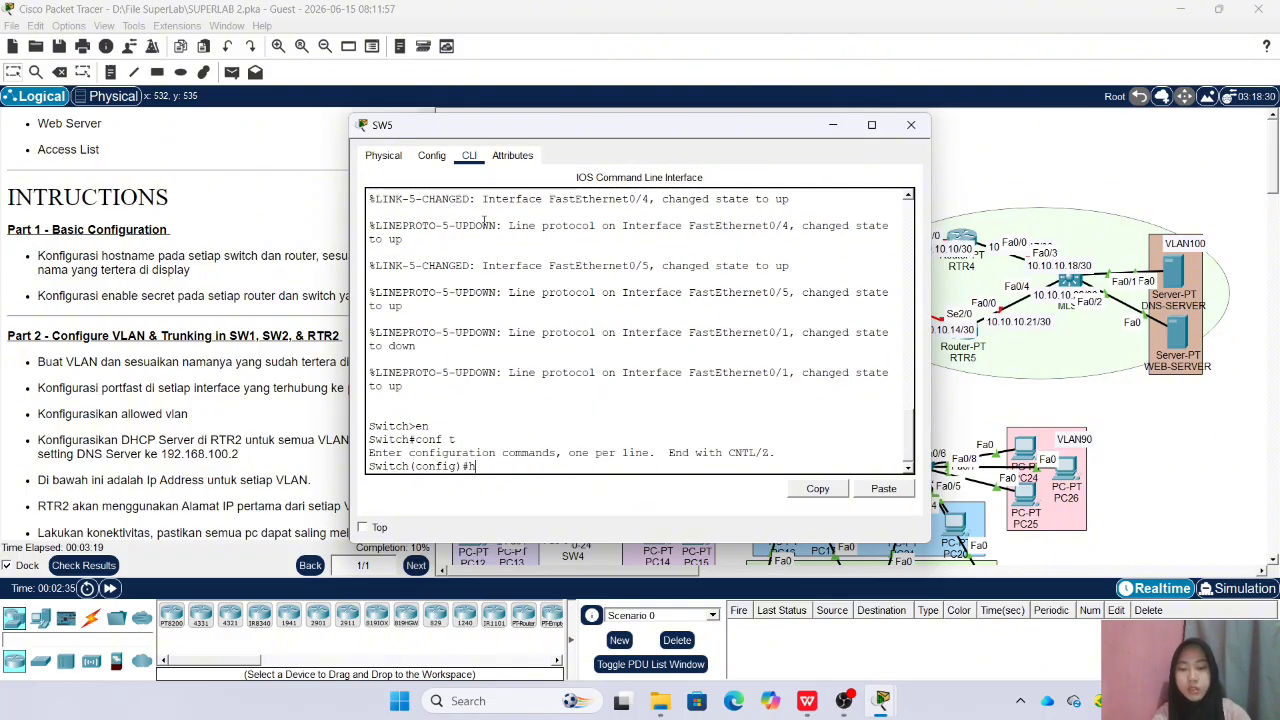
text(ostname SW)
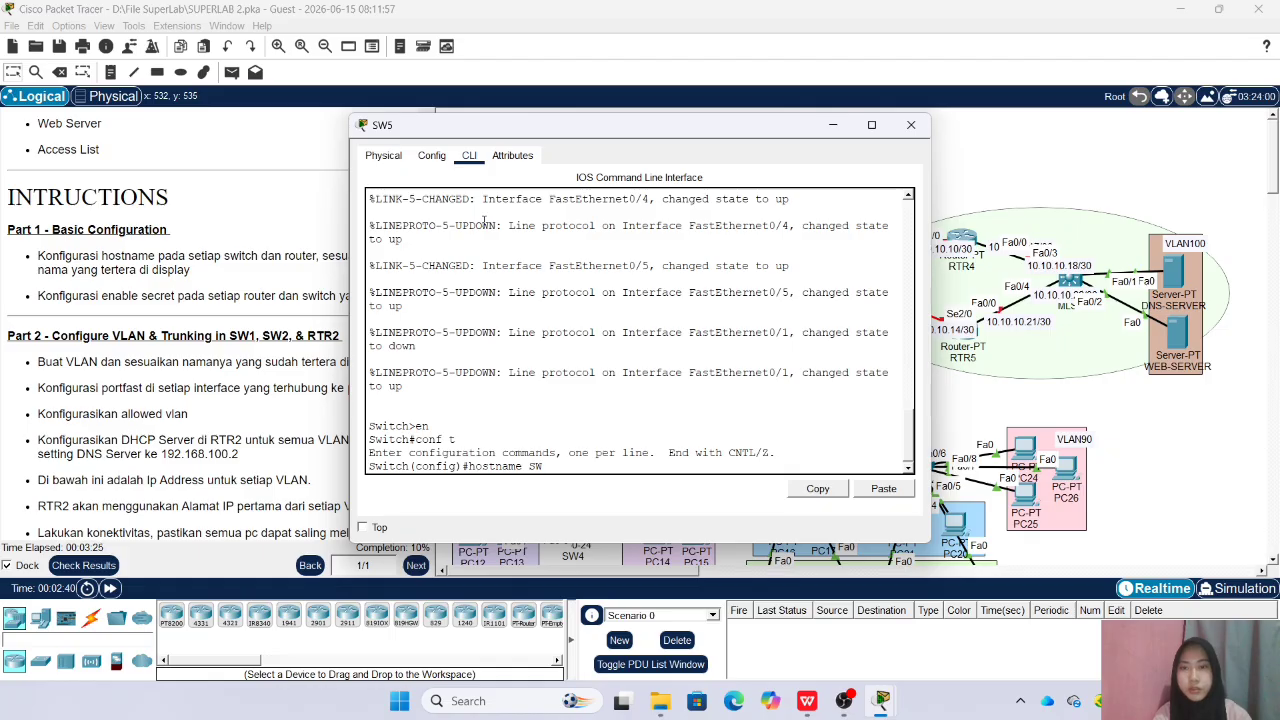
text(5)
key(Return)
Set the enable secret password on SW5 and close the switch's window
text(ena s)
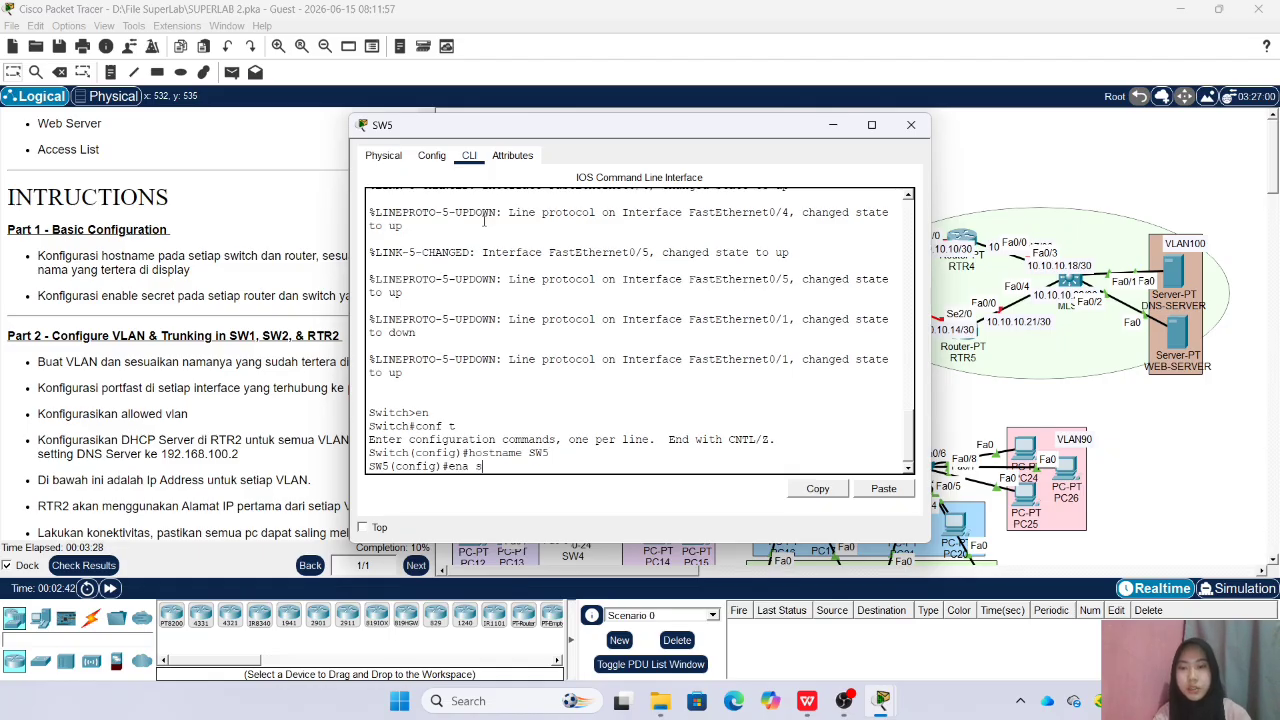
text(ec sid)
key(Return)
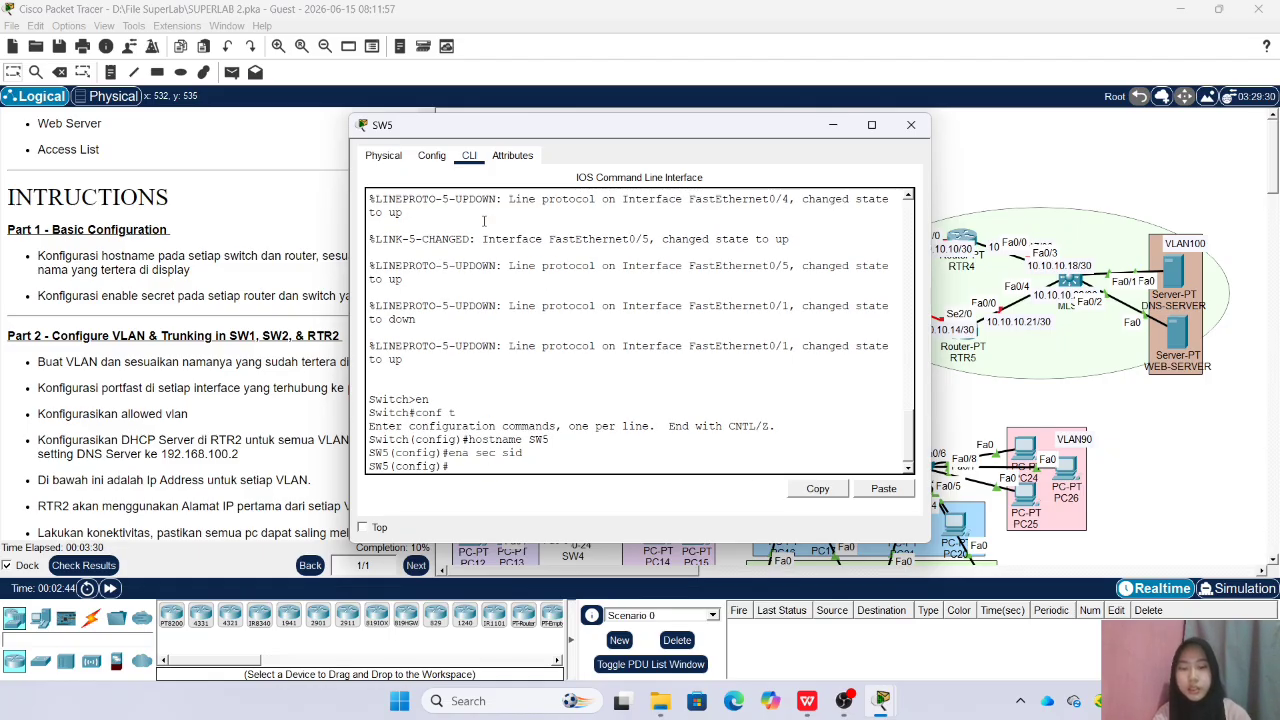
click(911, 125)
Enter global configuration mode on the switch linked to the VLAN90 PCs and set its hostname to SW6
click(477, 170)
click(470, 158)
key(Return)
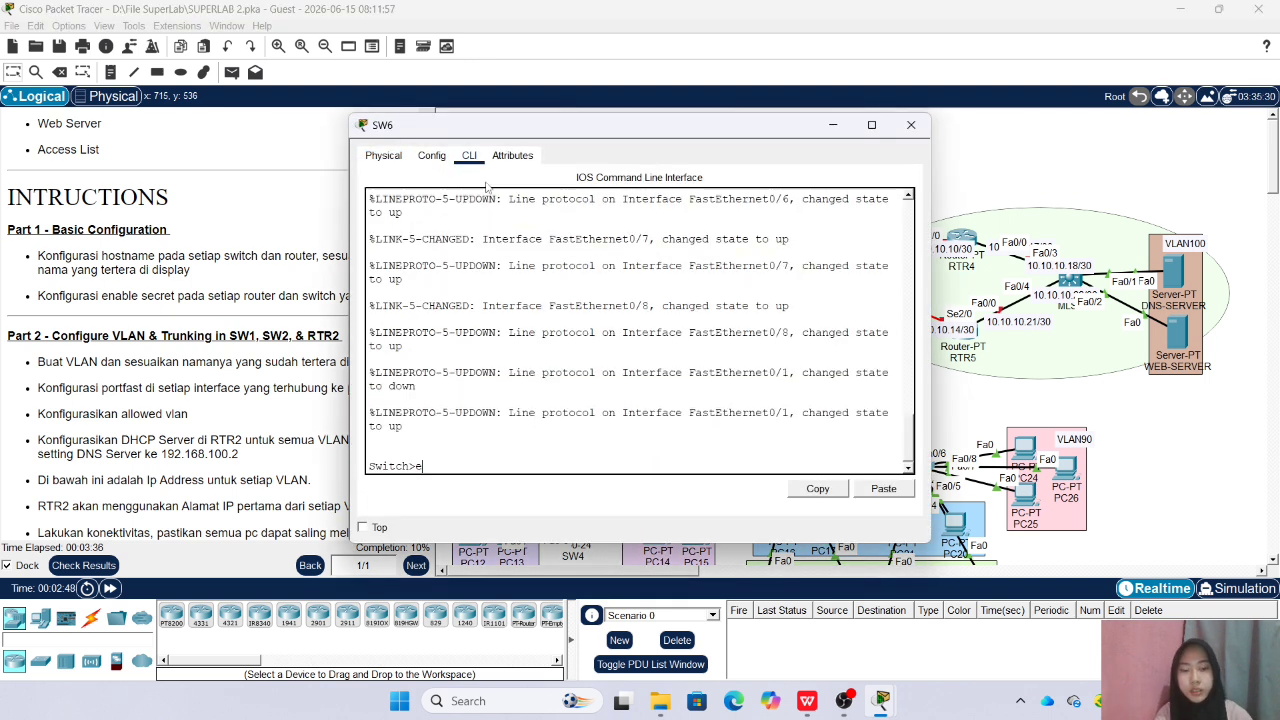
text(en)
key(Return)
text(c)
text(onf t)
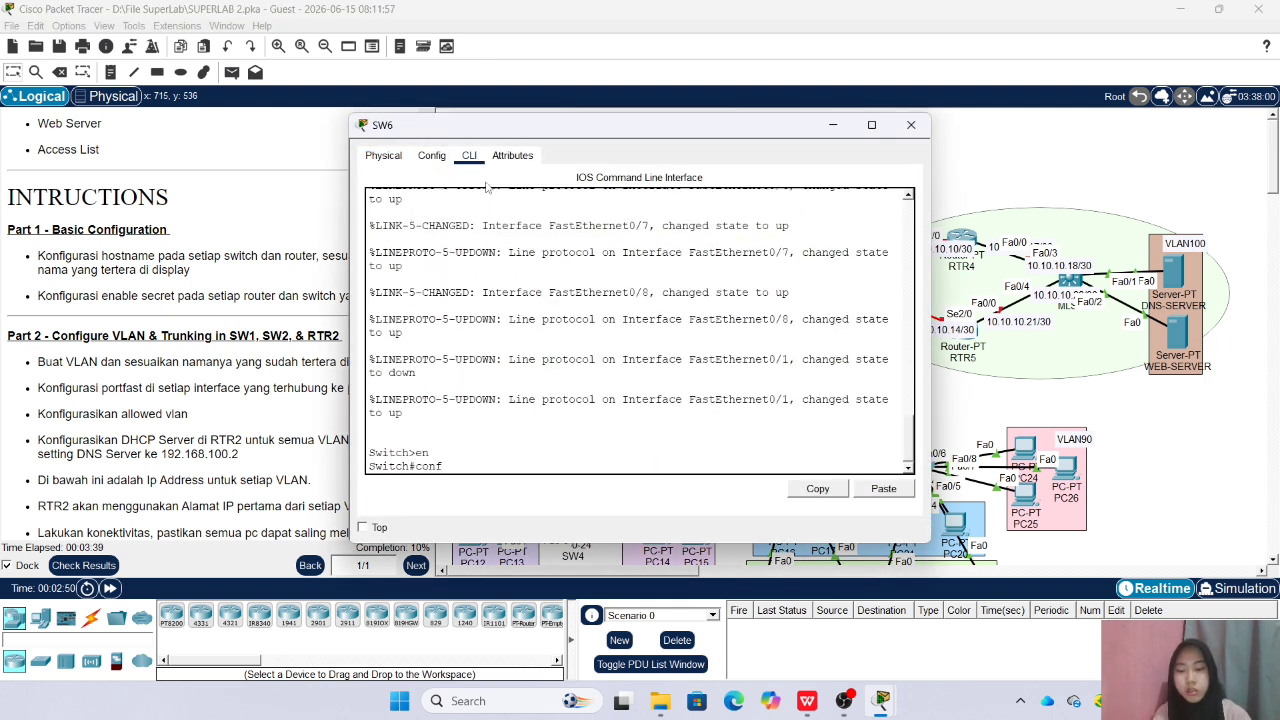
key(Return)
text(hostname)
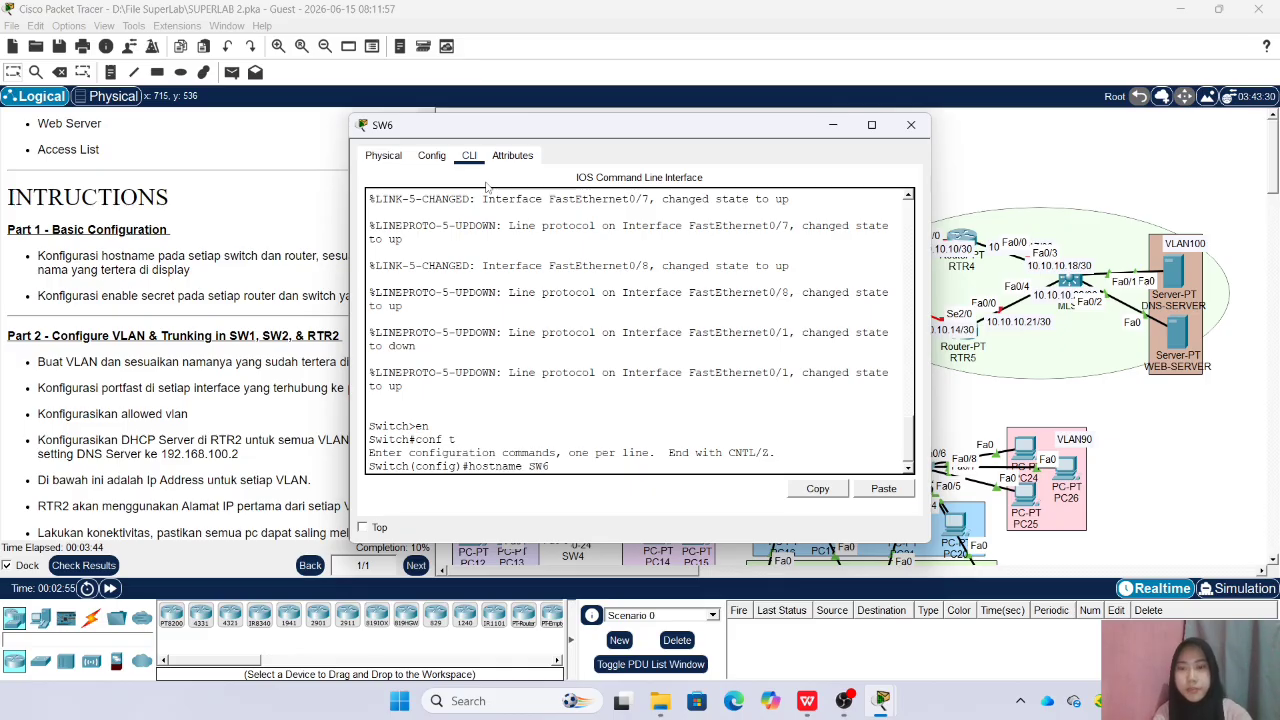
text( SW6)
key(Return)
Set the enable secret password on SW6 and close the switch's window
text(ena sec sid)
key(Return)
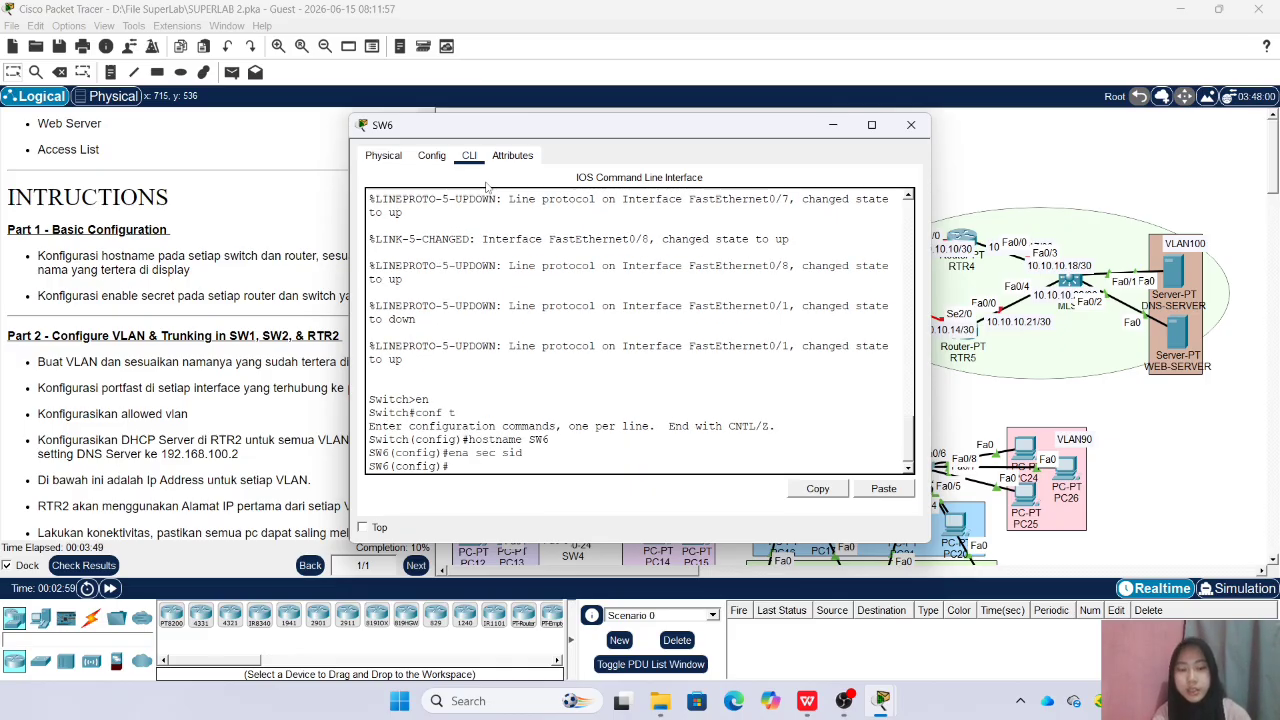
click(911, 125)
Enter global configuration mode on the upper router in the green area and set its hostname to RTR4
click(961, 238)
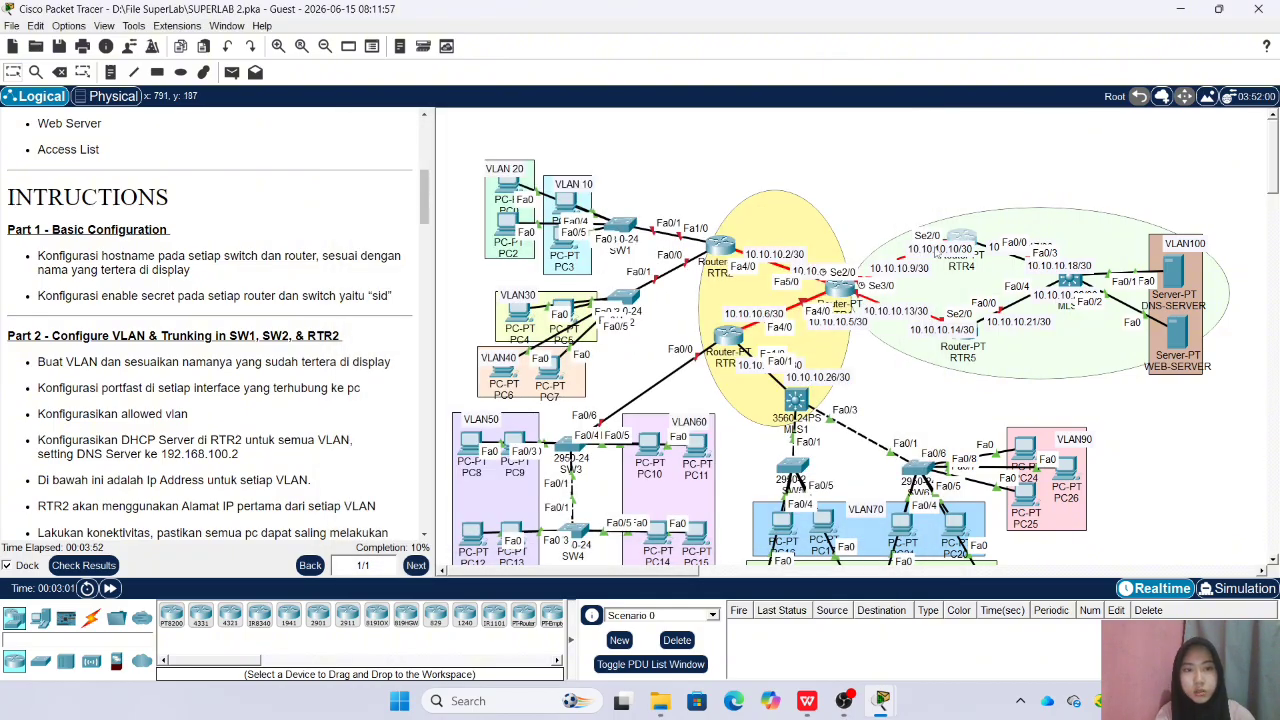
click(469, 155)
key(Return)
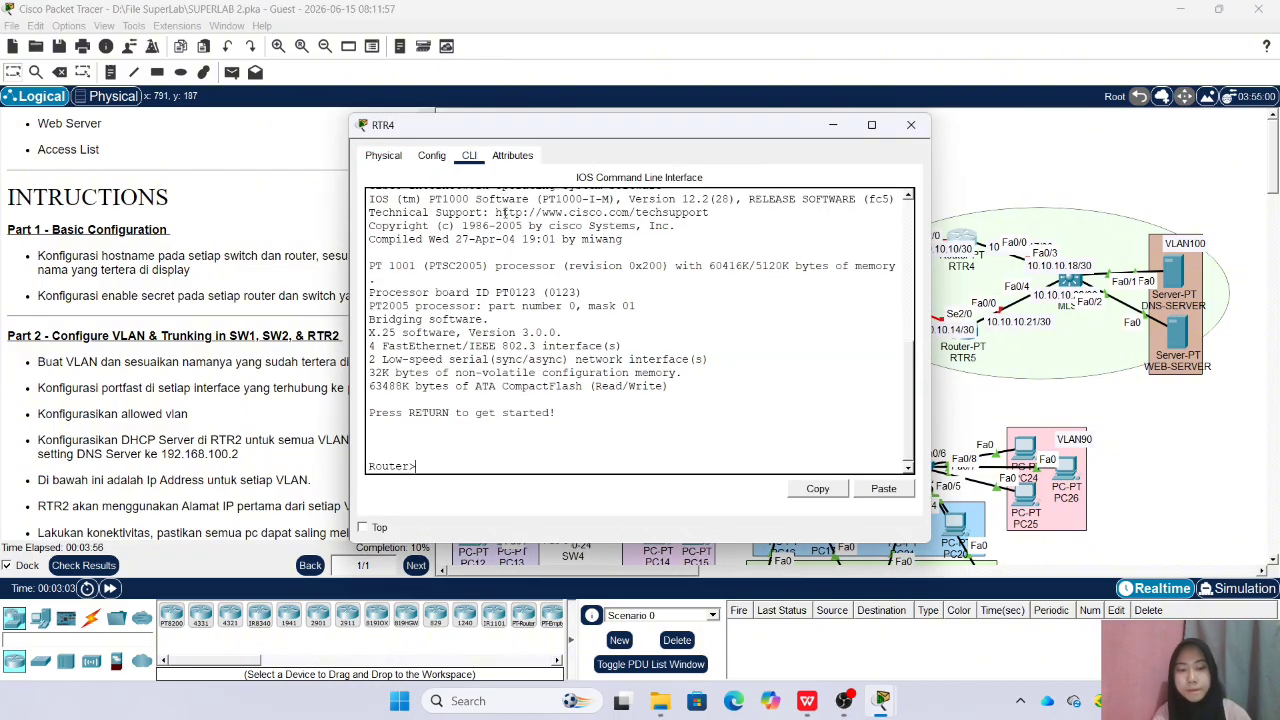
text(en)
key(Return)
text(conf t)
key(Return)
text(e)
key(BackSpace)
text(hostname s)
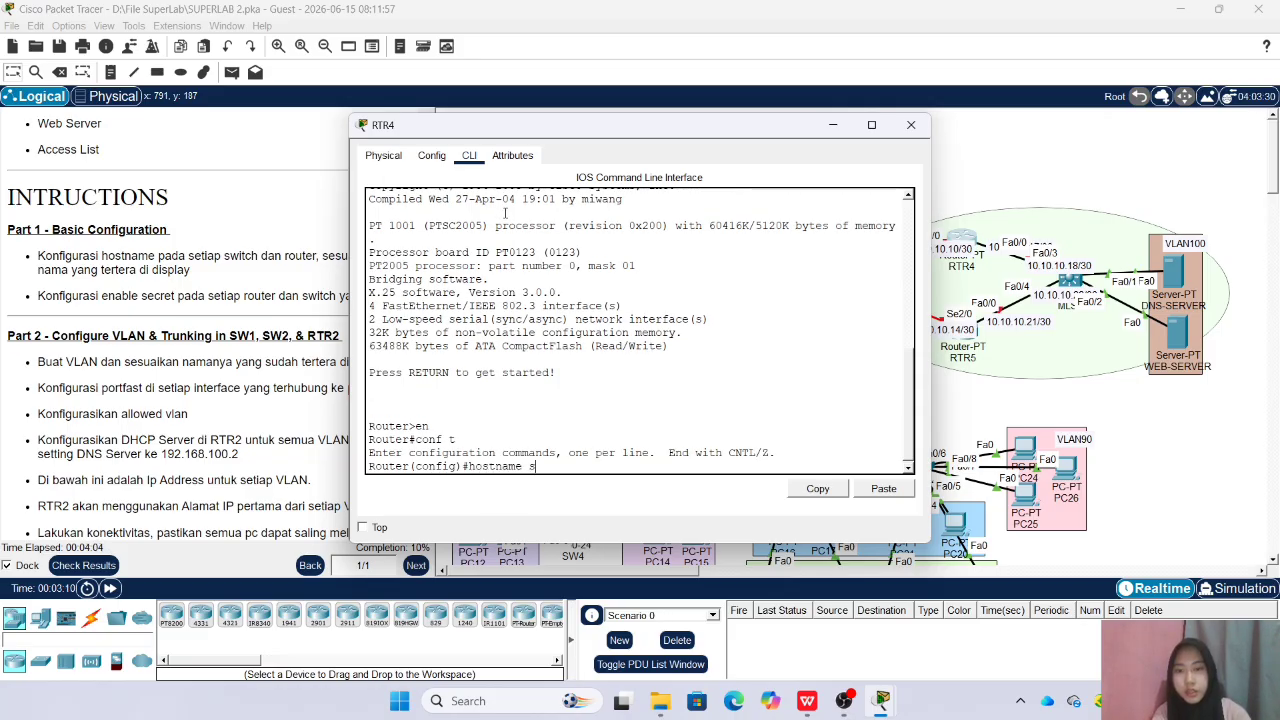
key(BackSpace)
text(RTR)
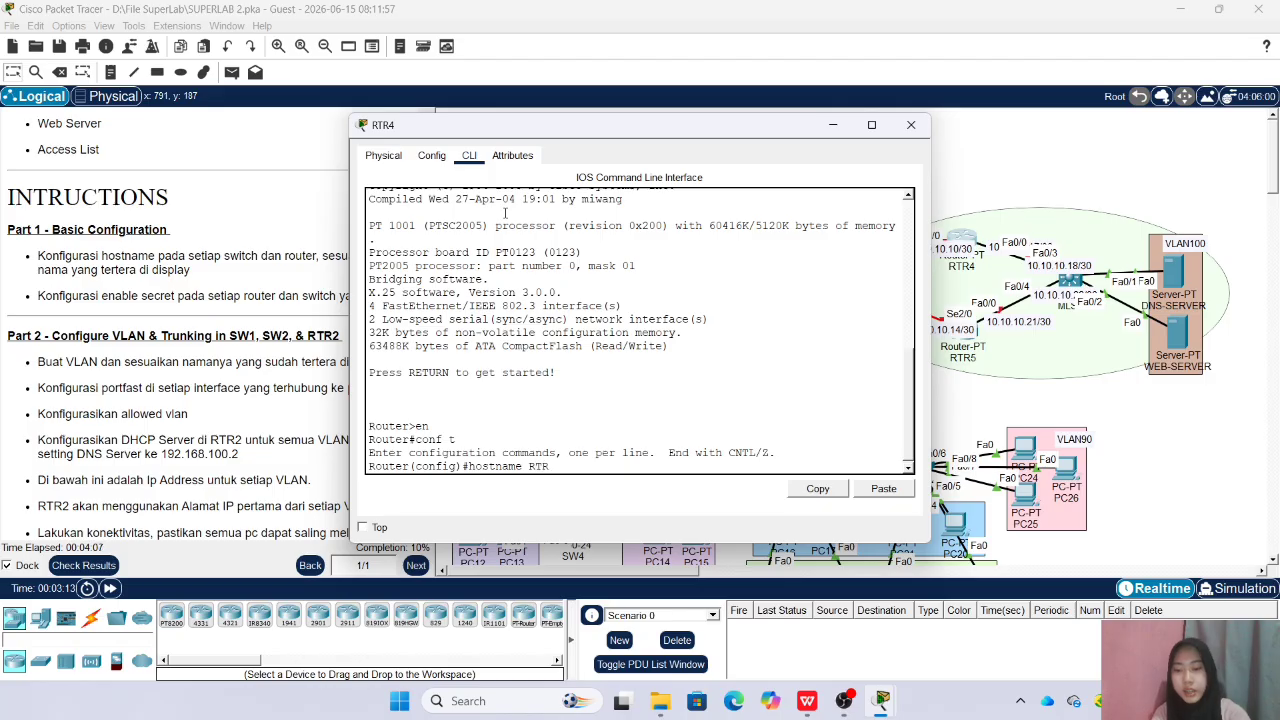
key(Return)
Set the enable secret password on RTR4 and close the router's window
text(ena sec sid)
key(Return)
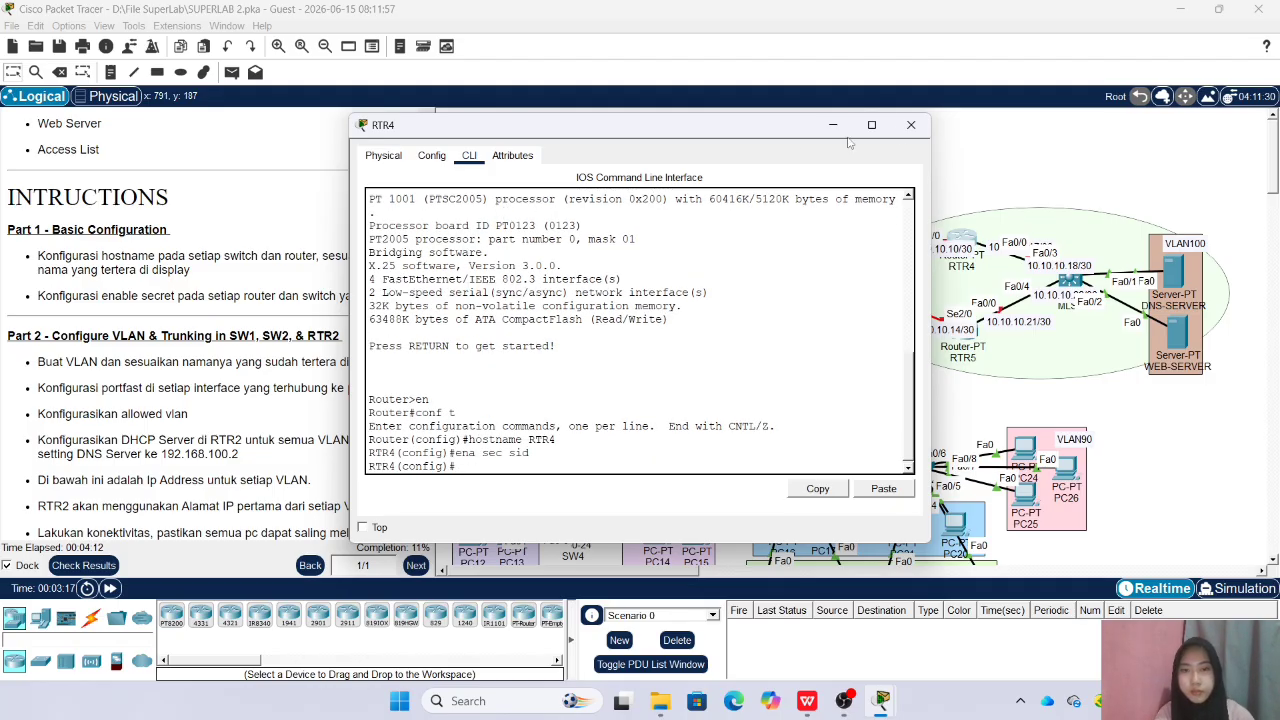
click(911, 125)
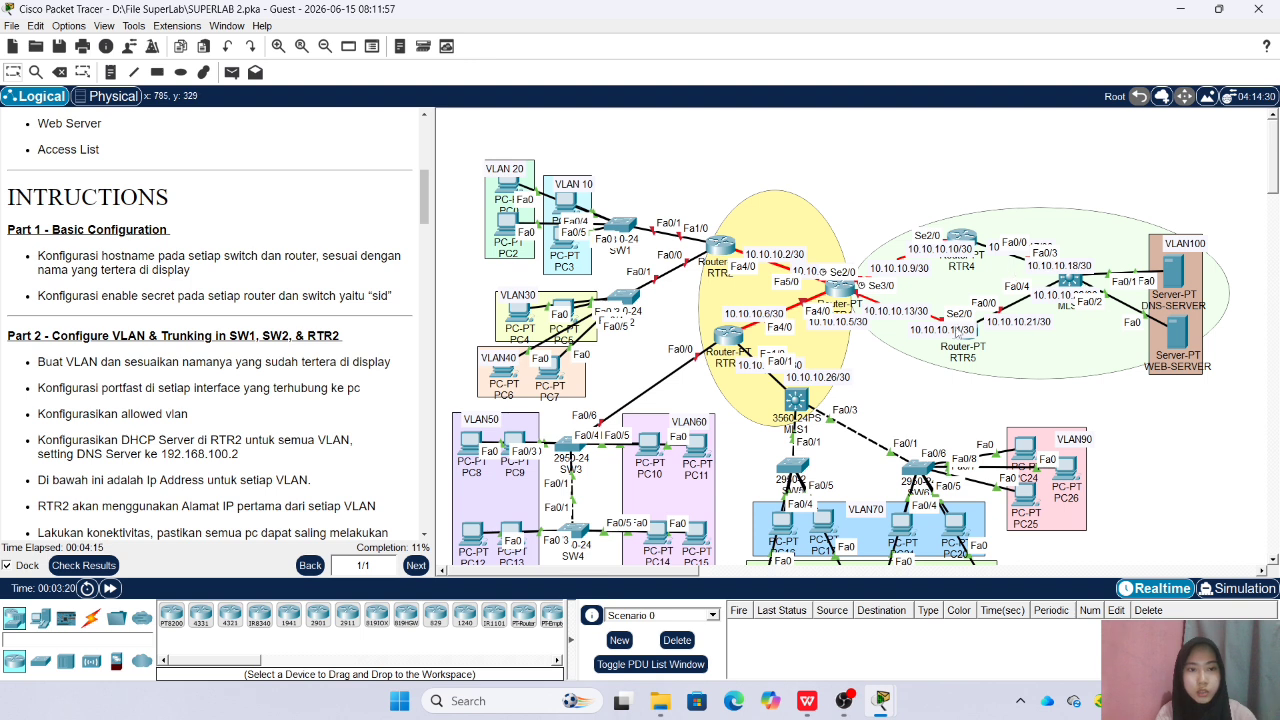
Enter global configuration mode on the multilayer switch beside the VLAN100 servers and set its hostname to MLS2
click(1072, 280)
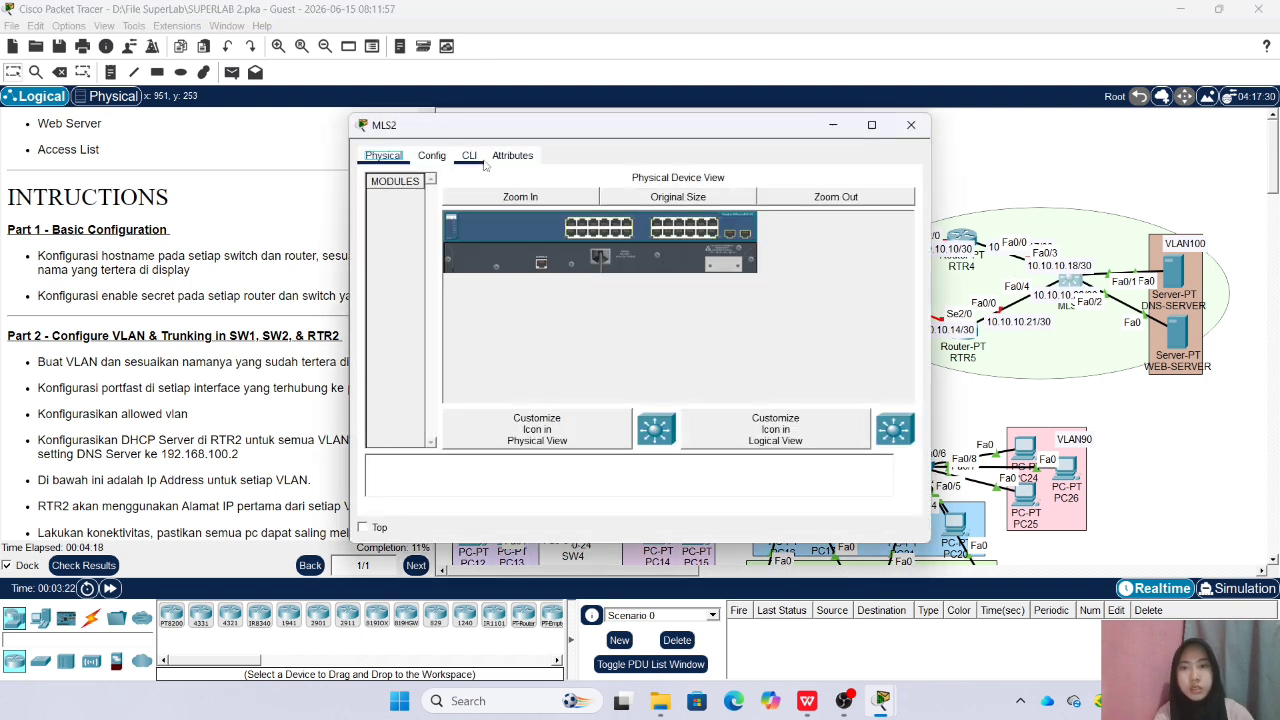
click(469, 155)
key(Return)
text(en)
key(Return)
text(co)
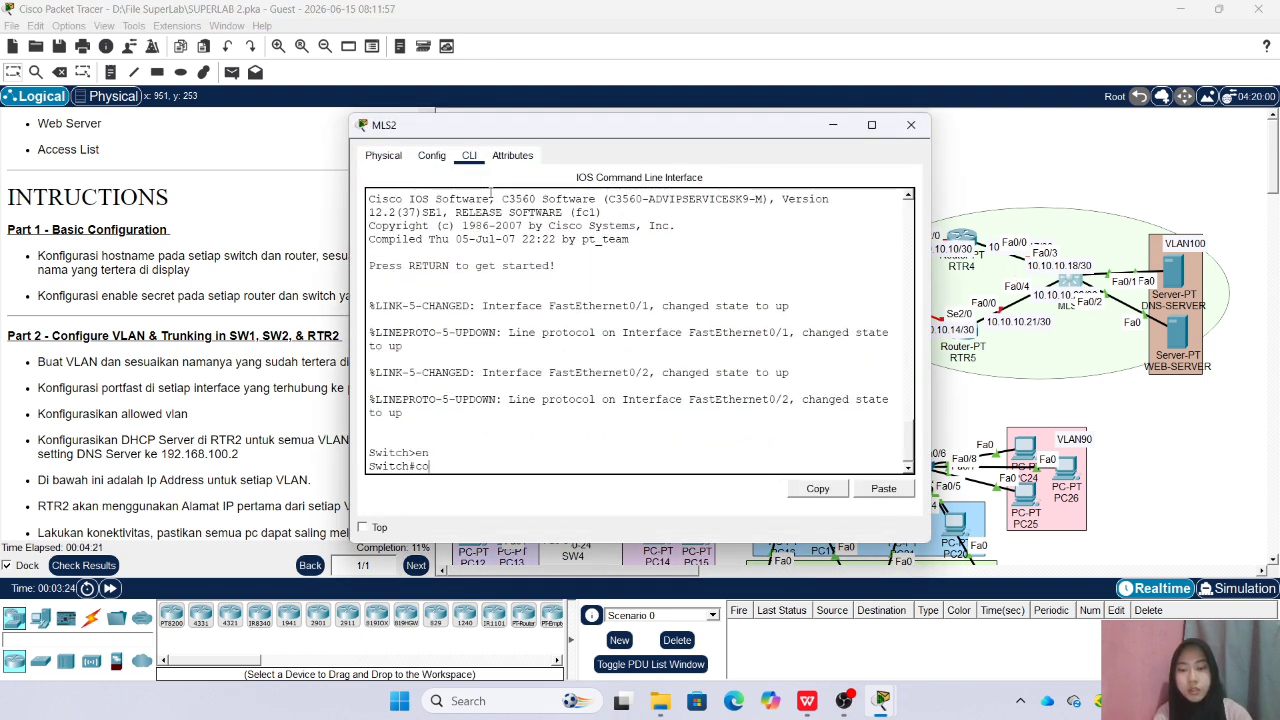
text(nf t)
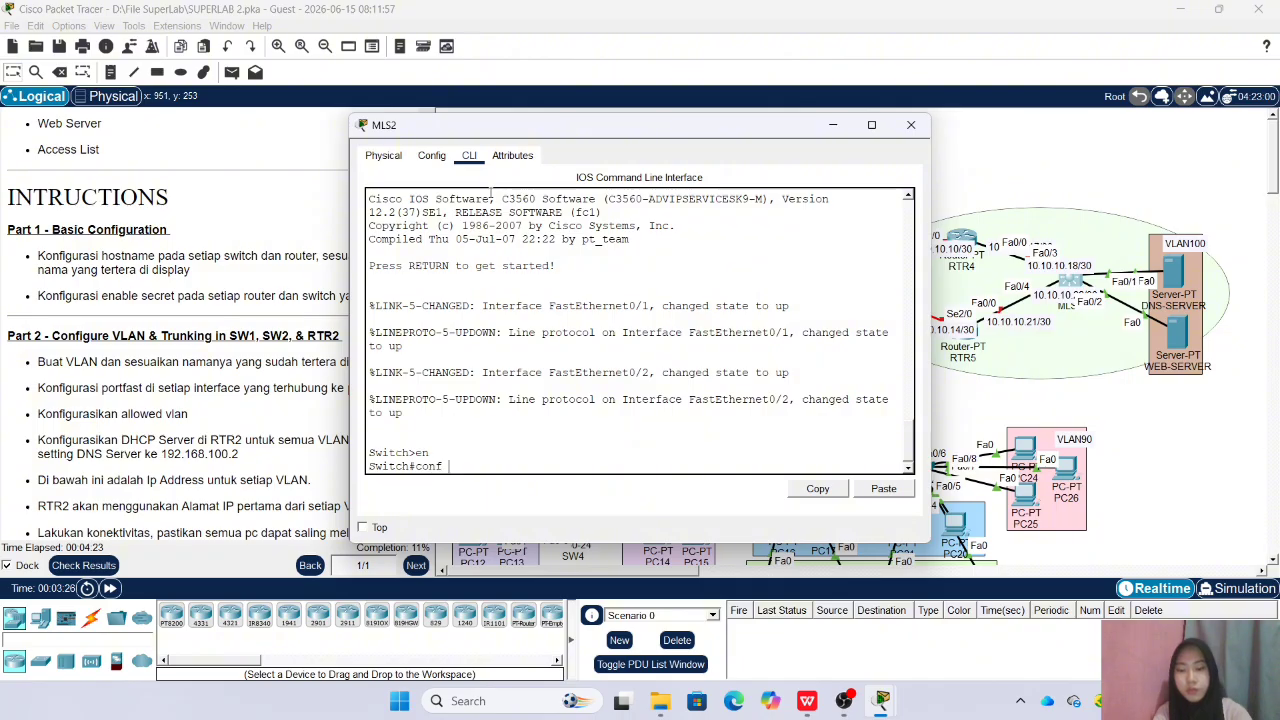
key(Return)
text(en)
key(BackSpace)
key(BackSpace)
text(s)
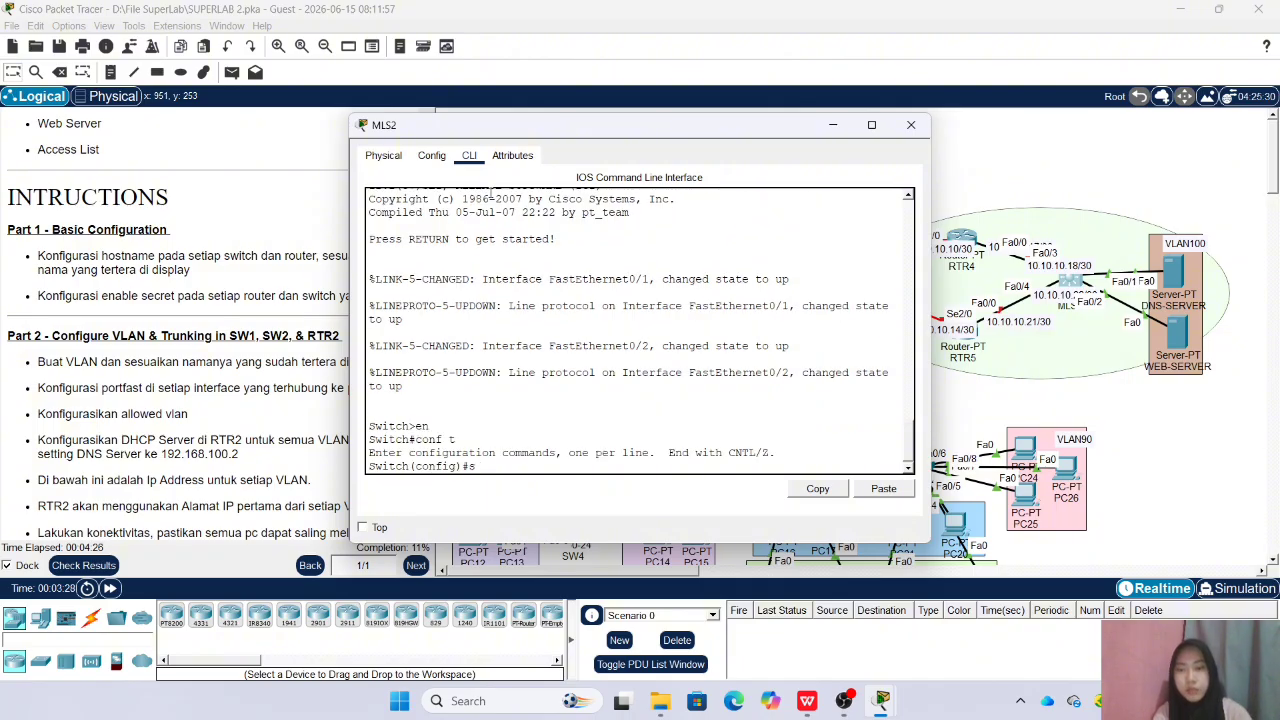
key(BackSpace)
text(hostname MLS2)
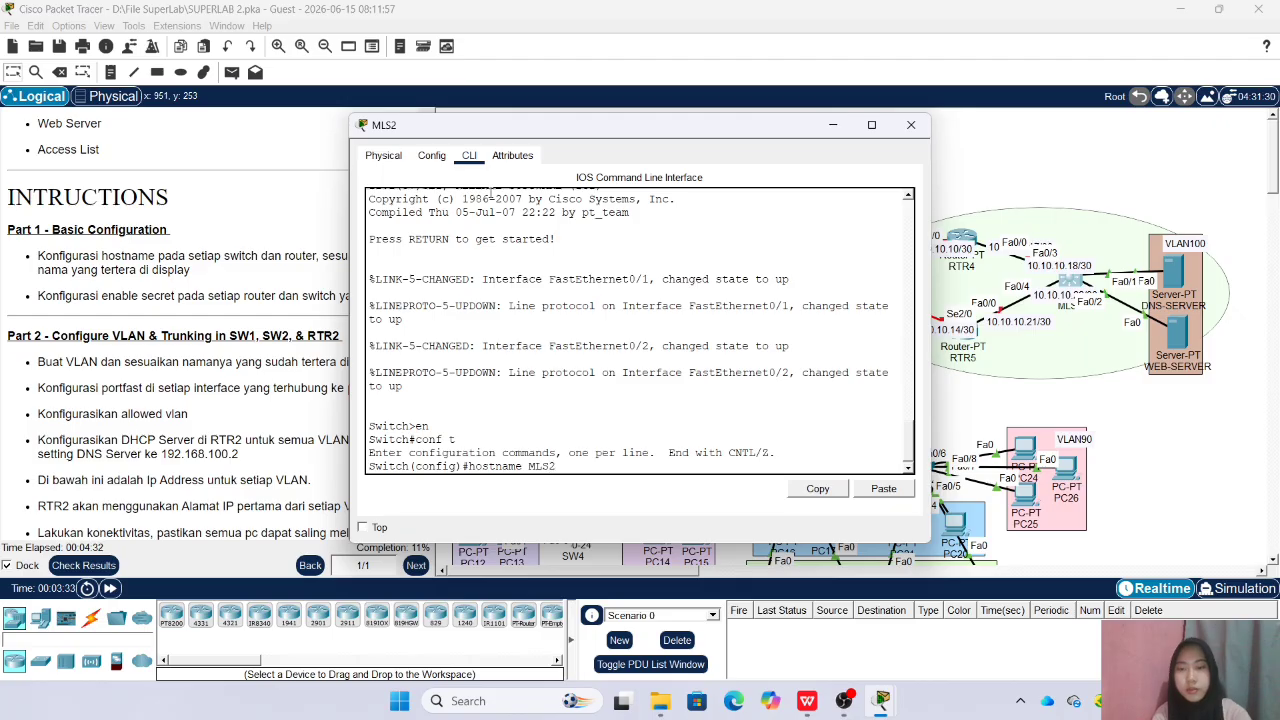
key(Return)
Set the enable secret password on MLS2 and close the multilayer switch's window
text(e)
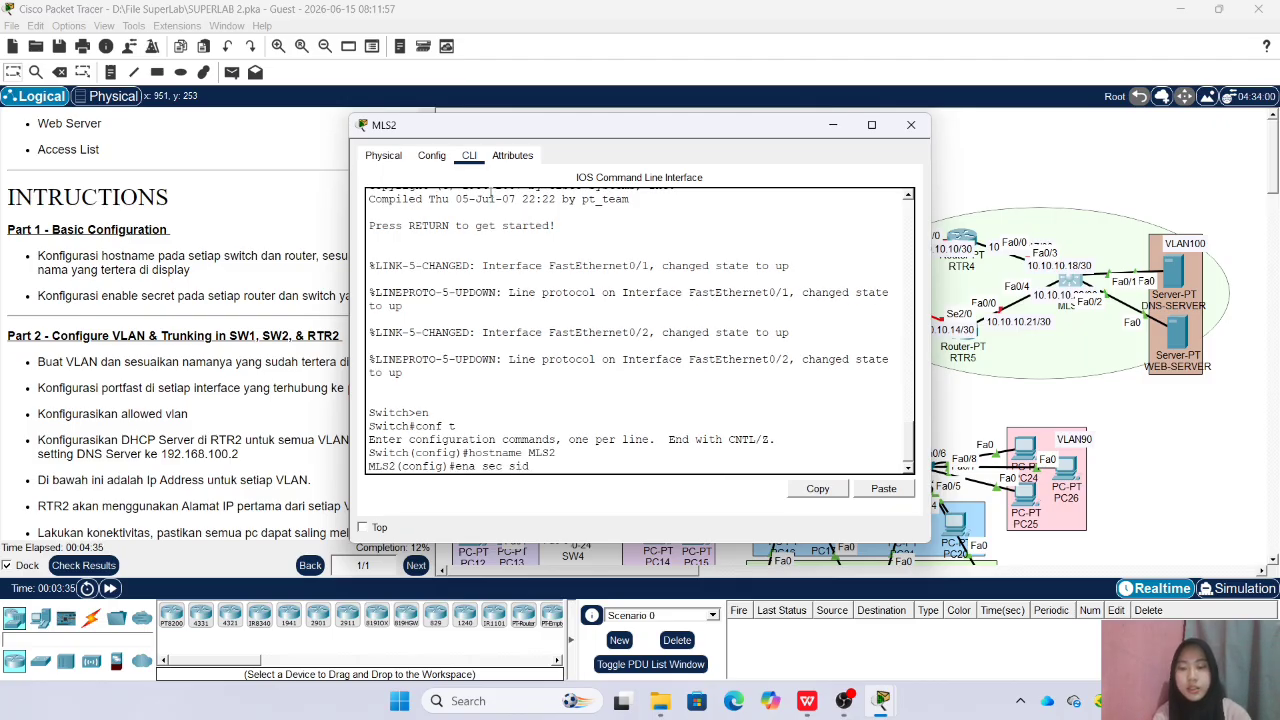
text(na sec sid)
key(Return)
click(911, 125)
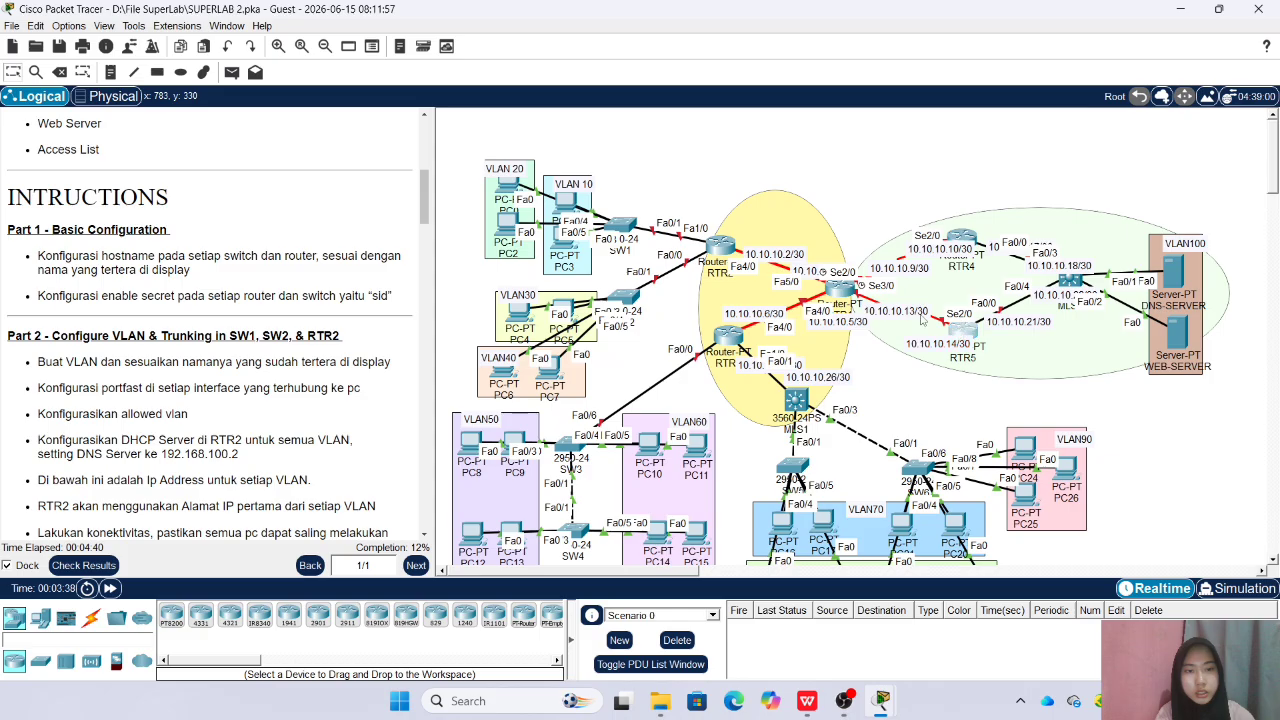
Enter global configuration mode on the lower router in the green area and set its hostname to RTR5
click(958, 333)
click(469, 155)
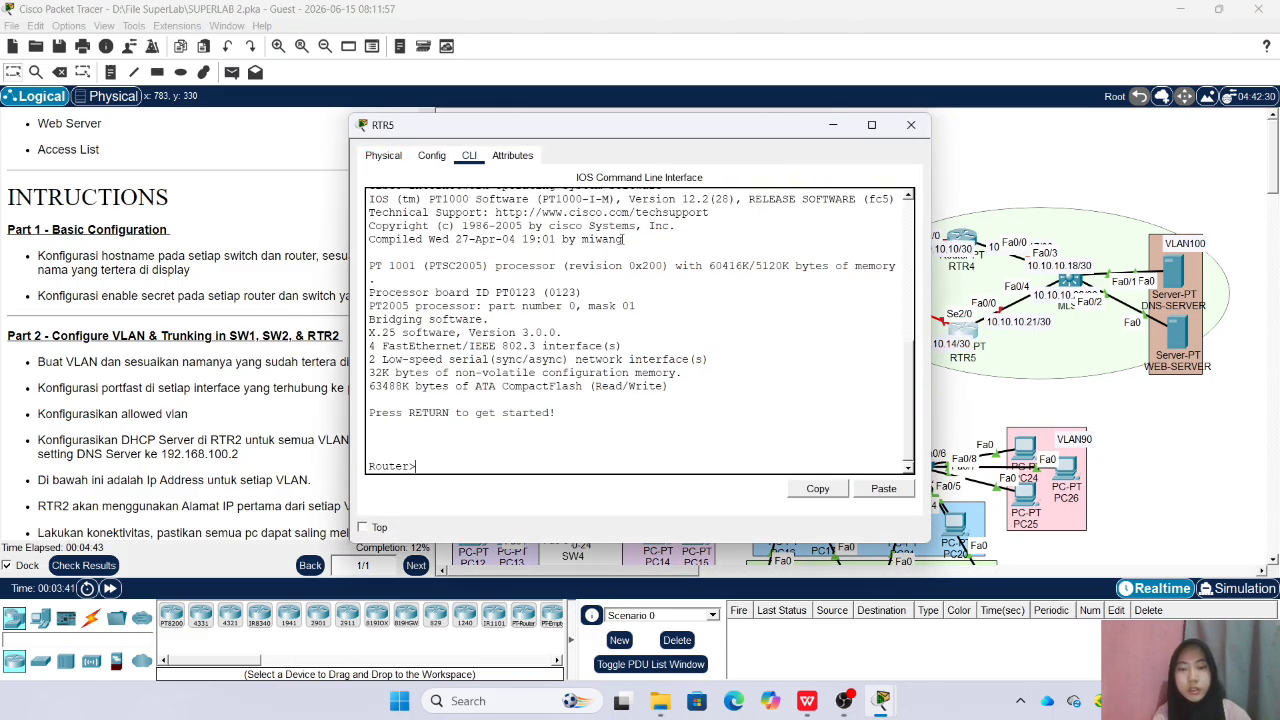
text(en)
key(Return)
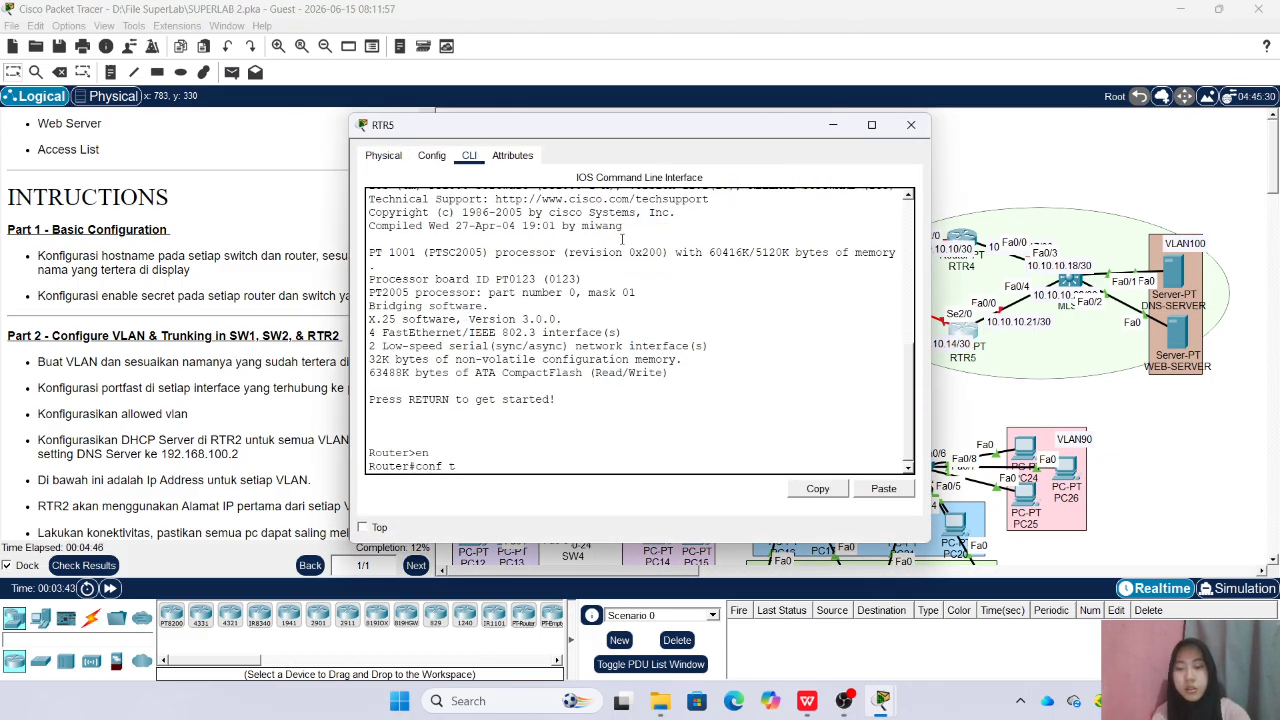
text(conf t)
key(Return)
text(hos)
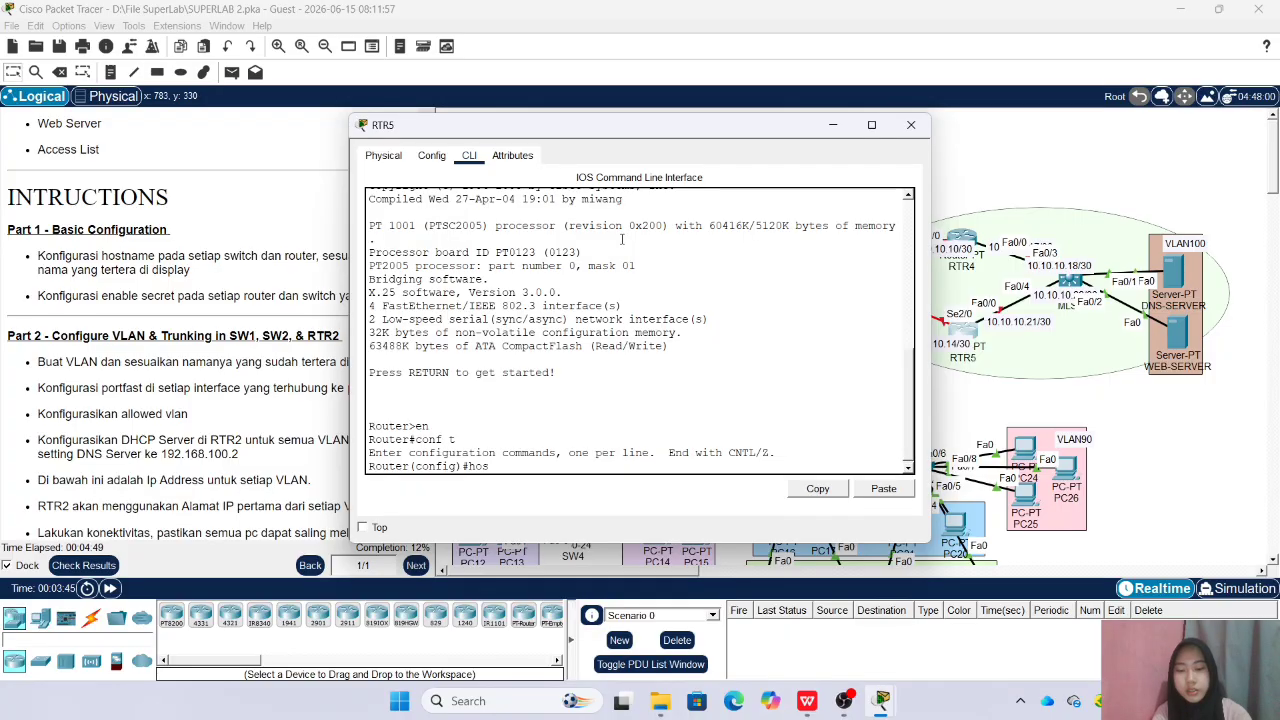
text(tname RTR5)
key(Return)
Set the enable secret password on RTR5 and close the router's window
text(ena sec sid)
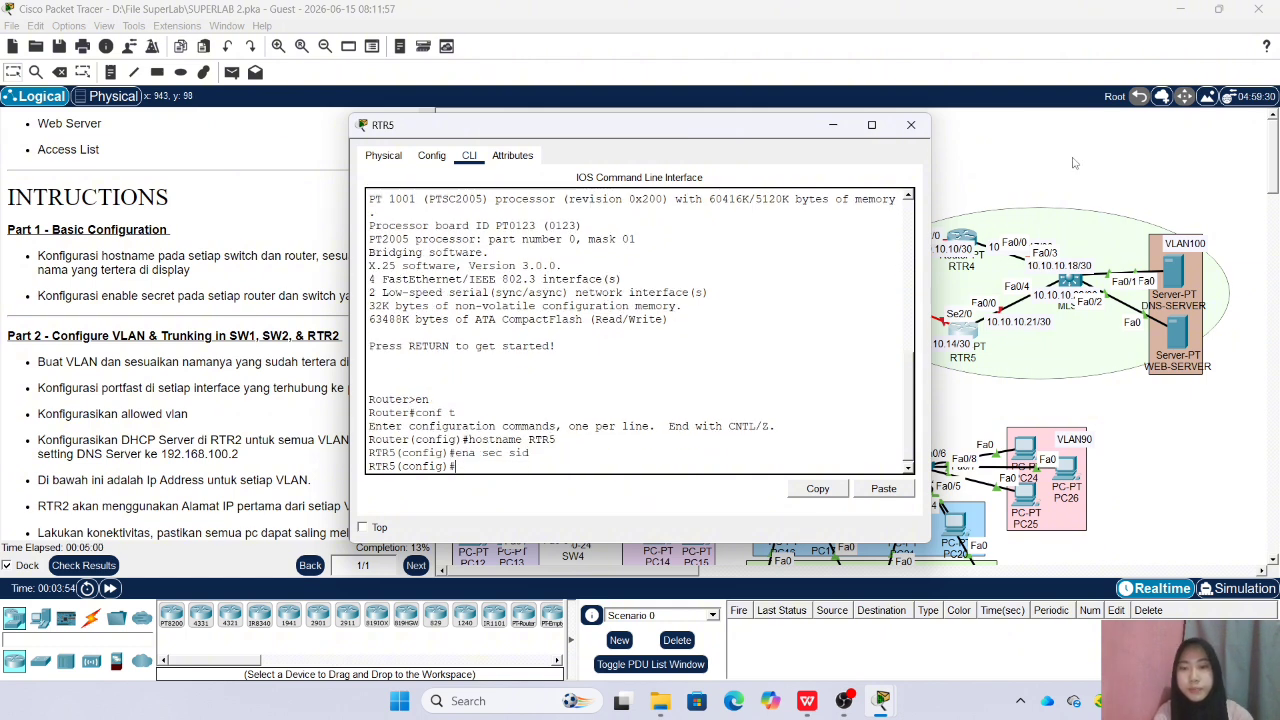
click(911, 124)
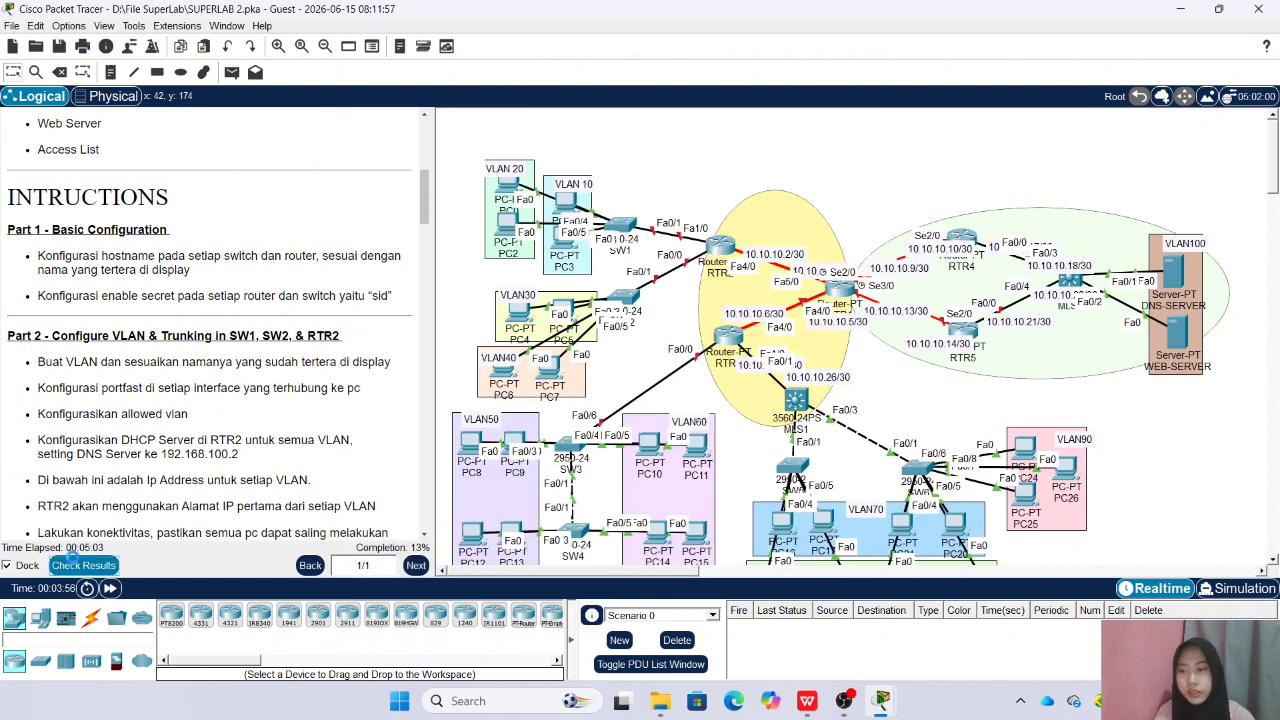
Check the hostname and enable secret entries in the activity's assessment items, and return to the Part 2 VLAN and trunking instructions
click(84, 565)
click(147, 102)
scroll(203, 236, down, 3)
scroll(203, 238, down, 15)
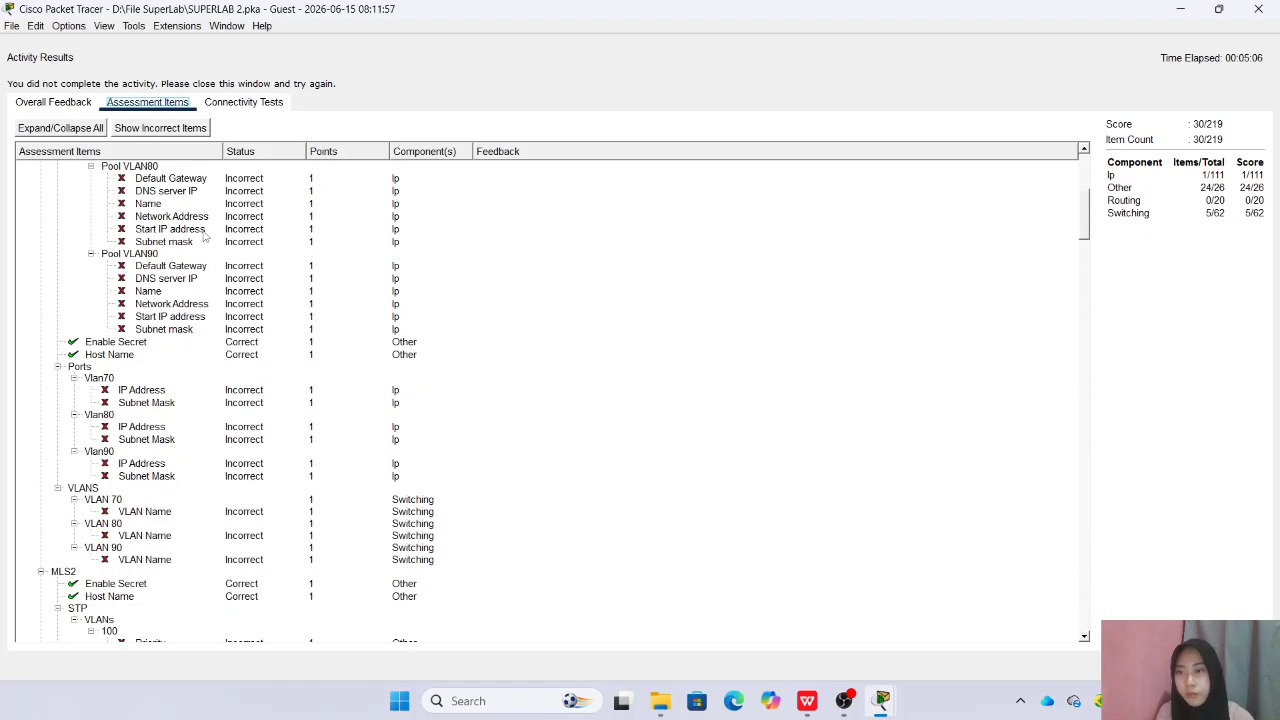
scroll(203, 243, up, 1)
scroll(203, 243, down, 14)
scroll(203, 243, down, 15)
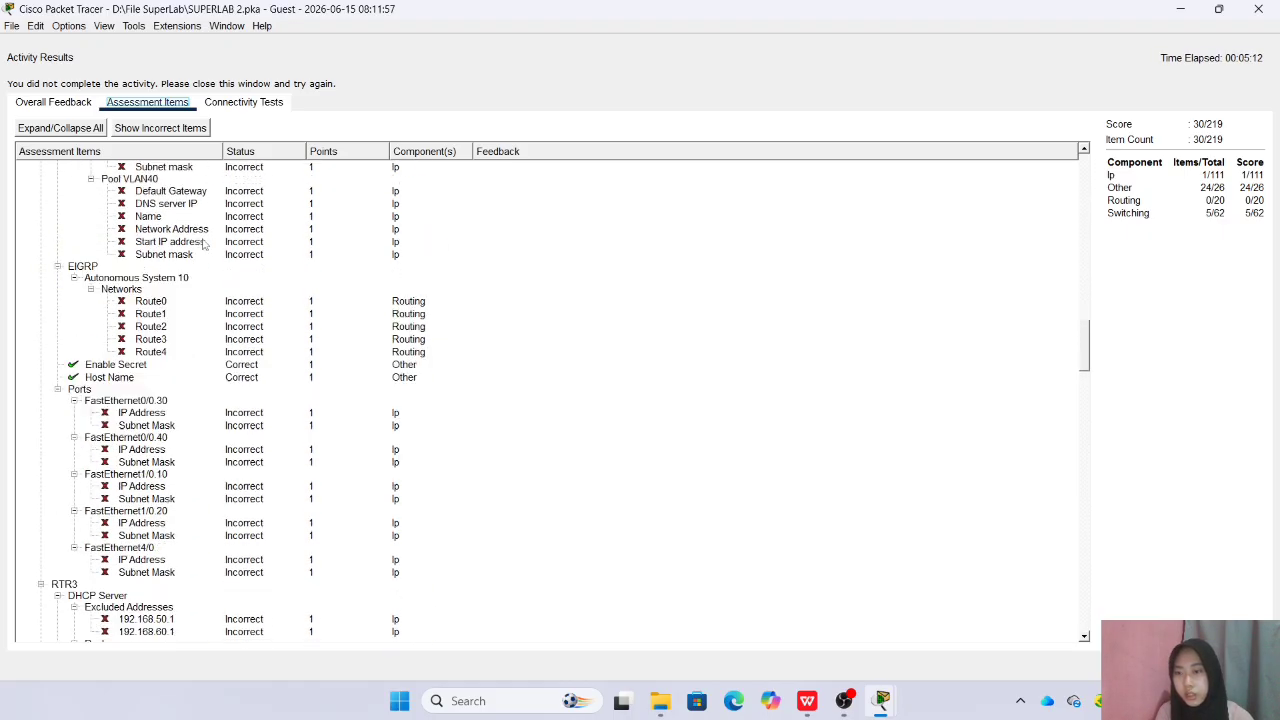
scroll(203, 243, down, 15)
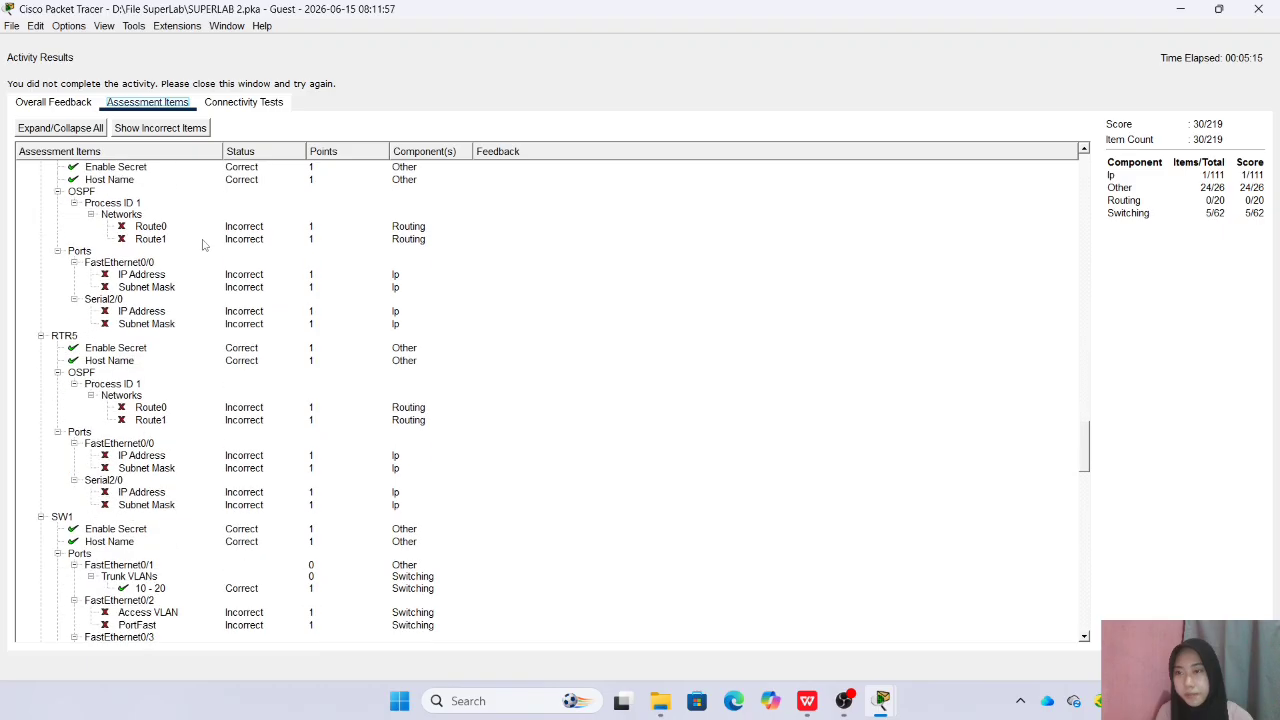
scroll(203, 243, down, 12)
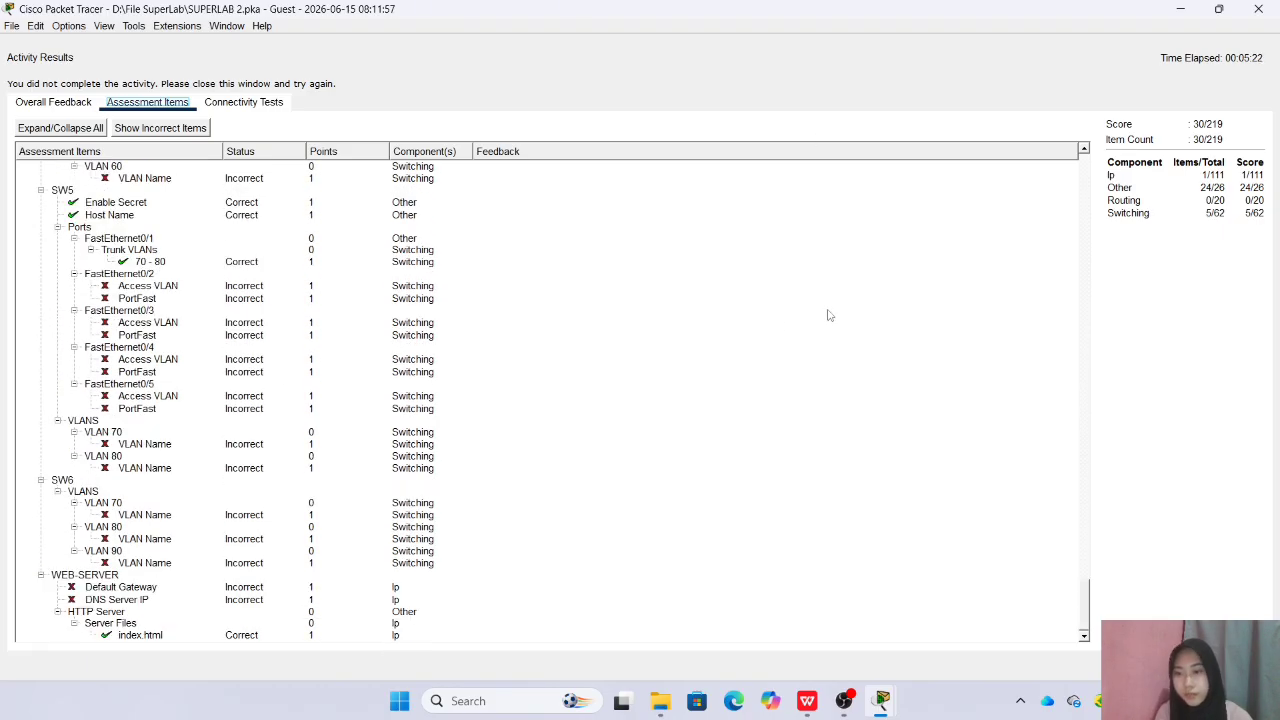
click(1258, 9)
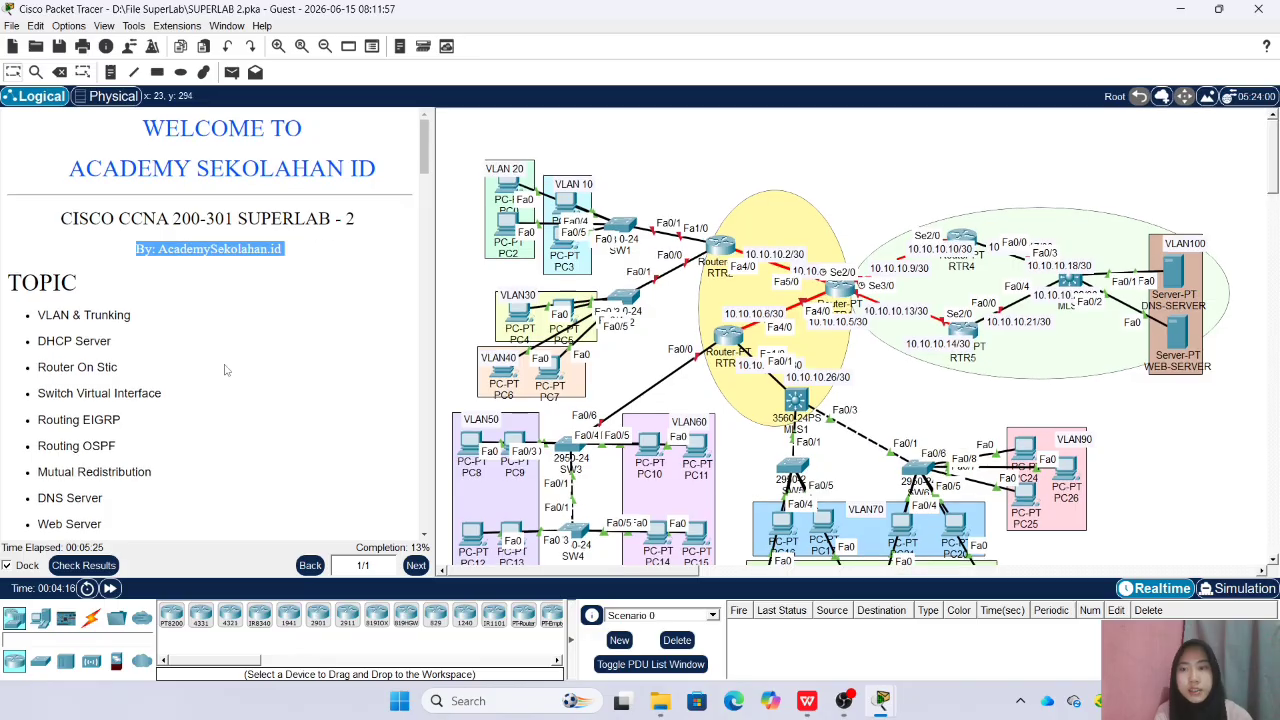
scroll(150, 340, down, 9)
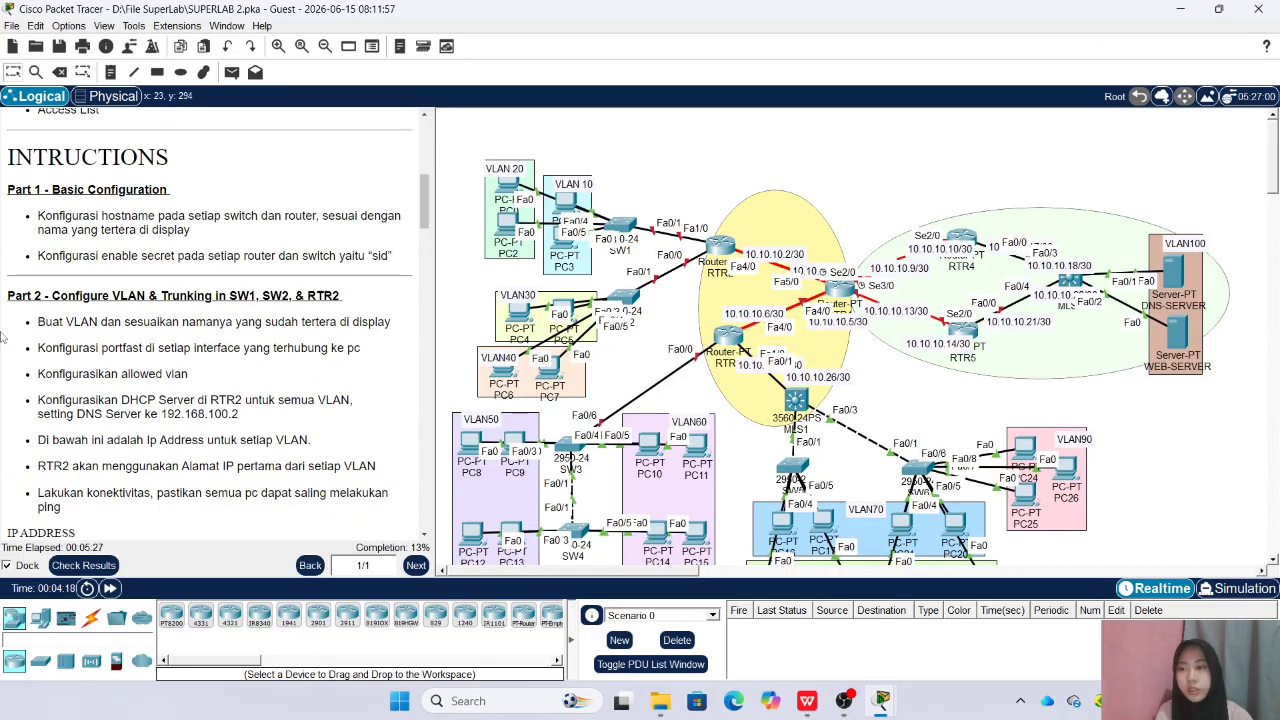
scroll(38, 342, down, 1)
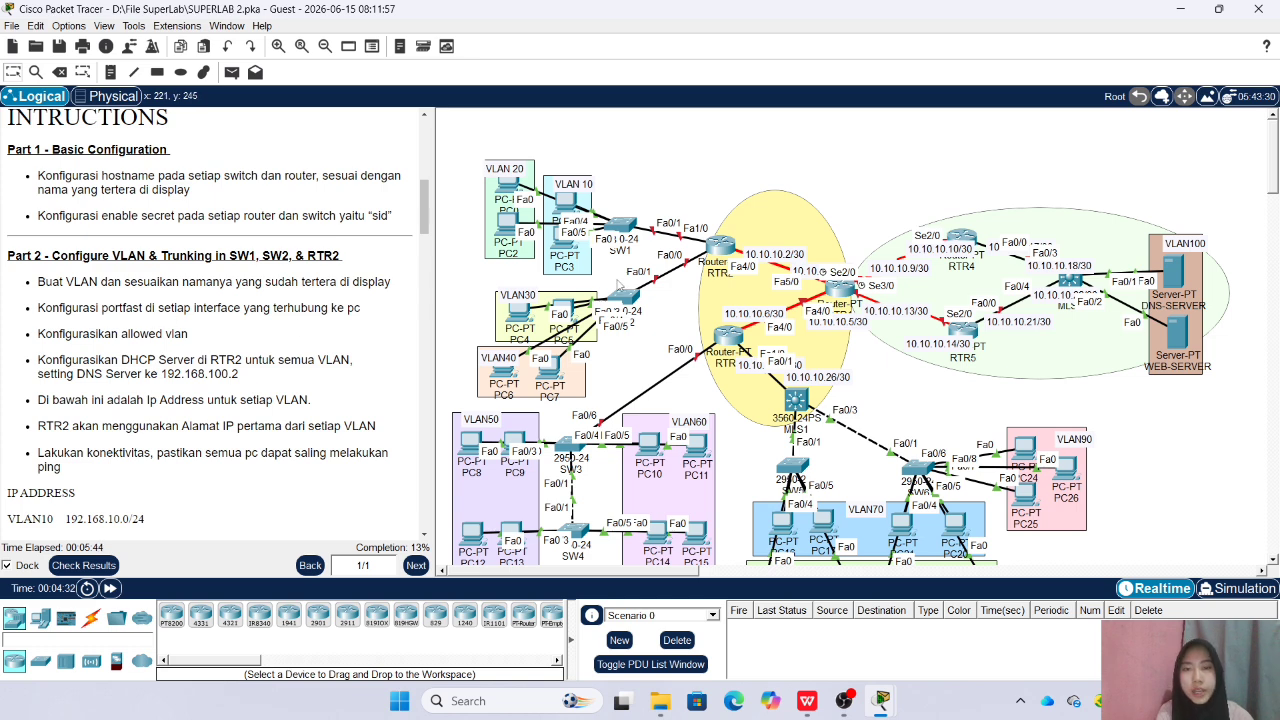
Create VLAN 10 on SW1 and name it VLAN10
click(628, 226)
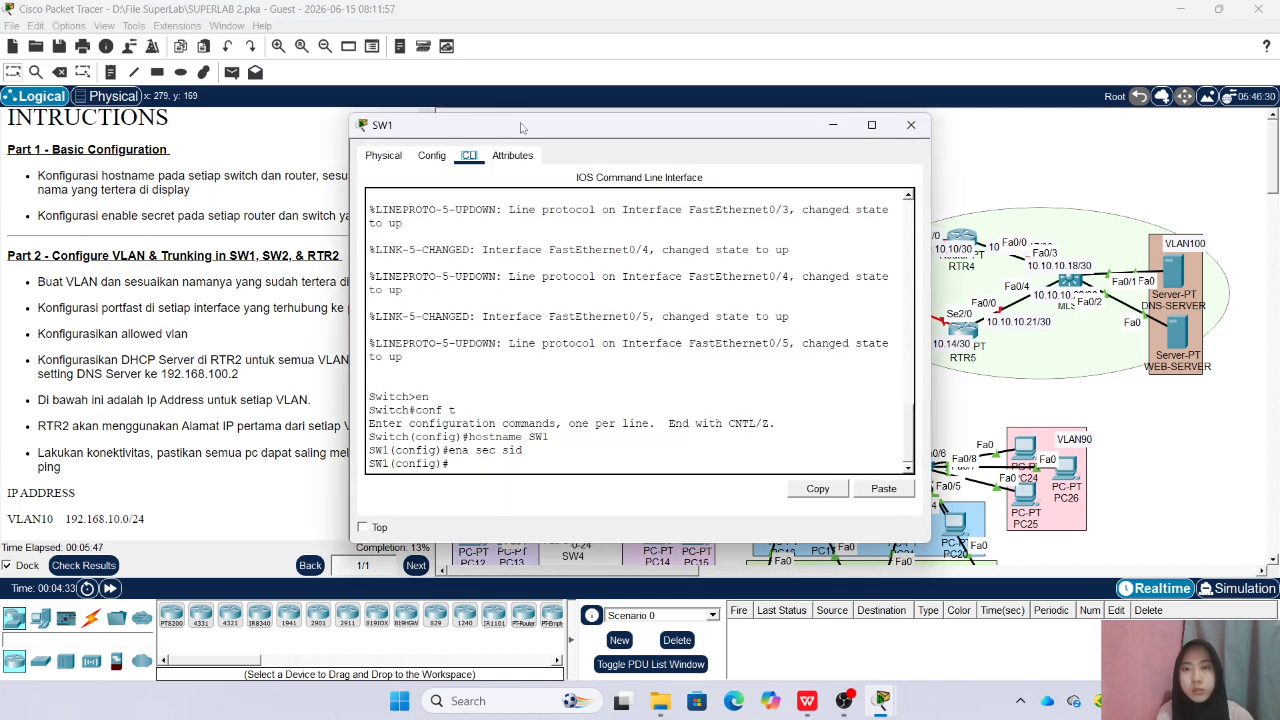
text(vlan)
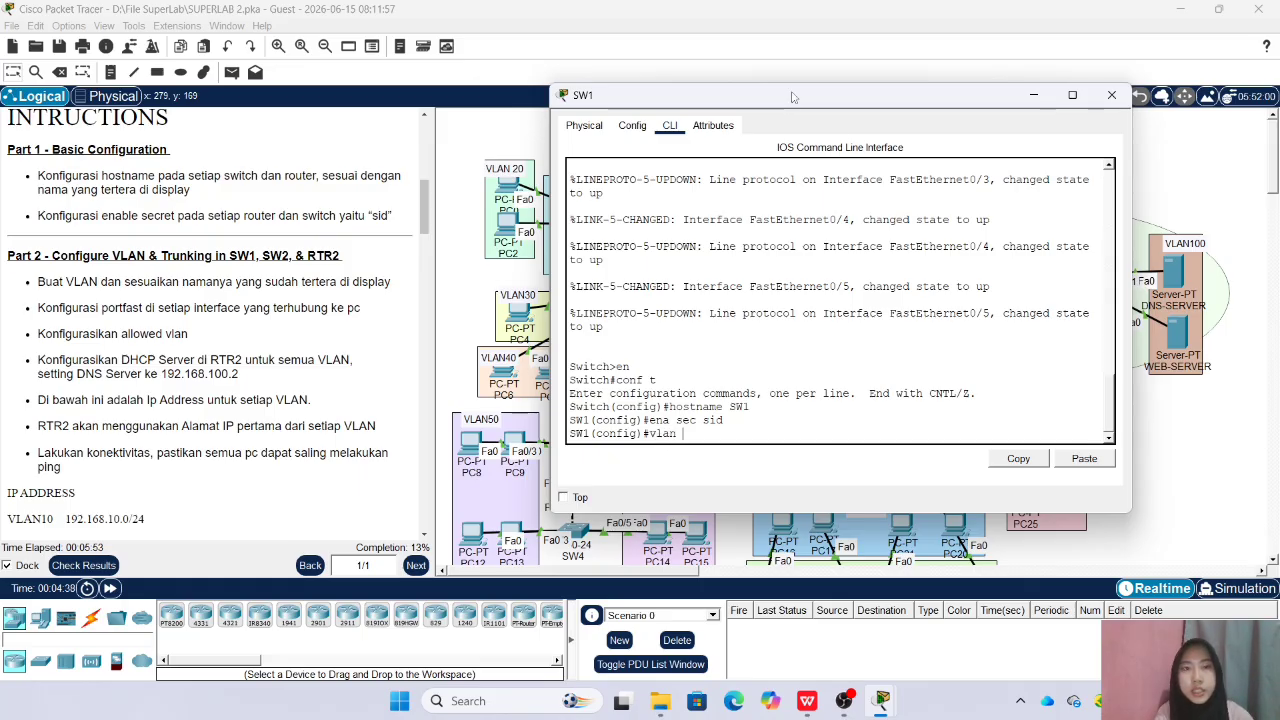
drag(795, 97, 998, 103)
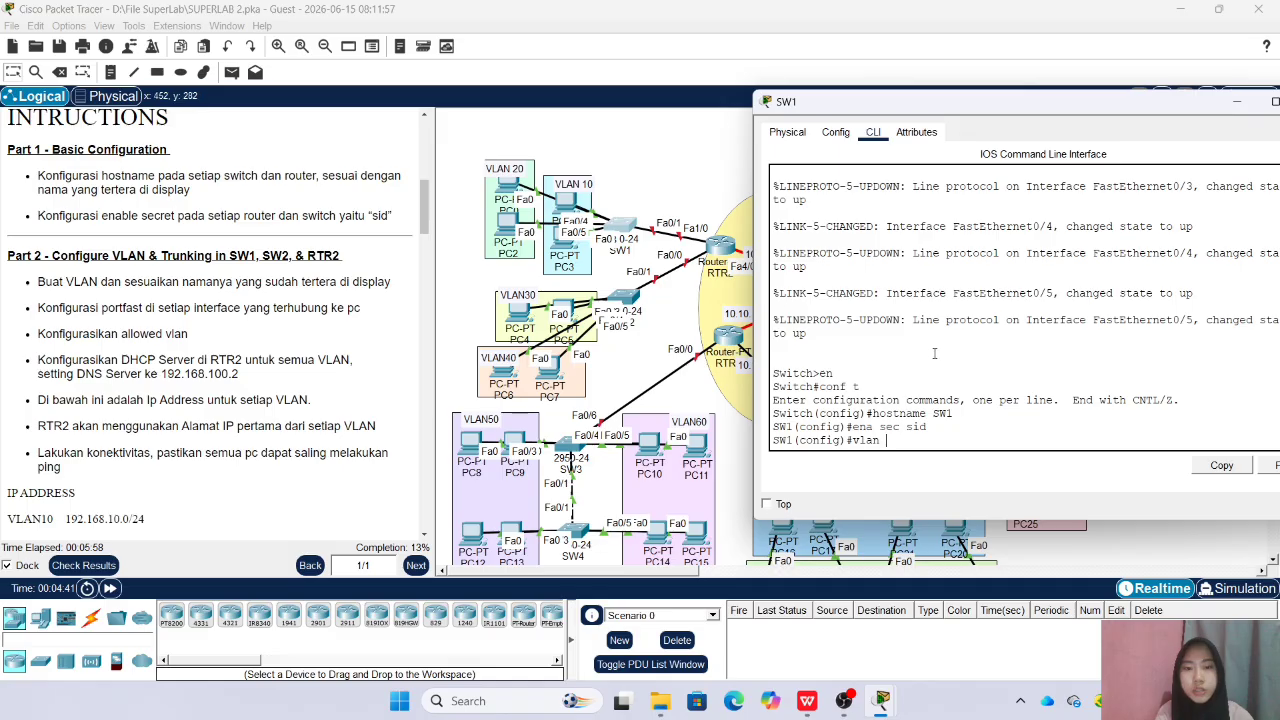
text(10)
key(Return)
text(name VLAN10)
key(Return)
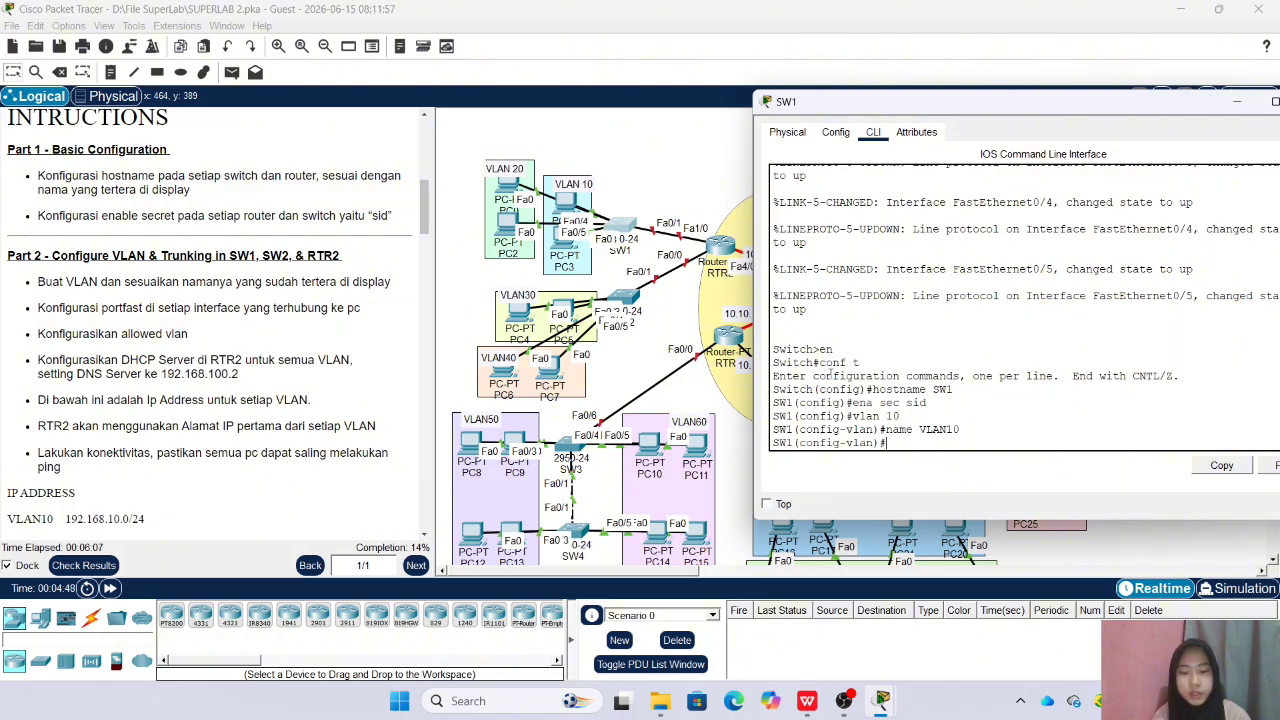
Create VLAN 20 on SW1 and name it VLAN20
text(vlan 20)
key(Return)
text(na)
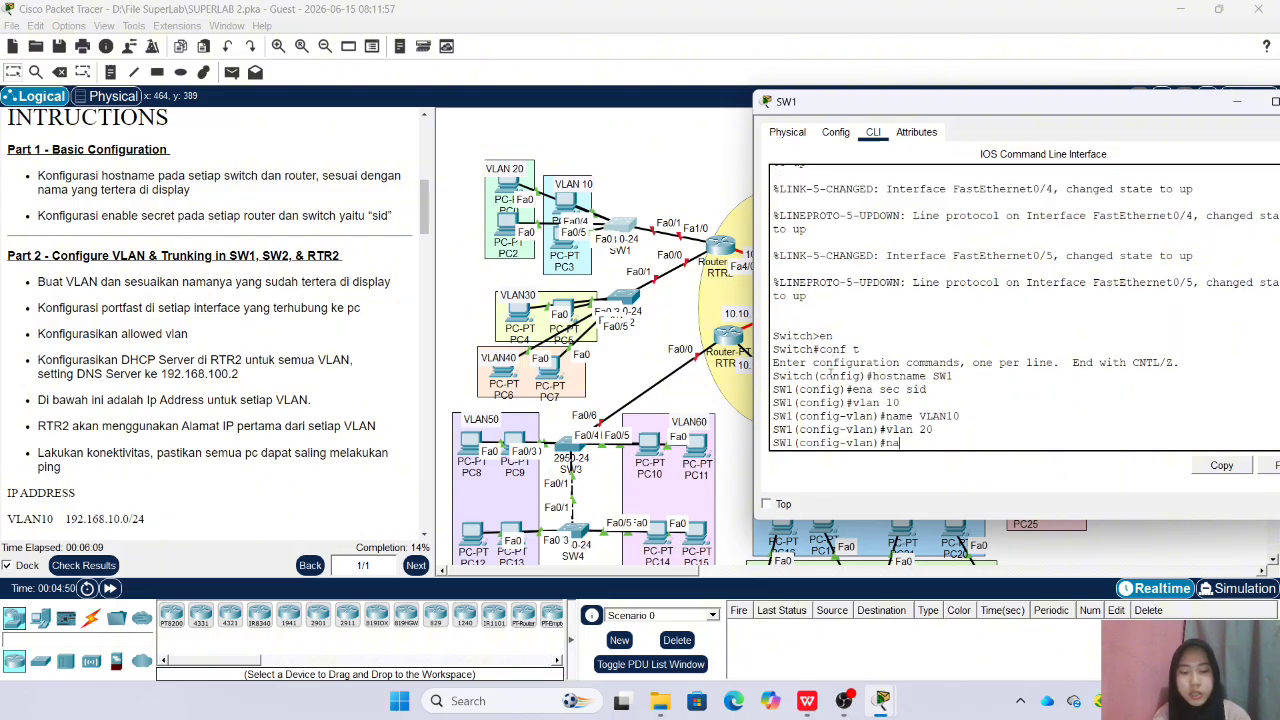
text(me VLAN20)
key(Return)
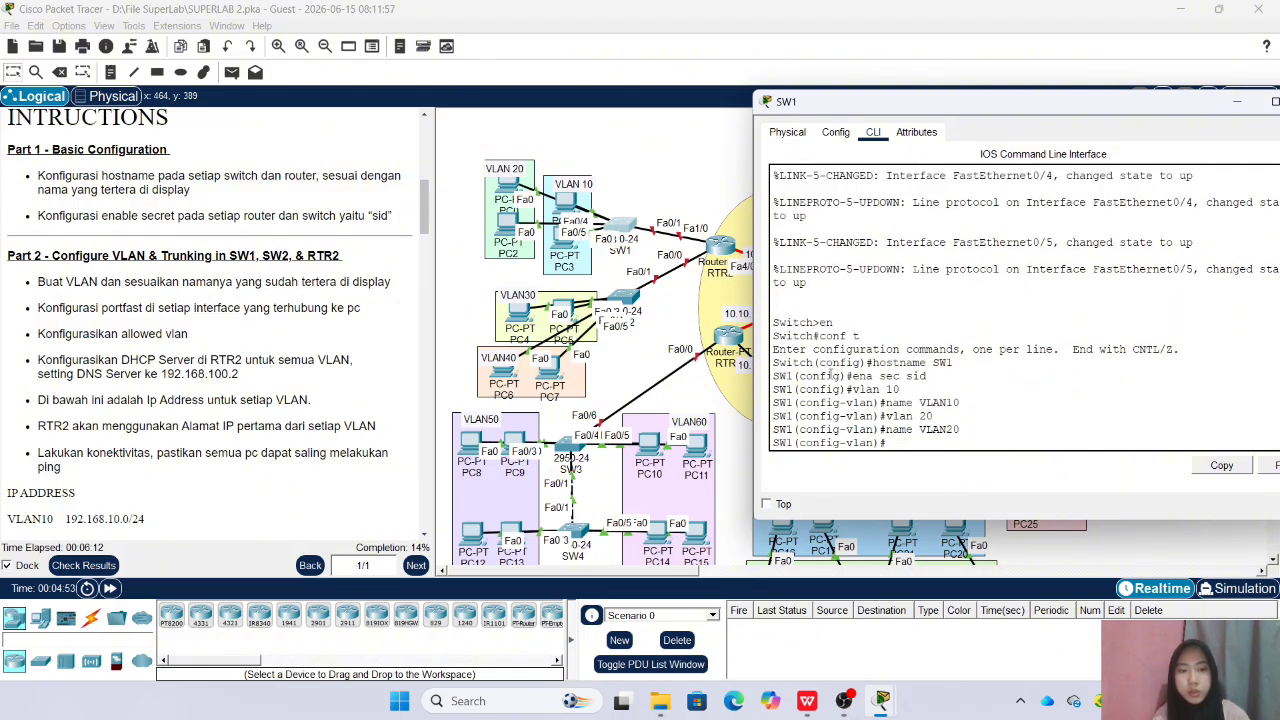
Create VLAN 30 on SW1 and name it VLAN30, without a space in the name
text(vlan 30)
key(Return)
text(name VLAN)
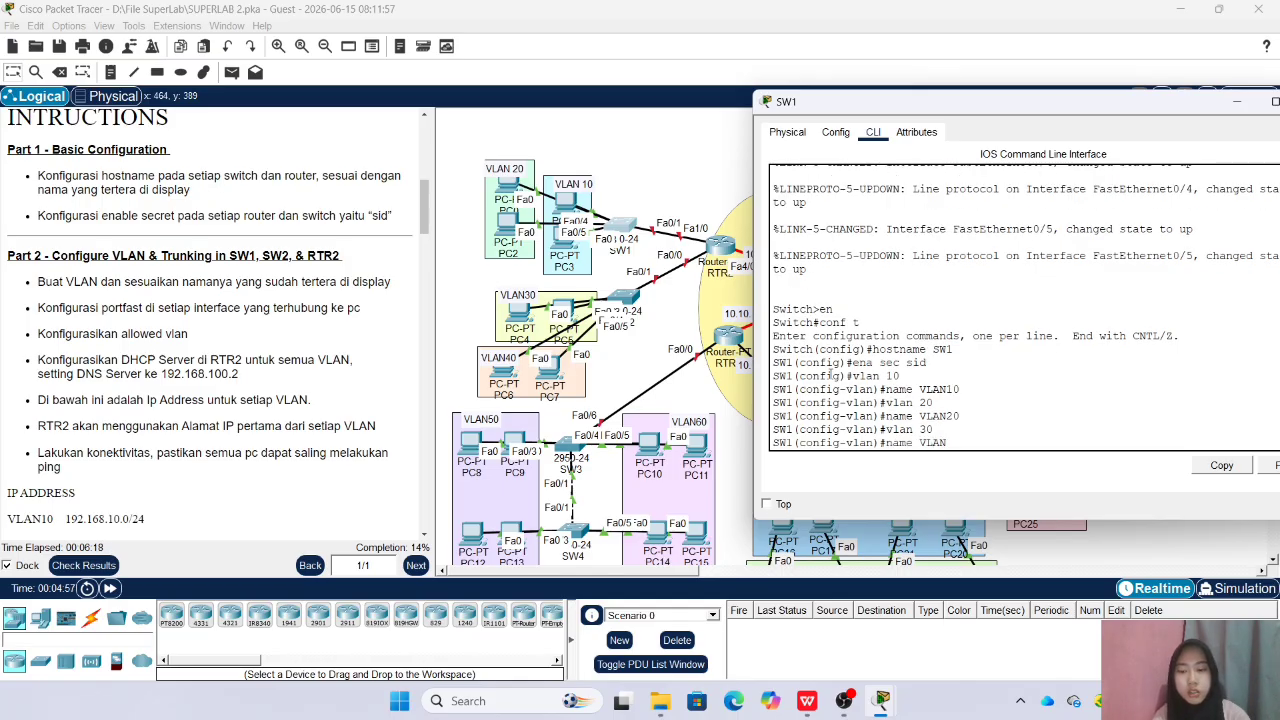
text( 30)
key(Return)
key(Up)
key(Left)
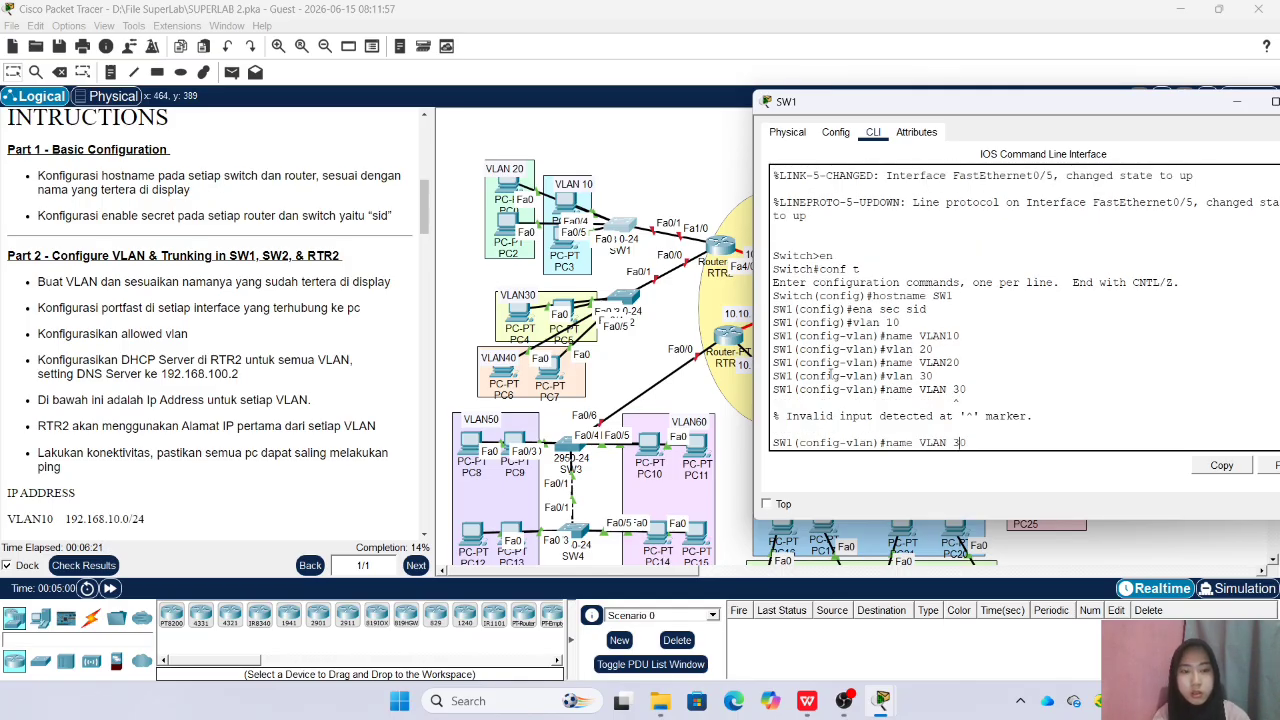
key(Return)
Create VLAN 40 on SW1 named VLAN40, return to global configuration mode and close the switch's window
text(VL)
key(BackSpace)
key(BackSpace)
text(vlan 40)
key(Return)
text(n)
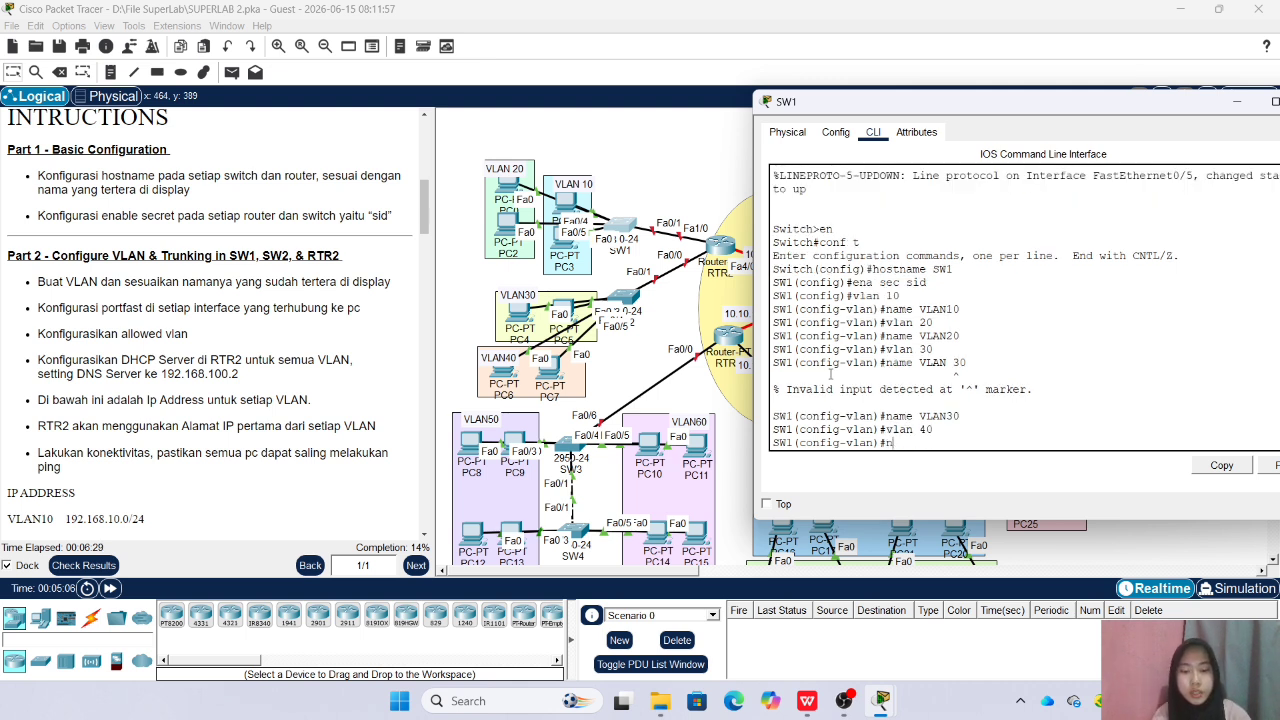
text(ame VLAN )
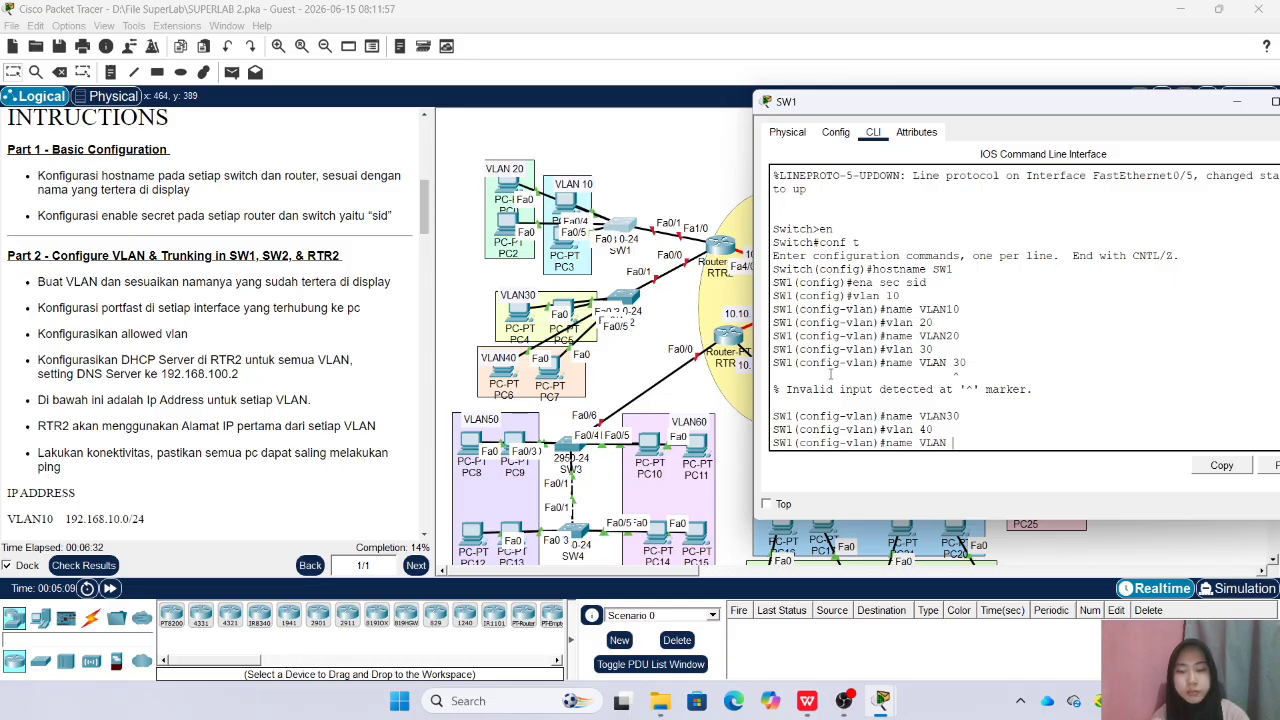
text(40)
key(Return)
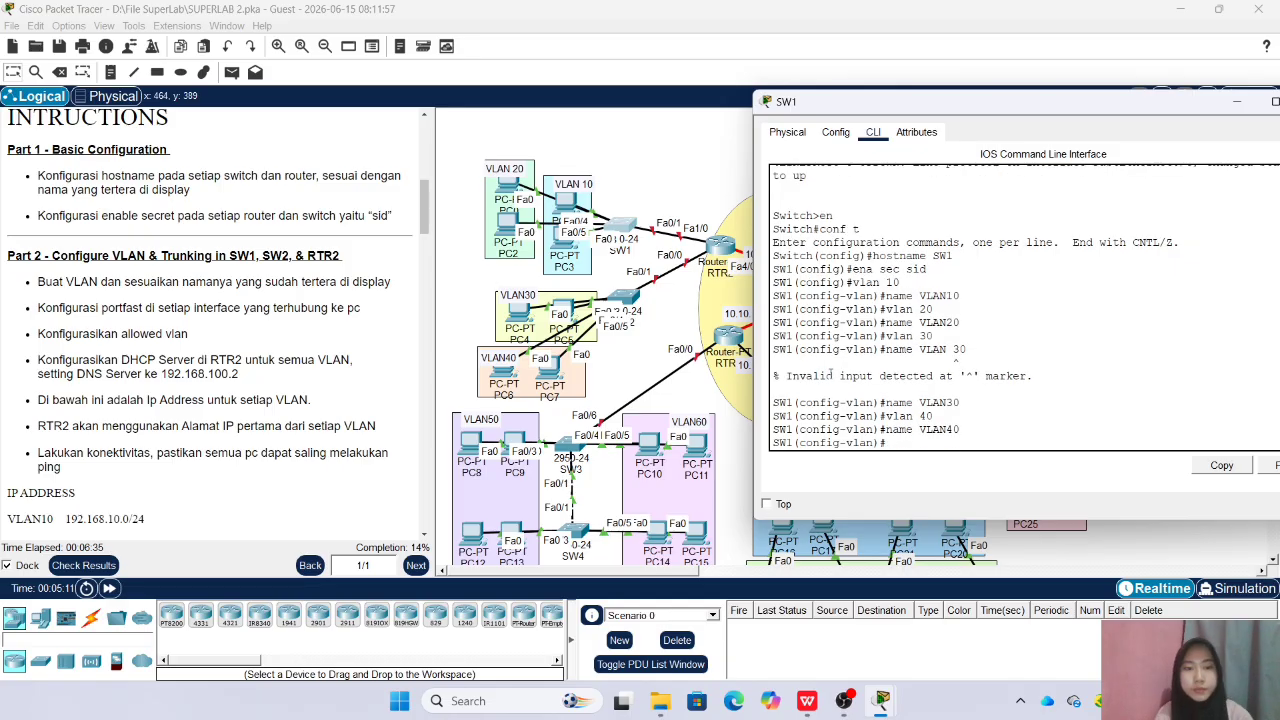
text(ex)
key(Return)
drag(1018, 108, 843, 136)
click(1146, 132)
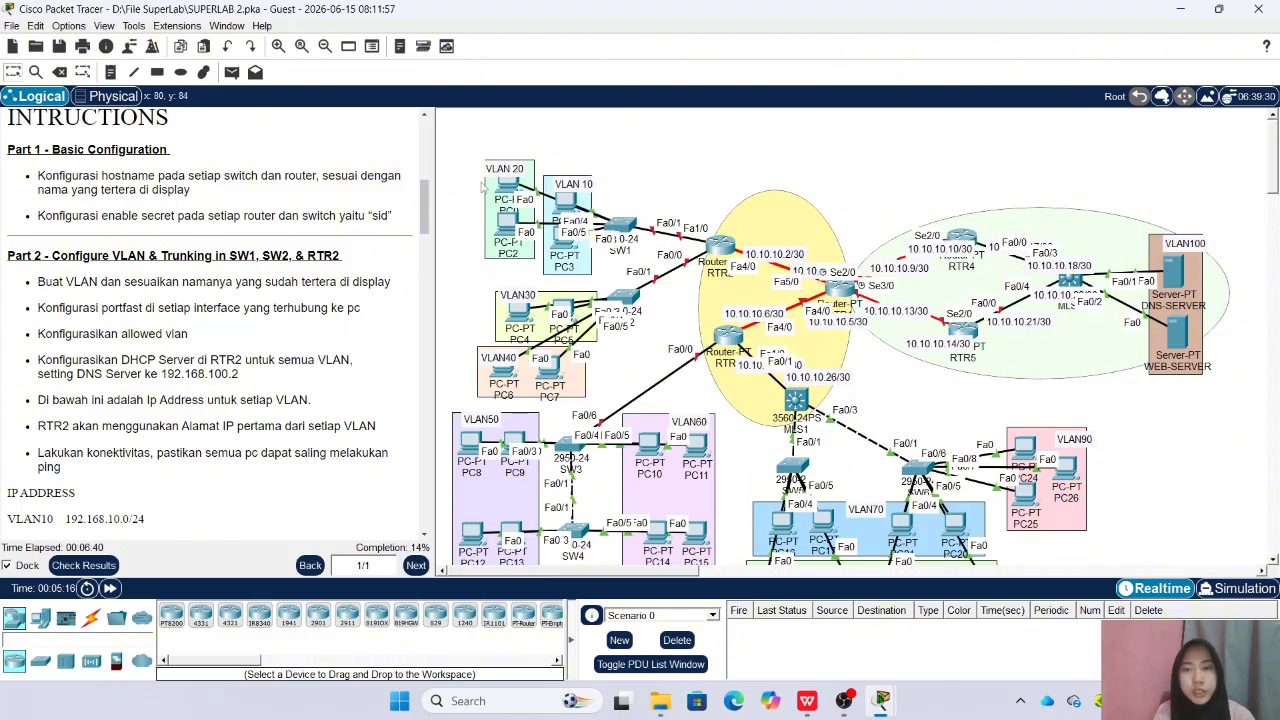
Nudge the upper PCs in the VLAN 10 and VLAN 20 areas to expose their port labels, and assign SW1's Fa0/2-3 to access VLAN 10
mouse_move(563, 205)
mouse_down()
mouse_move(563, 145)
mouse_move(564, 205)
mouse_up()
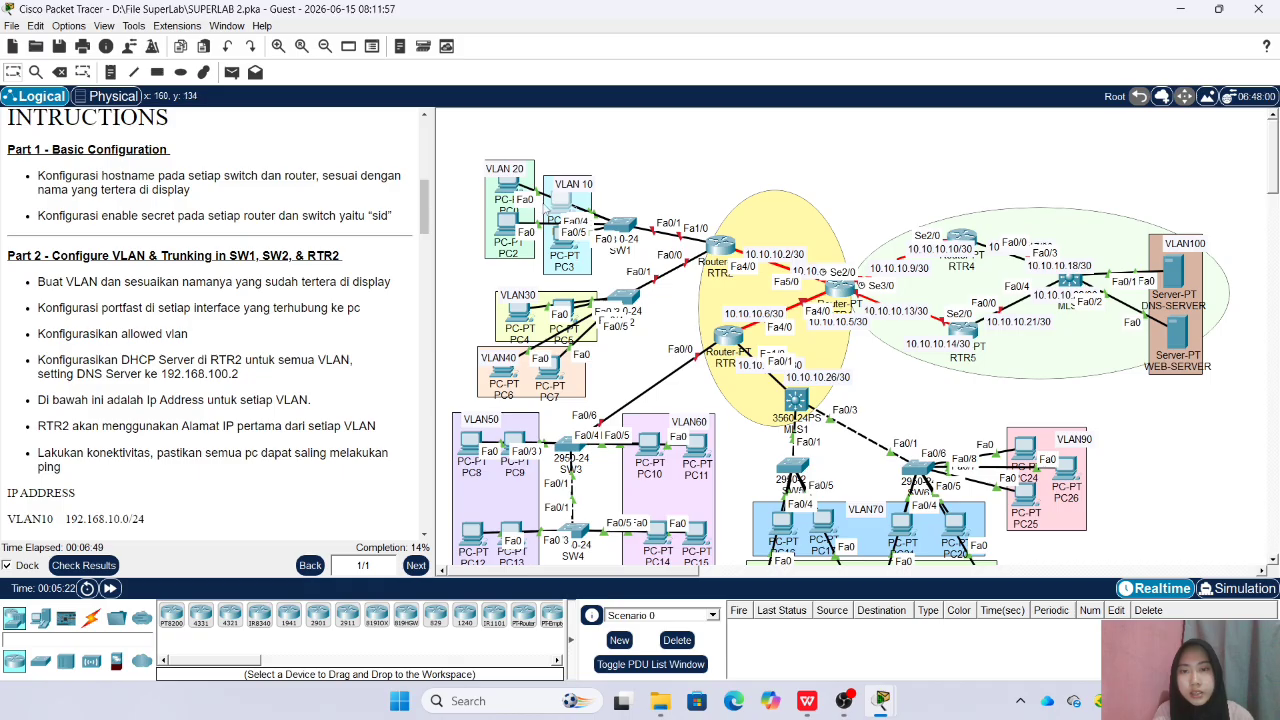
mouse_move(509, 190)
mouse_down()
mouse_move(509, 156)
mouse_move(508, 196)
mouse_up()
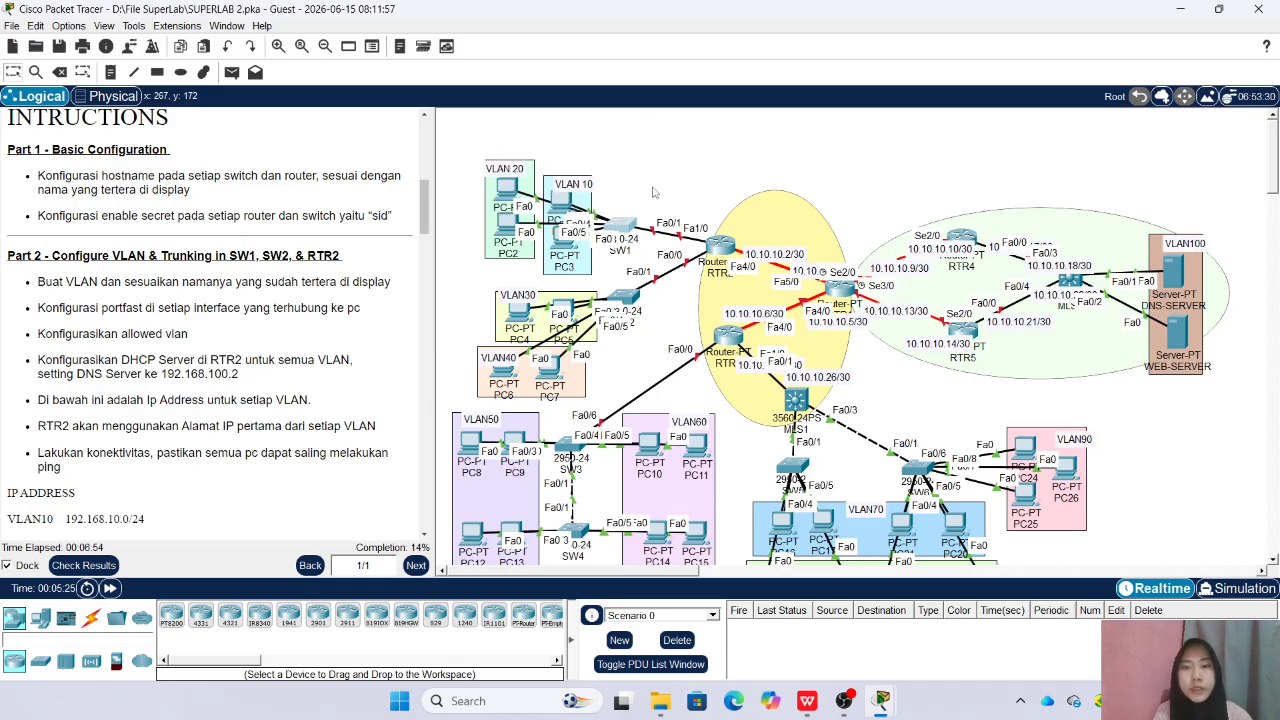
click(620, 225)
drag(596, 118, 849, 104)
text(ra fa0)
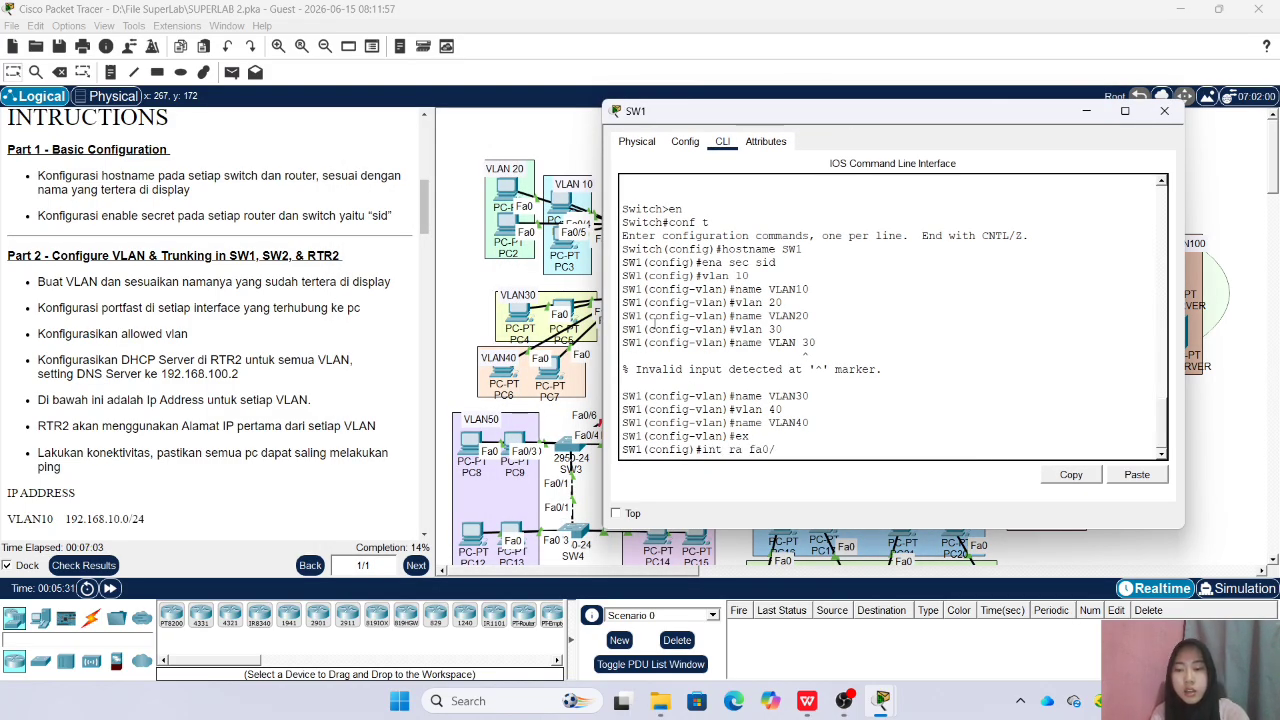
text(/2-3)
key(Return)
text(s)
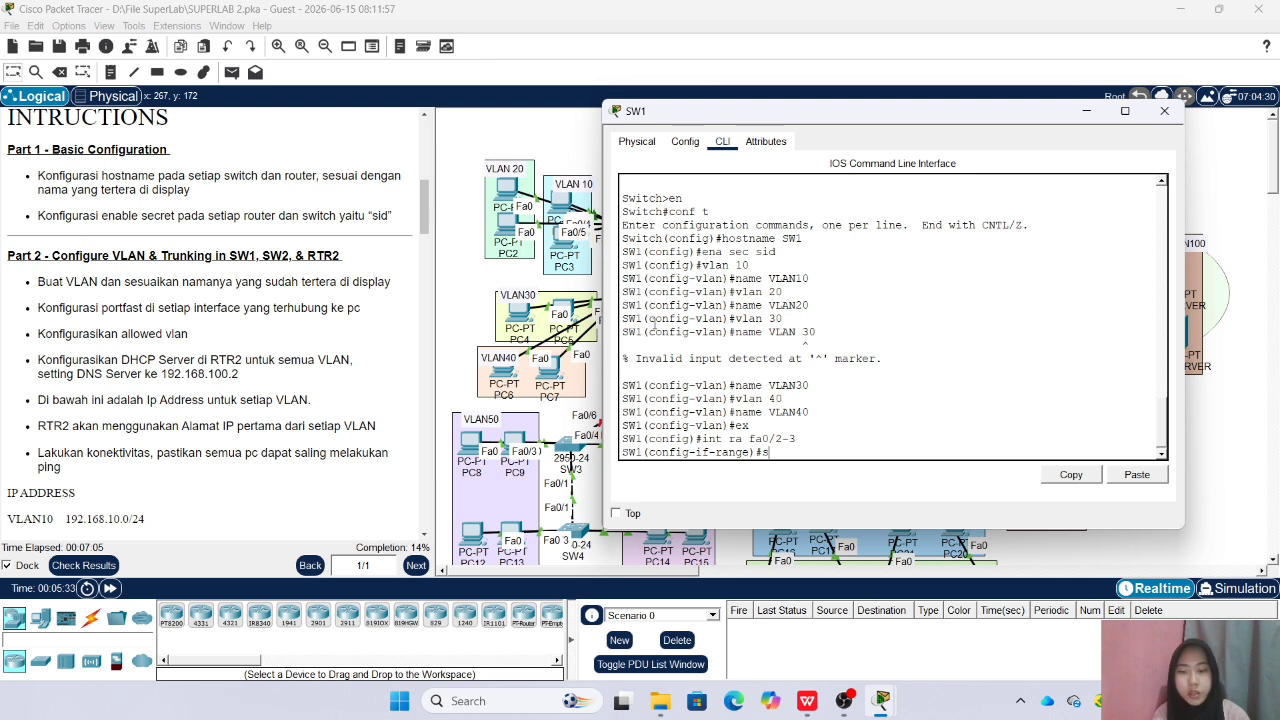
text(w acc vlan 10)
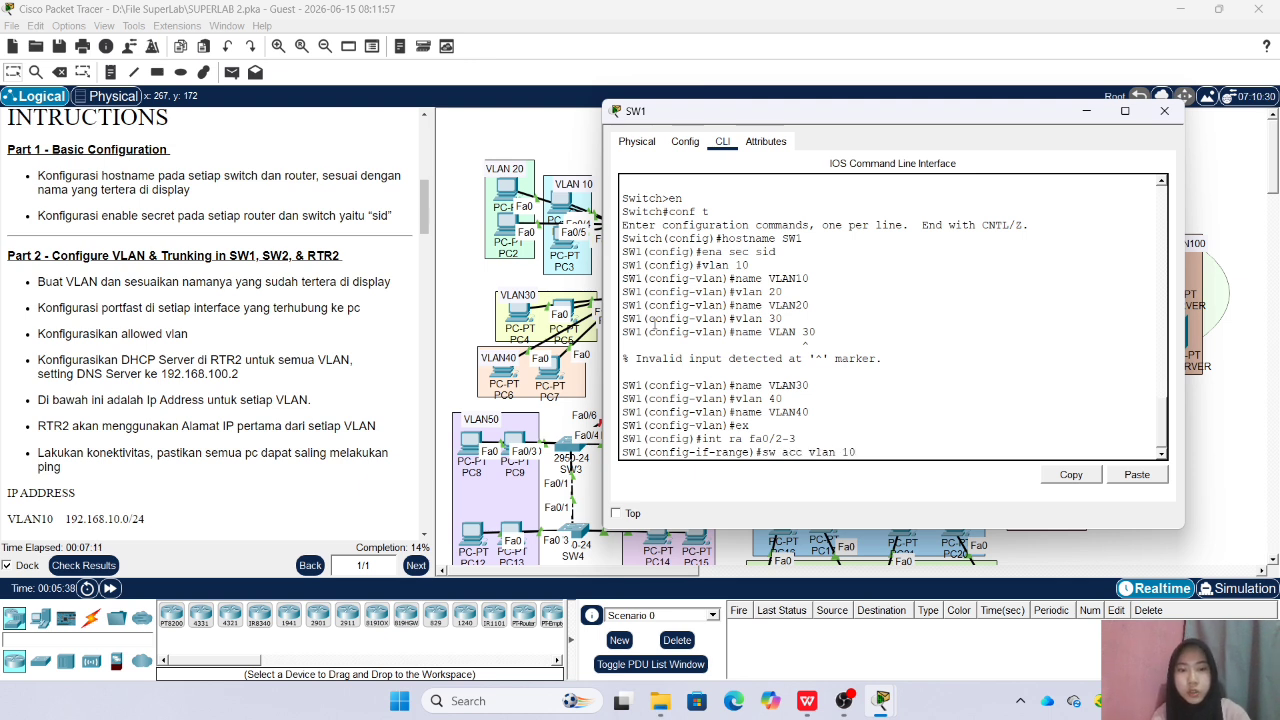
key(Return)
Enable spanning-tree portfast on SW1's Fa0/2-3 and leave the interface range
text(spa po)
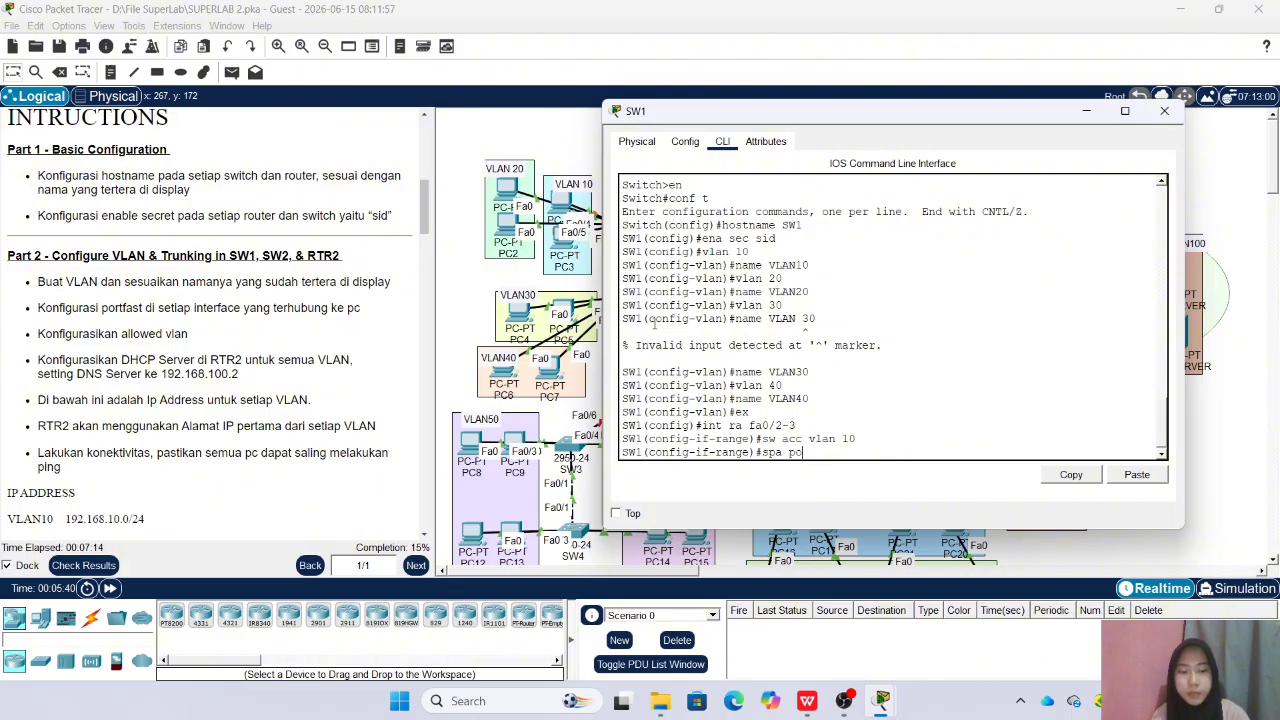
key(Return)
text(ex)
key(Return)
Assign SW1's interface range Fa0/4-5 to access VLAN 20
text(int ra fa0/)
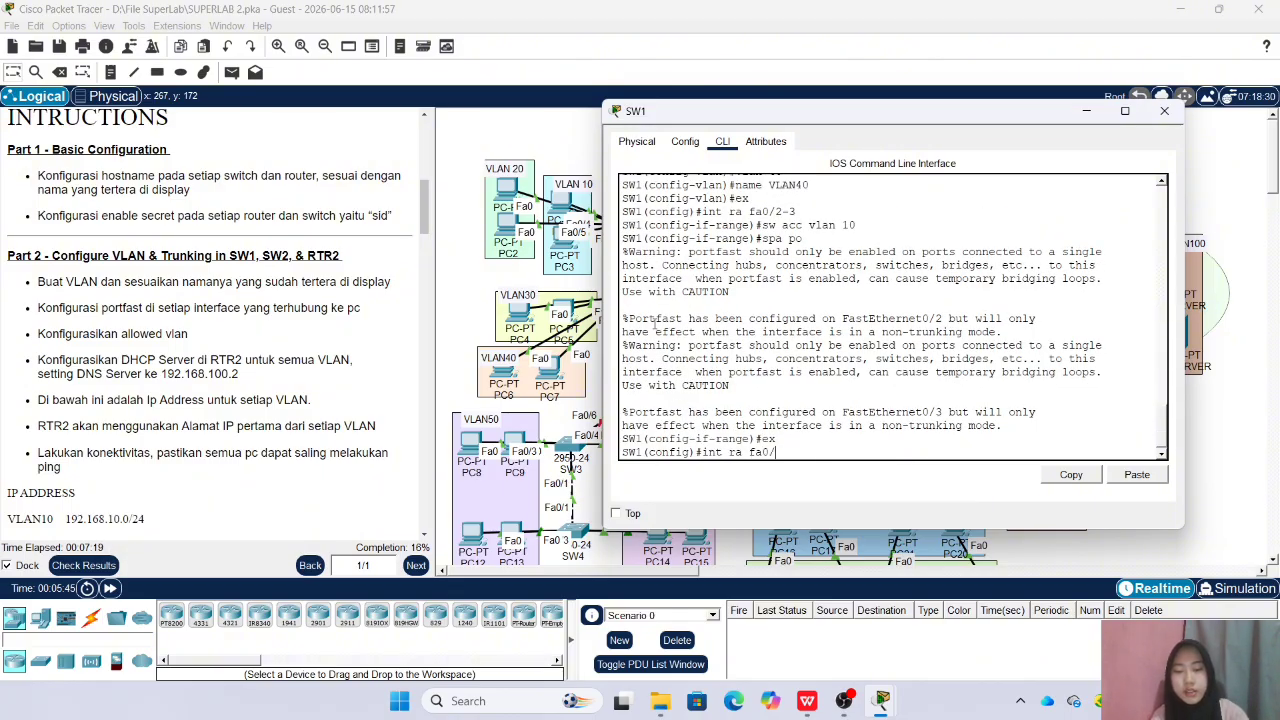
text(4-5)
key(Return)
text(sw)
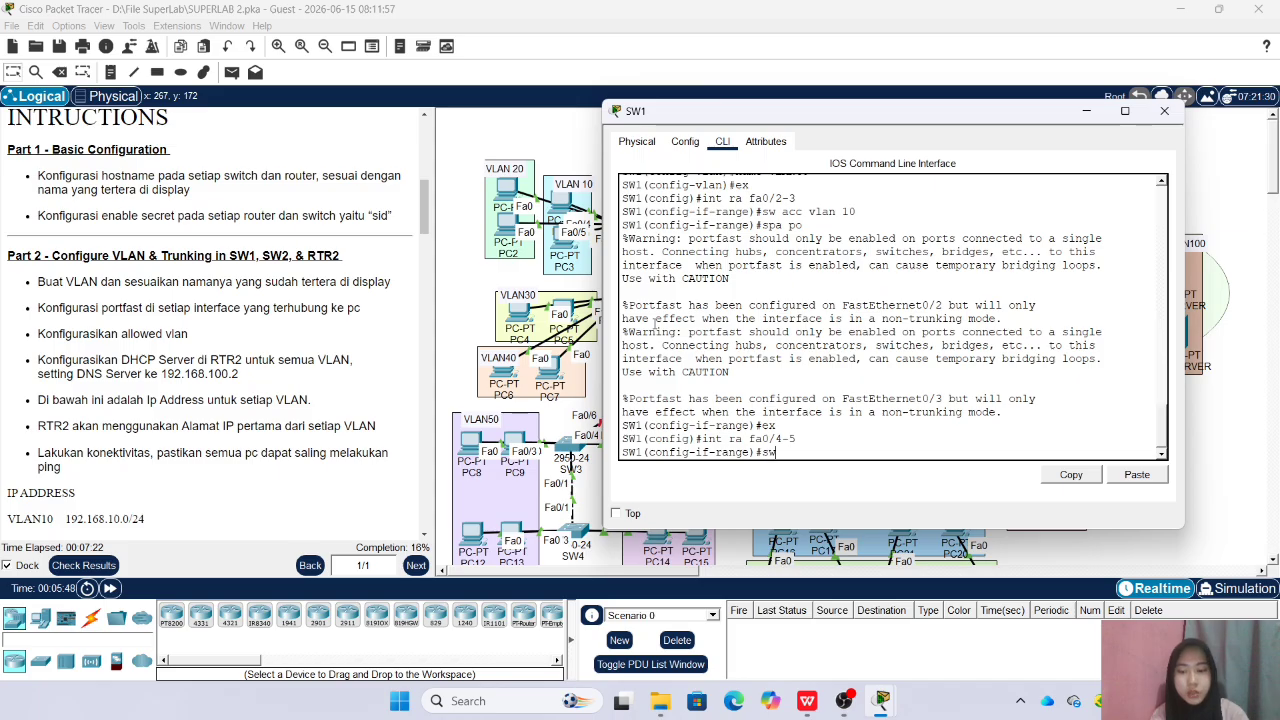
text( acc vlan 20)
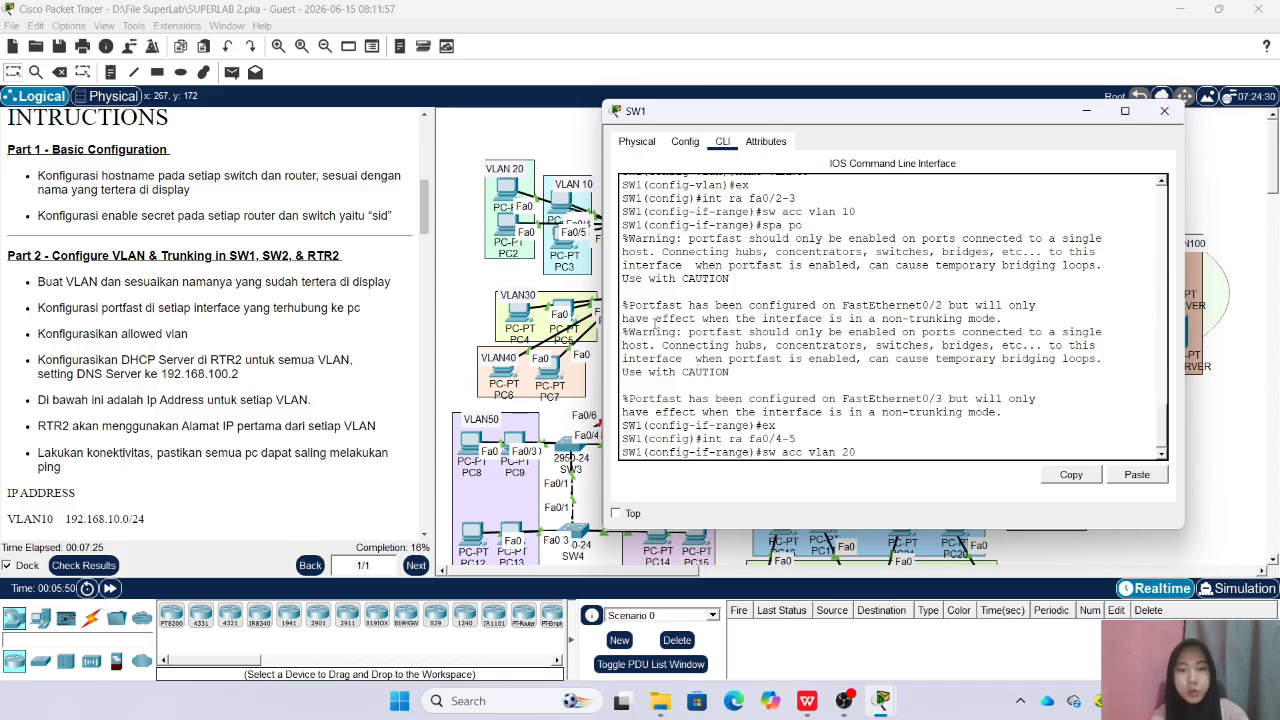
key(Return)
Enable spanning-tree portfast on SW1's Fa0/4-5 and leave the interface range
text(spa po)
key(Return)
text(ex)
key(Return)
Set SW1's Fa0/1 uplink to trunk mode
drag(795, 117, 897, 121)
text(int fa0/)
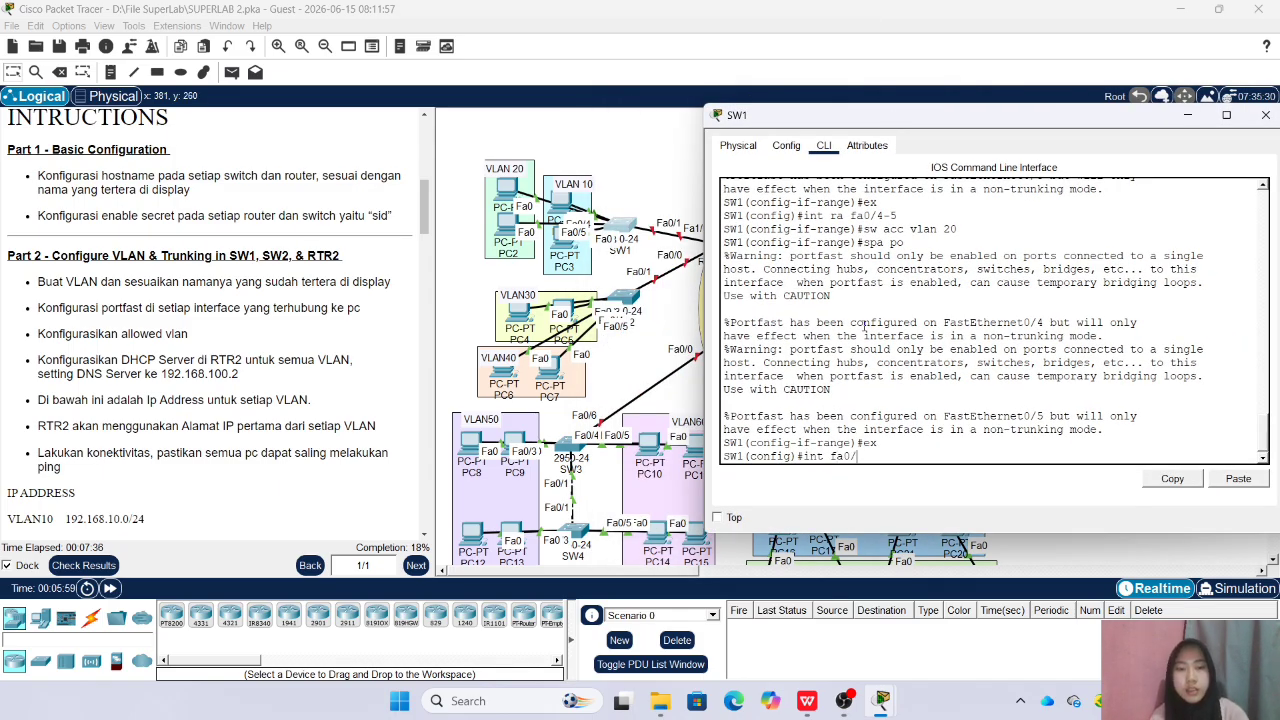
text(1)
key(Return)
text(sw)
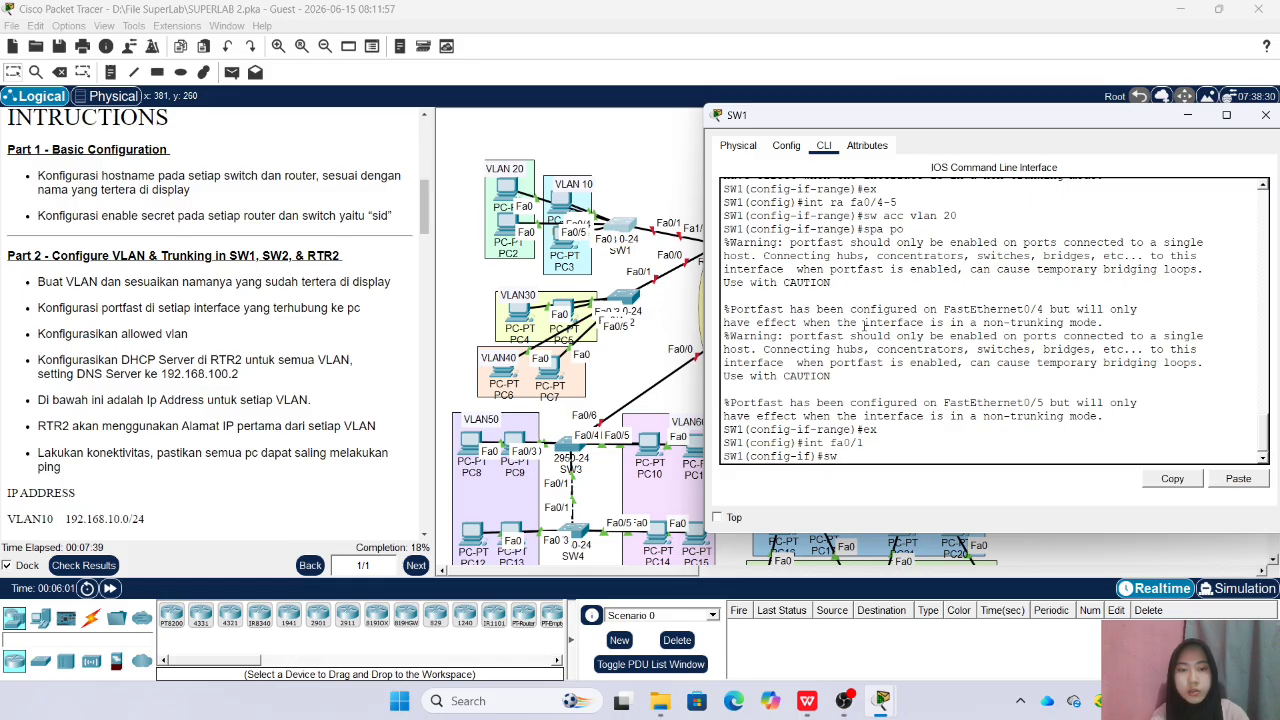
text( m tr)
key(Return)
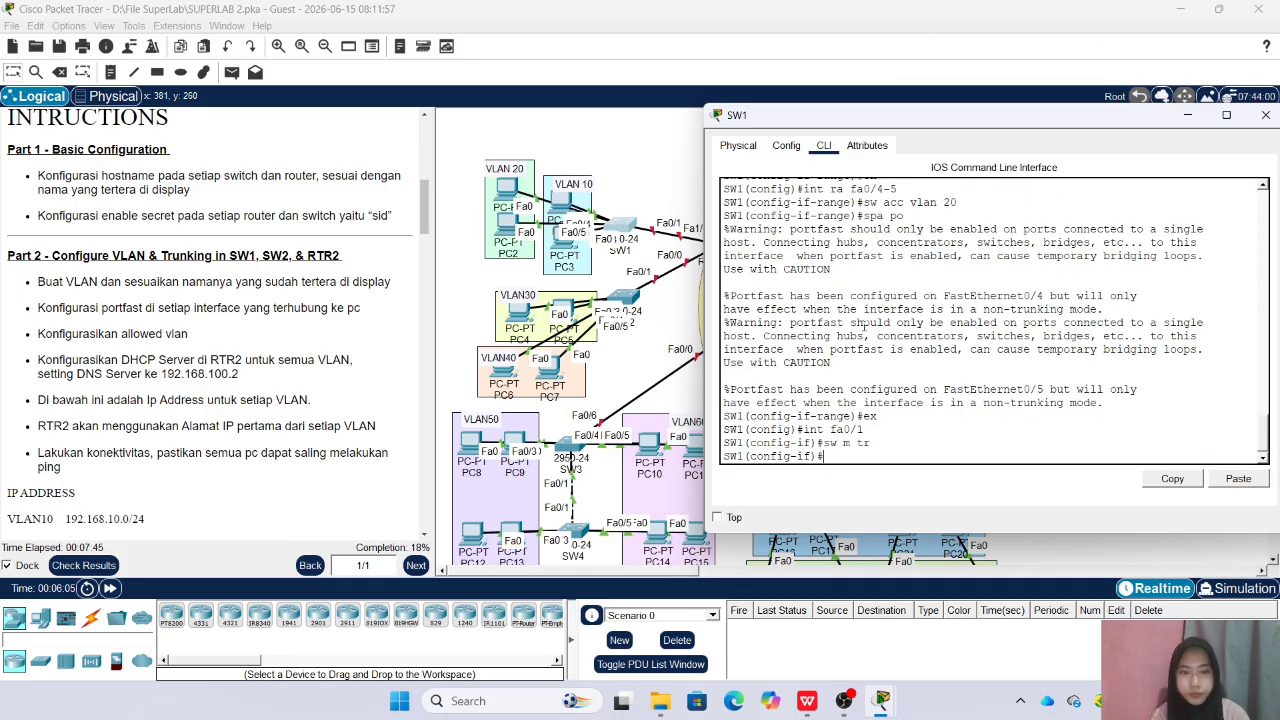
Set the allowed VLANs on SW1's Fa0/1 trunk to 10-20 and close the switch's window
text(sw tr all vlan 10-20)
key(Return)
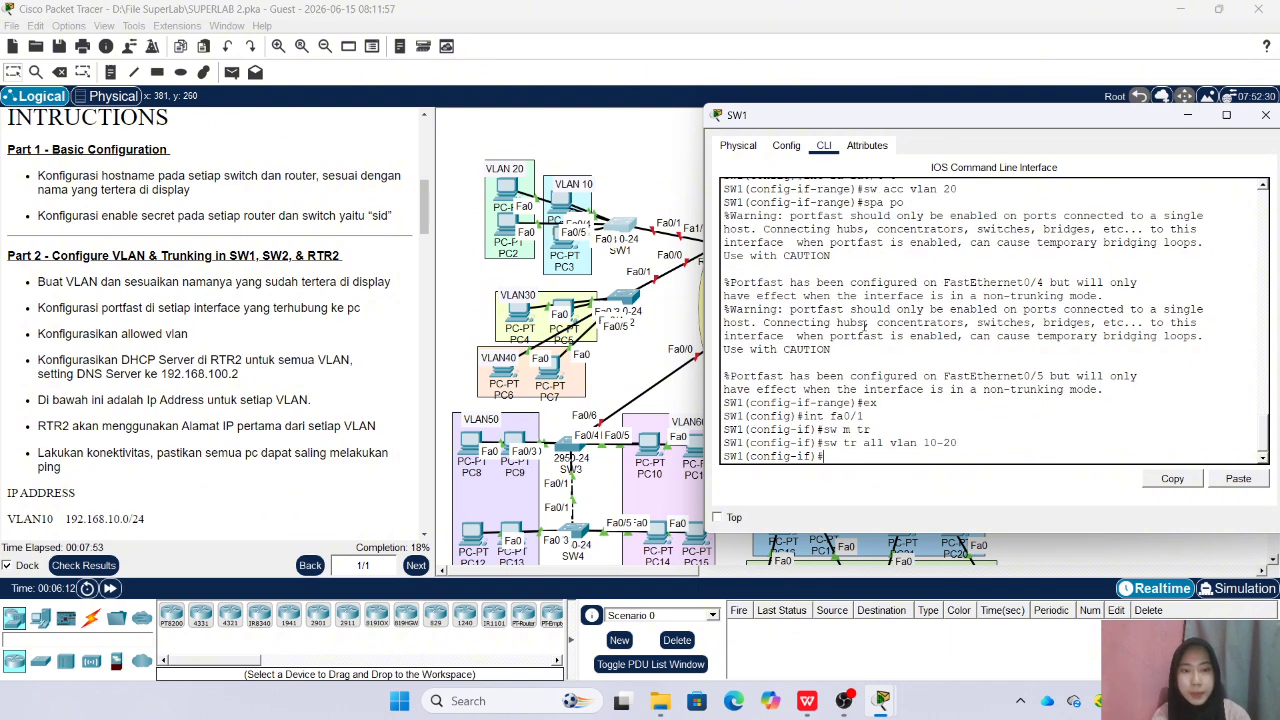
drag(907, 121, 780, 140)
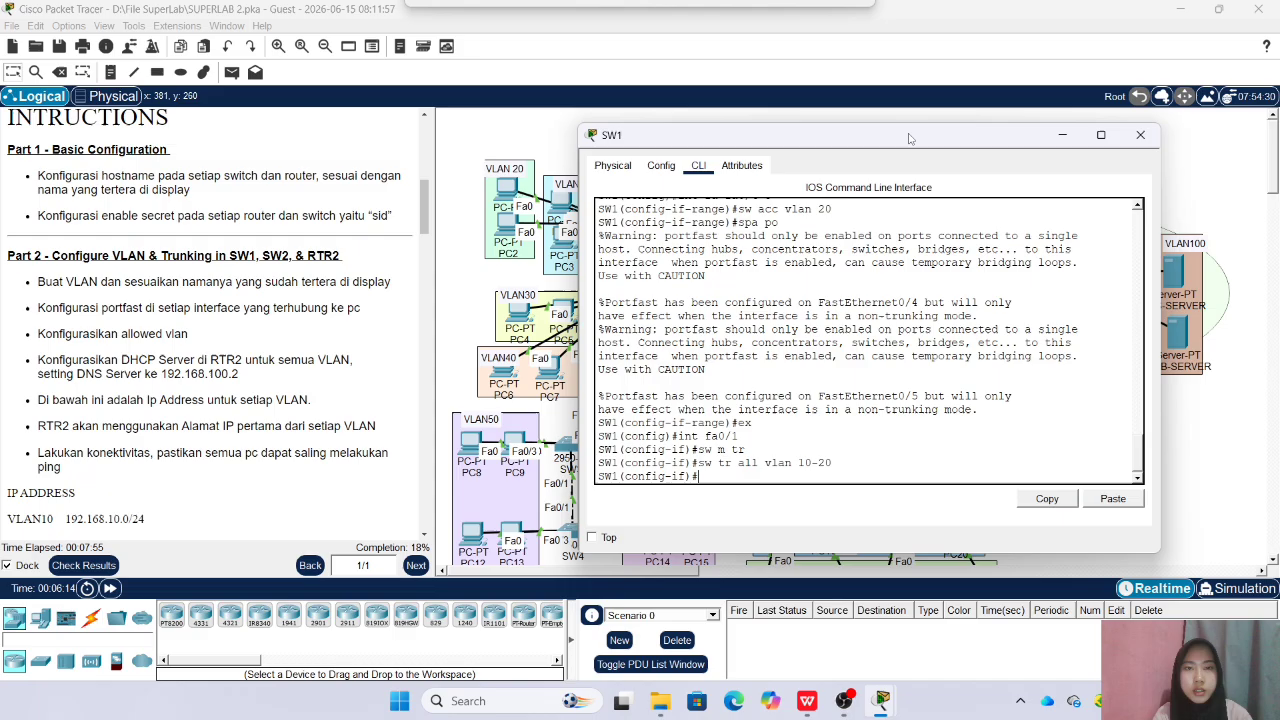
click(1138, 135)
Create VLAN 30 on SW2 and name it VLAN30
click(622, 296)
drag(737, 121, 929, 113)
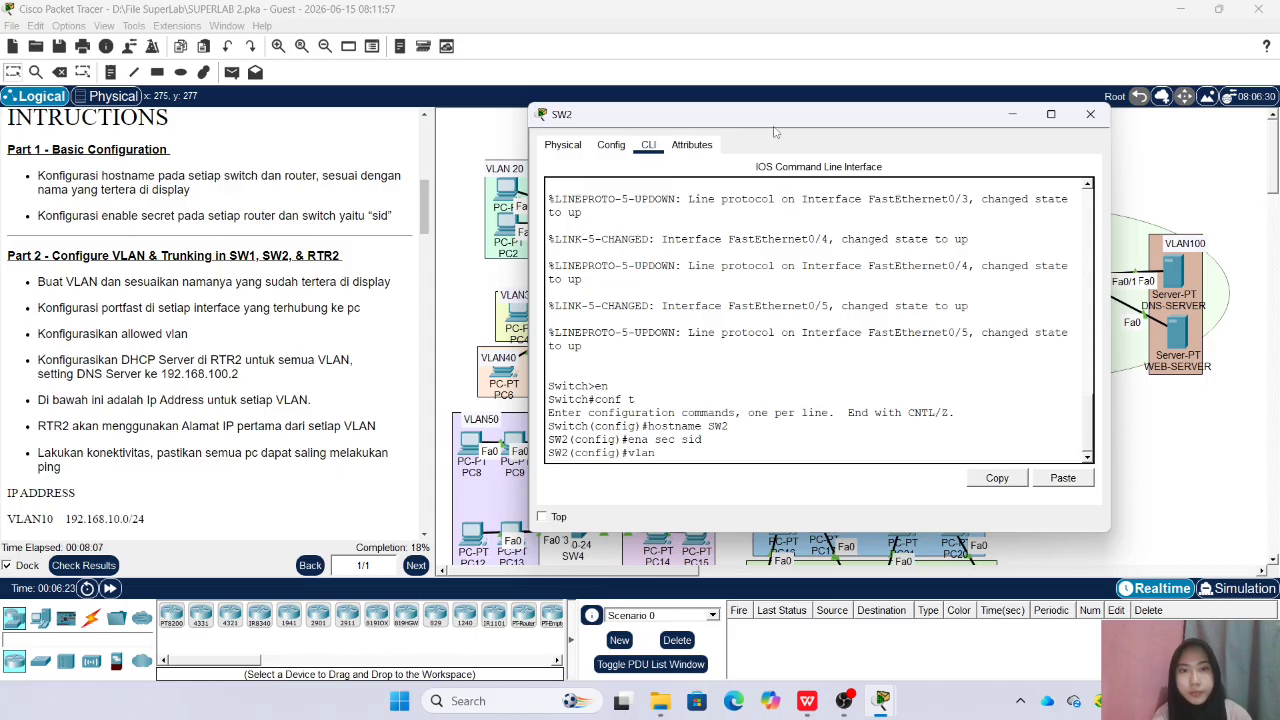
drag(774, 127, 890, 141)
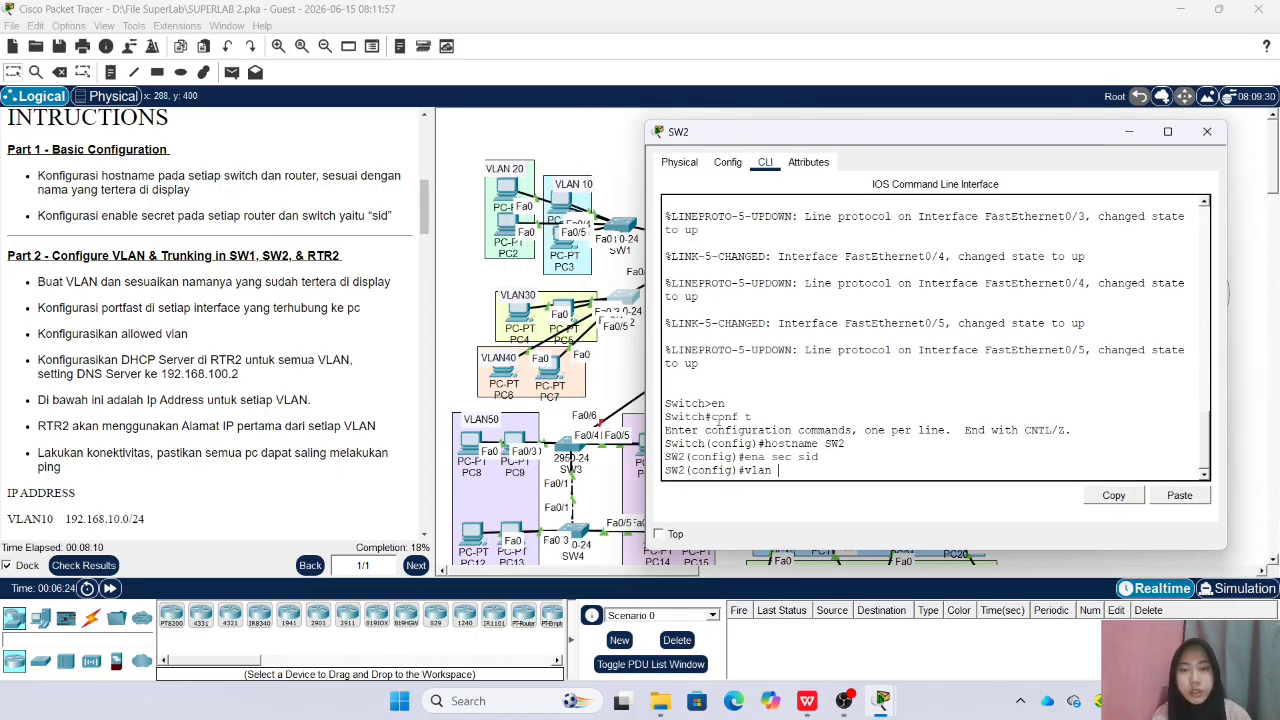
text(30)
key(Return)
text(na)
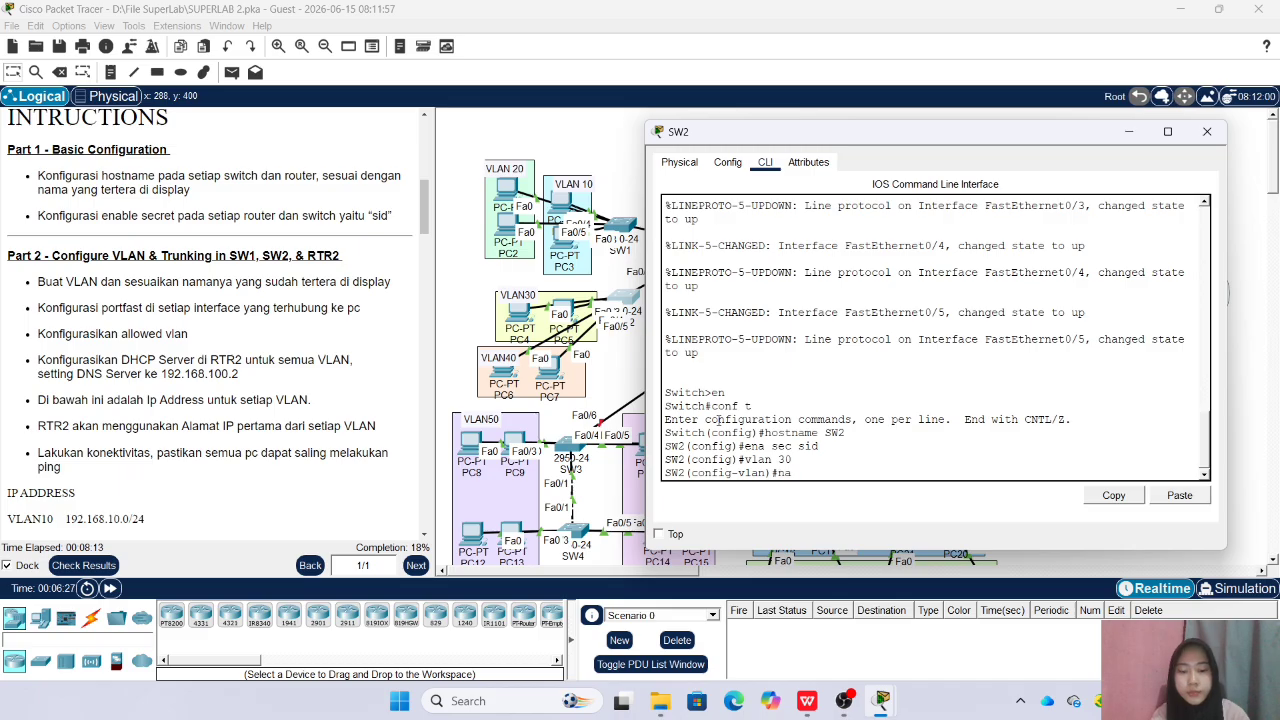
text(me VLAN30)
key(Return)
Create VLAN 40 on SW2 named VLAN40, return to global configuration mode and close the switch's window
text(vlan 4)
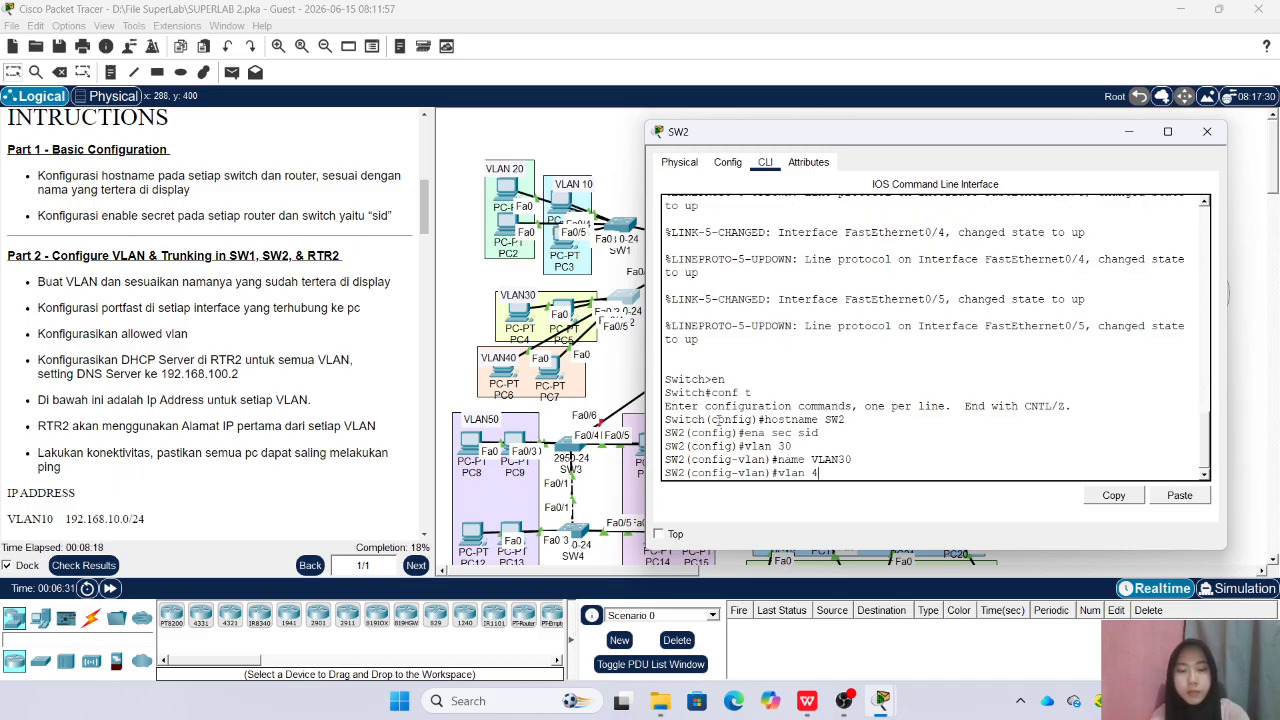
text(0)
key(Return)
text(name VL)
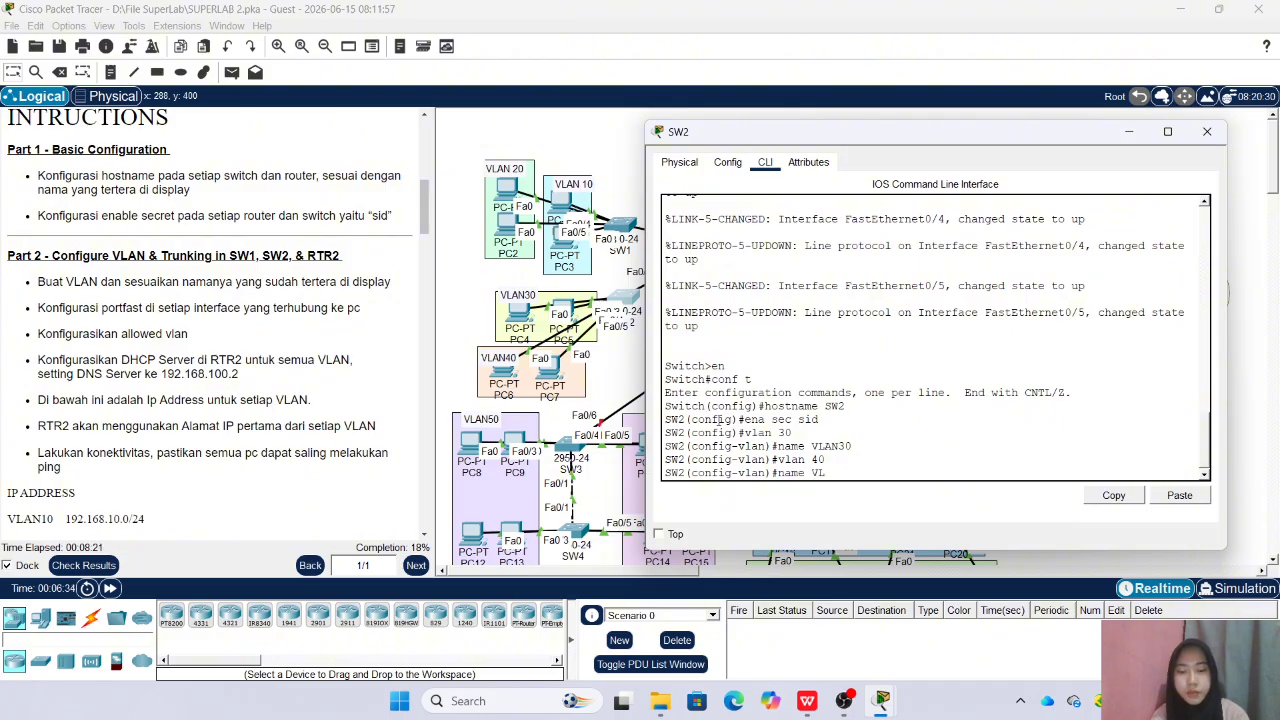
text(AN 40)
key(Return)
text(E)
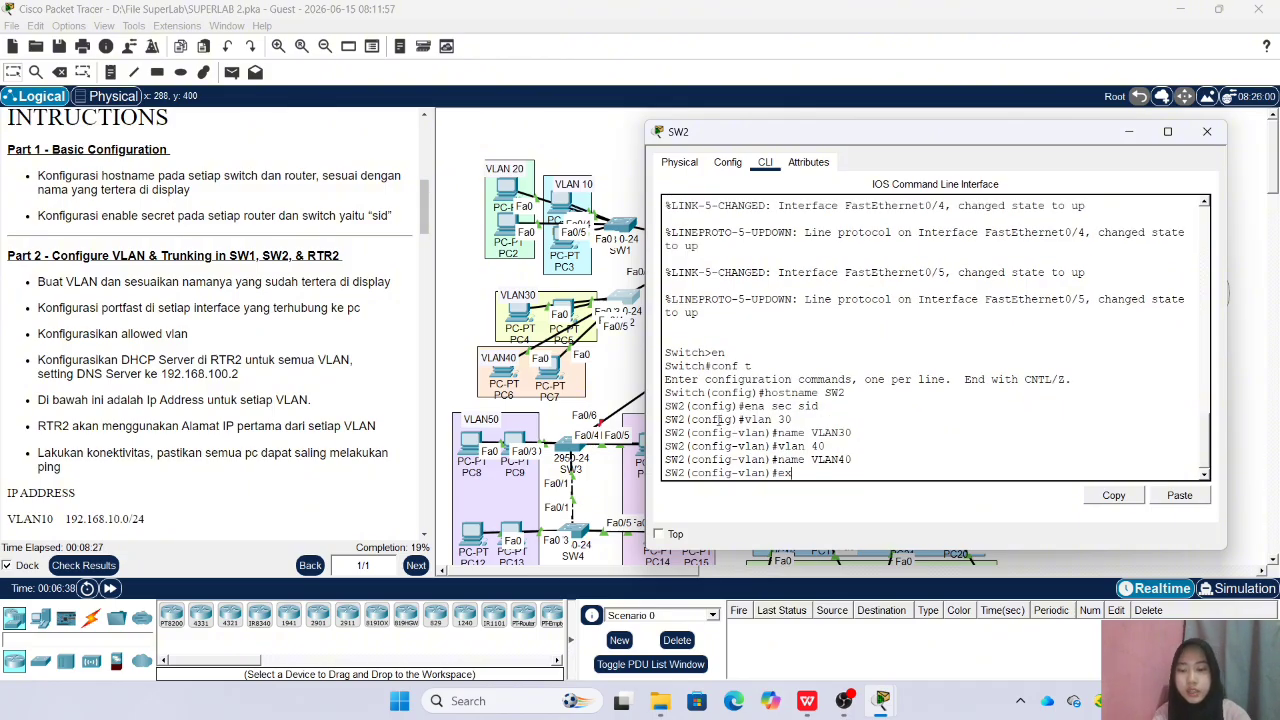
text(x)
key(Return)
click(1207, 132)
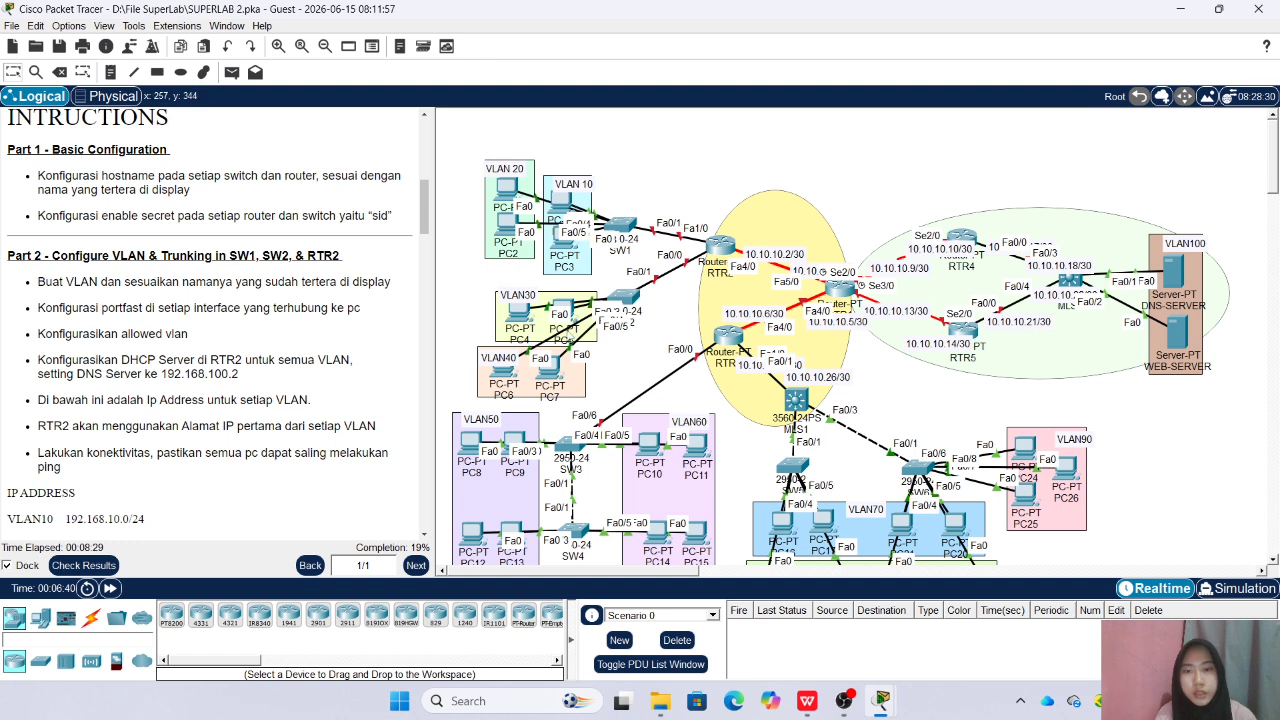
Assign SW2's interface range Fa0/2-3 to access VLAN 30
mouse_move(563, 285)
mouse_down()
mouse_move(564, 254)
mouse_move(568, 295)
mouse_up()
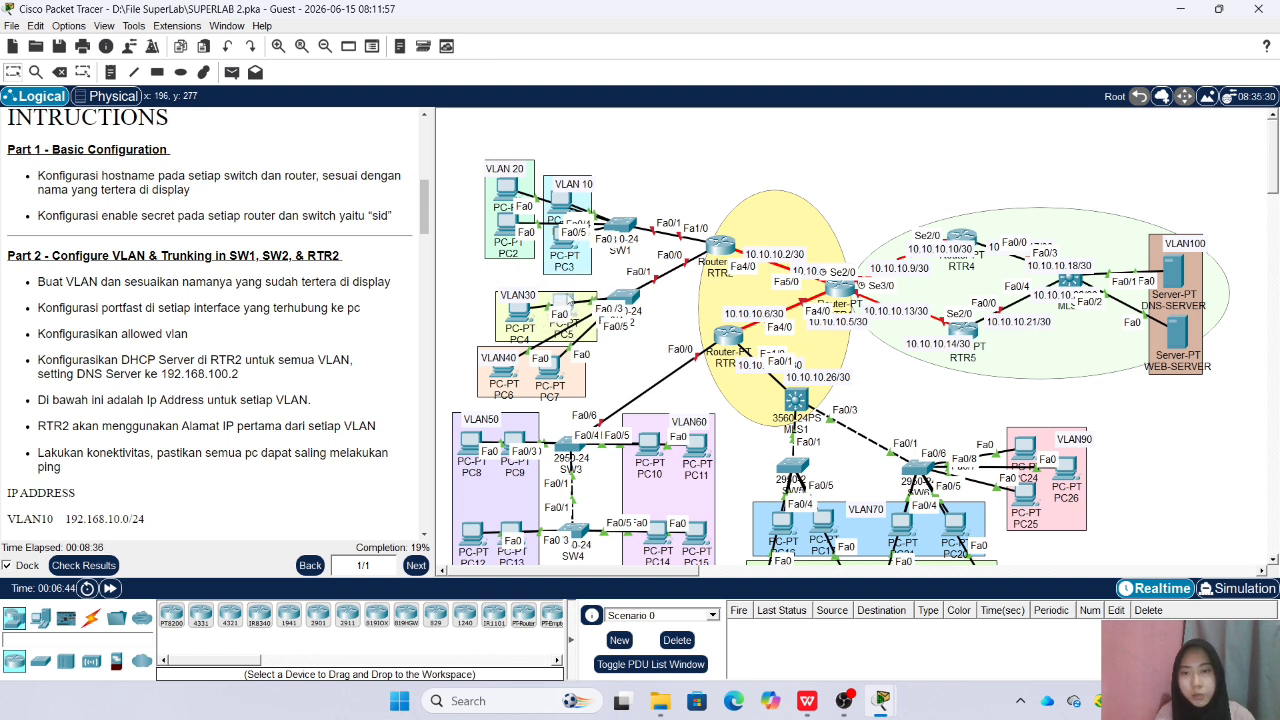
click(644, 294)
text(int ra fa0/2-3)
key(Return)
text(sw )
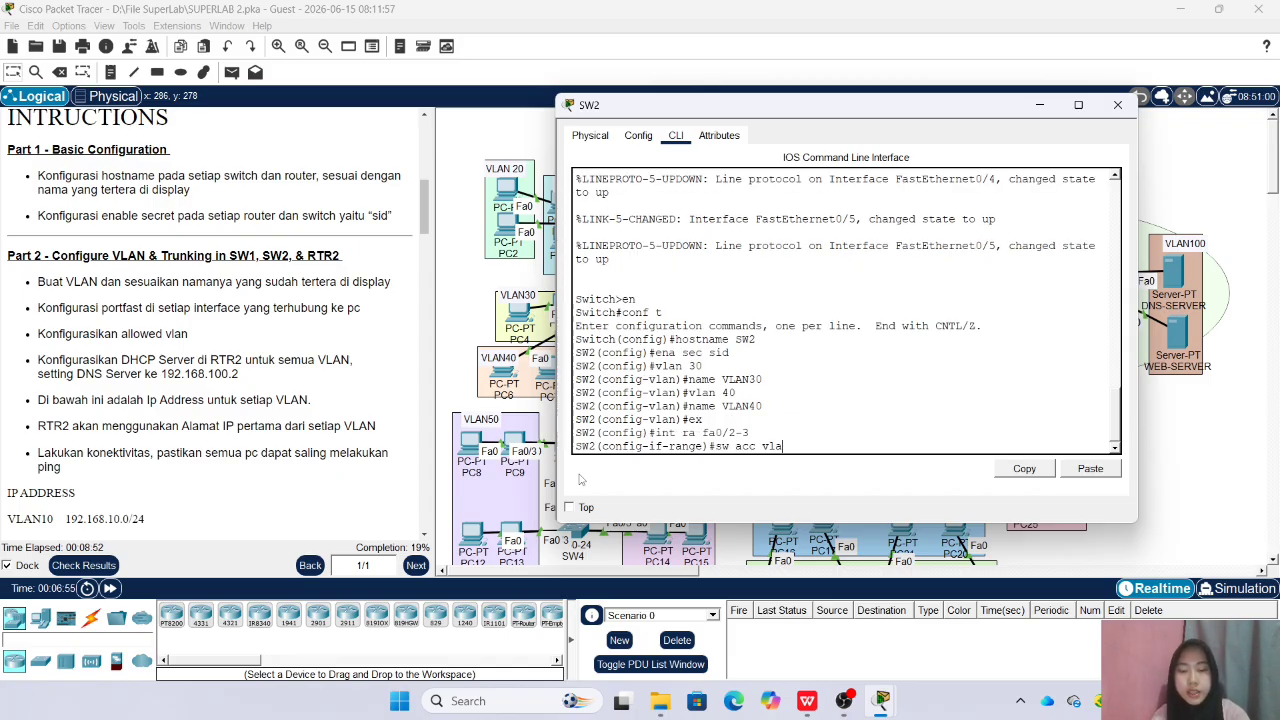
text(acc vlan 30)
key(Return)
Enable spanning-tree portfast on SW2's Fa0/2-3 range and return to global configuration mode
text(spa po)
key(Return)
text(e)#e)
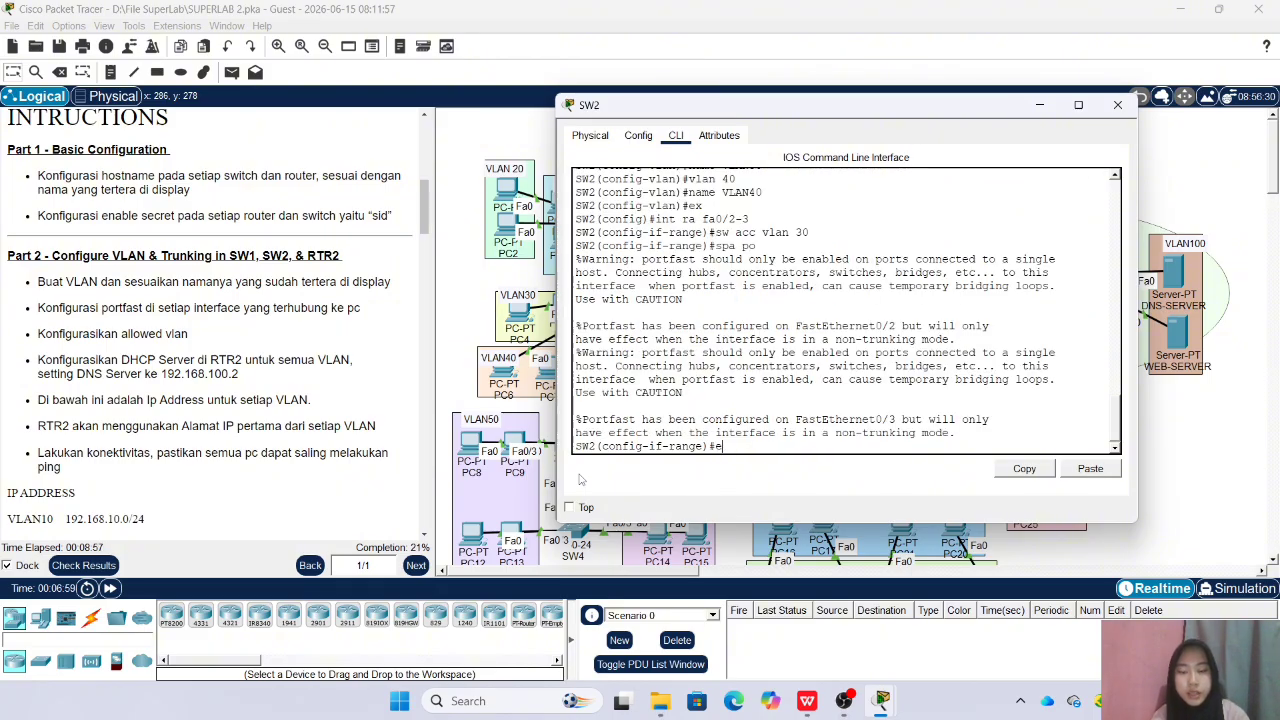
text(x)
key(Return)
Assign SW2's interface range Fa0/4-5 to access VLAN 40 with portfast enabled, and return to global configuration mode
text(int ra fa0)
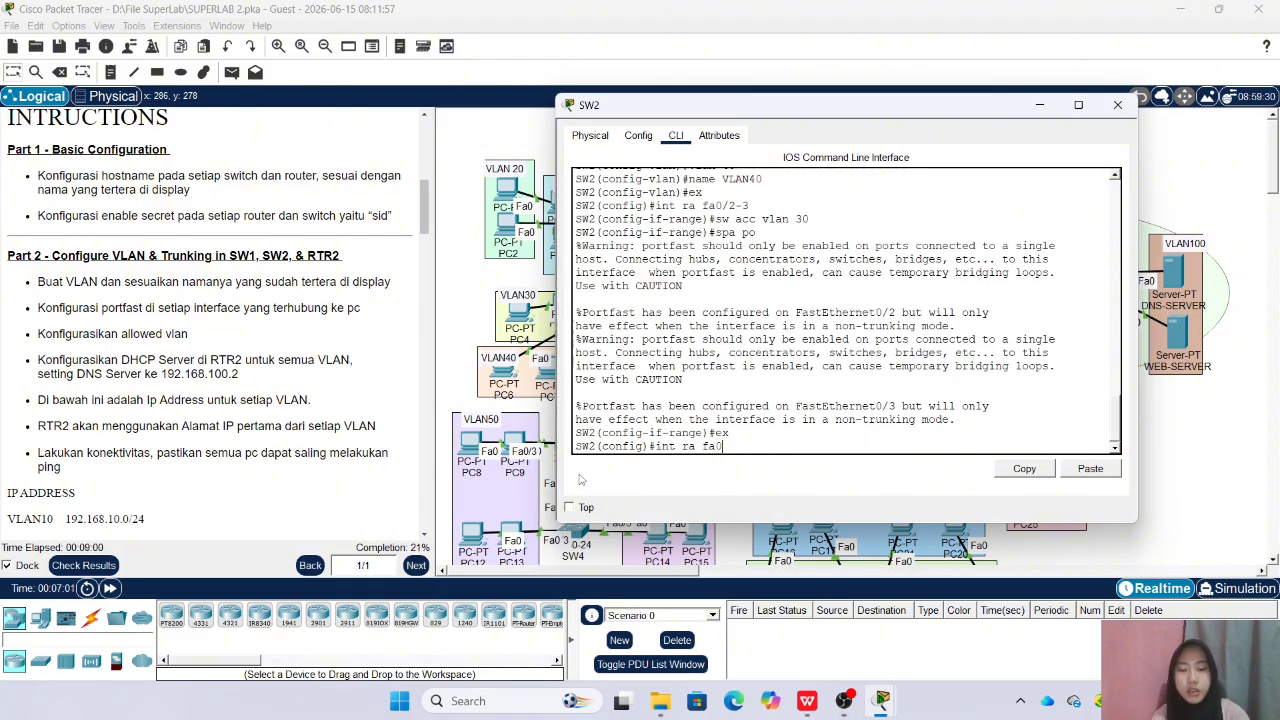
text(/4-5)
key(Return)
text(sw a)
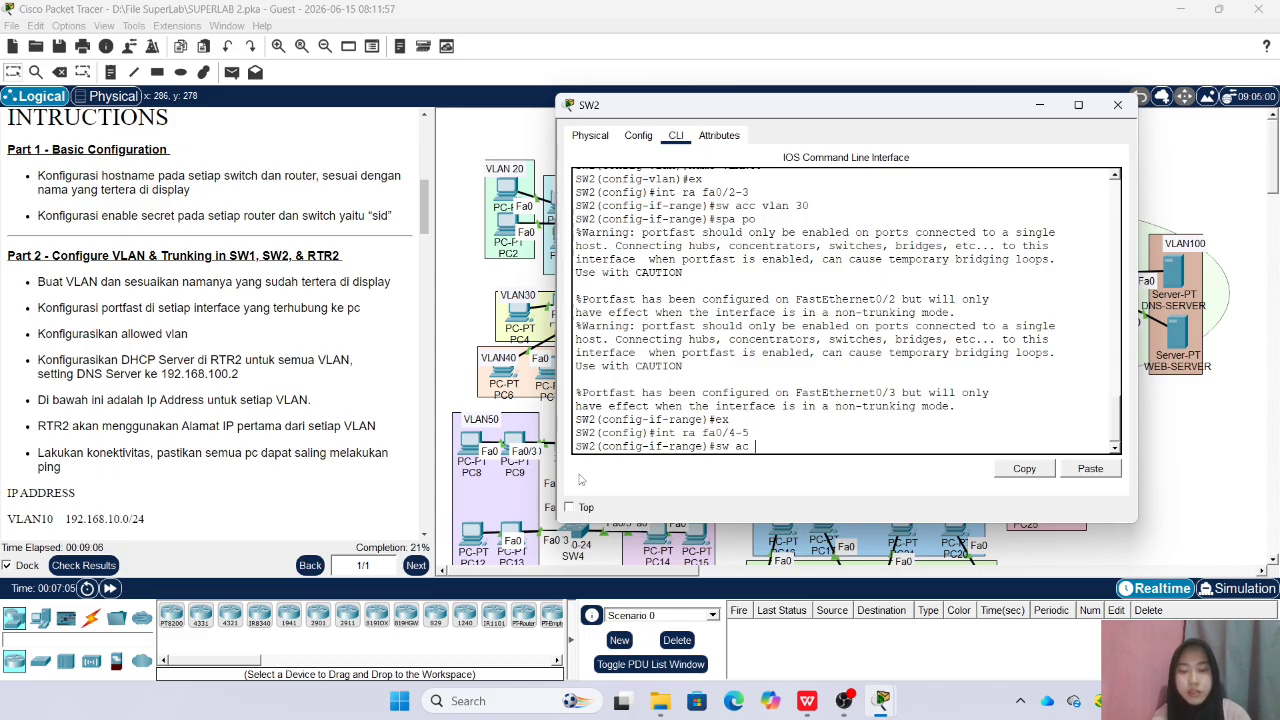
text(cc vlan 40)
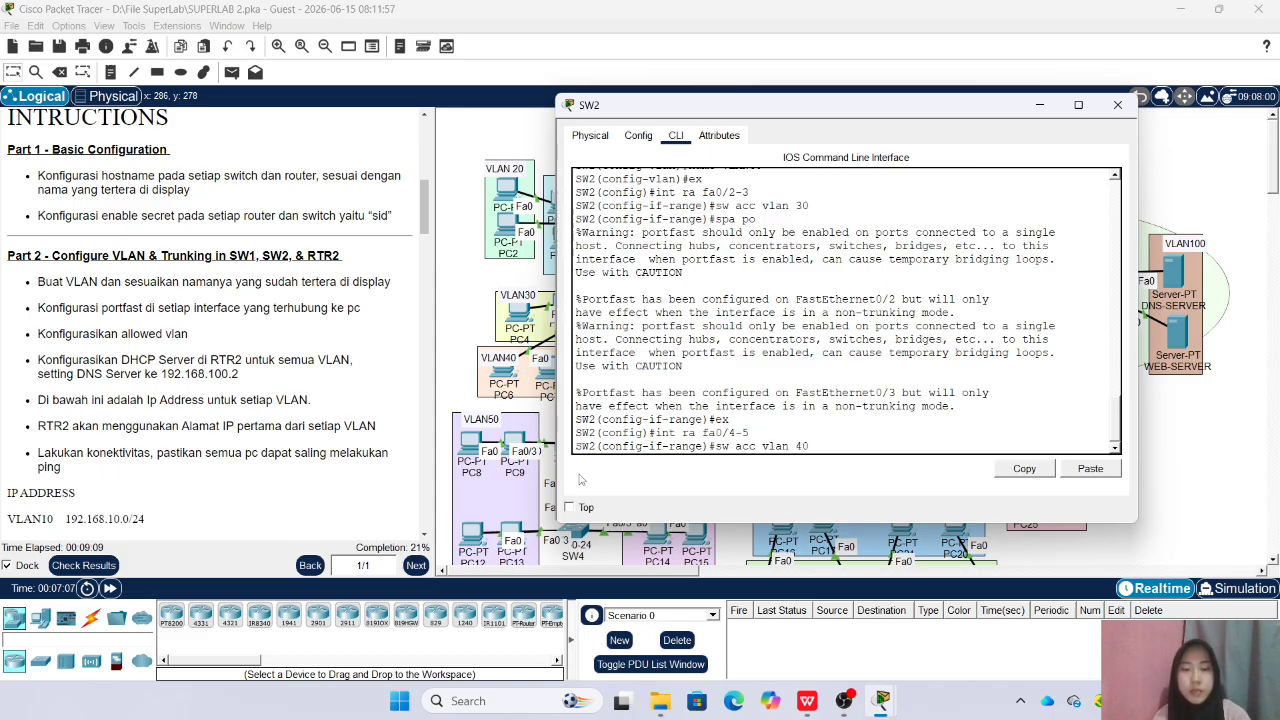
key(Return)
text(spa po)
key(Return)
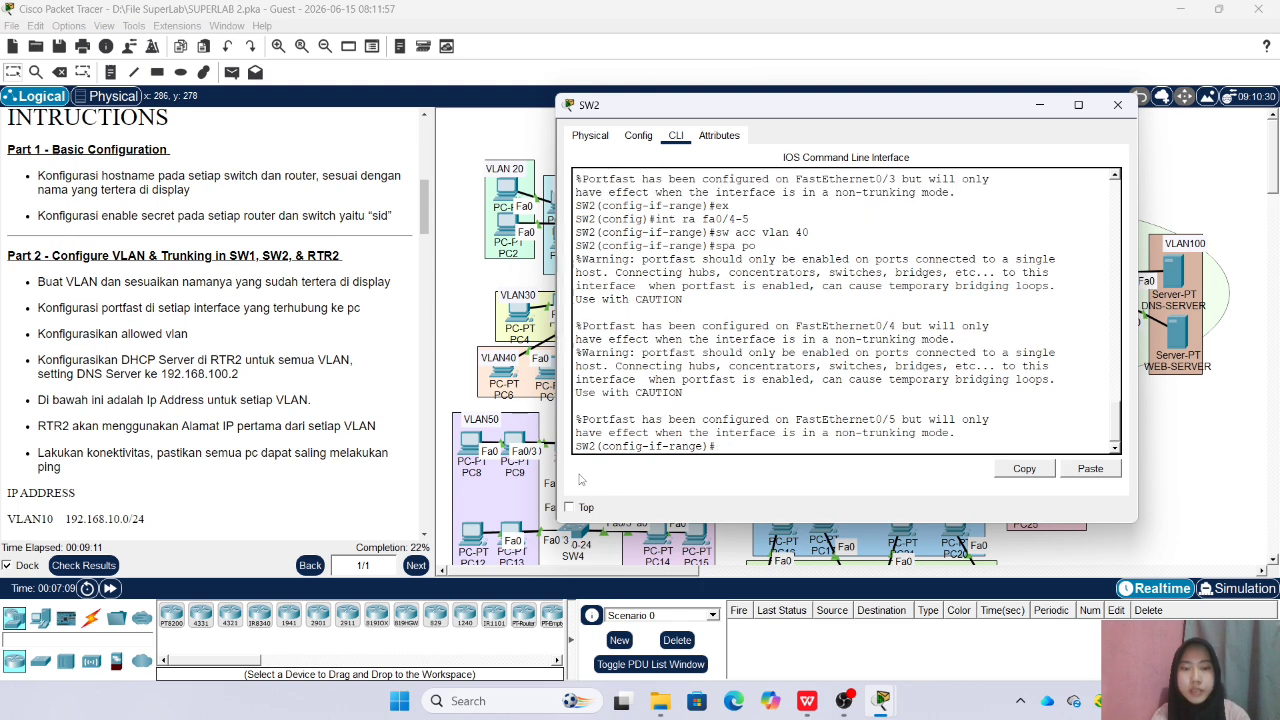
drag(805, 110, 943, 111)
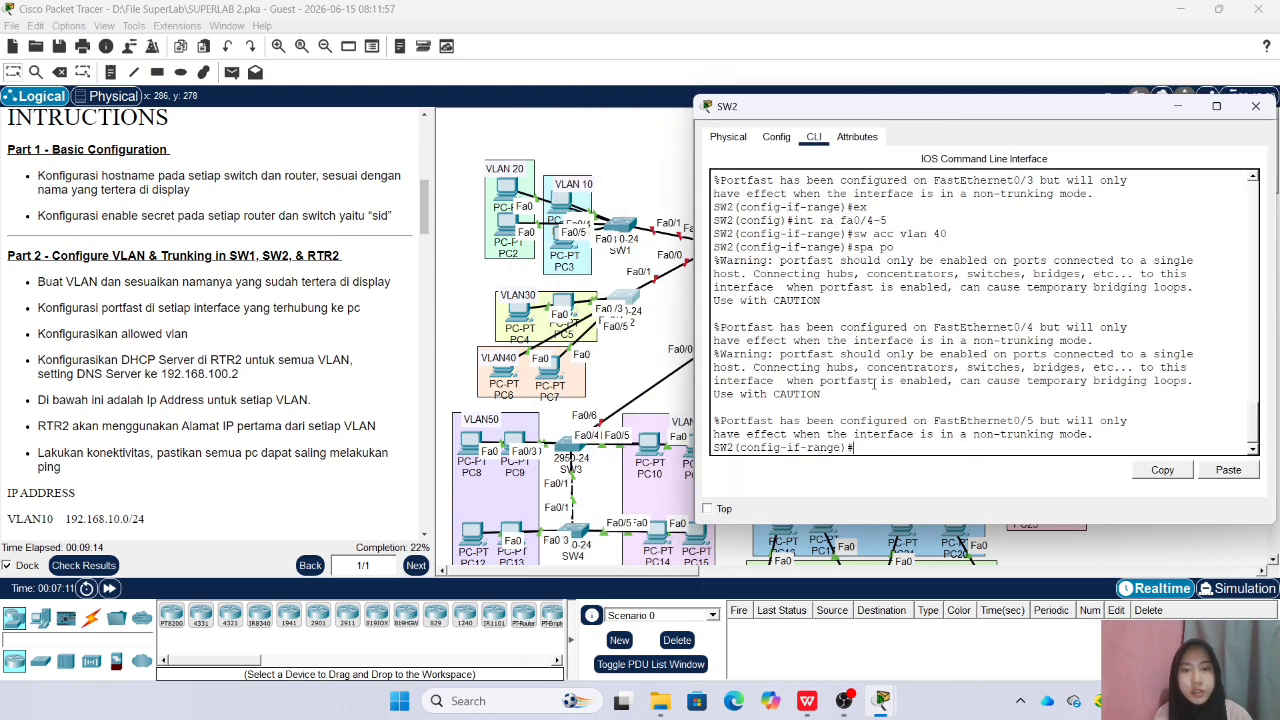
text(ex)
key(Return)
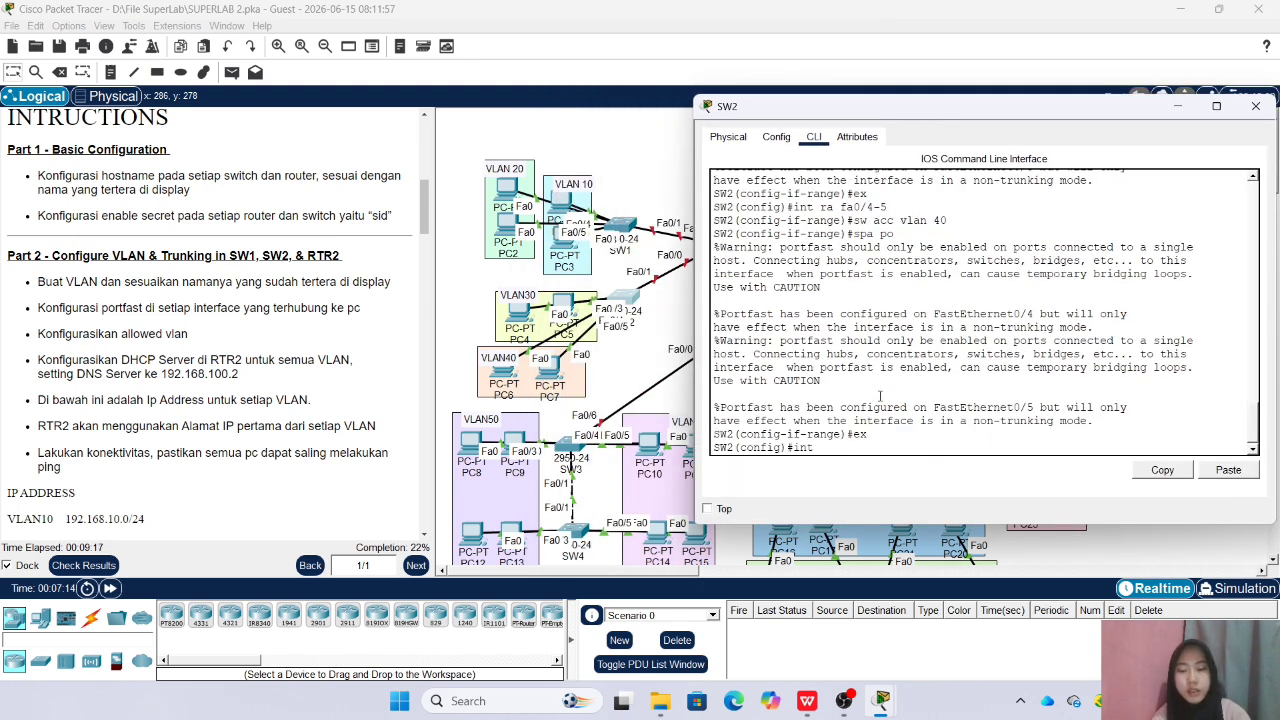
Set SW2's Fa0/1 uplink to trunk mode
text(int fa0/)
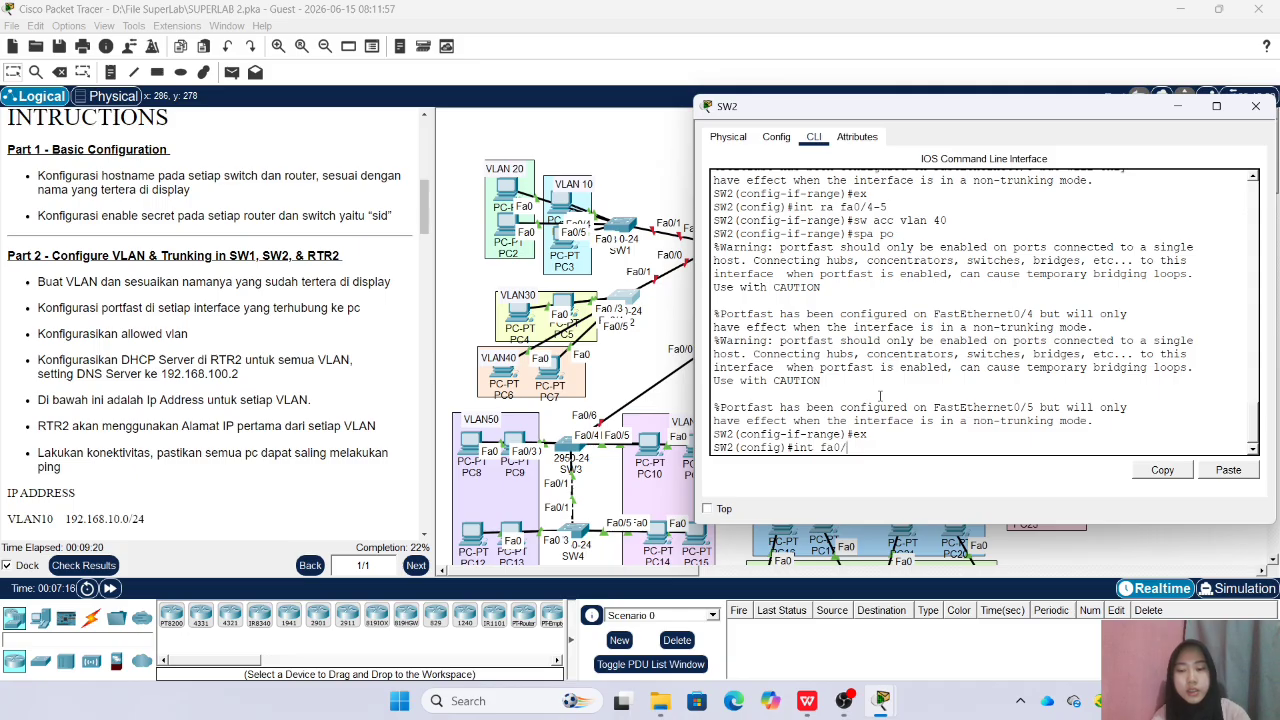
text(1)
key(Return)
text(sw m tr)
key(Return)
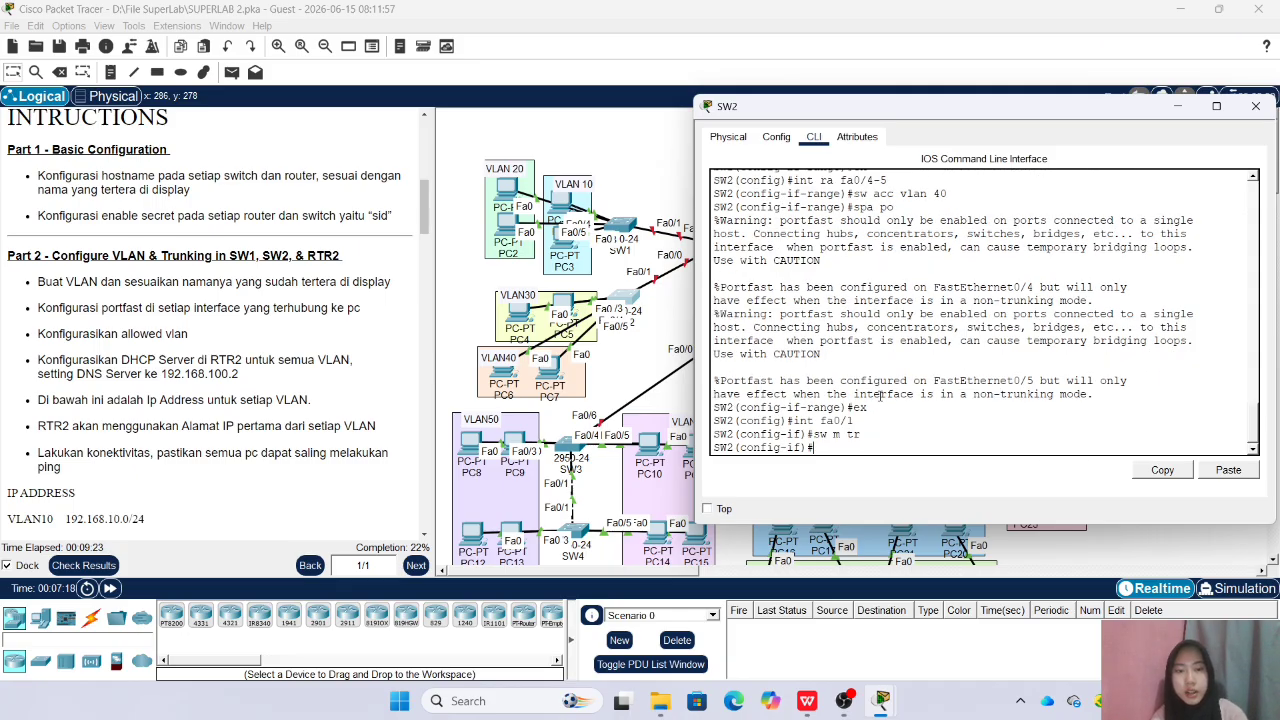
Set the allowed VLANs on SW2's Fa0/1 trunk to 30-40 and close the switch's window
text(sw tr all vlan 30-40)
key(Return)
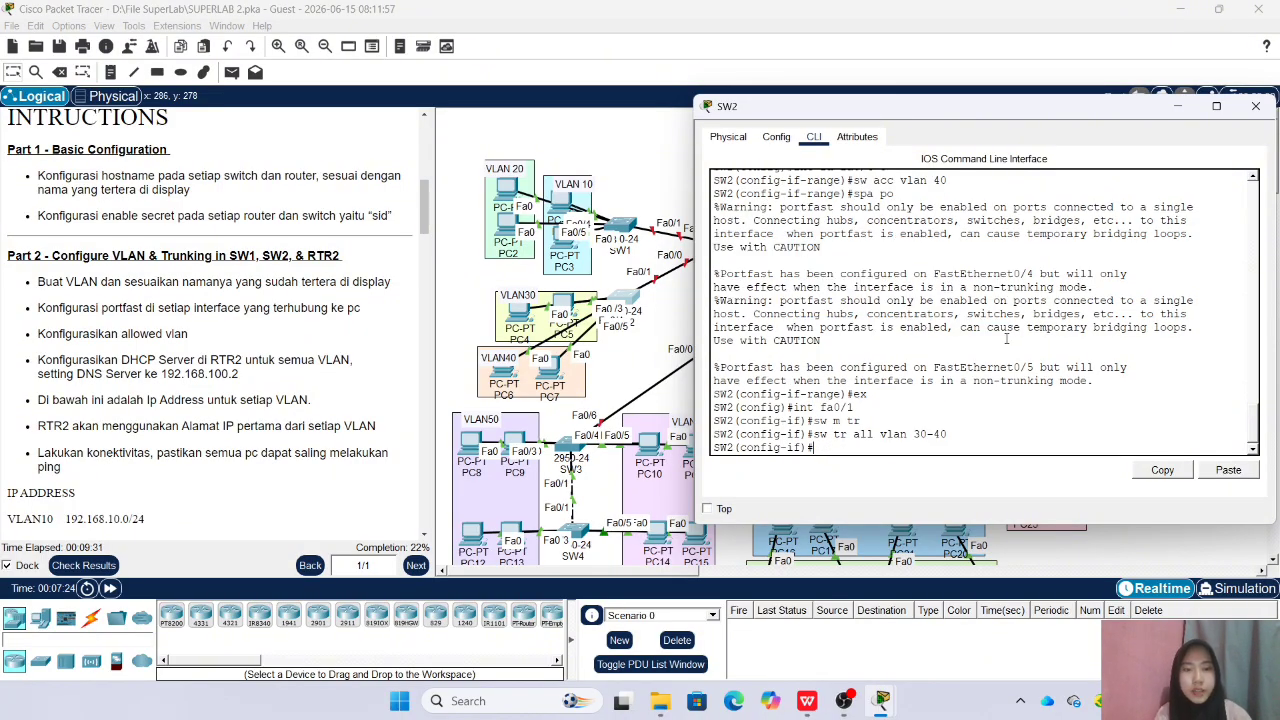
click(1256, 106)
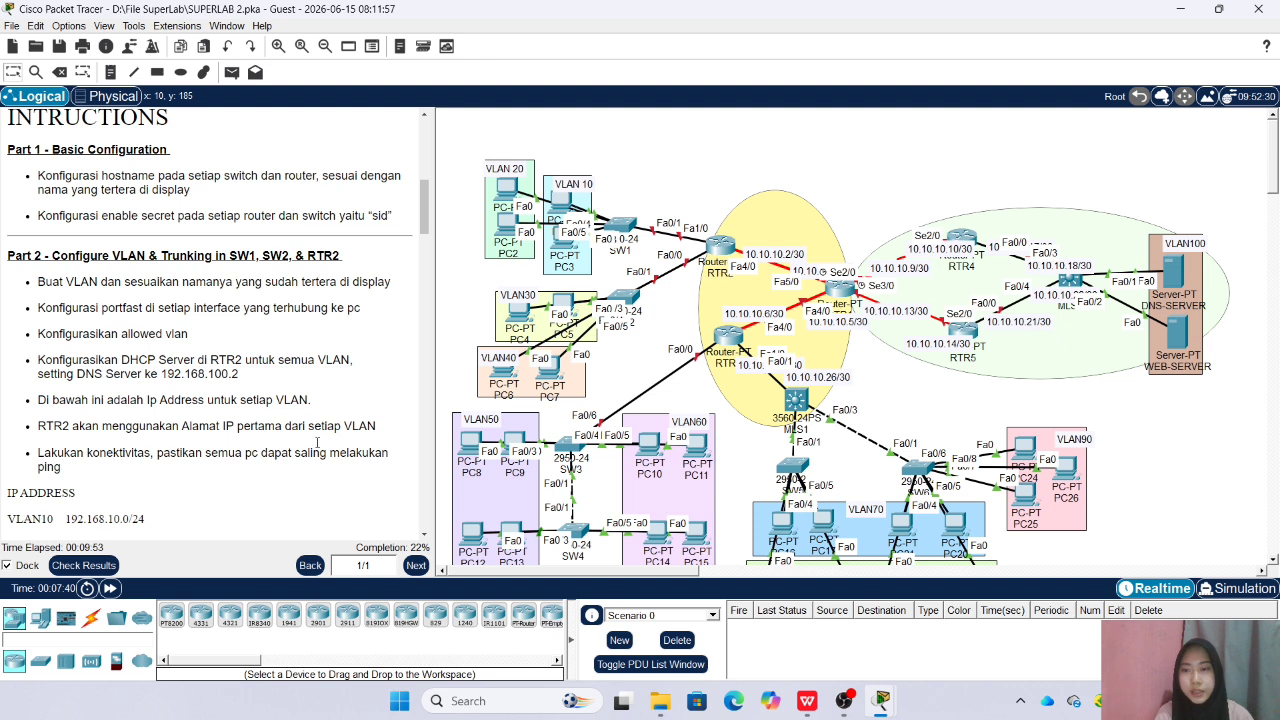
Enable RTR2's Fa1/0 interface facing SW1 from the router's command line
scroll(147, 440, down, 3)
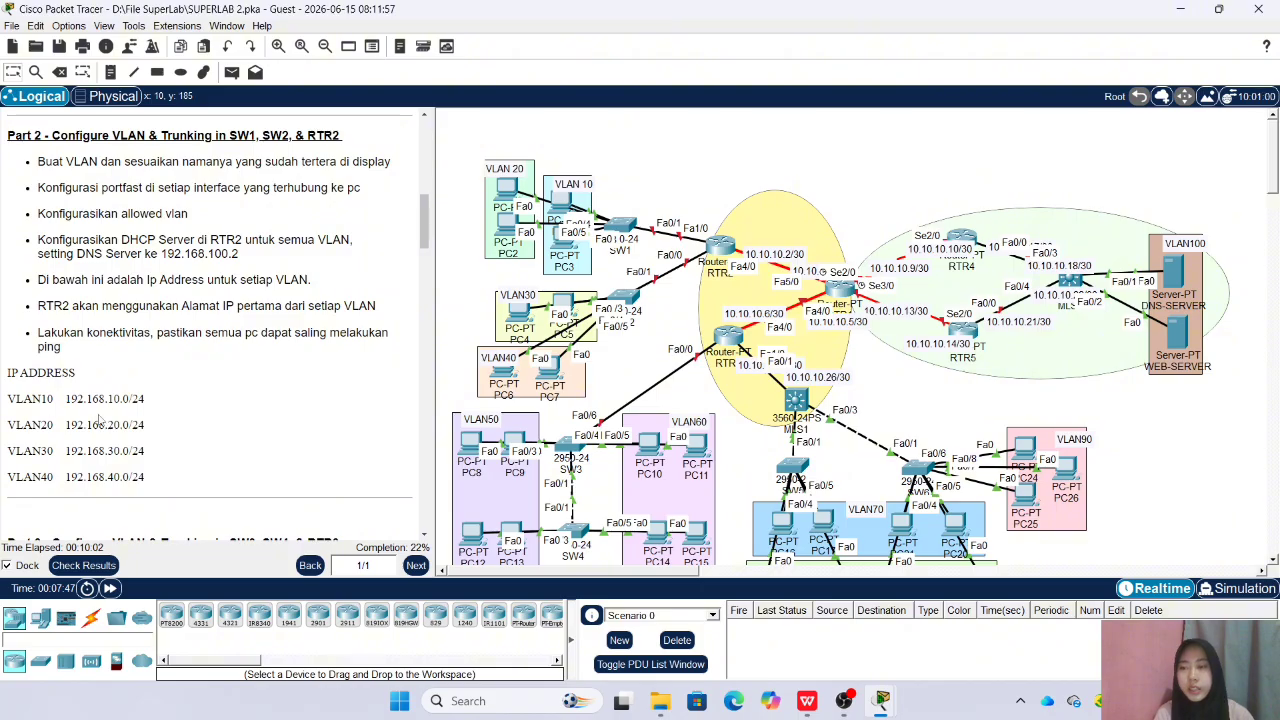
click(724, 242)
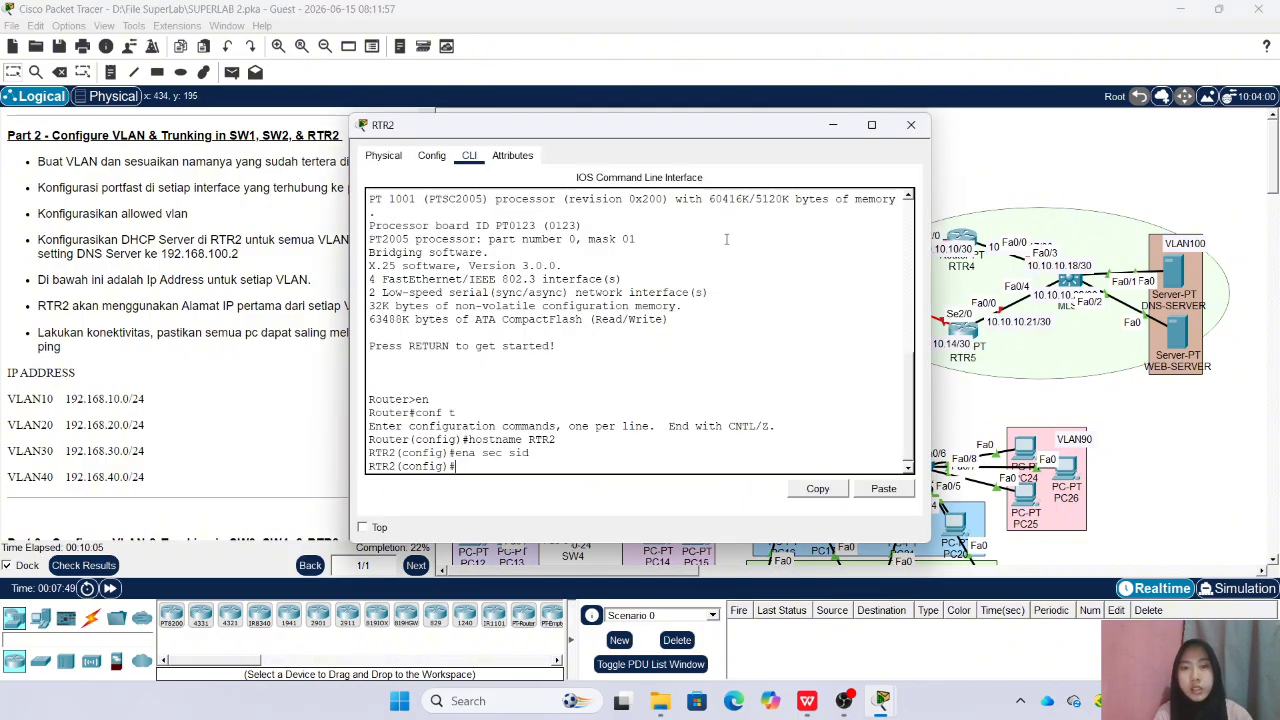
drag(588, 135, 837, 86)
text(int fa)
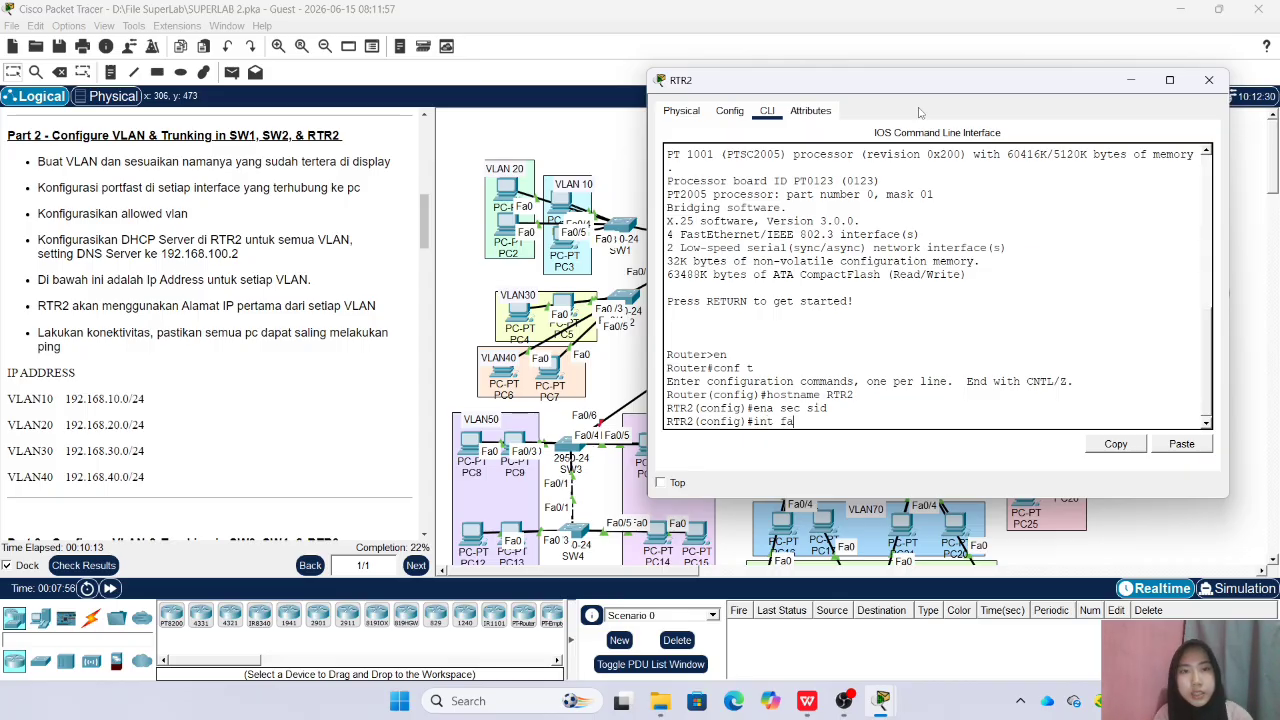
drag(919, 90, 1013, 110)
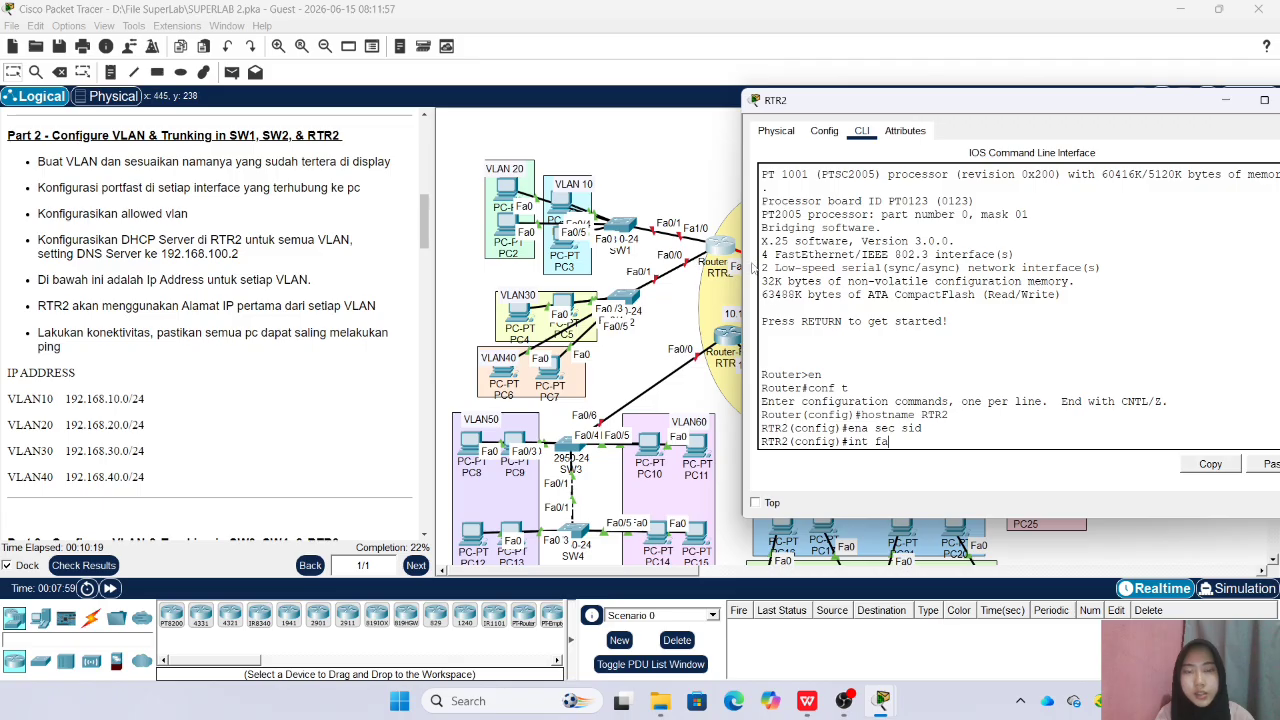
text(1/0)
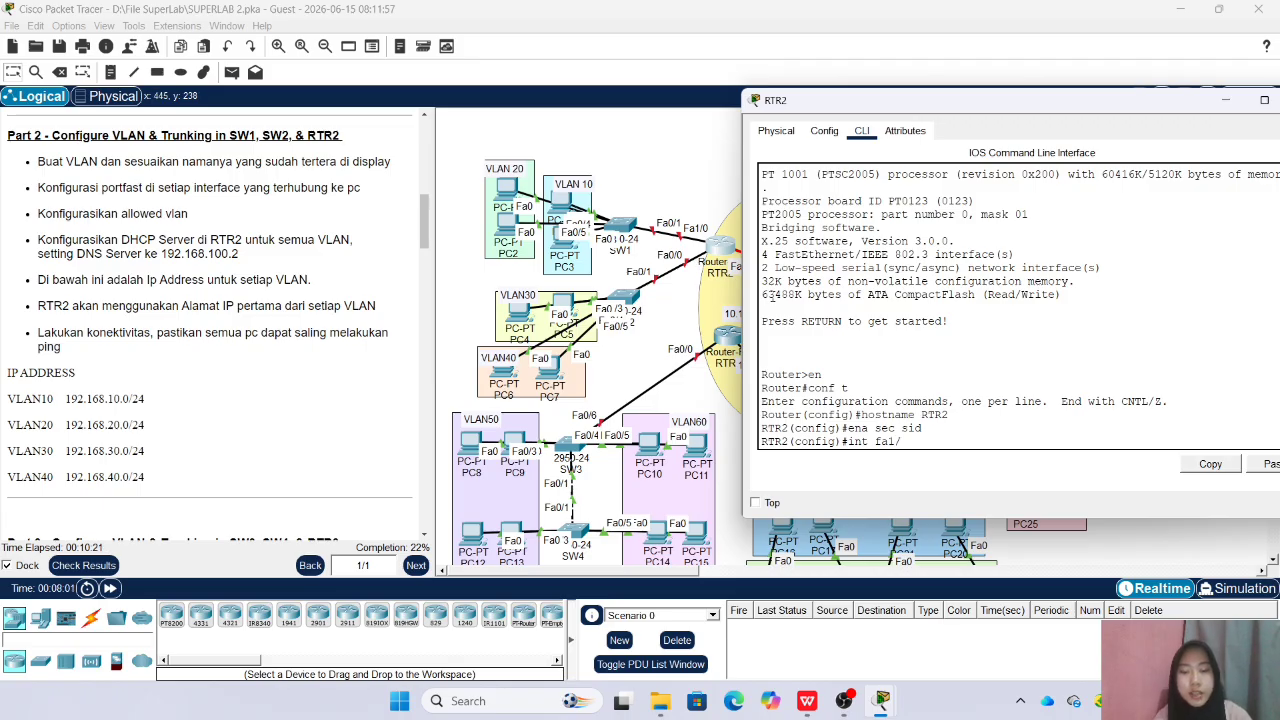
key(Return)
text(no sh)
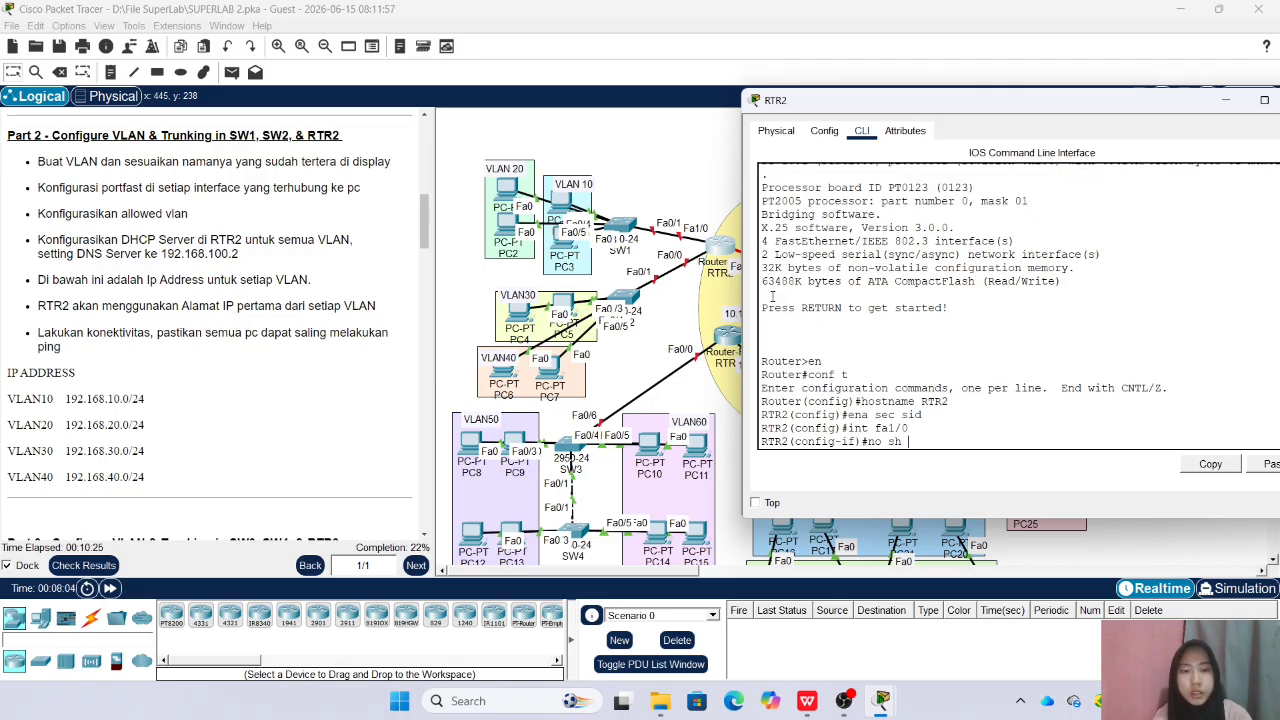
key(Return)
key(Return)
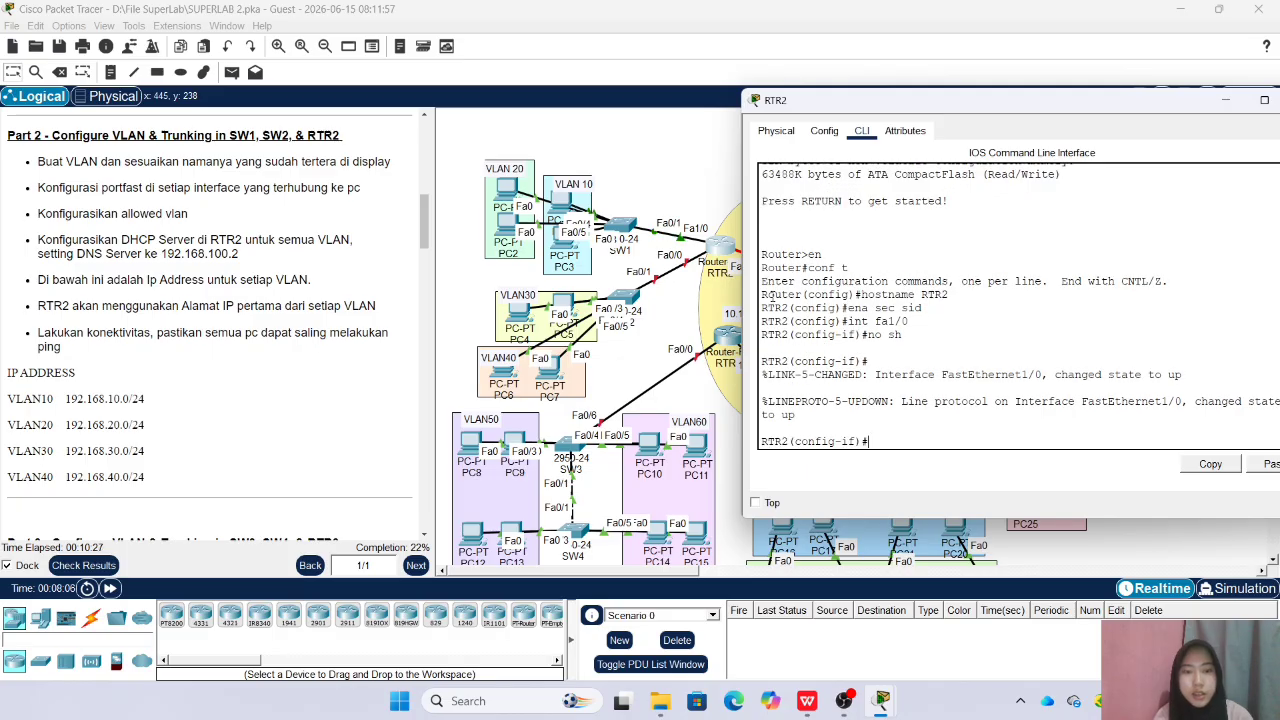
Create subinterface Fa1/0.10 on RTR2 and enter its configuration mode
text(int fa1/)
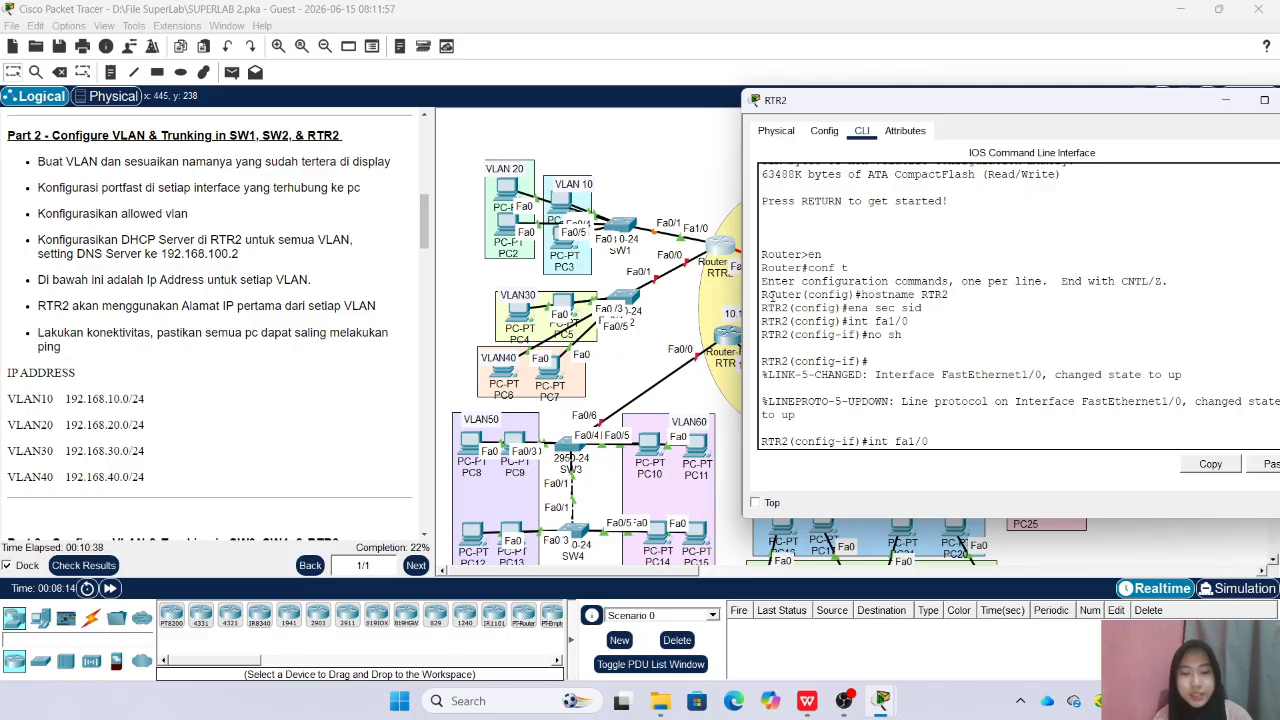
text(0.10)
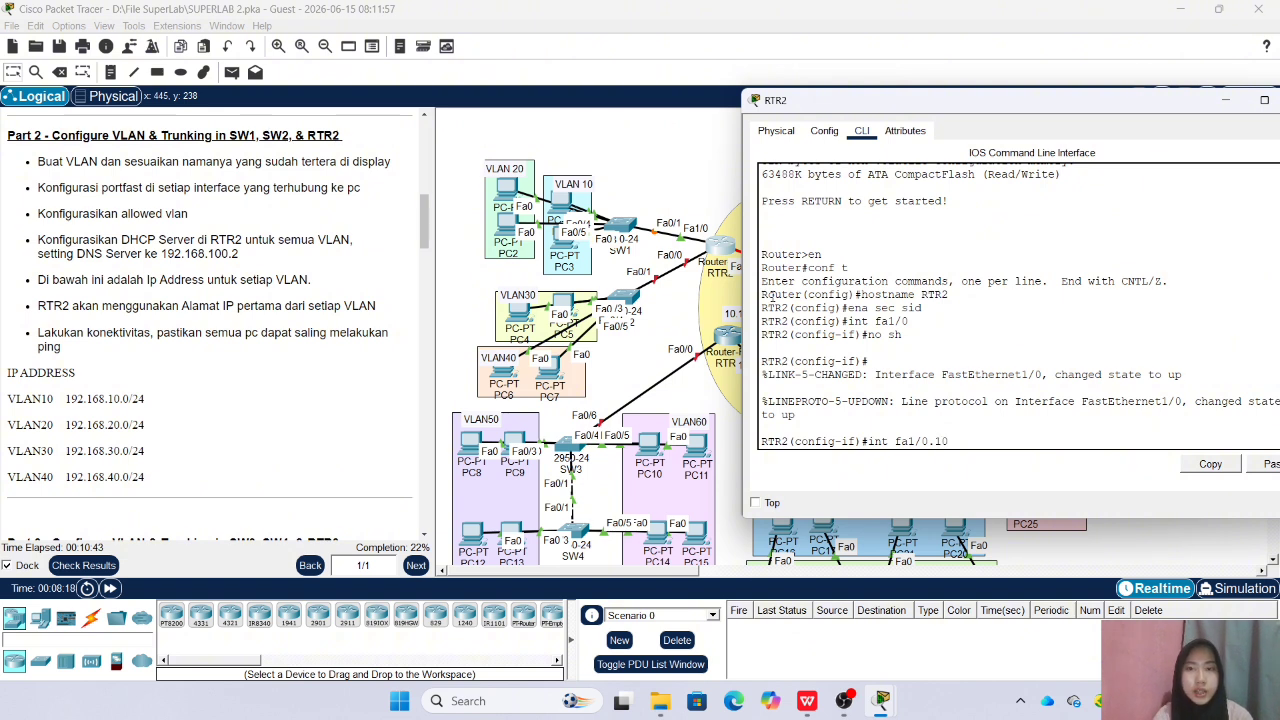
key(Return)
text(en)
key(Return)
text(en)
key(Up)
key(Up)
key(Return)
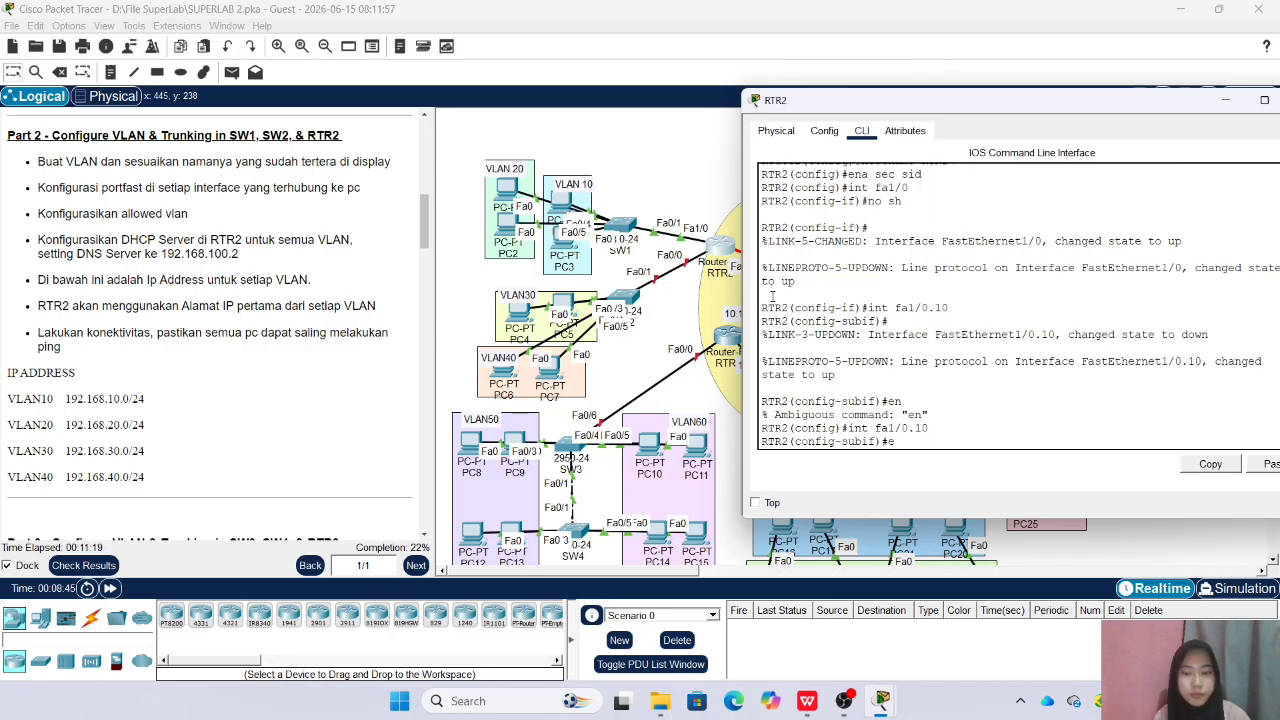
Set the encapsulation of RTR2's Fa1/0.10 subinterface to dot1Q 10
text(enca)
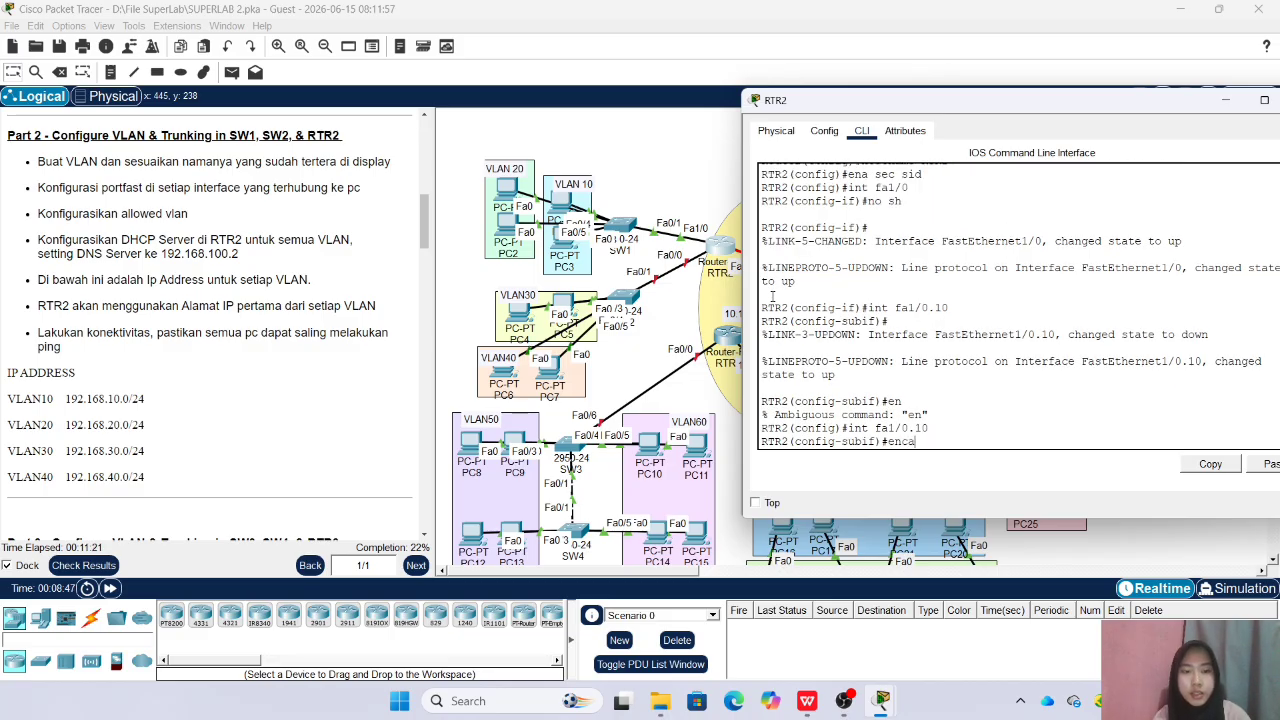
key(Tab)
text(dot)
key(Tab)
text(10)
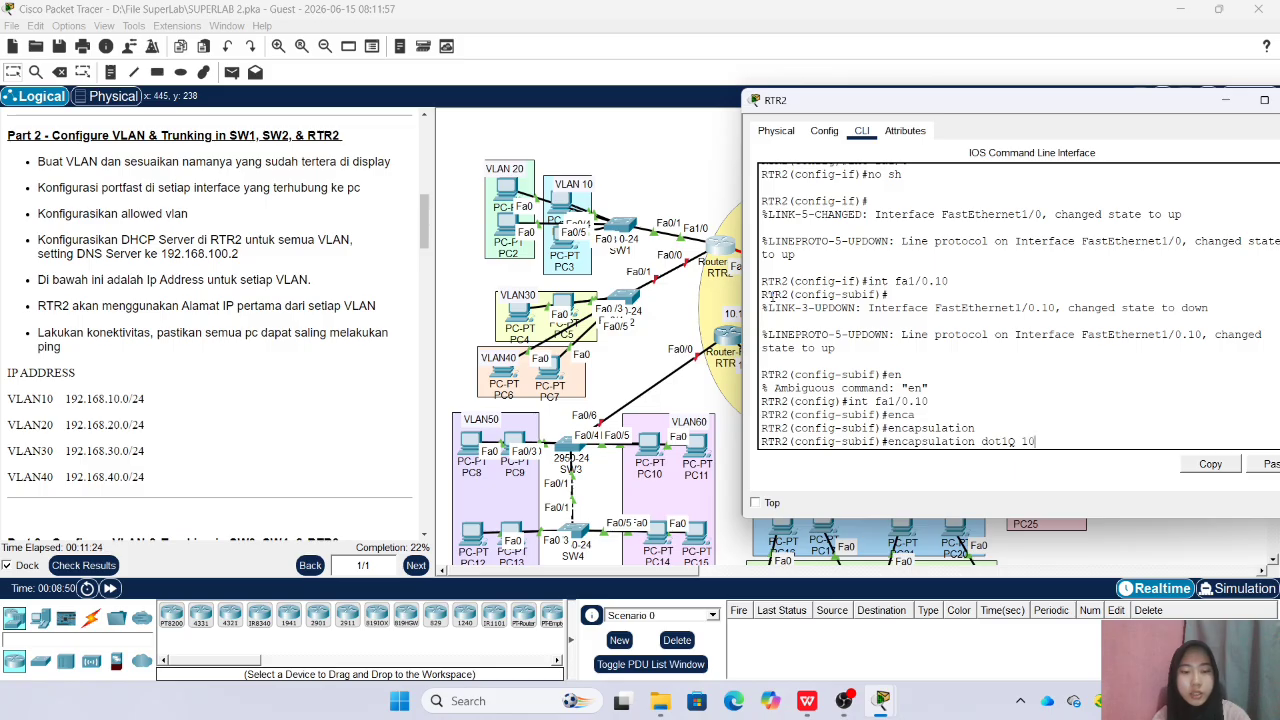
key(Return)
Give Fa1/0.10 the IP address 192.168.10.1 with mask 255.255.255.0 and return to global configuration mode
text(ip add)
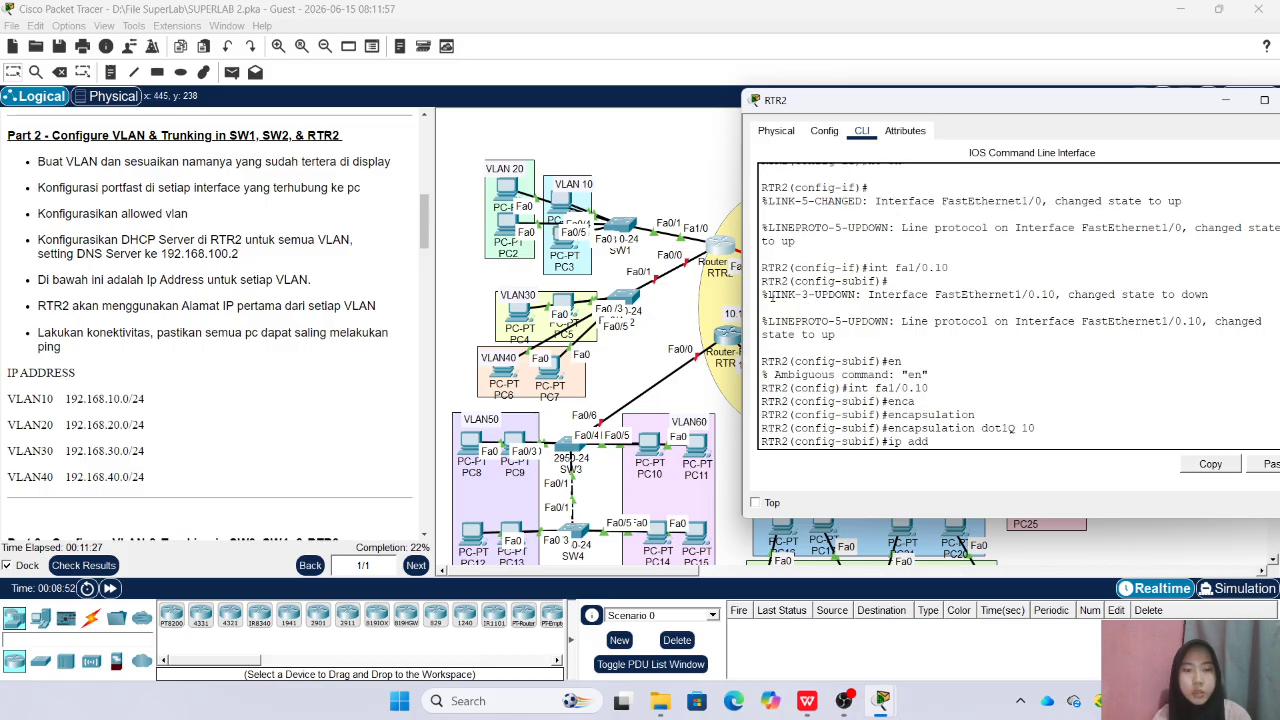
text(192.15)
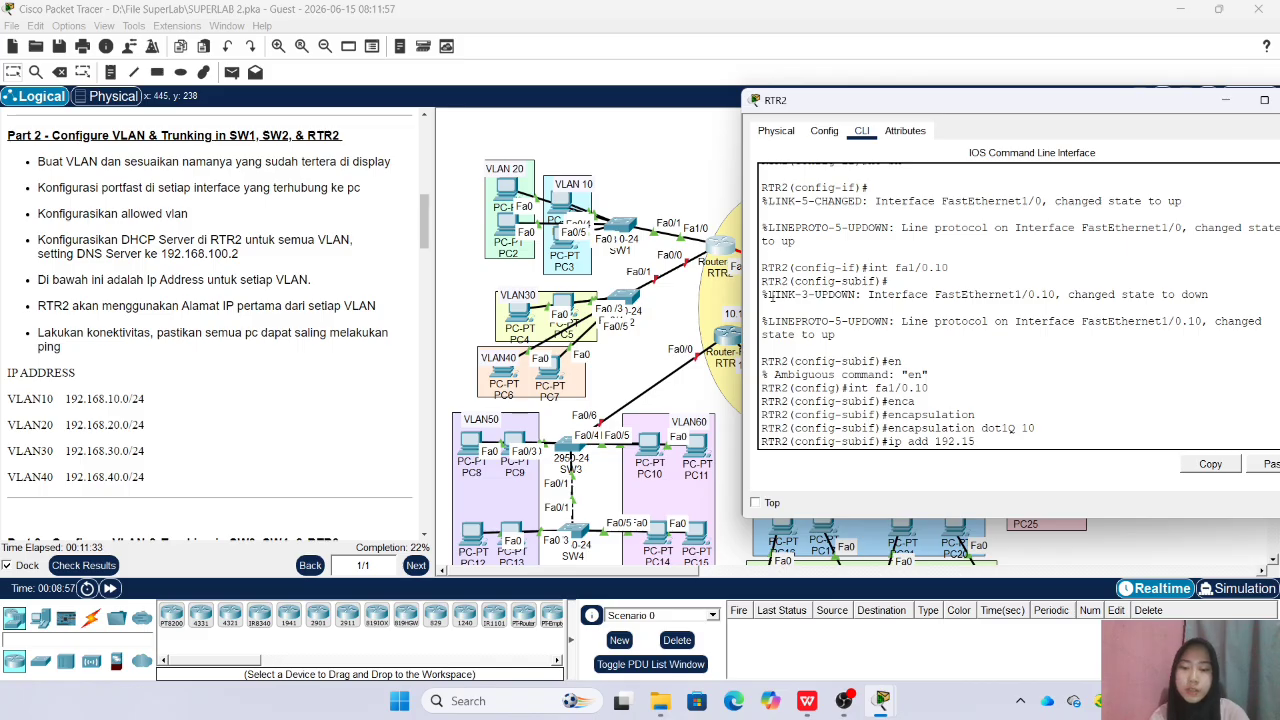
key(BackSpace)
text(68.10.)
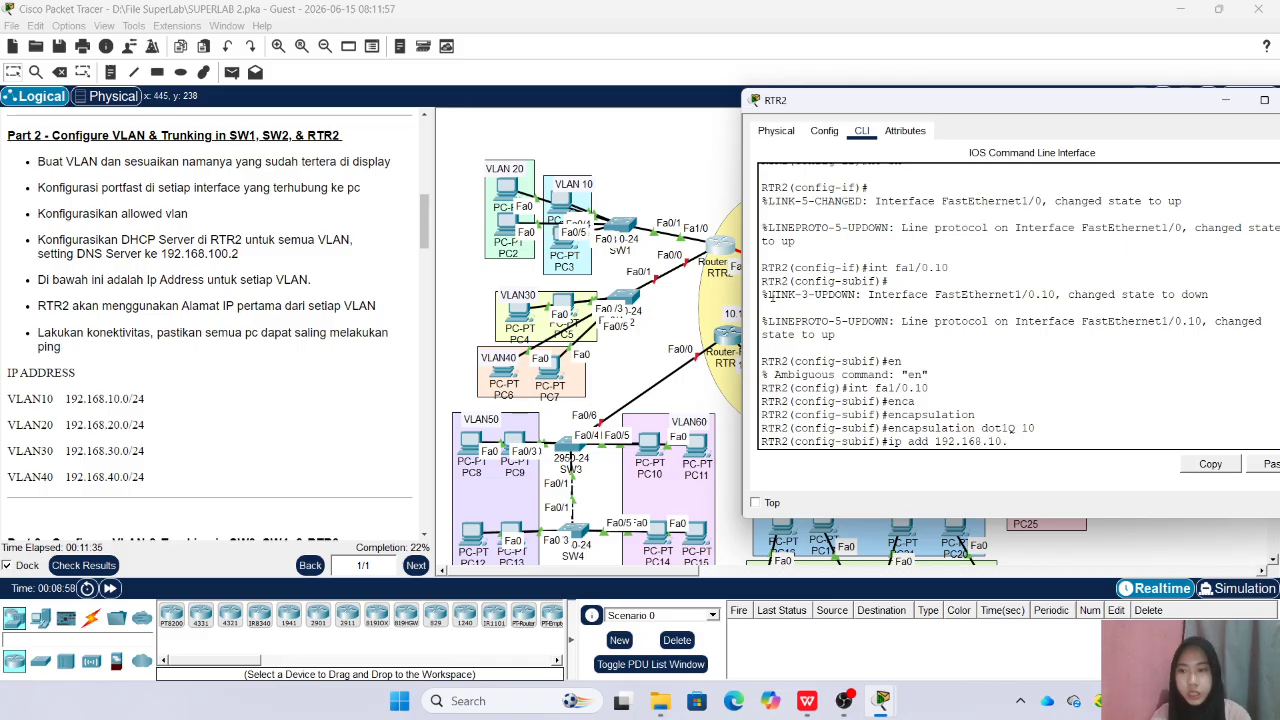
text(1 255.255.255.0)
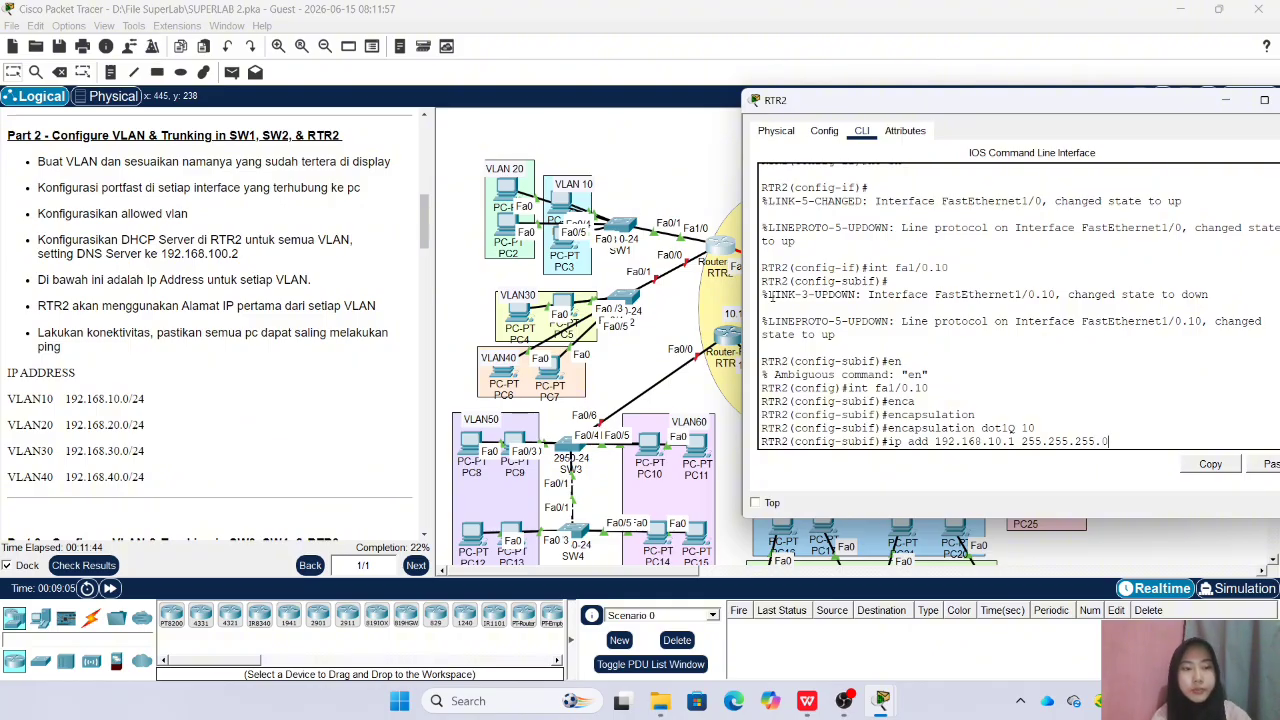
key(Return)
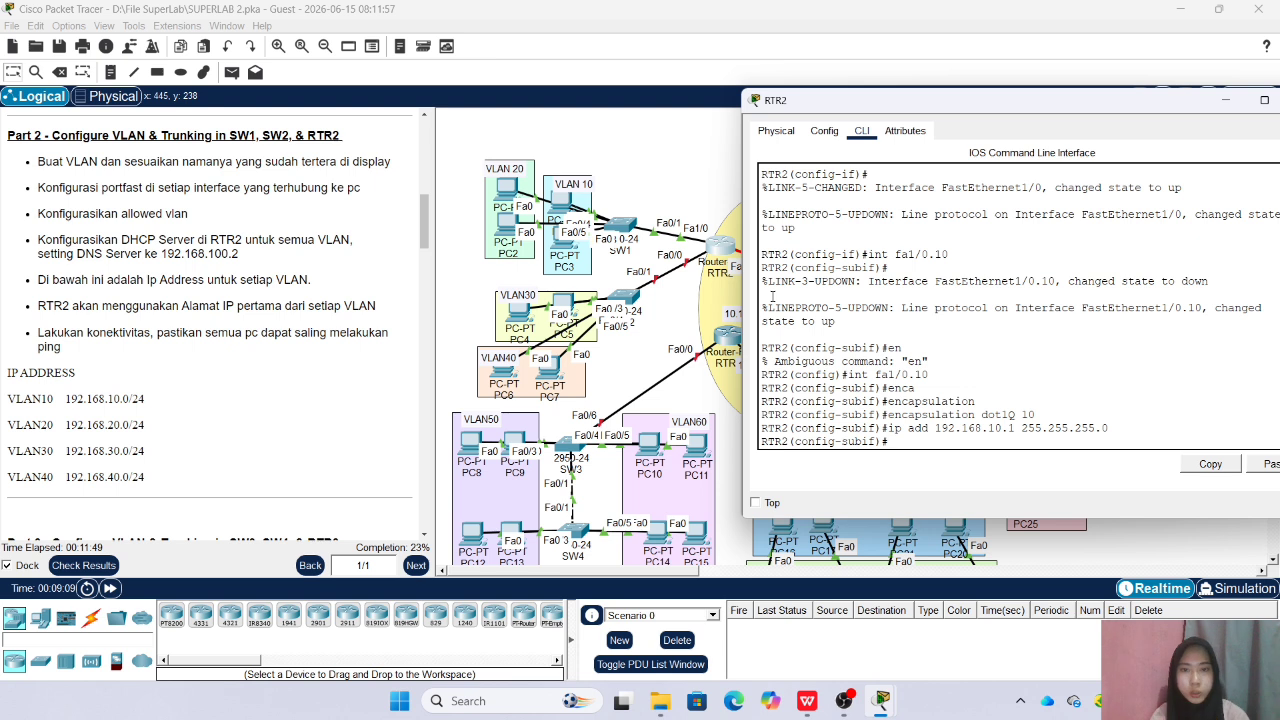
text(ex)
key(Return)
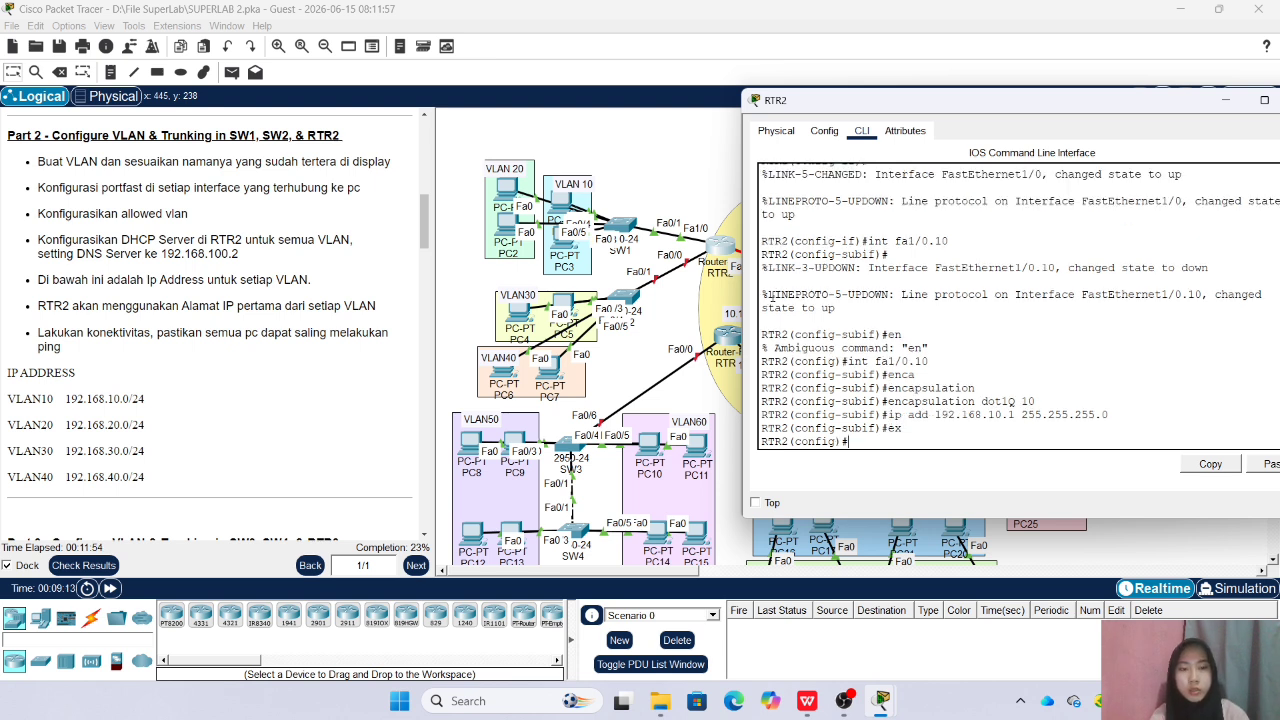
Create subinterface Fa1/0.20 on RTR2
text(int fa1/0.10)
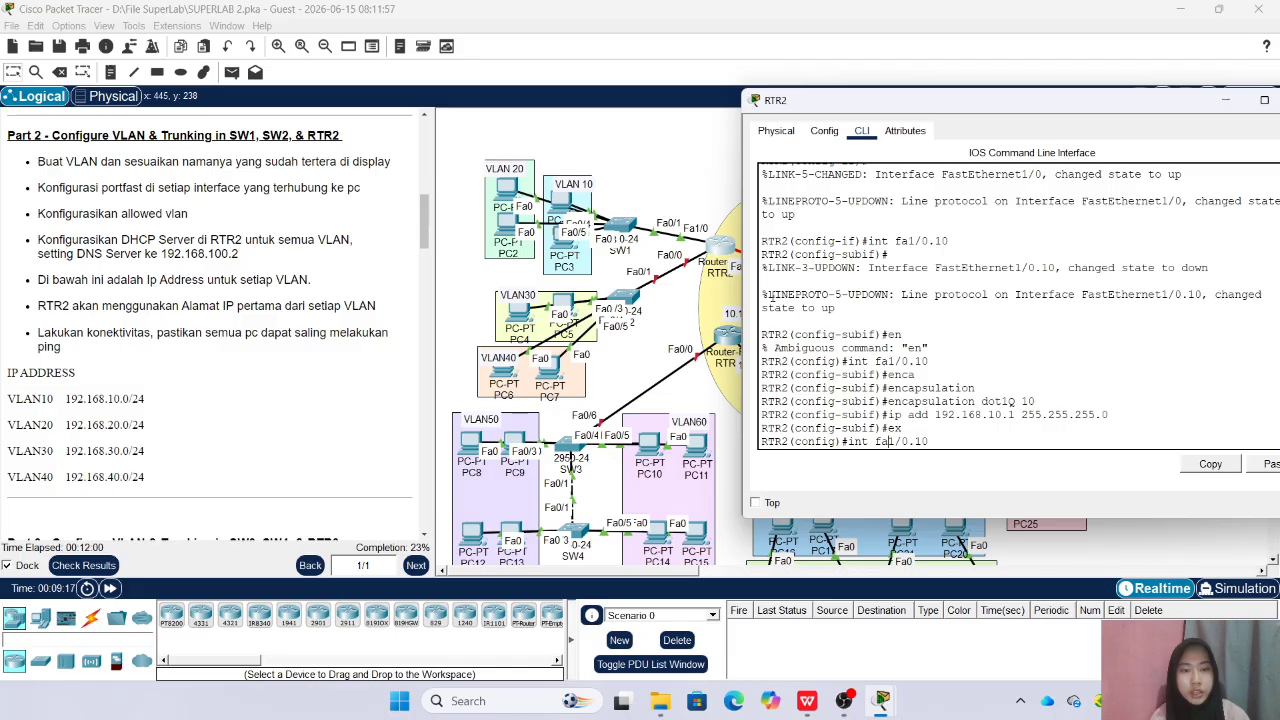
key(BackSpace)
key(BackSpace)
text(20)
key(Return)
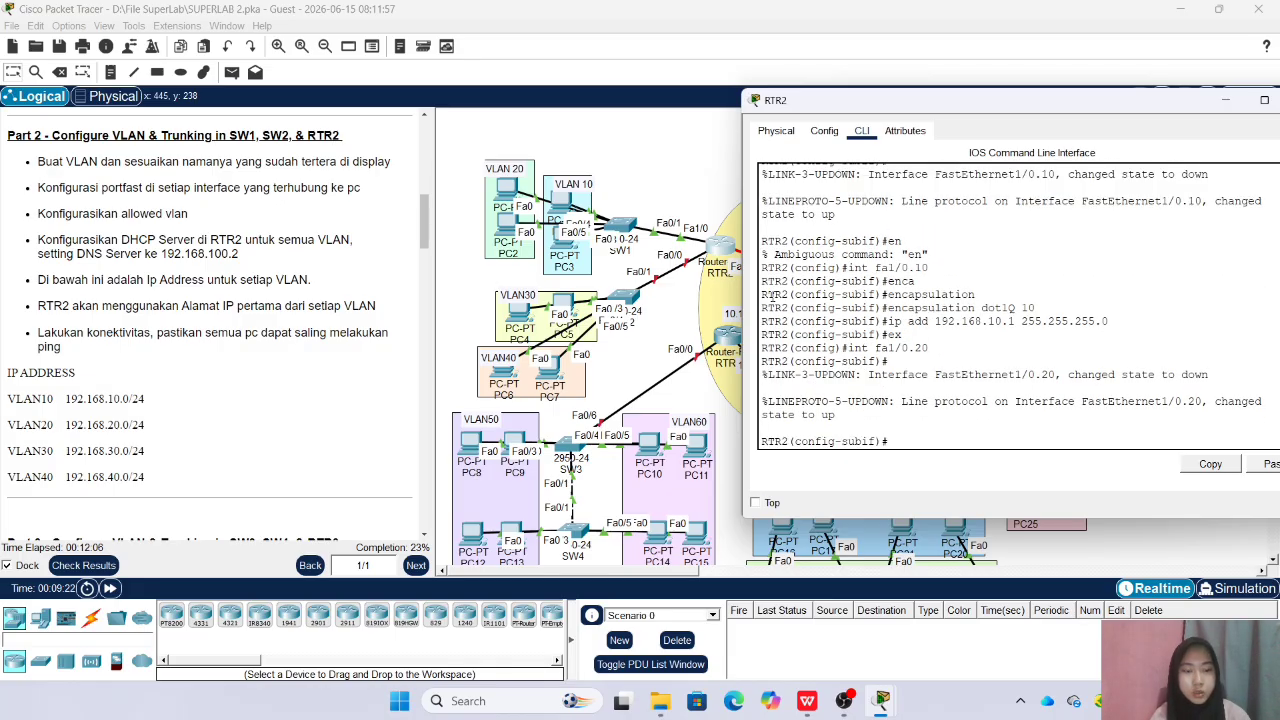
Set the encapsulation of RTR2's Fa1/0.20 subinterface to dot1Q 20
text(enca)
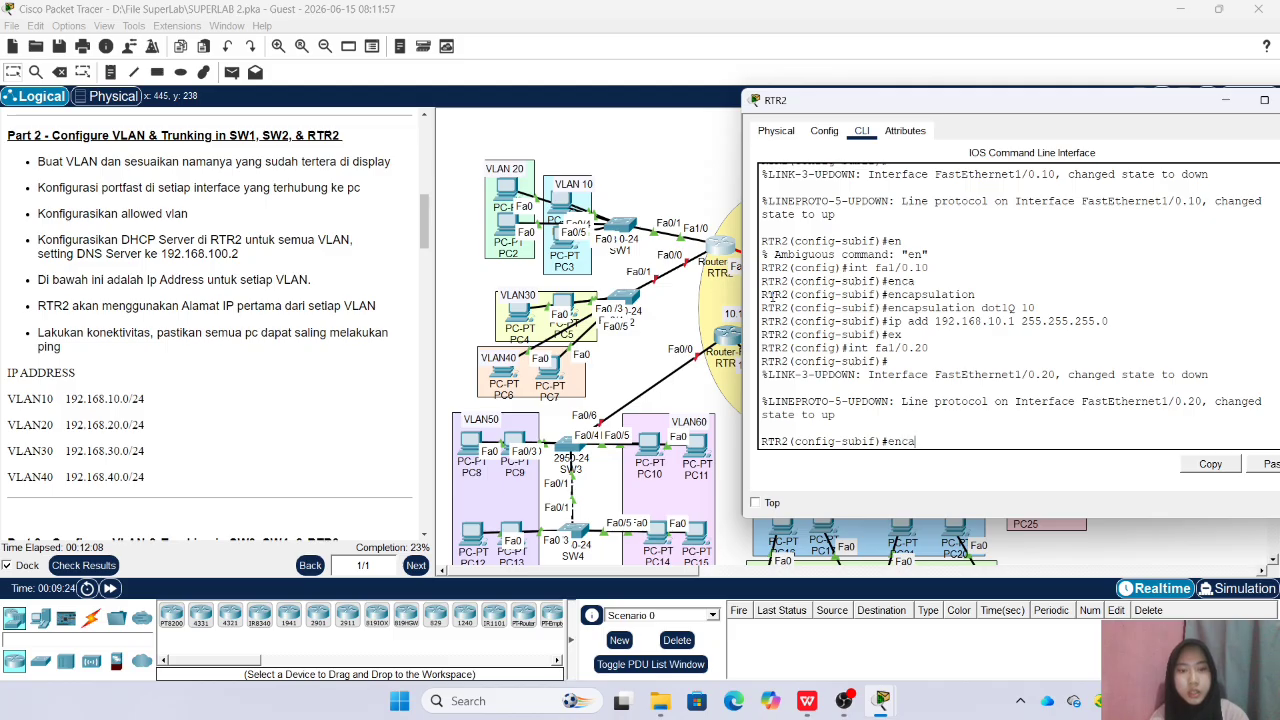
key(Tab)
key(Tab)
text(20)
key(Return)
Give Fa1/0.20 the IP address 192.168.20.1 with mask 255.255.255.0 and return to global configuration mode
text(ip add 192.16)
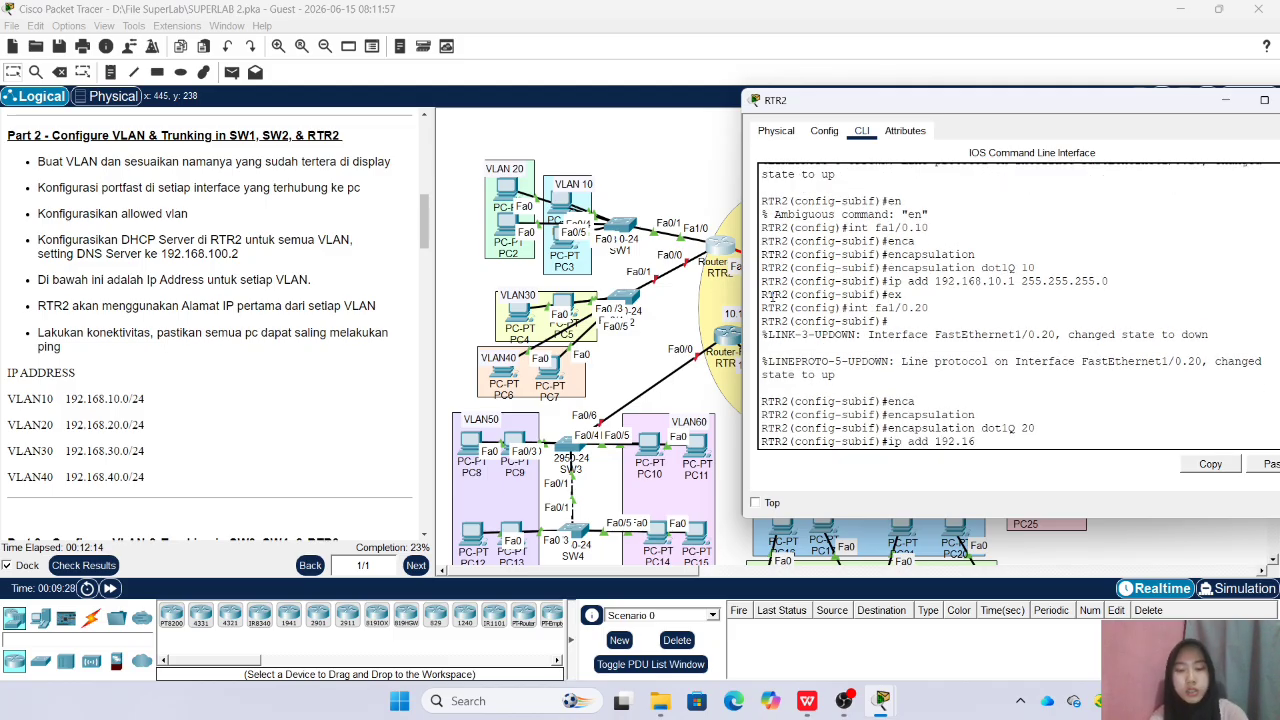
text(8.20.1)
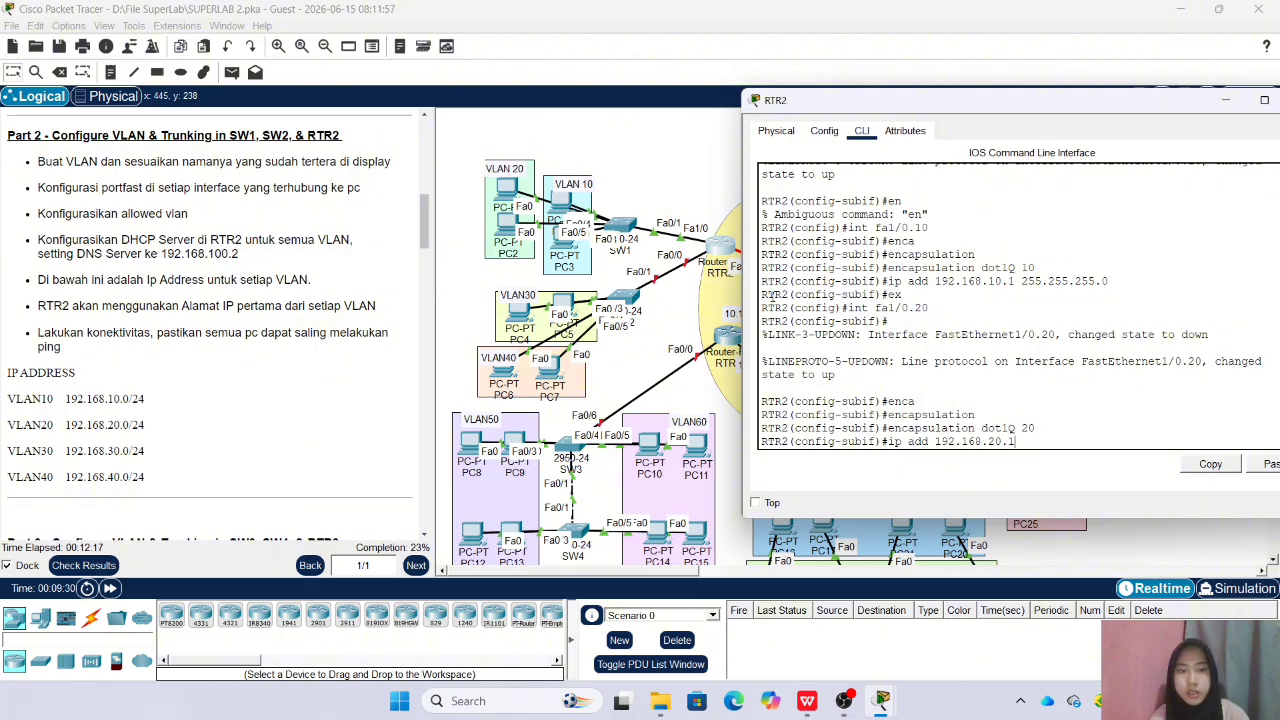
text( 255.255.)
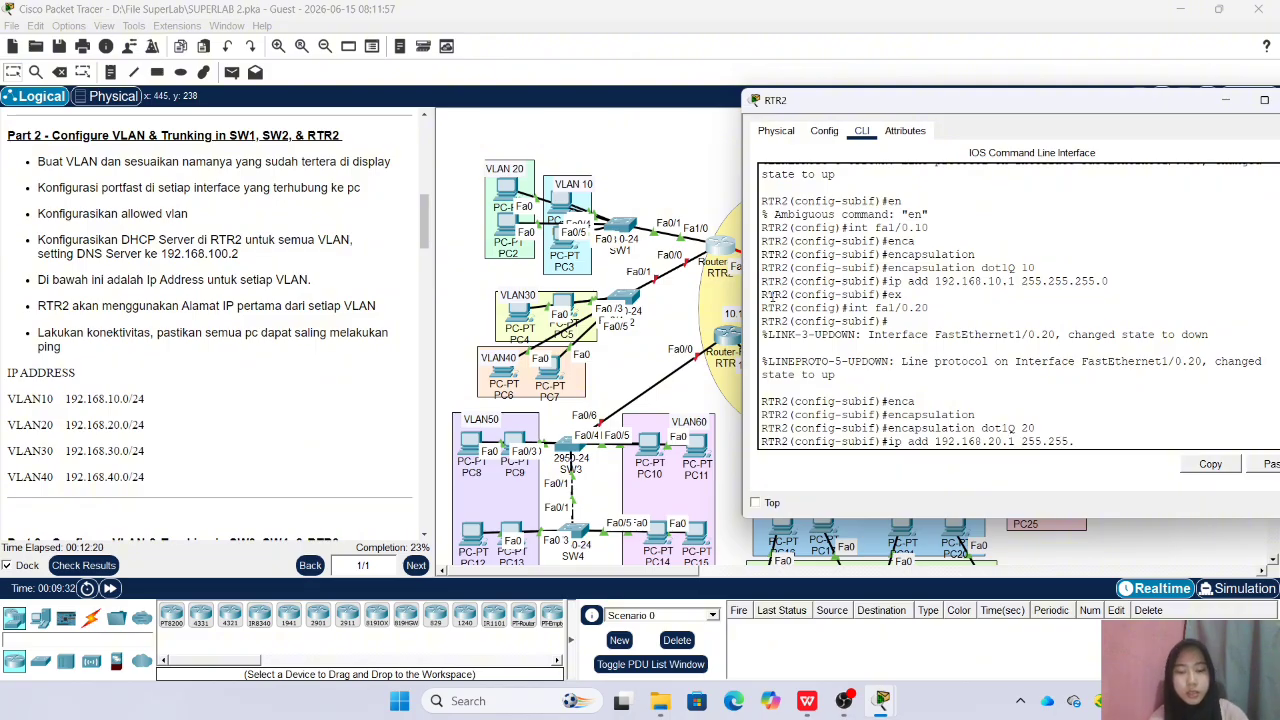
text(255.0)
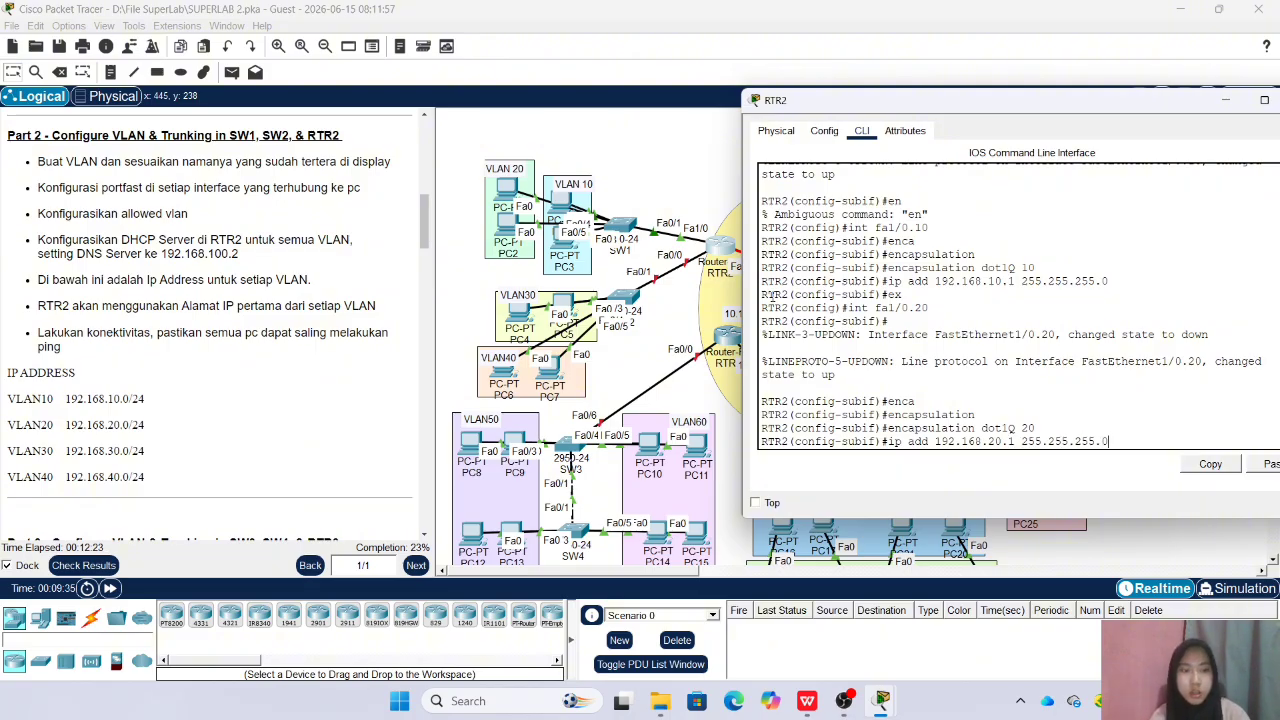
key(Return)
text(ex)
key(Return)
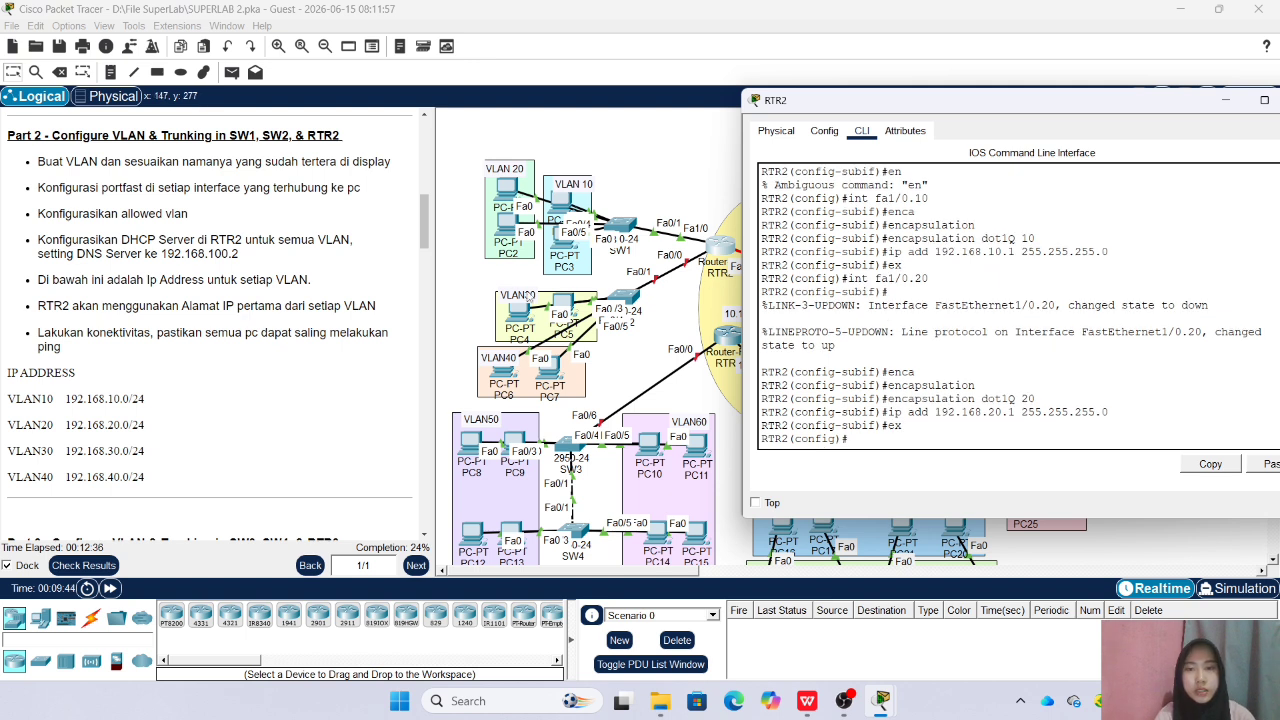
Enable RTR2's Fa0/0 interface with no shutdown
text(int fa0.)
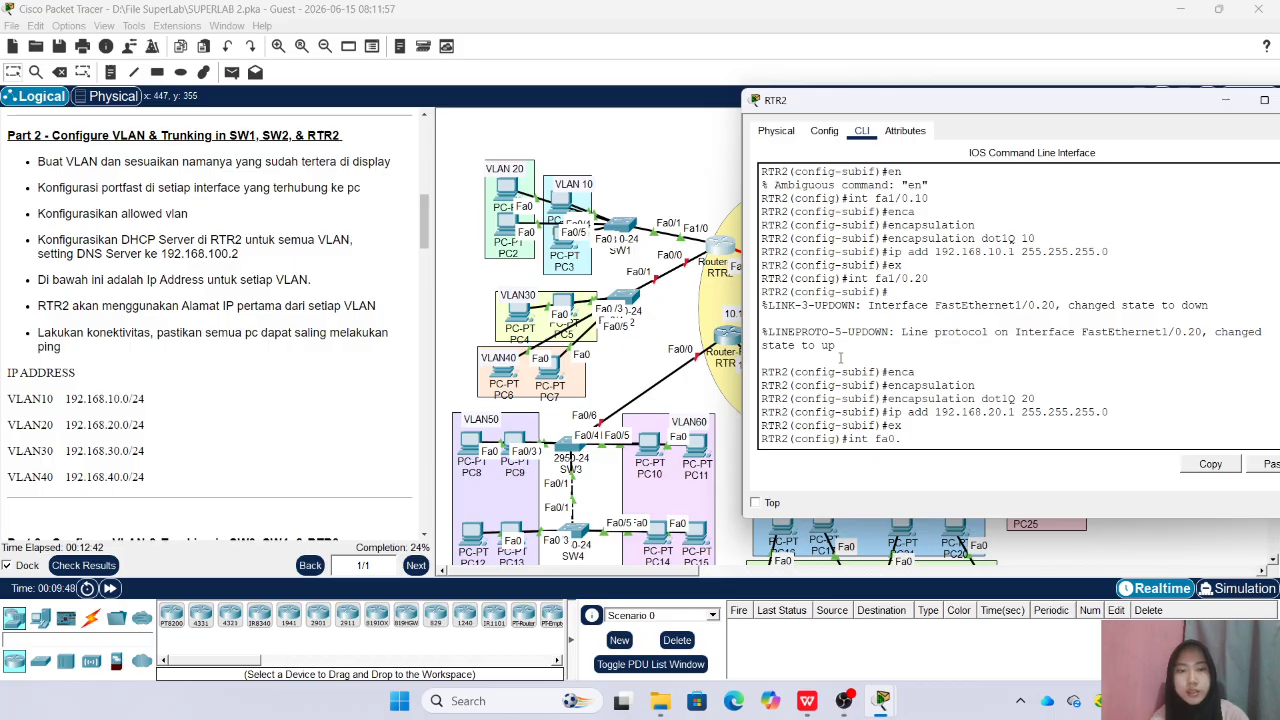
key(Return)
text(s)
key(BackSpace)
text(no s)
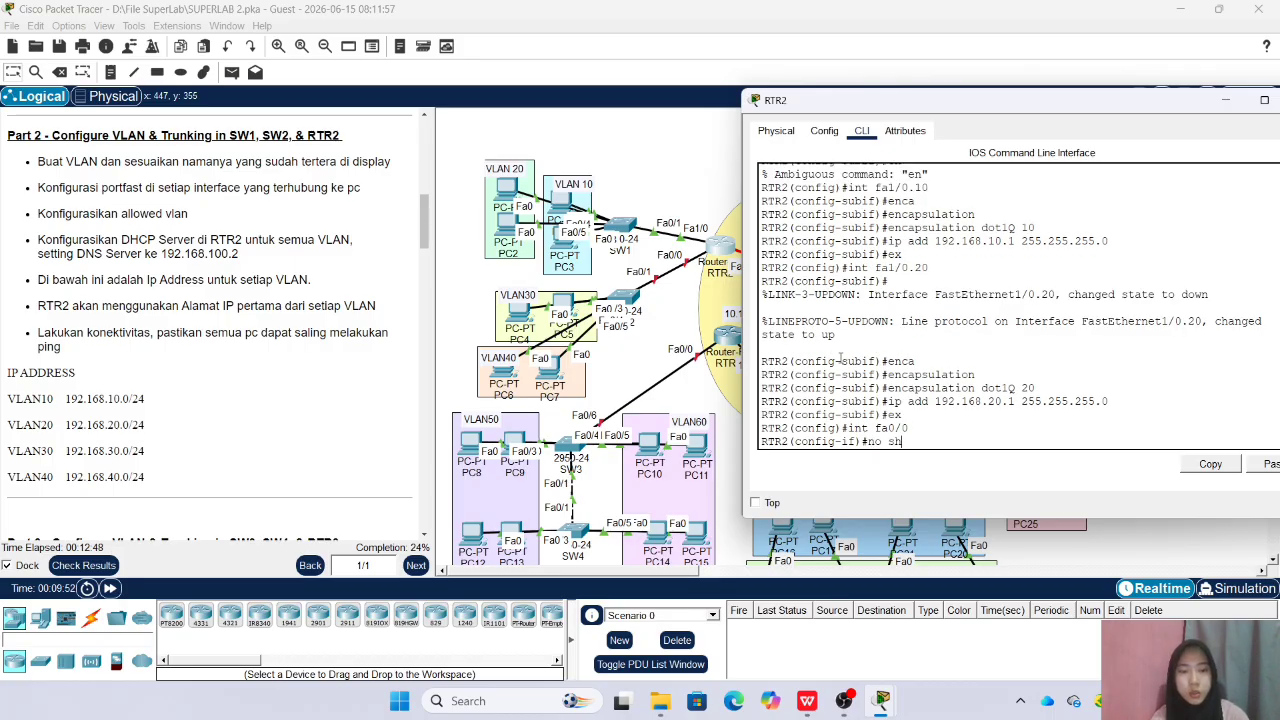
text(h)
key(Return)
Create subinterface Fa0/0.30 on RTR2
text(in)
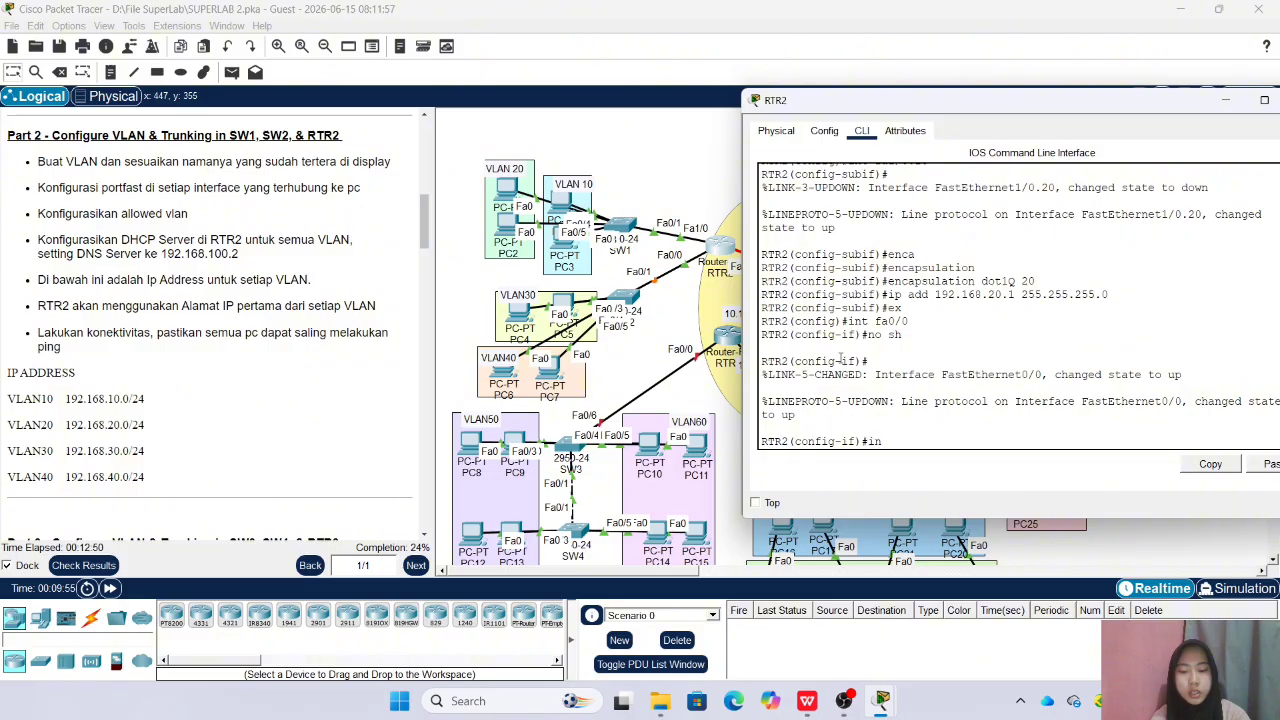
text(t fa0/0)
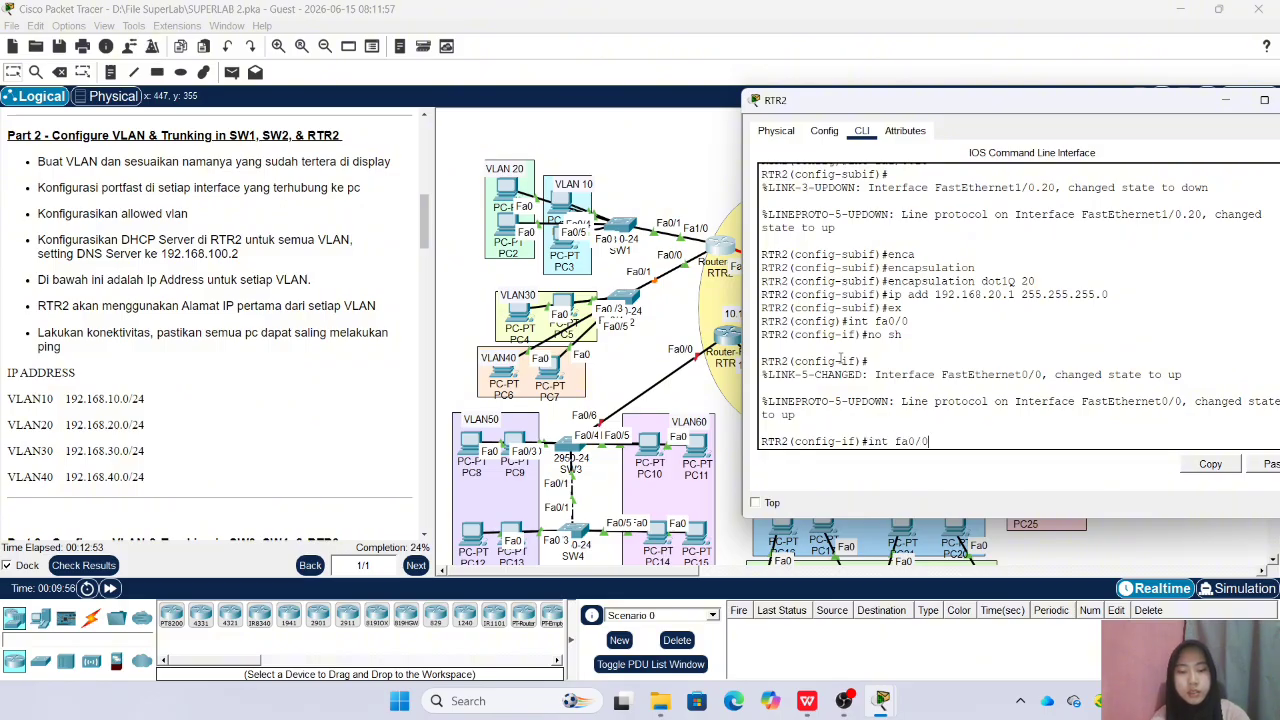
text(.30)
key(Return)
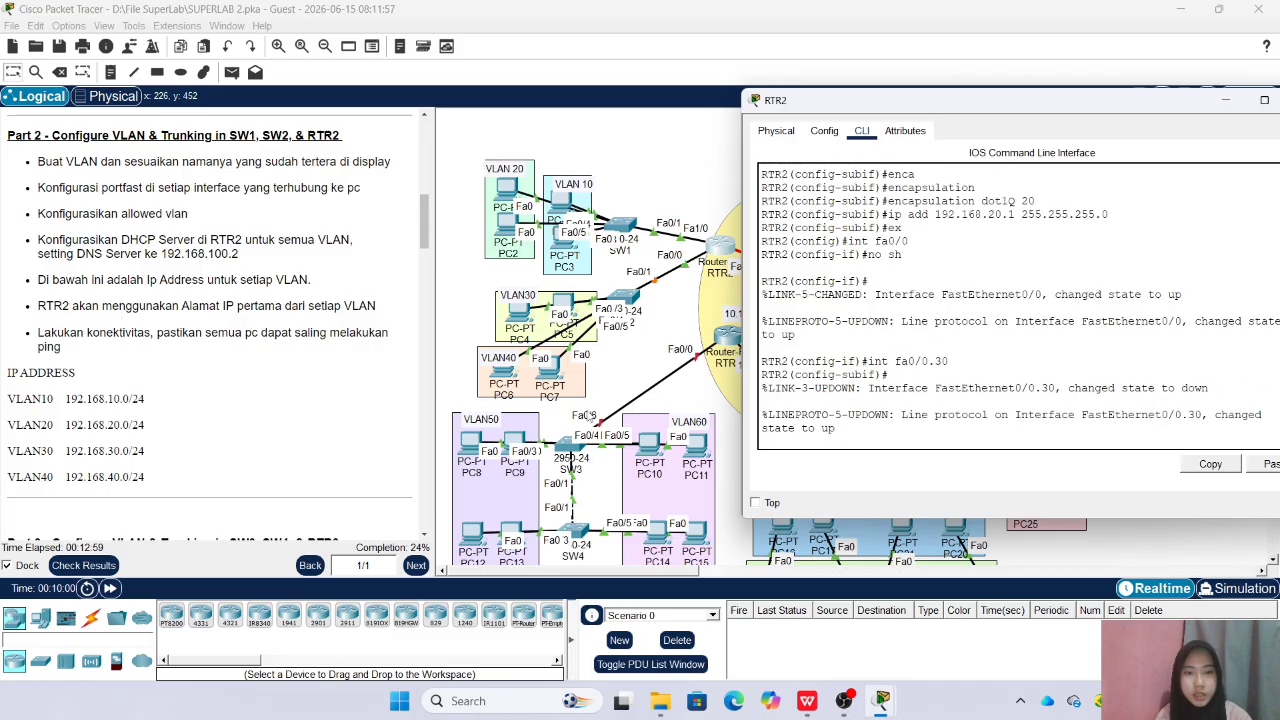
Set the encapsulation of RTR2's Fa0/0.30 subinterface to dot1Q 30
text(enc)
key(Tab)
text(d)
key(Tab)
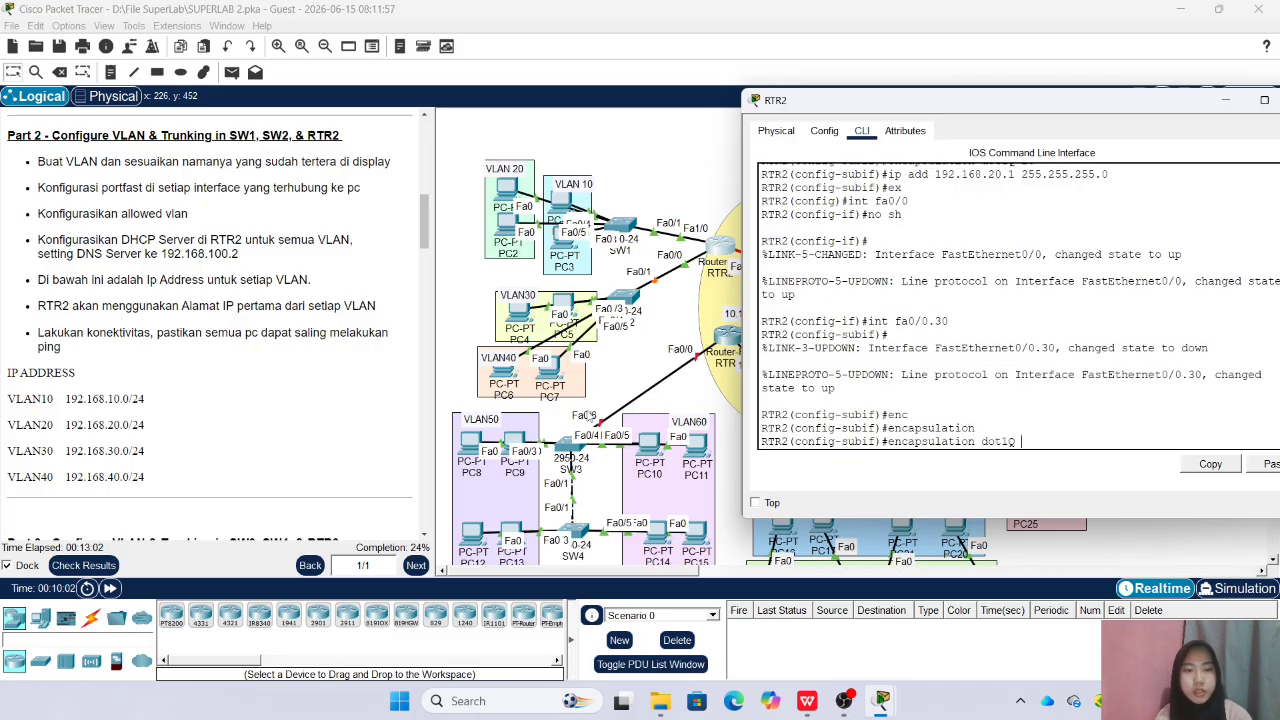
text(30)
key(Return)
Give Fa0/0.30 the IP address 192.168.30.1 with mask 255.255.255.0 and return to global configuration mode
text(ip ad)
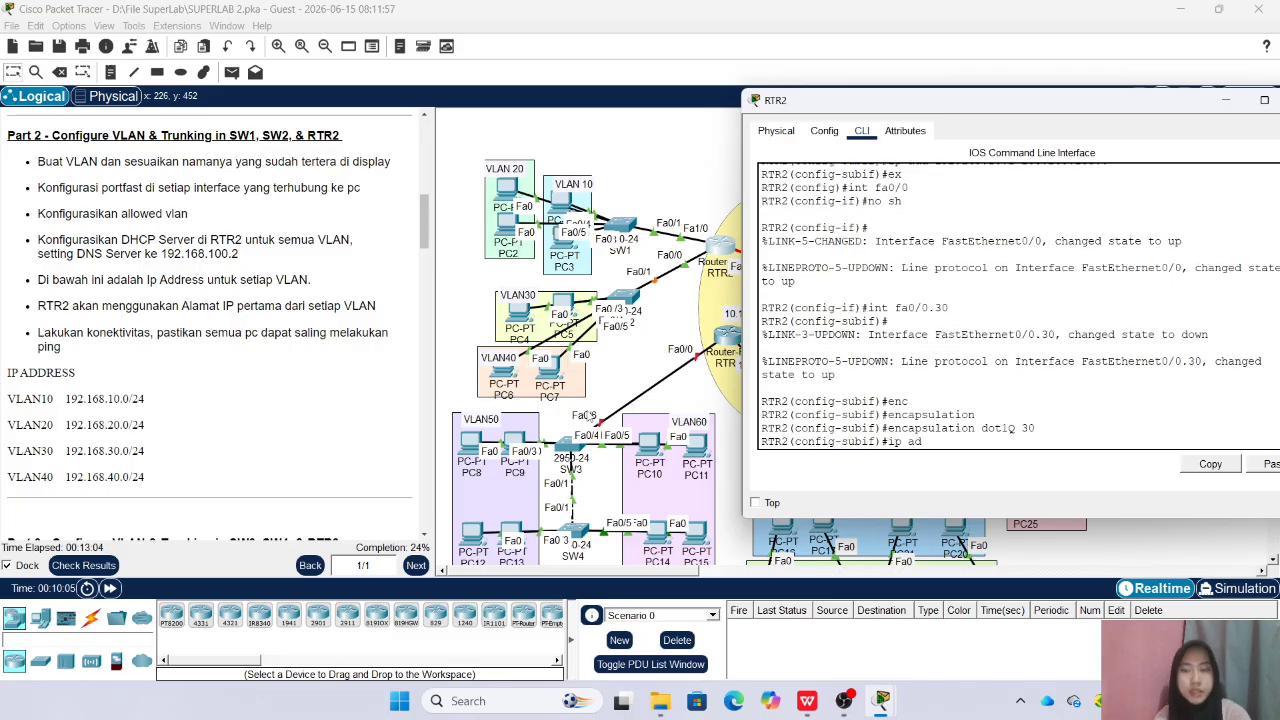
text(d 192.168.)
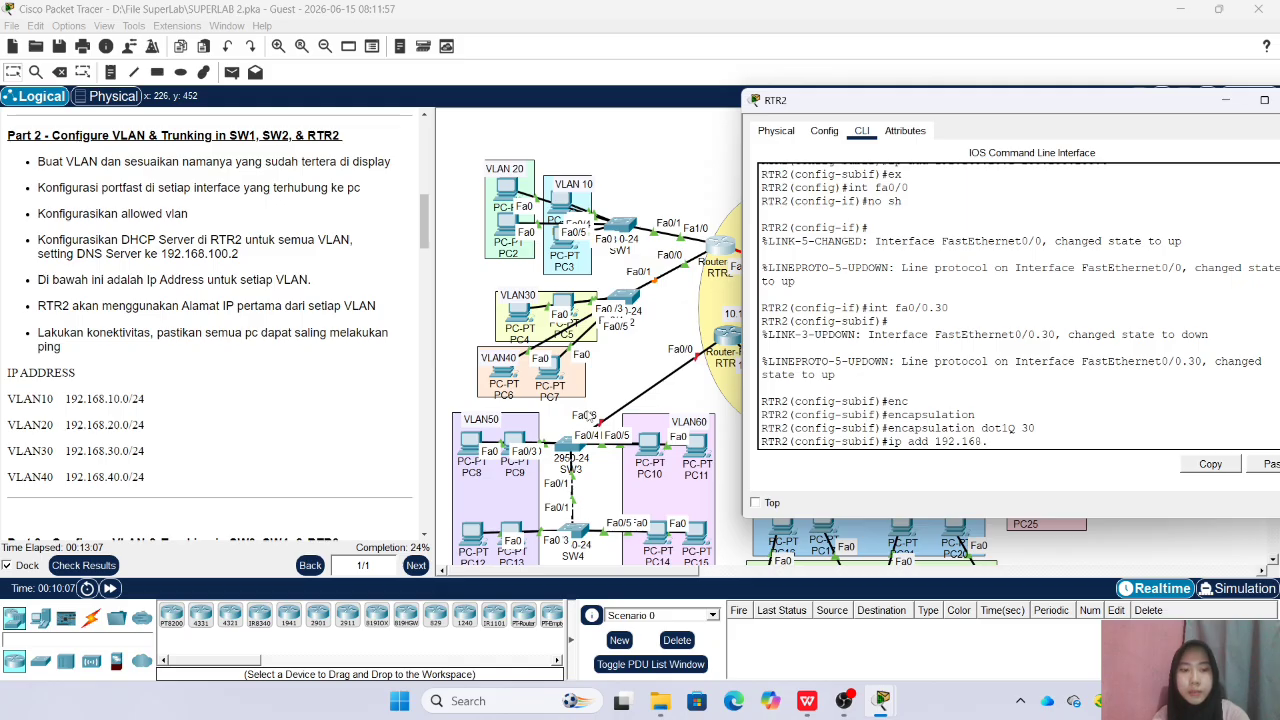
text(30.1 255)
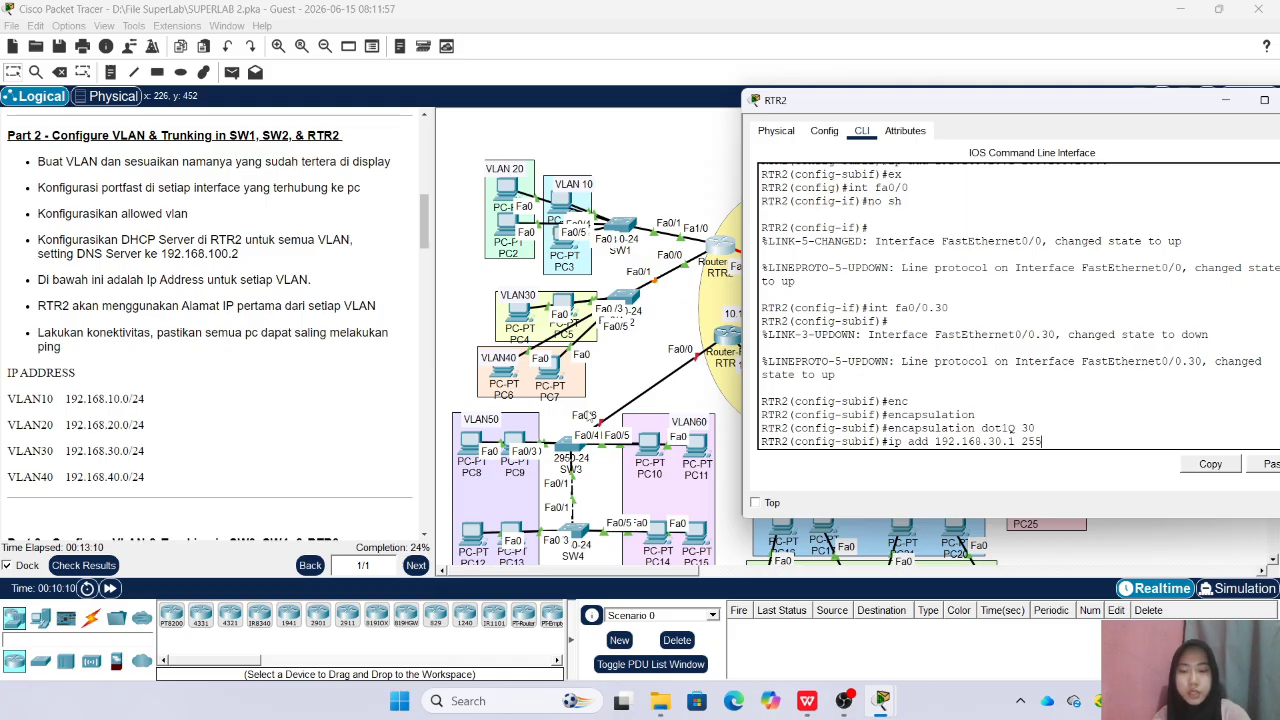
text(.255.255)
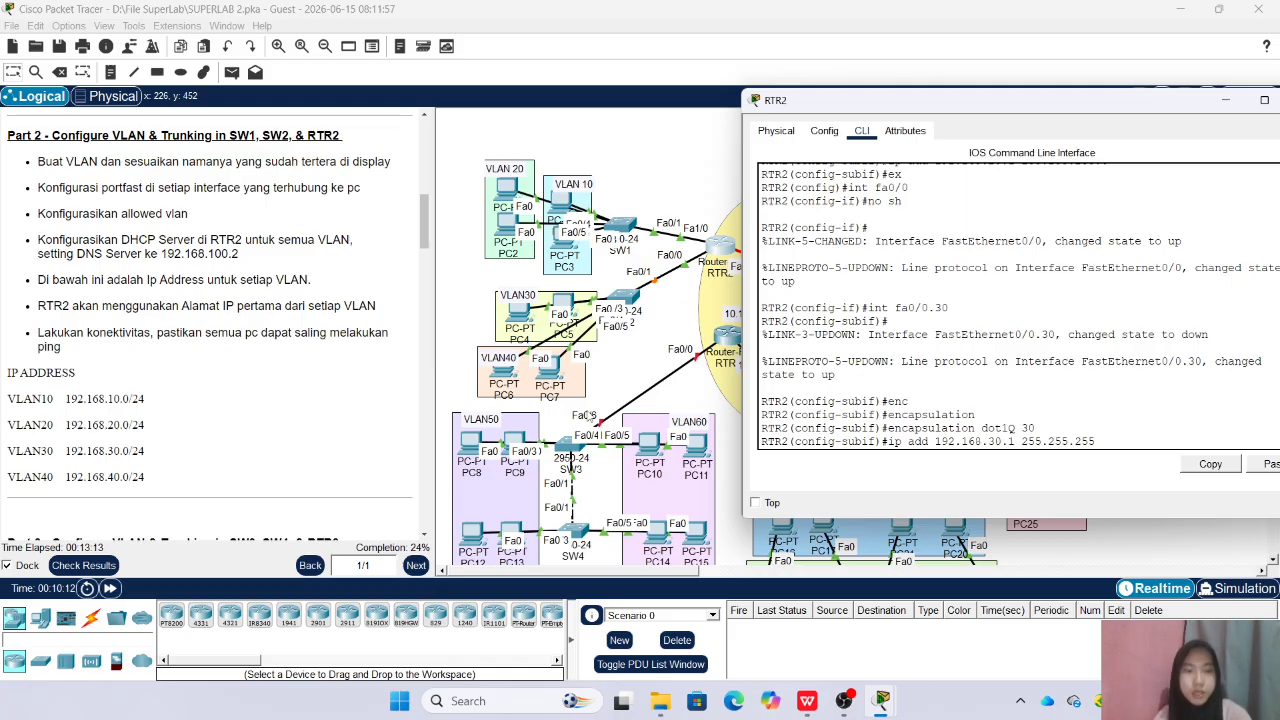
text(.0)
key(Return)
text(ex)
key(Return)
Create subinterface Fa0/0.40 on RTR2
key(Up)
key(Up)
key(Up)
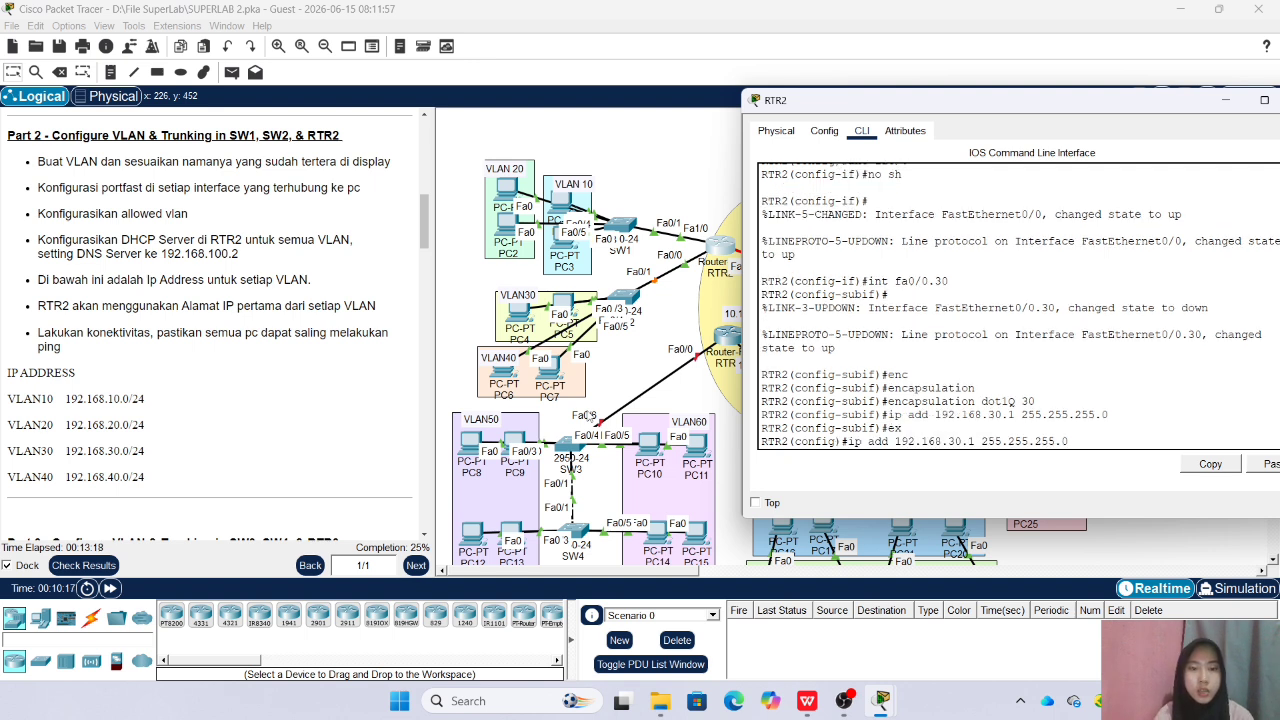
key(Up)
key(Up)
key(Up)
key(BackSpace)
key(BackSpace)
text(40)
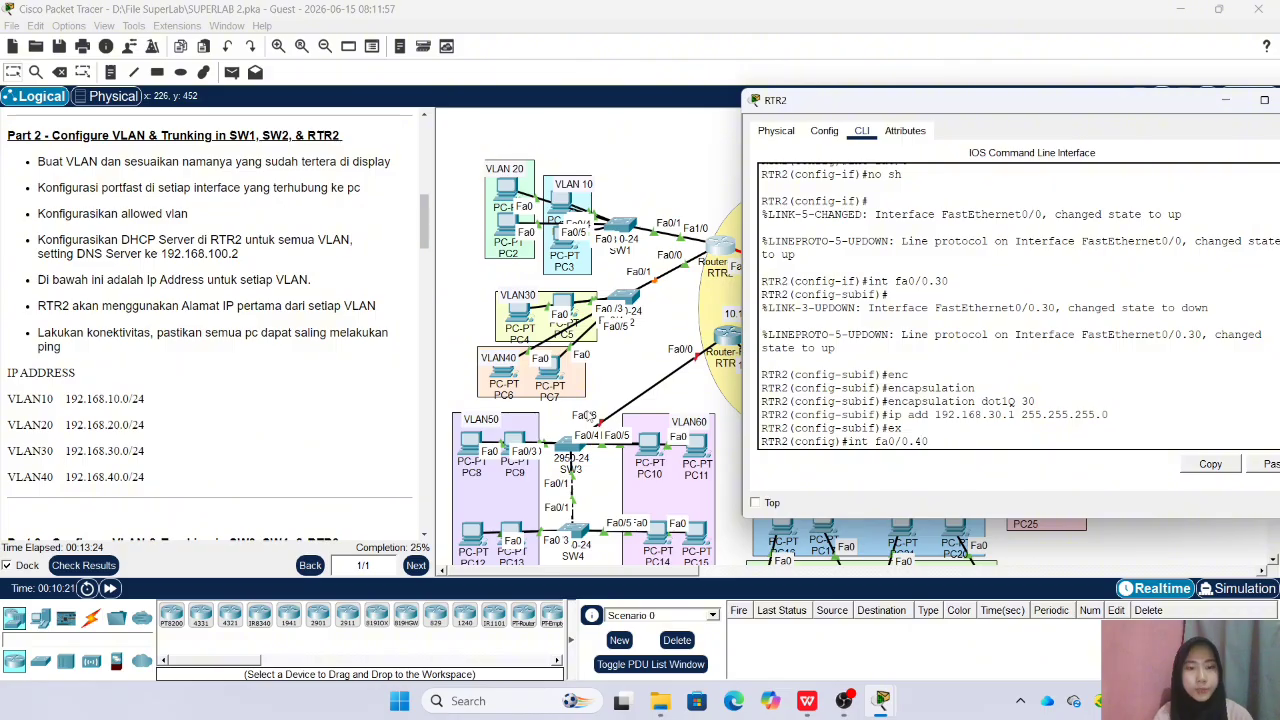
key(Return)
Set the encapsulation of RTR2's Fa0/0.40 subinterface to dot1Q 40
text(enc)
key(Tab)
key(Tab)
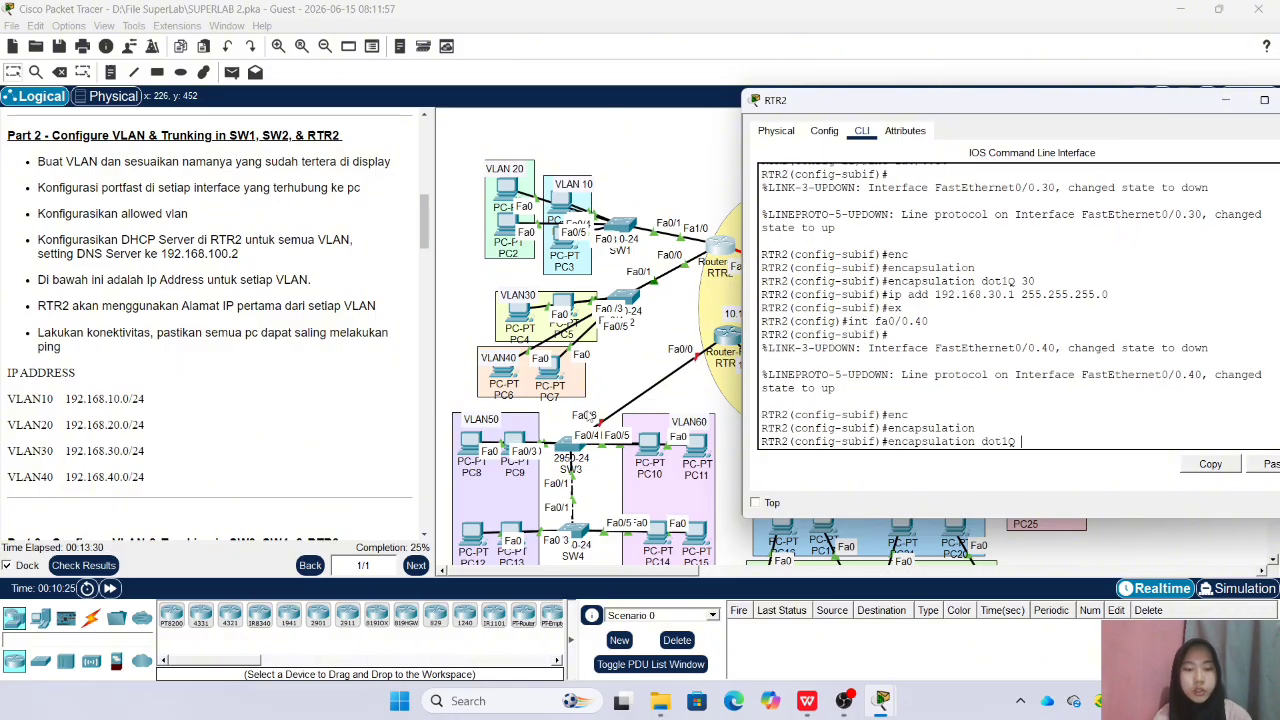
text(40)
key(Return)
Give Fa0/0.40 the IP address 192.168.40.1 with mask 255.255.255.0 and return to global configuration mode
text(ip)
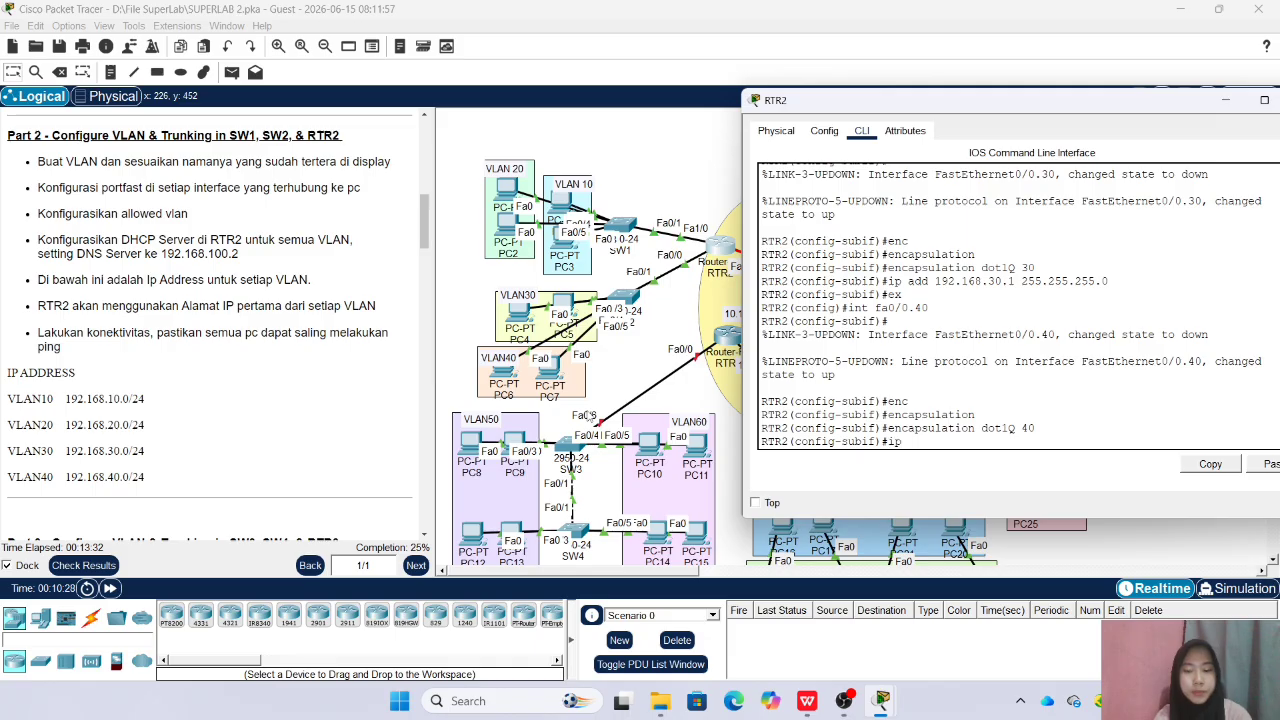
text( add 192.168)
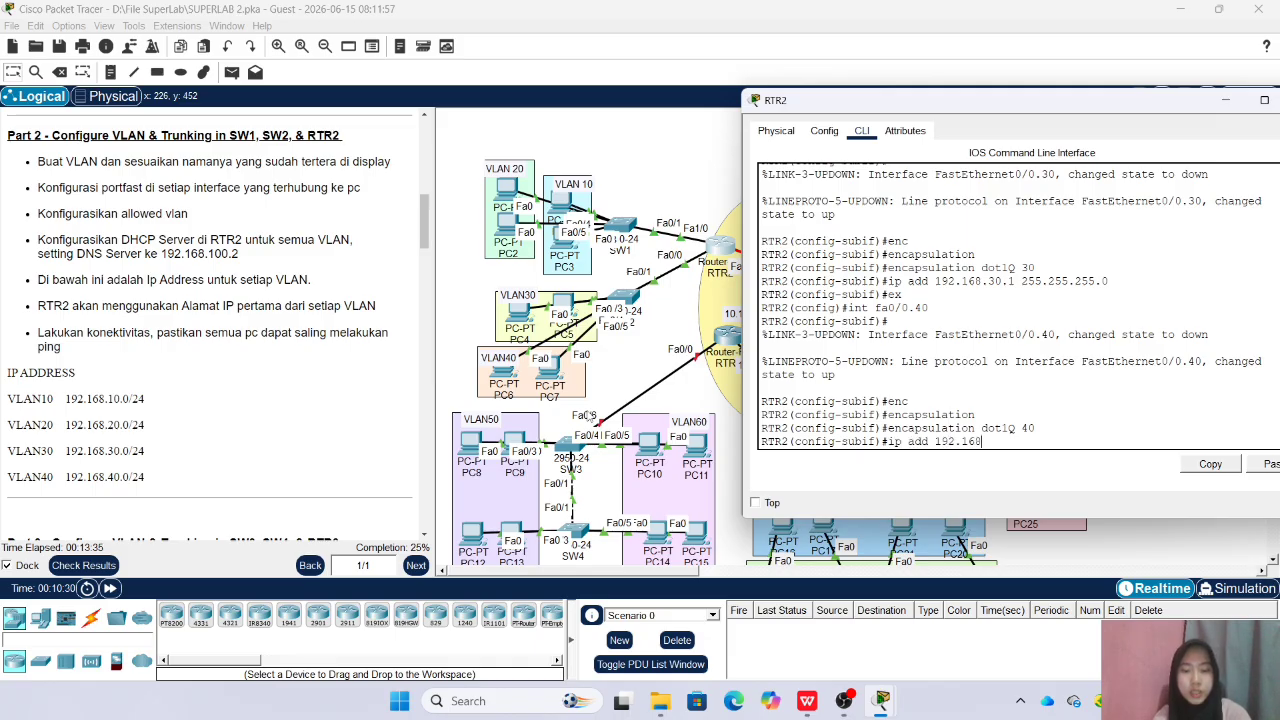
text(.40.1)
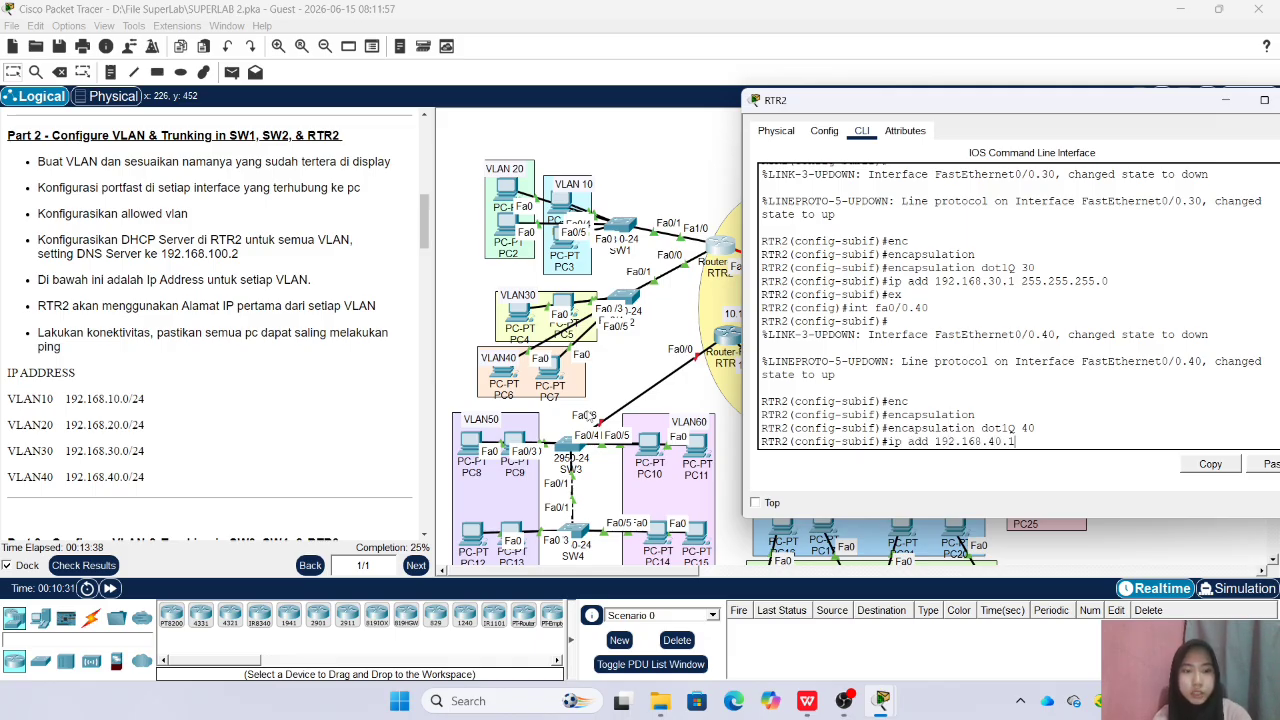
text( 255.255.2)
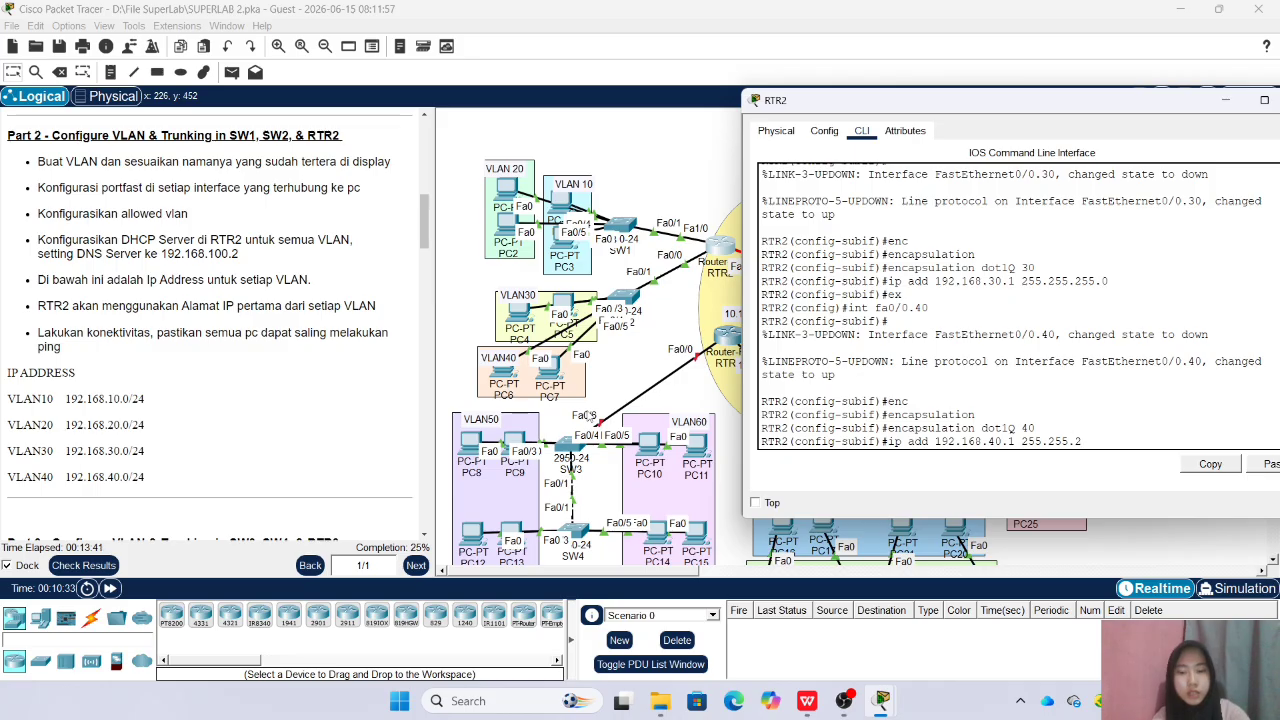
text(55.0)
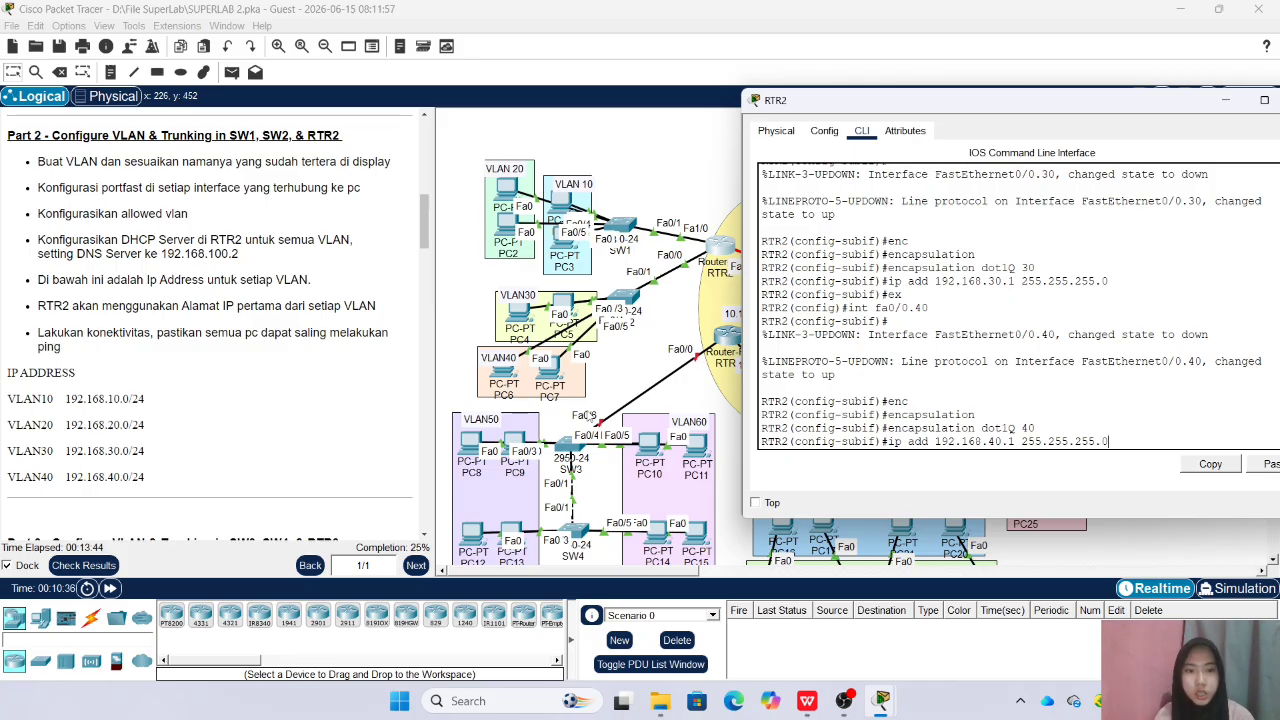
key(Return)
text(ex)
key(Return)
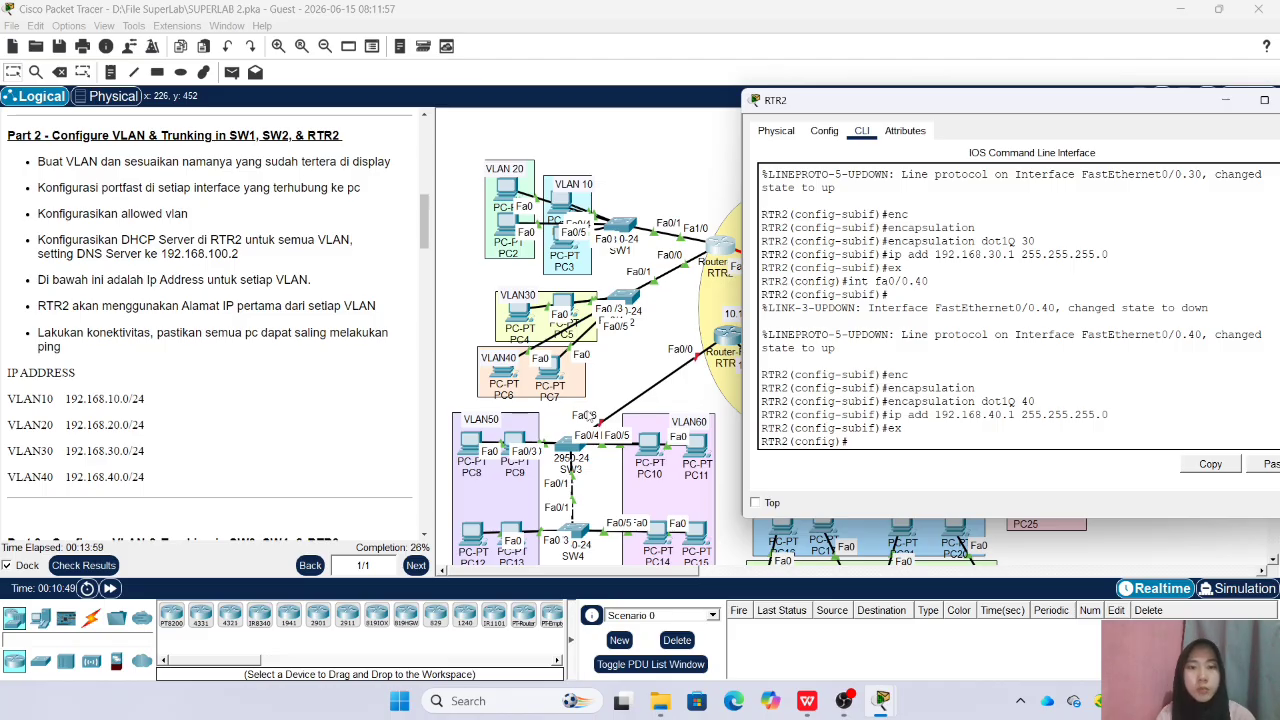
Create a DHCP pool named VLAN10 on RTR2
text(ip)
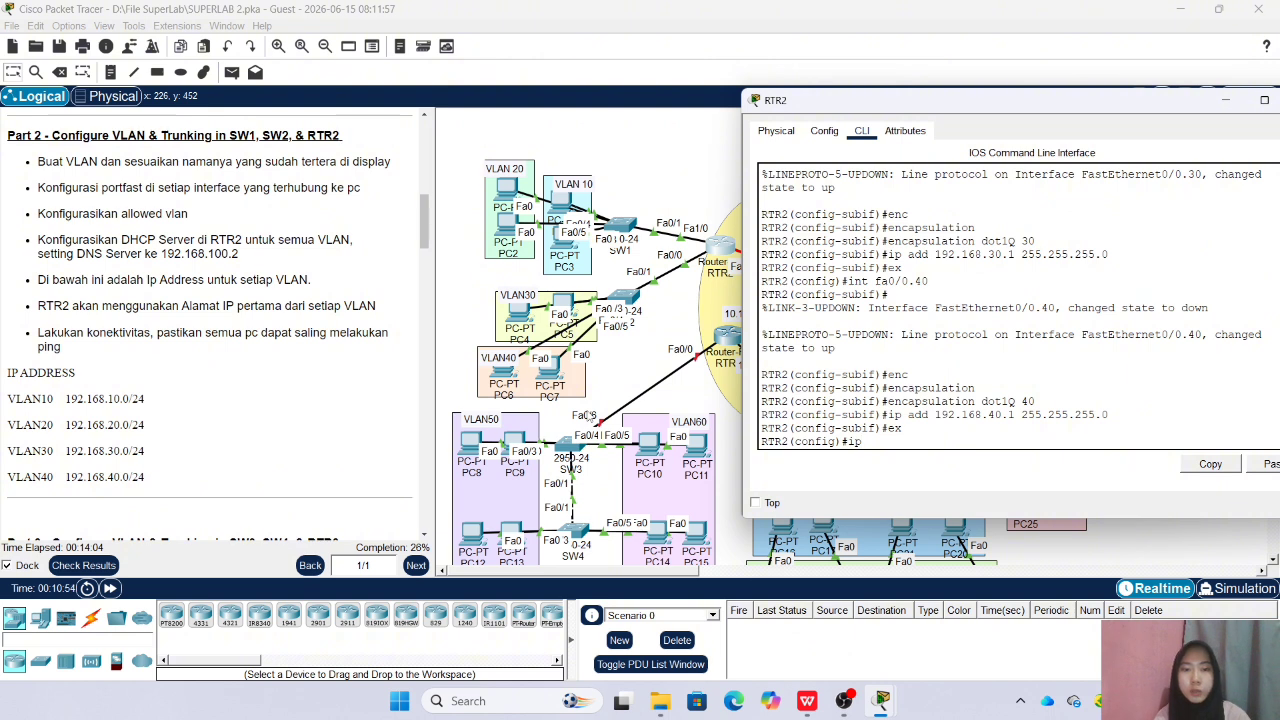
text( d)
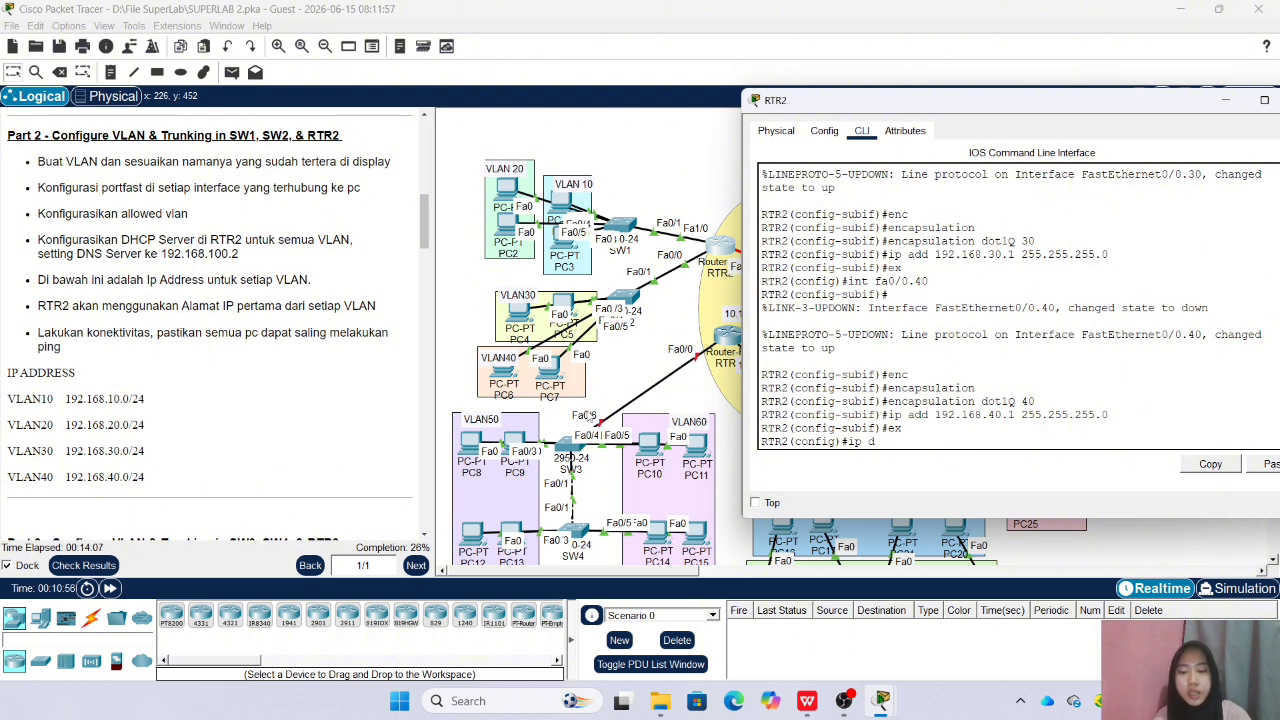
text(hcp po)
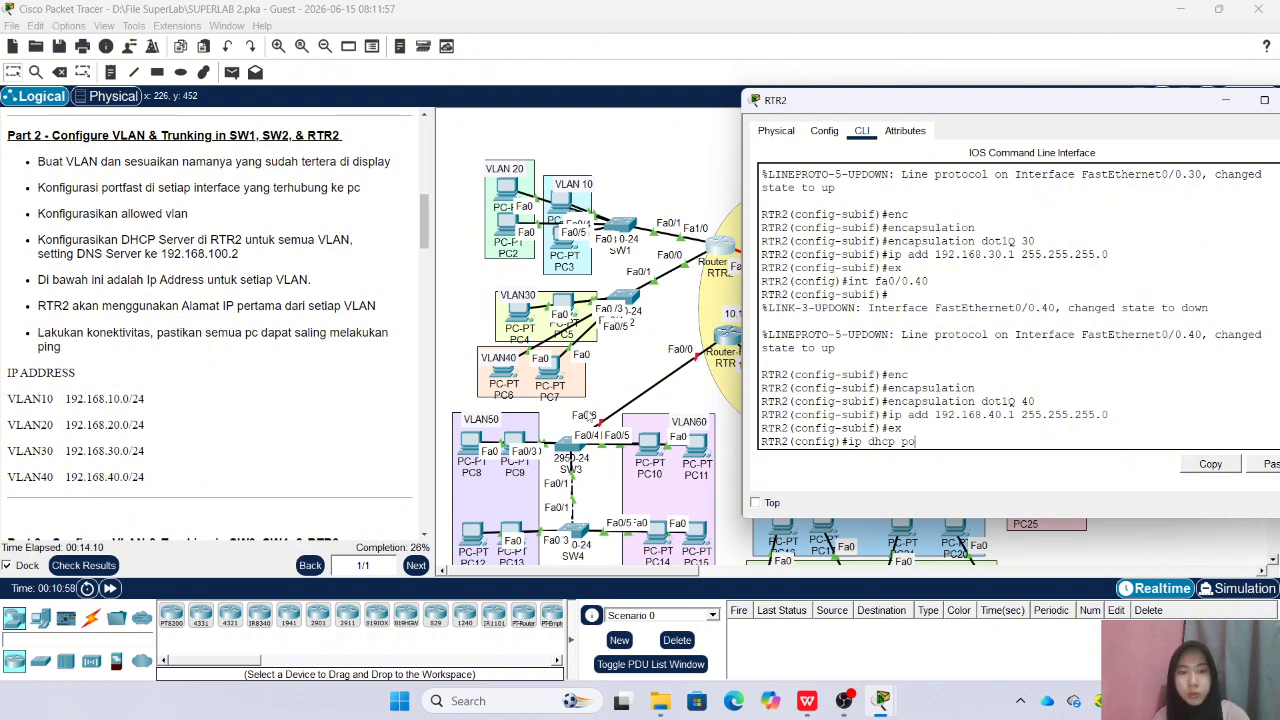
text(ol VLAN)
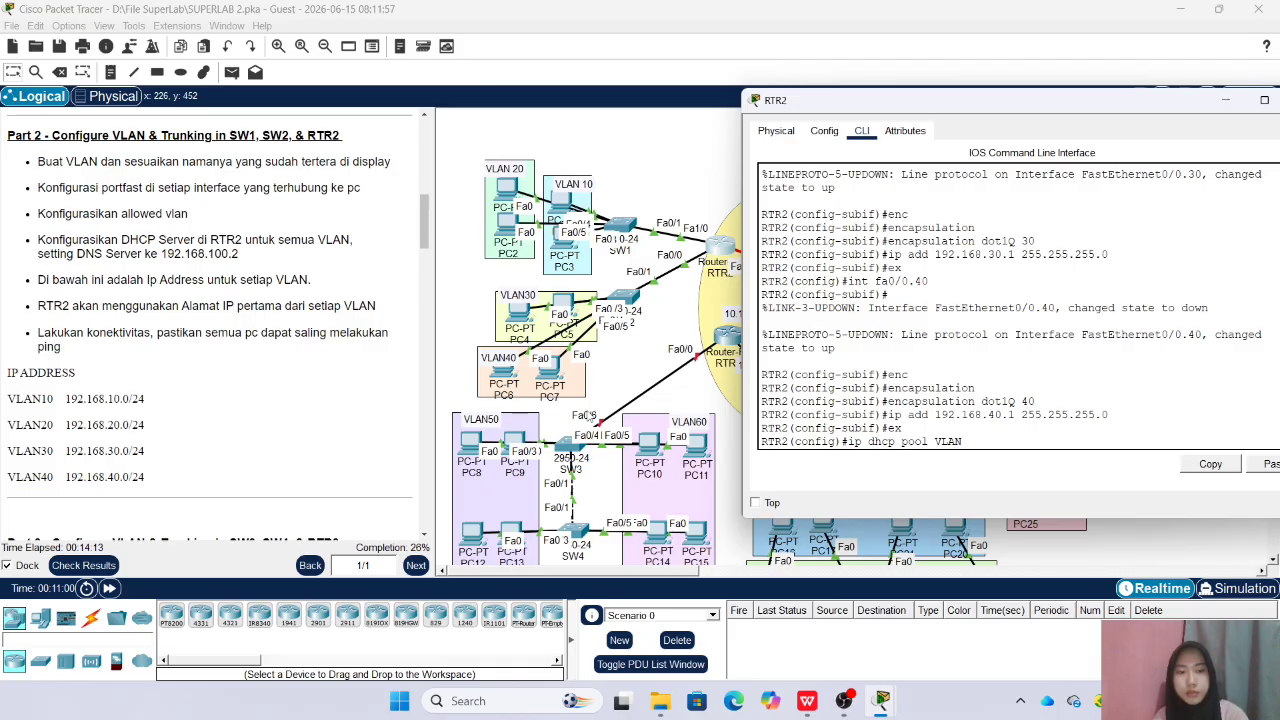
text(10)
key(Return)
Set the VLAN10 DHCP pool's network to 192.168.10.0 with mask 255.255.255.0
text(net 192.168.10.0)
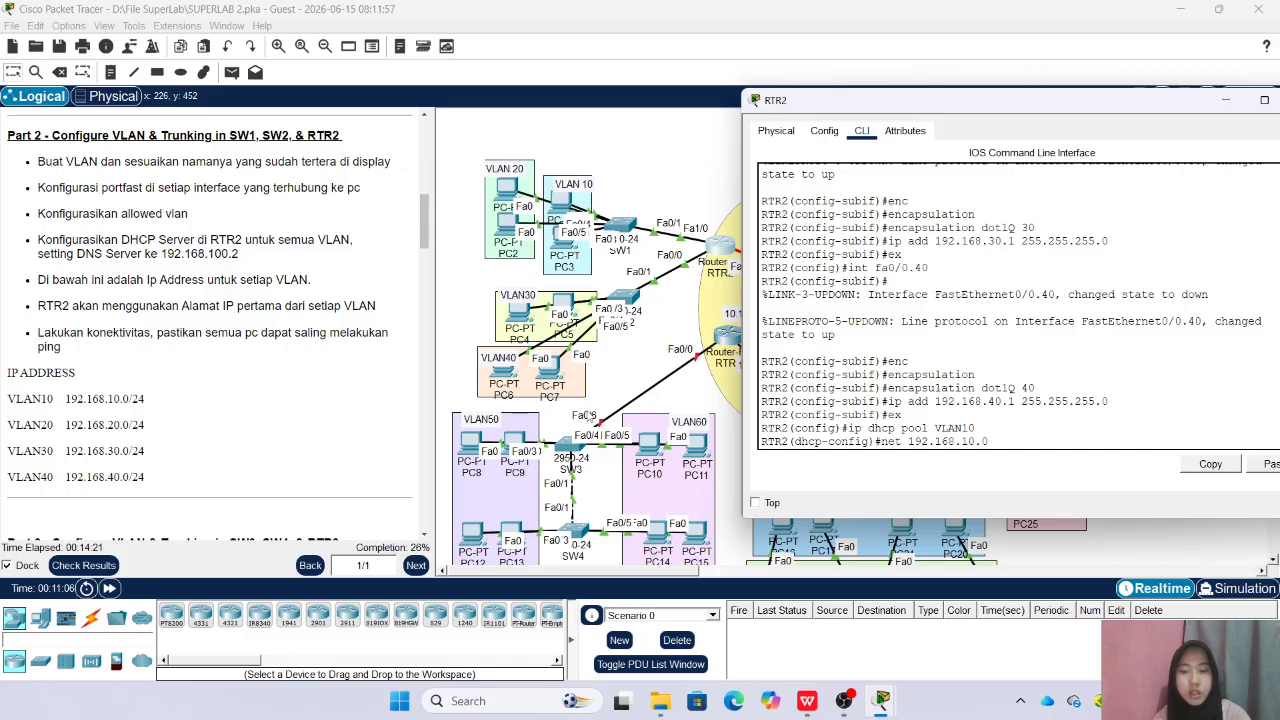
text( 255.255.2555)
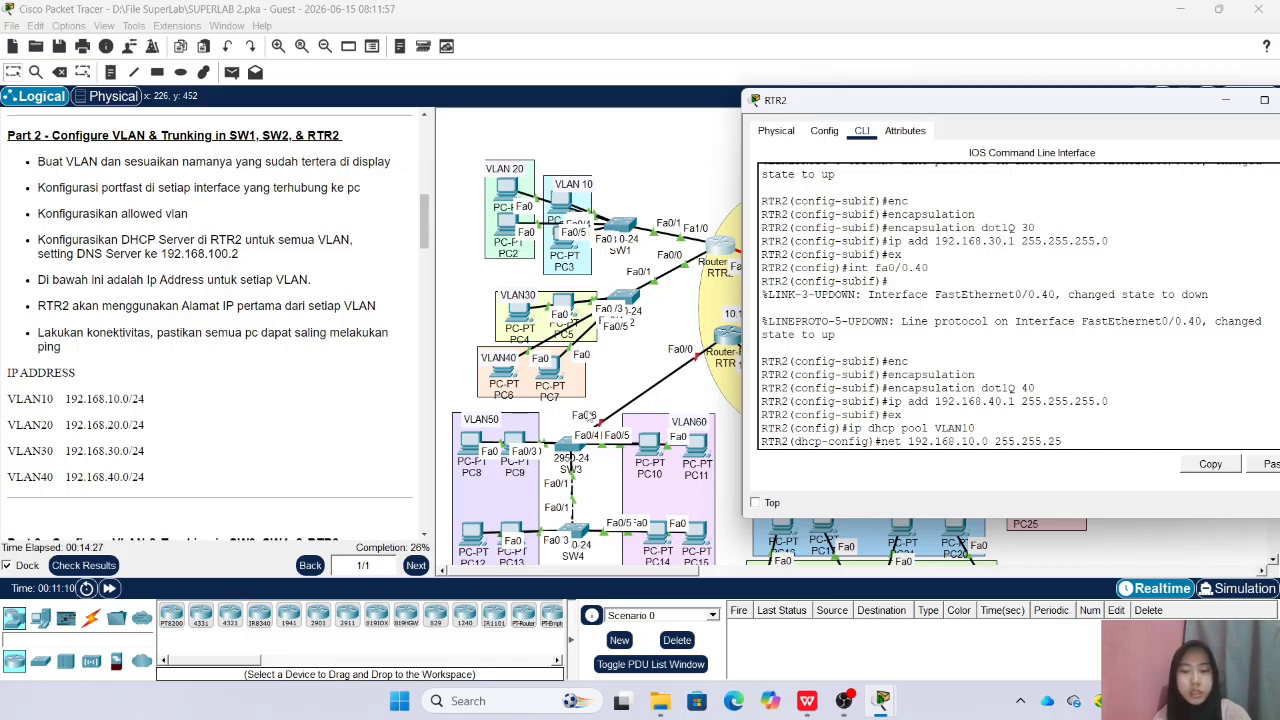
key(Return)
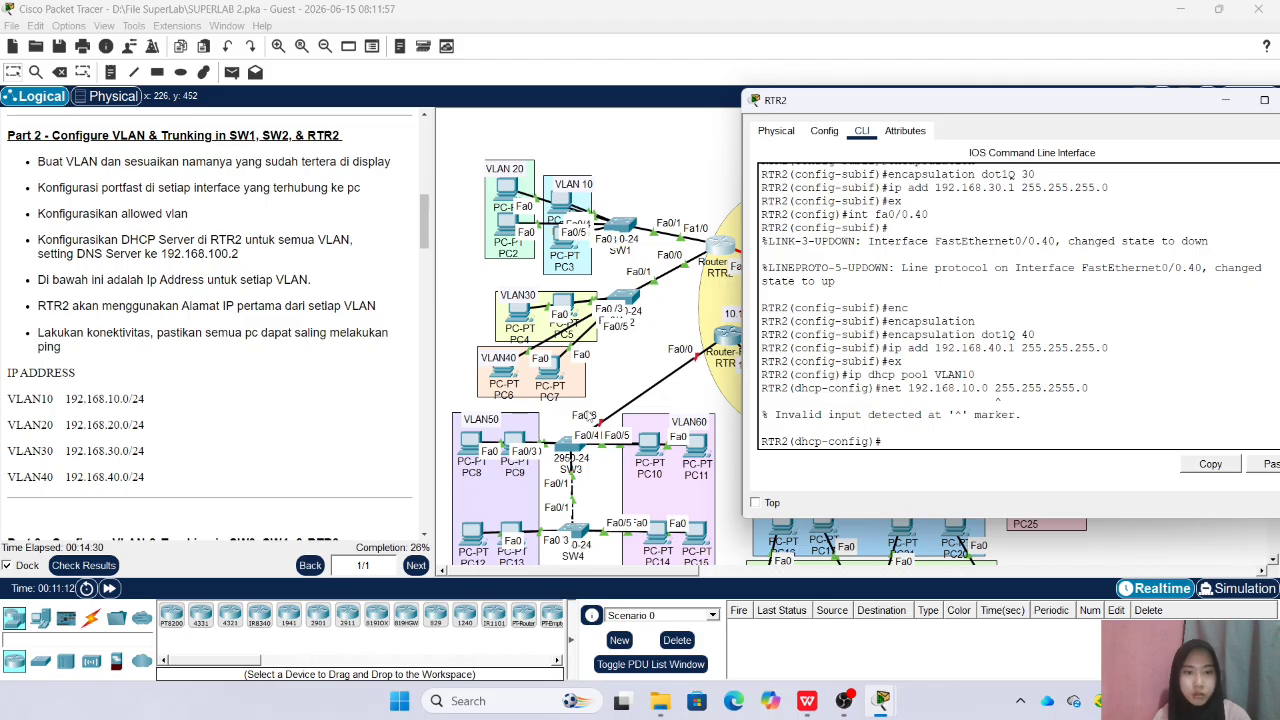
key(Up)
key(Left)
key(Left)
key(BackSpace)
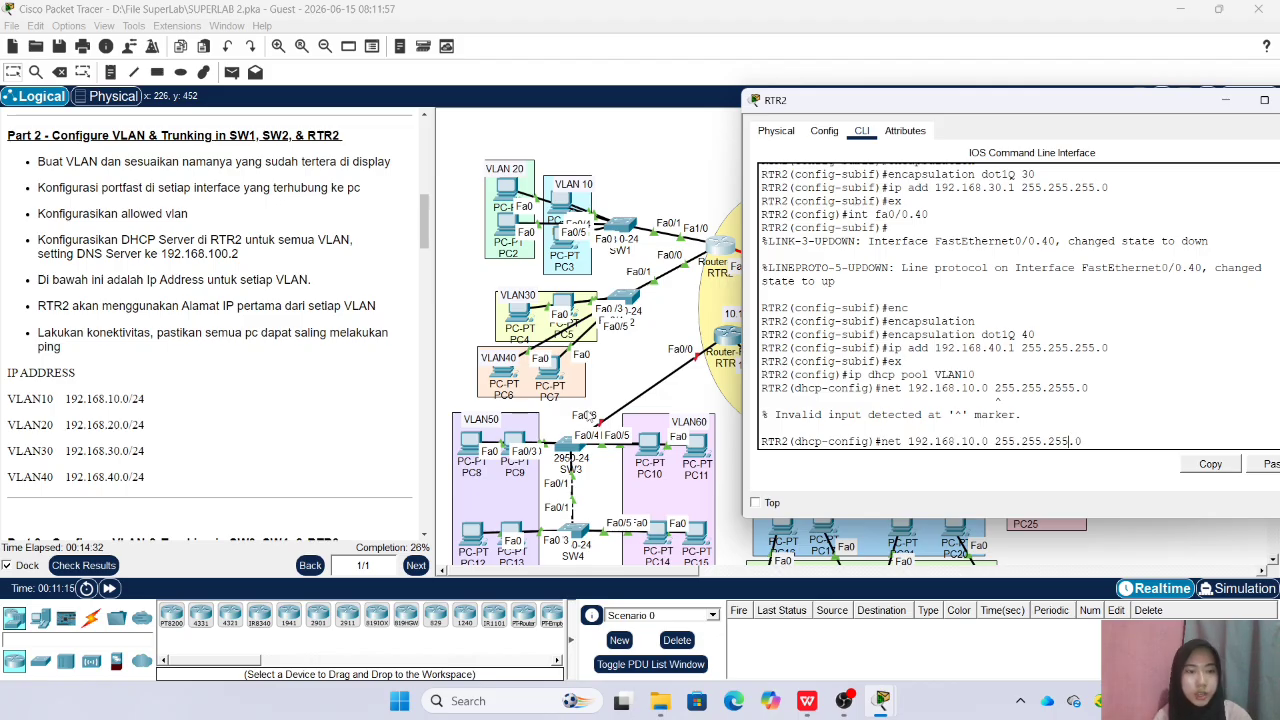
key(Return)
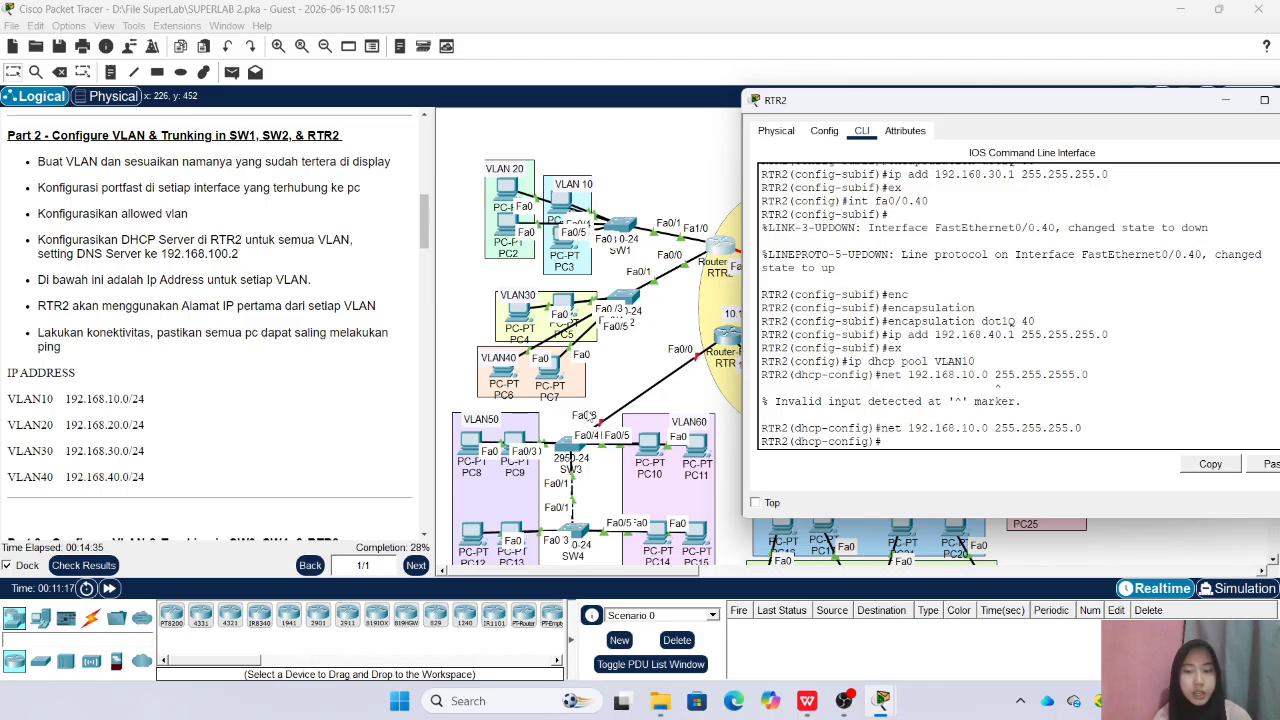
Set the VLAN10 DHCP pool's default router to 192.168.10.1
text(de)
key(Tab)
text(192.168.)
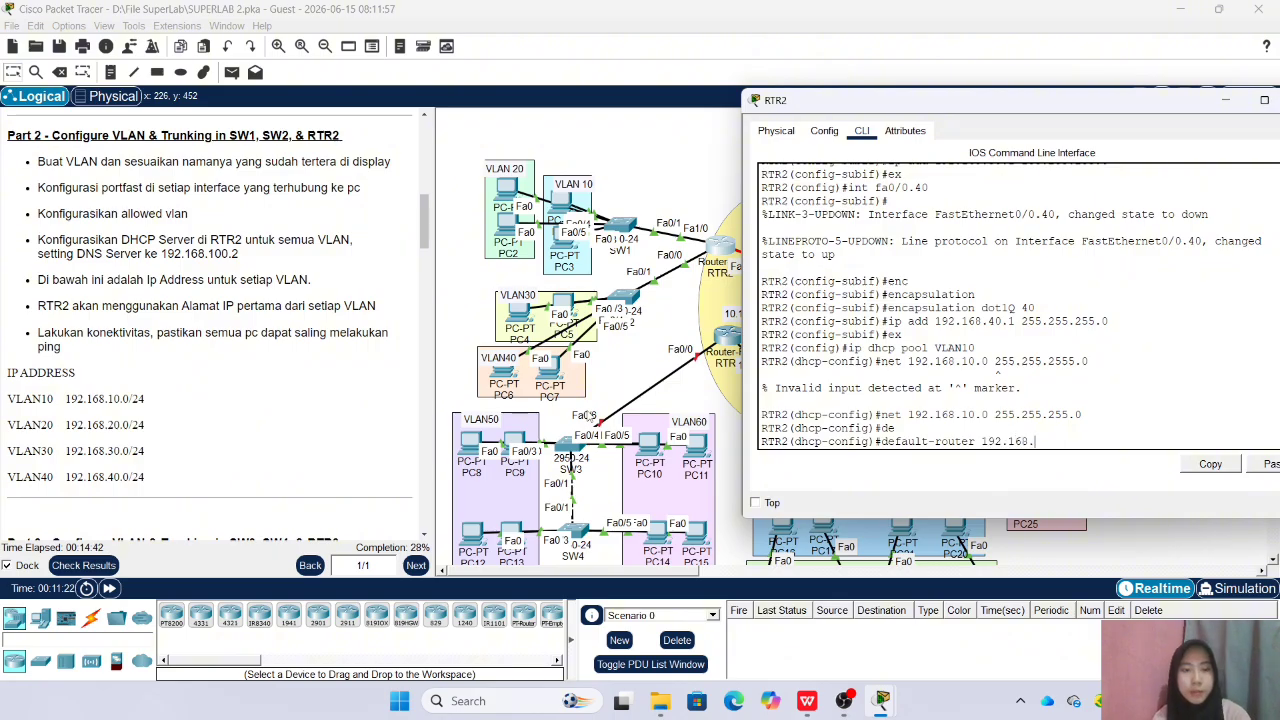
text(10.1)
key(Return)
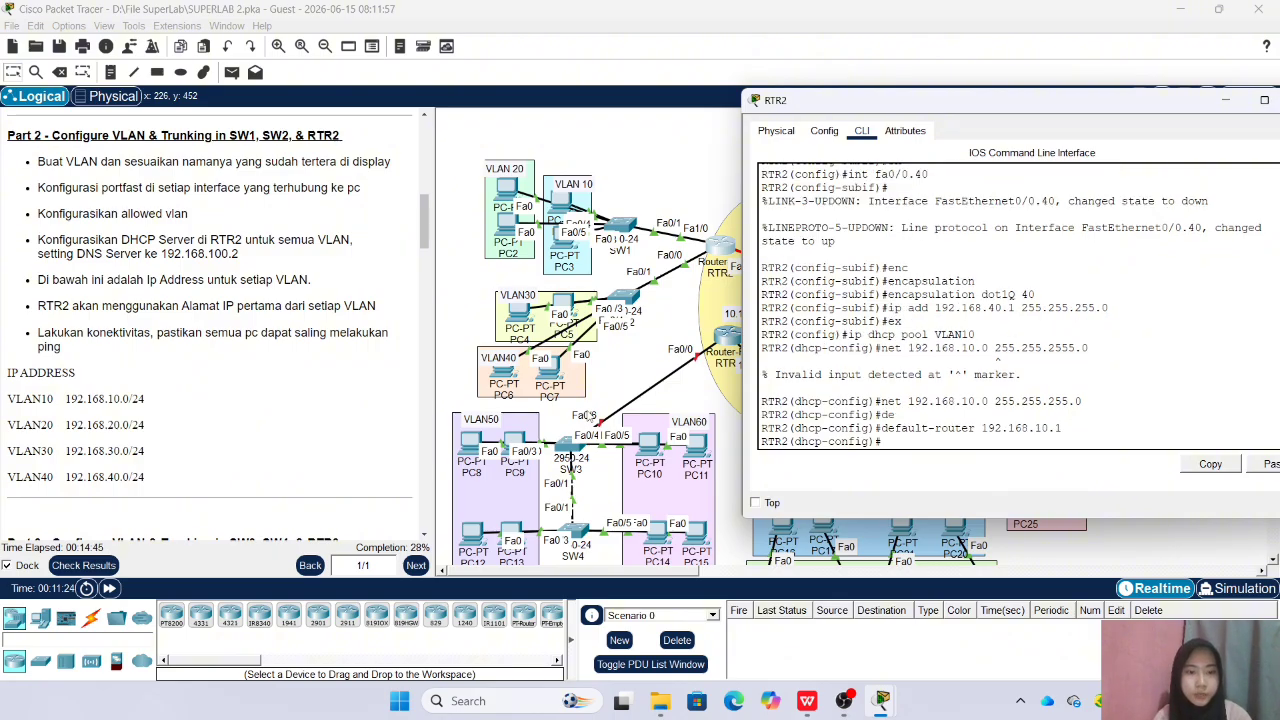
Set the VLAN10 DHCP pool's DNS server to 192.168.100.2 and return to global configuration mode
text(dn)
key(Tab)
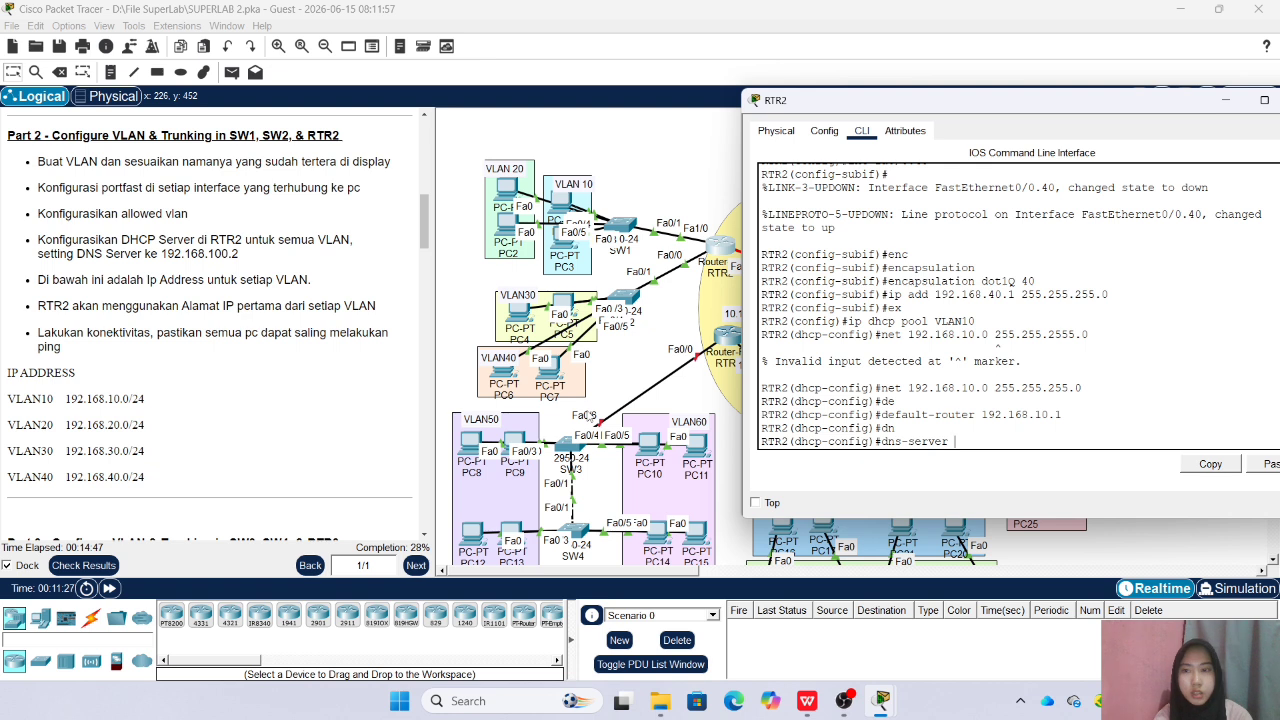
text(19)
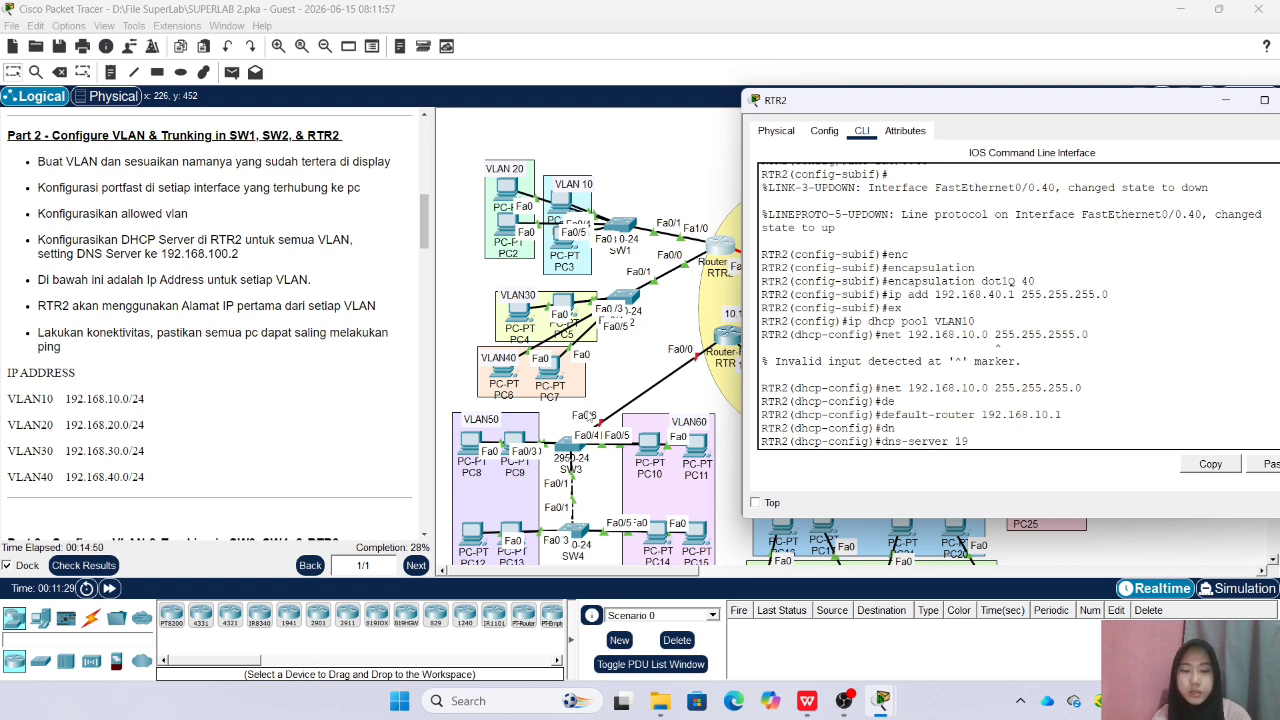
text(2.168.100.2)
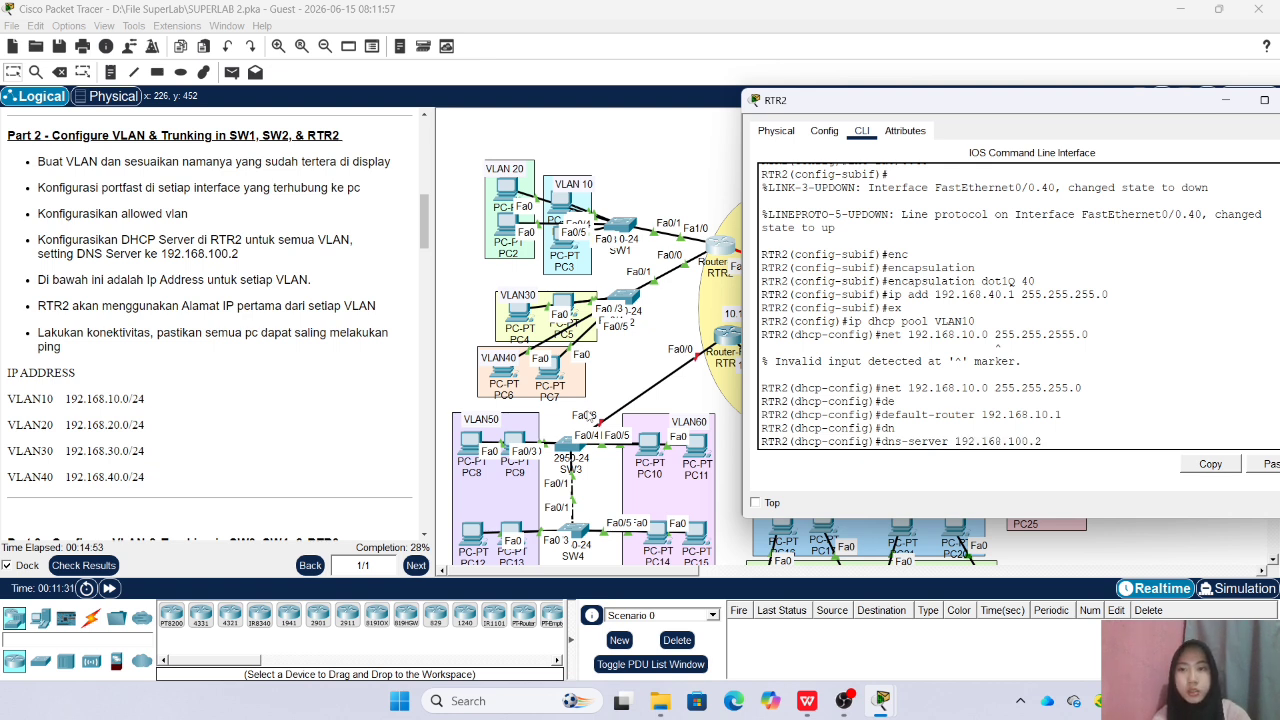
key(Return)
text(ex)
key(Return)
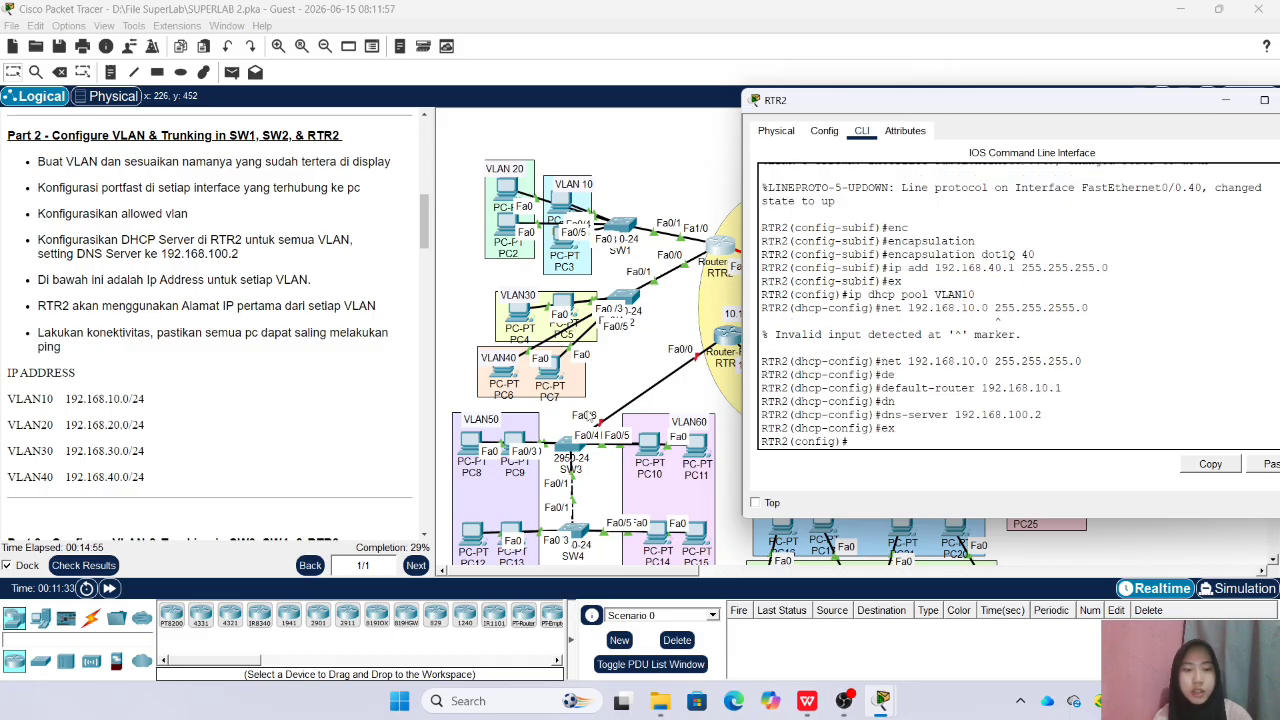
Create a DHCP pool named VLAN20 on RTR2
key(Up)
key(Up)
key(Up)
key(Up)
key(Up)
key(Up)
key(Up)
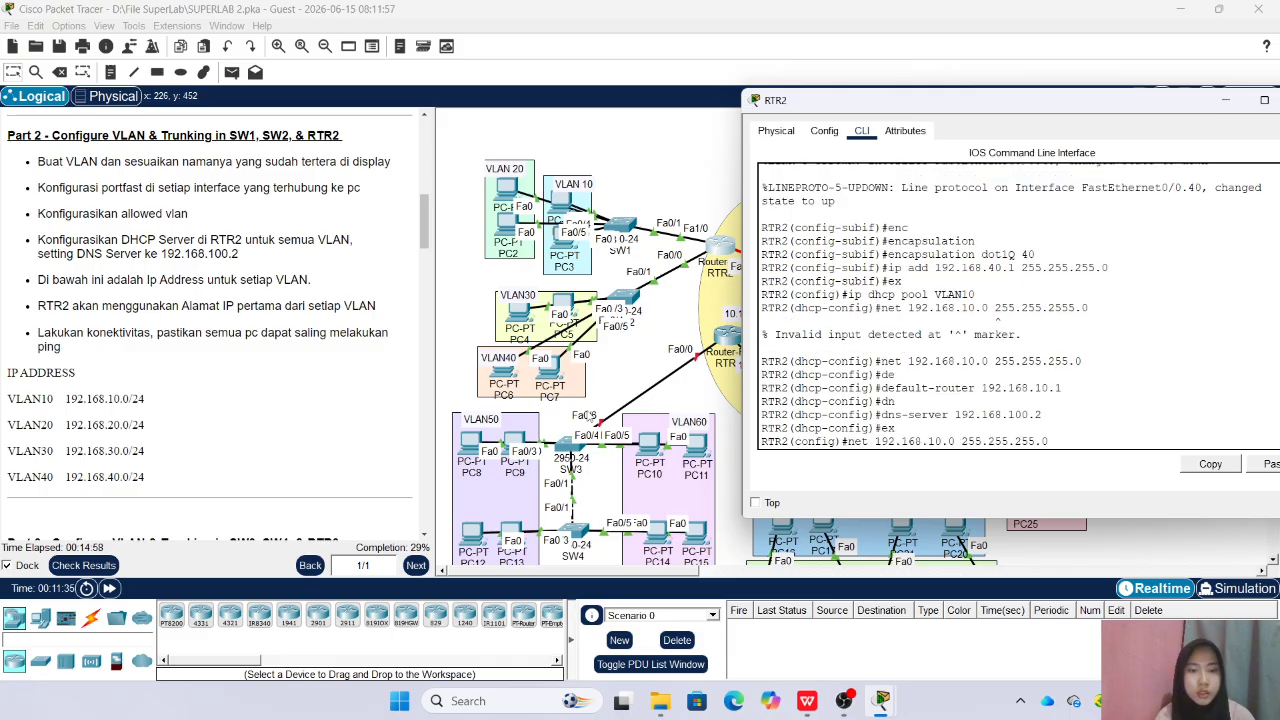
key(Up)
key(Left)
key(BackSpace)
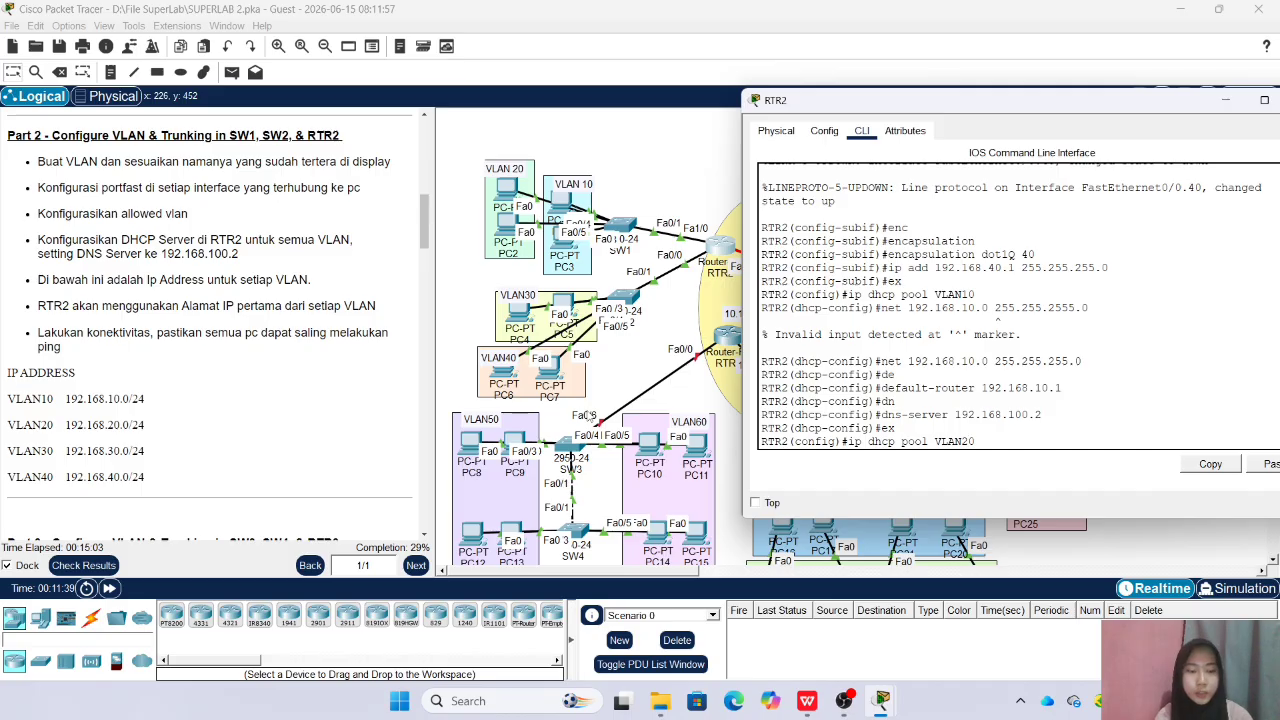
key(Return)
Set the VLAN20 DHCP pool's network to 192.168.20.0 with mask 255.255.255.0
key(Up)
key(Up)
key(Up)
key(Up)
key(Up)
key(Up)
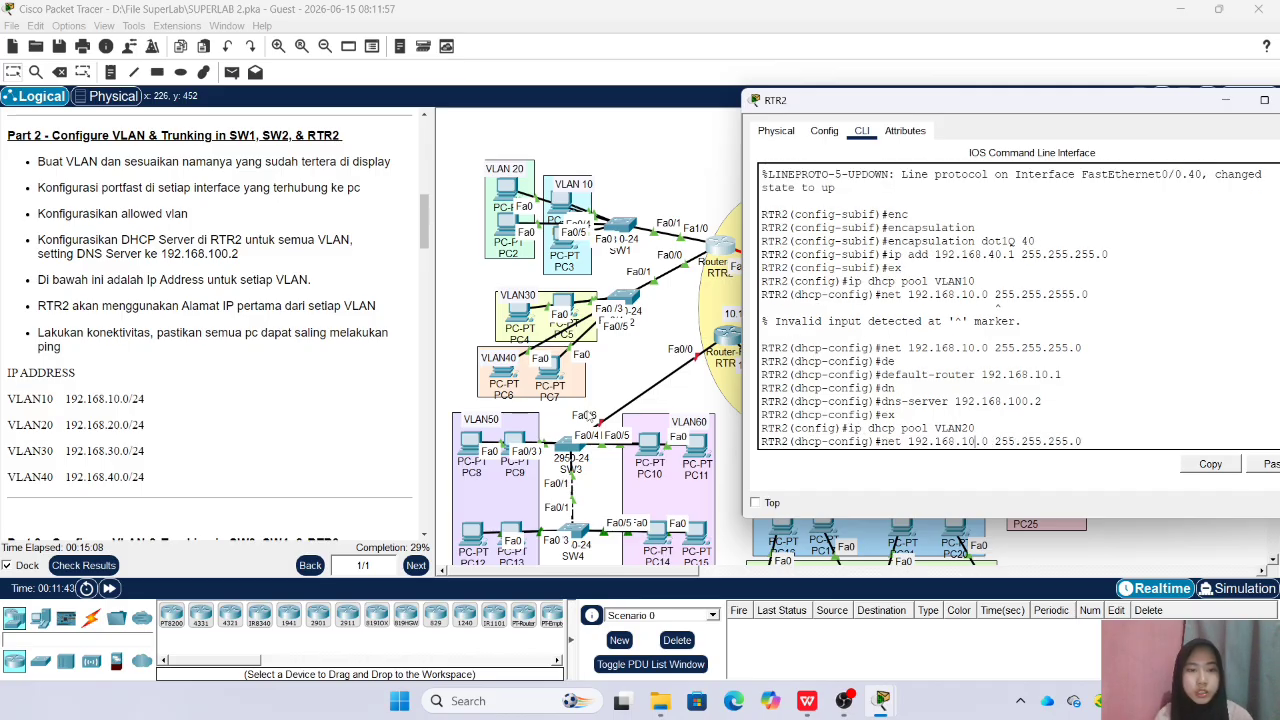
key(BackSpace)
text(2)
key(Return)
Set the VLAN20 DHCP pool's default router to 192.168.20.1
key(Up)
key(Up)
key(Up)
key(Up)
key(Up)
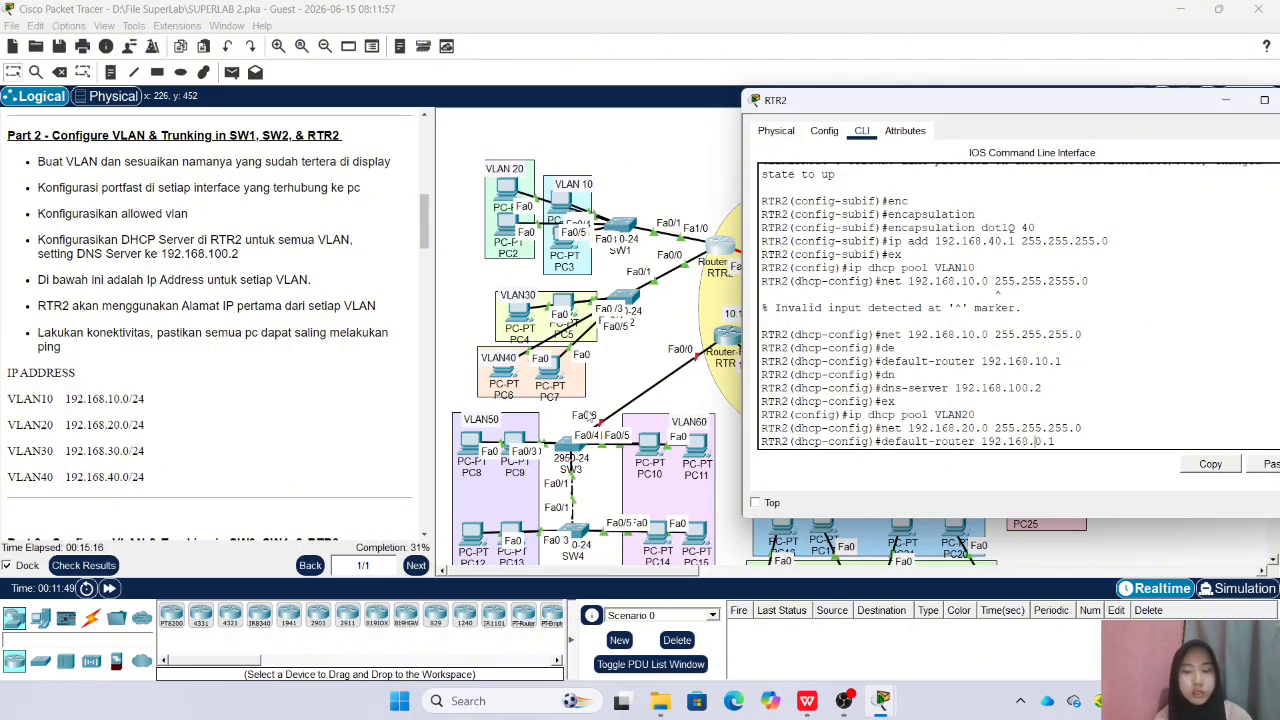
key(Return)
Set the VLAN20 DHCP pool's DNS server to 192.168.100.2 and return to global configuration mode
key(Up)
key(Up)
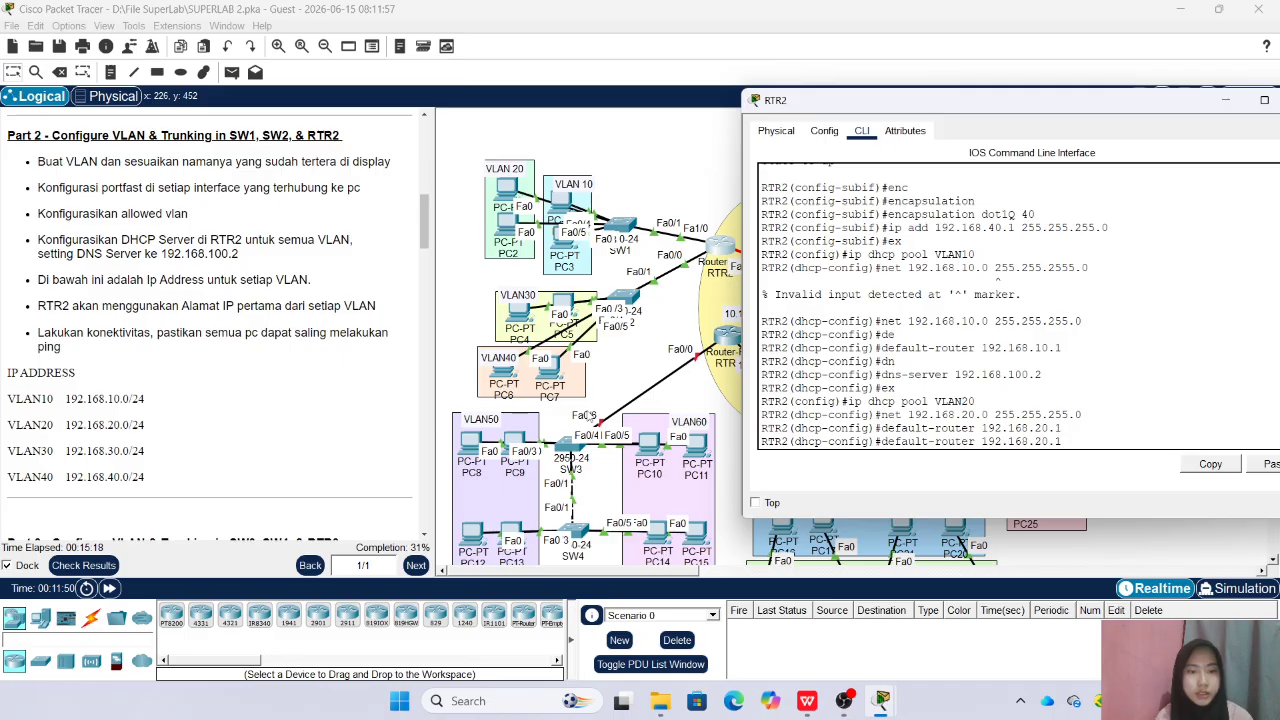
key(Up)
key(Up)
key(Up)
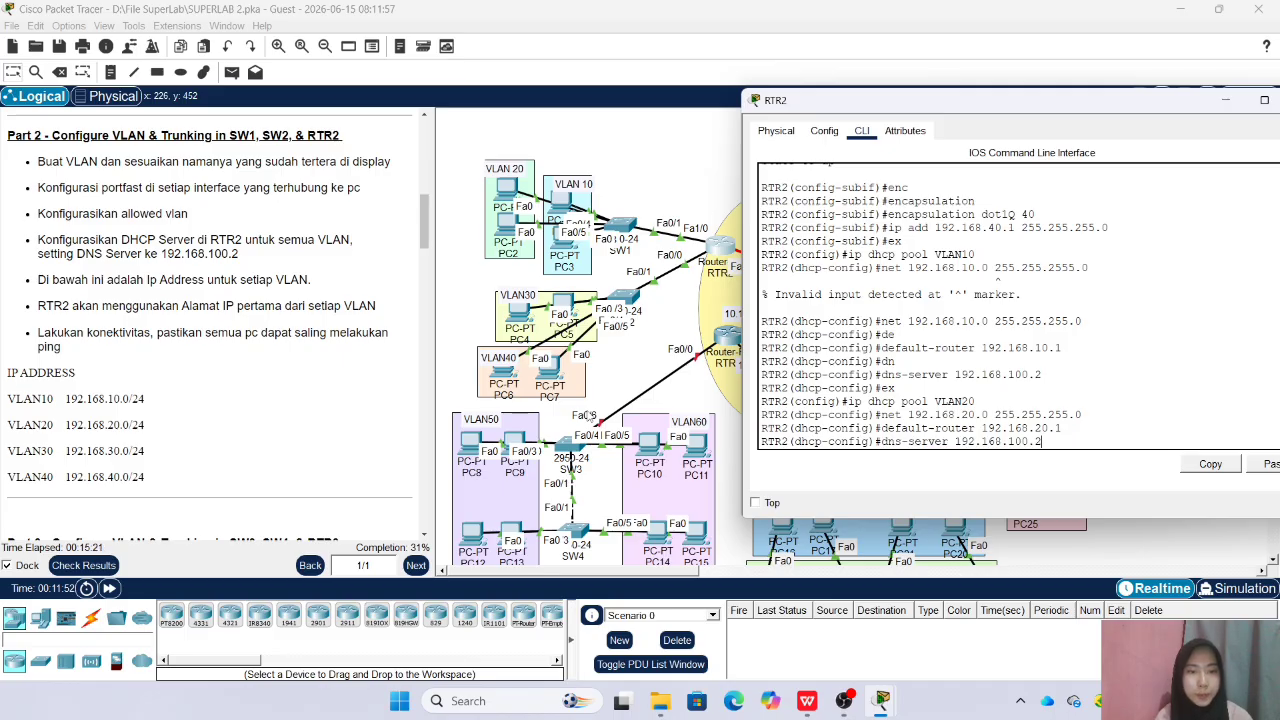
key(Return)
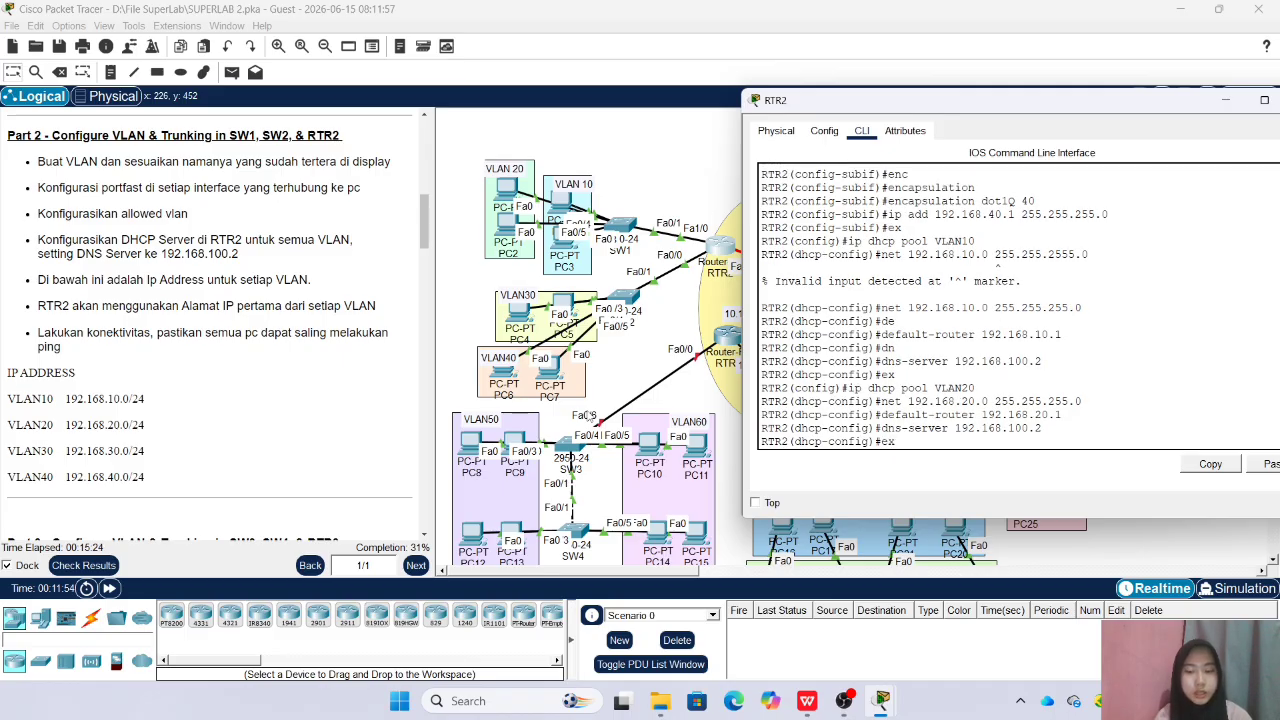
text(ex)
key(Return)
Create a DHCP pool named VLAN30 on RTR2
key(Up)
key(Up)
key(Up)
key(Up)
Set the VLAN30 DHCP pool's network to 192.168.30.0 with mask 255.255.255.0
key(Up)
text(3)
key(Return)
key(Up)
key(Up)
key(Up)
key(Up)
key(Up)
key(Up)
key(Down)
key(Left)
key(Left)
key(Left)
key(Left)
key(Left)
key(Left)
key(Left)
key(Left)
key(Left)
key(Left)
key(Left)
key(Left)
key(Left)
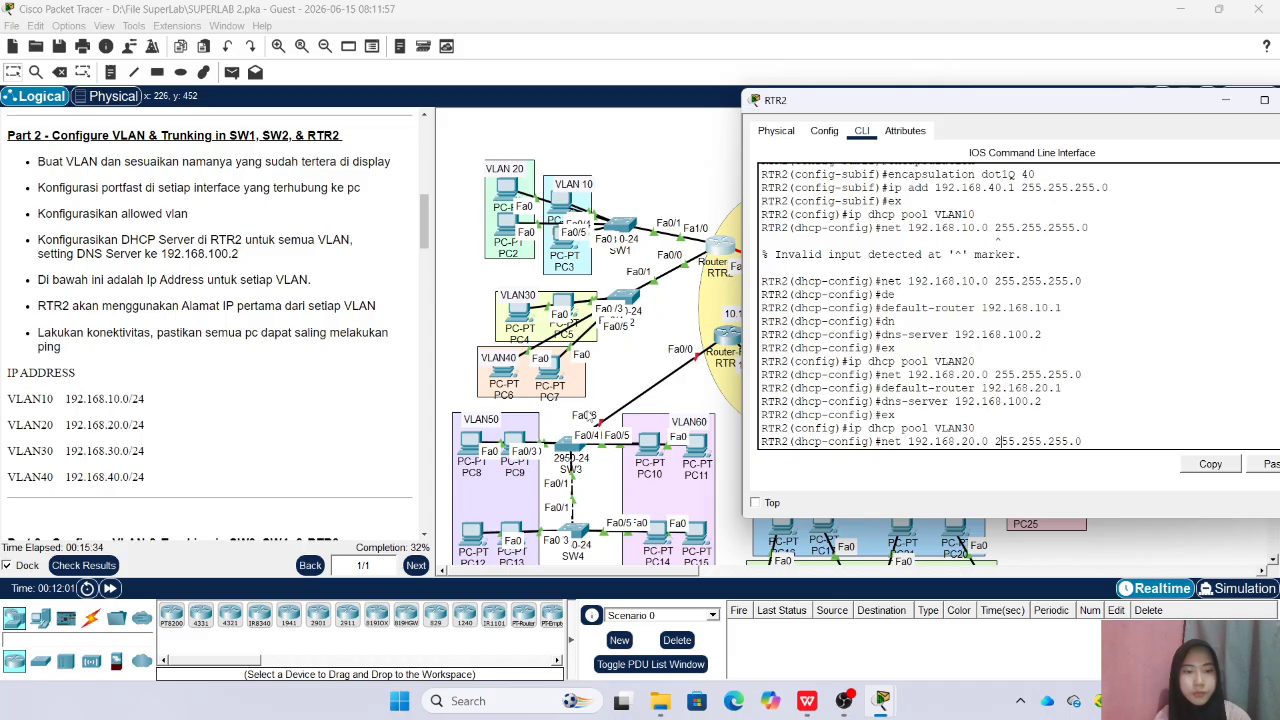
key(BackSpace)
text(3)
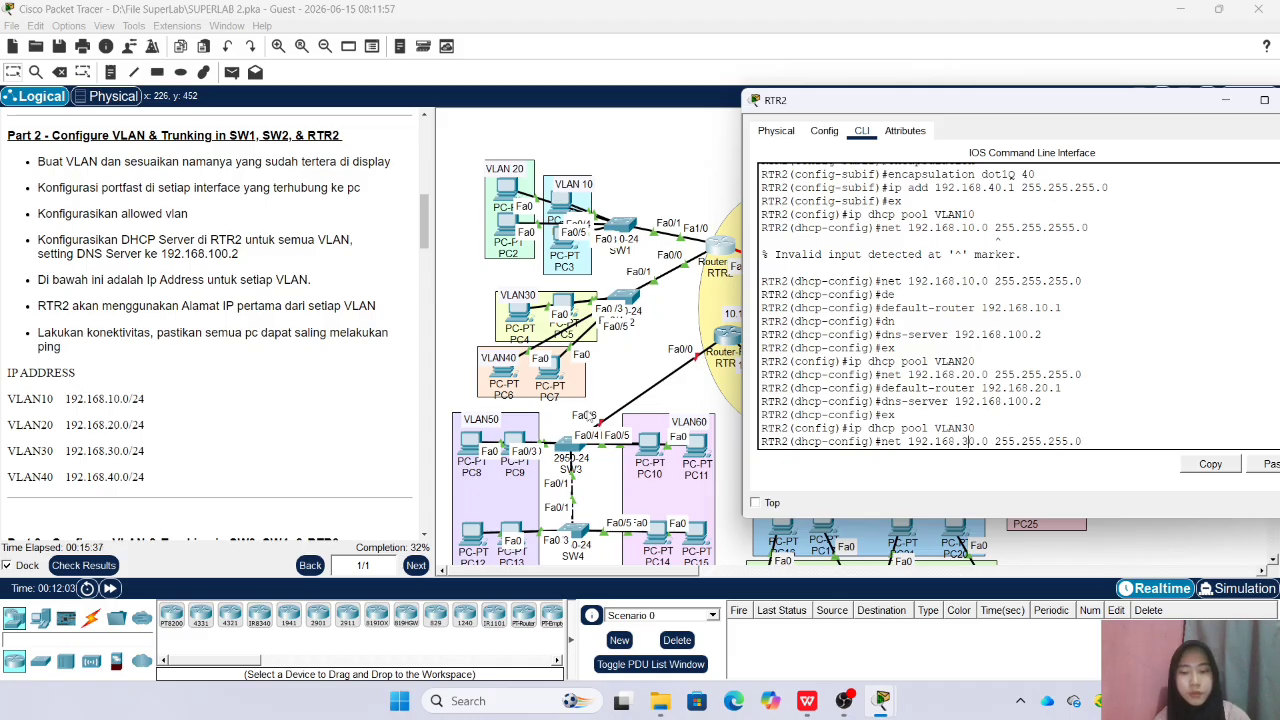
key(Return)
Set the VLAN30 DHCP pool's default router to 192.168.30.1
text(ex)
key(Up)
key(Up)
key(Up)
key(Up)
key(Up)
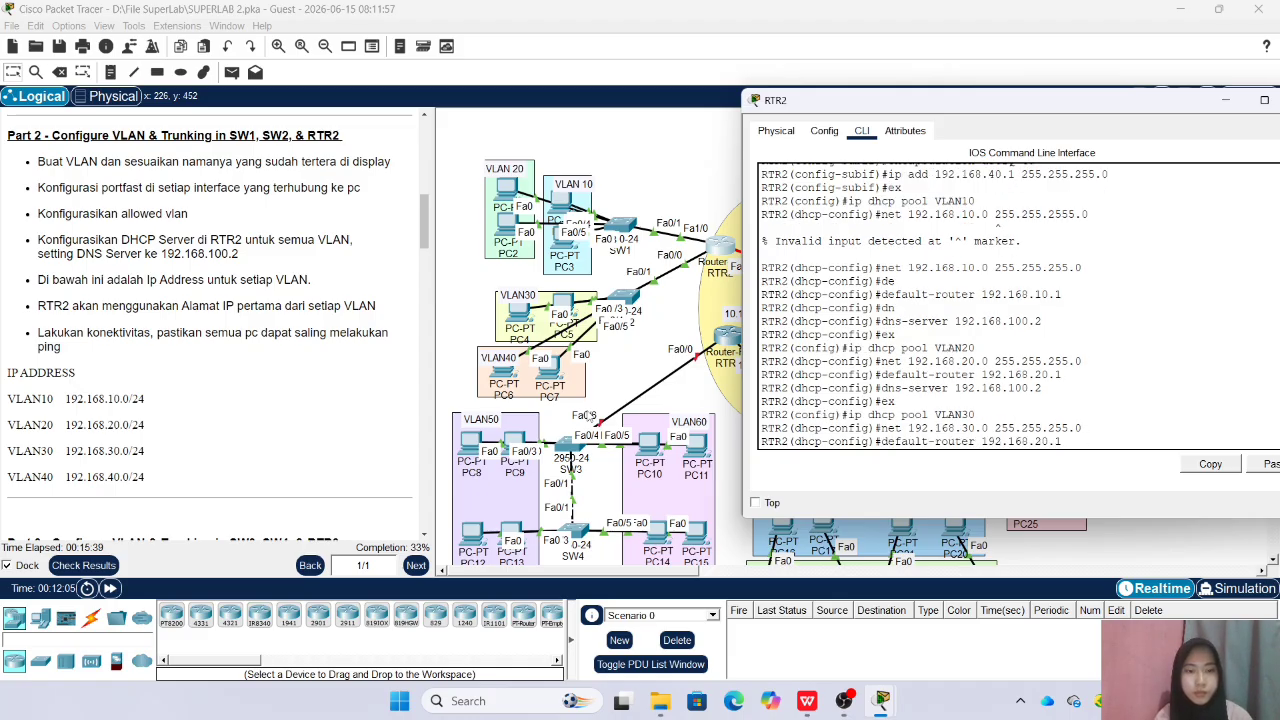
key(Left)
key(Left)
key(Left)
key(BackSpace)
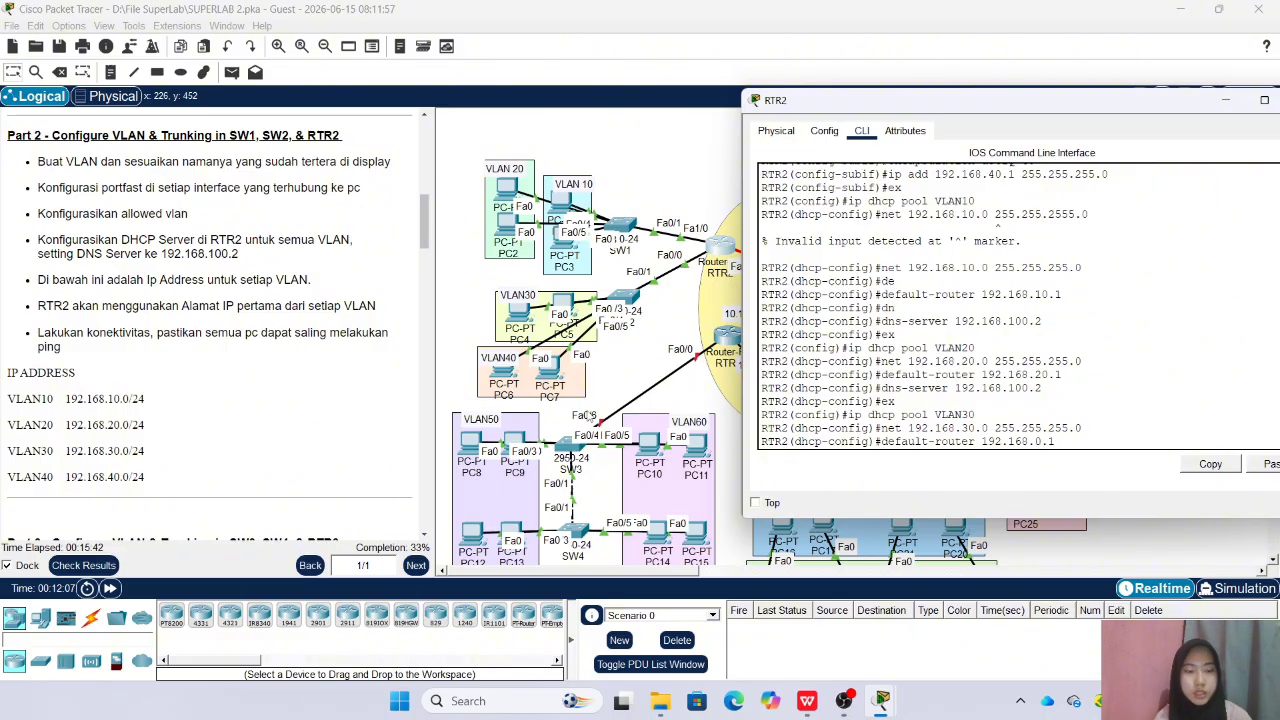
key(Return)
Set the VLAN30 DHCP pool's DNS server to 192.168.100.2 and return to global configuration mode
key(Up)
key(Up)
key(Up)
key(Up)
key(Up)
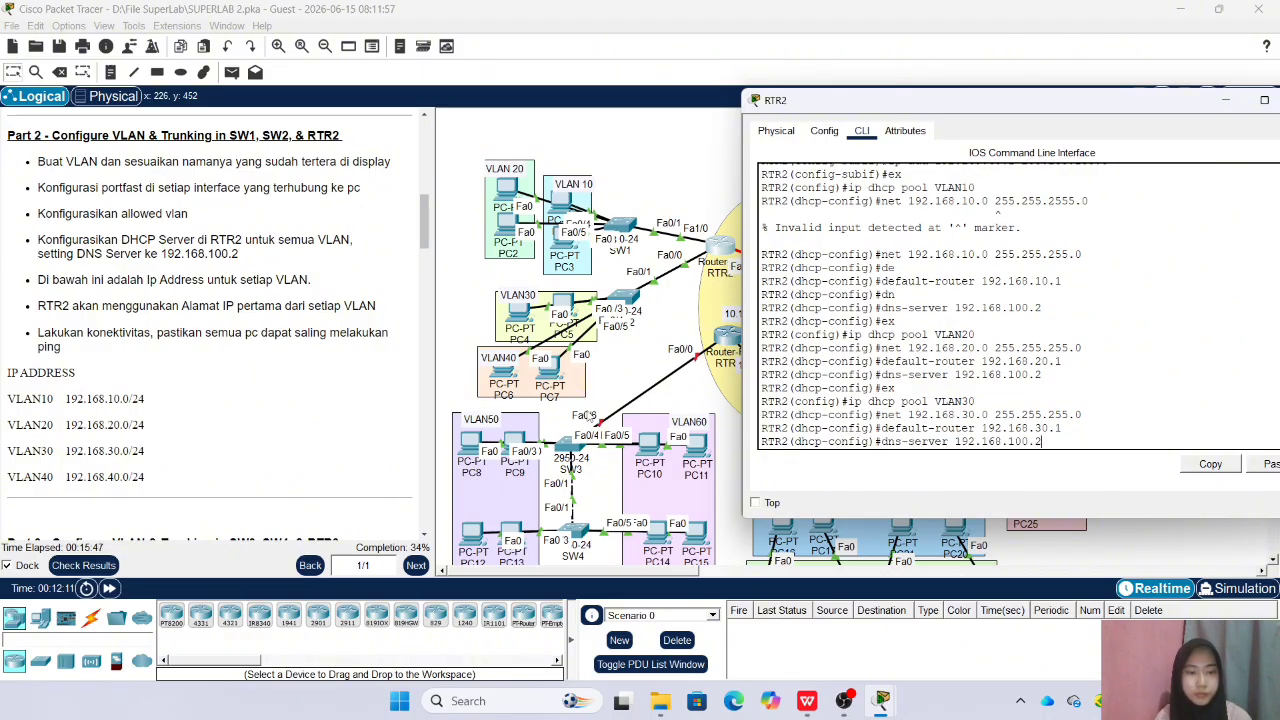
key(Return)
text(ex)
key(Return)
Create a DHCP pool named VLAN40 on RTR2
key(Up)
key(Up)
key(Up)
key(Up)
key(Up)
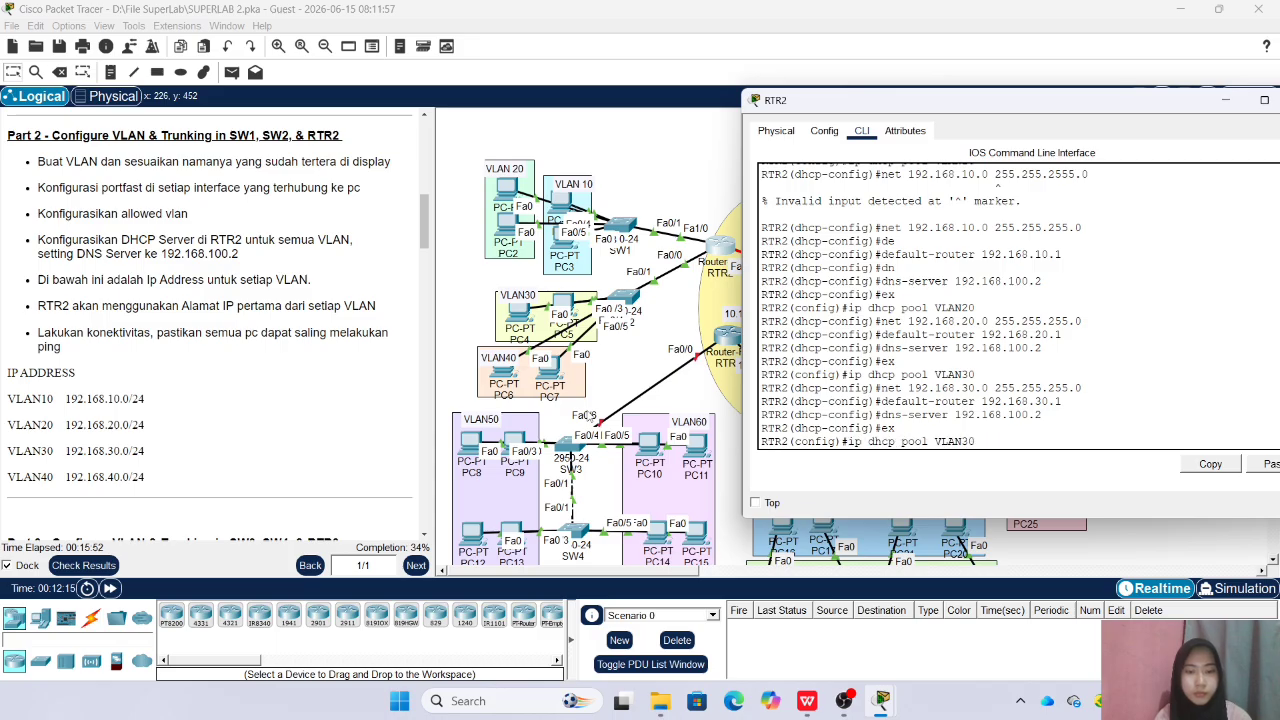
key(BackSpace)
key(BackSpace)
text(40)
key(Return)
Set the VLAN40 DHCP pool's network to 192.168.40.0 with mask 255.255.255.0
key(Up)
key(Up)
key(Up)
key(Up)
key(Up)
key(Left)
key(Left)
key(Left)
key(Left)
key(Left)
key(Left)
key(Left)
key(Left)
key(Left)
key(Left)
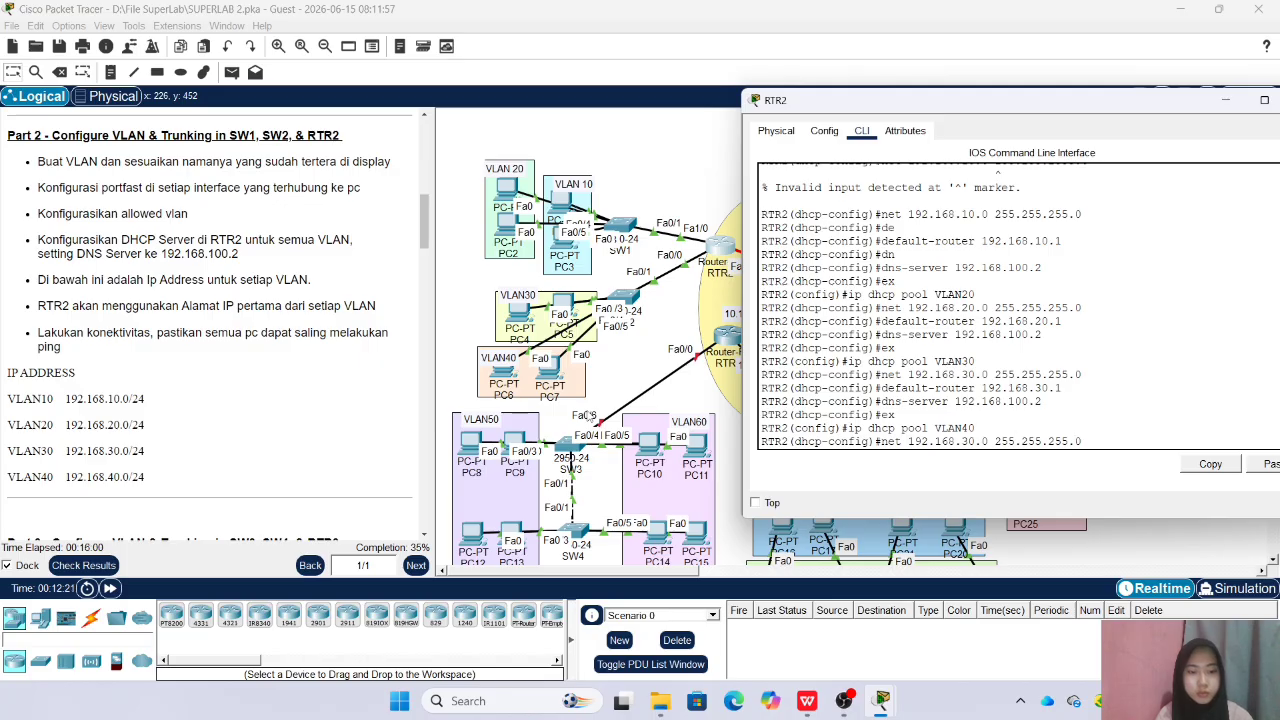
key(BackSpace)
text(4)
key(Return)
Set the VLAN40 DHCP pool's default router to 192.168.40.1
key(Up)
key(Up)
key(Up)
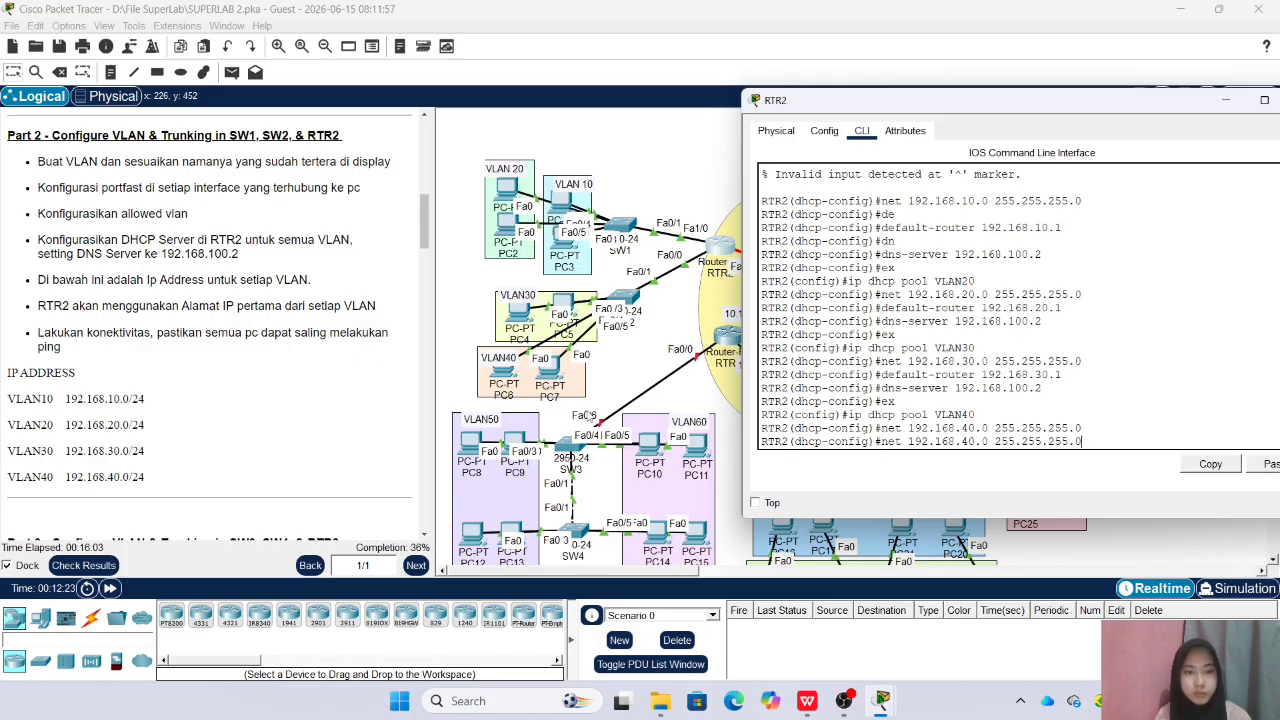
key(Up)
key(Up)
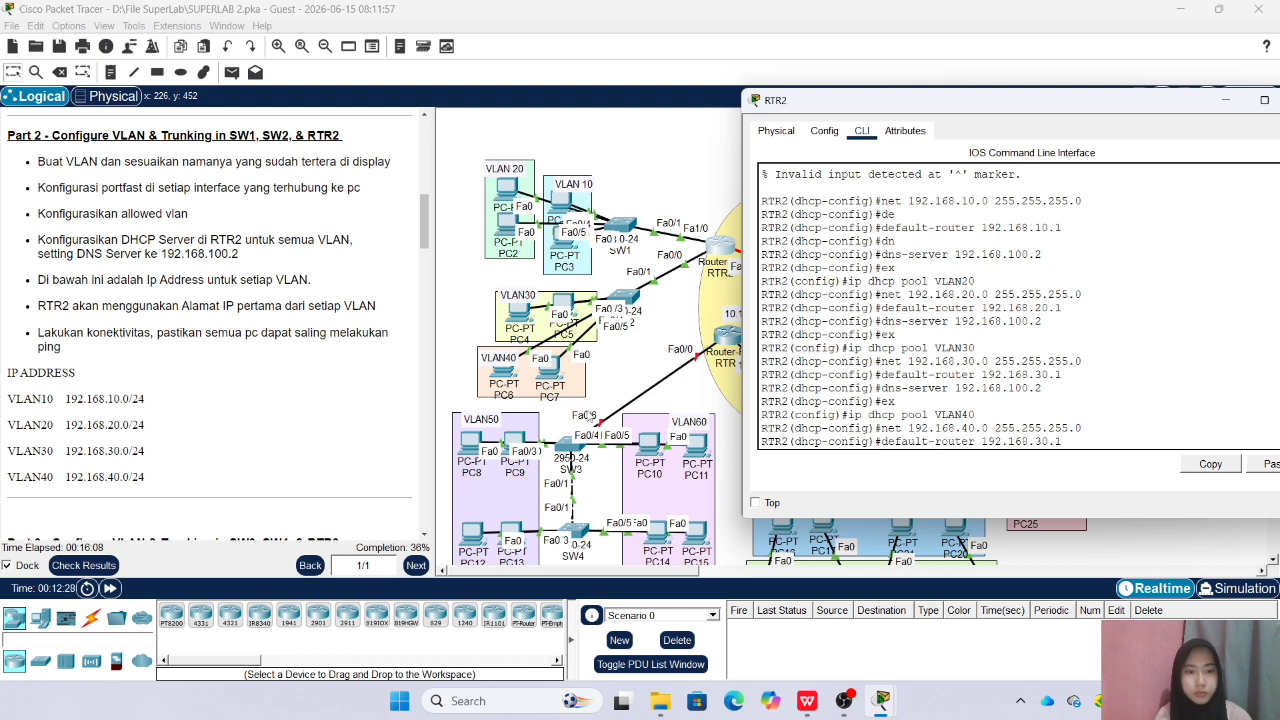
key(BackSpace)
text(4)
key(Return)
Set the VLAN40 DHCP pool's DNS server to 192.168.100.2
key(Up)
key(Up)
key(Up)
key(Up)
key(Up)
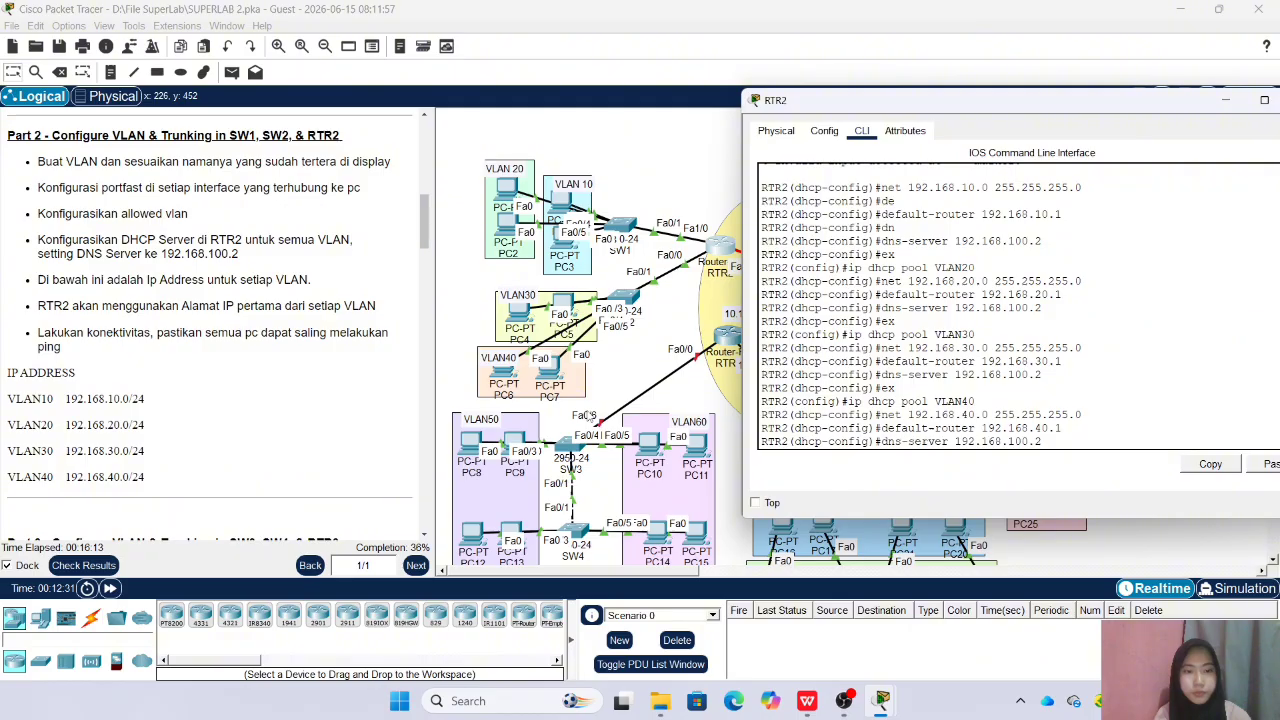
text(\)
key(Return)
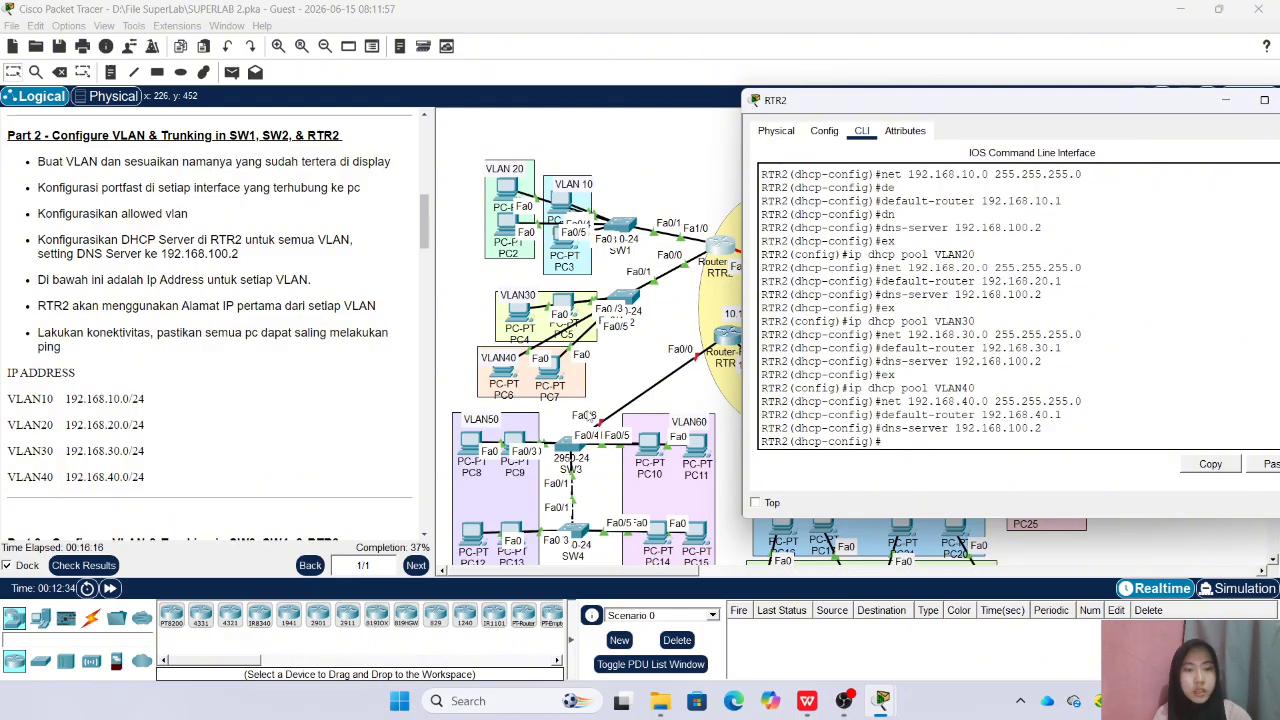
Check the activity's assessment items for RTR2's DHCP pools and excluded addresses, and close the results
click(88, 565)
click(147, 102)
scroll(103, 213, down, 20)
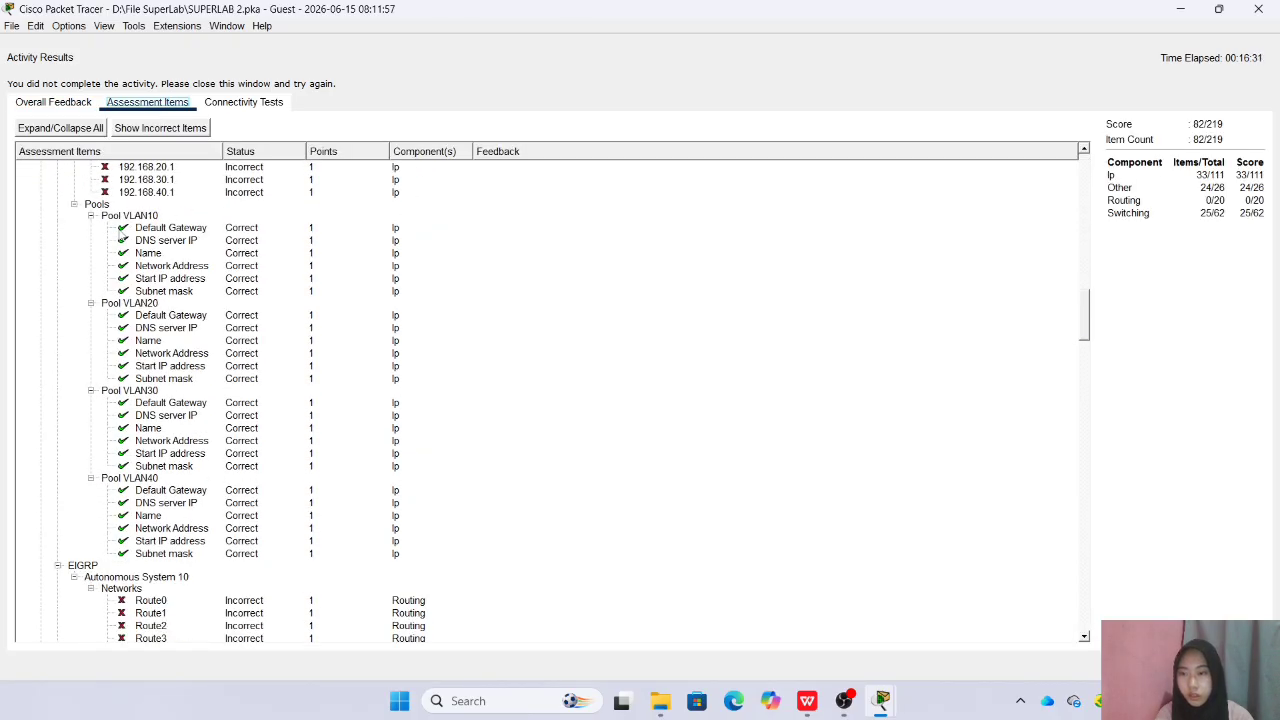
scroll(125, 232, up, 3)
scroll(86, 250, down, 3)
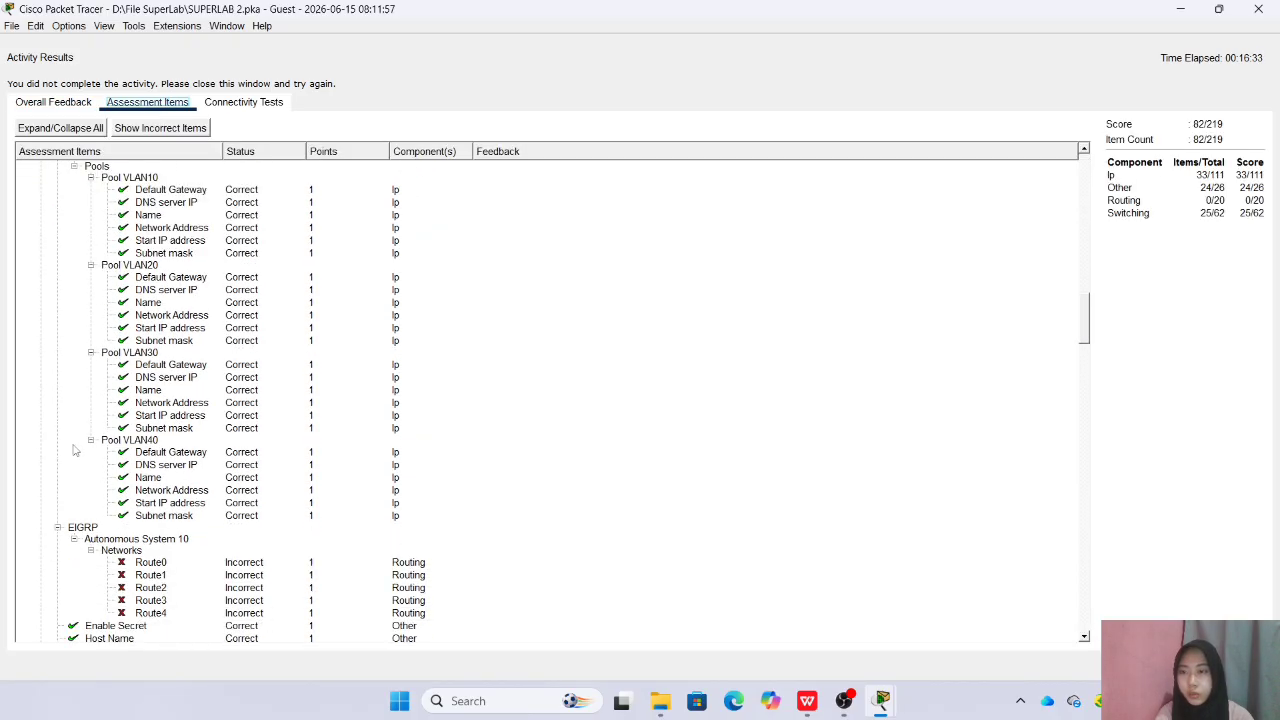
scroll(126, 322, up, 2)
scroll(116, 355, down, 2)
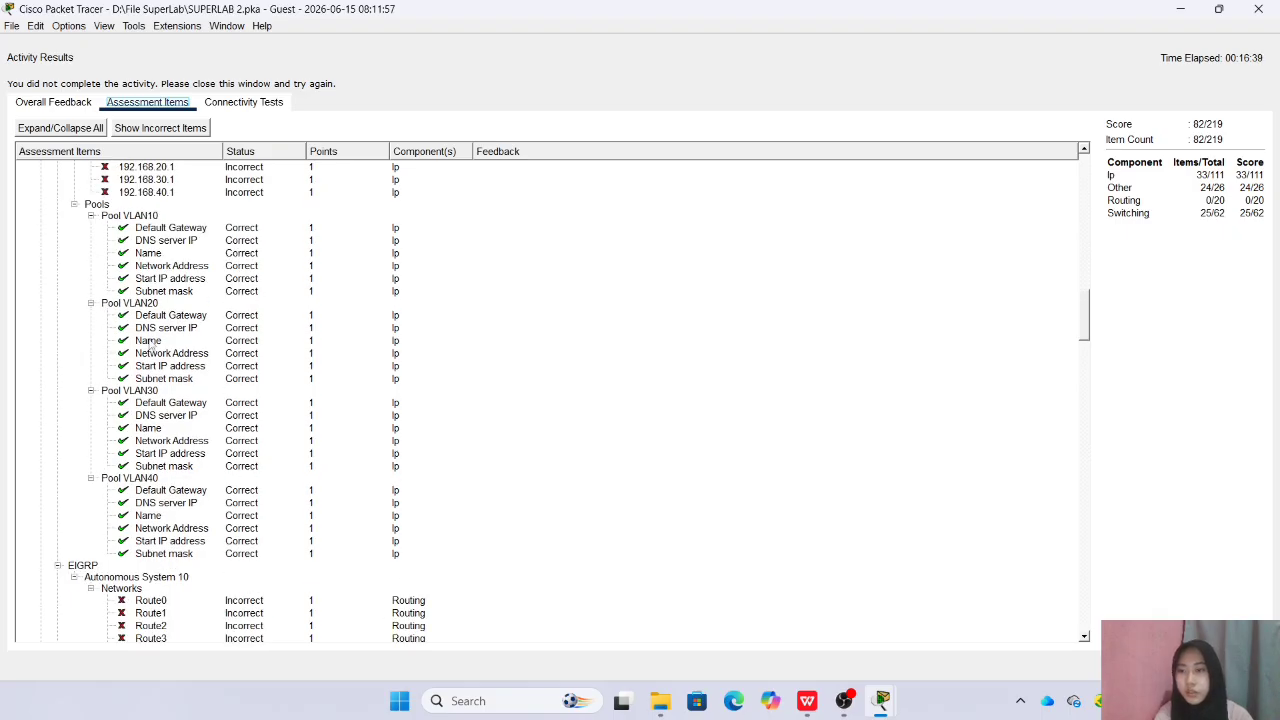
scroll(155, 380, up, 4)
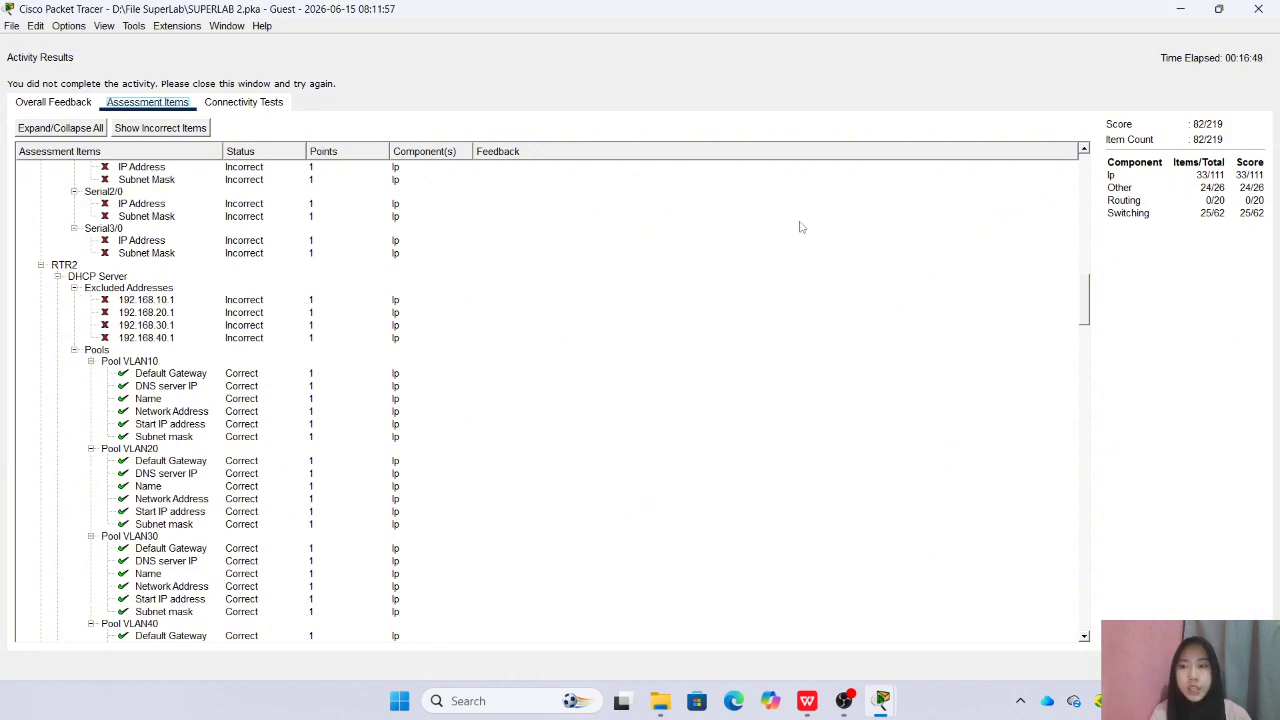
click(1258, 8)
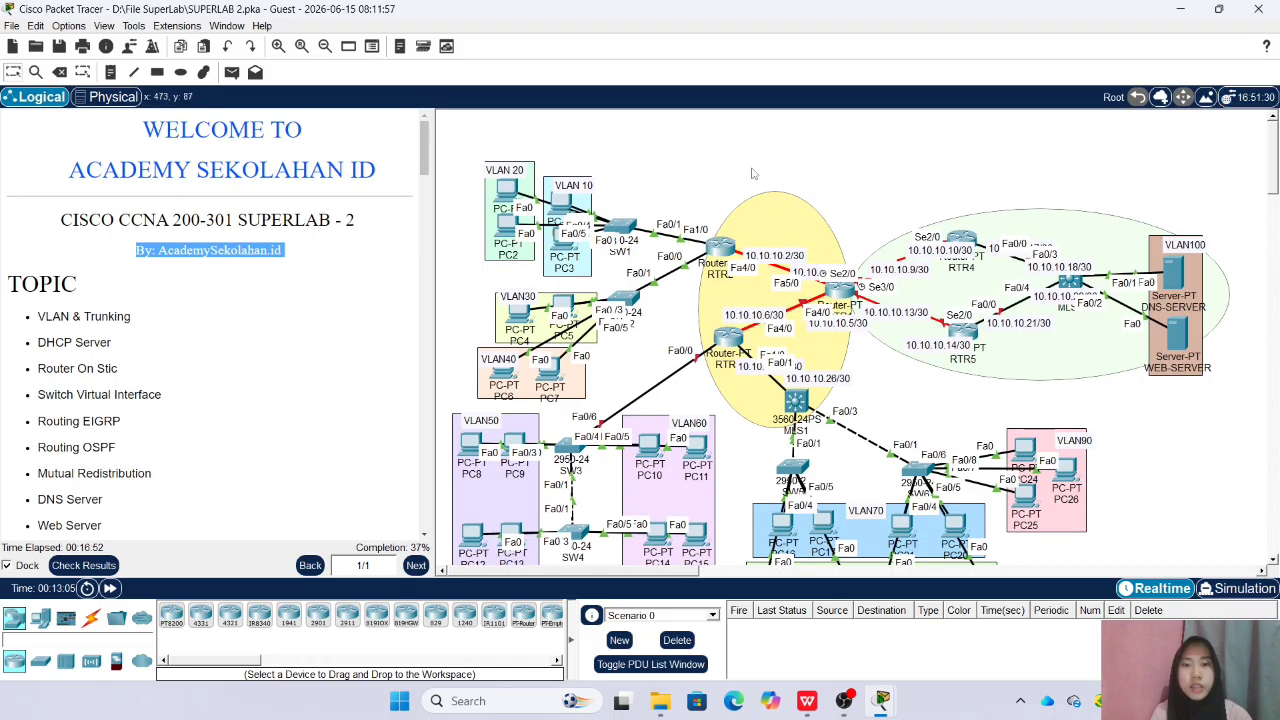
Return RTR2 to global configuration mode and exclude 192.168.10.1 from DHCP assignment
click(717, 243)
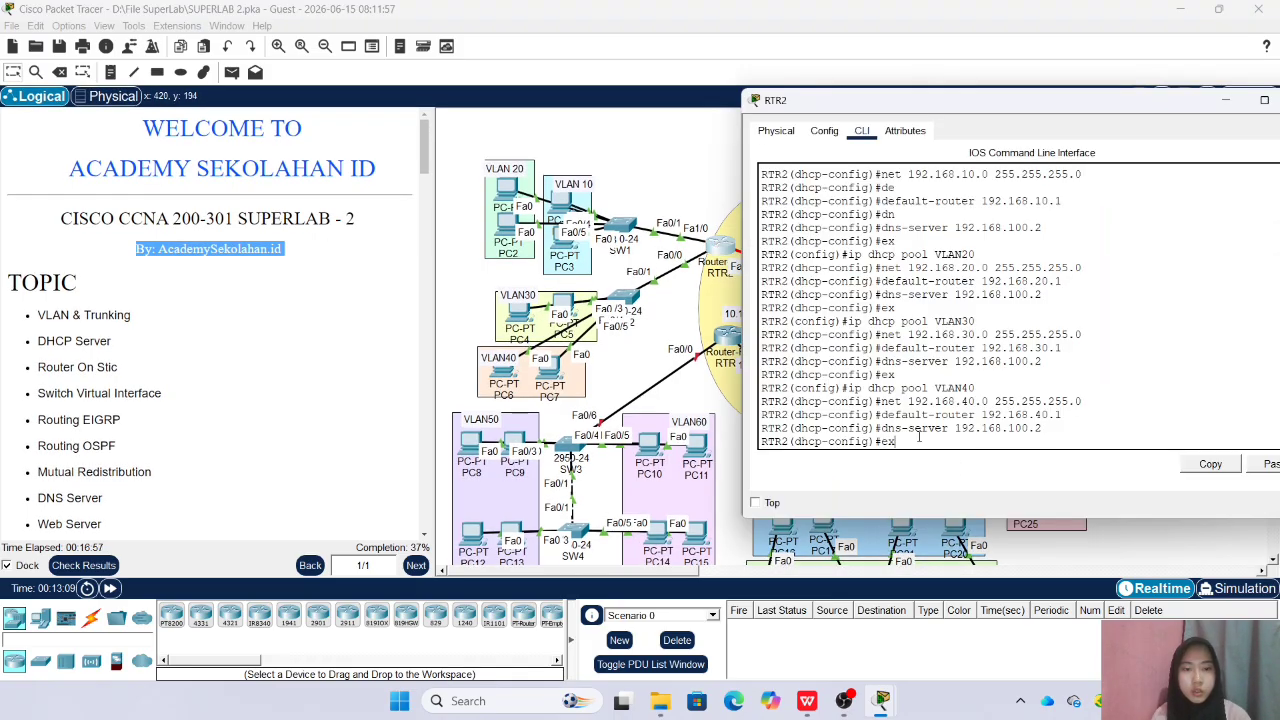
key(Return)
text(ip d)
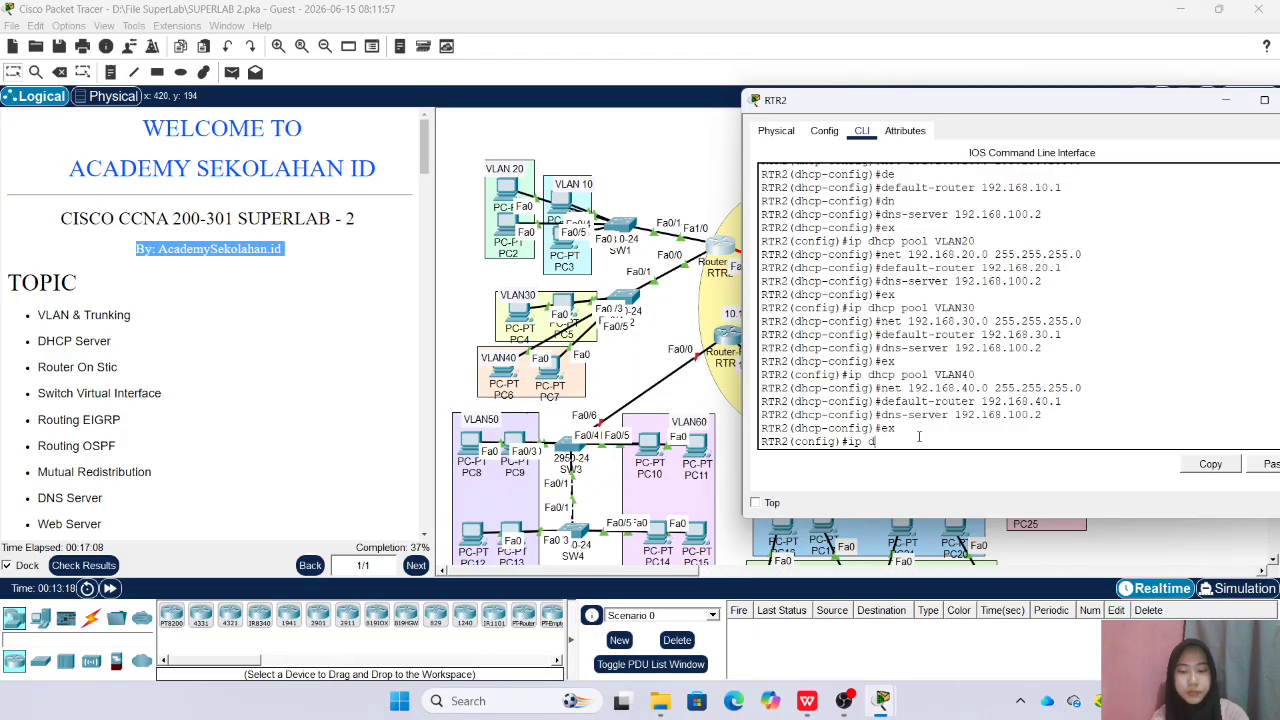
text(hcp excluded-address 192.168.10.1)
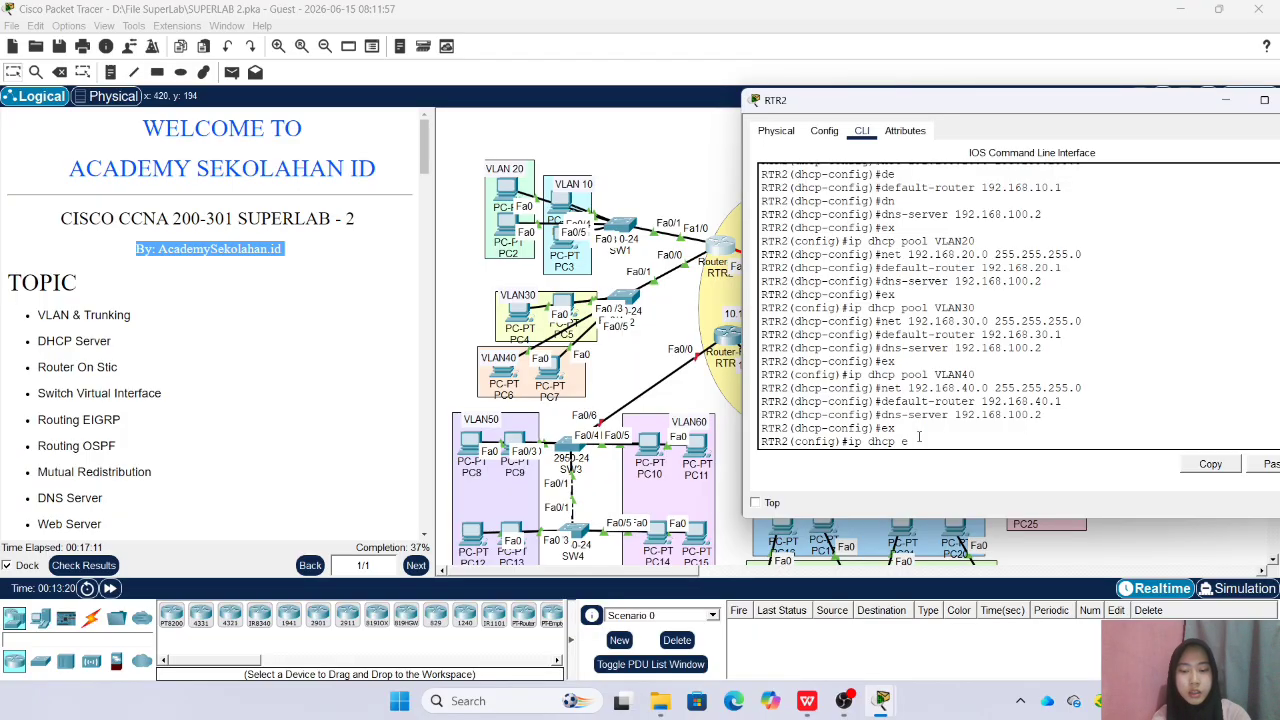
key(Tab)
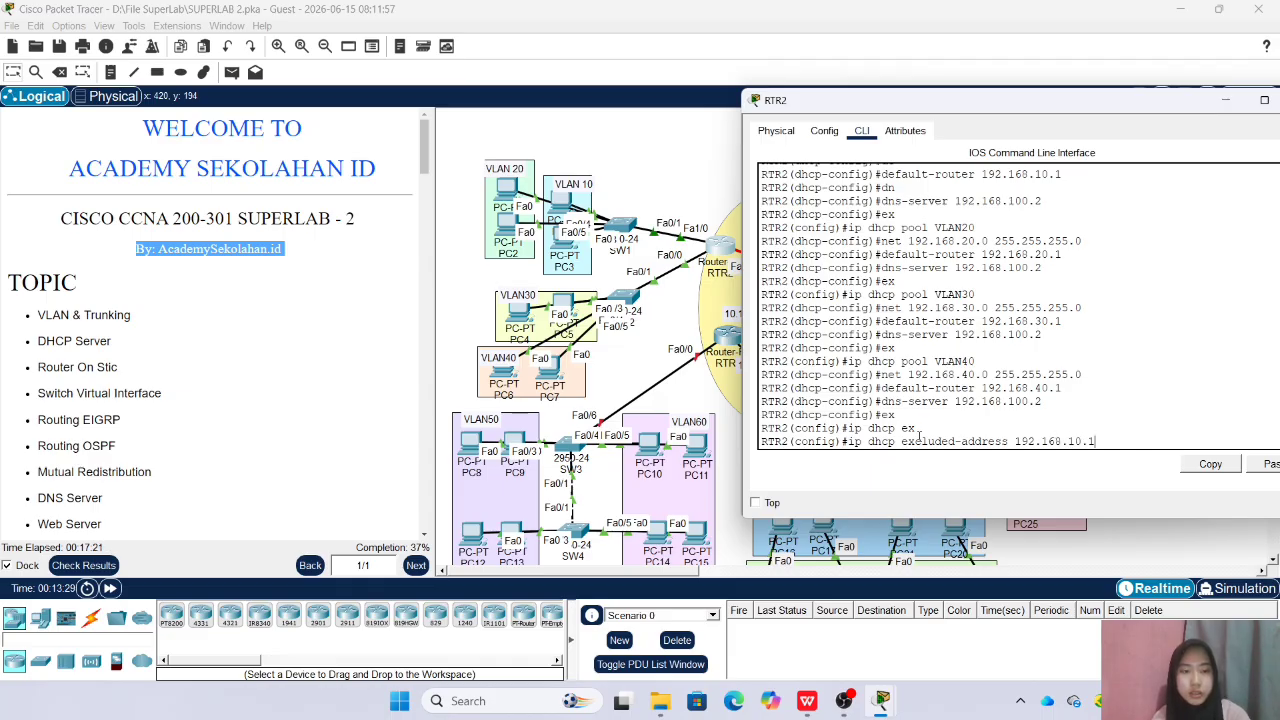
key(Return)
Exclude the VLAN20 and VLAN30 gateway addresses 192.168.20.1 and 192.168.30.1 from DHCP assignment
key(Up)
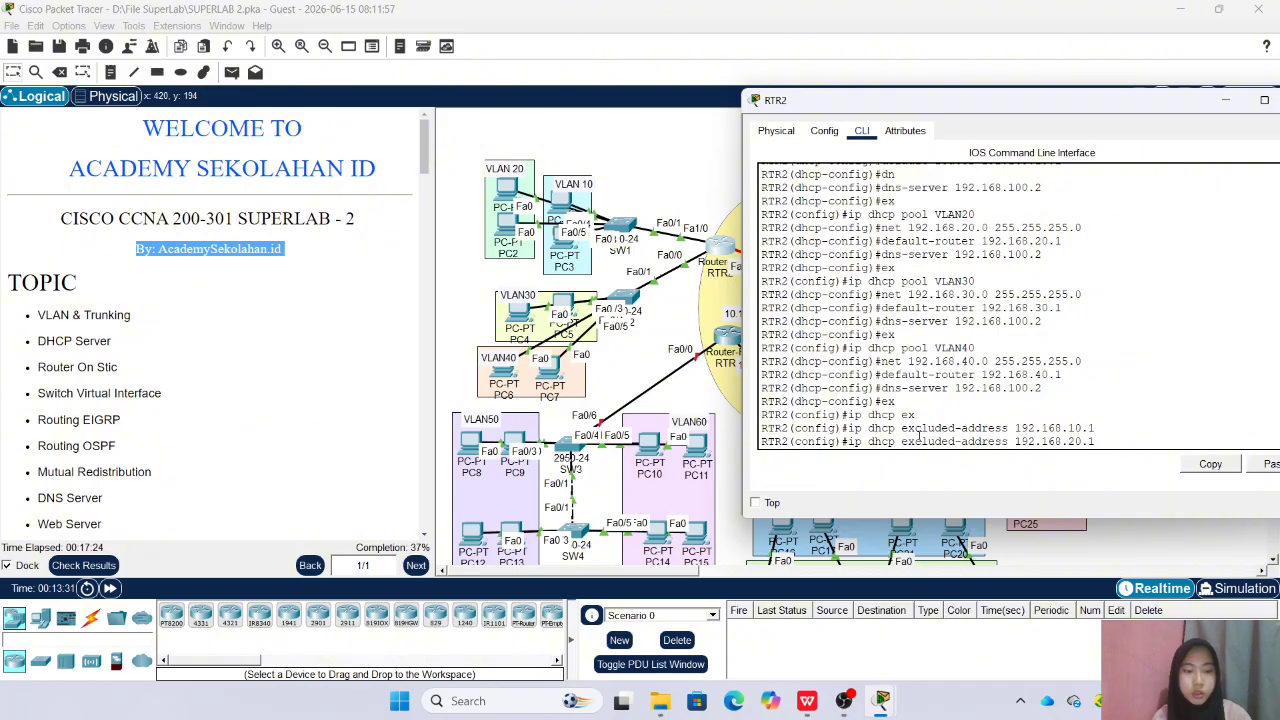
key(Return)
key(Up)
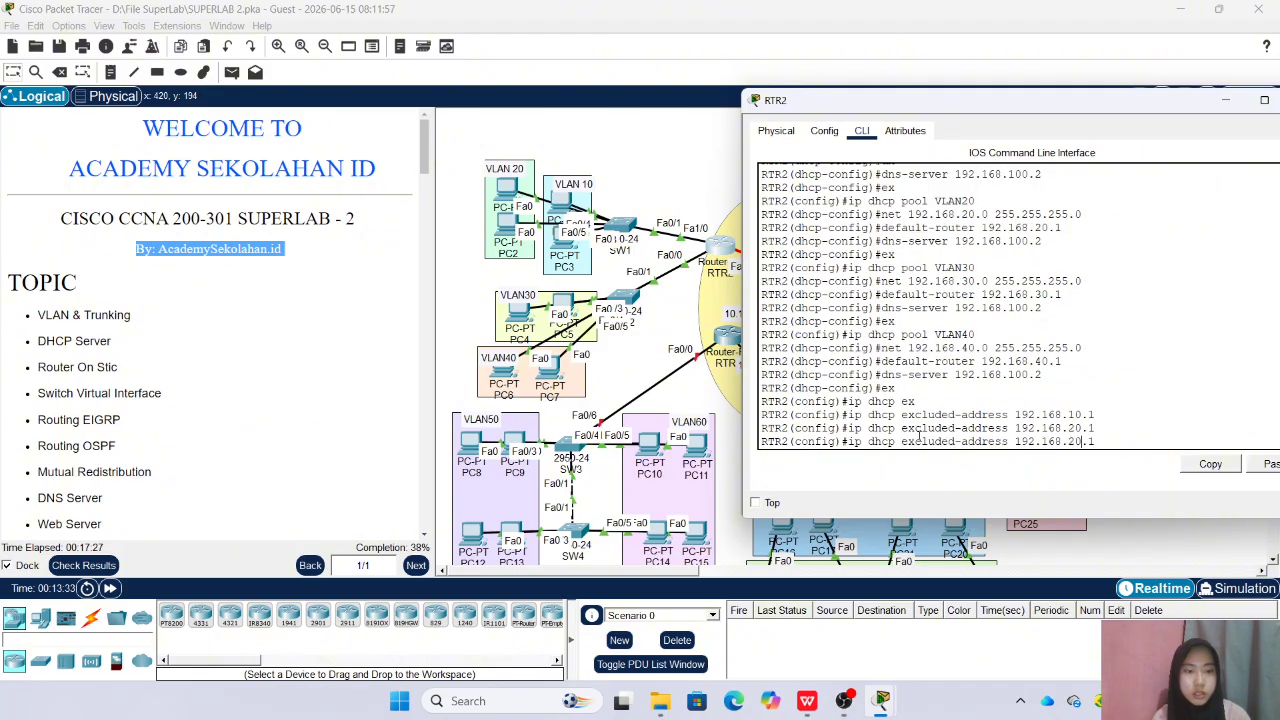
text(3)
key(Return)
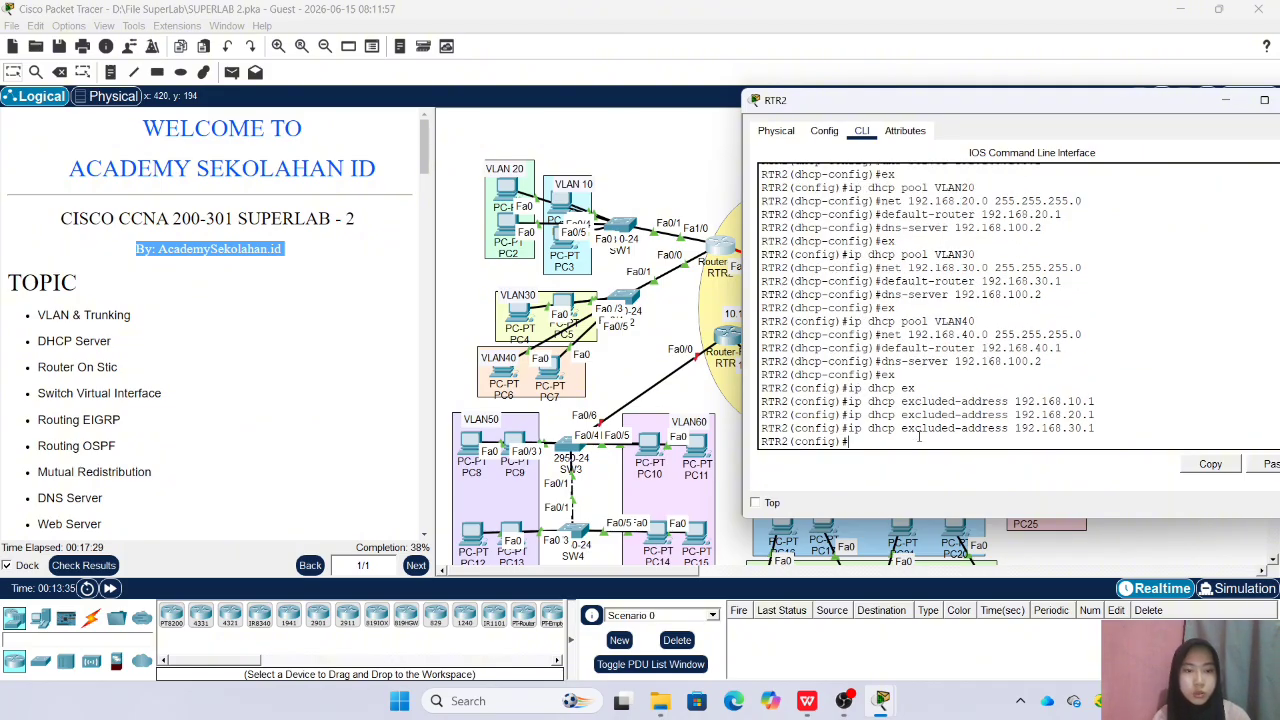
Exclude the VLAN40 gateway address 192.168.40.1 from DHCP assignment on RTR2 and close the router's window
key(Up)
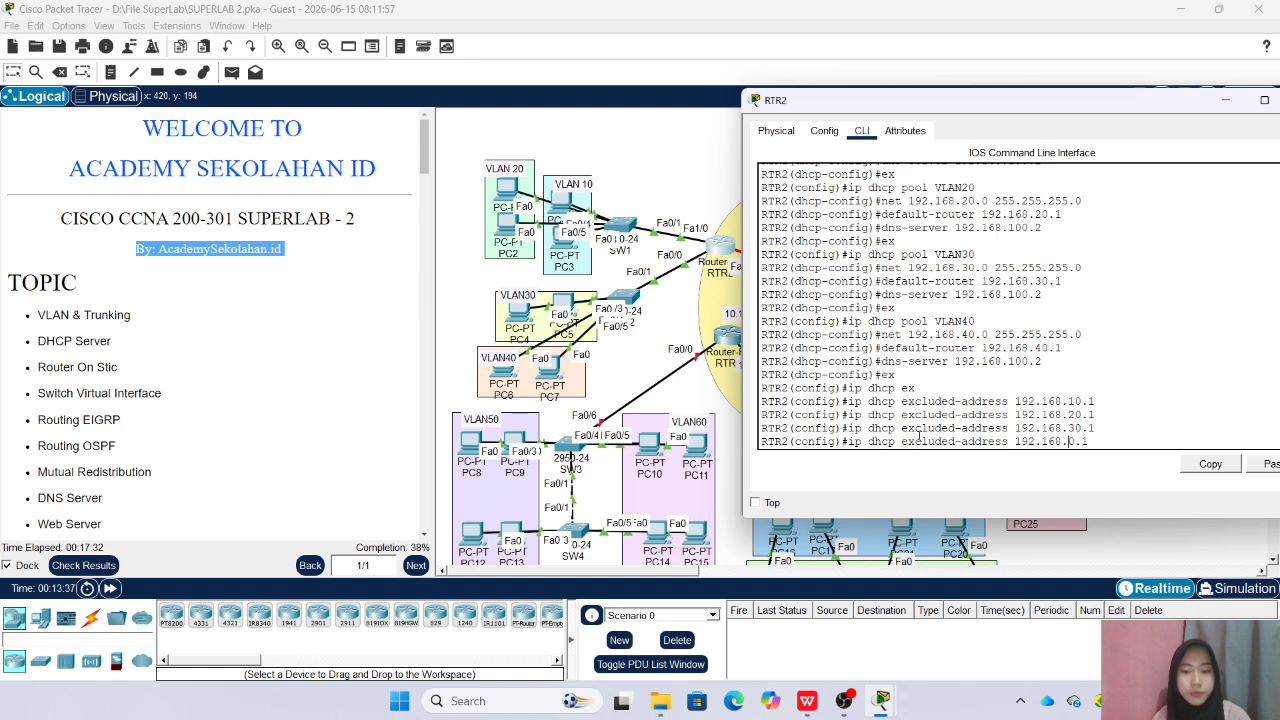
text(4)
key(Return)
drag(1054, 107, 866, 112)
click(1118, 106)
Check the activity's assessment items for RTR2's excluded addresses and VLAN10–VLAN40 pools, and close the results
click(84, 565)
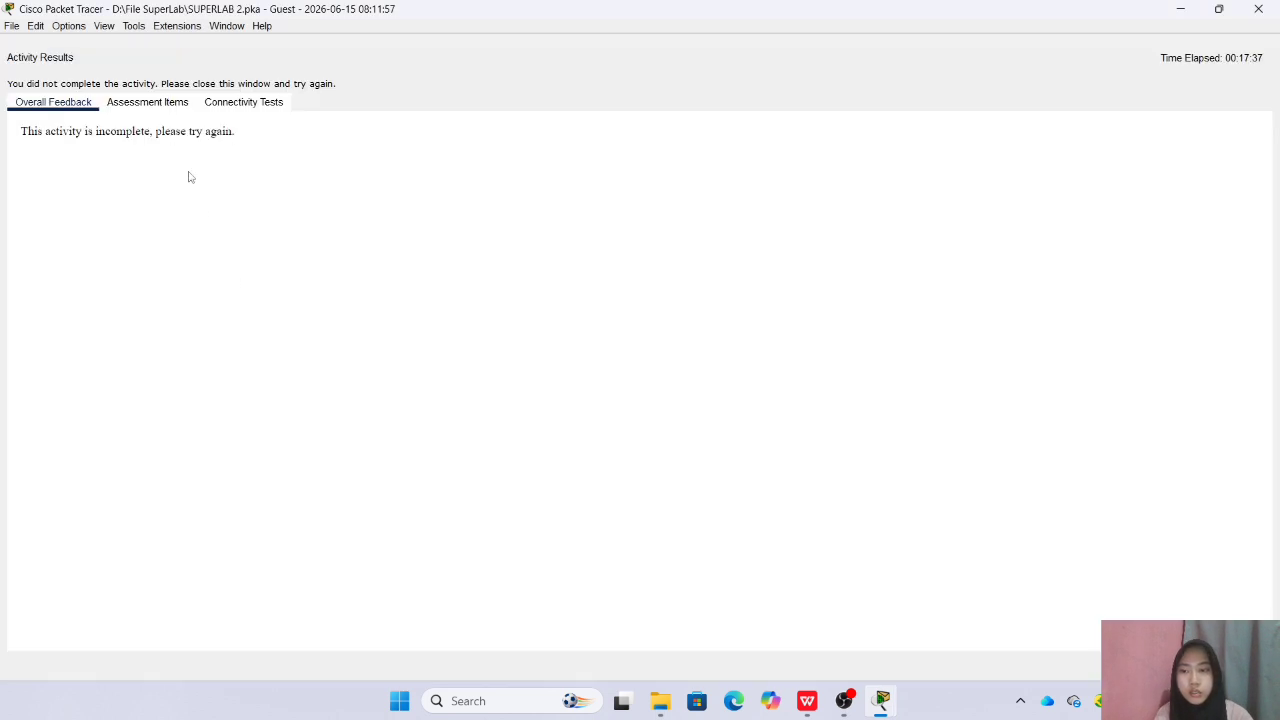
click(147, 102)
scroll(180, 260, down, 5)
scroll(180, 258, down, 20)
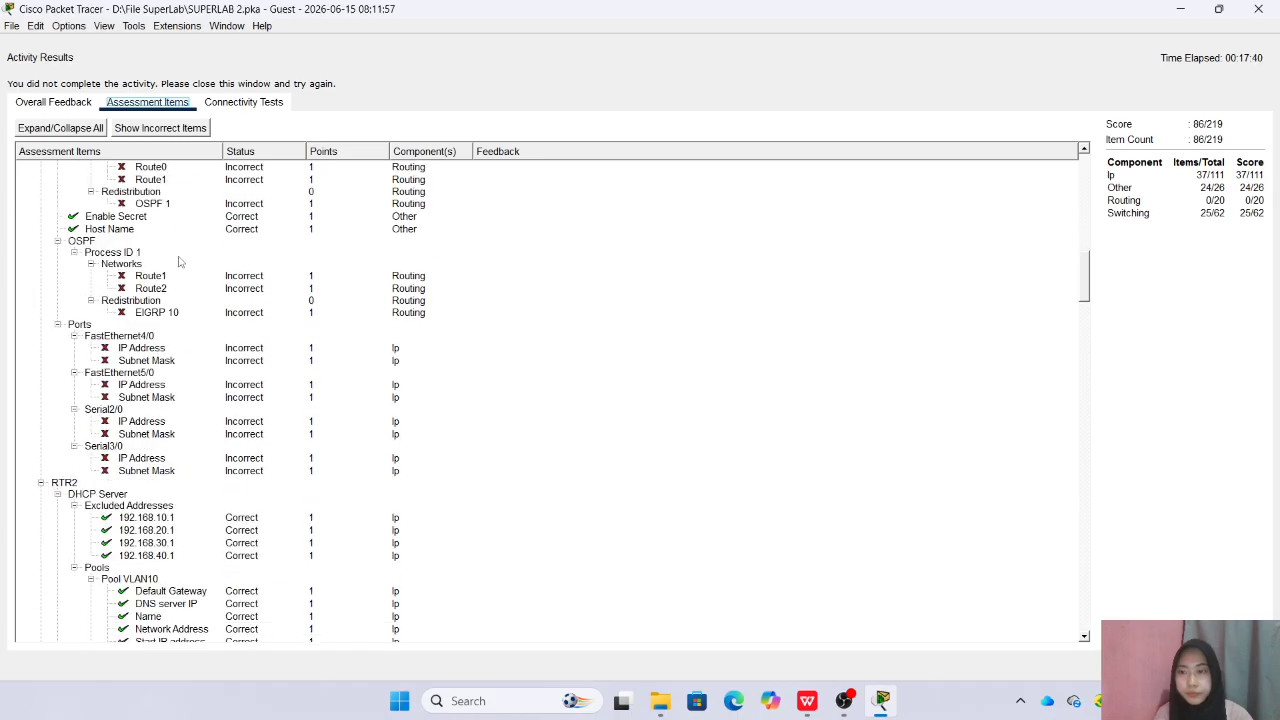
scroll(127, 350, down, 7)
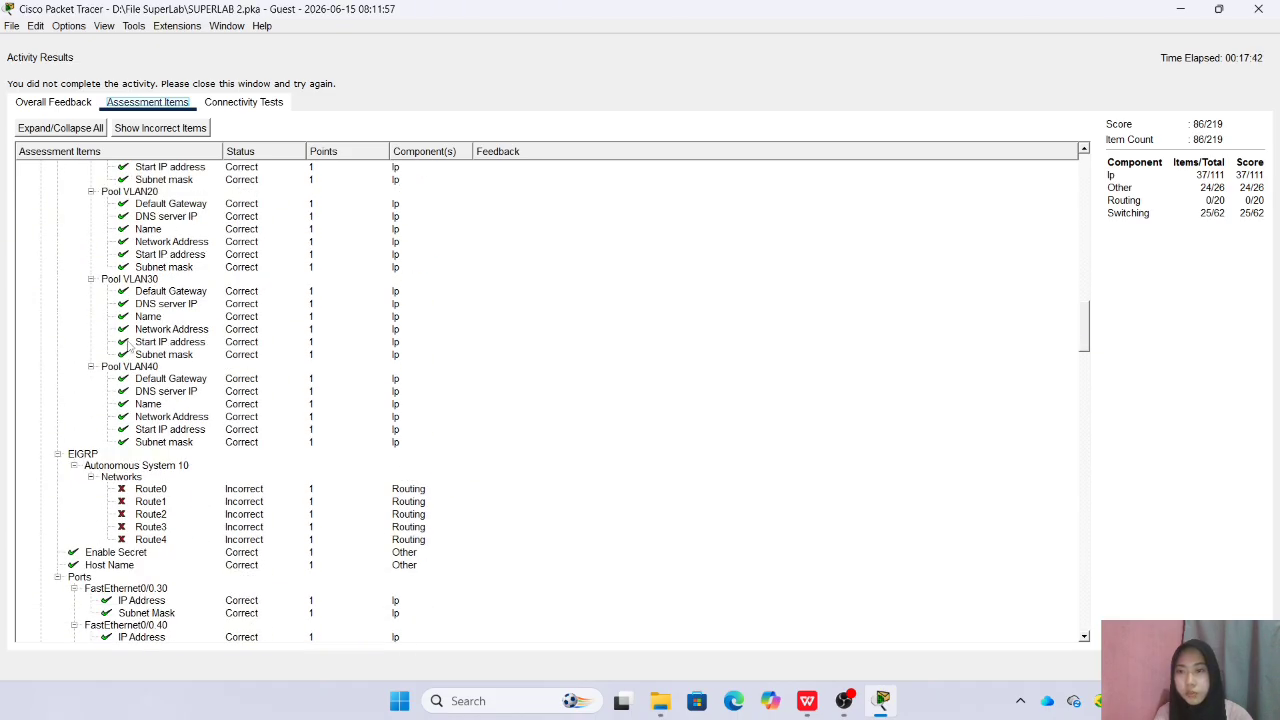
scroll(130, 343, up, 5)
click(1258, 9)
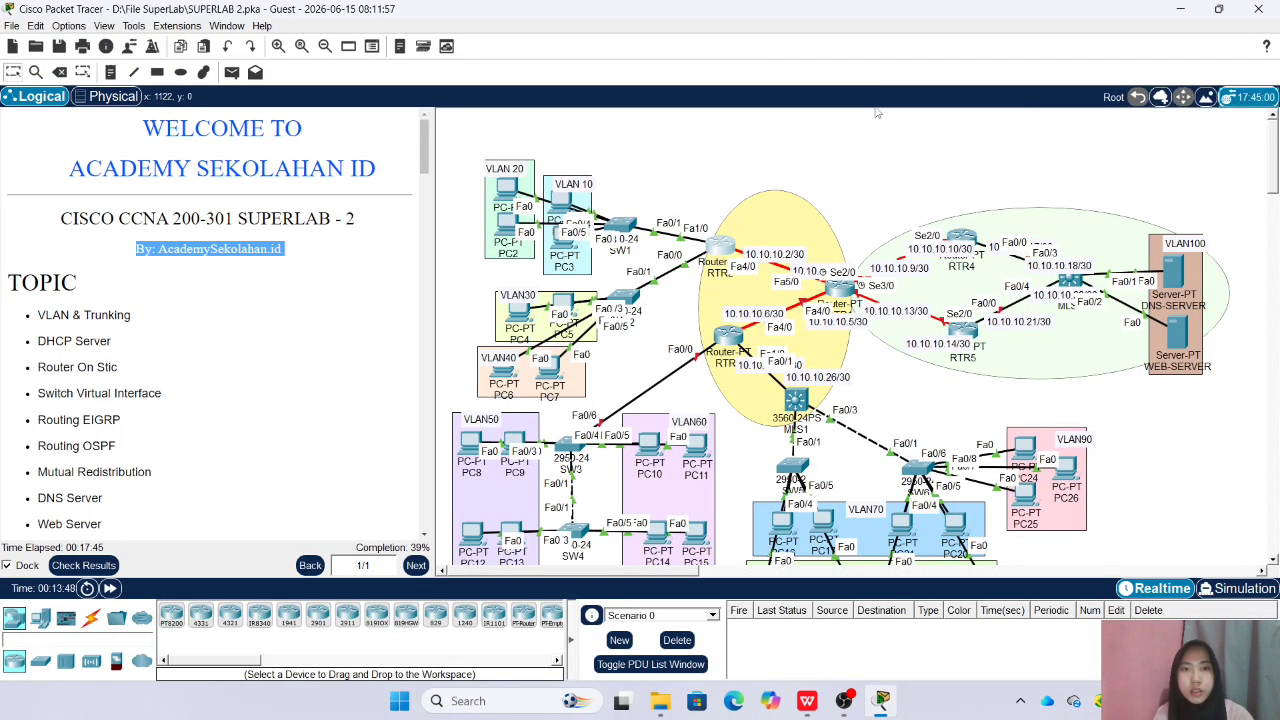
Set PC1 in VLAN 10 to obtain its IPv4 configuration by DHCP and close its window
scroll(253, 305, down, 10)
scroll(253, 302, up, 3)
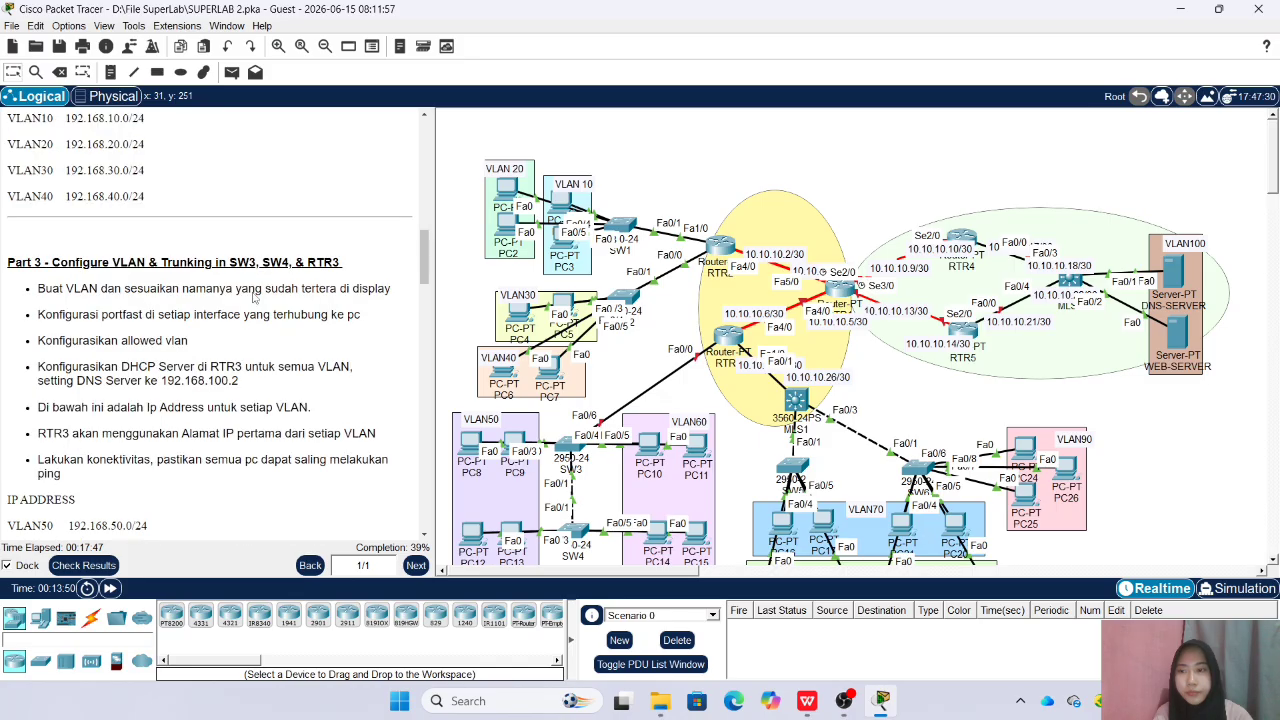
scroll(253, 299, down, 2)
scroll(253, 297, down, 2)
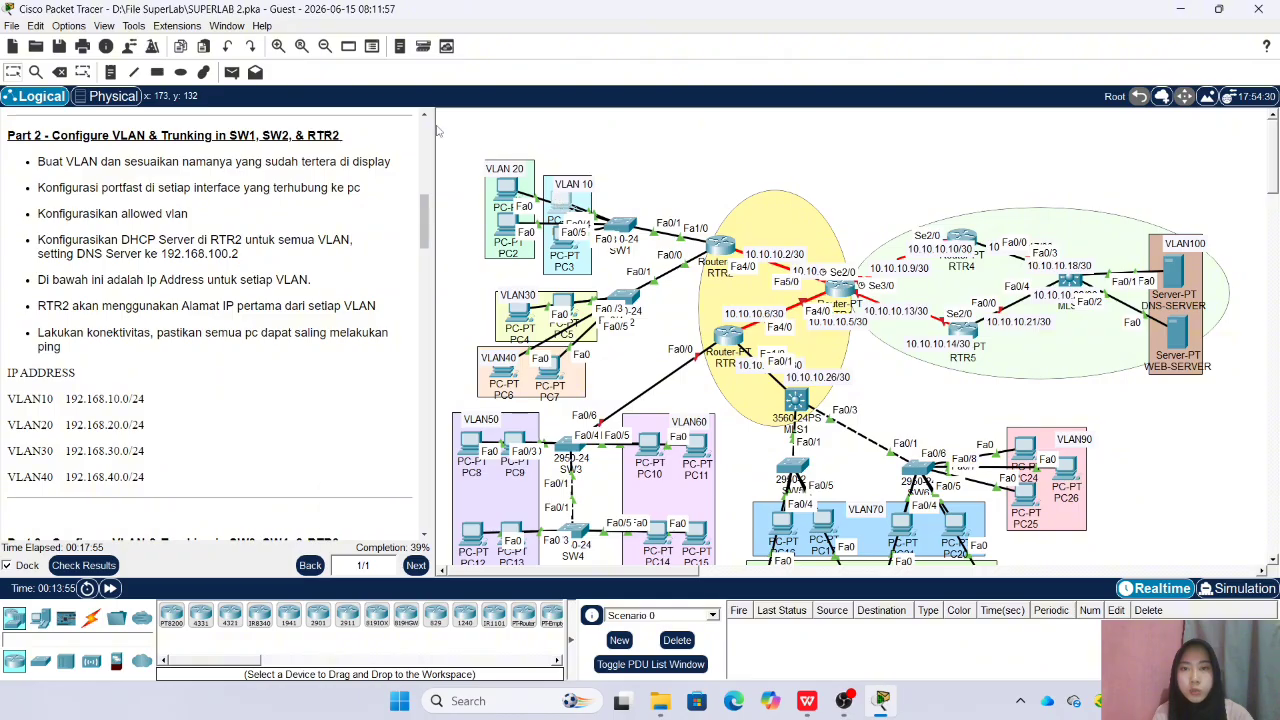
click(479, 154)
click(422, 227)
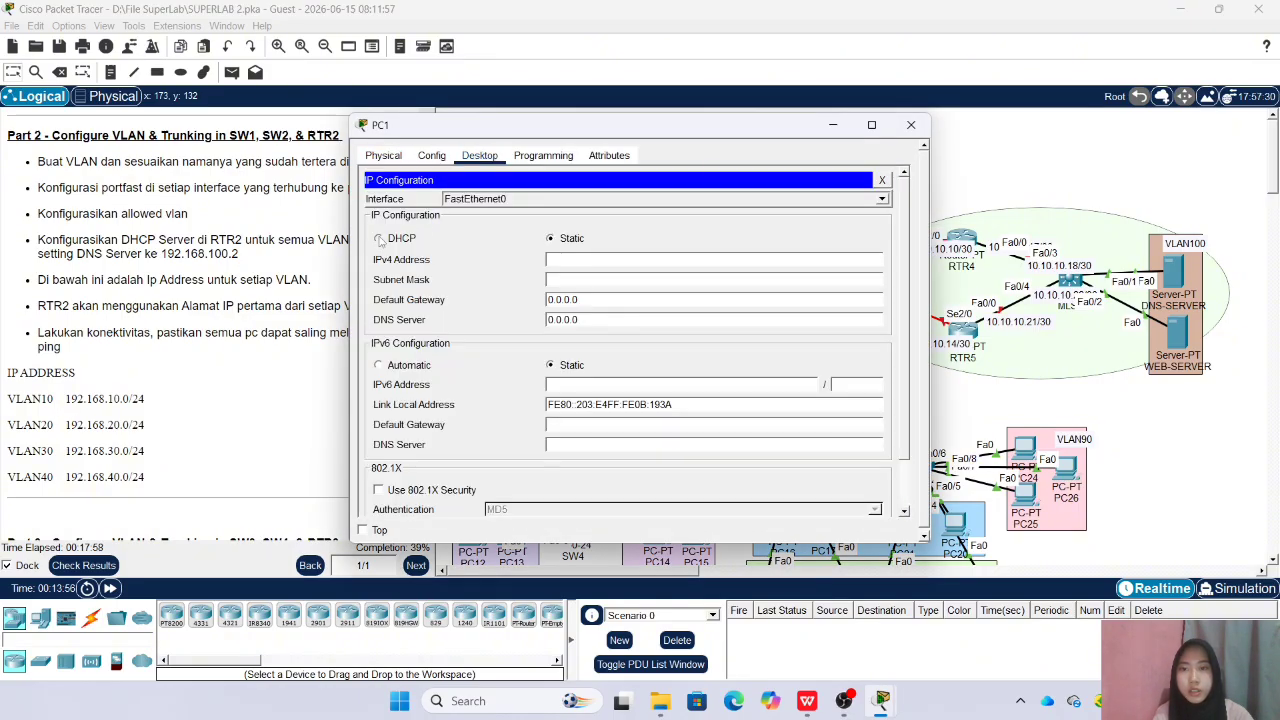
click(379, 238)
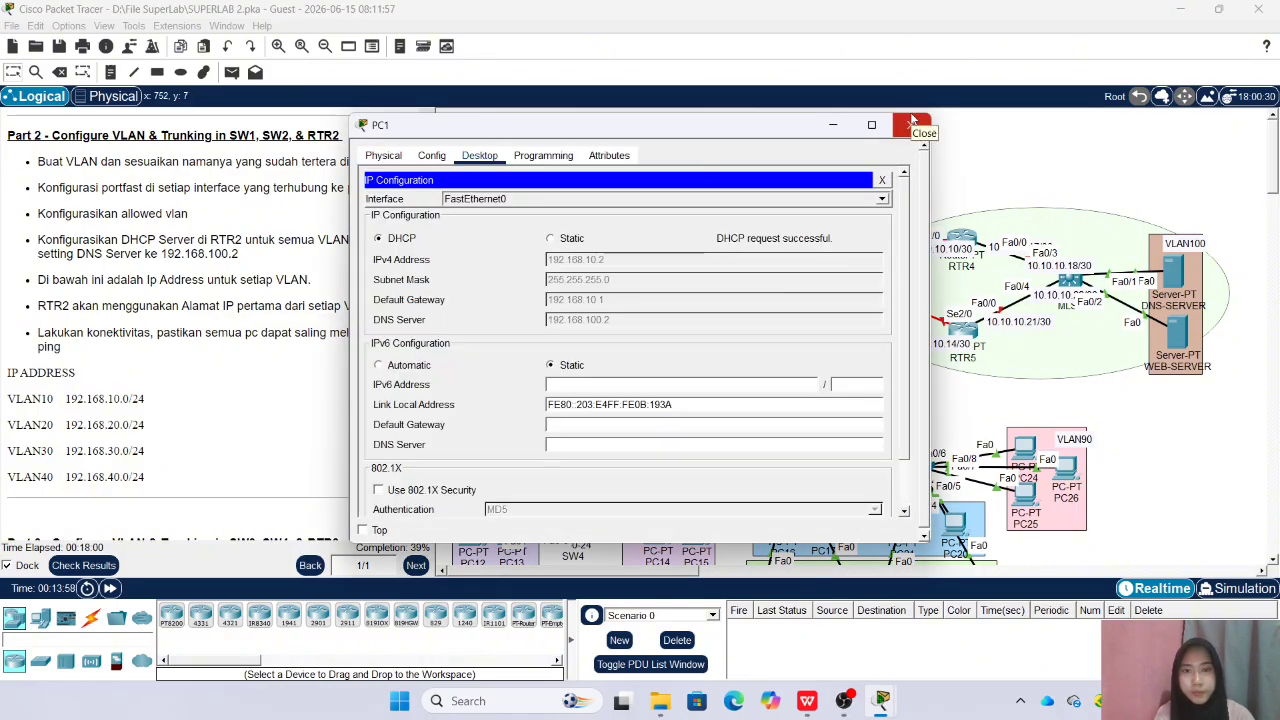
click(911, 121)
Set PC3 in VLAN 10 to obtain its IPv4 configuration by DHCP and close its window
click(563, 243)
click(479, 155)
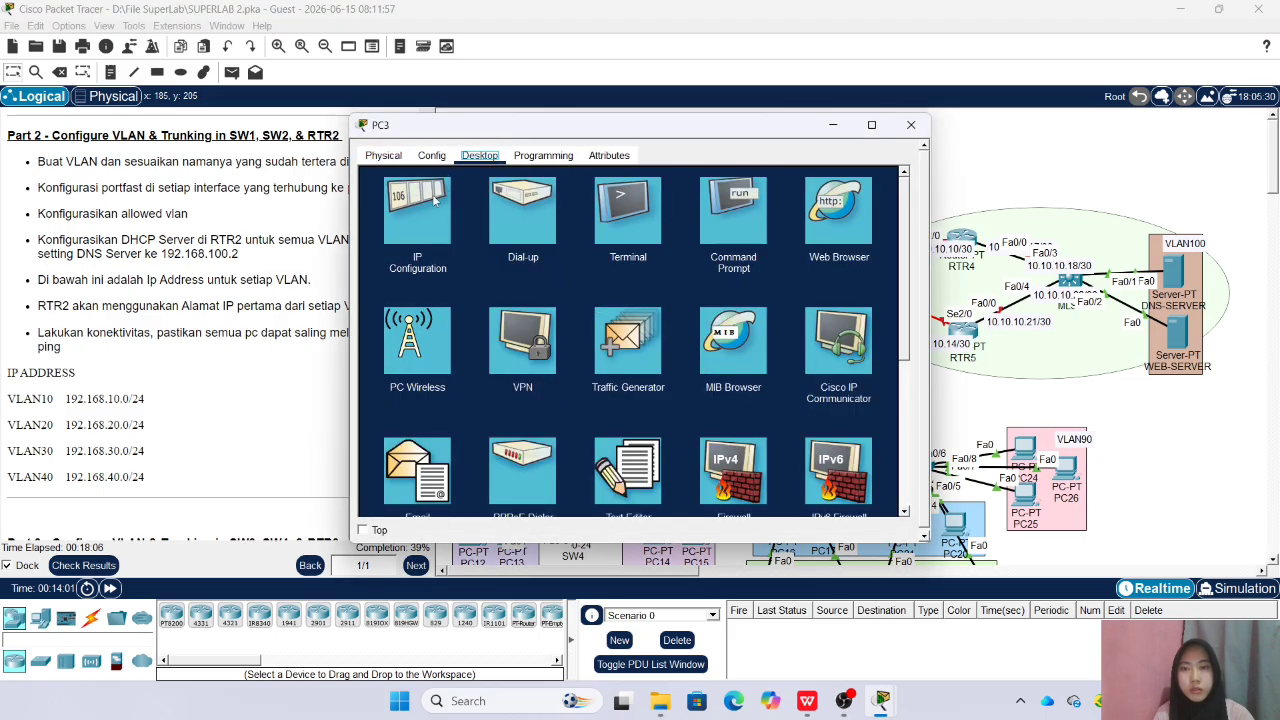
click(418, 205)
click(379, 238)
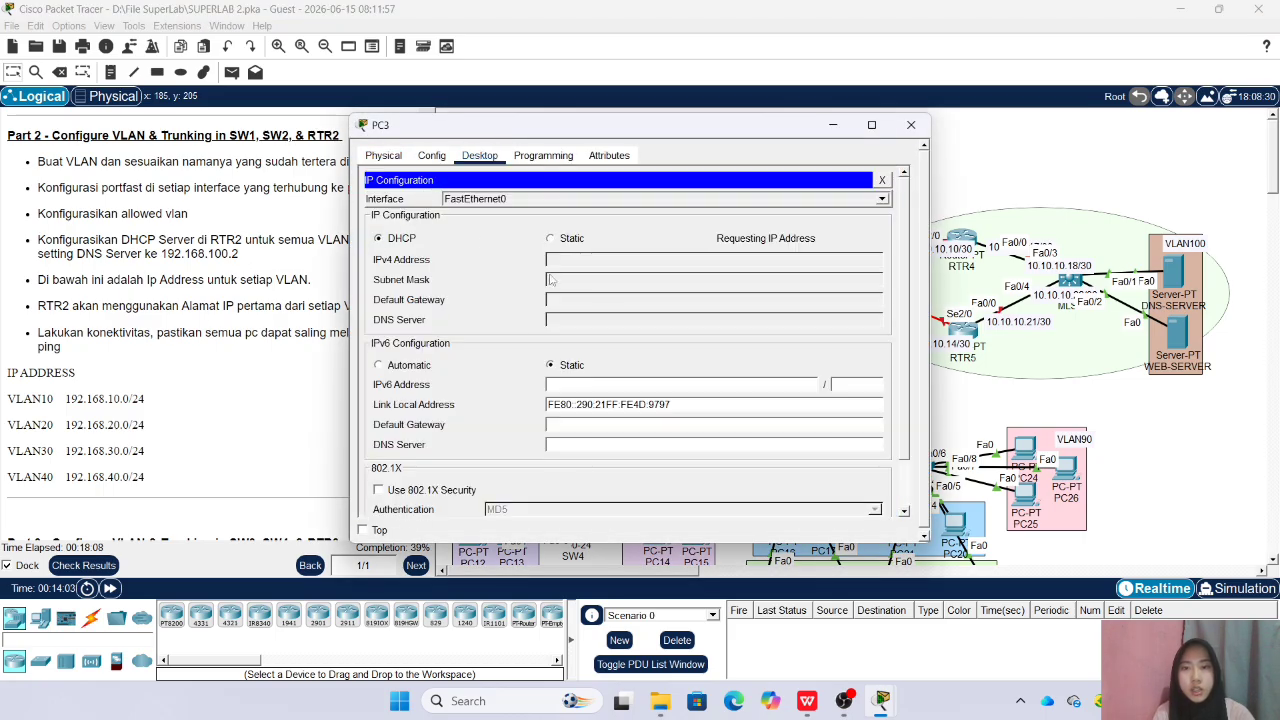
click(911, 126)
Set PC0 in VLAN 20 to obtain its IPv4 configuration by DHCP and close its window
click(508, 186)
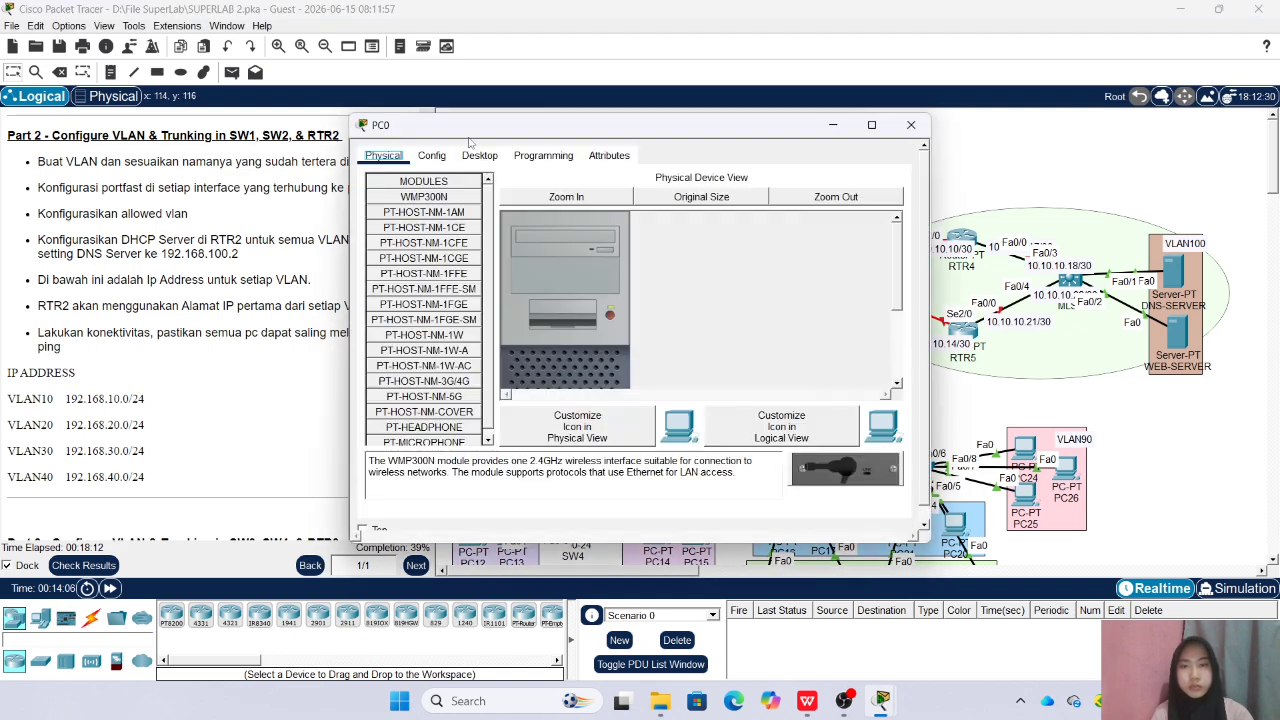
click(479, 155)
click(418, 205)
click(379, 238)
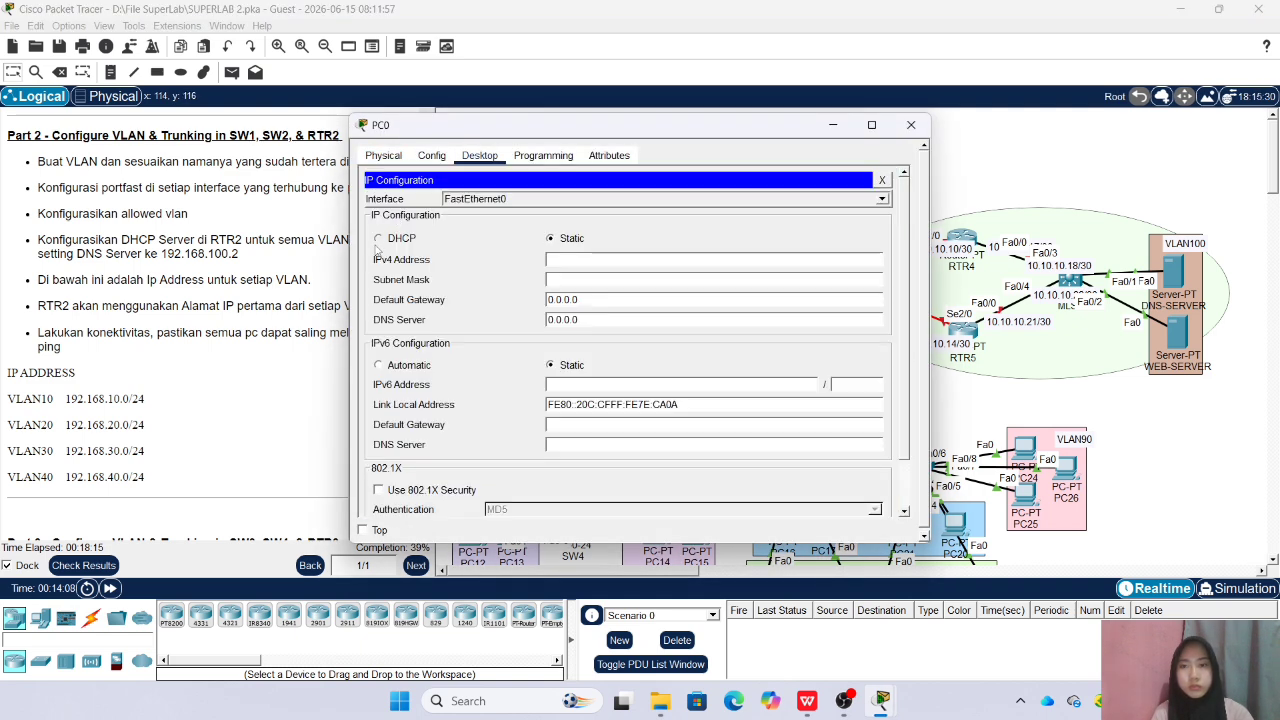
click(911, 125)
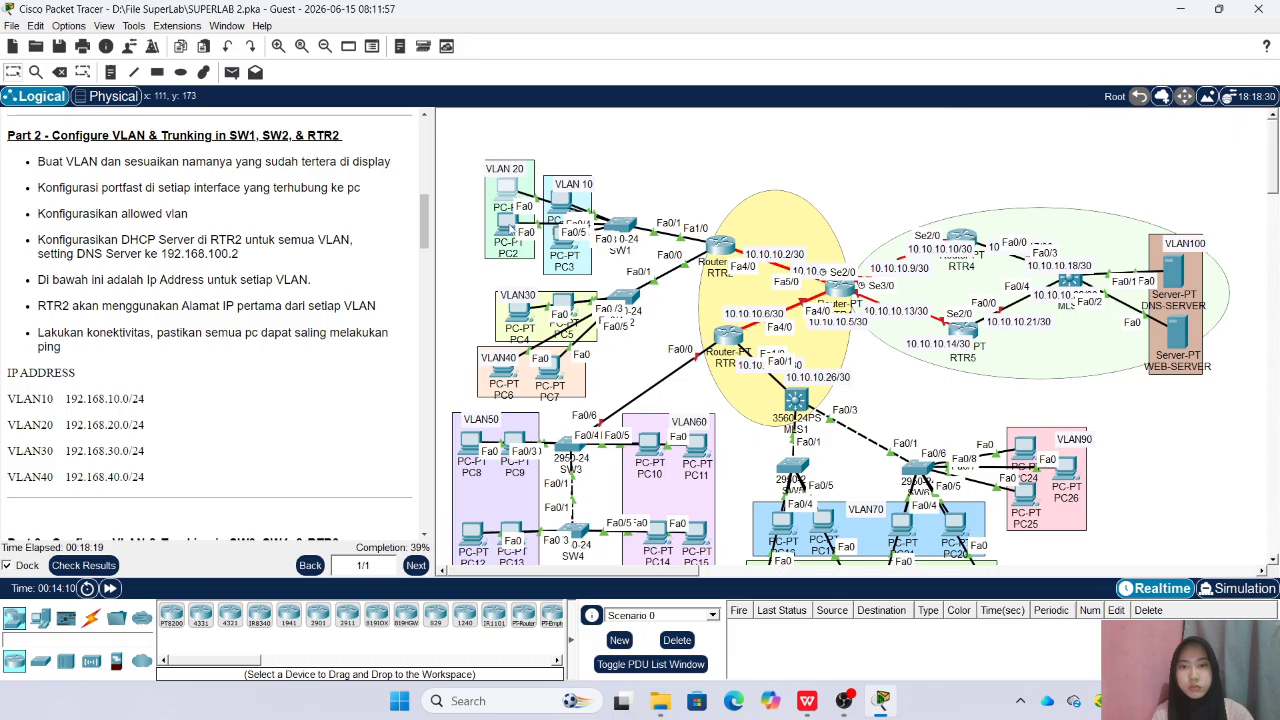
Set PC2 in VLAN 20 to obtain its IPv4 configuration by DHCP and close its window
click(508, 226)
click(479, 155)
click(418, 205)
click(379, 238)
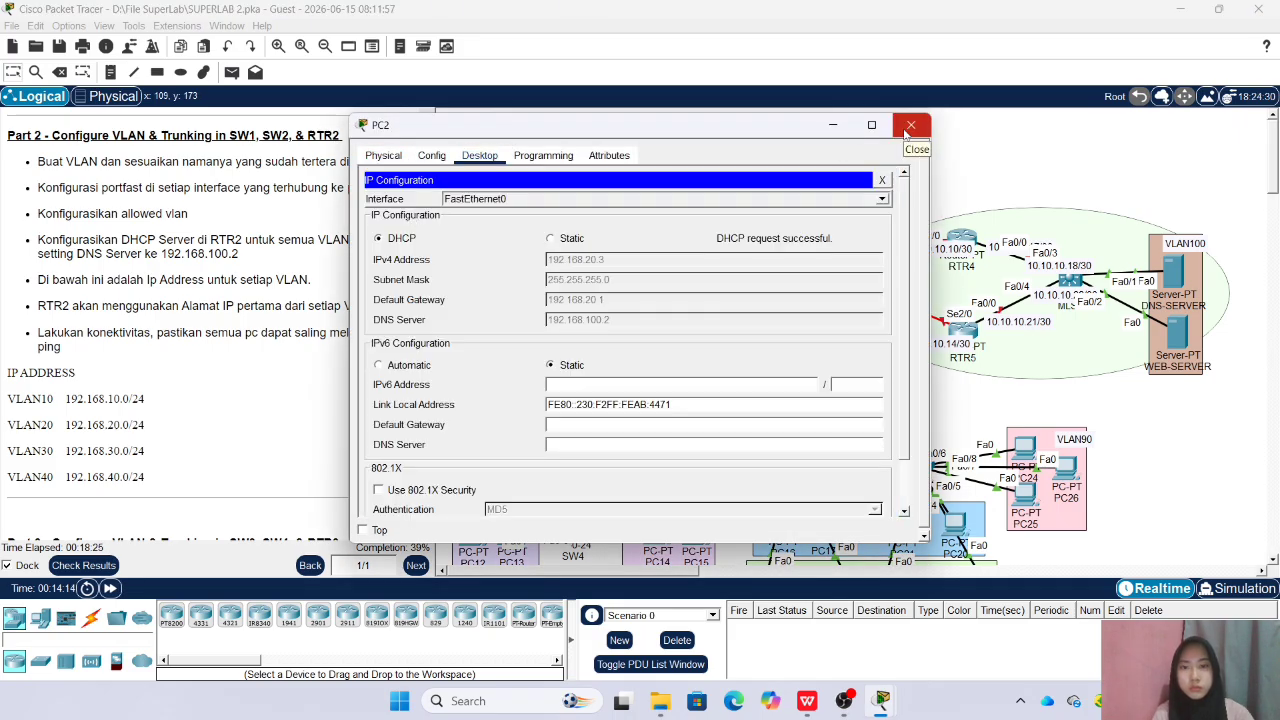
click(910, 126)
Set PC5 in VLAN30 to obtain its IPv4 configuration by DHCP and close its window
click(565, 300)
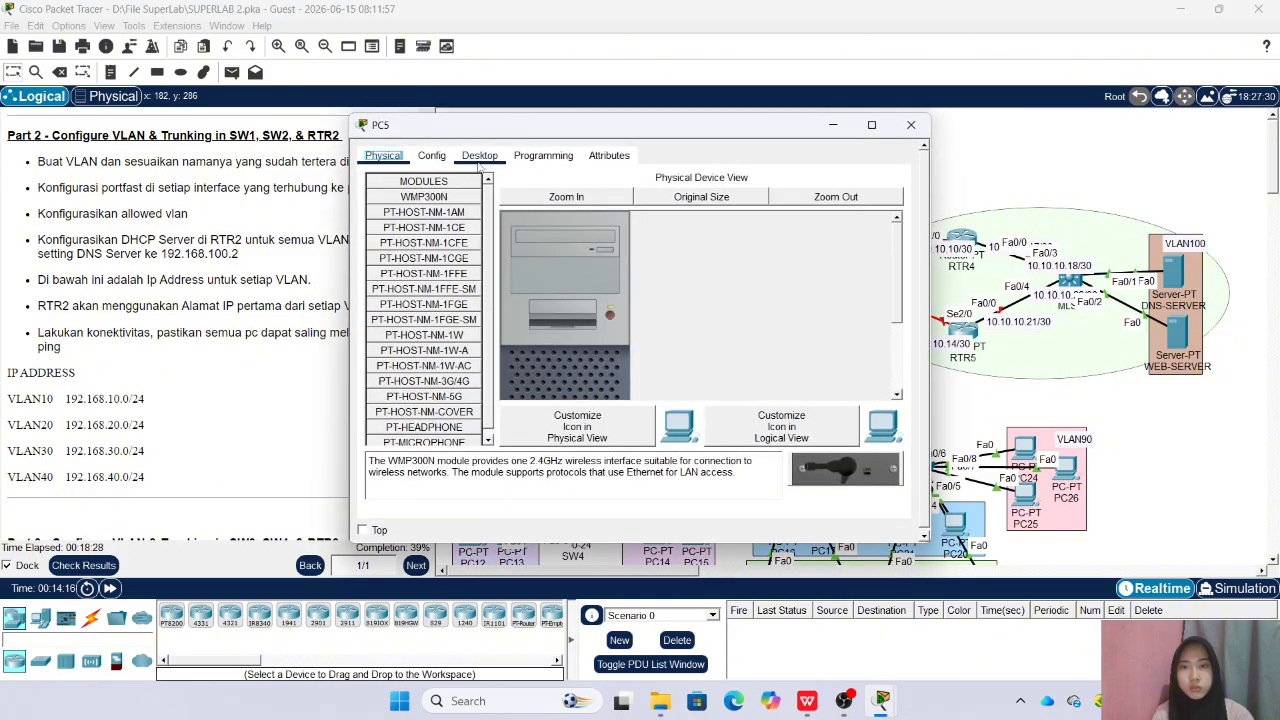
click(479, 155)
click(437, 200)
click(379, 238)
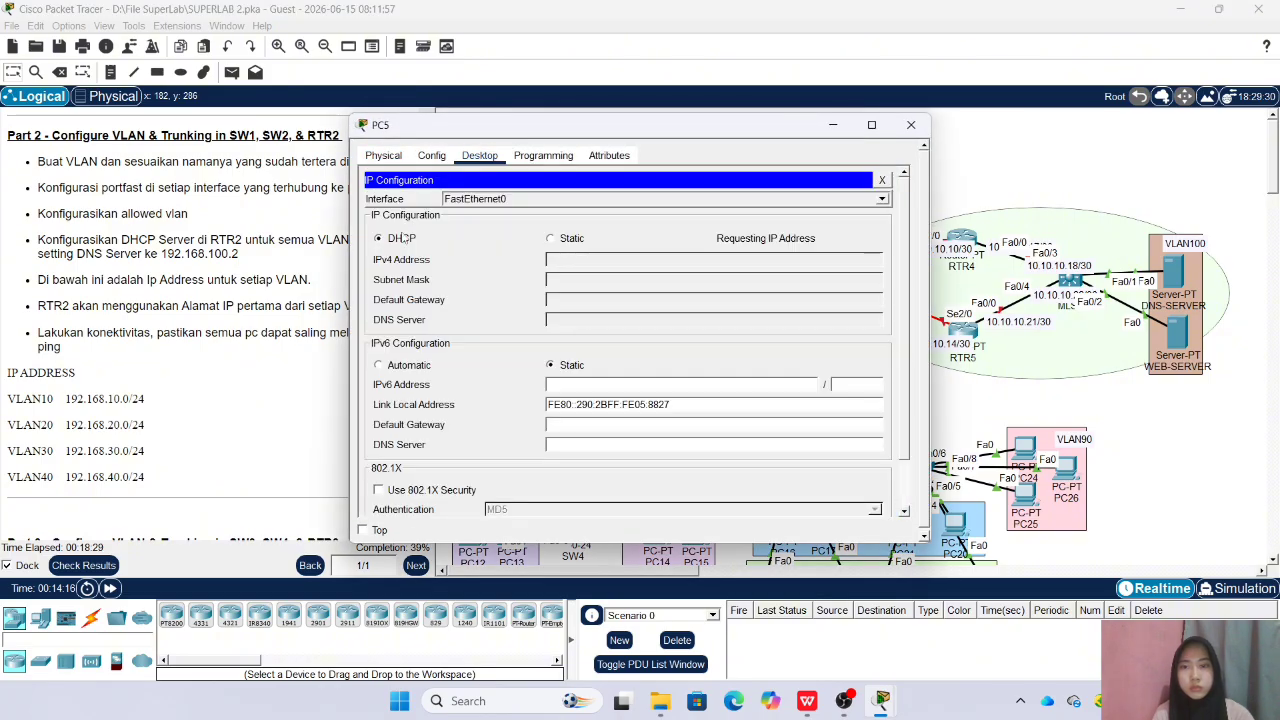
click(911, 125)
Set PC4 in VLAN30 to obtain its IPv4 configuration by DHCP and close its window
click(518, 312)
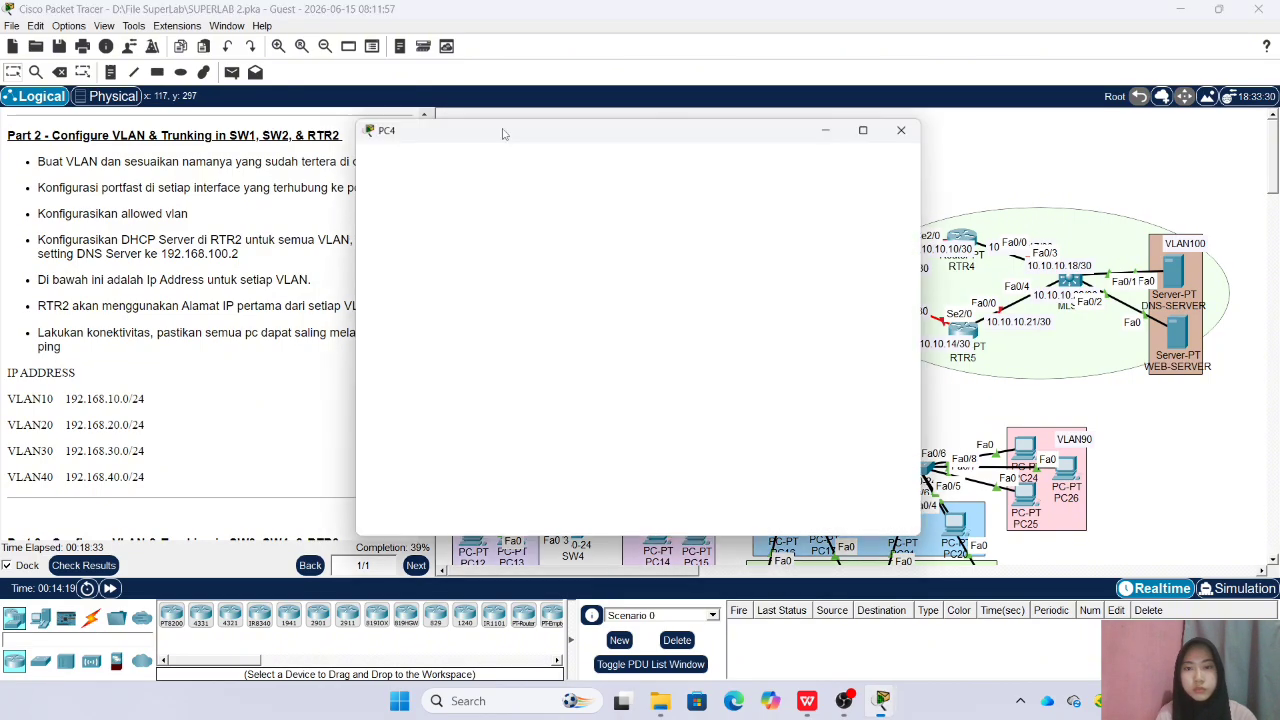
click(479, 155)
click(523, 207)
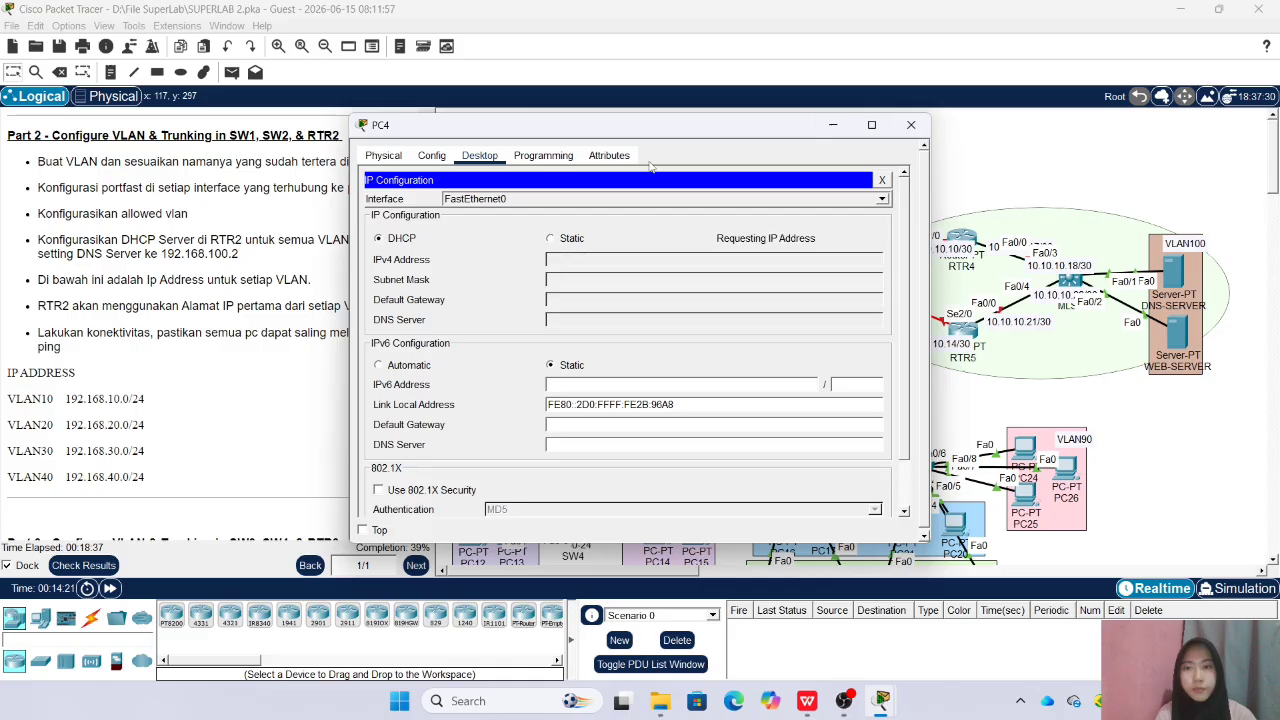
click(910, 125)
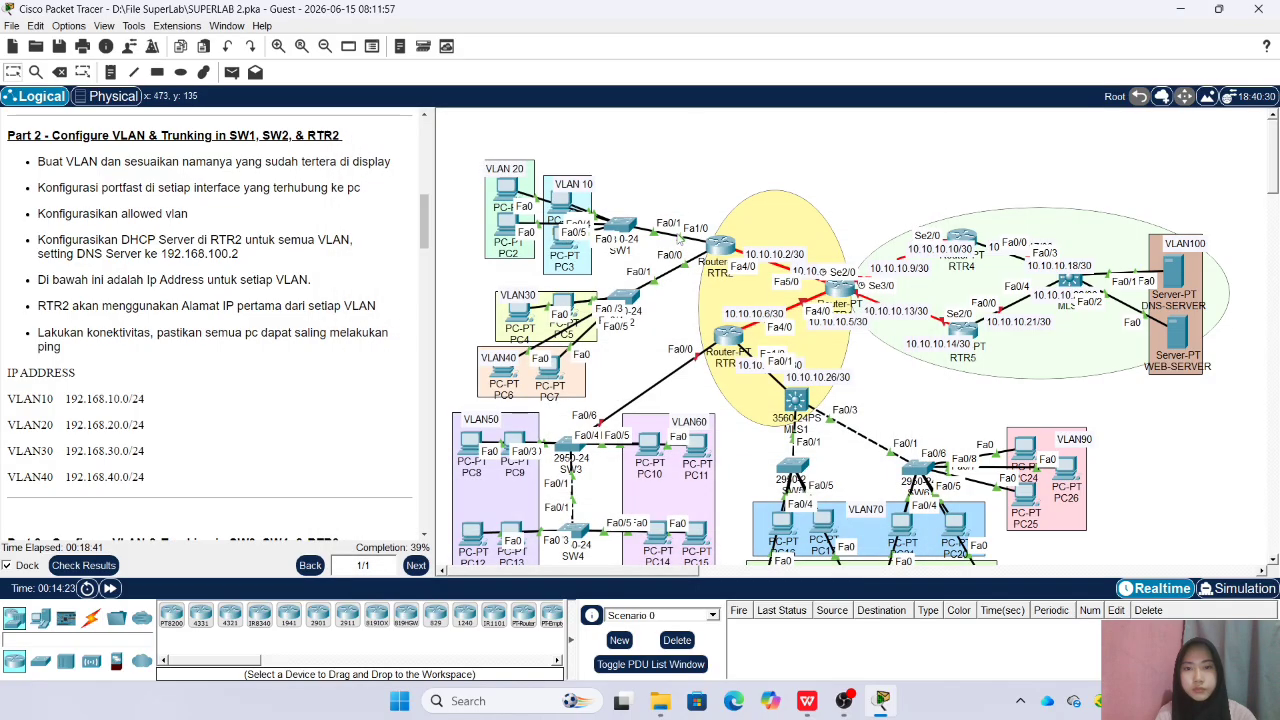
Set PC7 in VLAN40 to obtain its IPv4 configuration by DHCP and close its window
click(551, 372)
click(479, 155)
click(416, 208)
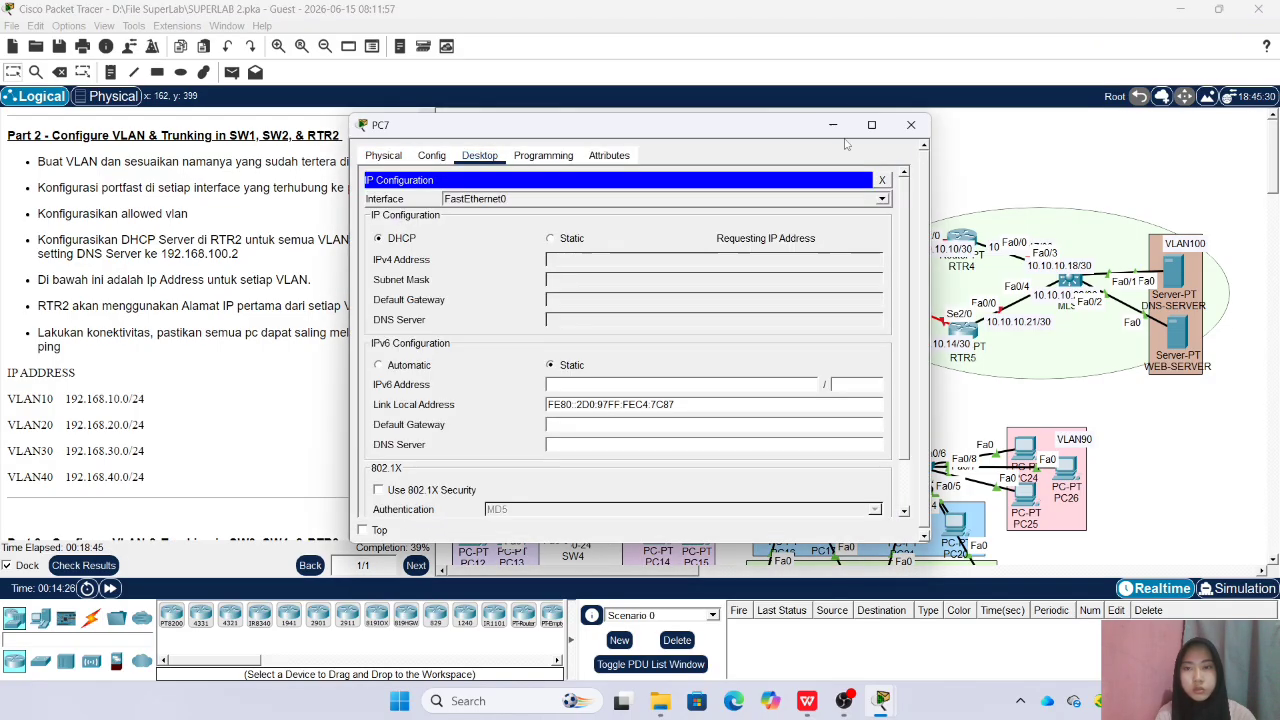
click(910, 125)
Set PC6 in VLAN40 to obtain its IPv4 configuration by DHCP and close its window
click(505, 372)
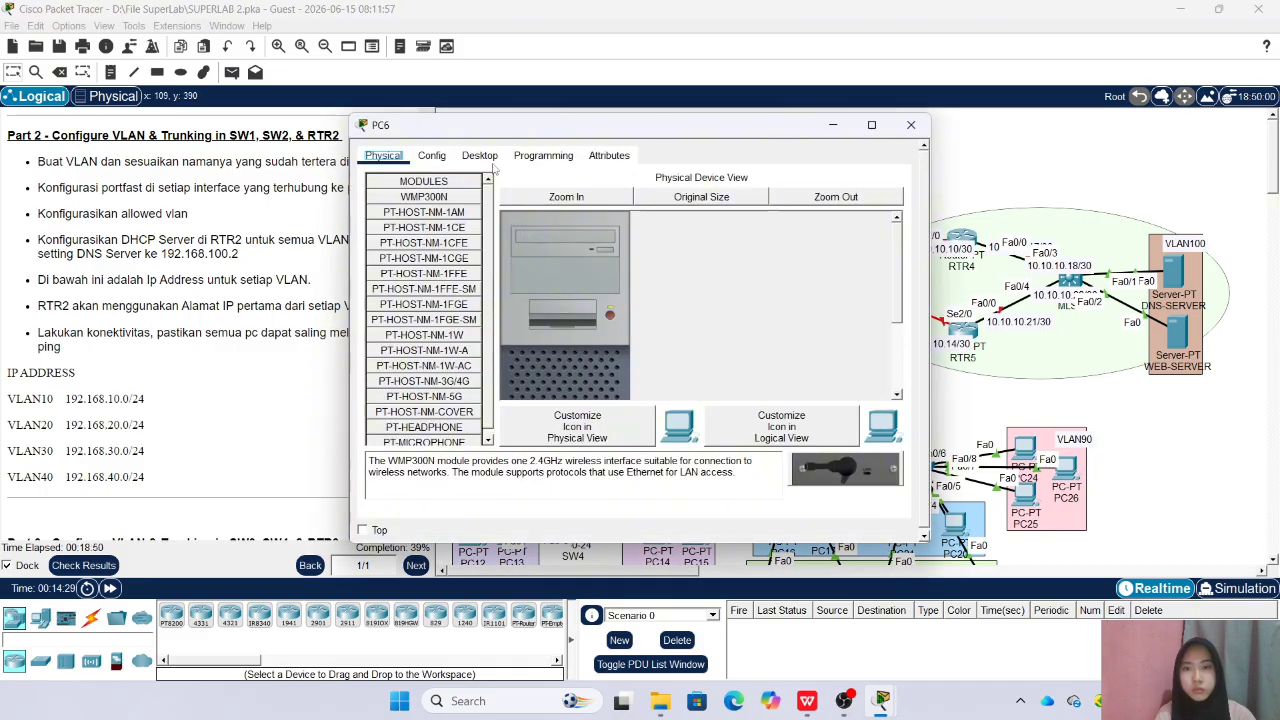
click(479, 155)
click(416, 208)
click(380, 239)
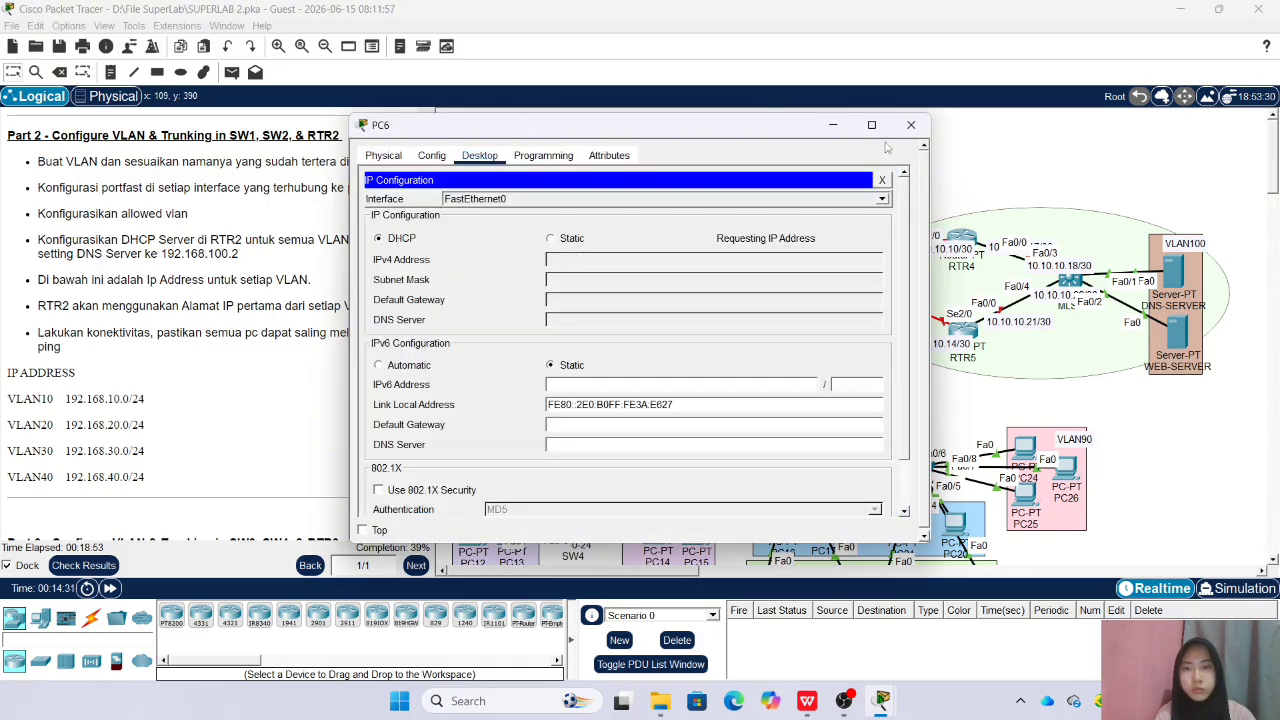
click(910, 125)
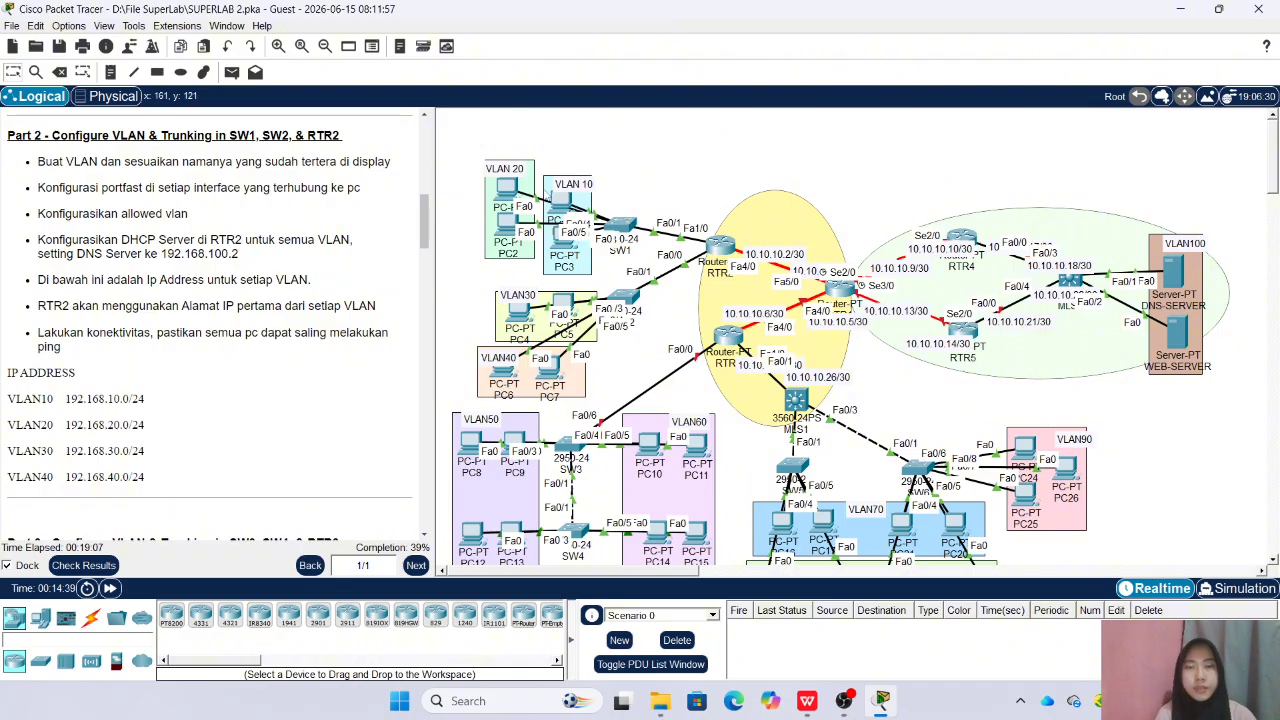
Read the Part 3 instructions for SW3, SW4 and RTR3, and examine the VLAN50 and VLAN60 area of the topology
scroll(271, 264, down, 5)
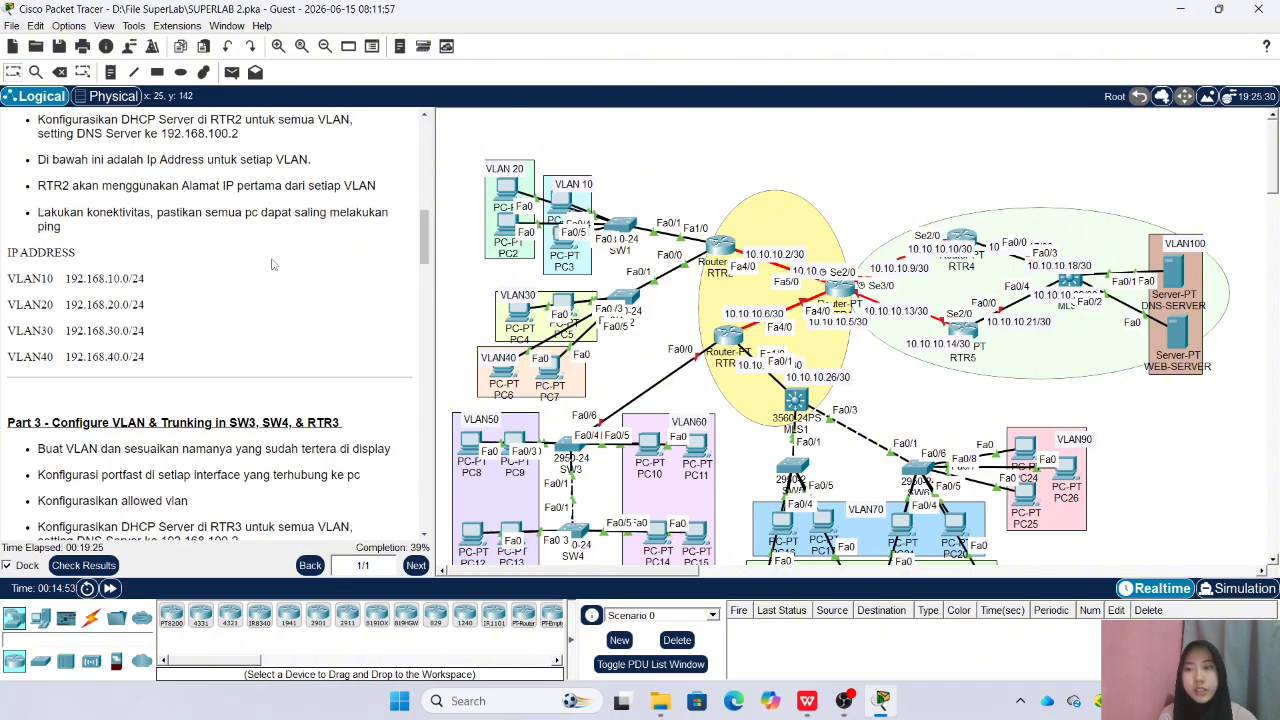
scroll(250, 230, down, 3)
scroll(268, 222, down, 1)
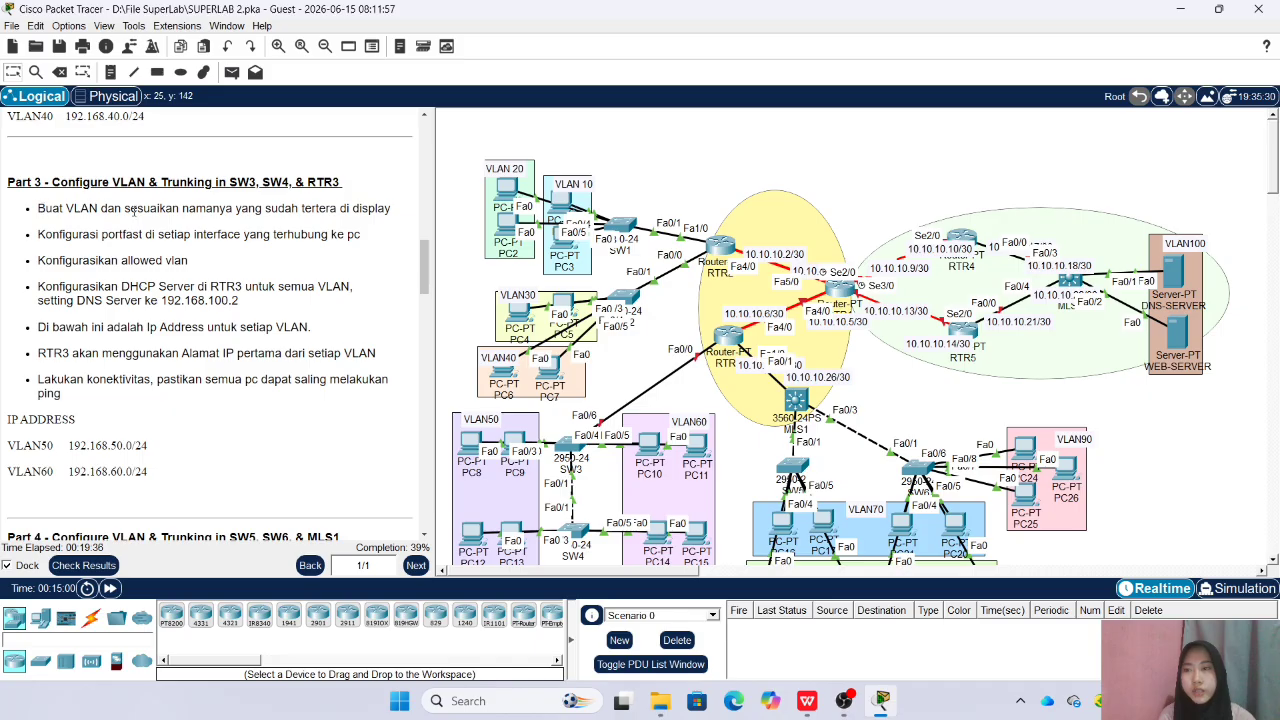
scroll(239, 224, up, 10)
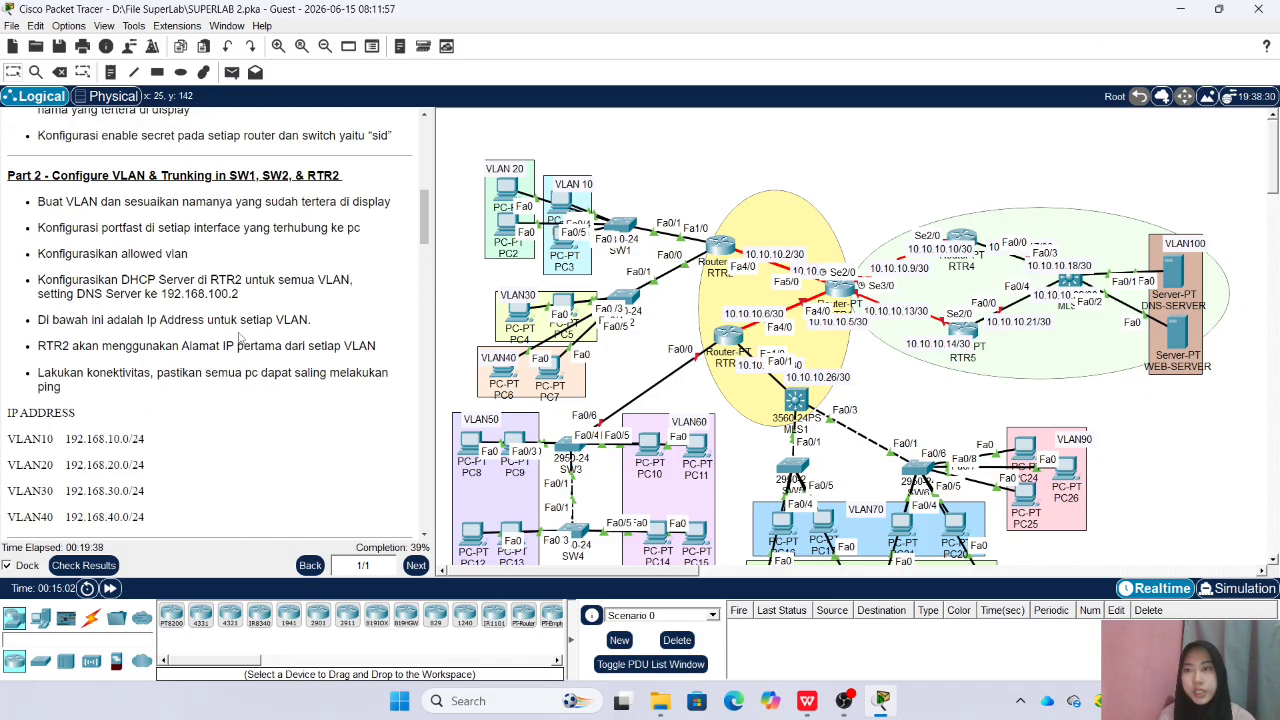
scroll(145, 270, down, 5)
scroll(145, 270, down, 6)
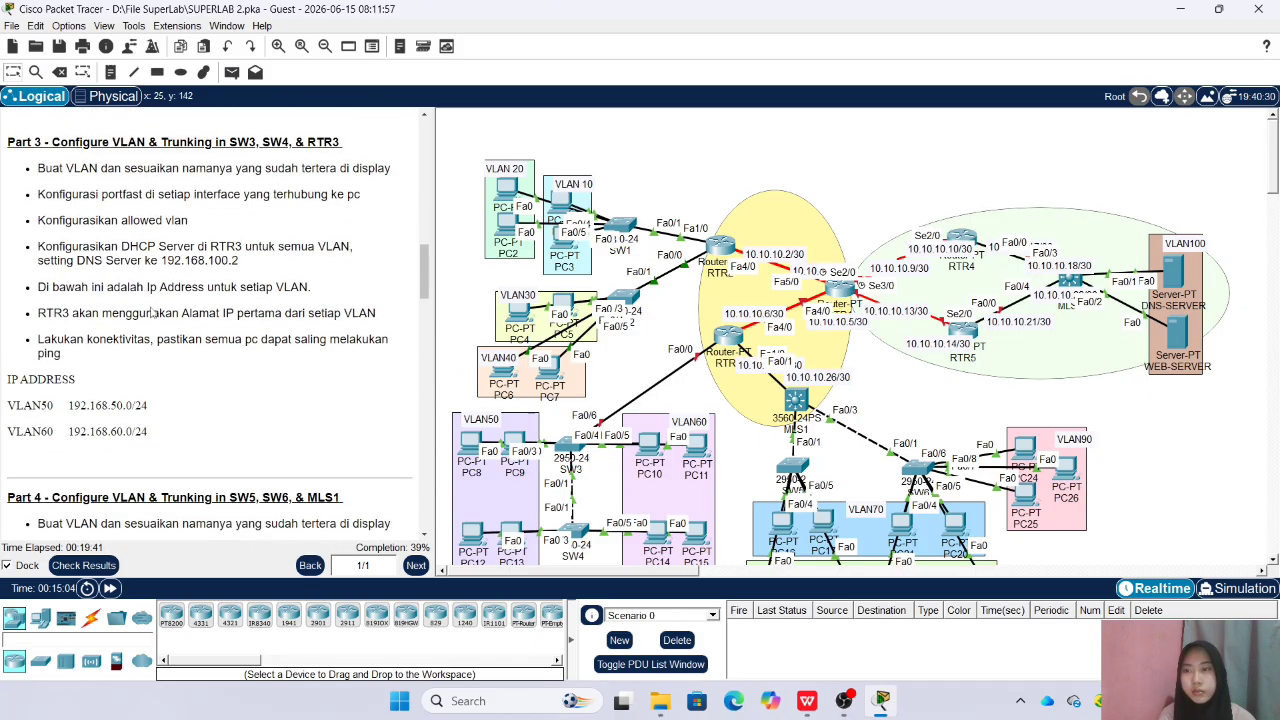
scroll(241, 333, up, 1)
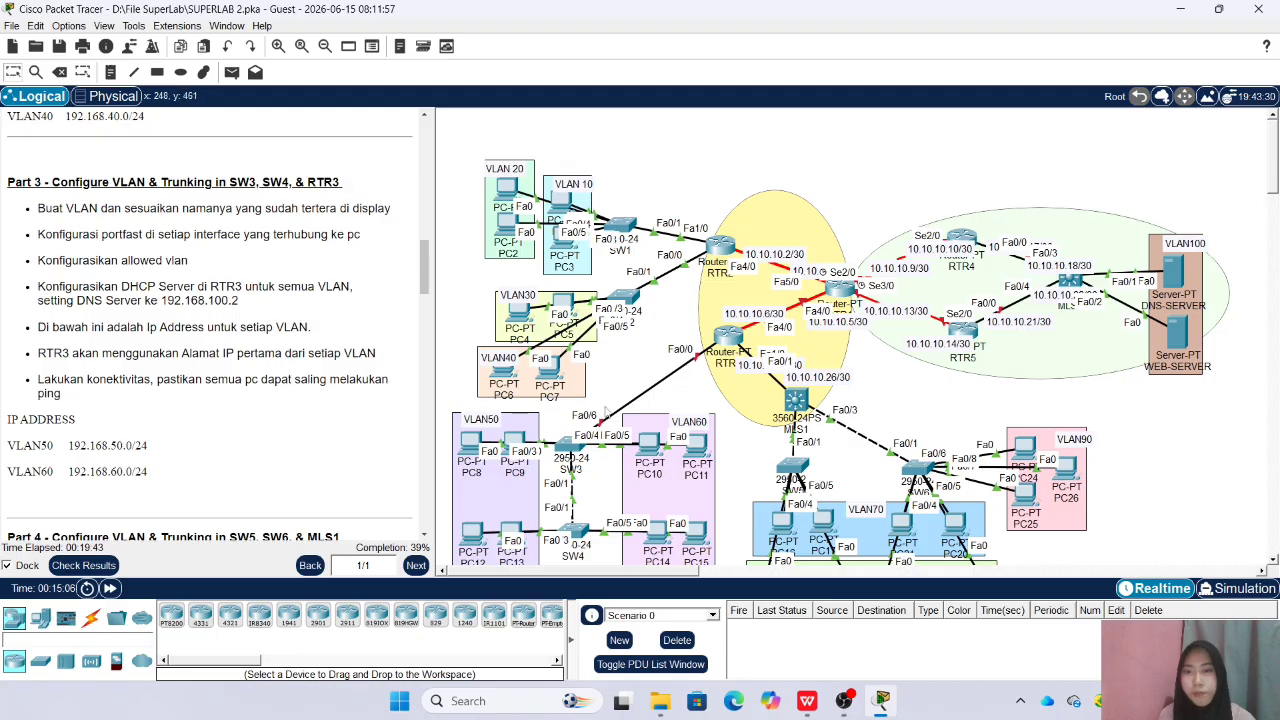
scroll(609, 369, down, 3)
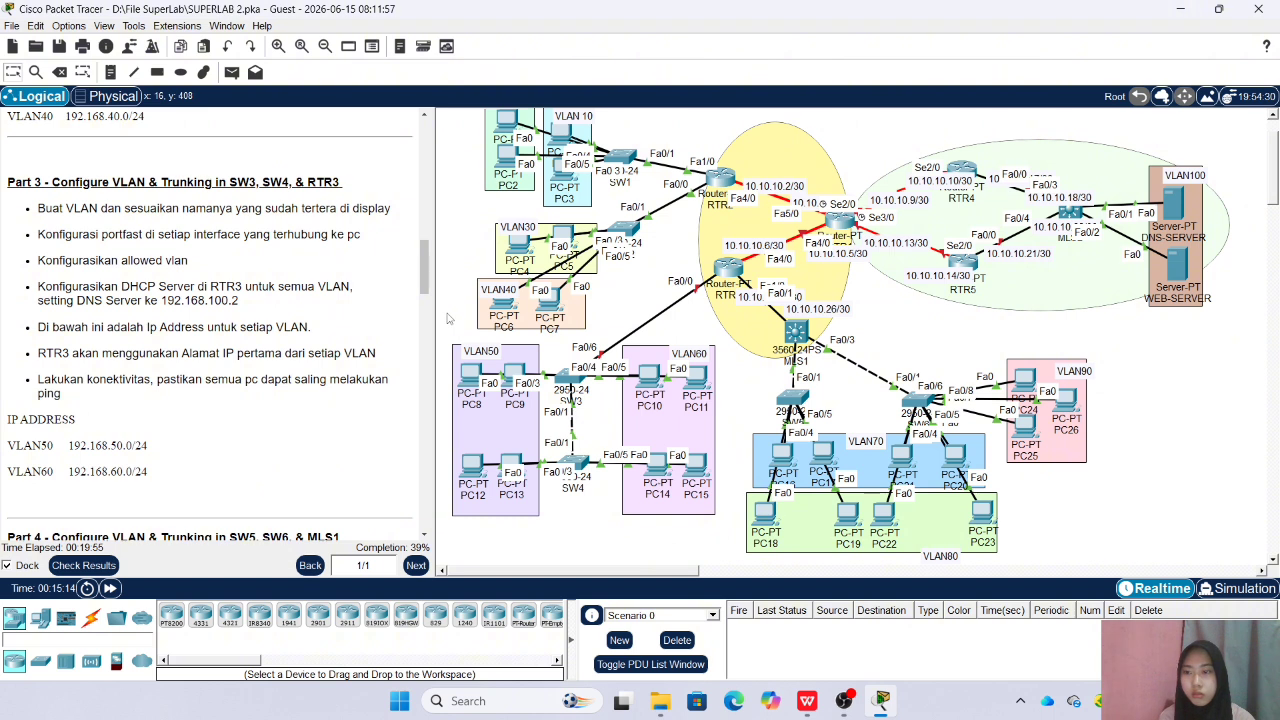
drag(449, 321, 514, 382)
click(602, 538)
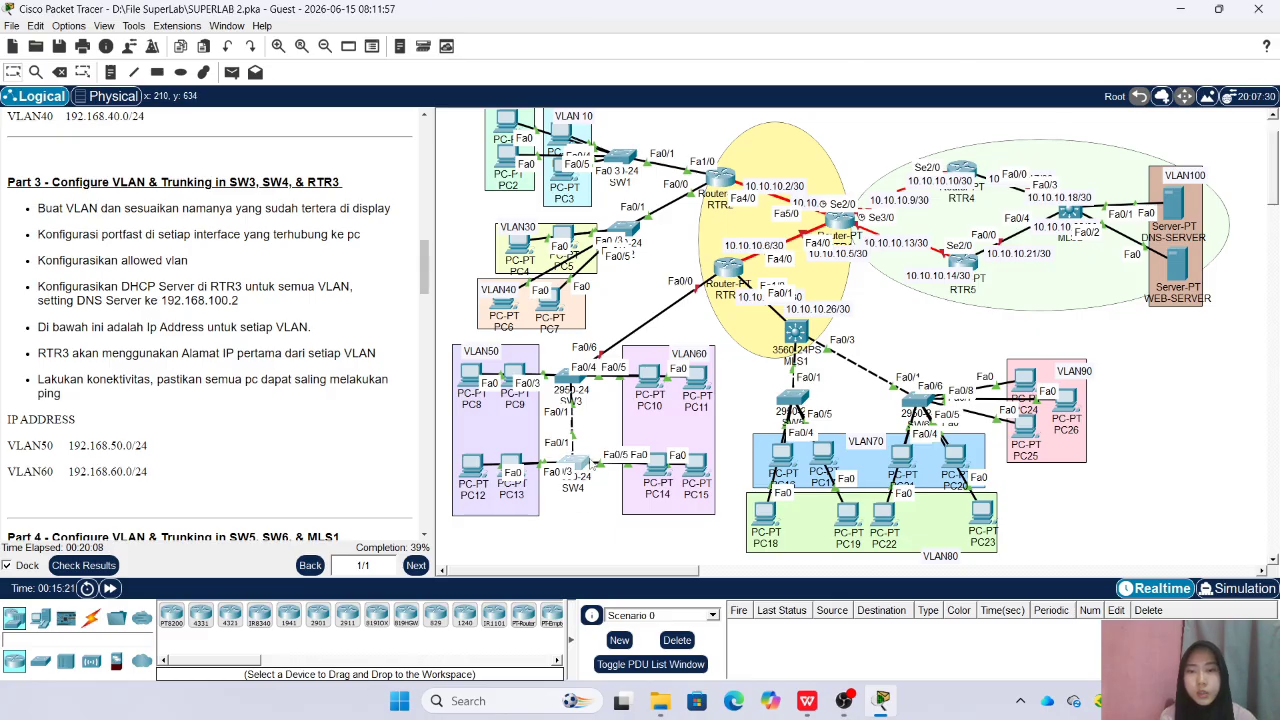
Open SW4's command line, enter privileged mode with the enable password, and enter global configuration mode
click(584, 465)
drag(598, 128, 925, 147)
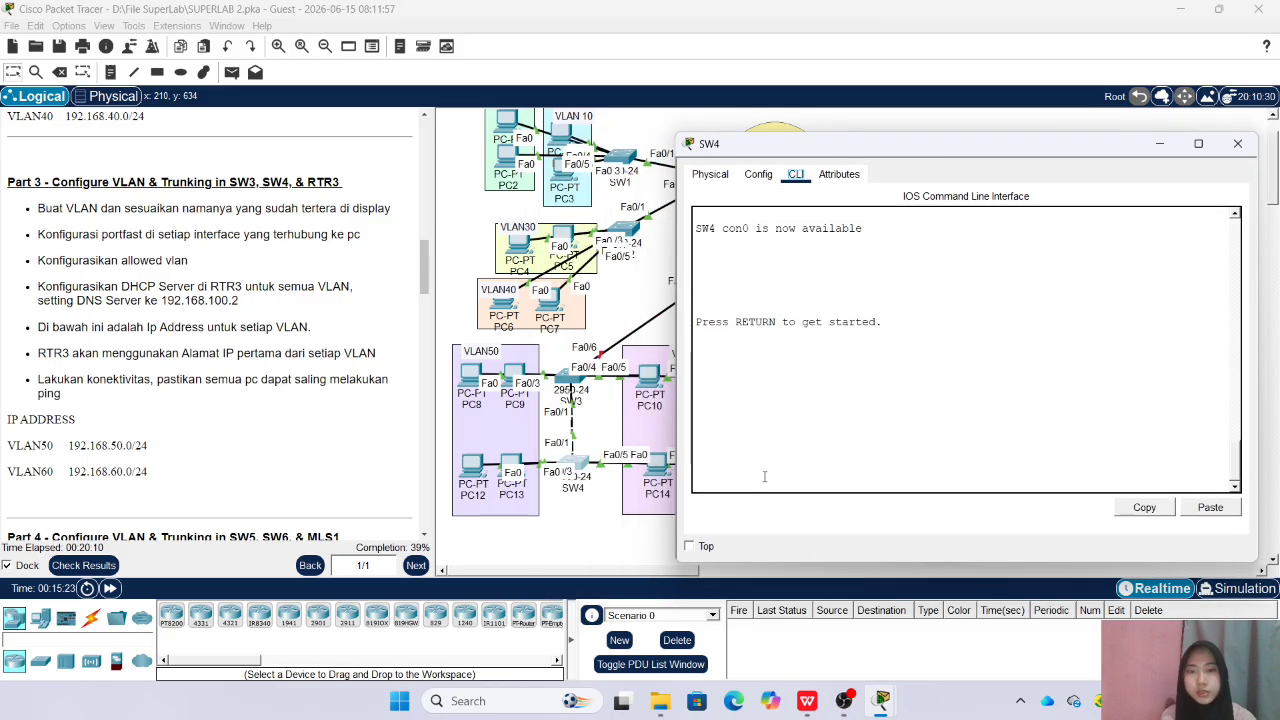
key(Return)
text(en)
key(Return)
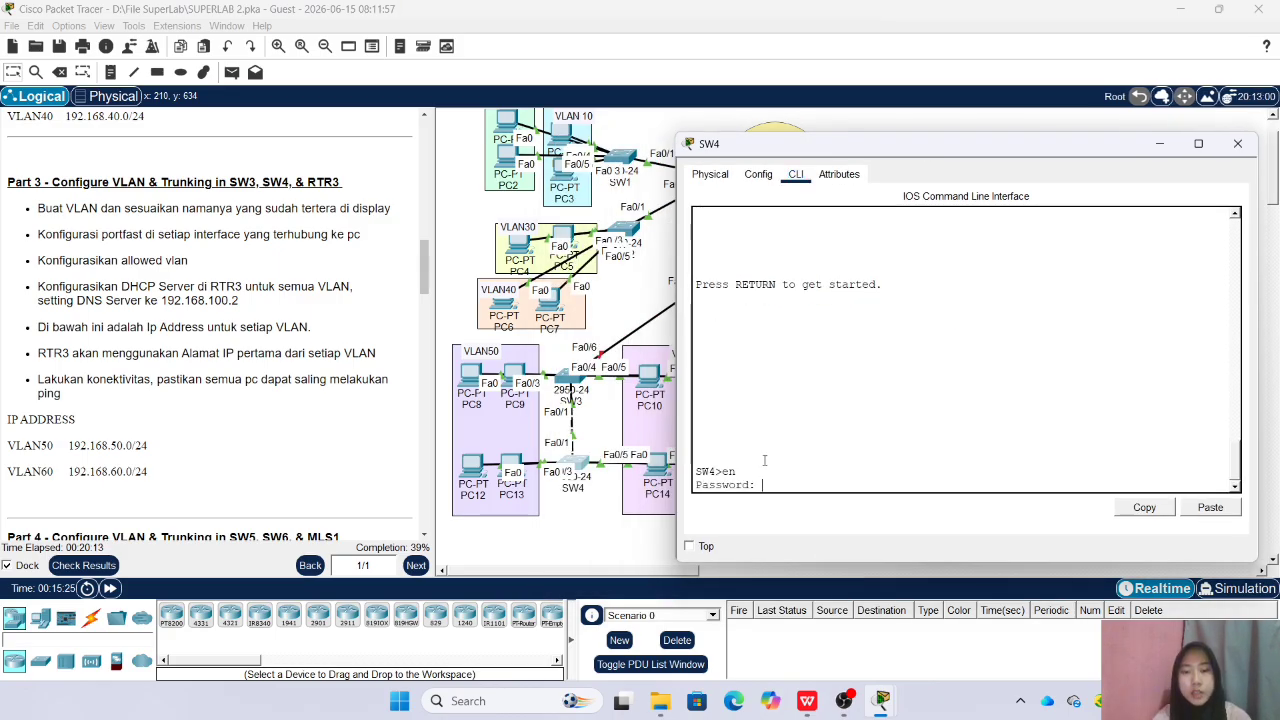
key(Return)
text(conf)
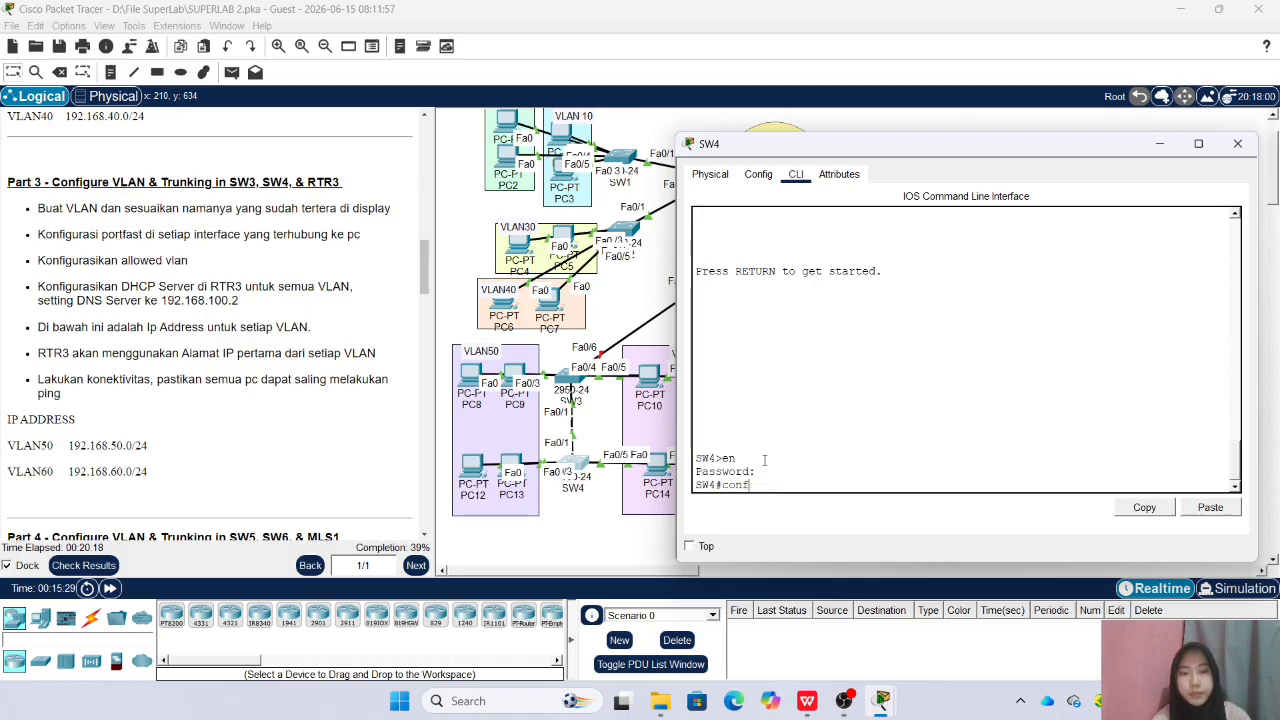
text( t)
key(Return)
Create VLAN 50 on SW4 and name it VLAN50
text(vla)
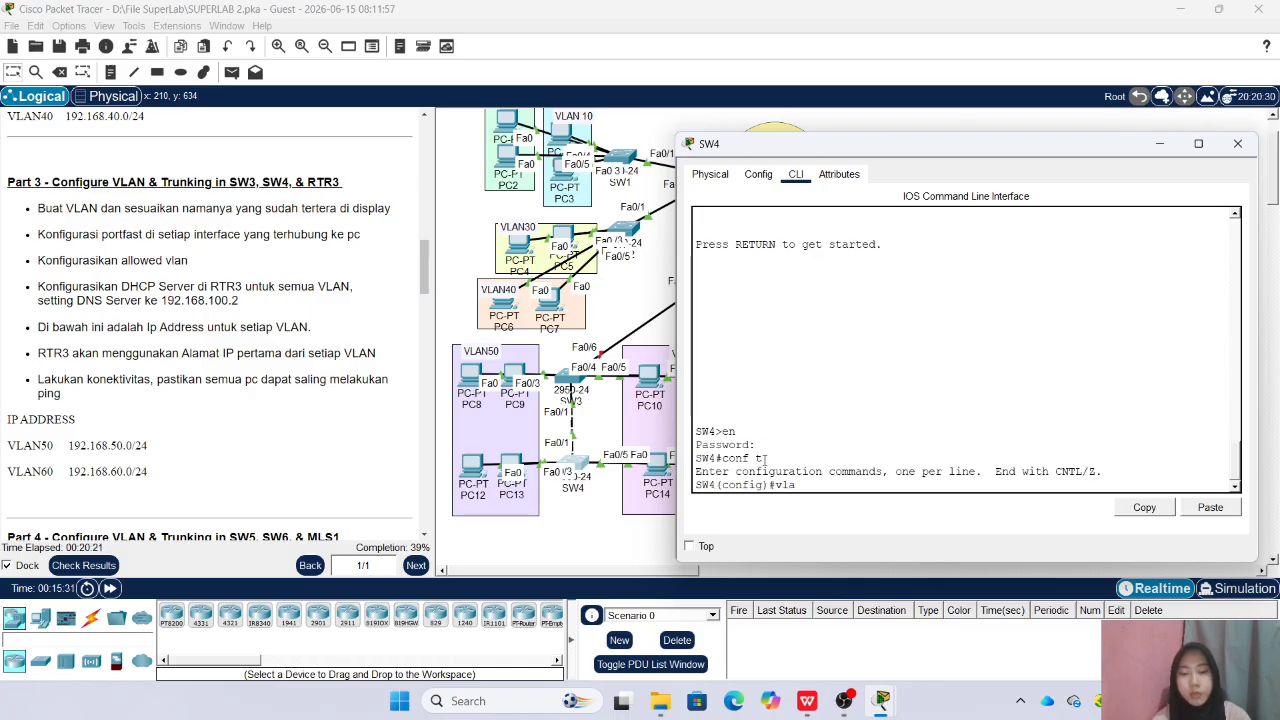
text(n 50)
key(Return)
text(name VLAN50)
key(Return)
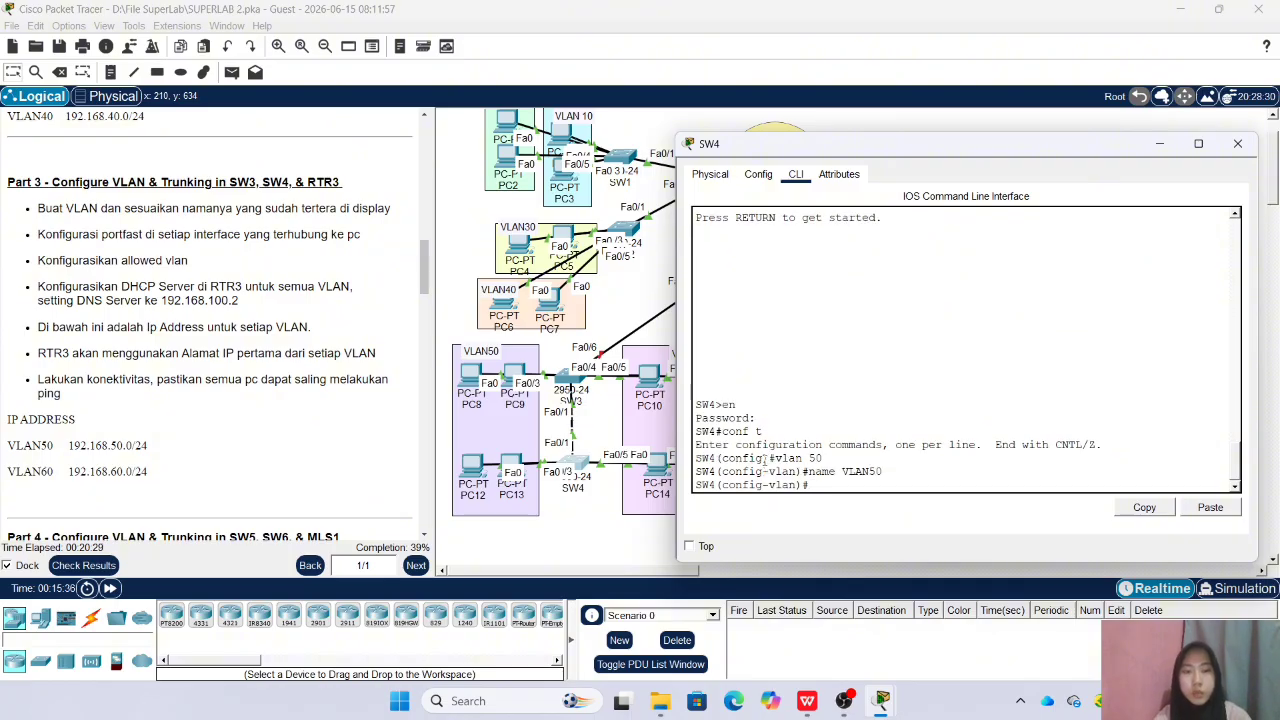
Create VLAN 60 on SW4 with the name VLAN60, return to global configuration mode and close SW4's window
text(vlan )
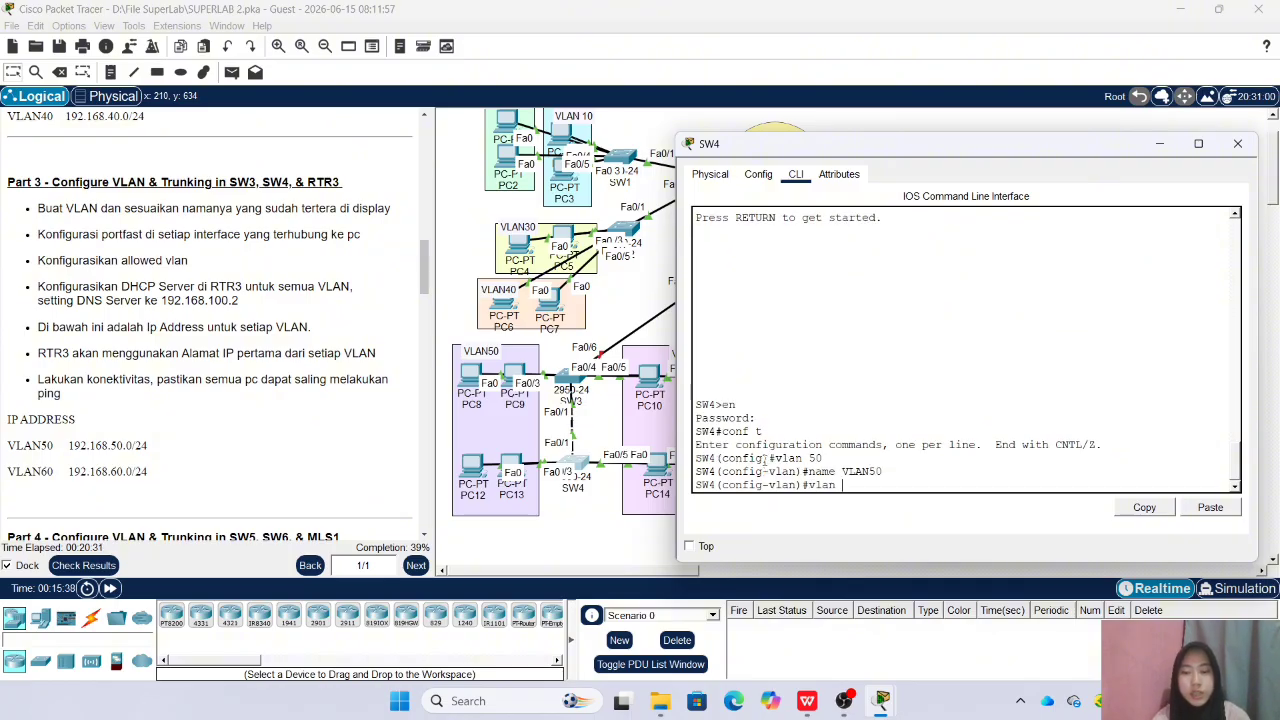
text(60)
key(Return)
text(name VLAN)
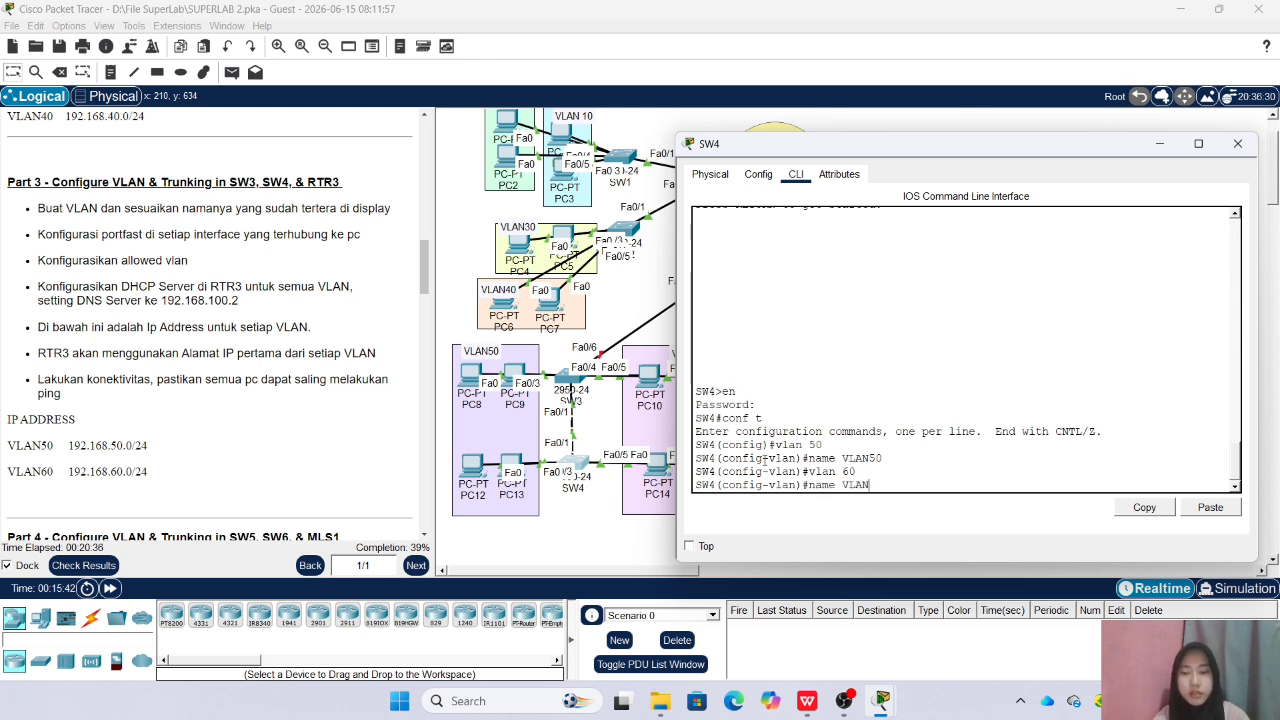
text(60)
key(Return)
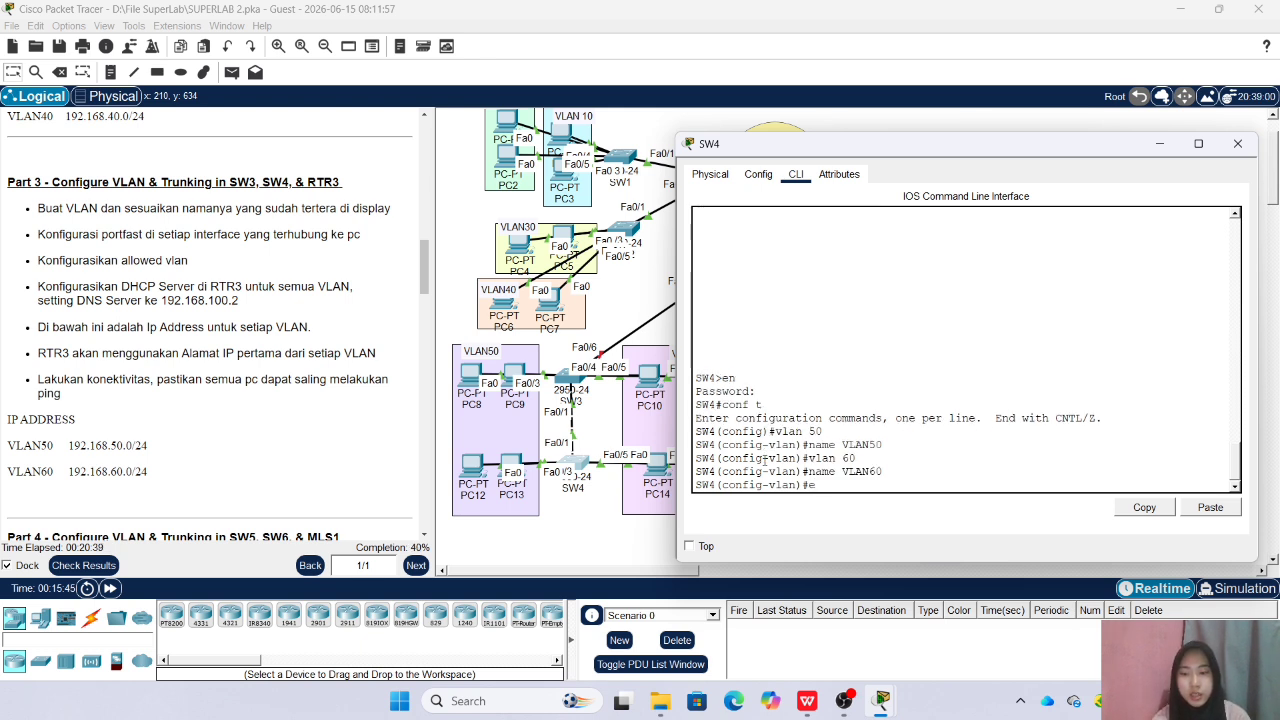
text(ex)
key(Return)
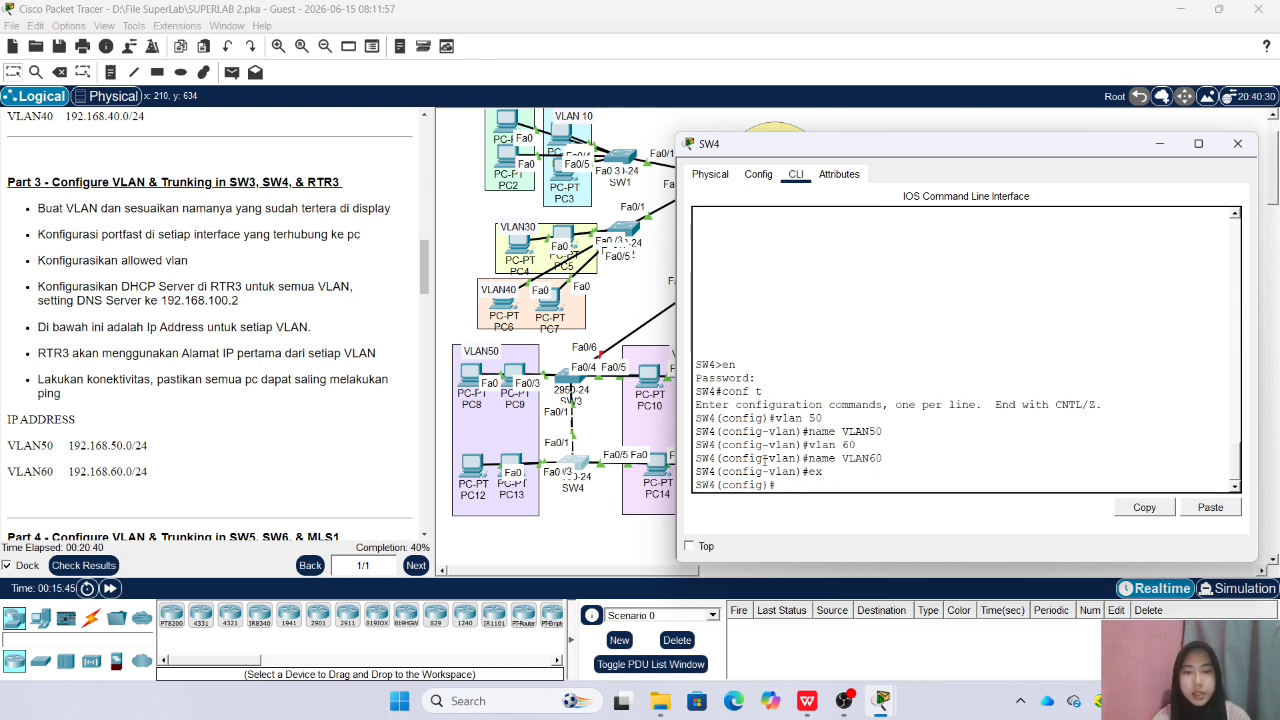
click(1237, 143)
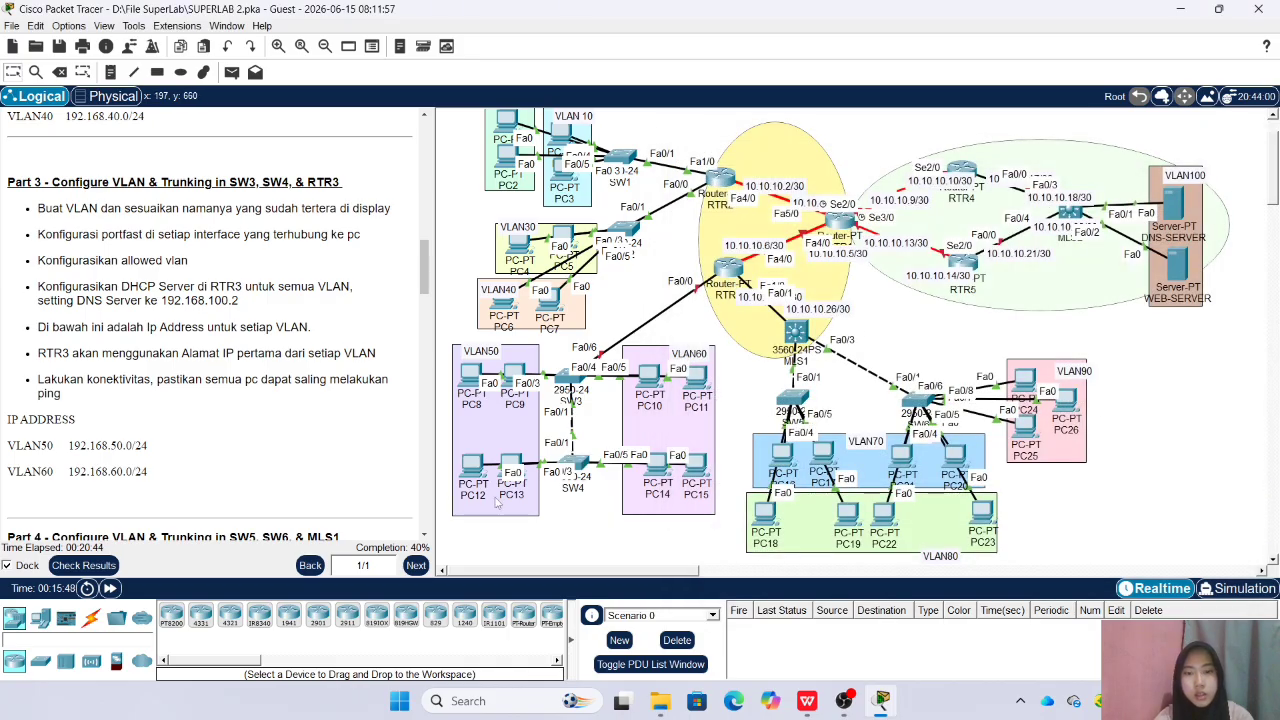
Nudge PC12 in VLAN50 and PC14 in VLAN60 slightly within the topology
mouse_move(468, 469)
mouse_down()
mouse_move(470, 441)
mouse_move(465, 472)
mouse_up()
click(545, 498)
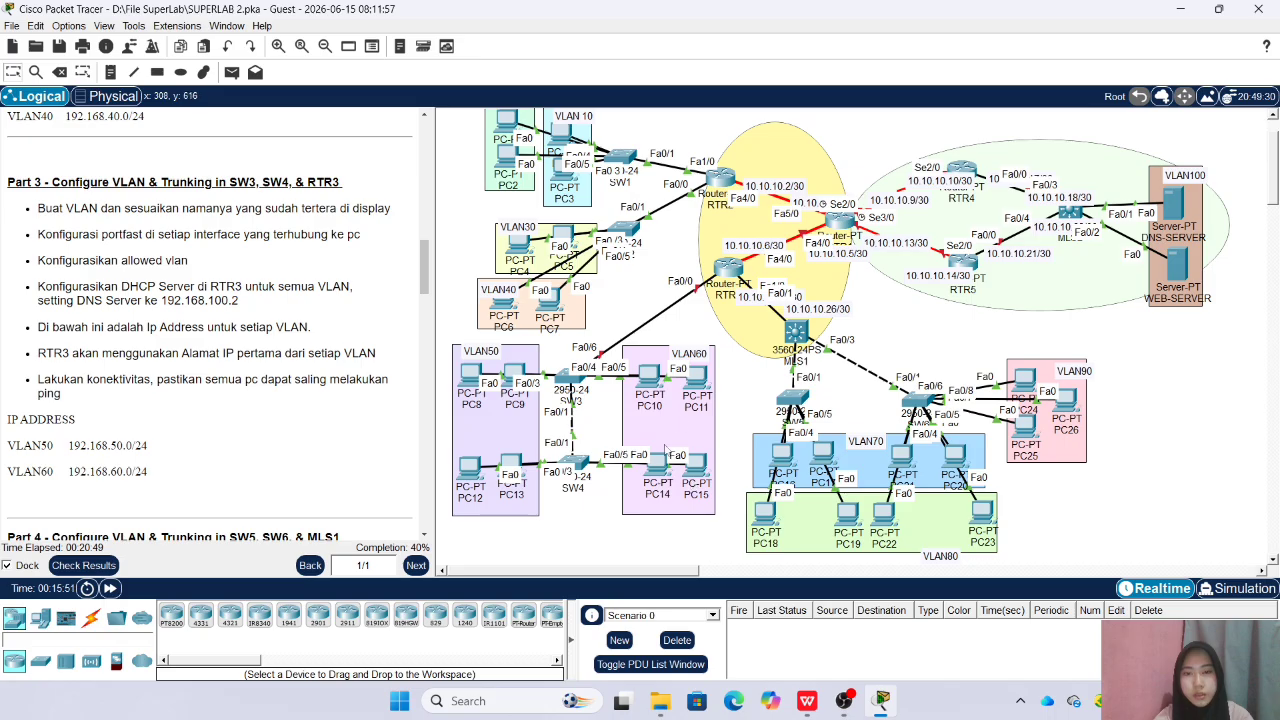
mouse_move(657, 466)
mouse_down()
mouse_move(661, 456)
mouse_move(656, 467)
mouse_up()
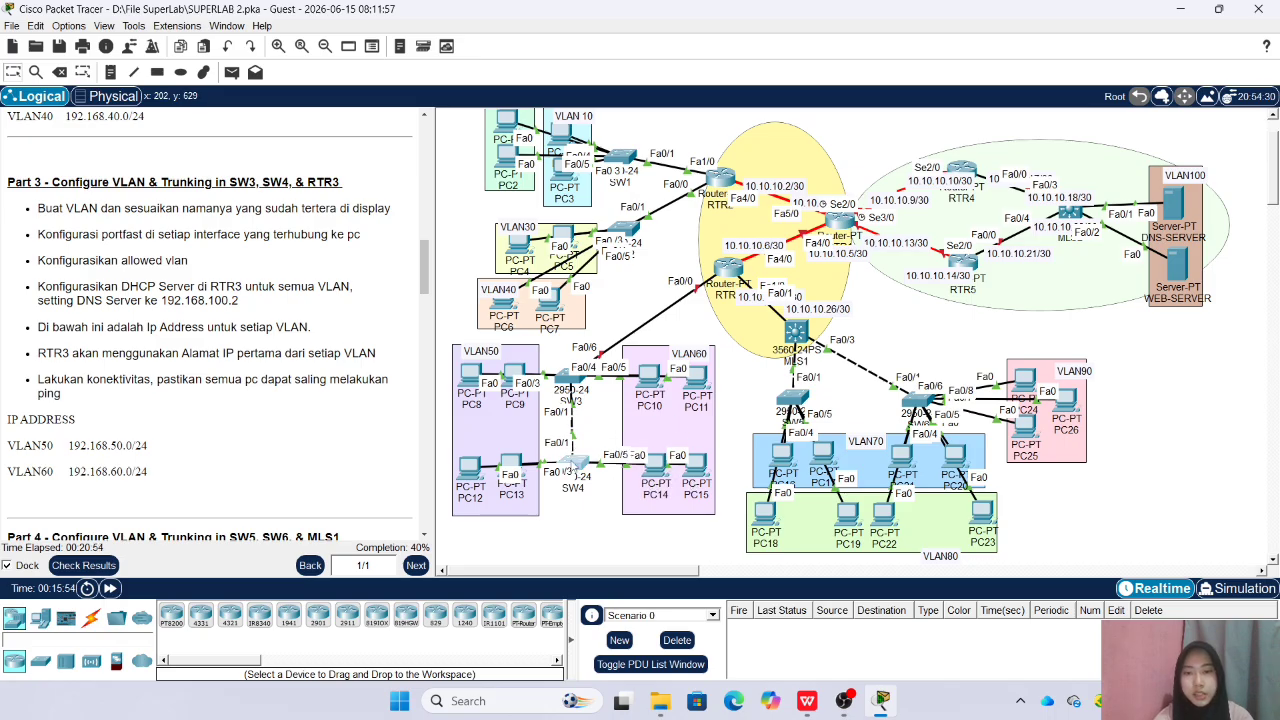
Reopen SW4's command line, assign interfaces fa0/2-3 to access VLAN 50 and enable spanning-tree portfast on them
click(574, 468)
drag(620, 140, 897, 108)
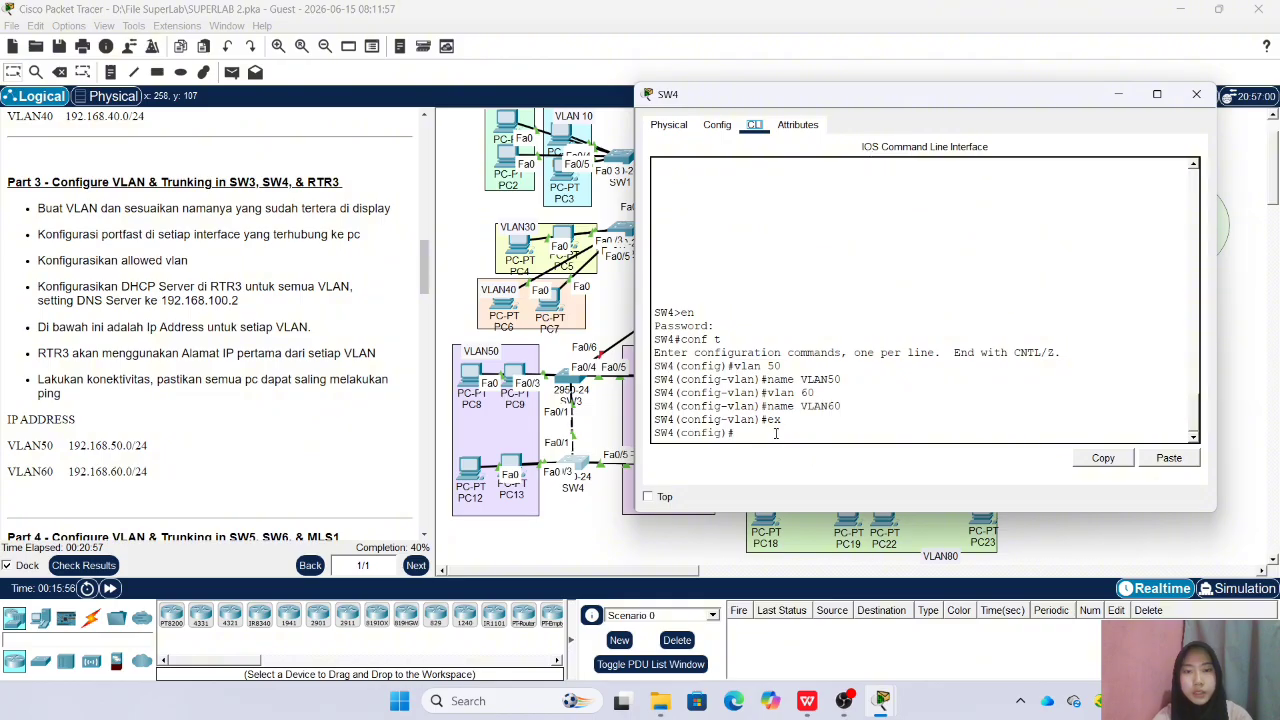
text(int)
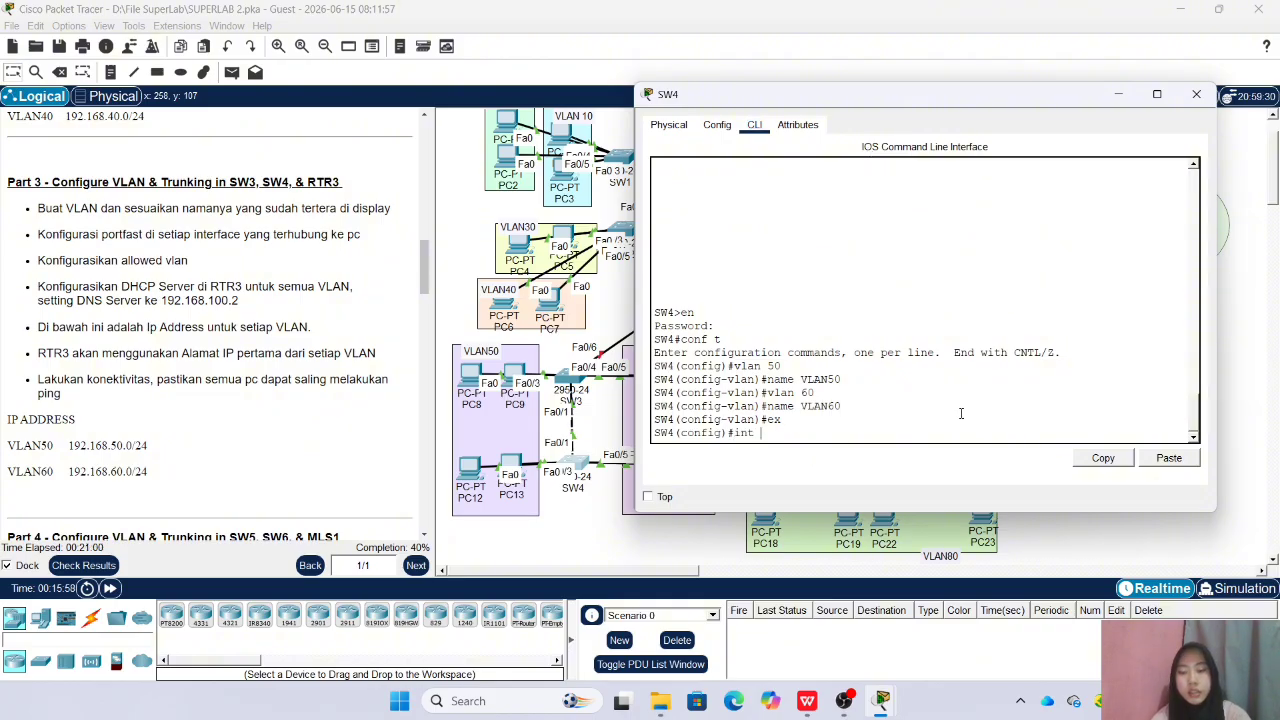
text( ra fa)
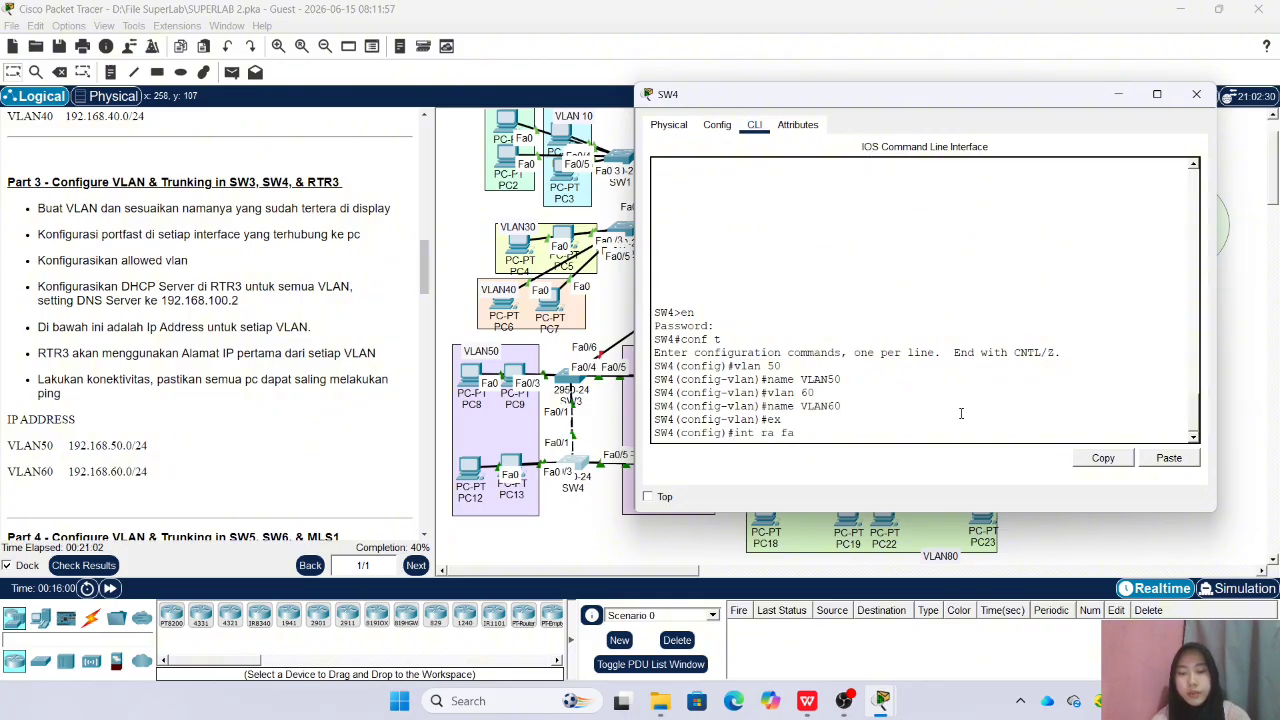
text(0/2-)
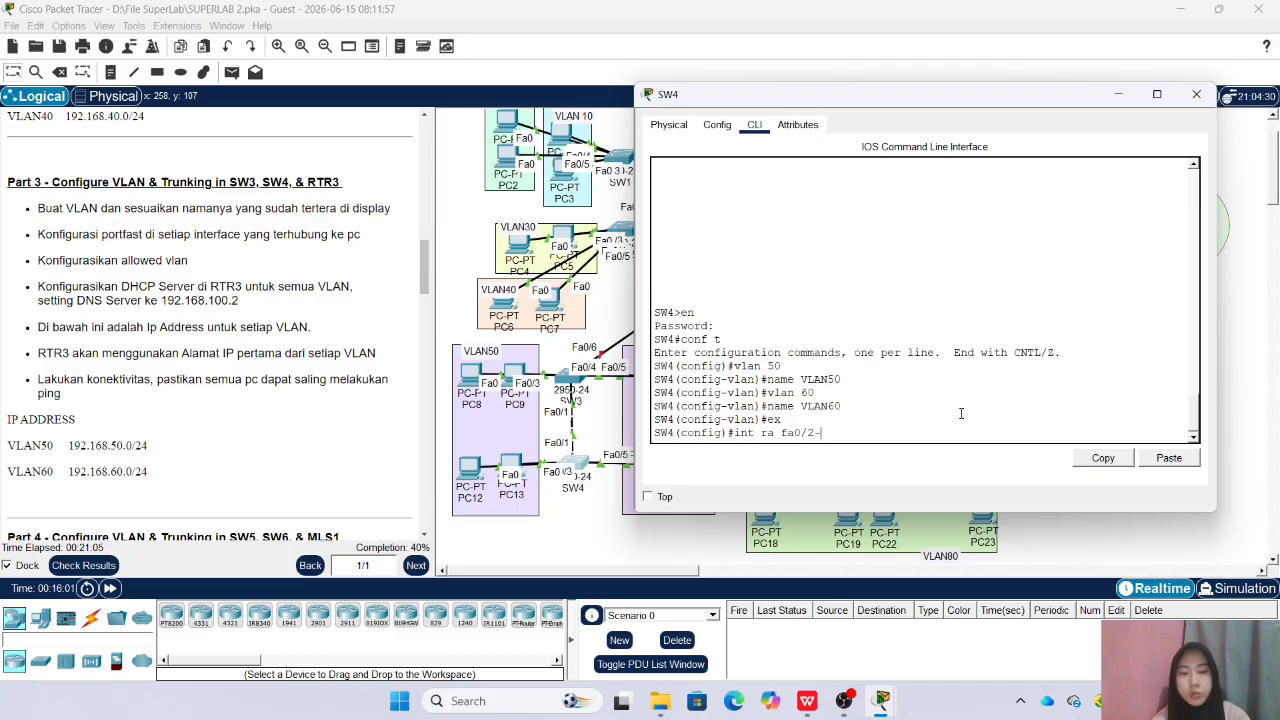
text(3)
key(Return)
text(sw acc vlan)
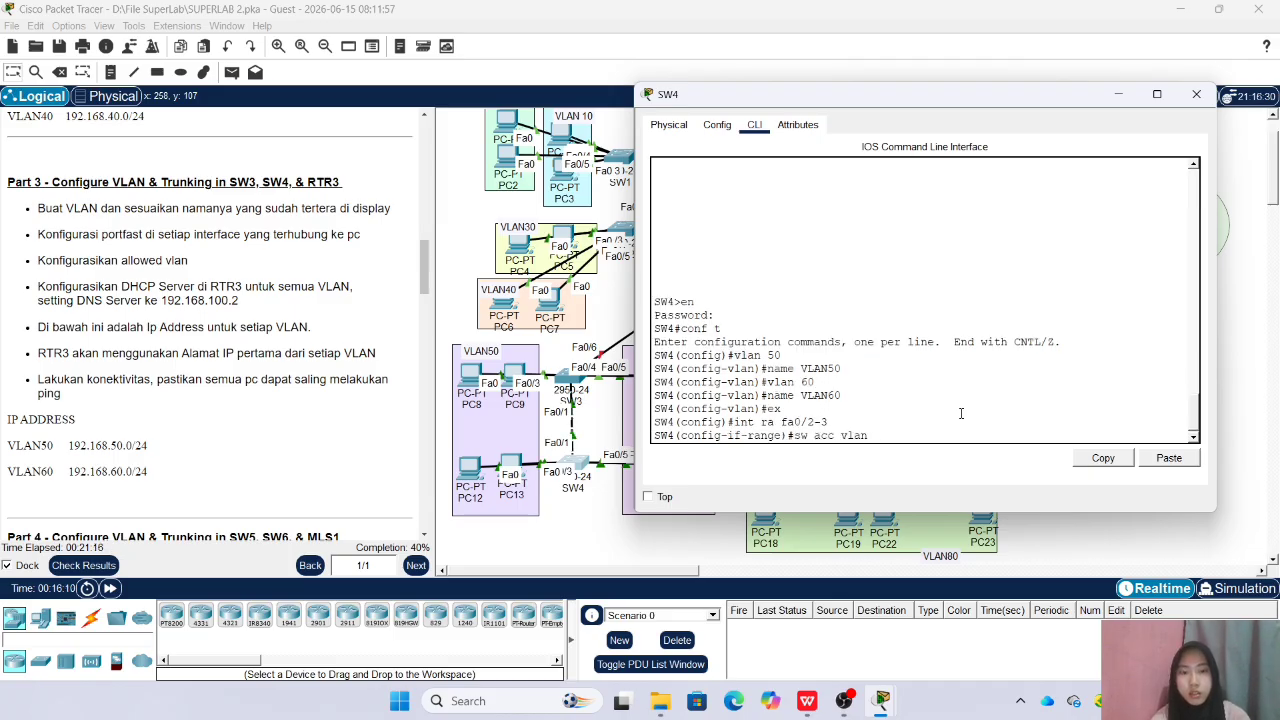
text( 50)
key(Return)
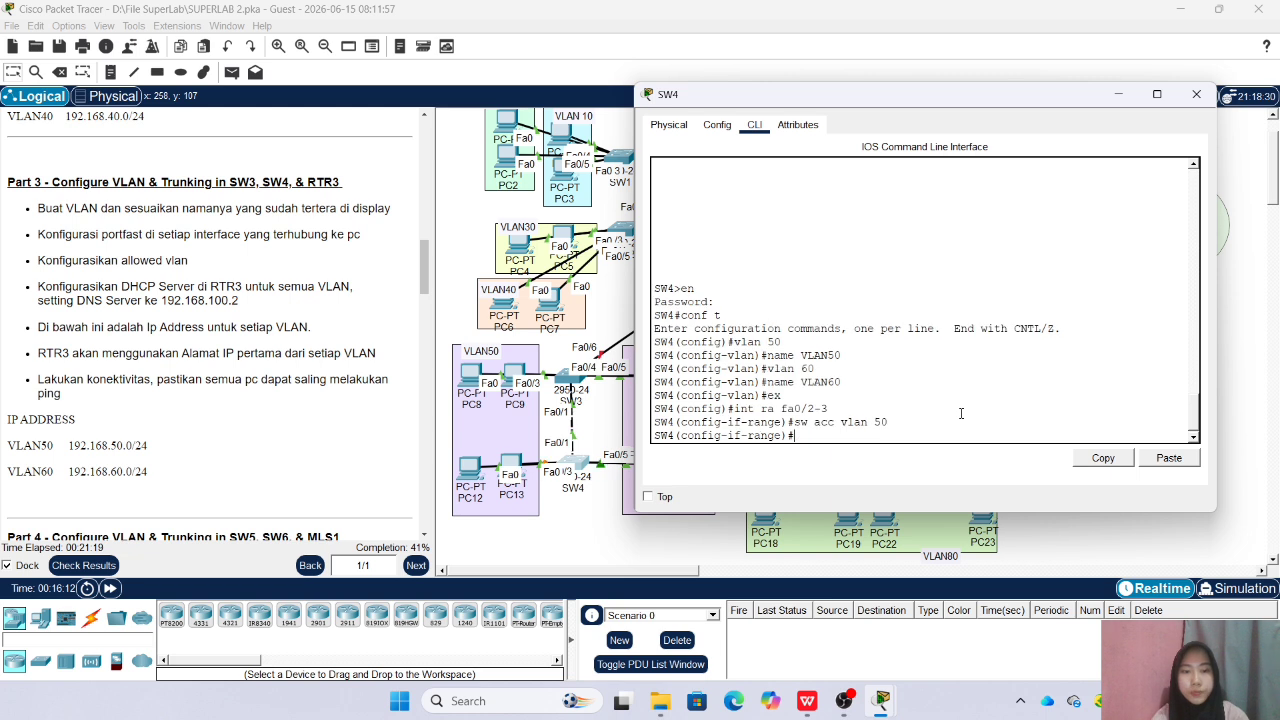
text(spa po)
key(Return)
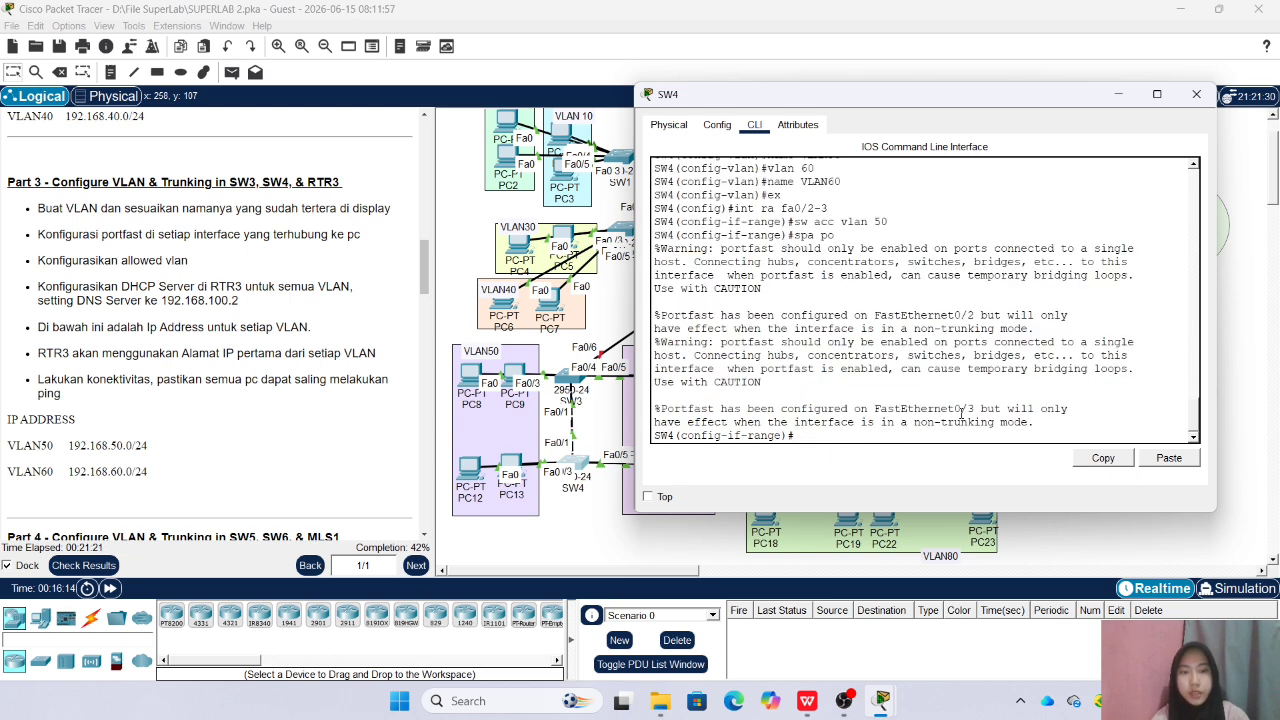
key(Return)
text(ex)
key(Return)
Assign SW4's interfaces fa0/4-5 to access VLAN 60 and enable spanning-tree portfast on them
text(int ra fa0/4-5)
key(Return)
text(sw acc vlan 60)
key(Return)
text(spa )
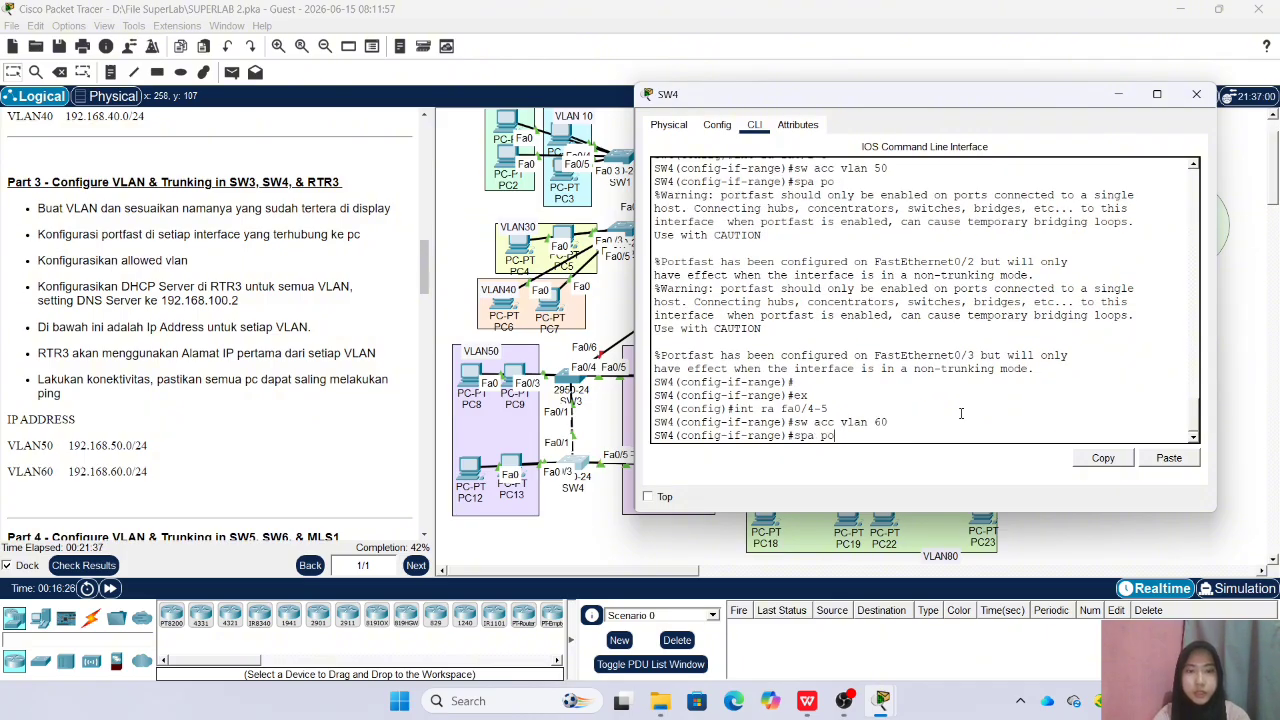
text(po)
key(Return)
text(ex)
key(Return)
Set SW4's fa0/1 to trunk mode with allowed VLANs 50-60, and close SW4's window
text(int fa0)
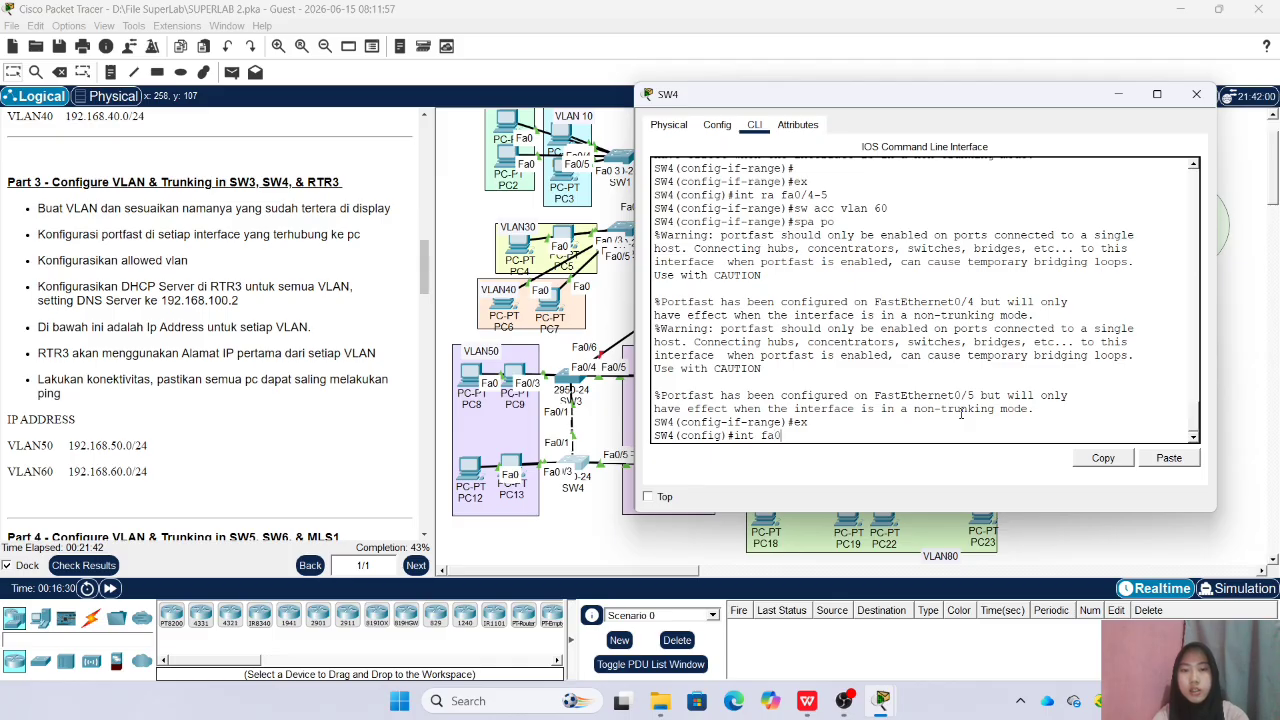
text(/1)
key(Return)
text(sw a)
key(BackSpace)
text(m trunk)
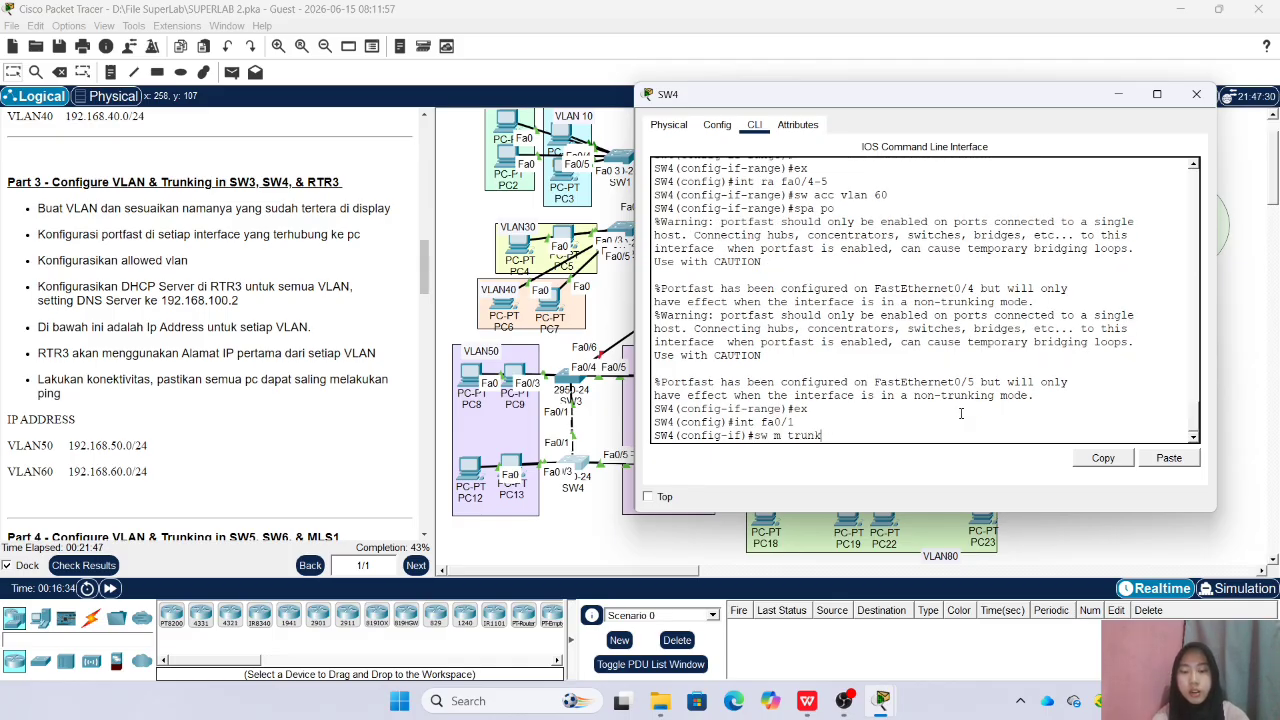
key(Return)
text(sw tr all vlan 5)
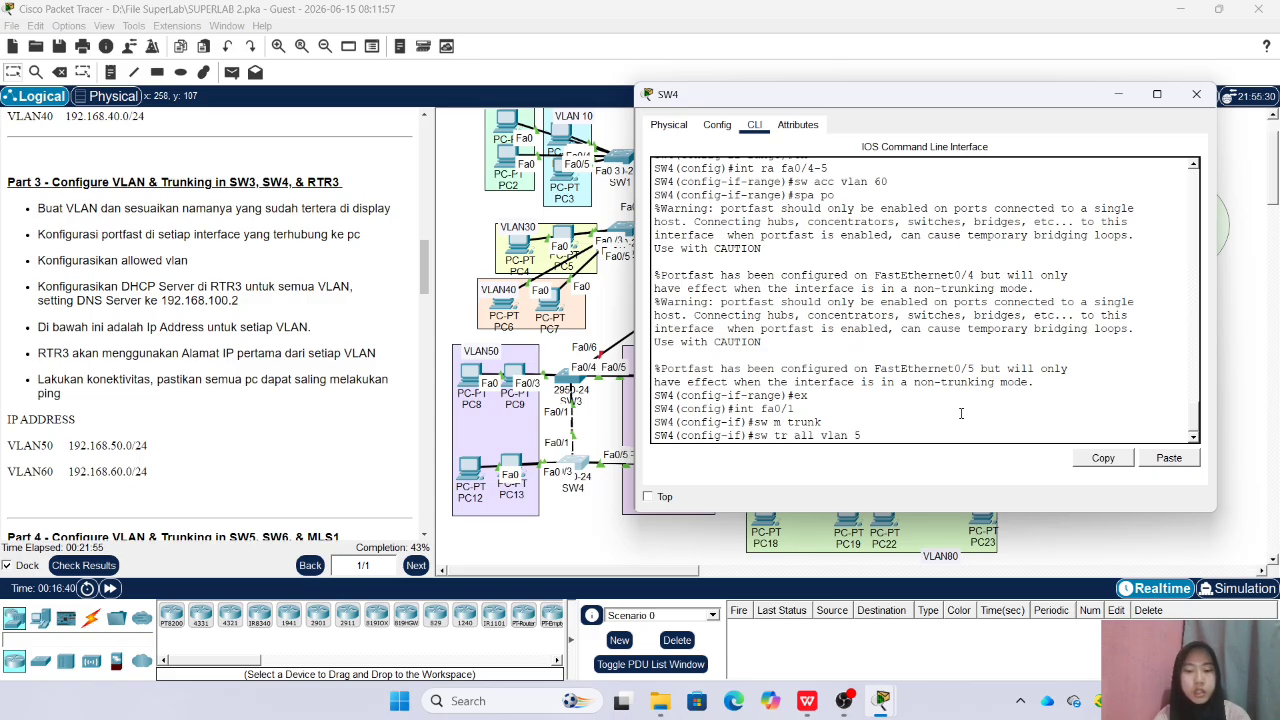
text(0-60)
key(Return)
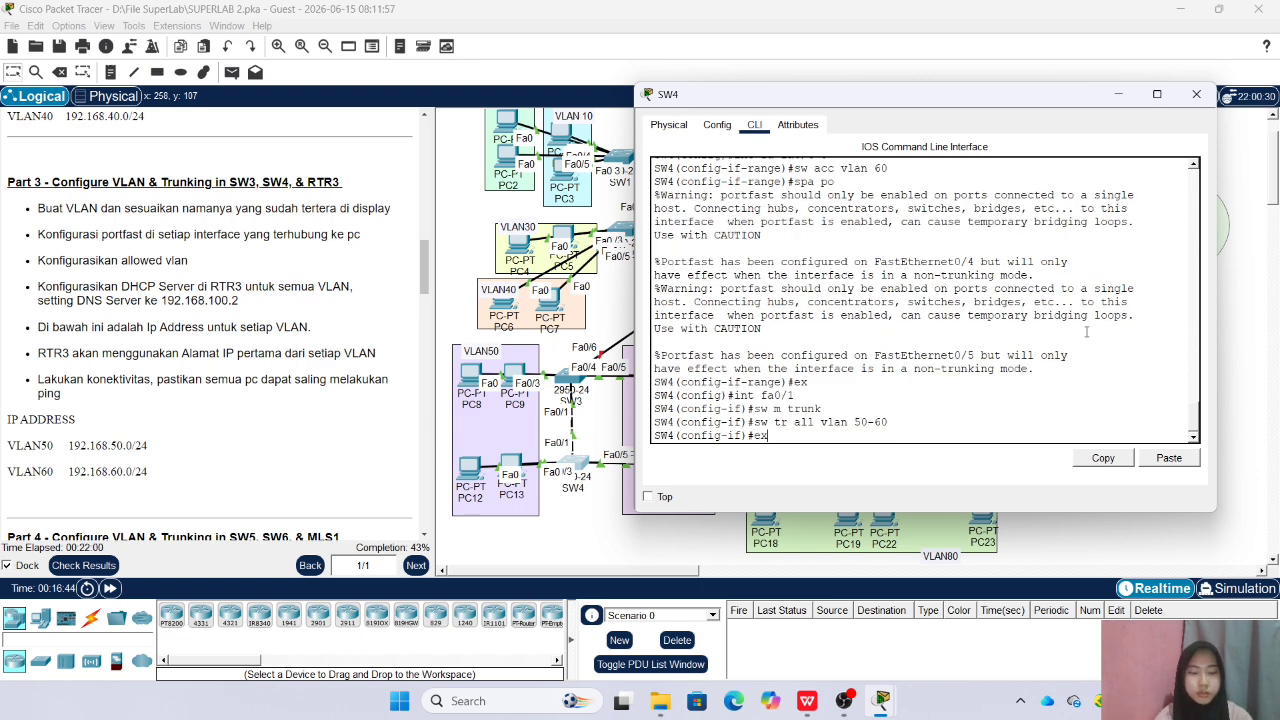
text(ex)
key(Return)
click(1196, 94)
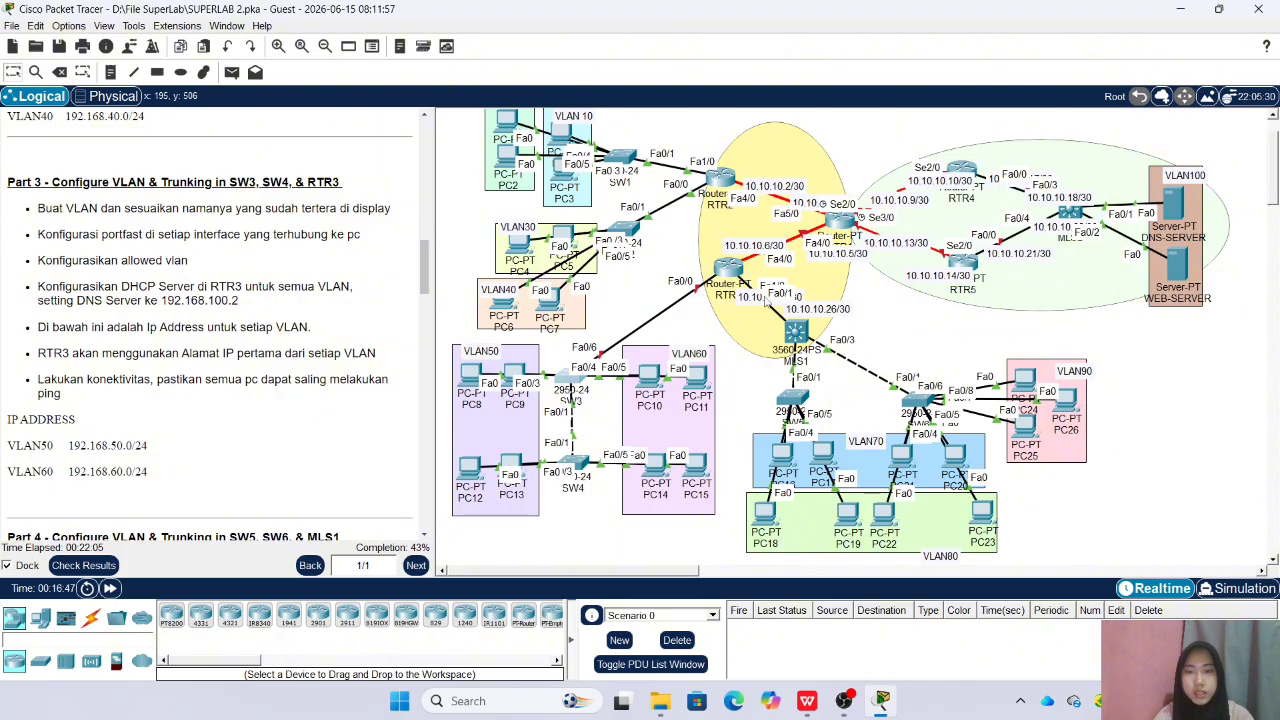
Open SW3's command line, enter privileged mode with the enable password, and enter global configuration mode
click(570, 392)
drag(672, 142, 1003, 142)
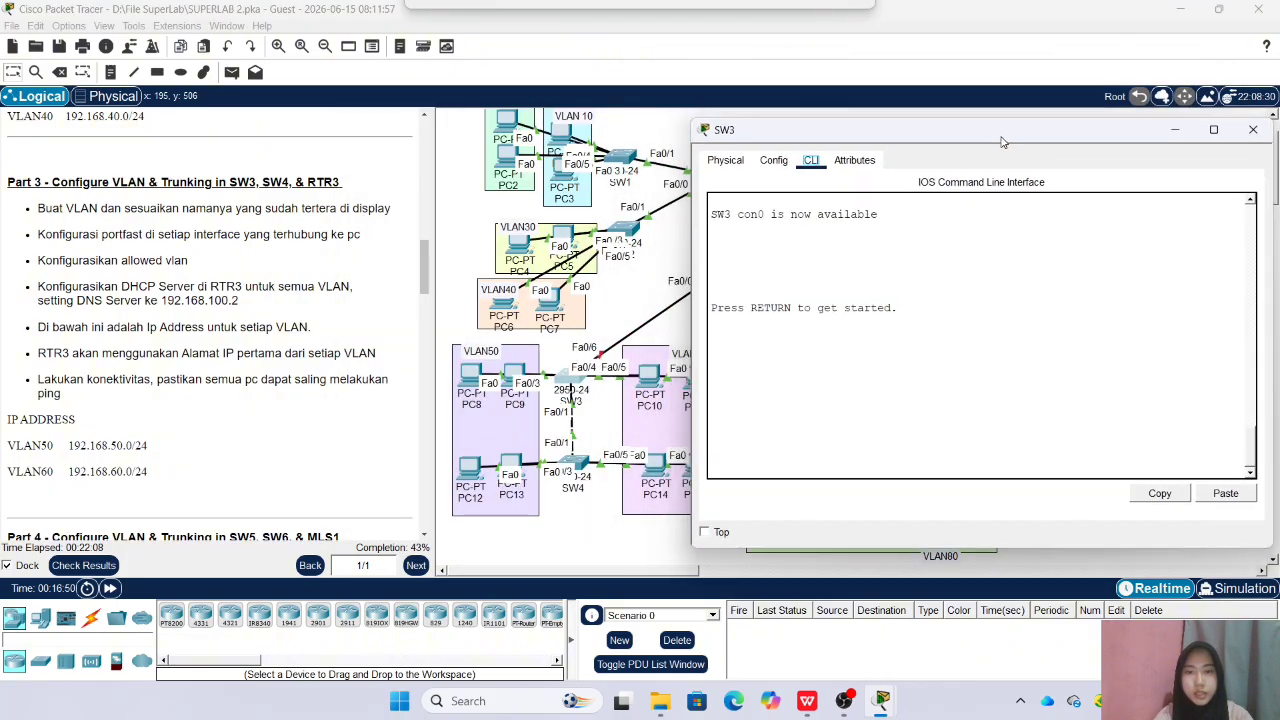
click(875, 395)
key(Return)
text(en)
key(Return)
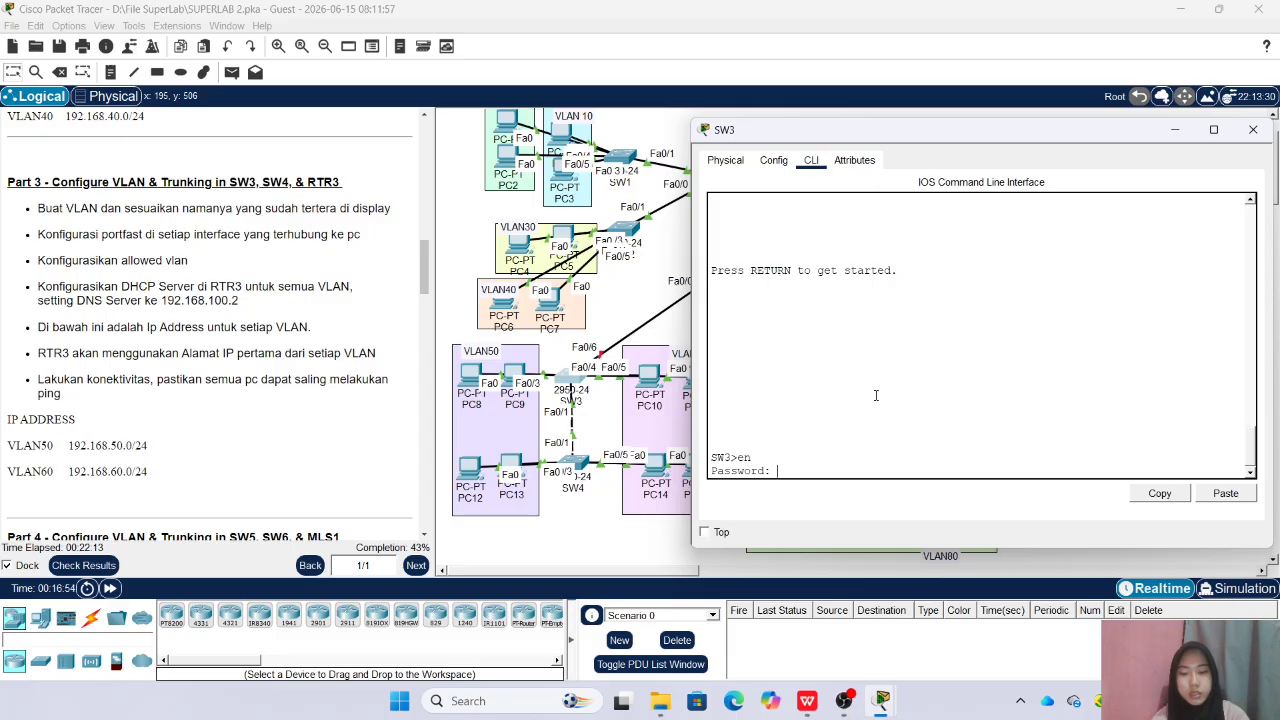
key(Return)
key(Return)
text(conf t)
key(Return)
Create VLAN 50 on SW3 and name it VLAN50
text(in)
key(BackSpace)
key(BackSpace)
text(vlan )
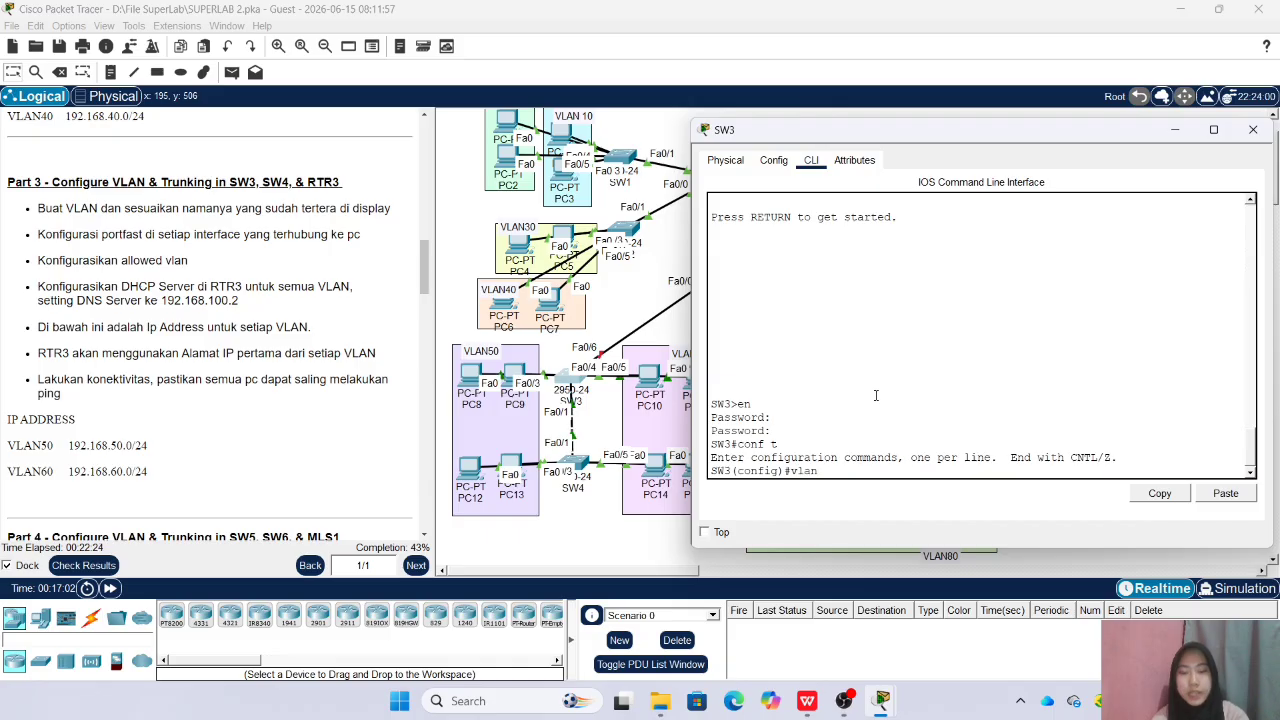
text(50)
key(Return)
text(name VLAN50)
key(Return)
Create VLAN 60 on SW3 with the name VLAN60 and return to global configuration mode
text(vlan 5)
key(BackSpace)
text(60)
key(Return)
text(name VLAN60)
key(Return)
text(ex)
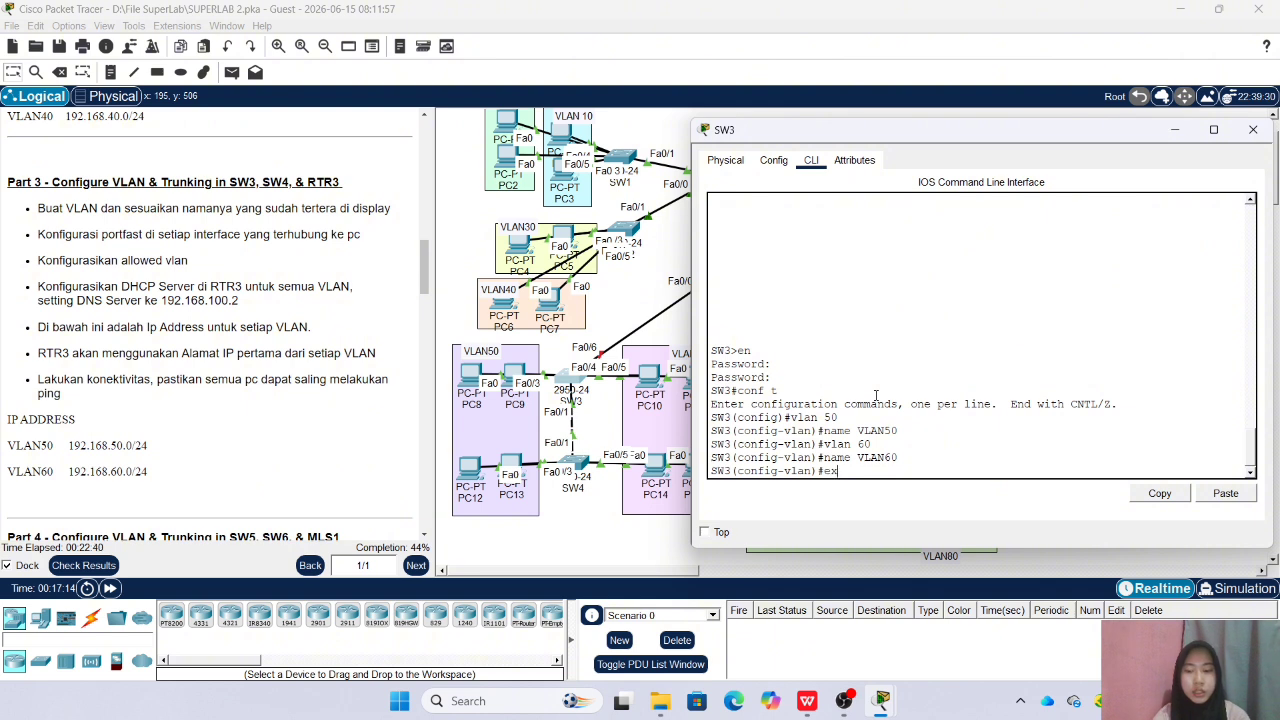
key(Return)
Assign SW3's interfaces fa0/2-3 to access VLAN 50 and enable spanning-tree portfast on them
drag(961, 133, 1028, 139)
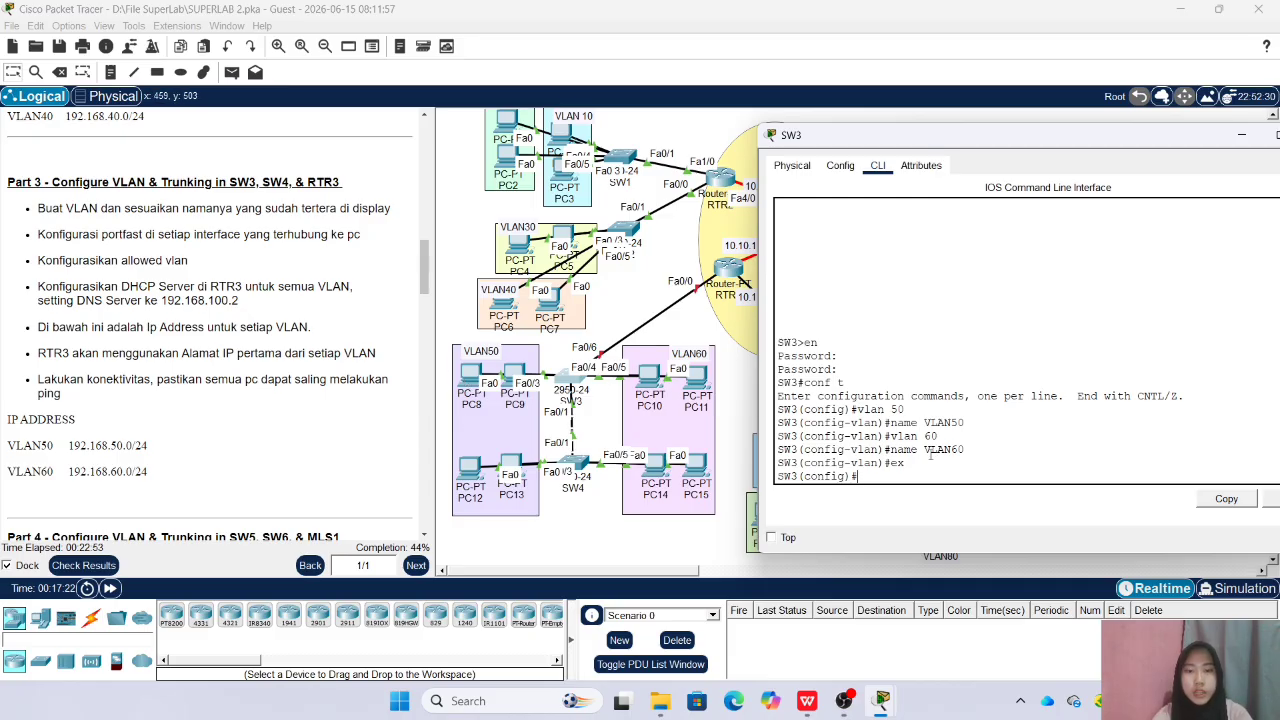
text(nt ra fa0/2-)
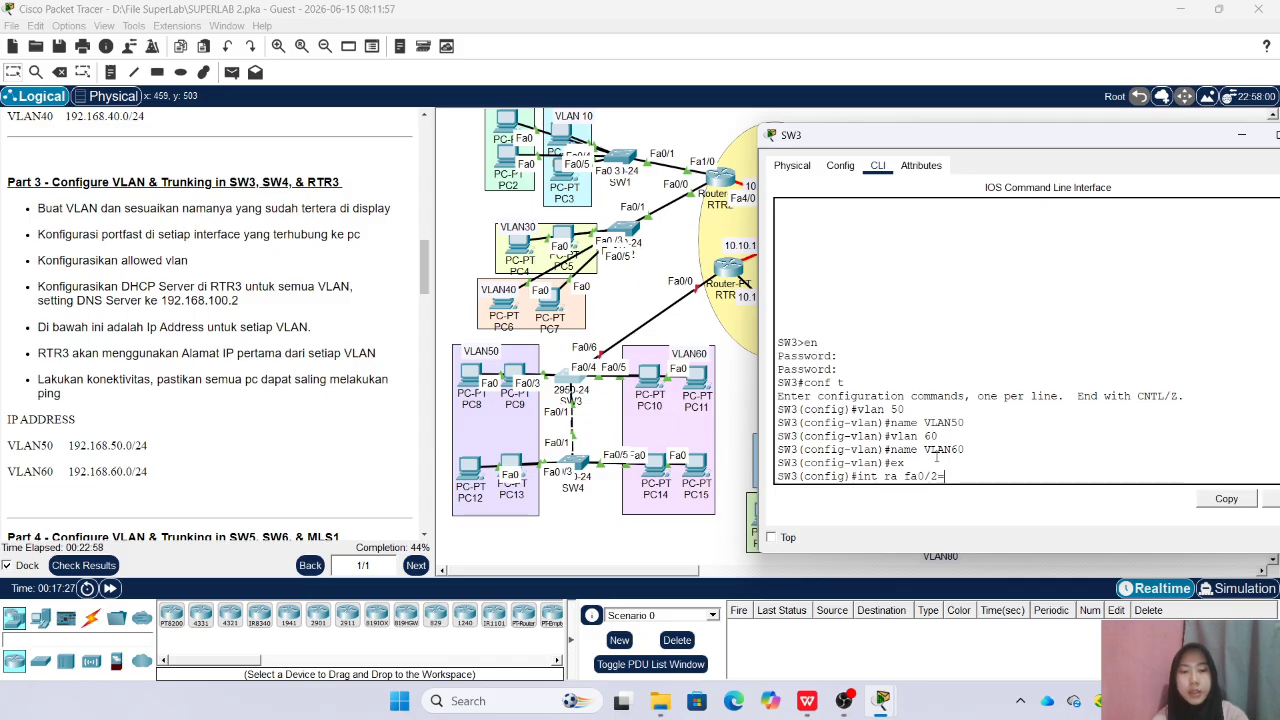
text(3)
key(Return)
text(sw a)
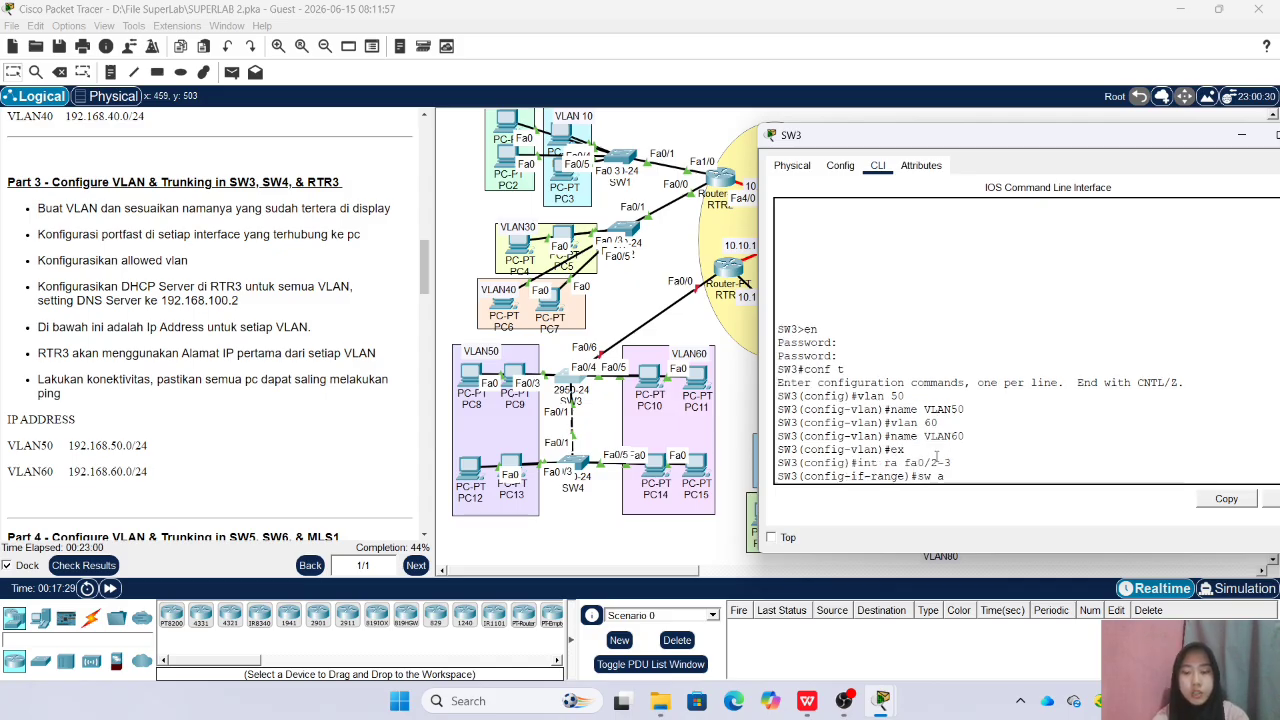
text(cc vlan )
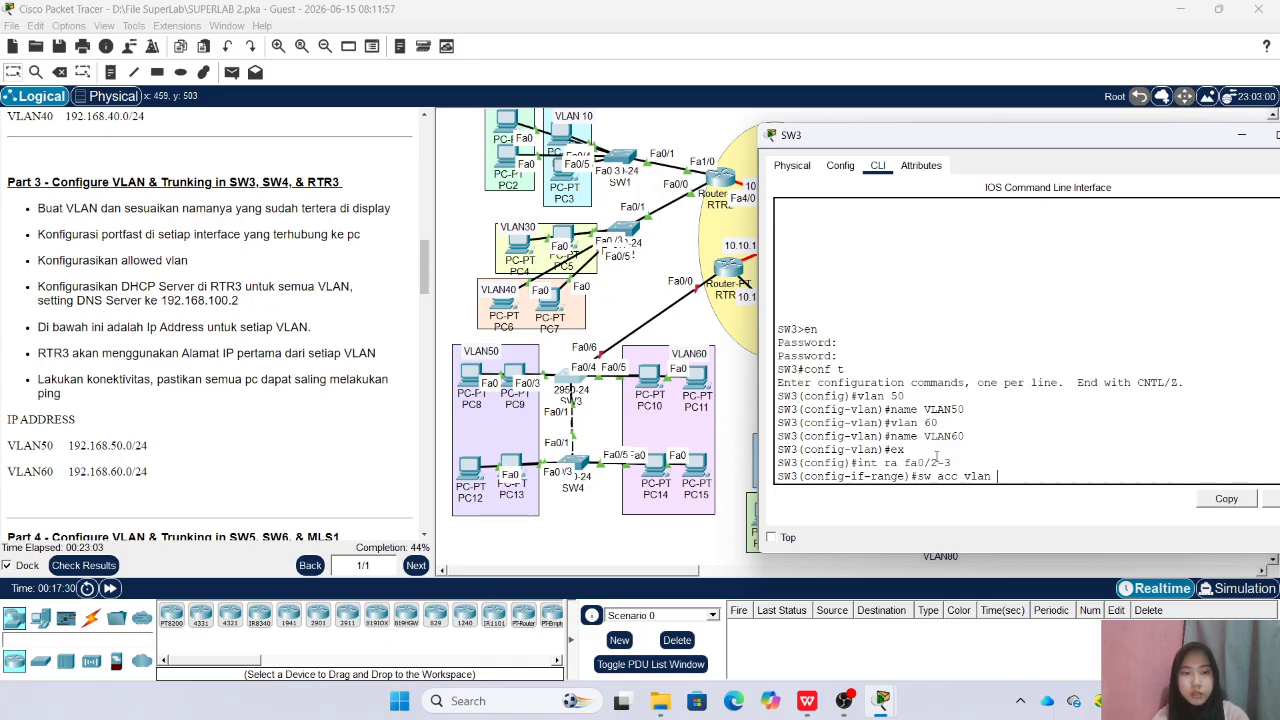
text(50)
key(Return)
text(spa po)
key(Return)
text(ex)
key(Return)
Assign SW3's interfaces fa0/4-5 to access VLAN 60 and enable spanning-tree portfast on them
text(int ra fa0/)
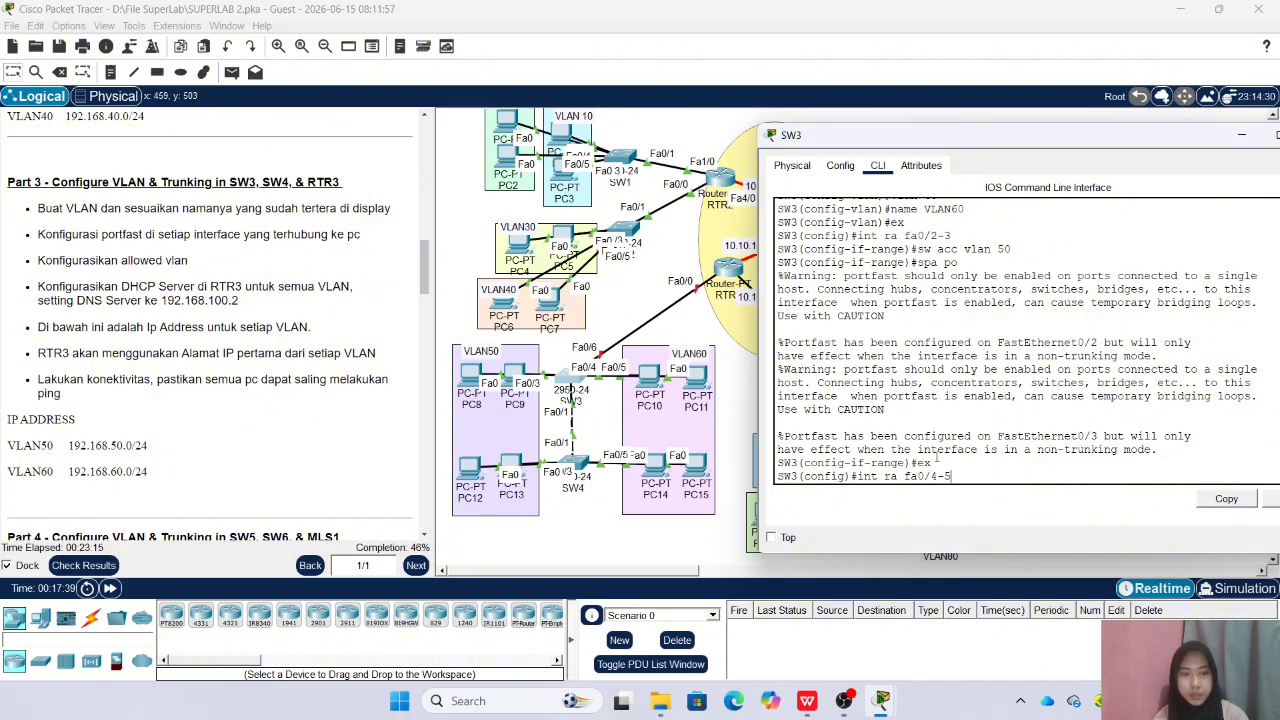
text(4-5)
key(Return)
key(BackSpace)
key(BackSpace)
text(sw acc vlan)
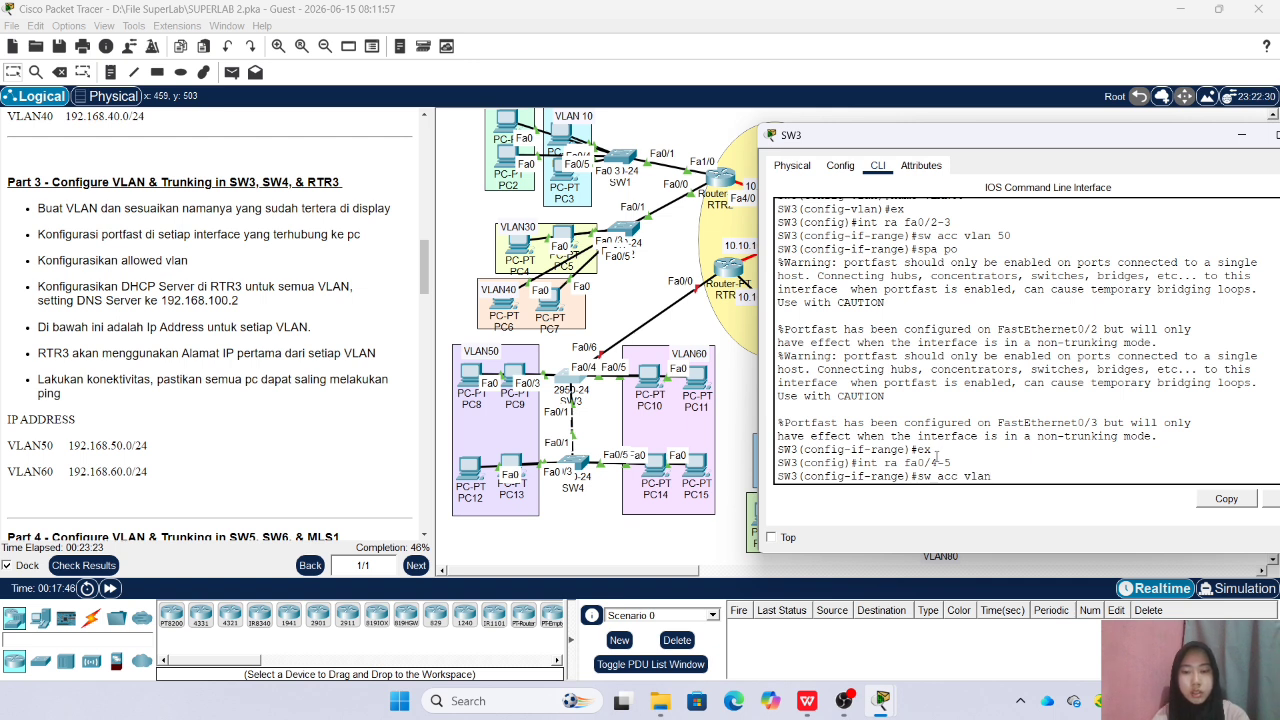
text( 60)
key(Return)
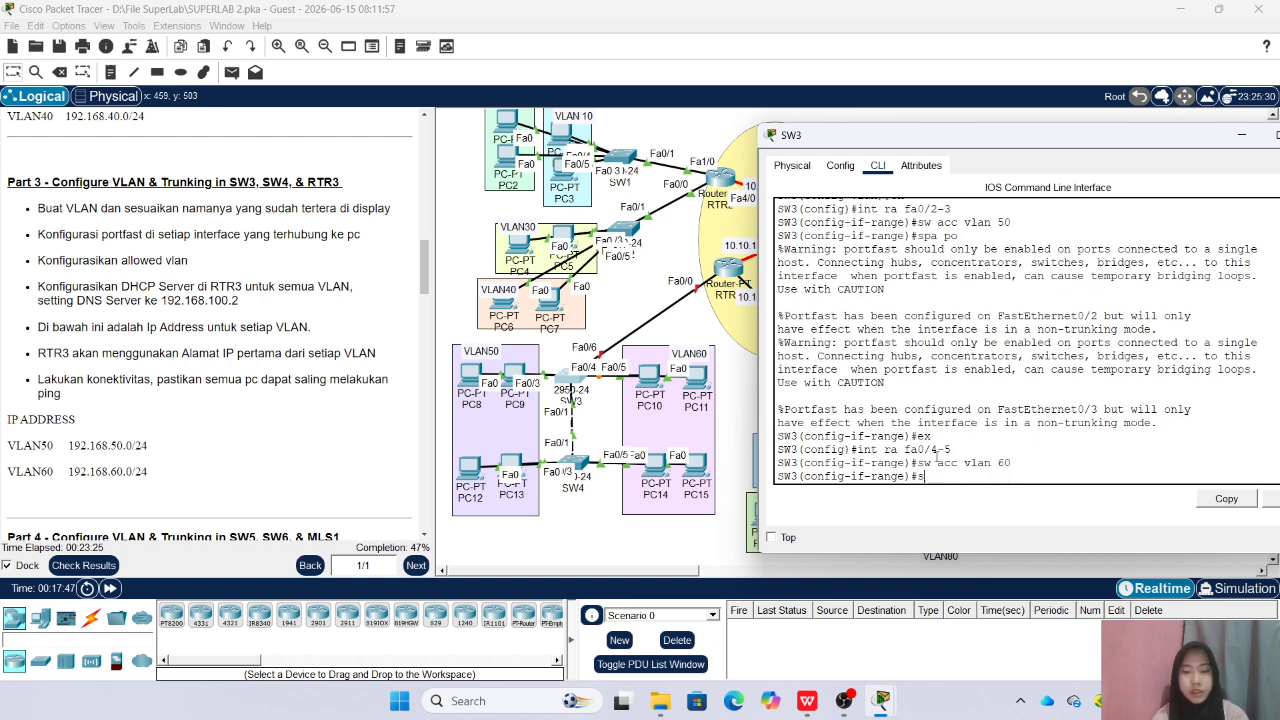
text(spa po)
key(Return)
text(ex)
key(Return)
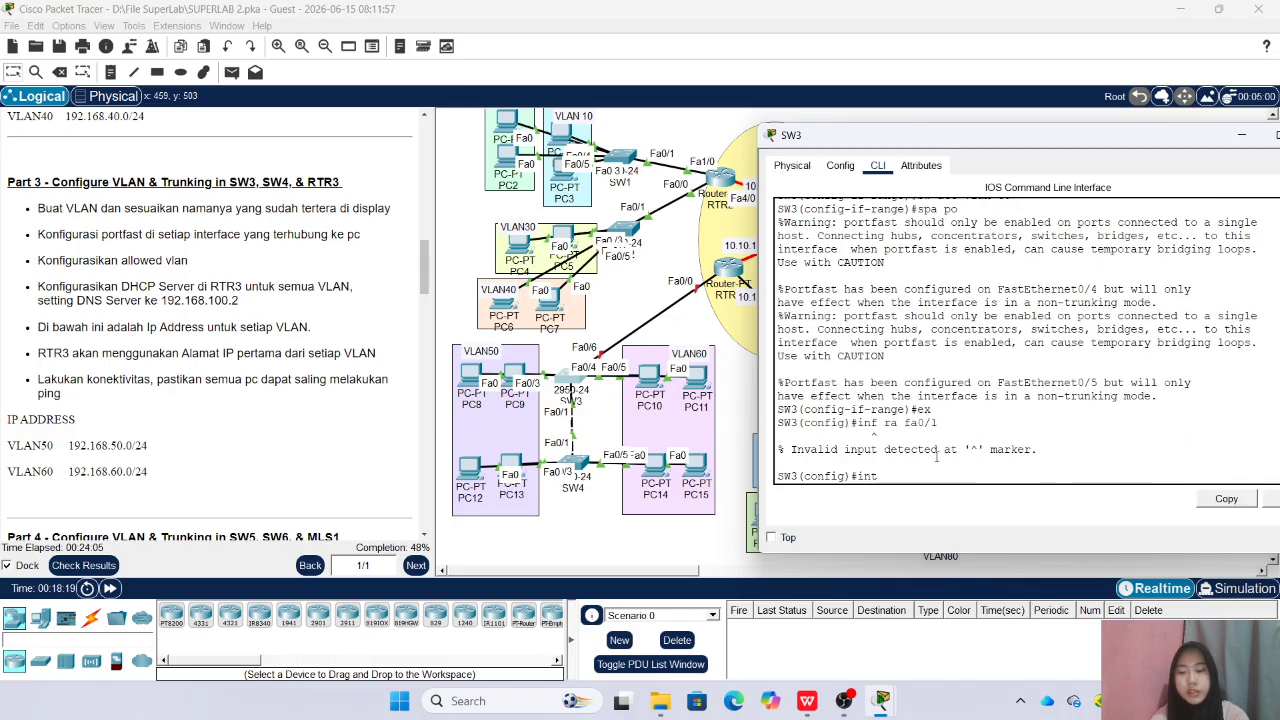
Set SW3's fa0/1 to trunk mode with allowed VLANs 50-60
text(fa0/1)
key(Return)
text(sw )
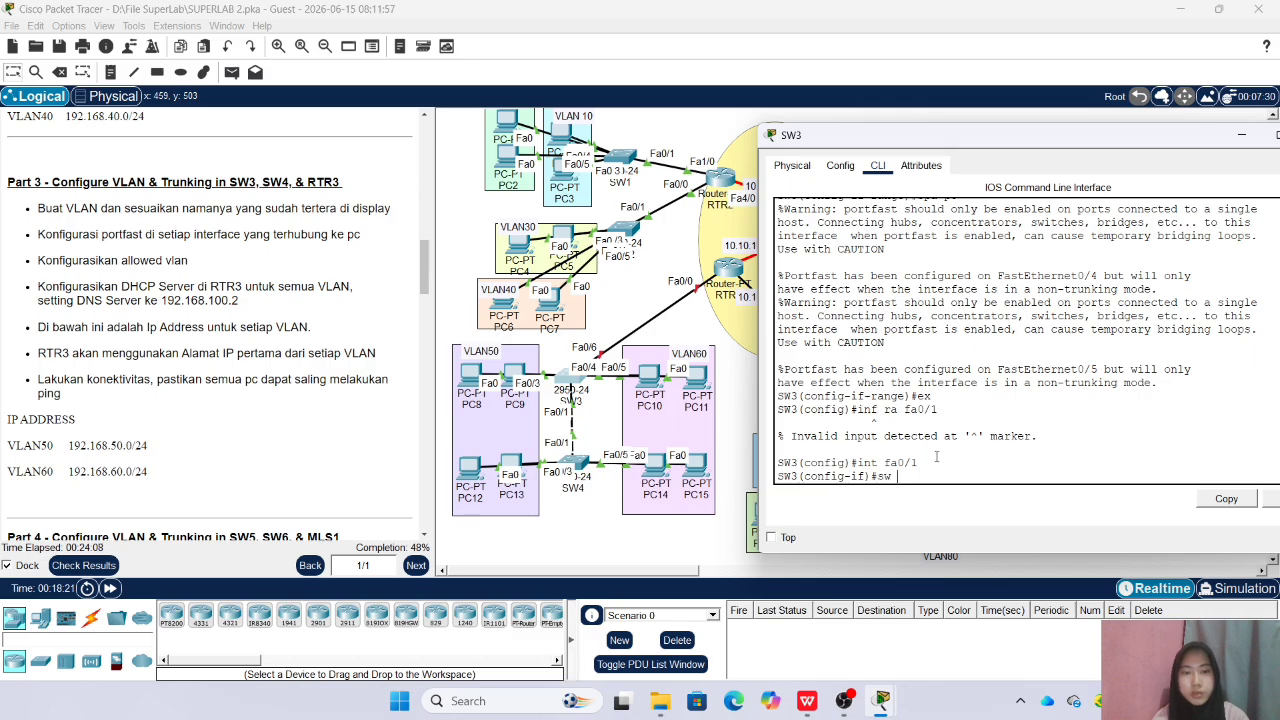
text(m trunk)
key(Return)
text(sw)
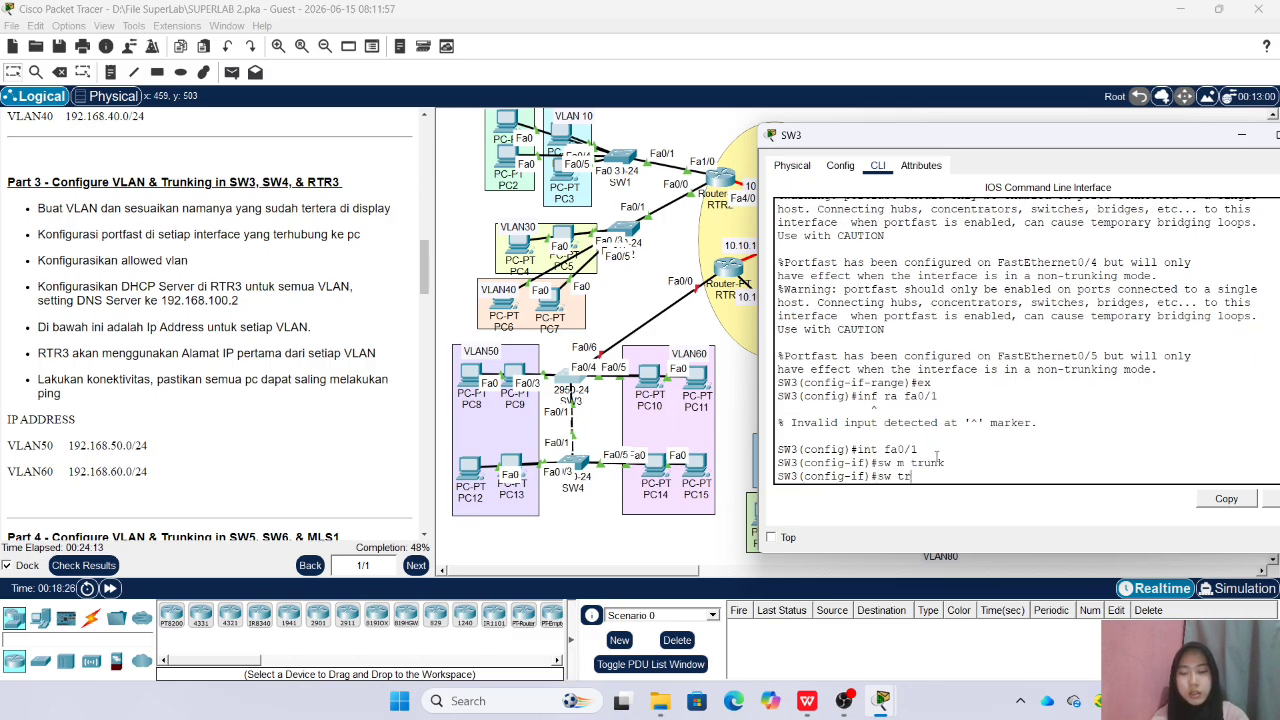
text( tr all vlan 50-60)
key(Return)
text(ex)
key(Return)
Set SW3's fa0/6, the link towards RTR3, to trunk mode and close SW3's window
text(int)
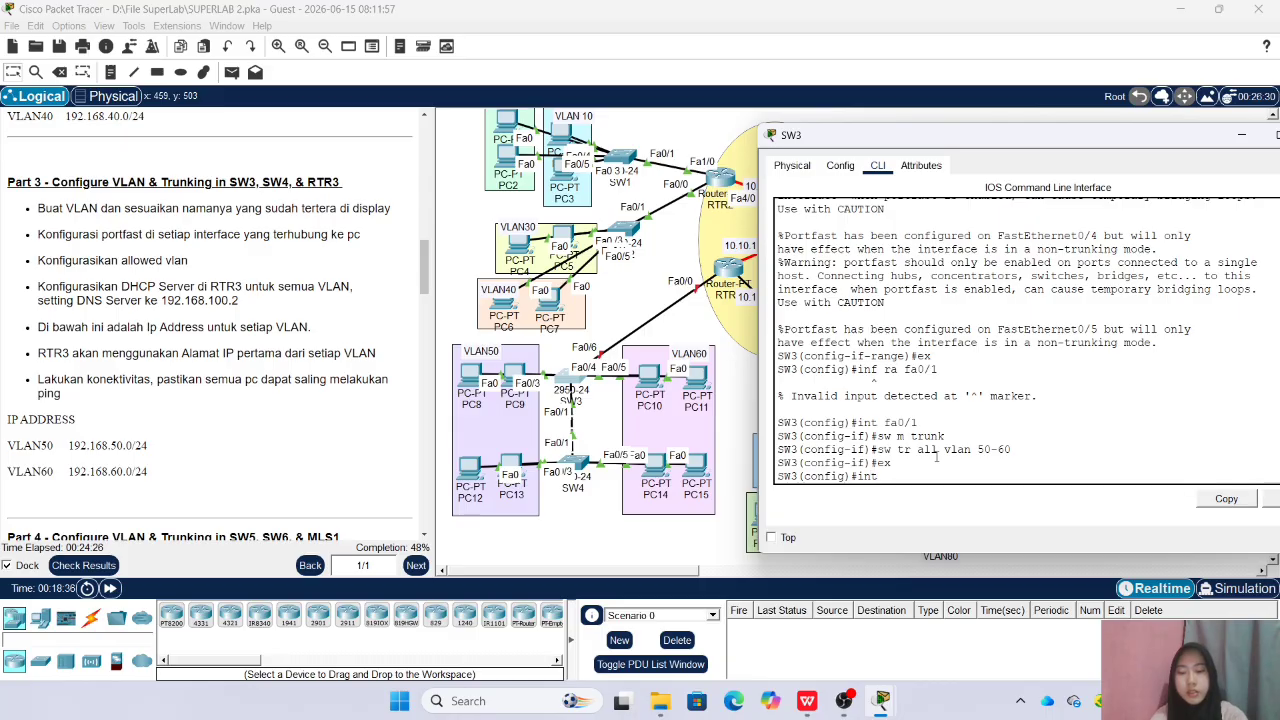
text( fa0/6)
key(Return)
text(sw m trun)
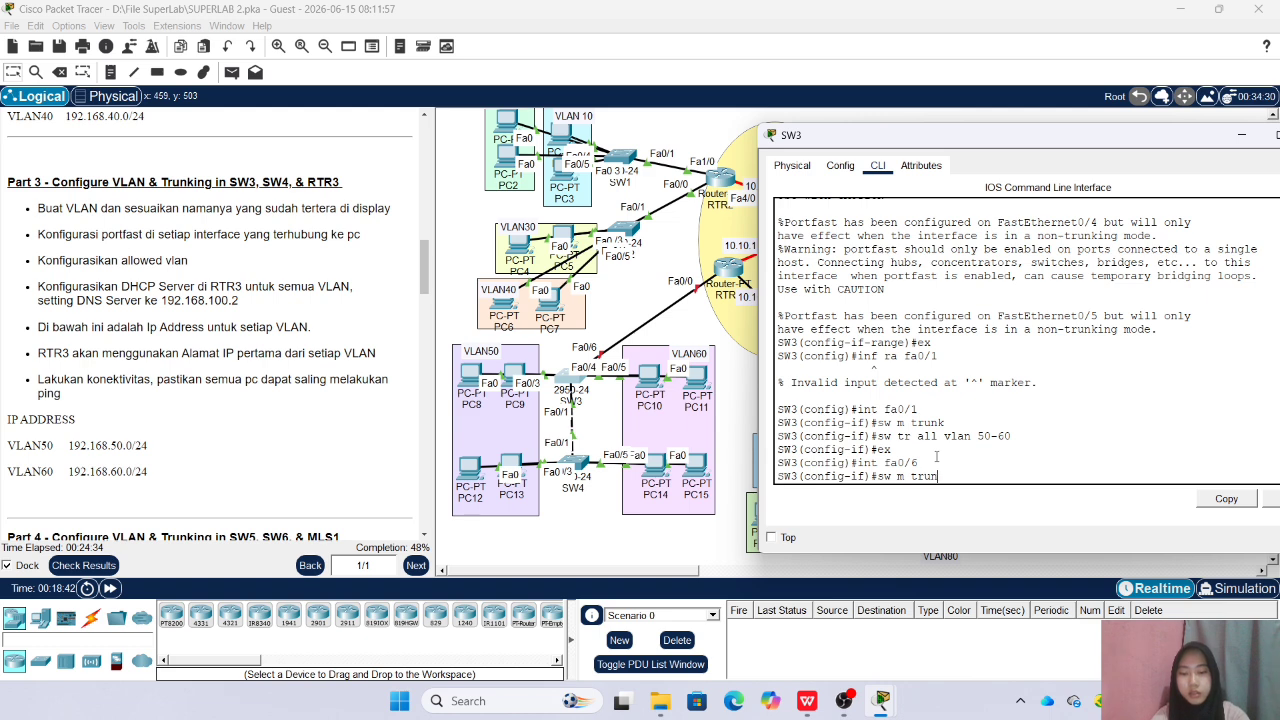
text(k)
key(Return)
drag(1064, 136, 910, 137)
click(1165, 137)
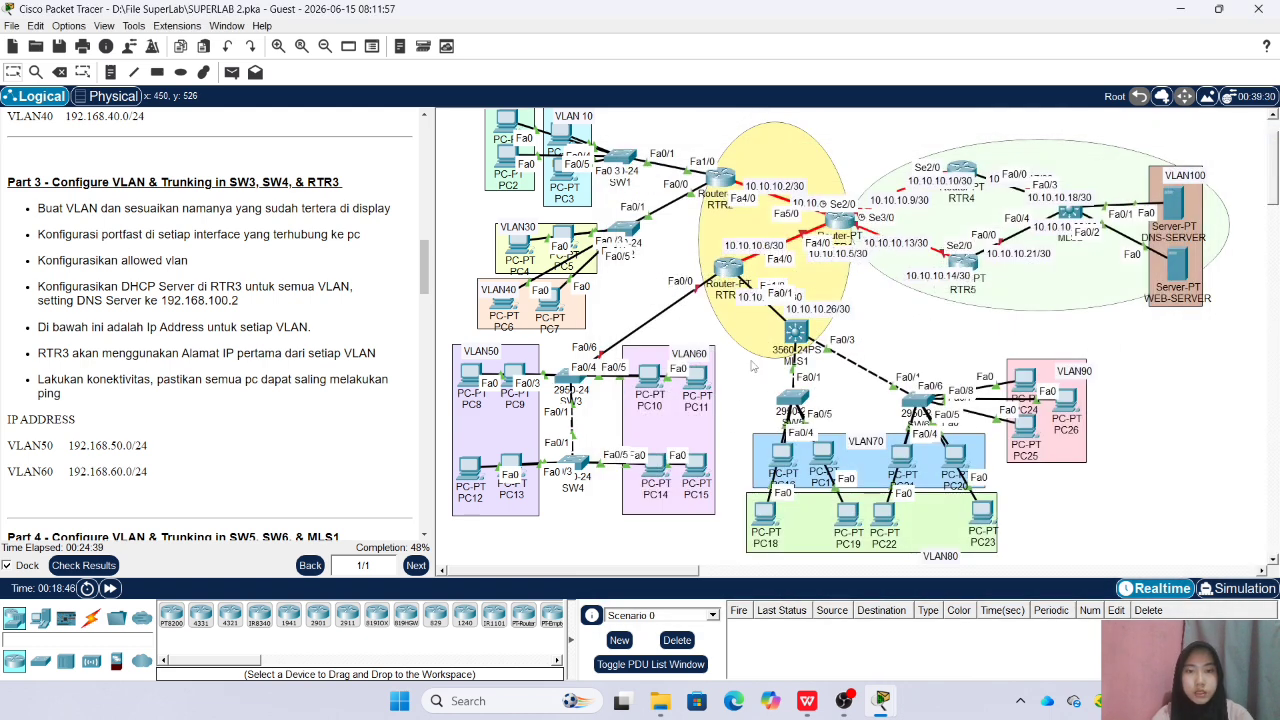
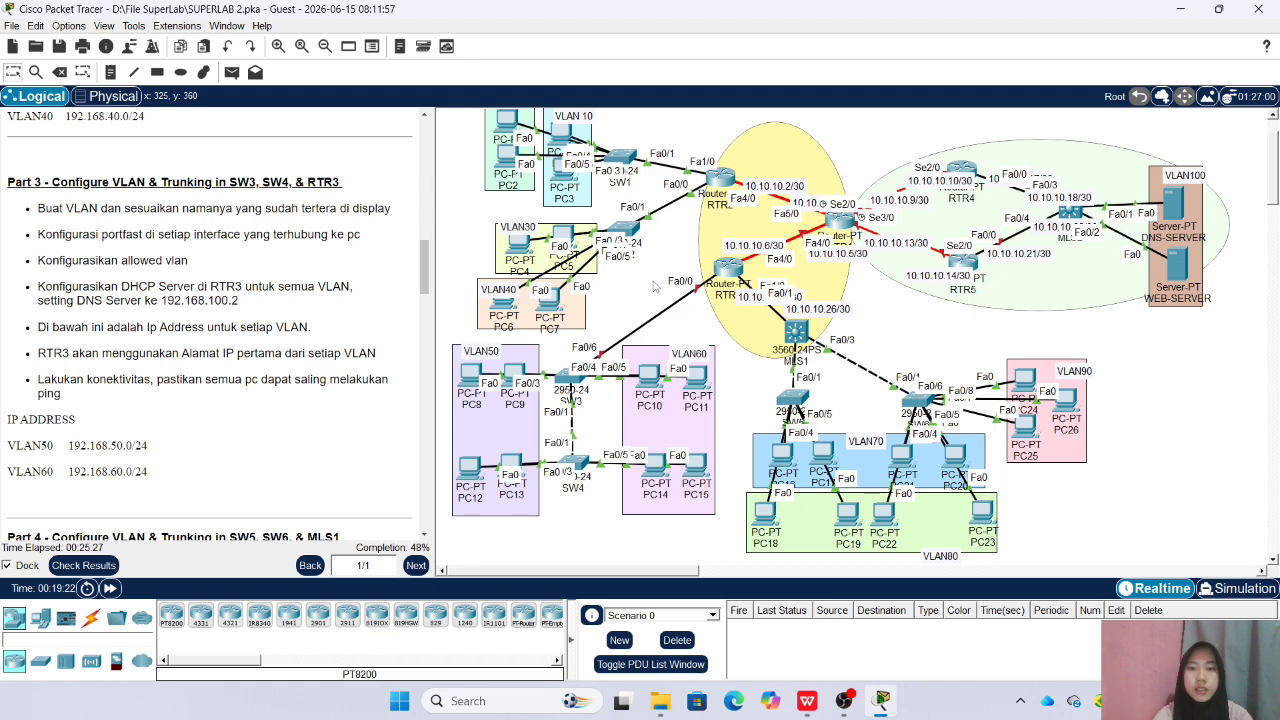
Open RTR3's command line, enter the enable password for privileged access, and enter global configuration mode
click(728, 268)
drag(615, 125, 1028, 146)
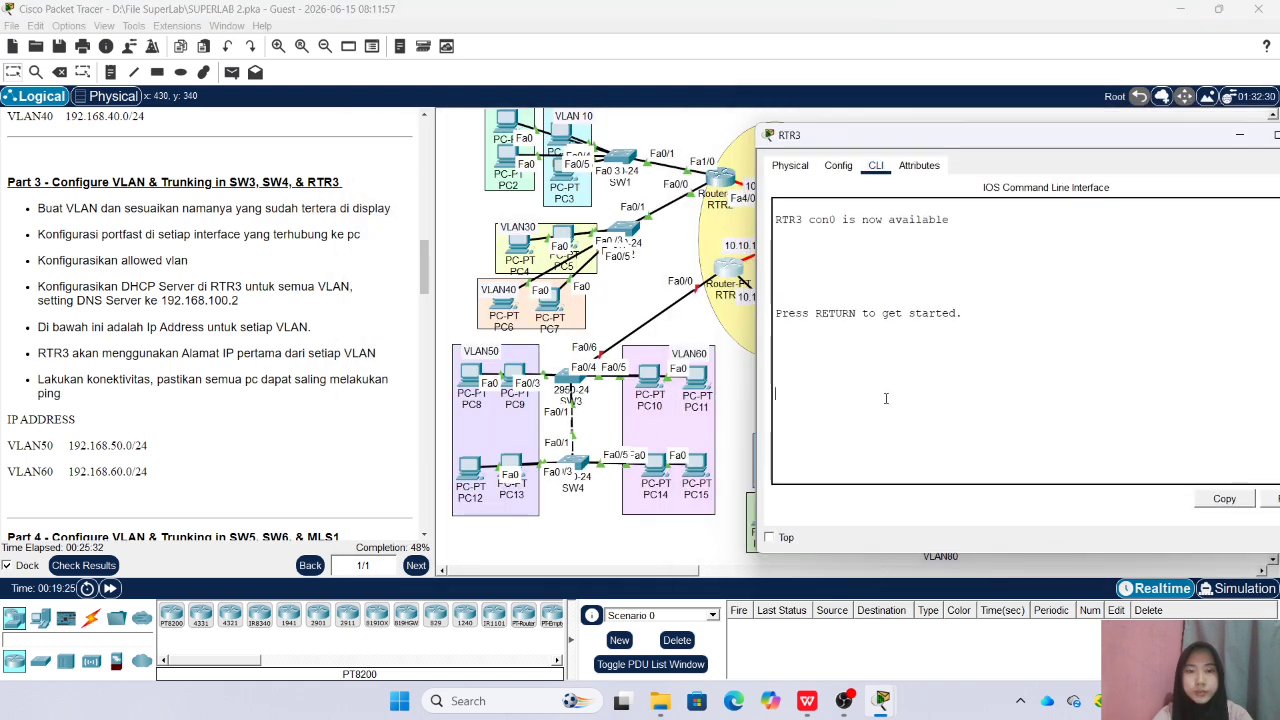
key(Return)
text(en)
key(Return)
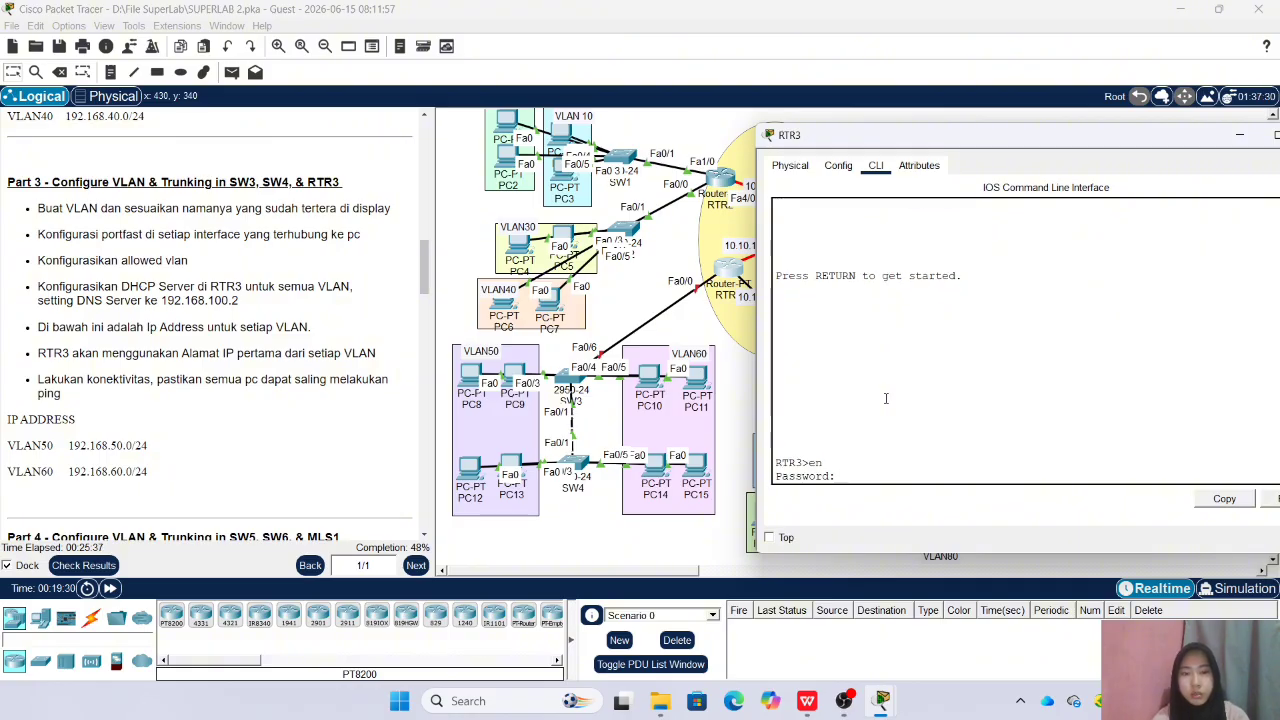
key(Return)
text(conf t)
key(Return)
Bring up RTR3's physical interface fa0/0 with no shutdown and return to global configuration mode
text(in)
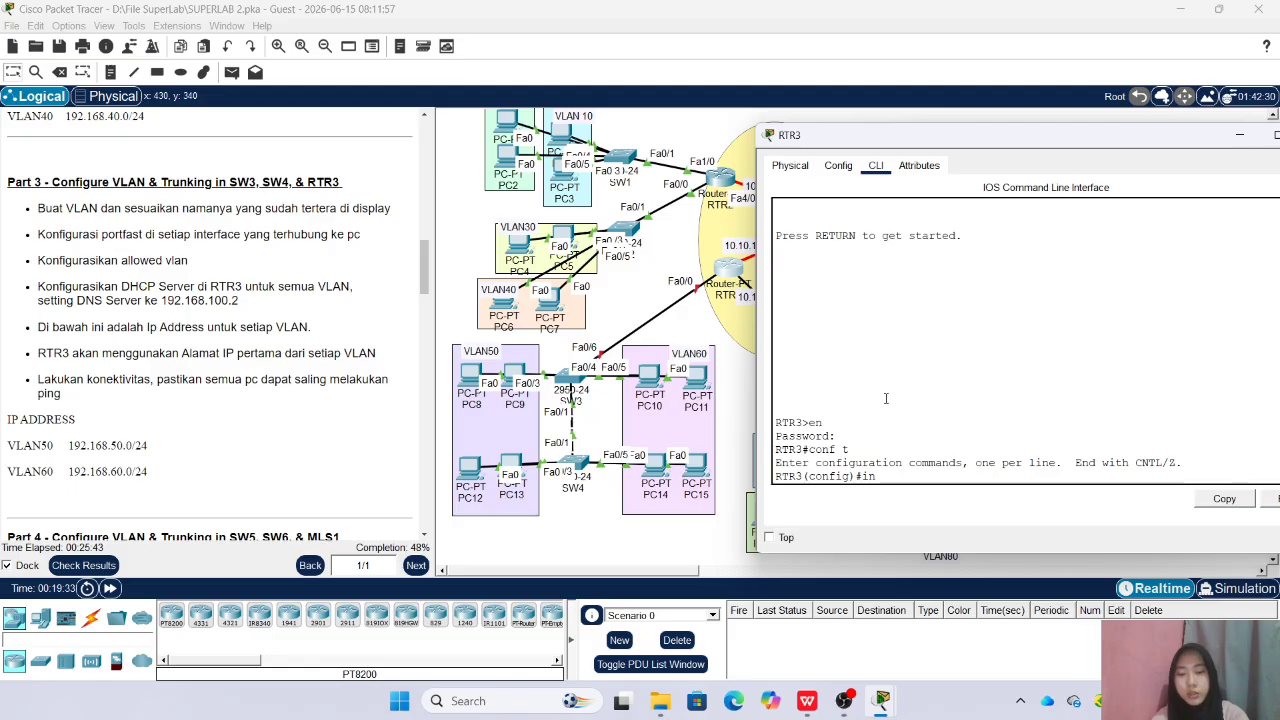
text(t fa0/0)
key(Return)
text(nfig-if)#no sh)
key(Return)
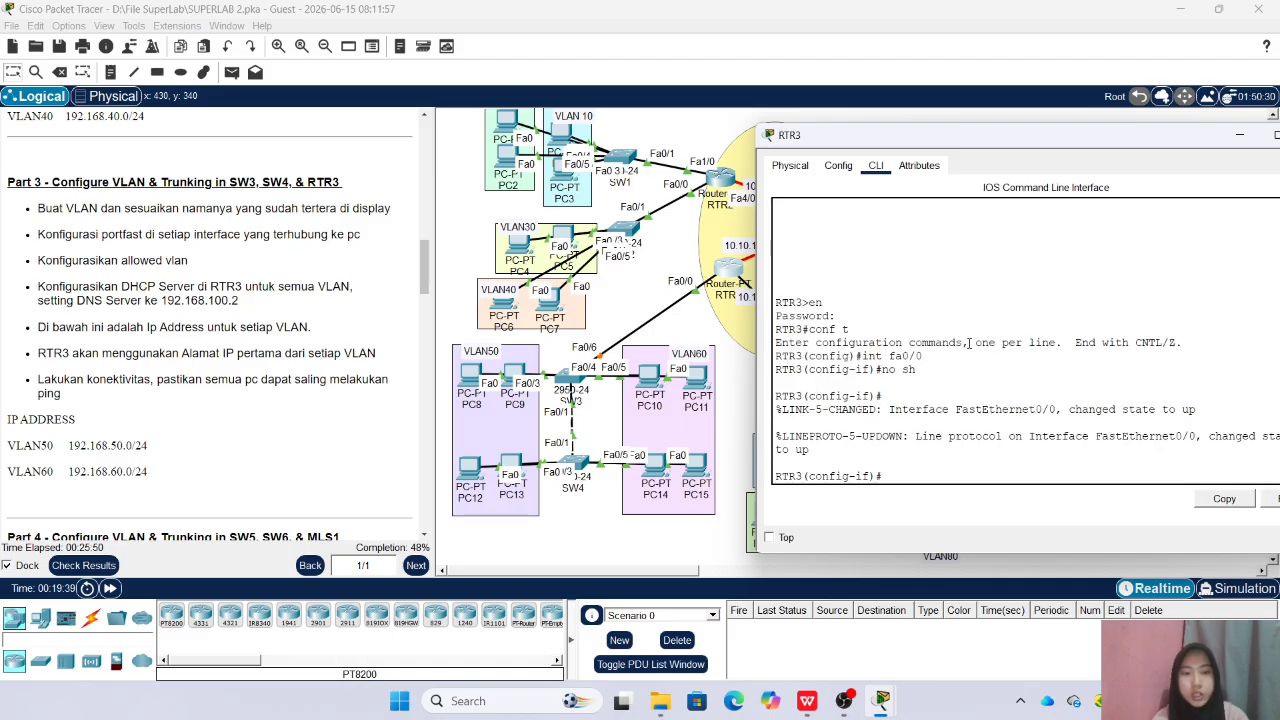
text(ex)
key(Return)
Create subinterface fa0/0.50 on RTR3 with dot1Q encapsulation for VLAN 50
text(int fa0/)
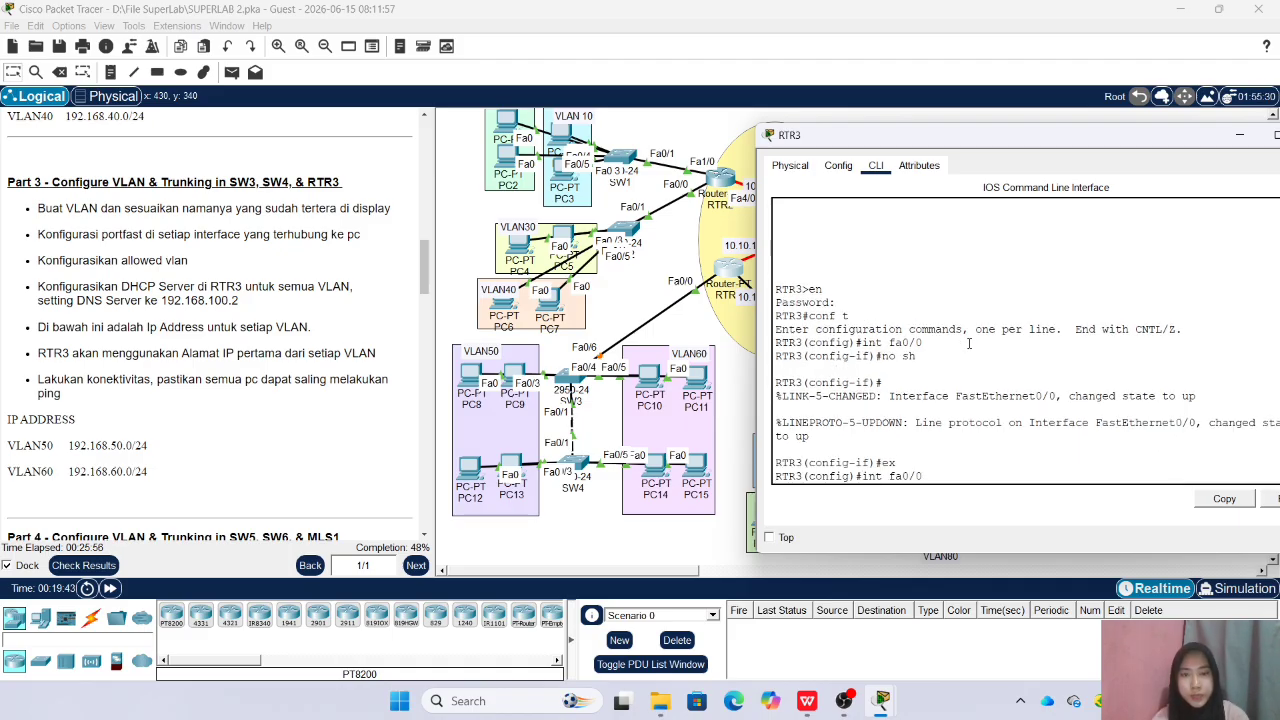
text(0.50)
key(Return)
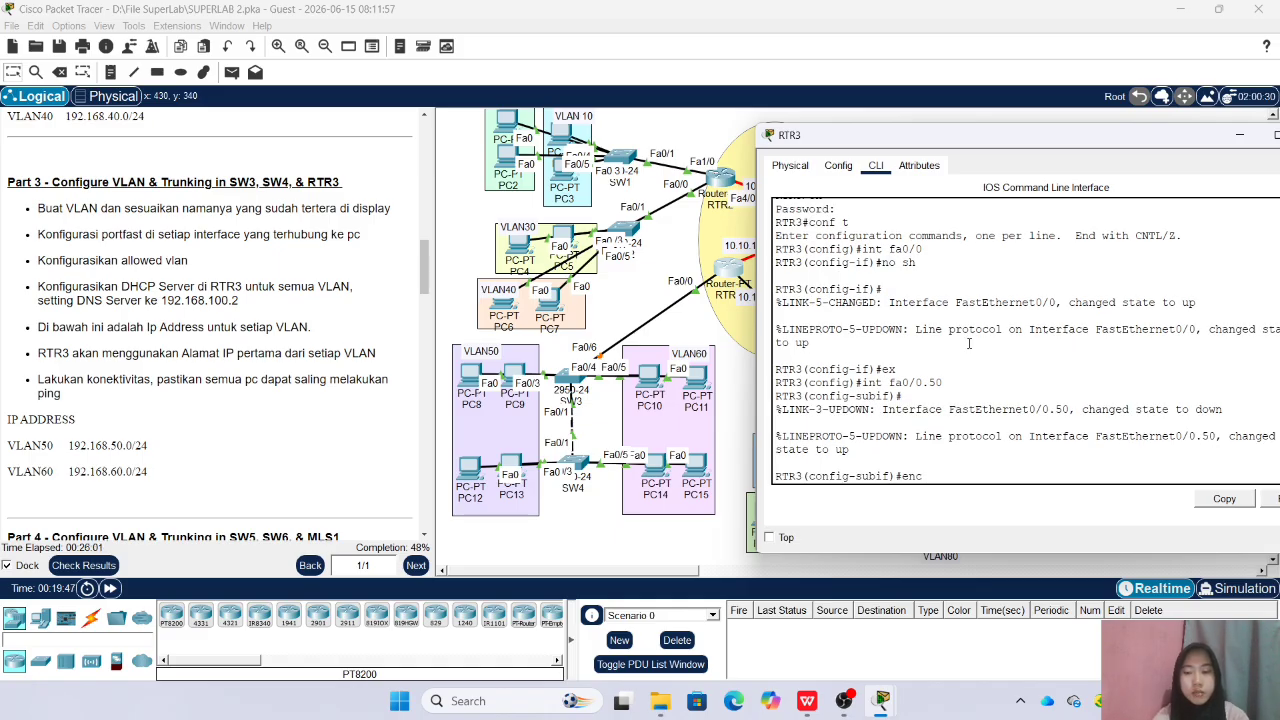
text(enc)
key(Tab)
key(Tab)
text(50)
key(Return)
Assign IP address 192.168.50.1 with mask 255.255.255.0 to subinterface fa0/0.50 and exit it
text(ip add 192.168.50)
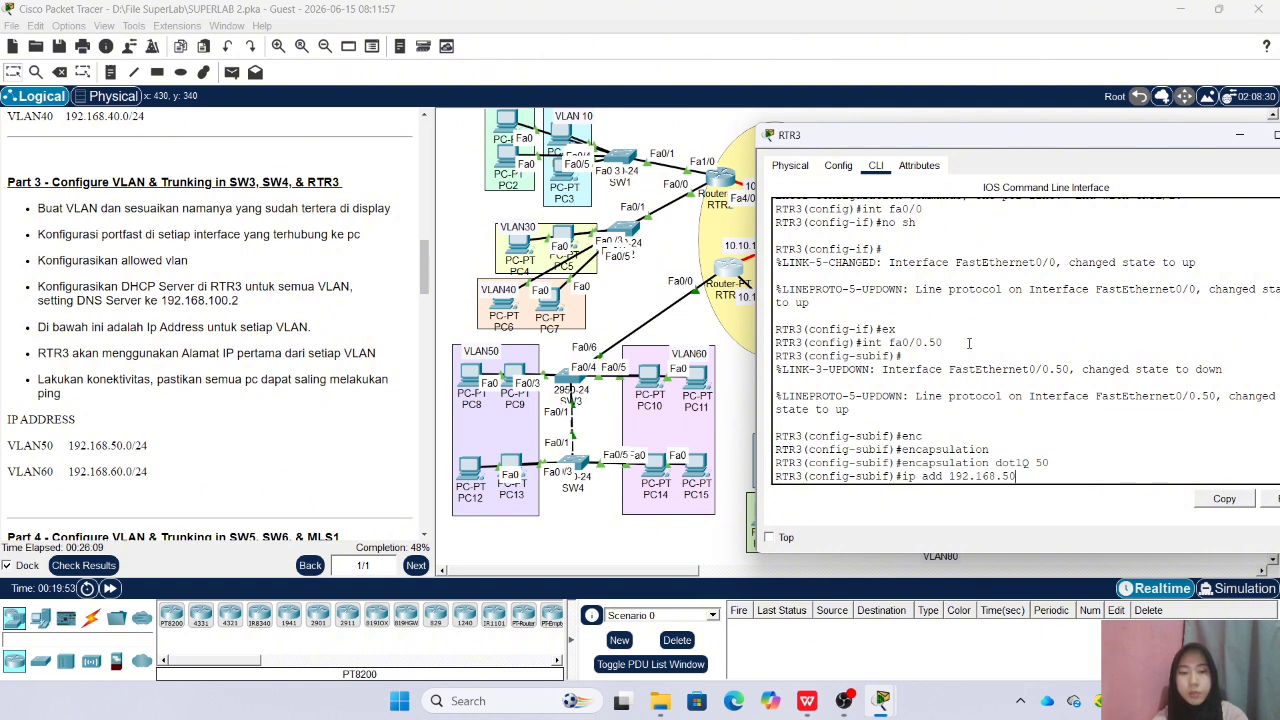
text(.1)
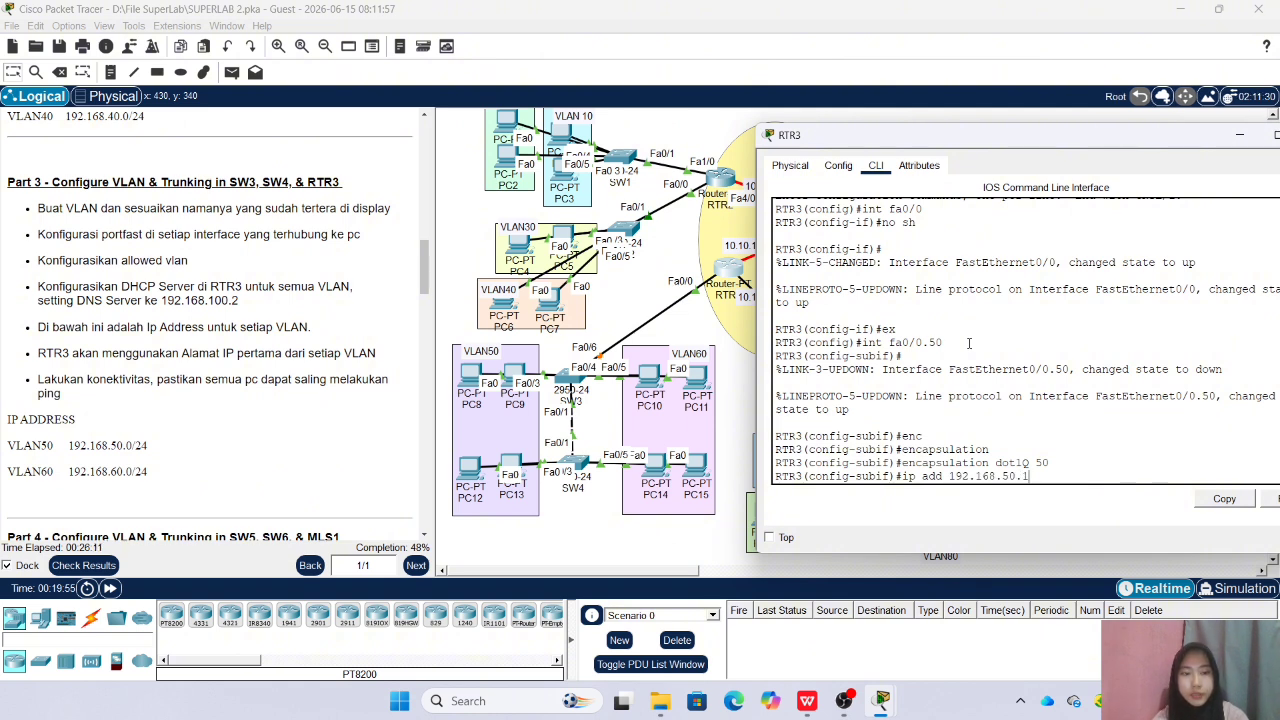
text( 255.255.)
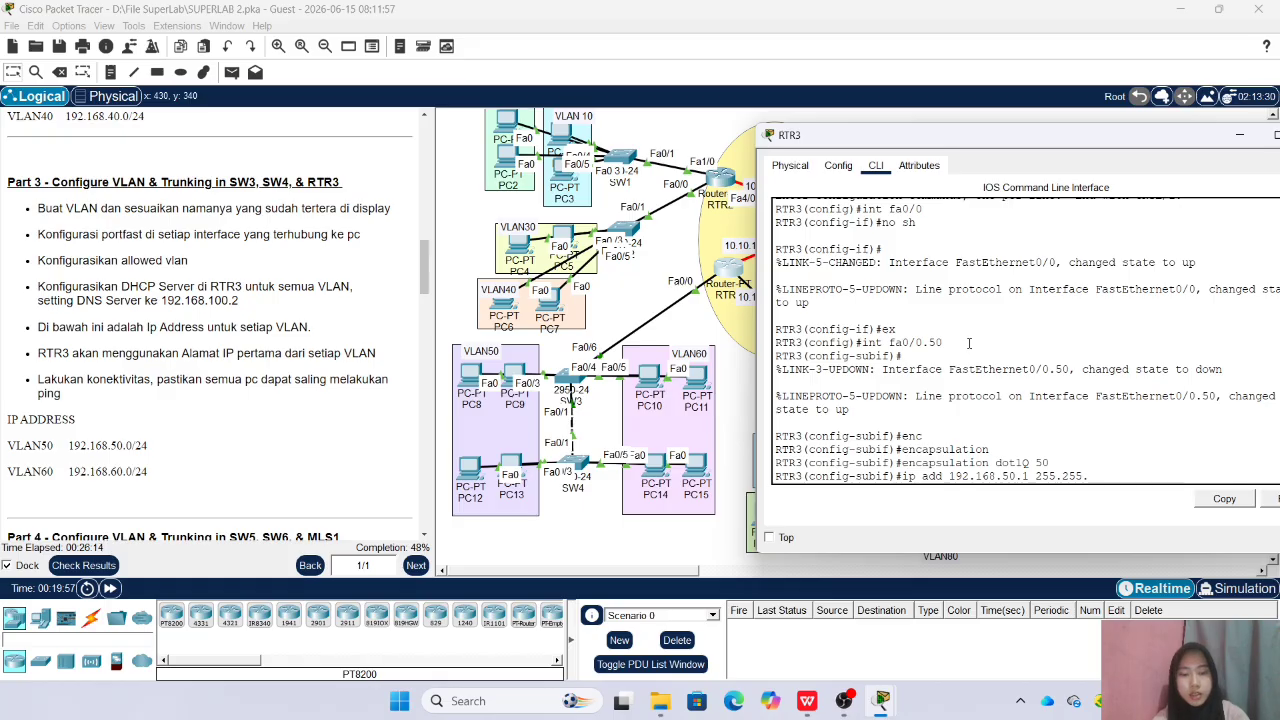
text(255.0)
key(Return)
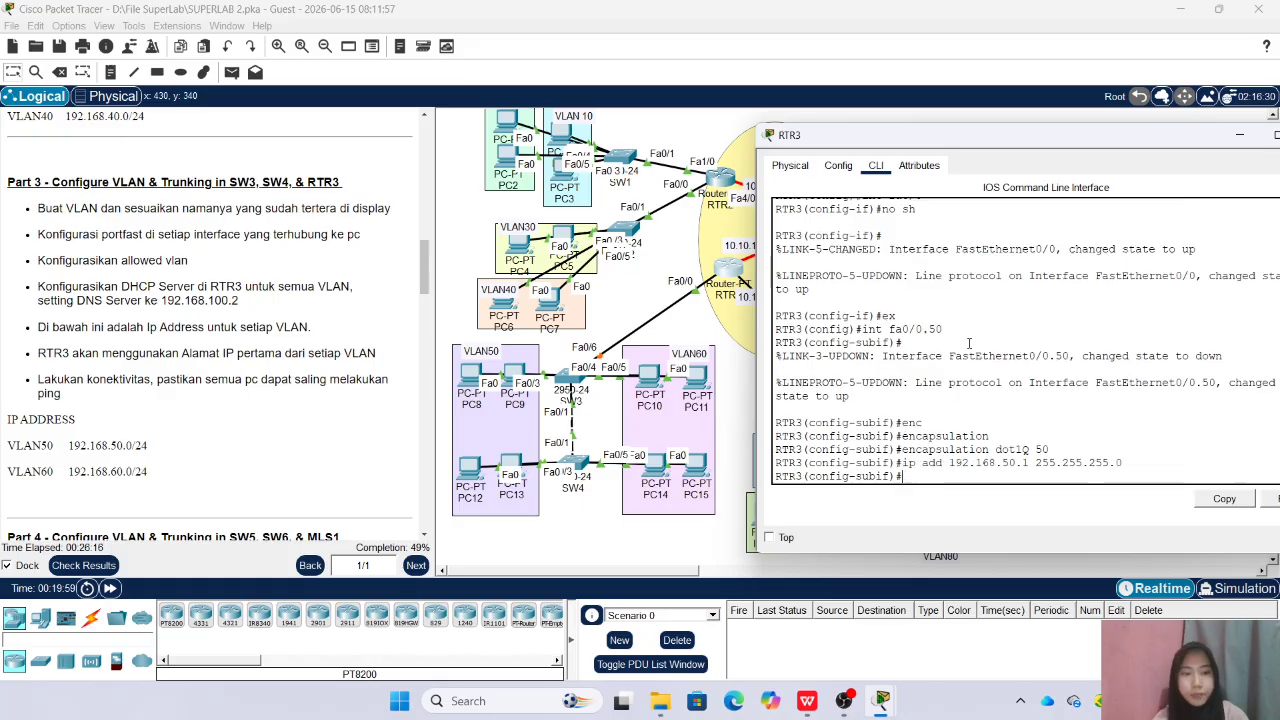
text(ex)
key(Return)
Create subinterface fa0/0.60 on RTR3 with dot1Q encapsulation for VLAN 60
text(int fa0/0.)
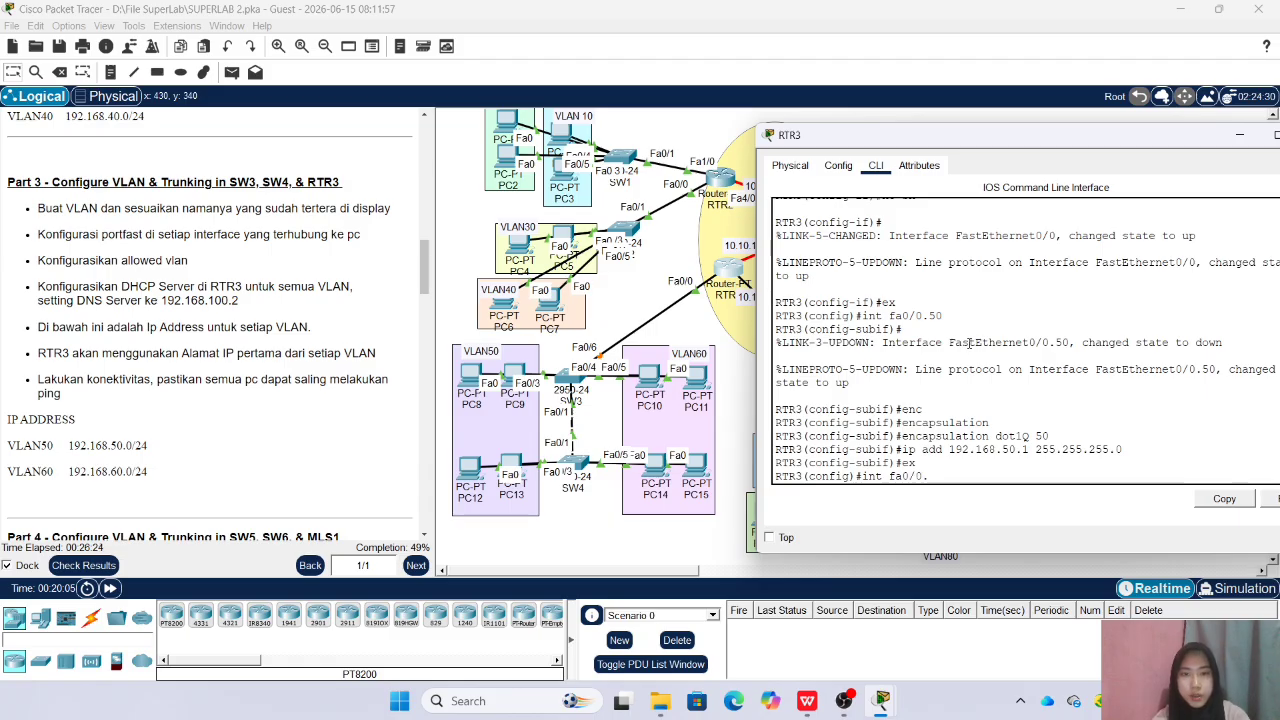
text(60)
key(Return)
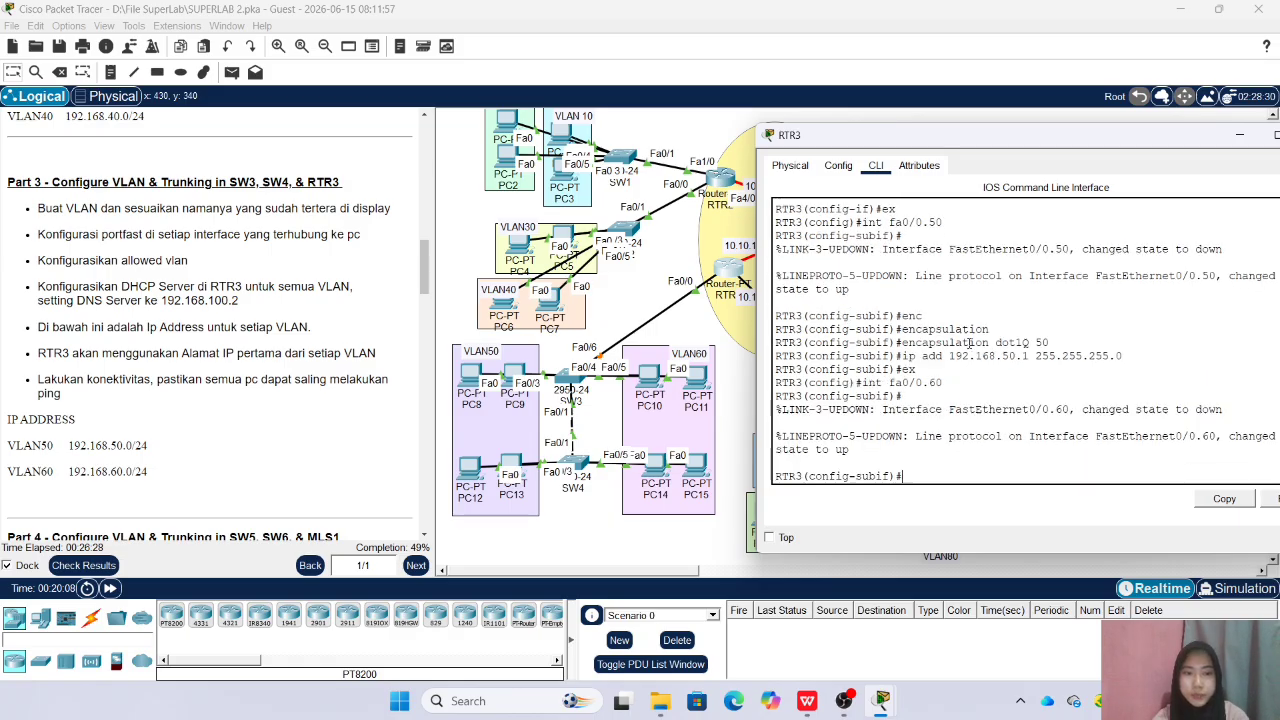
text(enc)
key(Tab)
text(dot)
key(Tab)
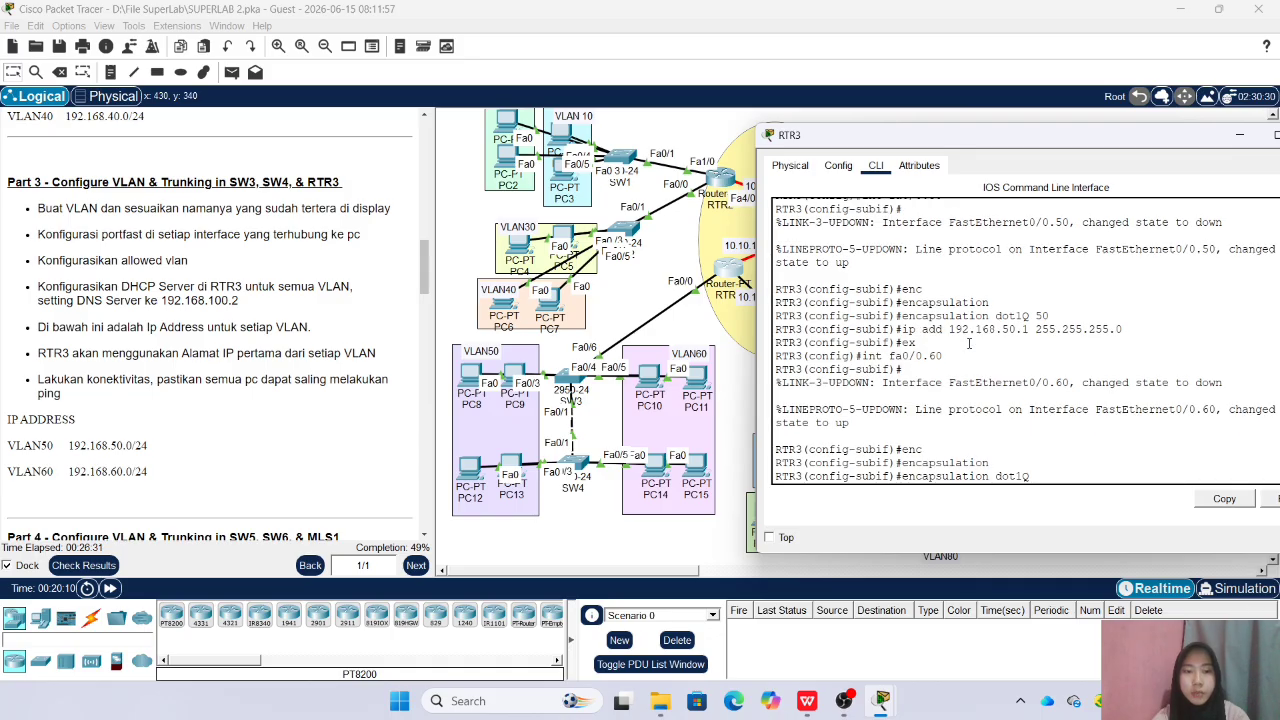
text(60)
key(Return)
Assign IP address 192.168.60.1 with mask 255.255.255.0 to subinterface fa0/0.60 and exit it
text(onfig-subif)#ip add)
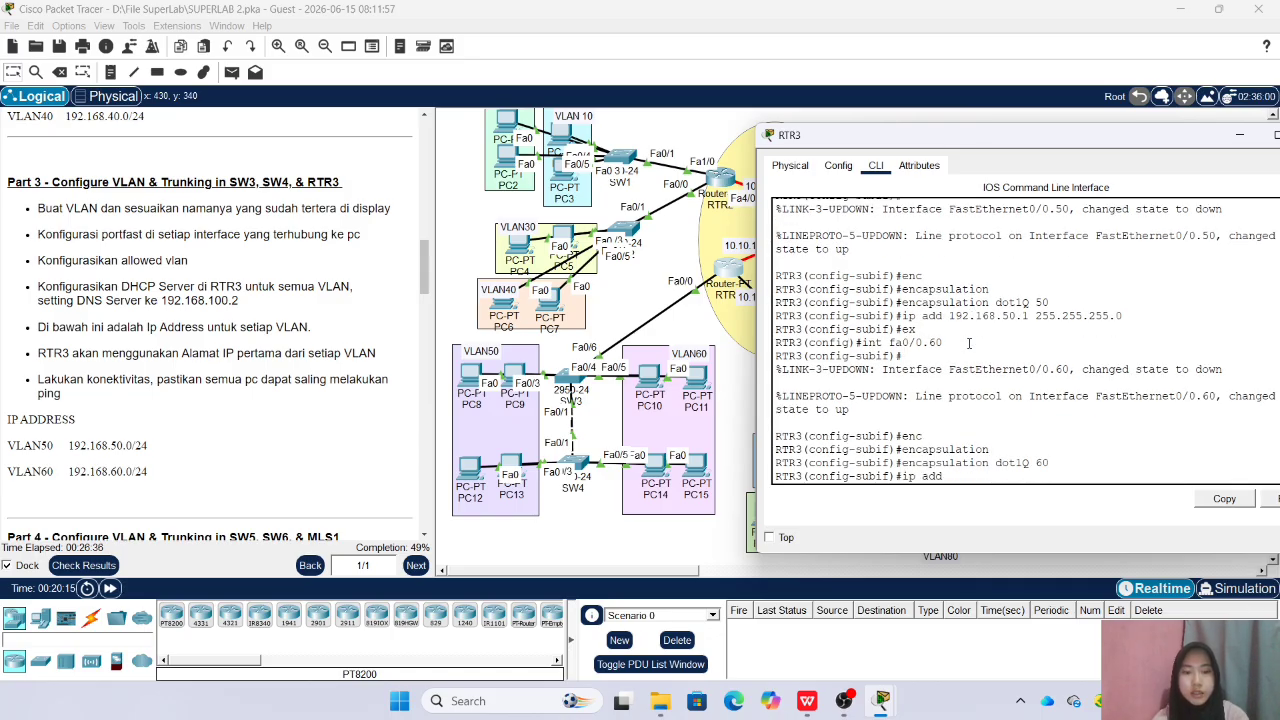
text( 192.168.60.1 255.2)
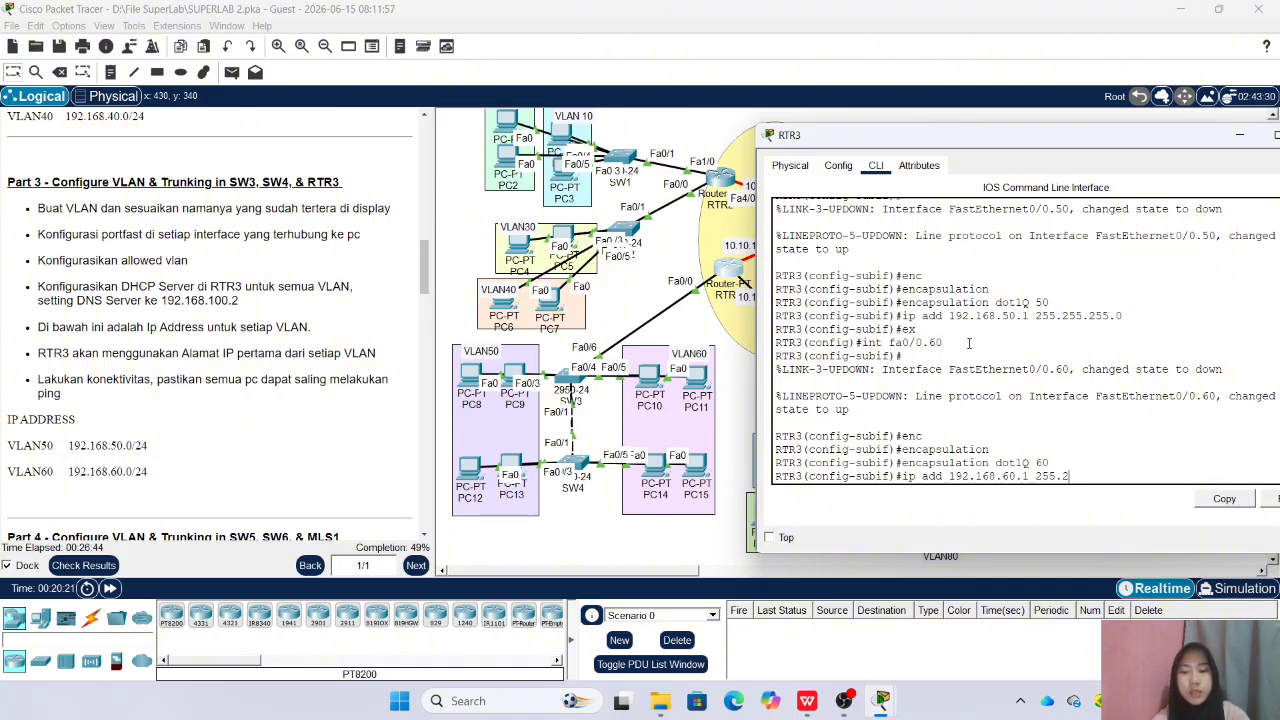
text(55.255)
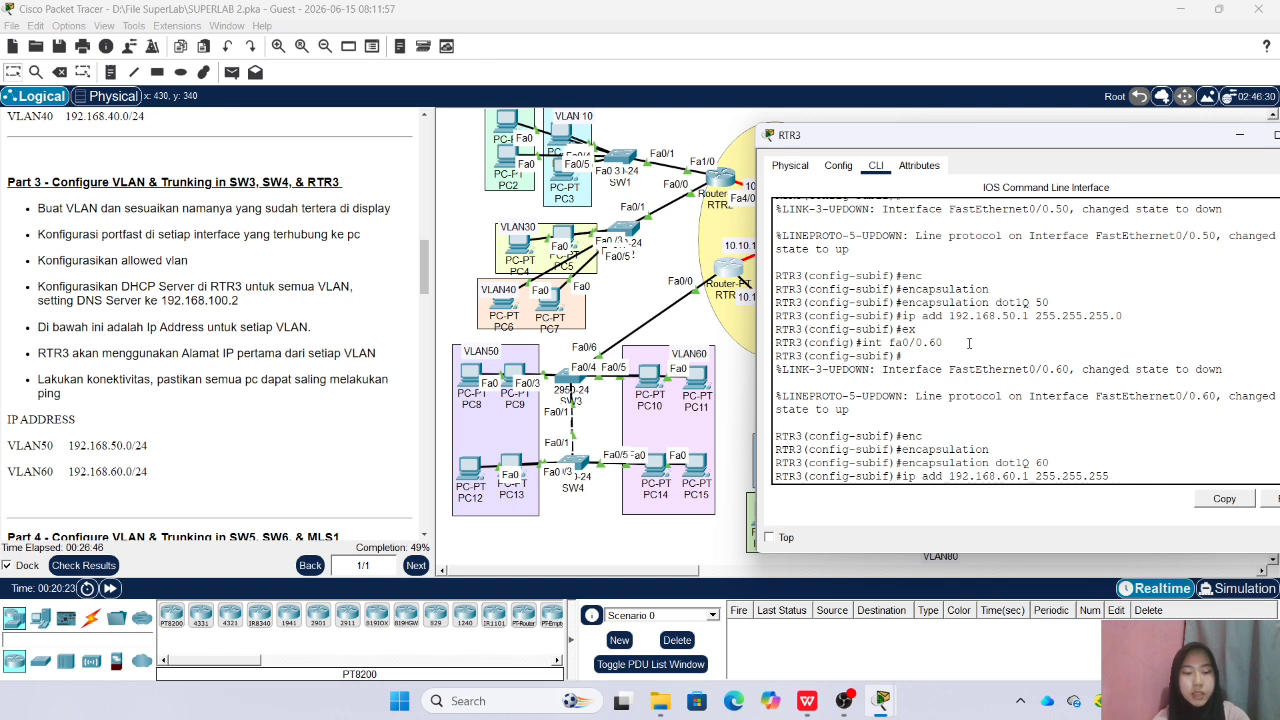
text(.0)
key(Return)
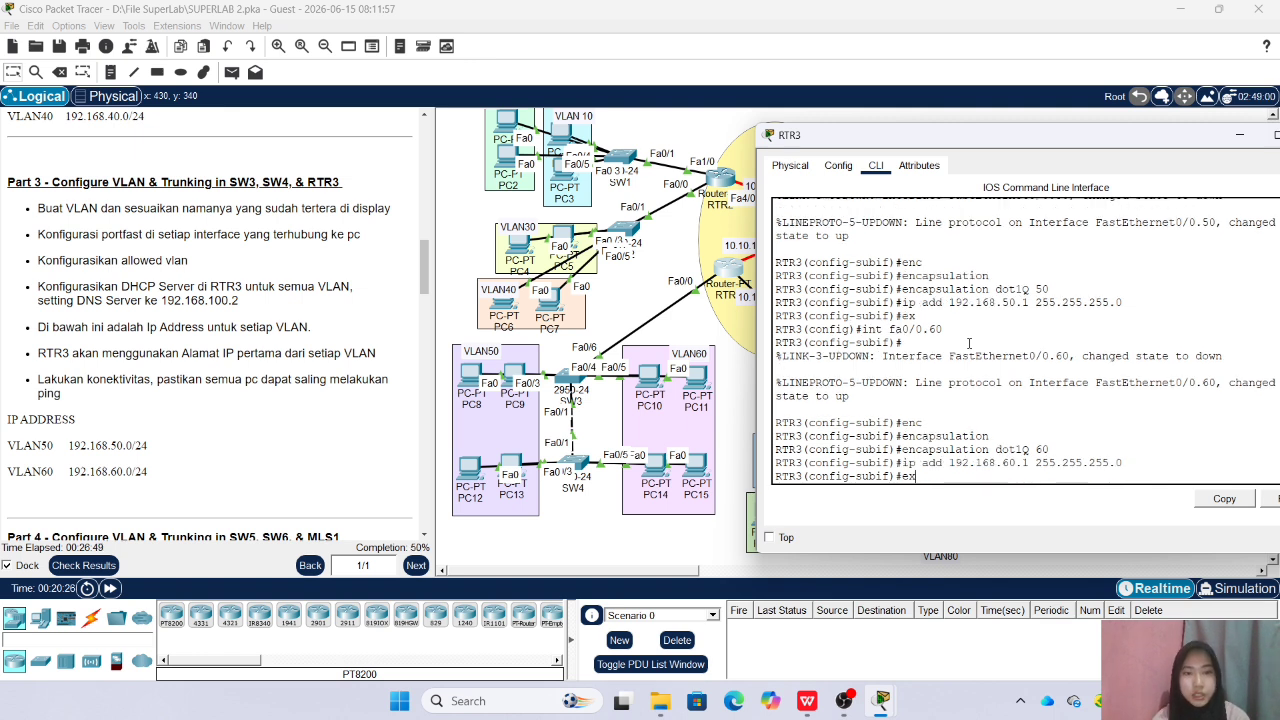
text(ex)
key(Return)
Create the DHCP pool VLAN50 on RTR3 with network 192.168.50.0 and mask 255.255.255.0
text(ip d)
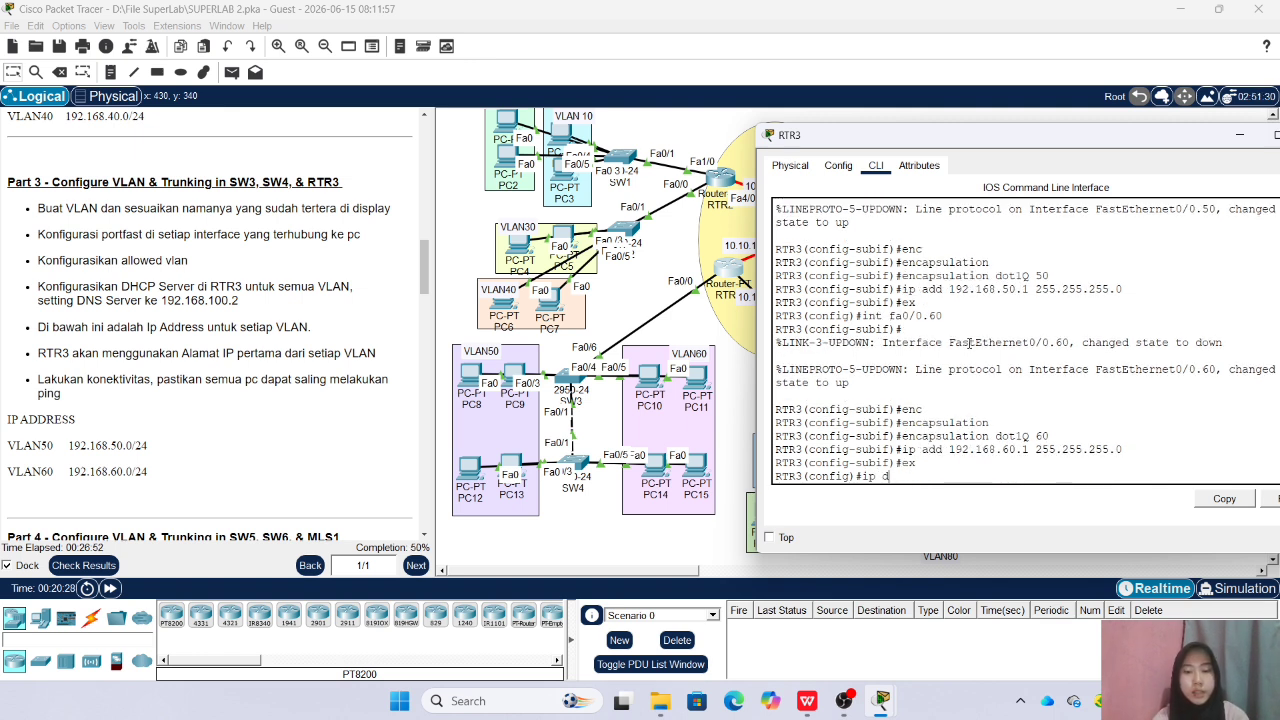
key(BackSpace)
key(BackSpace)
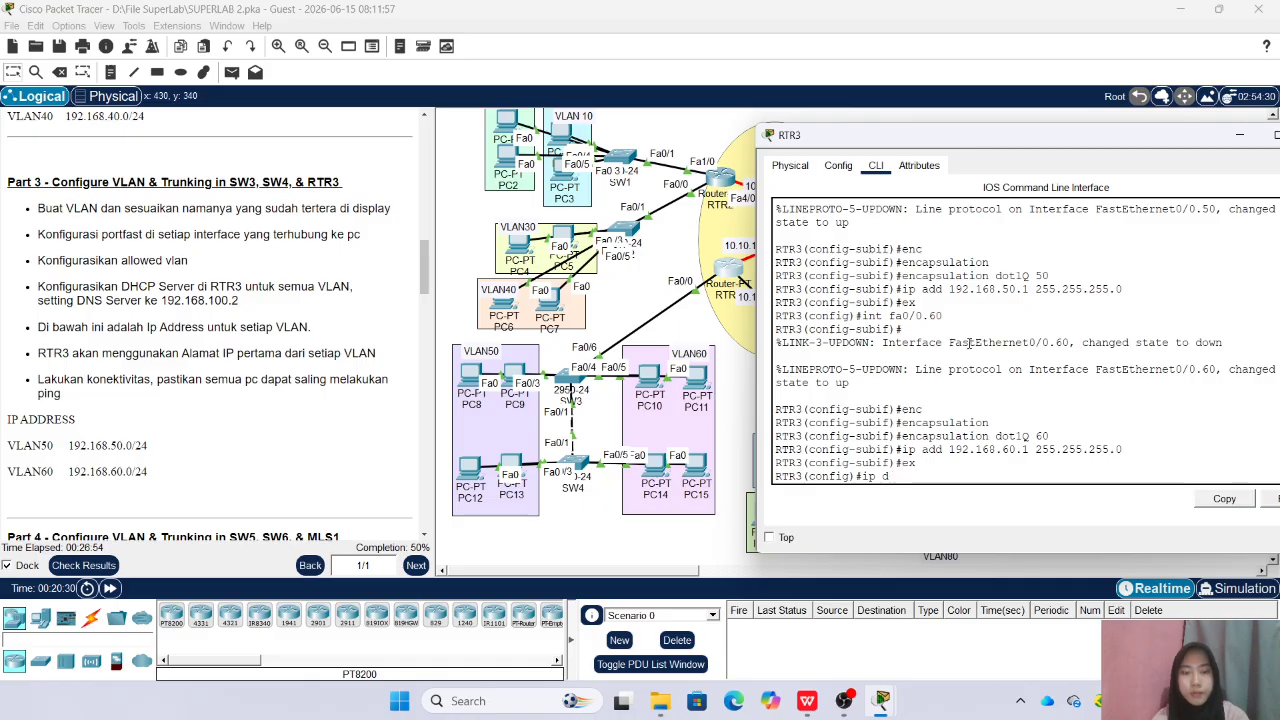
text(hcp pool)
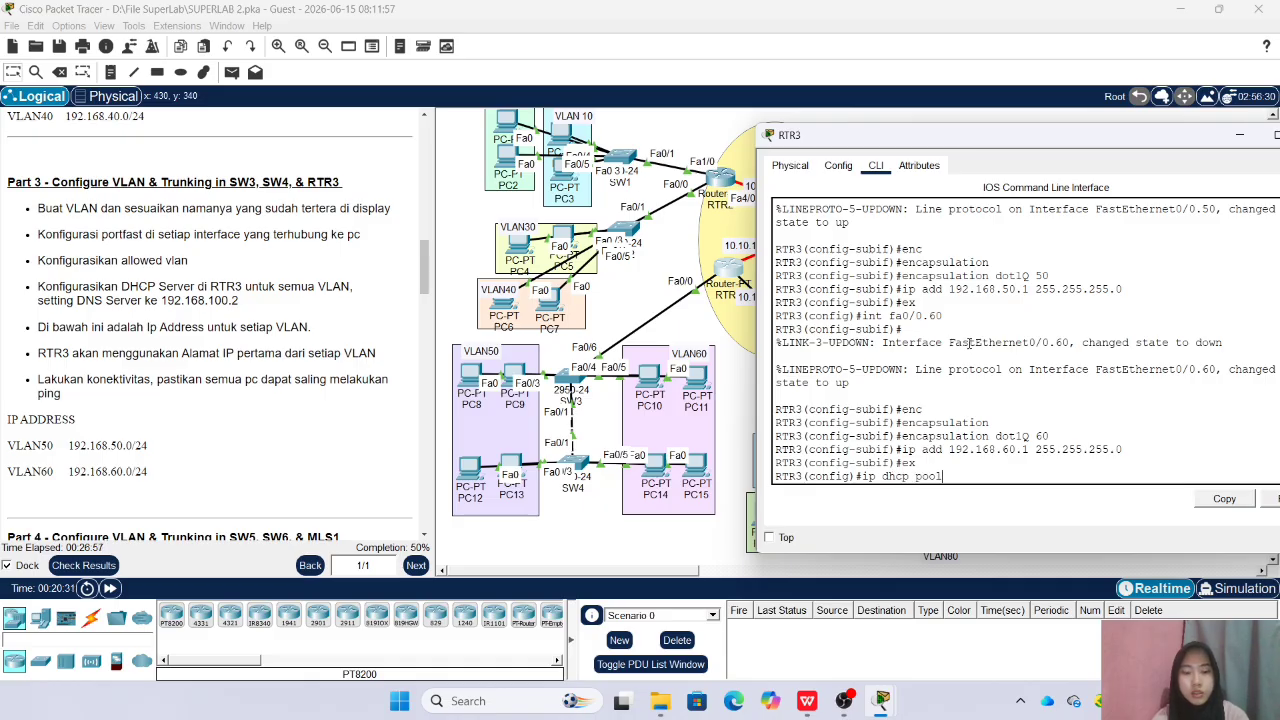
text( VLAN50)
key(Return)
text(net)
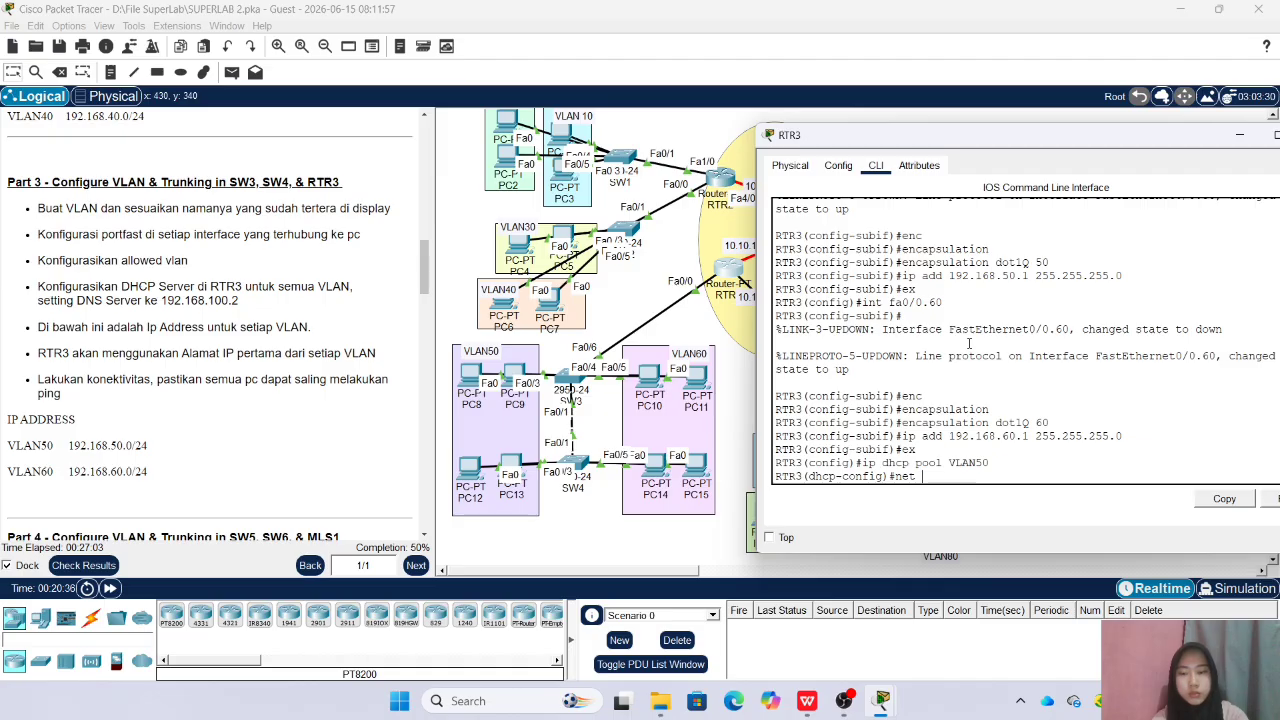
text( 192.)
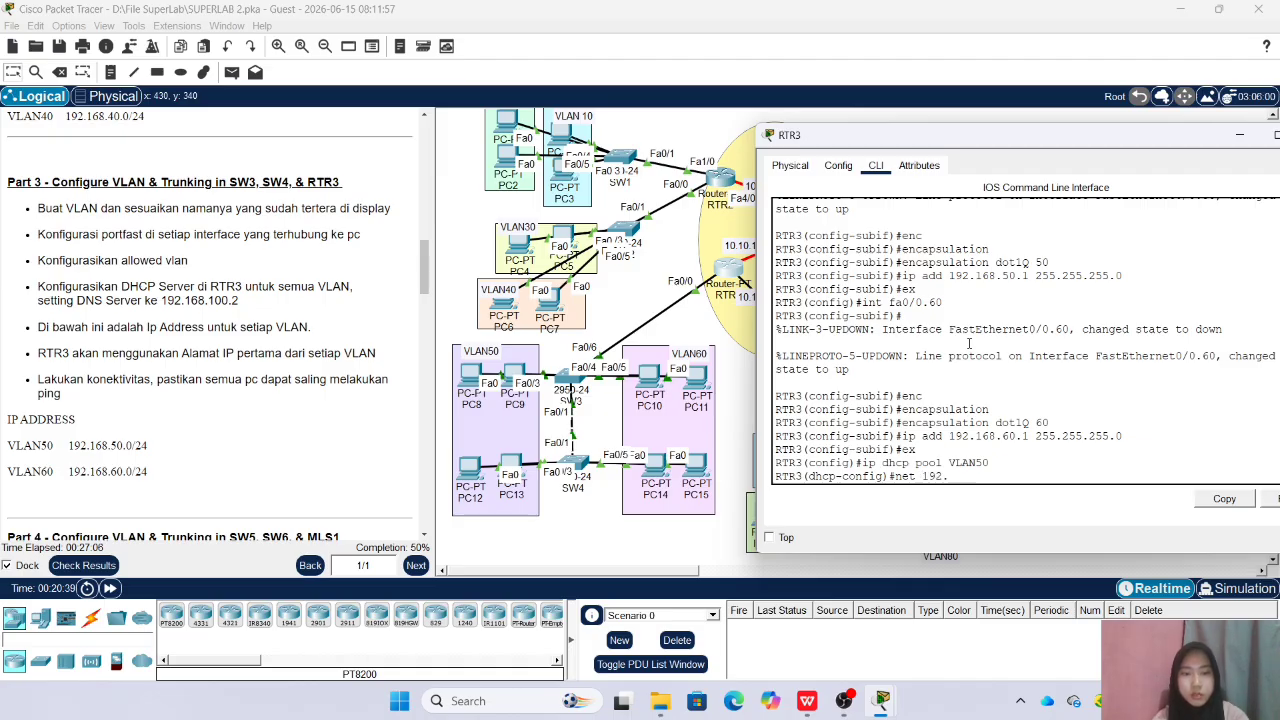
text(168.6)
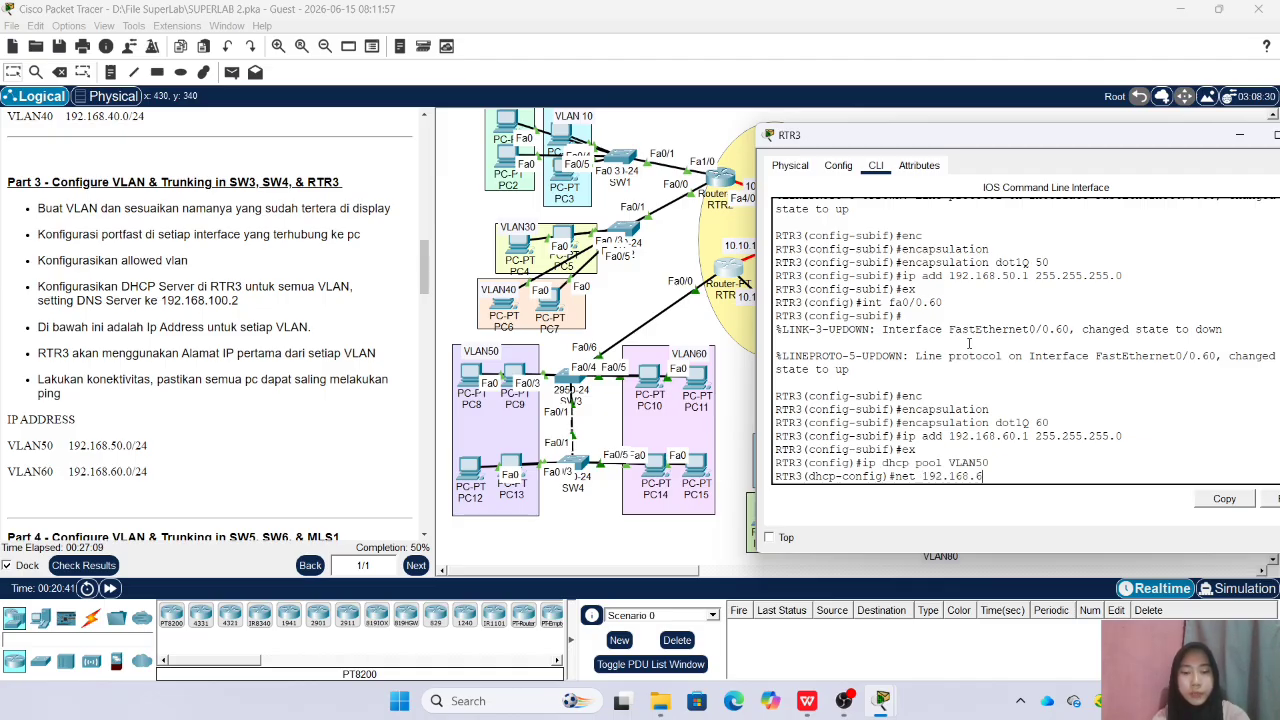
key(BackSpace)
text(50)
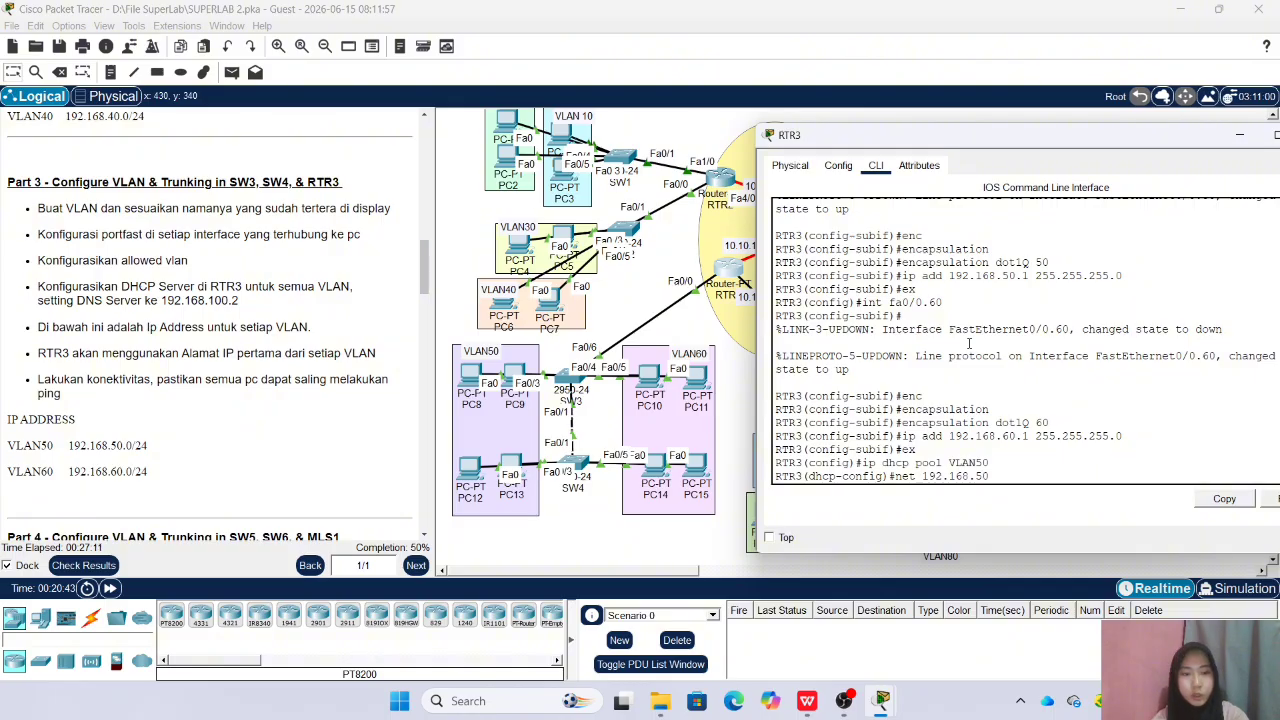
text(50.0 255.)
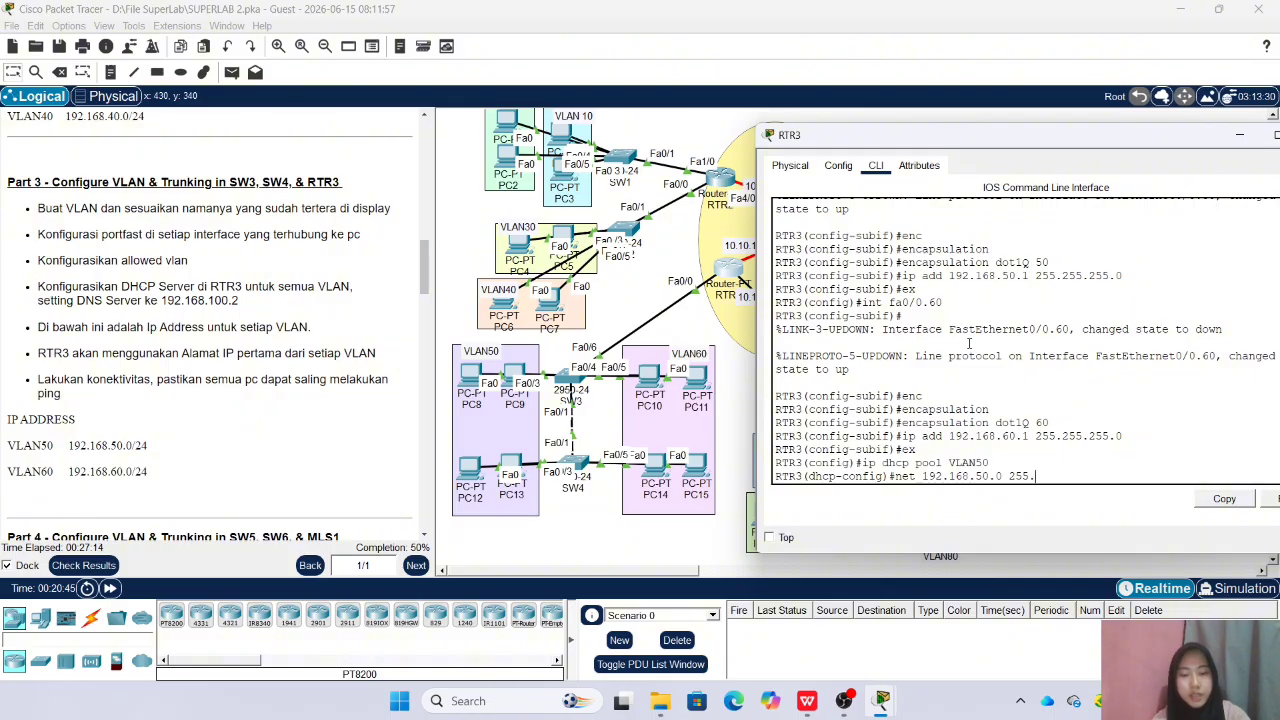
text(255.255.0)
key(Return)
Set the default router of DHCP pool VLAN50 to 192.168.50.1
text(de)
text(f)
key(Tab)
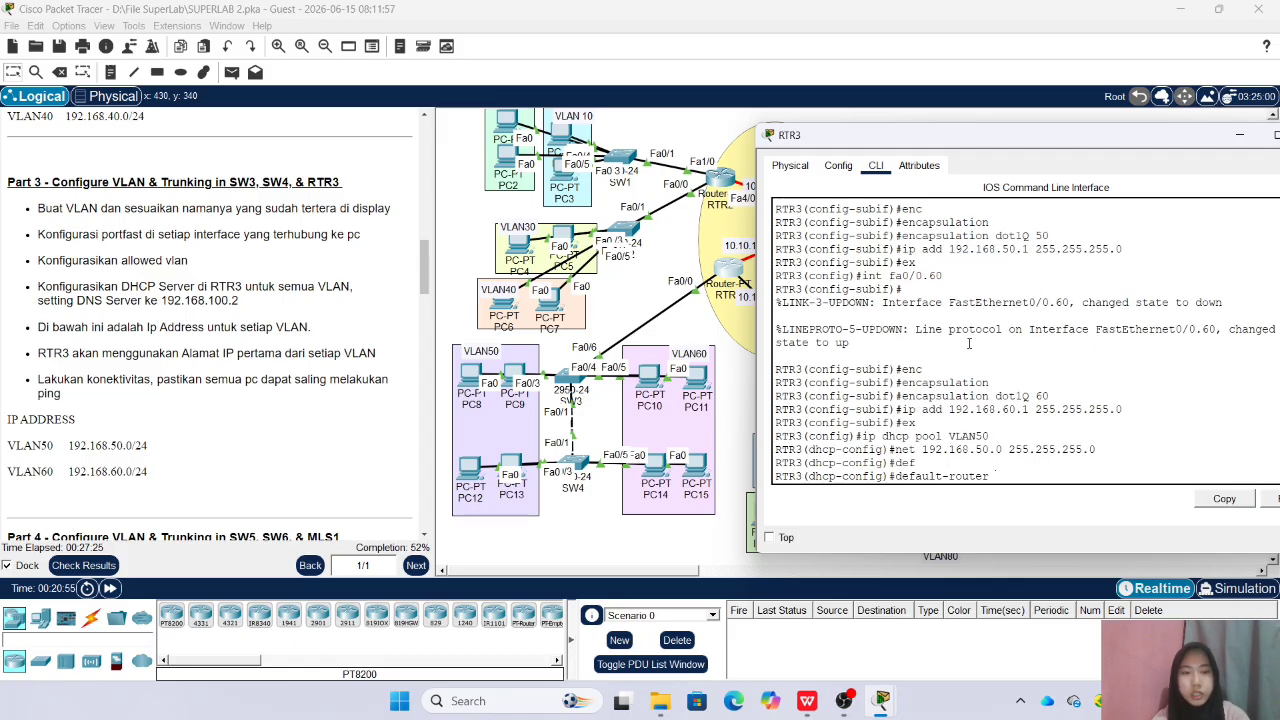
text(192.168.50.1)
key(Return)
Set the DNS server of DHCP pool VLAN50 to 192.168.100.2 and exit the pool configuration
text(dns)
key(Tab)
text(192.168.100.)
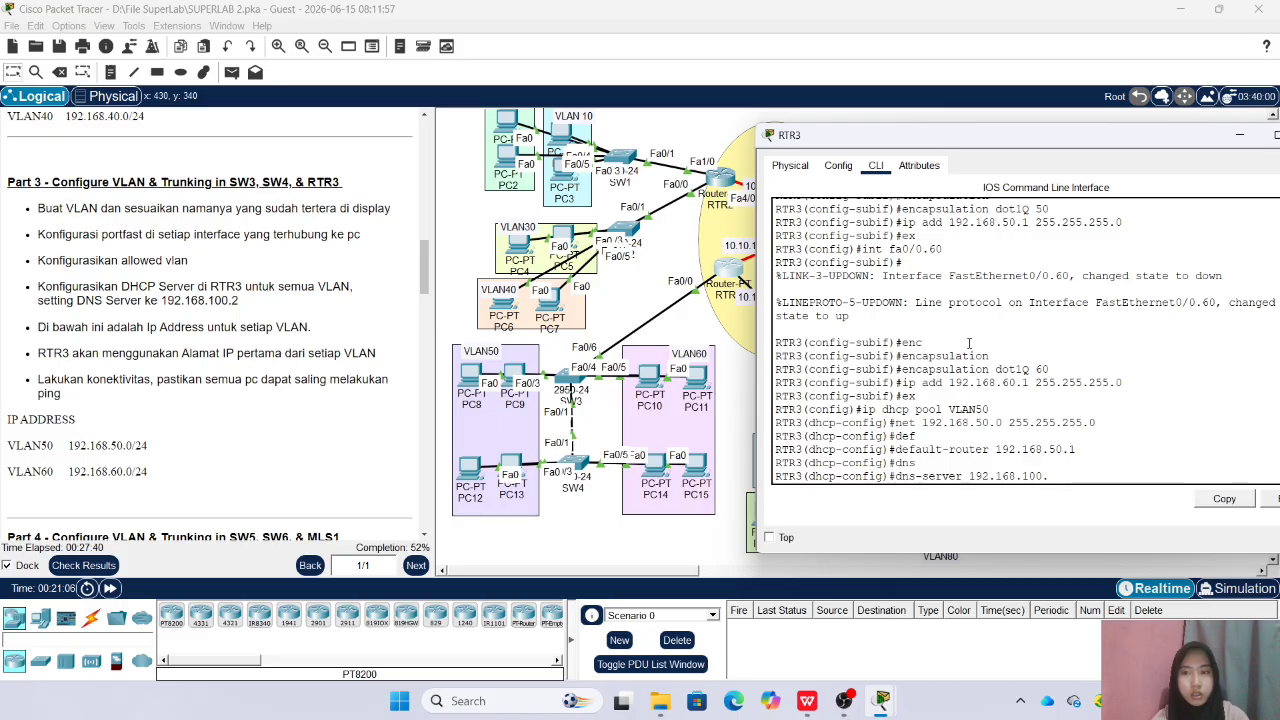
text(2)
key(Return)
text(ex)
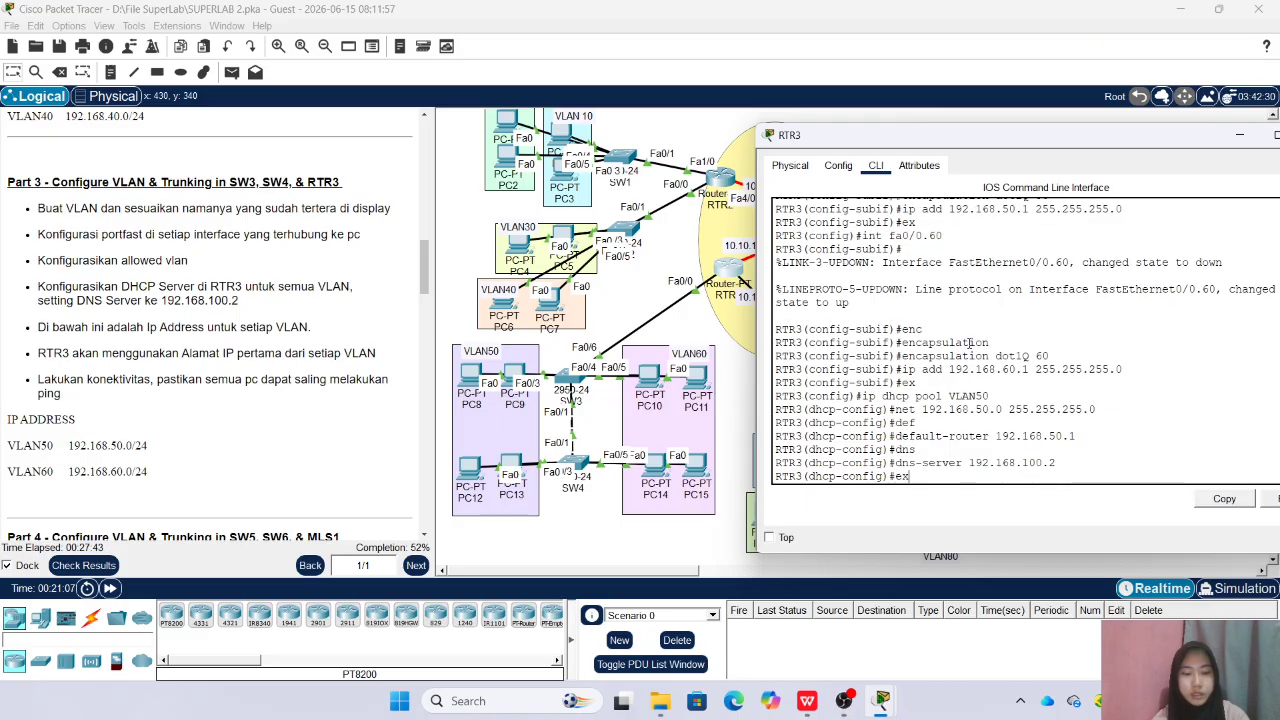
key(Return)
Create a second DHCP pool named VLAN60 on RTR3
key(Up)
key(Up)
key(Up)
key(Up)
key(Up)
key(Up)
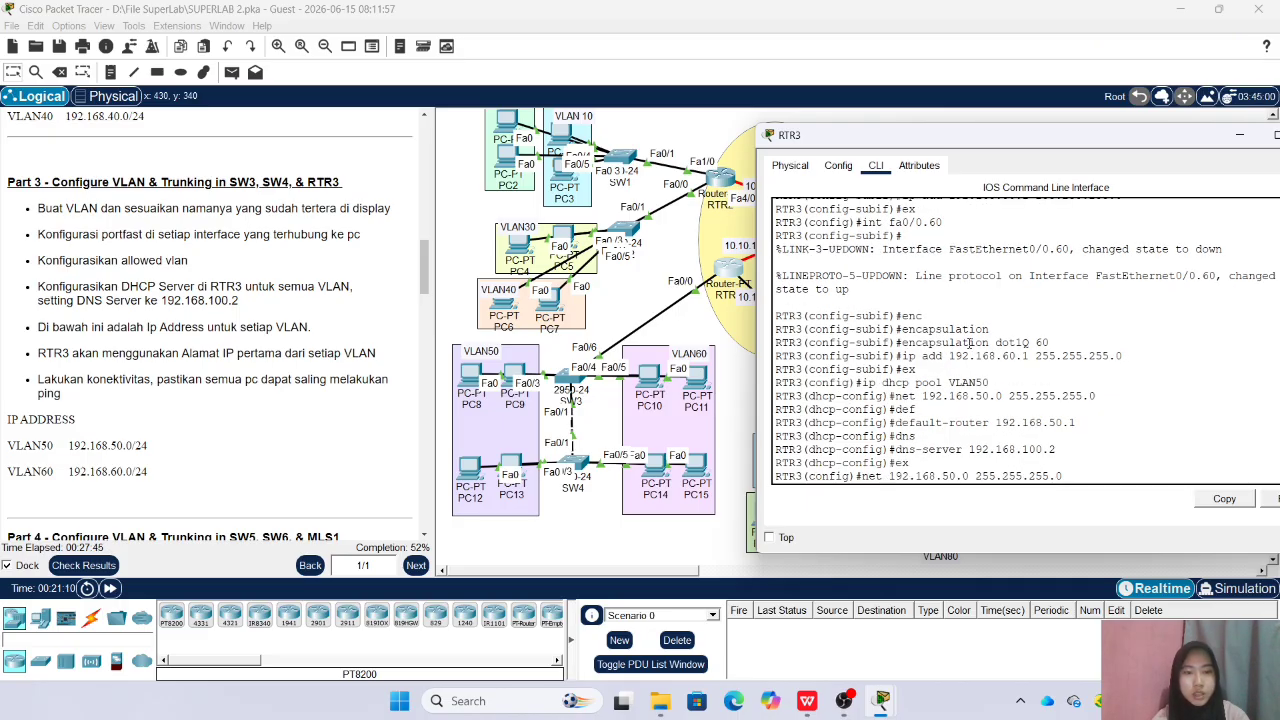
key(Left)
key(BackSpace)
text(6)
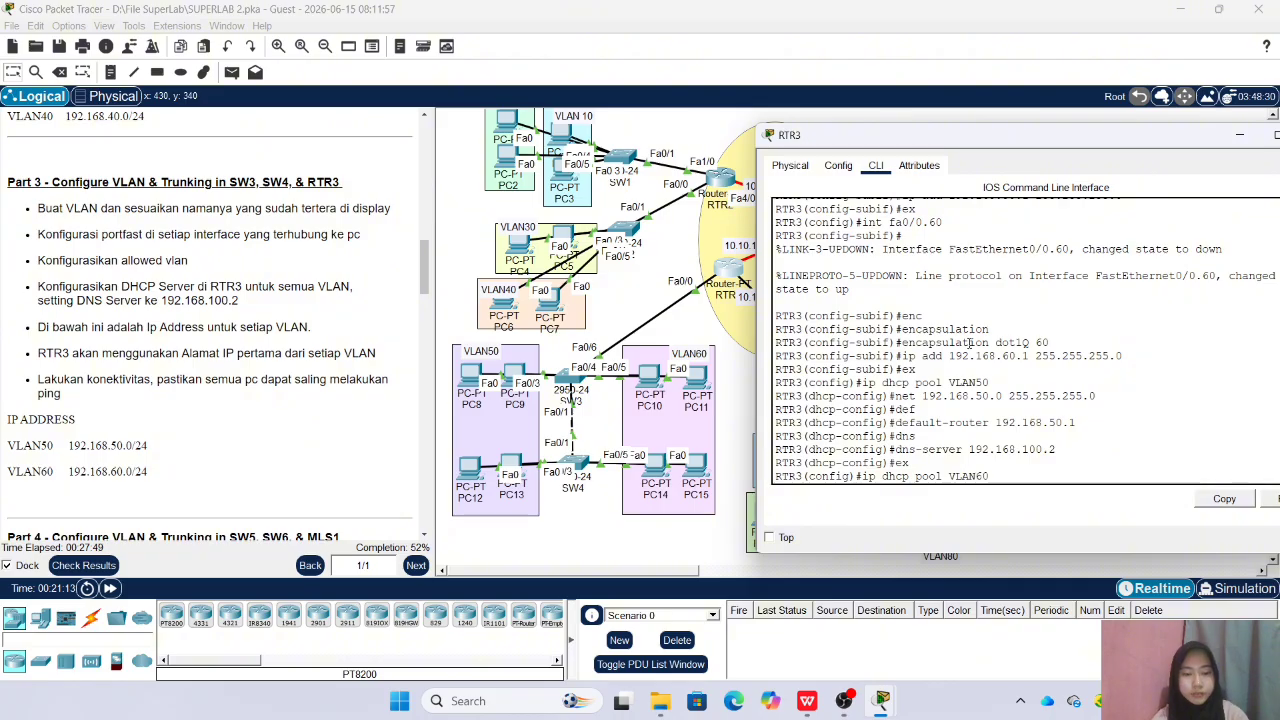
key(Return)
Set the network of DHCP pool VLAN60 to 192.168.60.0 with mask 255.255.255.0
key(Up)
key(Up)
key(Up)
key(Up)
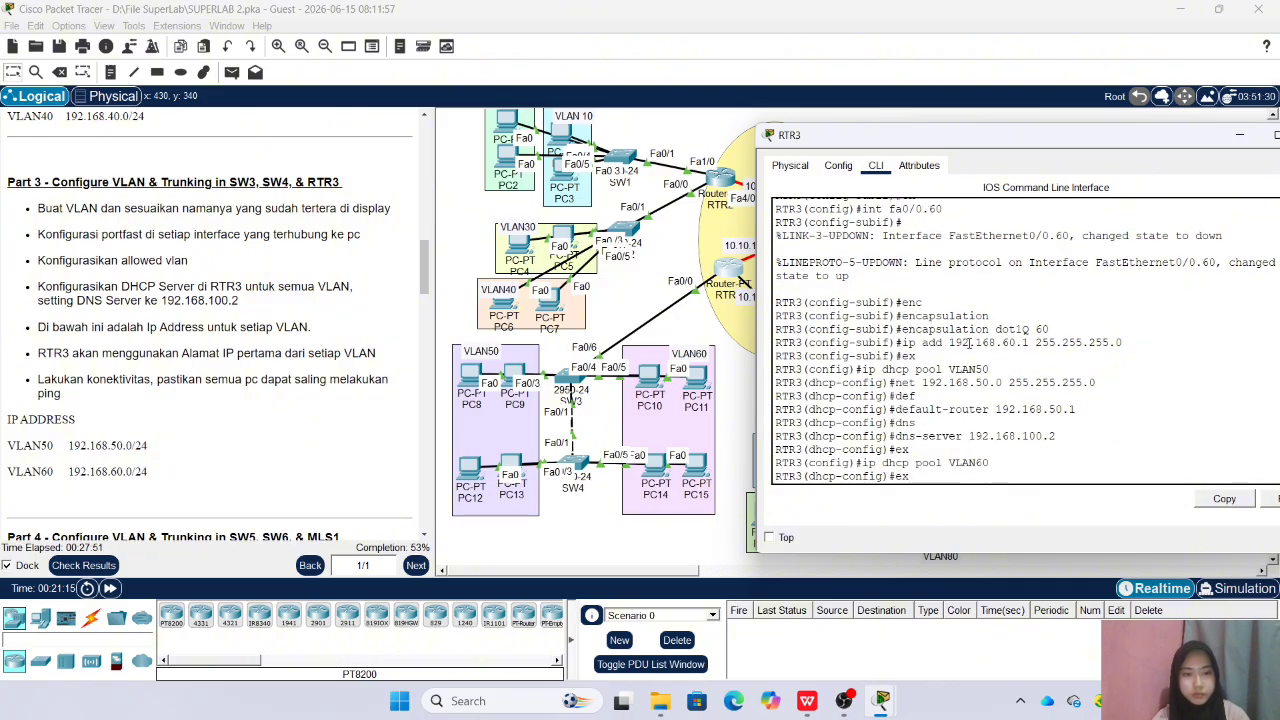
key(Up)
key(Up)
key(BackSpace)
text(68.60.0 255.255.255.0)
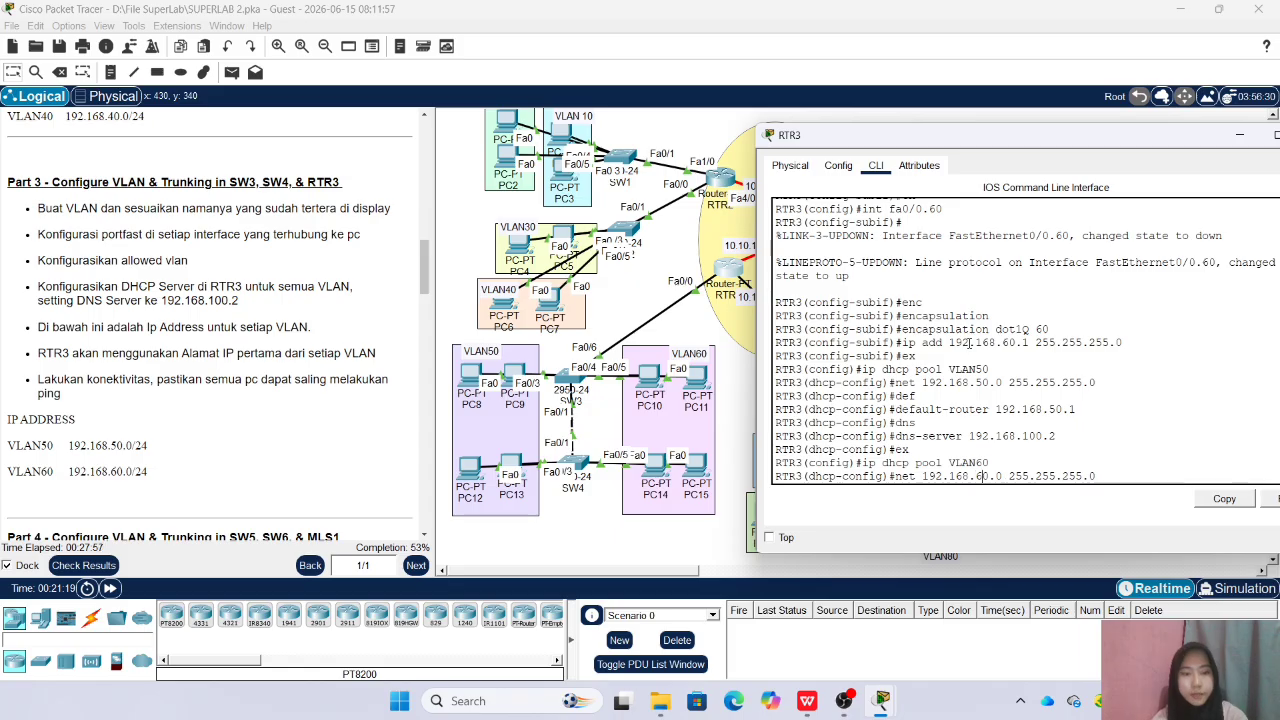
key(Return)
Set the default router of DHCP pool VLAN60 to 192.168.60.1
key(Up)
key(Up)
Set the DNS server of DHCP pool VLAN60 to 192.168.100.2 and exit the pool configuration
key(Up)
key(Up)
key(Up)
key(Up)
key(Left)
key(Left)
key(BackSpace)
text(6)
key(Return)
key(Up)
key(Up)
key(Up)
key(Up)
key(Up)
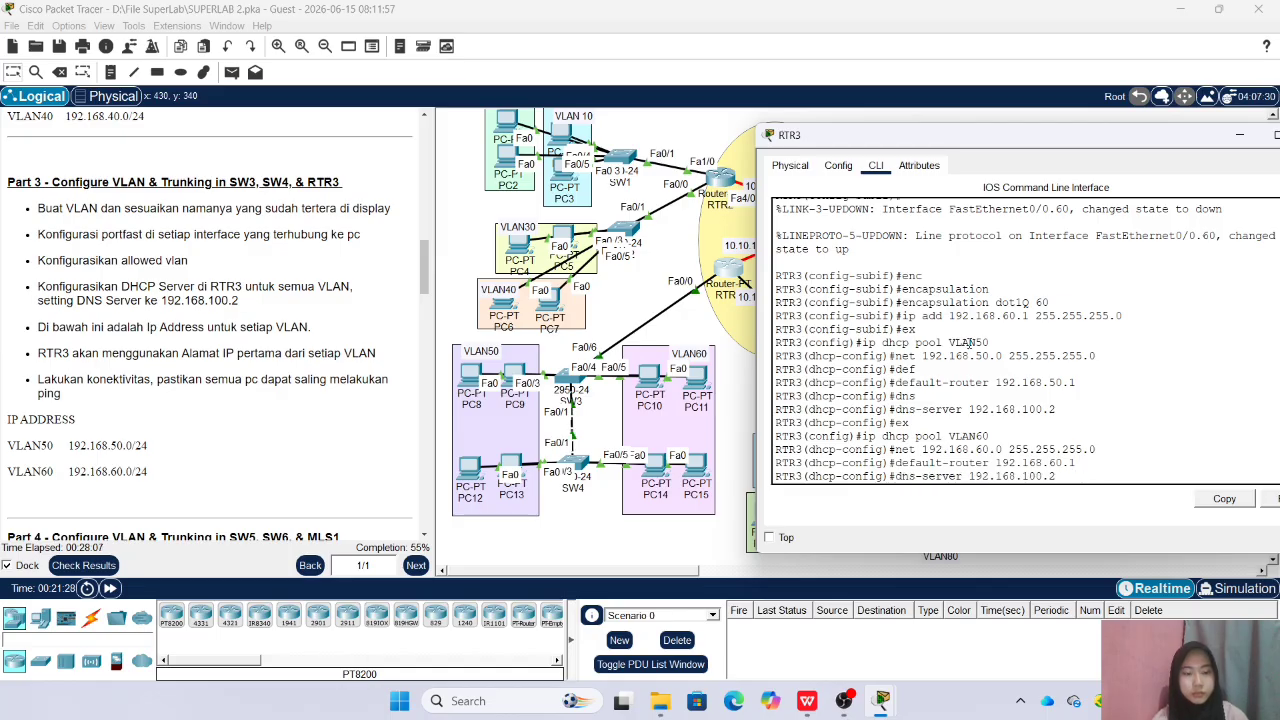
key(Return)
key(Return)
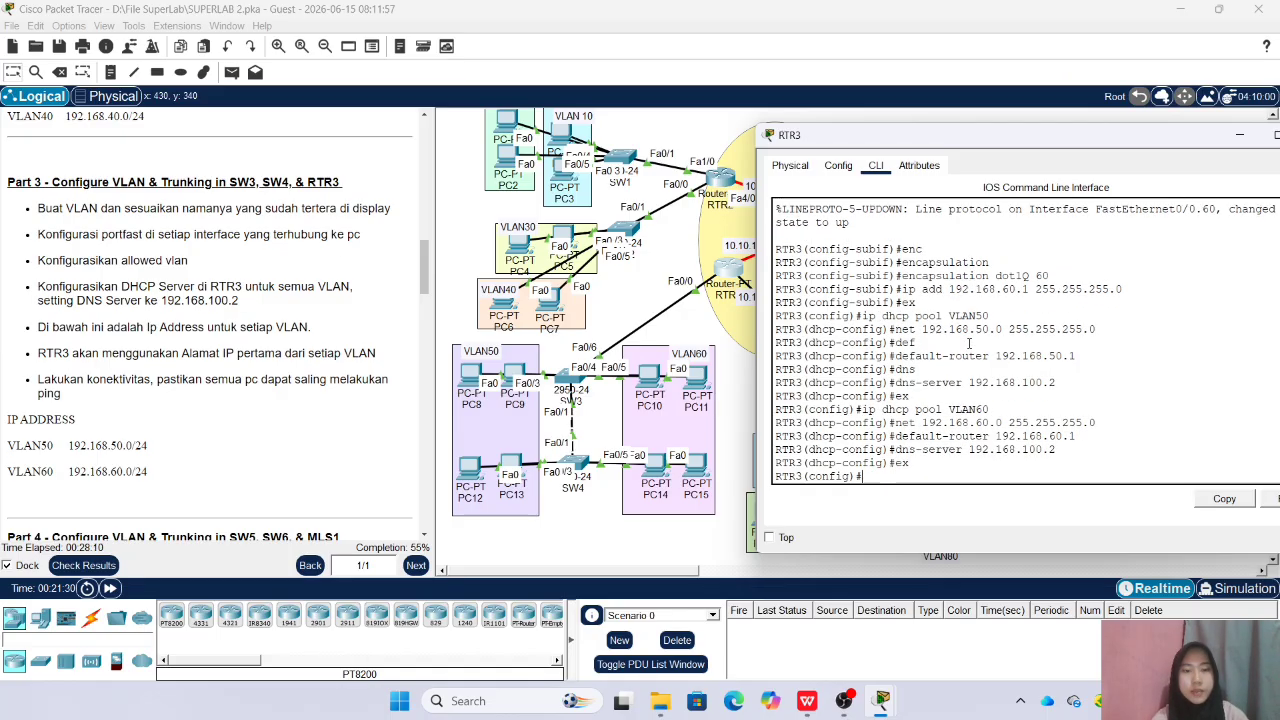
mouse_move(971, 140)
mouse_down()
mouse_move(871, 160)
mouse_move(971, 109)
mouse_move(978, 128)
mouse_up()
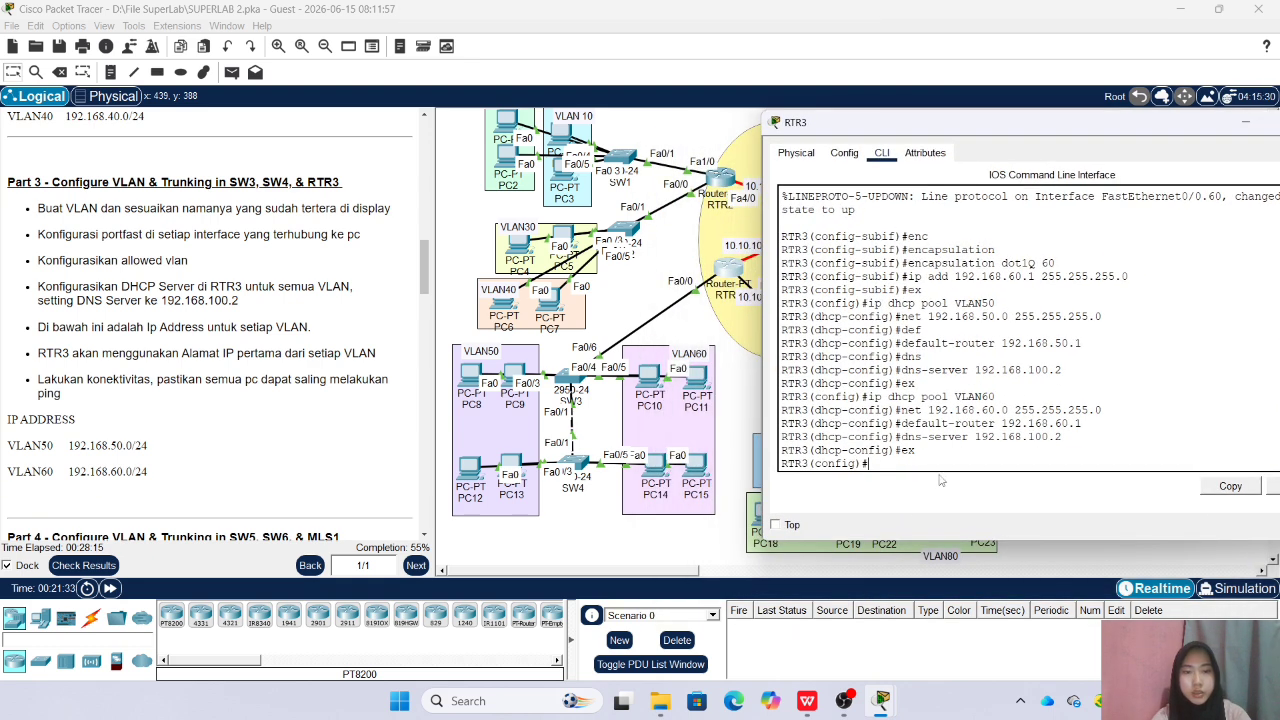
Exclude the address 192.168.50.1 from DHCP assignment on RTR3
text(ip dhcp)
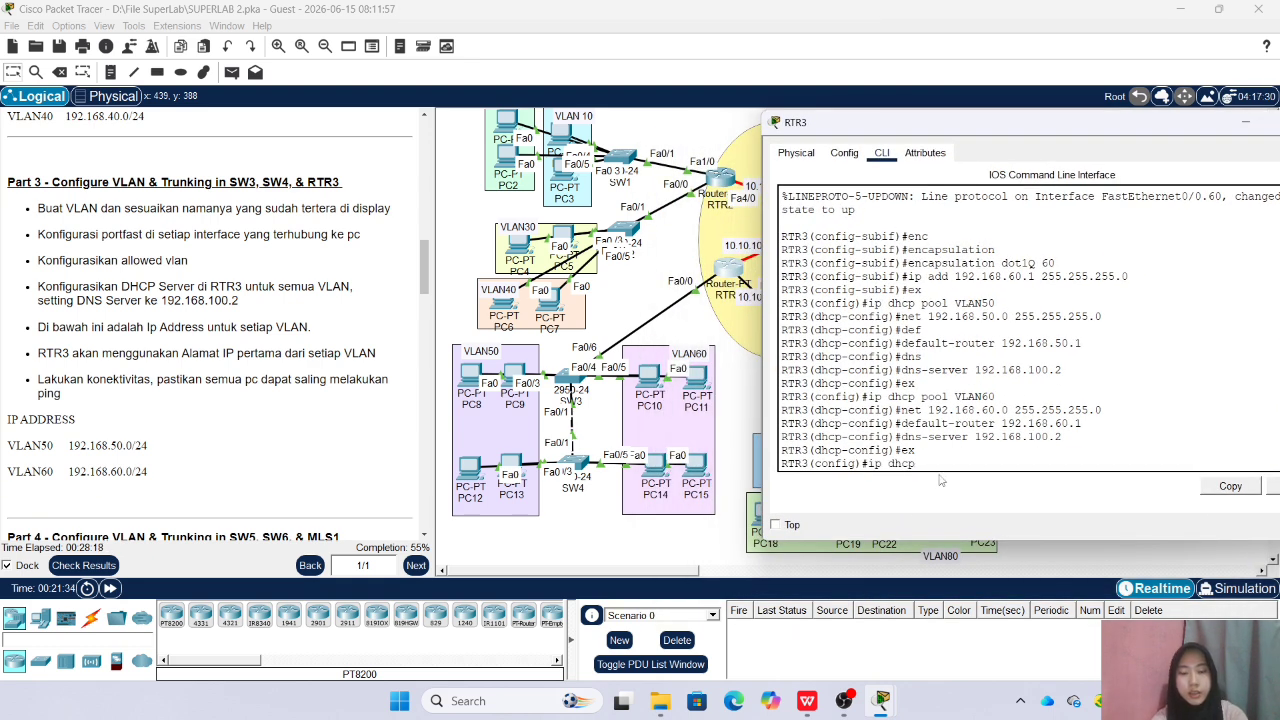
text( ex)
key(Tab)
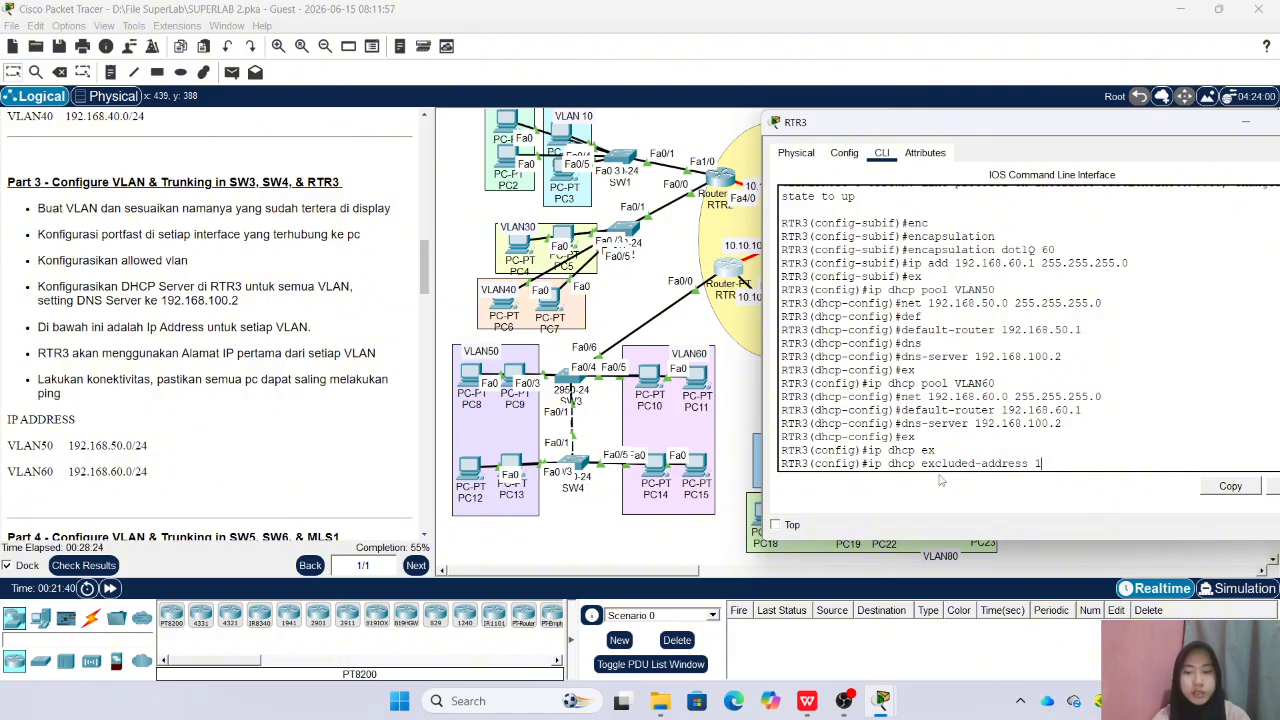
text(192.168.50.1)
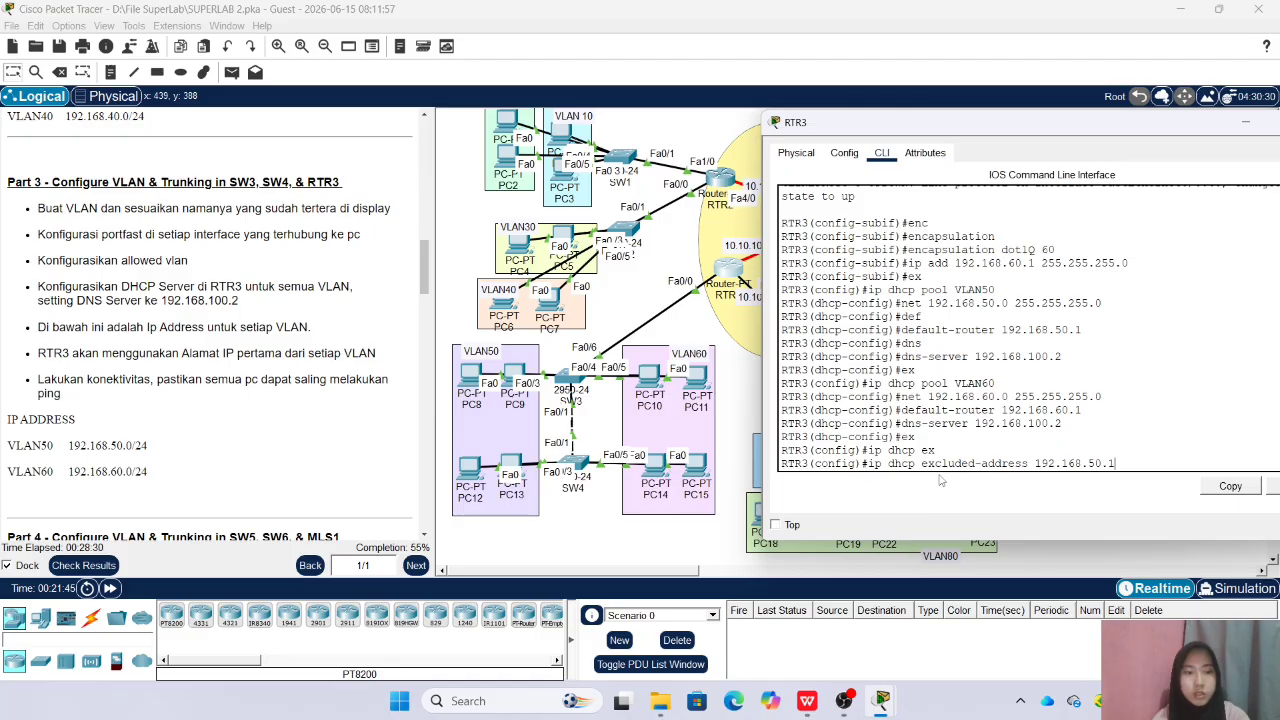
key(Return)
Exclude 192.168.60.1 from DHCP assignment on RTR3 as well and close the router's window
key(Up)
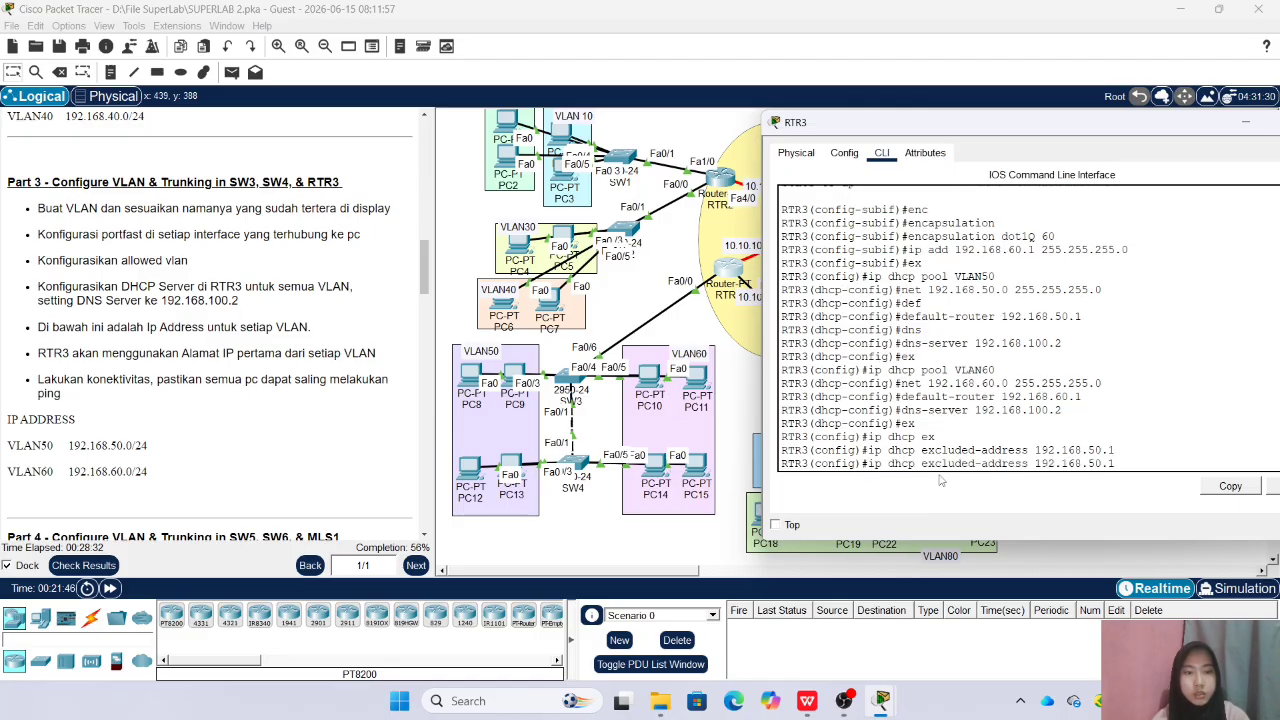
text(6)
key(Return)
drag(1040, 125, 904, 158)
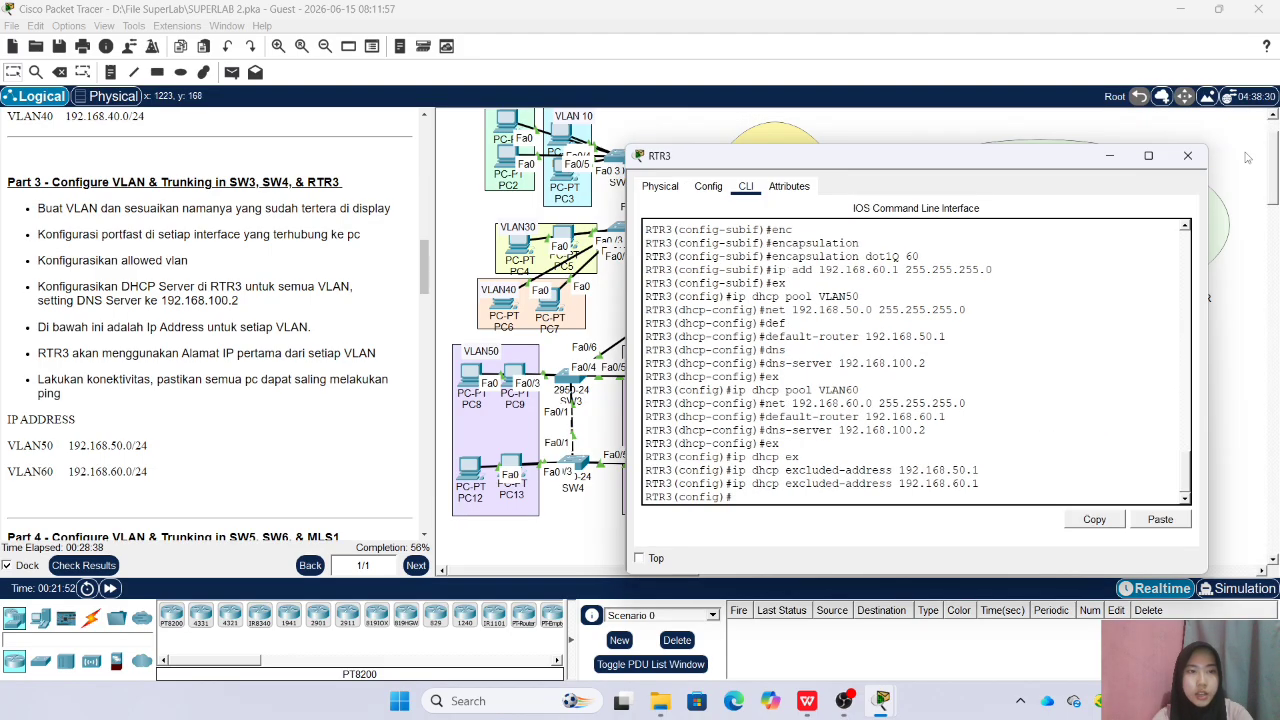
click(1188, 156)
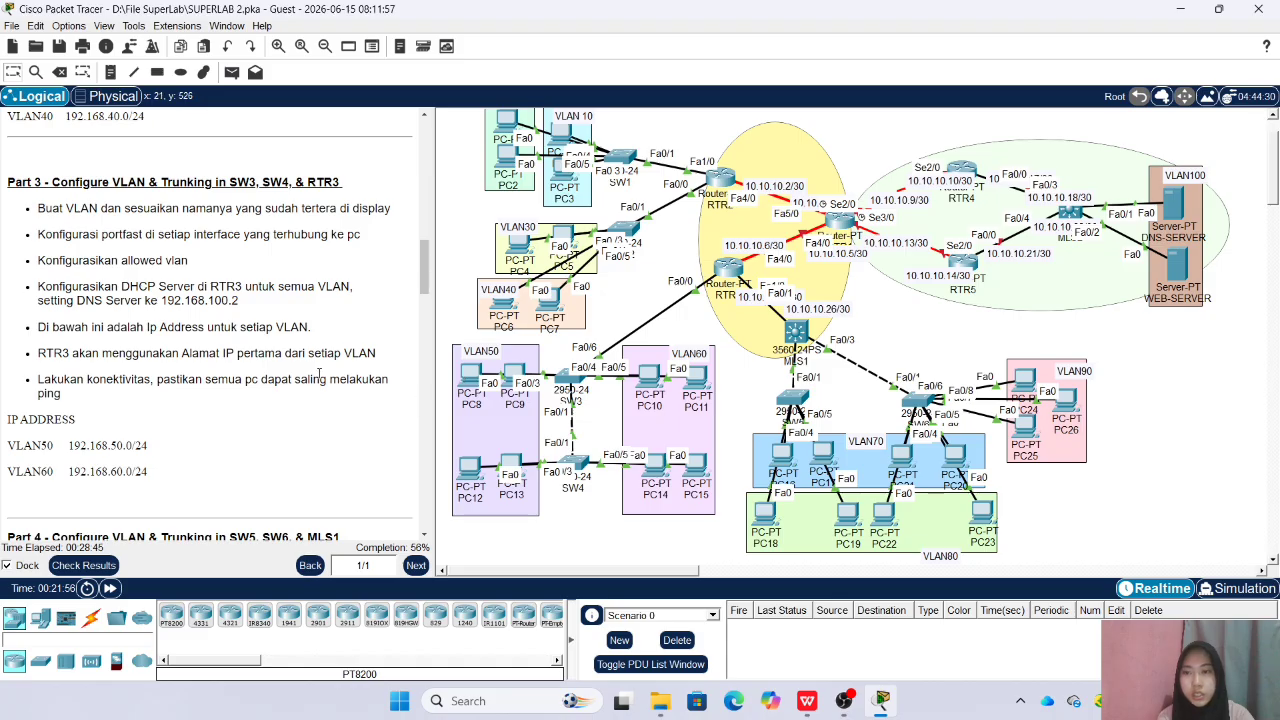
Open the IP configuration of PC8 in VLAN50 and have it obtain its address by DHCP
click(472, 380)
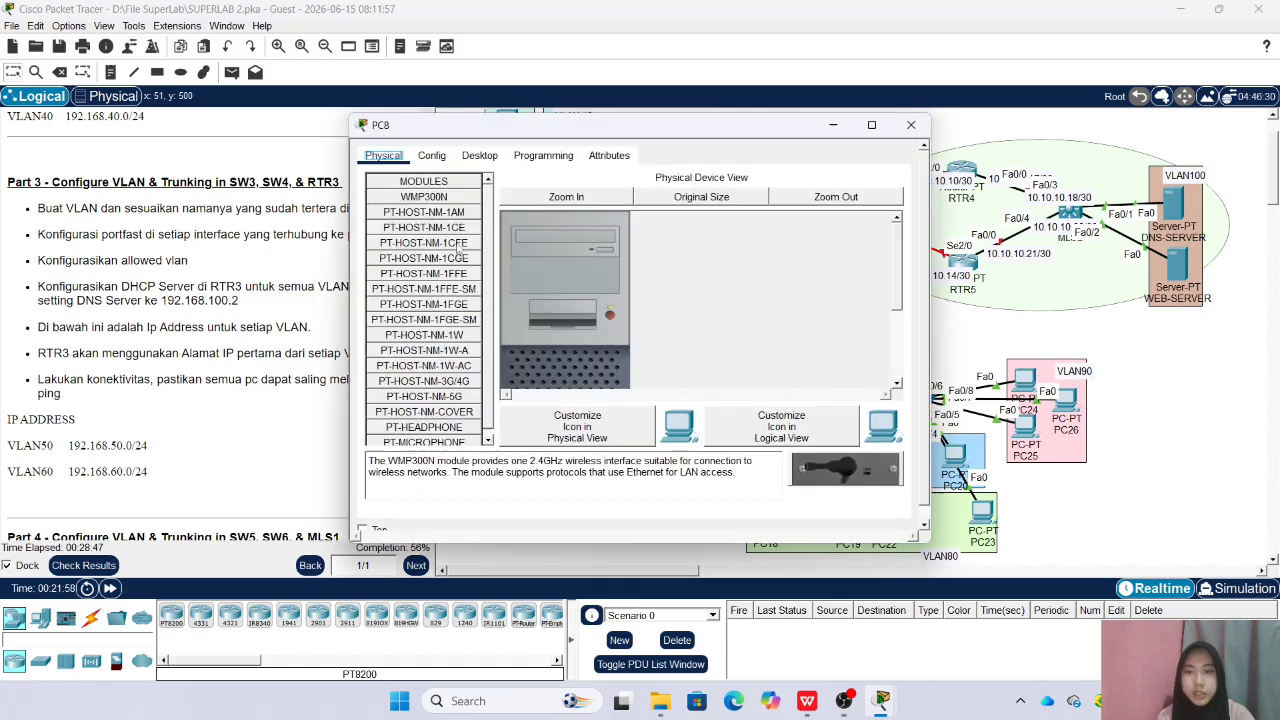
click(479, 155)
click(410, 222)
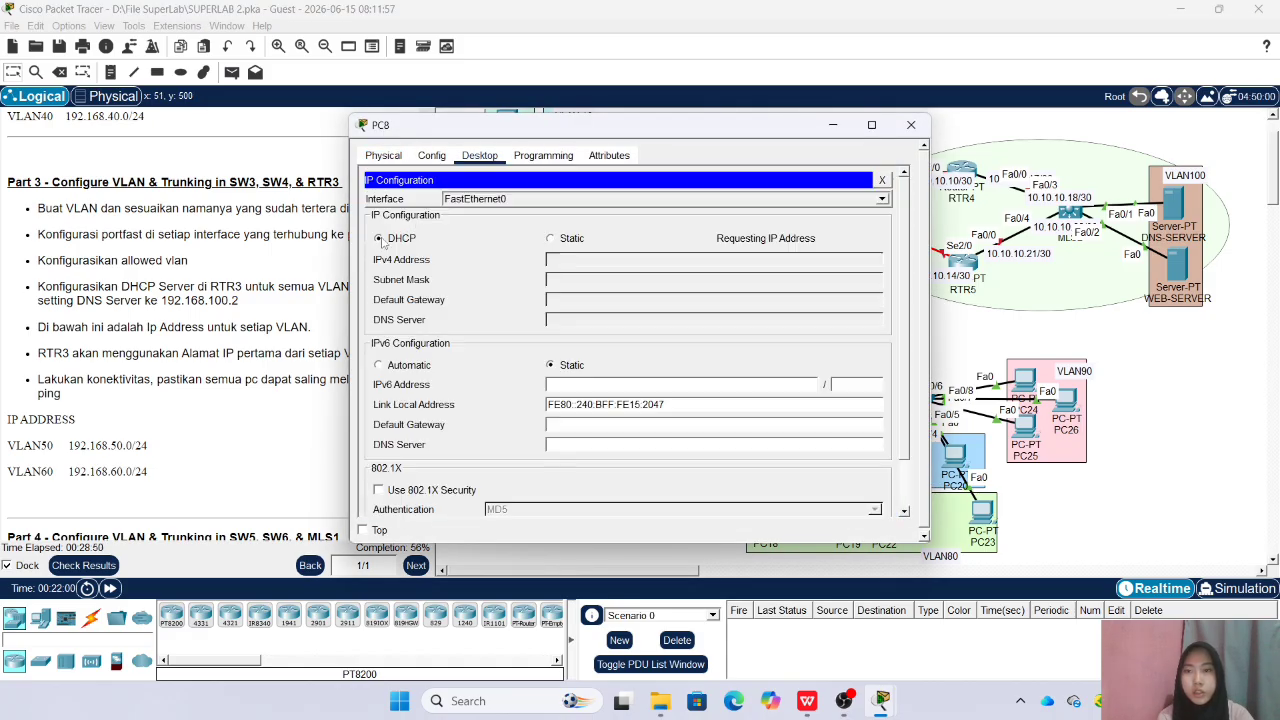
click(909, 126)
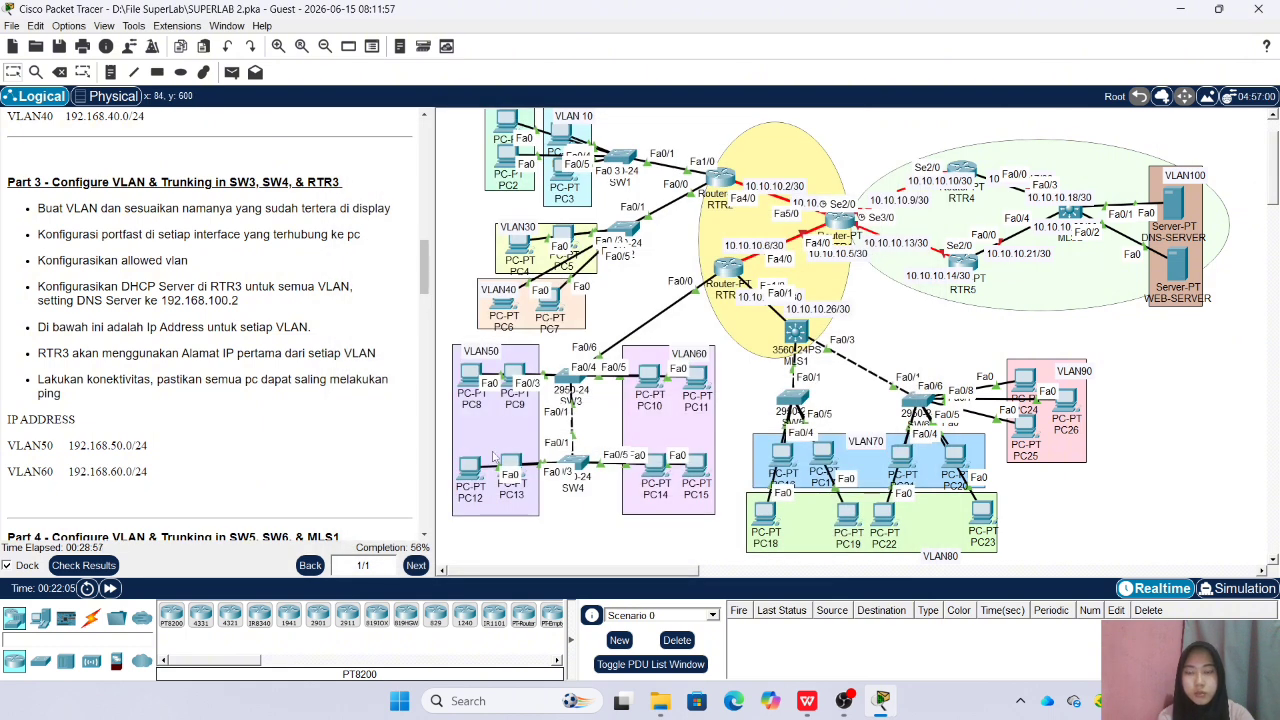
Set the IP configuration of PC9 in VLAN50 to DHCP and close its window
click(516, 375)
click(479, 155)
click(415, 207)
click(379, 238)
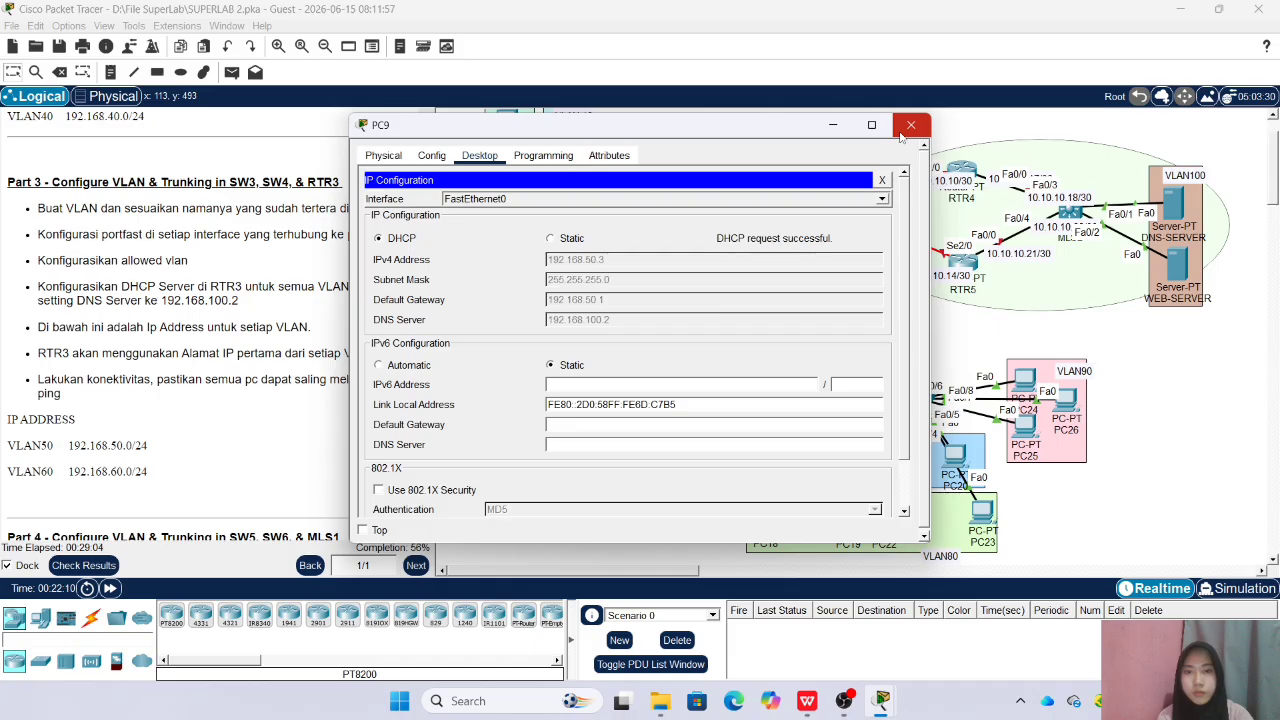
click(909, 126)
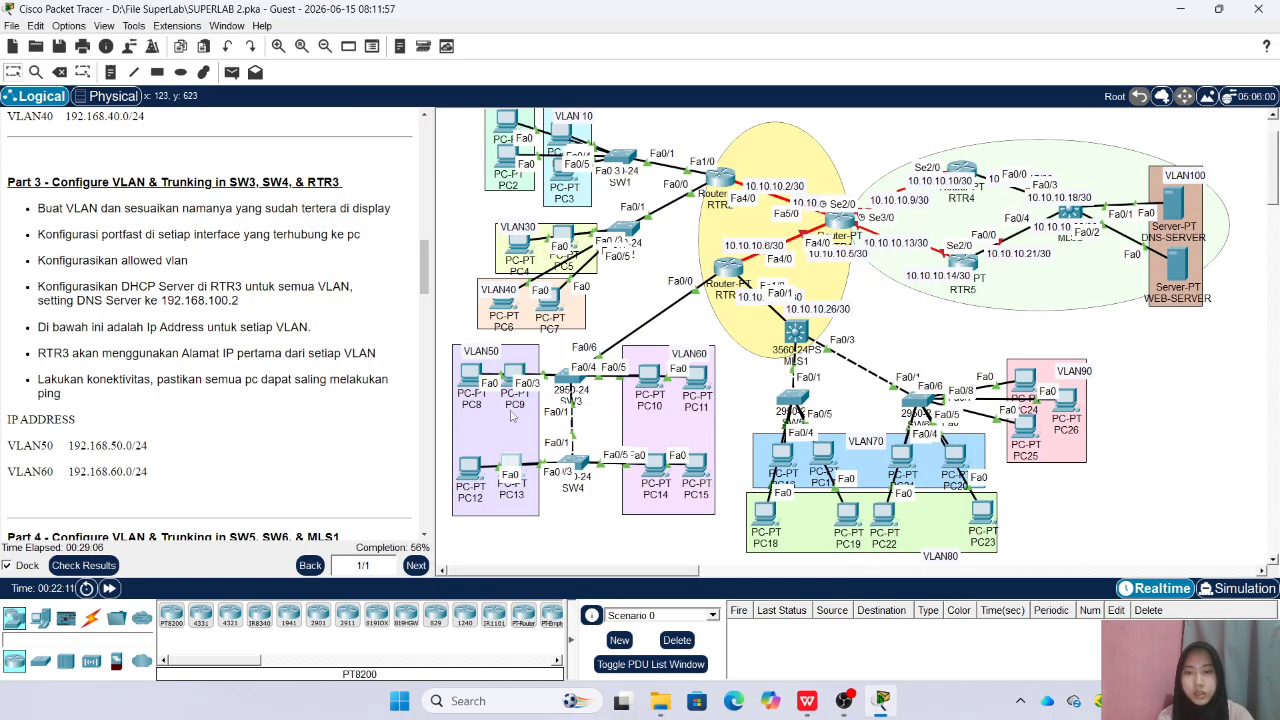
Set the IP configuration of PC13 in VLAN50 to DHCP and close its window
click(518, 470)
click(479, 155)
click(415, 207)
click(379, 238)
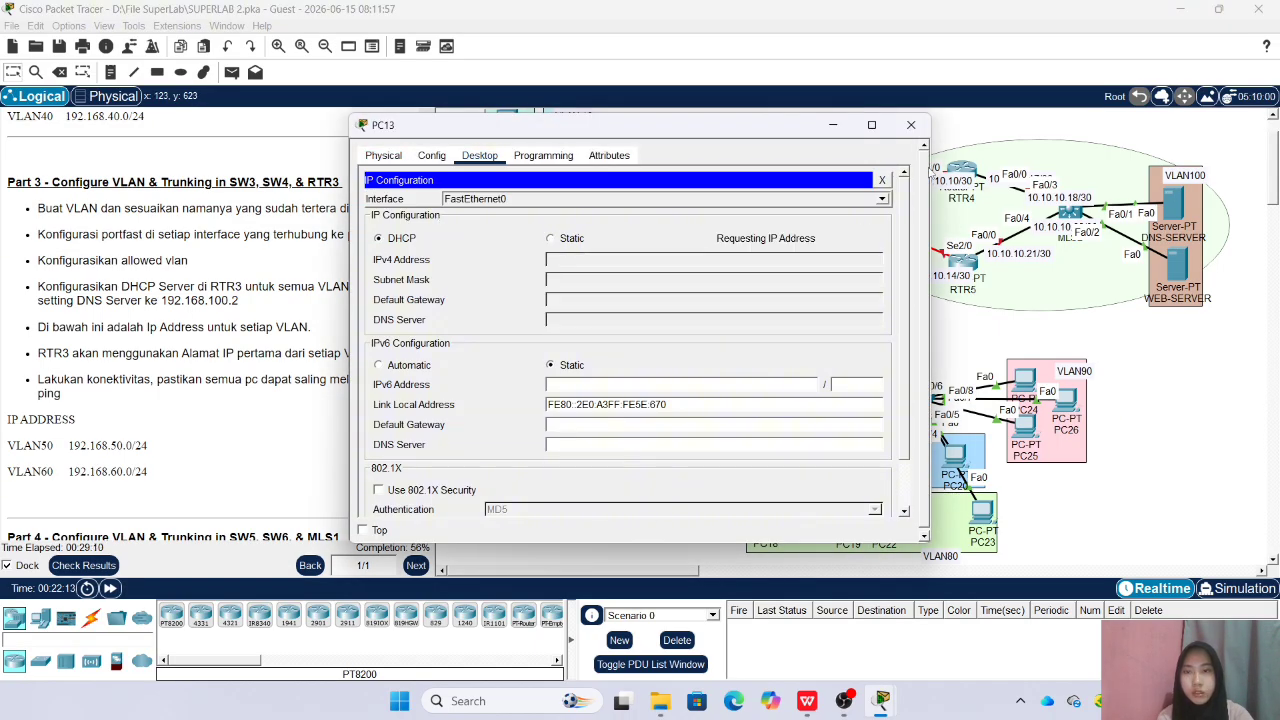
click(911, 125)
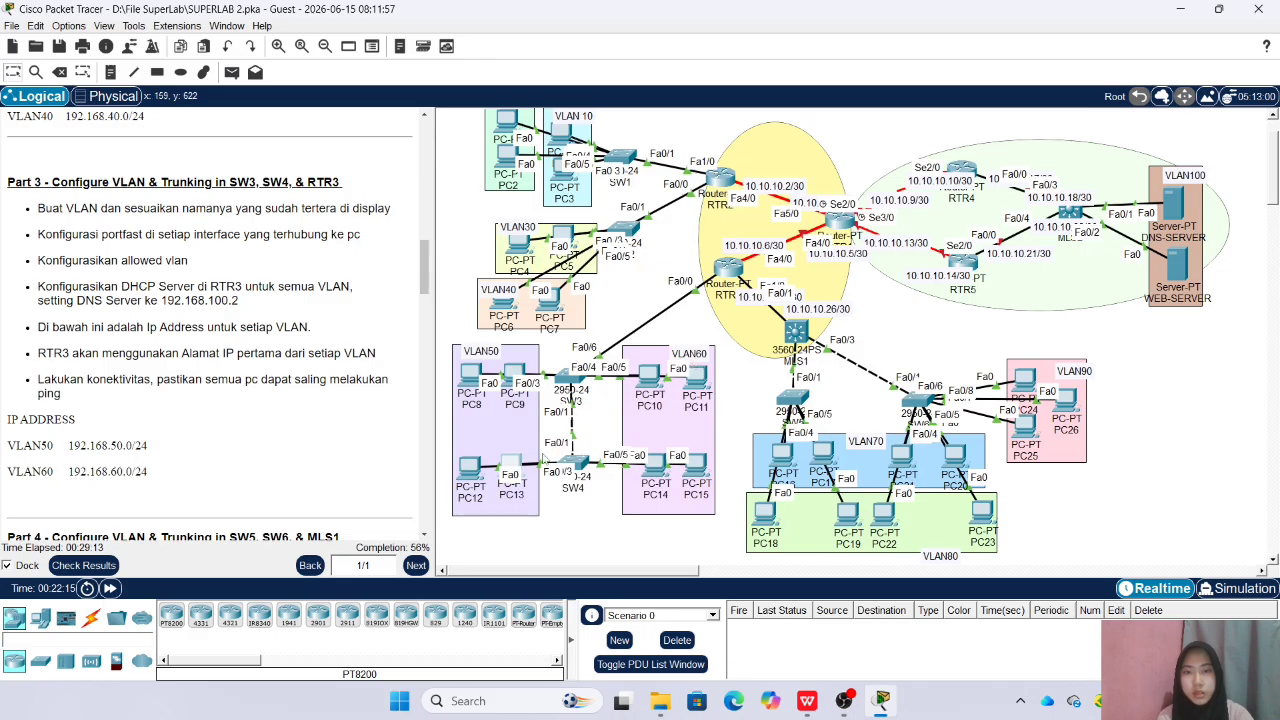
Set the IP configuration of PC12 in VLAN50 to DHCP and close its window
click(468, 468)
click(479, 155)
click(413, 212)
click(379, 238)
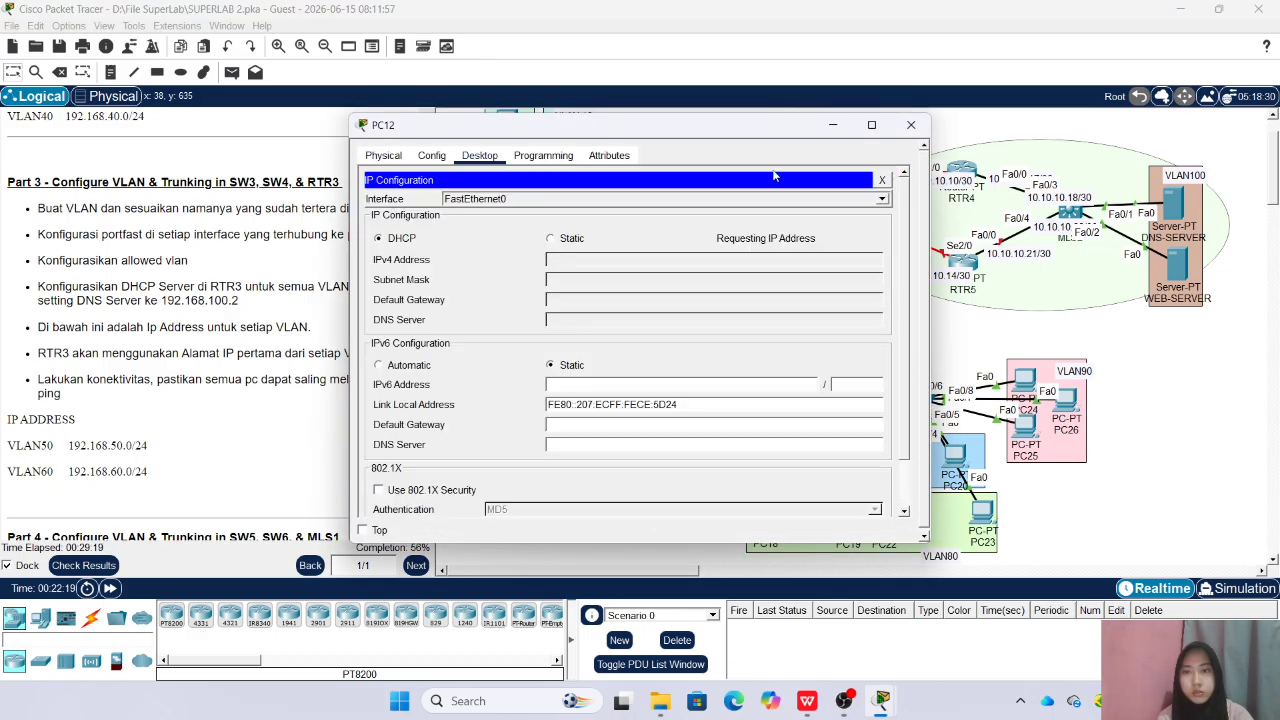
click(910, 125)
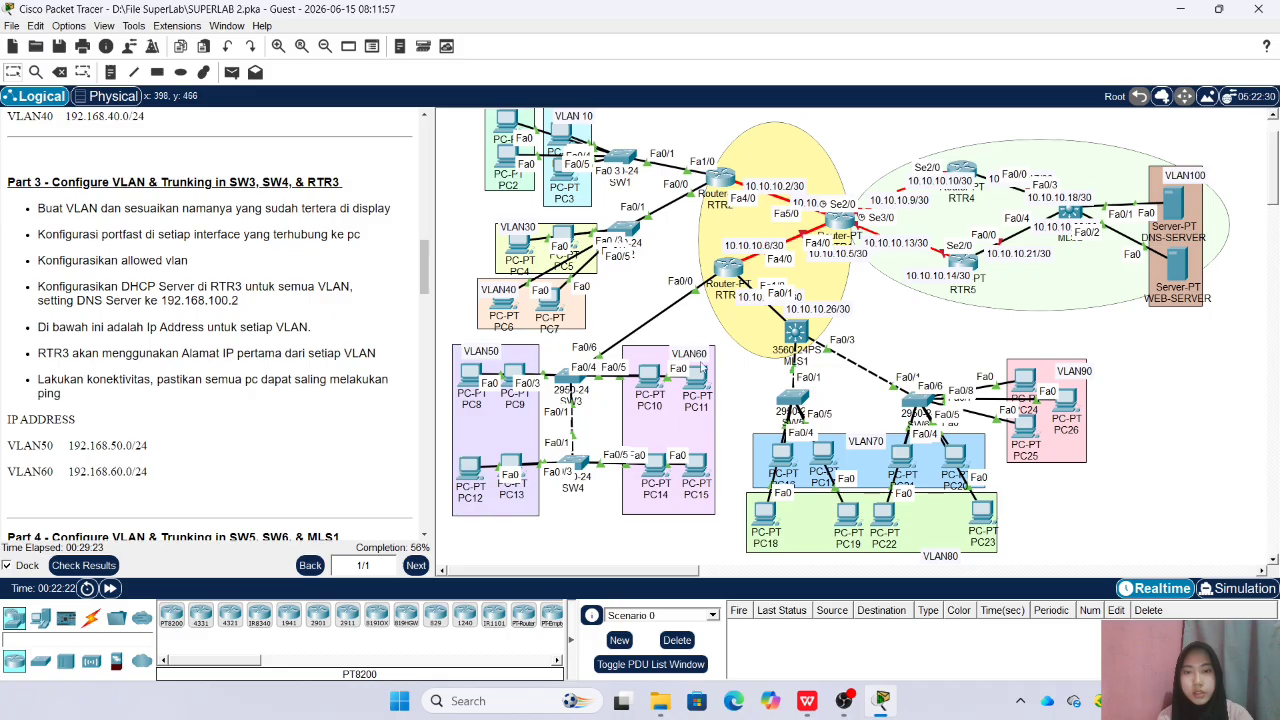
Set the IP configuration of PC10 in VLAN60 to DHCP and close its window
click(664, 384)
click(479, 155)
click(418, 200)
click(379, 238)
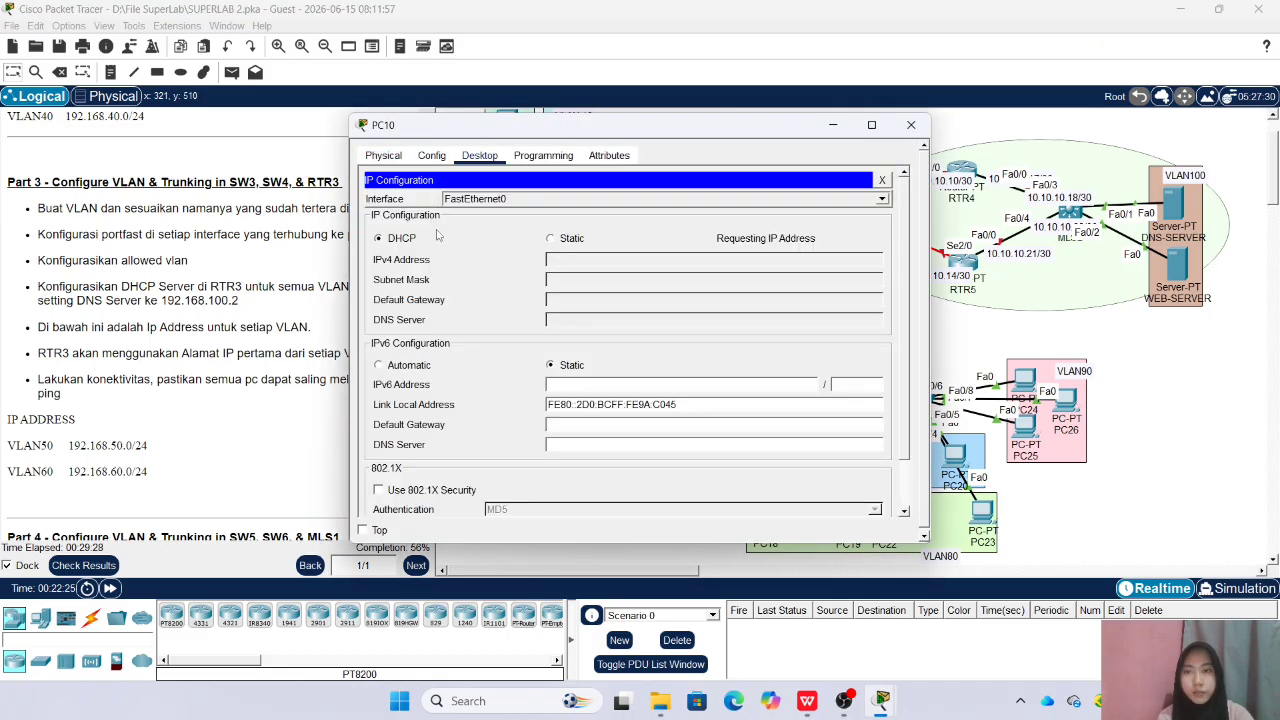
click(910, 125)
Set the IP configuration of PC11 in VLAN60 to DHCP and close its window
click(697, 382)
click(479, 155)
click(418, 200)
click(379, 238)
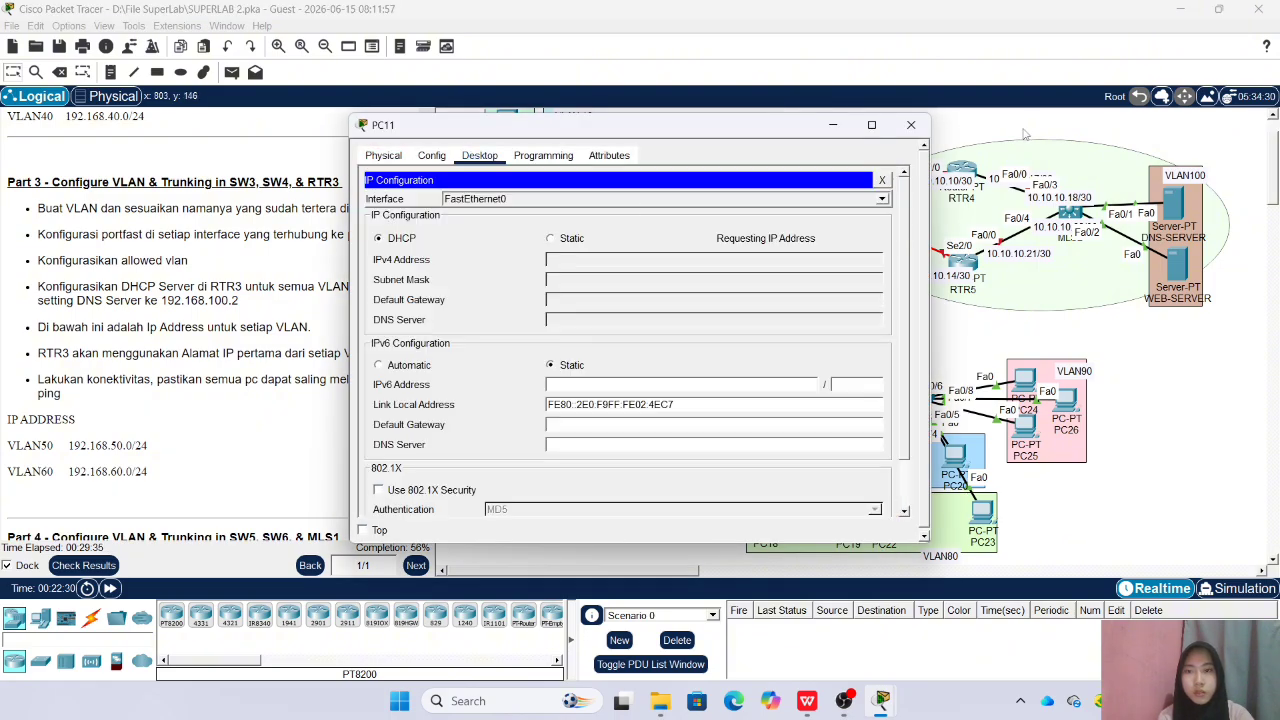
click(910, 125)
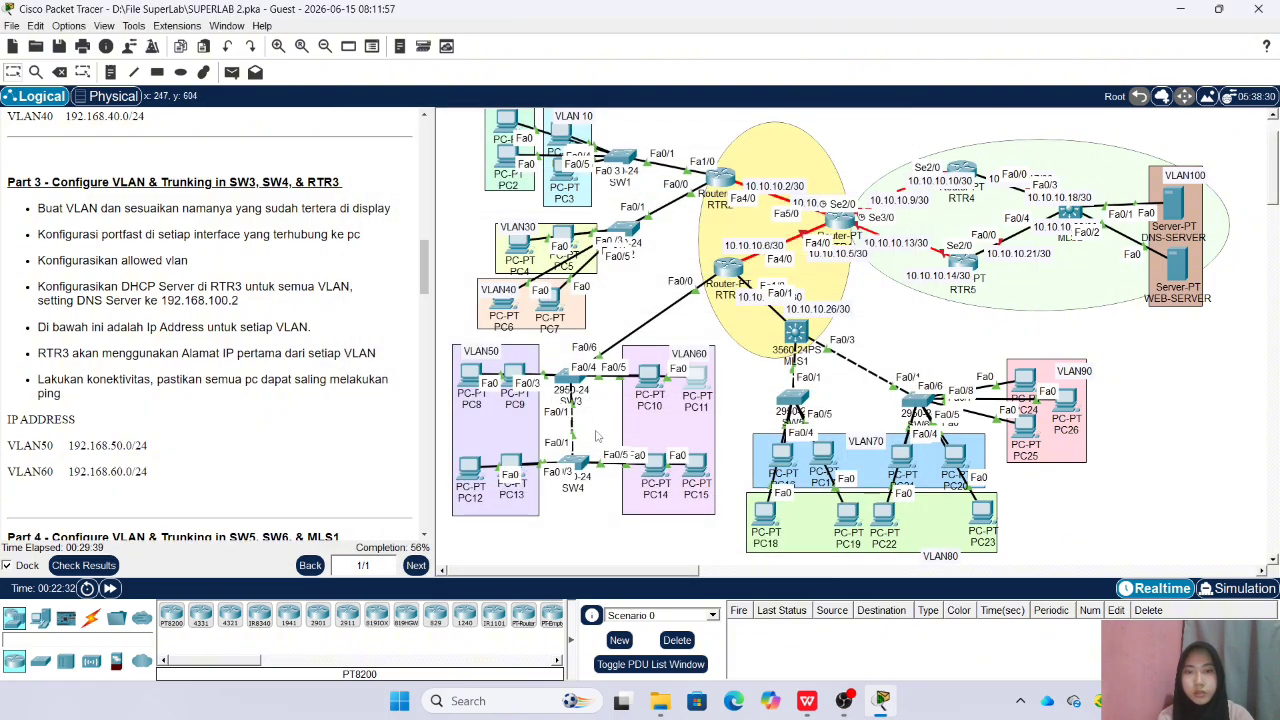
Set the IP configuration of PC14 in VLAN60 to DHCP and close its window
click(666, 474)
click(479, 155)
click(418, 200)
click(379, 238)
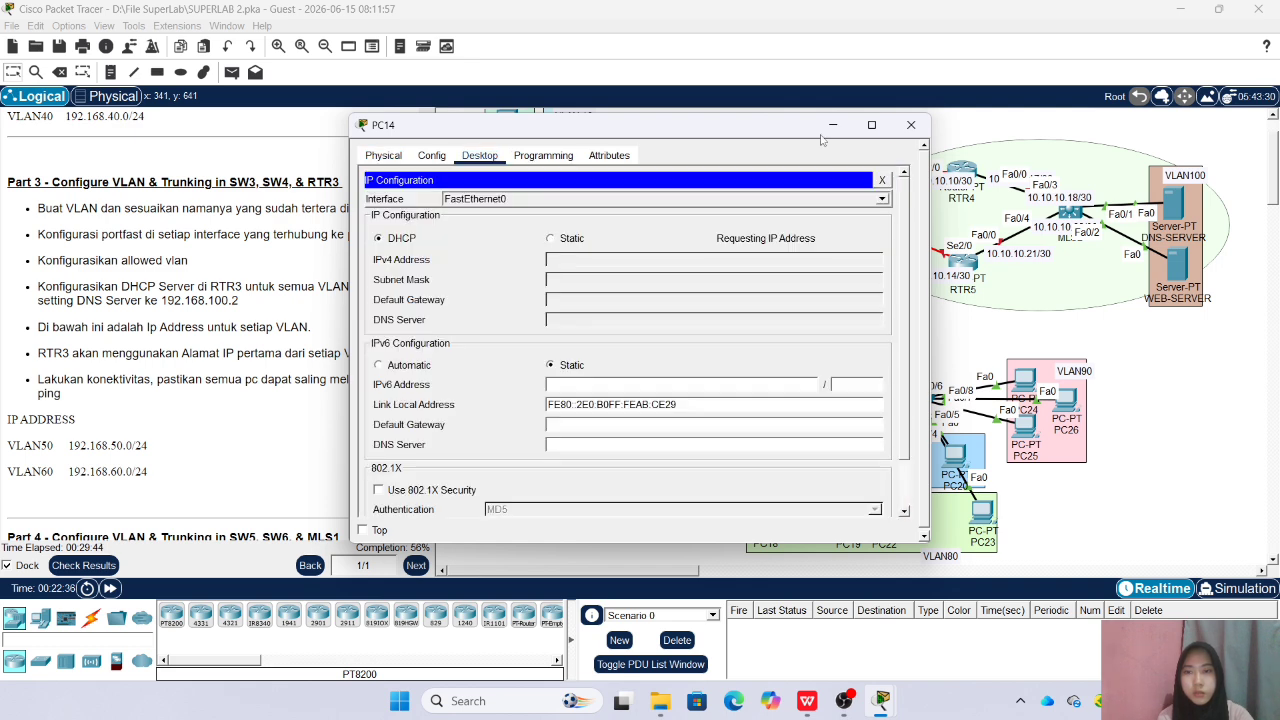
click(910, 125)
Set the IP configuration of PC15 in VLAN60 to DHCP and close its window
click(697, 466)
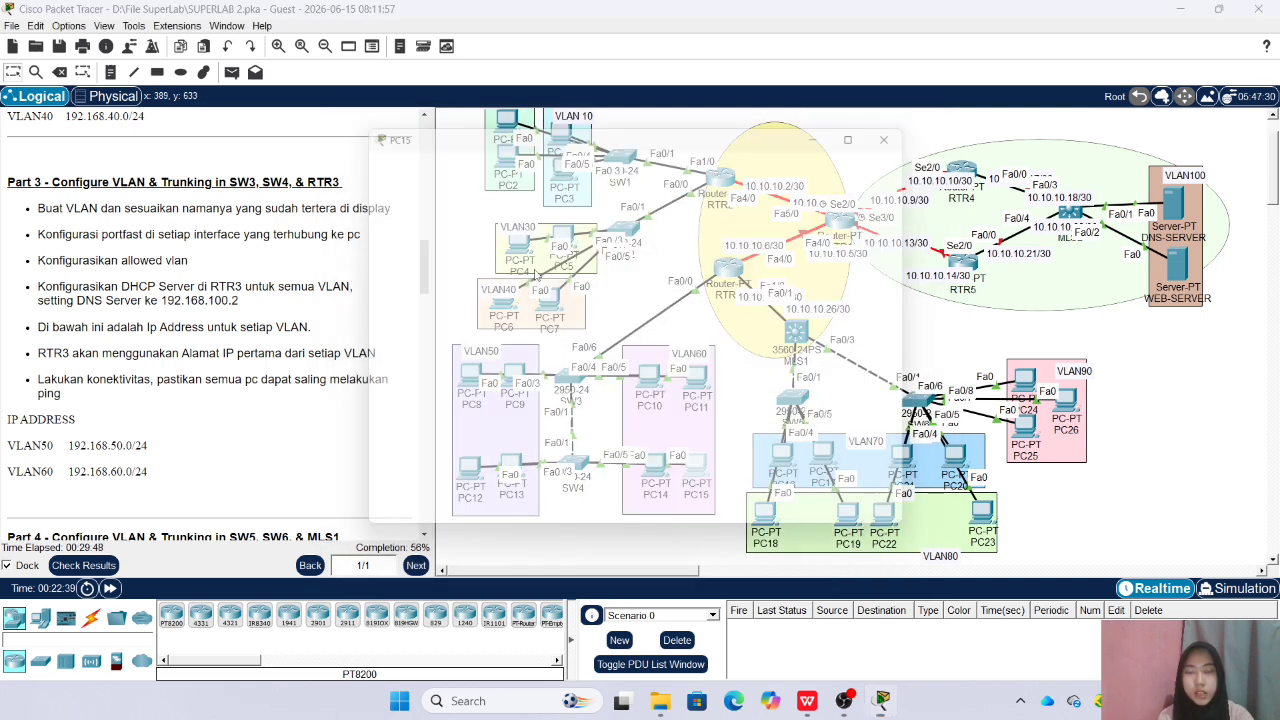
click(479, 155)
click(418, 210)
click(379, 238)
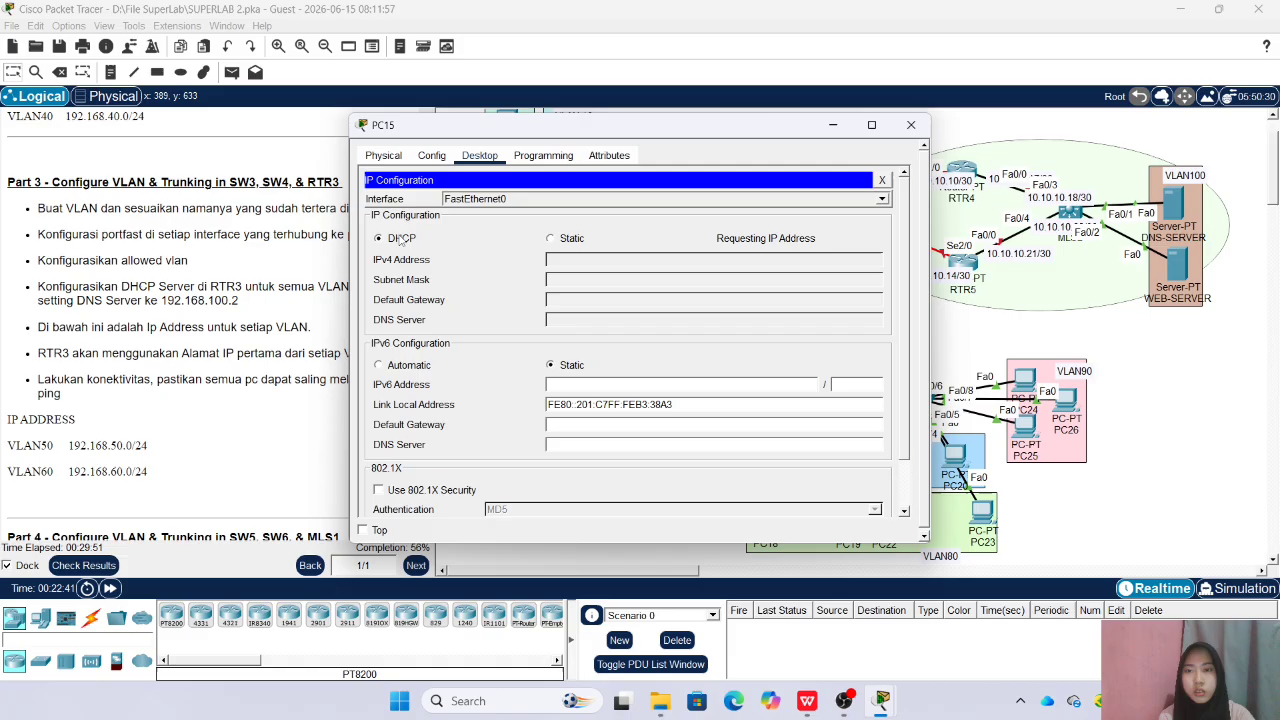
click(910, 125)
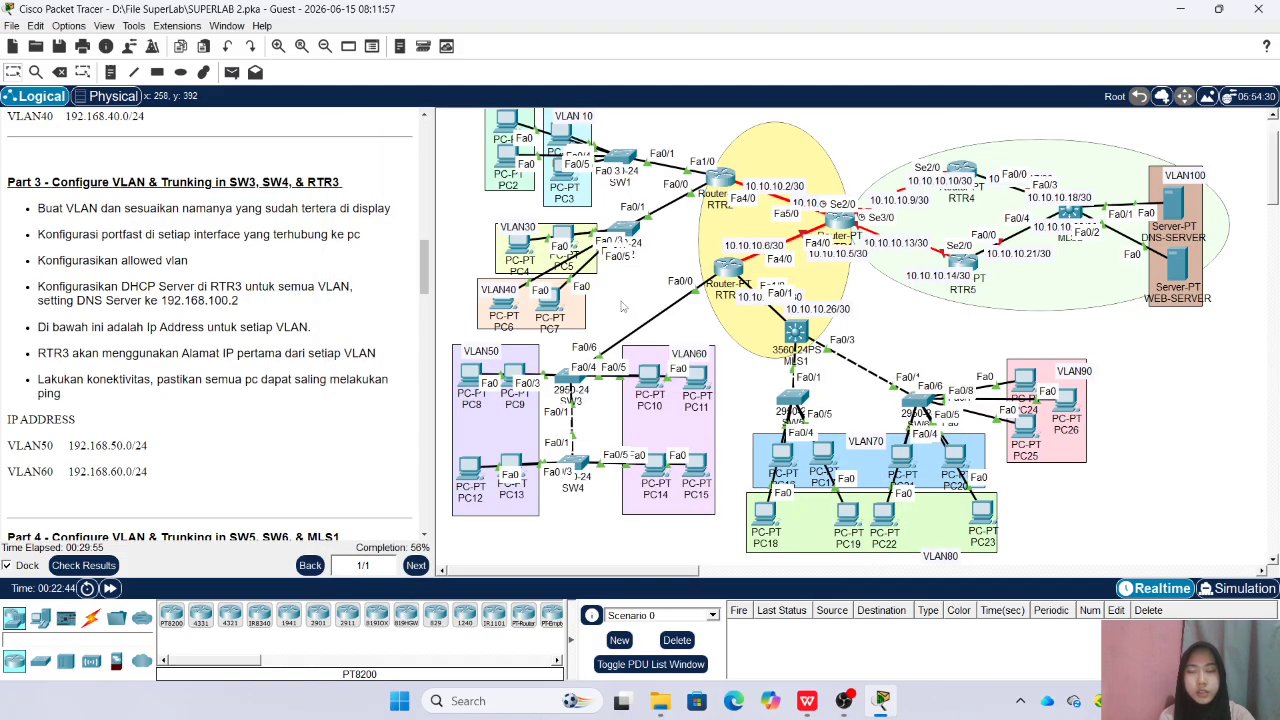
Open the command line of SW6 for Part 4, enter the enable password and enter global configuration mode
scroll(335, 346, down, 7)
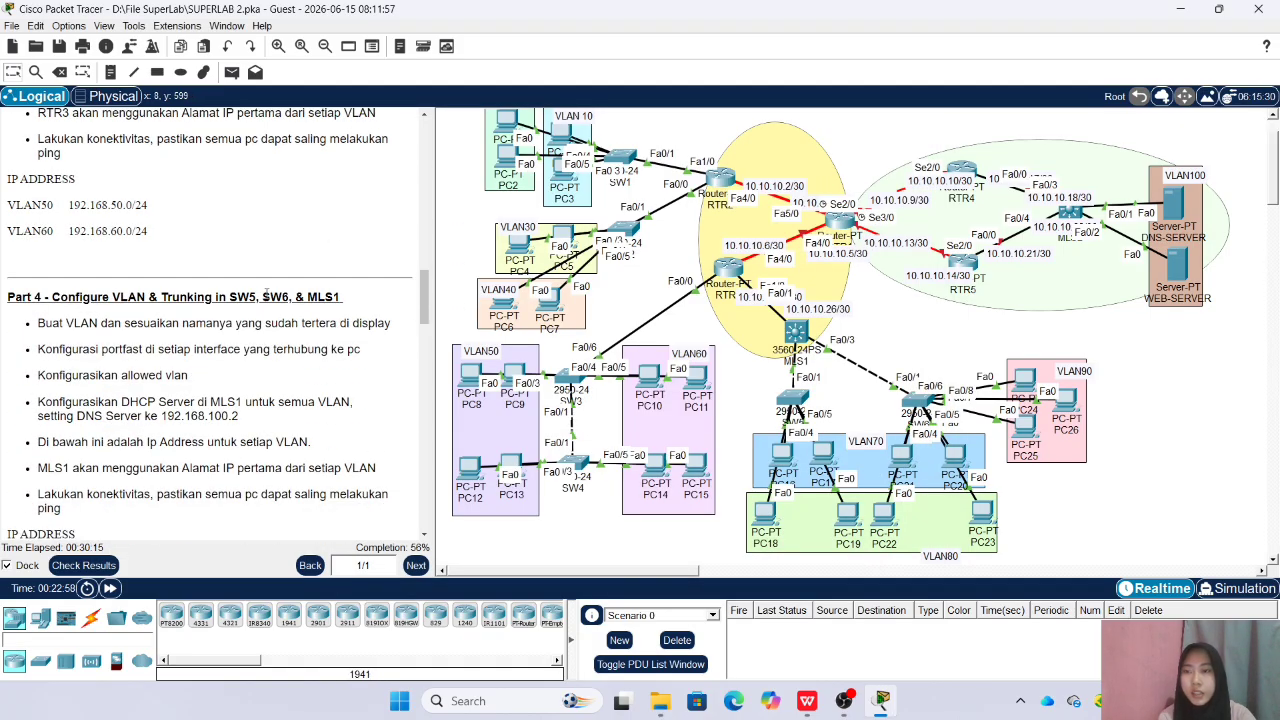
scroll(253, 313, down, 1)
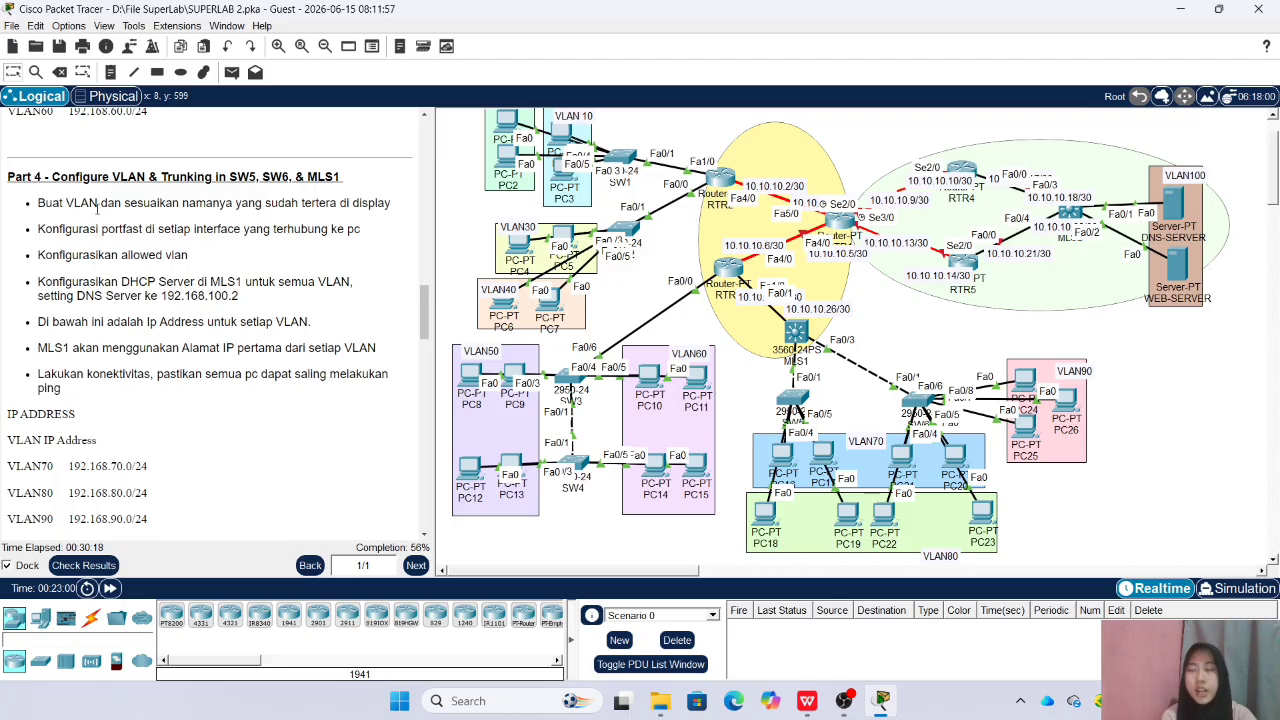
scroll(100, 177, down, 1)
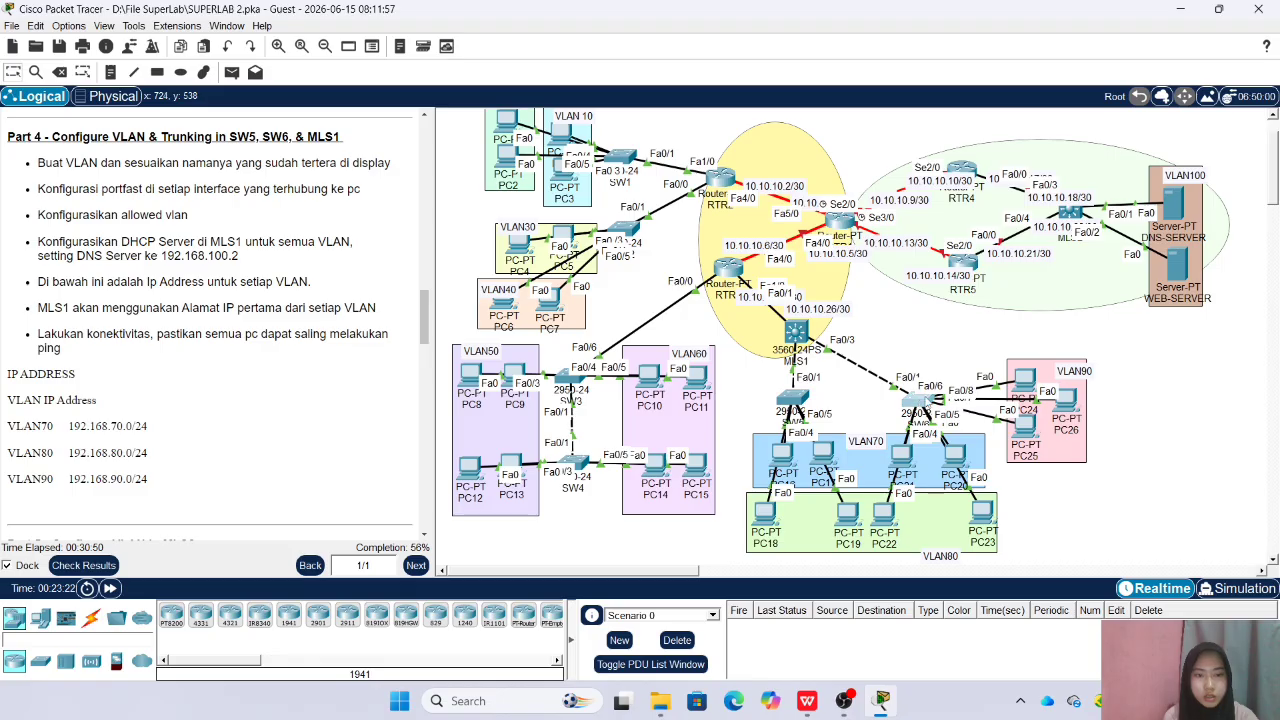
click(915, 403)
drag(578, 123, 444, 149)
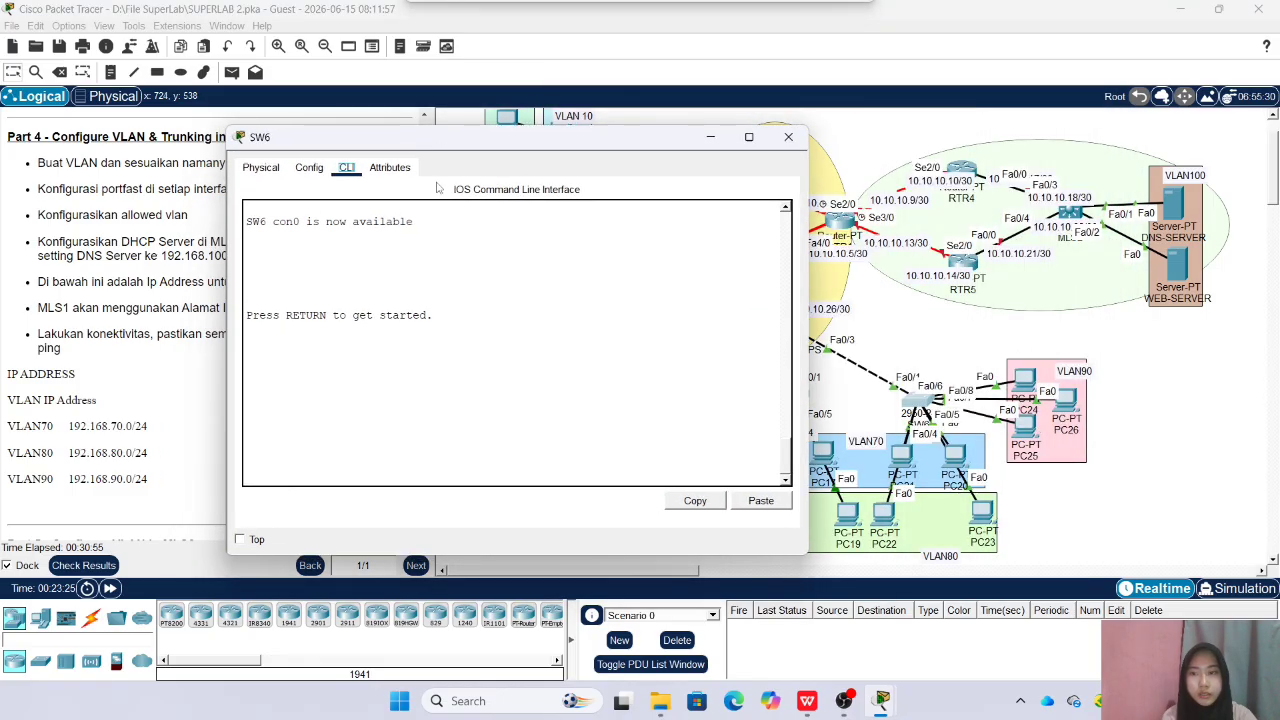
key(Return)
text(e)
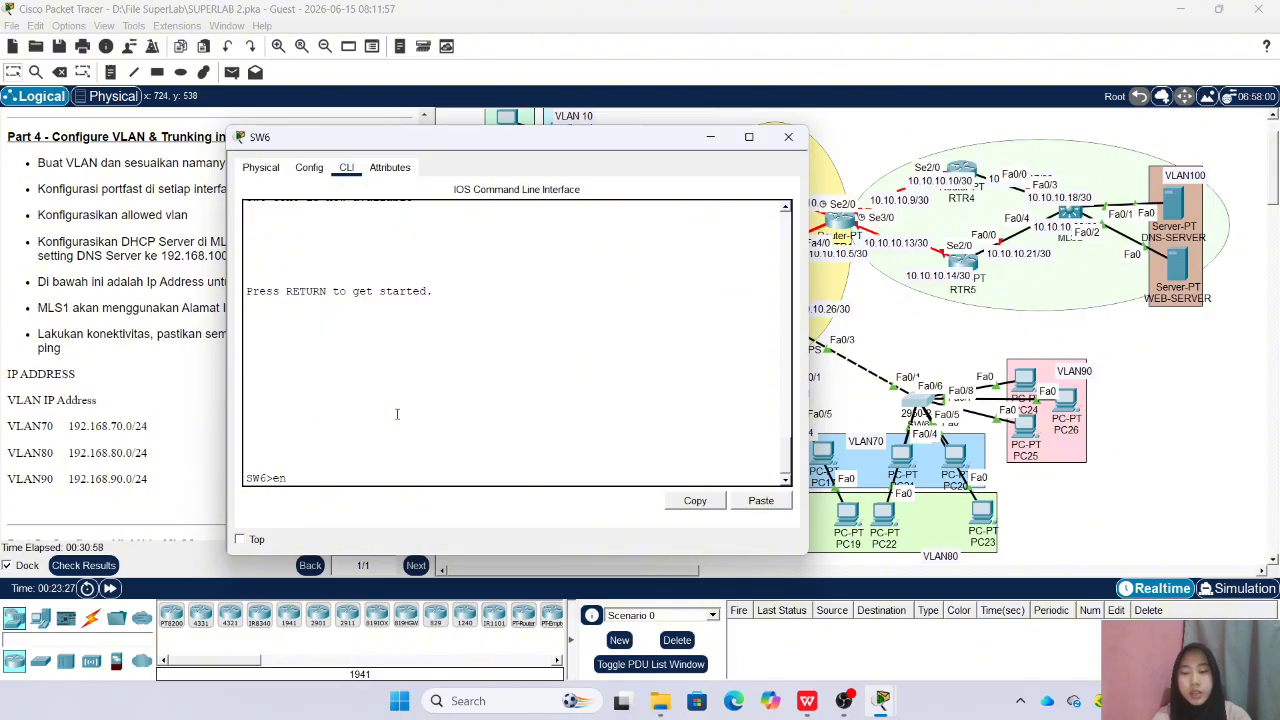
text(n)
key(Return)
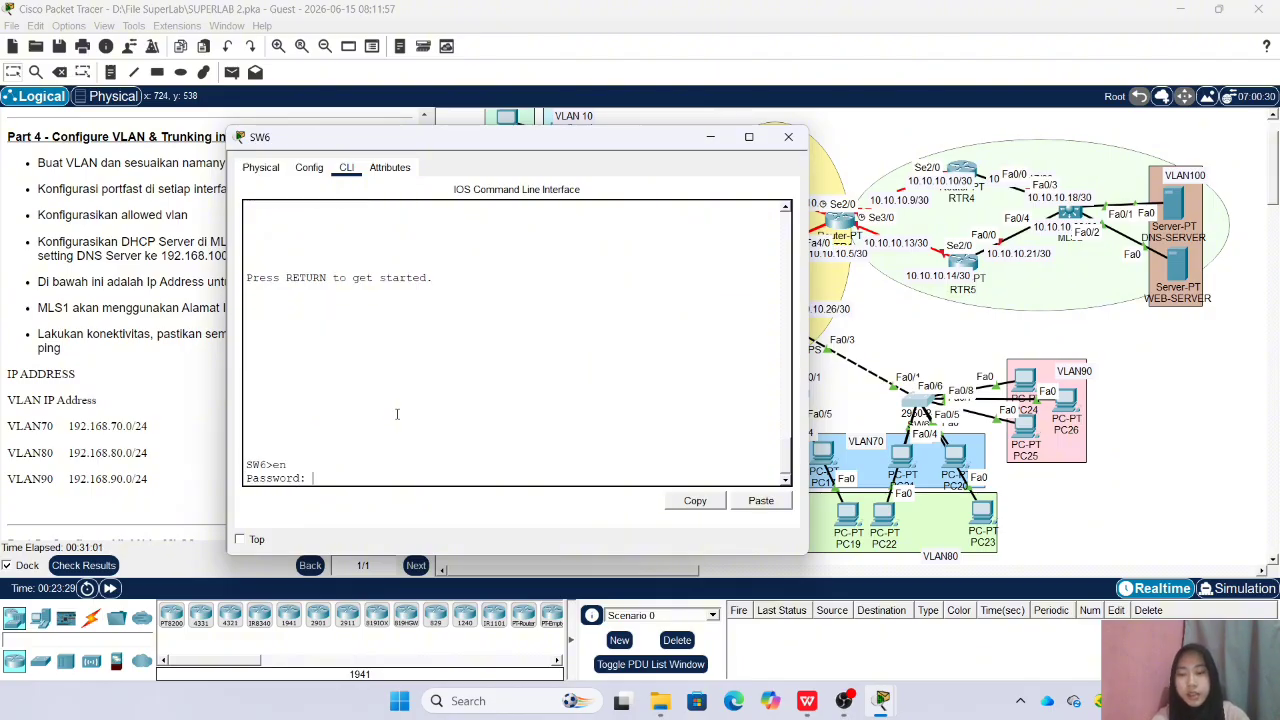
key(Return)
text(conf t)
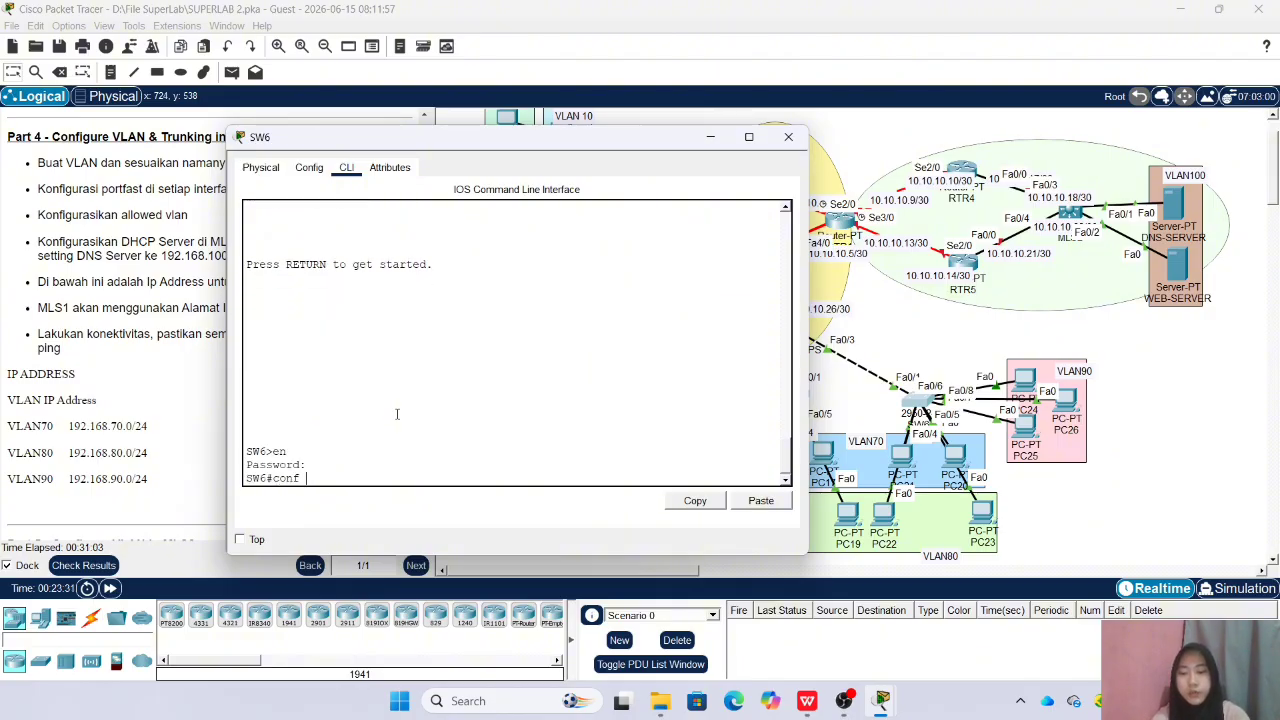
key(Return)
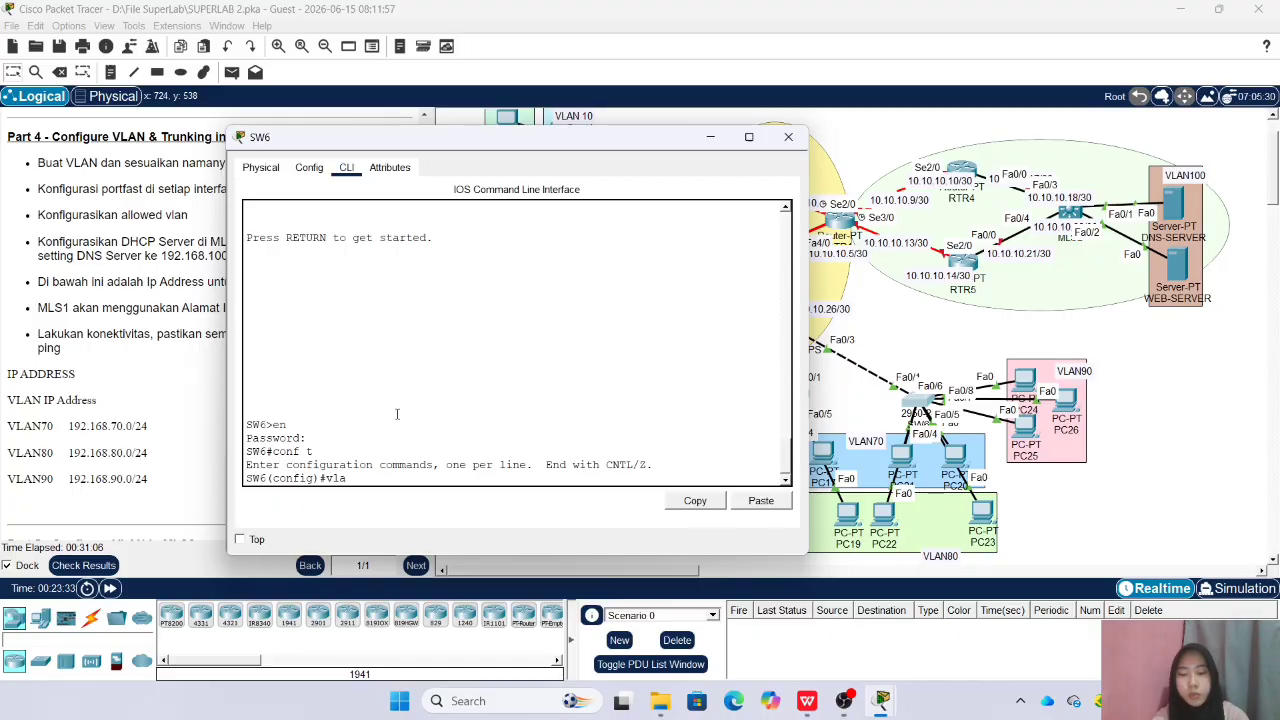
Create VLAN 70 on SW6 and name it VLAN70
text(vlan)
drag(620, 140, 448, 137)
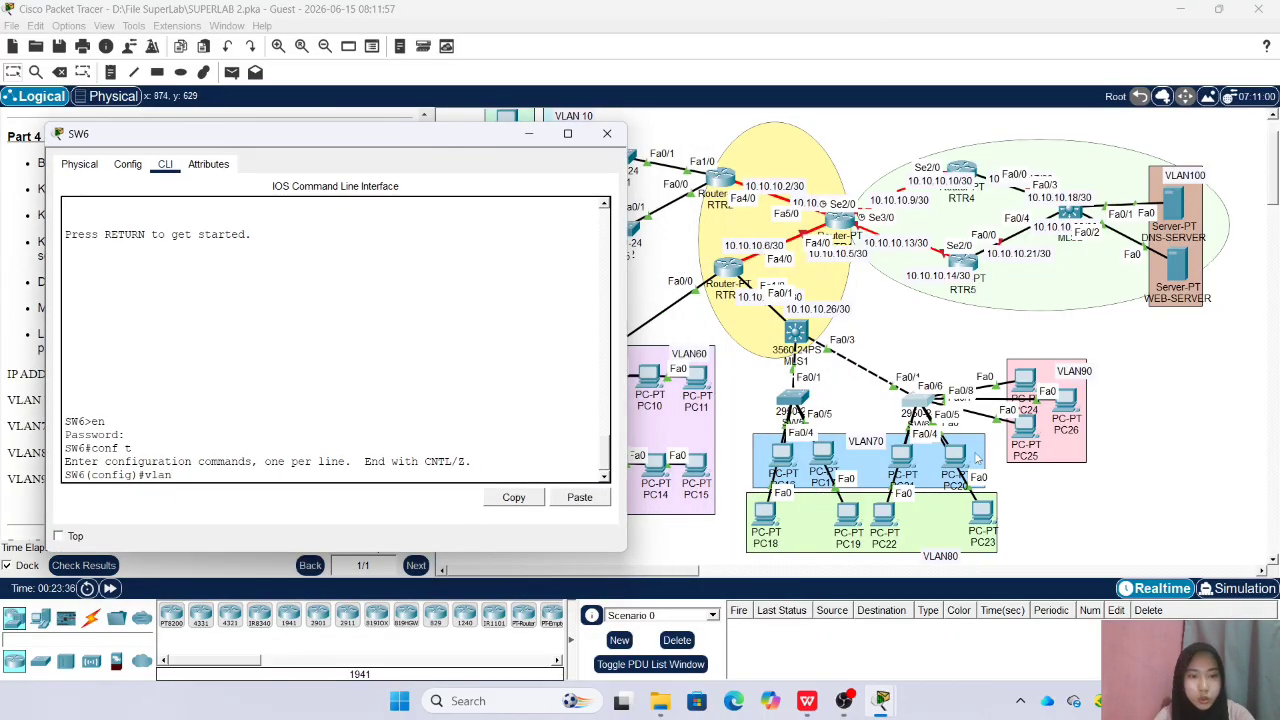
drag(330, 139, 476, 149)
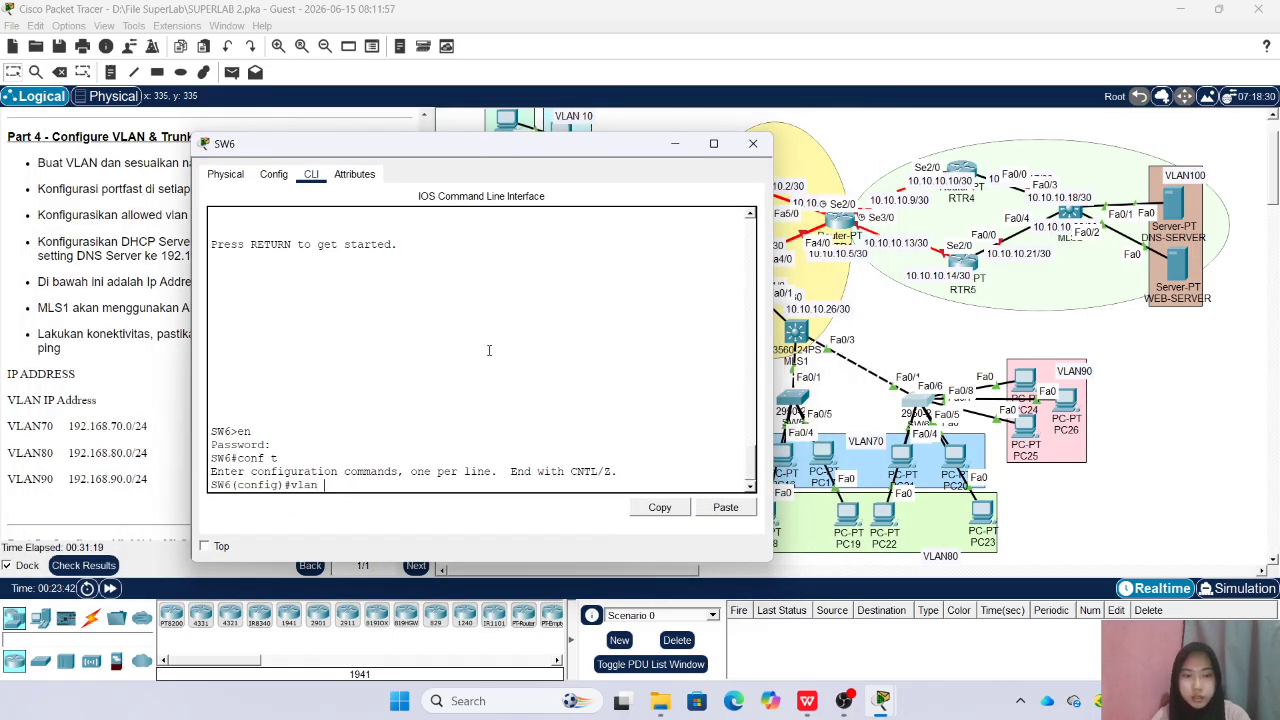
text(0)
key(Return)
text(name VLAN7)
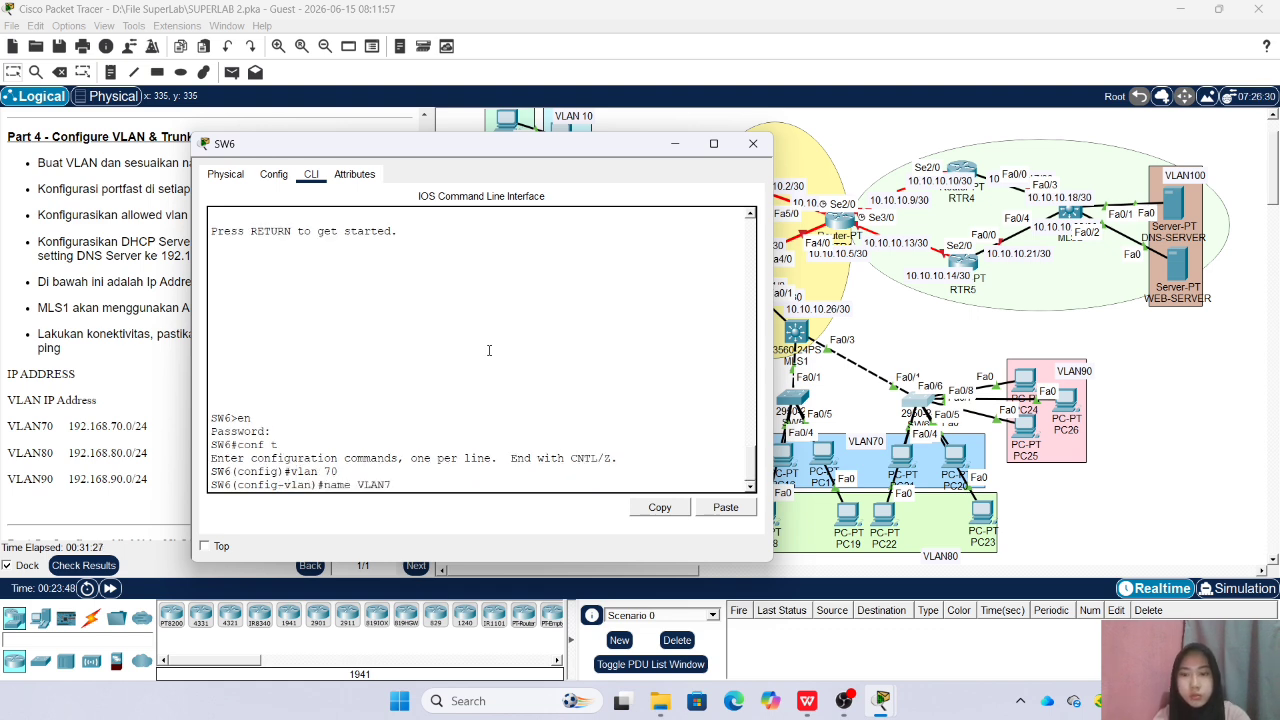
text(0)
key(Return)
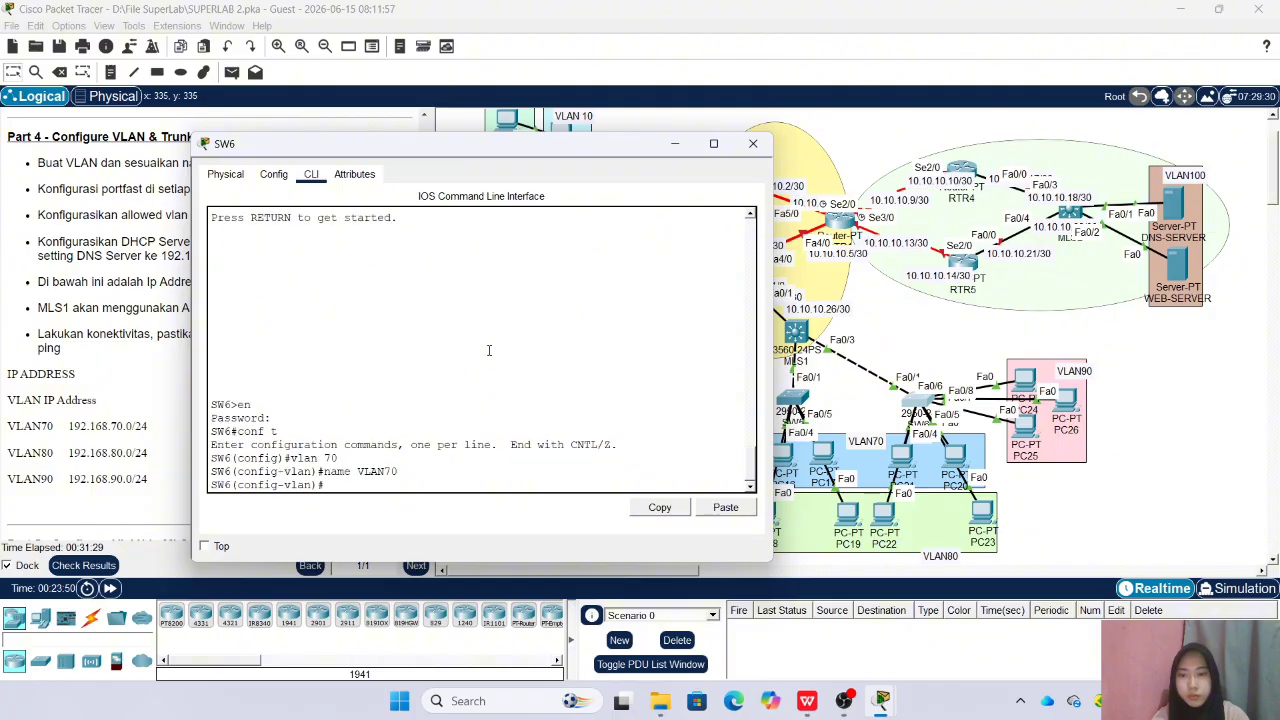
Create VLAN 80 on SW6 and name it VLAN80
text(vlan 80)
key(Return)
text(nma)
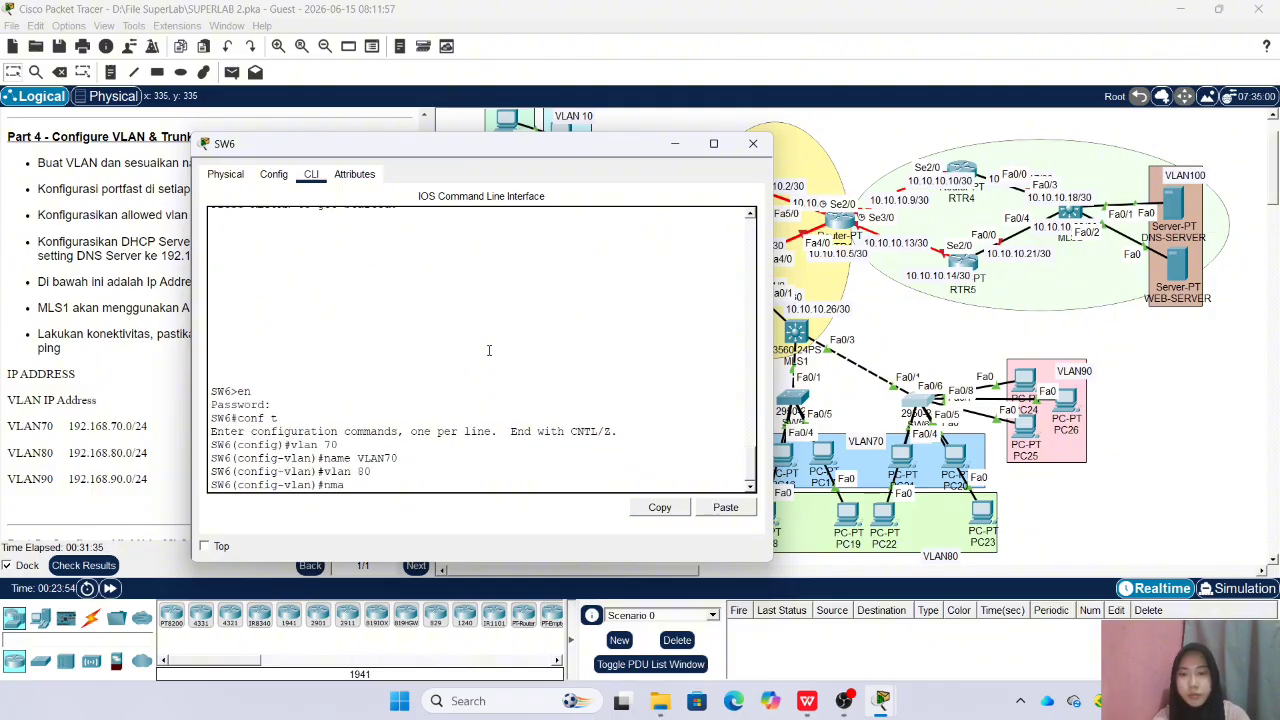
key(BackSpace)
text(ame VLAN80)
key(Return)
Create VLAN 90 on SW6, name it VLAN90 and return to global configuration mode
text(vlan)
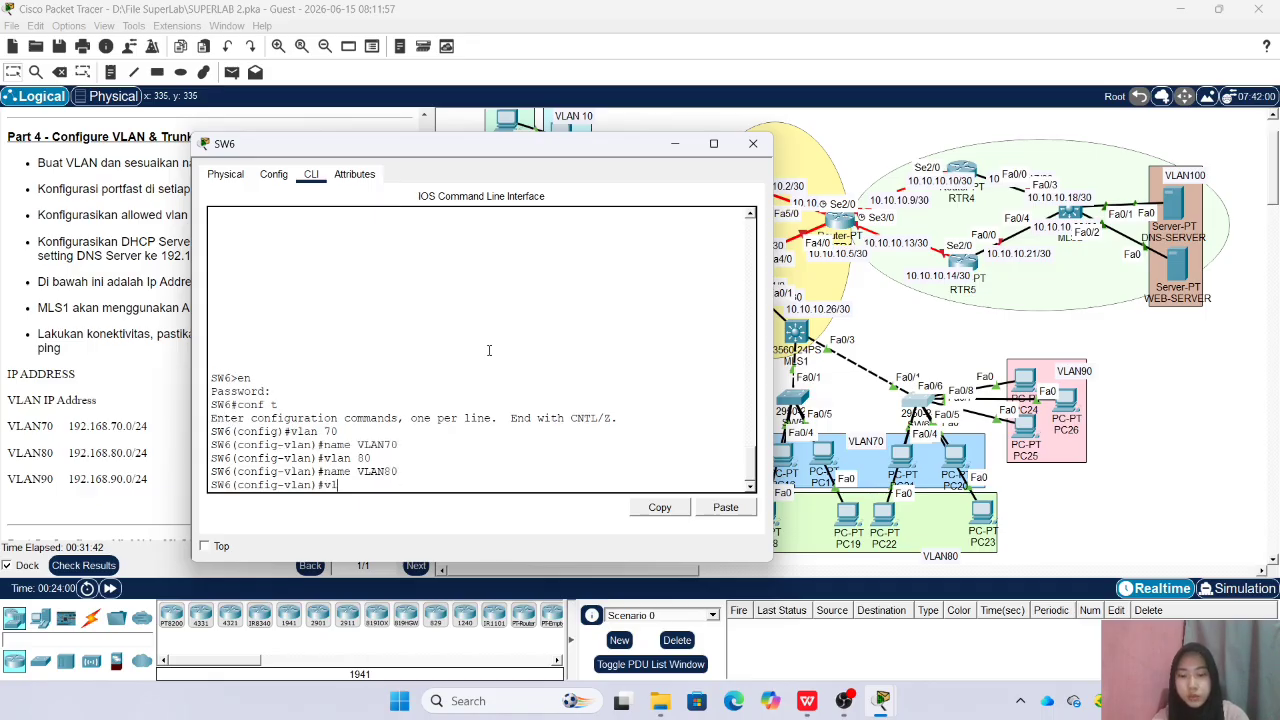
text( 90)
key(Return)
text(name VLAN90)
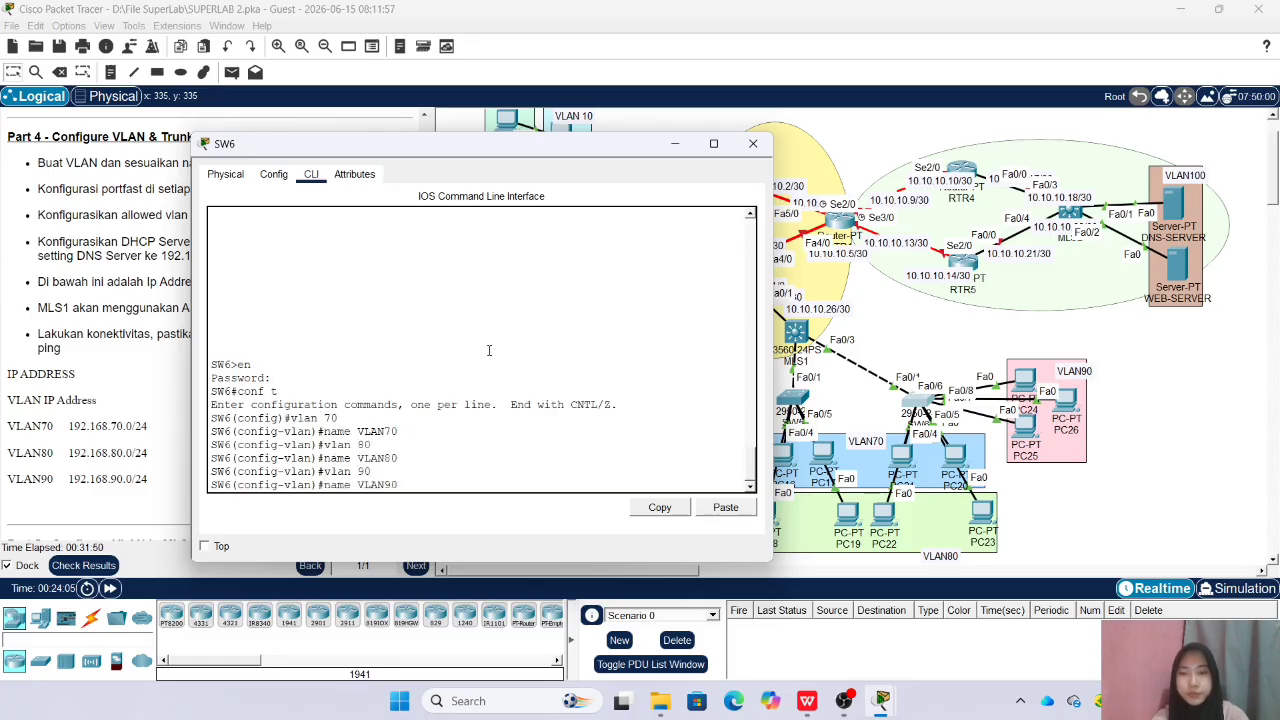
key(Return)
text(ex)
key(Return)
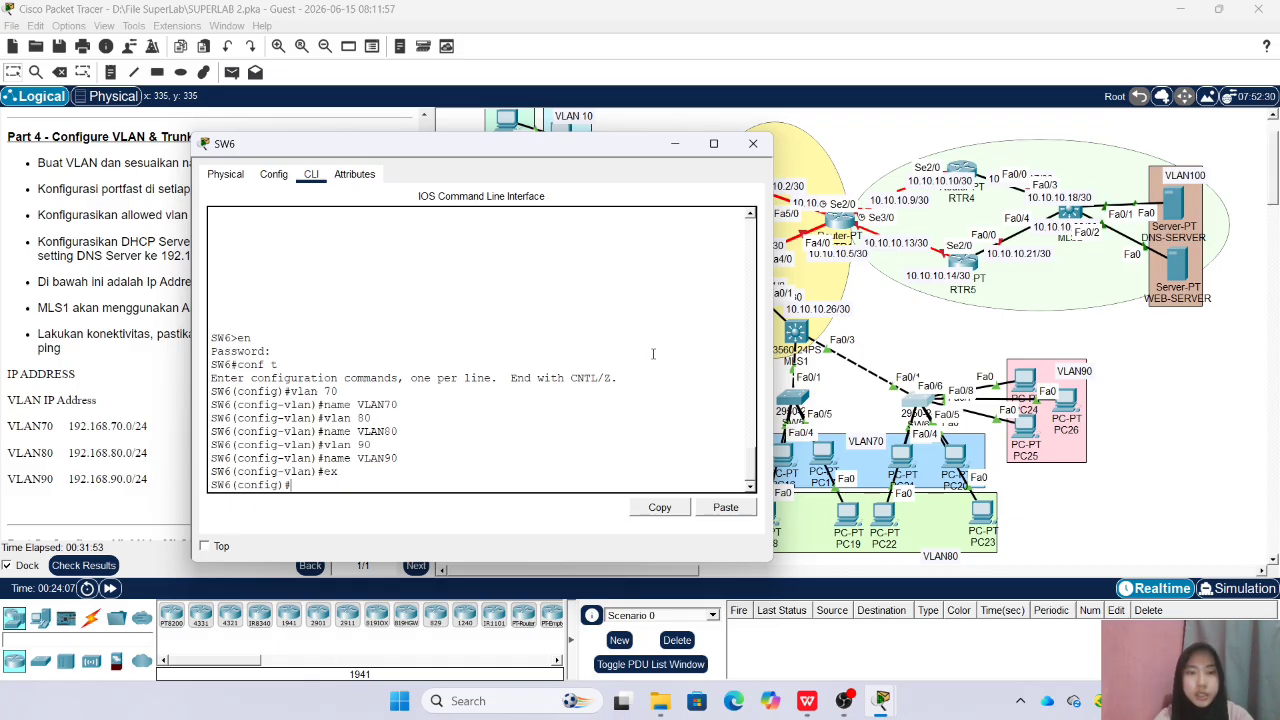
Nudge PC21 in the topology to expose its port label and assign SW6 ports Fa0/2-3 to access VLAN 70
click(753, 143)
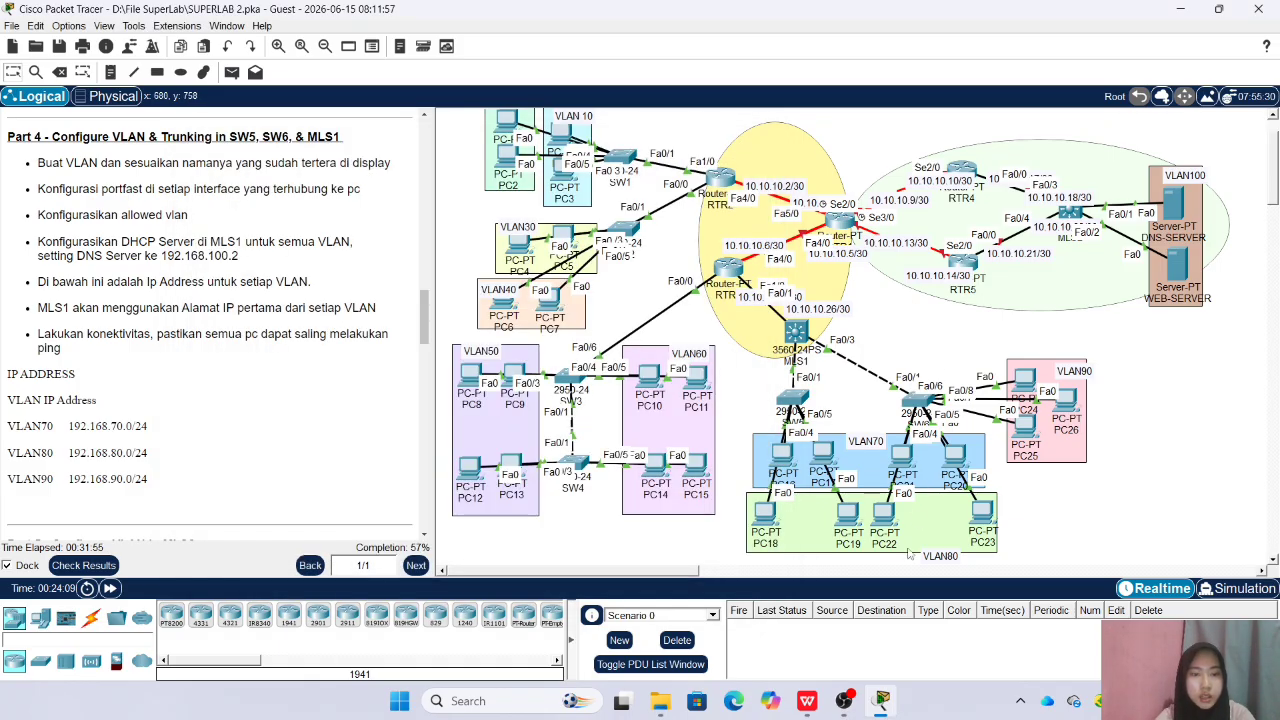
mouse_move(904, 462)
mouse_down()
mouse_move(881, 413)
mouse_move(835, 413)
mouse_move(906, 460)
mouse_up()
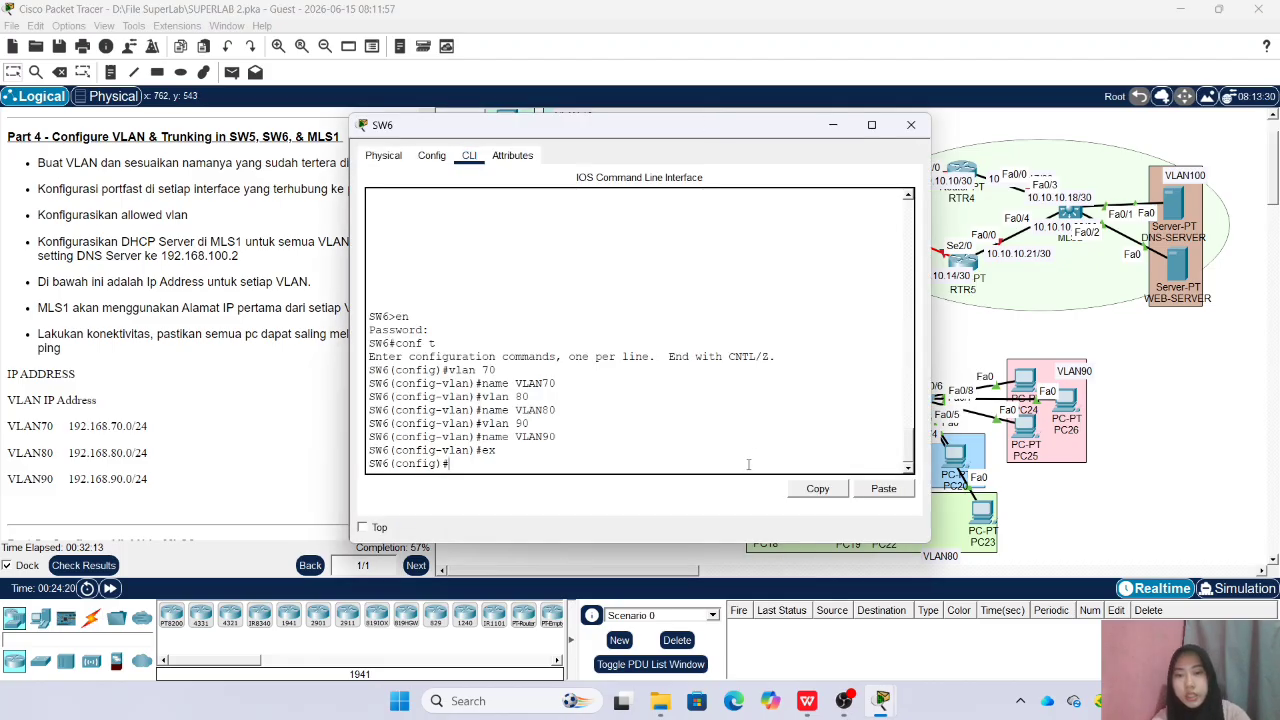
text(t ra )
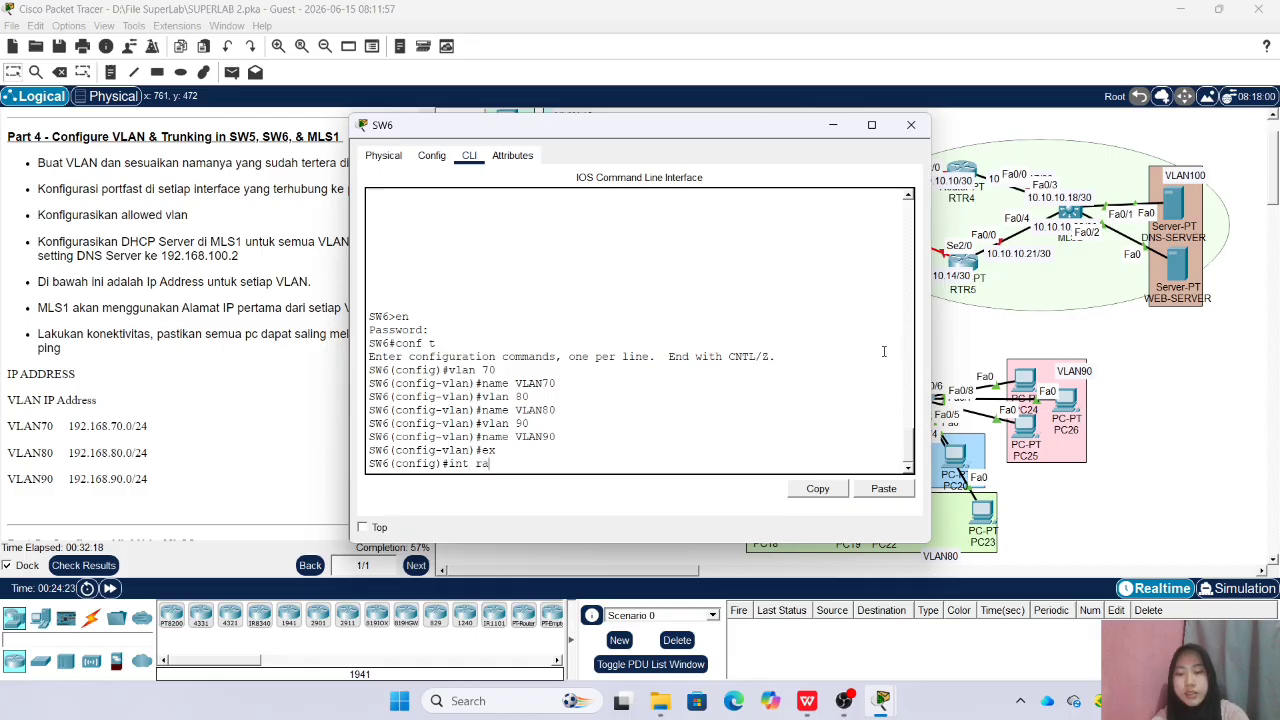
text(fa0/2-3)
key(Return)
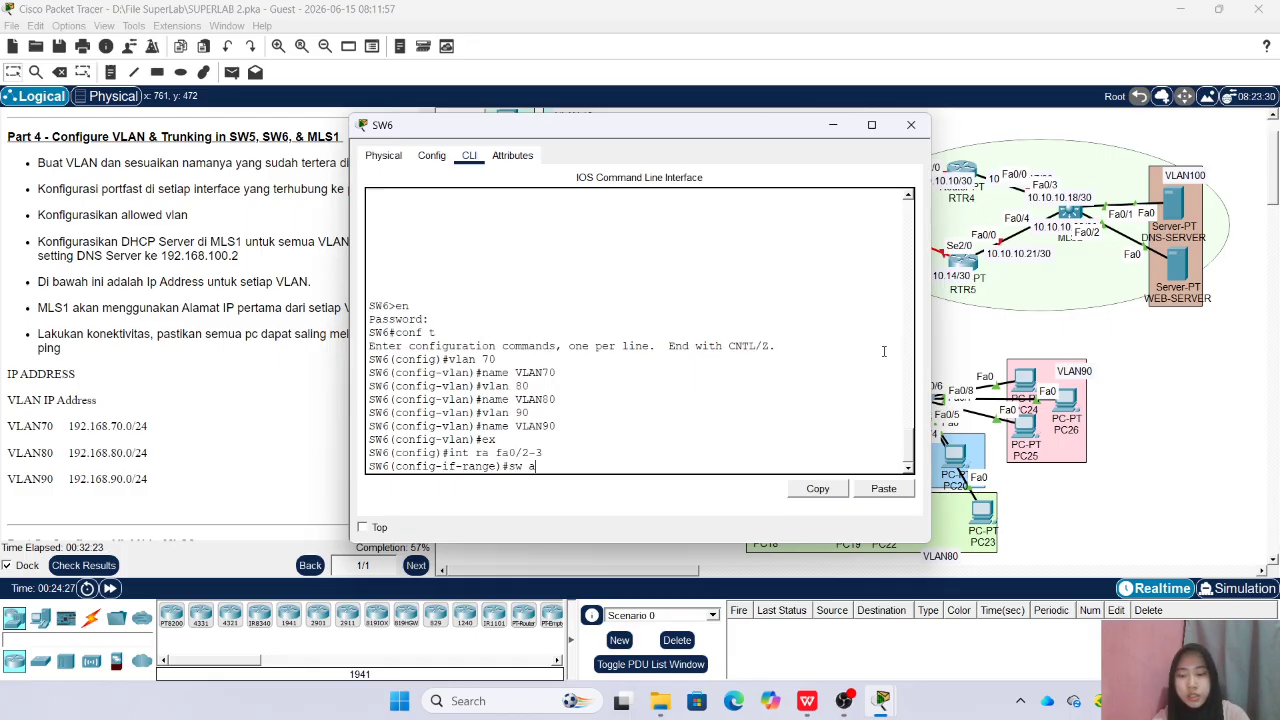
text(sw ac vlan 70)
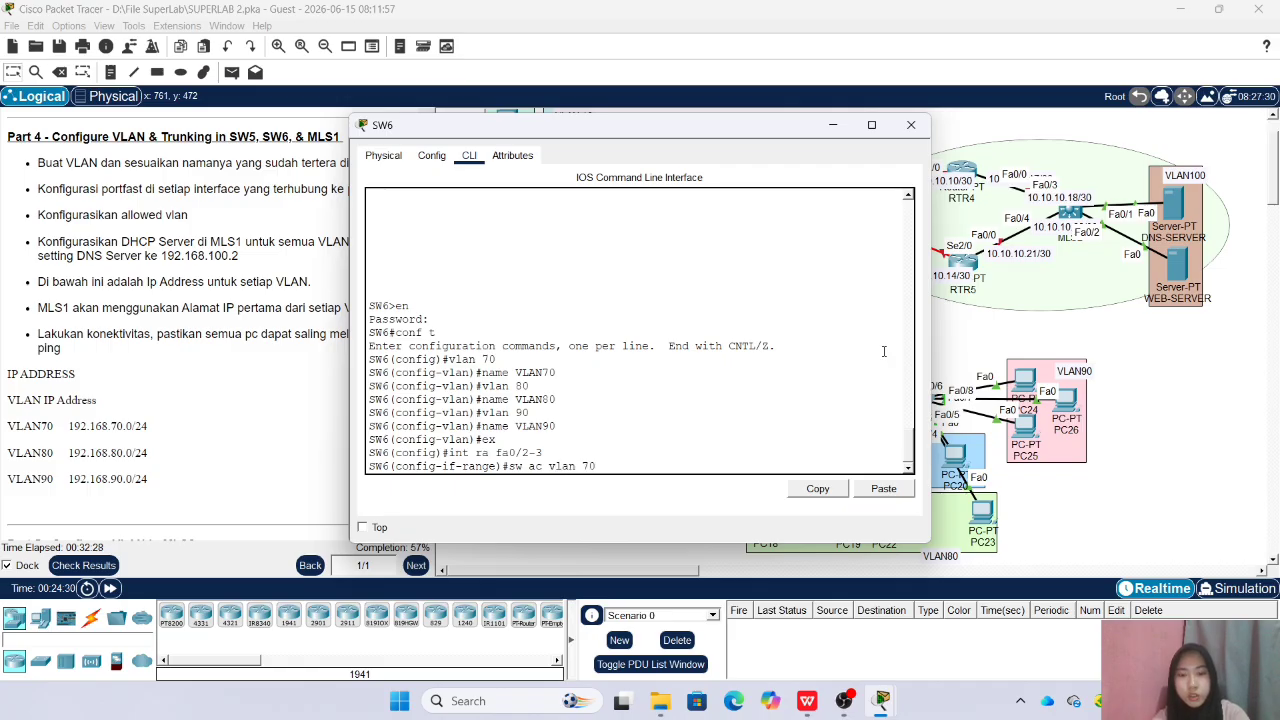
key(Return)
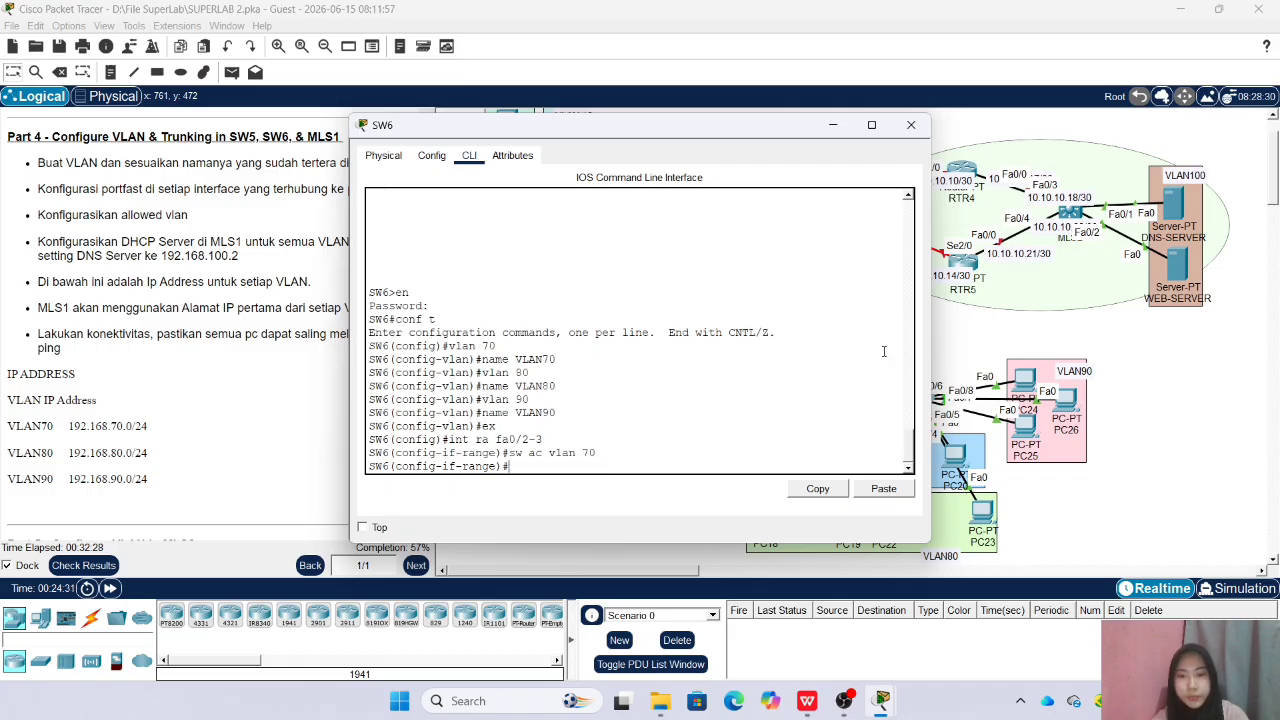
Enable spanning-tree portfast on SW6 ports Fa0/2-3 and leave the interface range
text(spa po)
key(Return)
key(Return)
text(ex)
key(Return)
Assign SW6 ports Fa0/4-5 to access VLAN 80 with spanning-tree portfast enabled, and leave the interface range
text(ig)#int ra fa0/)
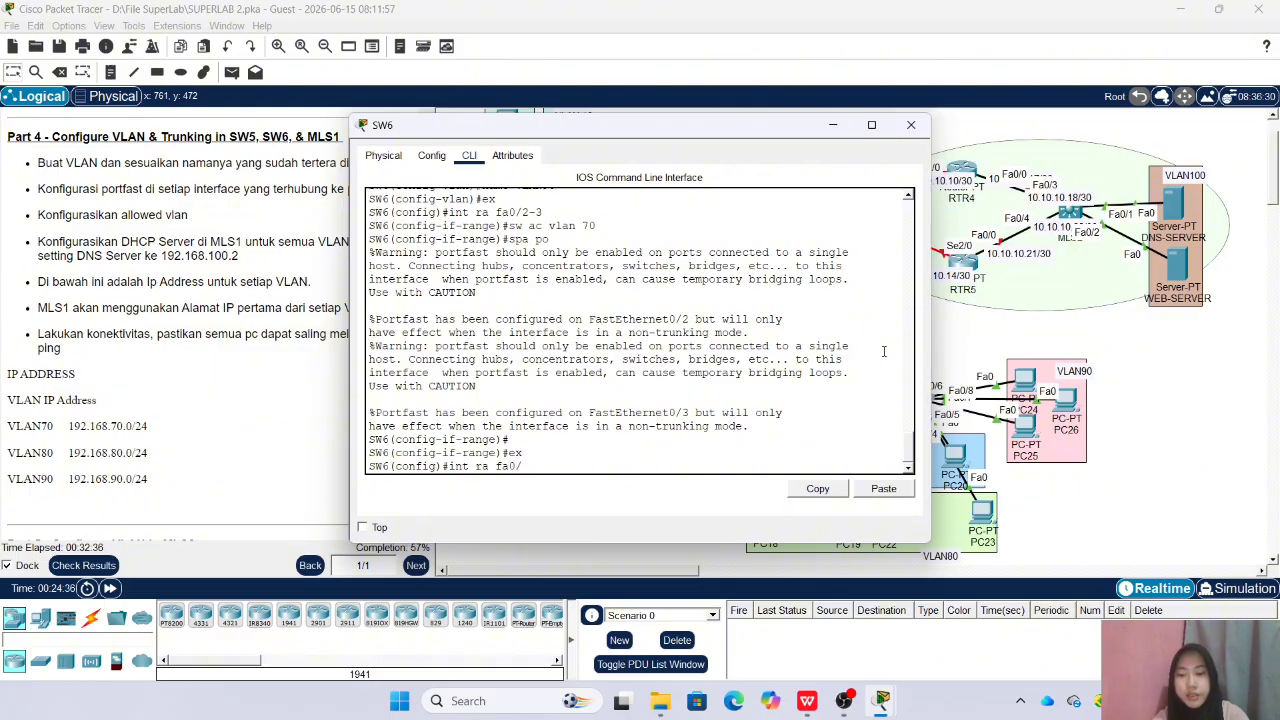
text(4-5)
key(Return)
text(sw acc vlan)
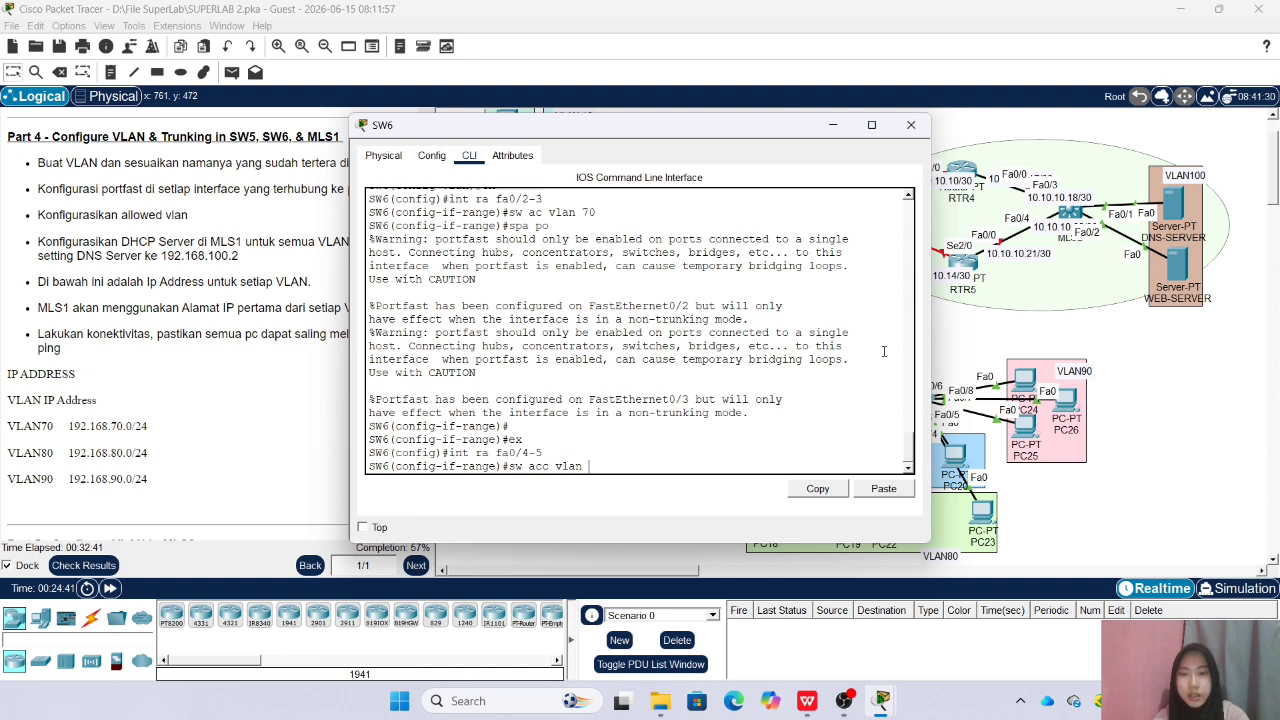
text( 80)
key(Return)
text(sw)
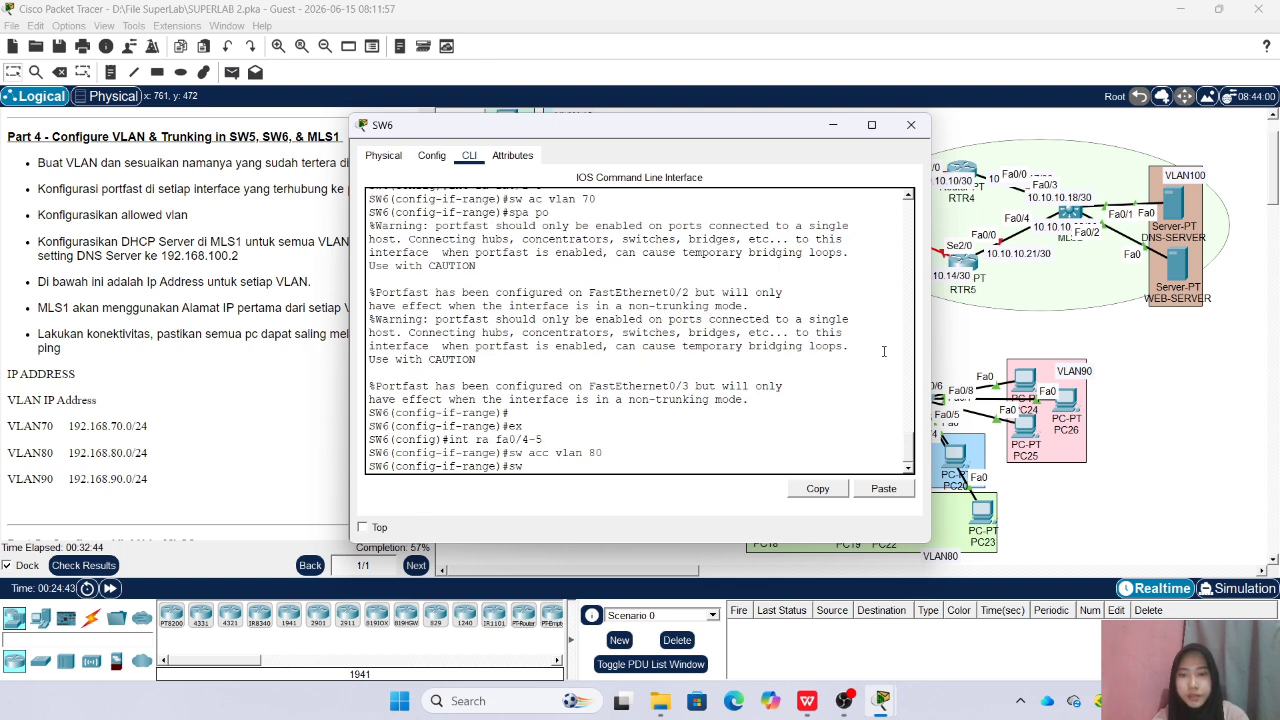
key(BackSpace)
text(pa po)
key(Return)
text(ex)
key(Return)
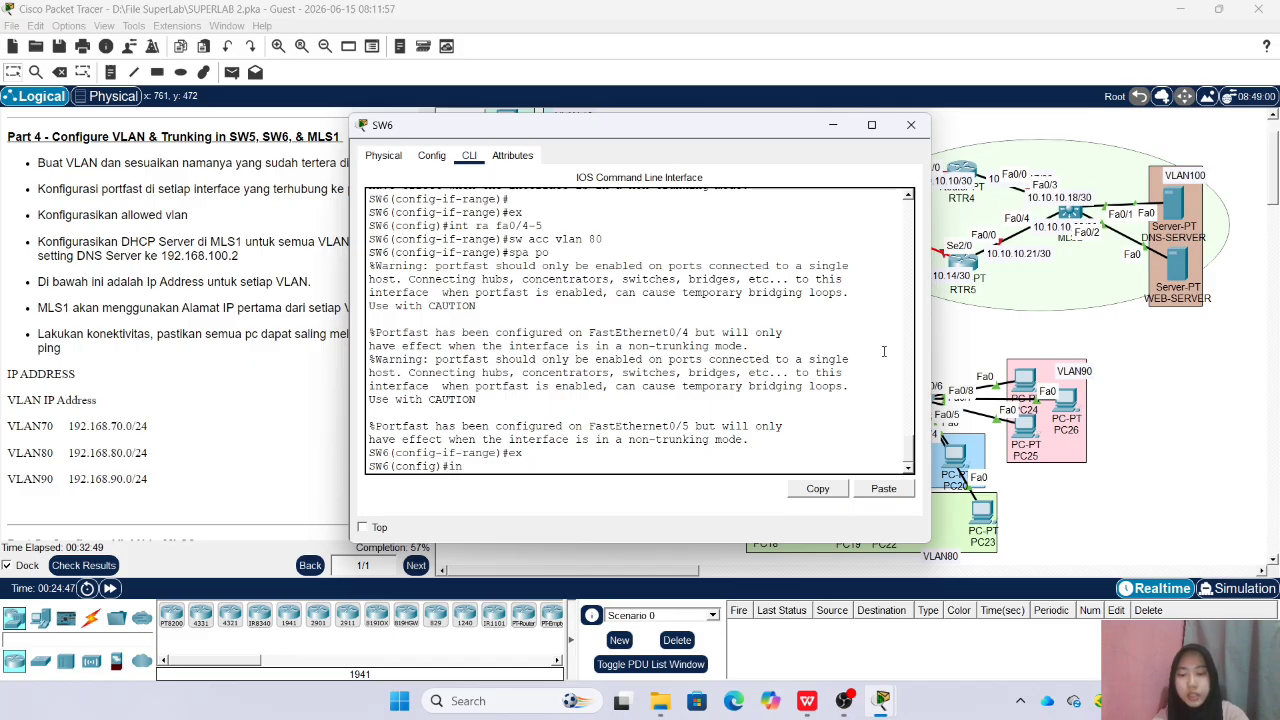
Assign SW6 ports Fa0/6-8 to access VLAN 90 with spanning-tree portfast enabled, and leave the interface range
text(int ra fa0/6-8)
key(Return)
text(s)
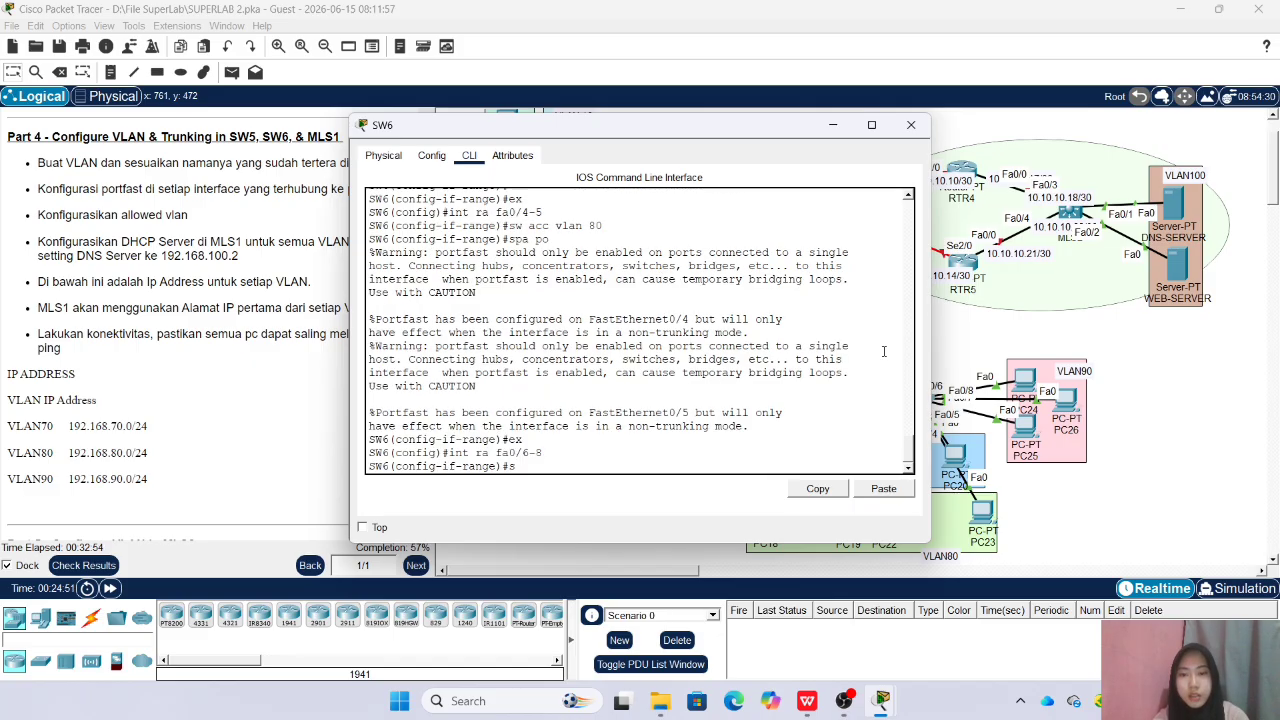
text(w acc vlan 90)
key(Return)
text(sp)
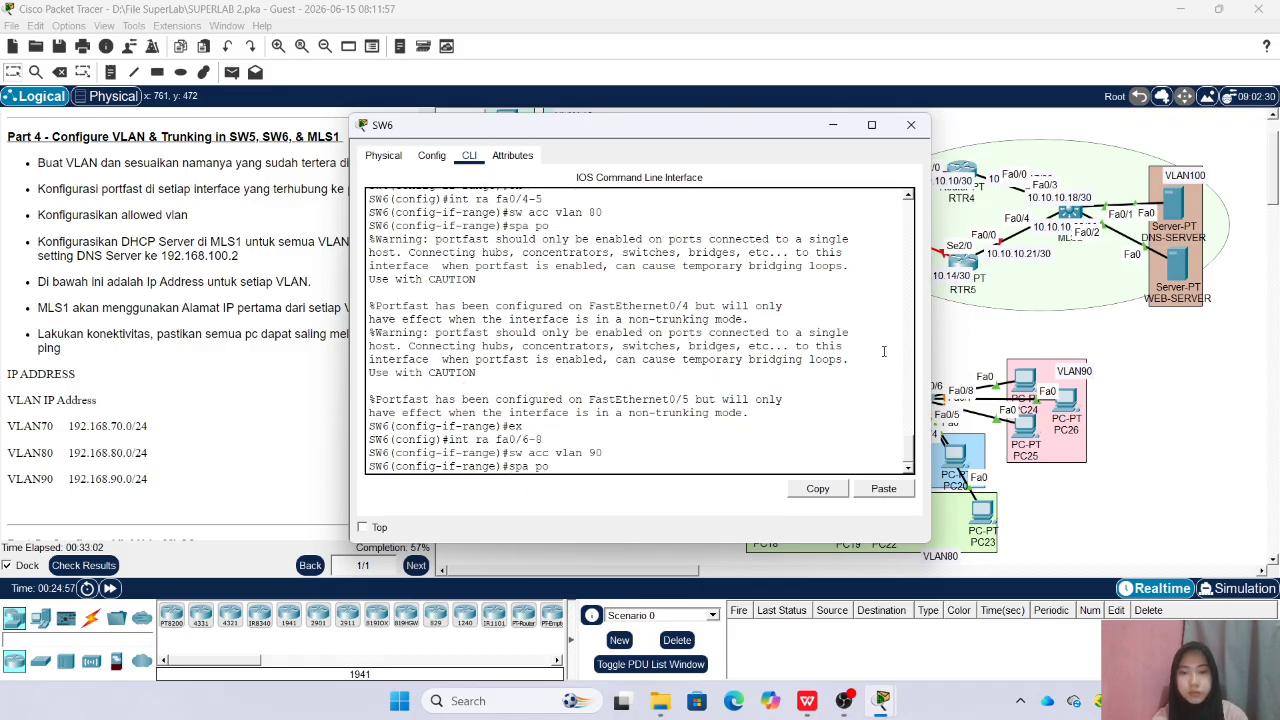
text(a po)
key(Return)
text(ex)
key(Return)
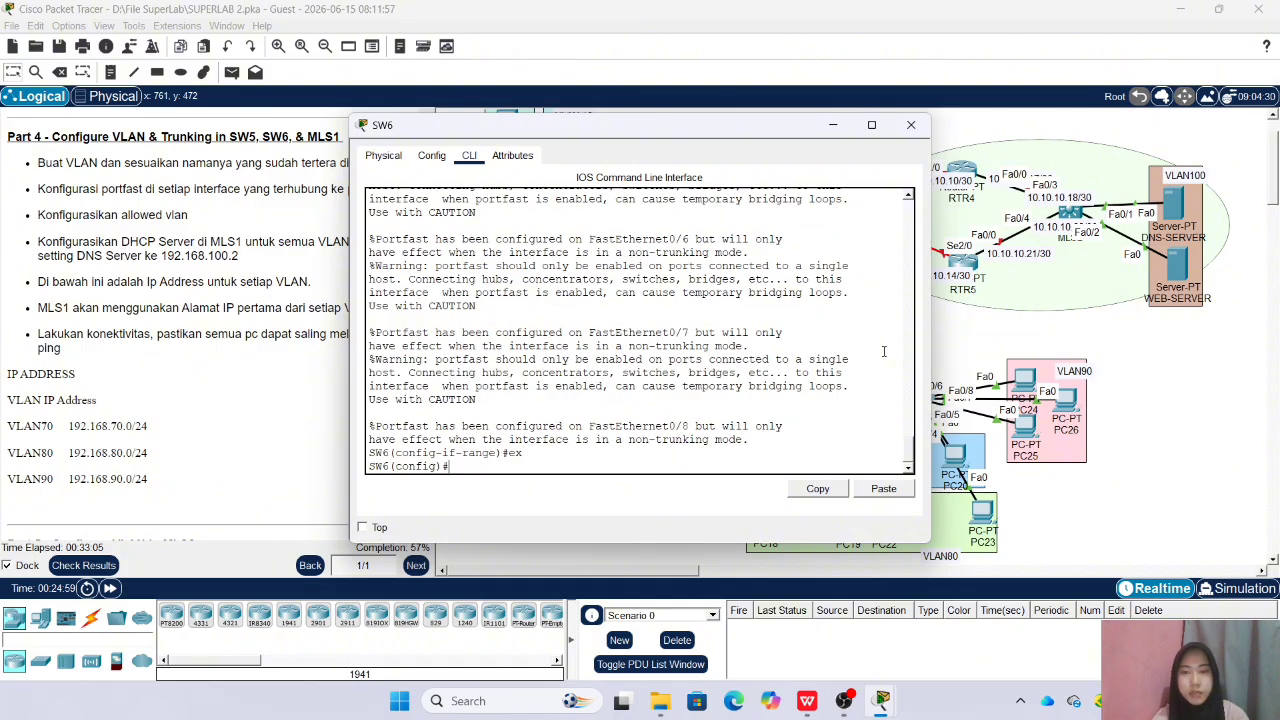
Set interface Fa0/1 of SW6 to trunk mode
drag(756, 132, 589, 134)
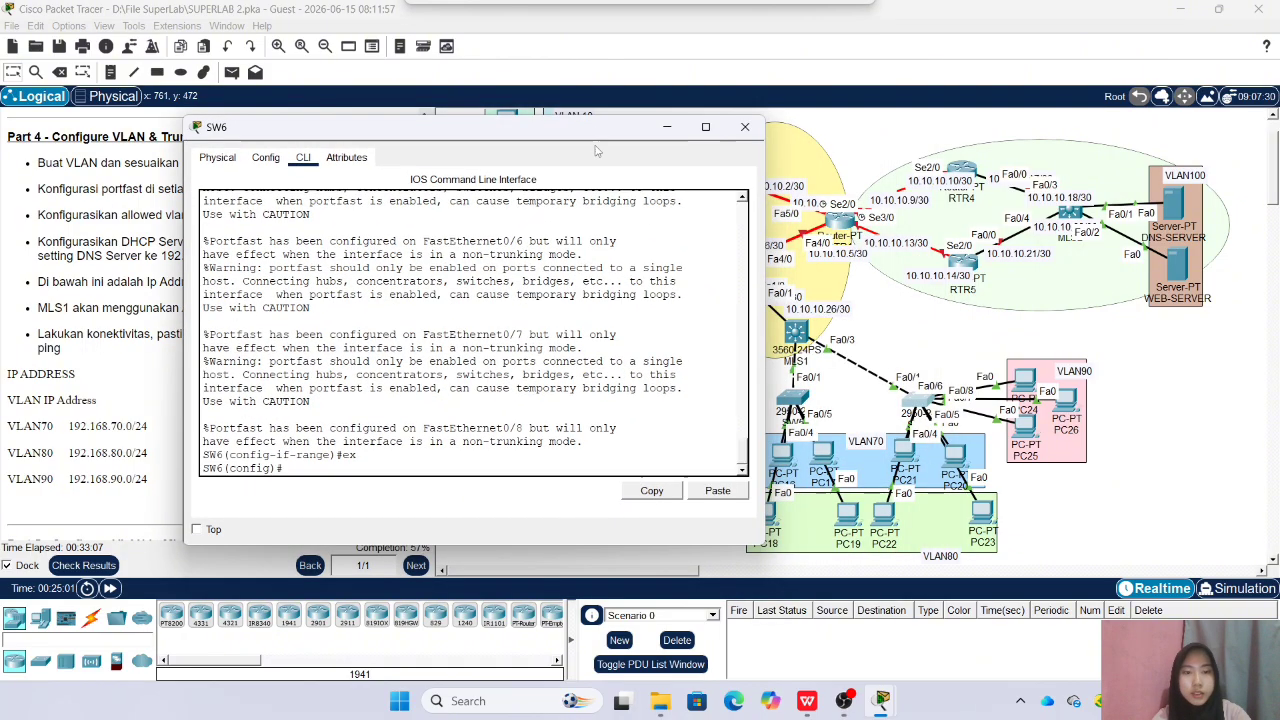
text(int fa)
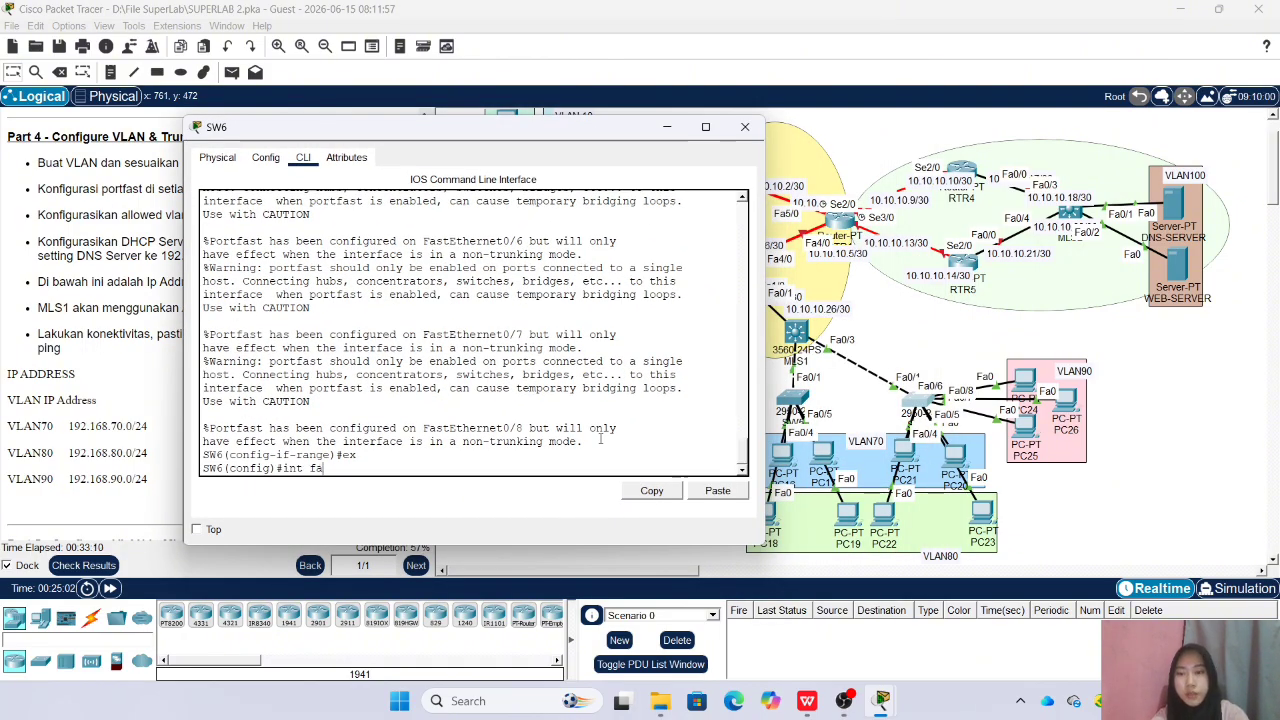
text(0/1)
key(Return)
text(sw m)
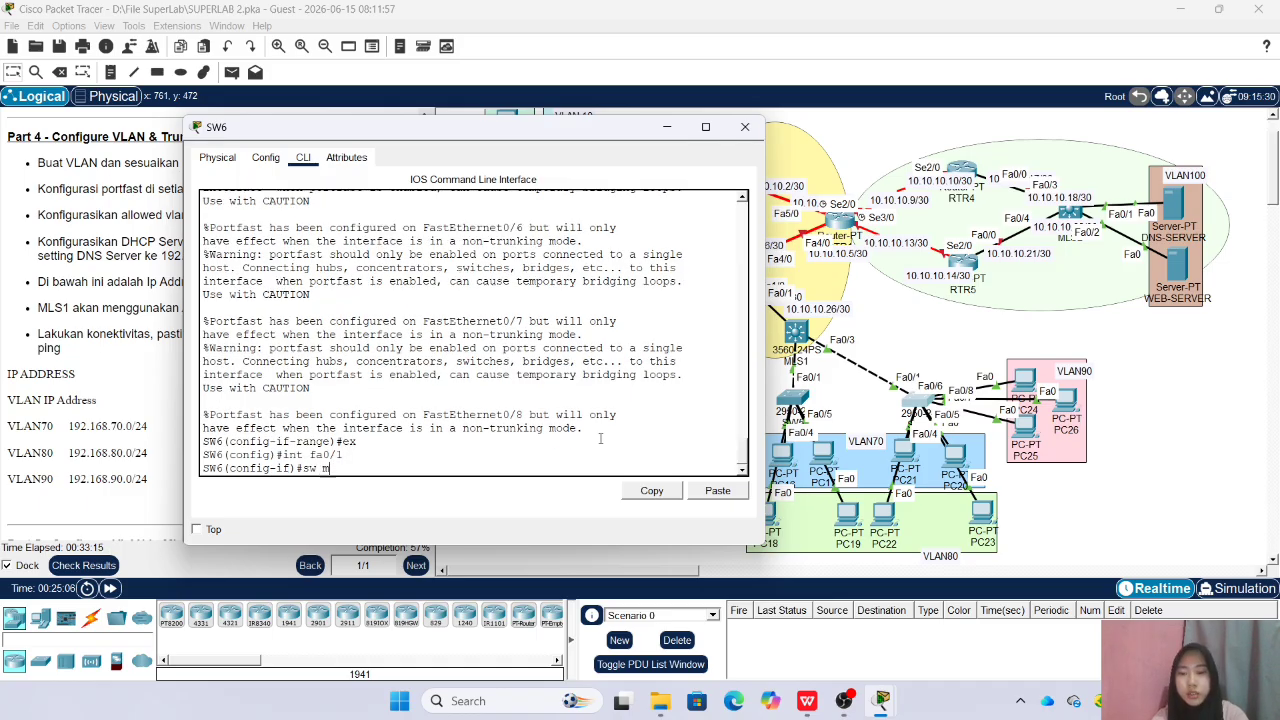
text( trunk)
key(Return)
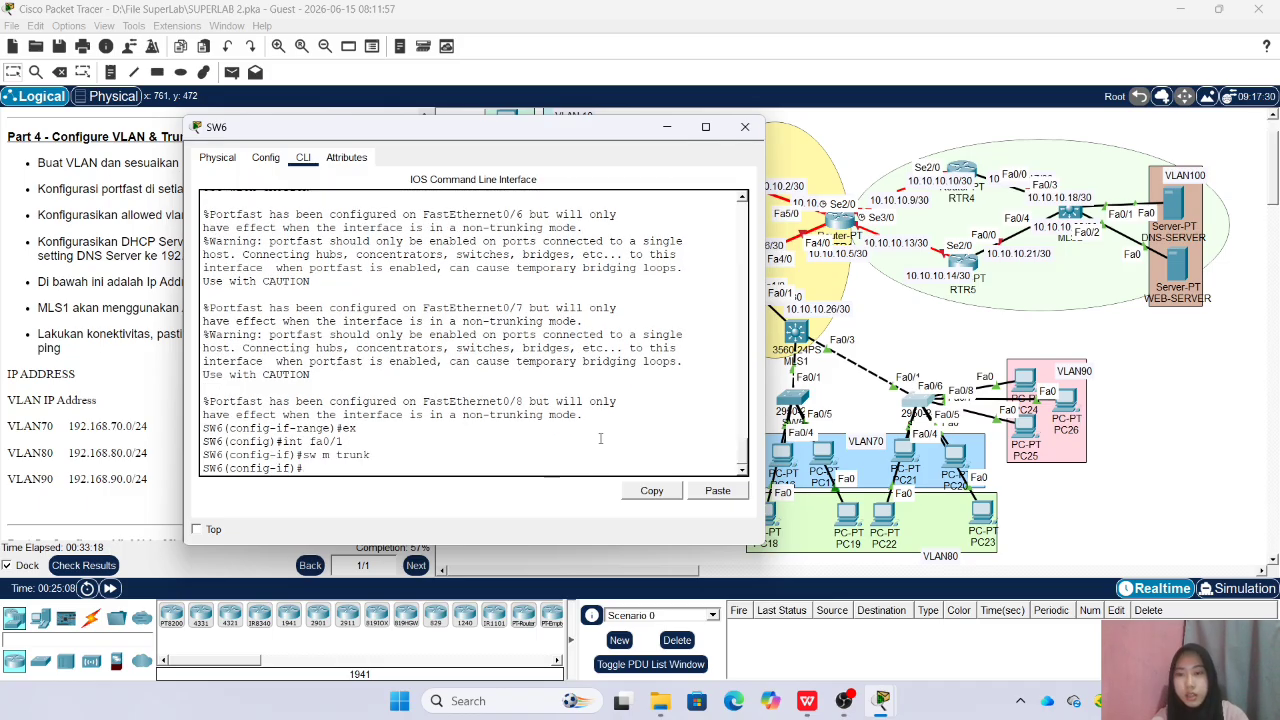
Allow VLANs 70-90 on the Fa0/1 trunk of SW6 and close its window
text(sw tr all)
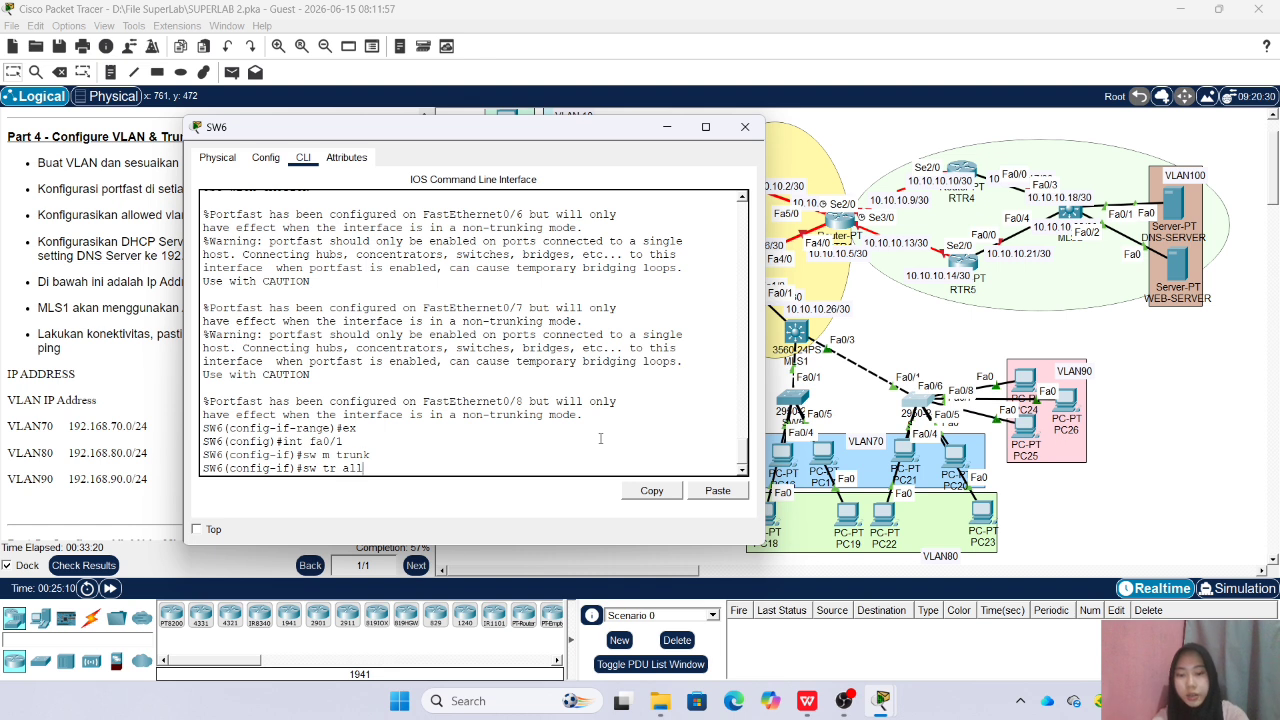
text( vlan 70-90)
key(Return)
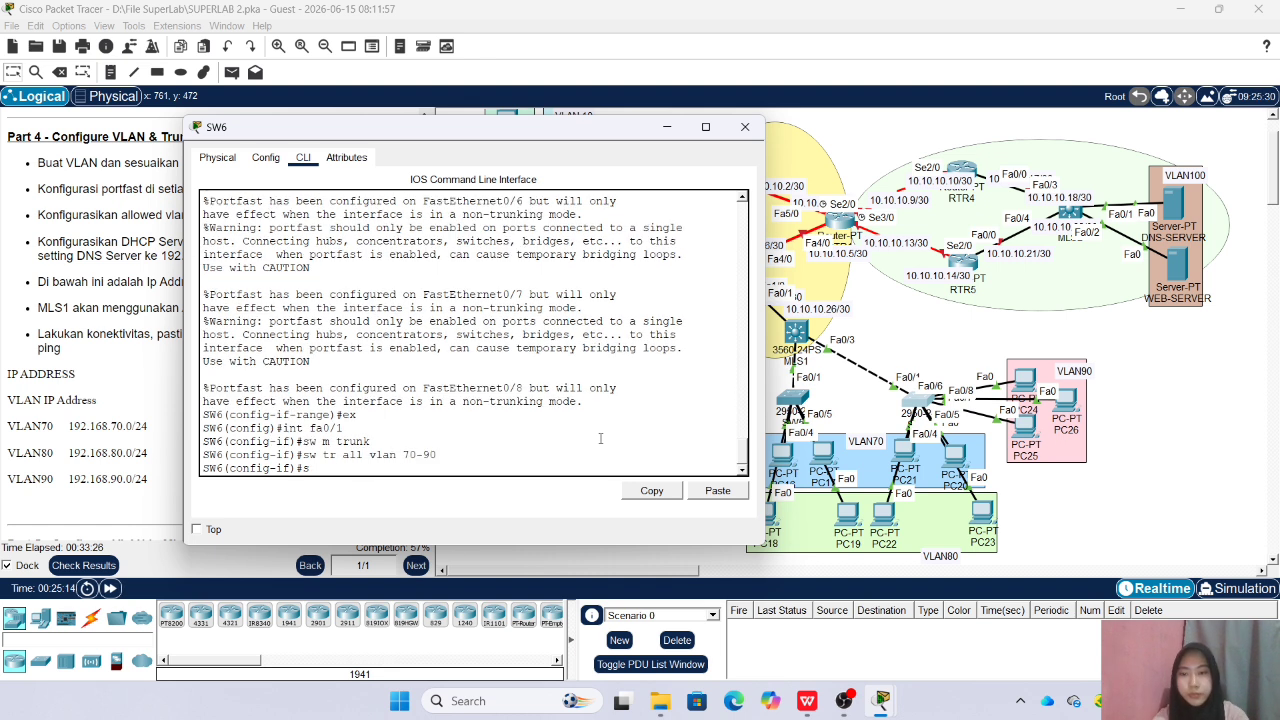
click(745, 127)
Open the command line of SW5, enter the enable password and enter global configuration mode
click(778, 398)
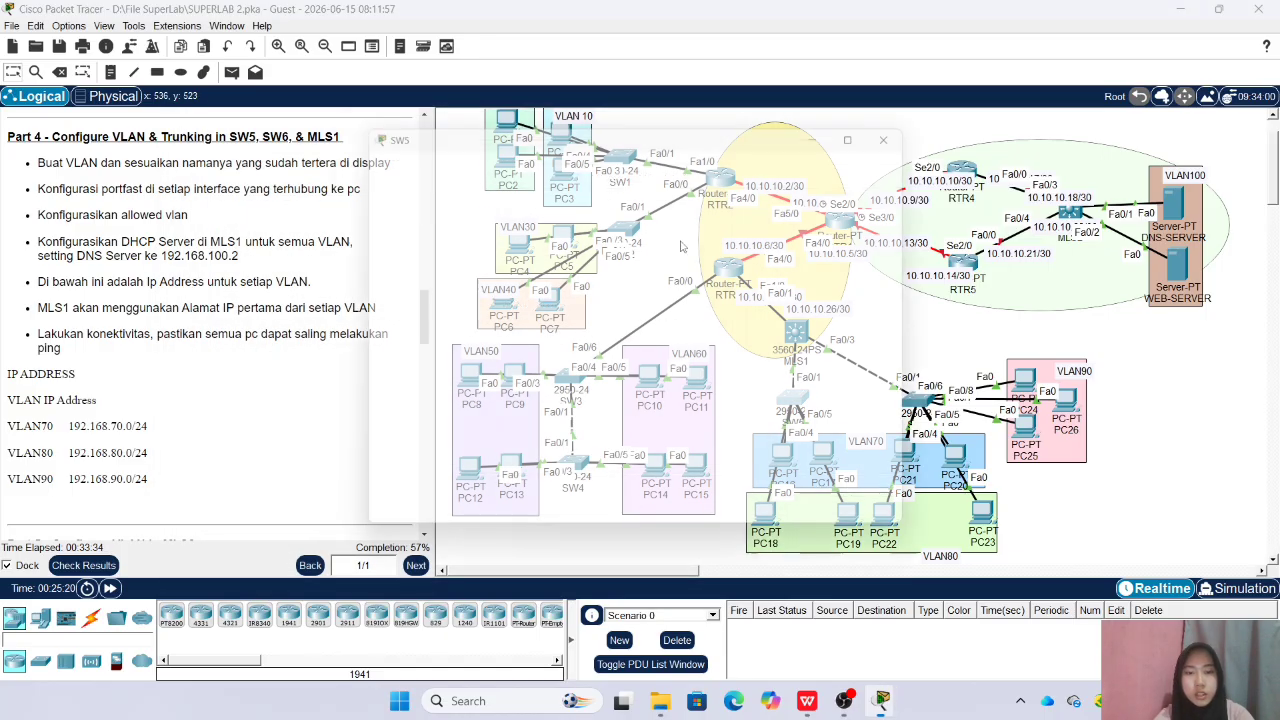
drag(590, 126, 378, 119)
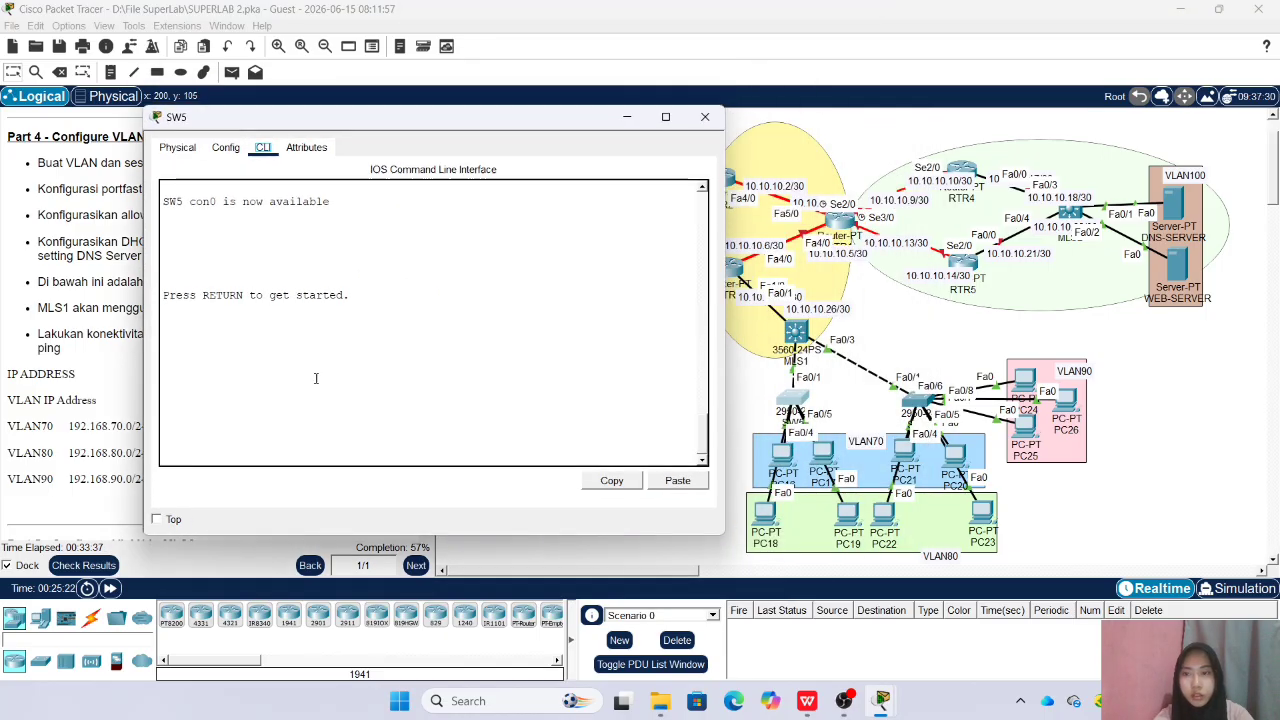
key(Return)
text(en)
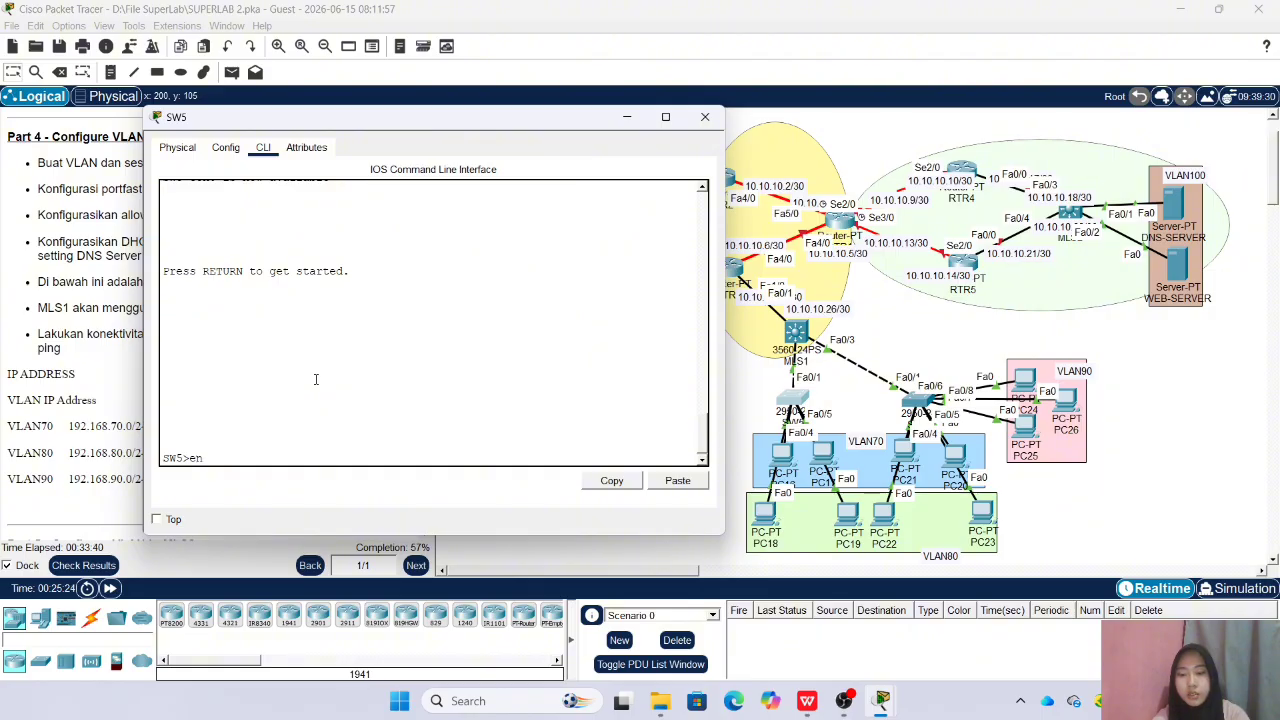
key(Return)
key(Return)
text(conf t)
key(Return)
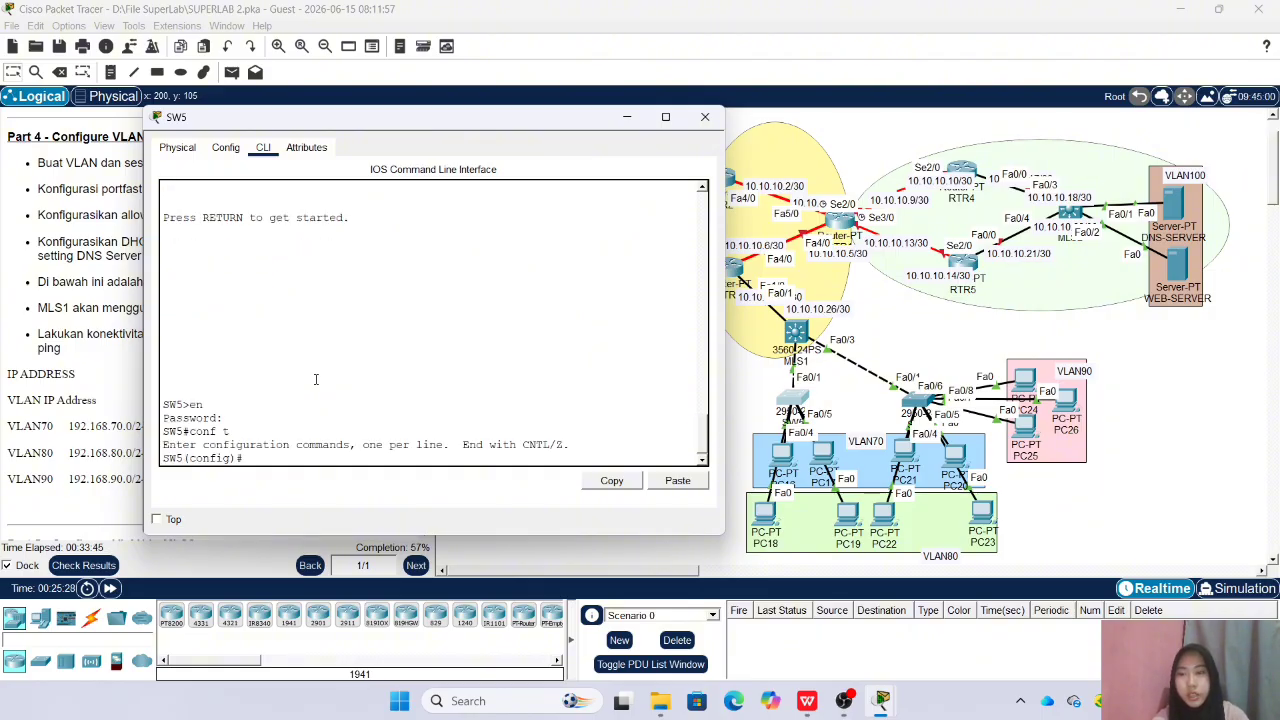
Create VLAN 70 on SW5 and name it VLAN70
text(vlan)
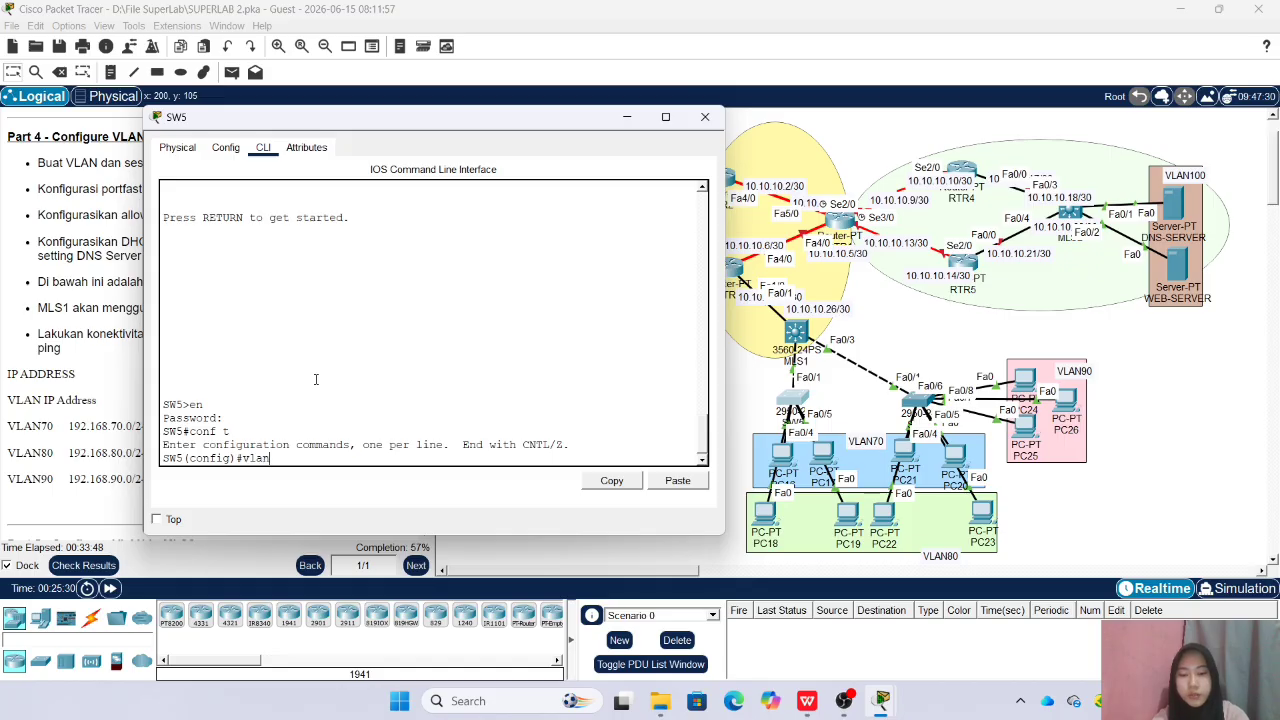
text( 7)
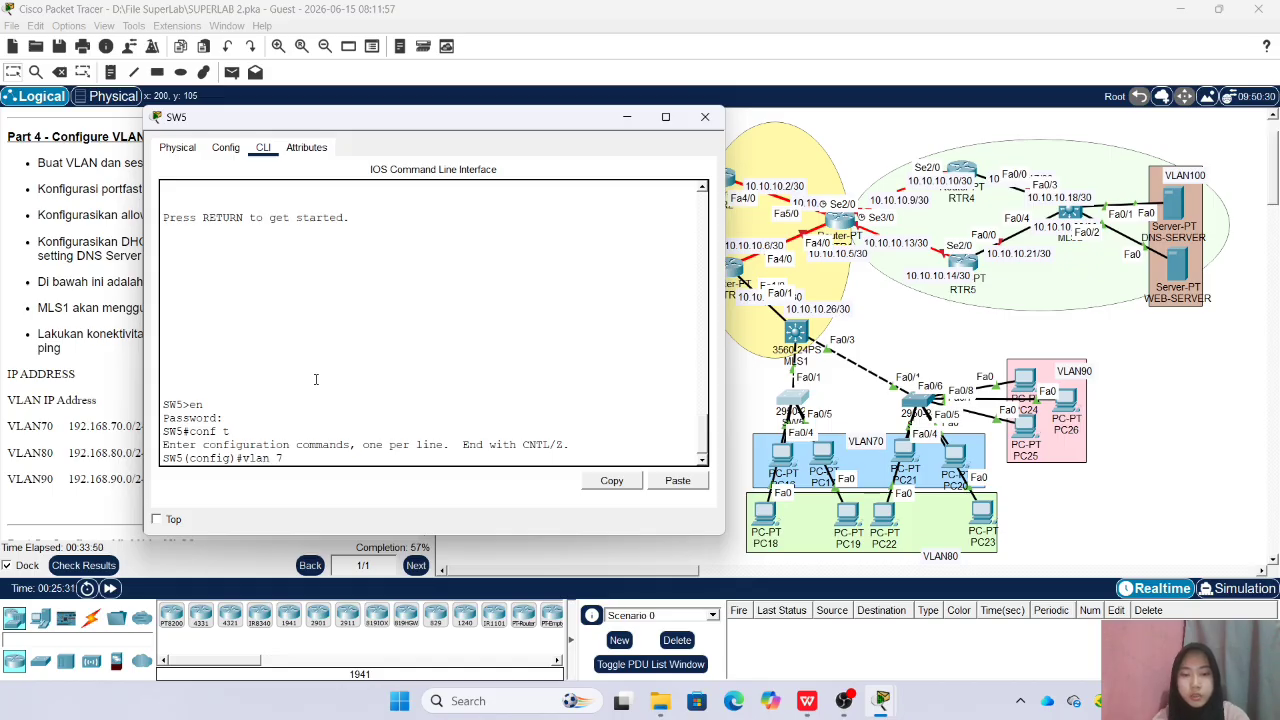
text(0)
key(Return)
text(name V)
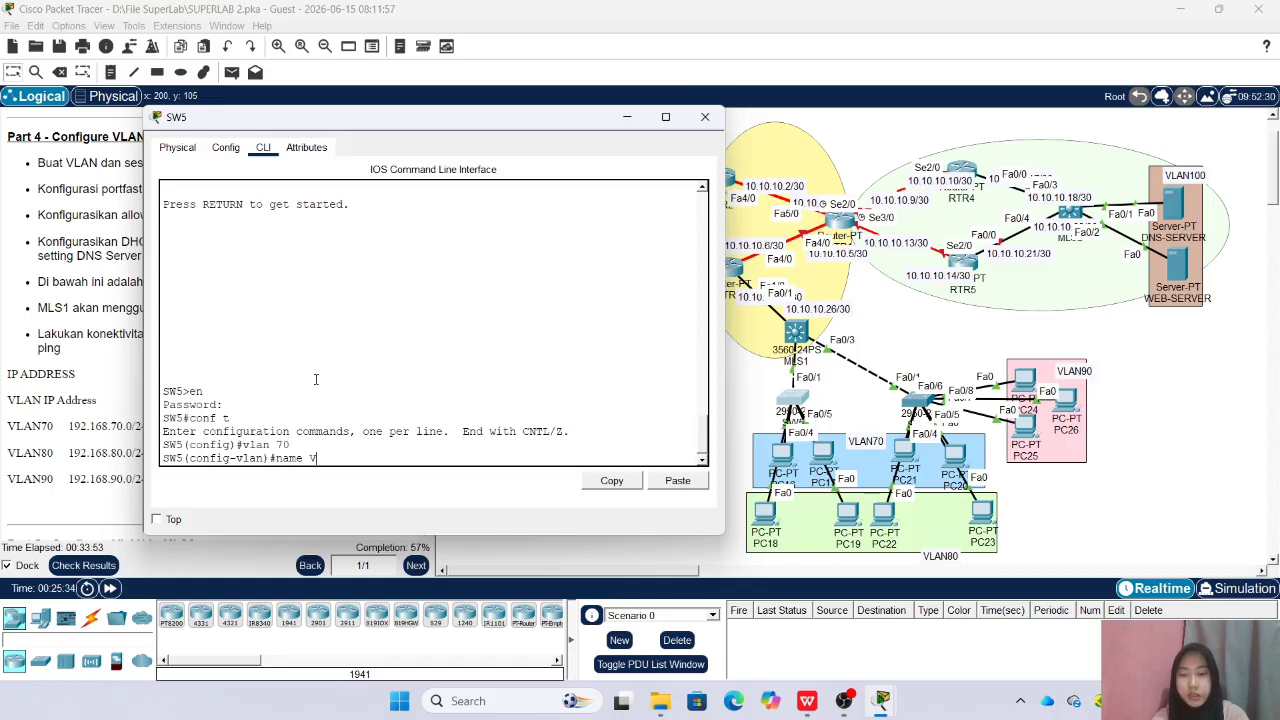
text(LAN70)
key(Return)
Create VLAN 80 on SW5, name it VLAN80 and return to global configuration mode
text(vlan)#vlan)
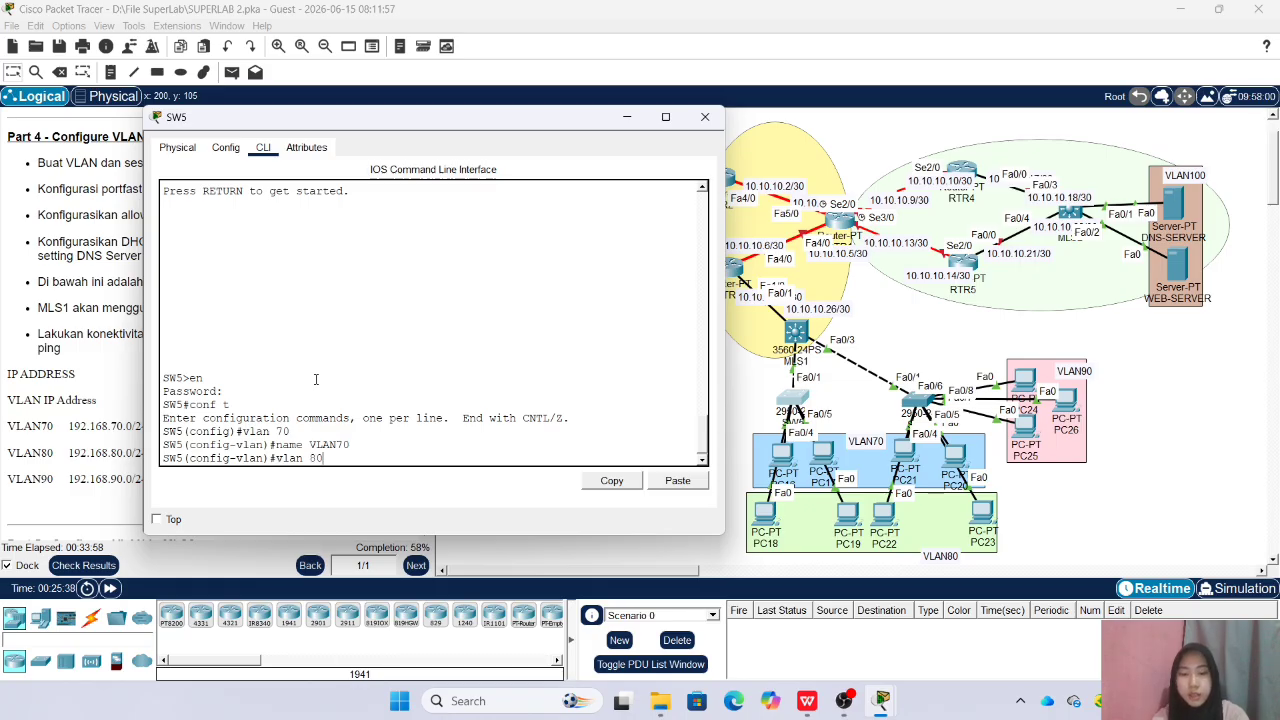
text( 80)
key(Return)
text(name VLAN80)
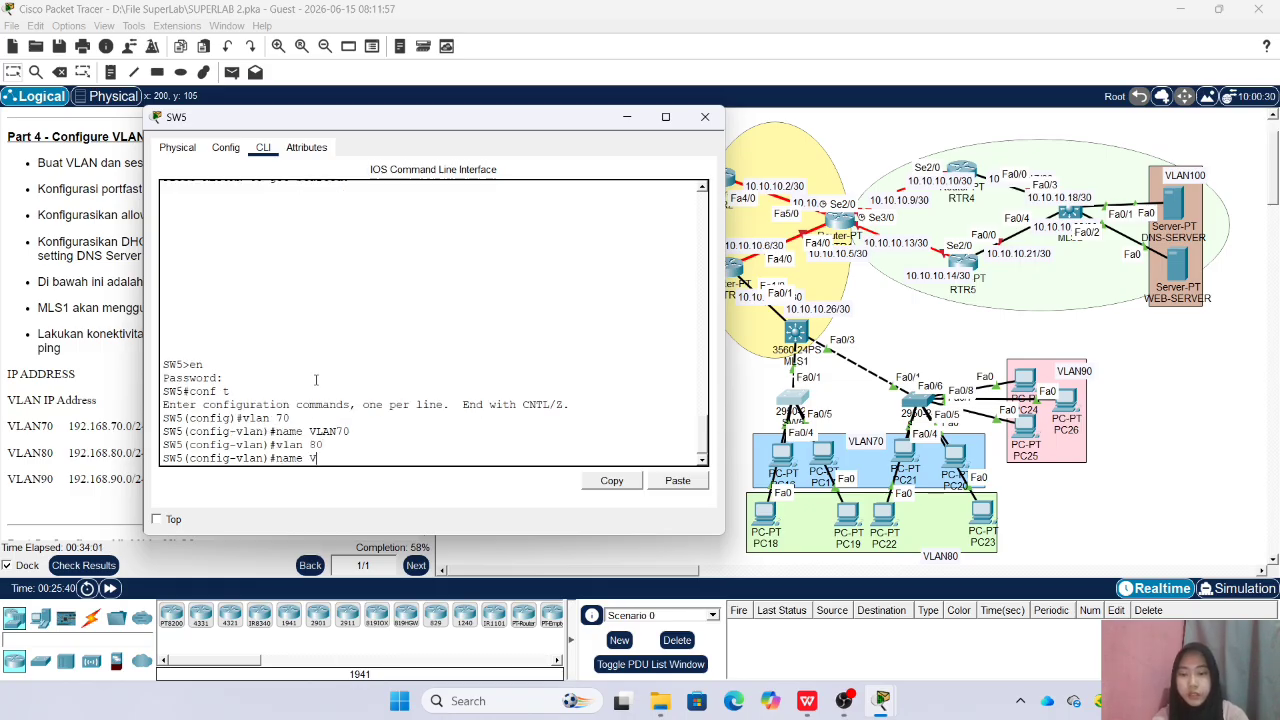
key(Return)
text(ex)
key(Return)
Close the SW5 window, reposition the PCs below SW5 to uncover their port labels, and reopen its command line
text(int ra)
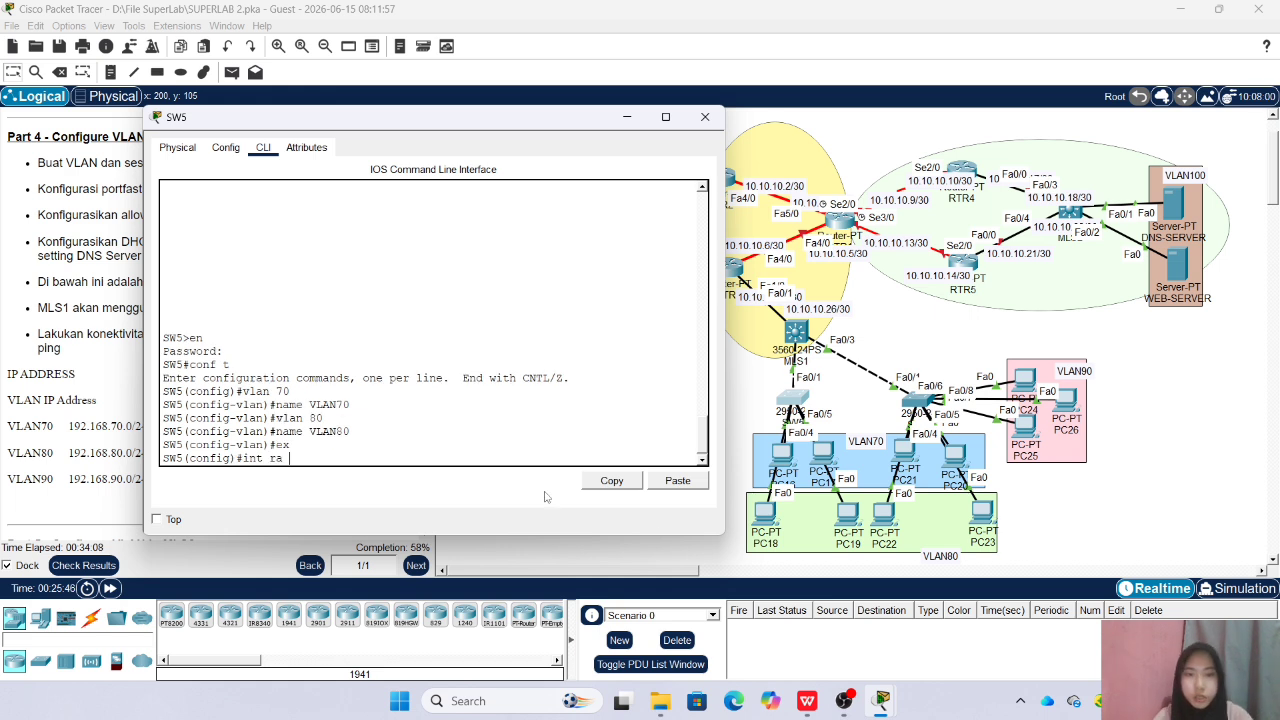
click(705, 119)
drag(783, 512, 780, 514)
drag(783, 459, 829, 450)
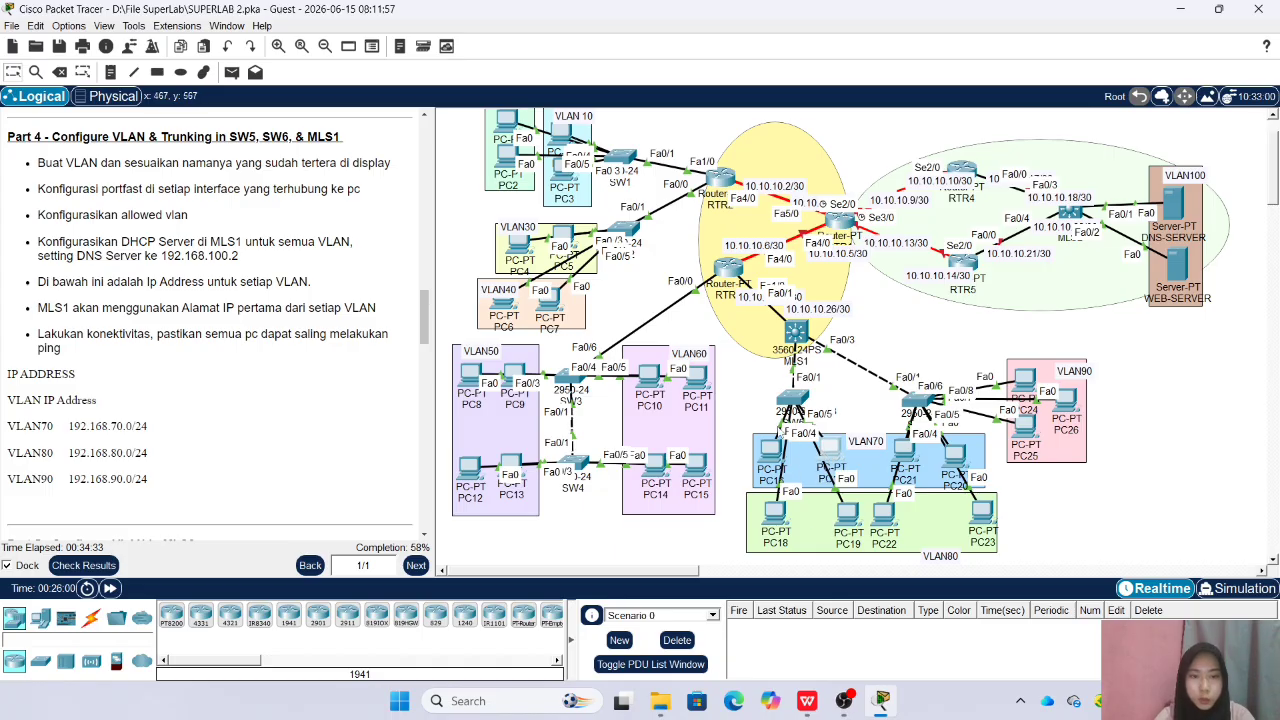
click(793, 400)
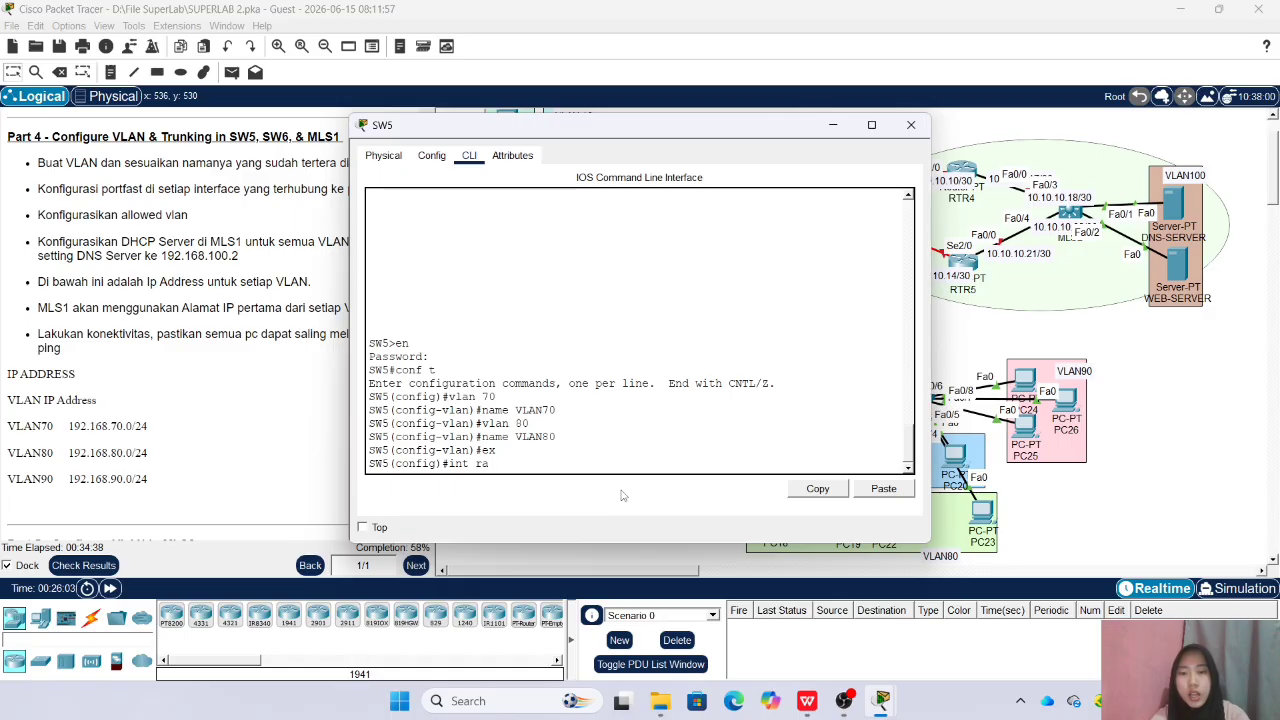
Assign the interface range Fa0/2-3 on SW5 to access VLAN 70
text(int ra f)
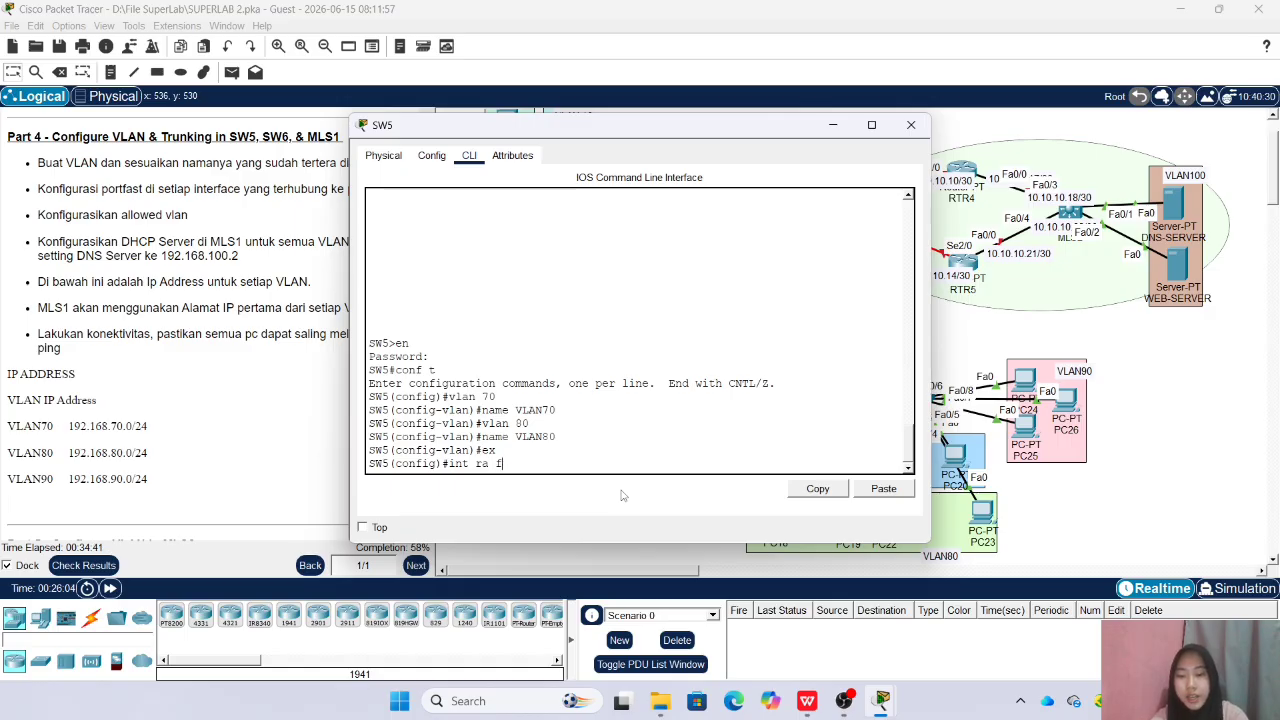
text(a0/2-3)
key(Return)
text(sw acc vlan)
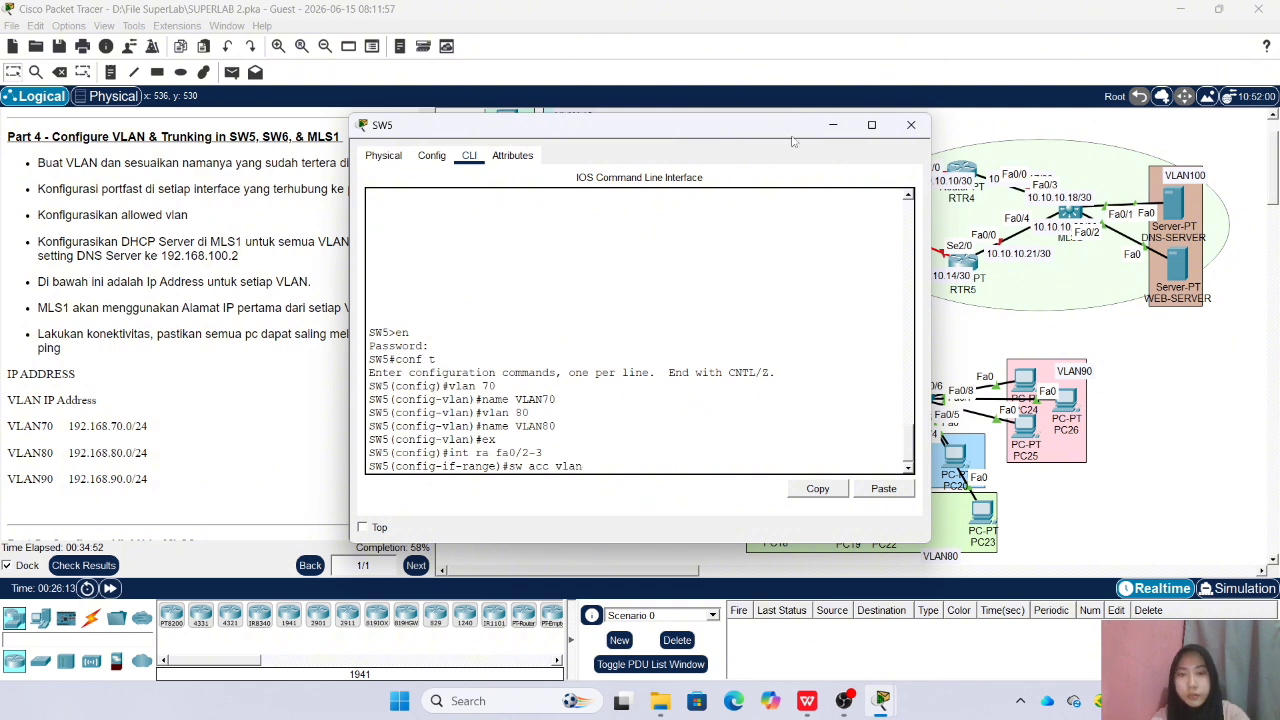
drag(792, 141, 610, 154)
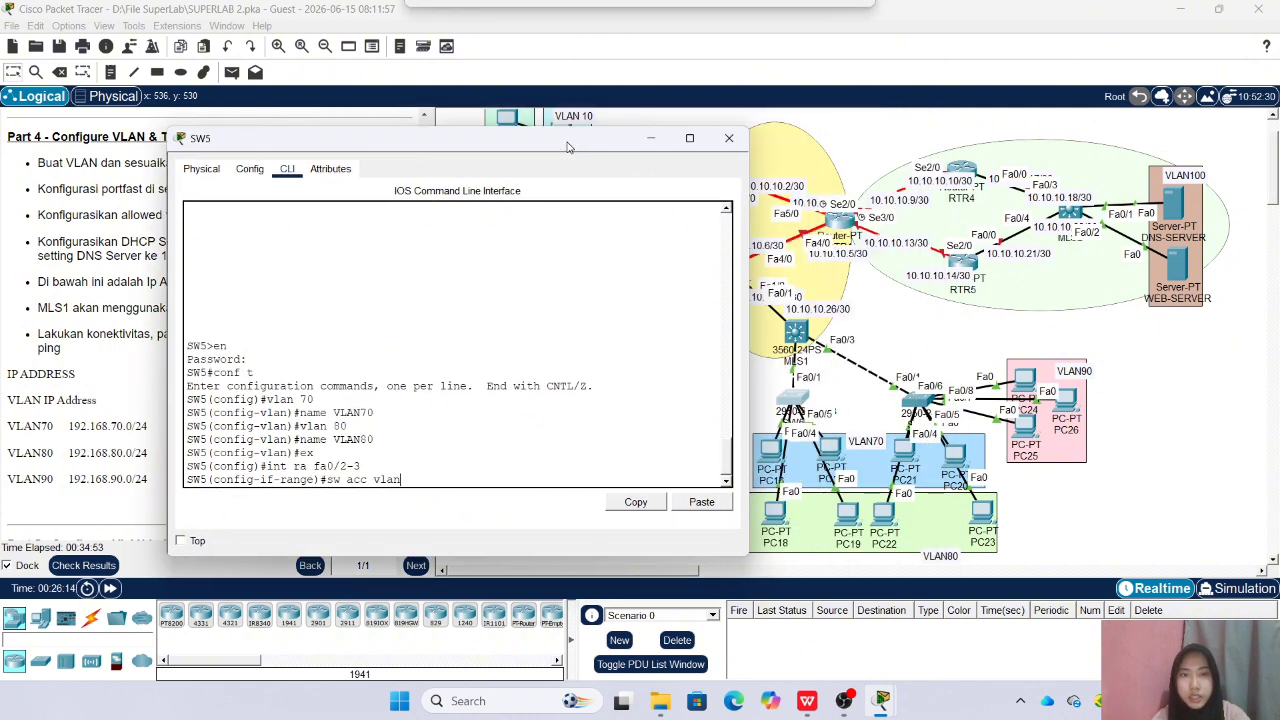
text(0)
key(Return)
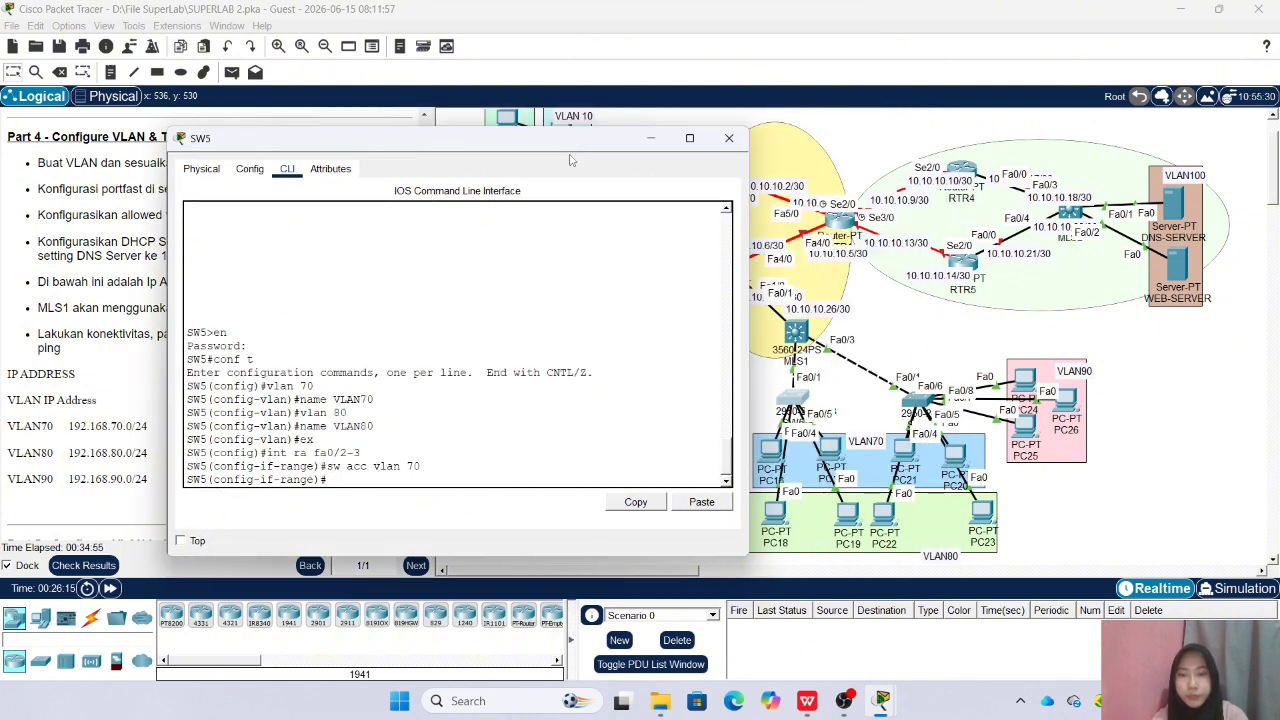
Enable spanning-tree portfast on Fa0/2-3 of SW5 and return to global configuration mode
text(spa po)
key(Return)
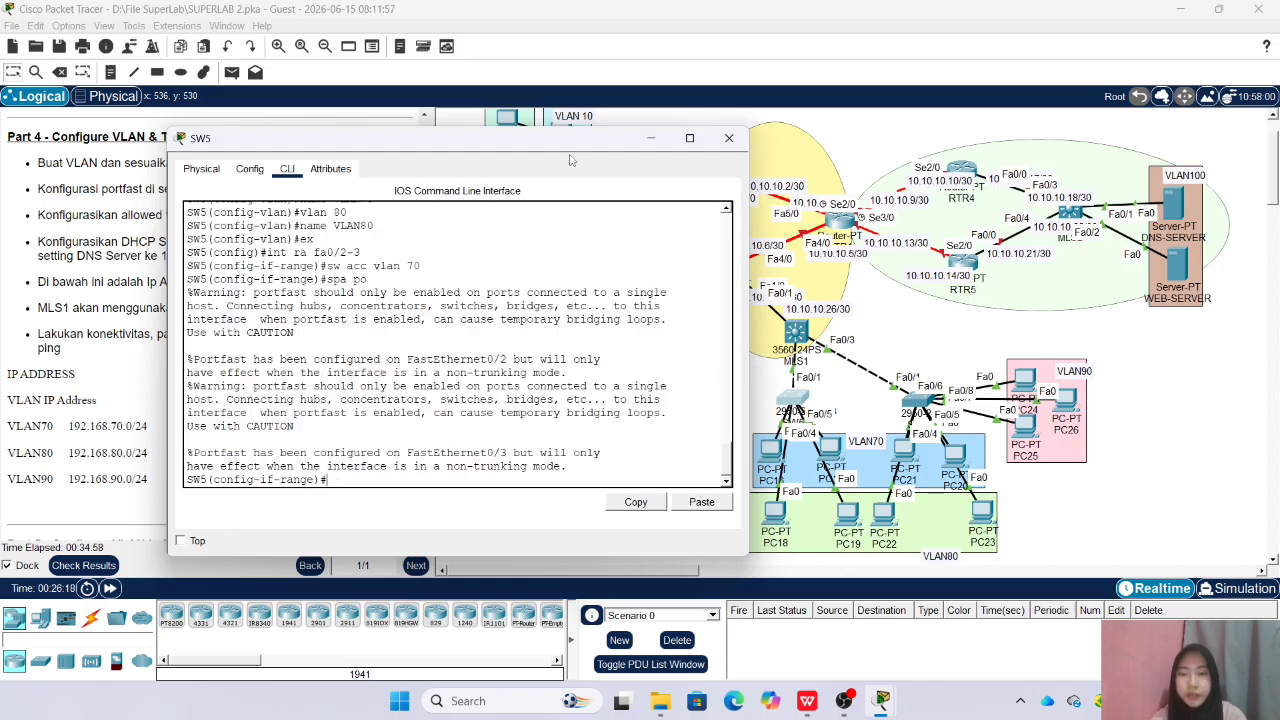
key(Return)
text(ex)
key(Return)
Assign the interface range Fa0/4-5 on SW5 to access VLAN 80
text(i)
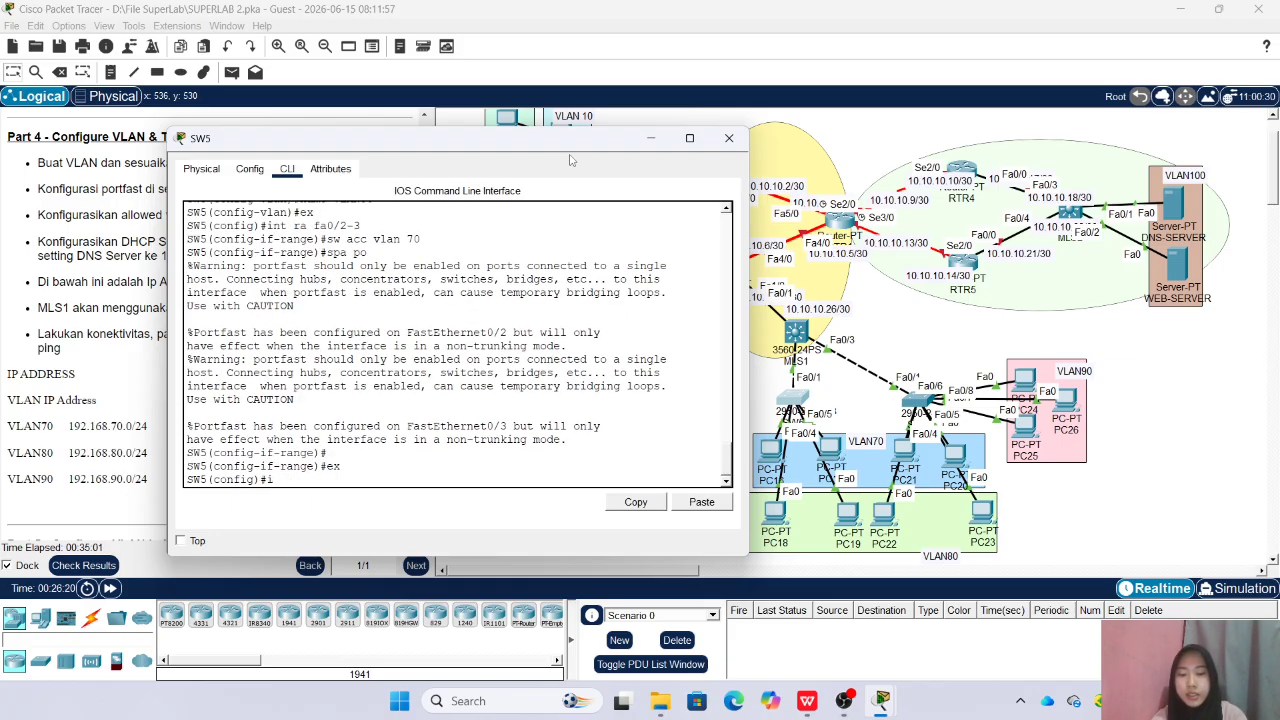
text(nt ra fa0/4-5)
key(Return)
text(sw)
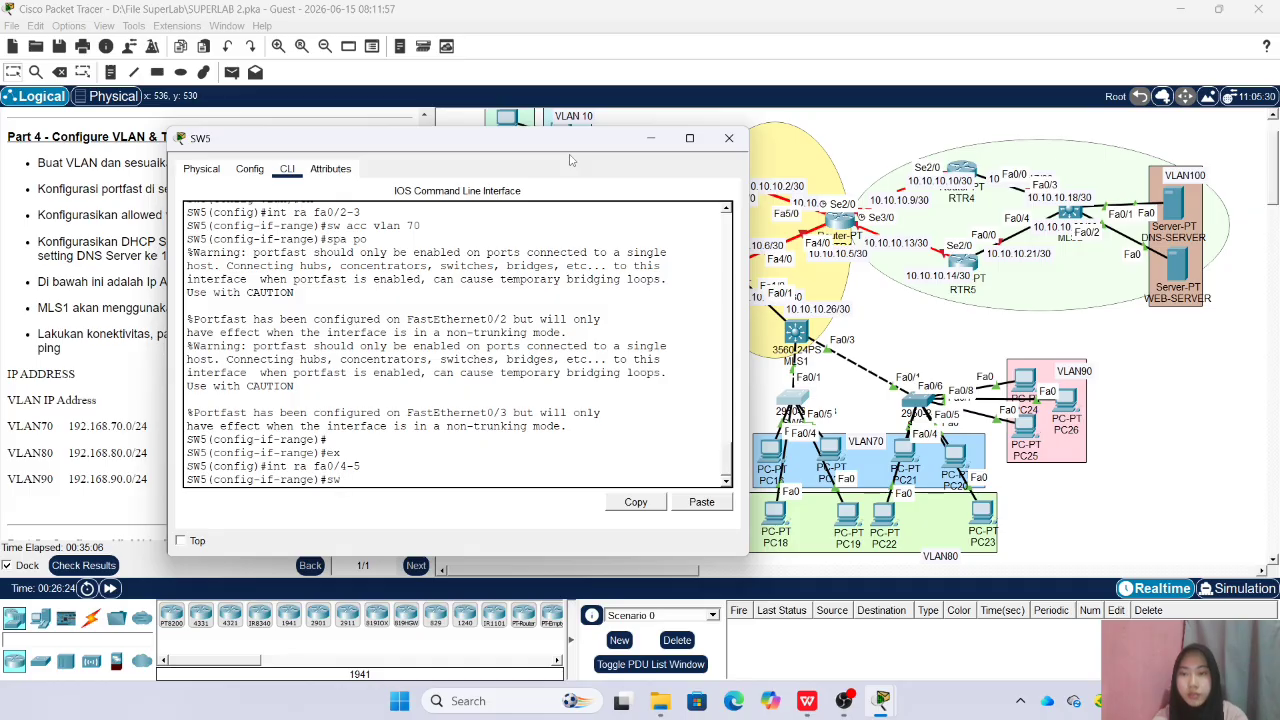
text( acc vlan)
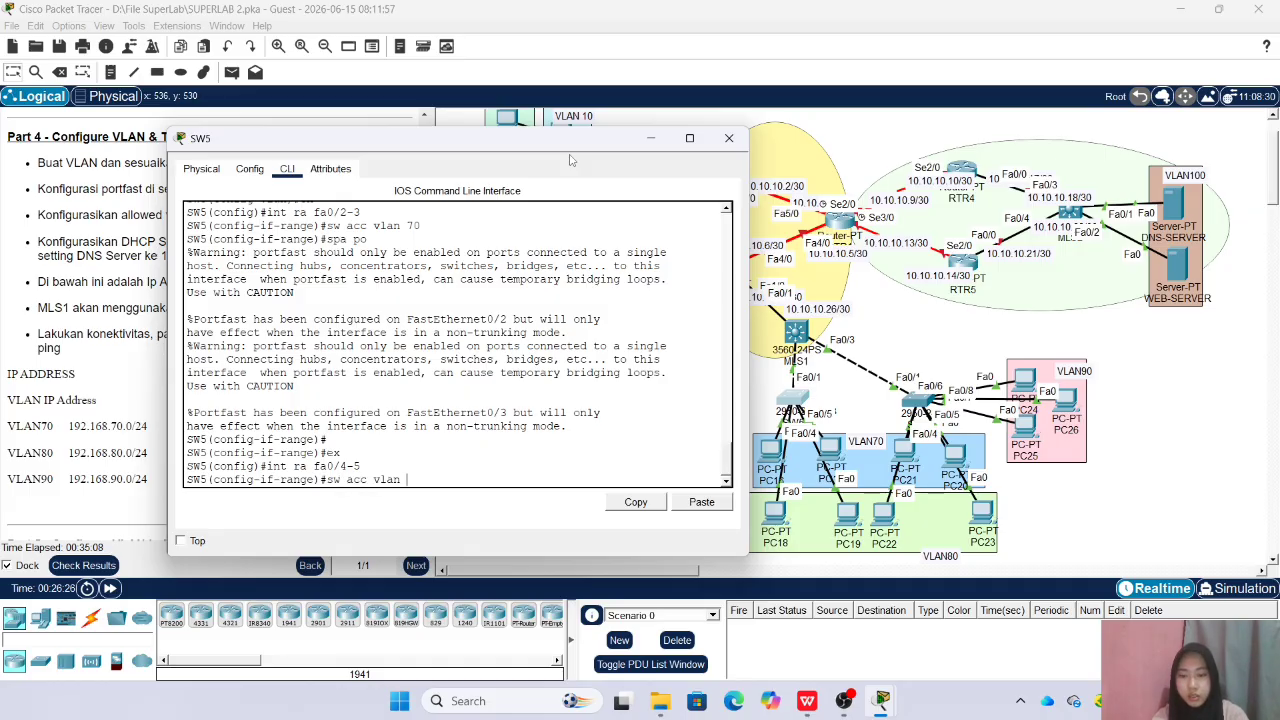
text( 80)
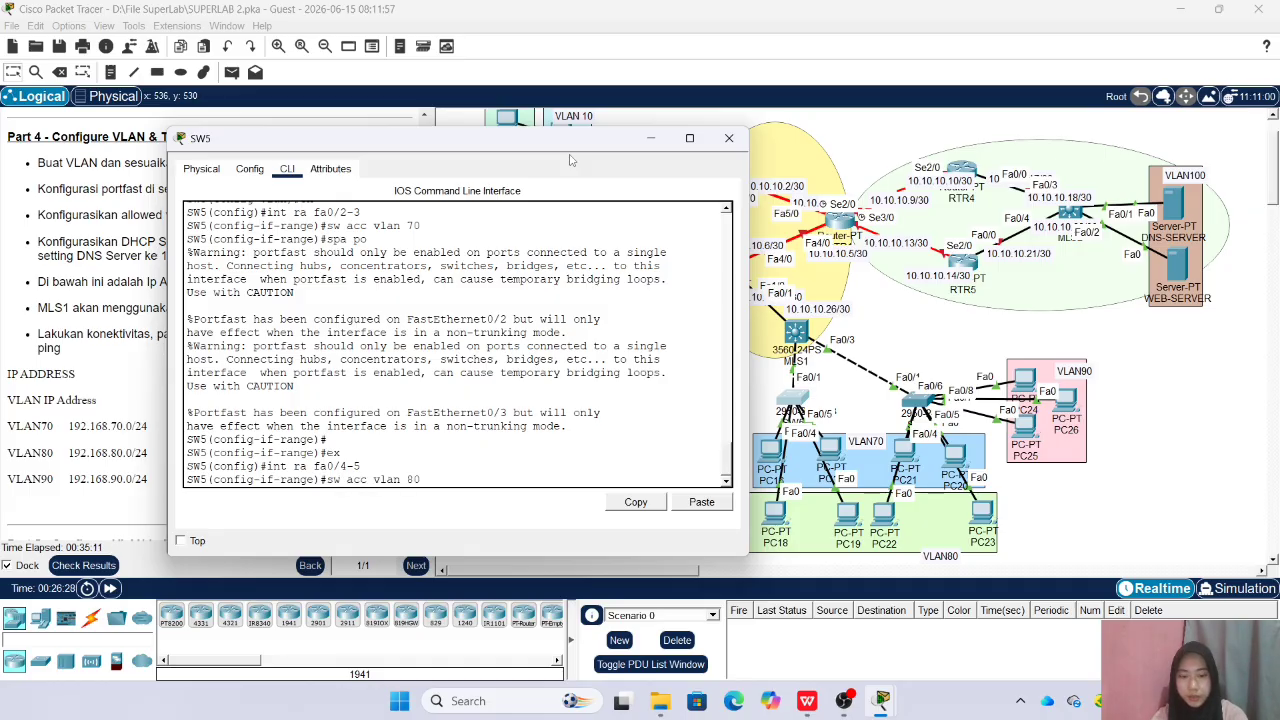
key(Return)
Enable spanning-tree portfast on Fa0/4-5 of SW5 and return to global configuration mode
text(spa po)
key(Return)
text(ex)
key(Return)
Set interface Fa0/1 of SW5 to trunk mode
text(int)
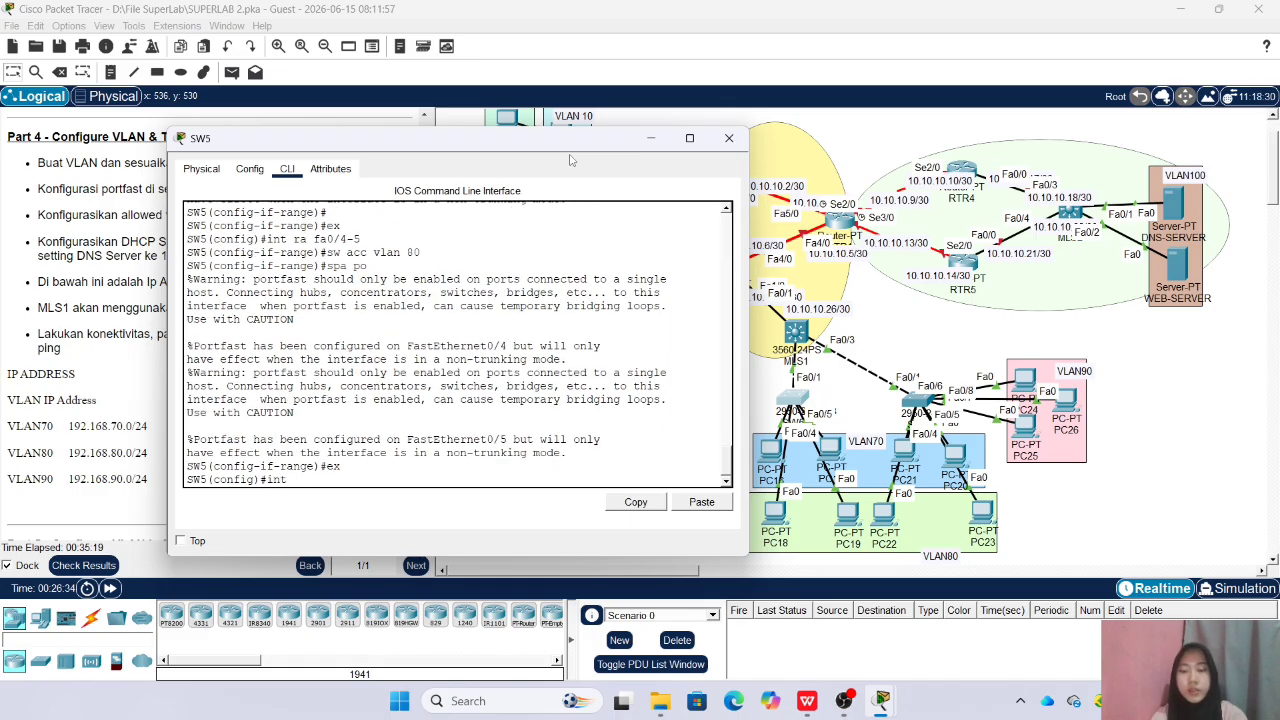
text( fa0/1)
key(Return)
text(s)
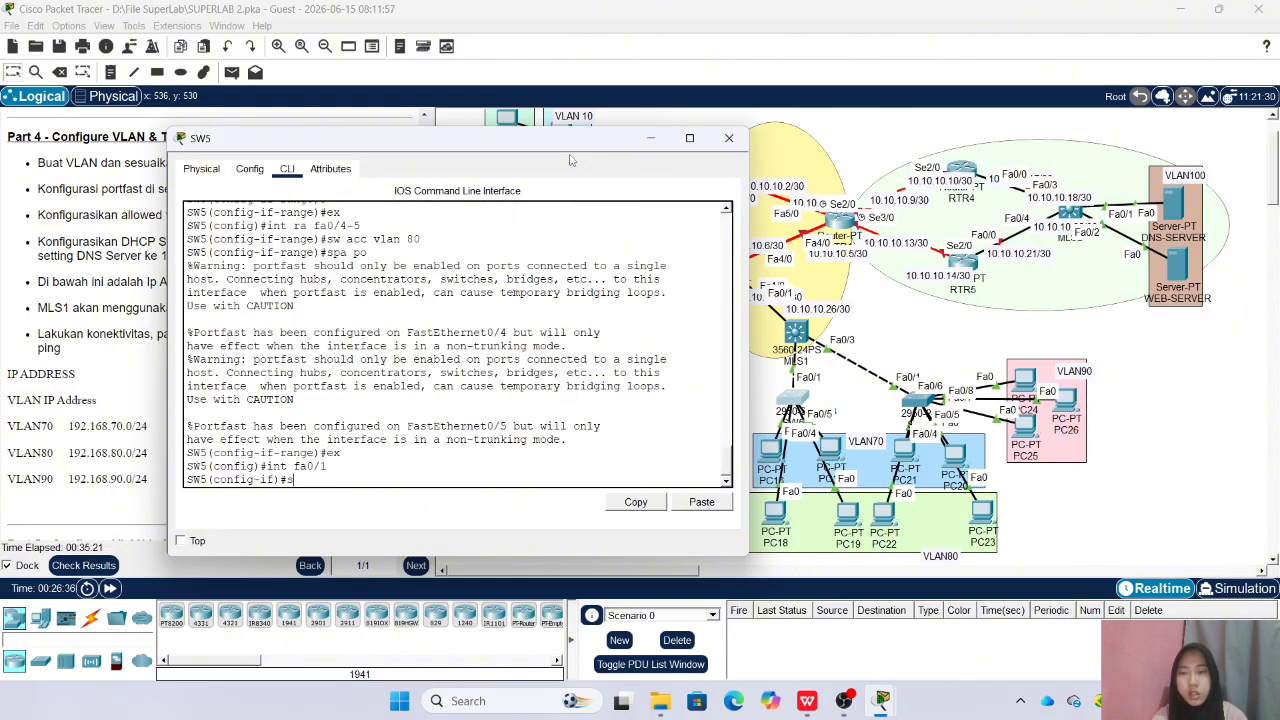
text(w m tr)
key(Return)
Allow VLANs 70-80 on the Fa0/1 trunk of SW5 and close its window
text(sw tr all vlan)
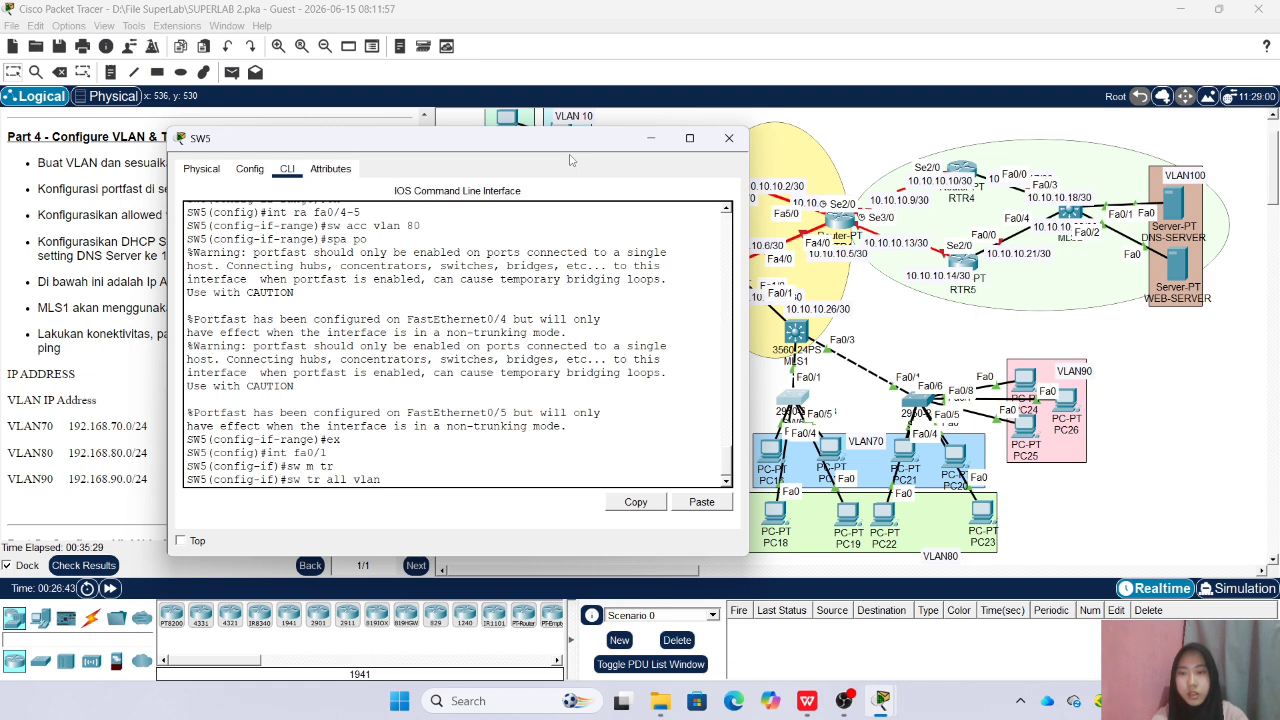
text( 70-80)
key(Return)
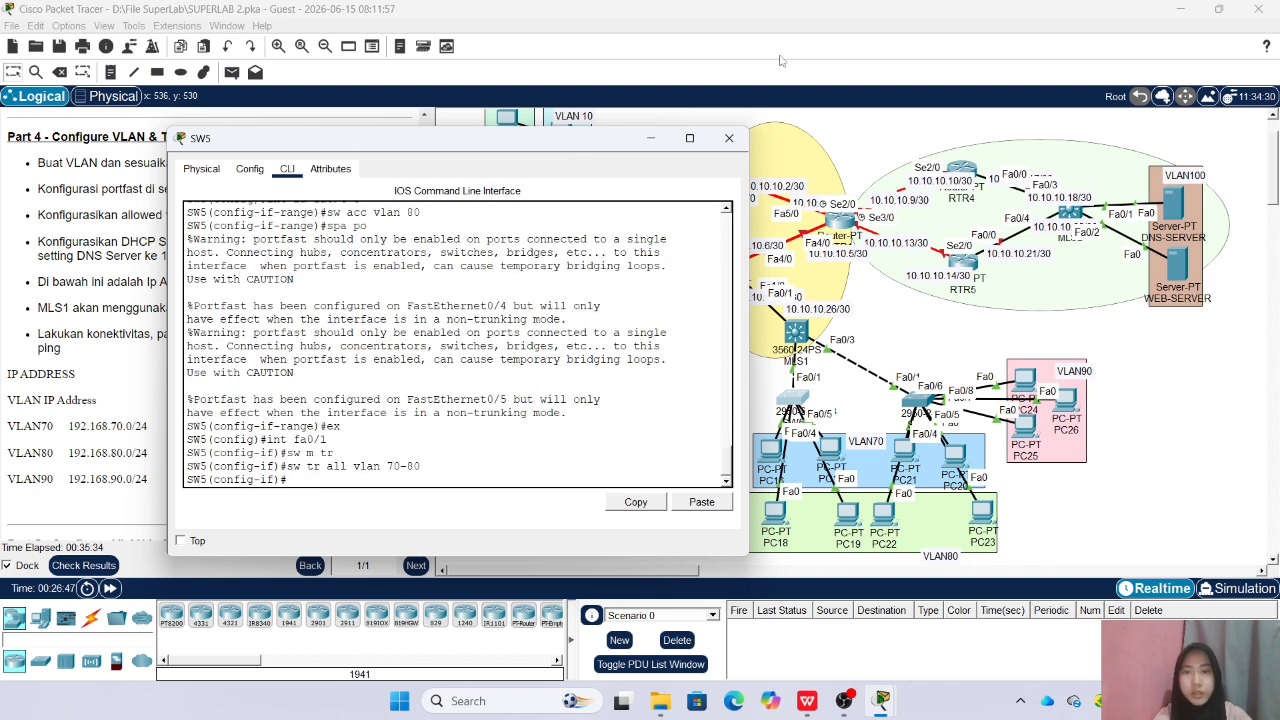
click(729, 138)
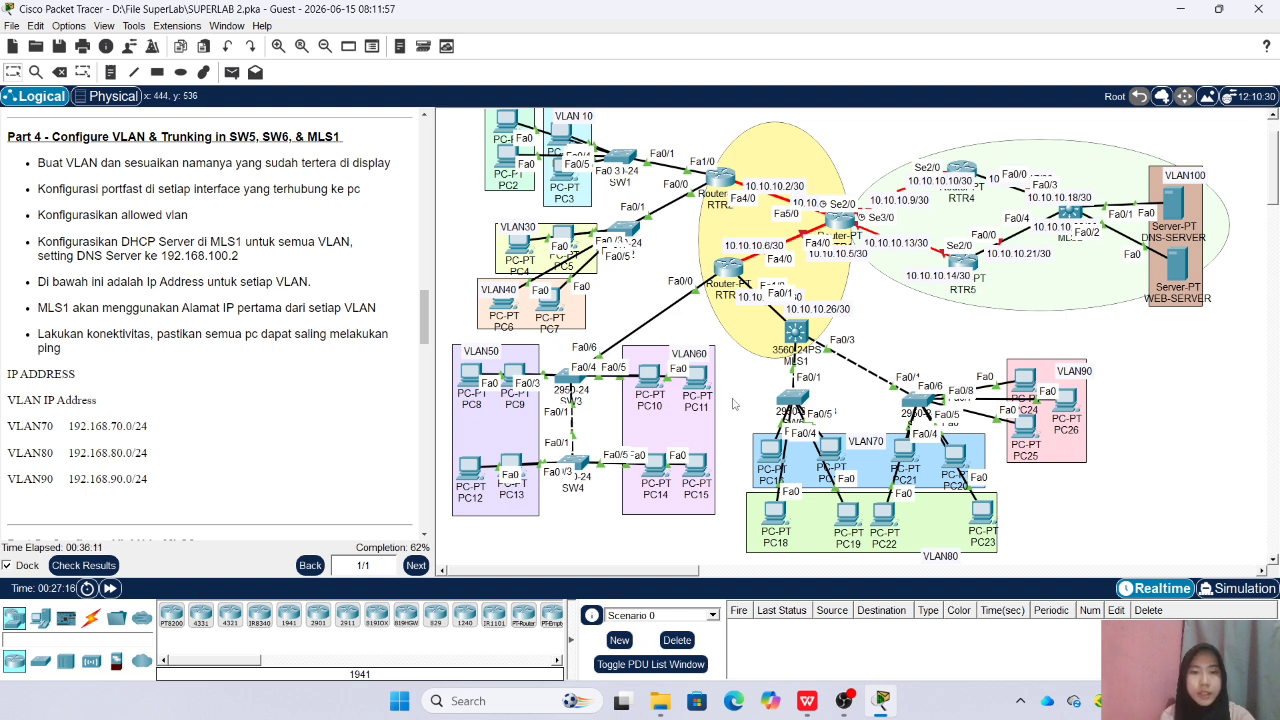
Open the command line of MLS1, enter the enable password and enter global configuration mode
click(797, 332)
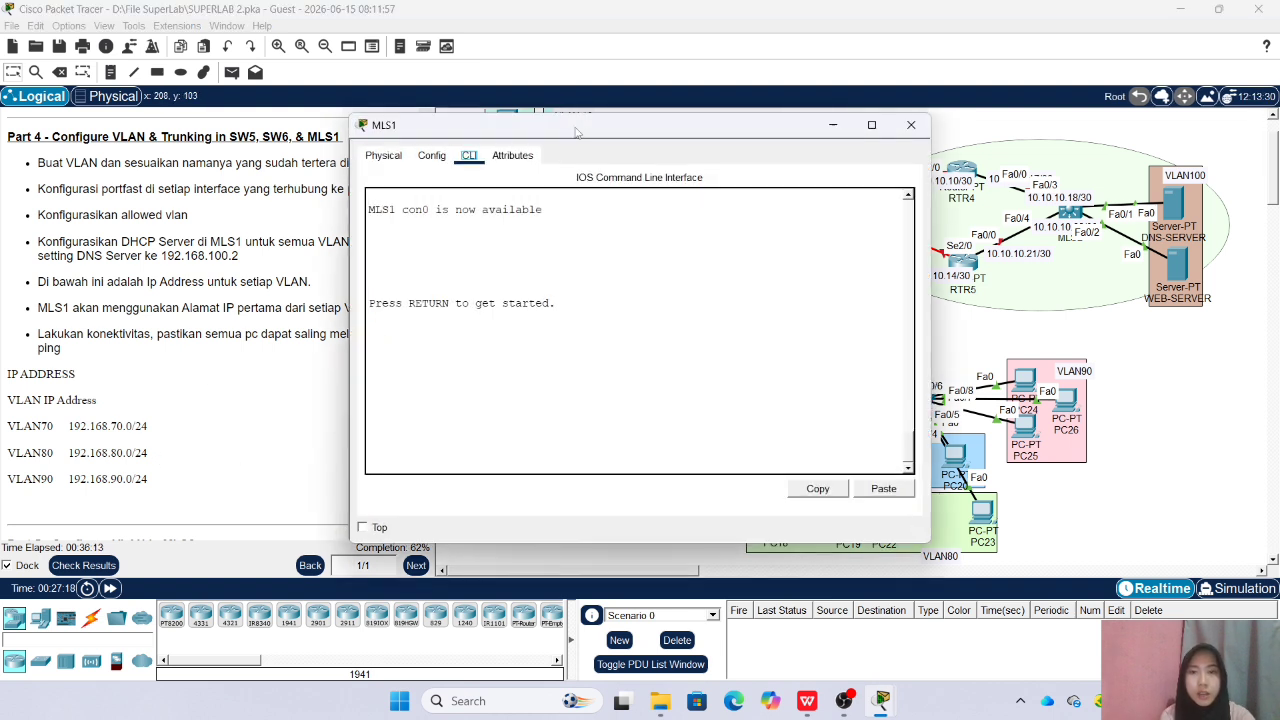
drag(579, 113, 335, 116)
click(317, 415)
key(Return)
text(en)
key(Return)
key(Return)
text(conf)
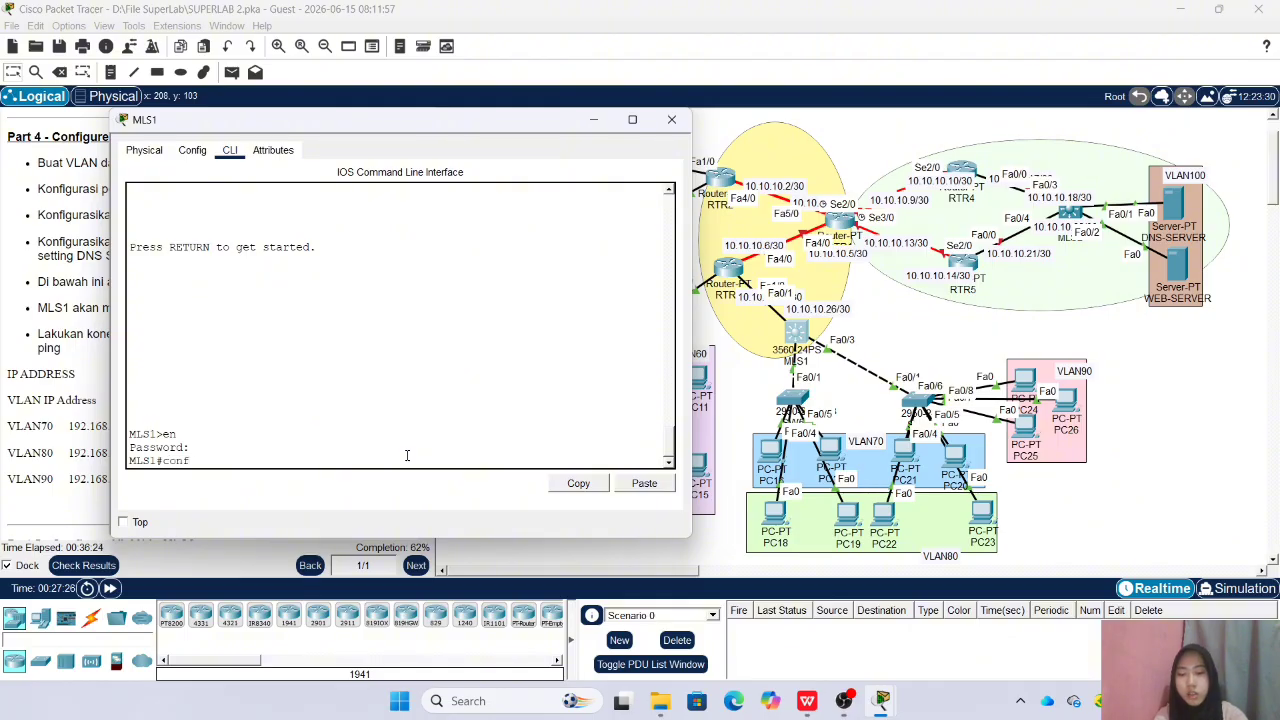
text( t)
key(Return)
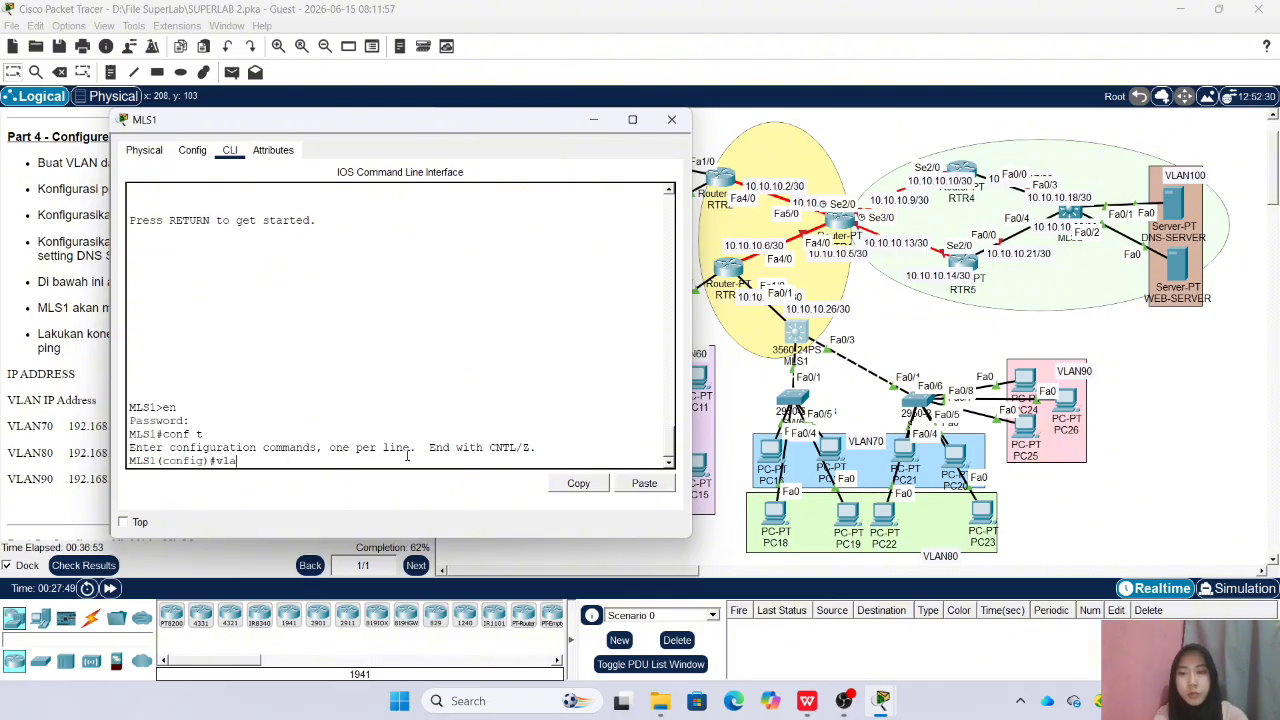
Create VLAN 70 on MLS1 and name it VLAN70
text(vlan)
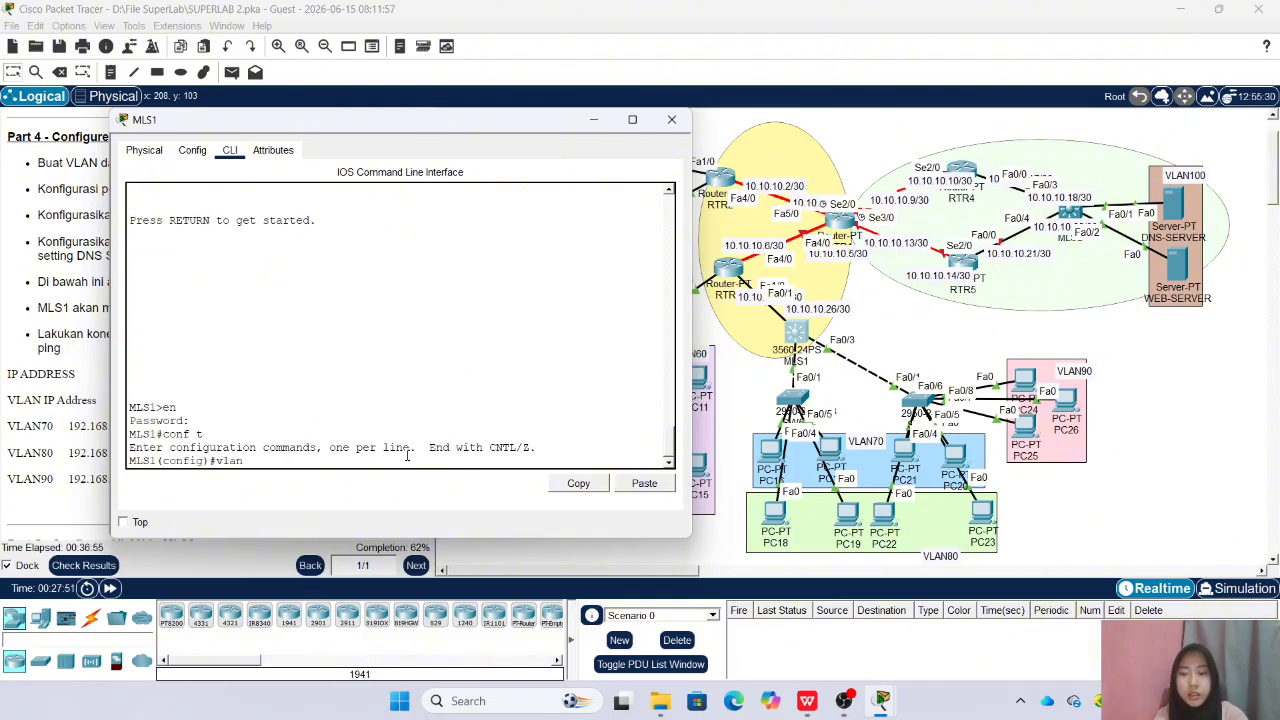
text( 70)
key(Return)
text(name VLAN70)
key(Return)
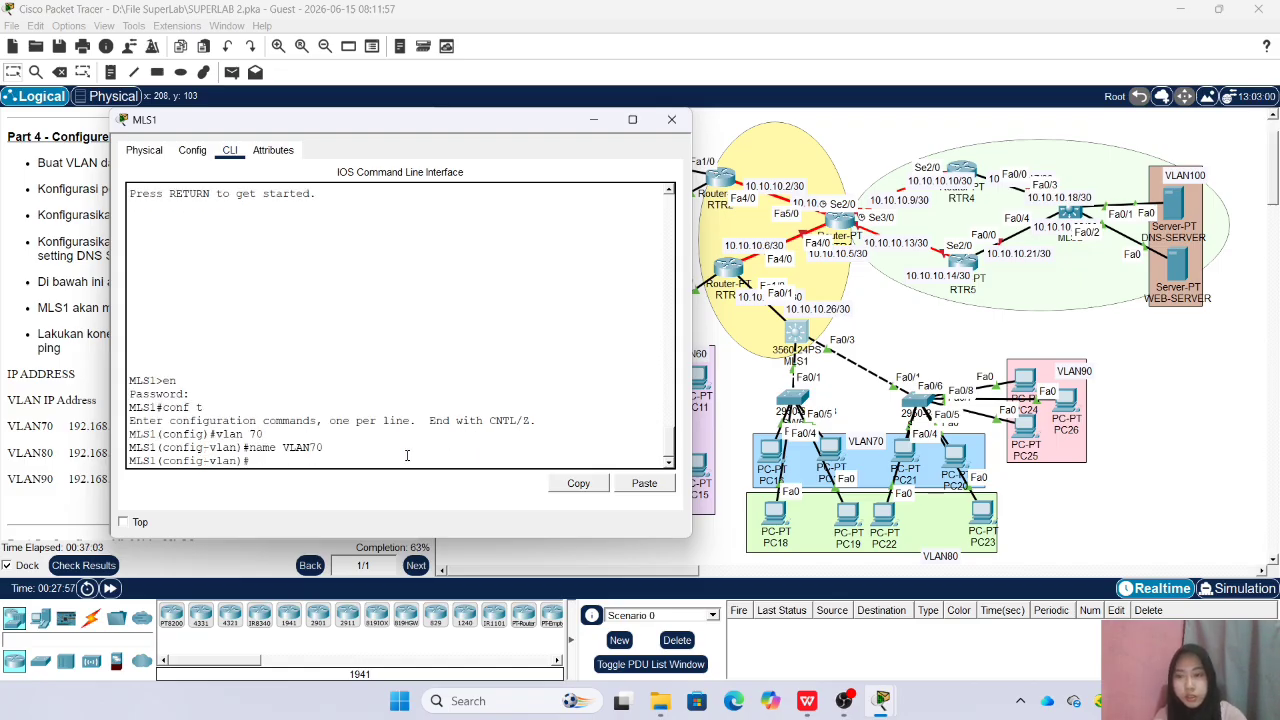
Create VLAN 80 on MLS1 and name it VLAN80
key(Up)
key(Up)
key(BackSpace)
key(BackSpace)
text(80)
key(Return)
key(Up)
key(Up)
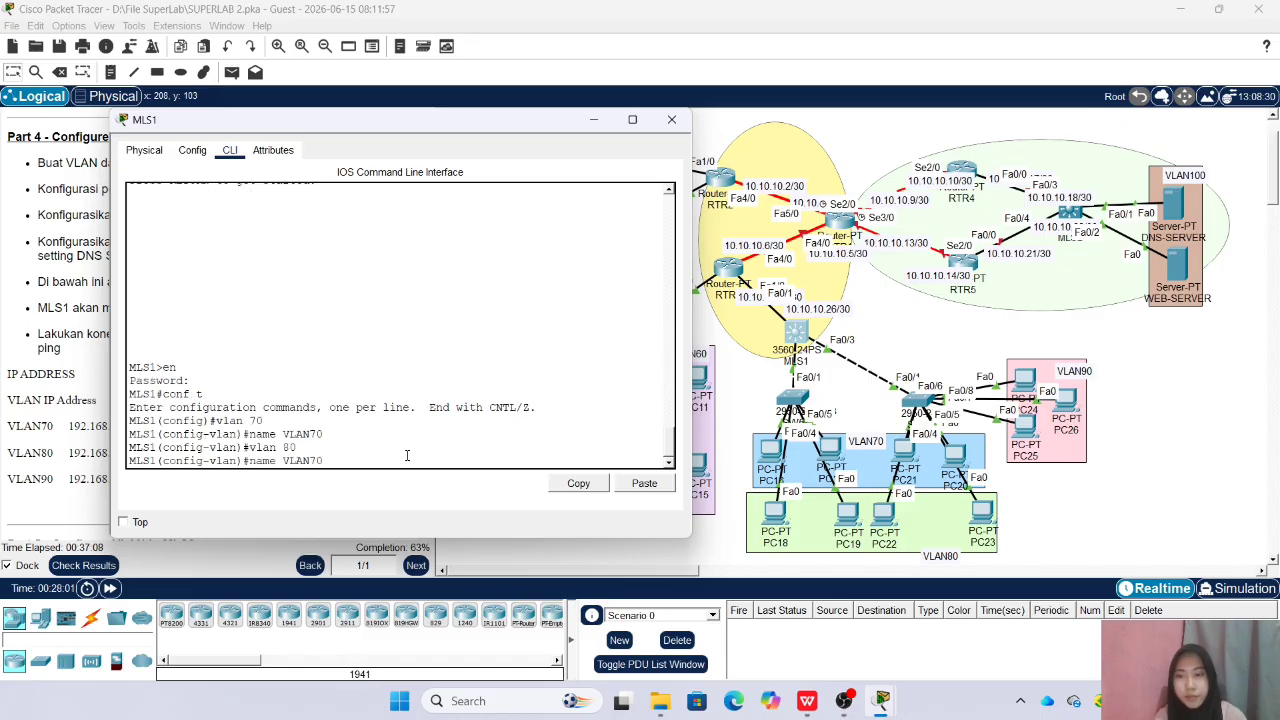
key(BackSpace)
key(BackSpace)
text(80)
key(Return)
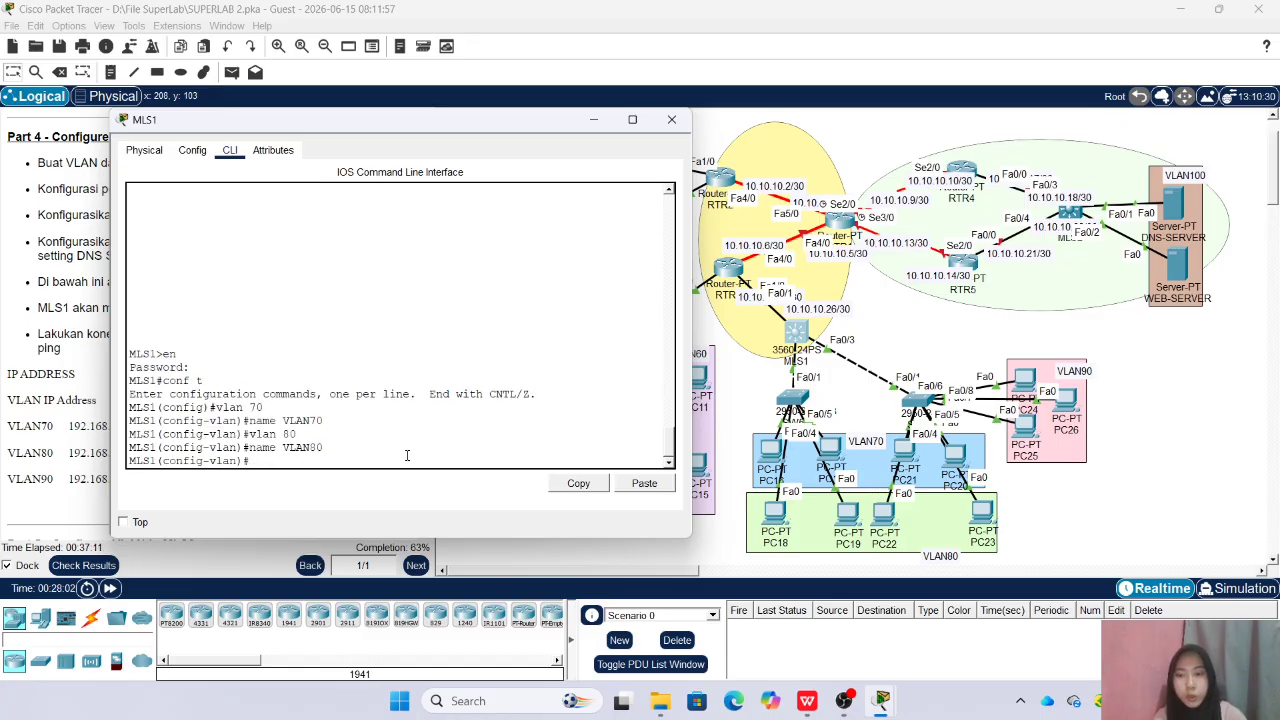
Create VLAN 90 on MLS1, name it VLAN90 and return to global configuration mode
key(Up)
key(Up)
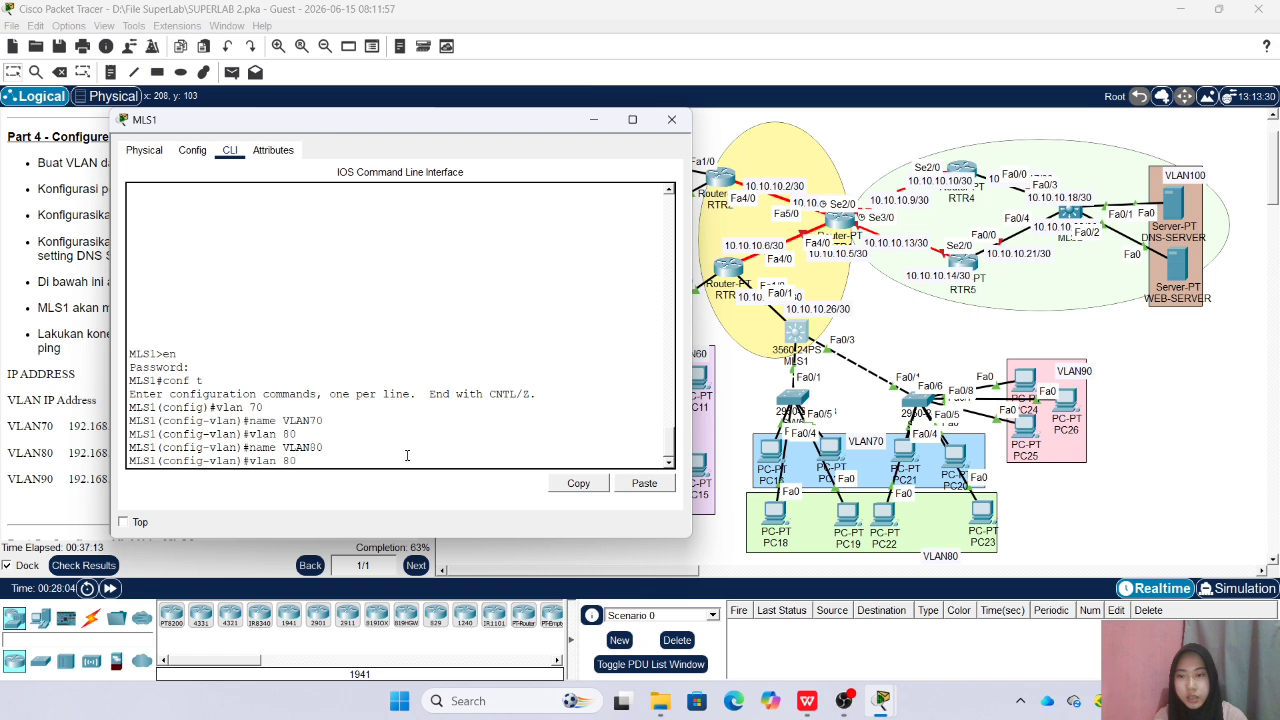
key(BackSpace)
text(9)
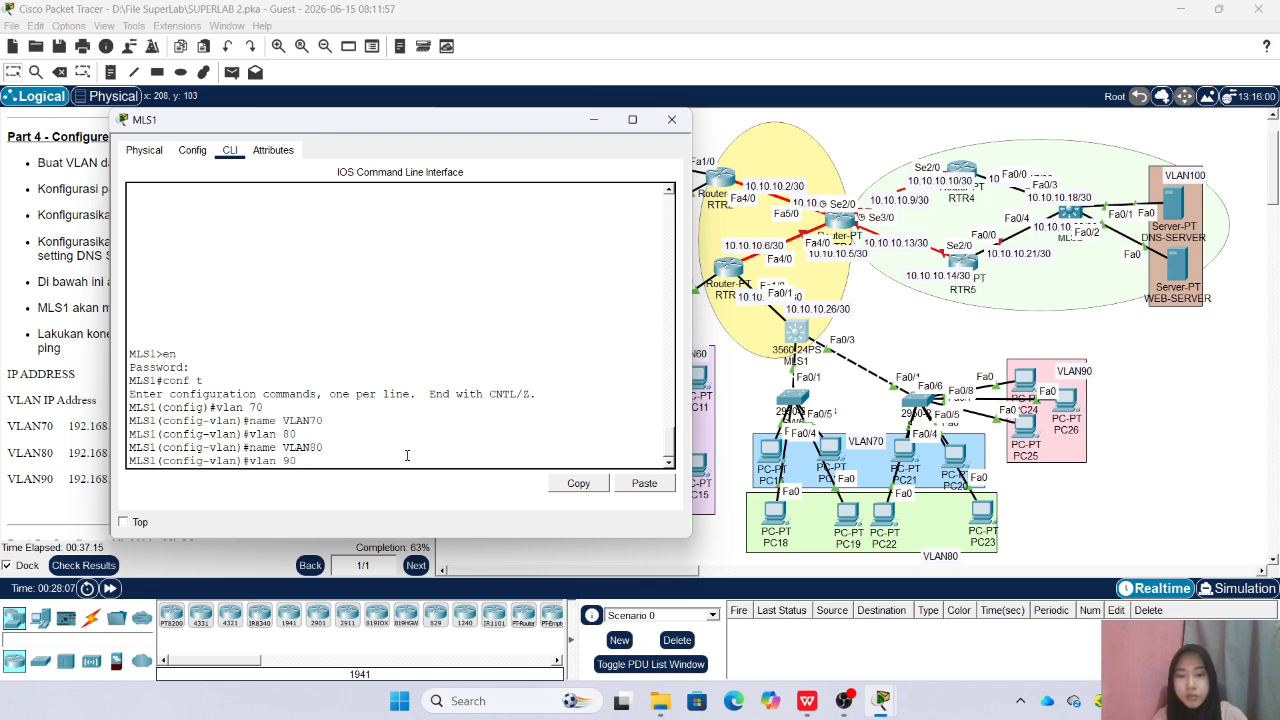
key(Return)
key(Up)
key(Up)
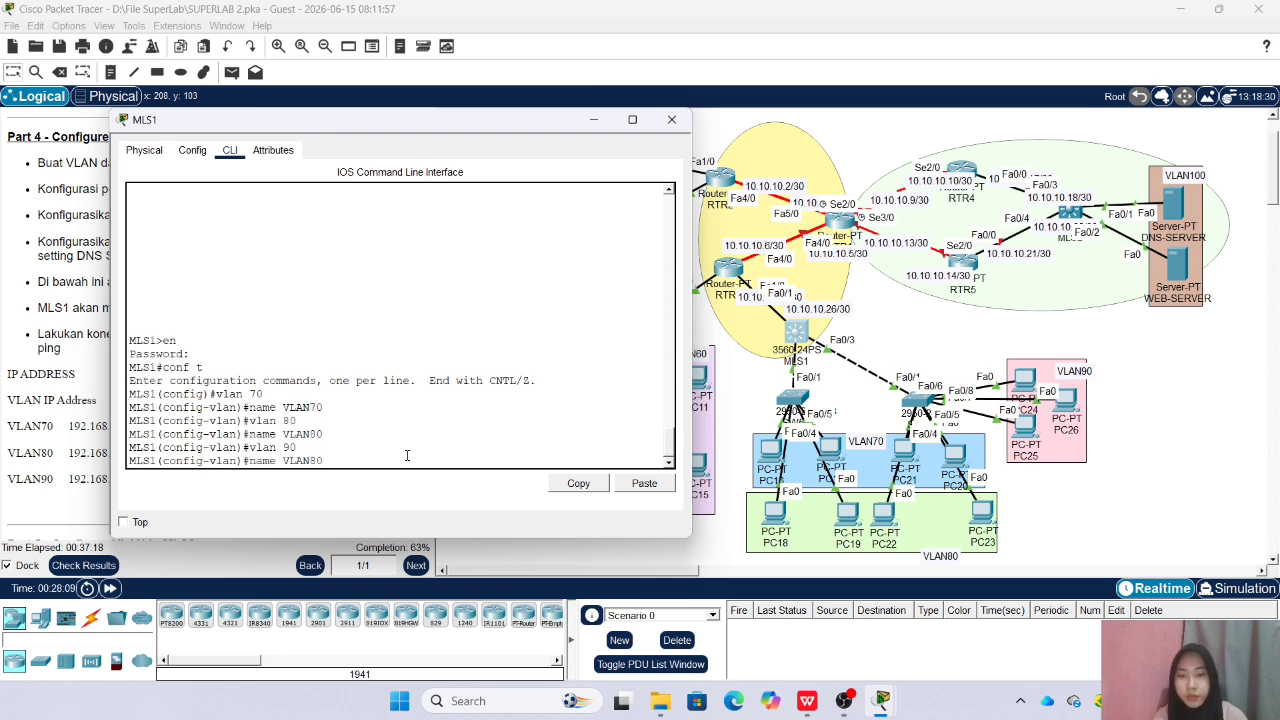
key(BackSpace)
text(9)
key(Return)
text(ex)
key(Return)
Give the VLAN 70 interface of MLS1 the IP address 192.168.70.1 with mask 255.255.255.0 and leave interface configuration
text(int)
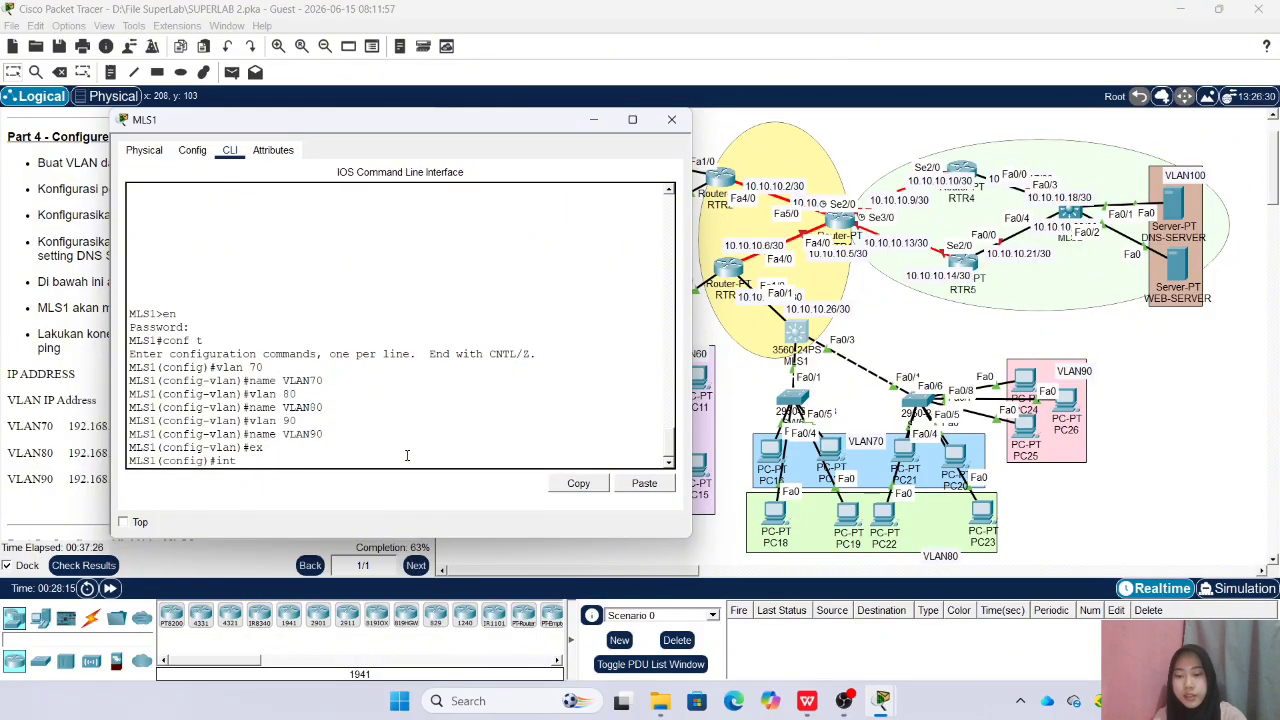
text( vlan7)
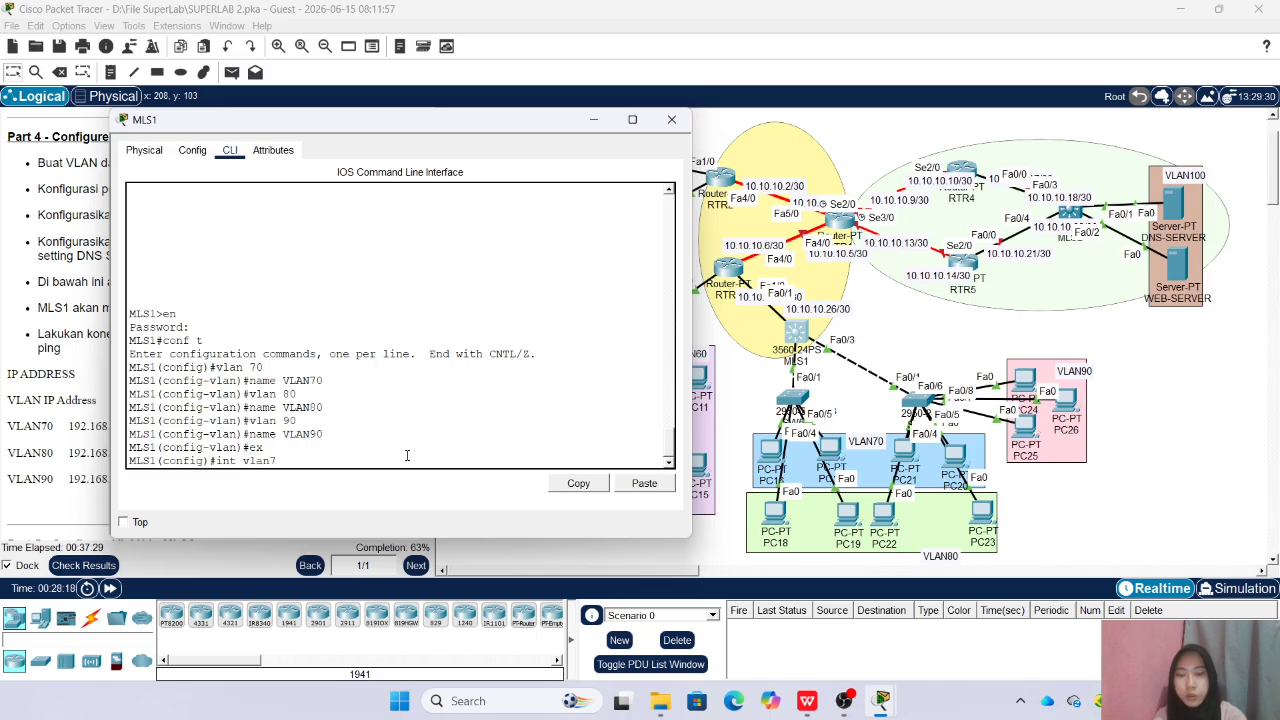
key(BackSpace)
text(70)
key(Return)
text(ip add 192.1)
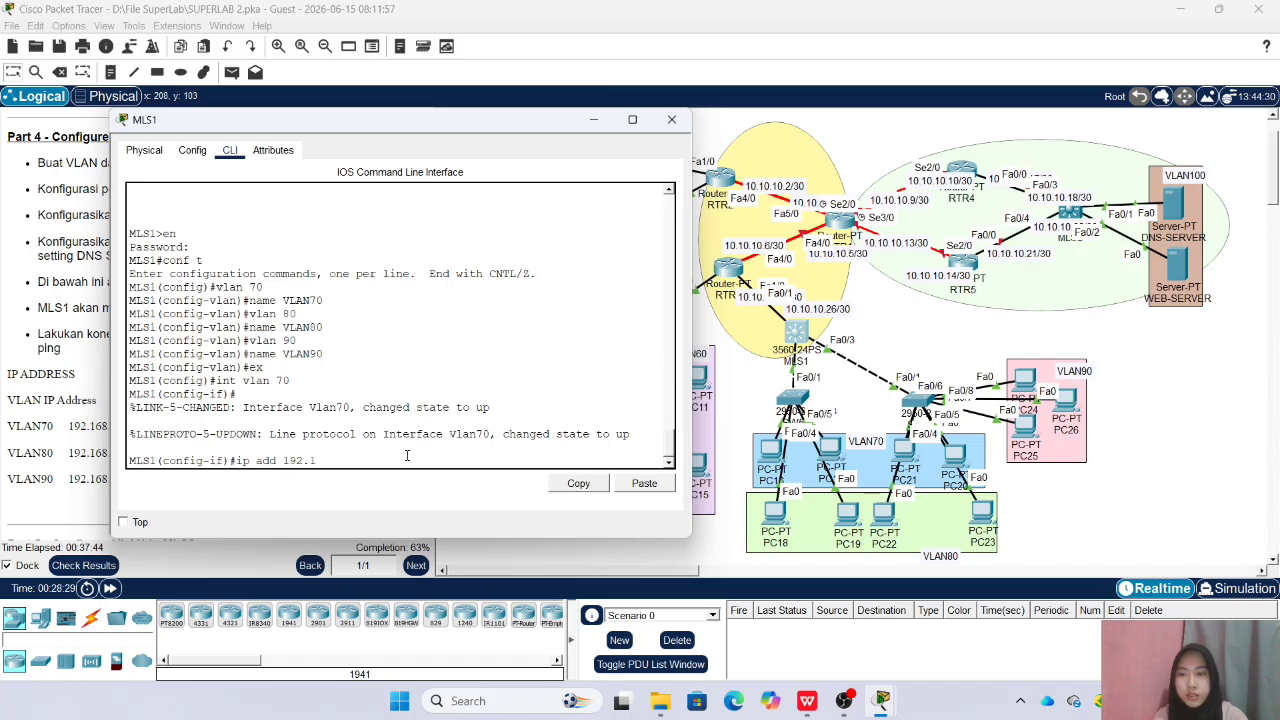
text(68.1)
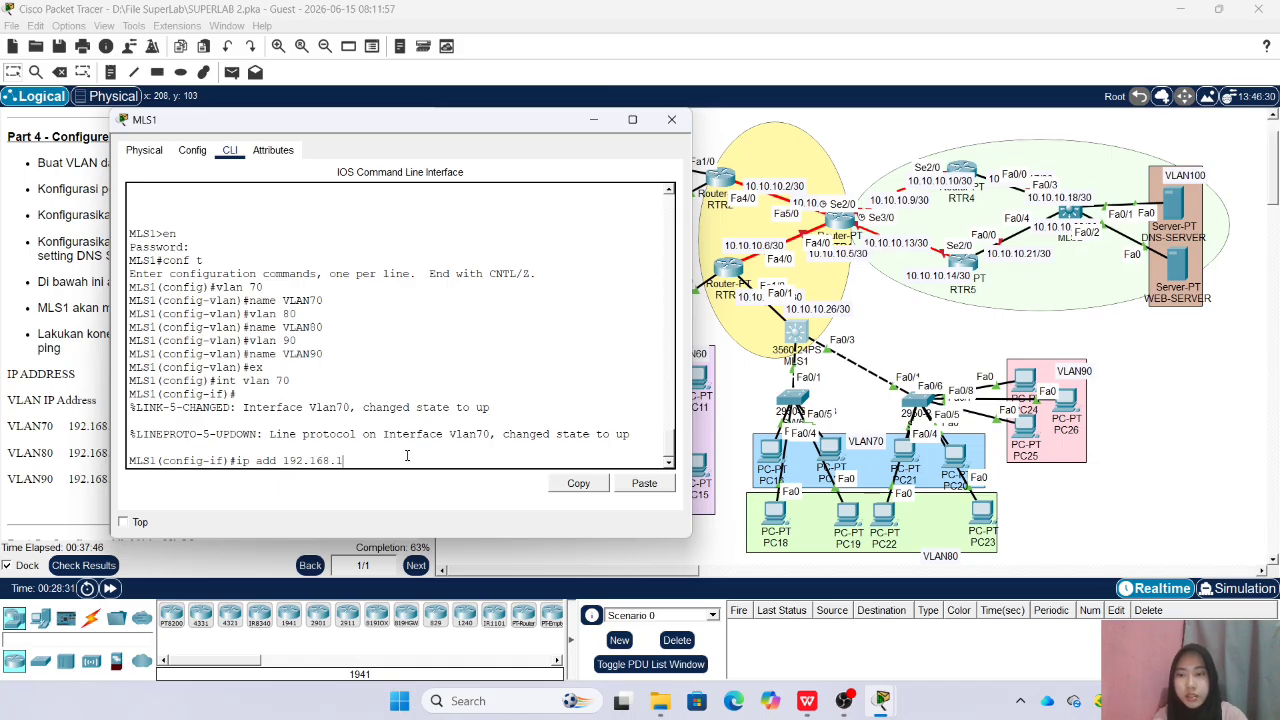
key(BackSpace)
text(70.1)
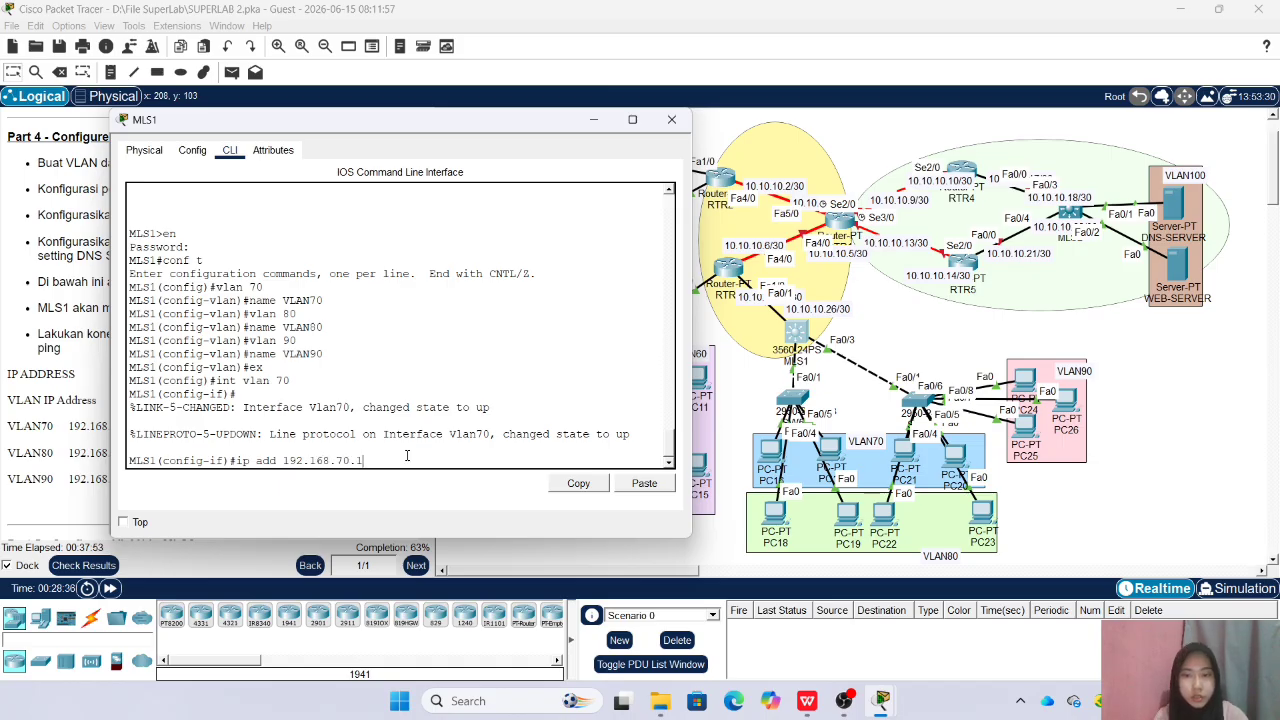
text( 255.255.255.0)
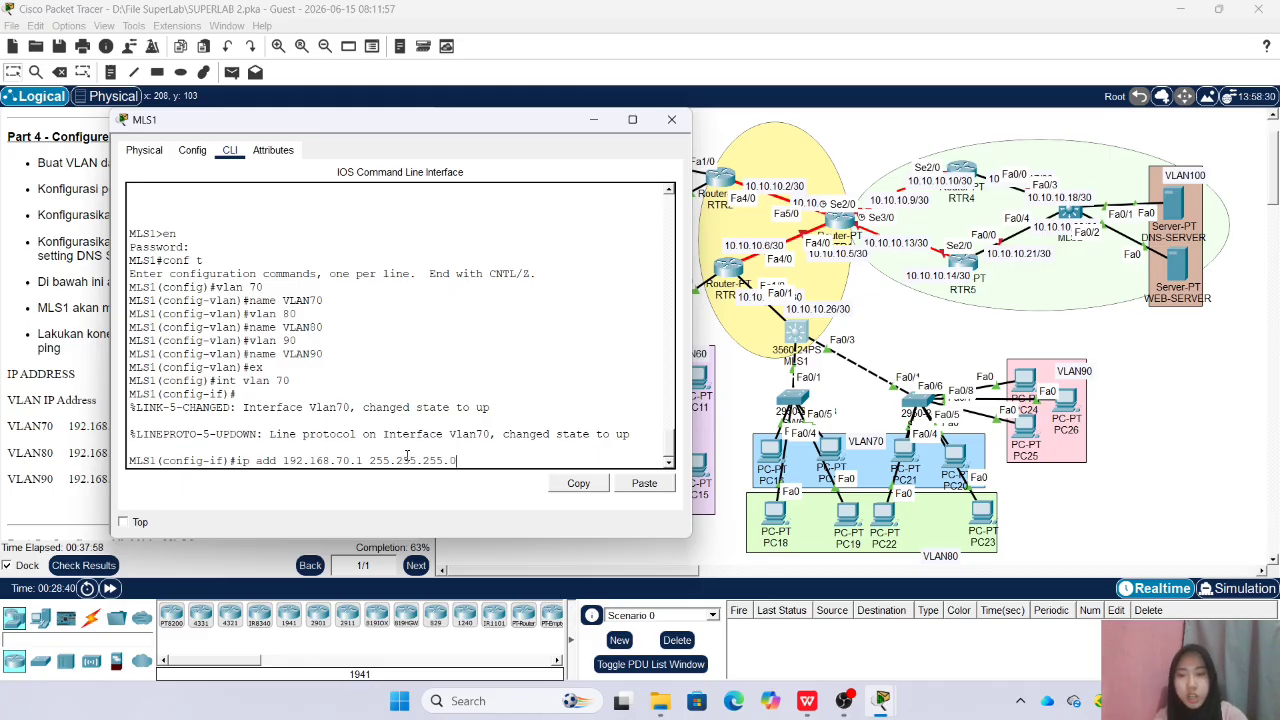
key(Return)
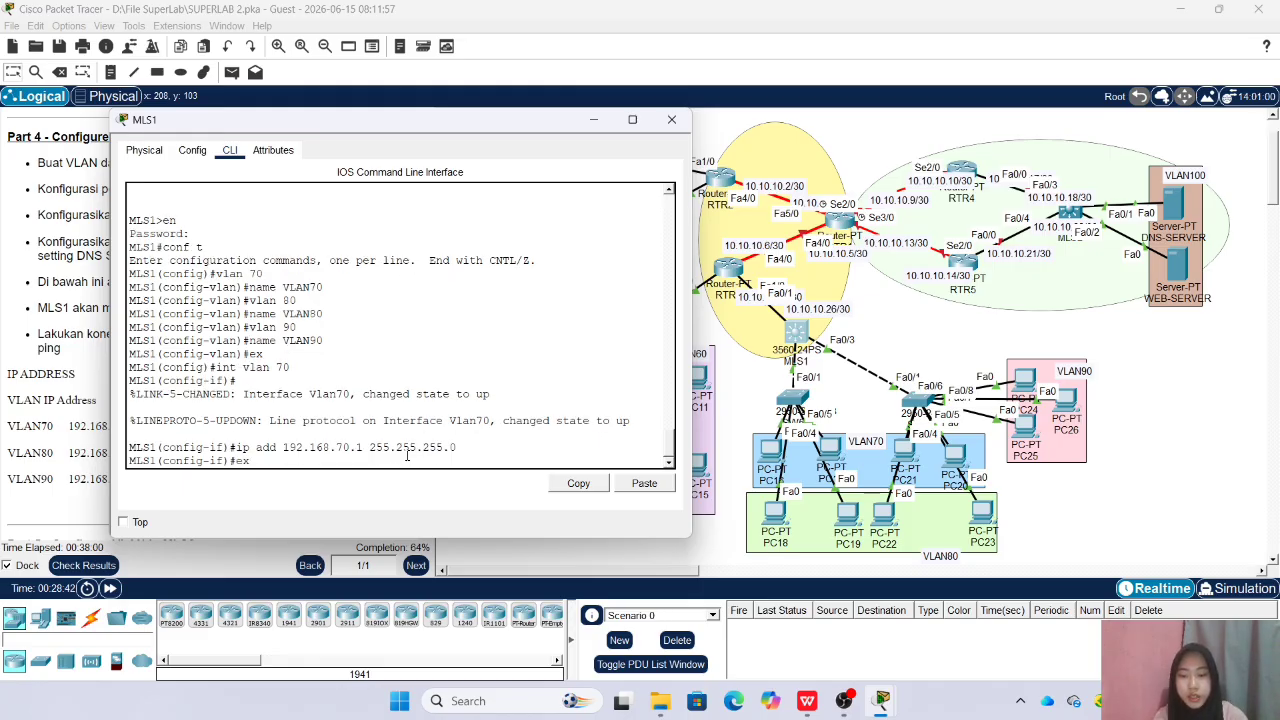
text(ex)
key(Return)
Give the VLAN 80 interface of MLS1 the IP address 192.168.80.1 with mask 255.255.255.0 and leave interface configuration
text(int vlan 70)
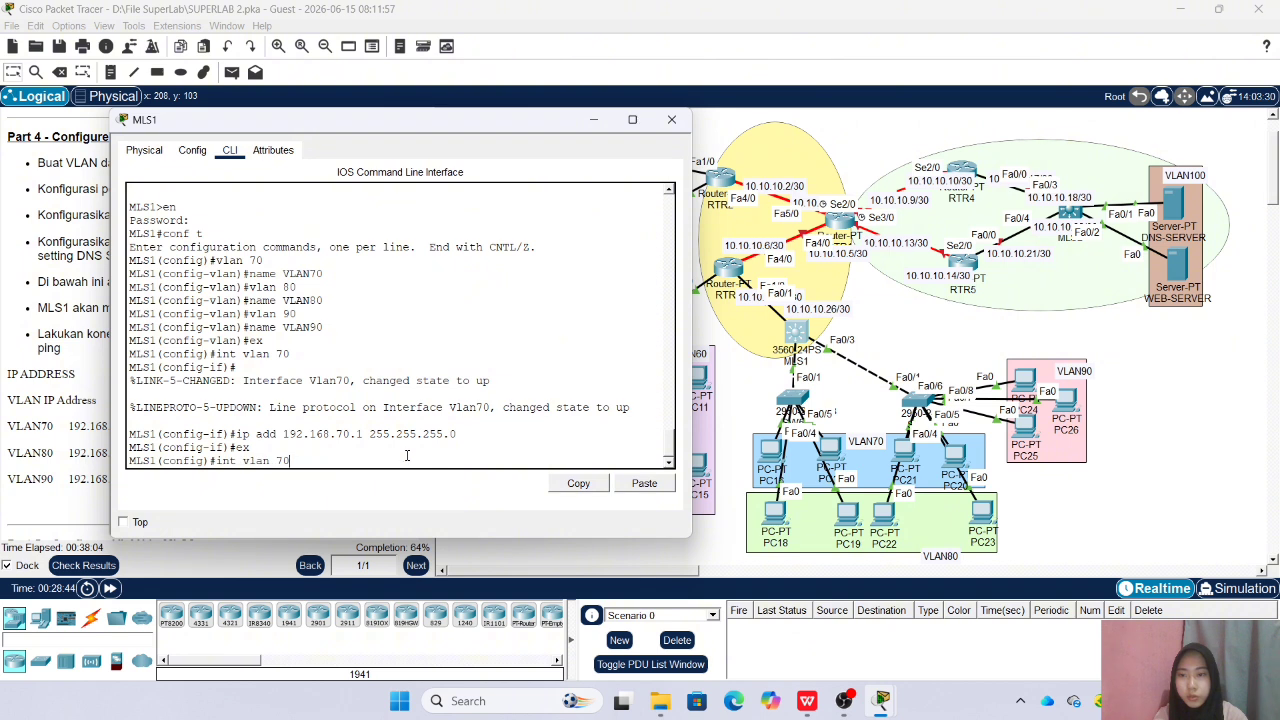
text(80)
key(Return)
key(Up)
key(Up)
key(Up)
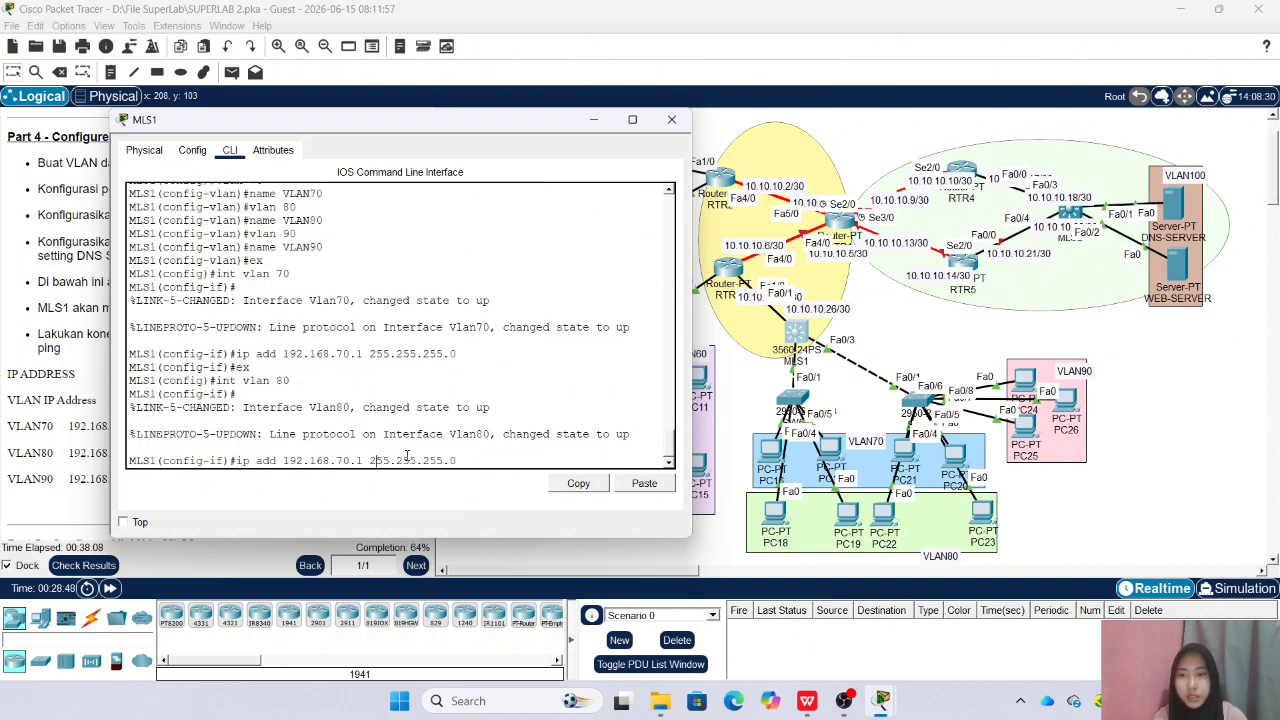
key(BackSpace)
text(8)
key(Return)
key(Up)
key(Up)
Give the VLAN 90 interface of MLS1 the IP address 192.168.90.1 with mask 255.255.255.0 and leave interface configuration
key(Up)
key(Return)
key(Up)
key(Up)
key(Up)
key(BackSpace)
key(BackSpace)
text(90)
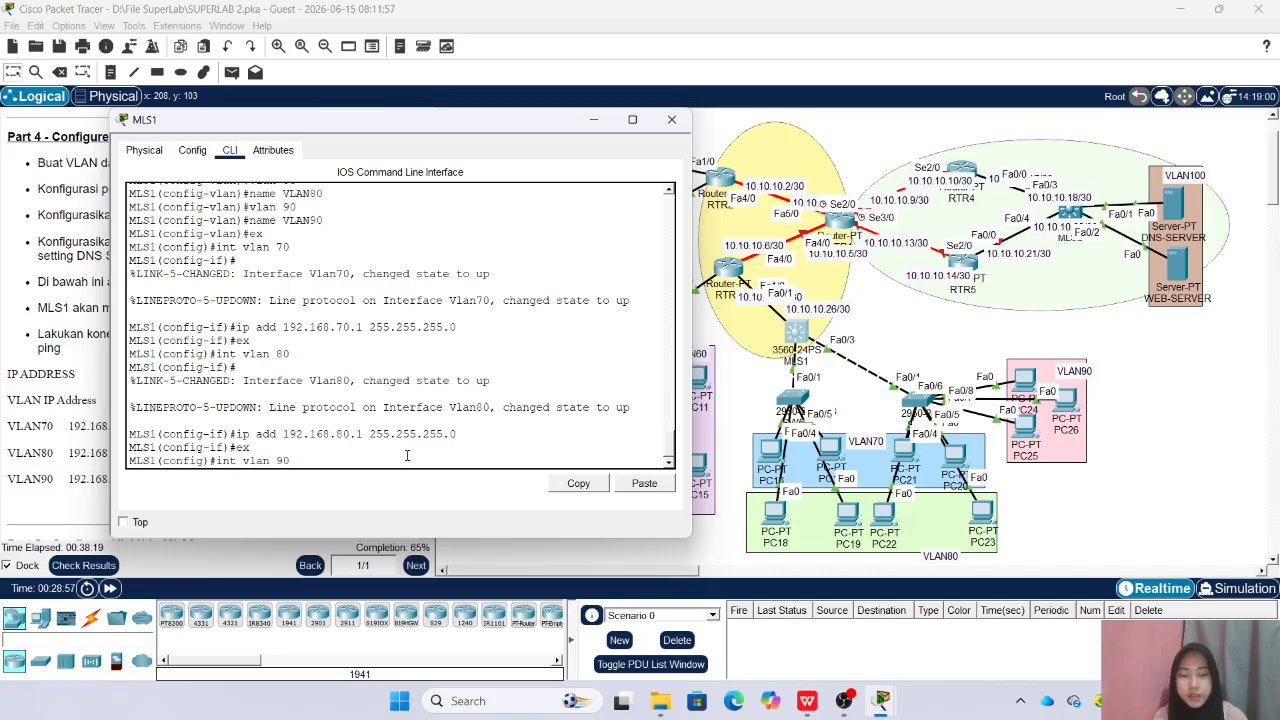
key(Return)
key(Up)
key(BackSpace)
key(BackSpace)
key(BackSpace)
key(BackSpace)
key(BackSpace)
key(BackSpace)
key(BackSpace)
key(BackSpace)
key(BackSpace)
key(BackSpace)
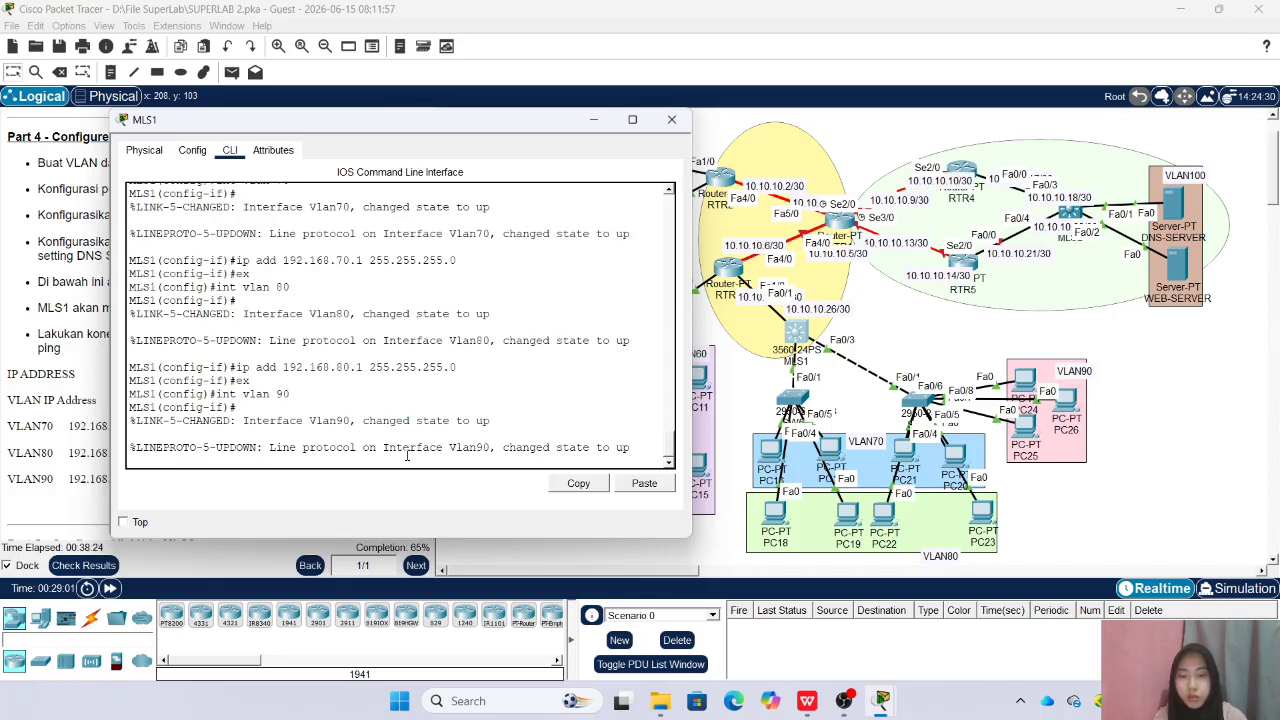
key(Up)
key(Up)
key(Up)
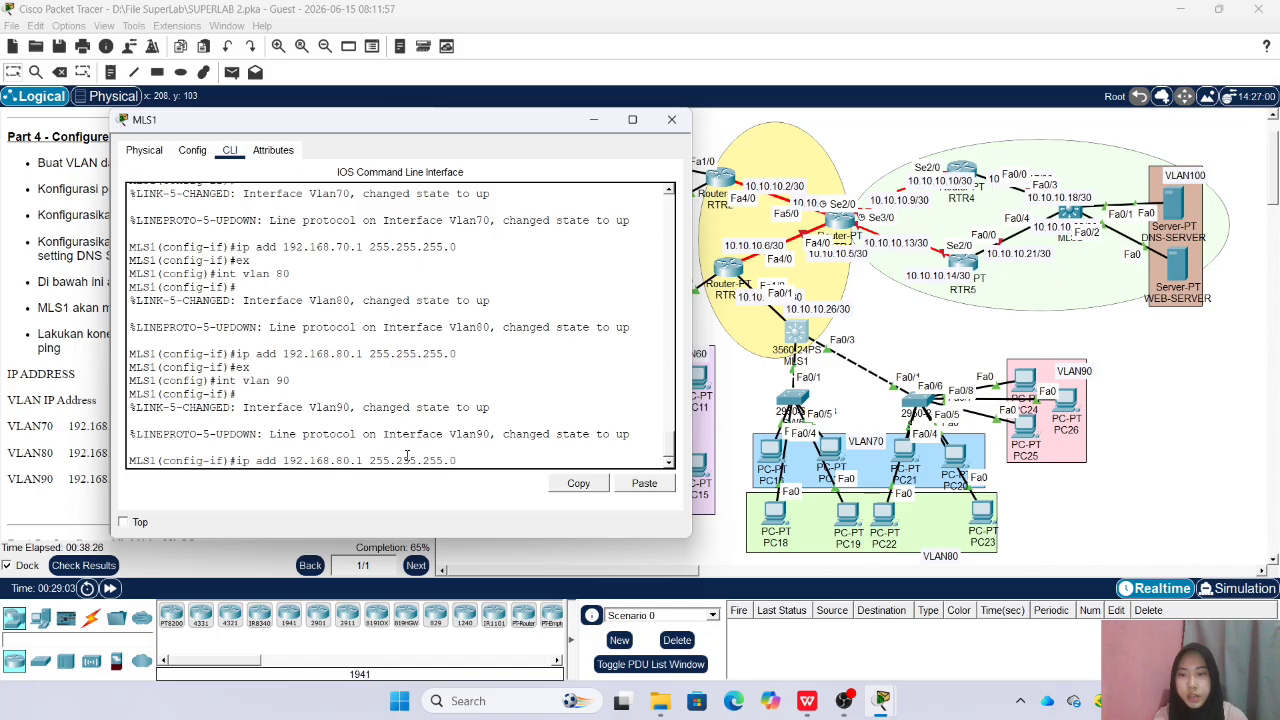
key(Return)
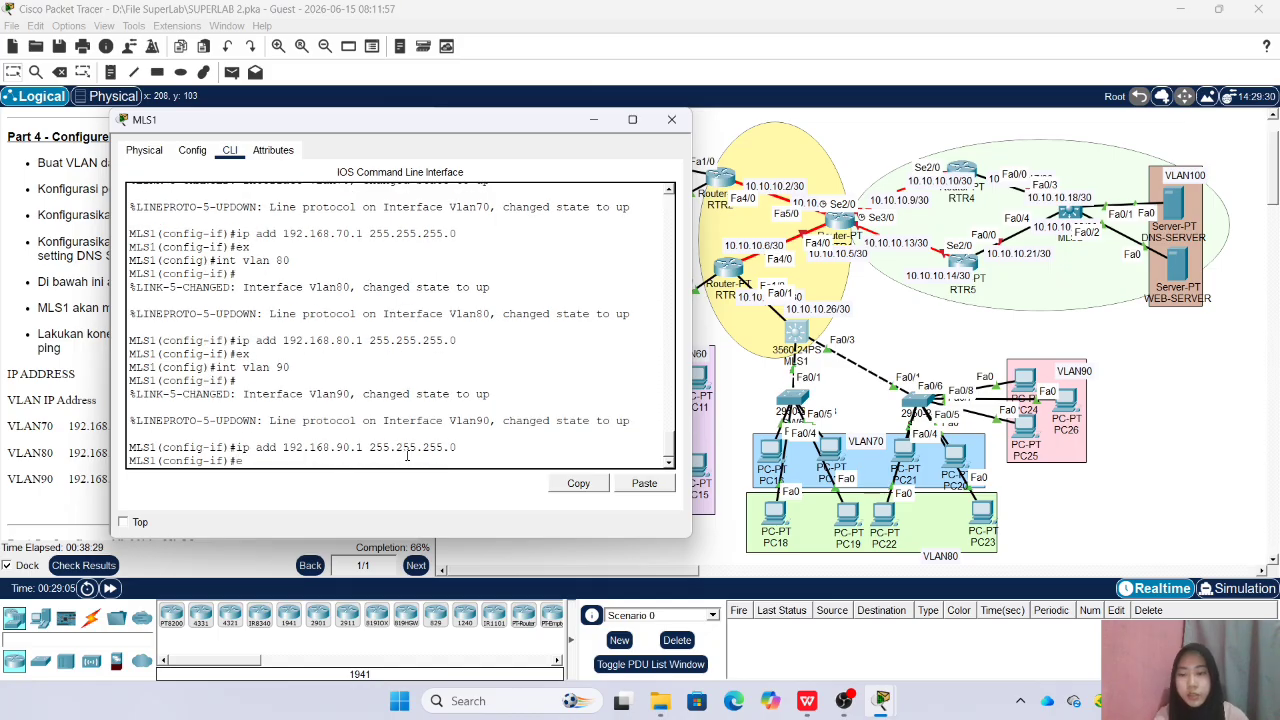
text(ex)
key(Return)
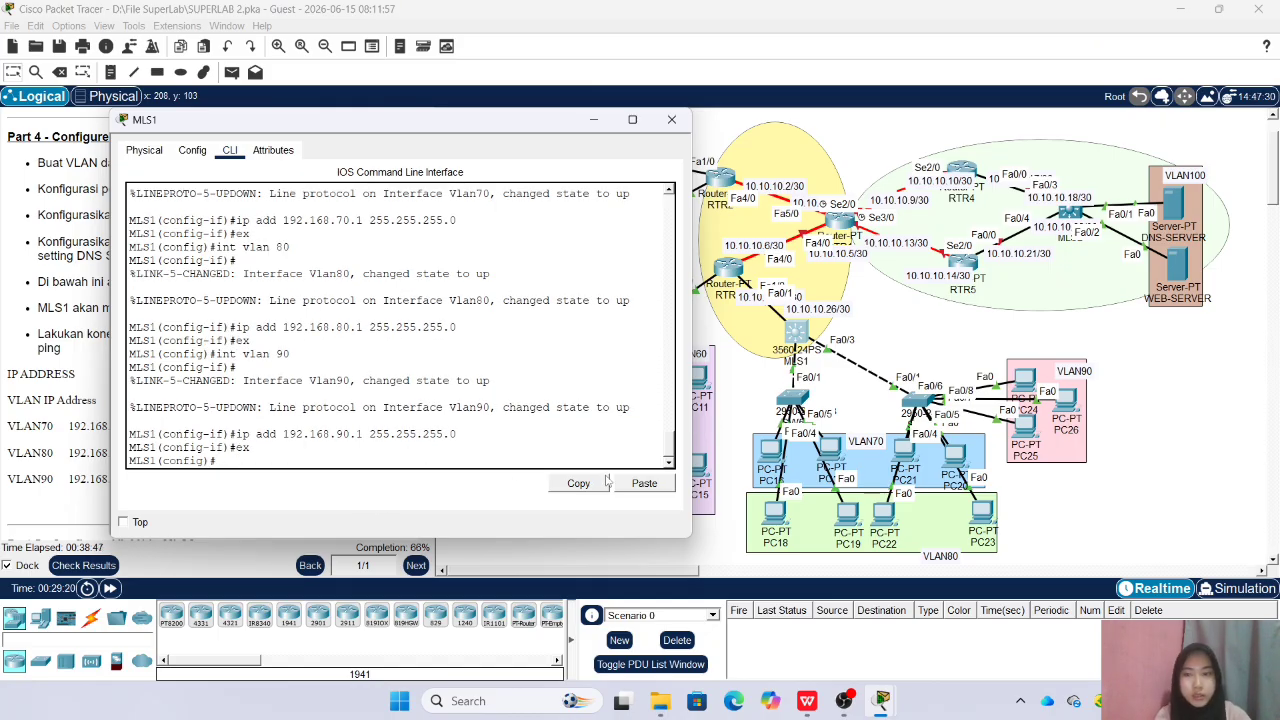
Check the MLS1 links in the topology and enter configuration of its interface range fa0/2-3
text(int fa0/)
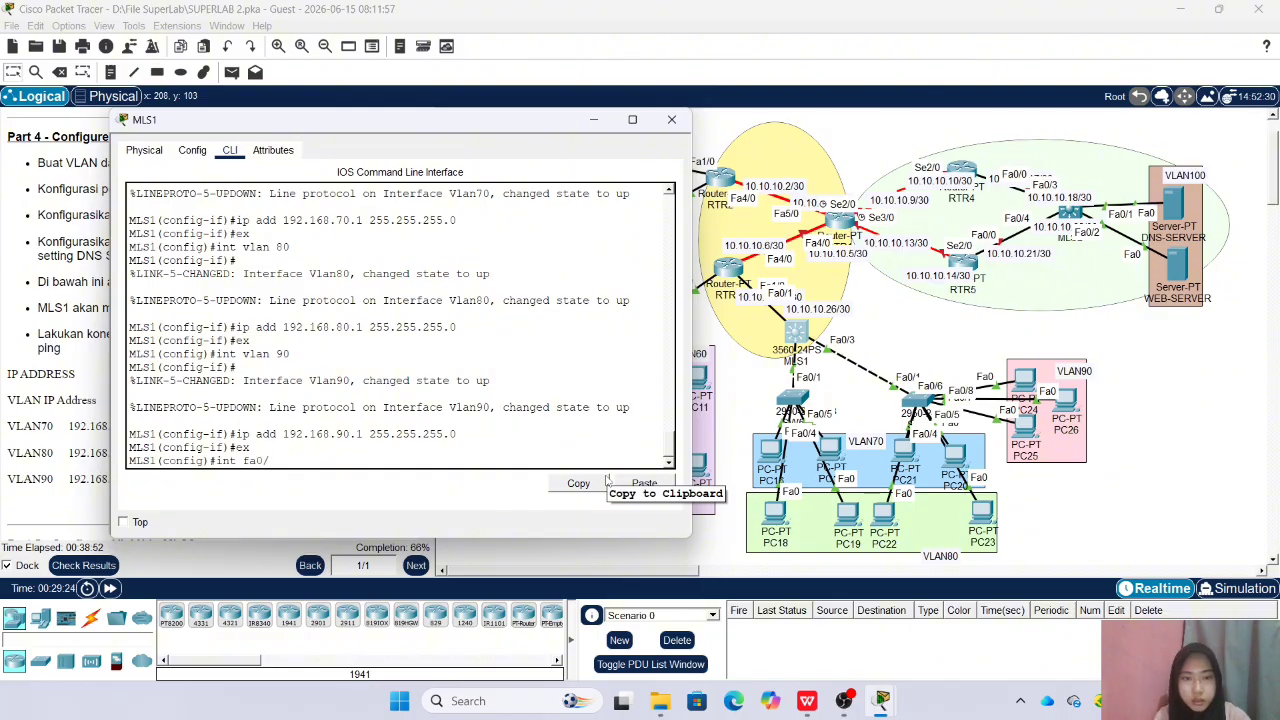
click(671, 119)
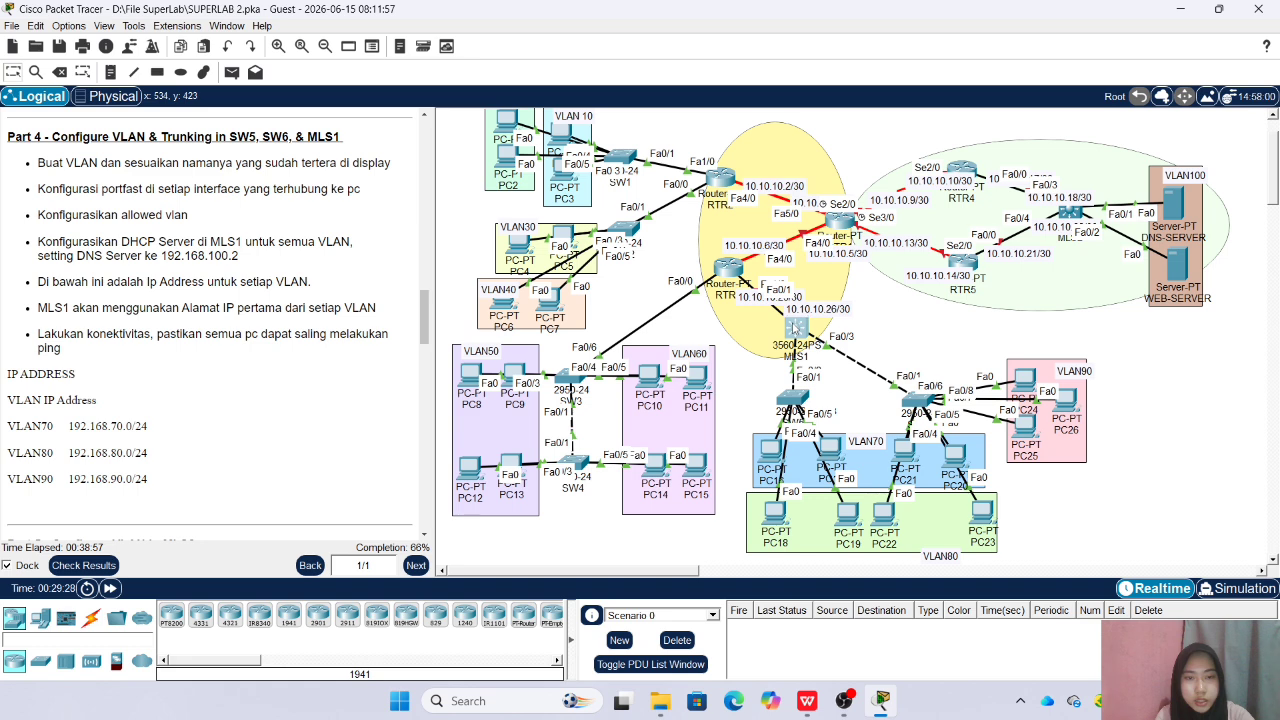
click(796, 328)
key(BackSpace)
drag(650, 125, 420, 134)
key(BackSpace)
key(BackSpace)
key(BackSpace)
text(ra fa0/2-)
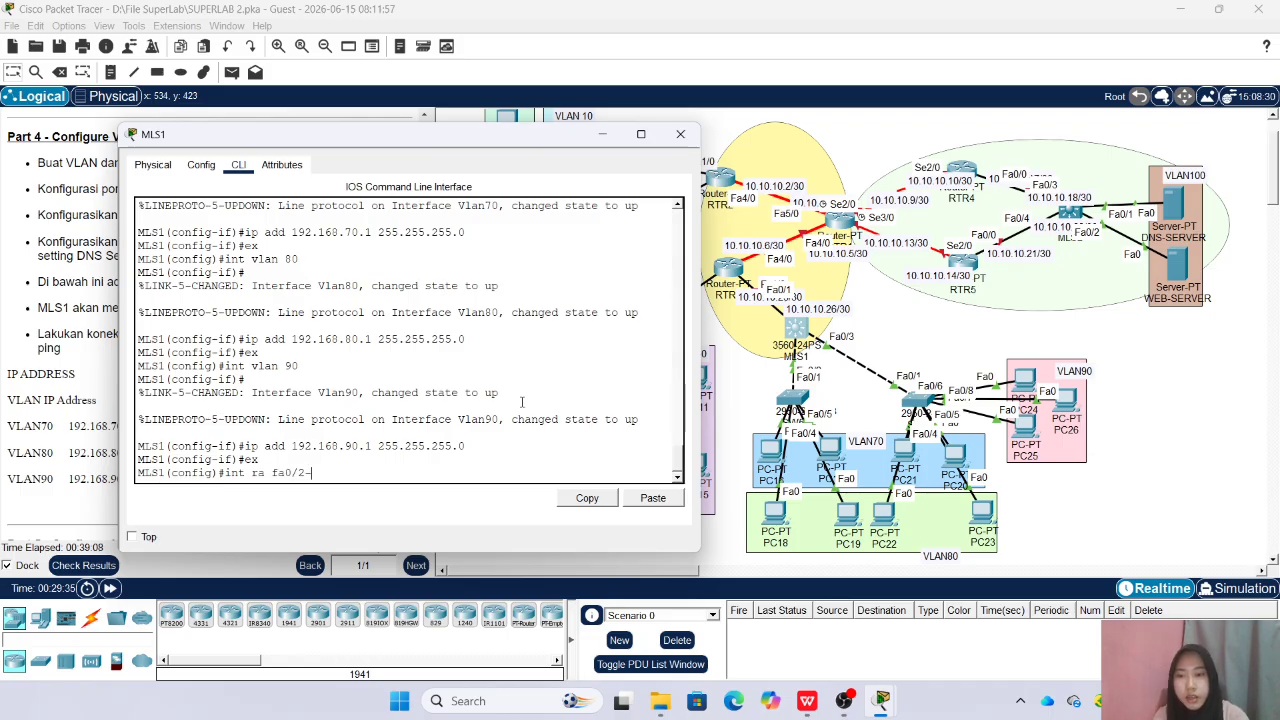
text(3)
key(Return)
Set the trunk encapsulation of MLS1 interfaces fa0/2-3 to dot1q
text(sw)
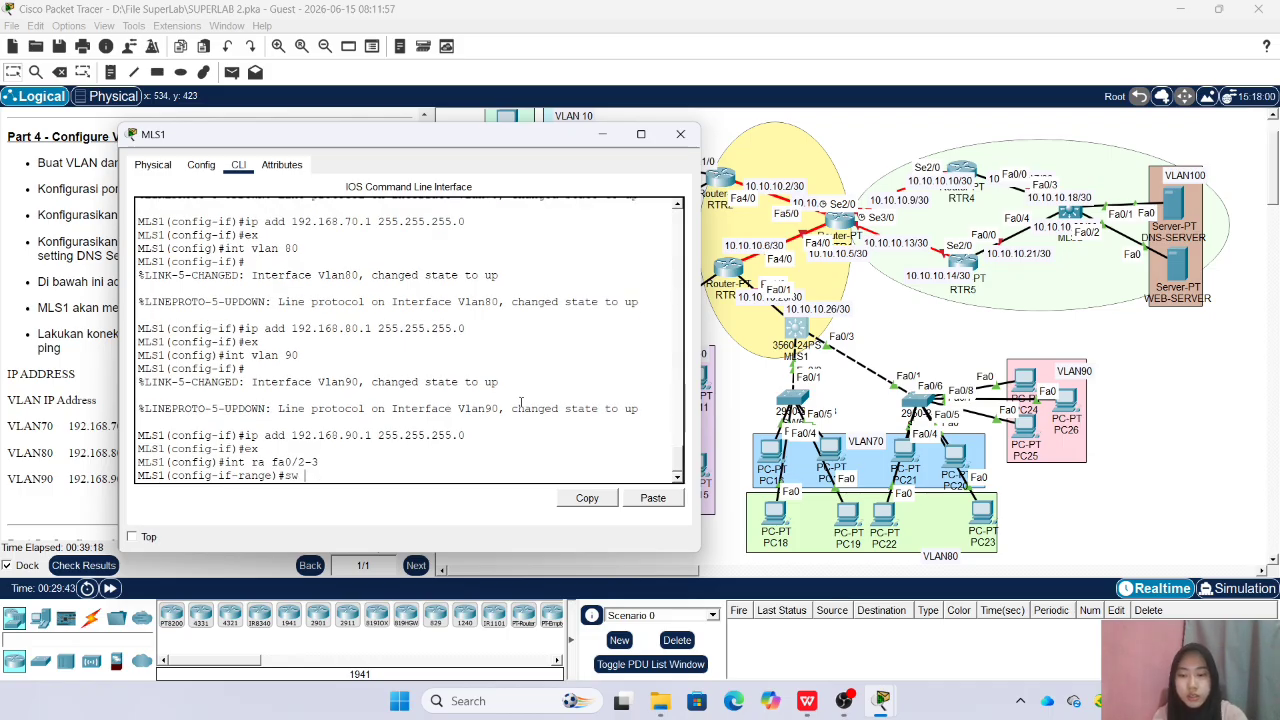
text( tr)
key(Tab)
text(en)
key(Tab)
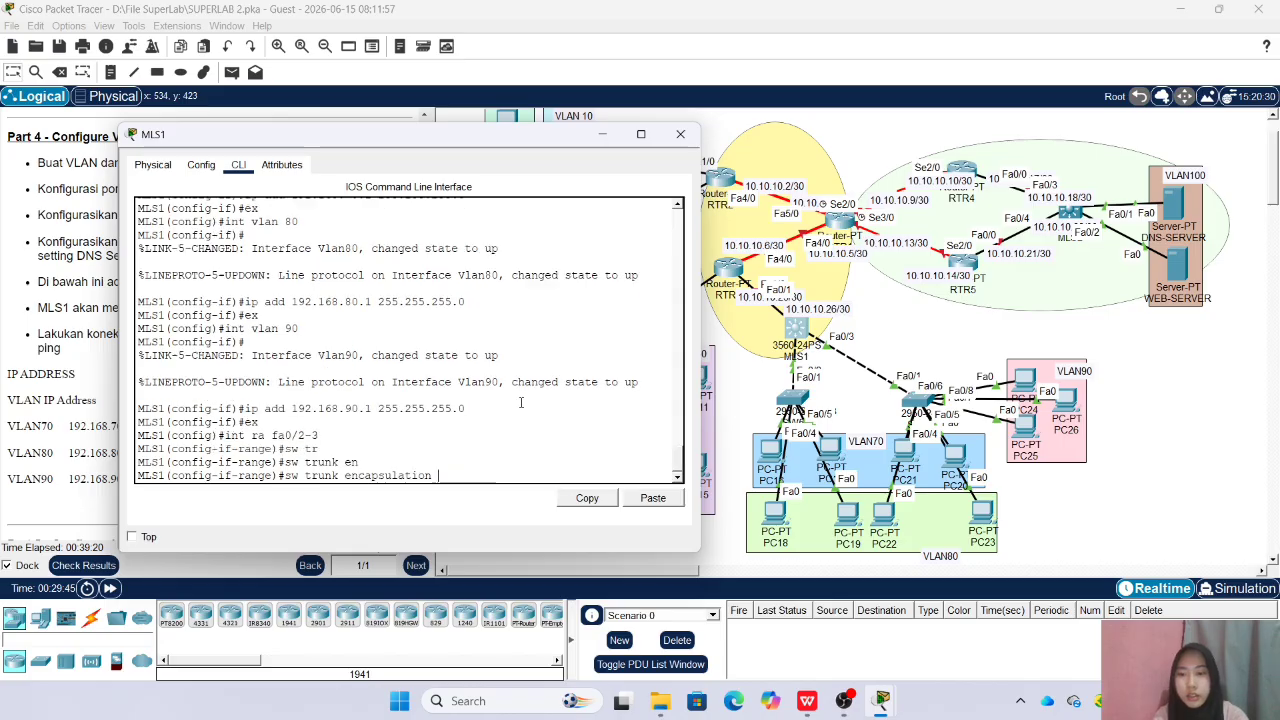
key(Tab)
text(dot1q)
key(Return)
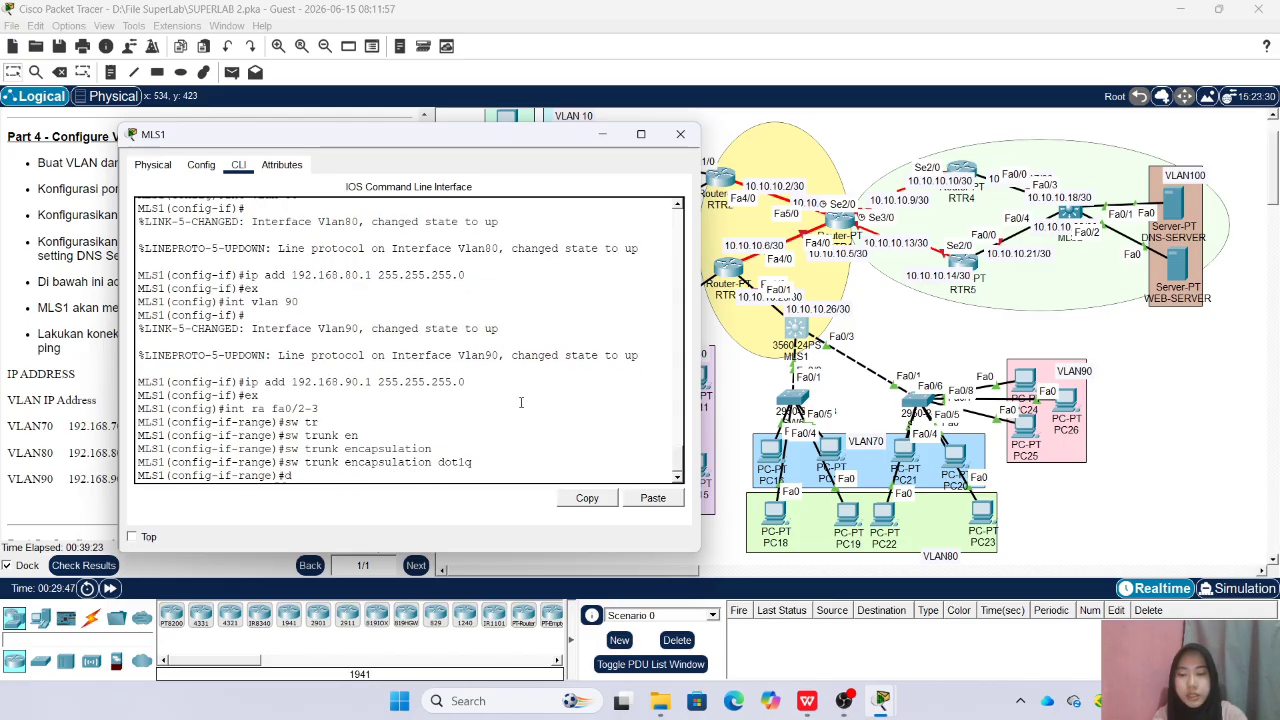
Set MLS1 interfaces fa0/2-3 to switchport mode trunk and return to global configuration mode
text(sw m tr)
key(Return)
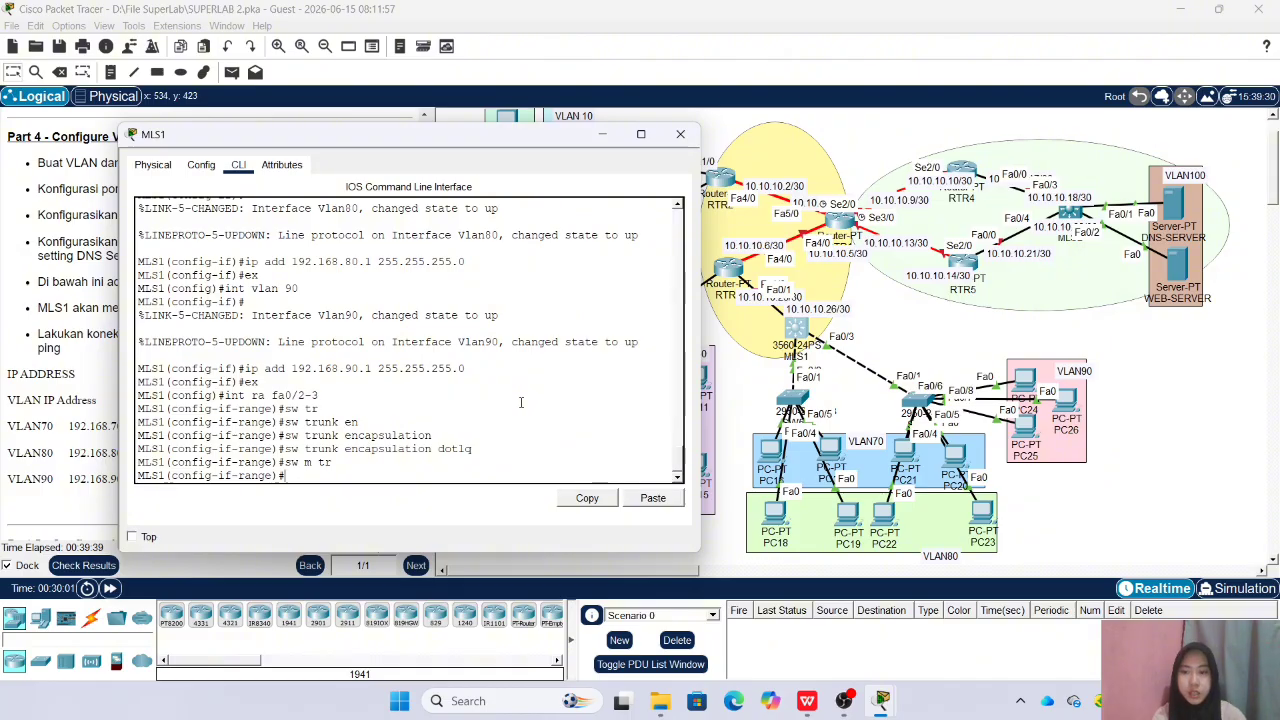
text(ex)
key(Return)
Create the DHCP pool VLAN70 on MLS1 with network 192.168.70.0 and mask 255.255.255.0
text(ip dhc)
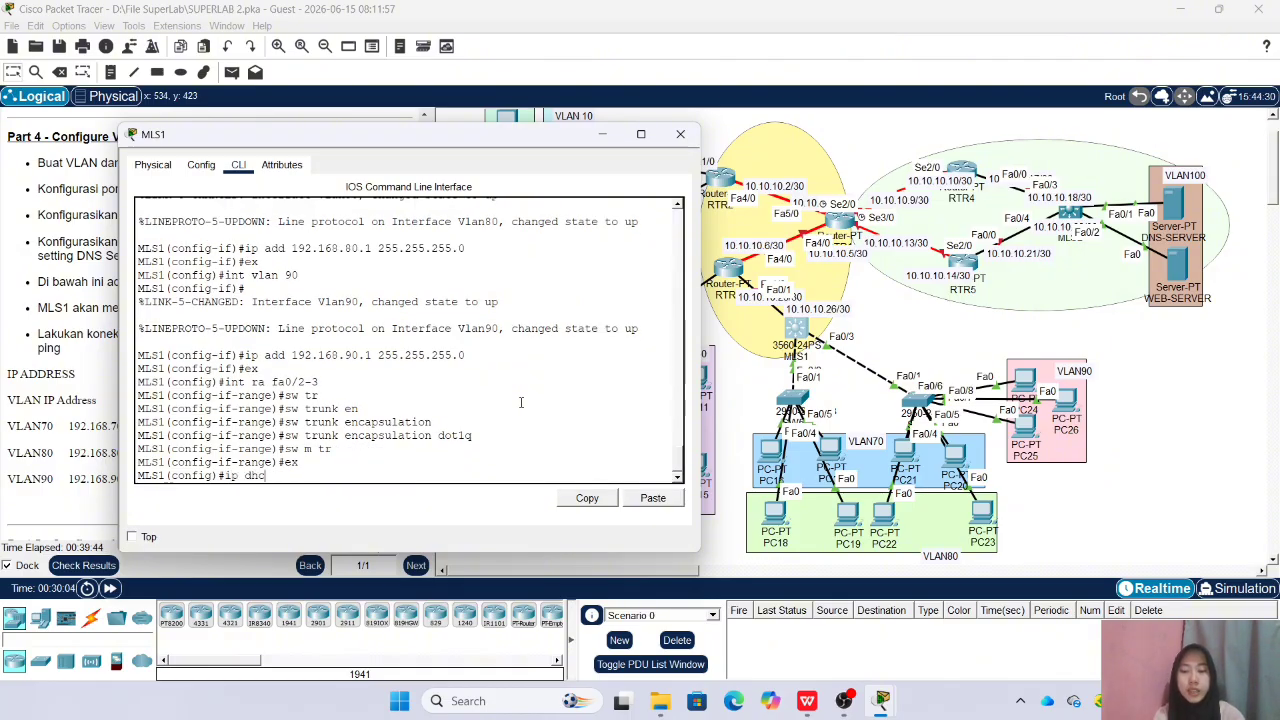
text(p pool VL)
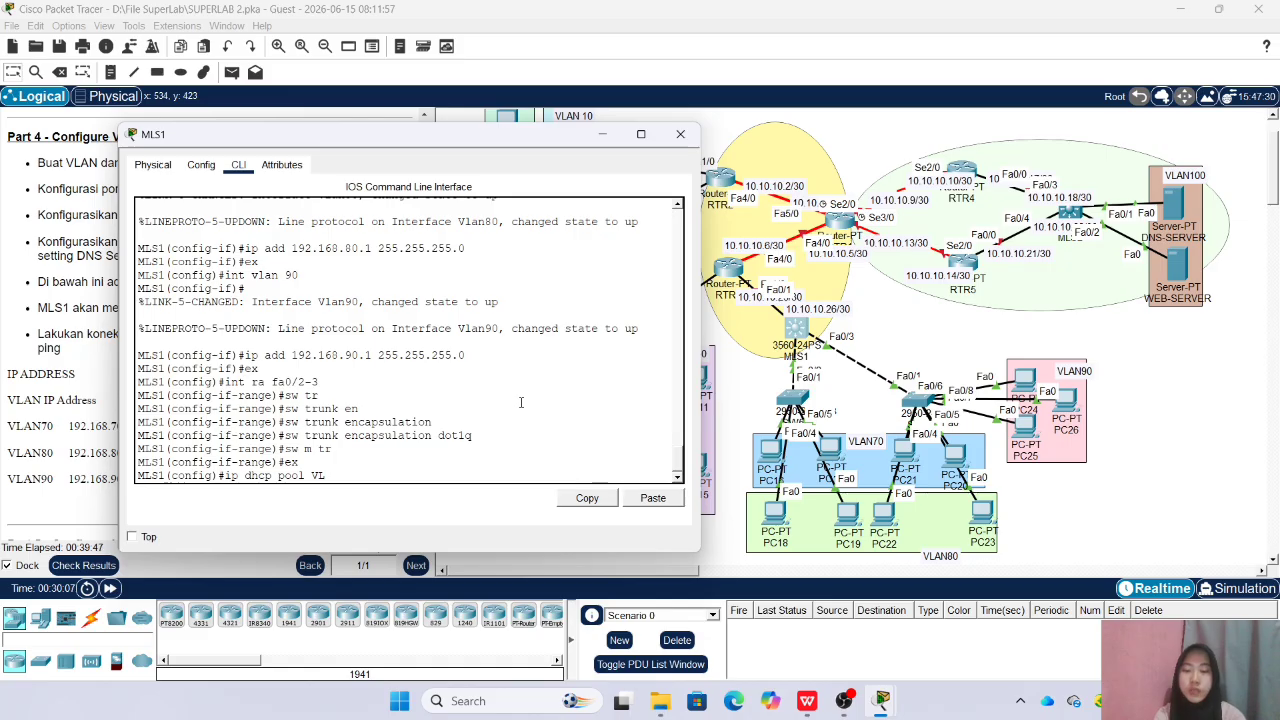
text(AN70)
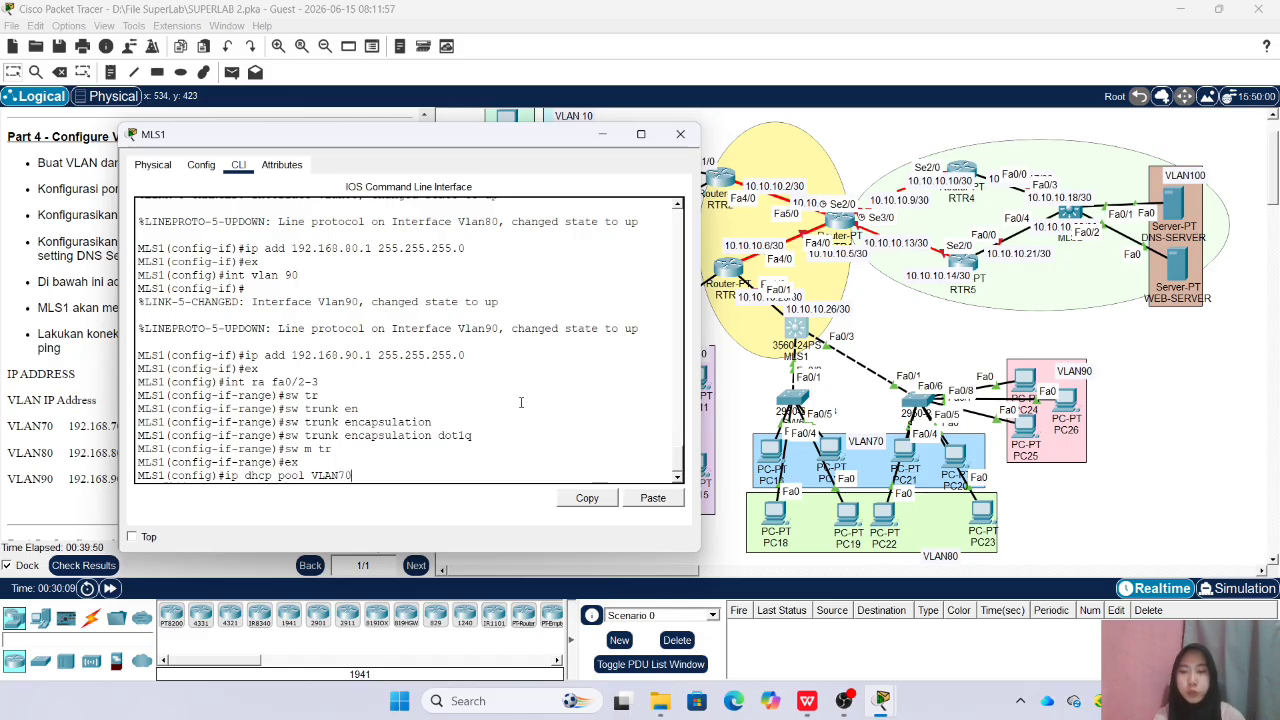
key(Return)
text(net 192.168.70)
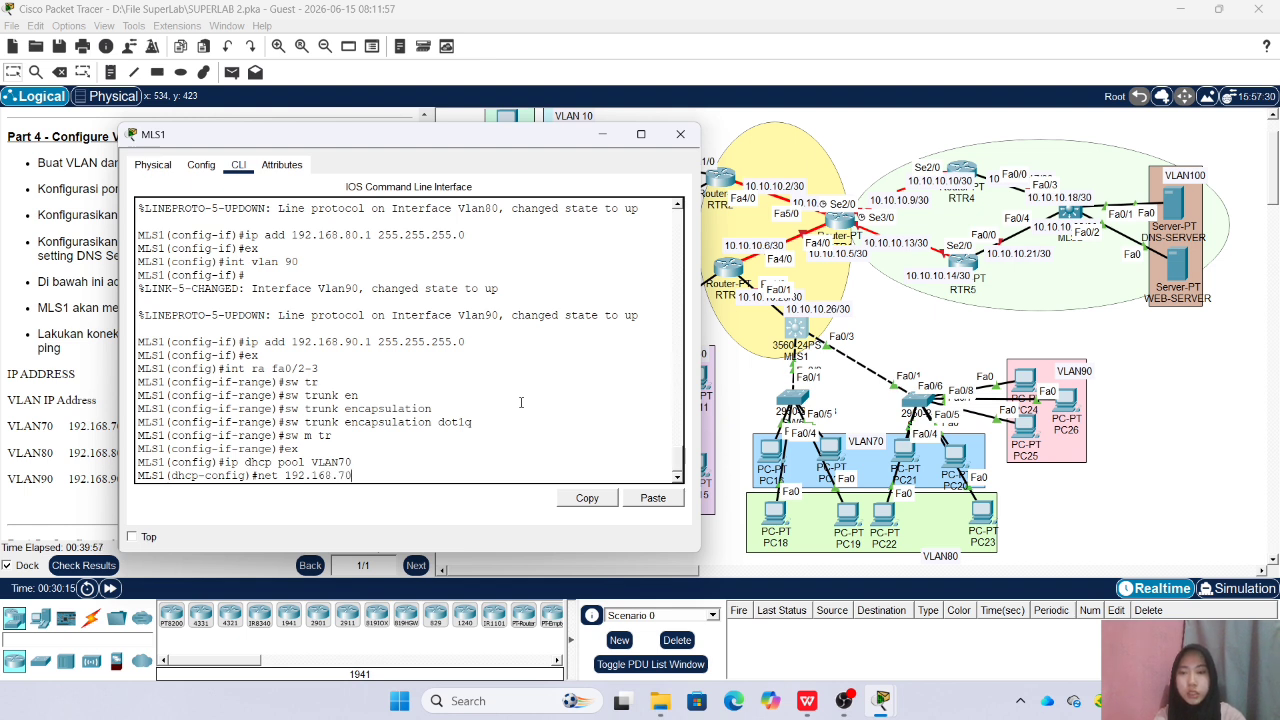
text(.0 255.255.255.0)
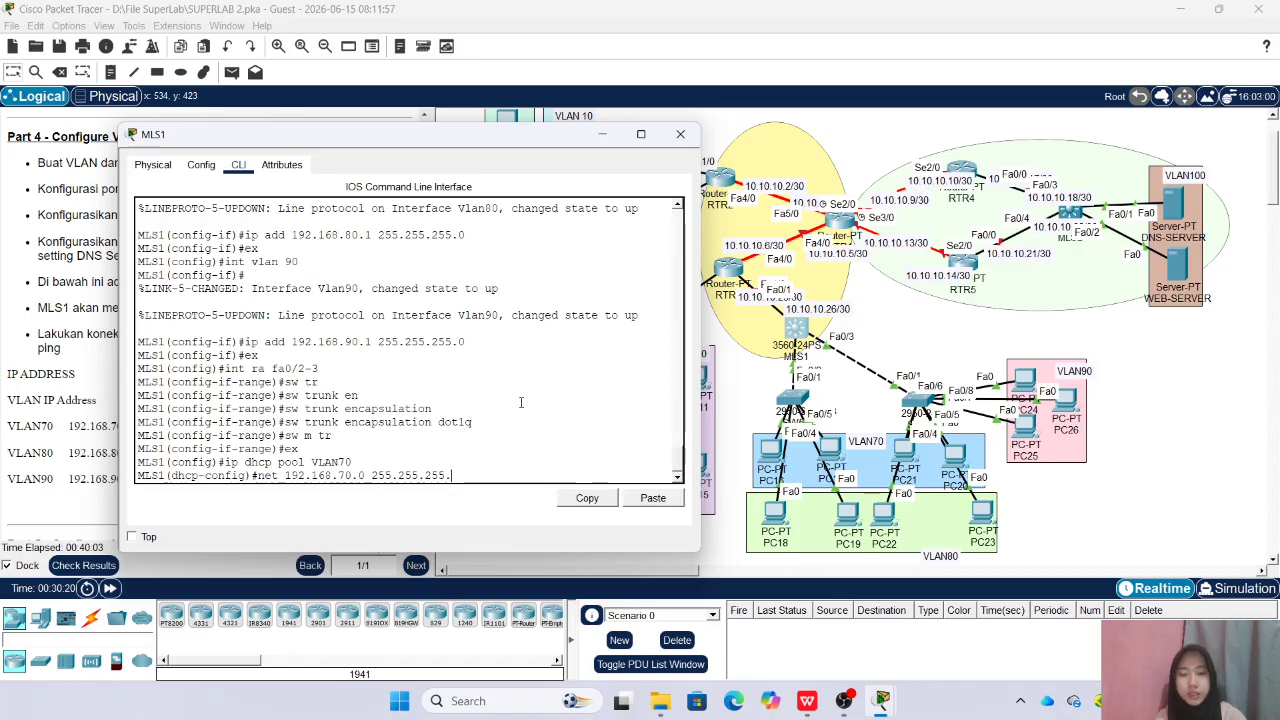
key(Return)
Set the default router of the VLAN70 DHCP pool to 192.168.70.1
text(s)
key(BackSpace)
text(de)
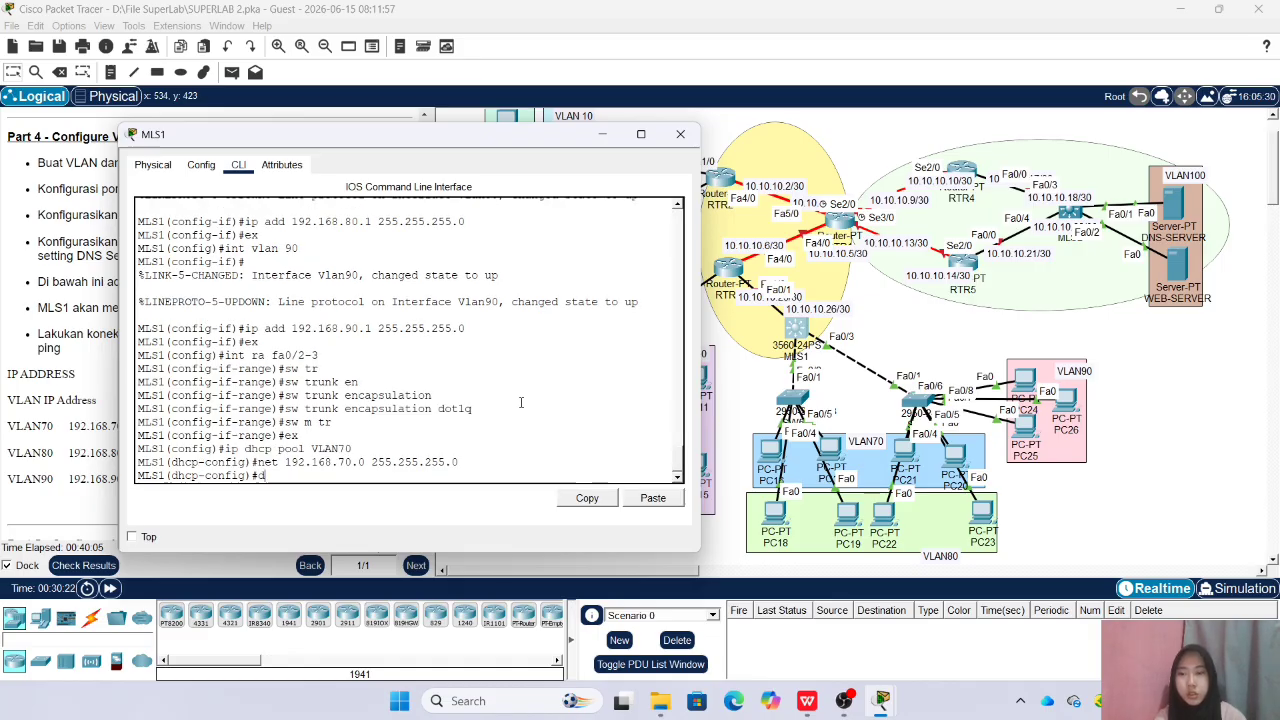
key(Tab)
text(192.1)
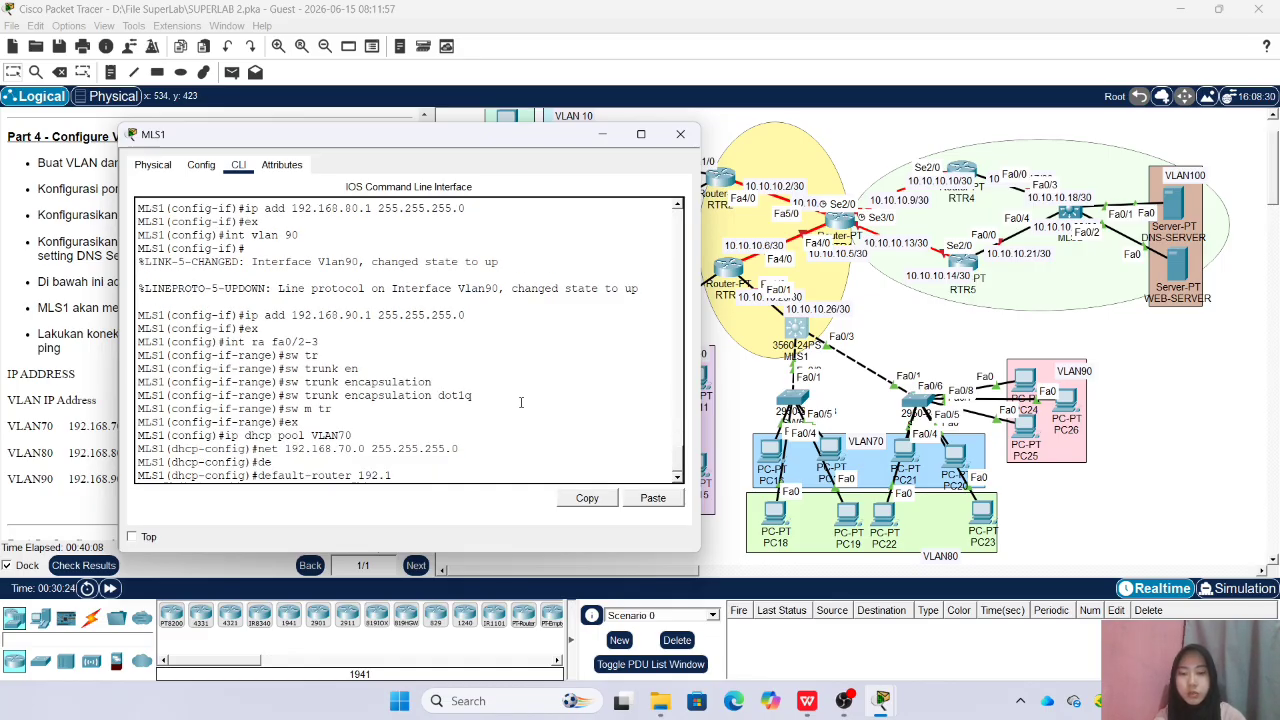
text(68.70.1)
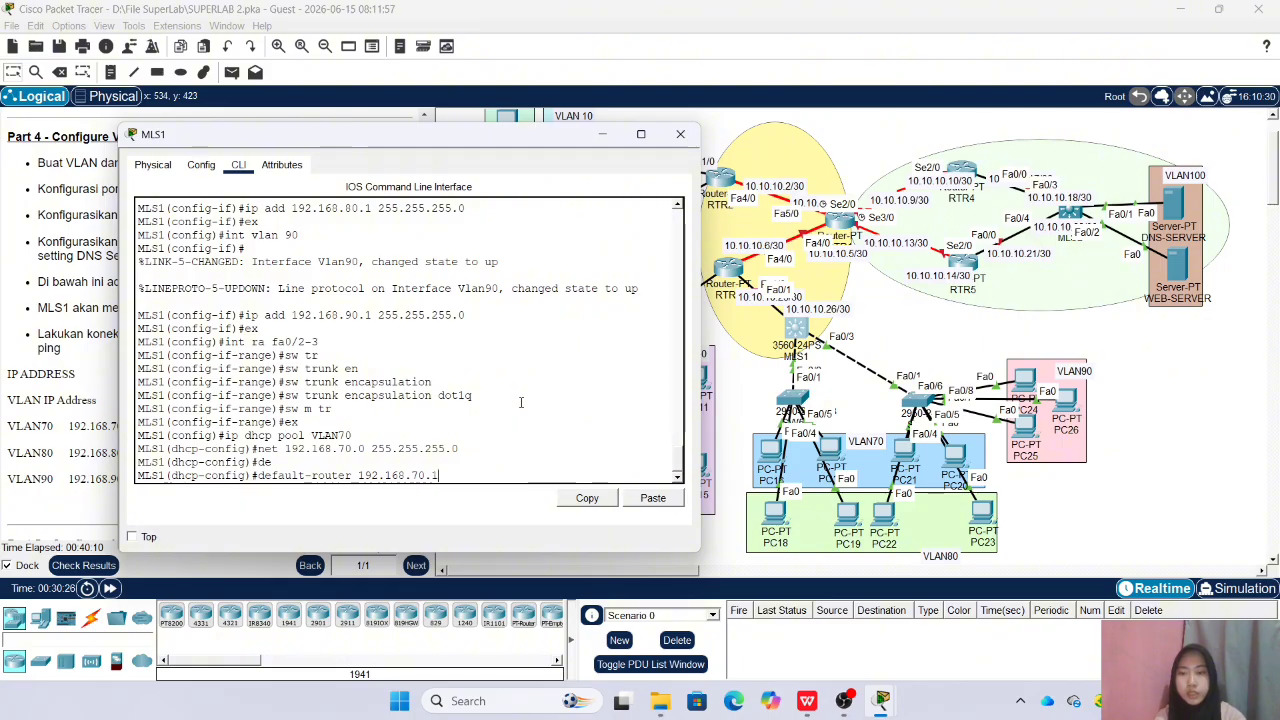
key(Return)
Set the DNS server of the VLAN70 DHCP pool to 192.168.100.2 and leave the pool configuration
text(dns)
key(Tab)
text(192.168.100.2)
key(Return)
text(ex)
key(Return)
Create the DHCP pool VLAN80 on MLS1 with network 192.168.80.0 and mask 255.255.255.0
drag(419, 151, 562, 160)
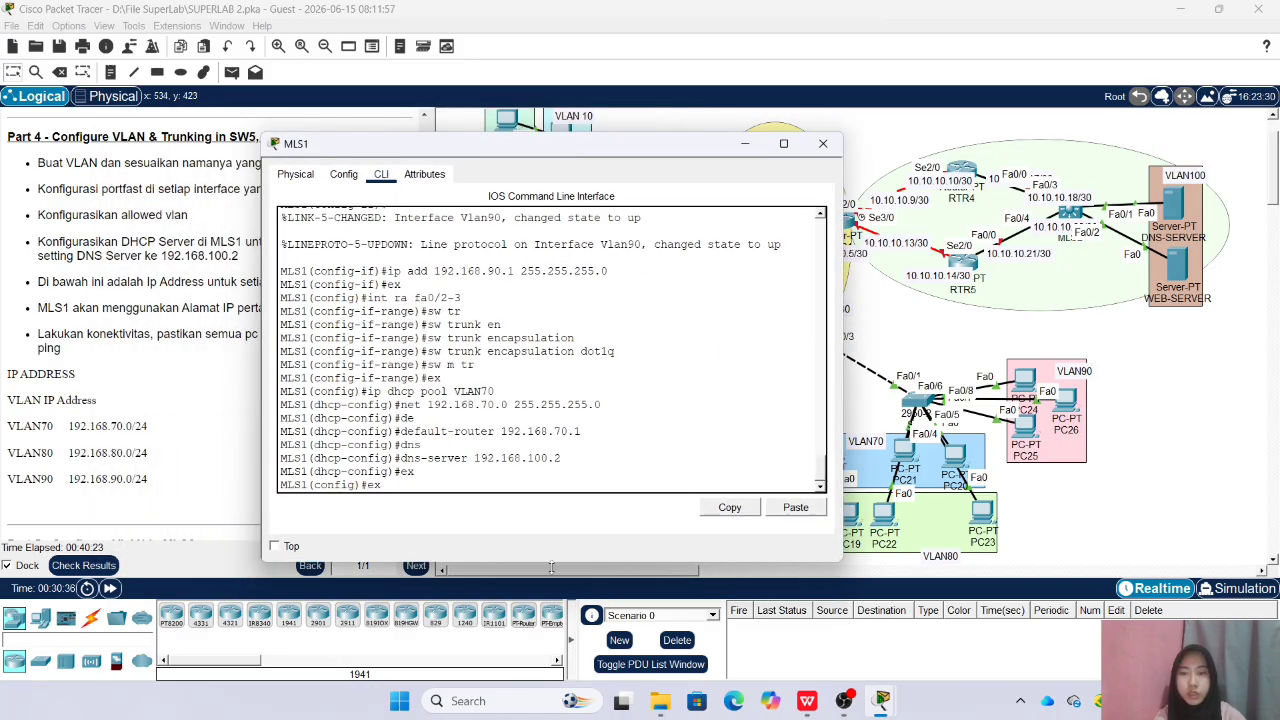
key(Up)
key(Up)
key(Up)
key(Up)
key(Up)
key(Up)
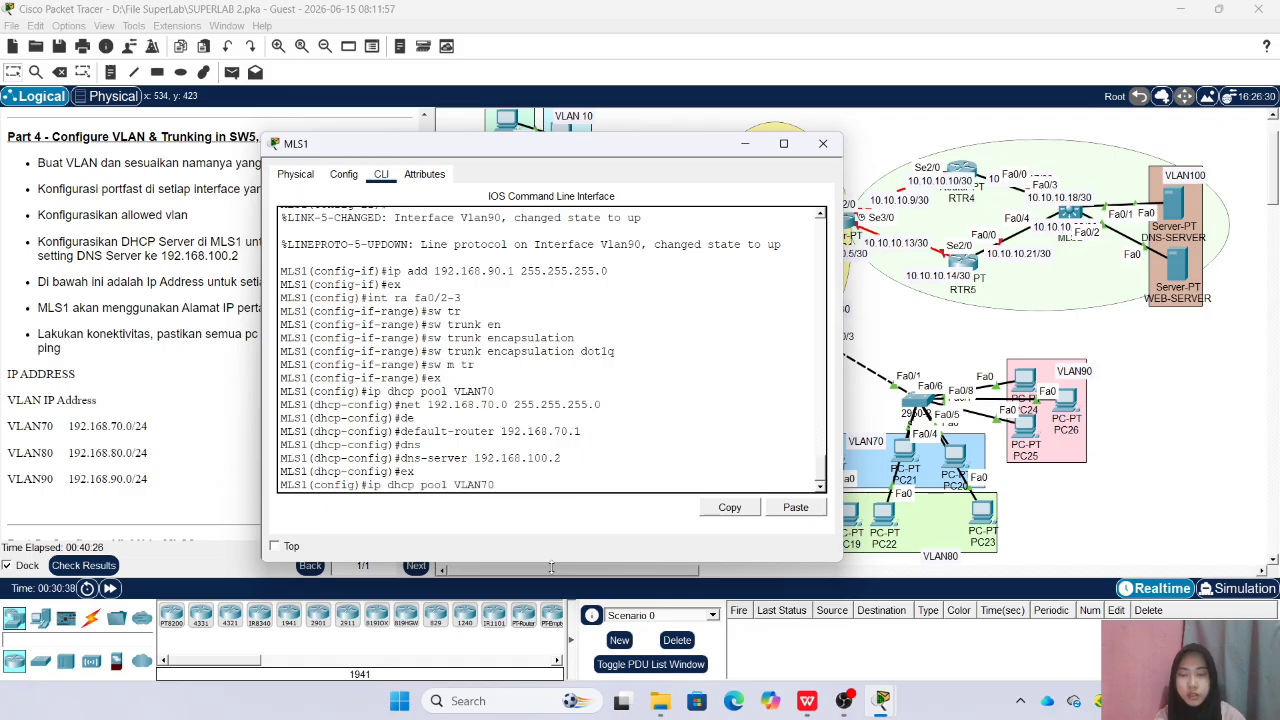
key(Return)
key(Up)
key(Up)
key(Up)
key(Up)
key(Up)
key(Up)
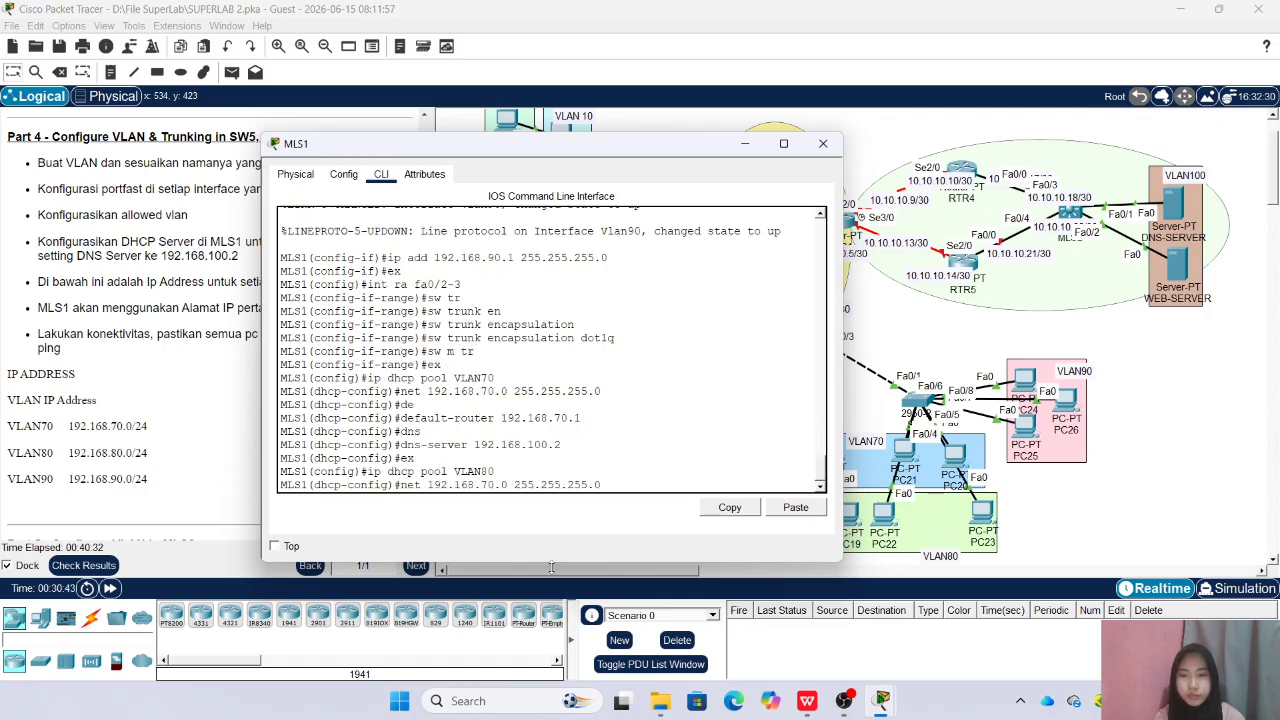
key(BackSpace)
text(8)
key(Return)
Set the default router of the VLAN80 DHCP pool to 192.168.80.1
key(Up)
key(Up)
key(Up)
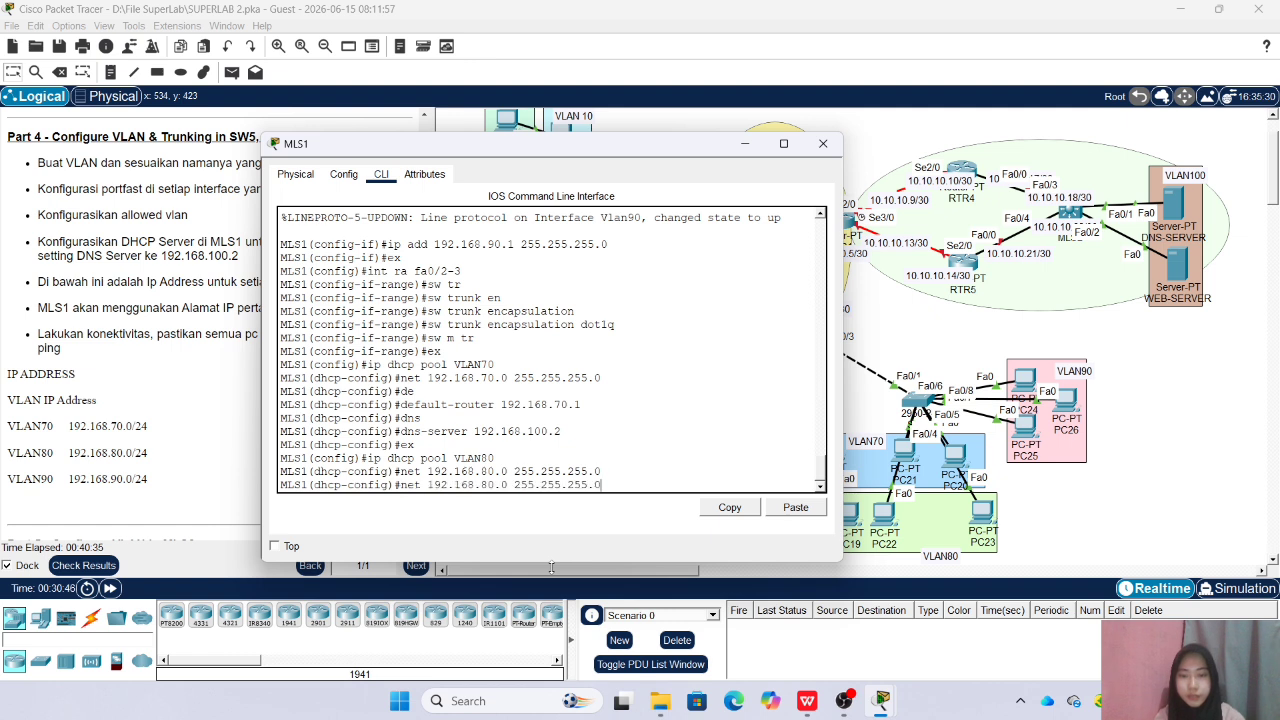
key(Up)
key(Up)
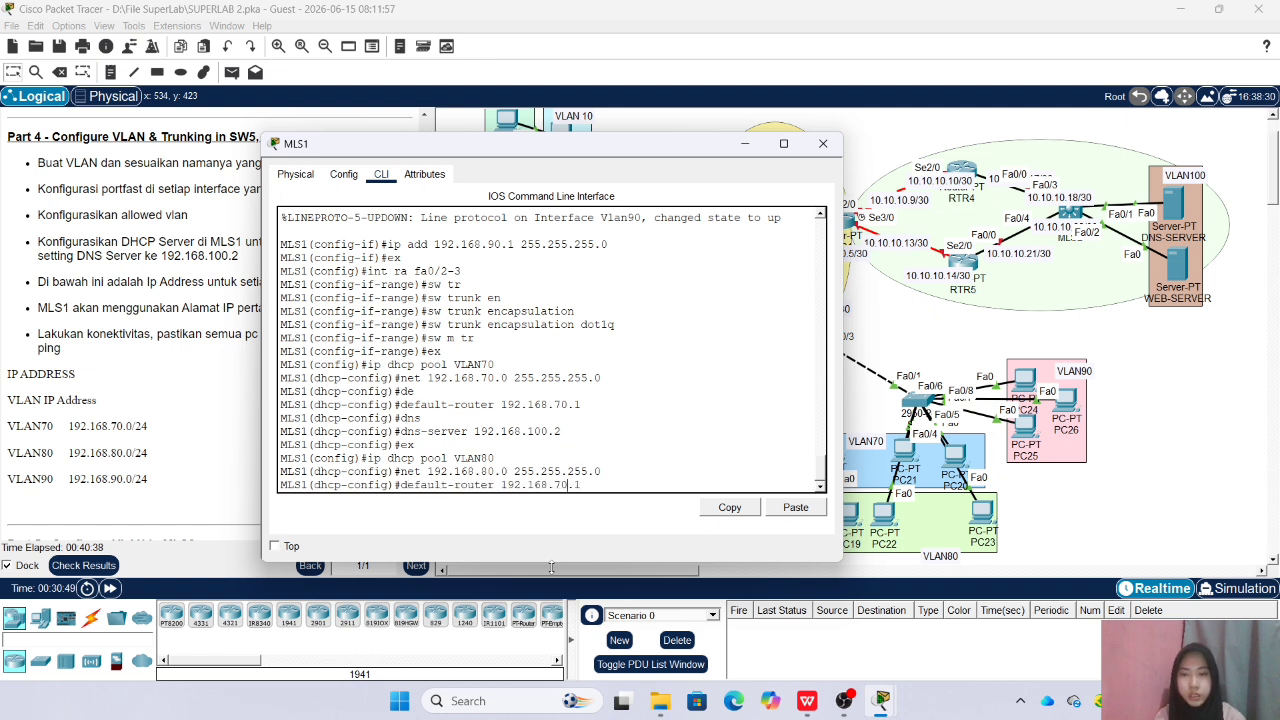
key(Left)
key(Left)
key(Left)
key(BackSpace)
text(8)
key(Return)
Set the DNS server of the VLAN80 DHCP pool to 192.168.100.2 and leave the pool configuration
key(Up)
key(Up)
key(Up)
key(Up)
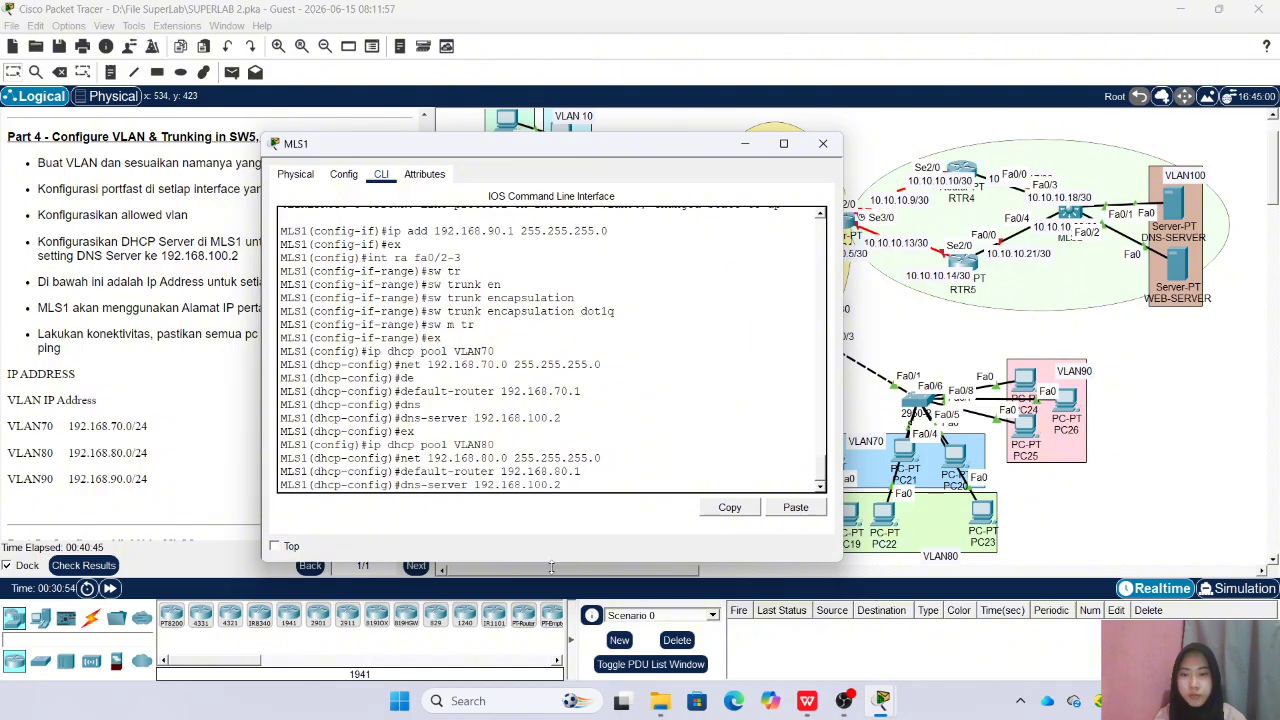
key(Return)
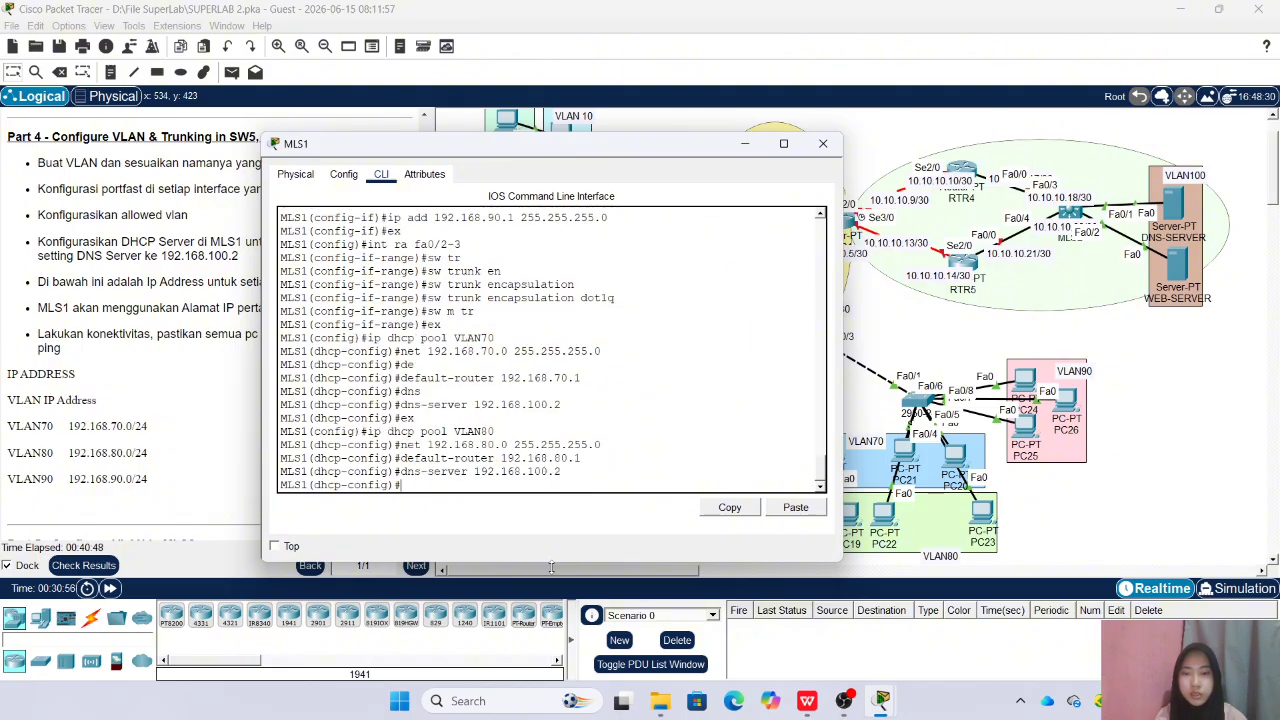
text(ex)
key(Return)
Create the DHCP pool VLAN90 on MLS1 with network 192.168.90.0 and mask 255.255.255.0
key(Up)
key(Up)
key(Up)
key(Up)
key(Up)
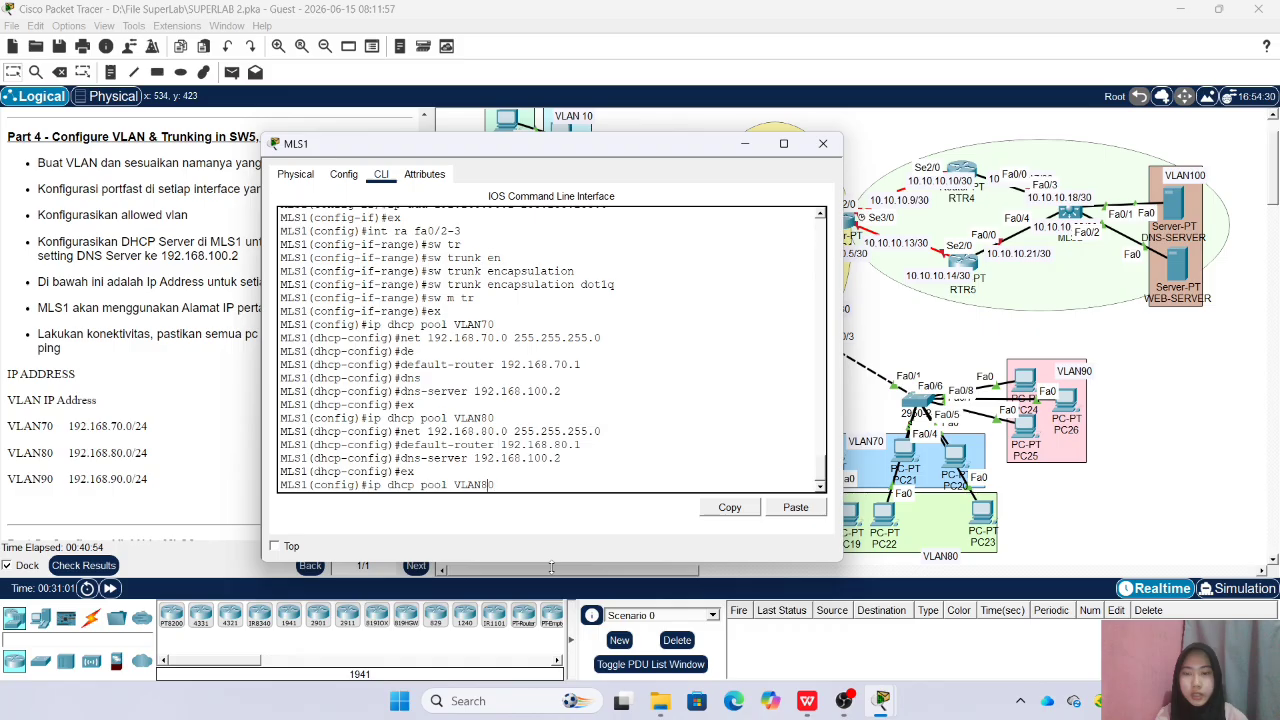
text(9)
key(Return)
key(Up)
key(Up)
key(Up)
key(Up)
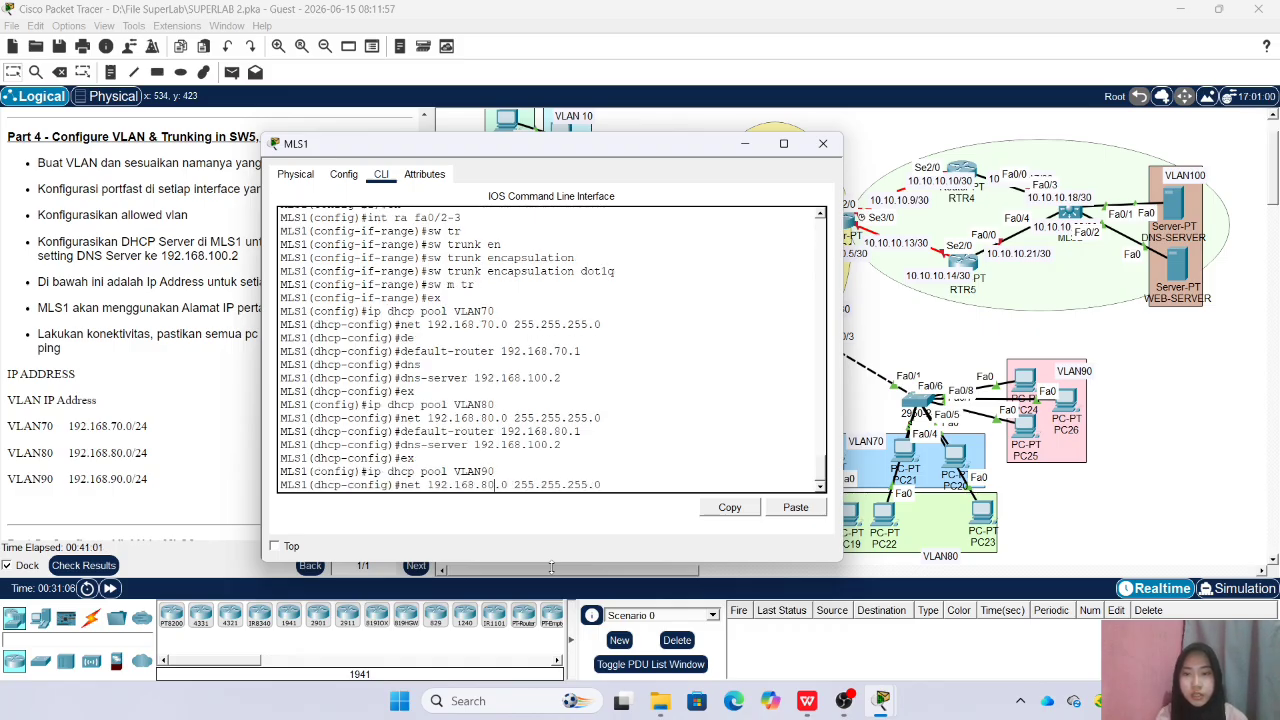
key(BackSpace)
text(9)
key(Return)
Set the default router of the VLAN90 DHCP pool to 192.168.90.1
key(Up)
key(Up)
key(Up)
key(Up)
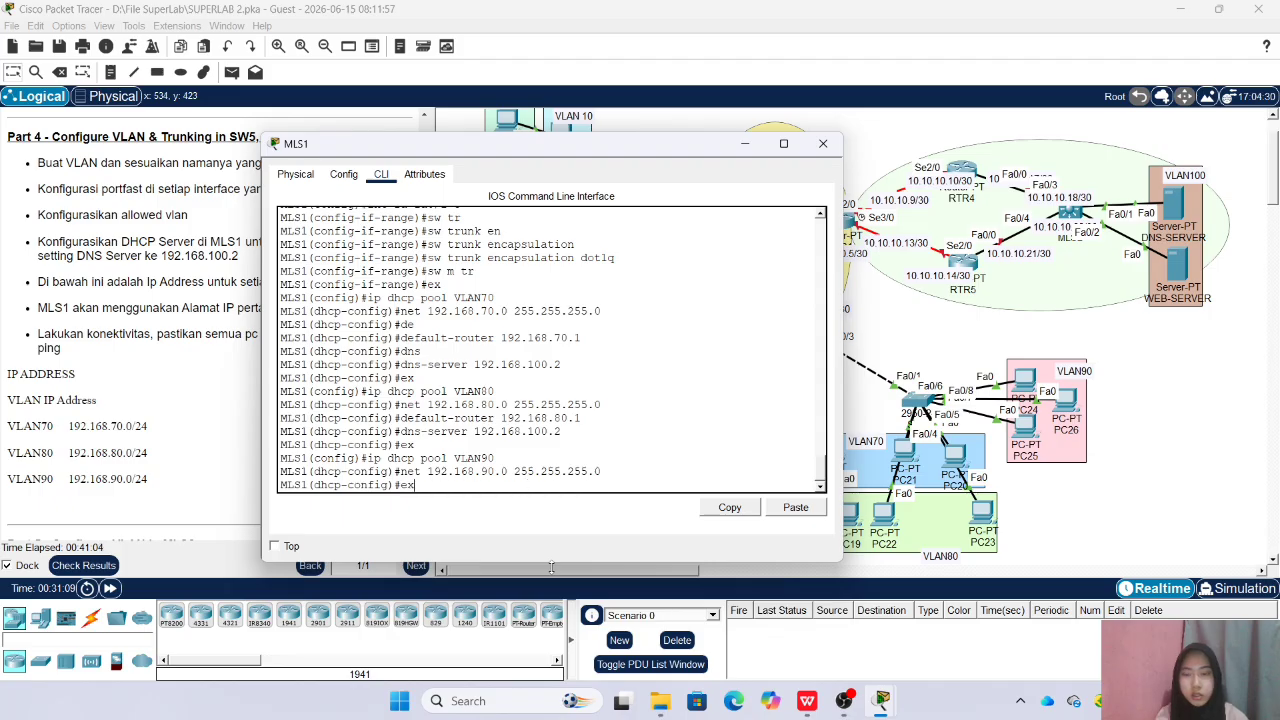
key(Up)
key(Left)
key(Left)
key(Left)
text(9)
key(Return)
Set the DNS server of the VLAN90 DHCP pool to 192.168.100.2 and leave the pool configuration
key(Up)
key(Up)
key(Up)
key(Up)
key(Up)
key(Return)
text(e)
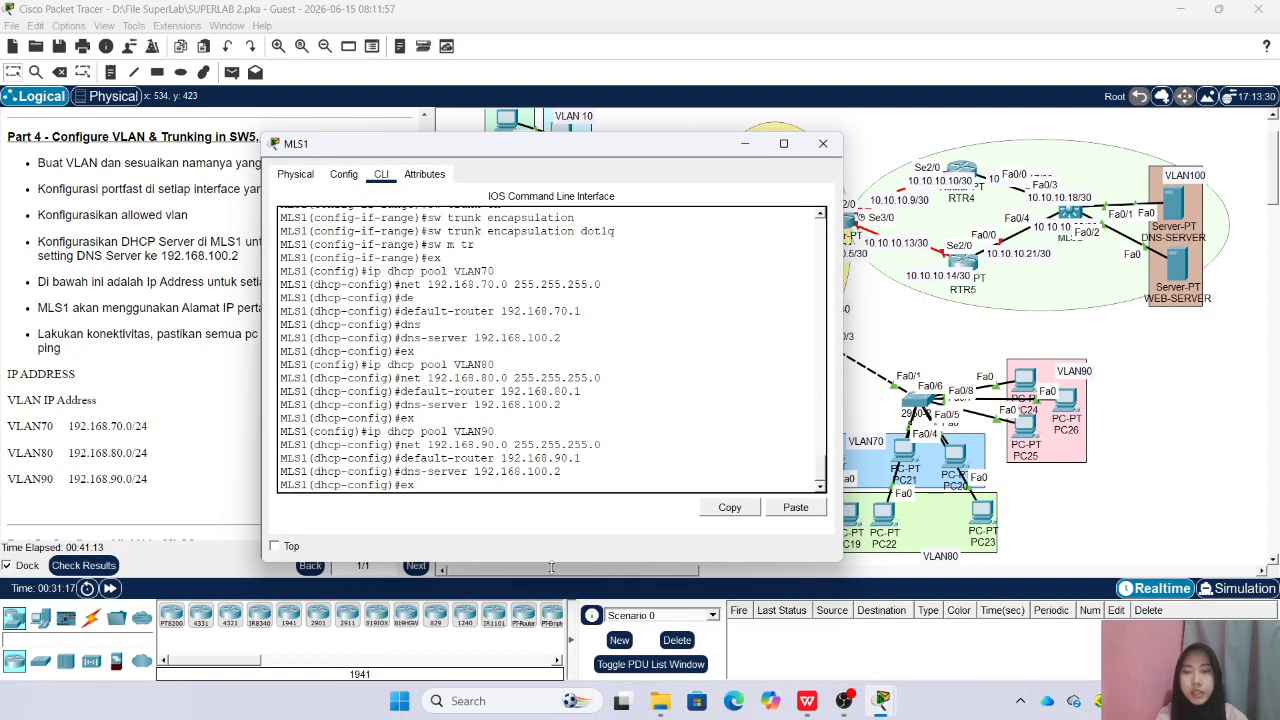
key(Return)
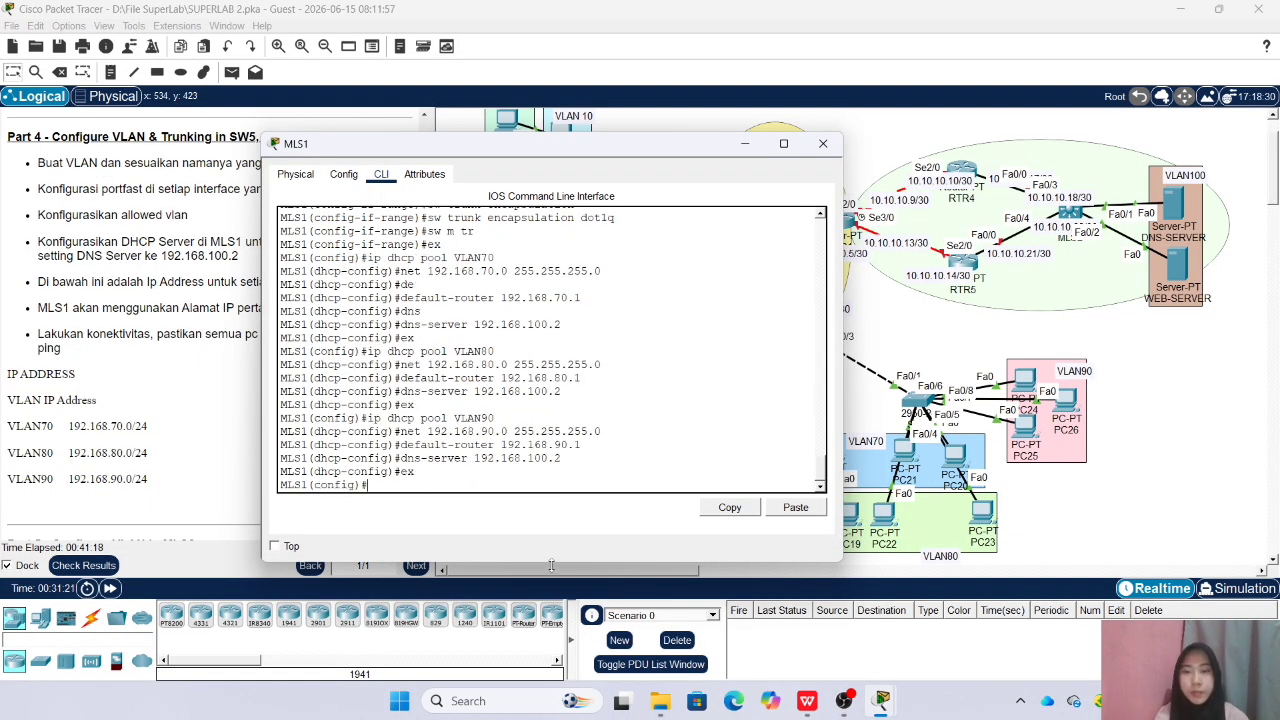
Exclude the address 192.168.70.1 from DHCP assignment on MLS1
text(ip d)
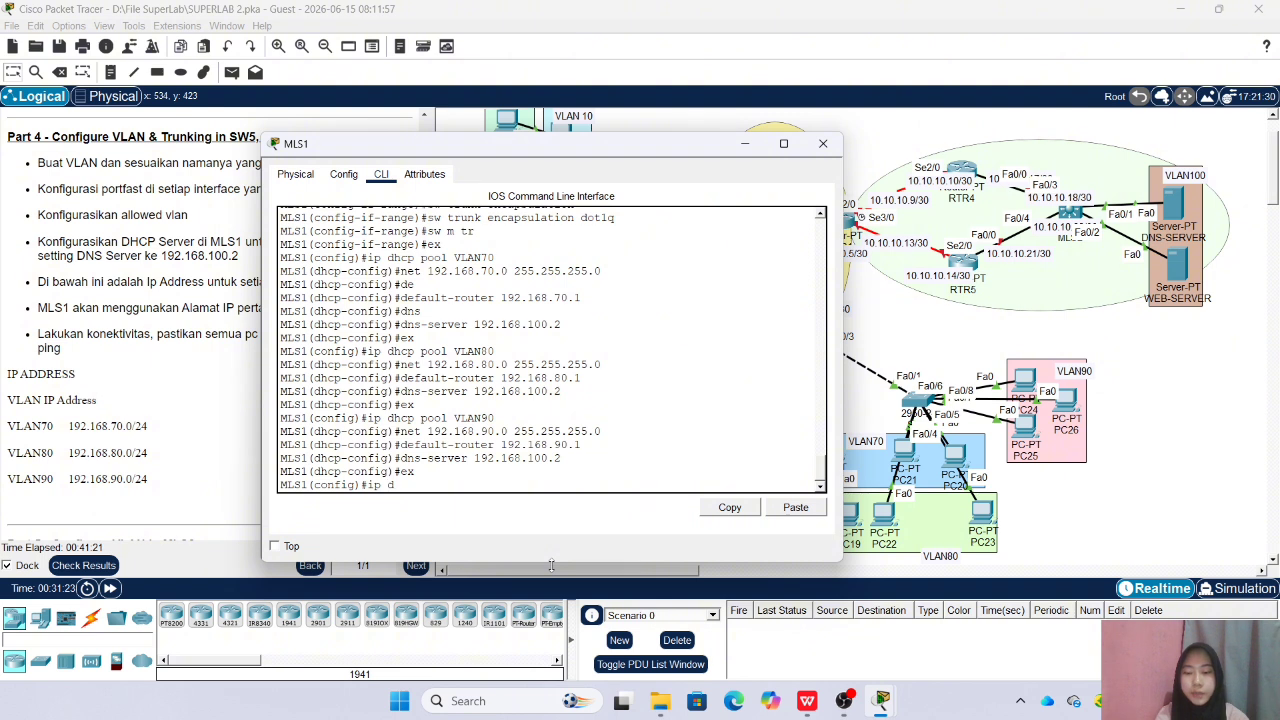
text(hcp ex)
key(Tab)
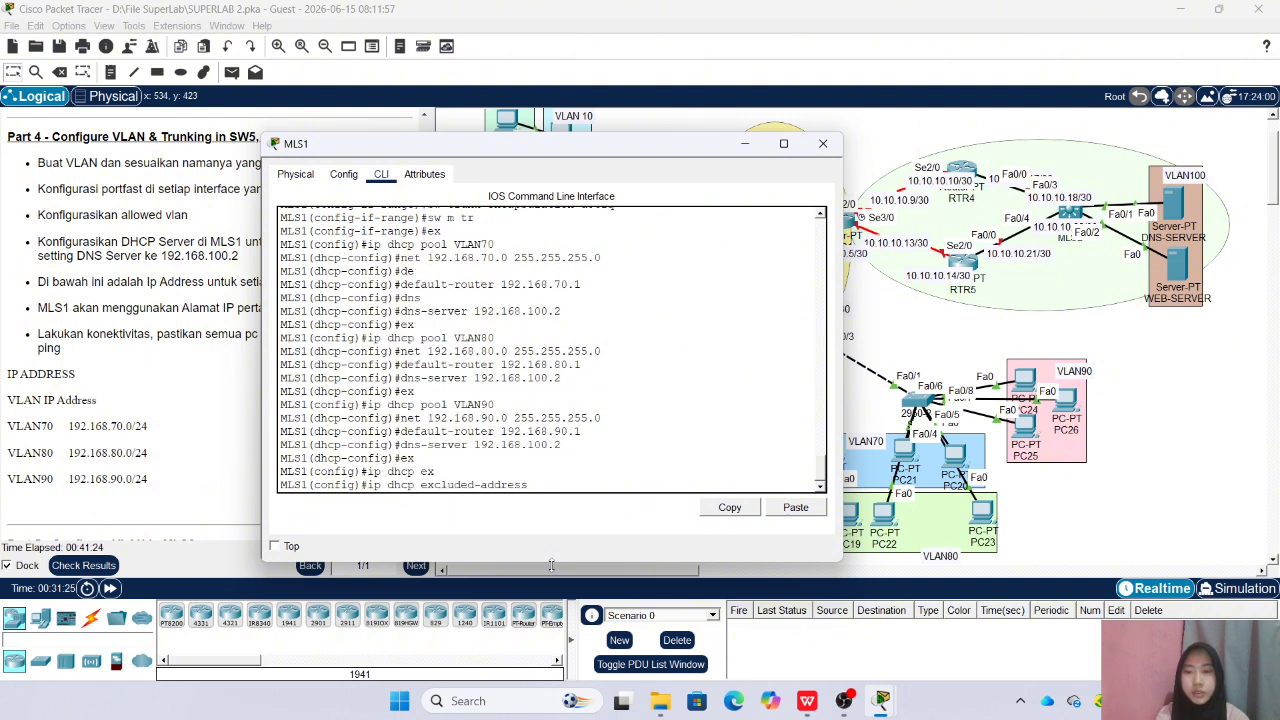
text(192.168.)
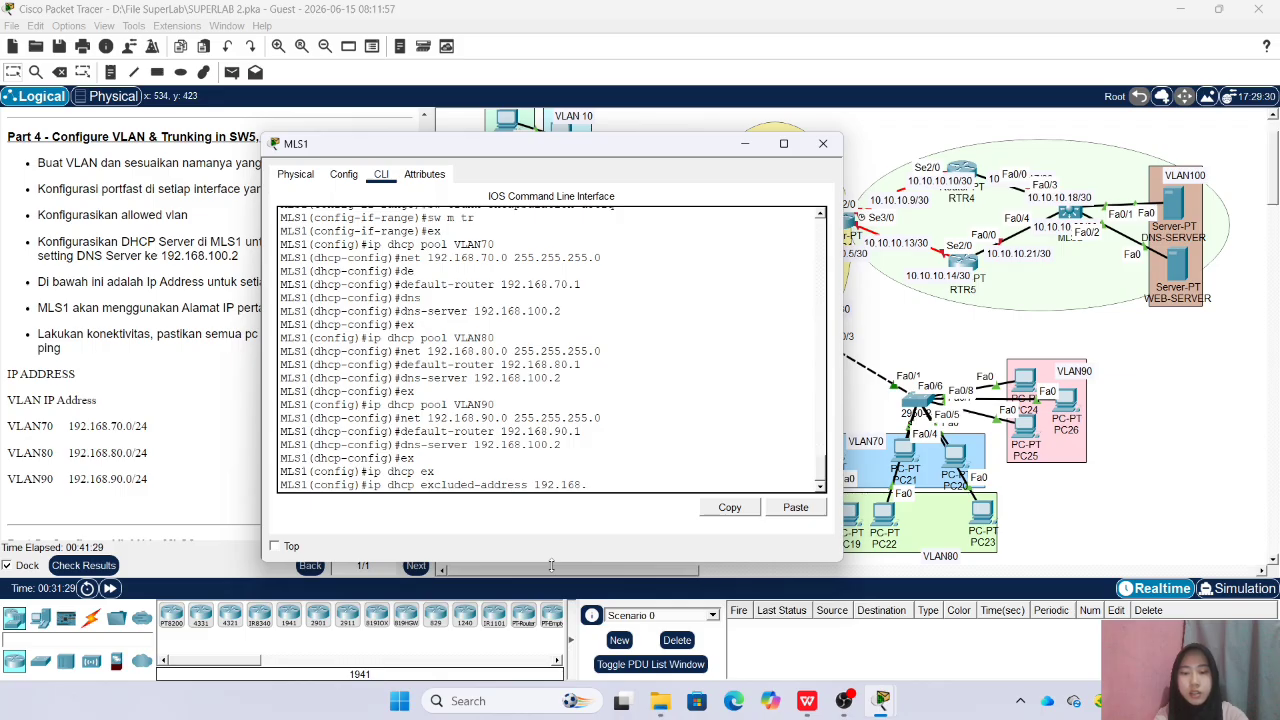
key(Return)
Exclude the addresses 192.168.80.1 and 192.168.90.1 from DHCP assignment on MLS1 and close the device window
key(Up)
text(8)
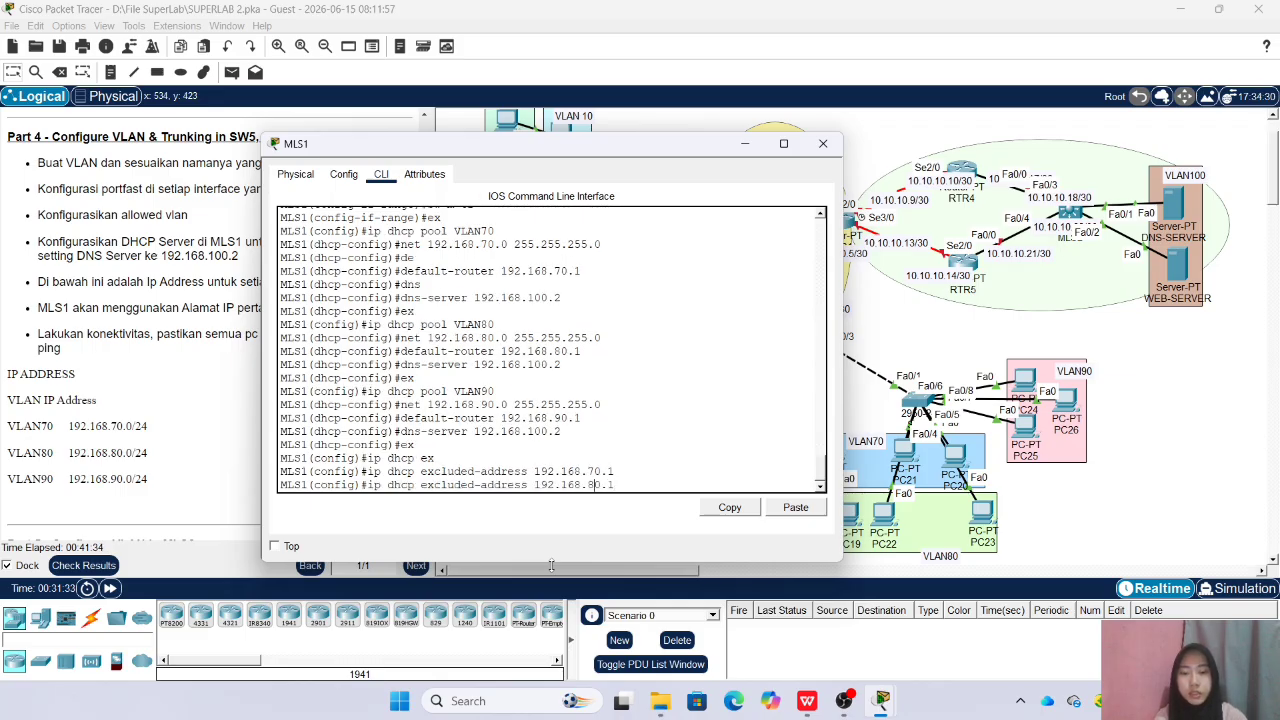
key(Return)
key(Up)
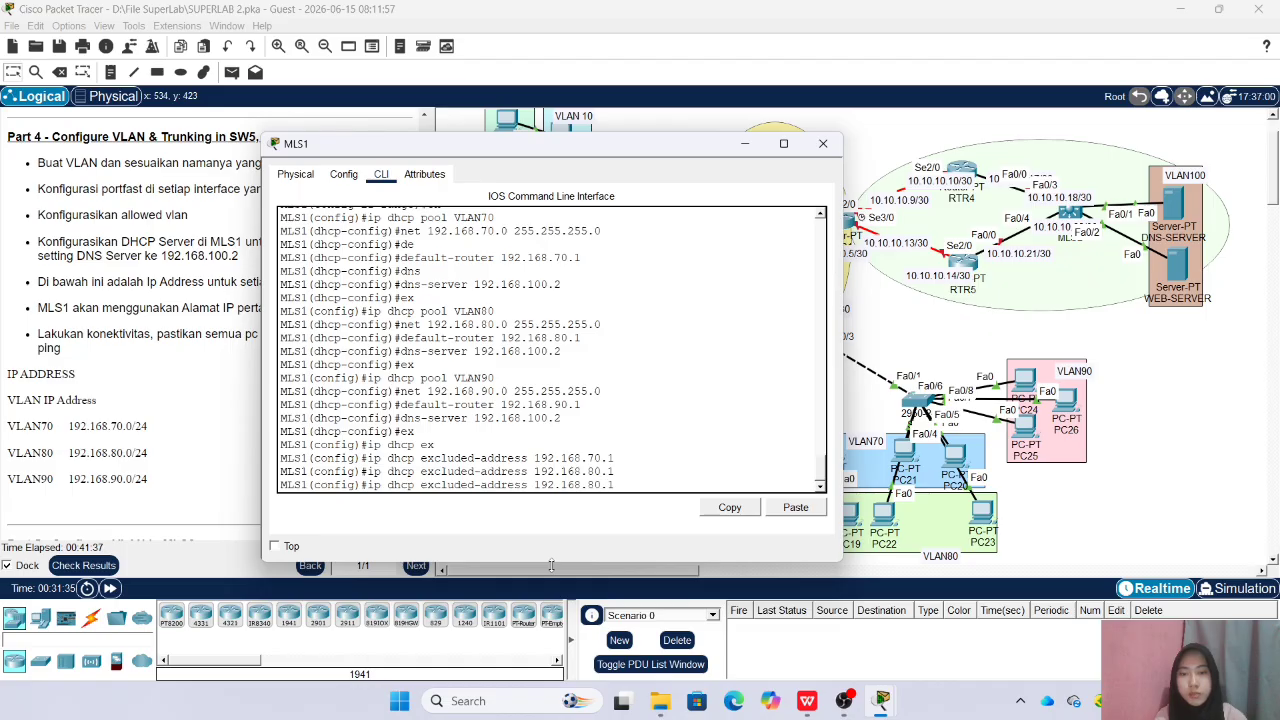
key(Return)
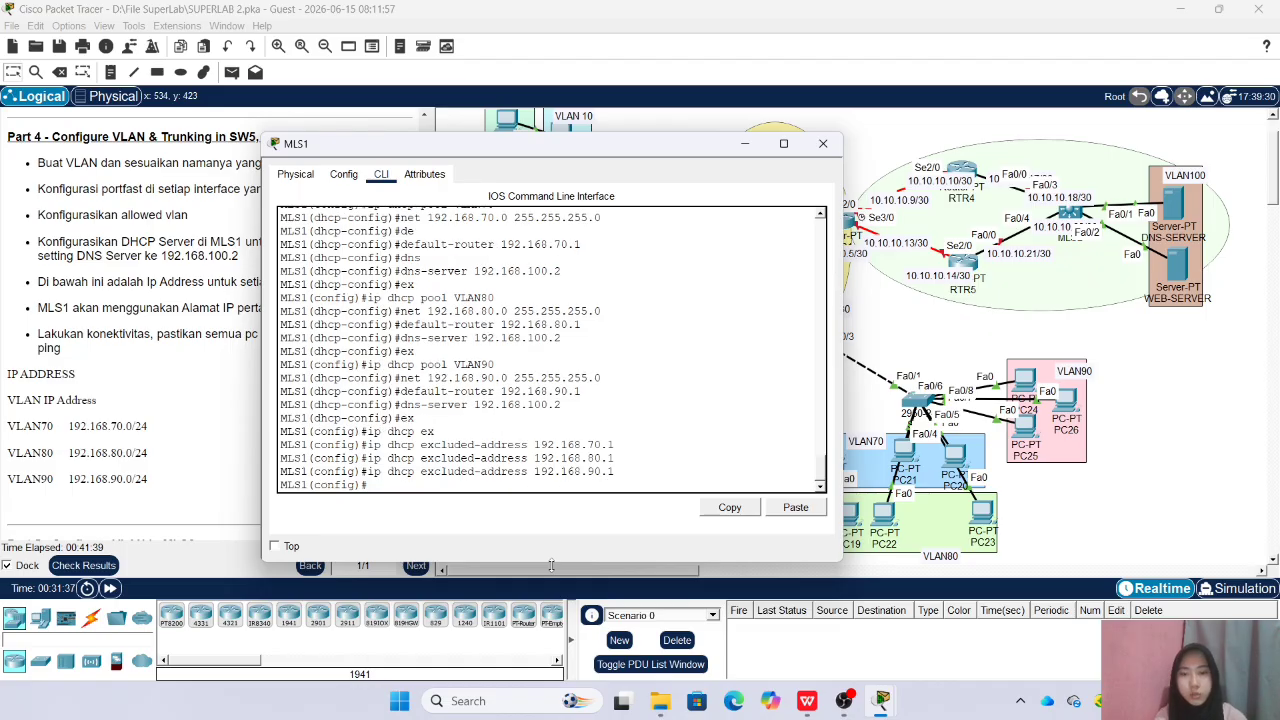
click(824, 143)
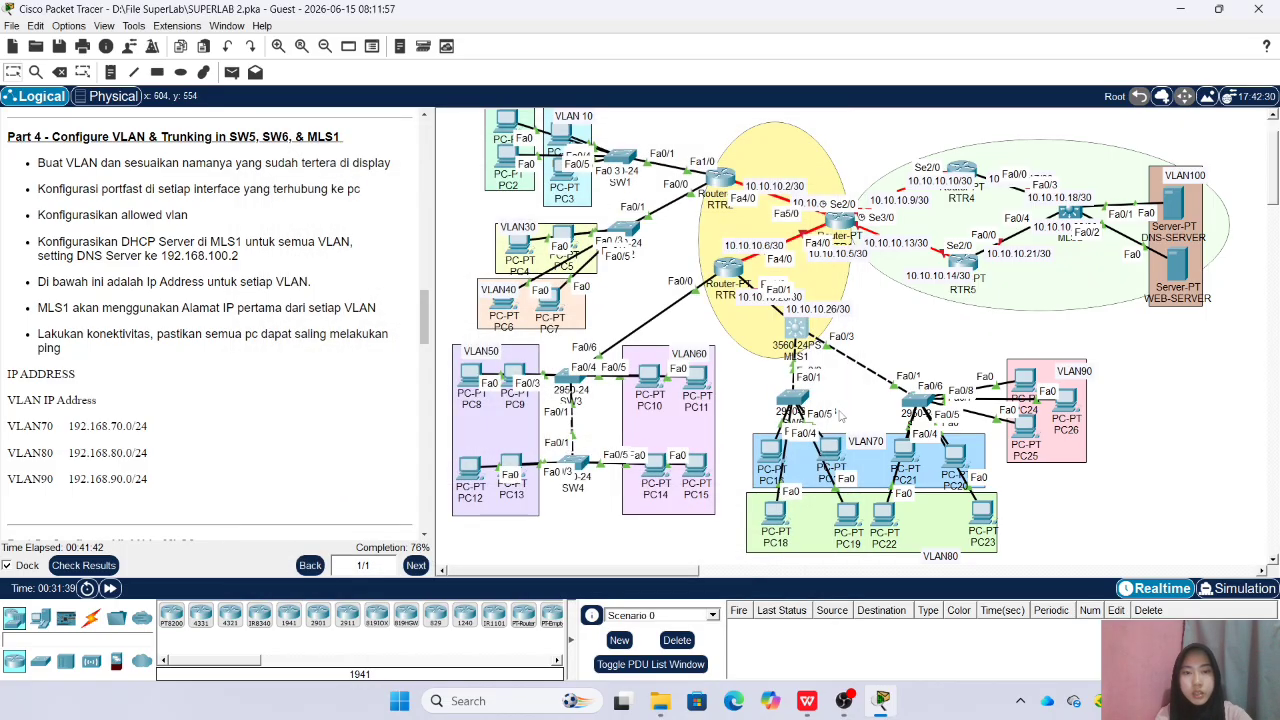
Set the IP configuration of PC16 in VLAN70 to DHCP and close its window
click(771, 455)
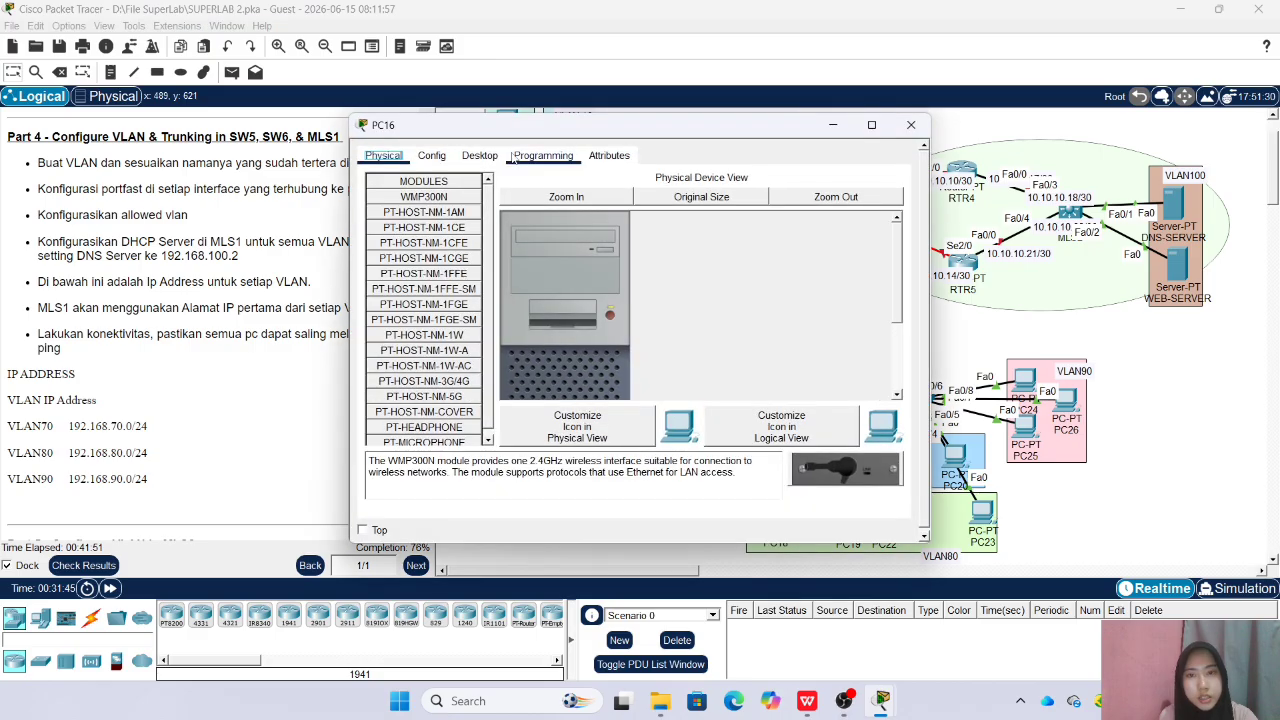
click(479, 155)
click(417, 209)
drag(600, 130, 426, 160)
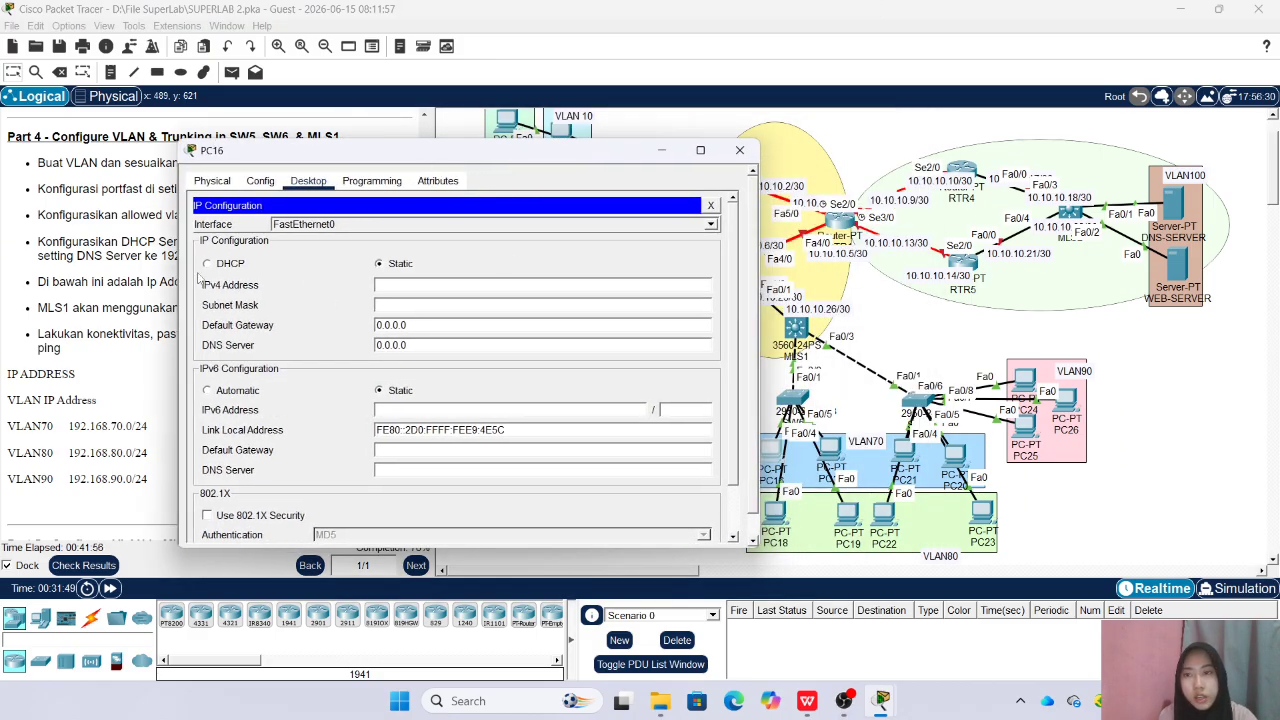
click(207, 263)
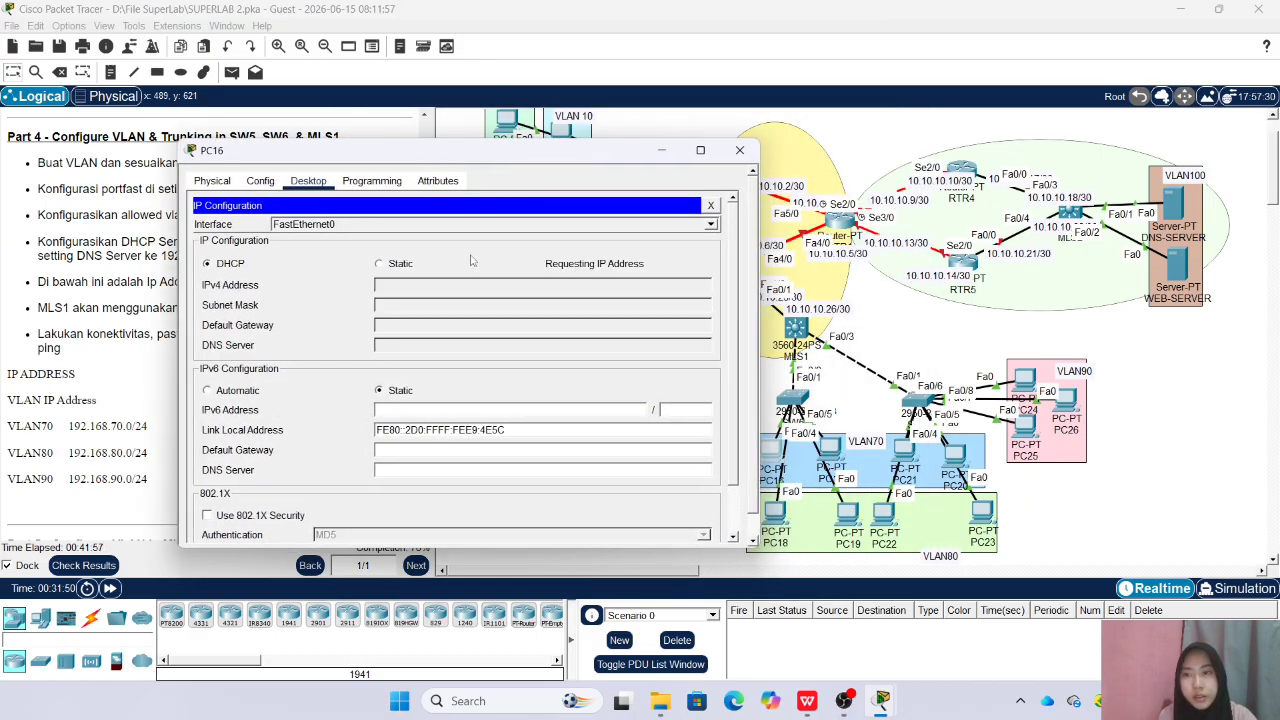
click(739, 152)
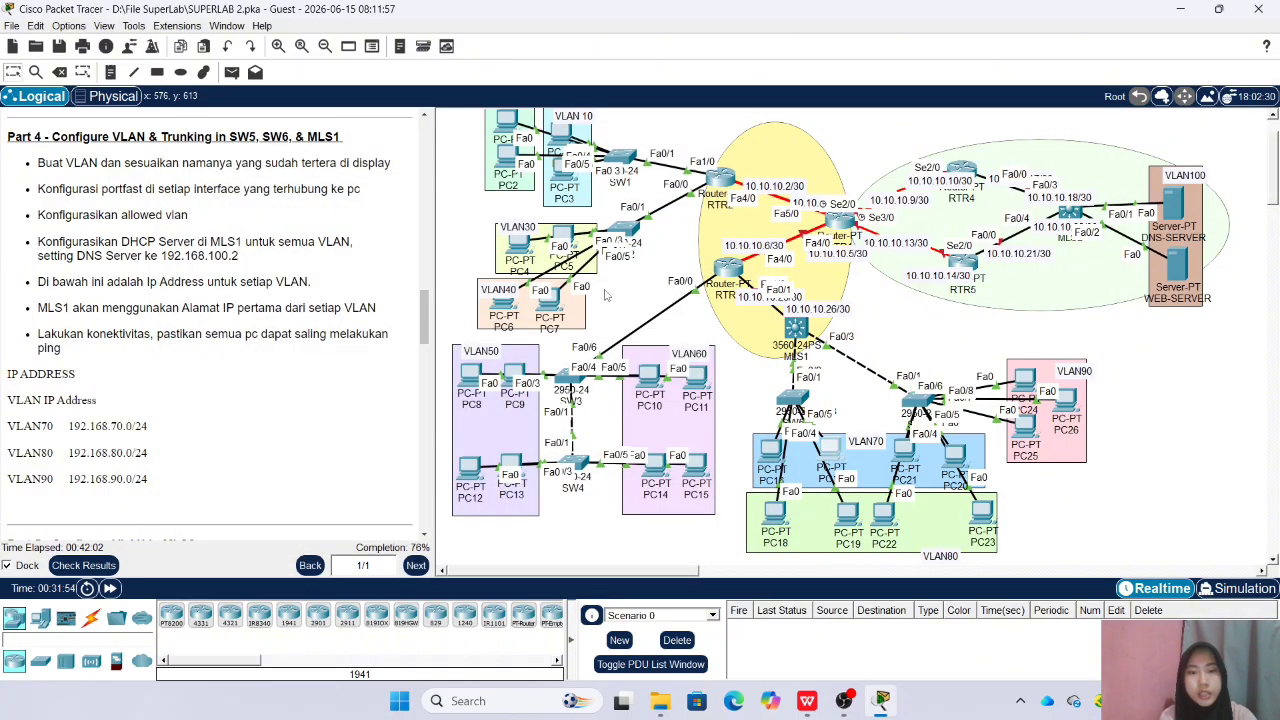
Set the IP configuration of PC17 in VLAN70 to DHCP and close its window
click(832, 452)
click(480, 163)
click(423, 271)
click(378, 225)
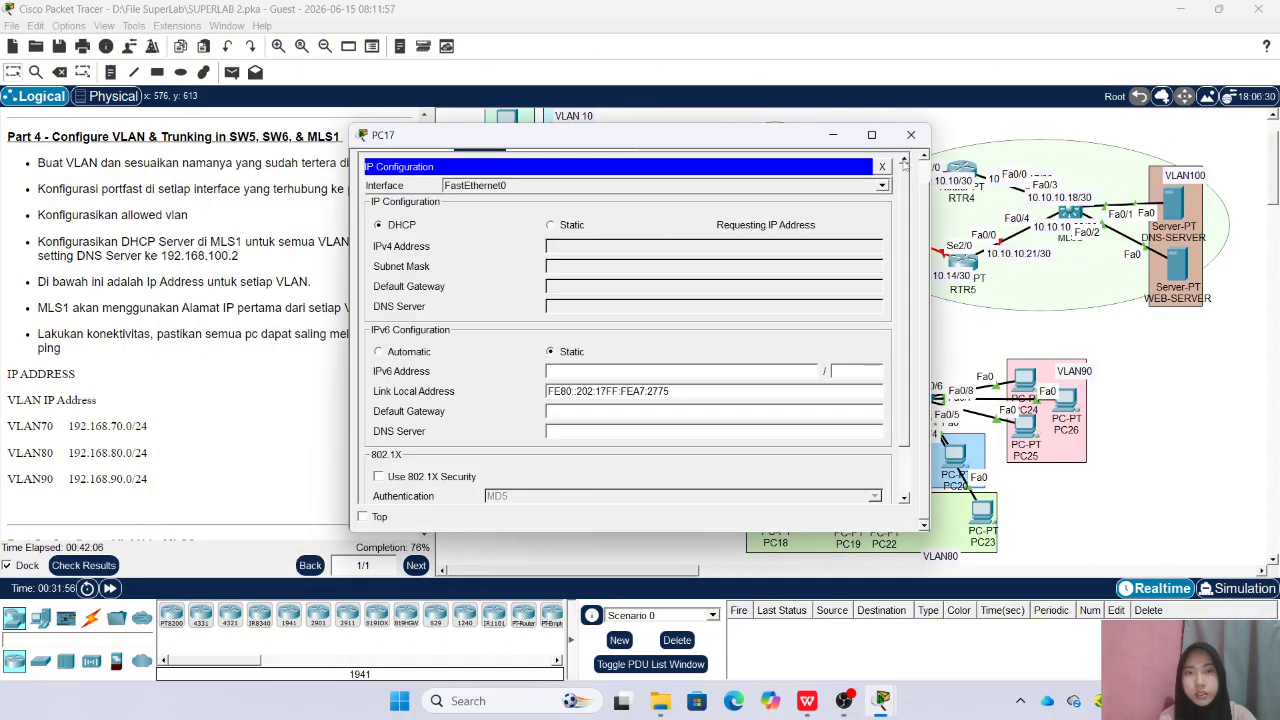
click(911, 134)
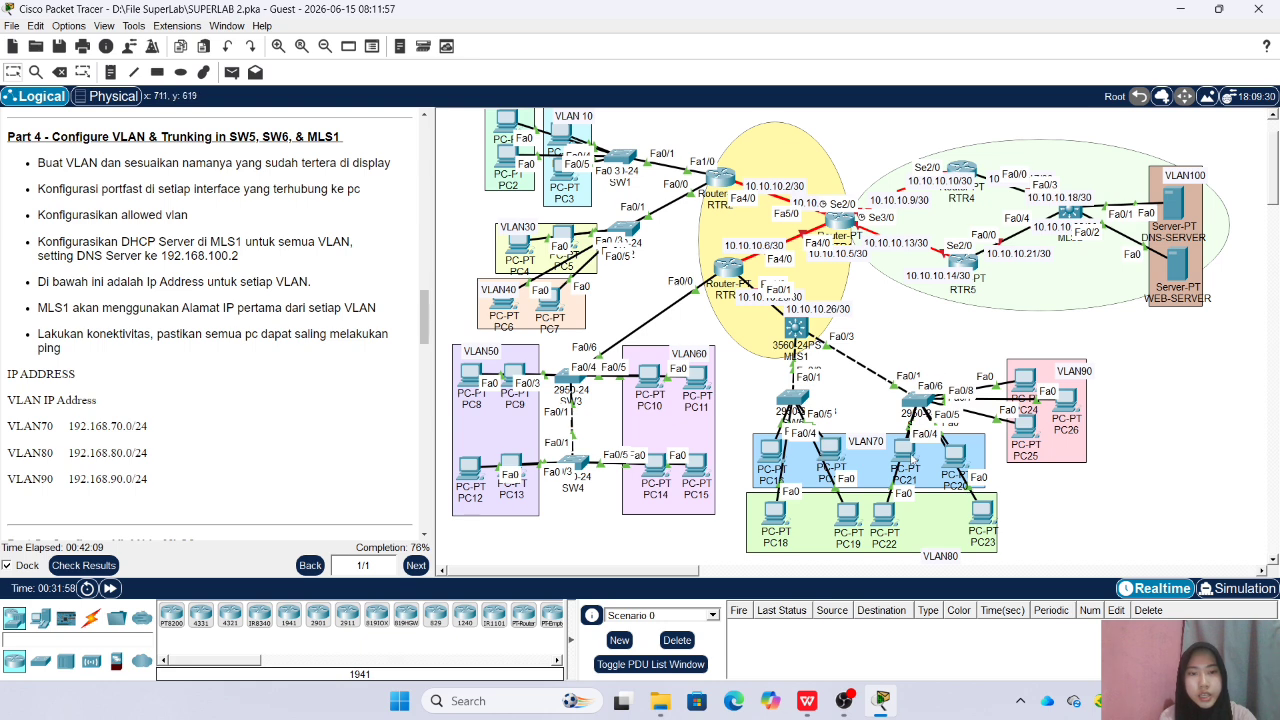
Set the IP configuration of PC21 in VLAN70 to DHCP and close its window
click(905, 455)
click(480, 163)
click(423, 255)
click(381, 226)
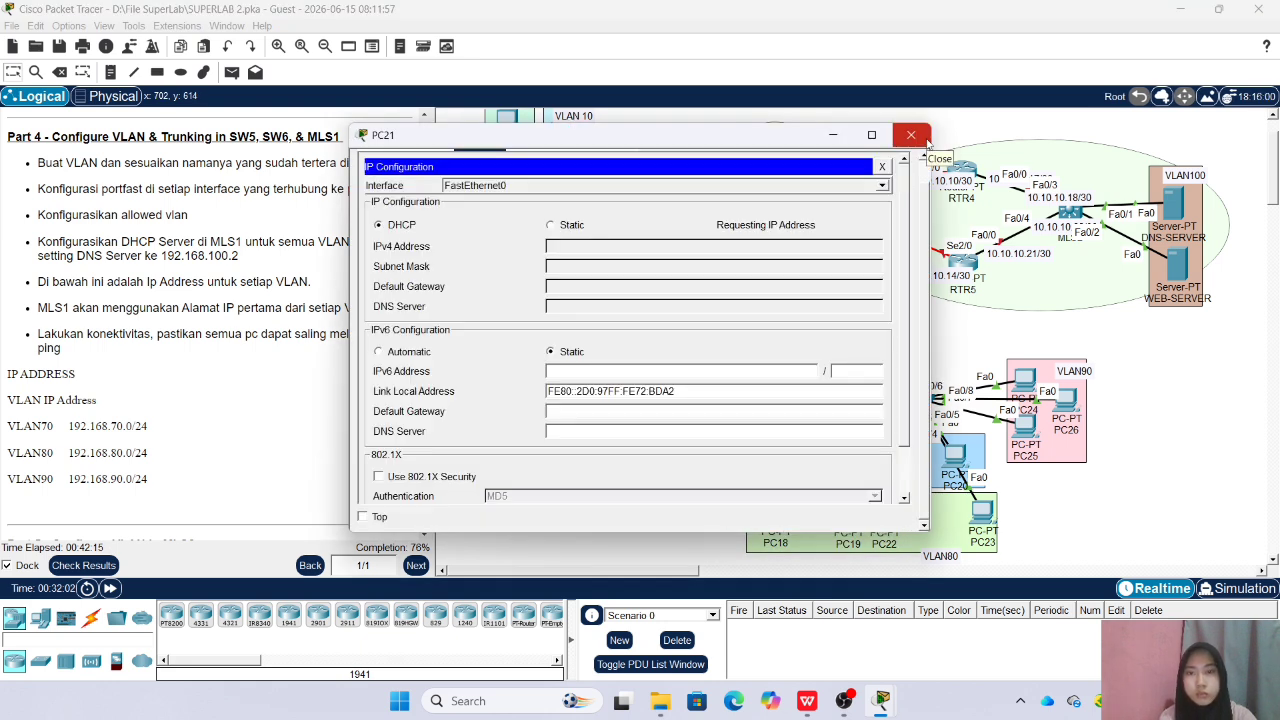
click(913, 136)
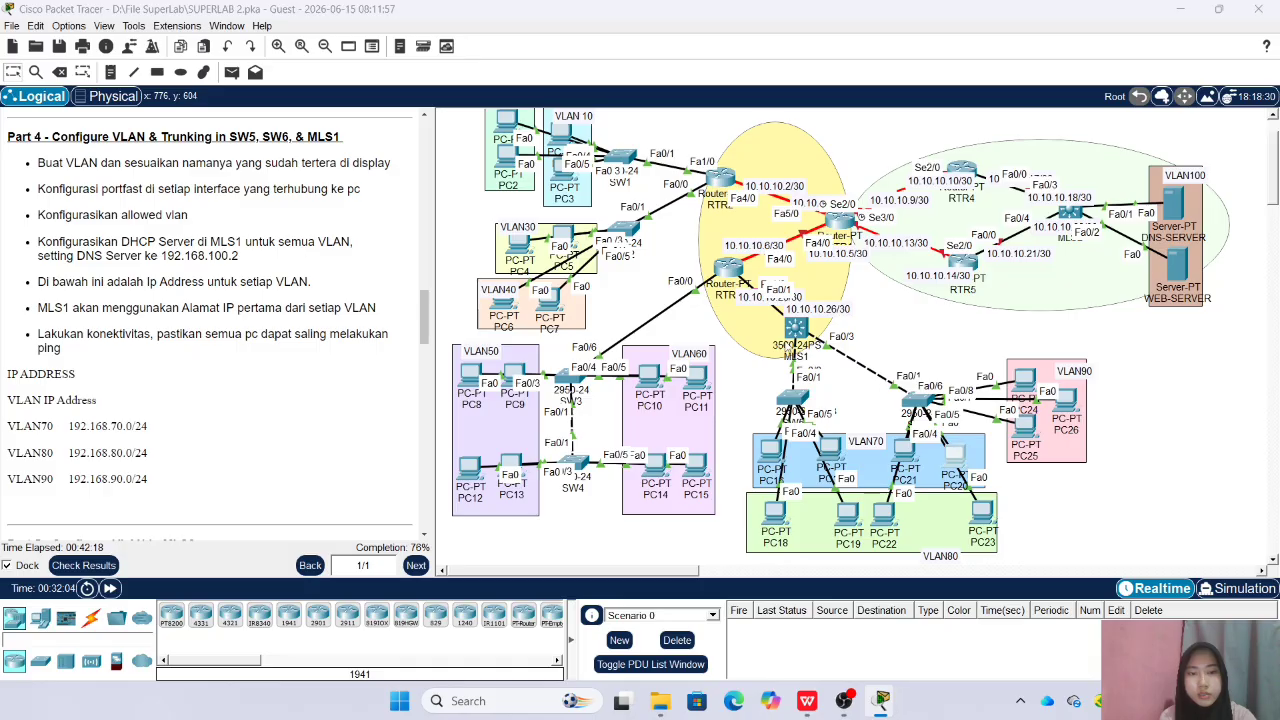
Set the IP configuration of PC20 in VLAN70 to DHCP and close its window
click(955, 450)
click(480, 163)
click(423, 255)
click(381, 225)
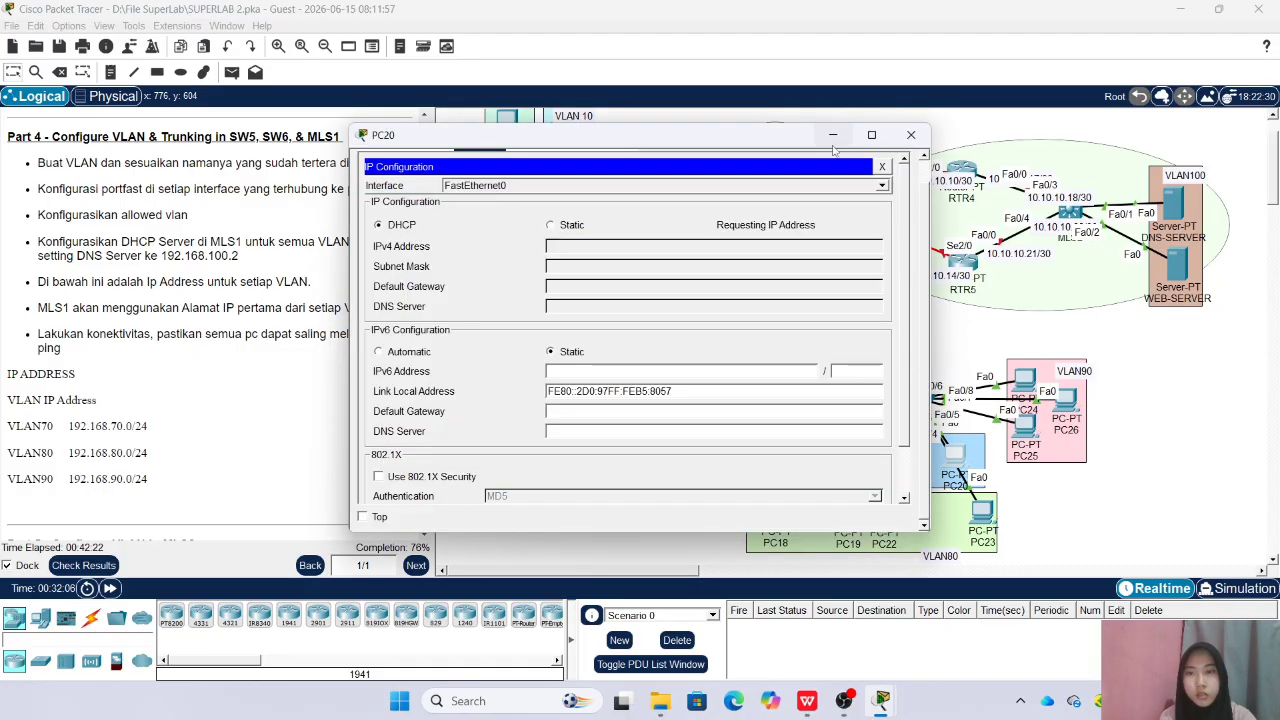
click(912, 137)
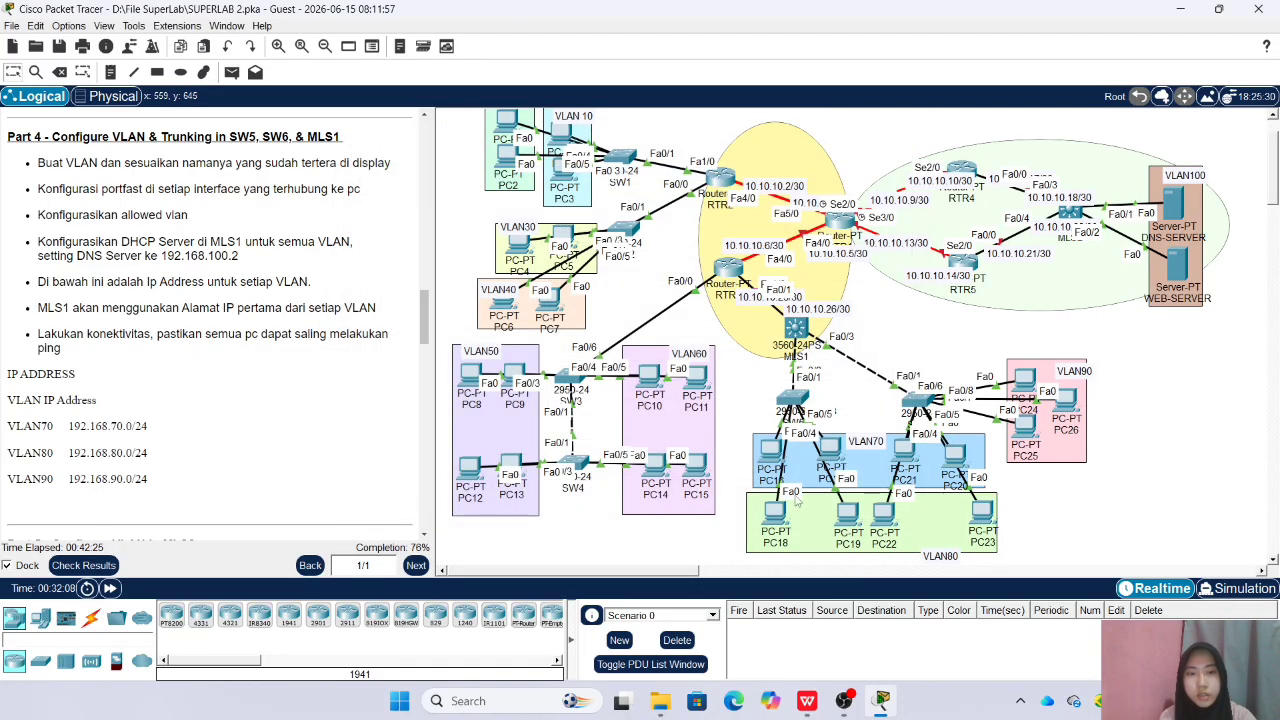
Set the IP configuration of PC18 in VLAN80 to DHCP and close its window
click(775, 515)
click(479, 165)
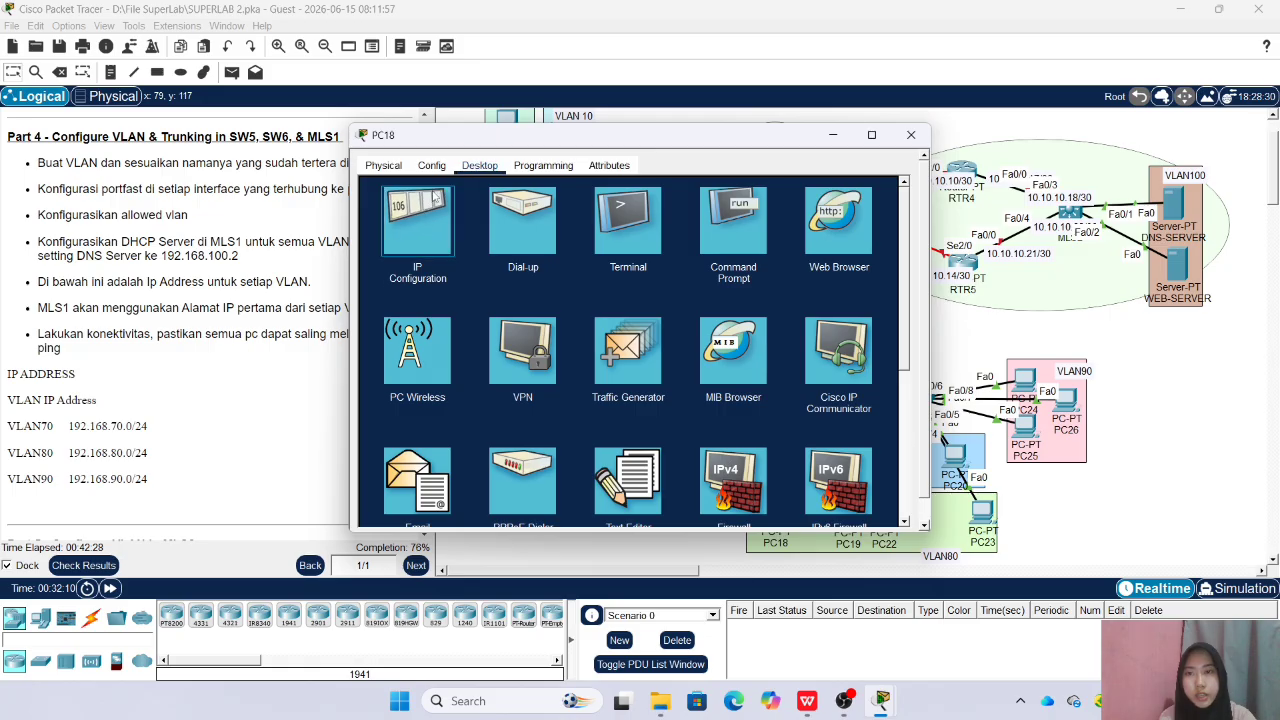
click(426, 215)
click(395, 225)
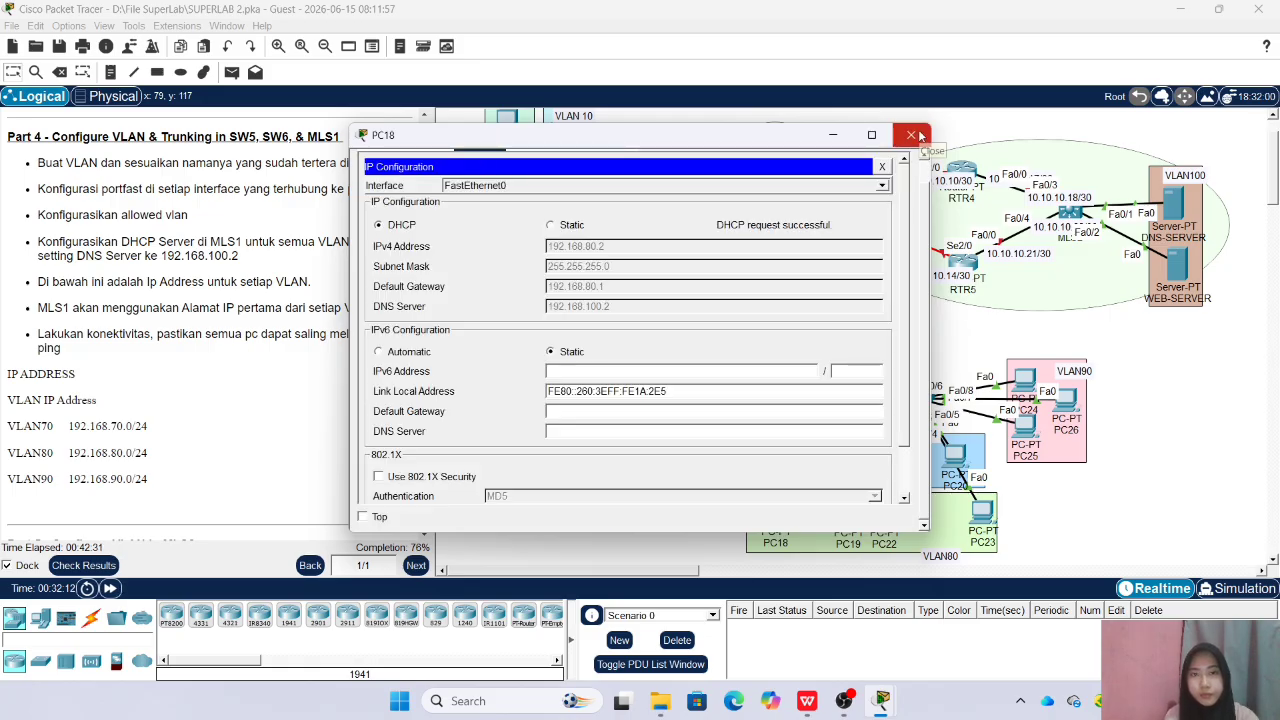
click(916, 136)
Set the IP configuration of PC19 in VLAN80 to DHCP and close its window
click(848, 515)
click(479, 165)
click(426, 215)
click(379, 225)
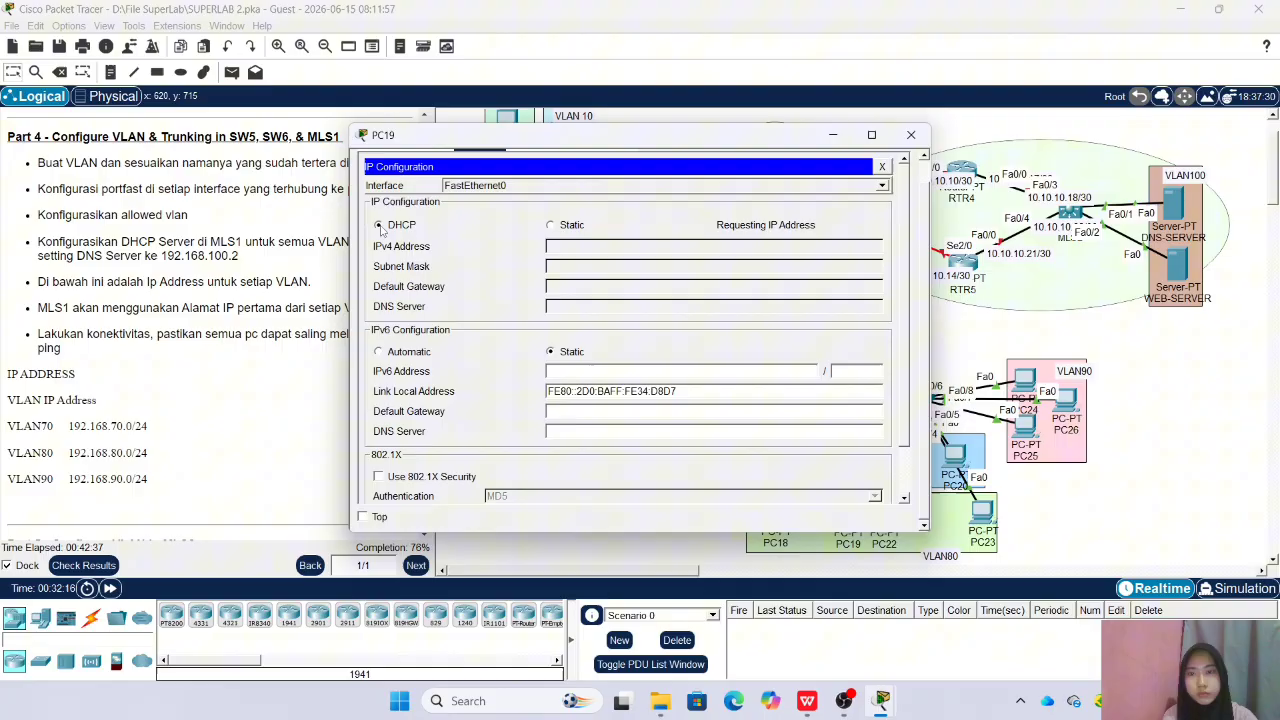
click(910, 134)
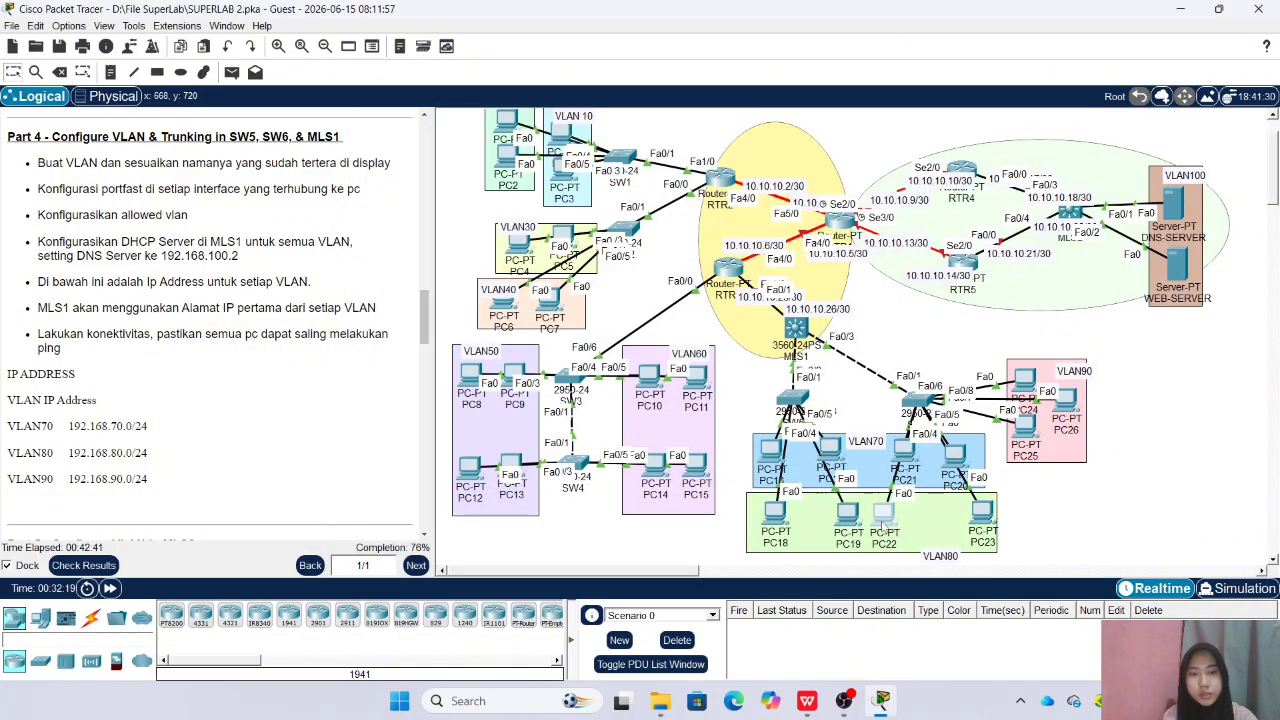
Set the IP configuration of PC22 in VLAN80 to DHCP and close its window
click(884, 518)
click(478, 164)
click(445, 210)
click(379, 225)
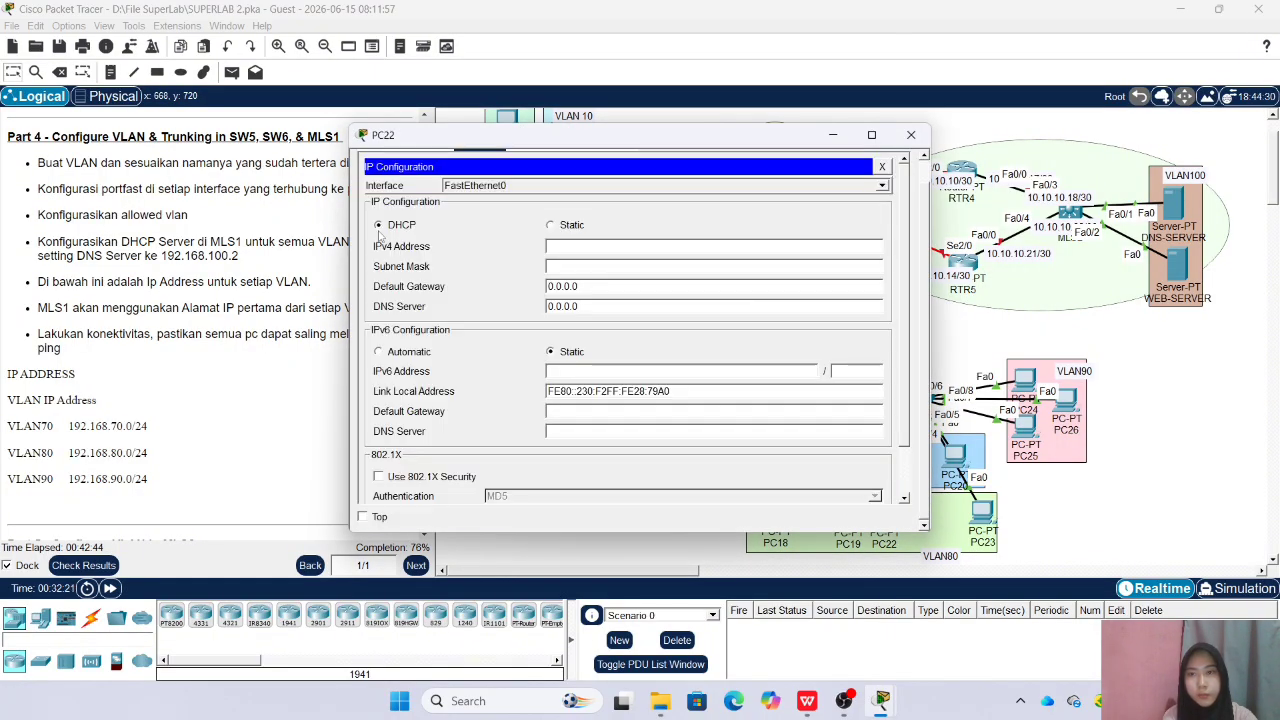
click(910, 134)
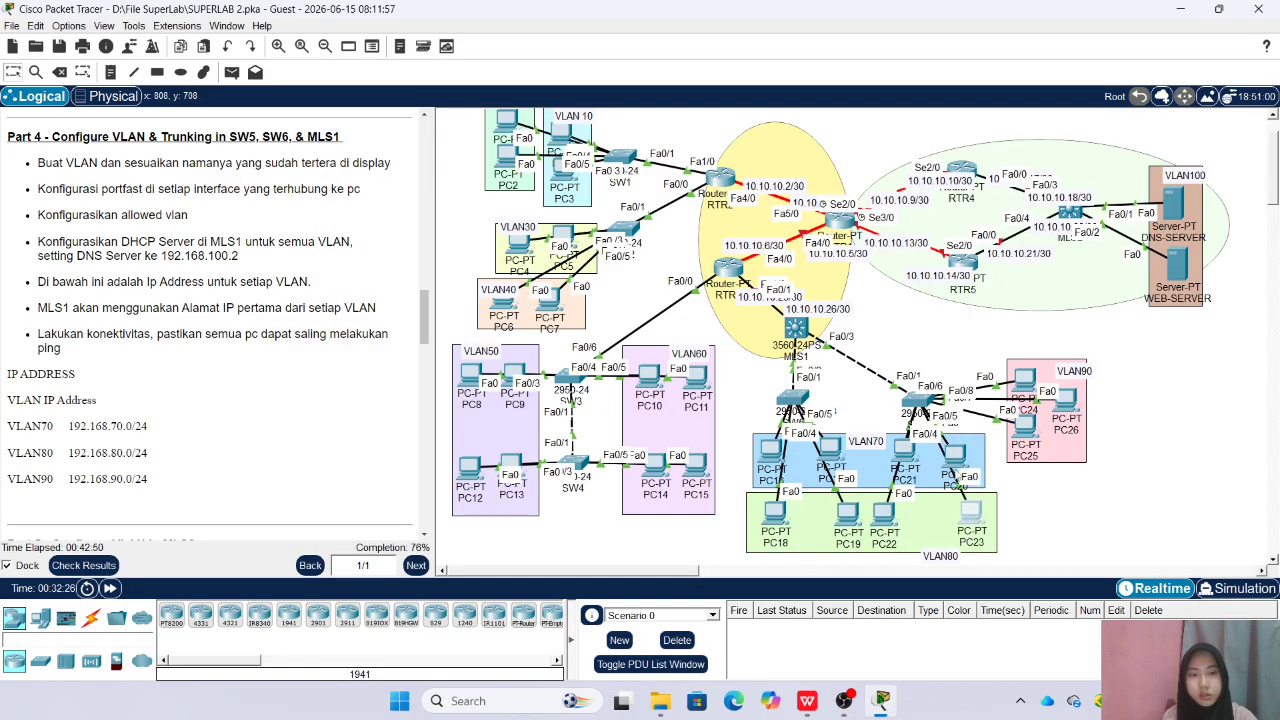
Set the IP configuration of PC23 in VLAN80 to DHCP and close its window
click(970, 512)
click(551, 163)
click(417, 223)
click(379, 225)
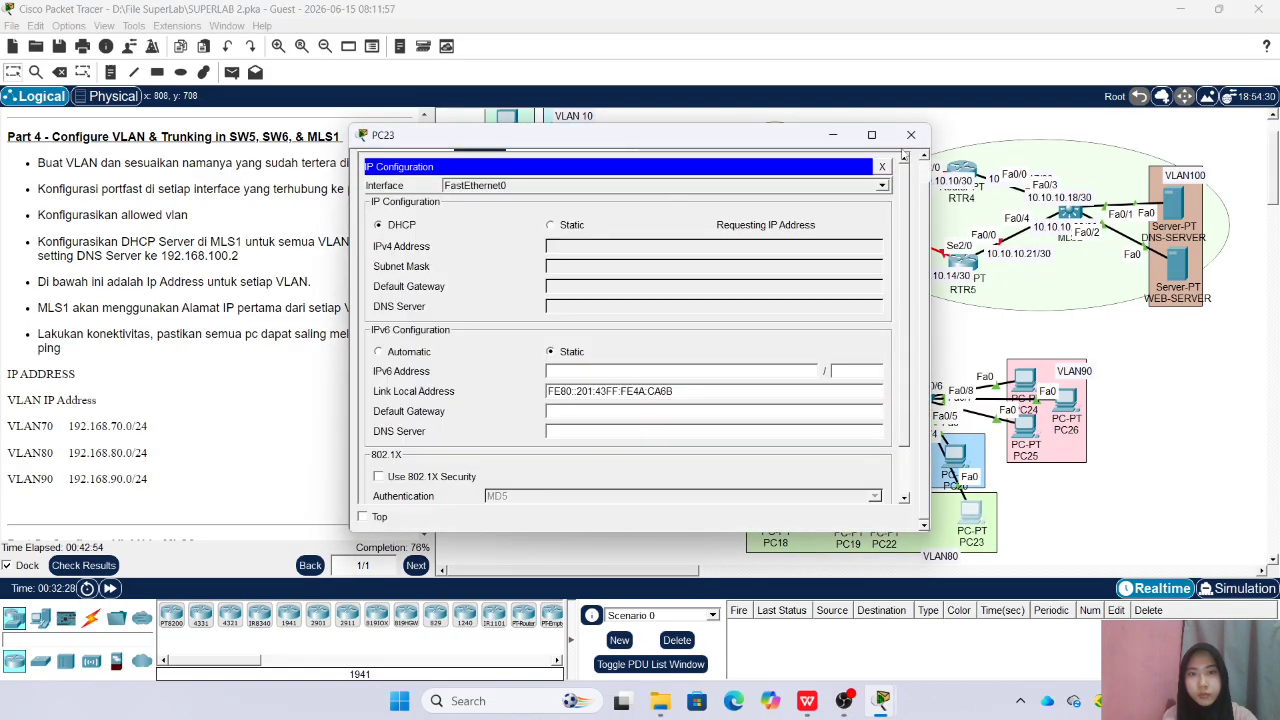
click(910, 134)
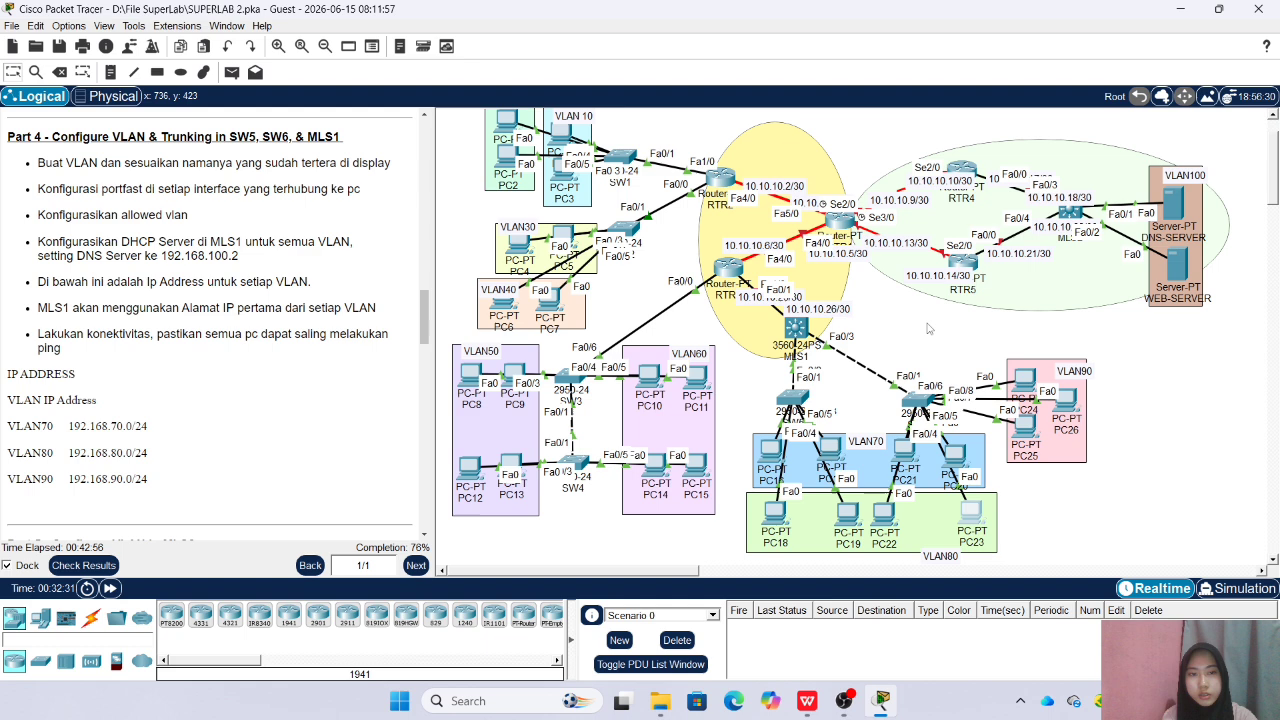
Set the IP configuration of PC24 in VLAN90 to DHCP and close its window
click(1024, 380)
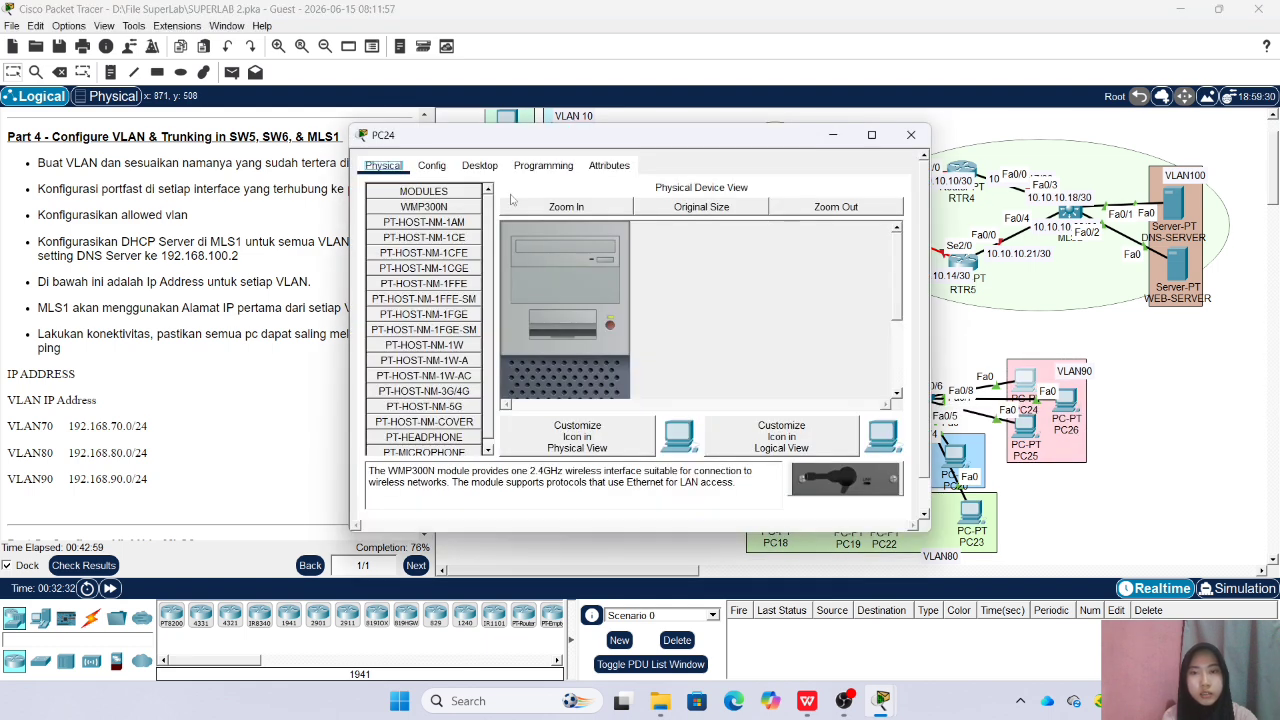
click(479, 165)
click(417, 223)
click(379, 225)
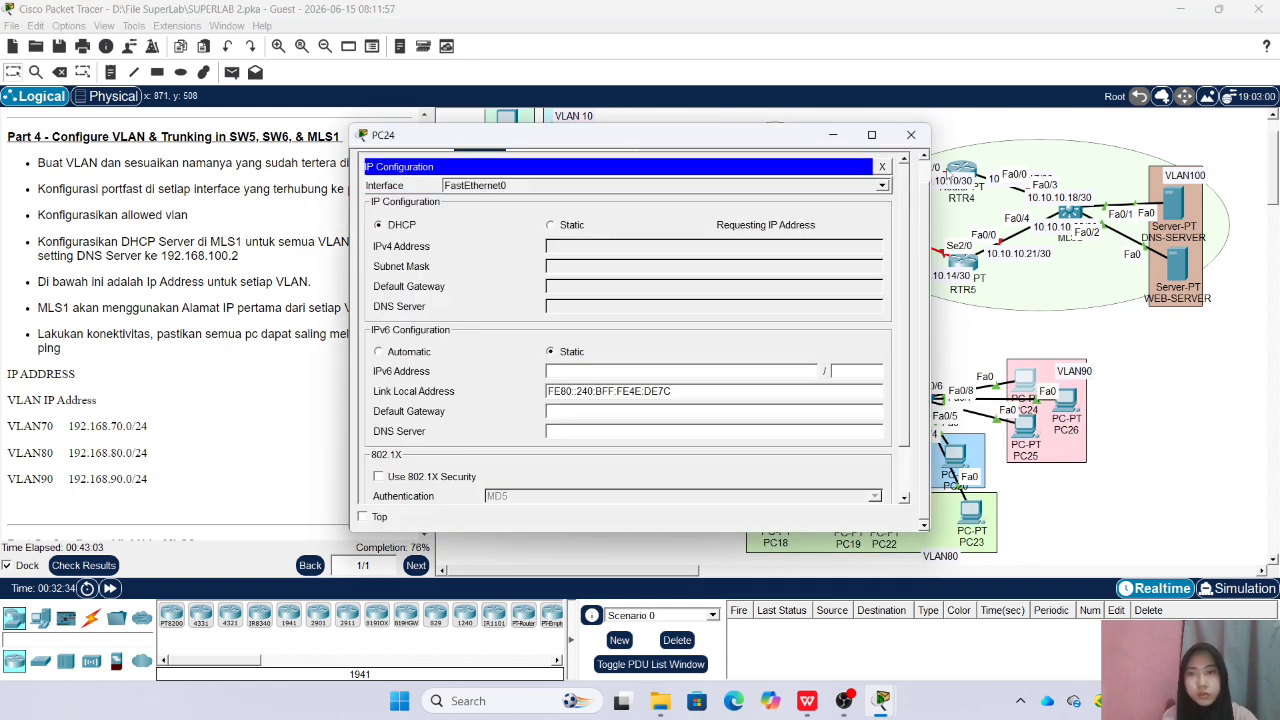
click(911, 135)
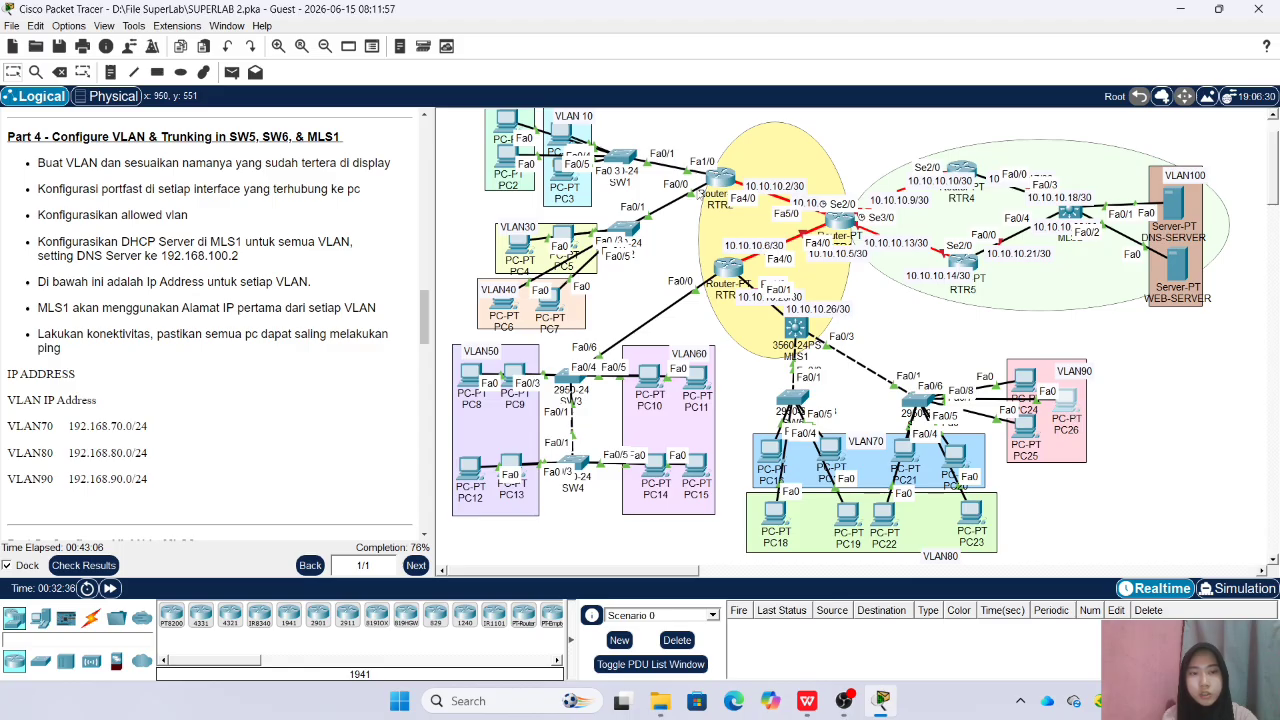
Set the IP configuration of PC26 in VLAN90 to DHCP and close its window
click(1066, 400)
click(480, 164)
click(419, 242)
click(380, 225)
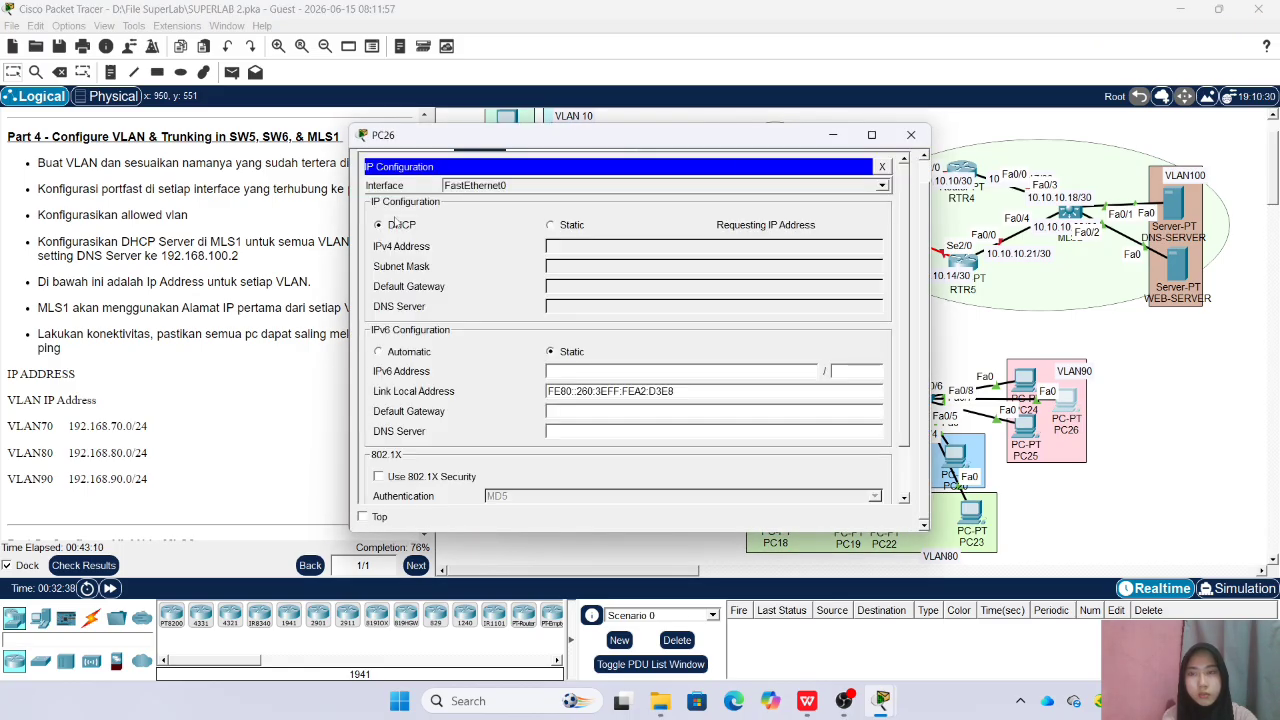
click(911, 135)
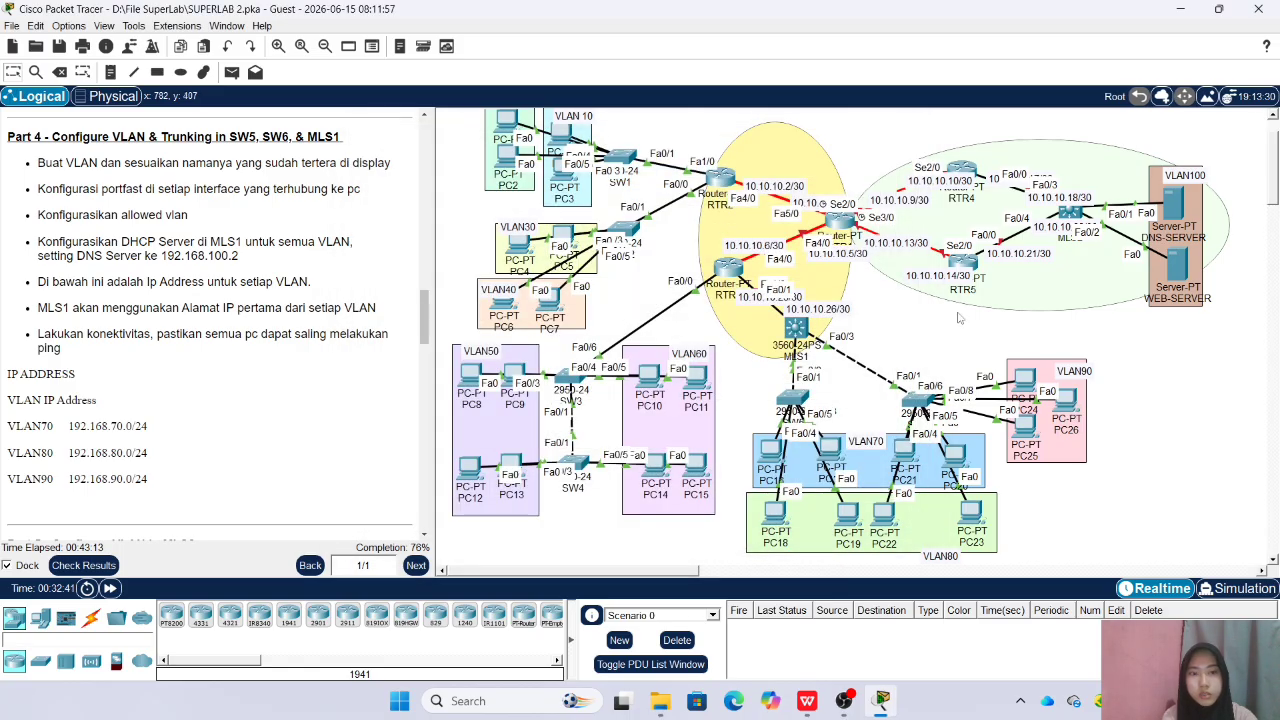
Set the IP configuration of PC25 in VLAN90 to DHCP and close its window
click(1025, 423)
click(480, 164)
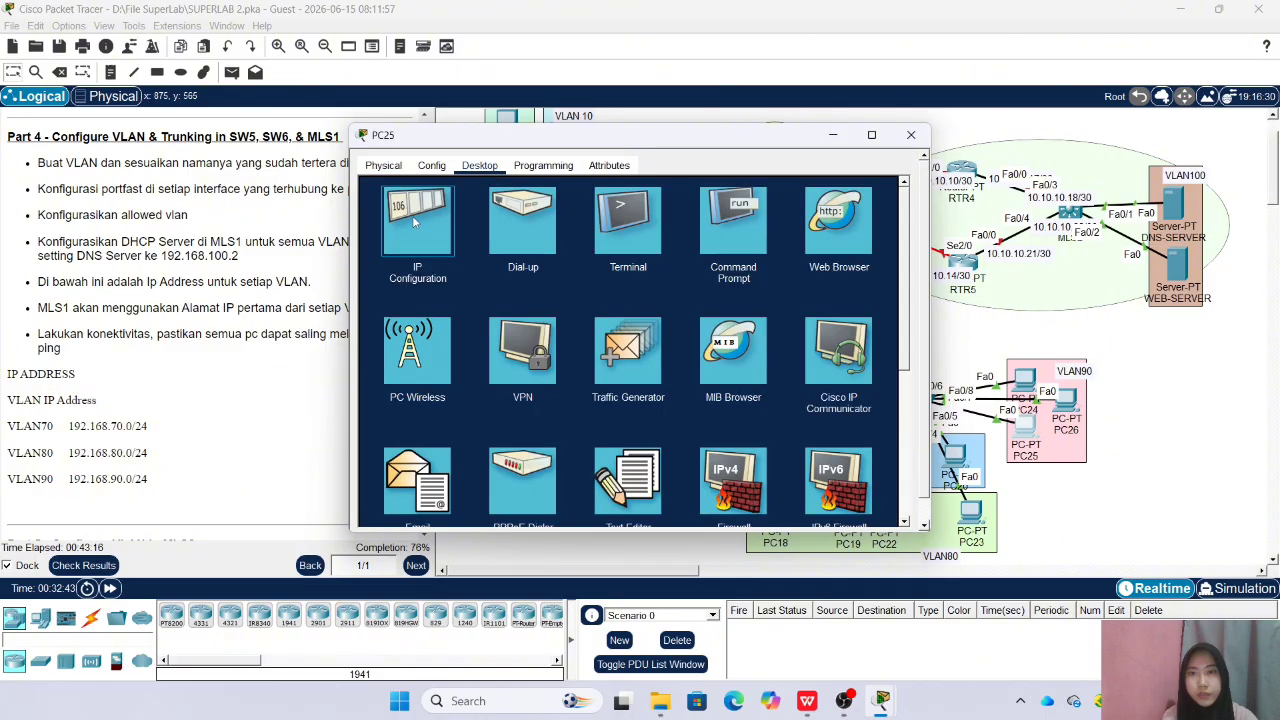
click(415, 222)
click(380, 225)
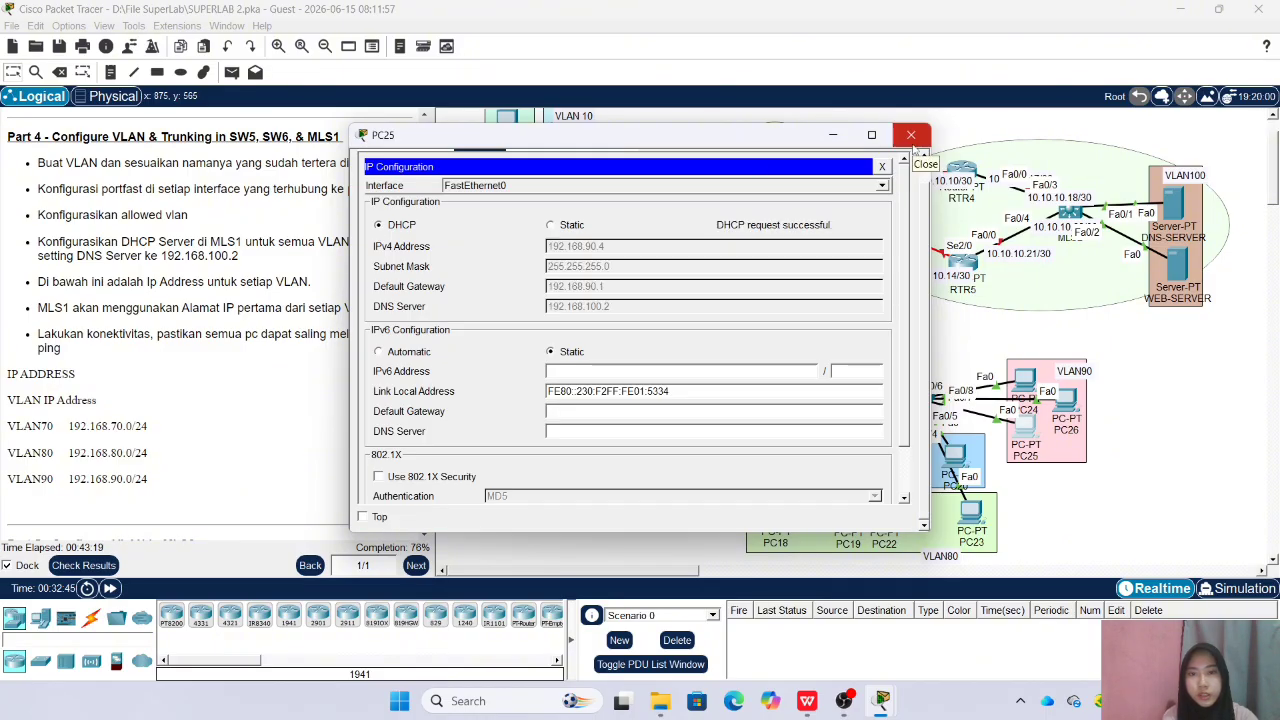
click(911, 135)
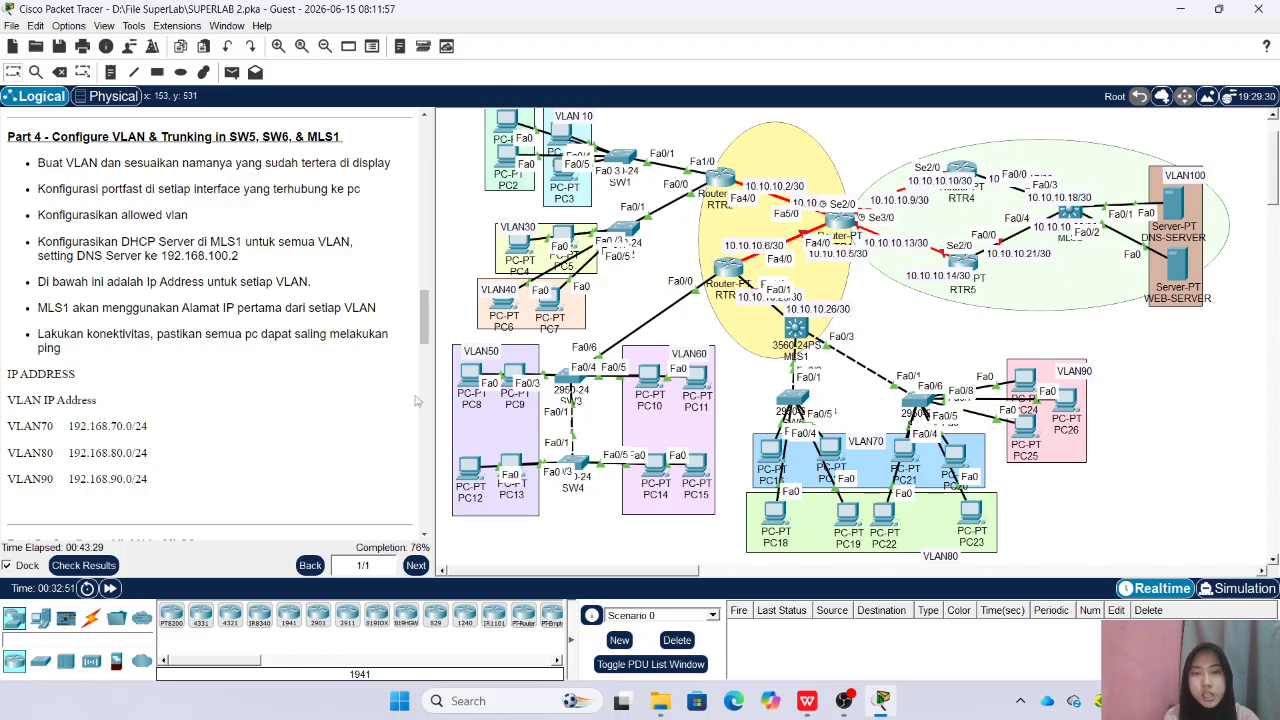
Open the MLS2 command line for Part 5, enter the enable password and go into global configuration mode
scroll(273, 398, down, 5)
scroll(273, 398, down, 4)
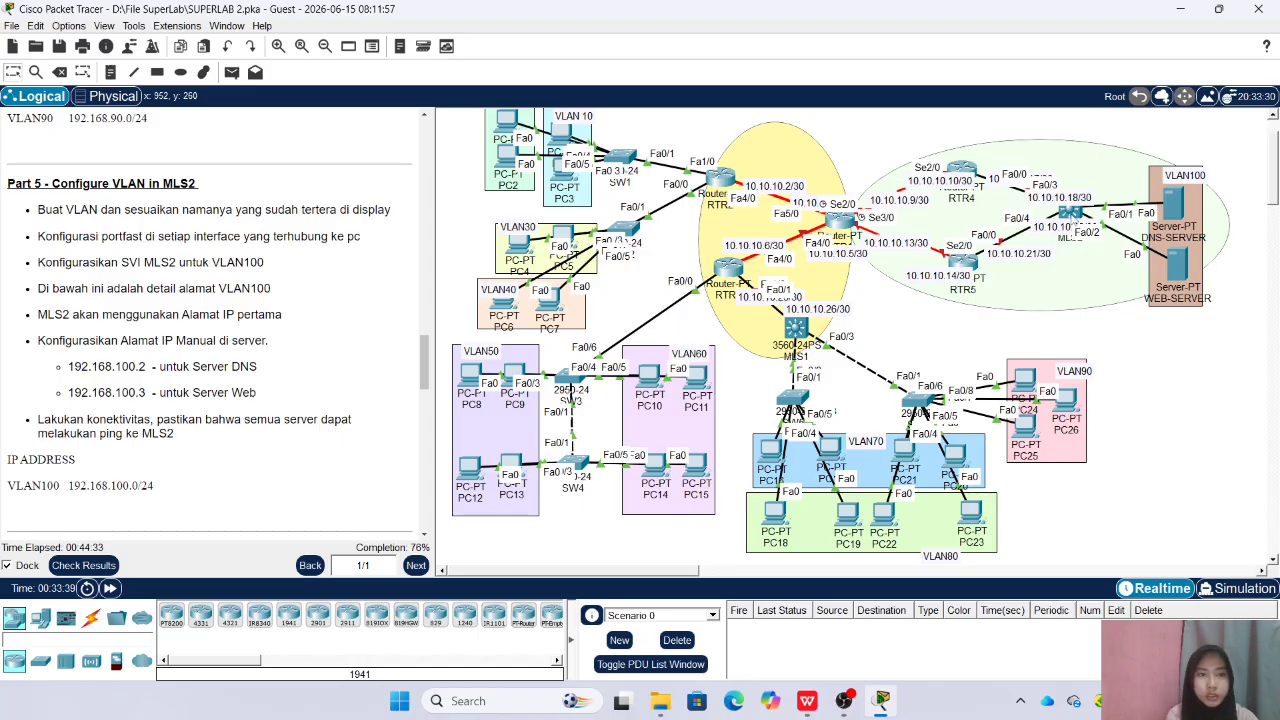
click(1070, 213)
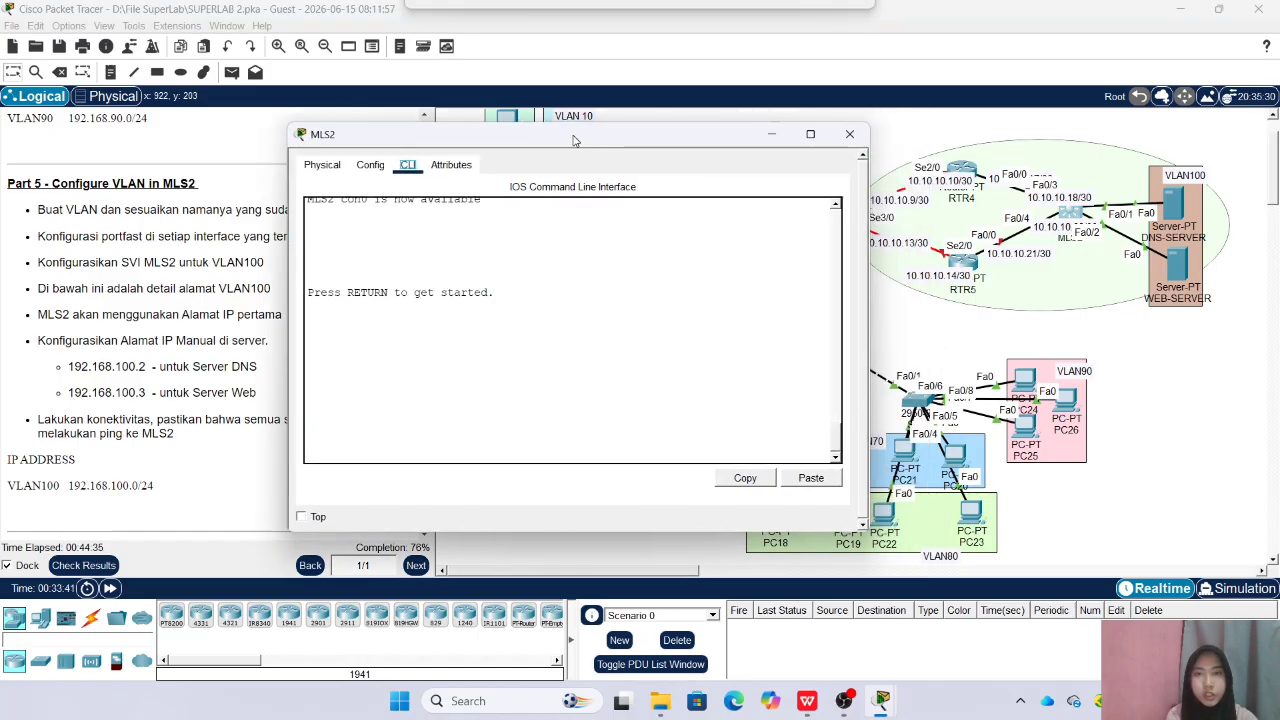
key(Return)
text(en)
key(Return)
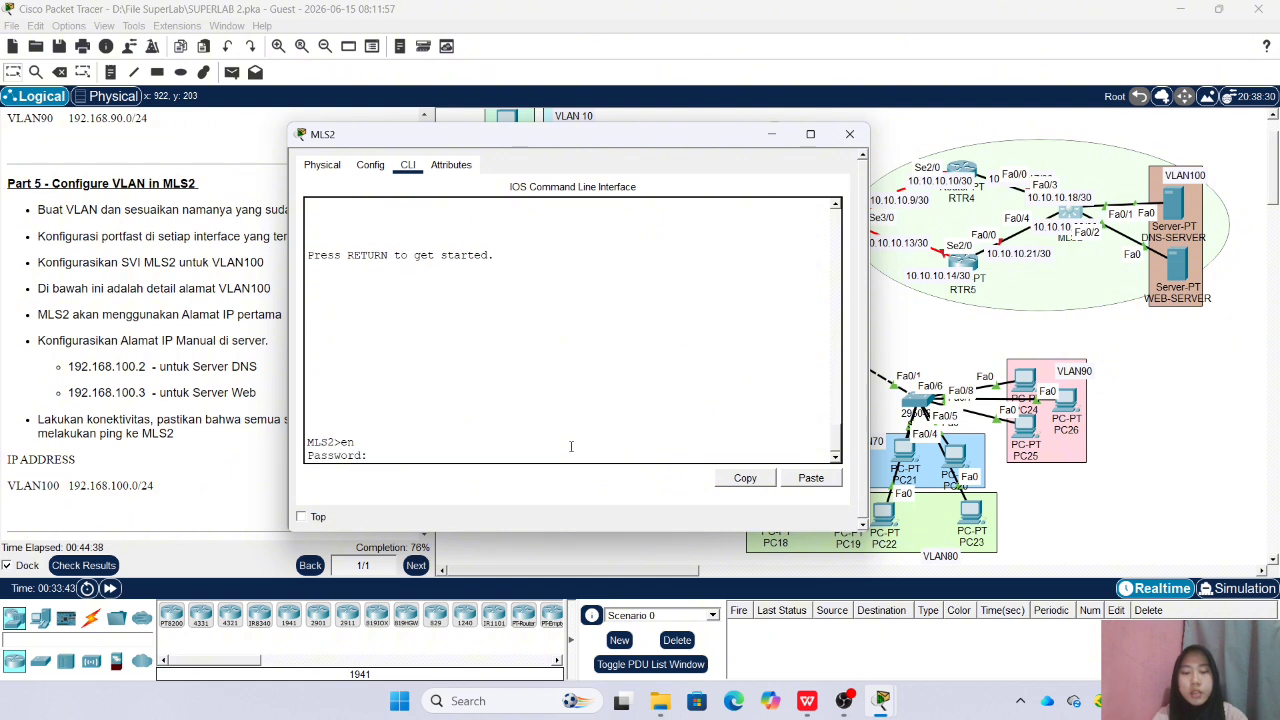
key(Return)
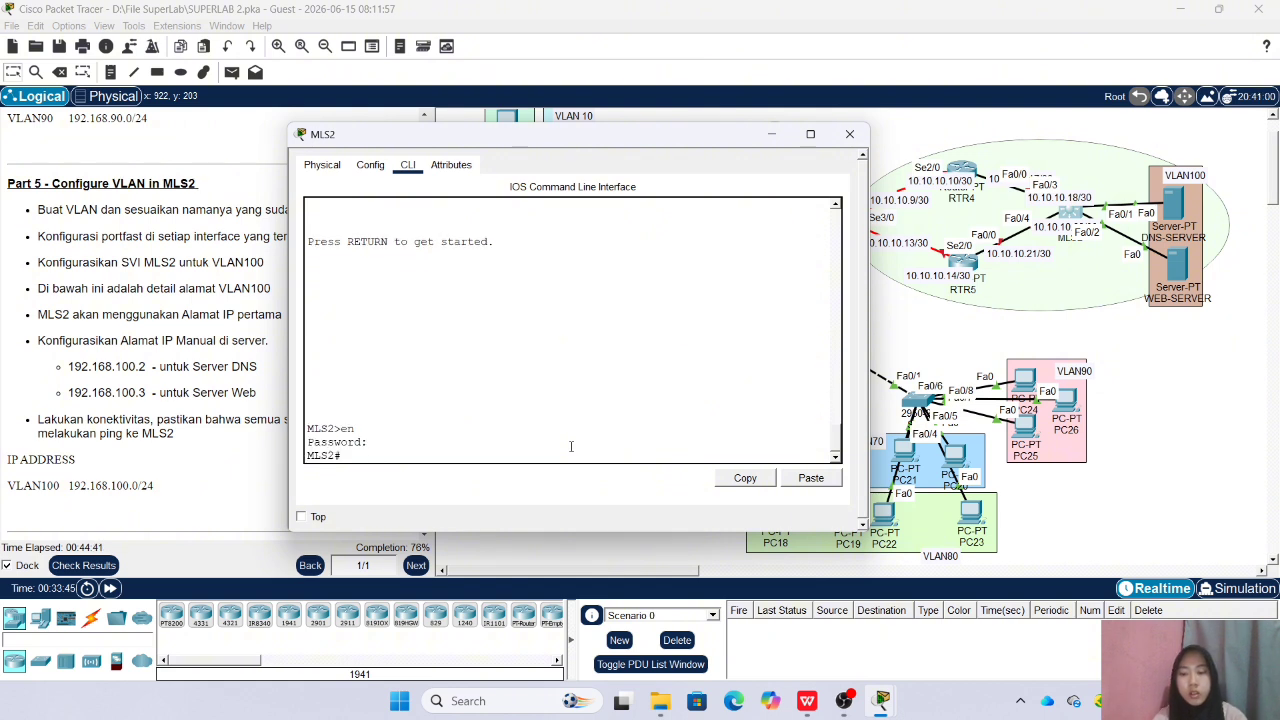
text(conf t)
key(Return)
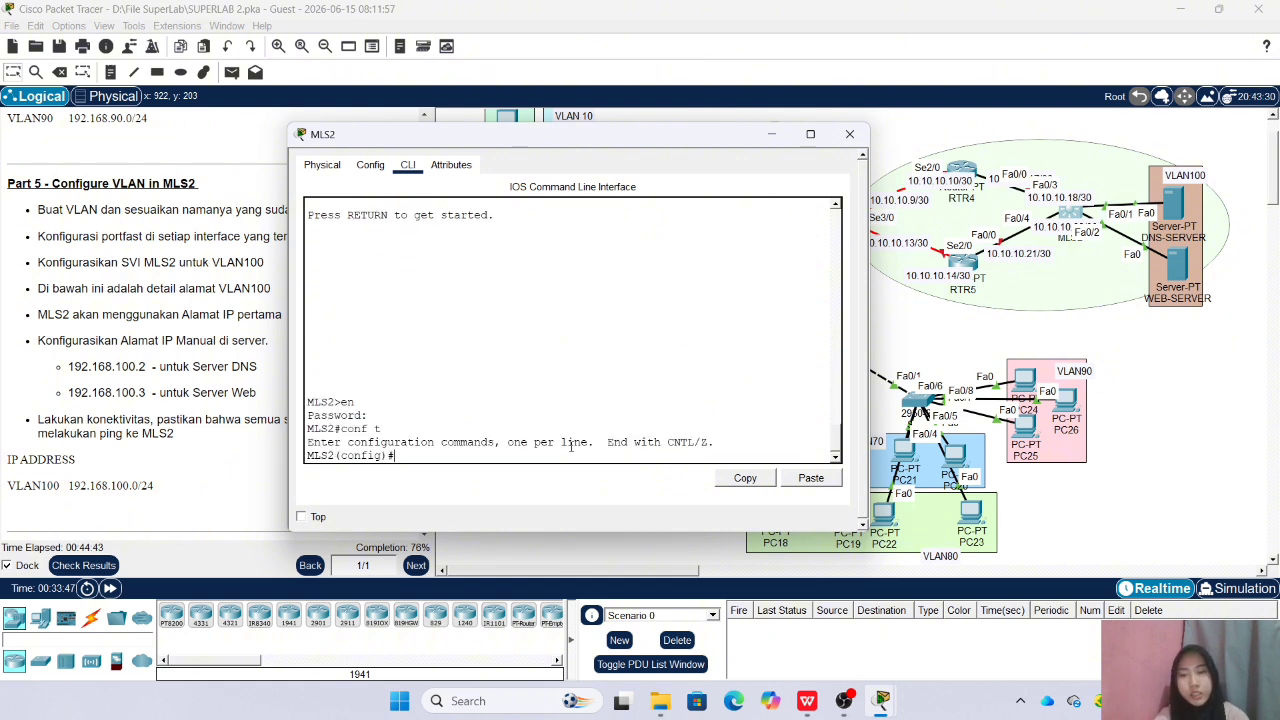
Create VLAN 100 on MLS2 with the name VLAN100 and return to global configuration mode
text(vlan 100)
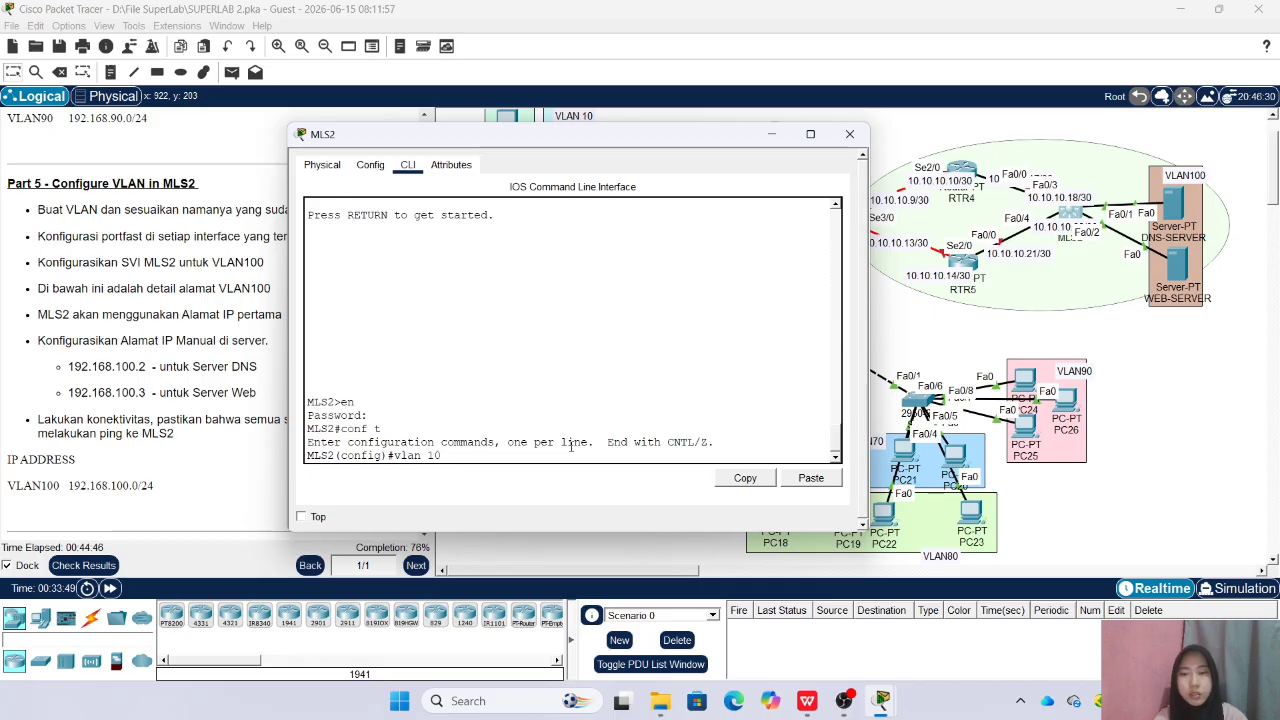
key(Return)
text(name V)
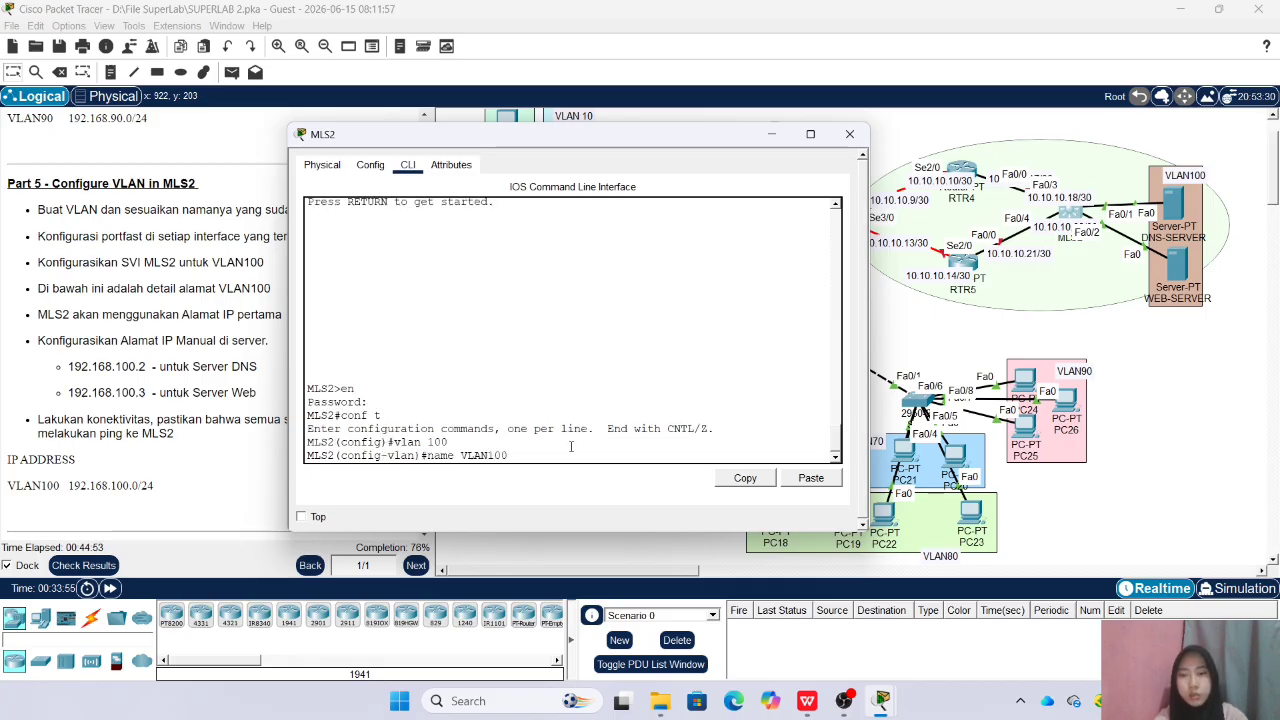
text(LAN100)
key(Return)
text(ex)
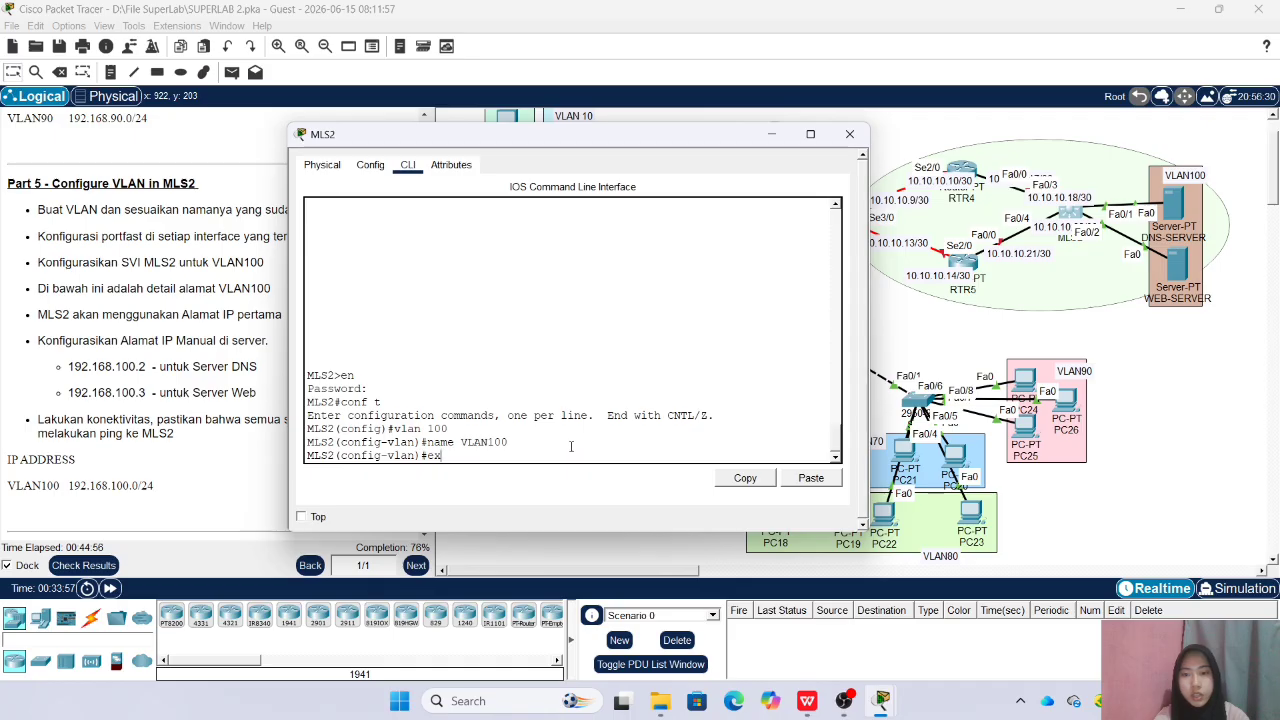
key(Return)
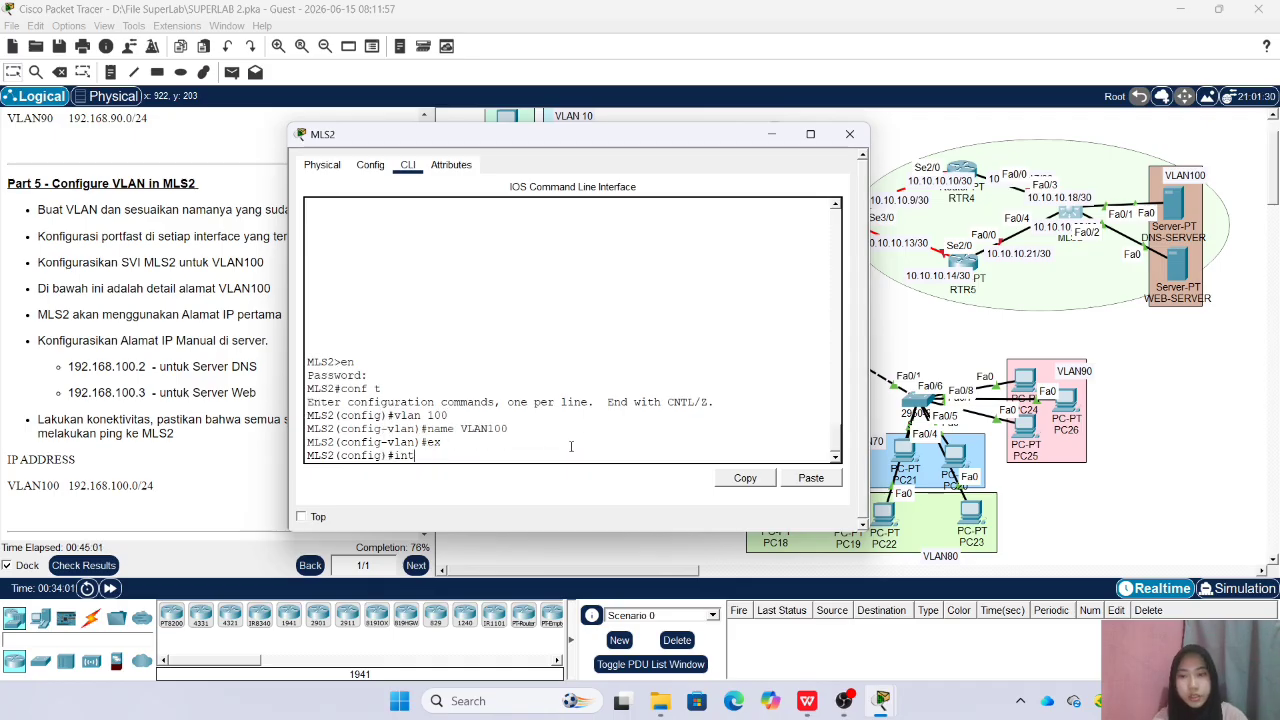
Close the MLS2 window and shift DNS-SERVER and WEB-SERVER slightly to the right within the VLAN100 area
click(850, 134)
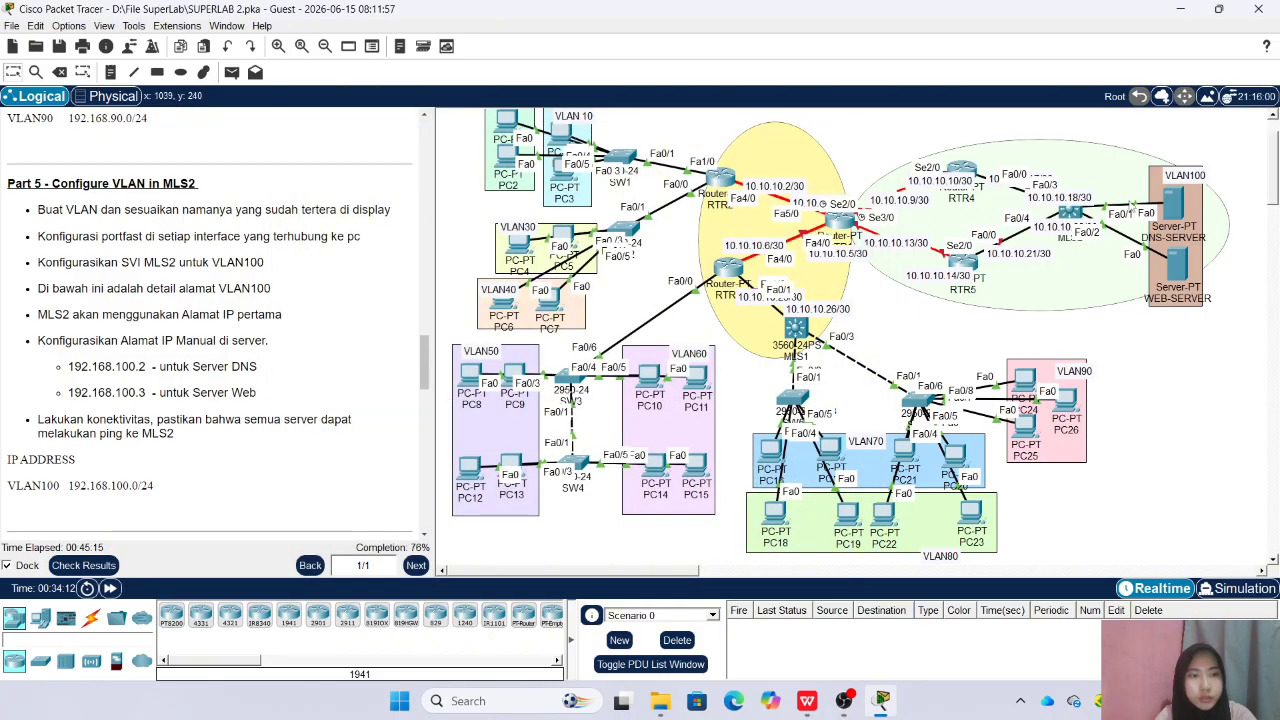
mouse_move(1176, 212)
mouse_down()
mouse_move(1178, 180)
mouse_move(1180, 213)
mouse_up()
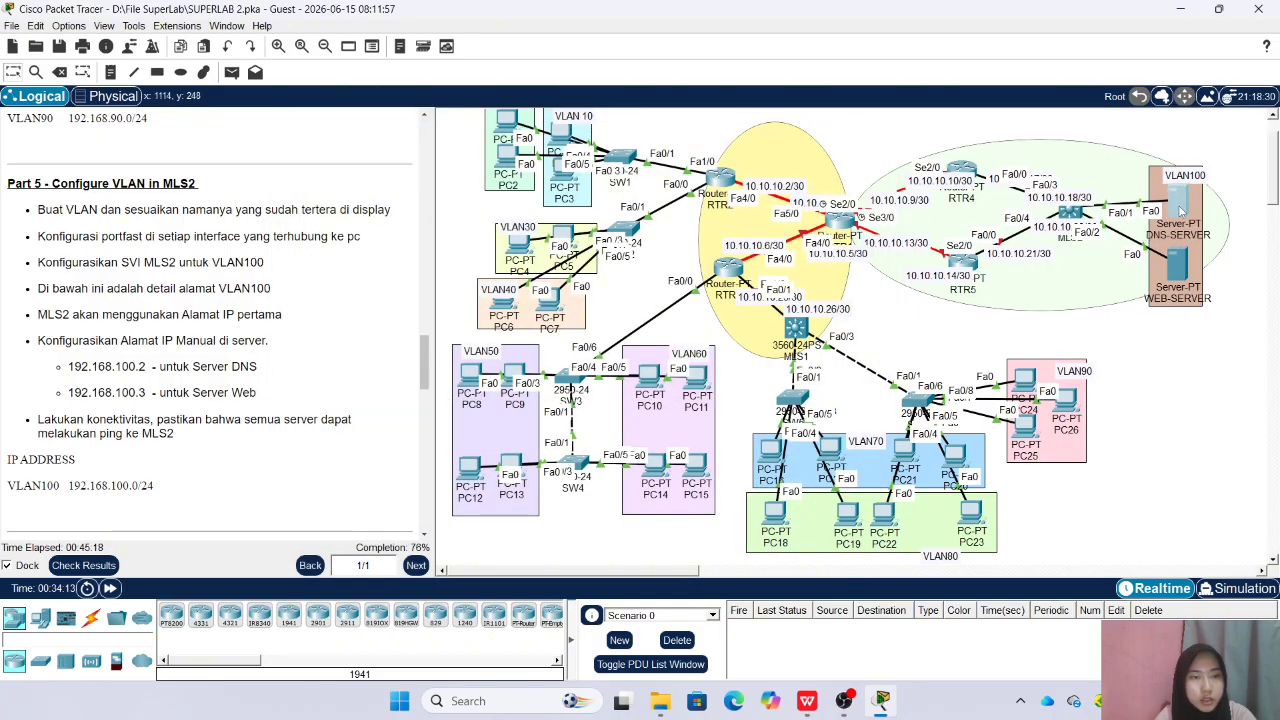
drag(1174, 268, 1177, 269)
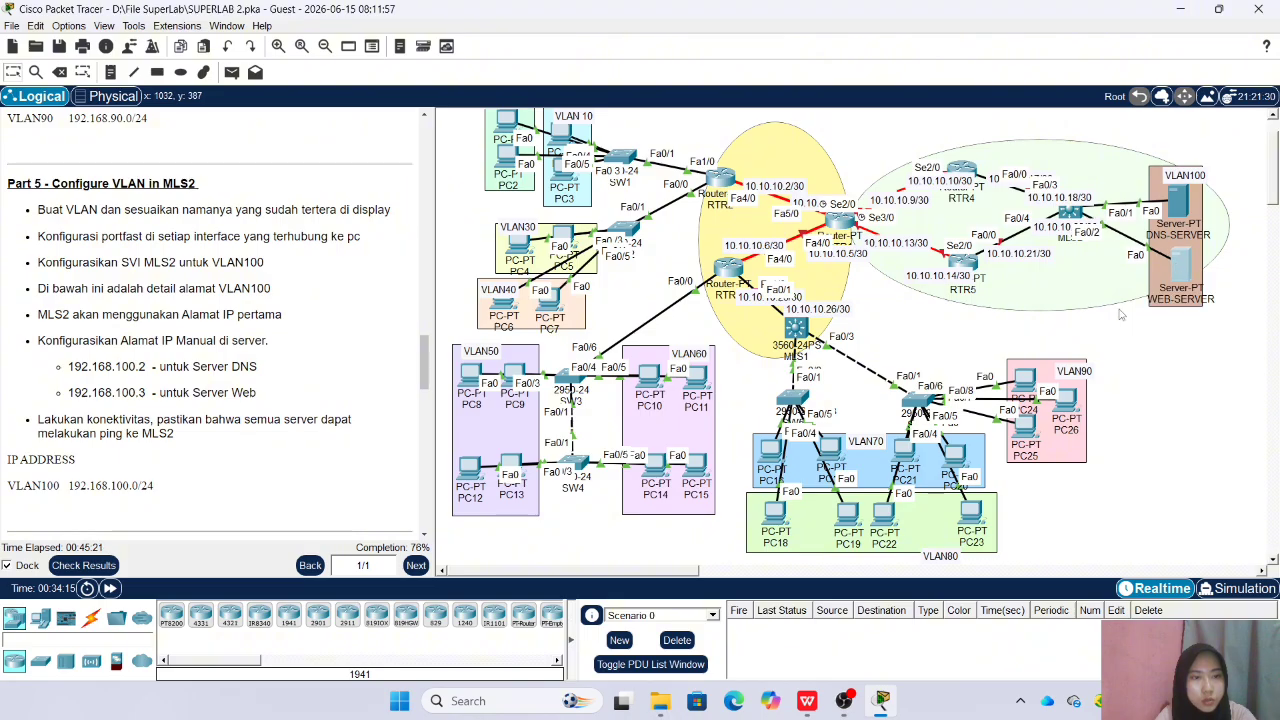
click(1070, 212)
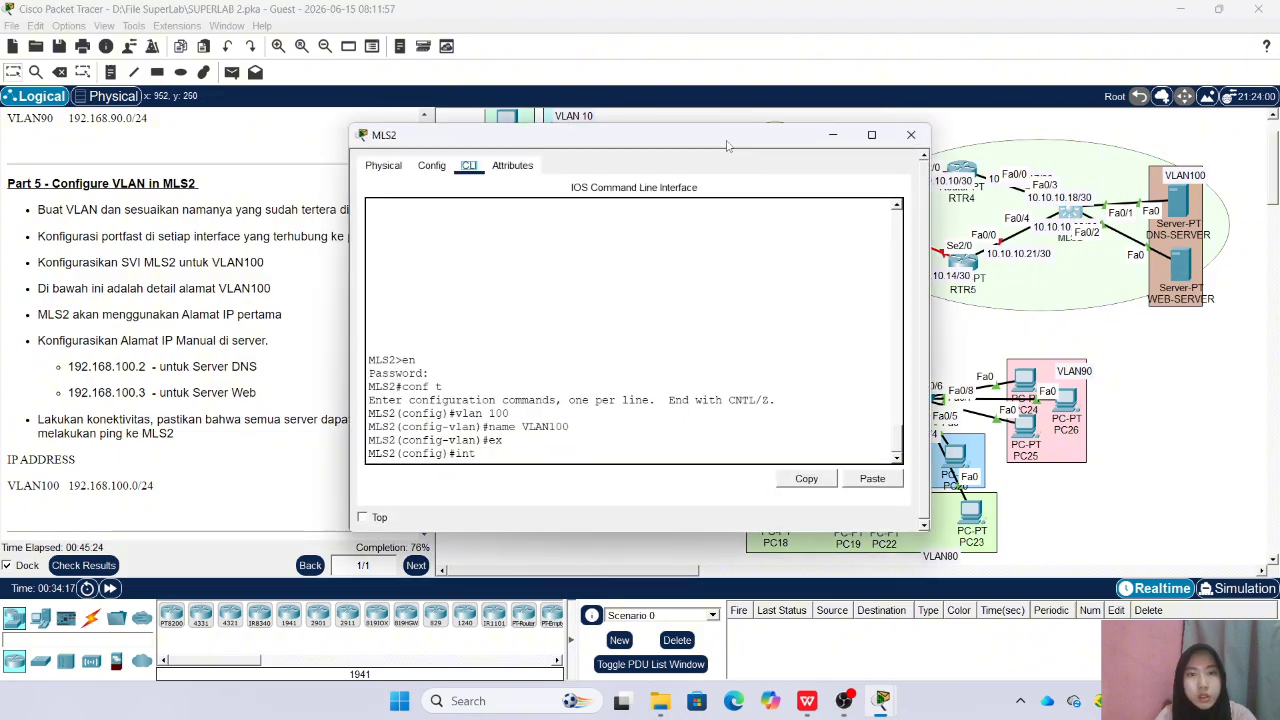
text(int)
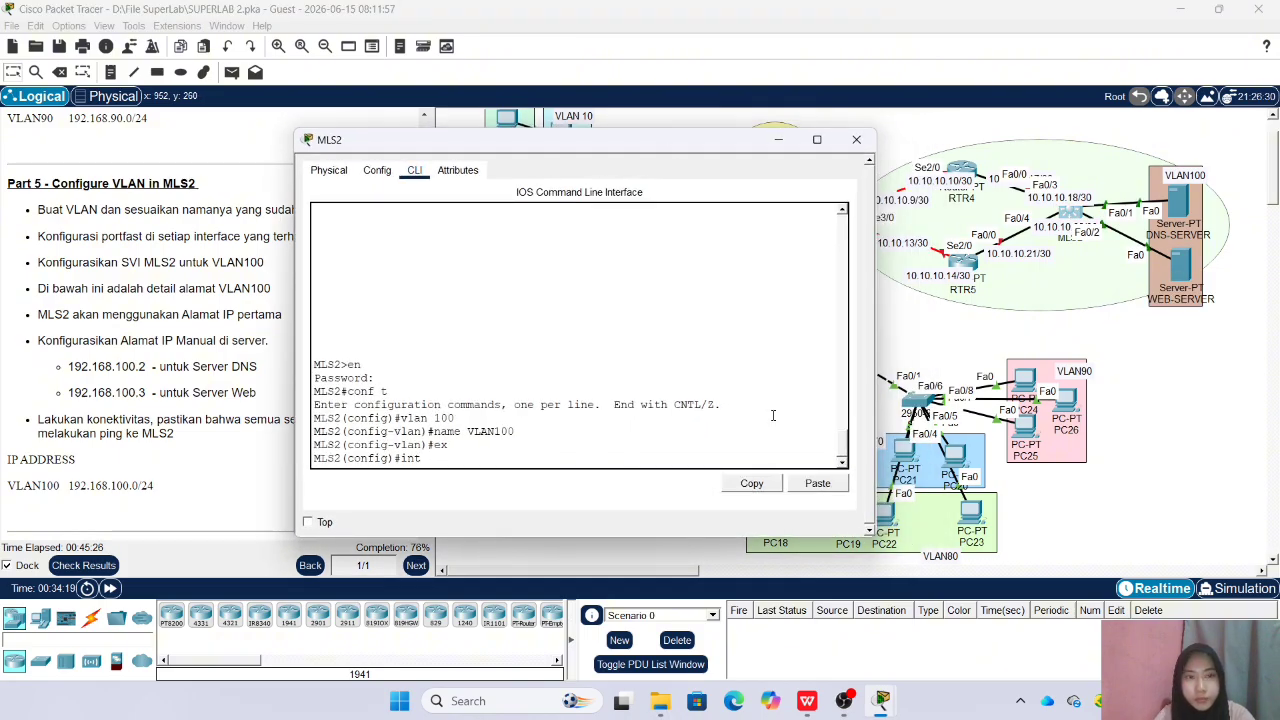
click(856, 139)
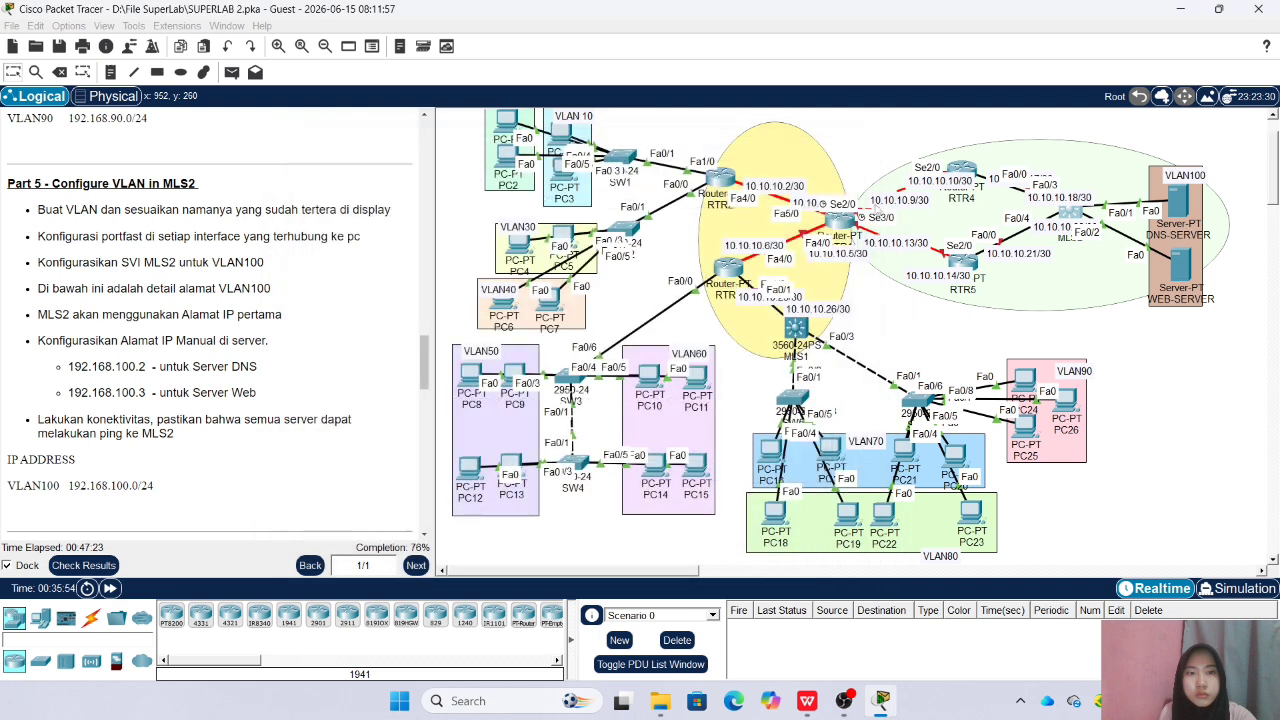
Reopen the MLS2 command line and create the VLAN 100 switched virtual interface
click(1070, 212)
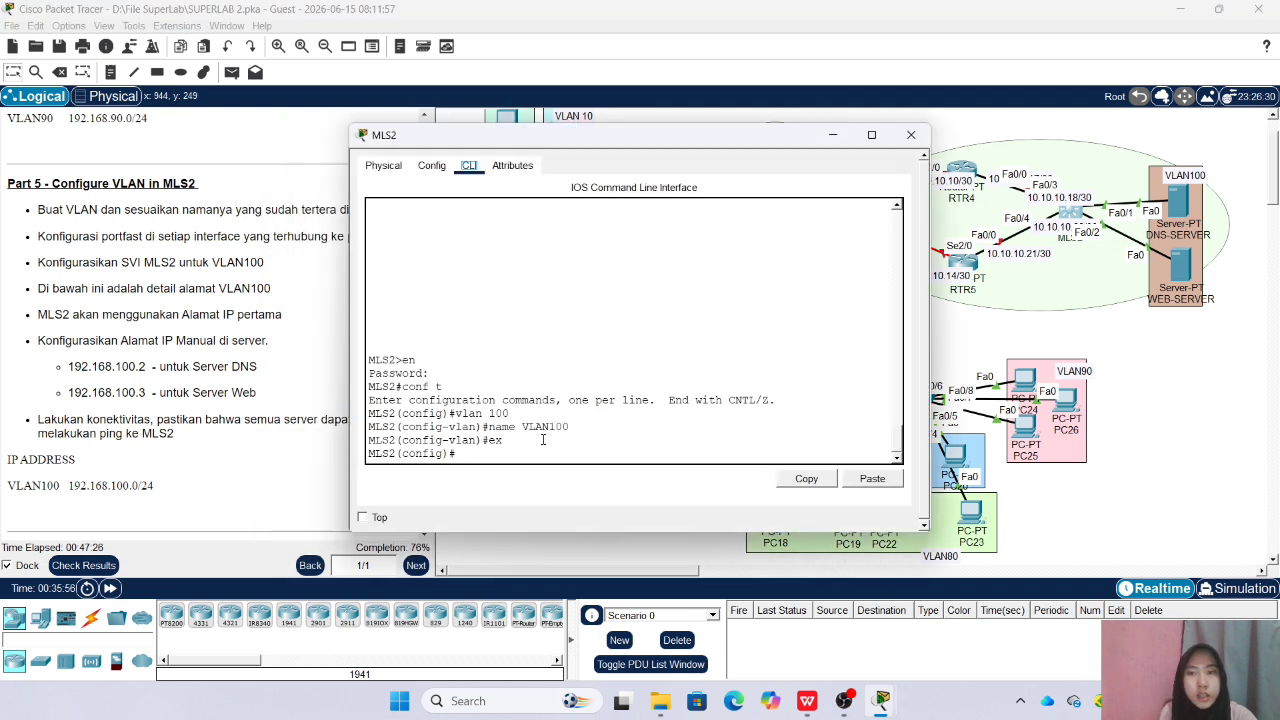
text(int)
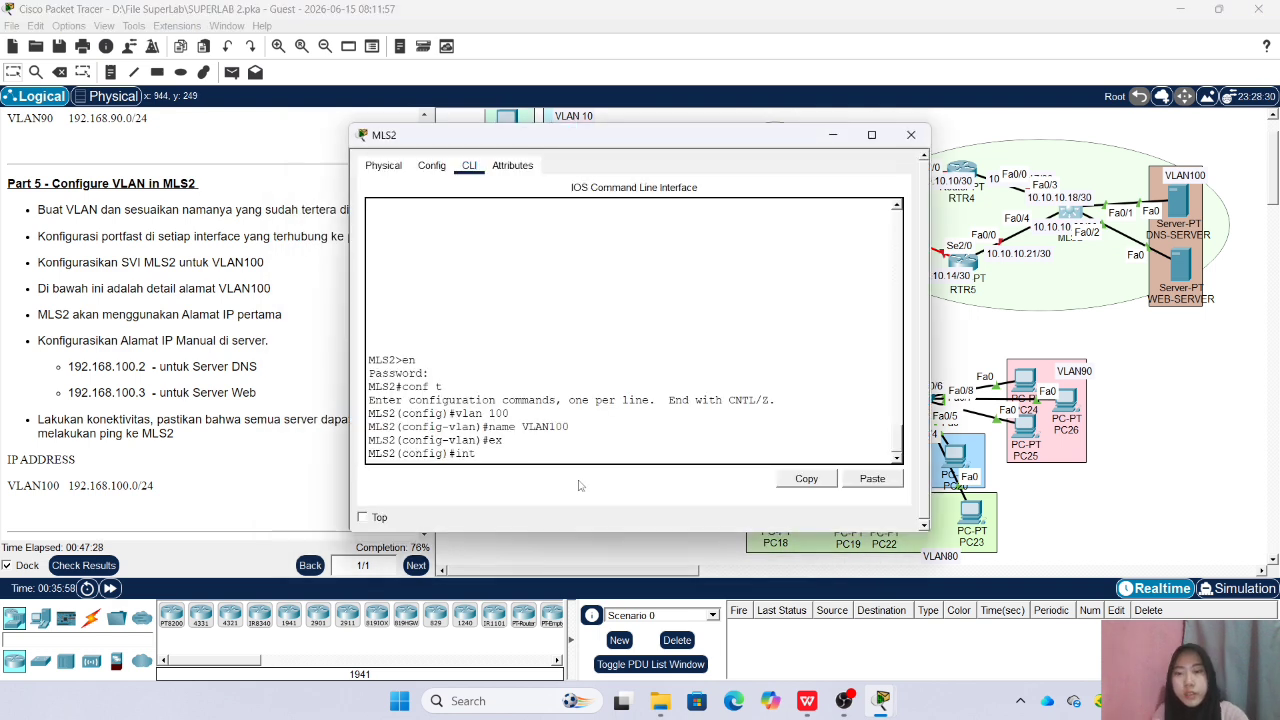
text( vl)
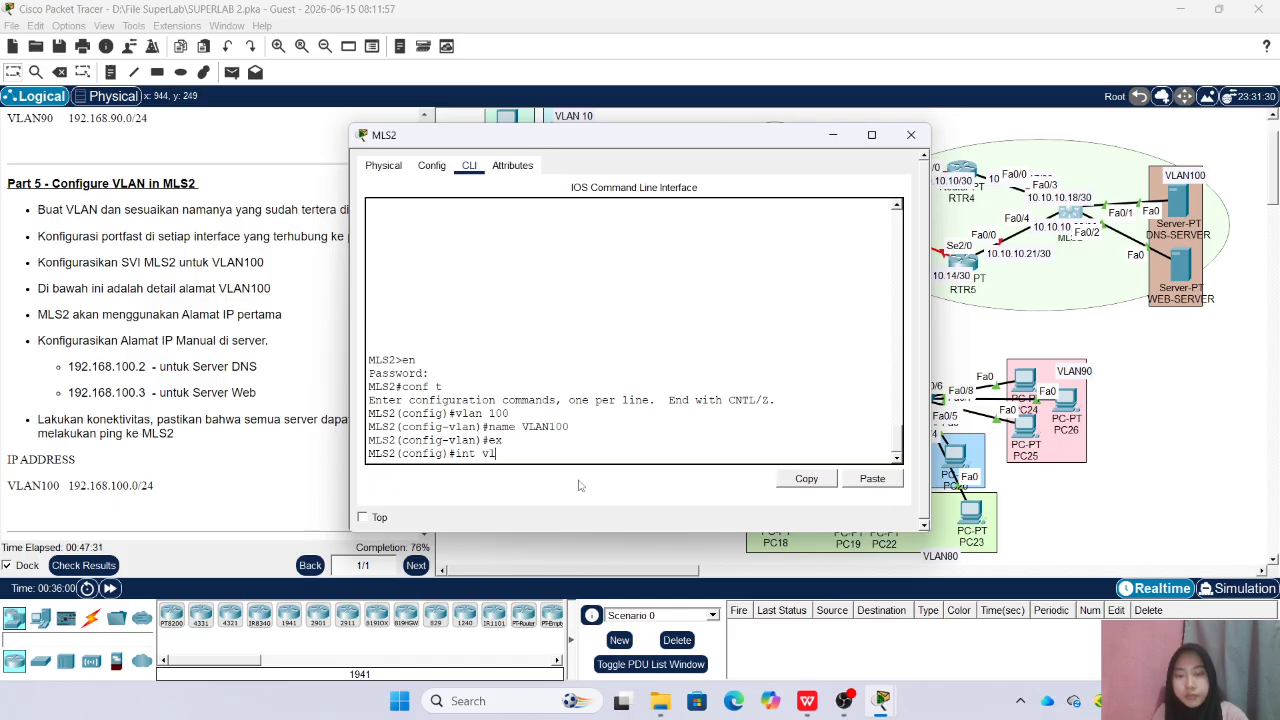
text(an 100)
key(Return)
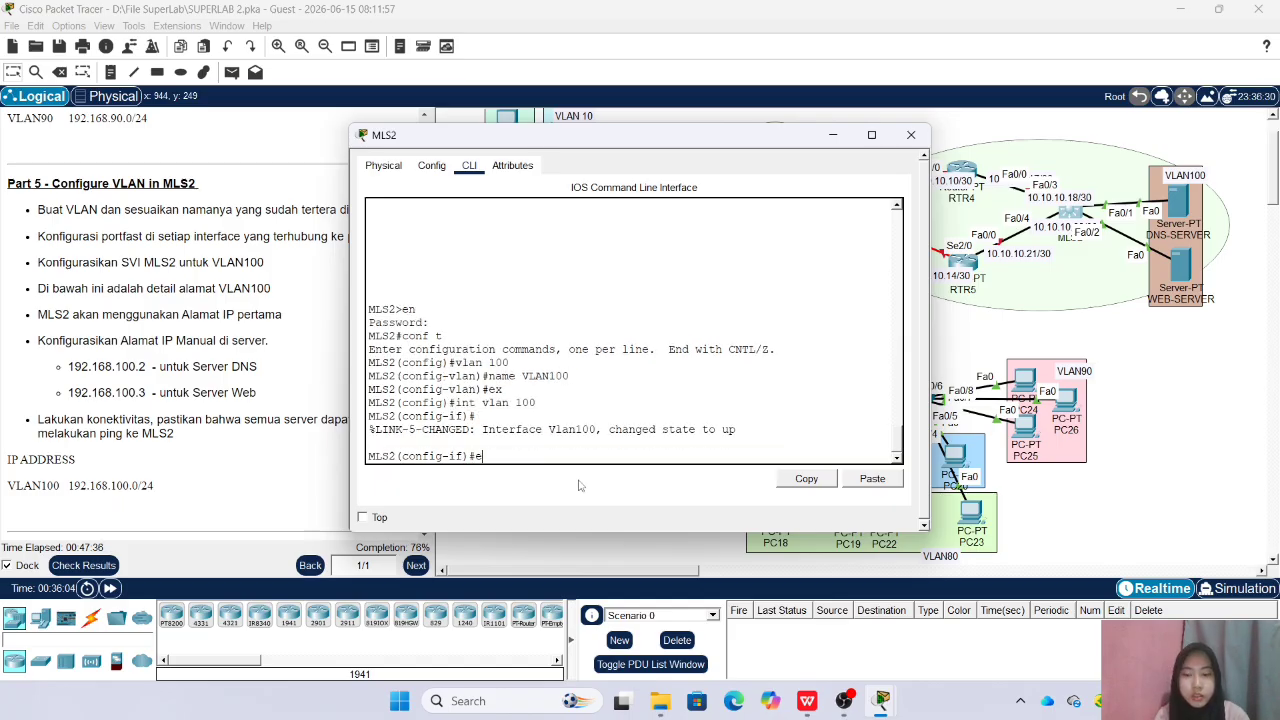
Assign IP address 192.168.100.1 with mask 255.255.255.0 to the VLAN 100 interface and close the MLS2 window
text(ip )
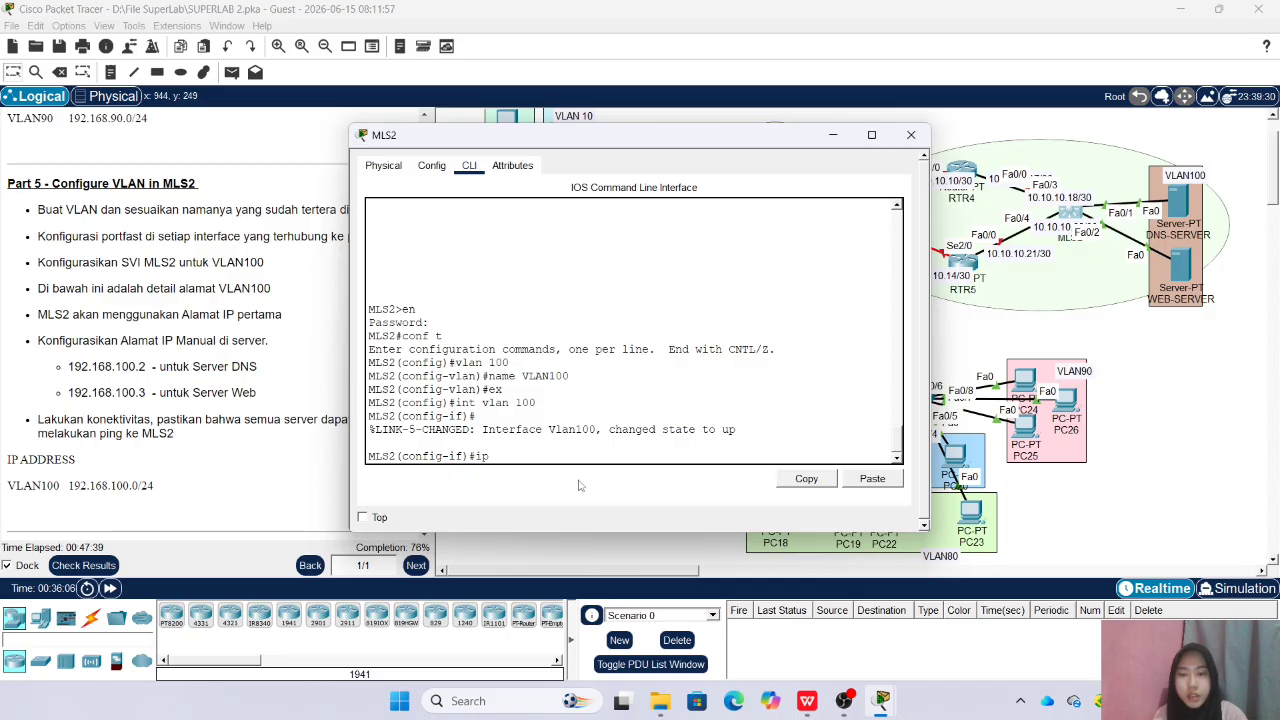
text(add 192.168.100.)
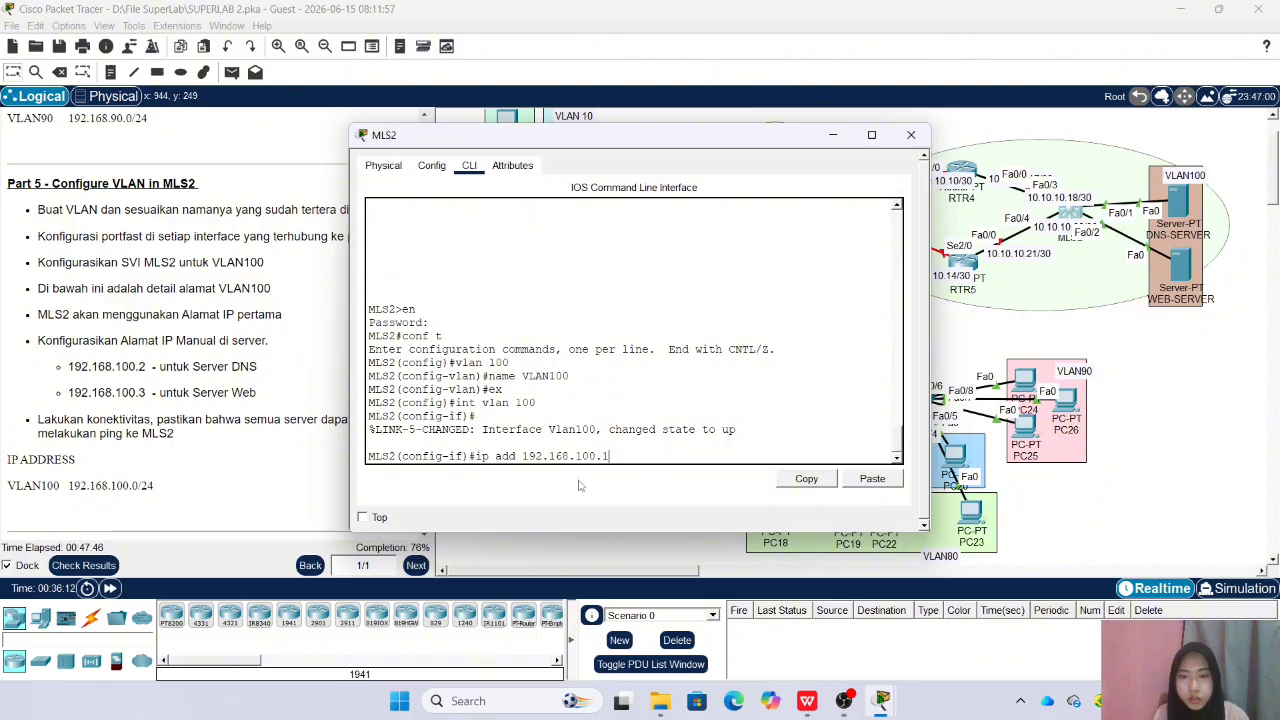
text(1 255.255.255.0)
key(Return)
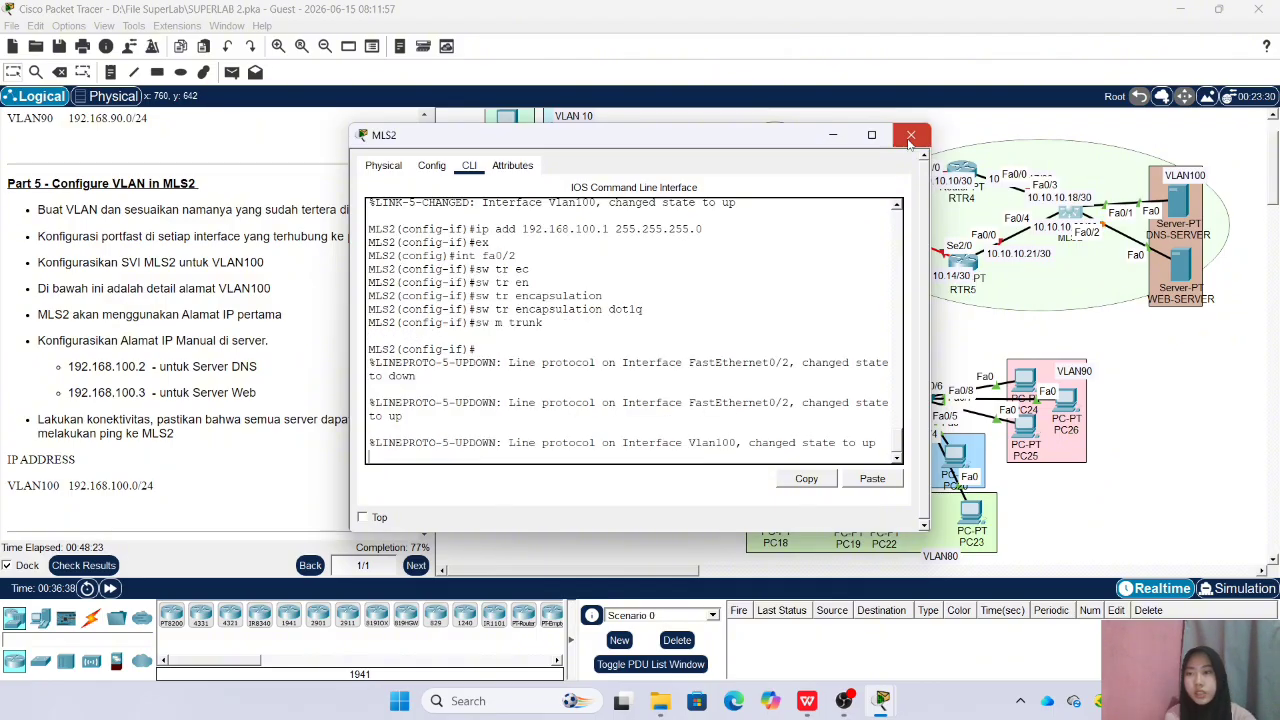
click(910, 134)
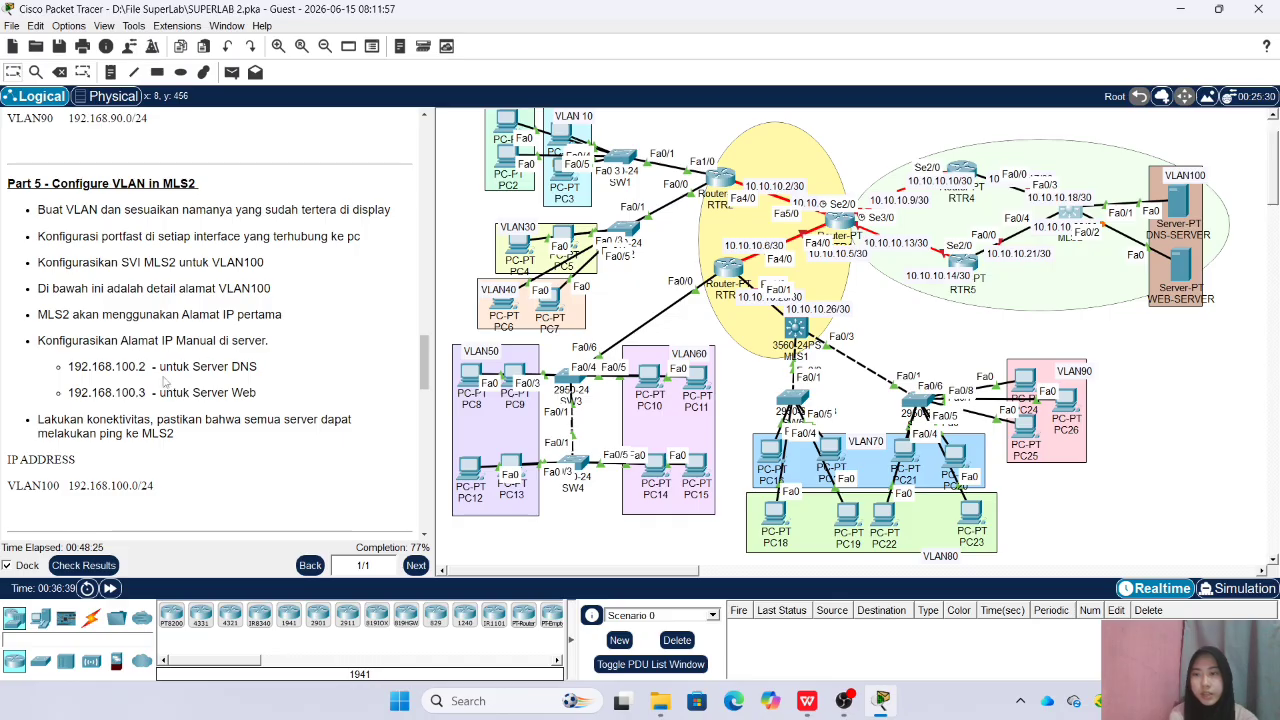
Give DNS-SERVER the static IPv4 address 192.168.100.2 with subnet mask 255.255.255.0
click(1177, 200)
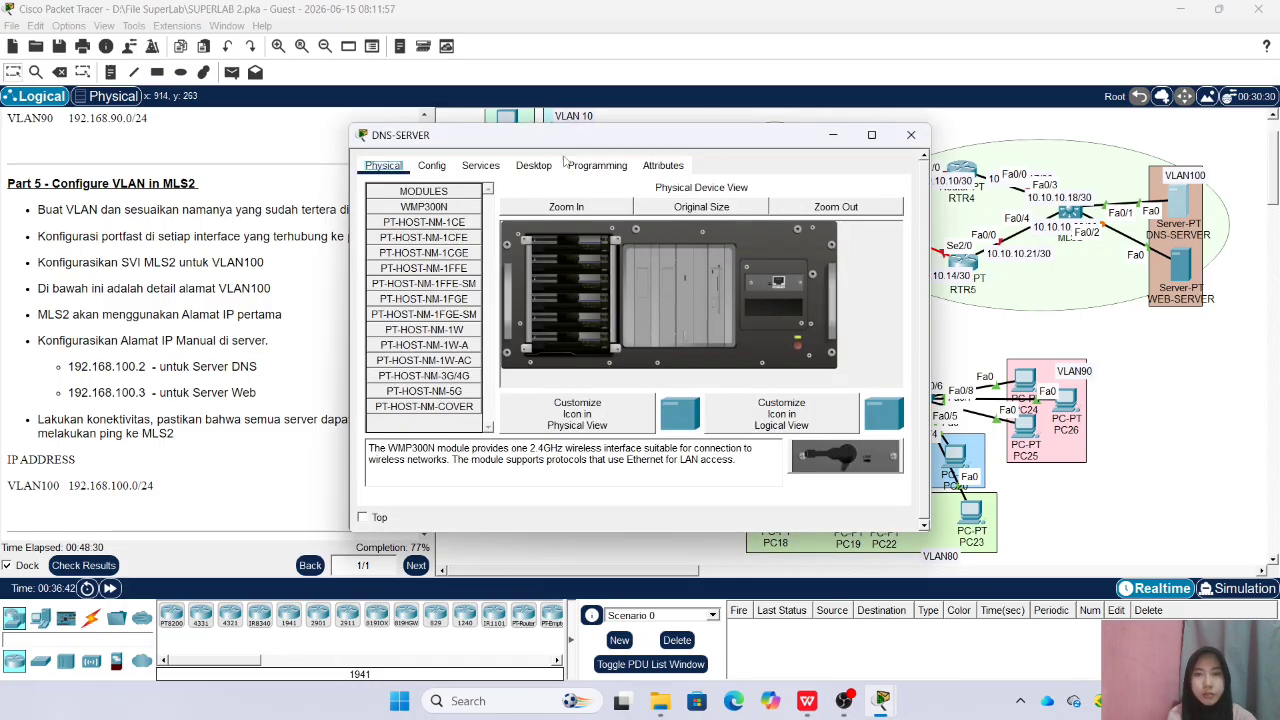
click(533, 165)
click(418, 222)
click(578, 244)
text(192)
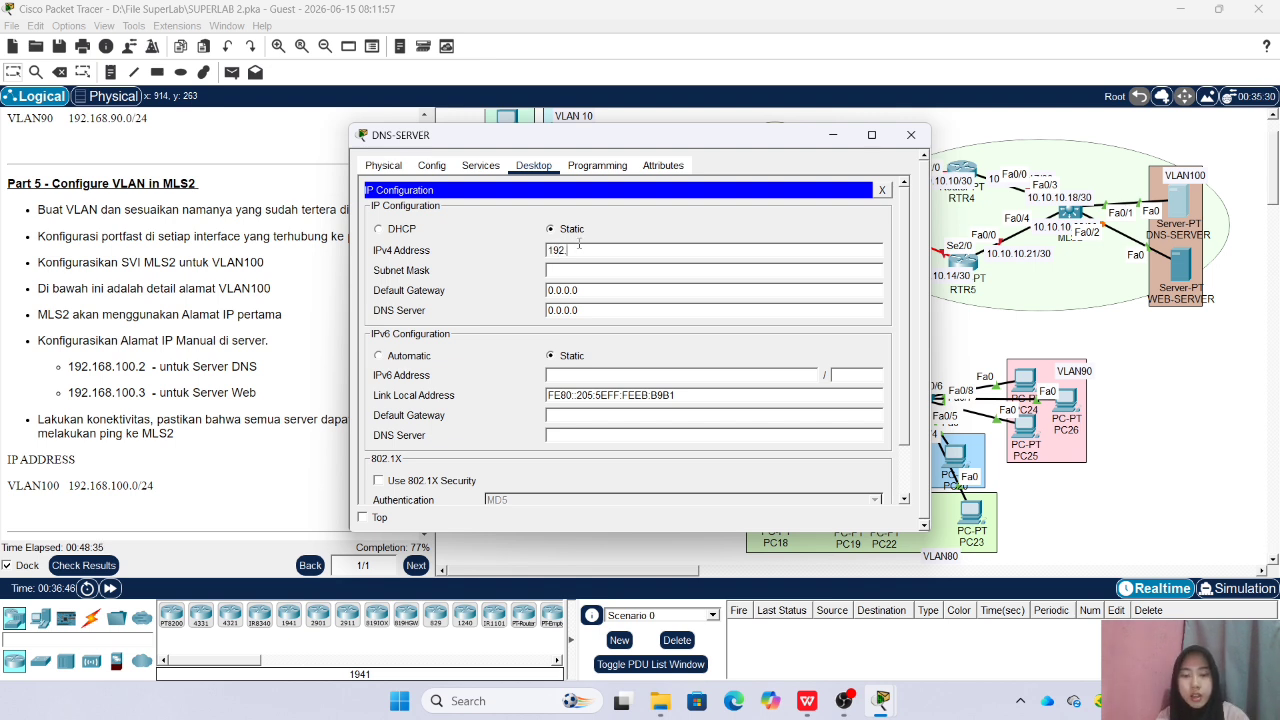
text(.168.100.2)
click(630, 270)
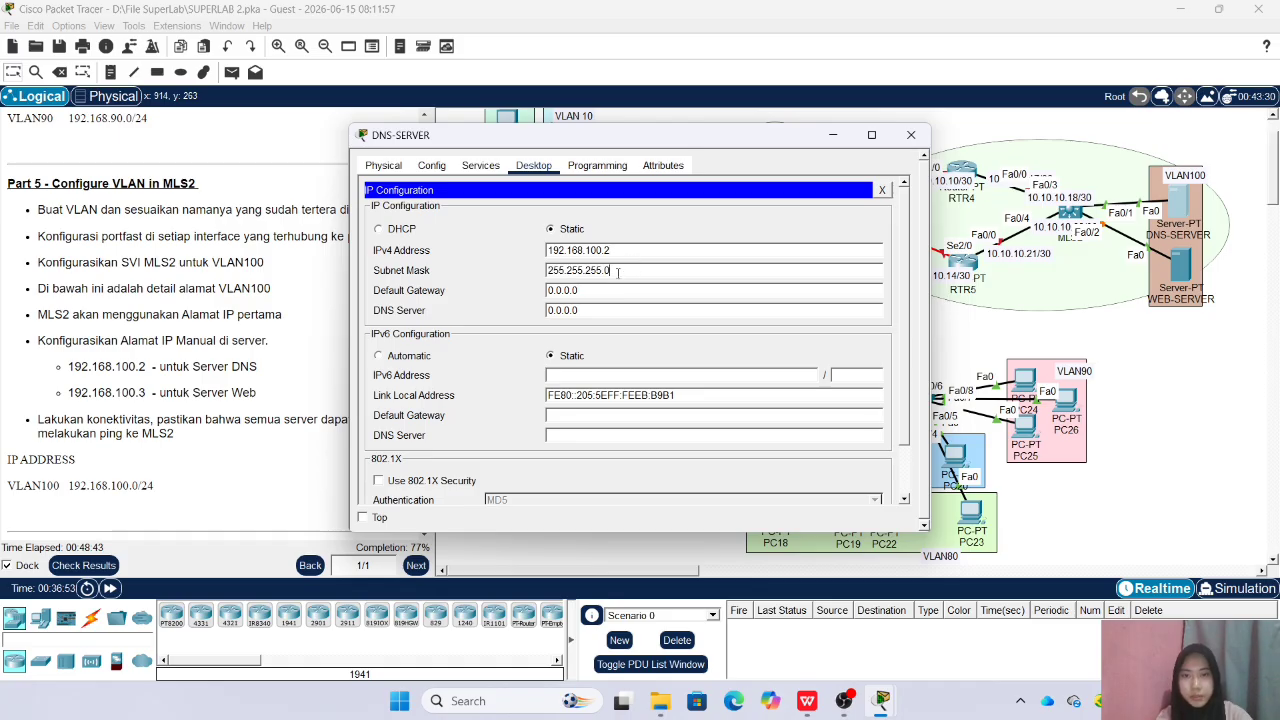
Set the IPv4 default gateway of DNS-SERVER to 192.168.100.1
key(BackSpace)
key(BackSpace)
key(BackSpace)
key(BackSpace)
key(BackSpace)
key(BackSpace)
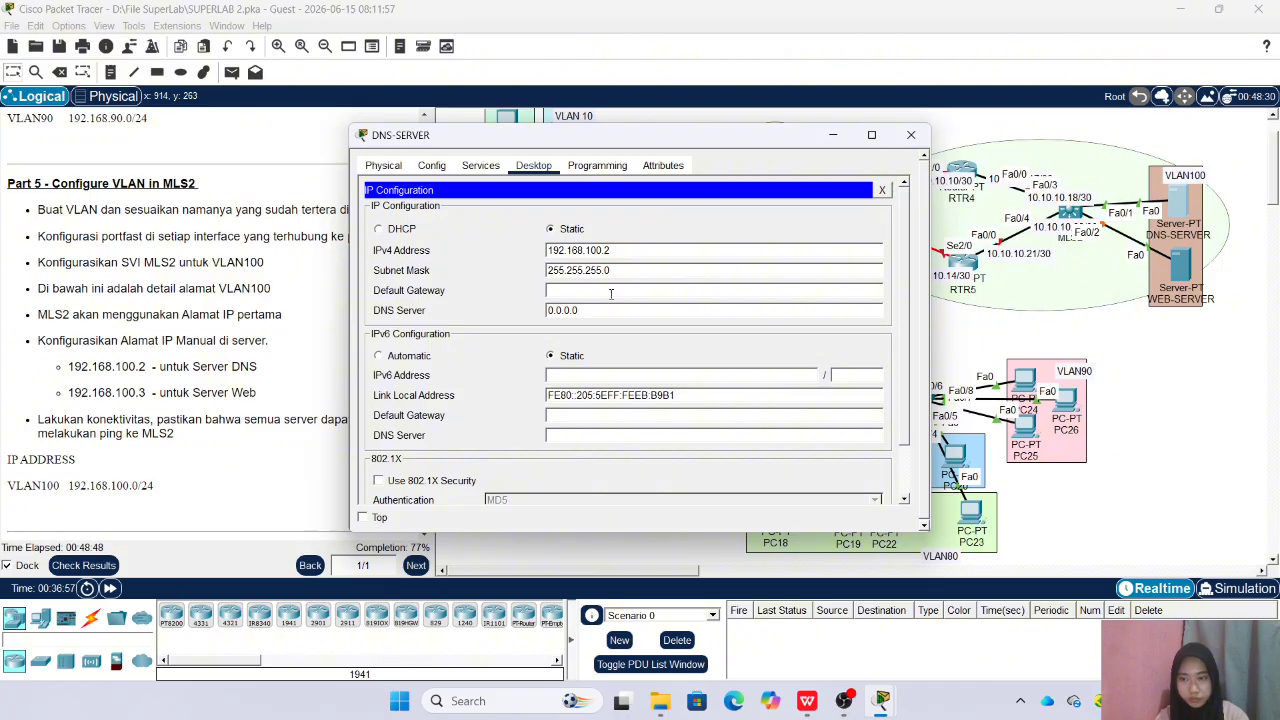
text(192.168.100.1)
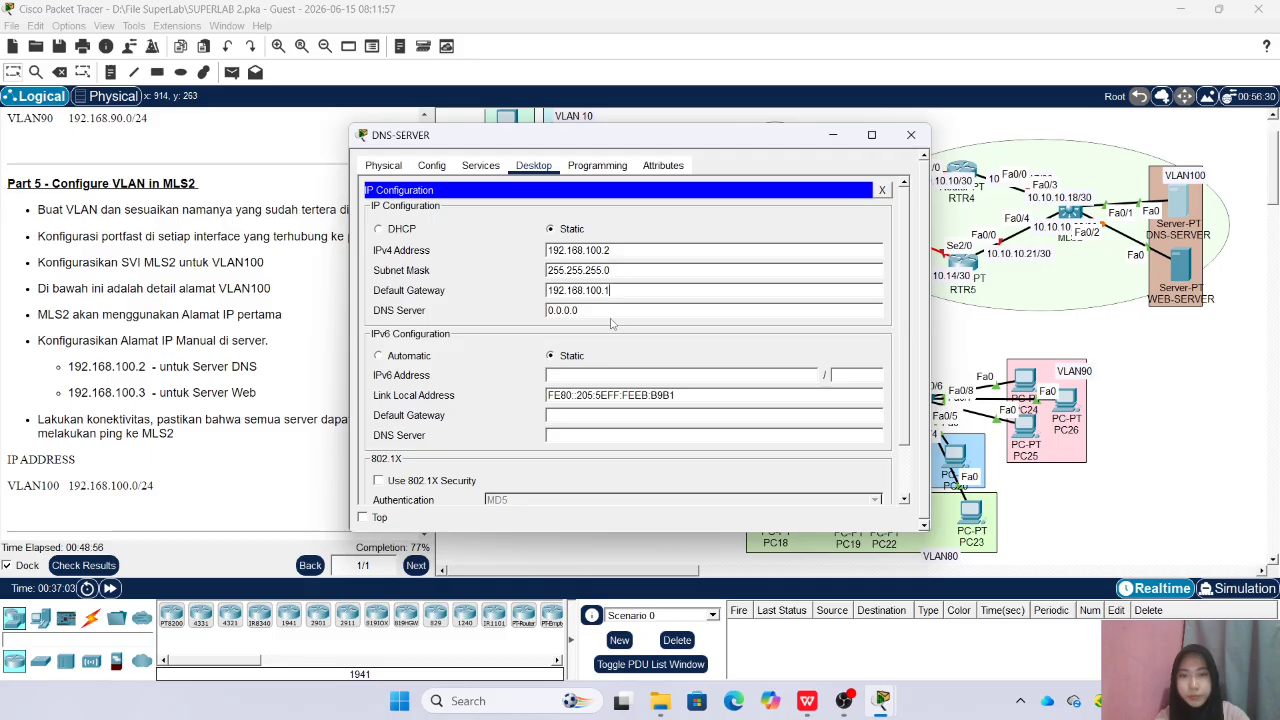
Set the IPv4 DNS server of DNS-SERVER to 192.168.100.2 and close its window
key(Tab)
key(BackSpace)
text(192.188.100.2)
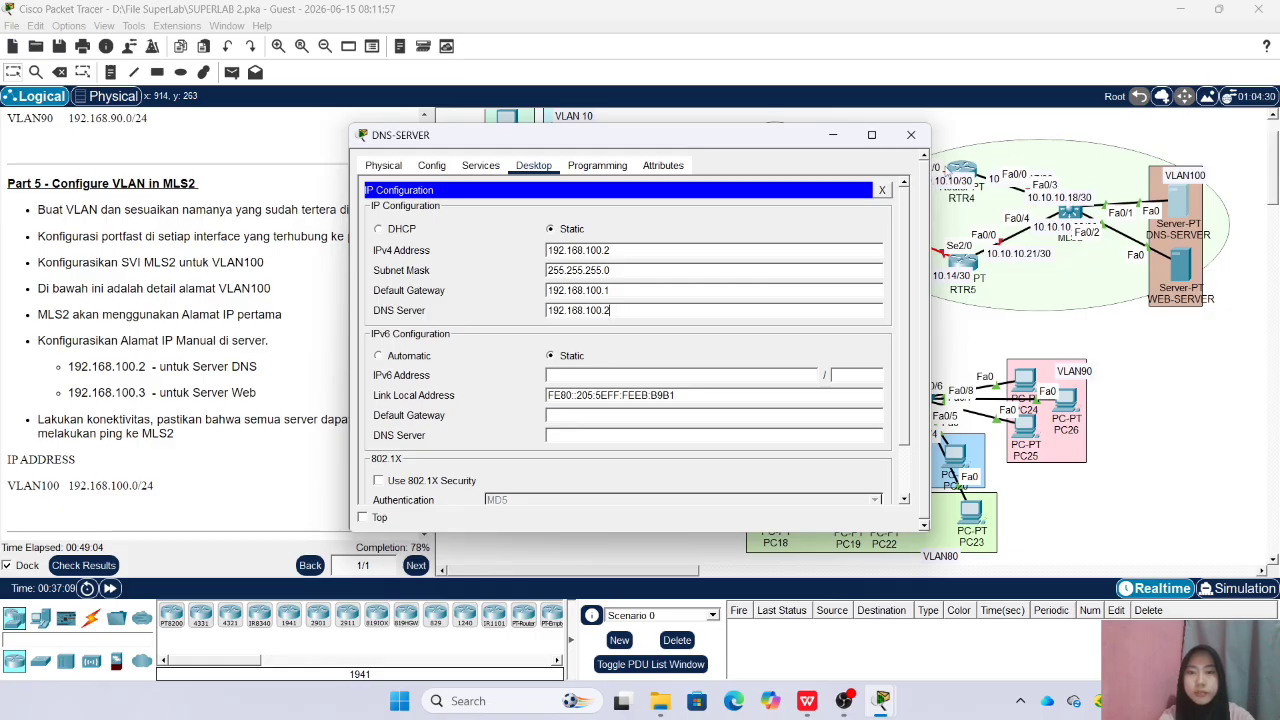
click(911, 136)
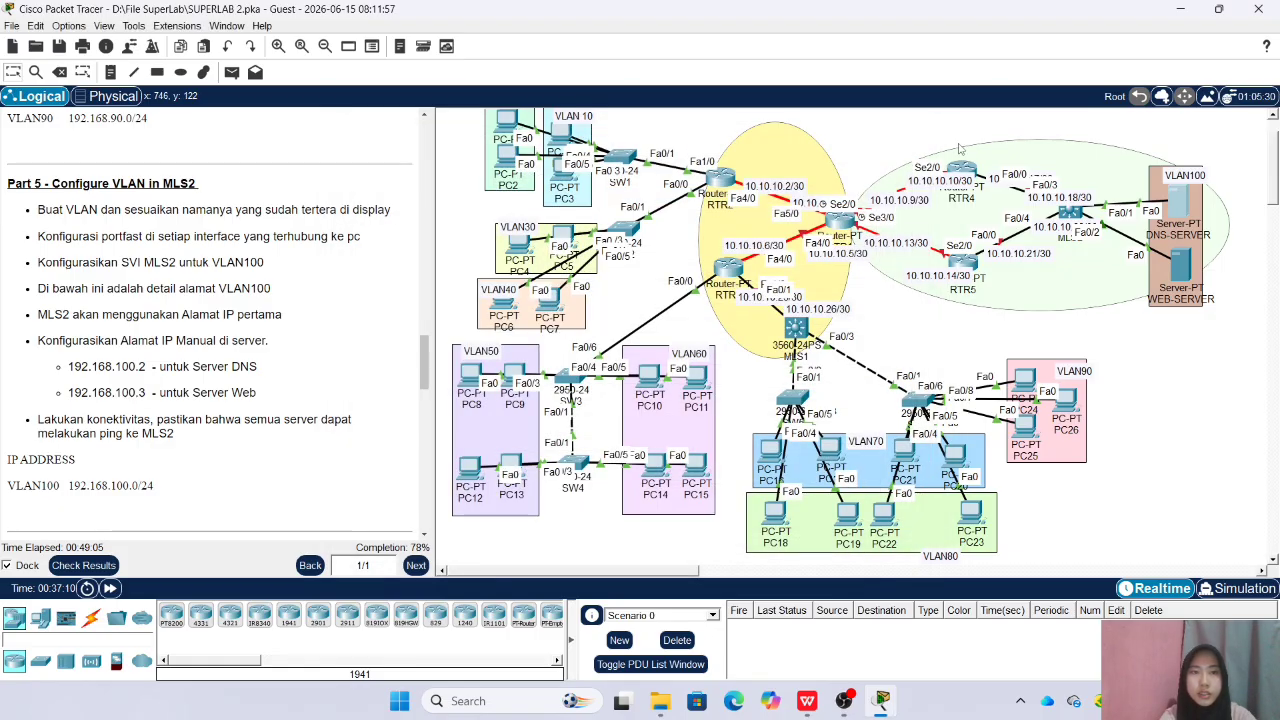
Give WEB-SERVER the static IPv4 address 192.168.100.3 with subnet mask 255.255.255.0
click(1178, 265)
click(534, 166)
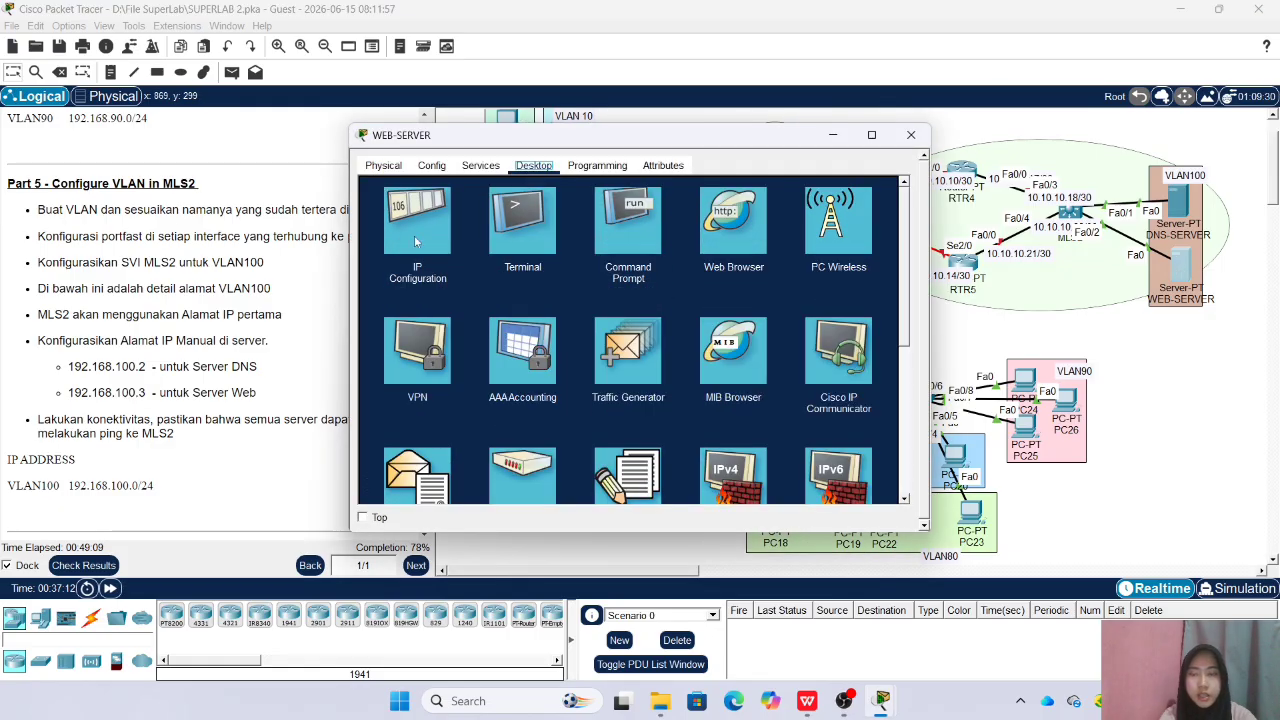
click(422, 245)
click(552, 250)
text(192.1)
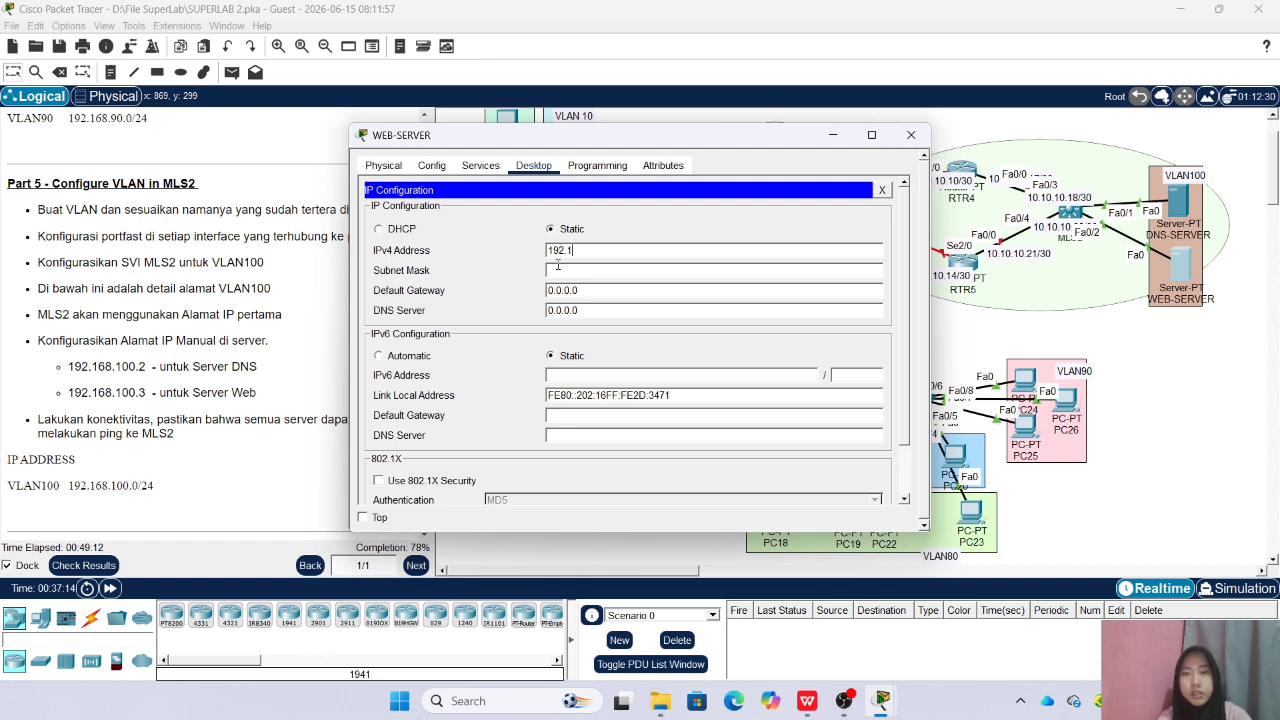
text(68.100.3)
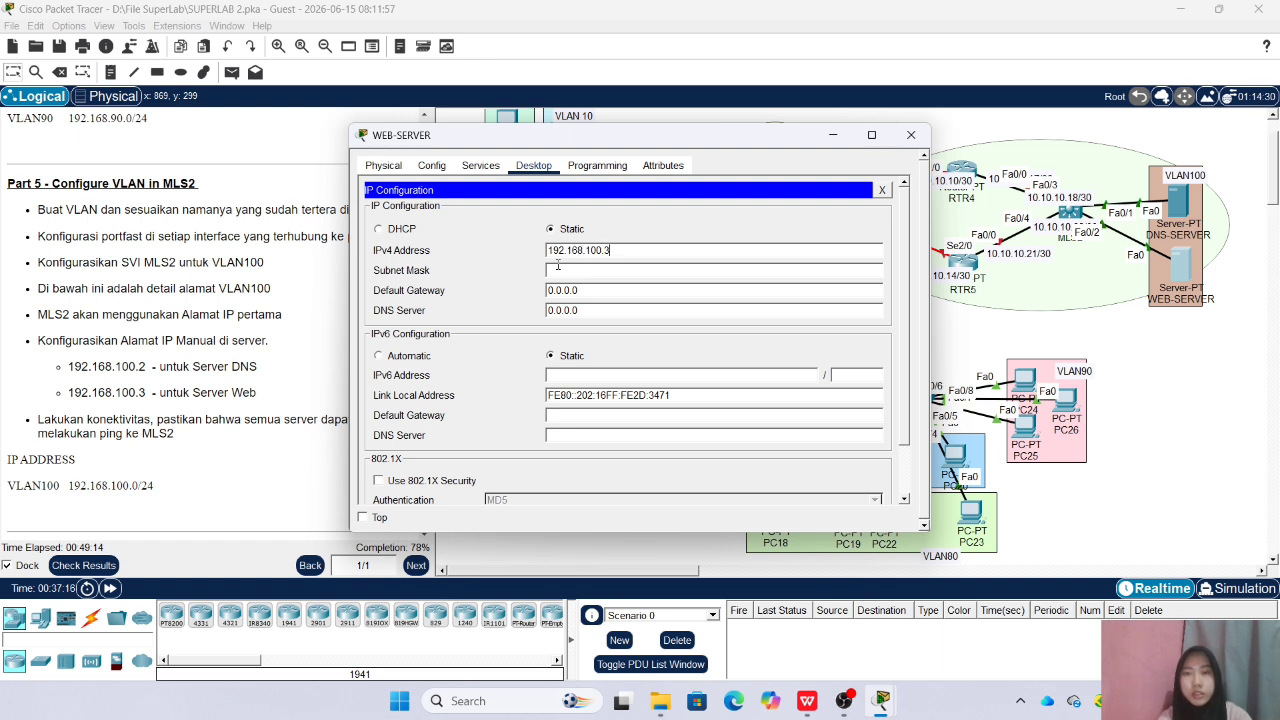
click(647, 271)
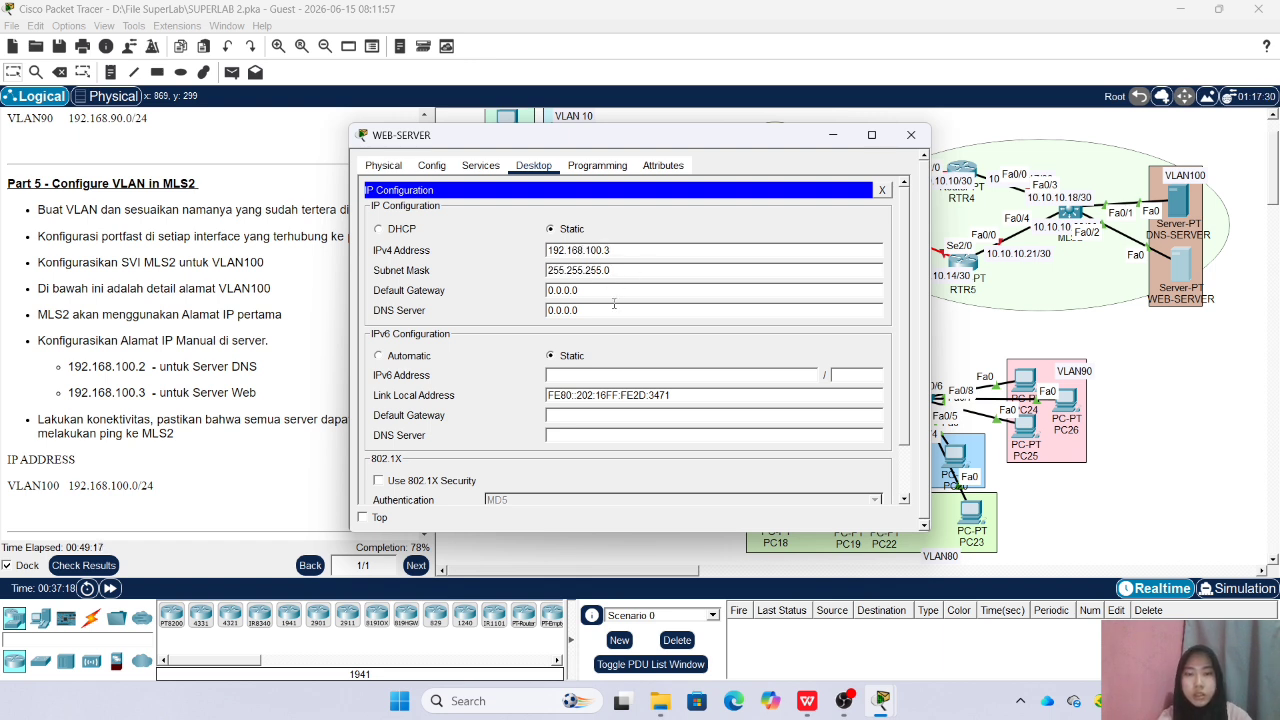
Set WEB-SERVER's IPv4 default gateway to 192.168.100.1 and DNS server to 192.168.100.2, and close its window
key(Tab)
text(192.168)
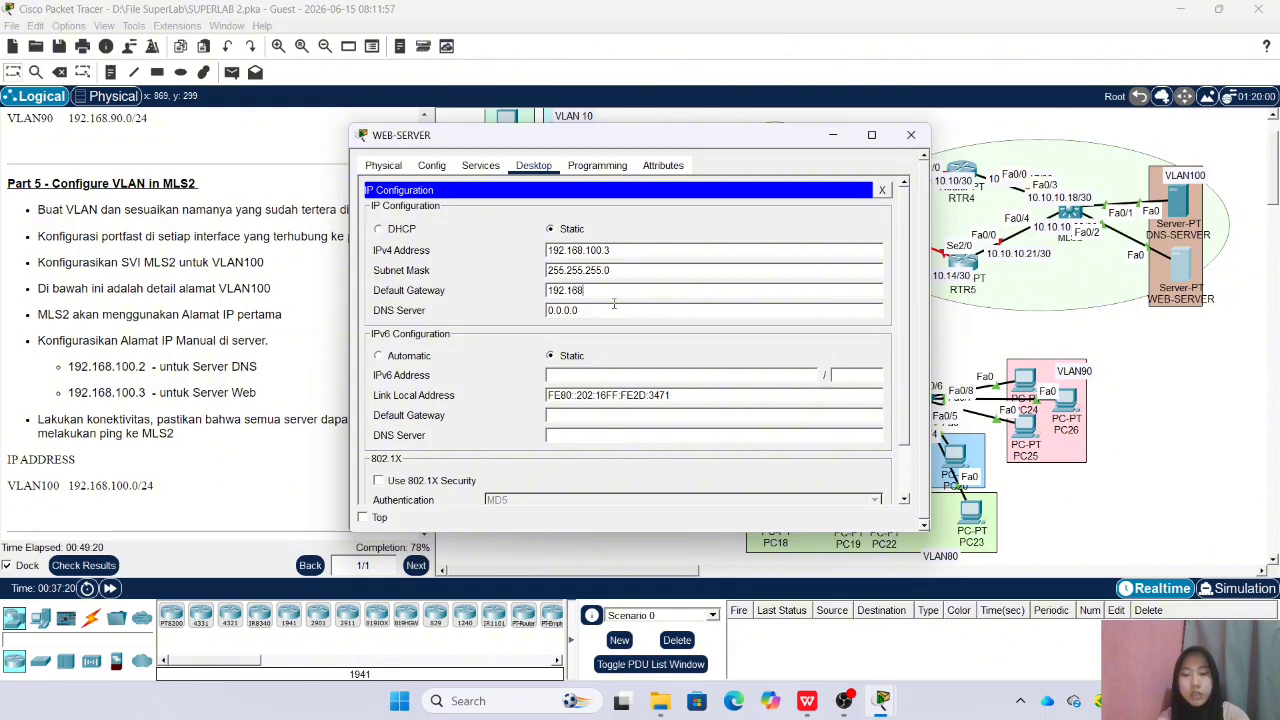
text(.100.1)
key(BackSpace)
key(BackSpace)
key(BackSpace)
key(BackSpace)
key(BackSpace)
key(BackSpace)
key(BackSpace)
text(192.1)
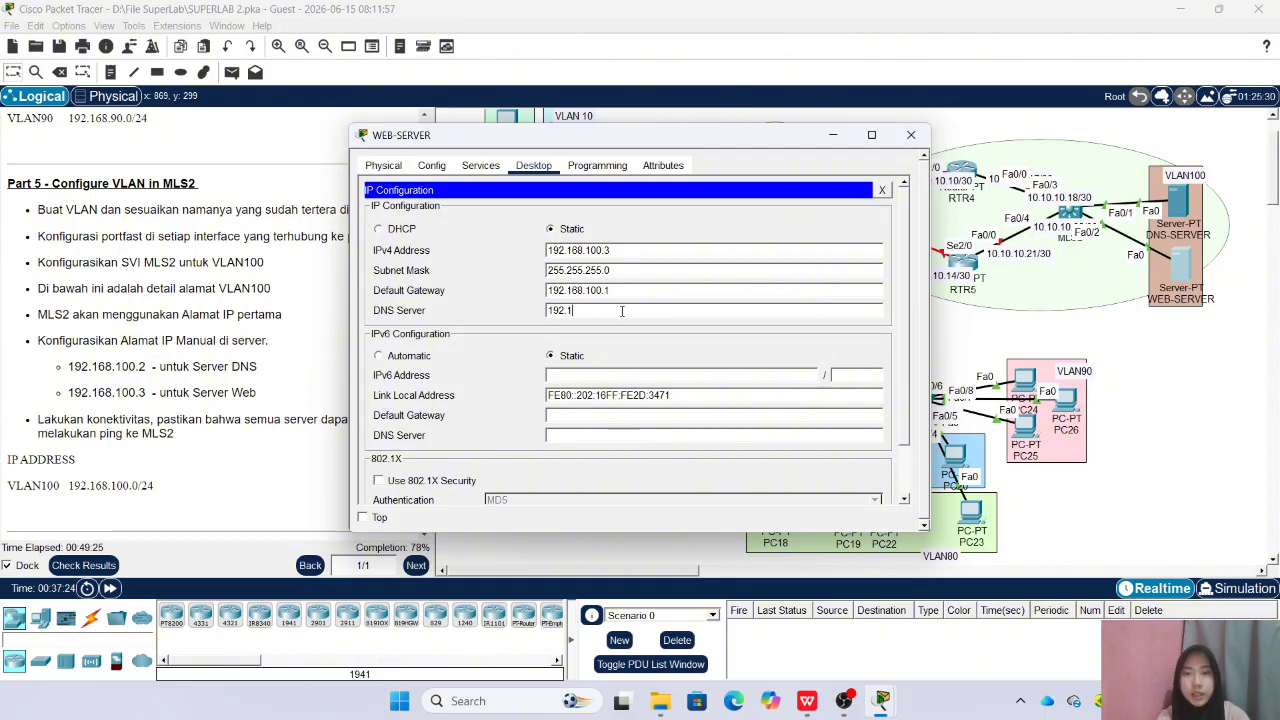
text(68.100.2)
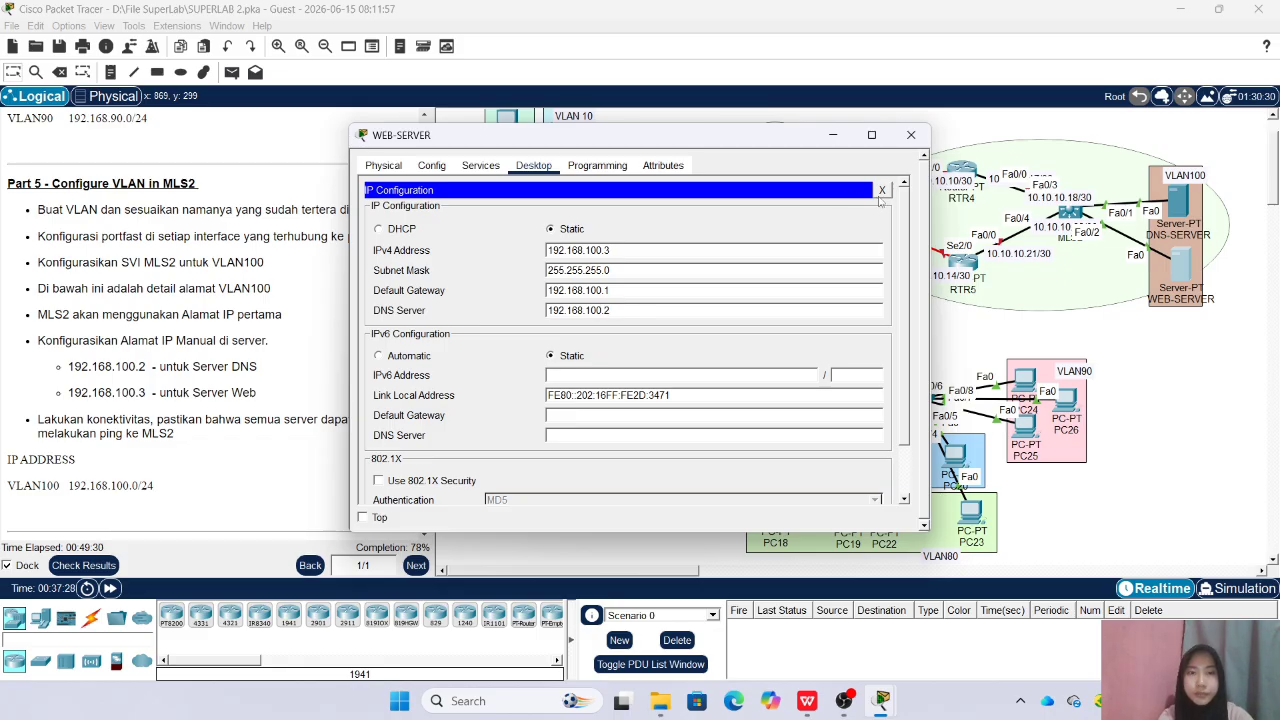
click(882, 190)
click(910, 134)
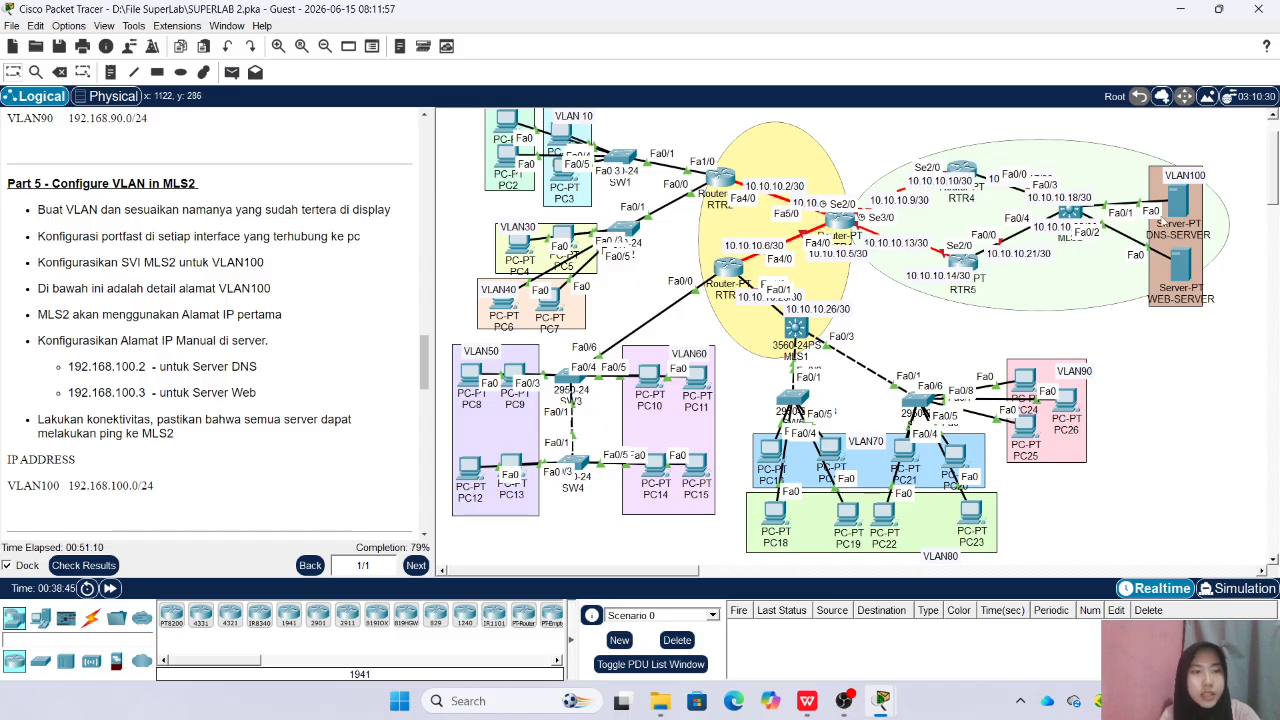
Open the command line of MLS2 and enter global configuration mode, supplying the enable password
click(795, 328)
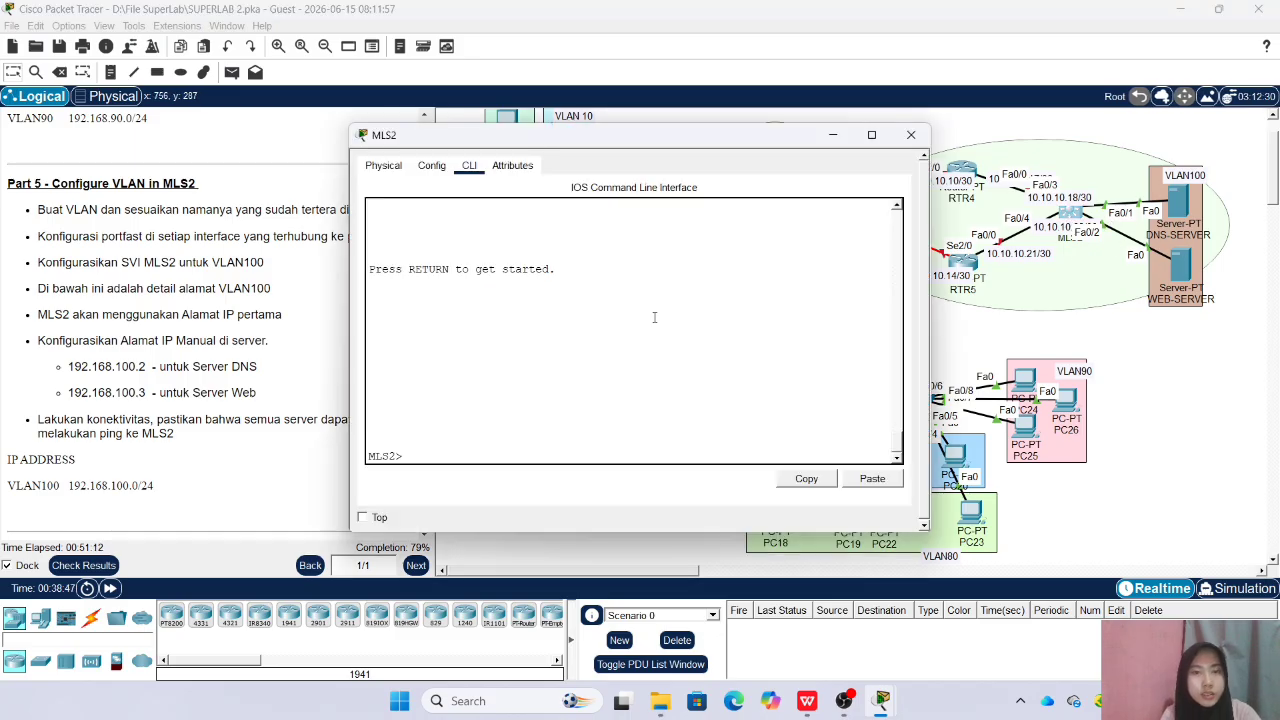
text(ex)
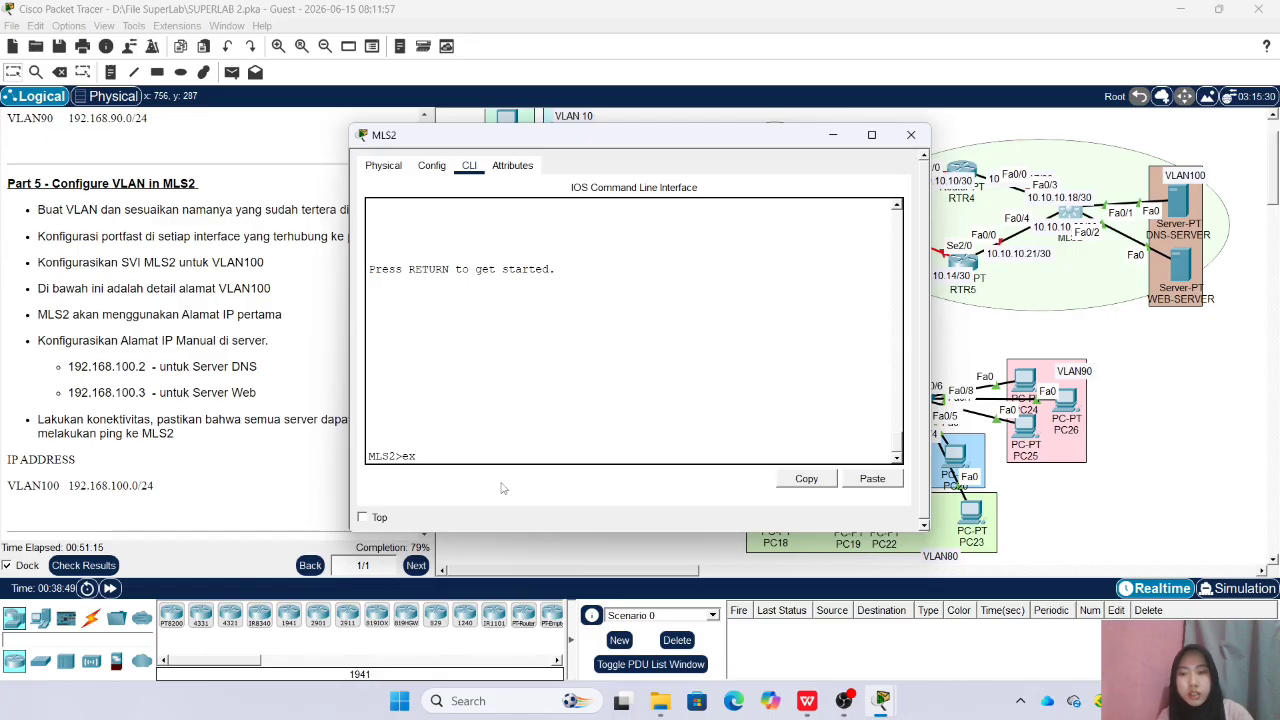
text(n)
key(Return)
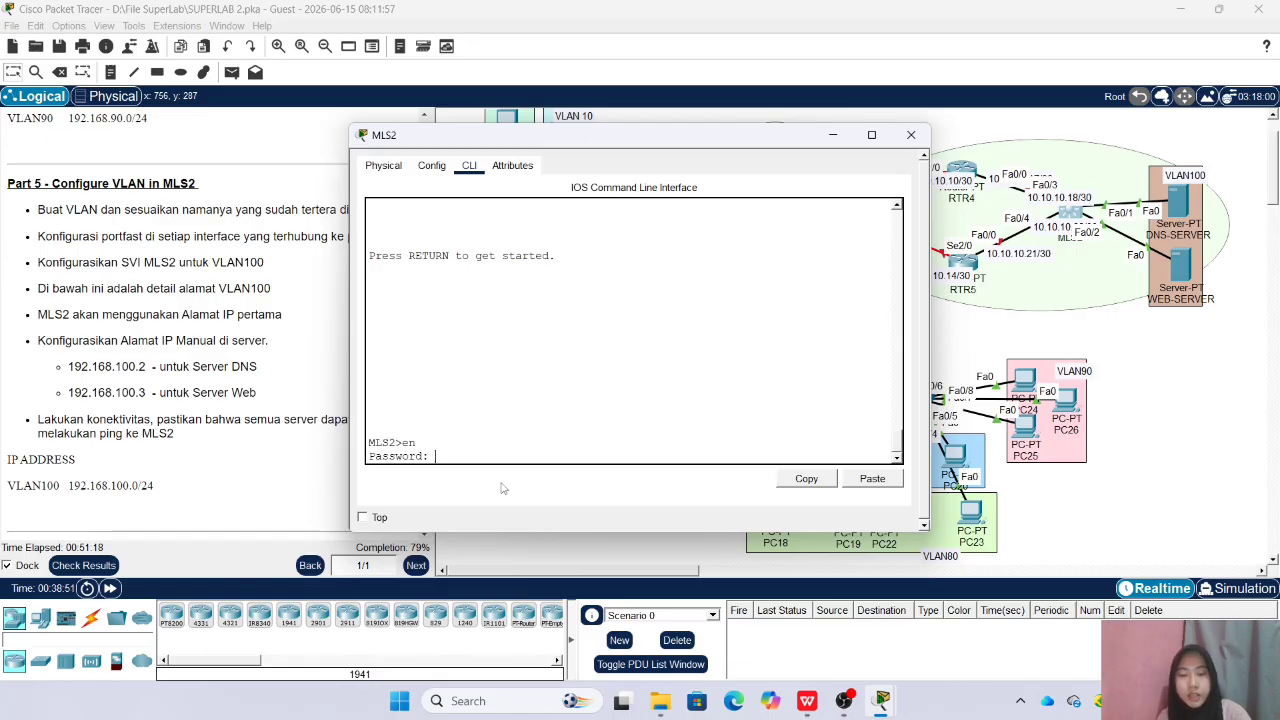
key(Return)
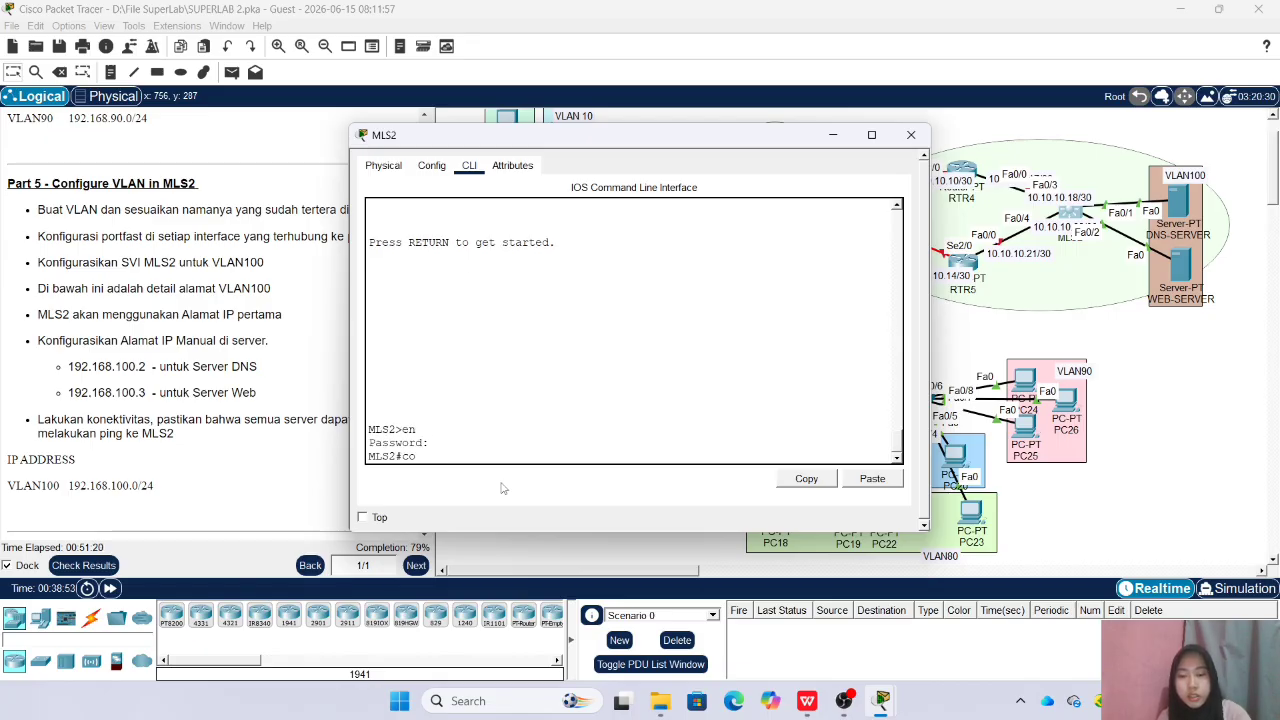
text(conf t)
key(Return)
Assign MLS2 interfaces Fa0/1-2 to access VLAN 100, enable spanning-tree portfast on them, and close the MLS2 window
text(int ra fa0/)
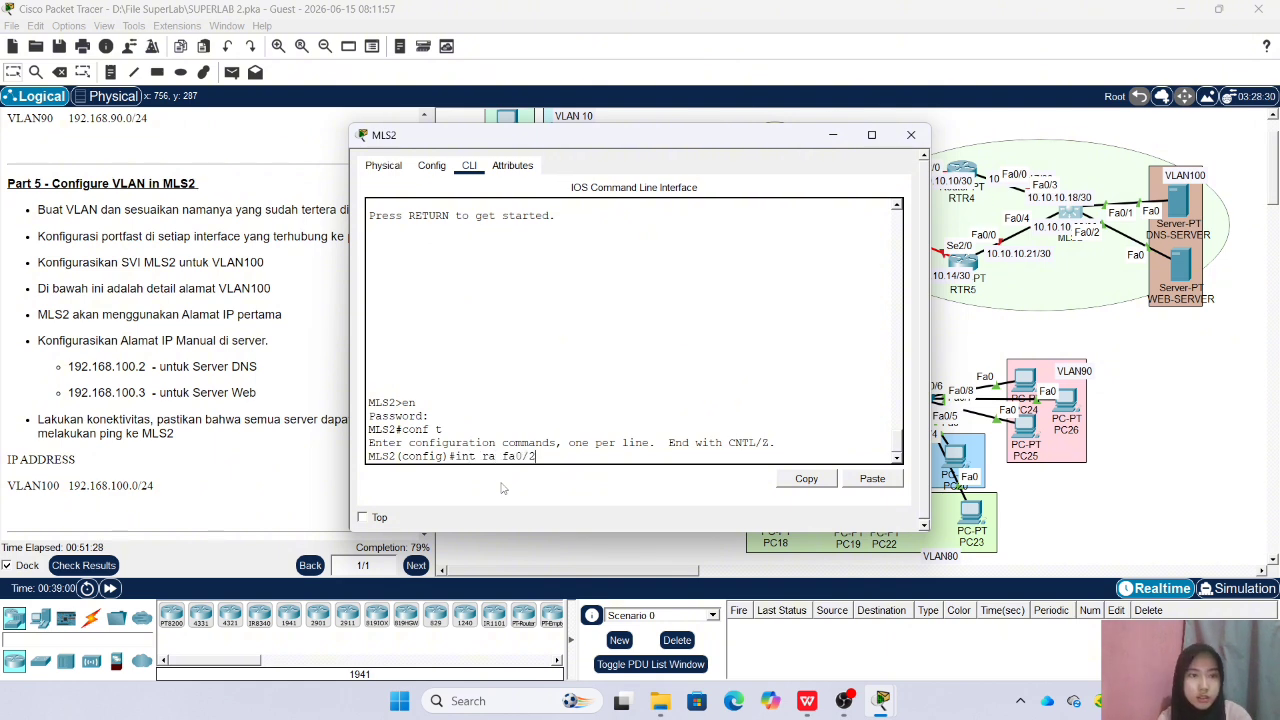
text(1-2)
key(Return)
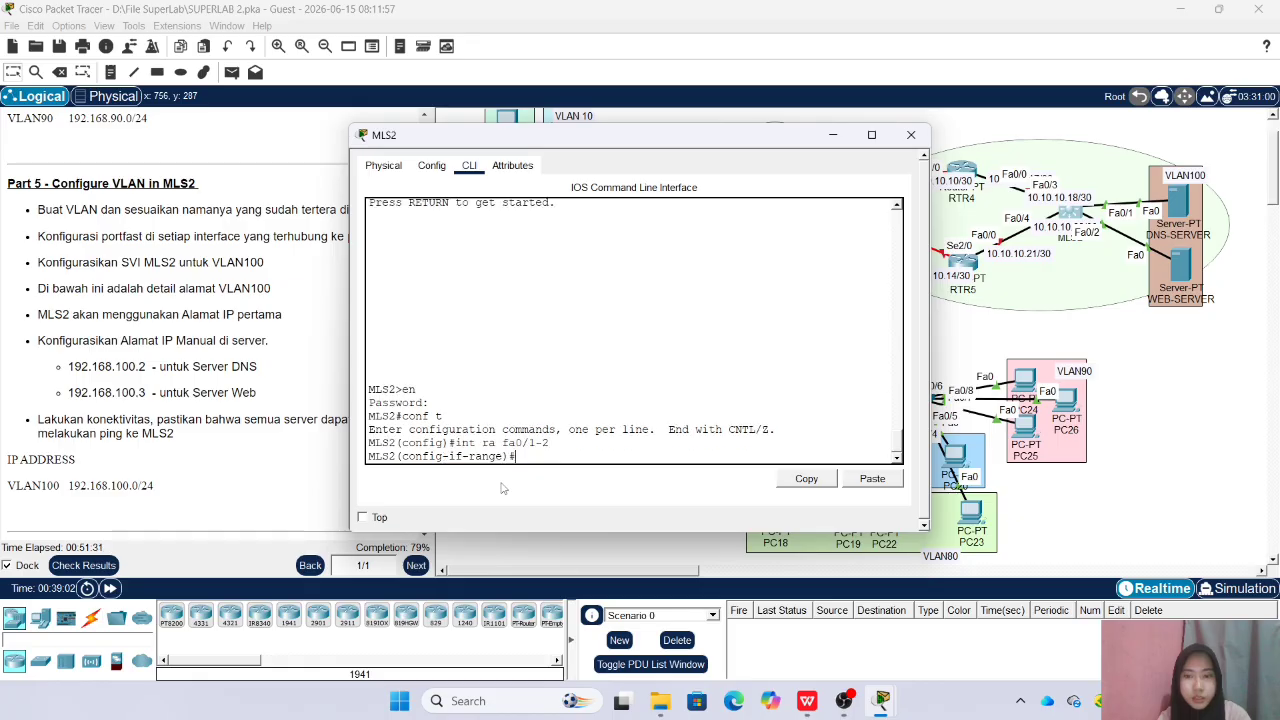
text(sw acc vlan 100)
key(Return)
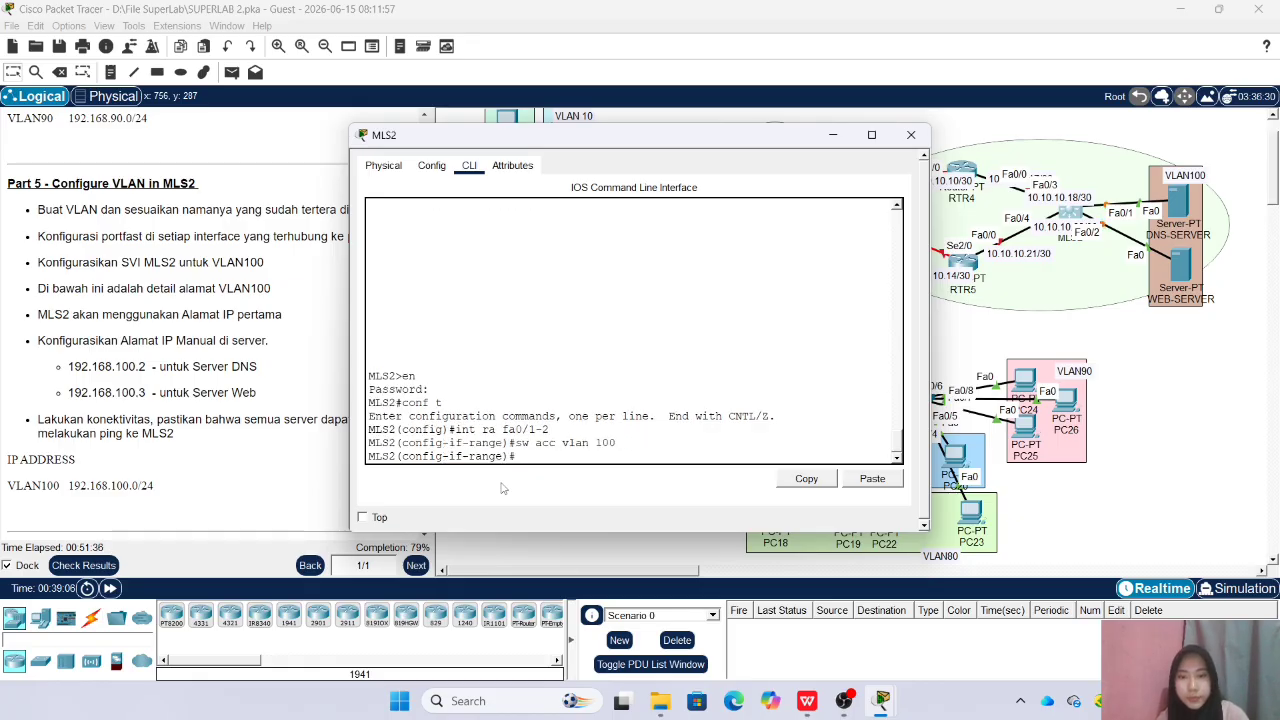
text(spa po)
key(Return)
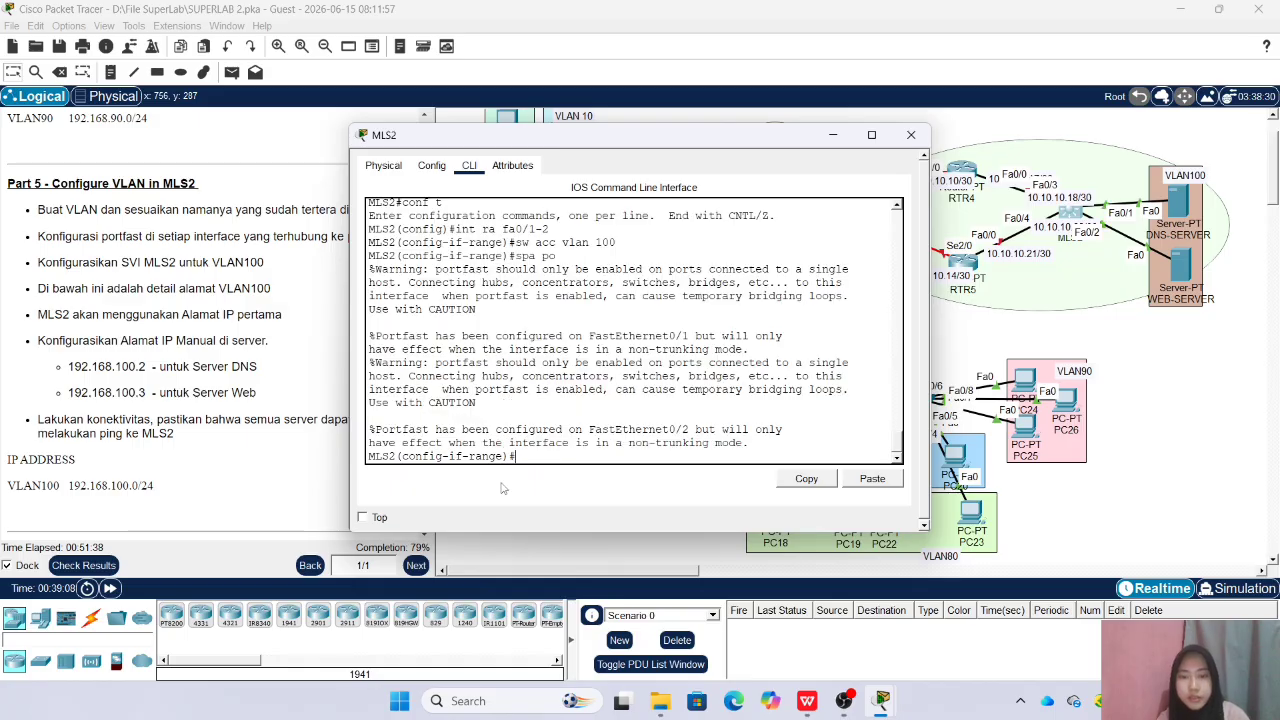
click(911, 134)
Ping the MLS2 address 192.168.100.1 from the command prompt of DNS-SERVER and close its window
click(1179, 205)
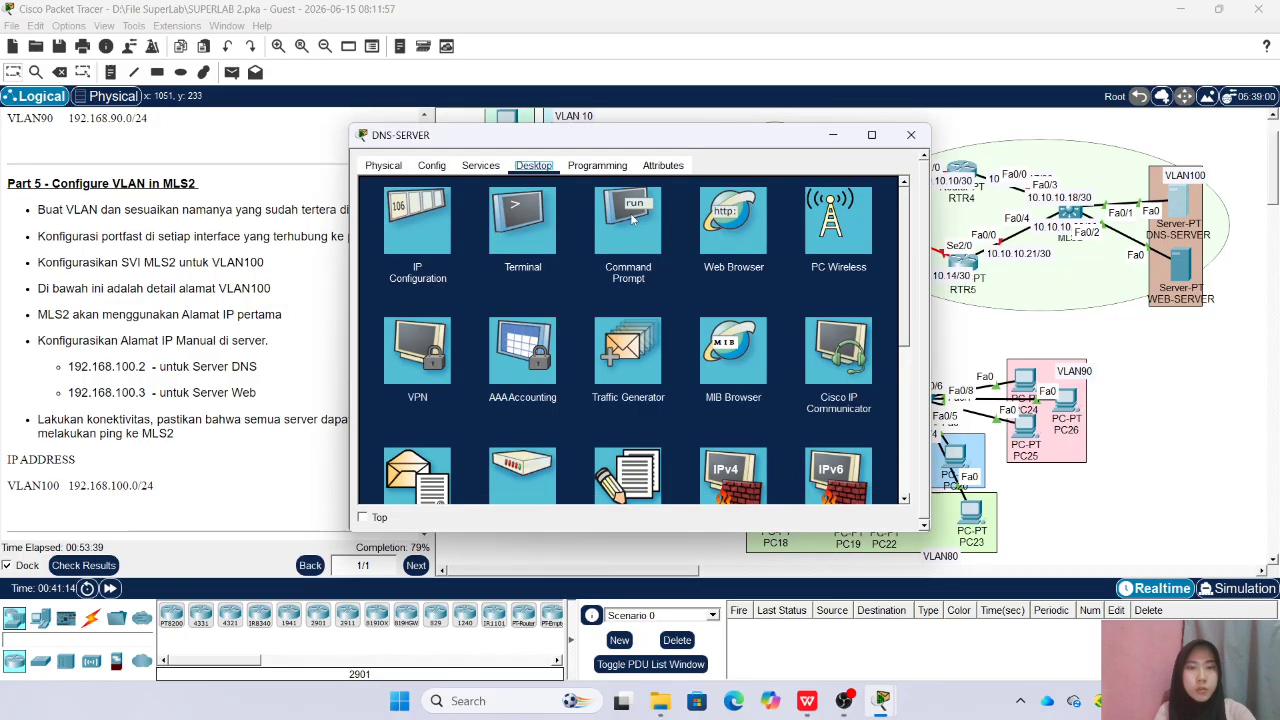
click(630, 238)
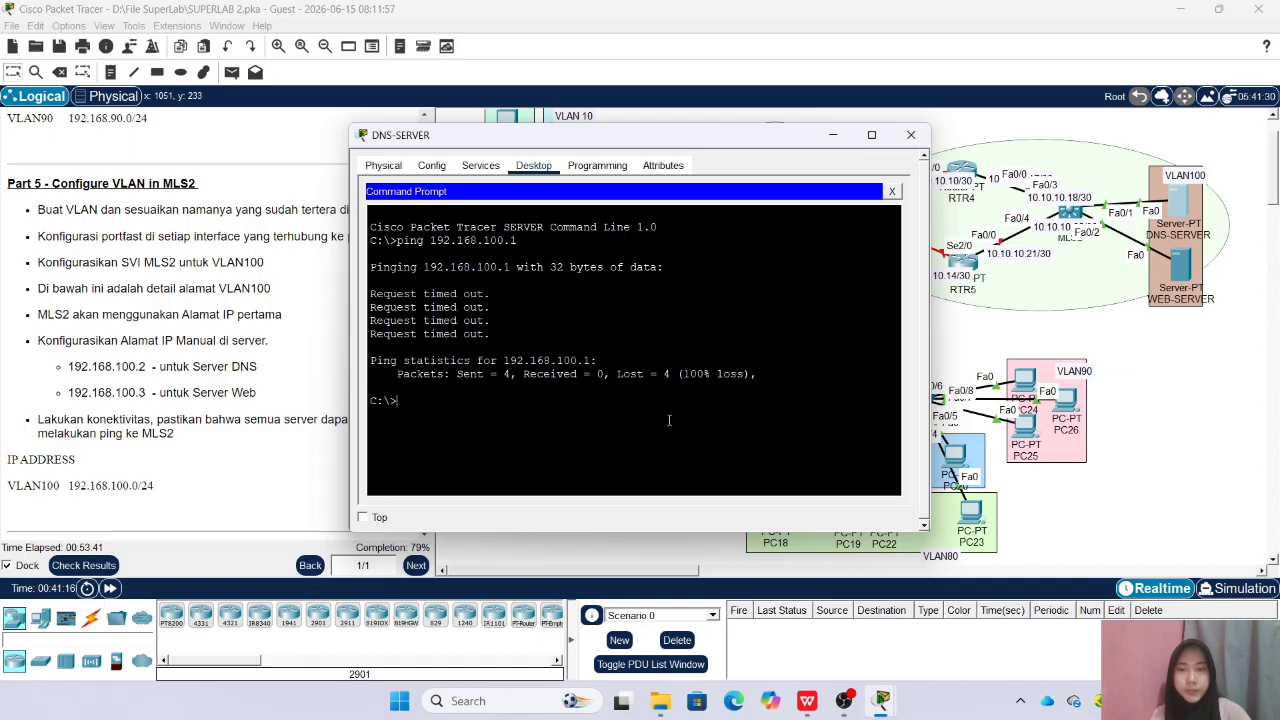
key(Up)
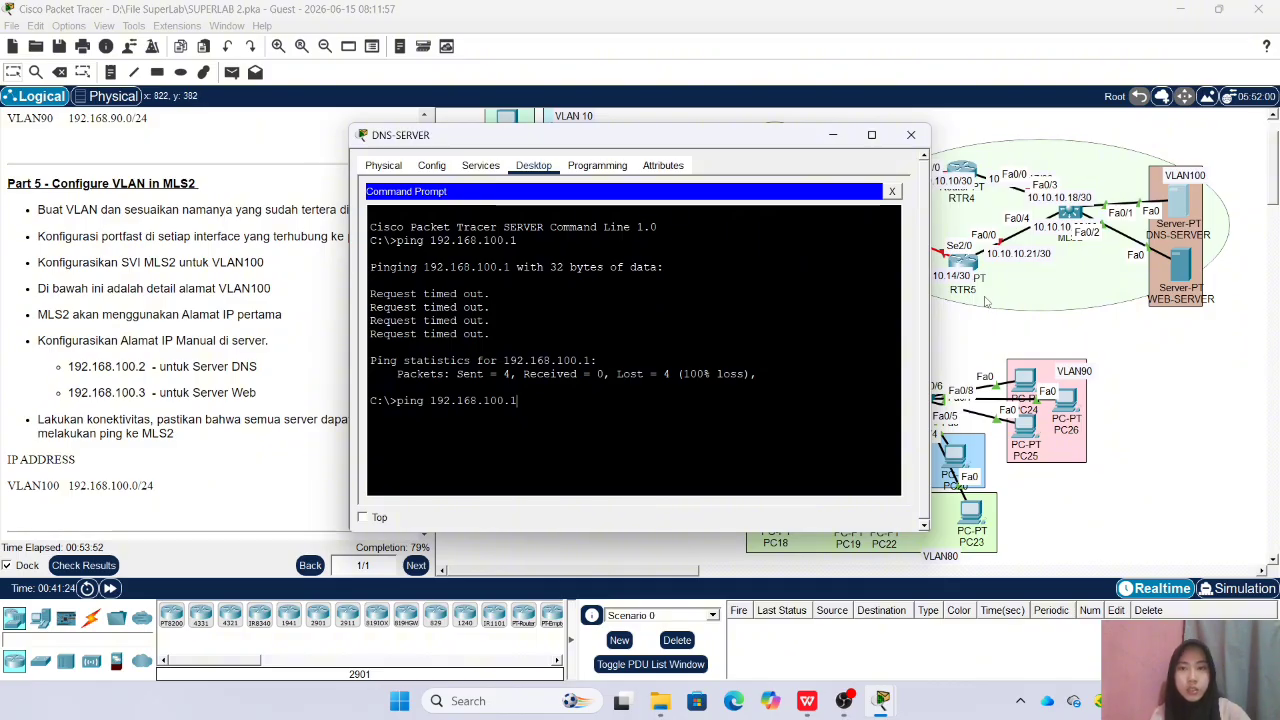
key(Return)
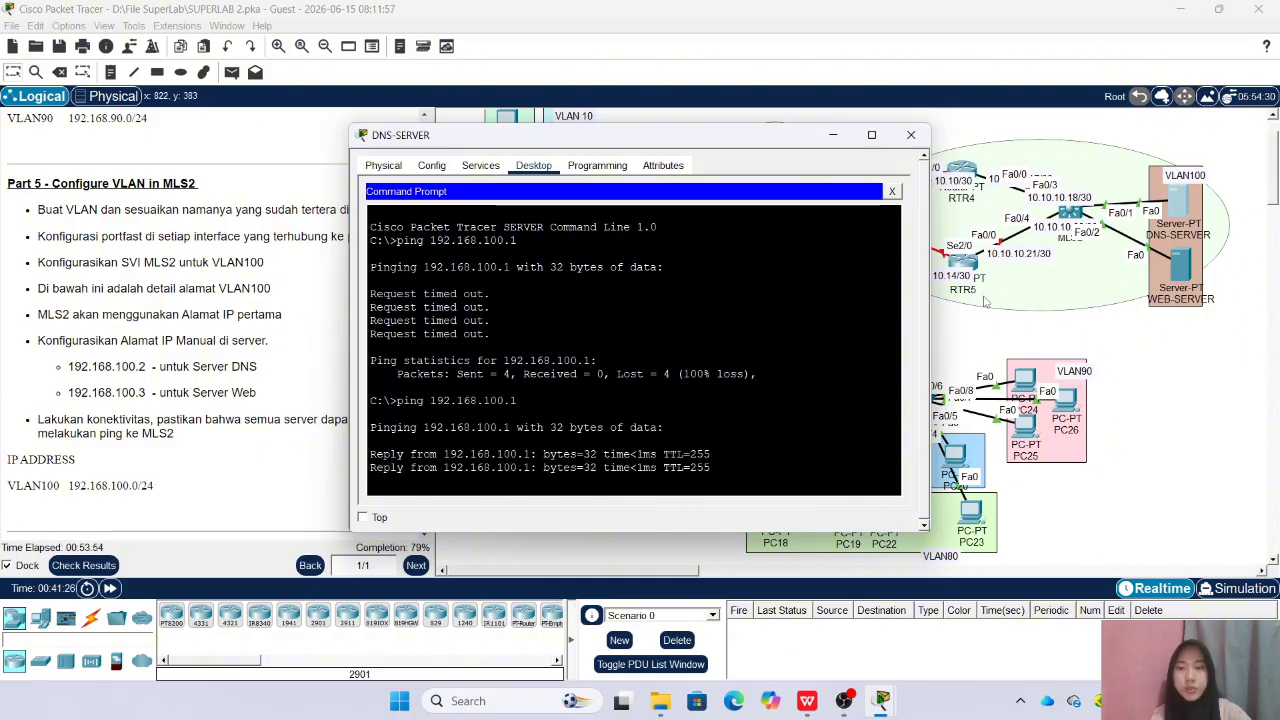
scroll(985, 302, down, 2)
scroll(1000, 300, up, 4)
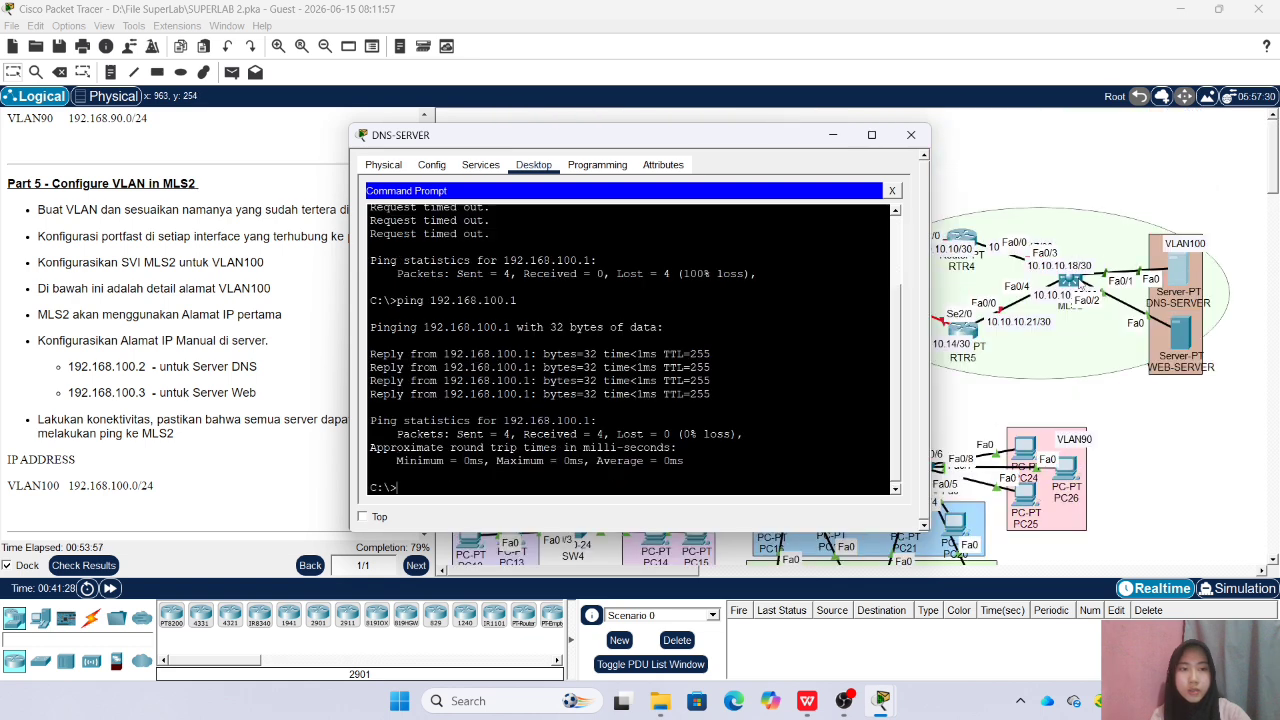
click(910, 134)
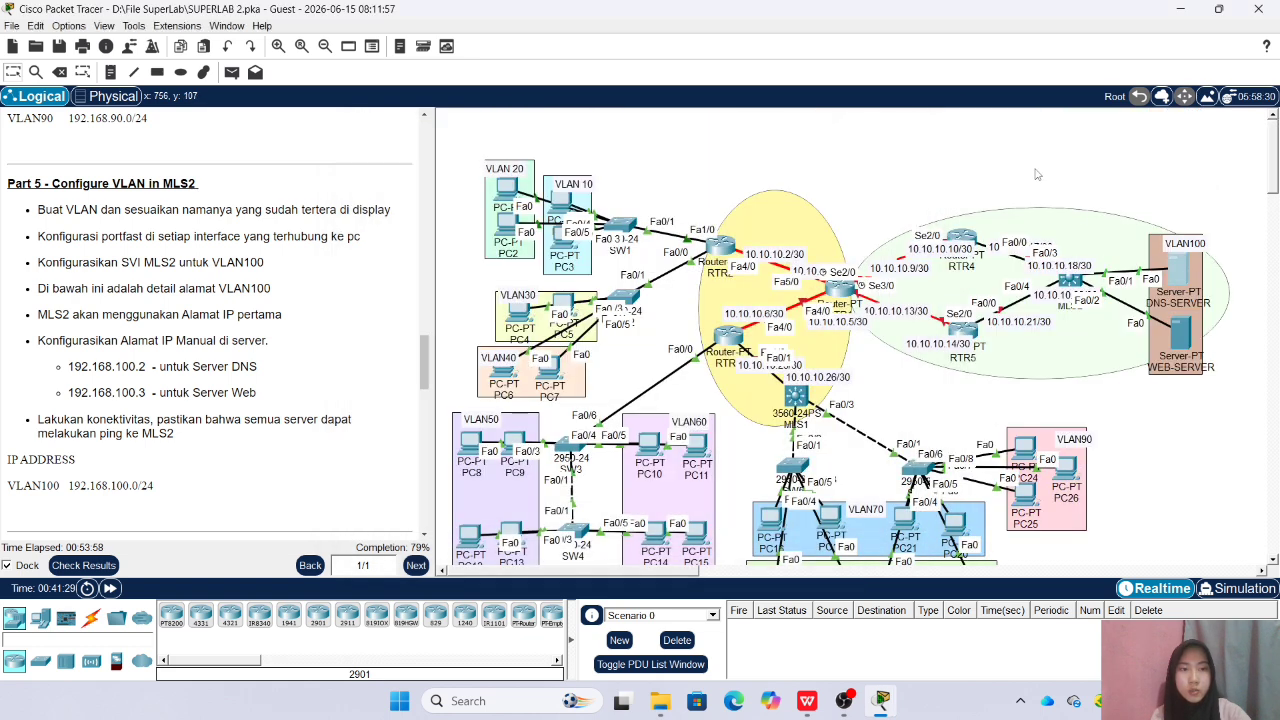
Ping the MLS2 address 192.168.100.1 from the command prompt of WEB-SERVER and close its window
click(1180, 338)
click(623, 225)
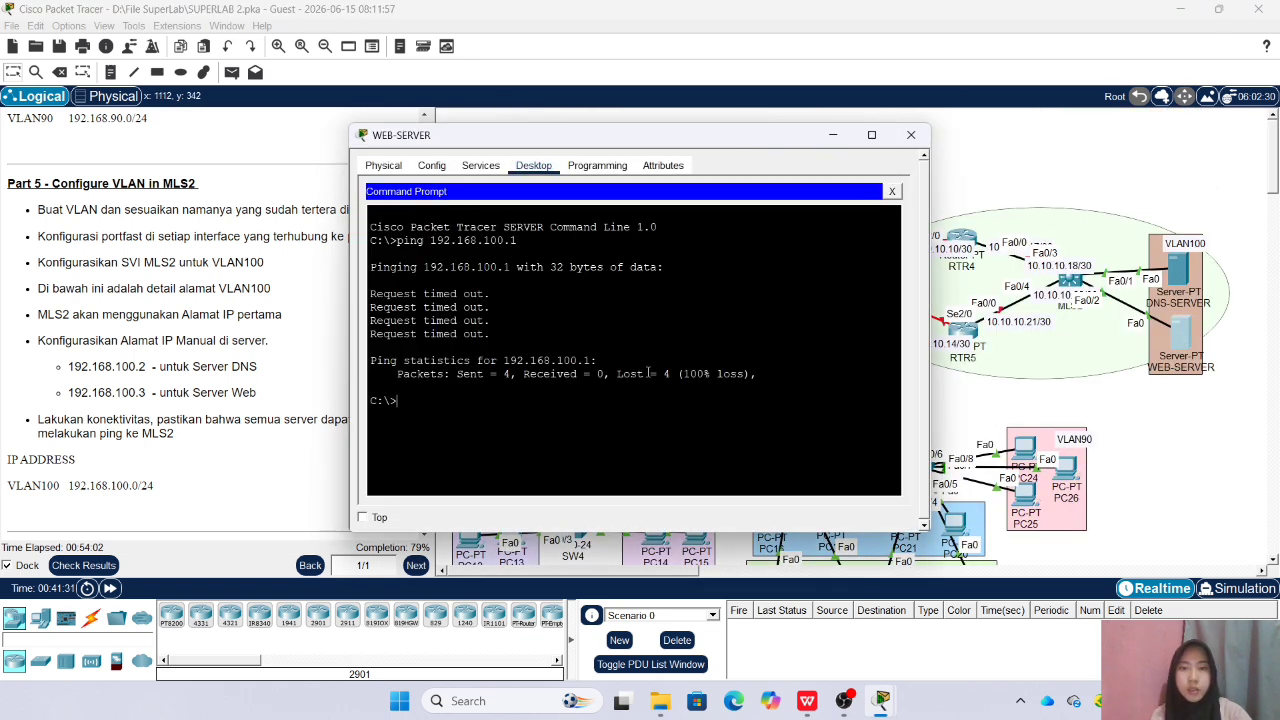
key(Up)
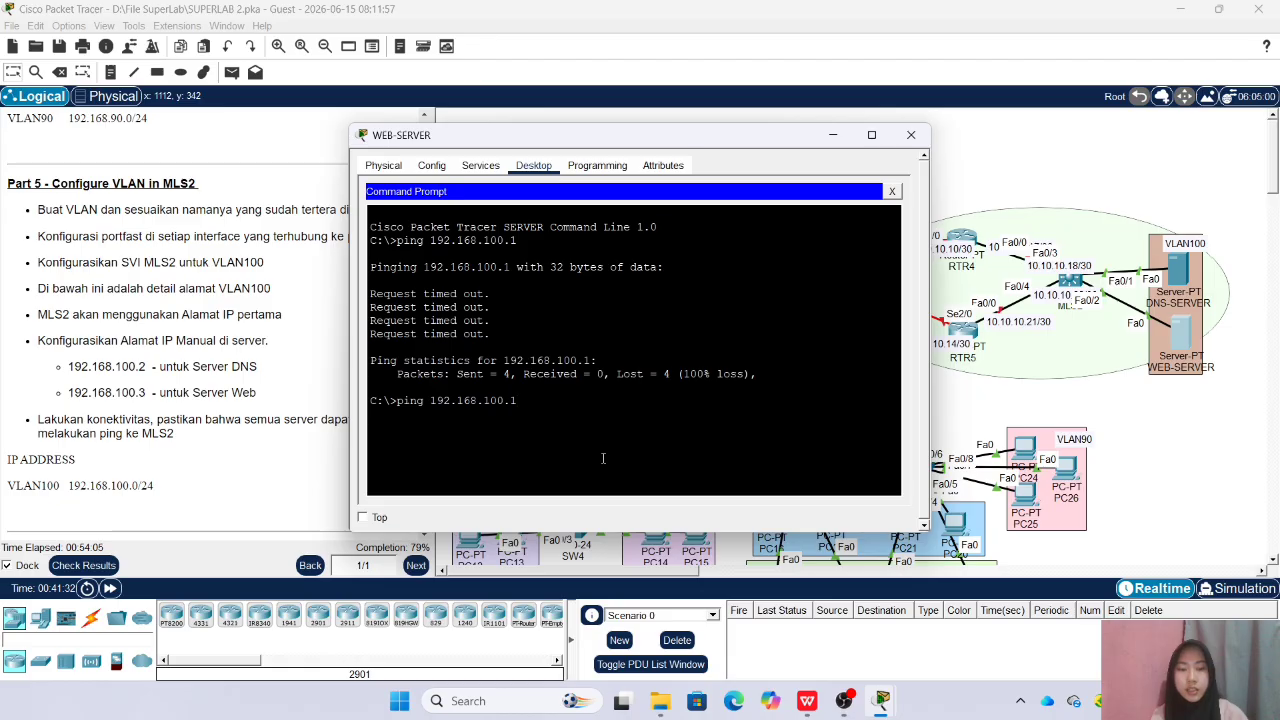
key(Return)
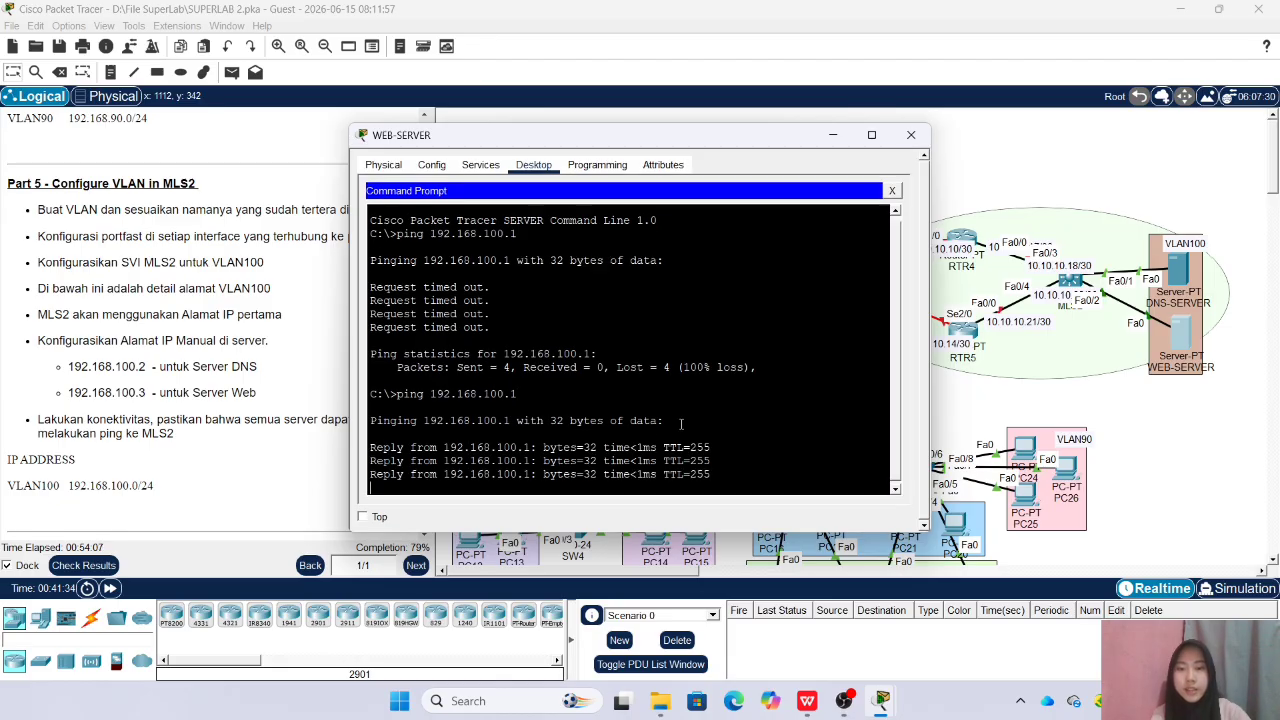
click(911, 135)
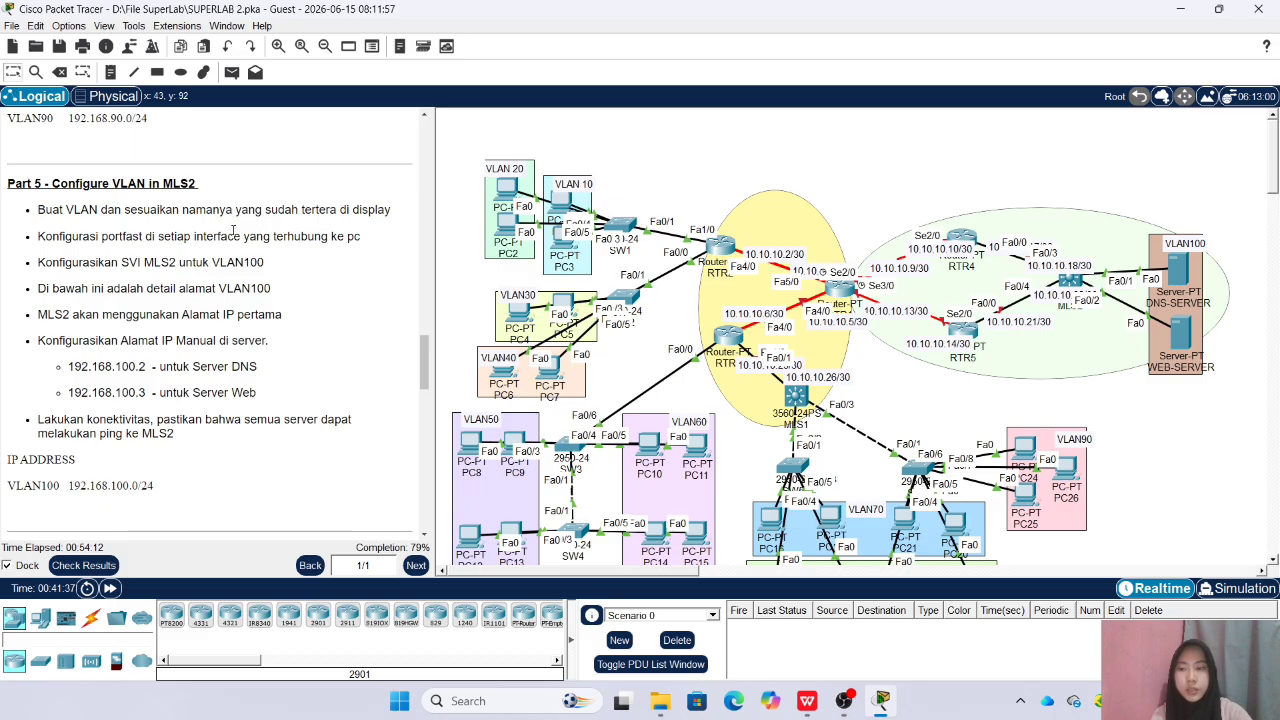
Read the Part 6 instructions on point-to-point addressing between the routers and MLS2
scroll(234, 234, down, 3)
scroll(234, 234, down, 3)
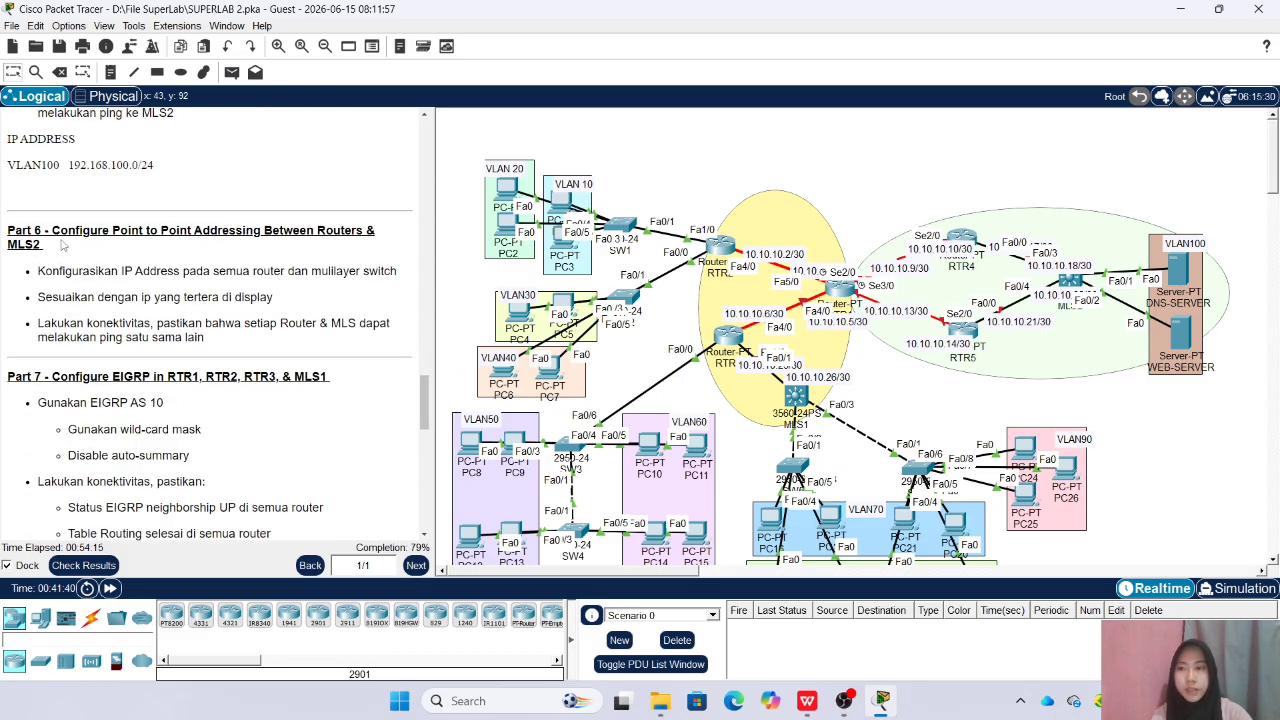
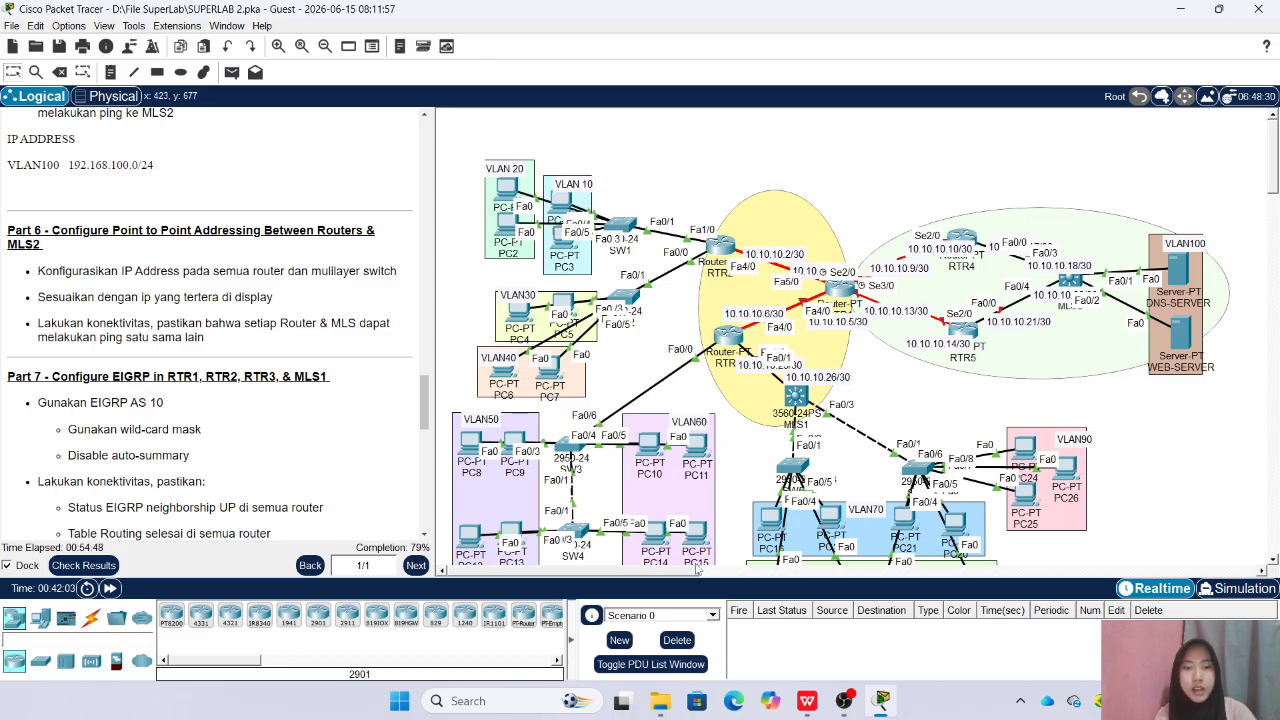
Separate the overlapping 10.10.10.17/30, 10.10.10.22/30 and 10.10.10.21/30 address labels around the links from RTR4 and RTR5 to MLS2
drag(671, 572, 688, 574)
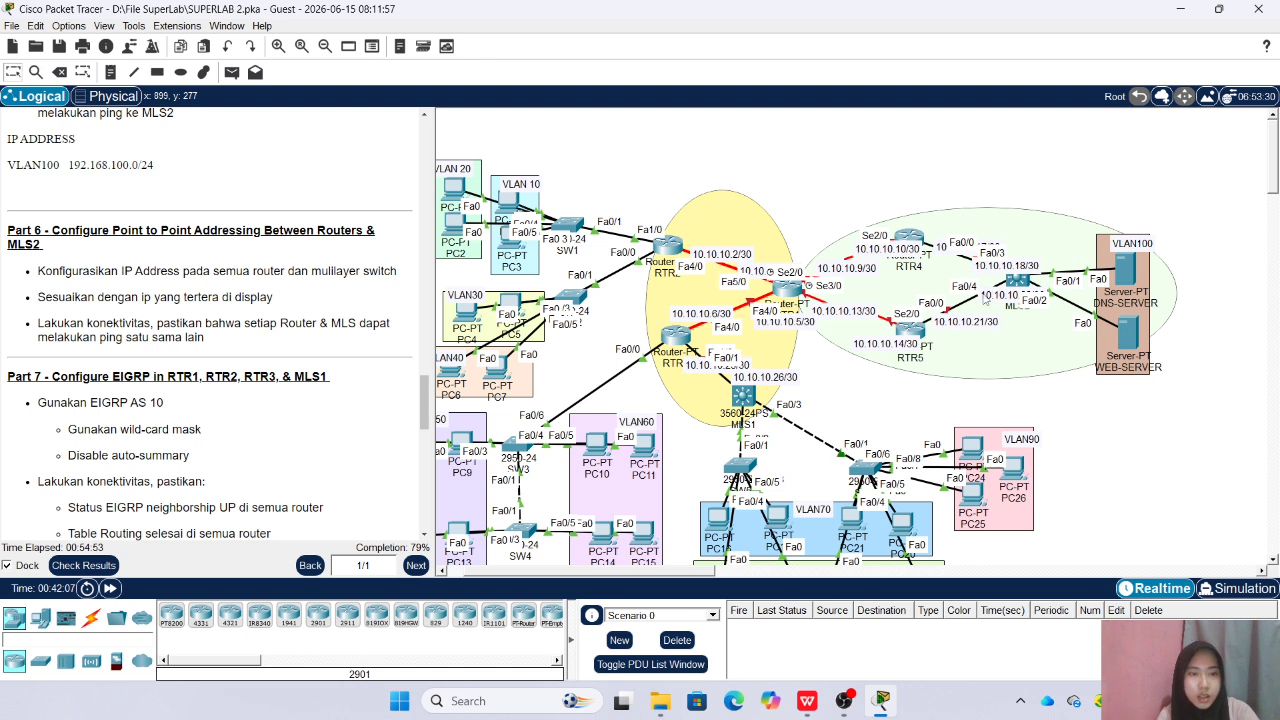
drag(998, 300, 929, 229)
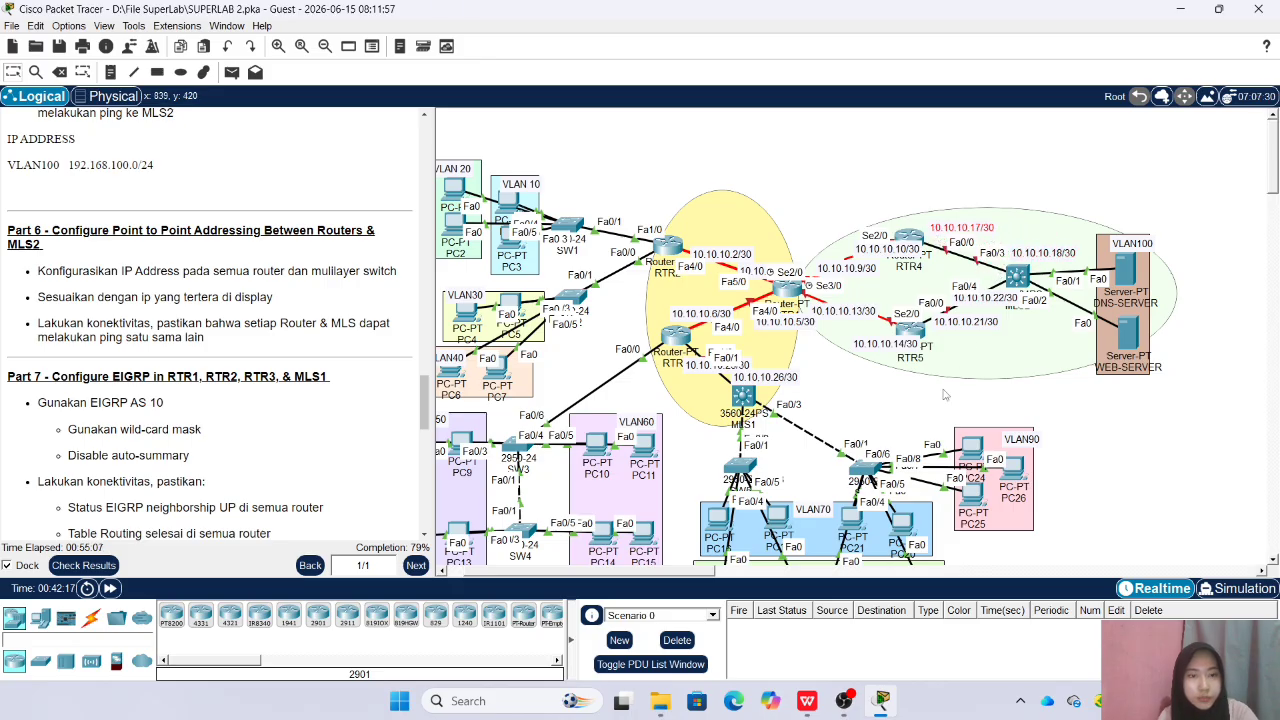
drag(975, 331, 987, 302)
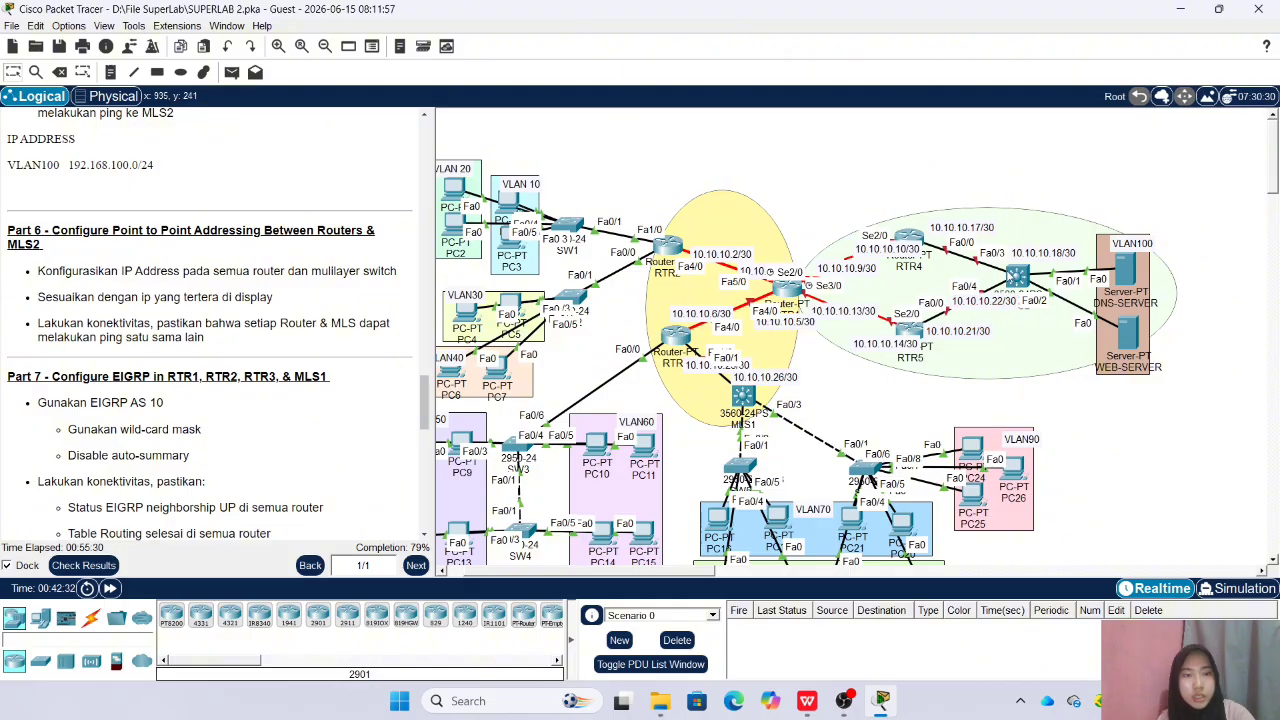
Open the MLS2 command line, enter the enable password, go into global configuration mode, and move the window off the topology labels
click(1016, 276)
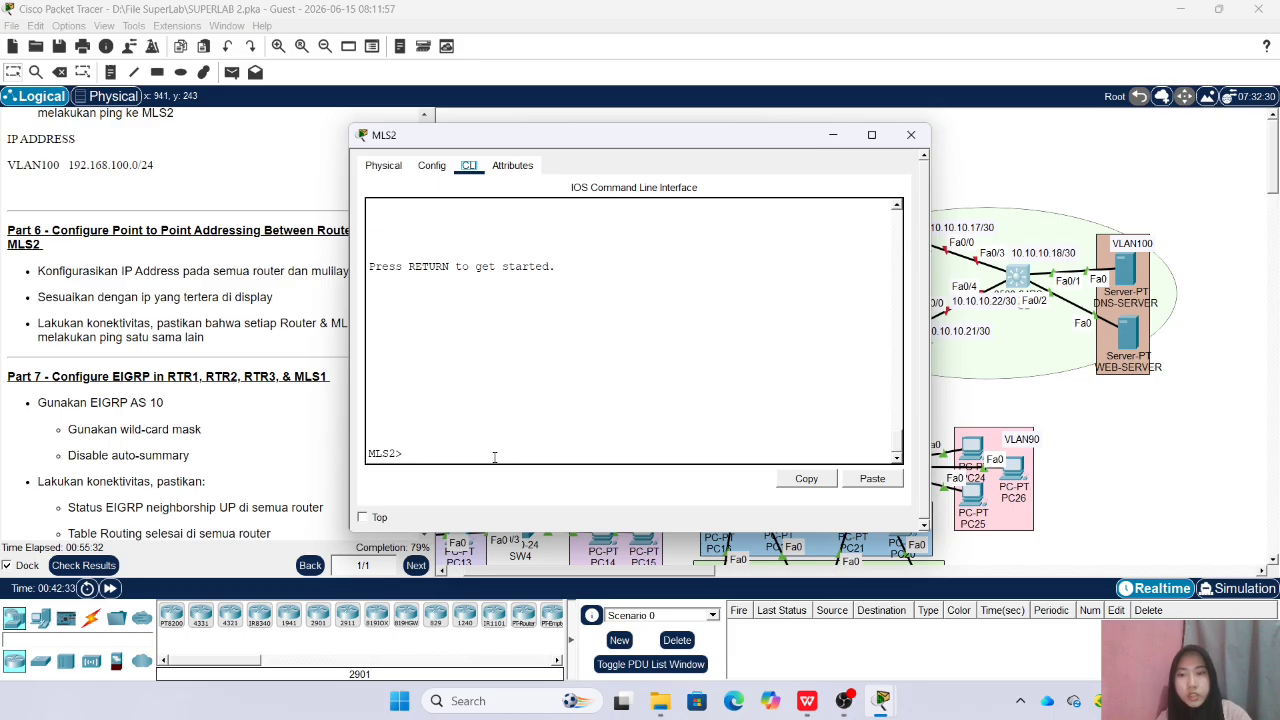
text(en)
key(Return)
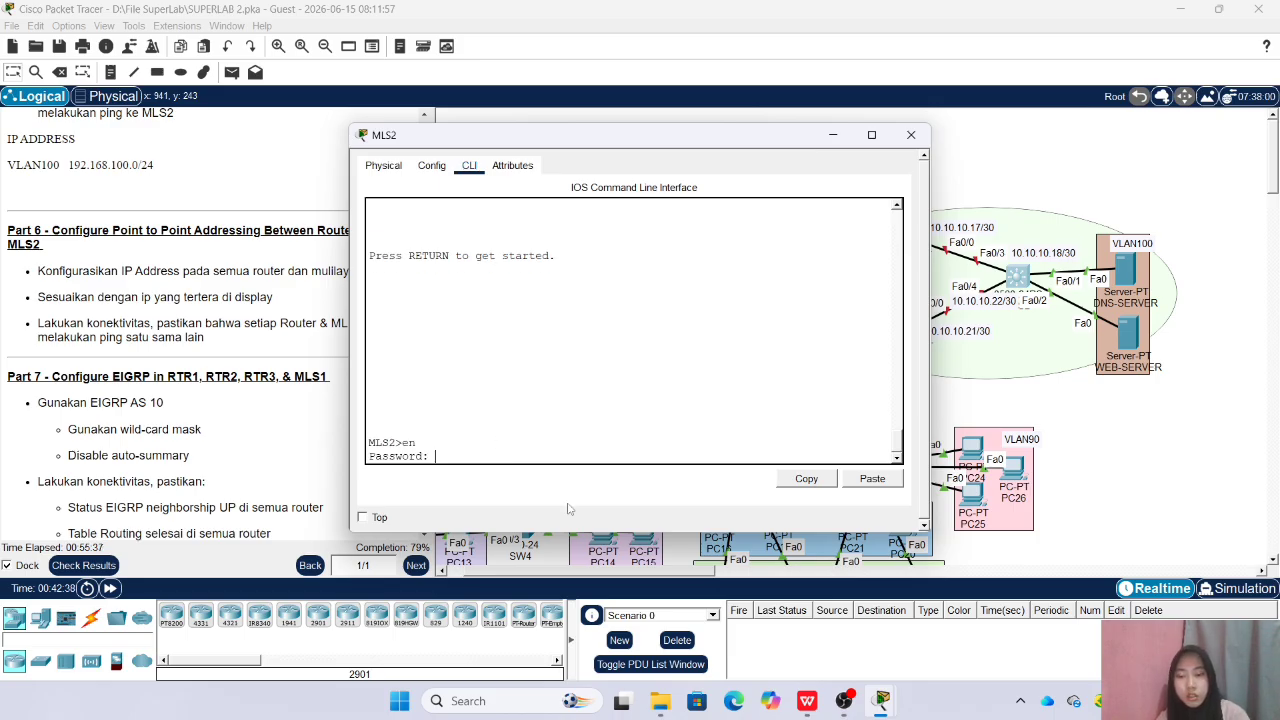
key(Return)
text(conf )
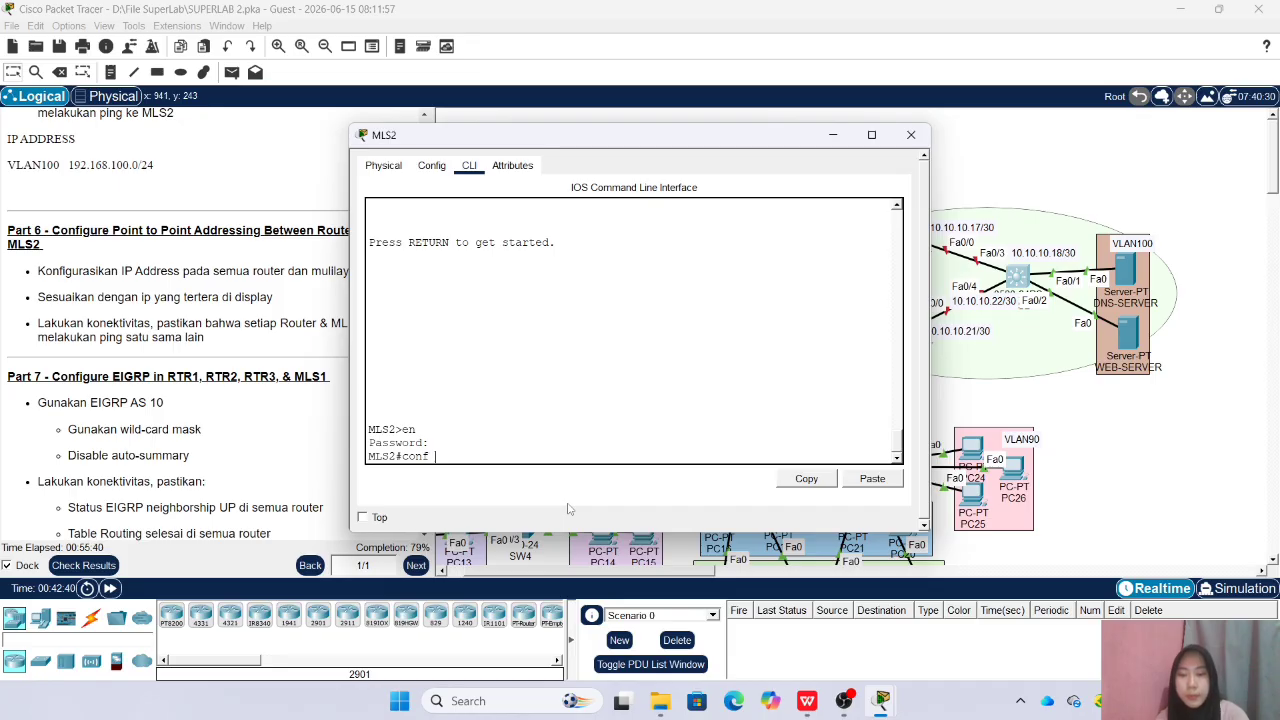
text(t)
key(Return)
drag(660, 142, 621, 147)
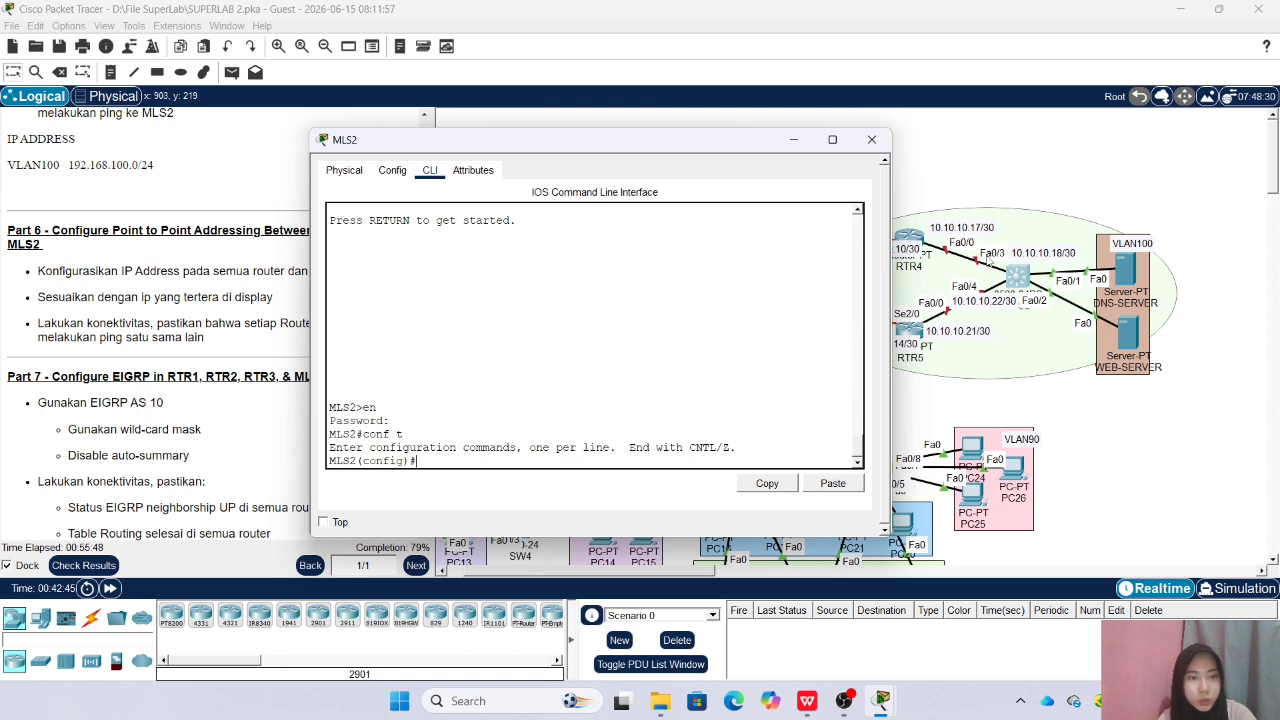
Make MLS2 interface Fa0/3 a routed port with IP address 10.10.10.18 and mask 255.255.255.252
text(nt fa0/3)
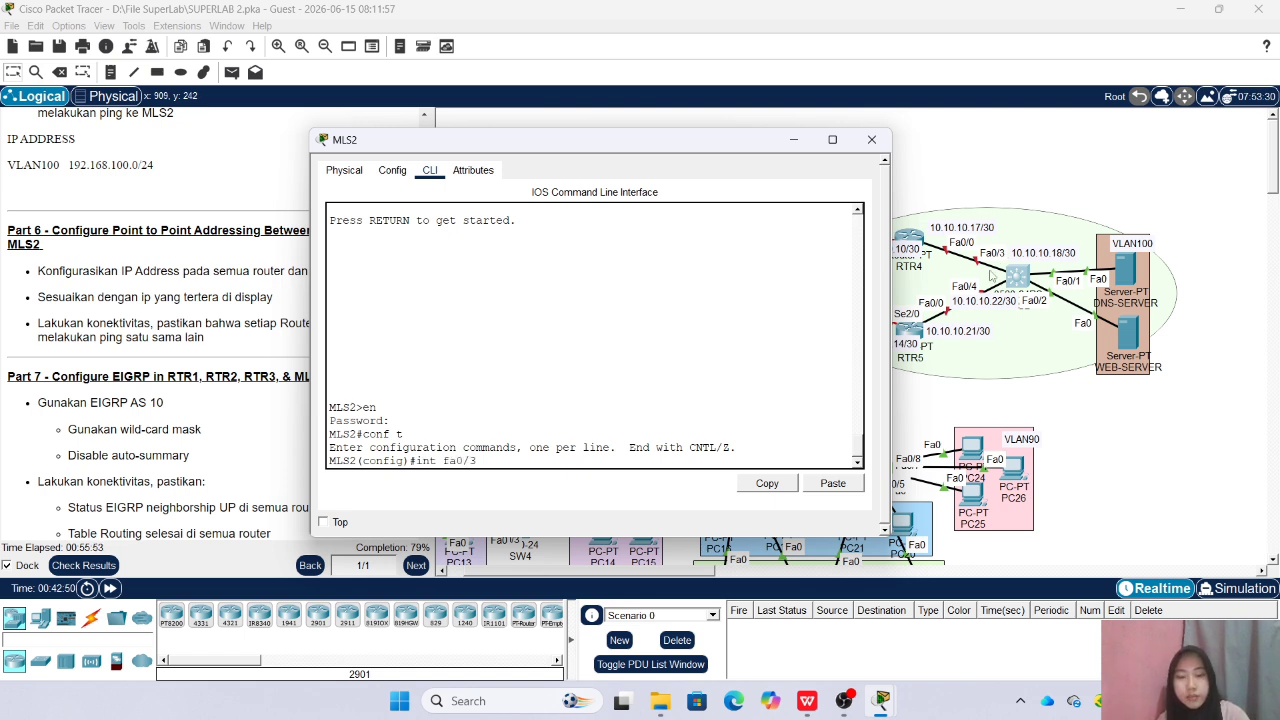
key(Return)
text(no)
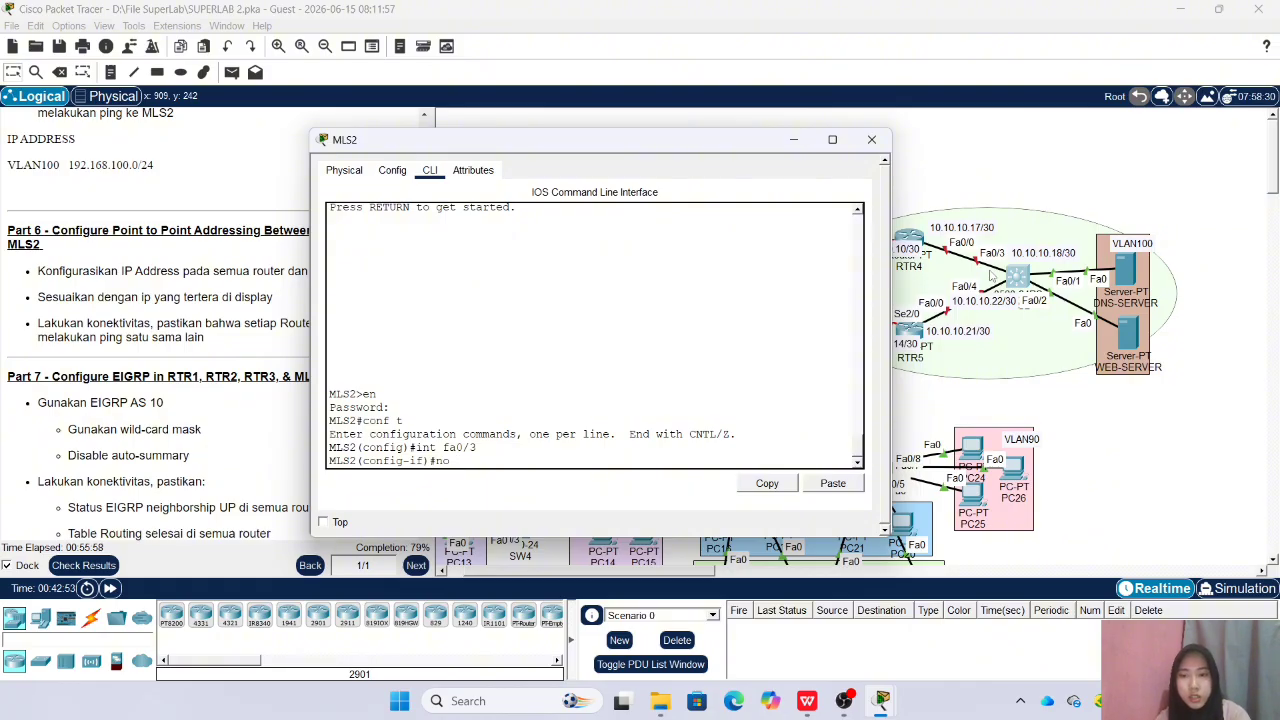
text( sw)
key(Return)
text(ip add 10.1)
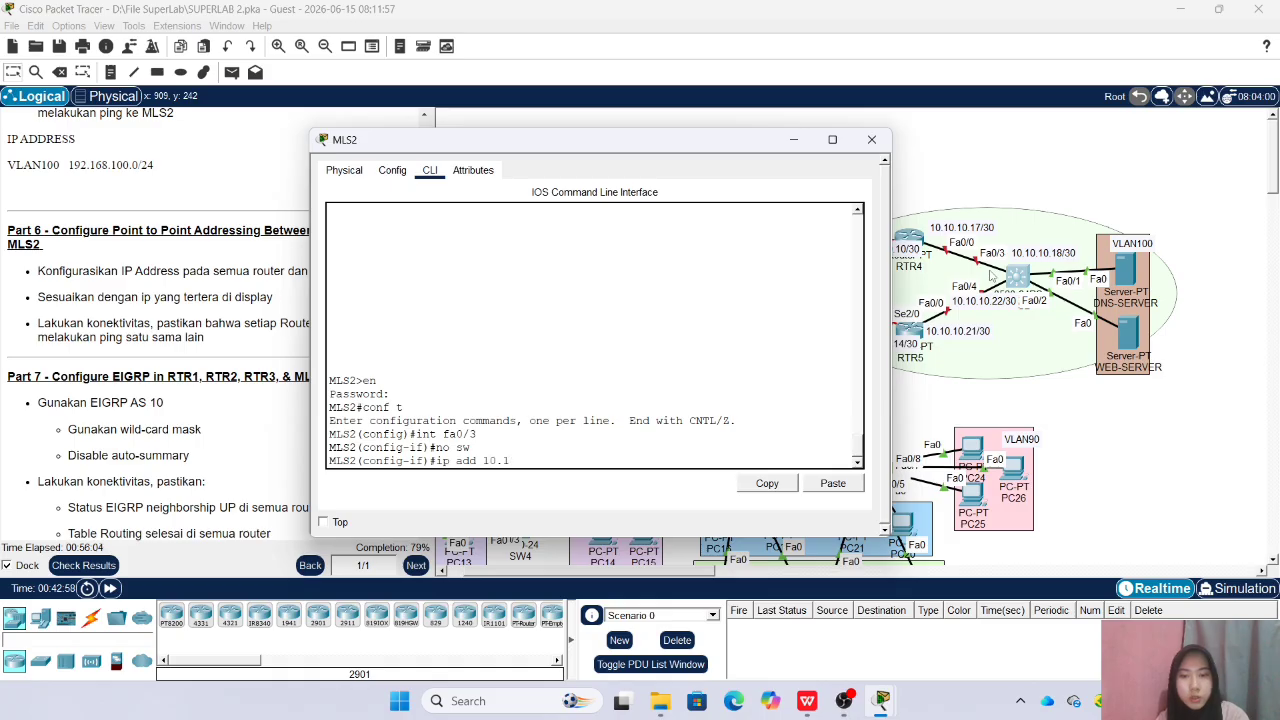
text(0.10.)
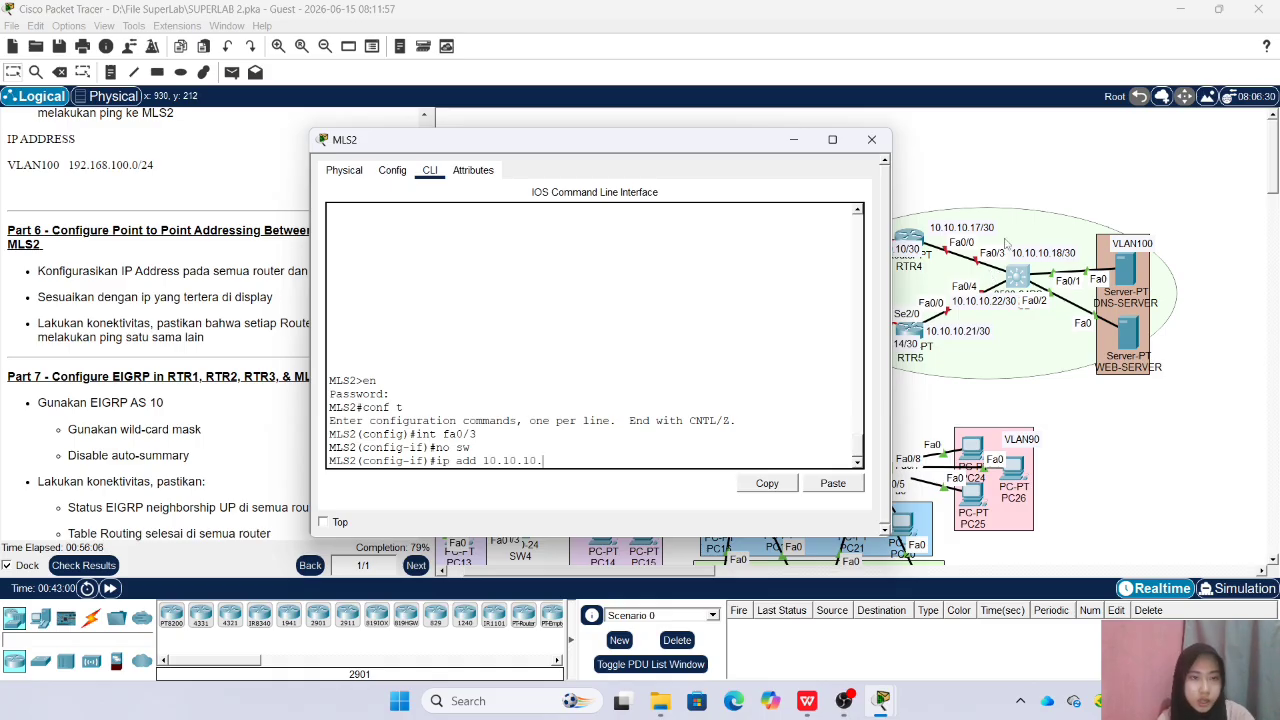
text(18 255.255.255.25)
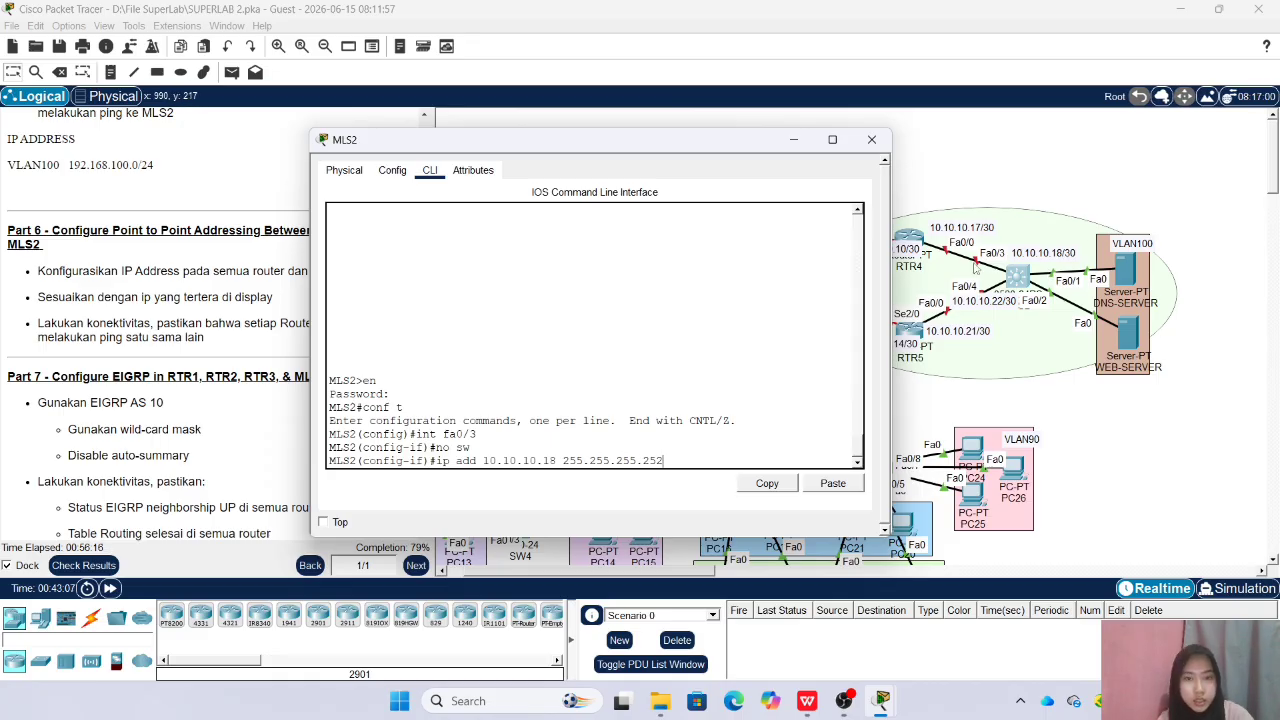
text(2)
key(Return)
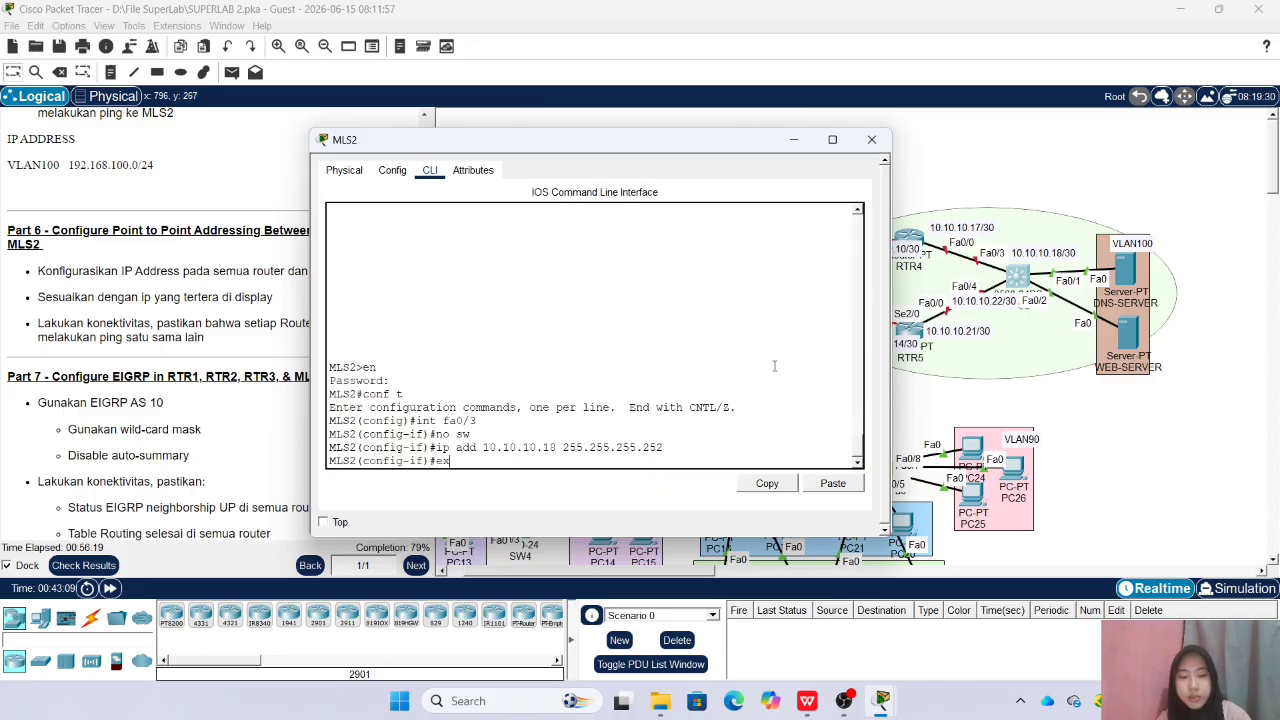
text(ex)
key(Return)
Make MLS2 interface Fa0/4 a routed port with IP address 10.10.10.22 and mask 255.255.255.252
text(int fa0)
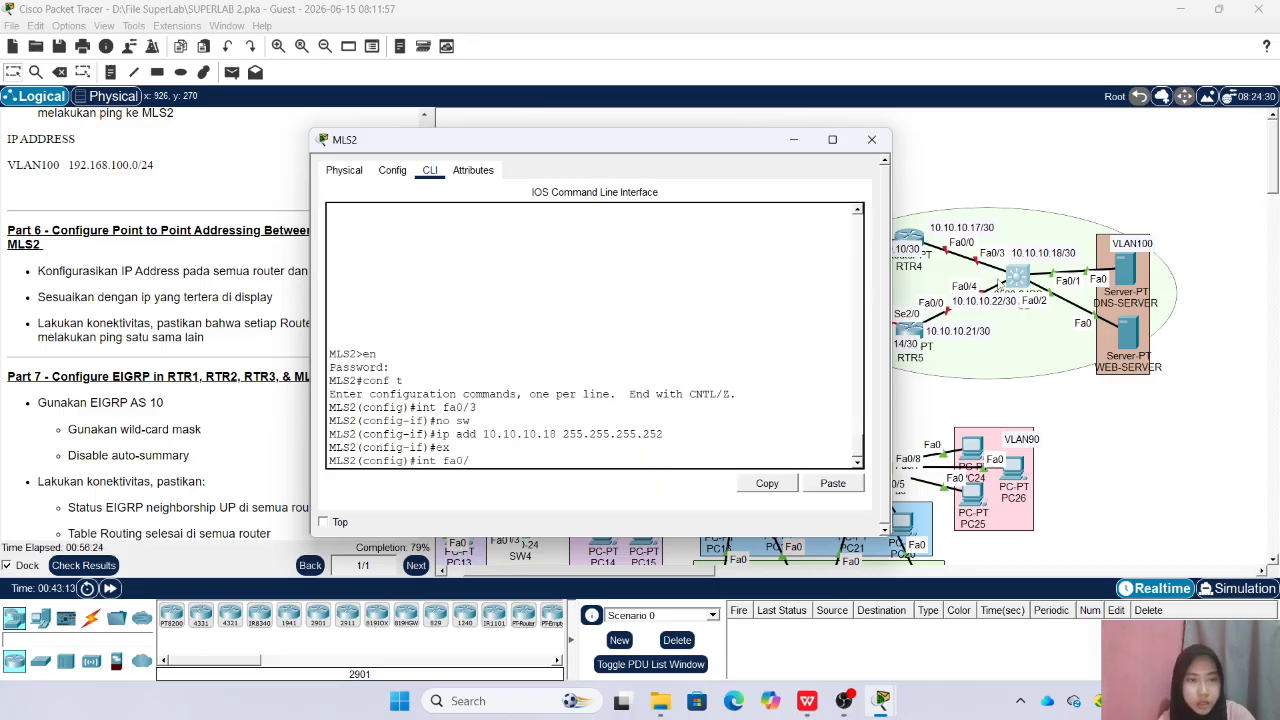
text(/4)
key(Return)
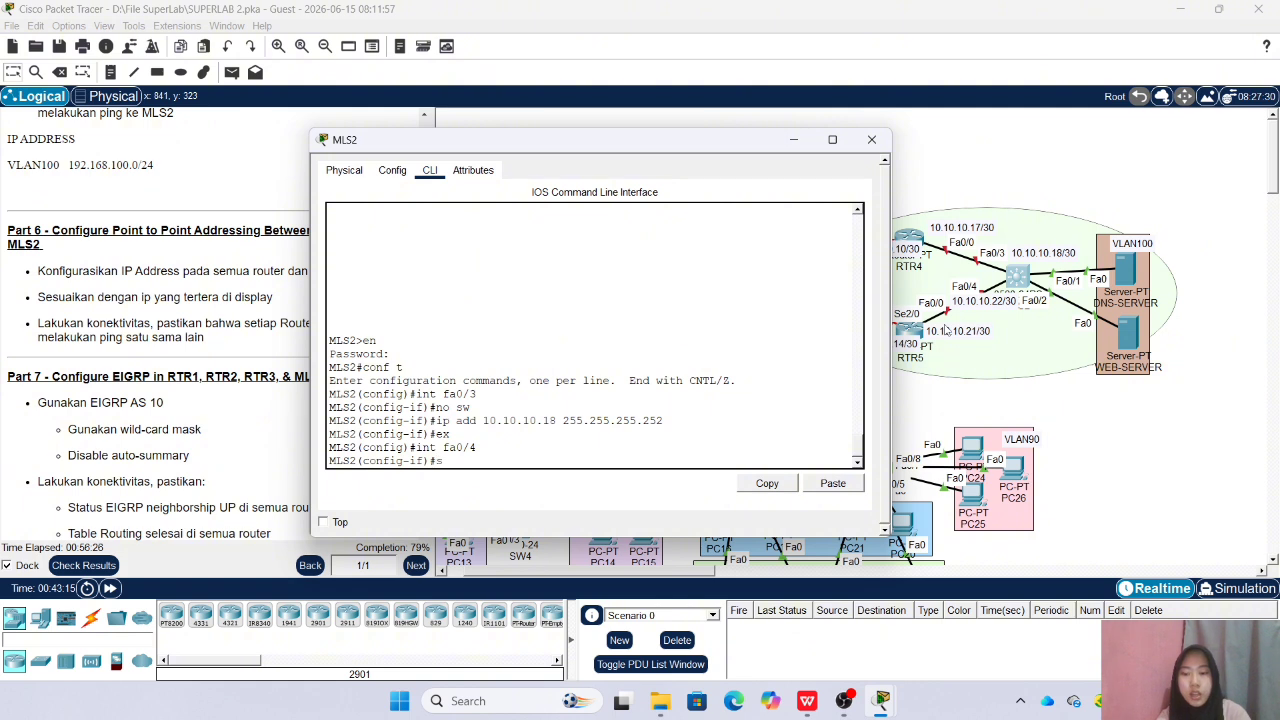
text(sw)
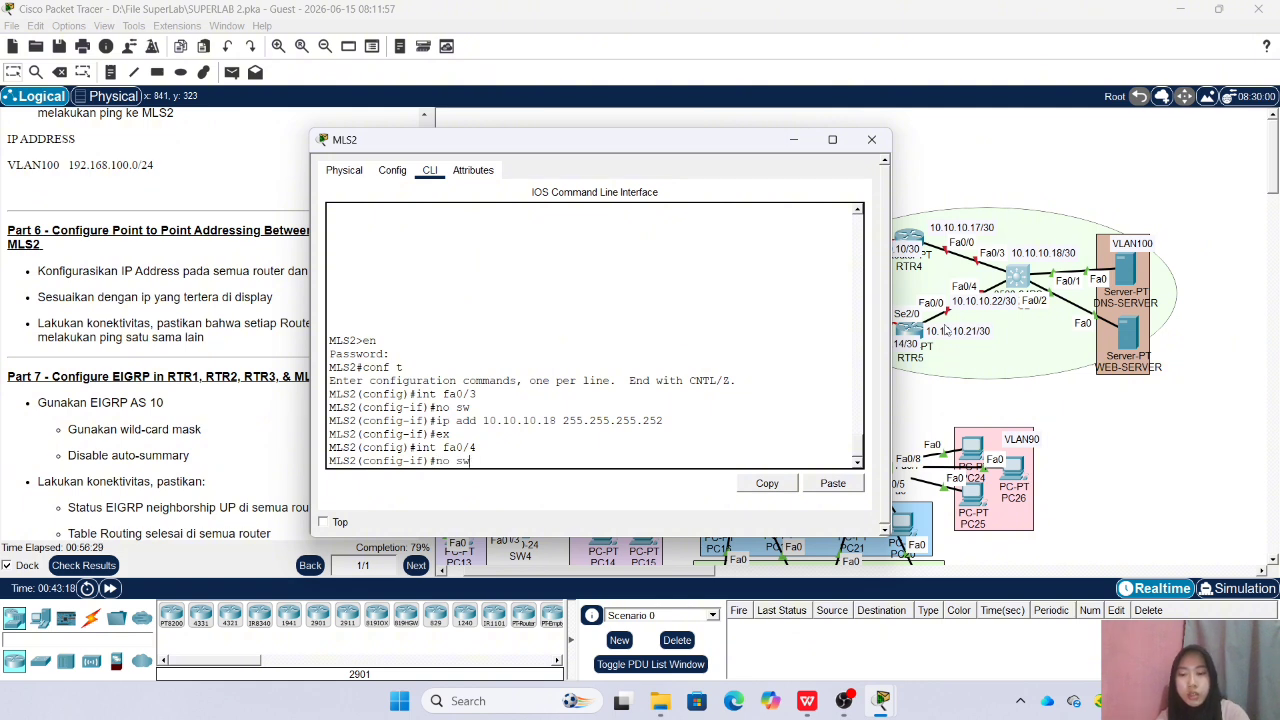
key(Return)
text(ip ad)
key(BackSpace)
key(BackSpace)
text(add 10.10.10.22 255.255.255.252)
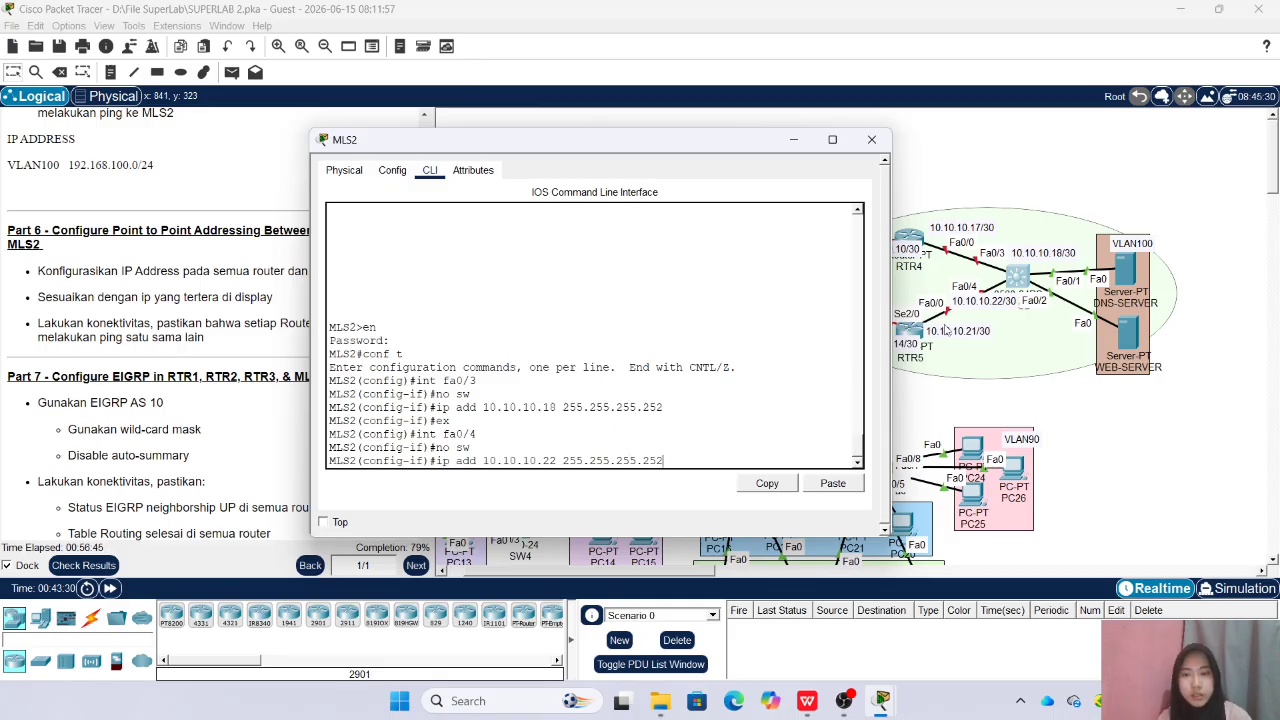
key(Return)
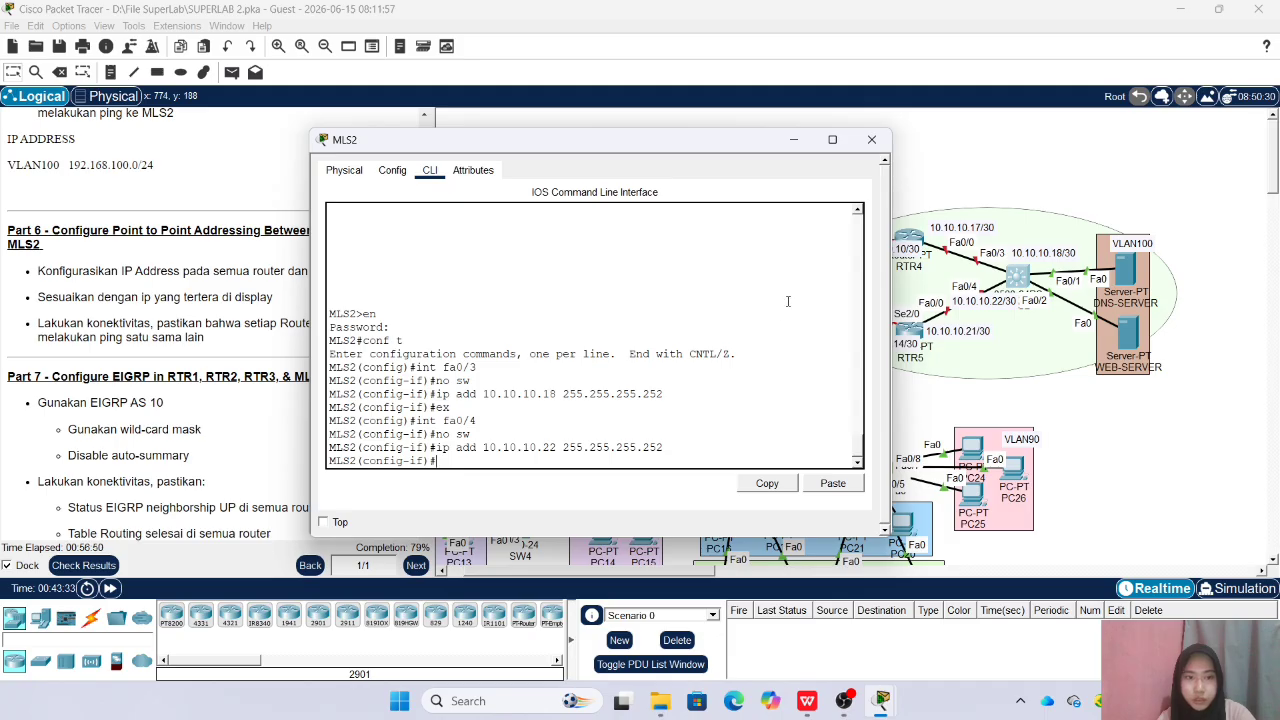
Enable MLS2 interfaces Fa0/4 and Fa0/3 with no shutdown and close the MLS2 window
text(no sh)
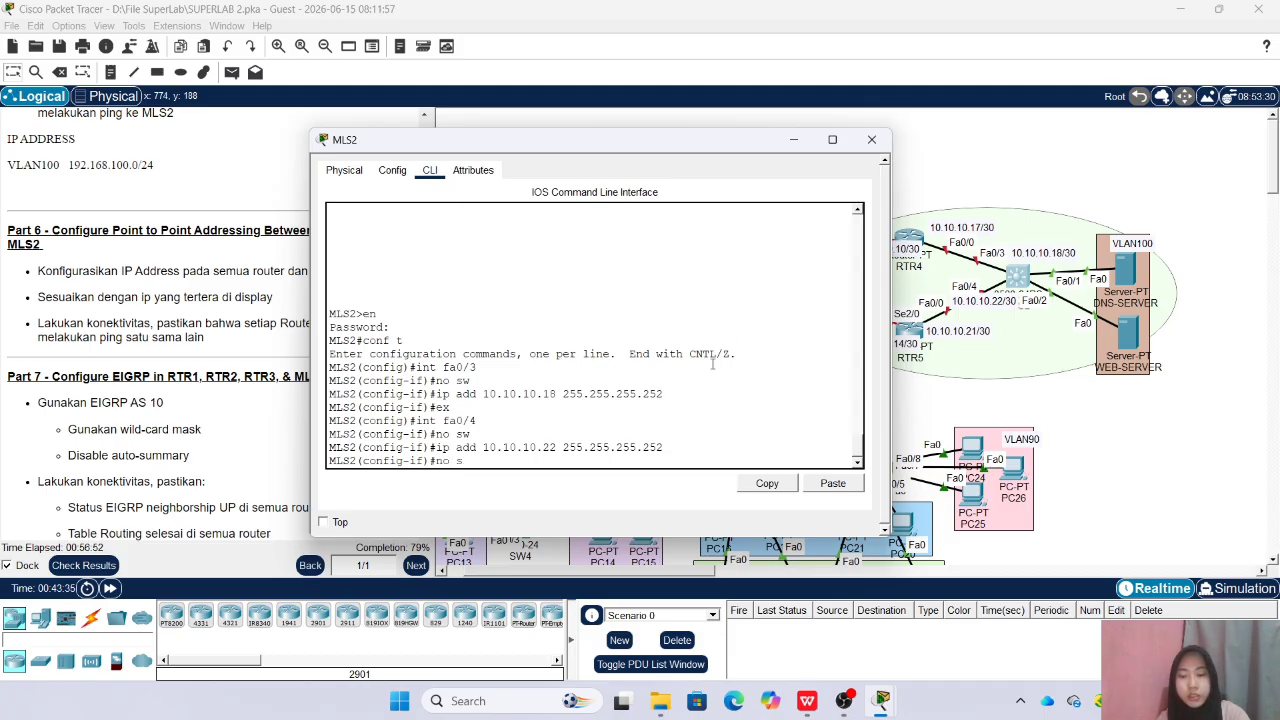
key(Return)
text(int fa0/4)
key(Up)
key(Up)
key(Up)
key(Up)
key(Up)
key(Up)
key(Up)
key(Up)
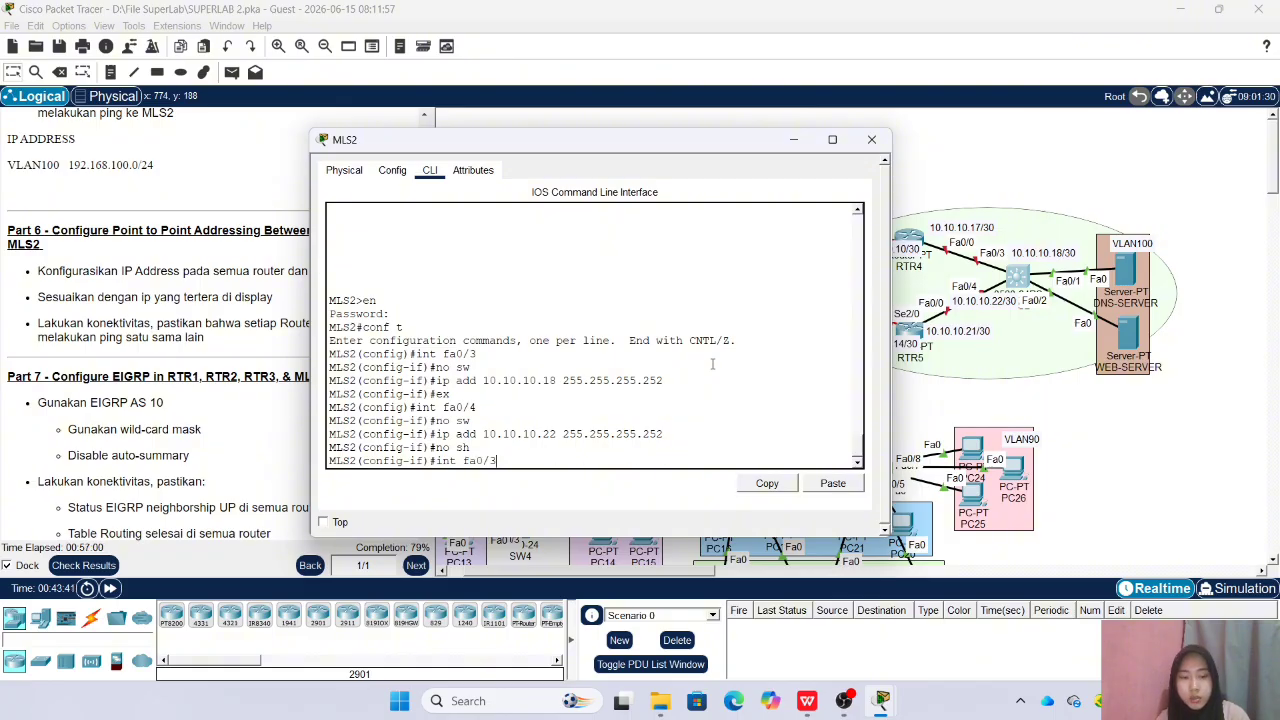
key(Return)
key(Up)
key(Up)
key(Up)
key(Down)
key(Return)
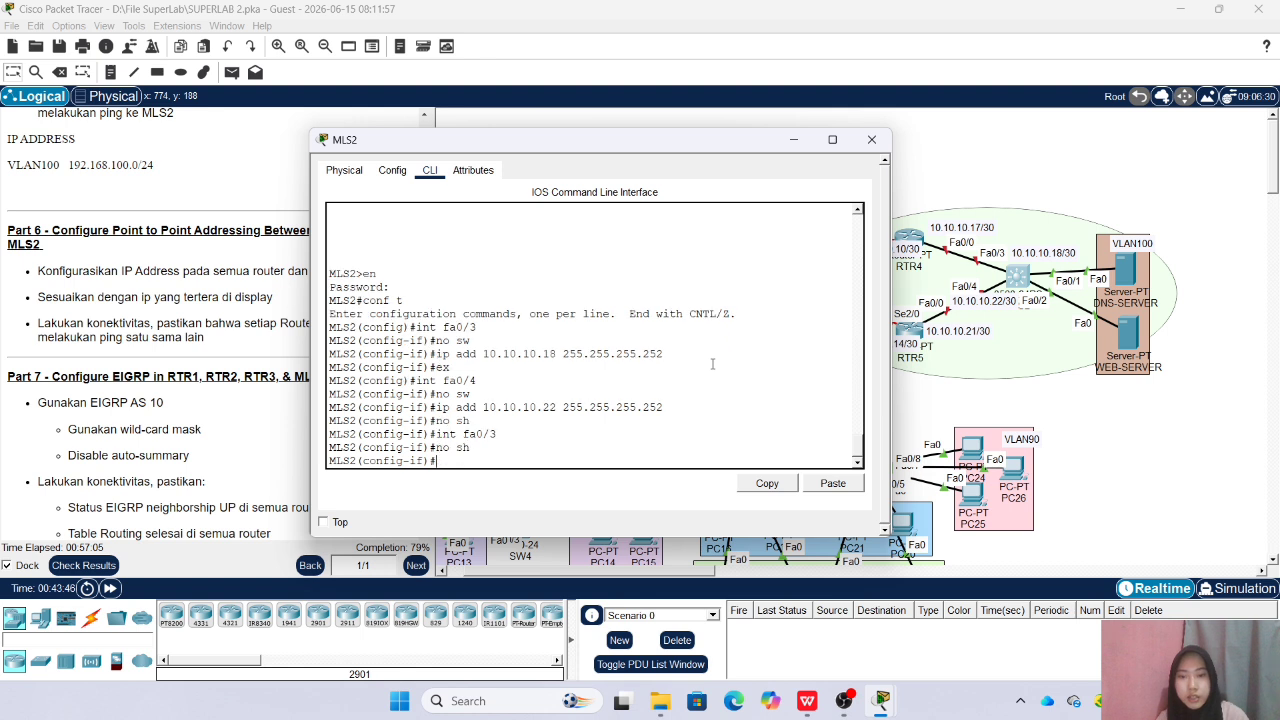
click(871, 139)
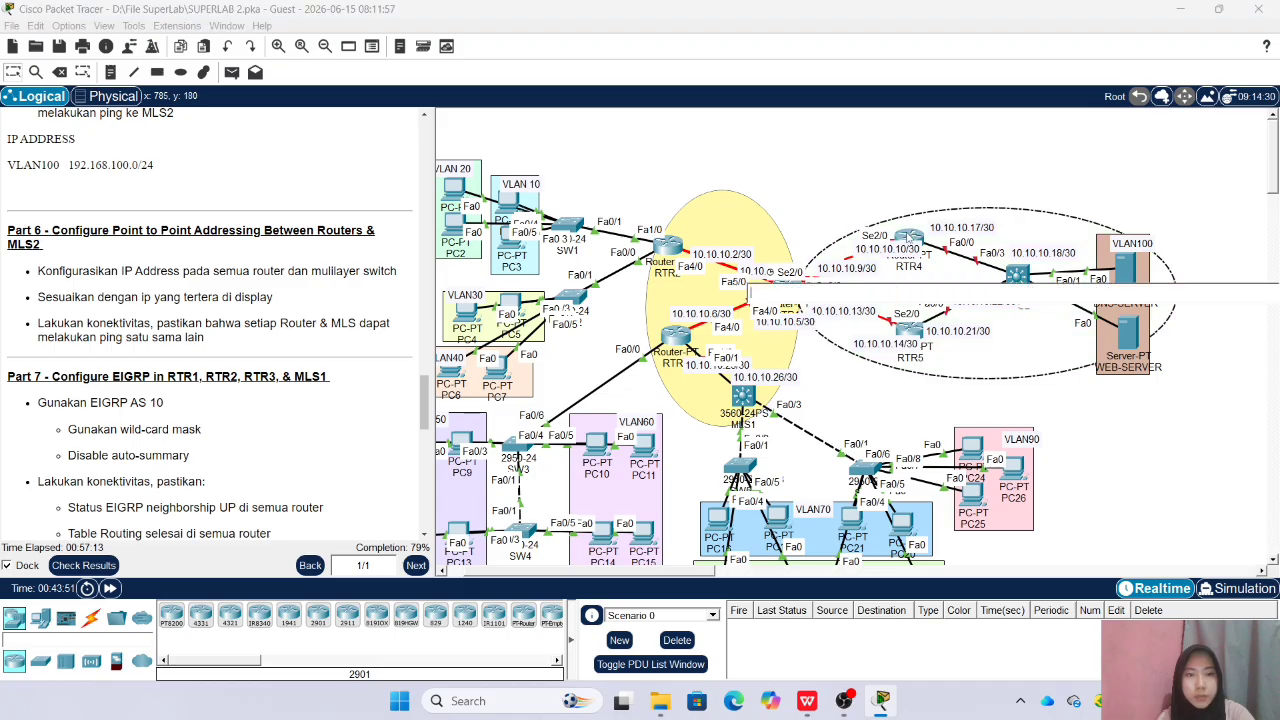
Open RTR4, move its window aside, and reposition the 10.10.10.10/30 label above the router's Se2/0 link
click(908, 238)
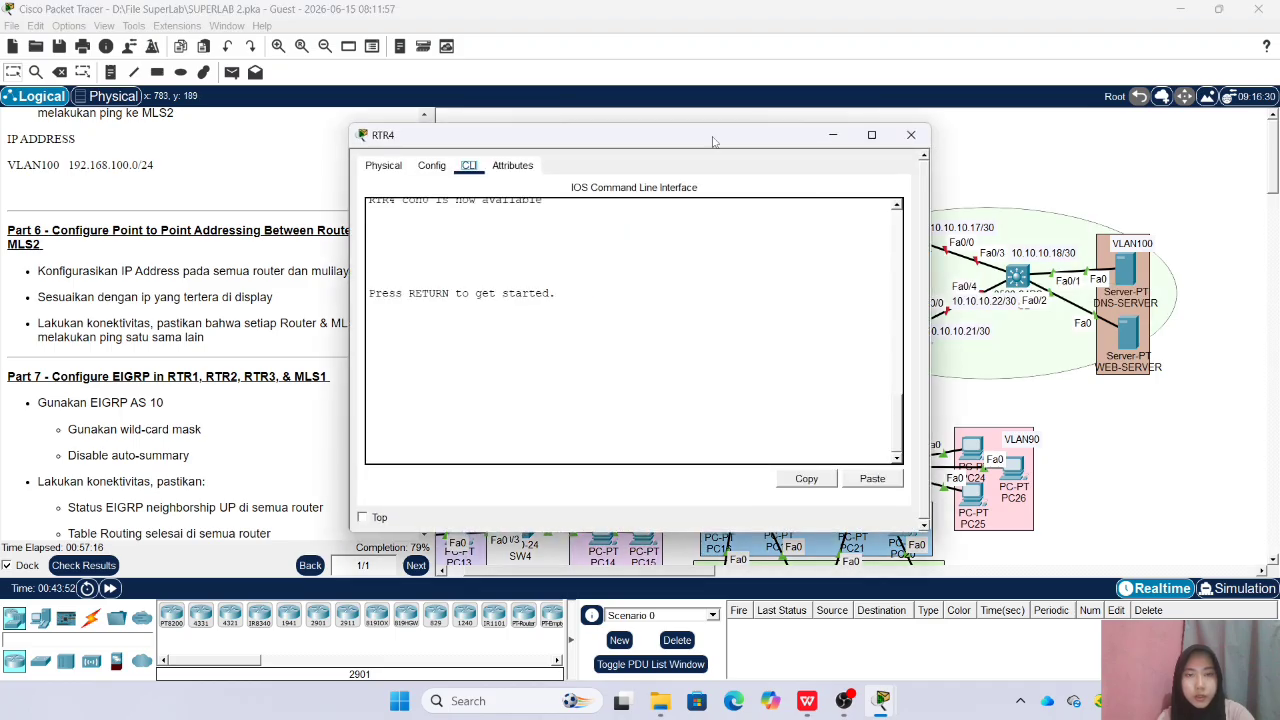
drag(727, 142, 586, 157)
drag(874, 250, 864, 220)
Enter the enable password on the RTR4 command line and go into global configuration mode
click(908, 238)
key(Return)
text(en)
key(Return)
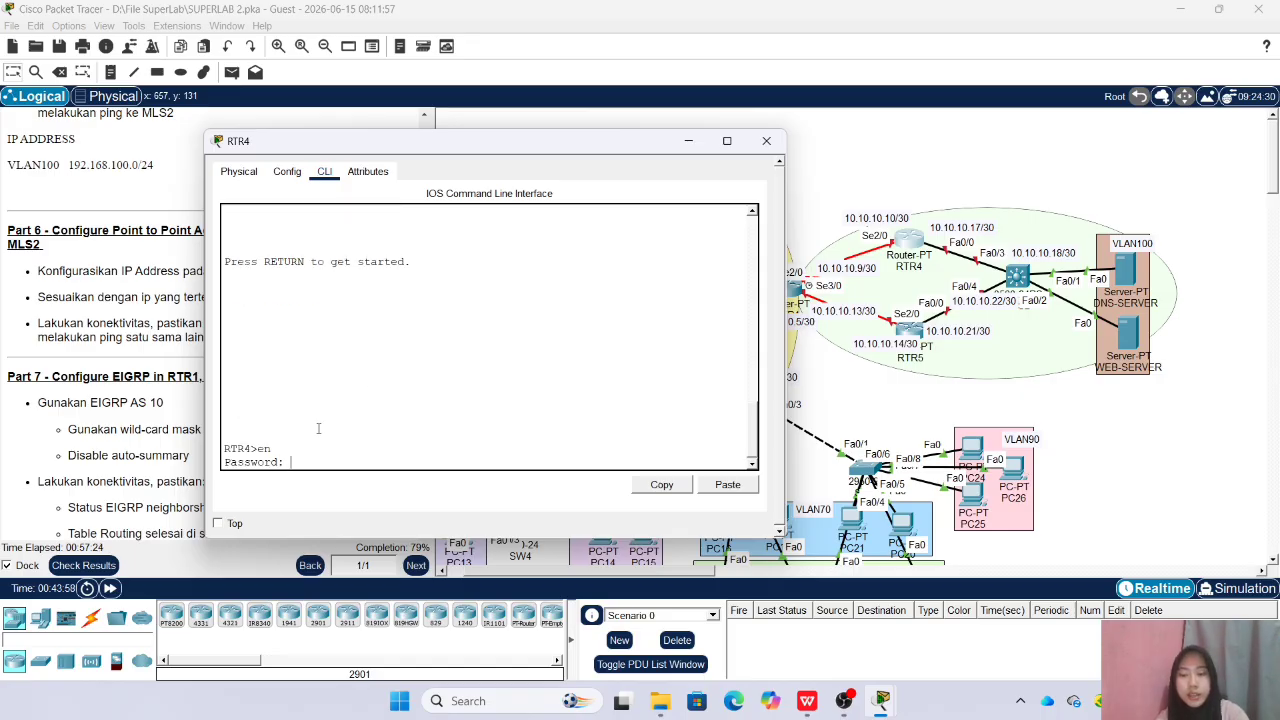
key(Return)
text(conf t)
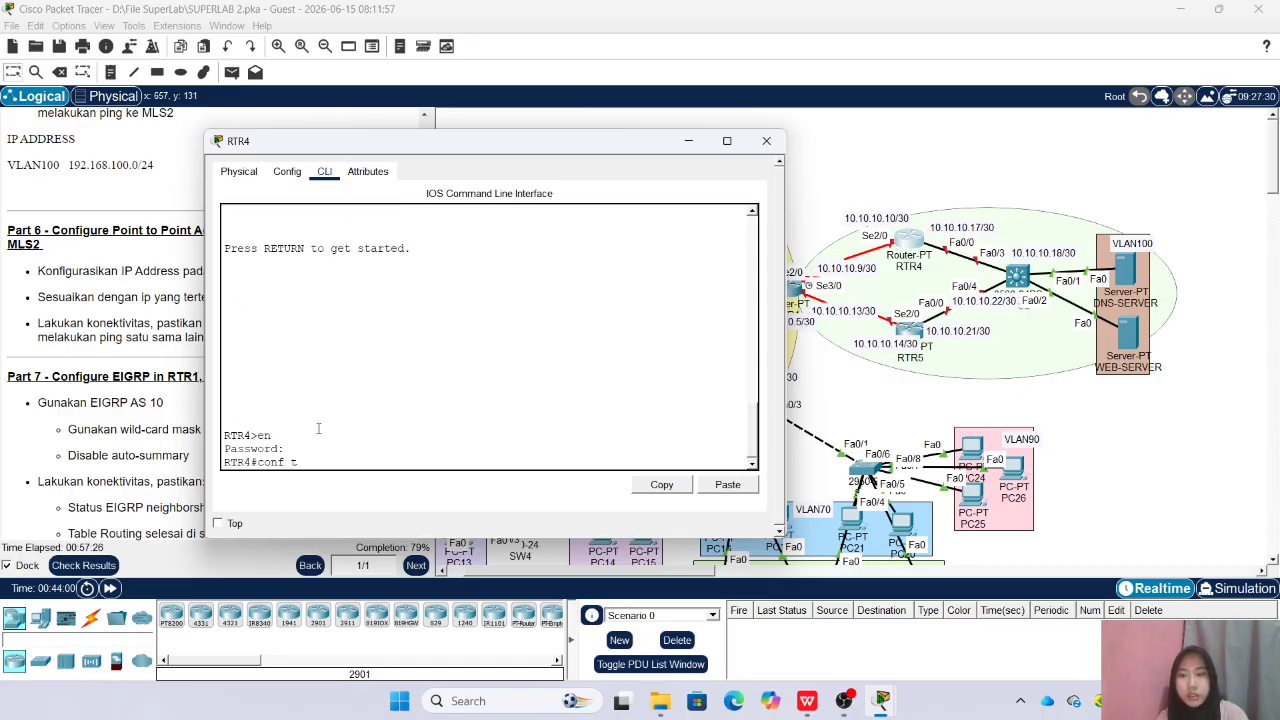
key(Return)
Assign 10.10.10.17 with mask 255.255.255.252 to RTR4 interface Fa0/0, enable it, and leave its interface configuration
text(int)
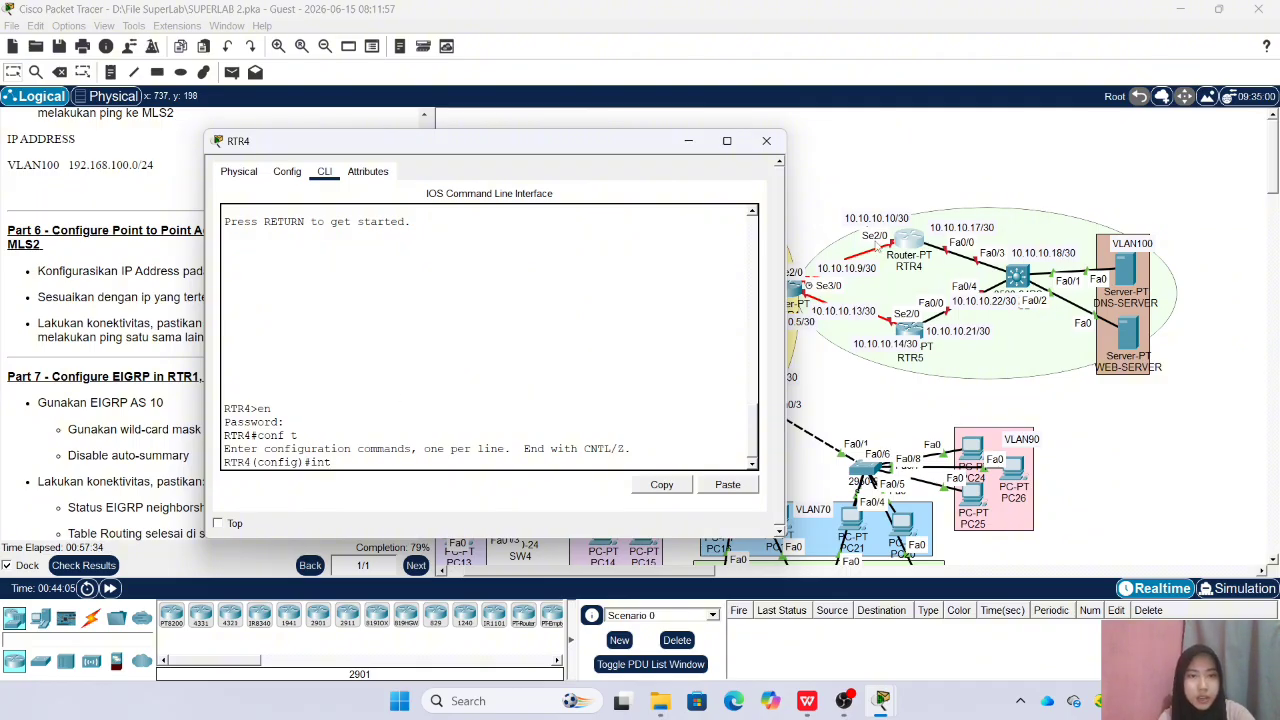
text(fa)
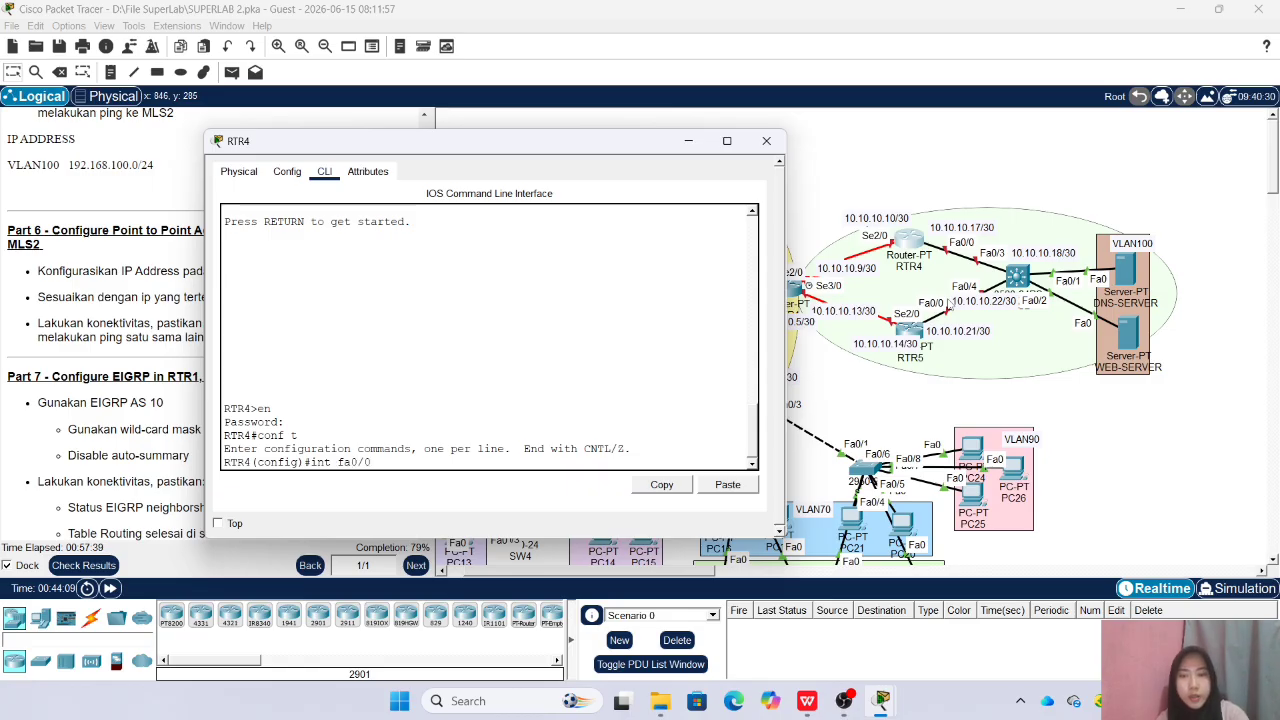
text(0/0)
key(Return)
text(ip)
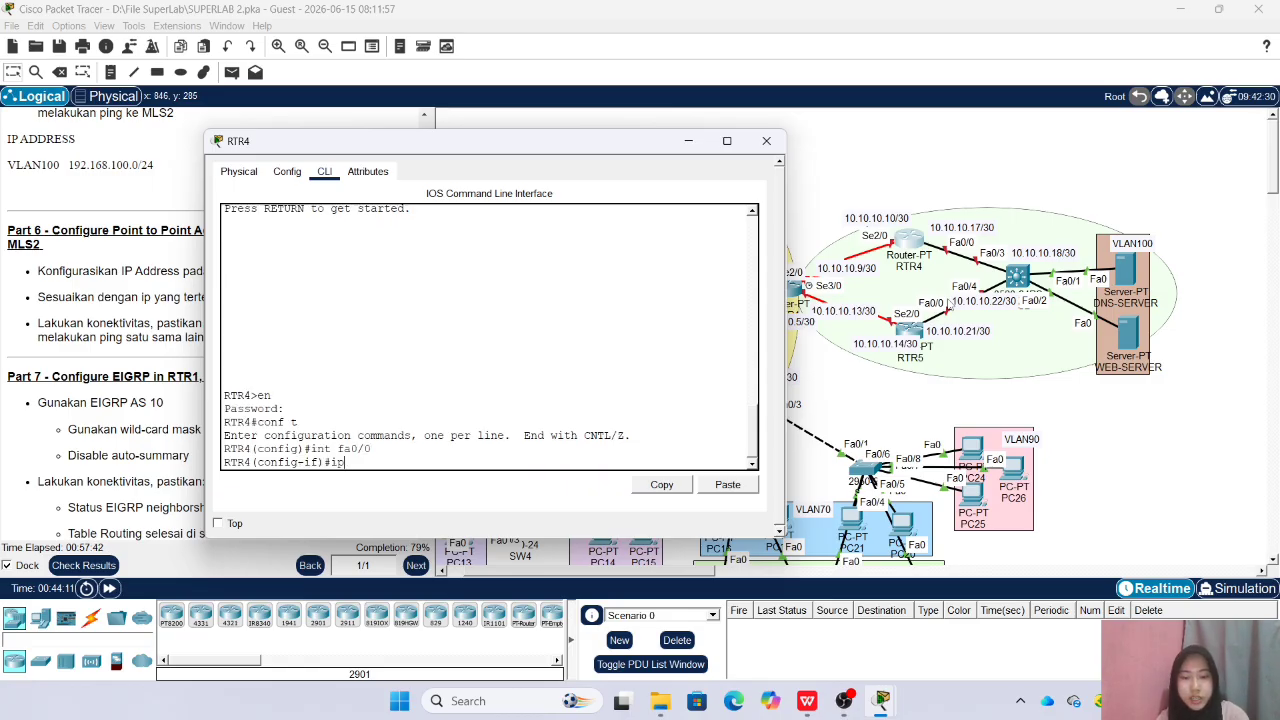
text( add 10.10.10.17 255.255.255.25)
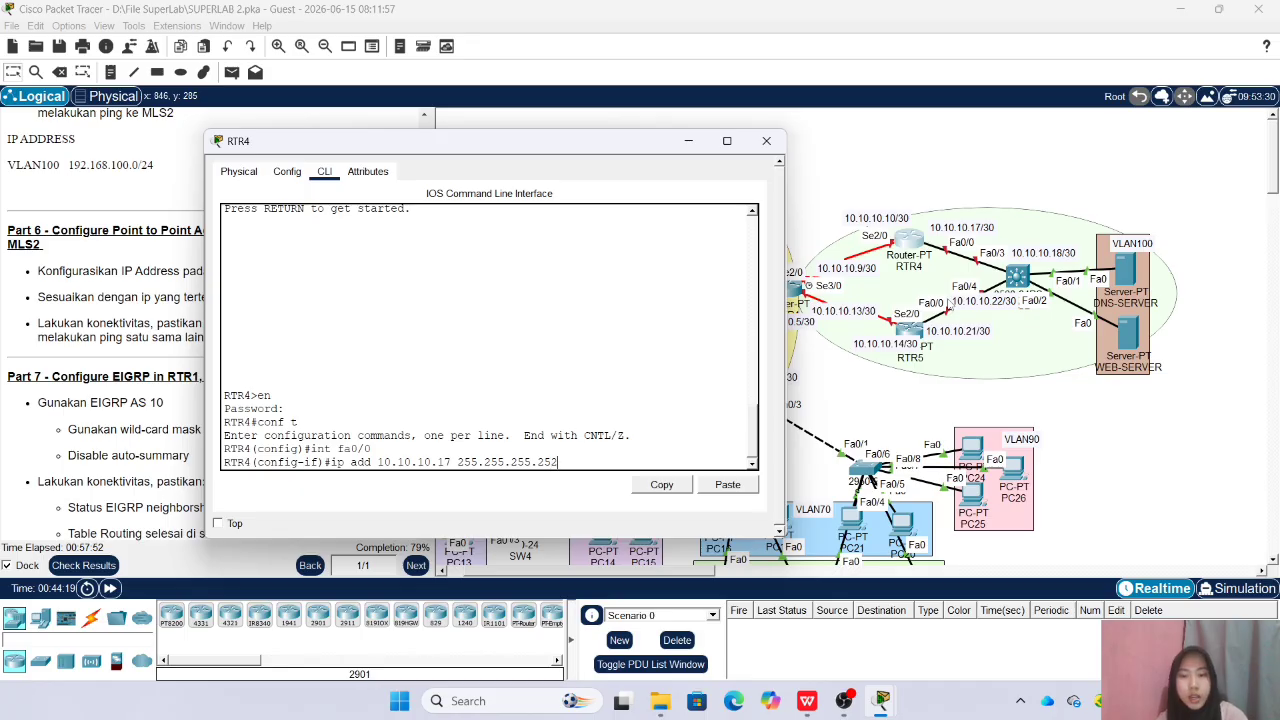
text(2)
key(Return)
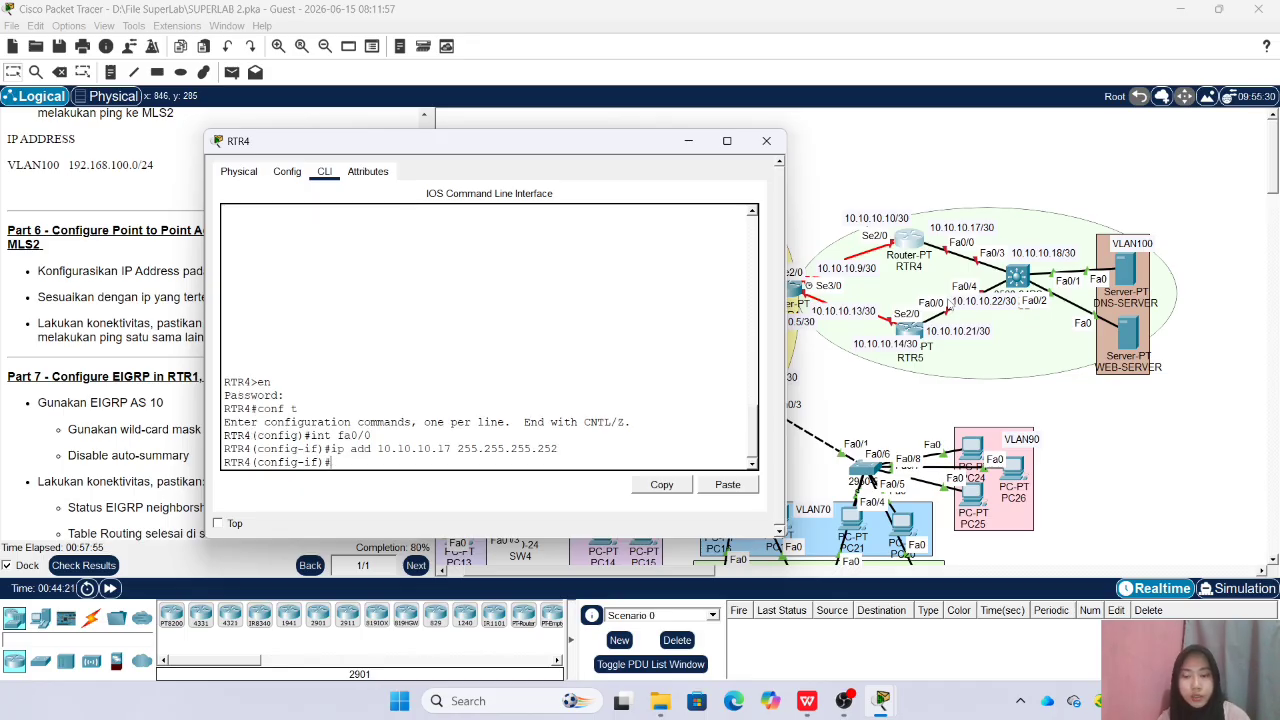
text(no sh)
key(Return)
text(ex)
key(Return)
Assign 10.10.10.10 with mask 255.255.255.252 to RTR4 interface Se2/0 and enable it
text(int)
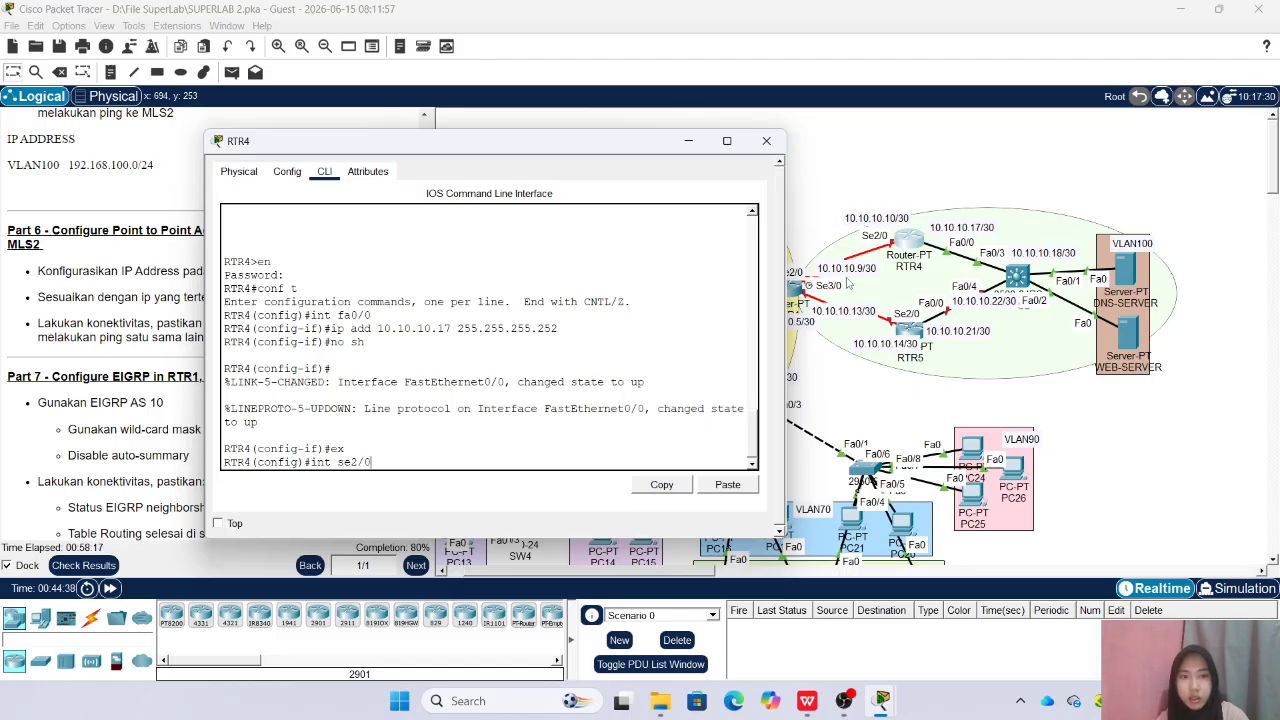
text(se2/0)
key(Return)
text(ip a)
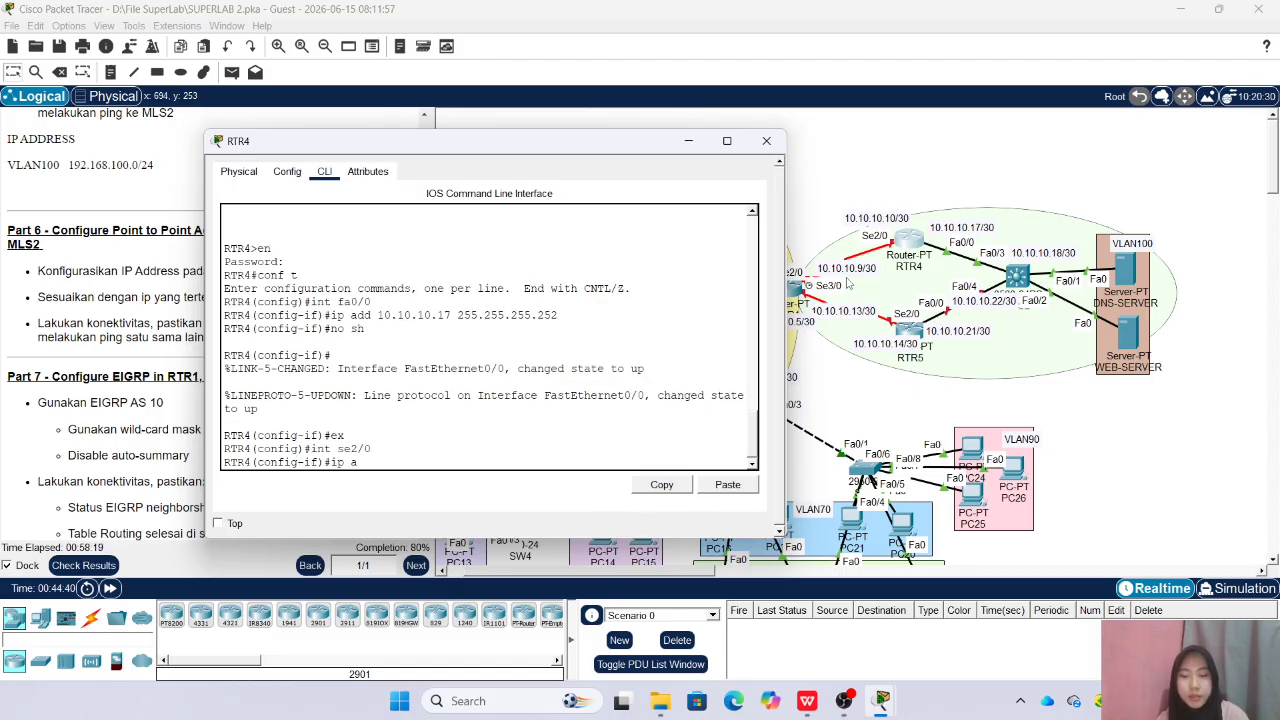
text(dd 10.10.10)
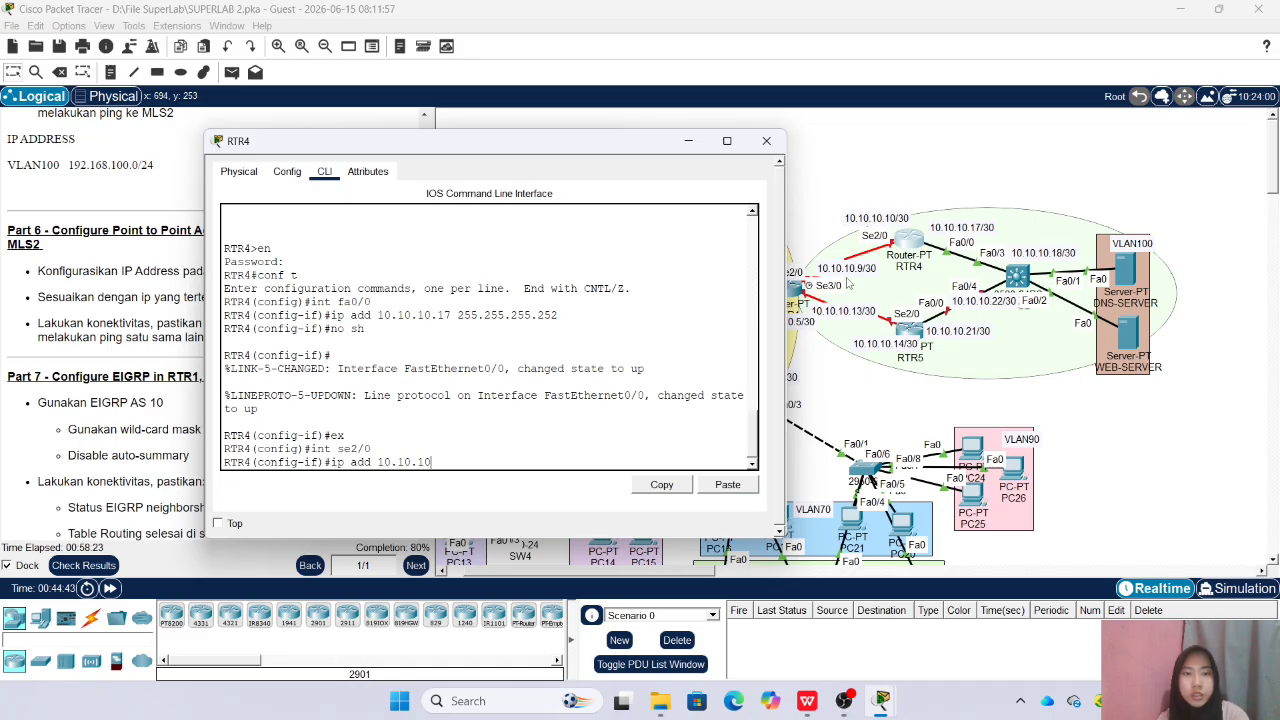
text(.10 255.255.255.25)
key(Return)
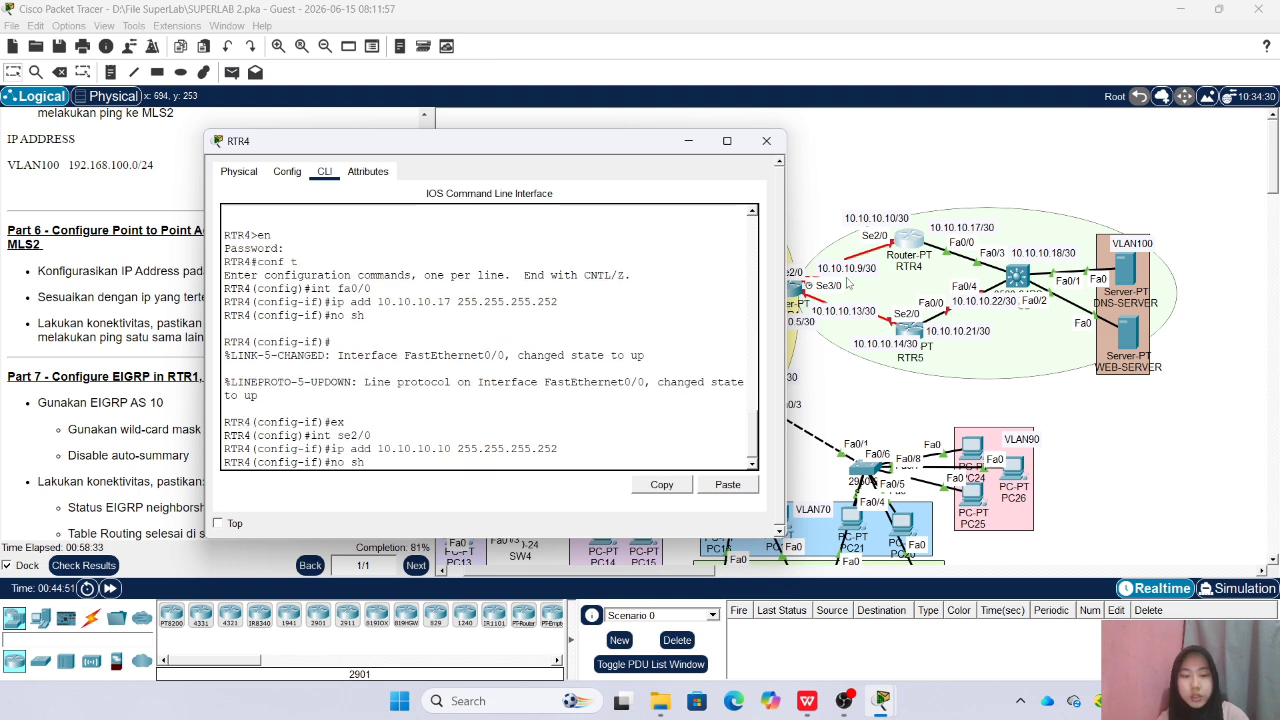
text(no sh)
key(Return)
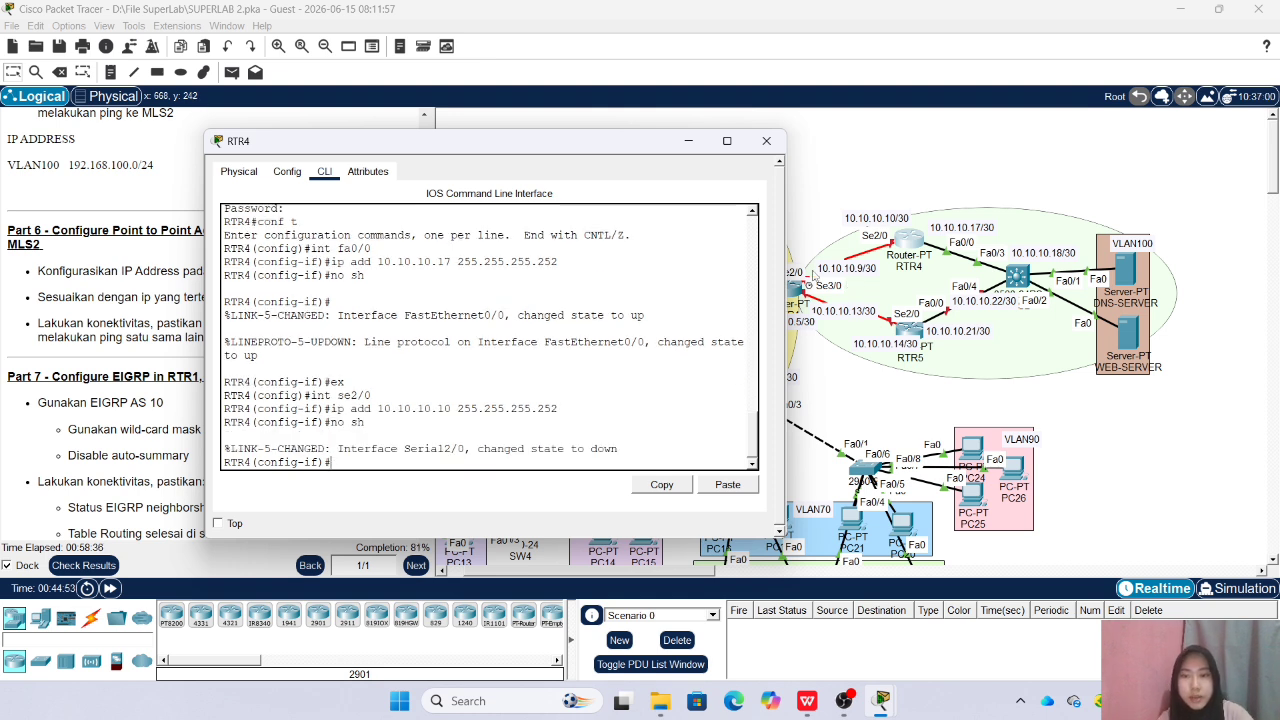
Close the RTR4 window and reposition the 10.10.10.14/30 and 10.10.10.21/30 labels around RTR5
click(766, 141)
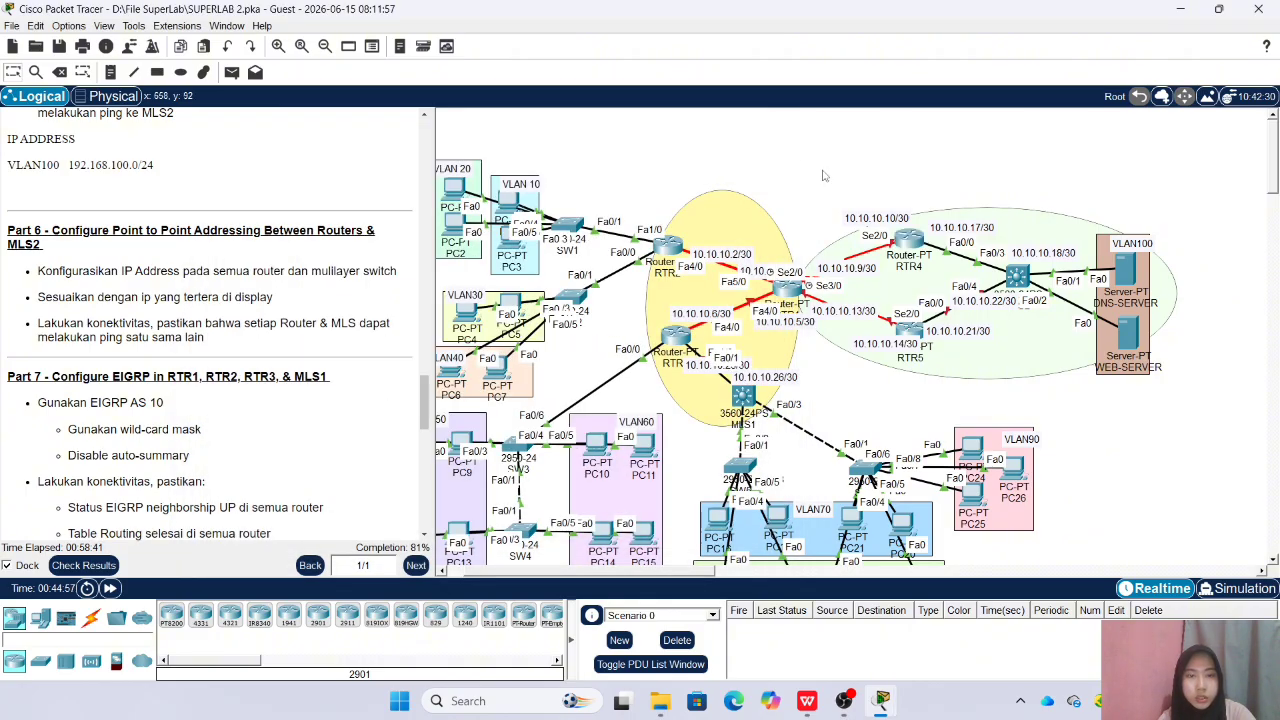
click(888, 306)
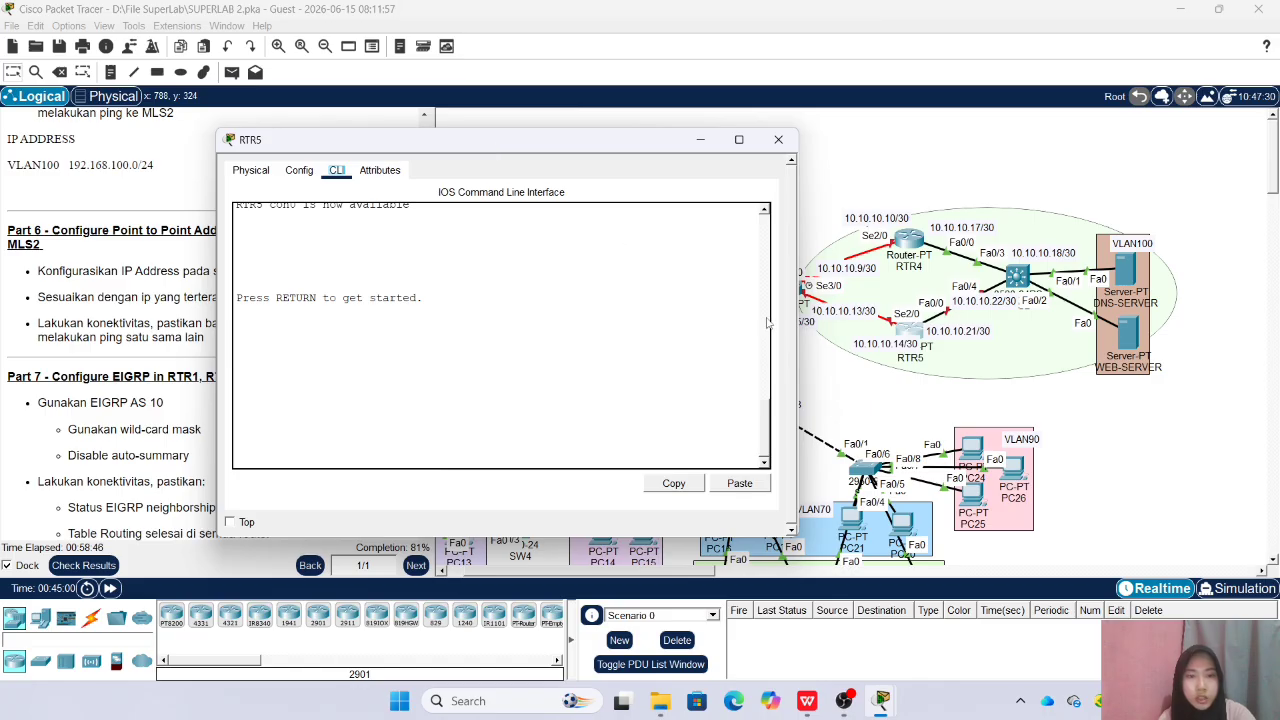
click(884, 345)
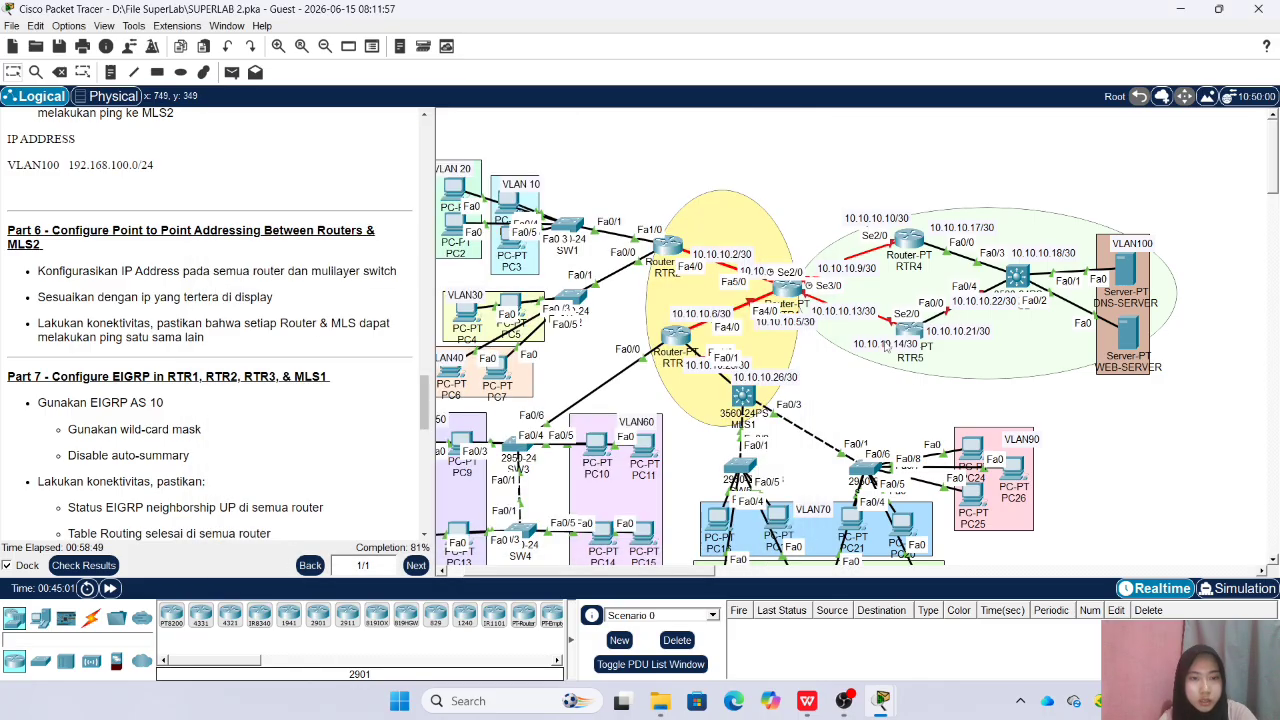
click(876, 344)
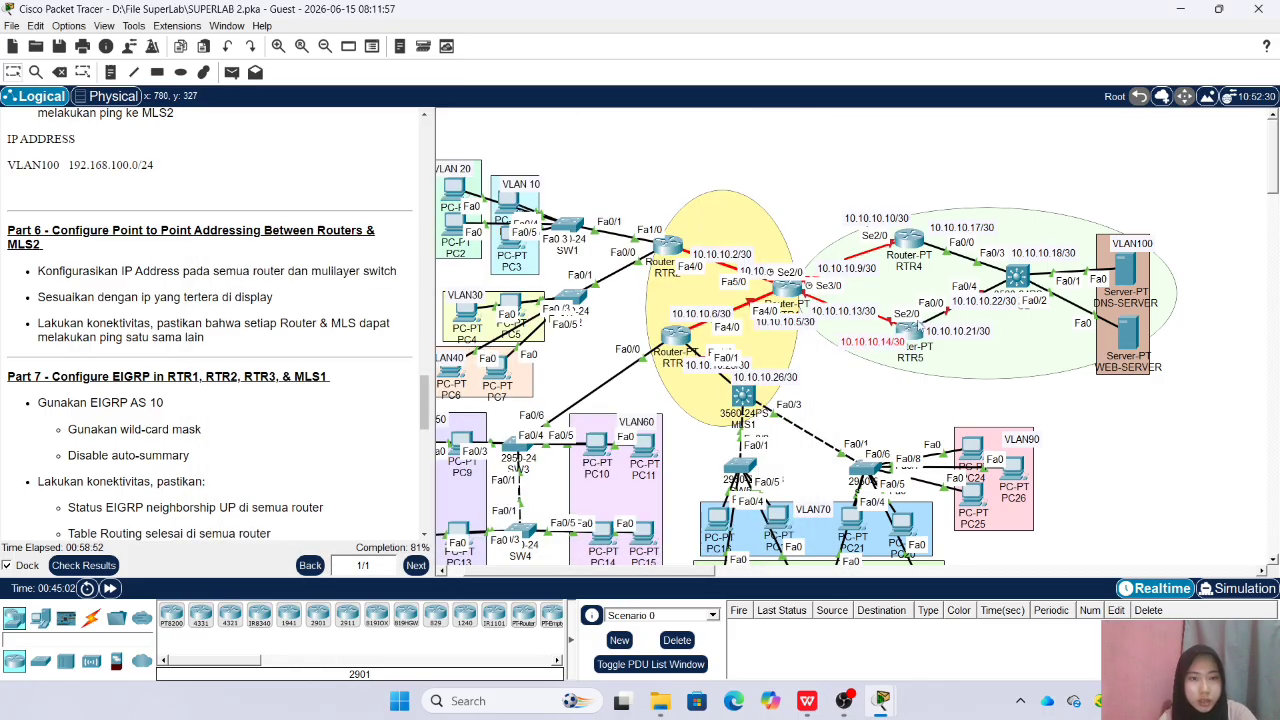
click(959, 328)
drag(958, 324, 959, 328)
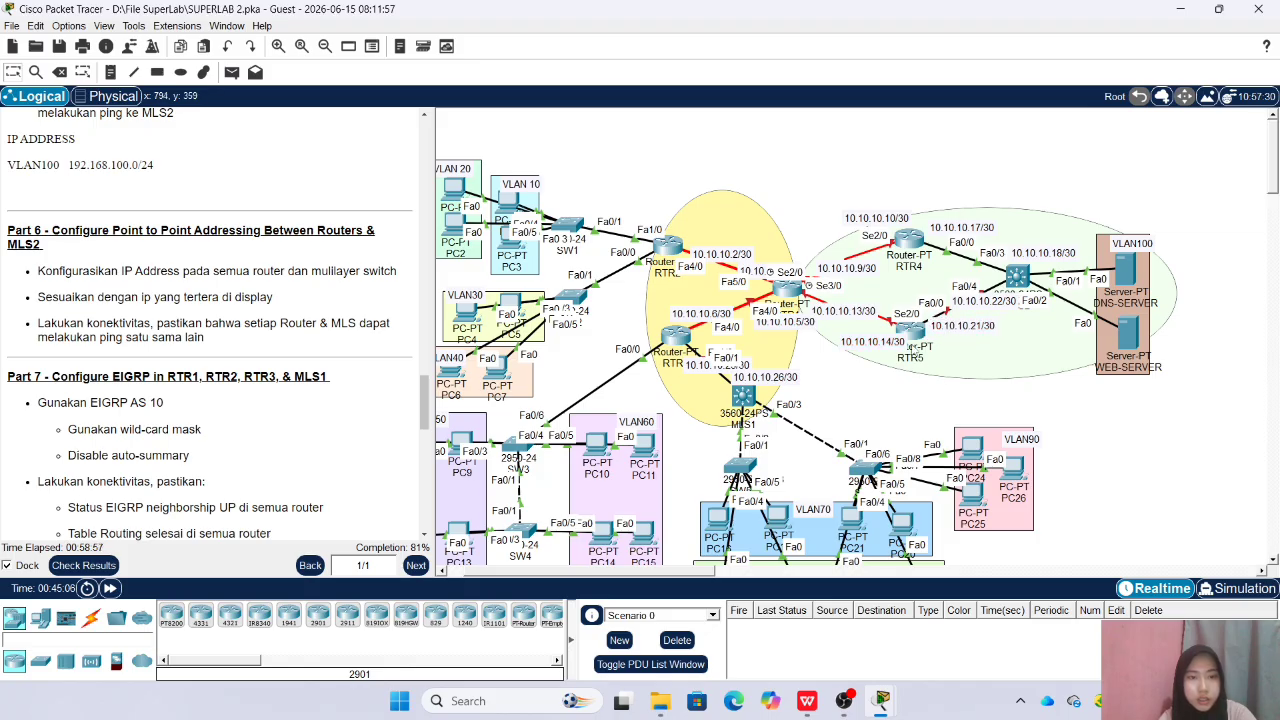
Open the RTR5 command line, enter the enable password, and go into global configuration mode
click(911, 335)
key(Return)
text(en)
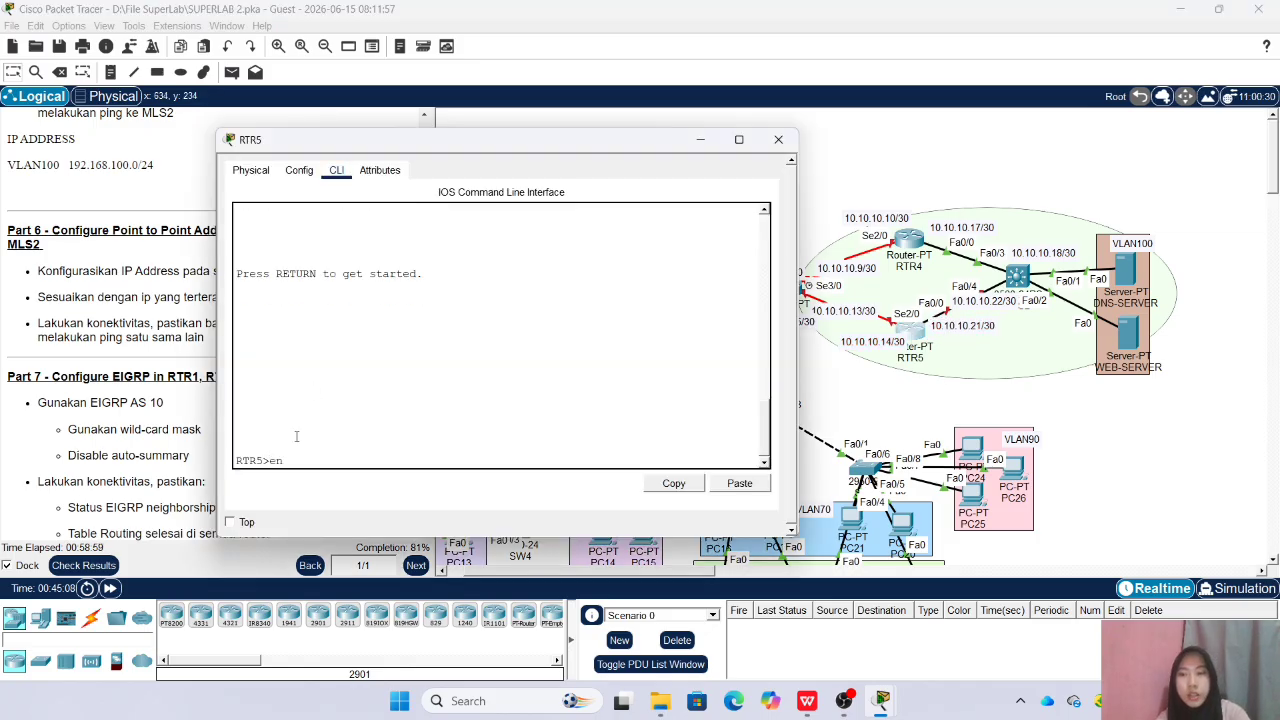
key(Return)
key(Return)
text(conf t)
key(Return)
Assign 10.10.10.21 with mask 255.255.255.252 to RTR5 interface Fa0/0, enable it, and leave its interface configuration
text(int fa0/)
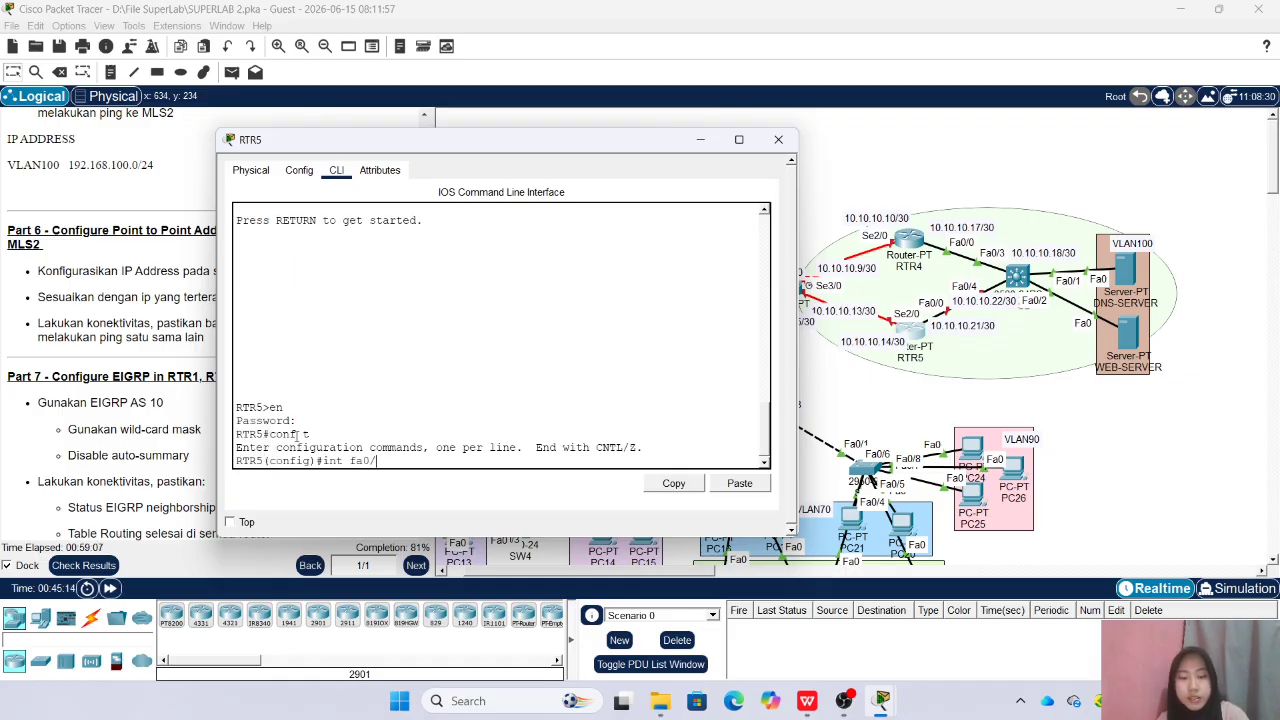
text(0)
key(Return)
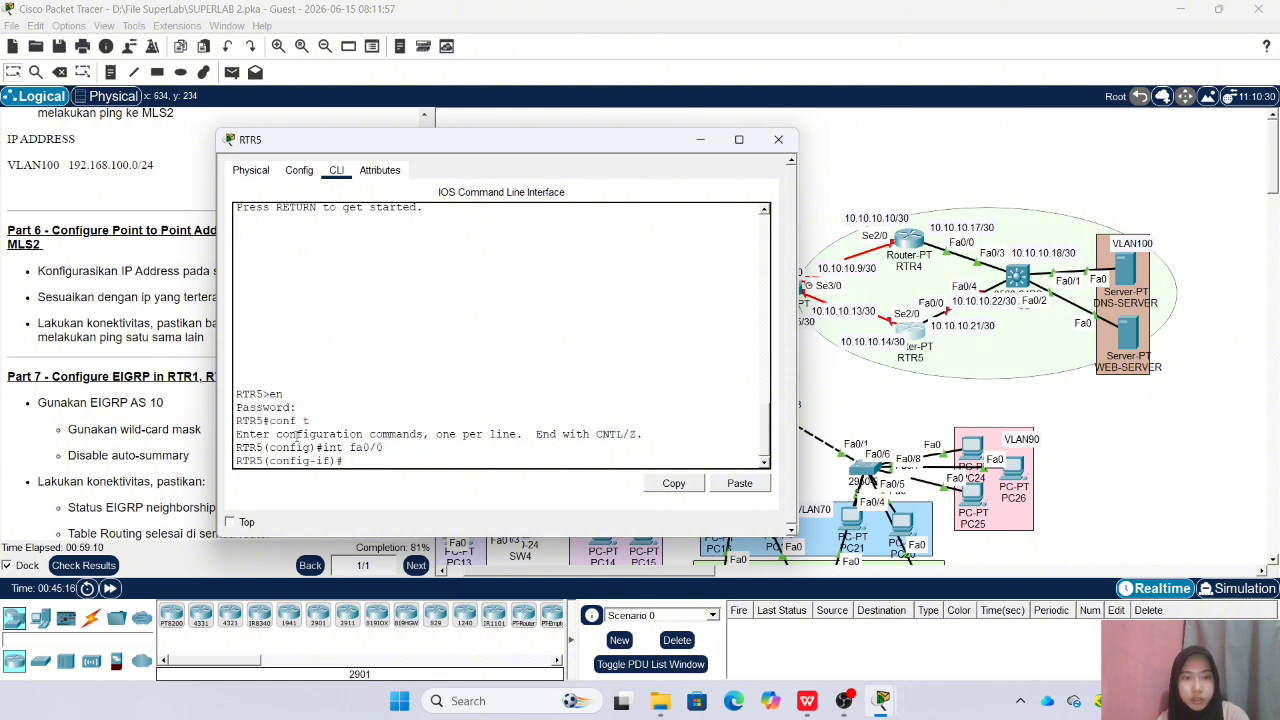
text(ip add 10.1)
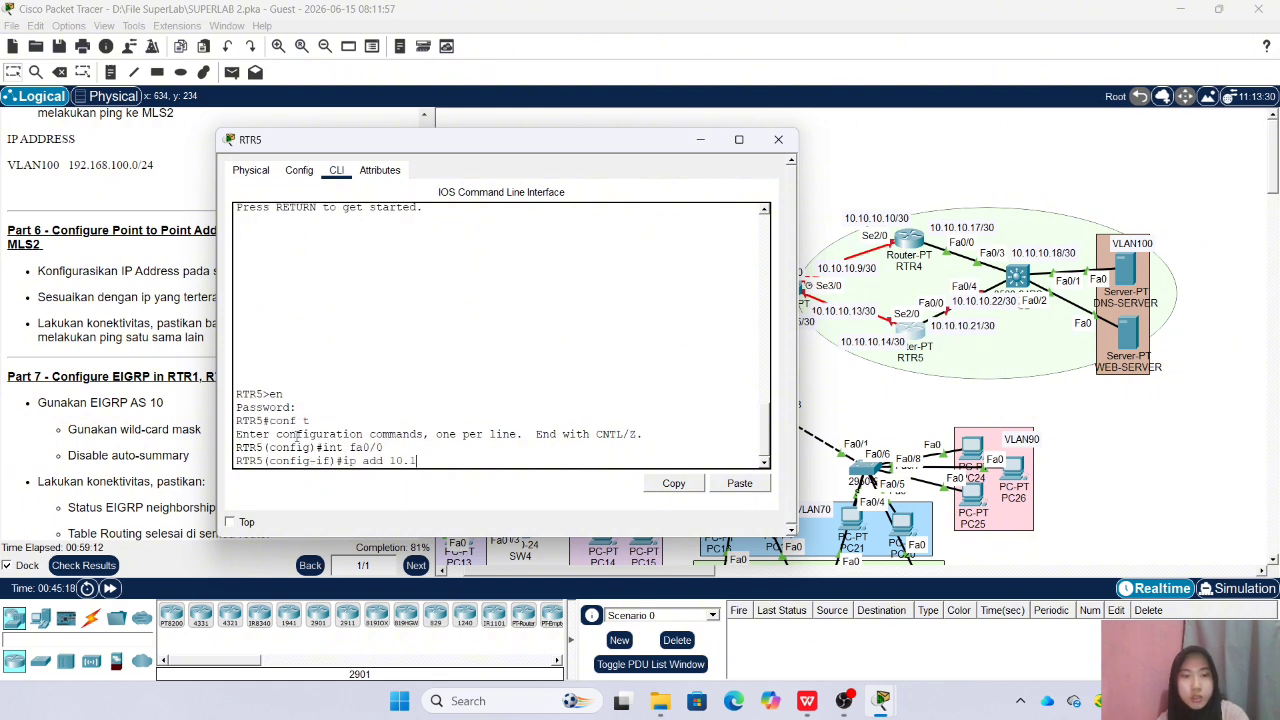
text(0.10.21 )
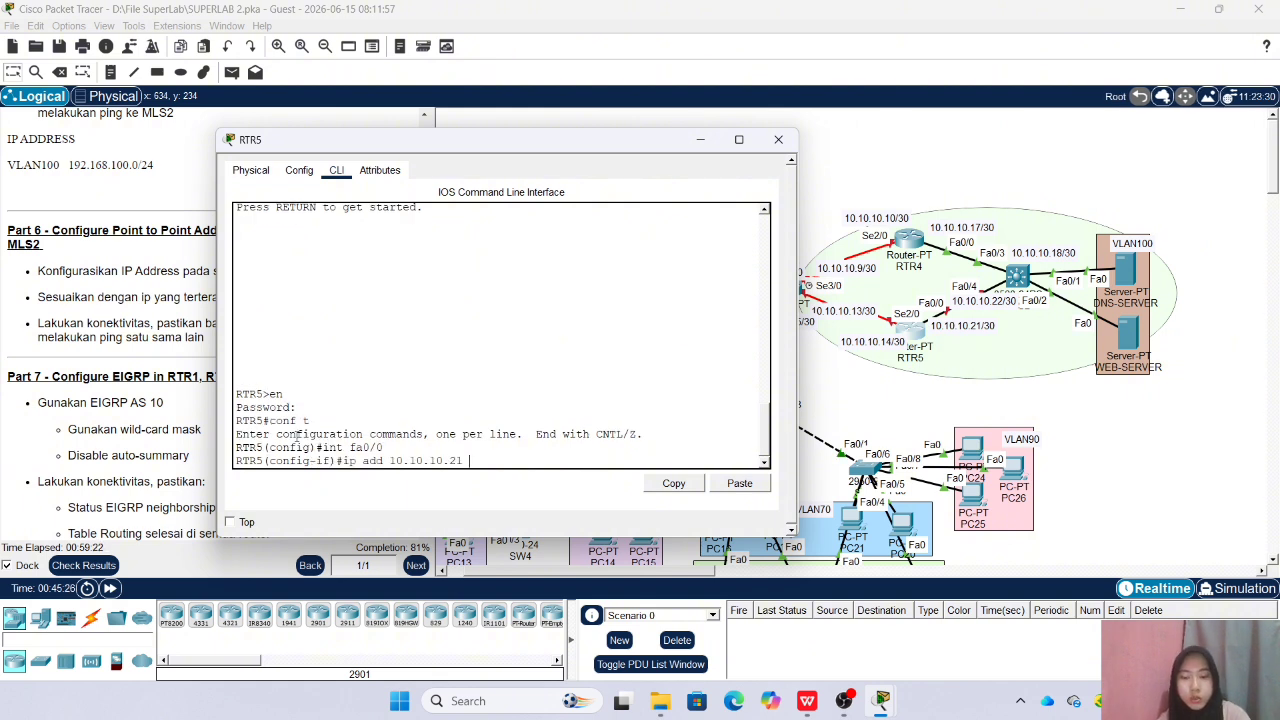
text(255.255.255.252)
key(Return)
text(no sh)
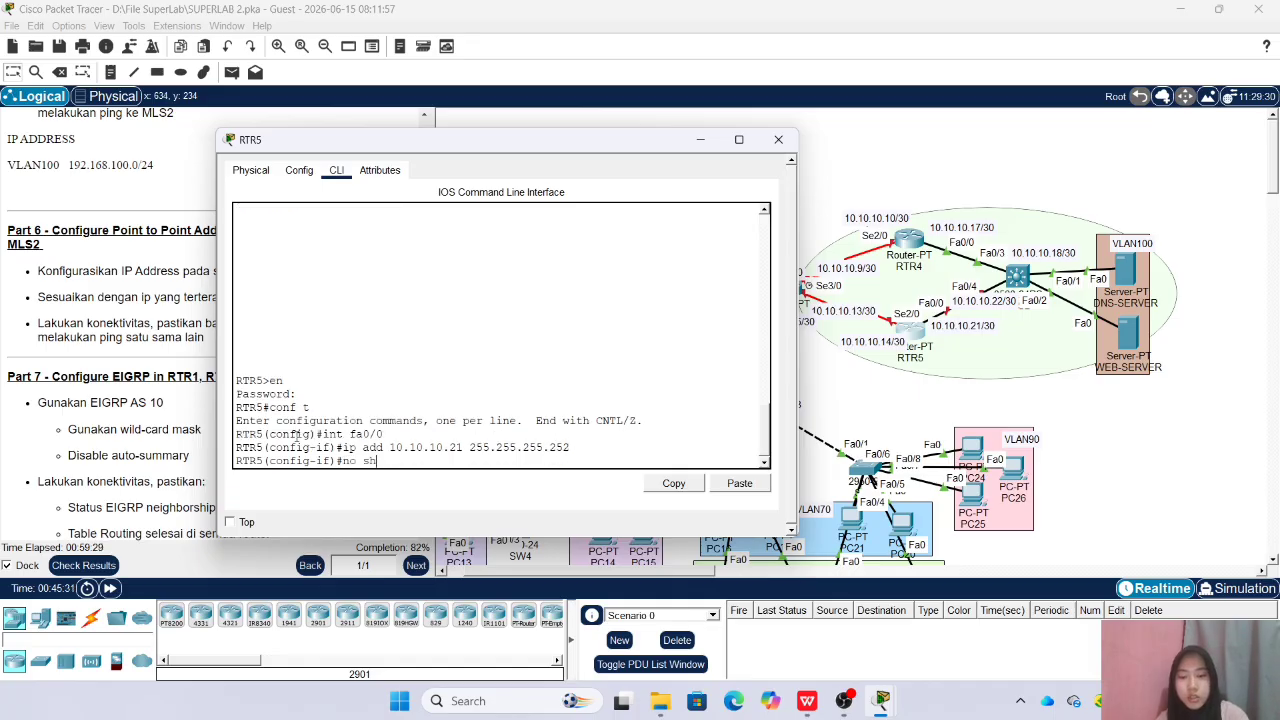
key(Return)
text(ex)
key(Return)
Assign 10.10.10.14 with mask 255.255.255.252 to RTR5 interface Se2/0, enable it, and close the router window
text(int se)
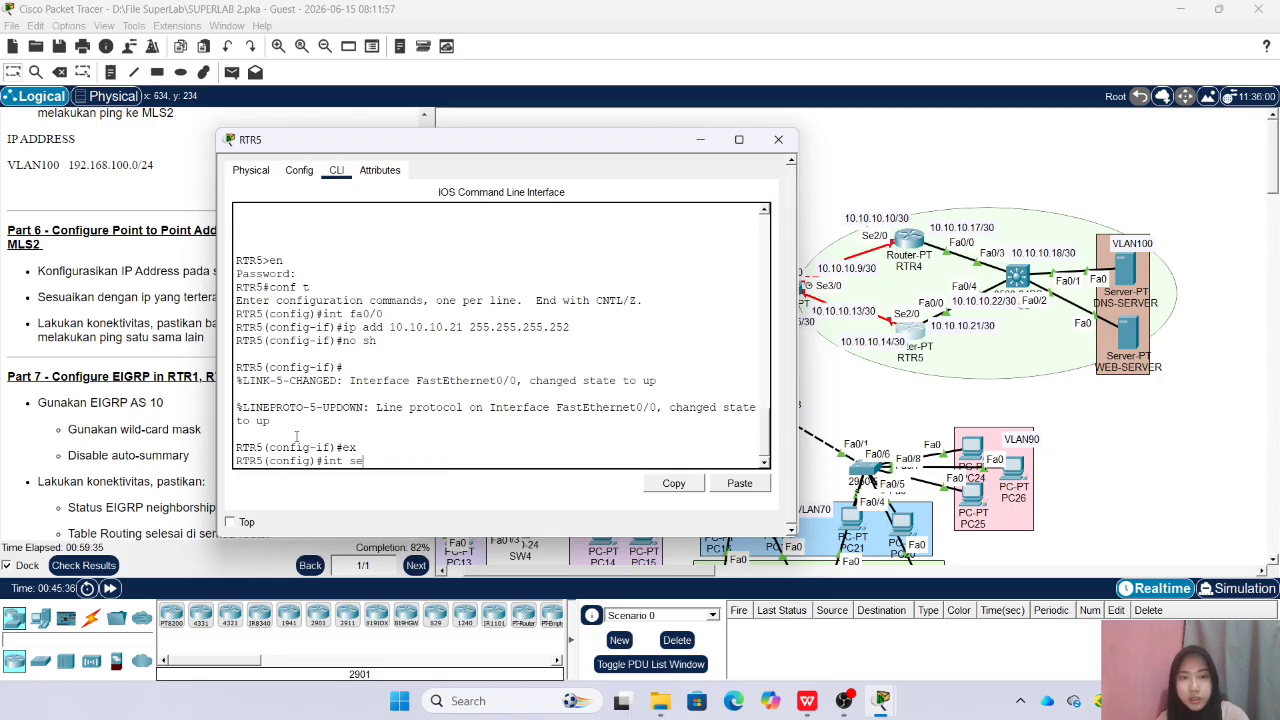
text(2/0)
key(Return)
text(ip a)
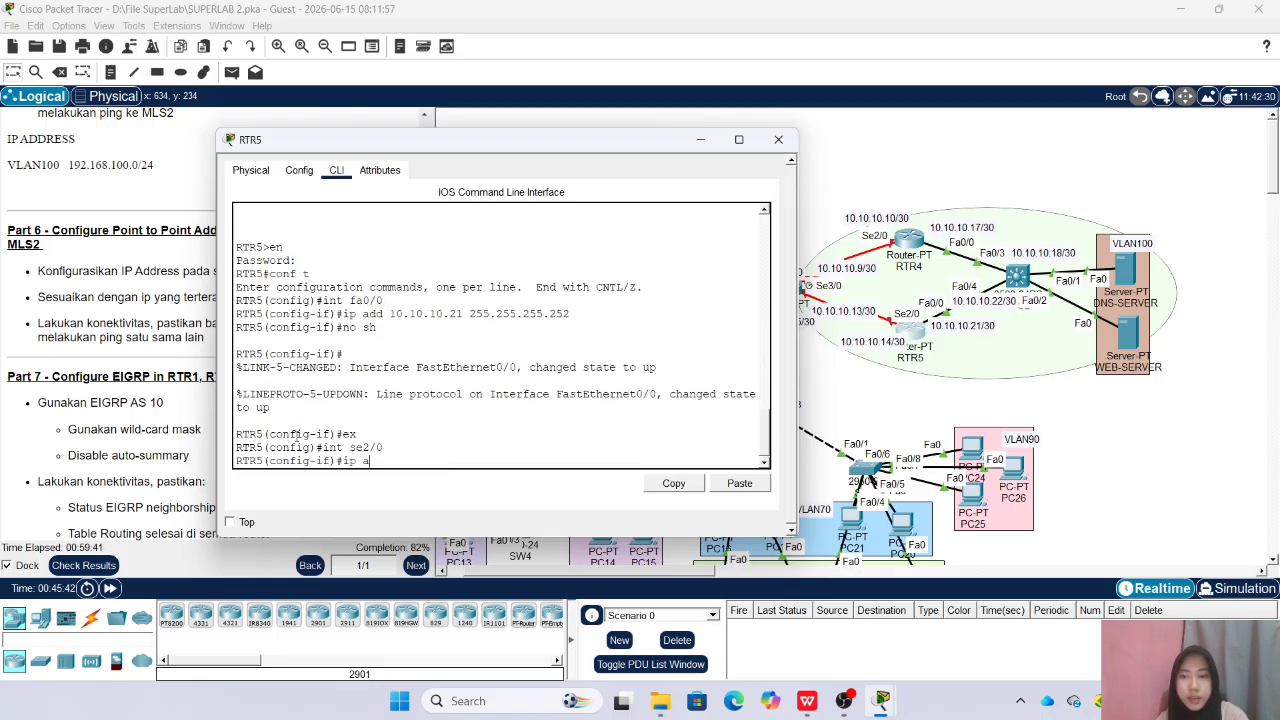
text(dd 10.101)
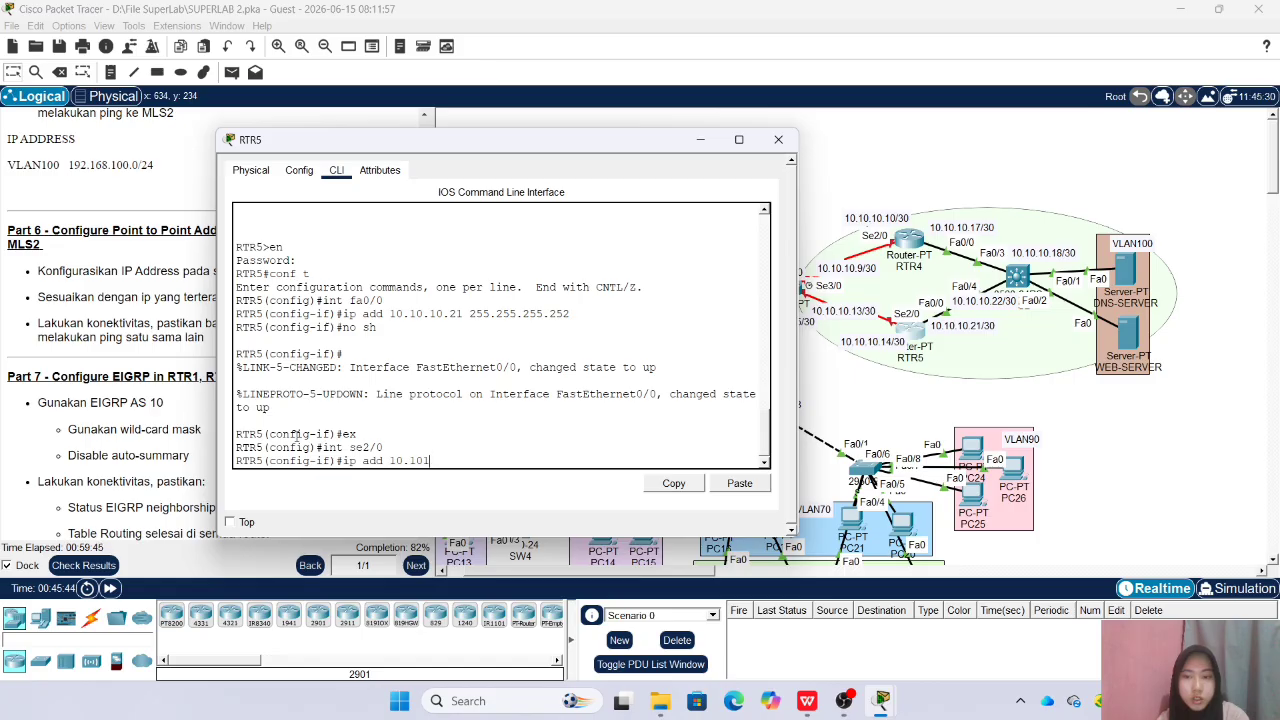
key(BackSpace)
text(.10.14 255.255.)
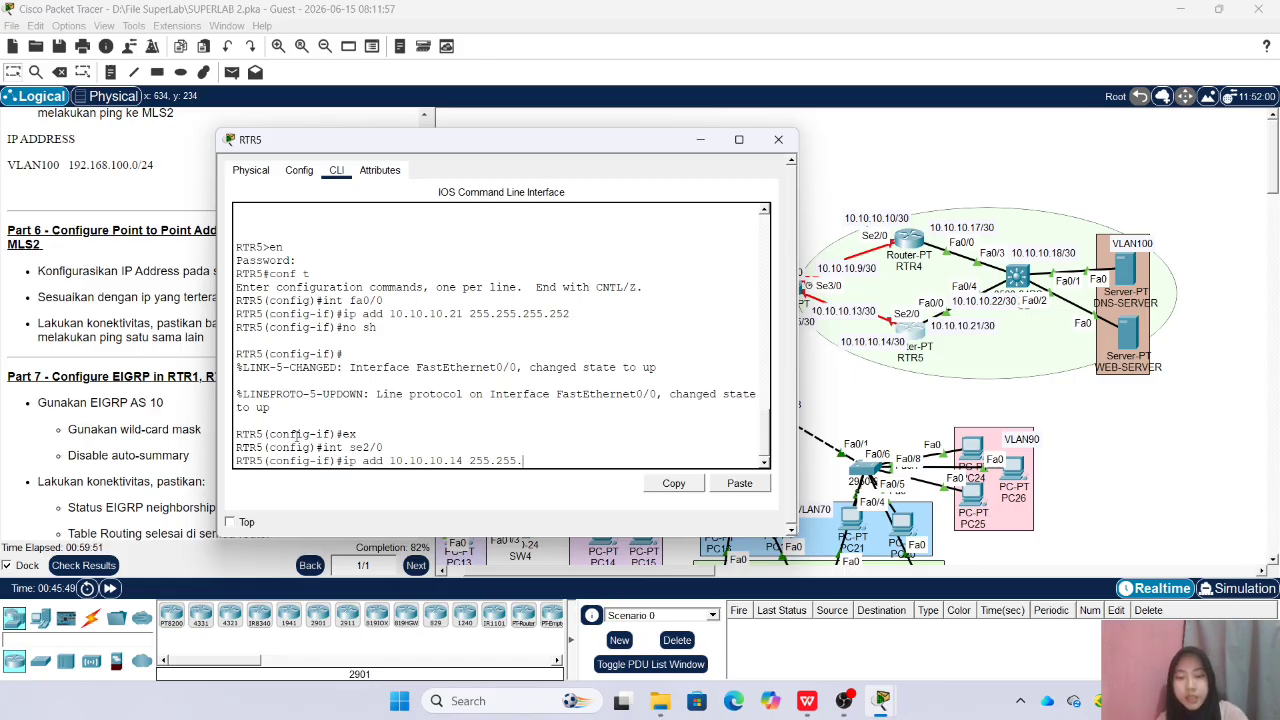
text(255.252)
key(Return)
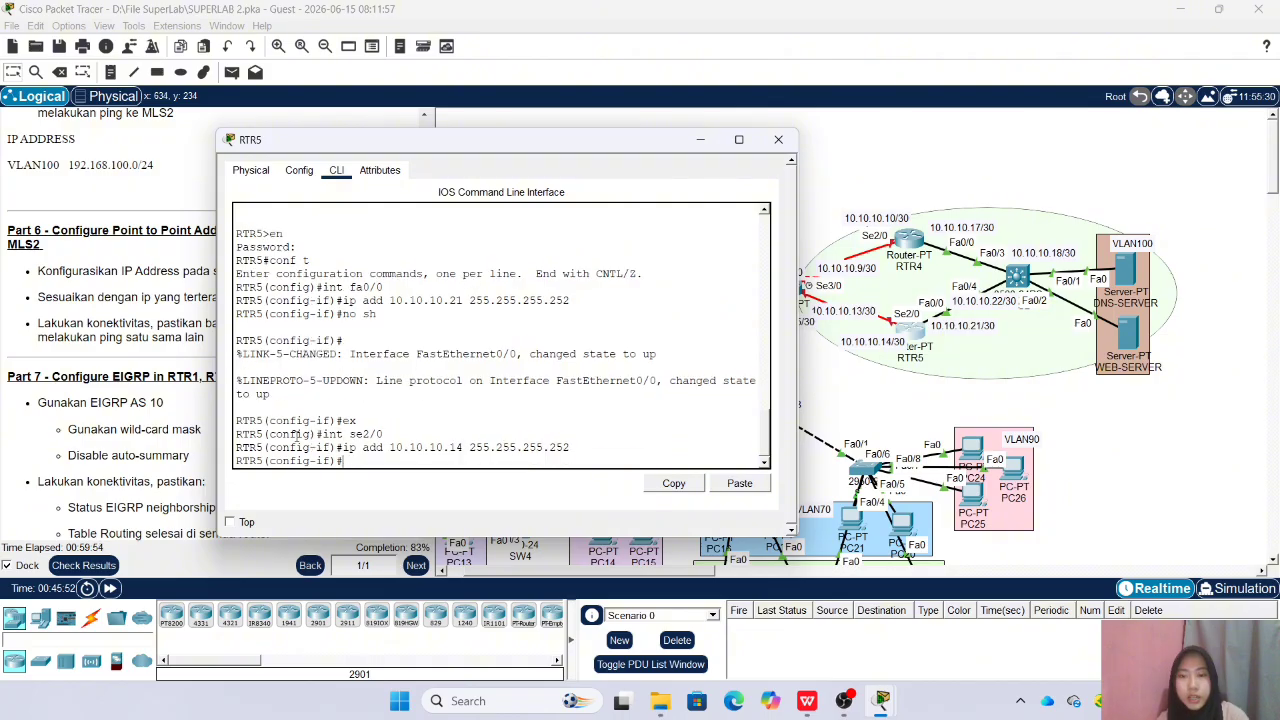
text(no sh)
key(Return)
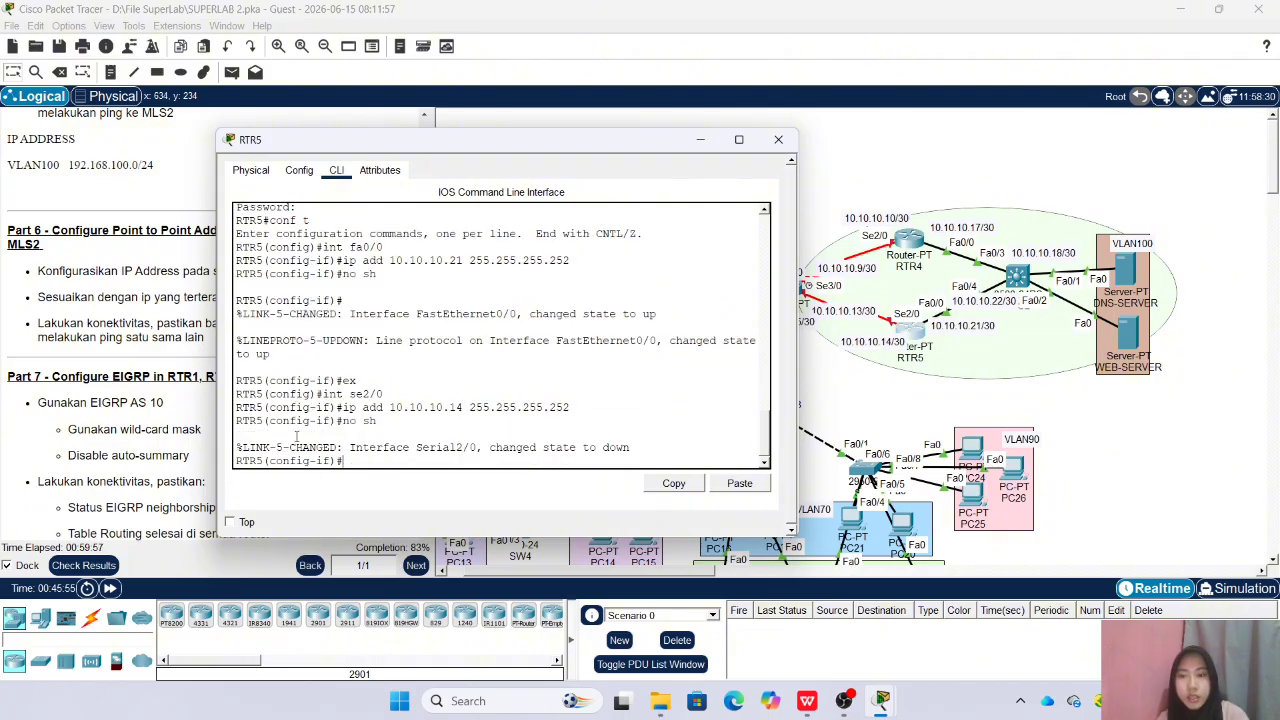
click(778, 139)
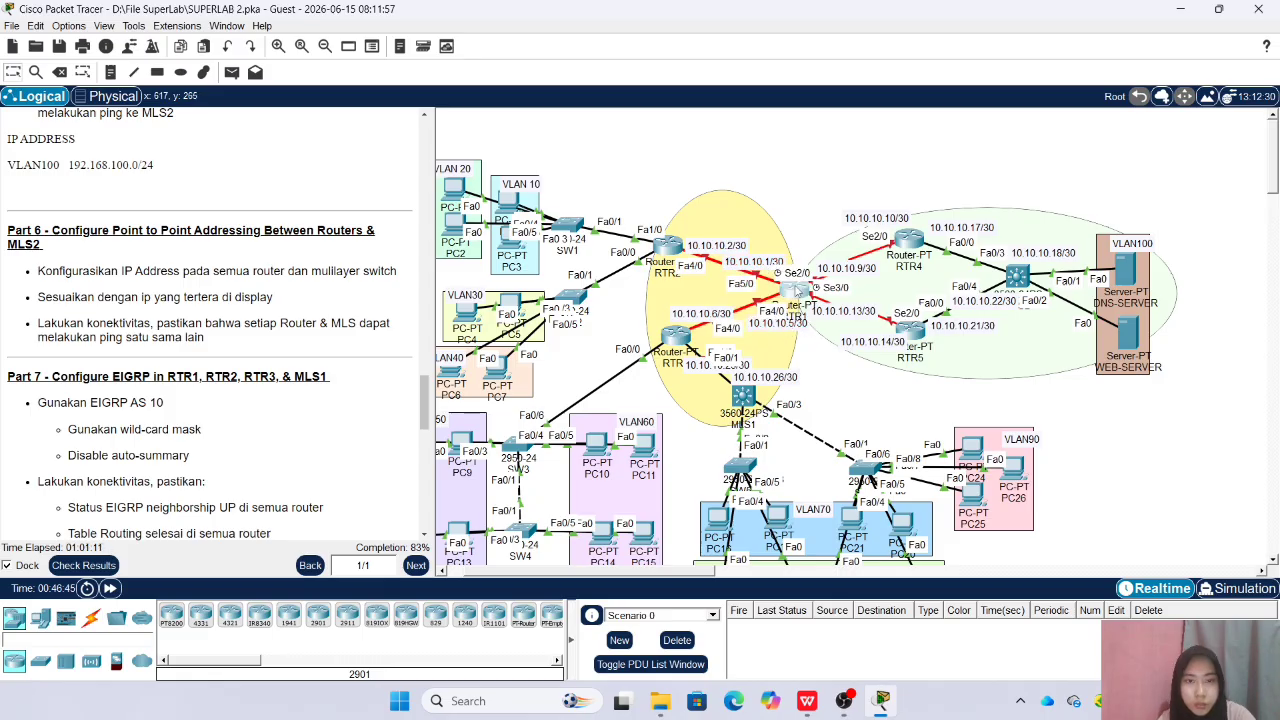
Shift RTR1 slightly to the right in the topology, open it, and move its window aside
drag(792, 288, 799, 289)
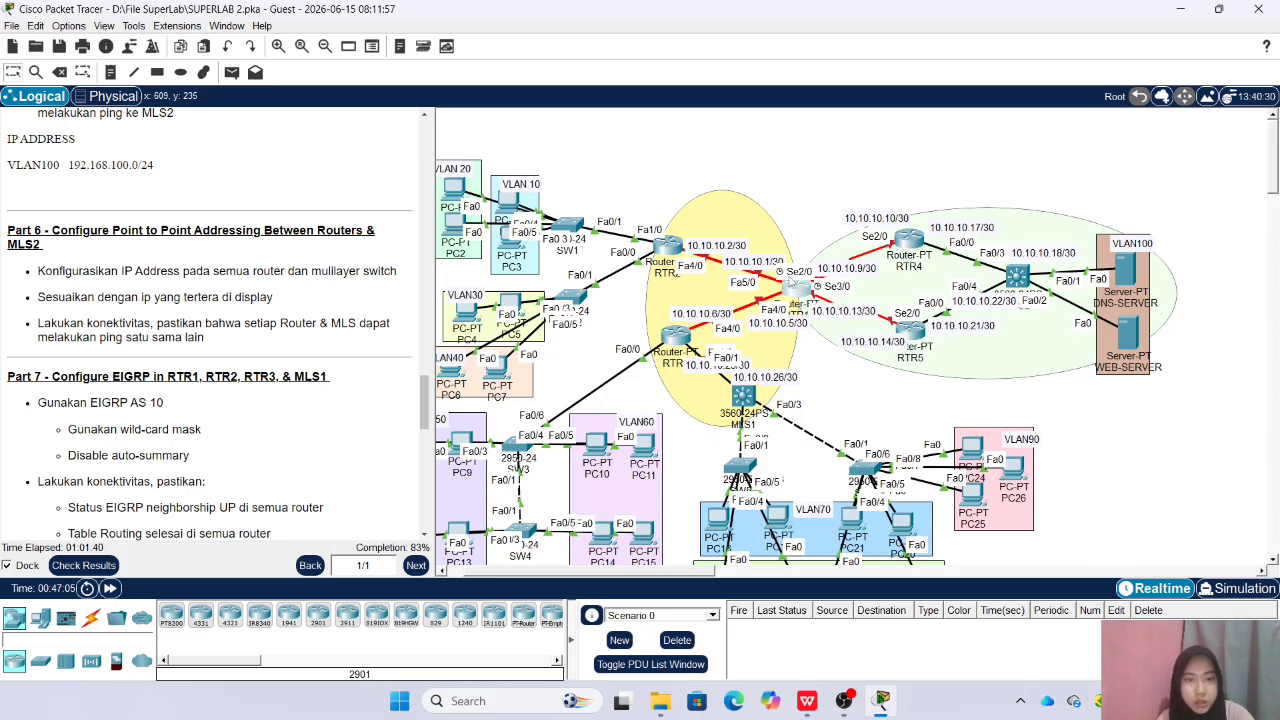
click(793, 284)
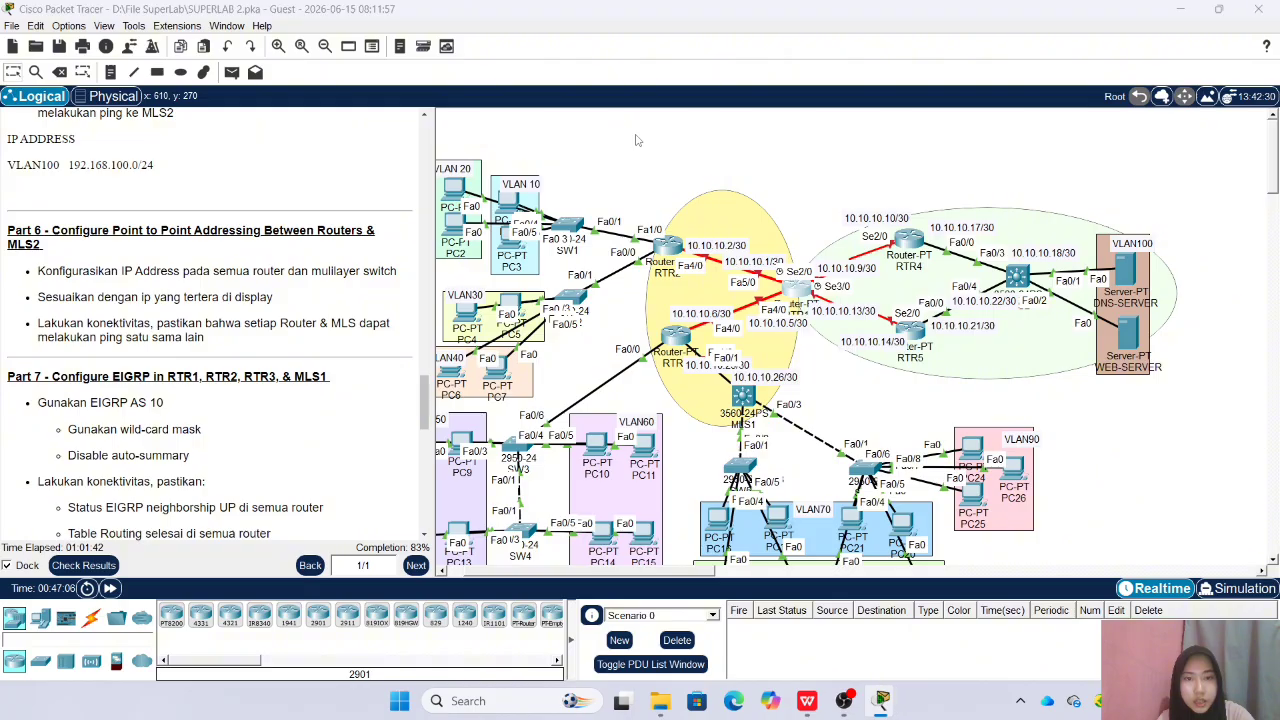
drag(583, 138, 369, 113)
Enter the enable password on the RTR1 command line and go into global configuration mode
text(exit)
key(Return)
key(Return)
text(e)
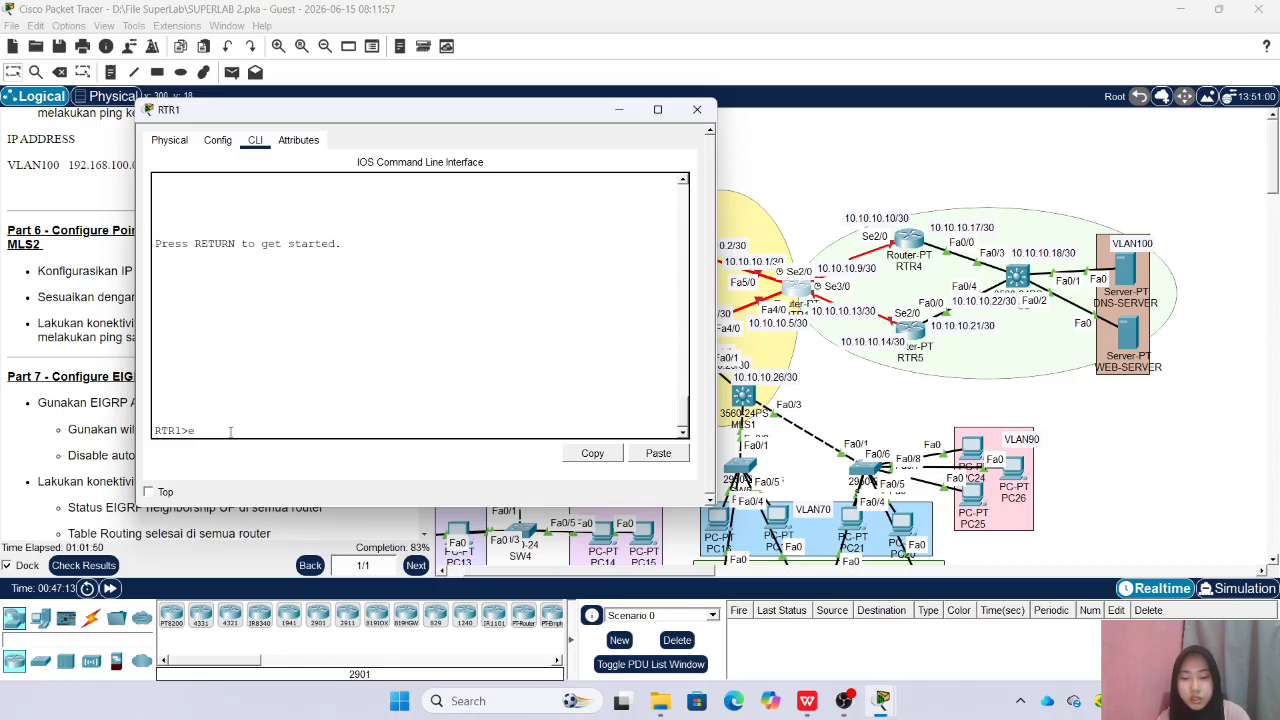
text(n)
key(Return)
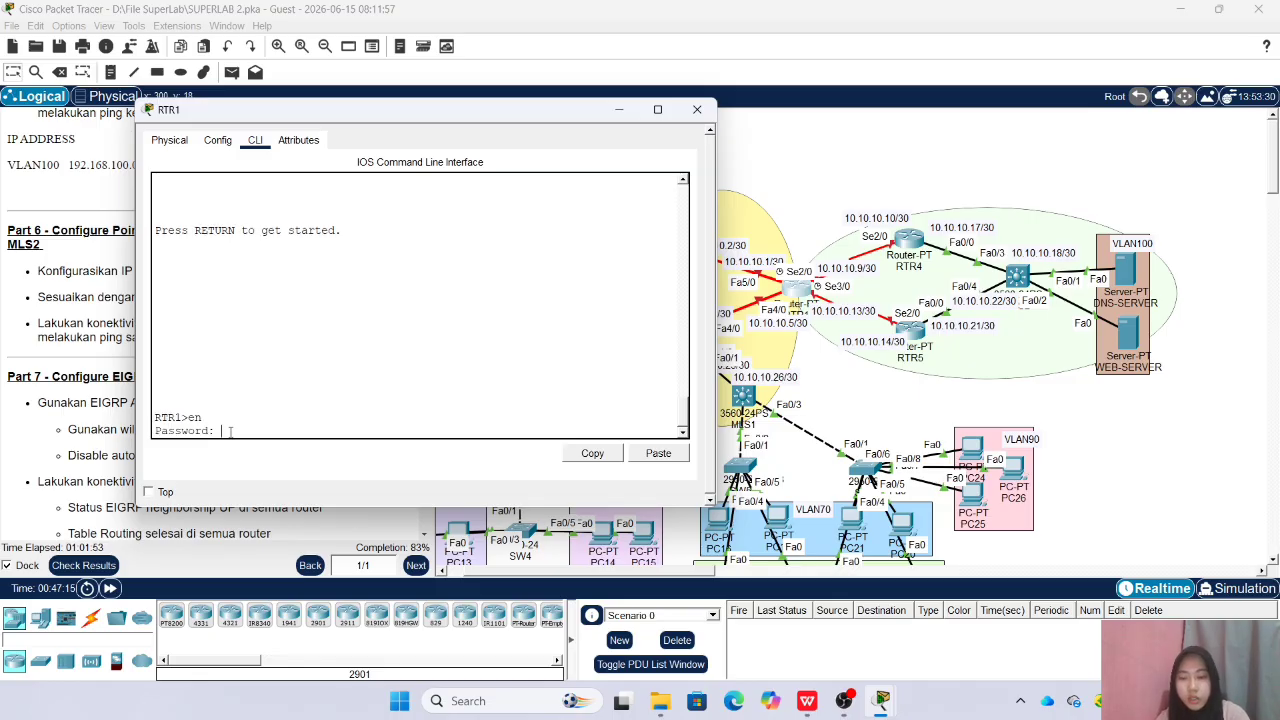
key(Return)
text(conf t)
key(Return)
Assign 10.10.10.1 with mask 255.255.255.252 to RTR1 interface Fa5/0, enable it, and leave its interface configuration
text(int fa5/0)
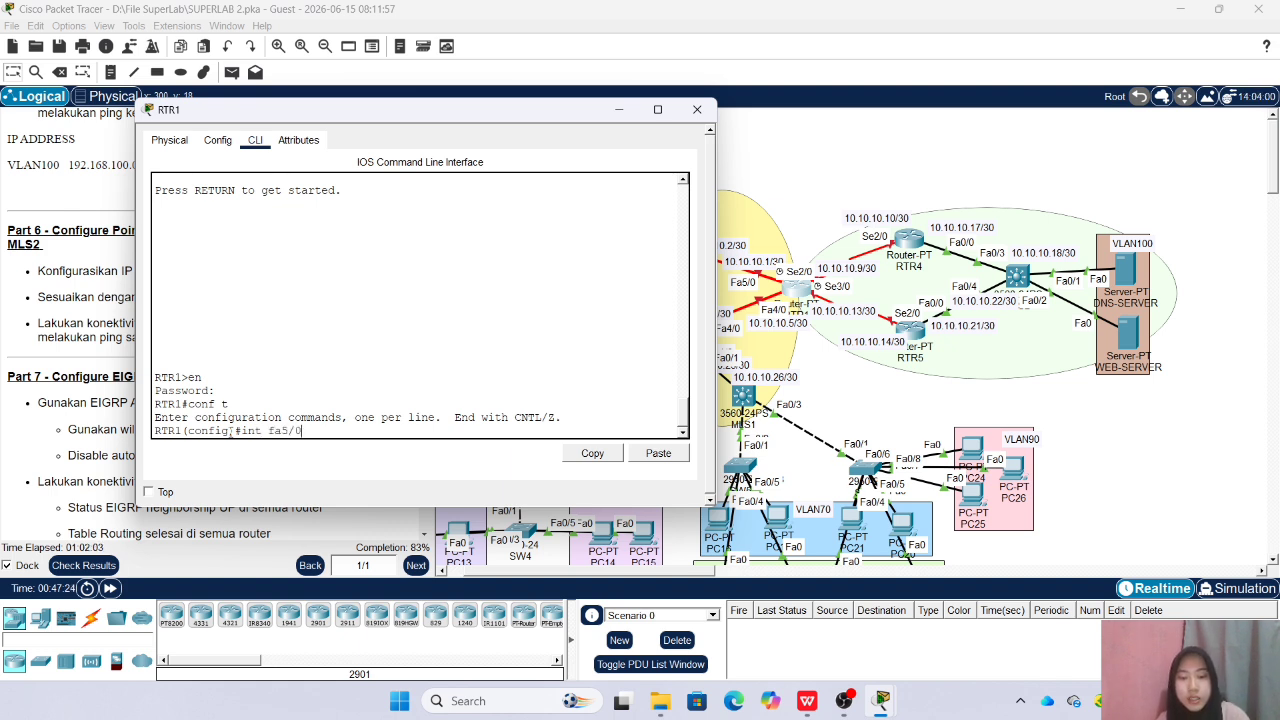
key(Return)
text(ip add)
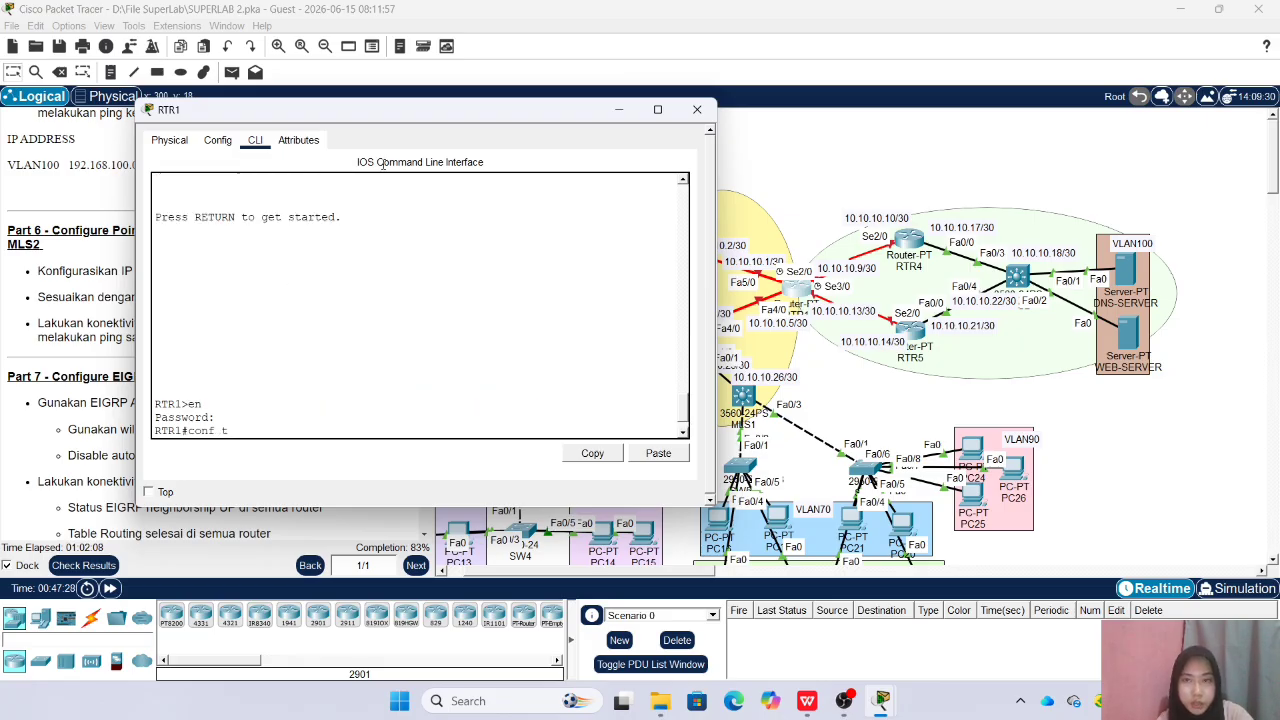
drag(419, 112, 326, 110)
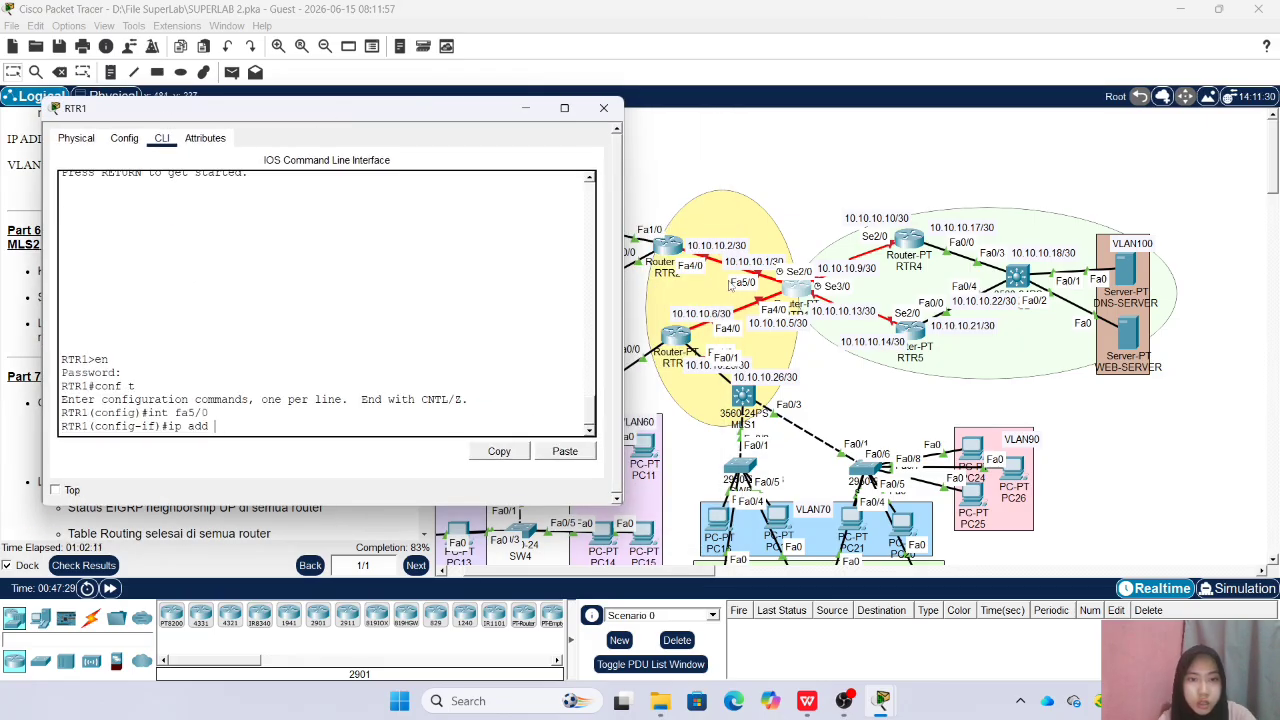
text(10.10.10.1 255.255.255.252)
key(Return)
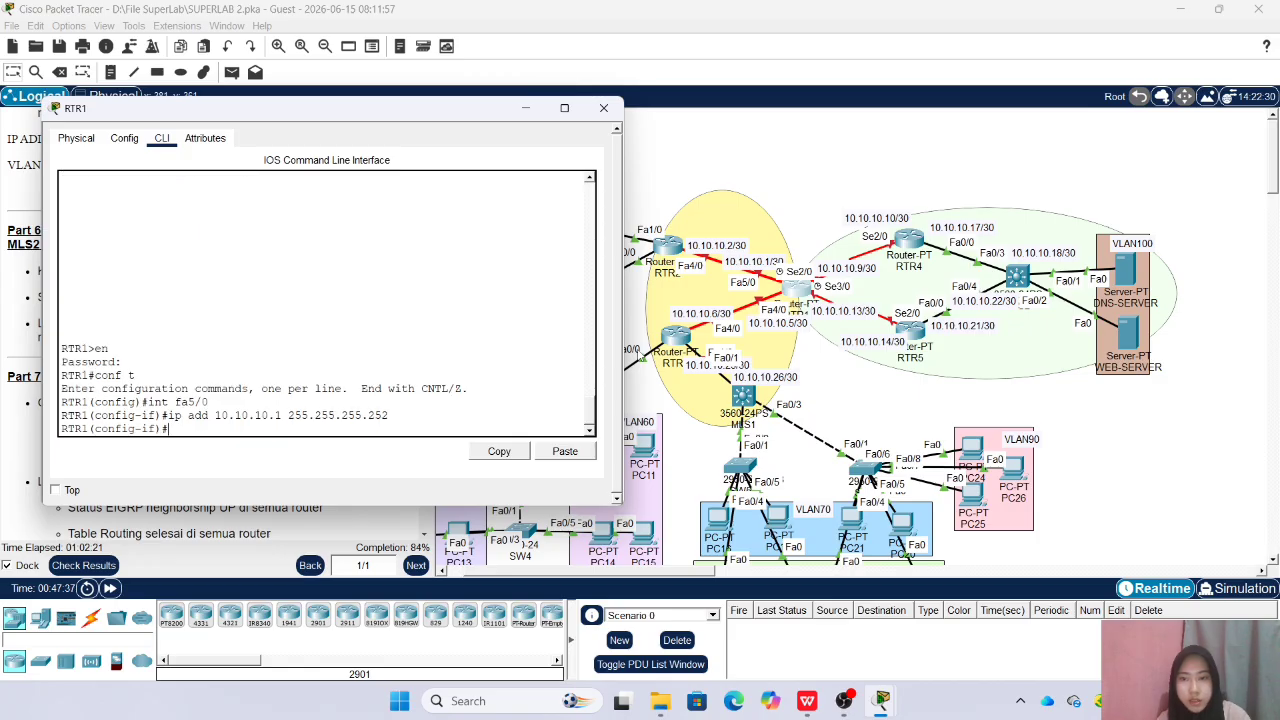
text(o sh)
key(Return)
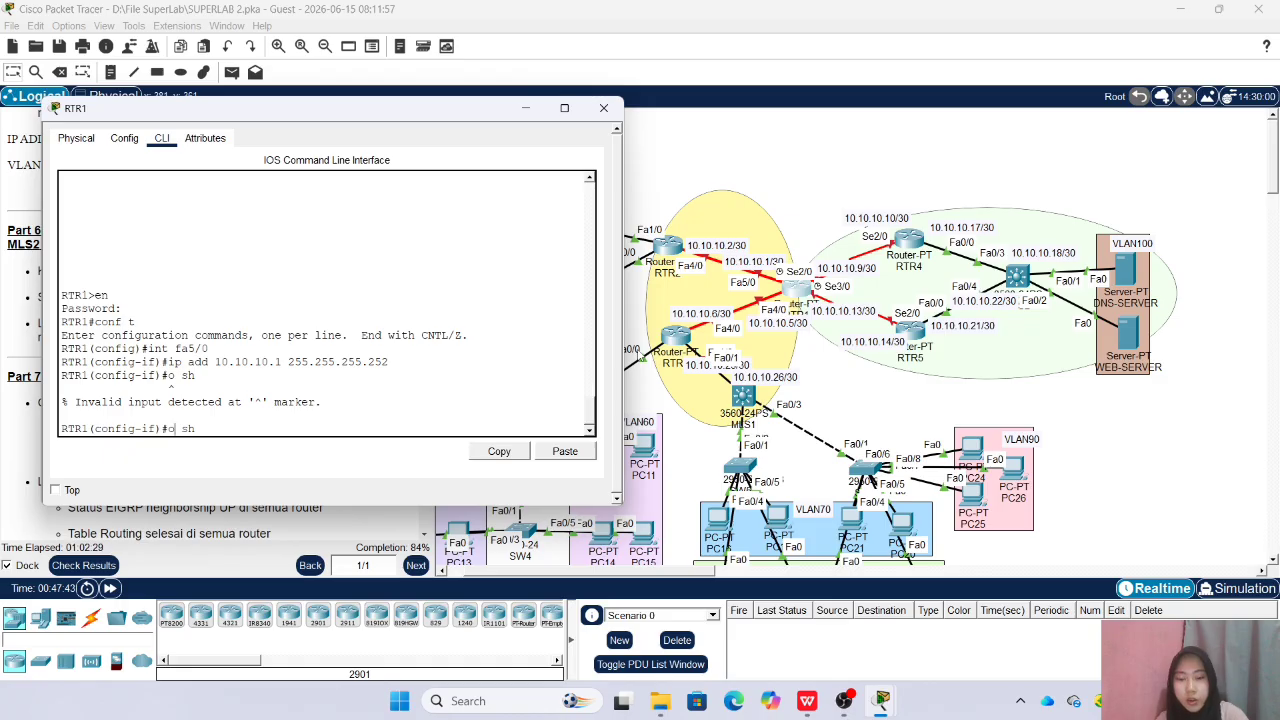
text(n)
key(Return)
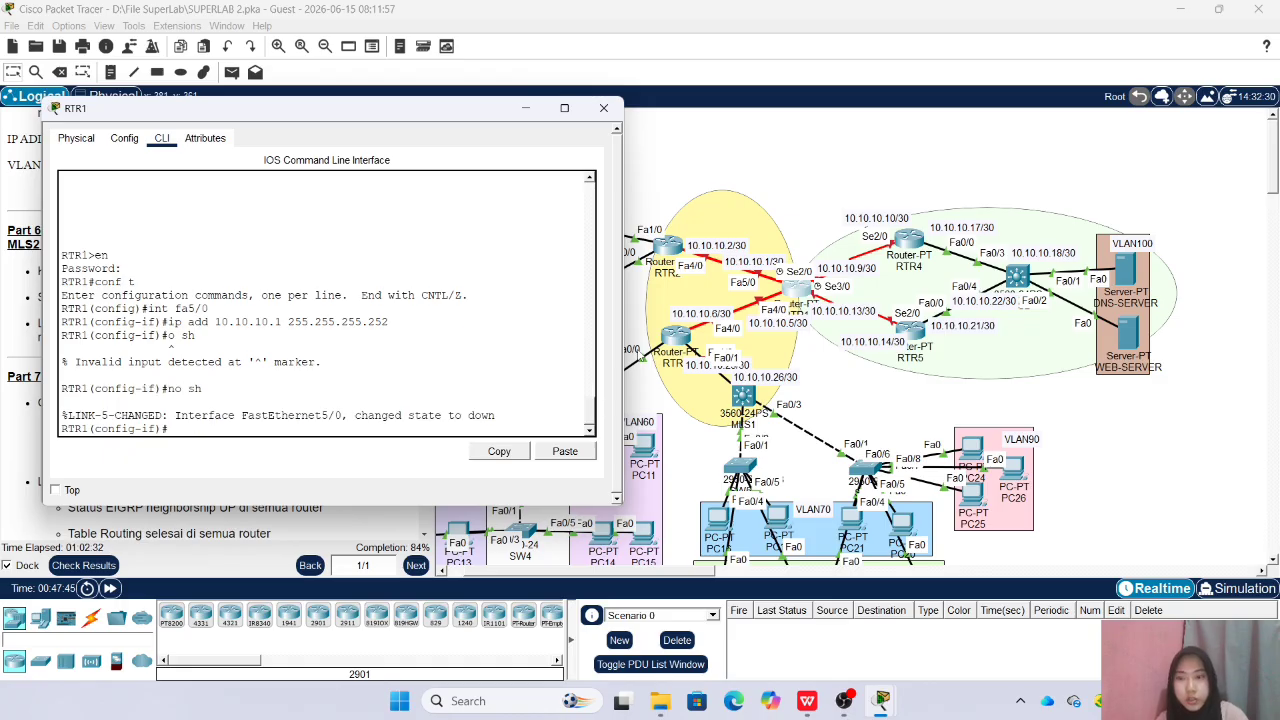
text(ex)
key(Return)
Assign 10.10.10.5 with mask 255.255.255.252 to RTR1 interface Fa4/0, enable it, and leave its interface configuration
key(Up)
key(Up)
key(Up)
key(Up)
key(Up)
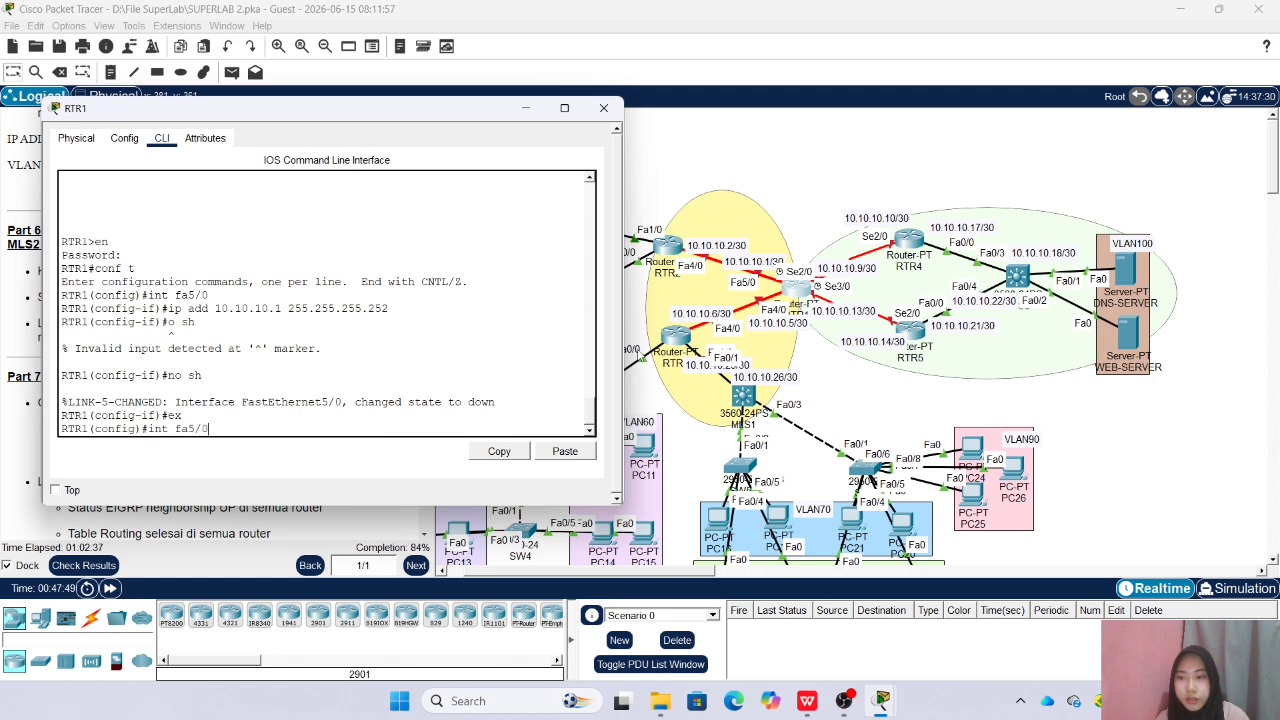
key(BackSpace)
key(BackSpace)
key(BackSpace)
text(4/0)
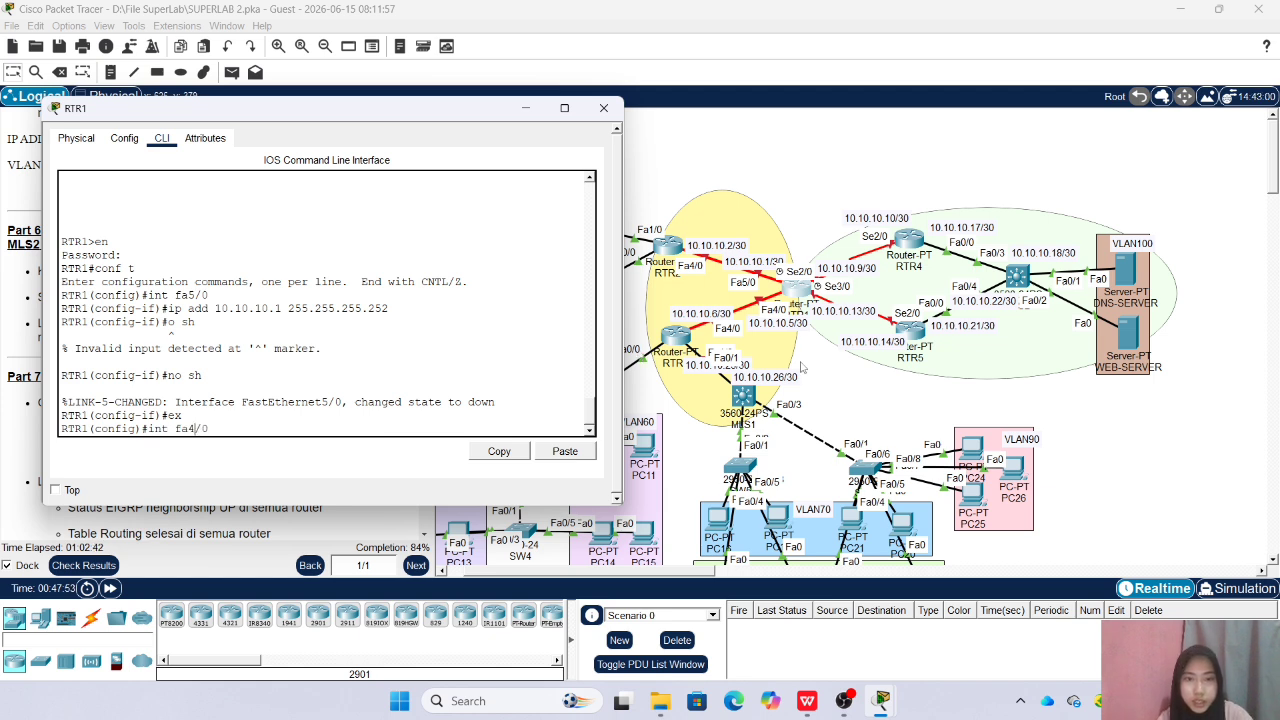
key(Return)
text(ip add 10.10.10)
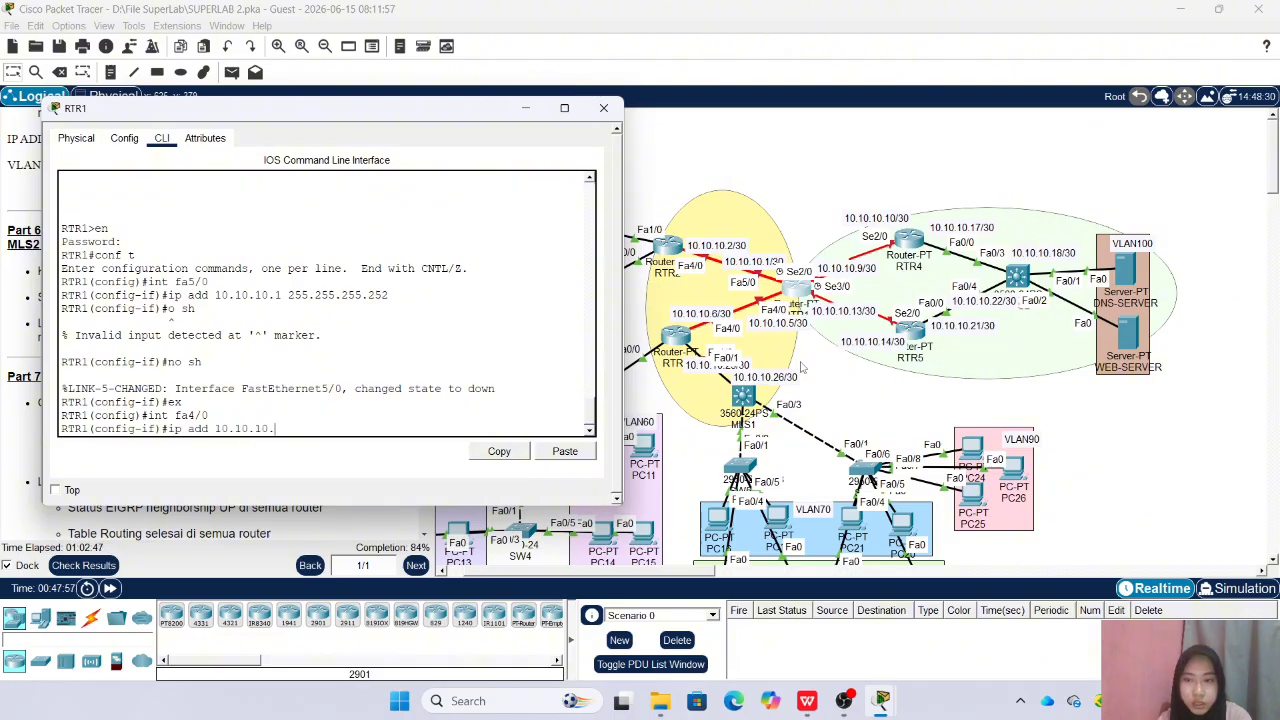
text(.5 255)
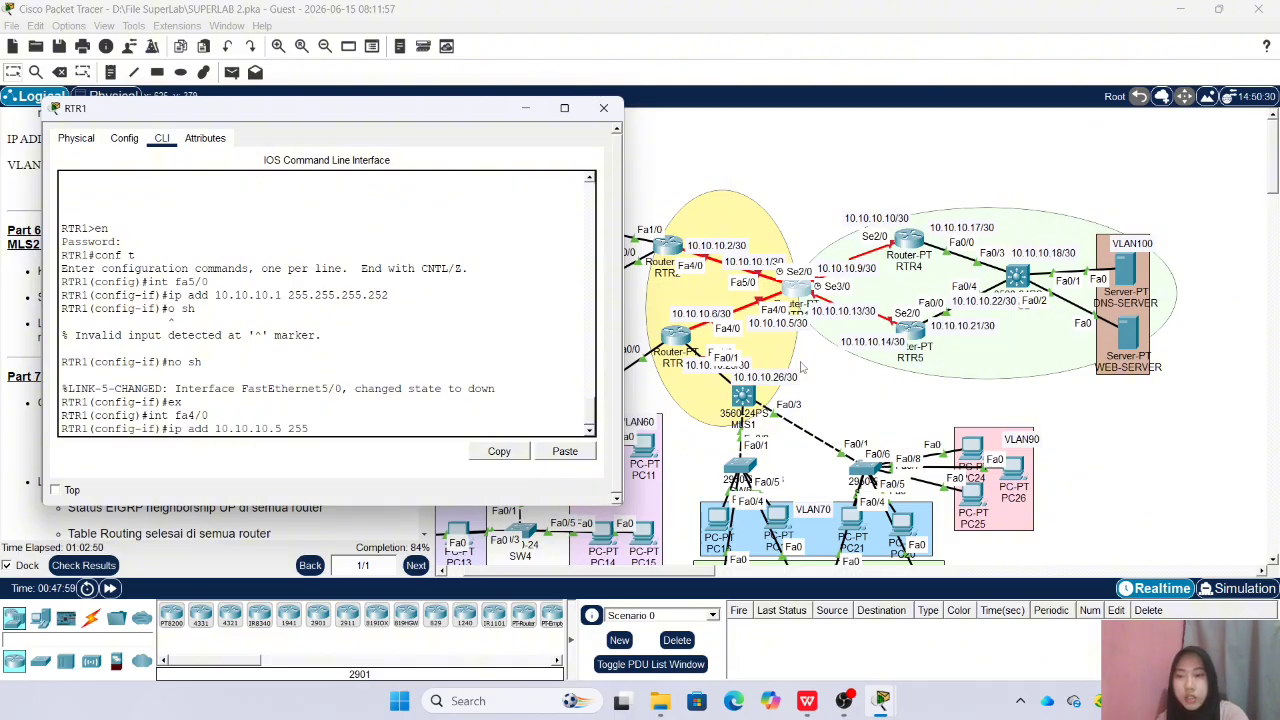
text(.255.255.252)
key(Return)
text(no sh)
key(Return)
text(ex)
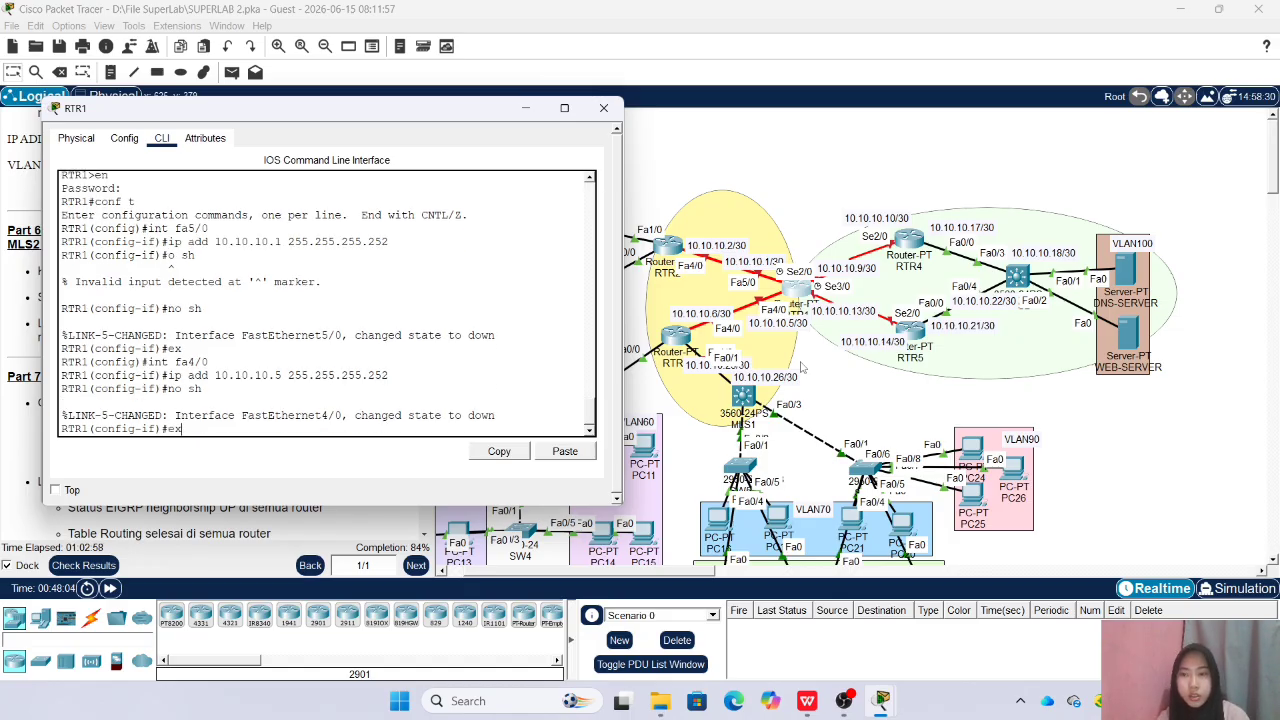
key(Return)
Assign 10.10.10.13 with mask 255.255.255.252 to RTR1 interface Se3/0
text(ig)#i)
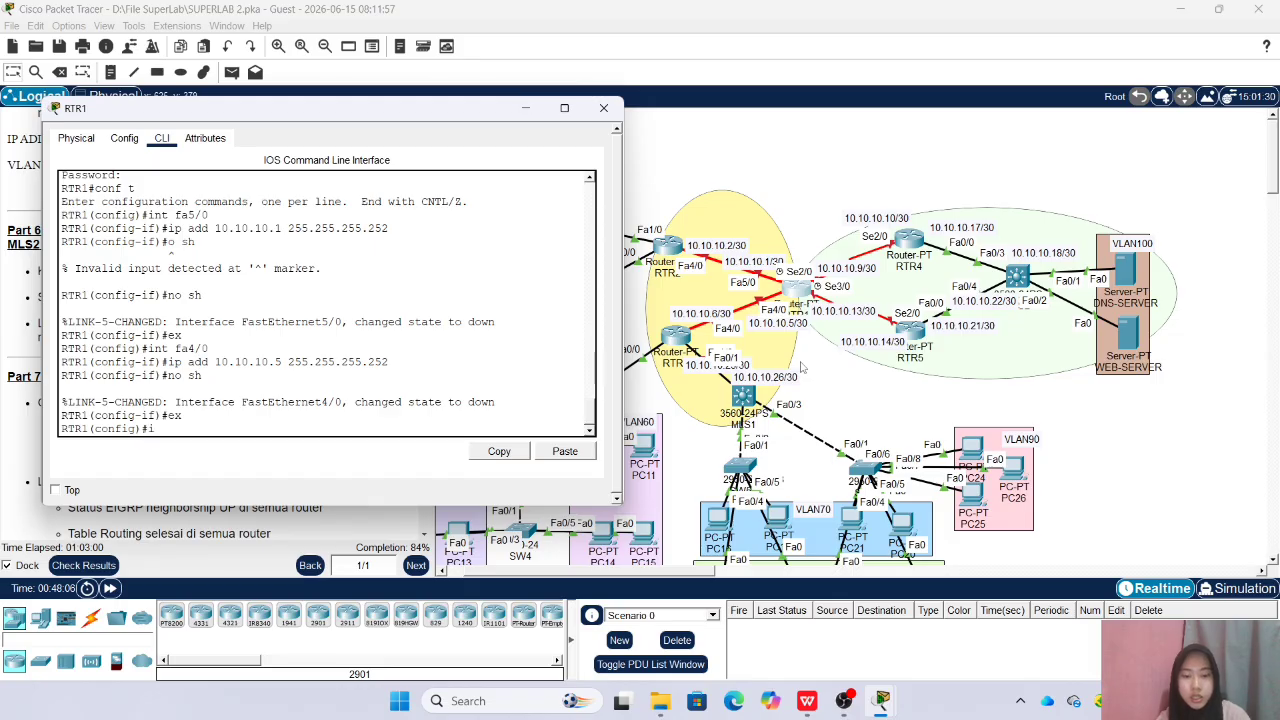
text(nt se)
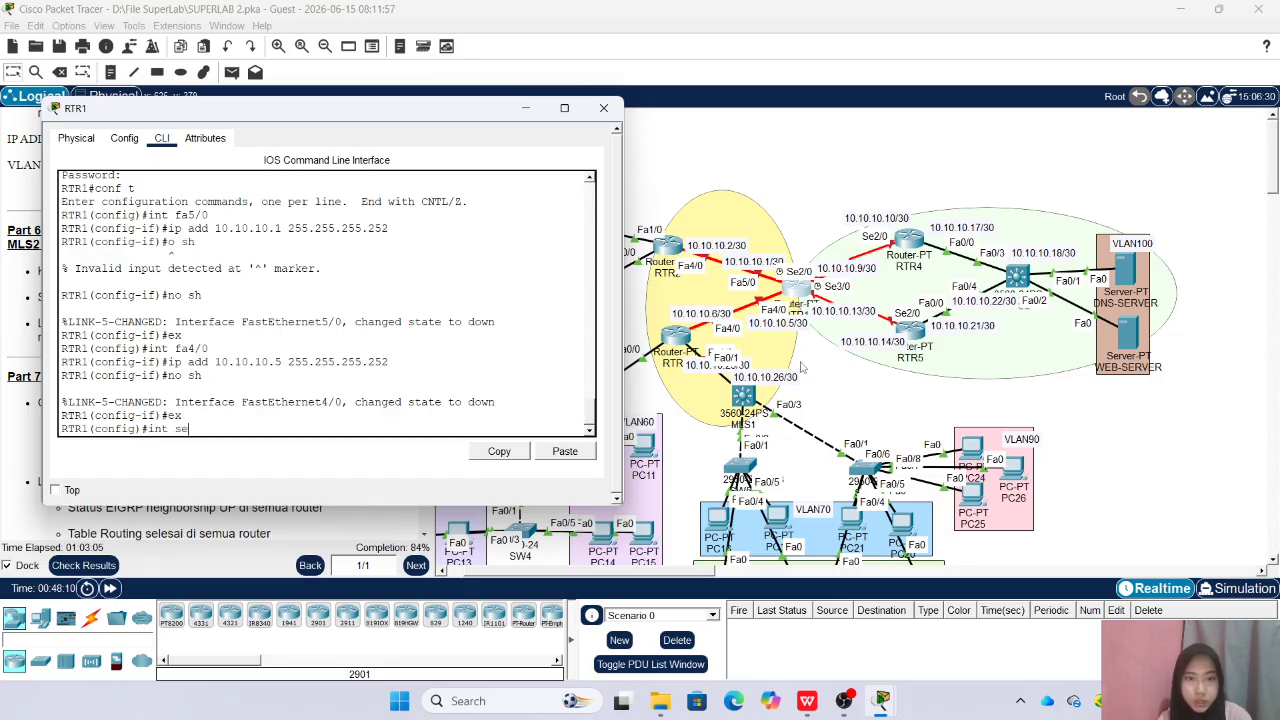
text(3/)
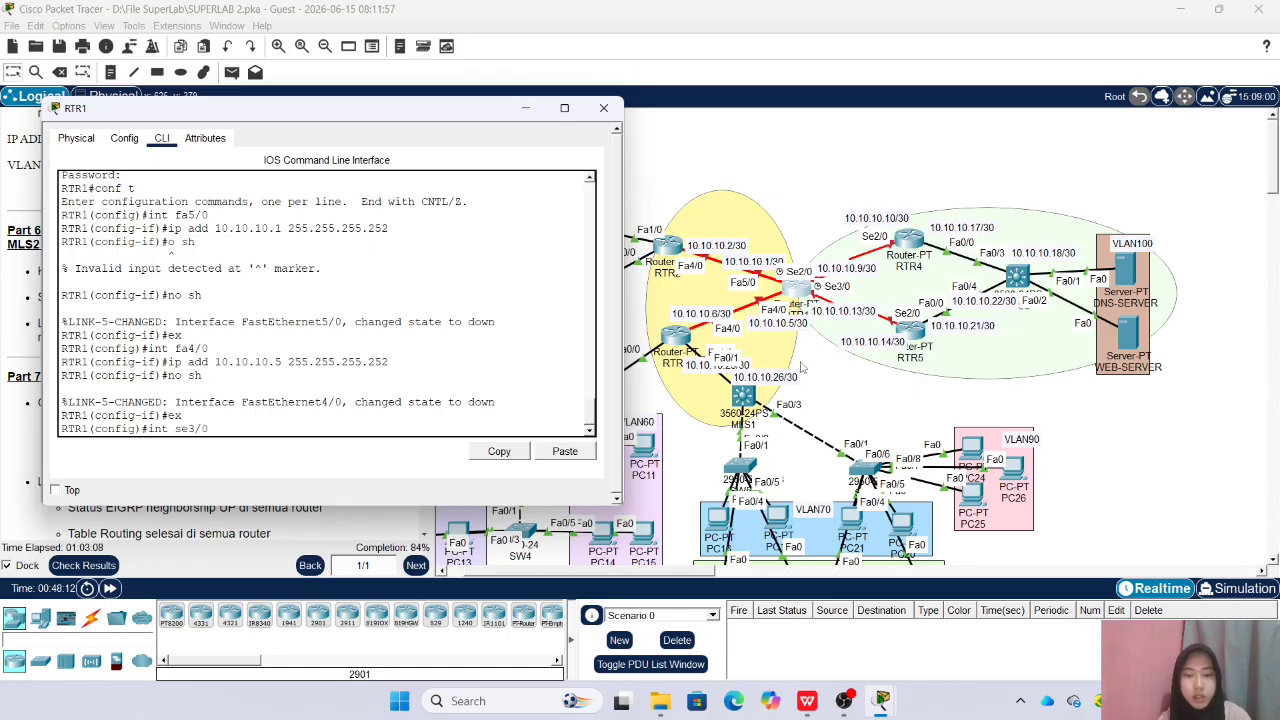
text(0)
key(Return)
text(ip add)
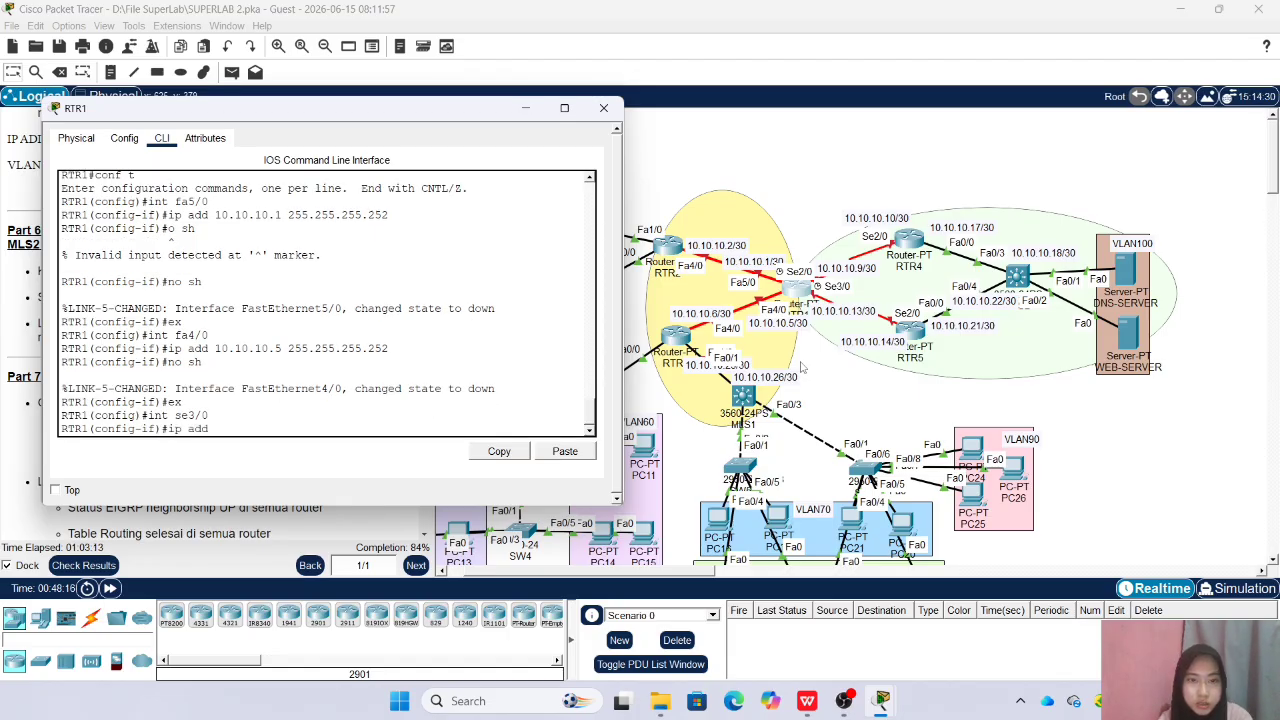
text( 10.10.10.13 255)
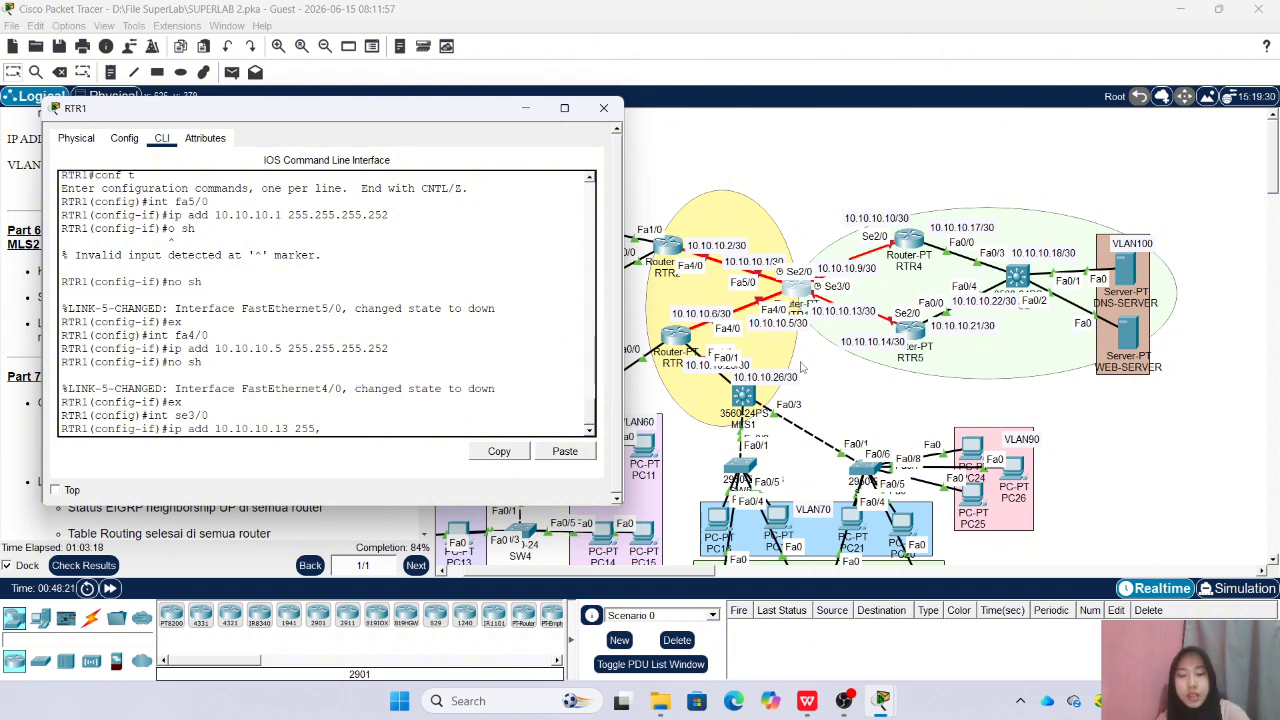
text(.255.255.252)
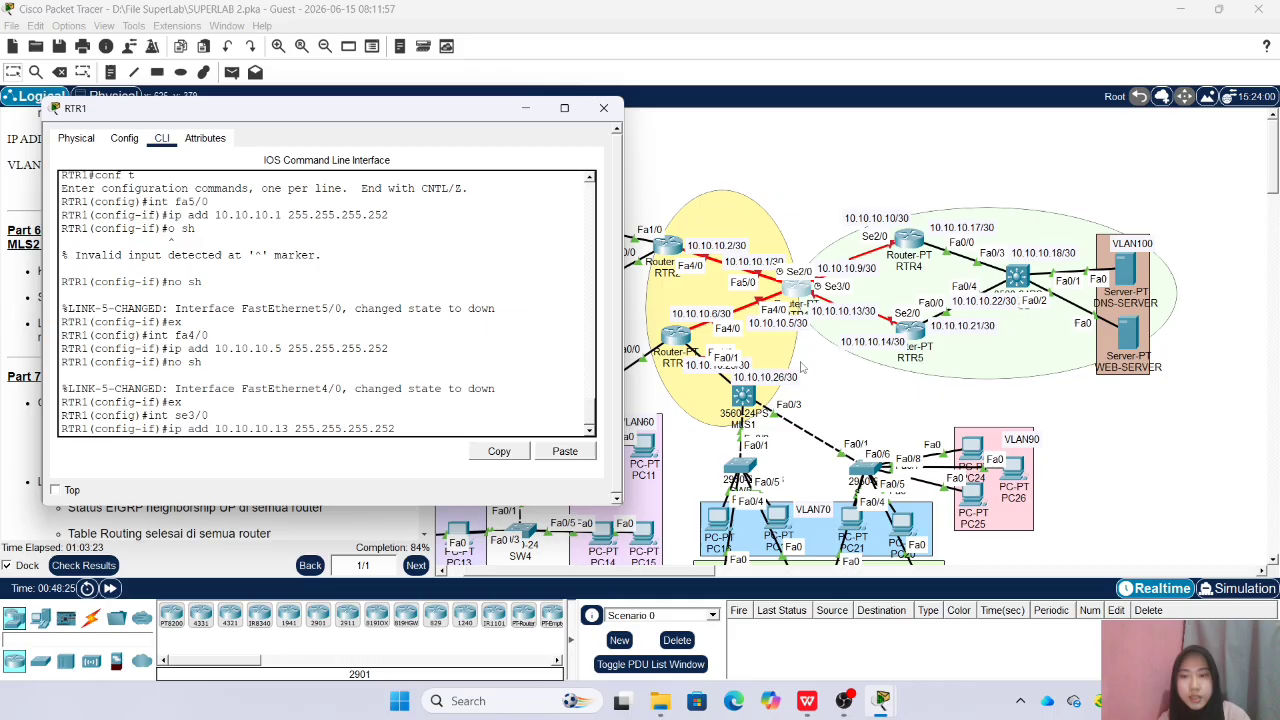
key(Return)
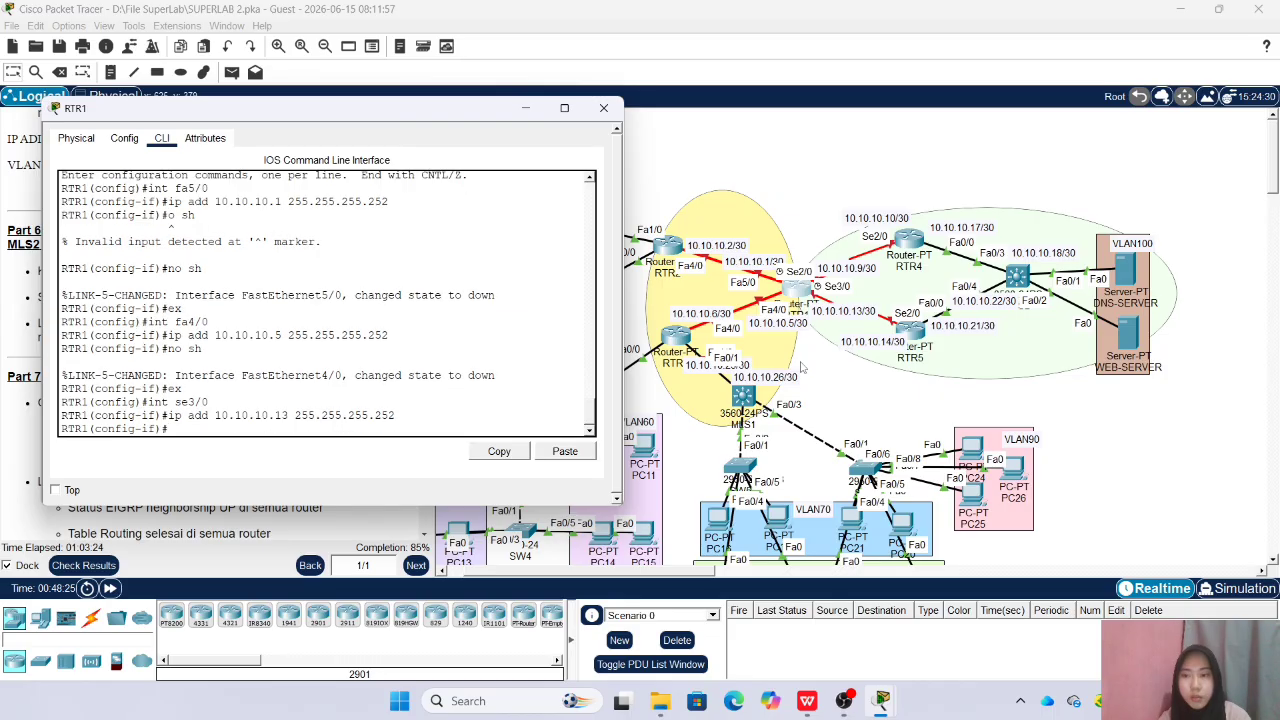
Enable RTR1 interface Se3/0 and leave its interface configuration
text(no sh)
key(Return)
key(Return)
text(ex)
key(Return)
Assign 10.10.10.9 with mask 255.255.255.252 to RTR1 interface Se2/0
text(int se2)
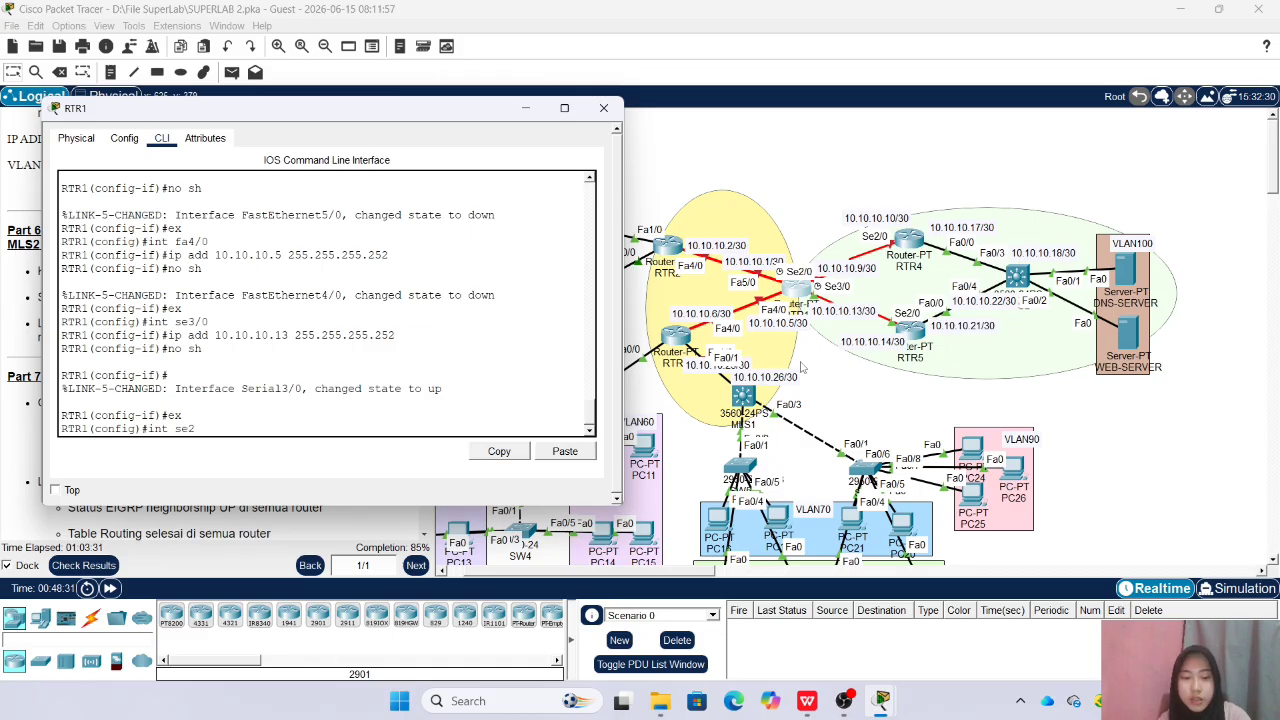
text(/0)
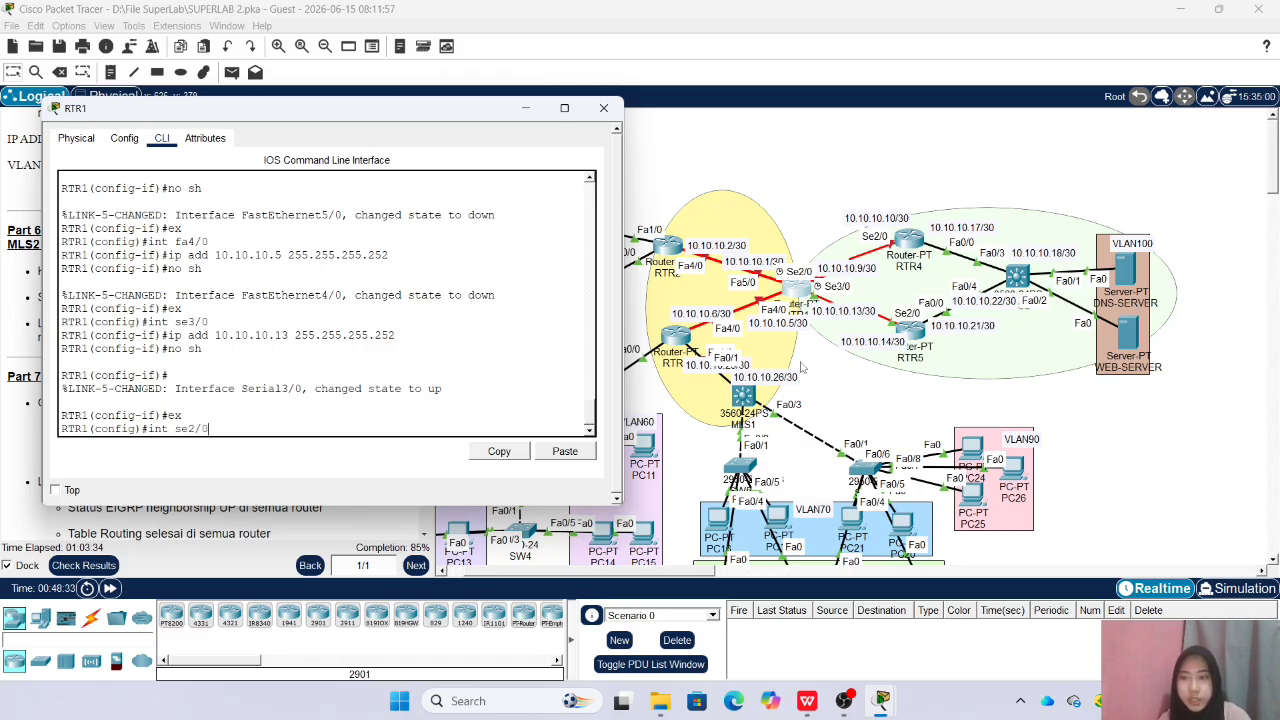
key(Return)
text(ip)
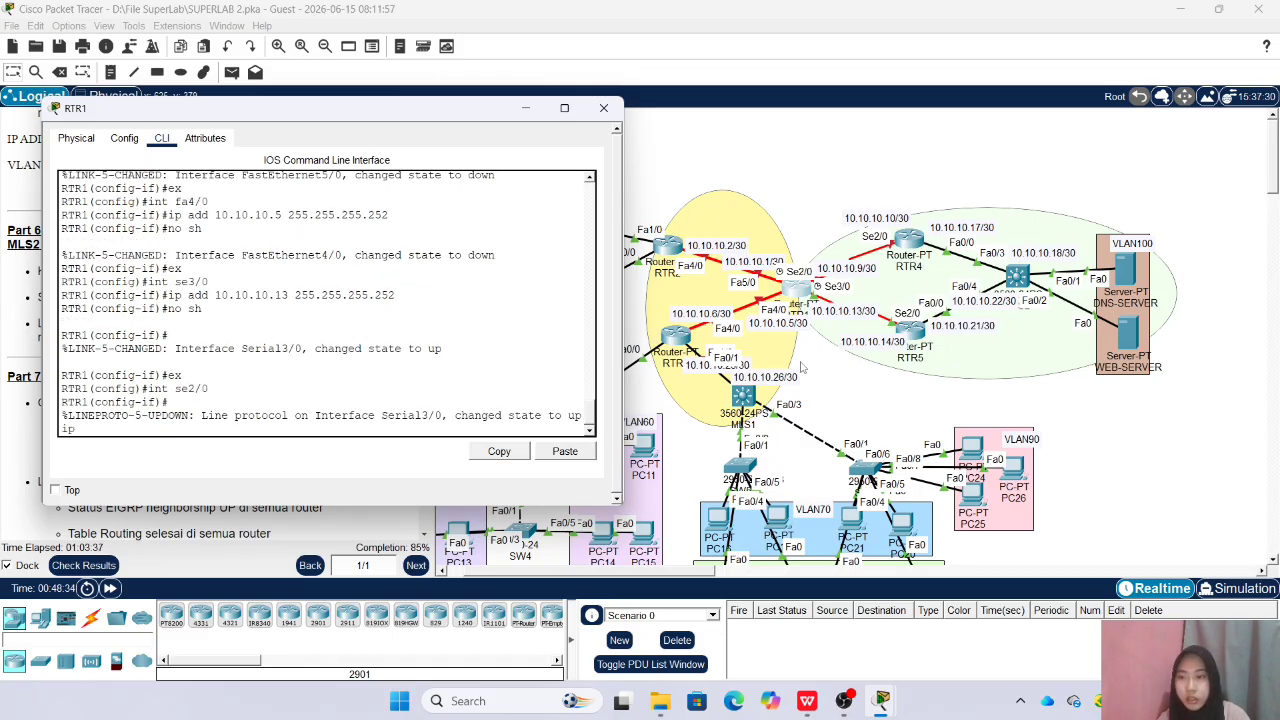
key(Up)
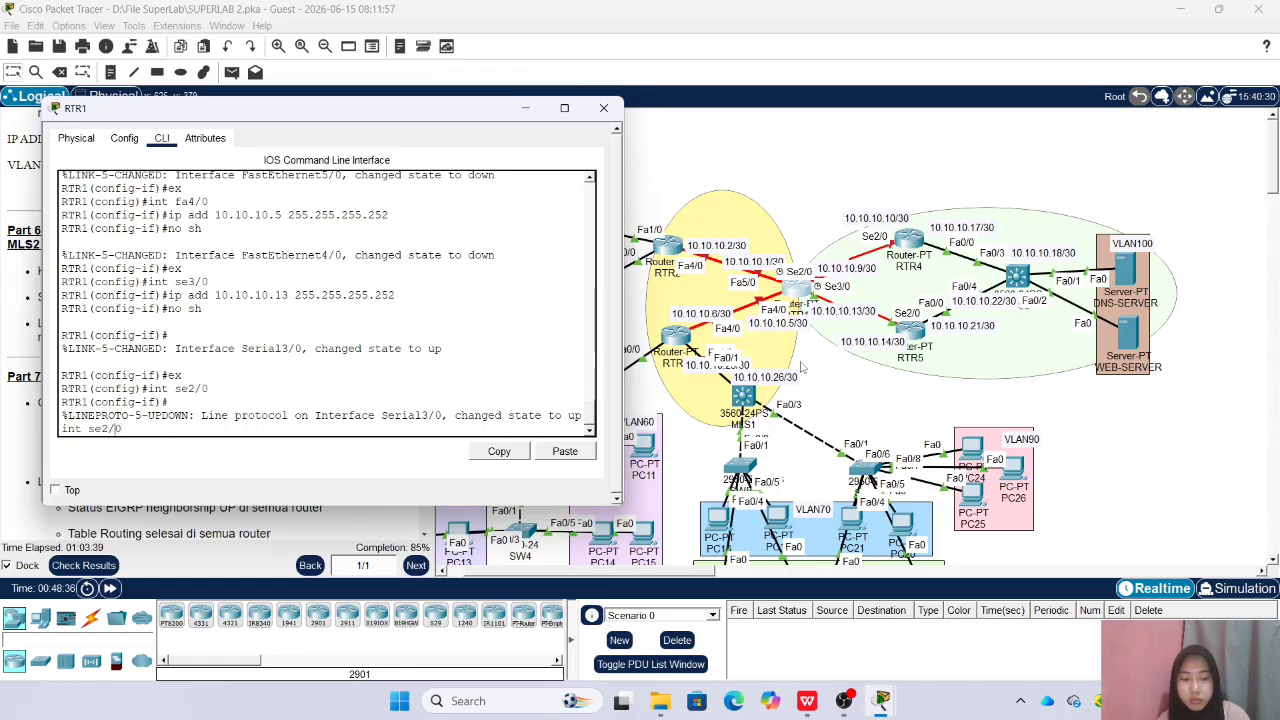
key(Down)
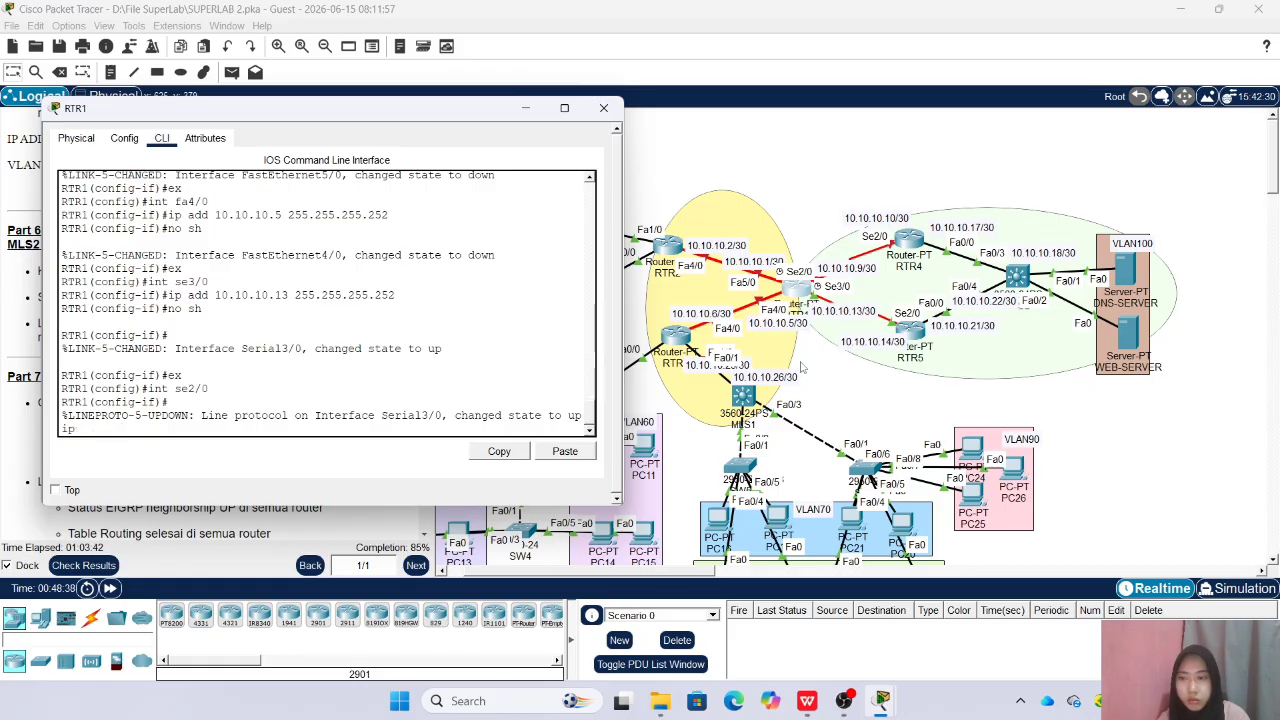
key(Up)
key(Return)
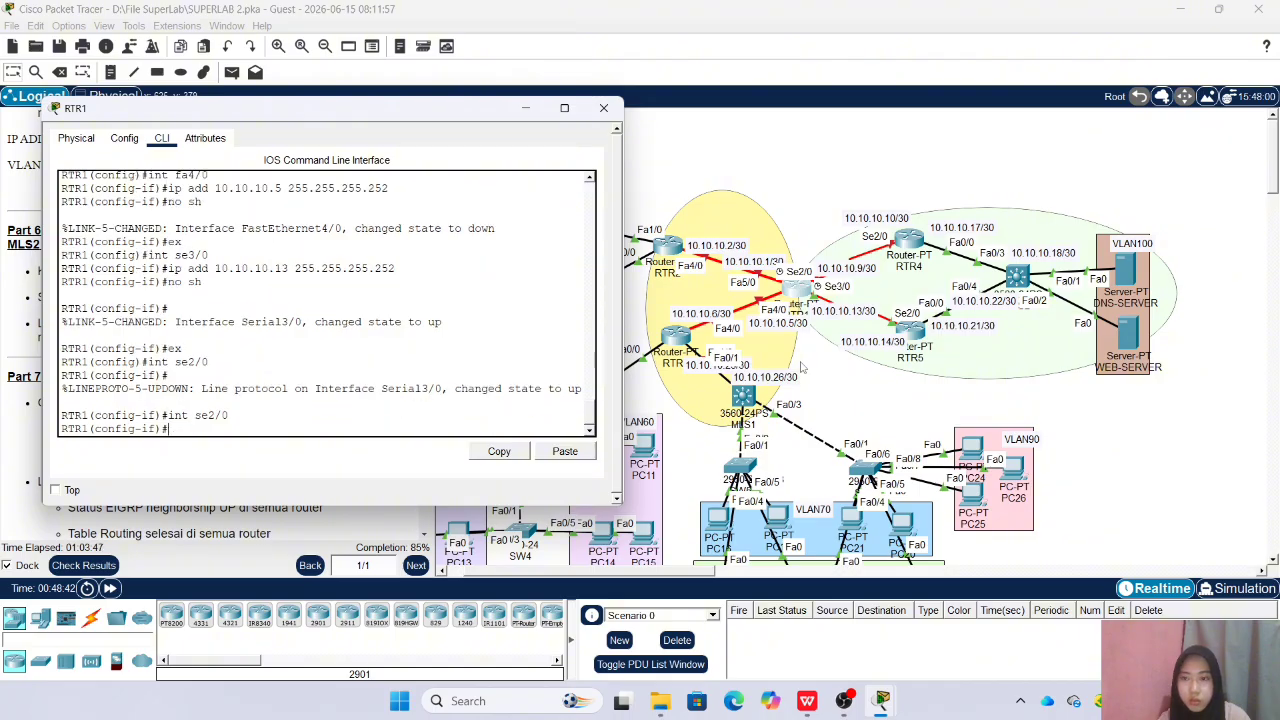
text(ip add)
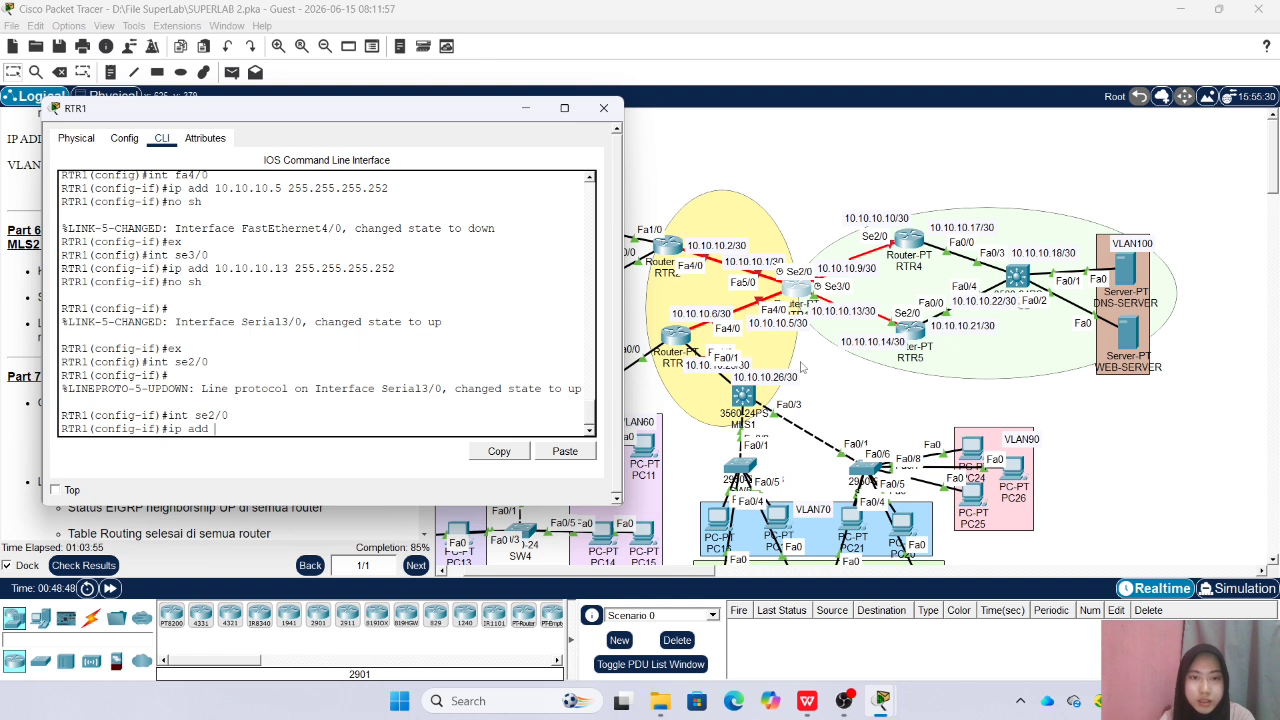
text(19.19)
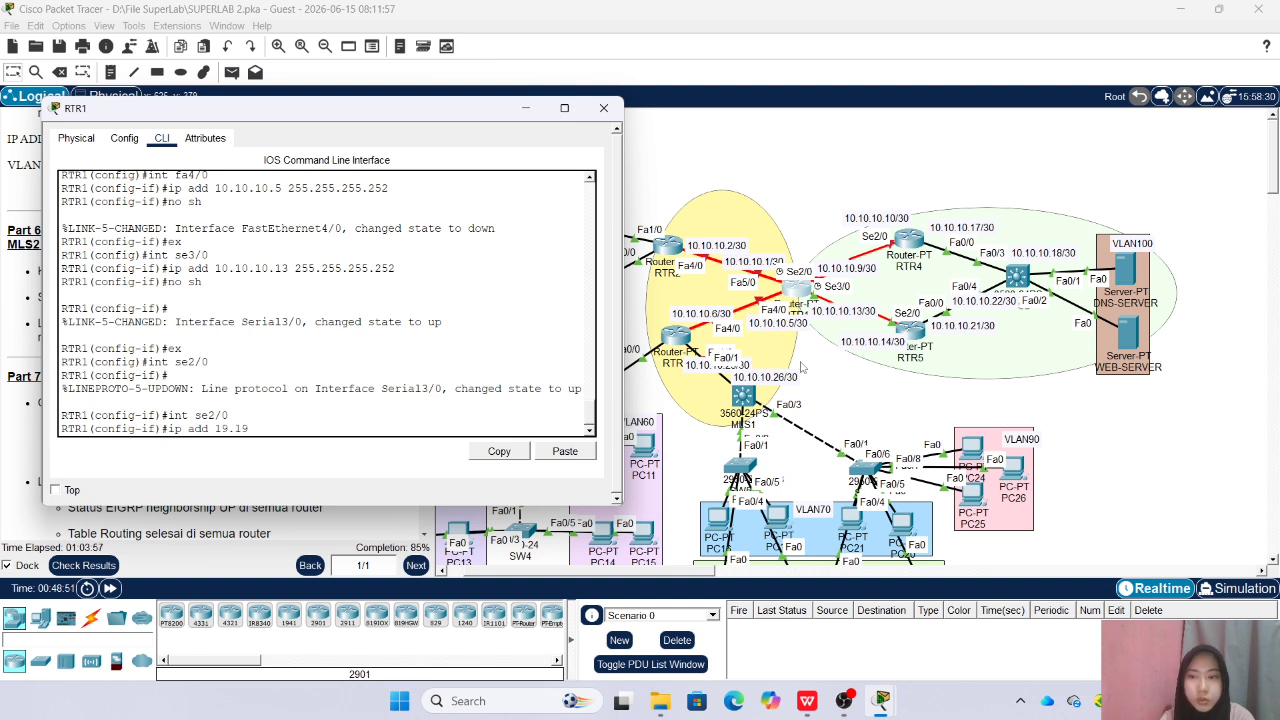
text(0.10.10.9 2)
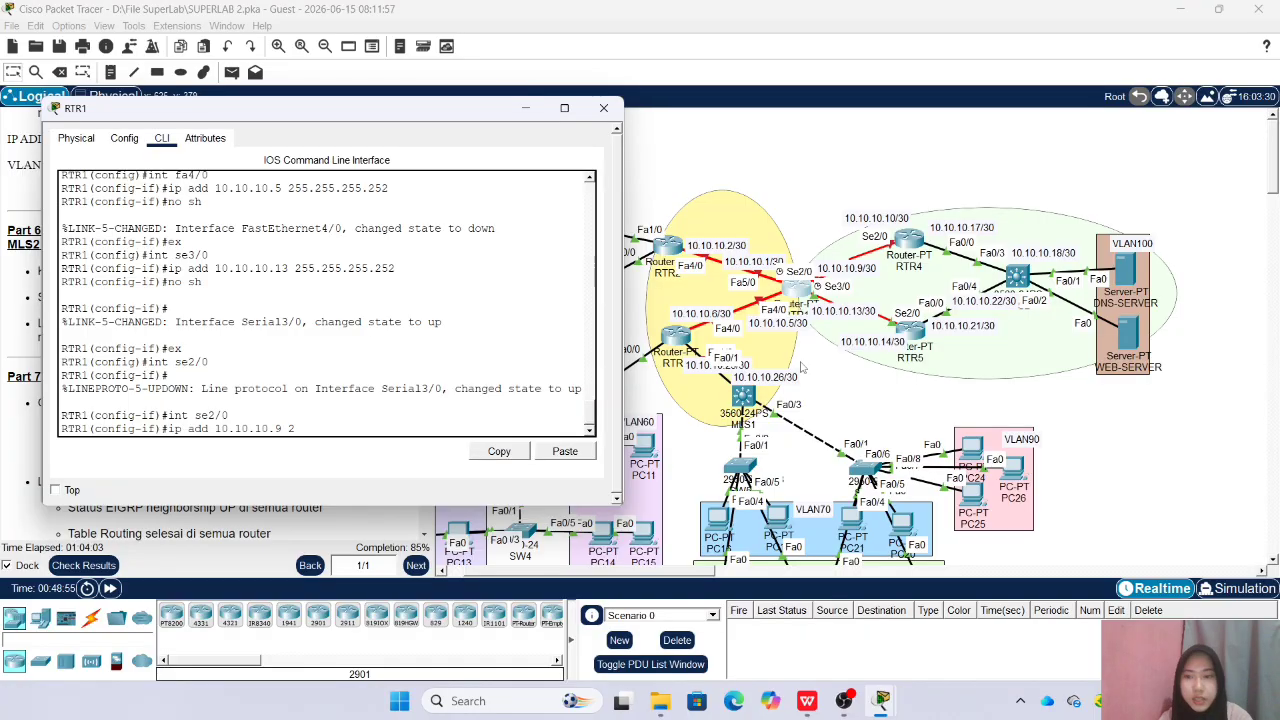
text(55.255.255)
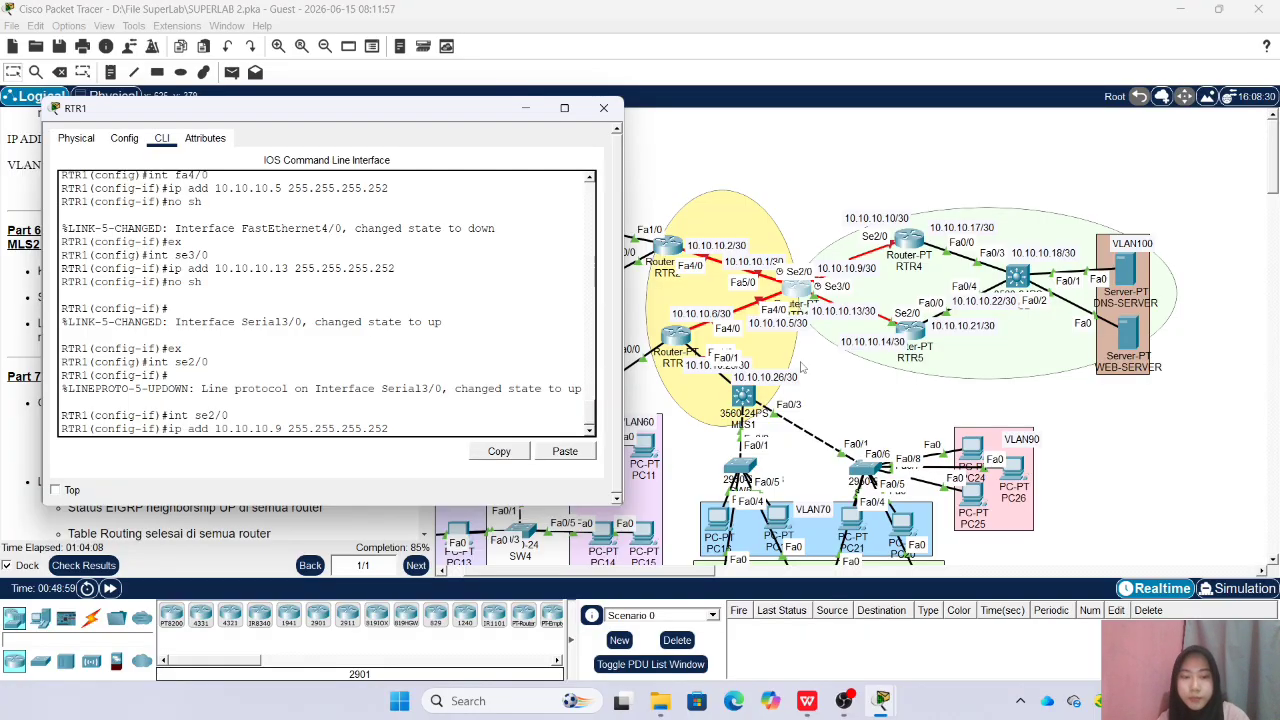
text(.252)
key(Return)
Enable RTR1 interface Se2/0 and close the RTR1 window
text(no sh)
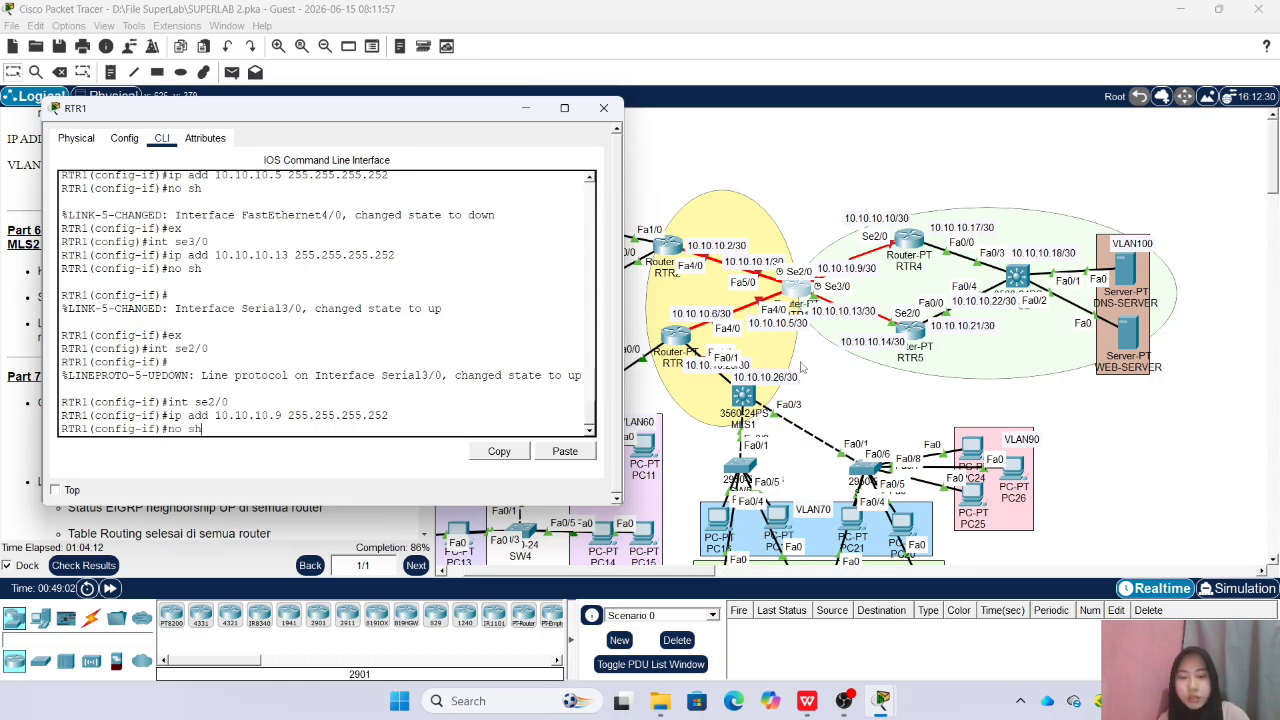
key(Return)
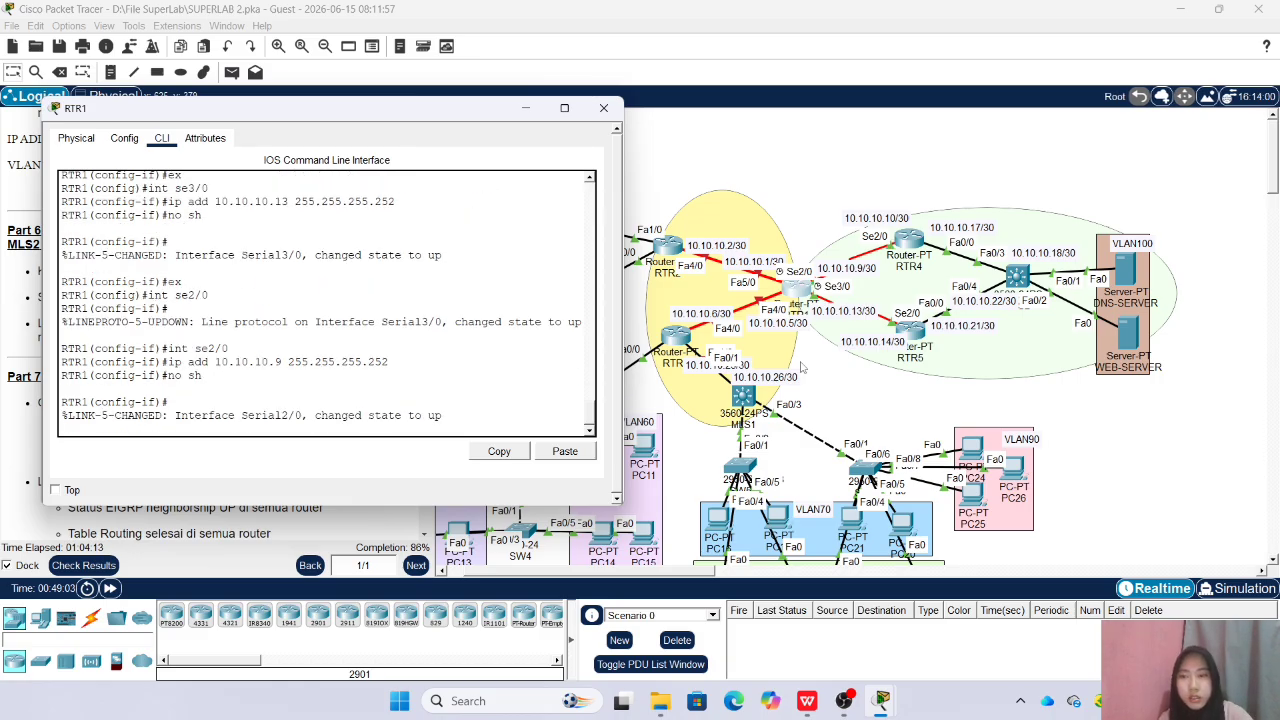
click(603, 107)
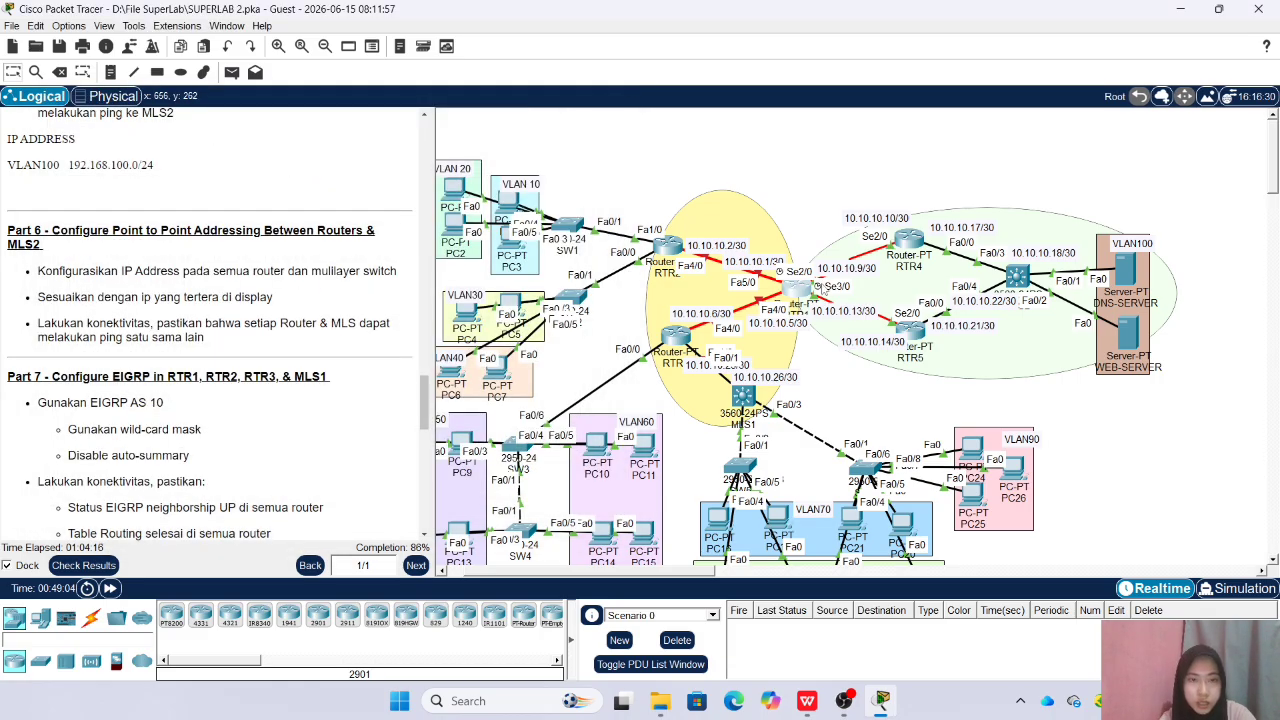
Nudge RTR1 slightly to the right in the topology, open RTR2's command line, and move its window aside
drag(841, 266, 844, 266)
click(668, 245)
drag(570, 130, 303, 132)
click(326, 400)
Enter the enable password on the RTR2 command line and go into global configuration mode
key(Return)
text(e)
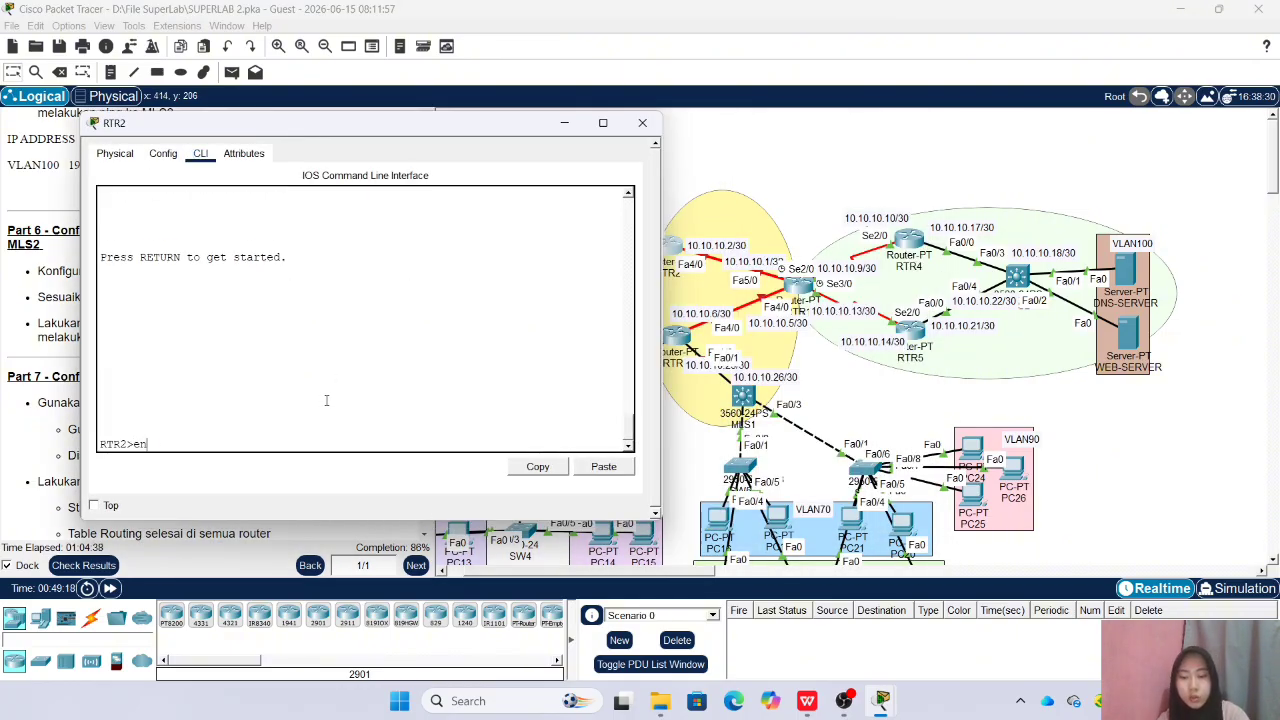
text(n)
key(Return)
key(Return)
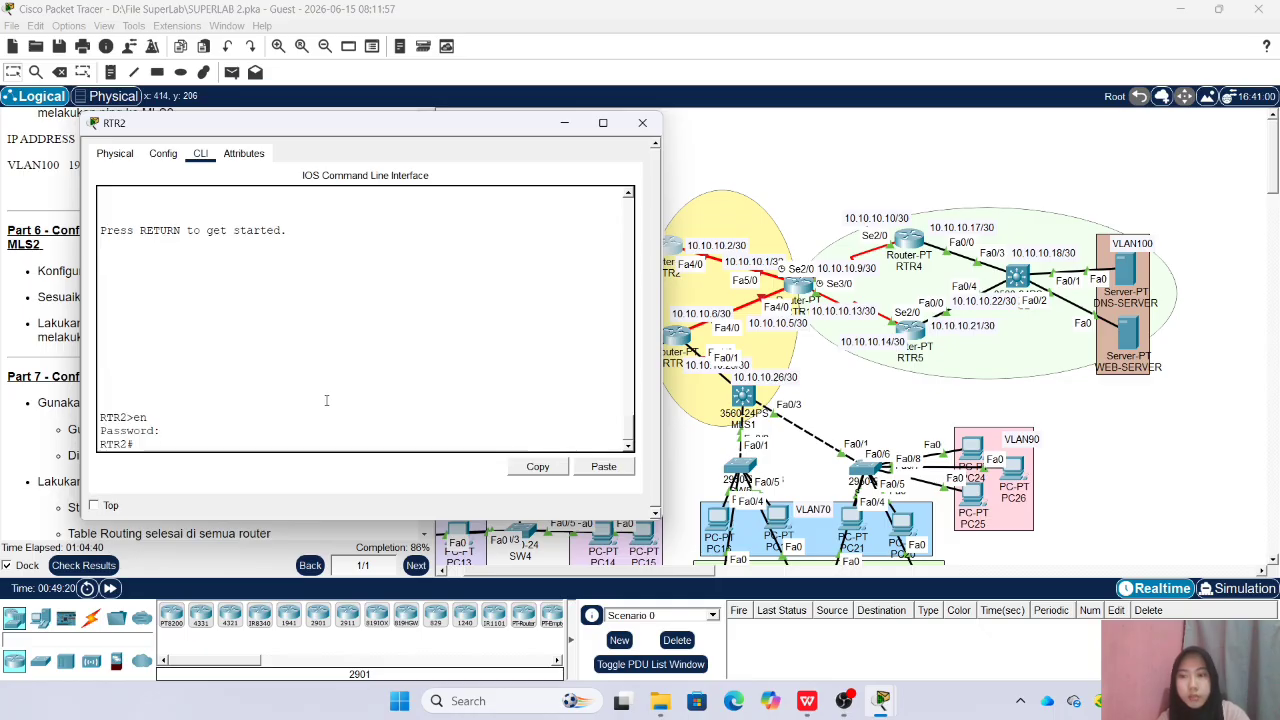
text(conf t)
key(Return)
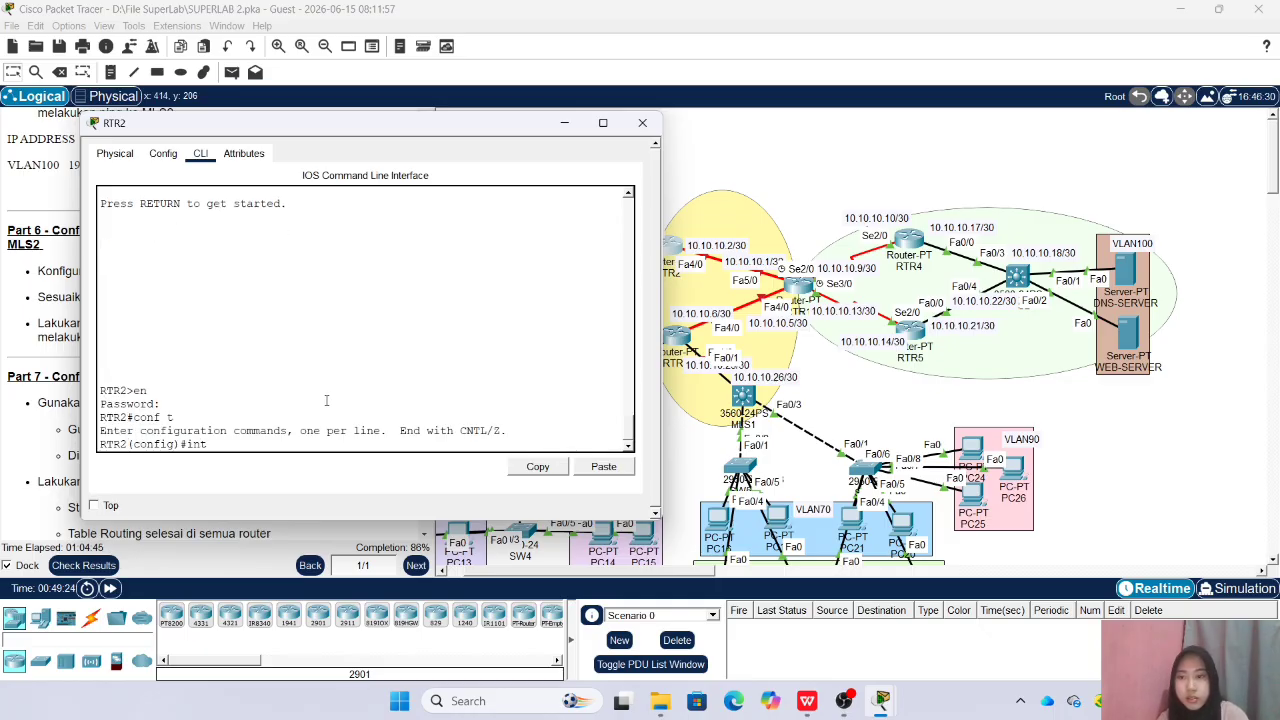
Assign 10.10.10.2 with mask 255.255.255.252 to RTR2 interface Fa4/0, enable it, and close the RTR2 window
text(int fa)
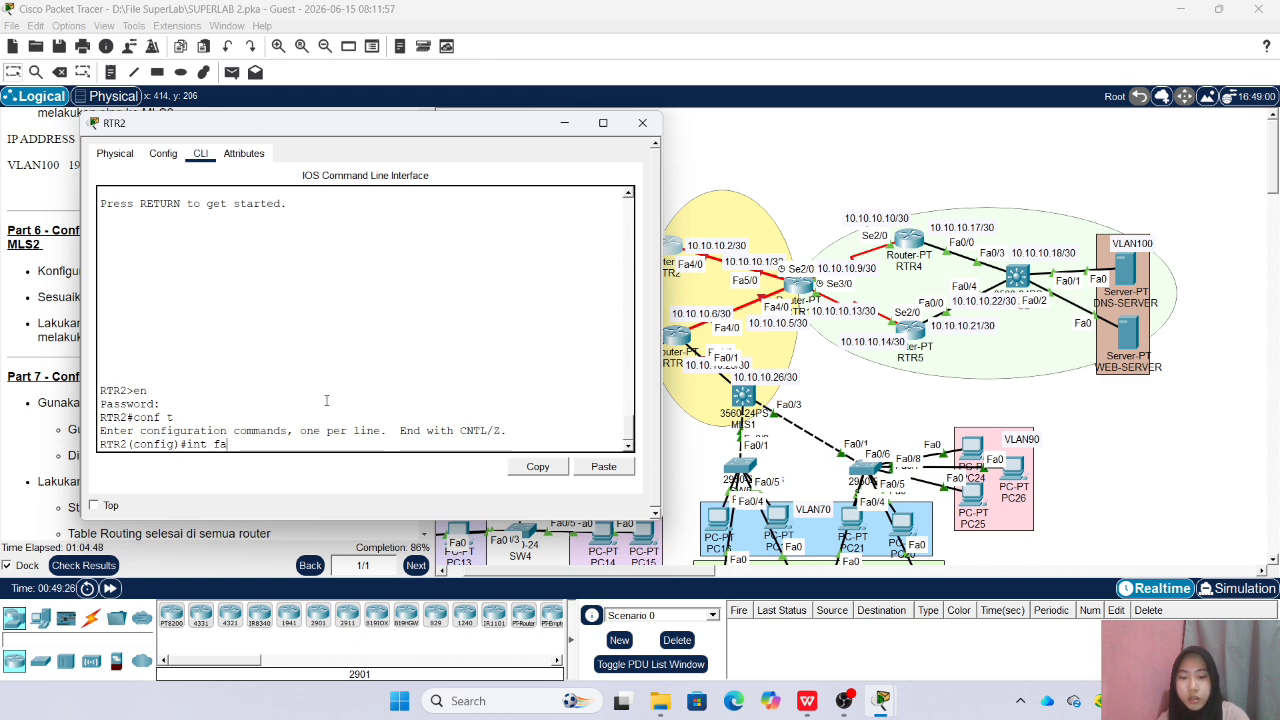
text(4/0)
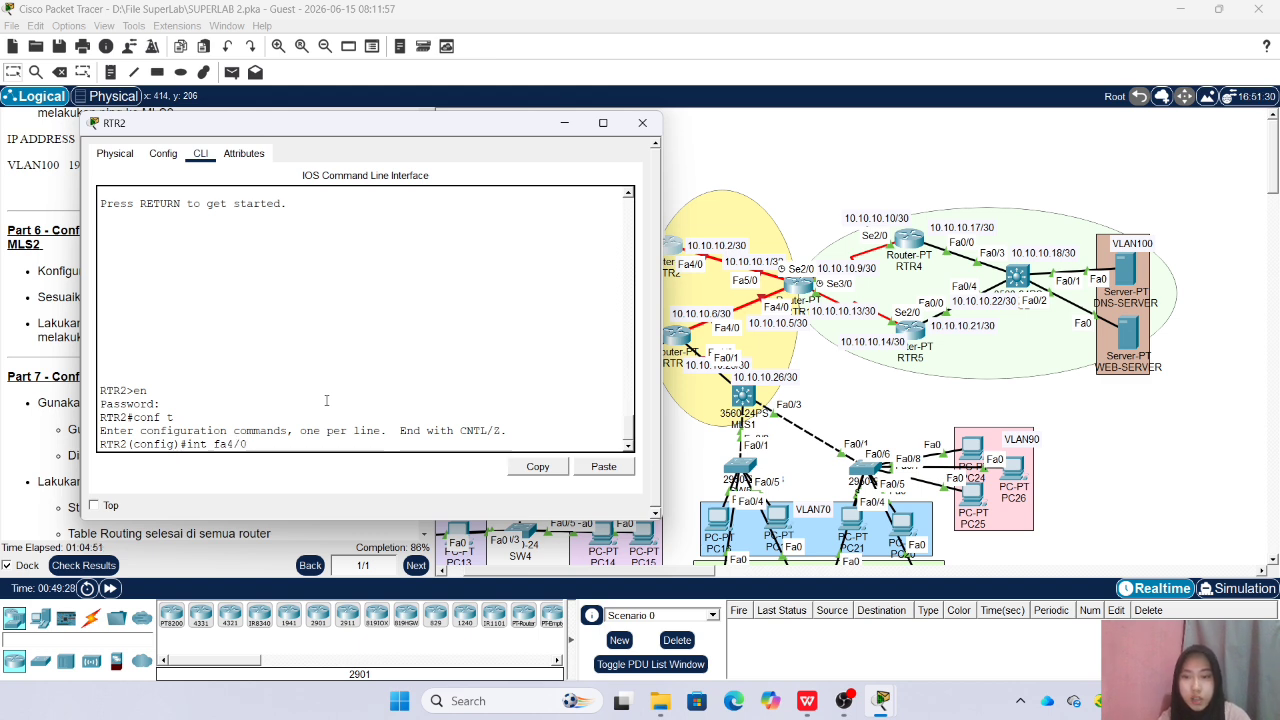
key(Return)
text(ip ad)
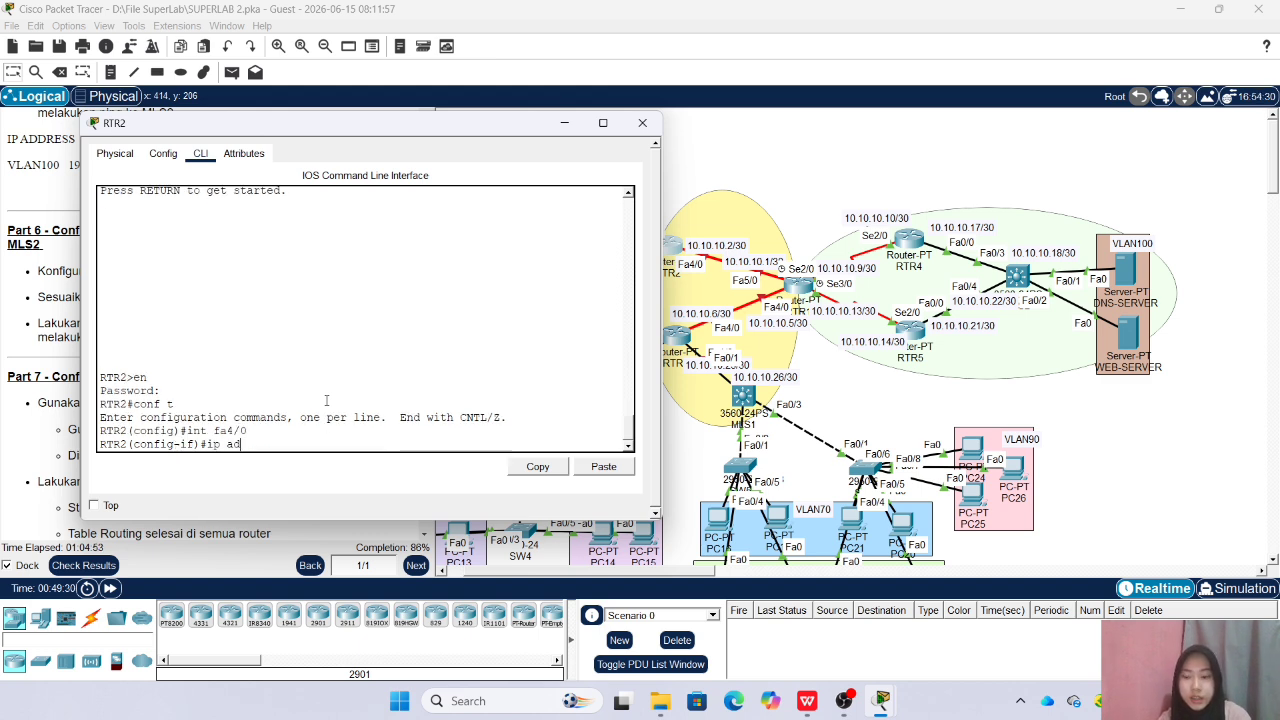
text(d 10.10)
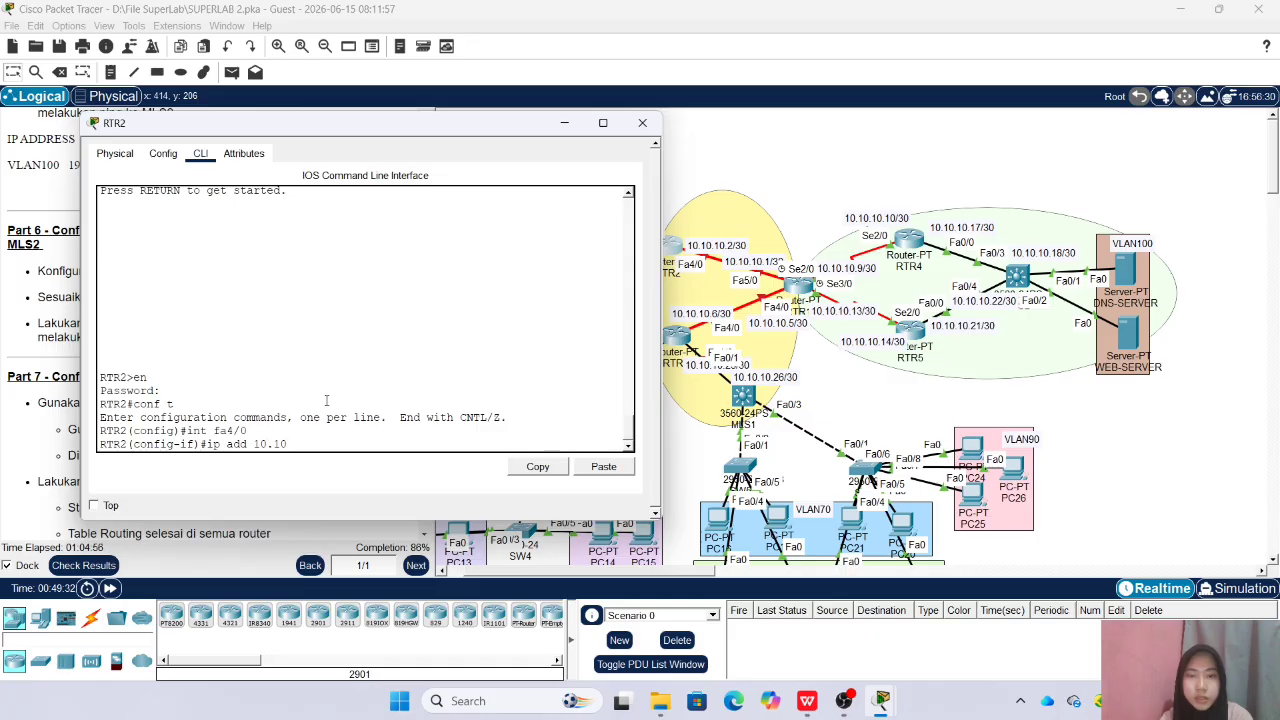
text(.10.2 2)
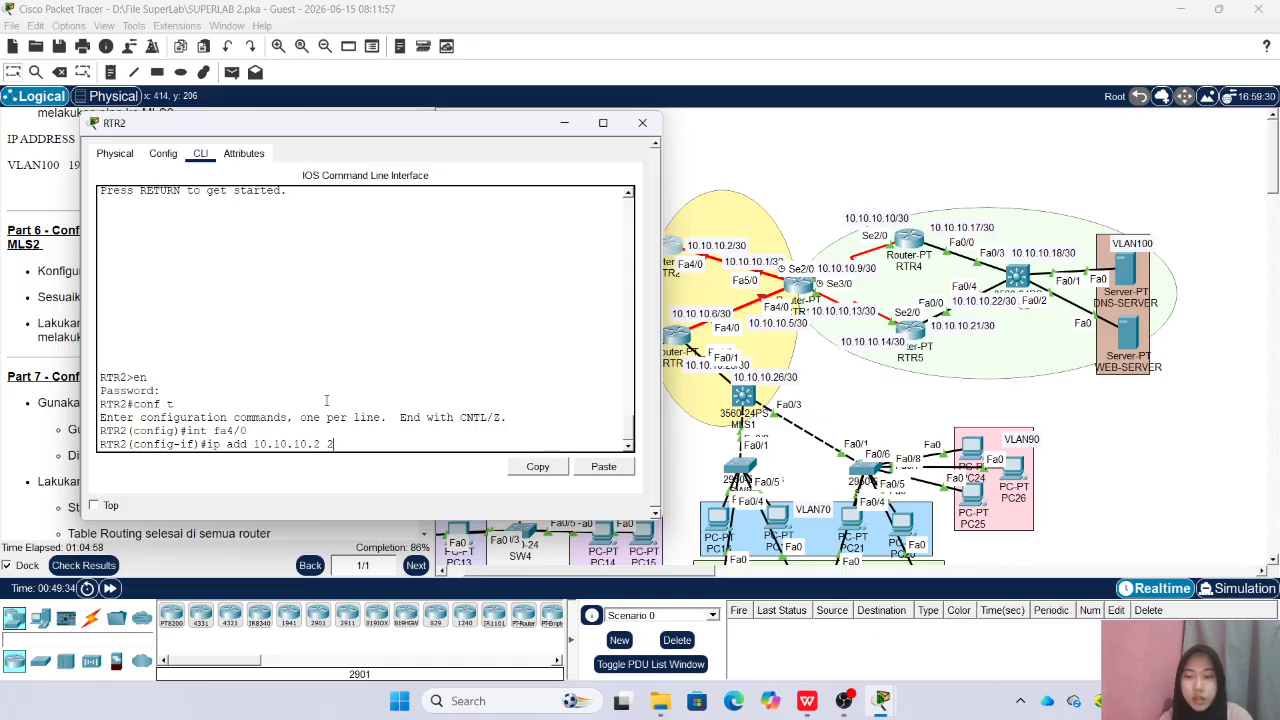
text(55.255.255.255)
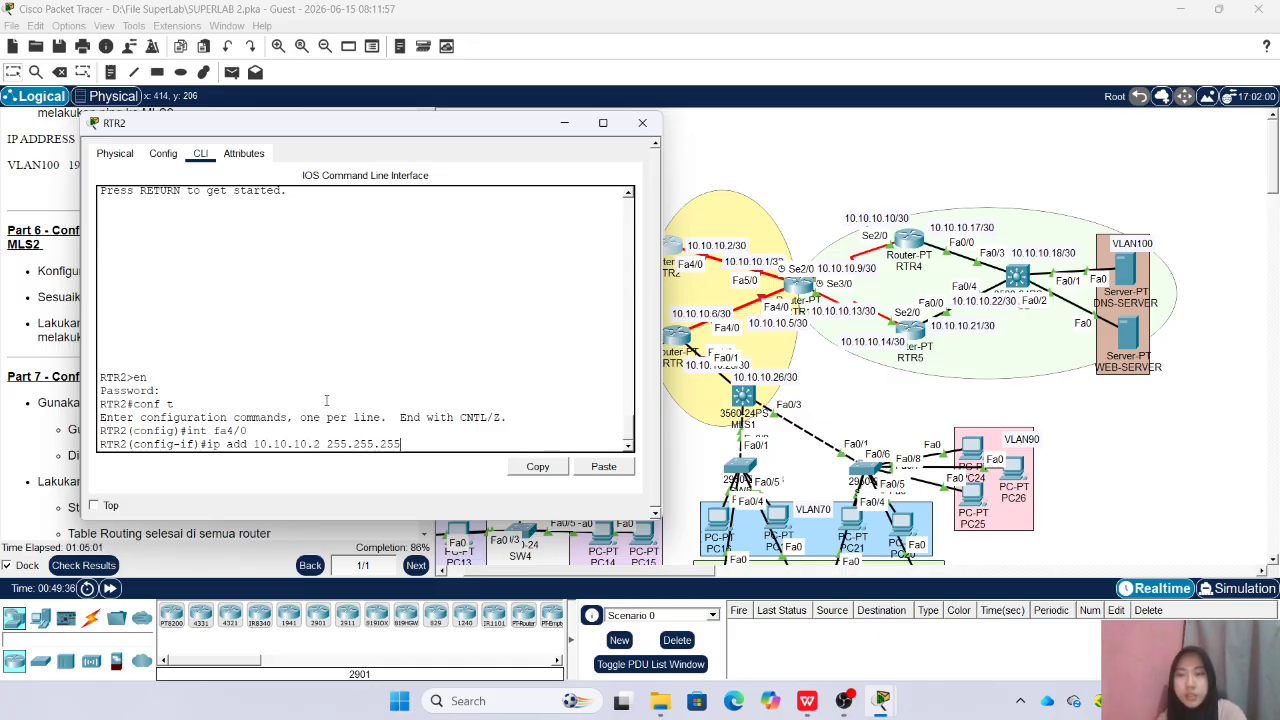
text(2)
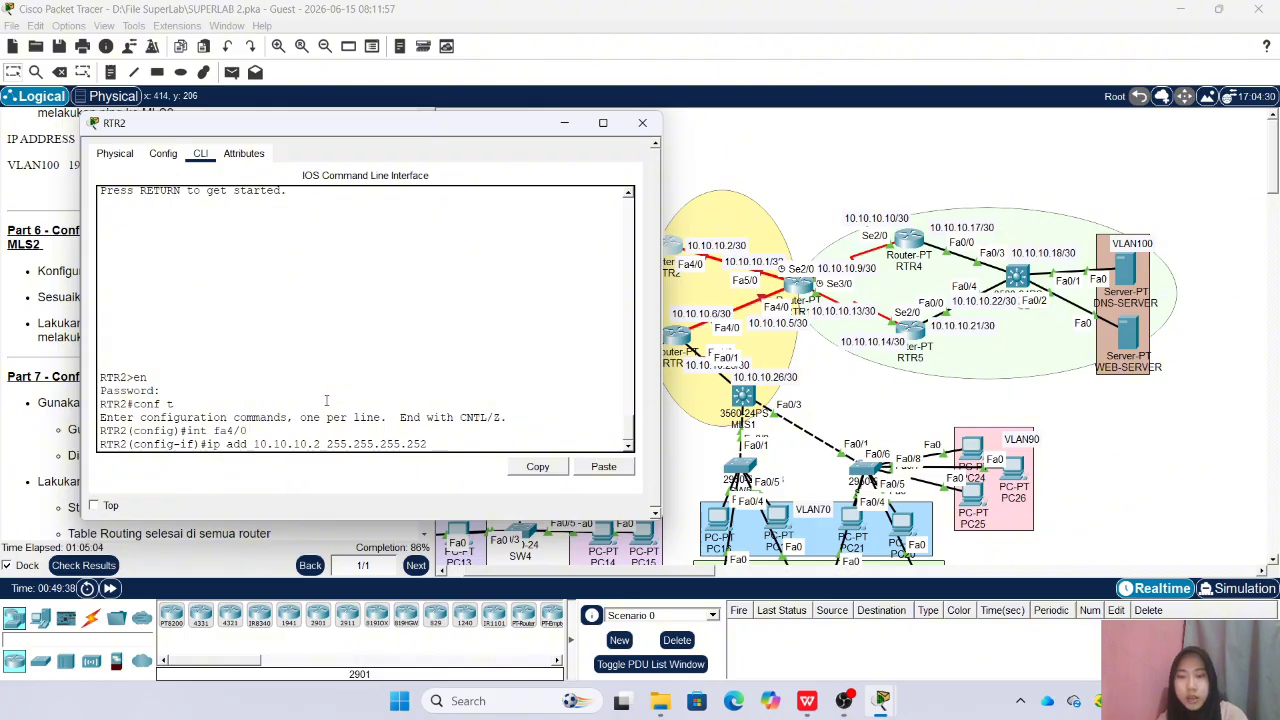
key(Return)
text(no sh)
key(Return)
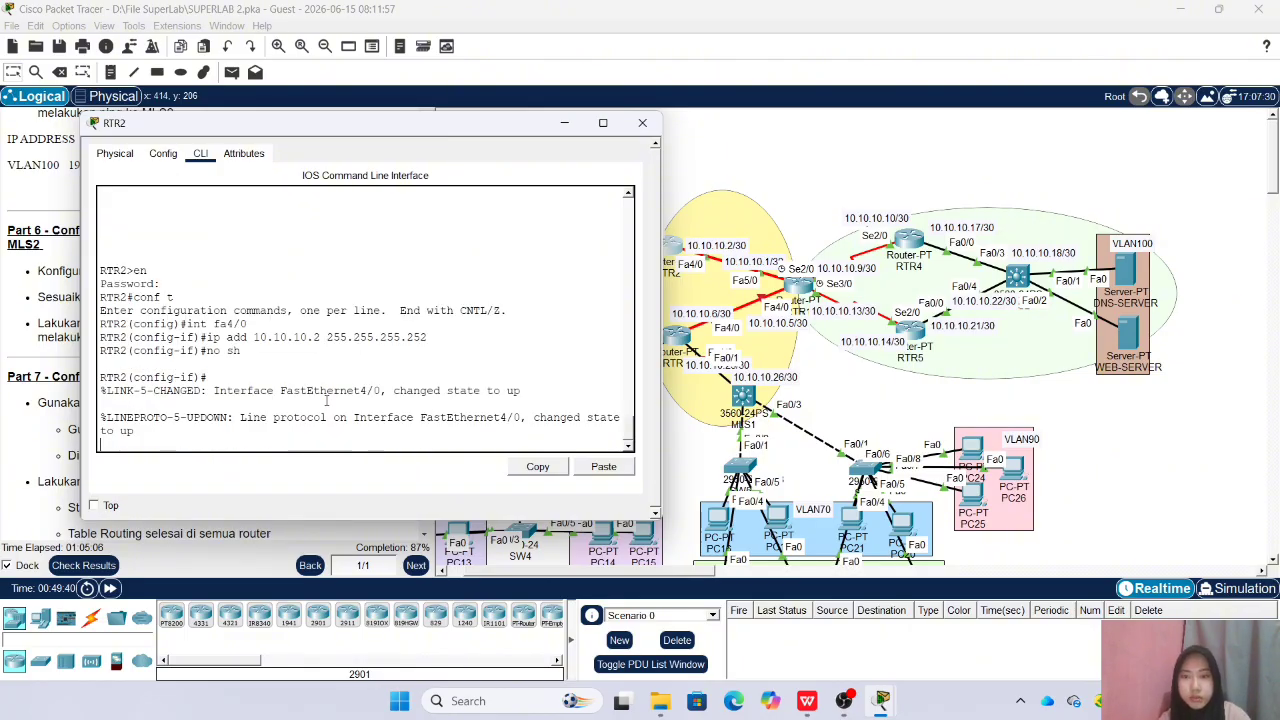
click(642, 122)
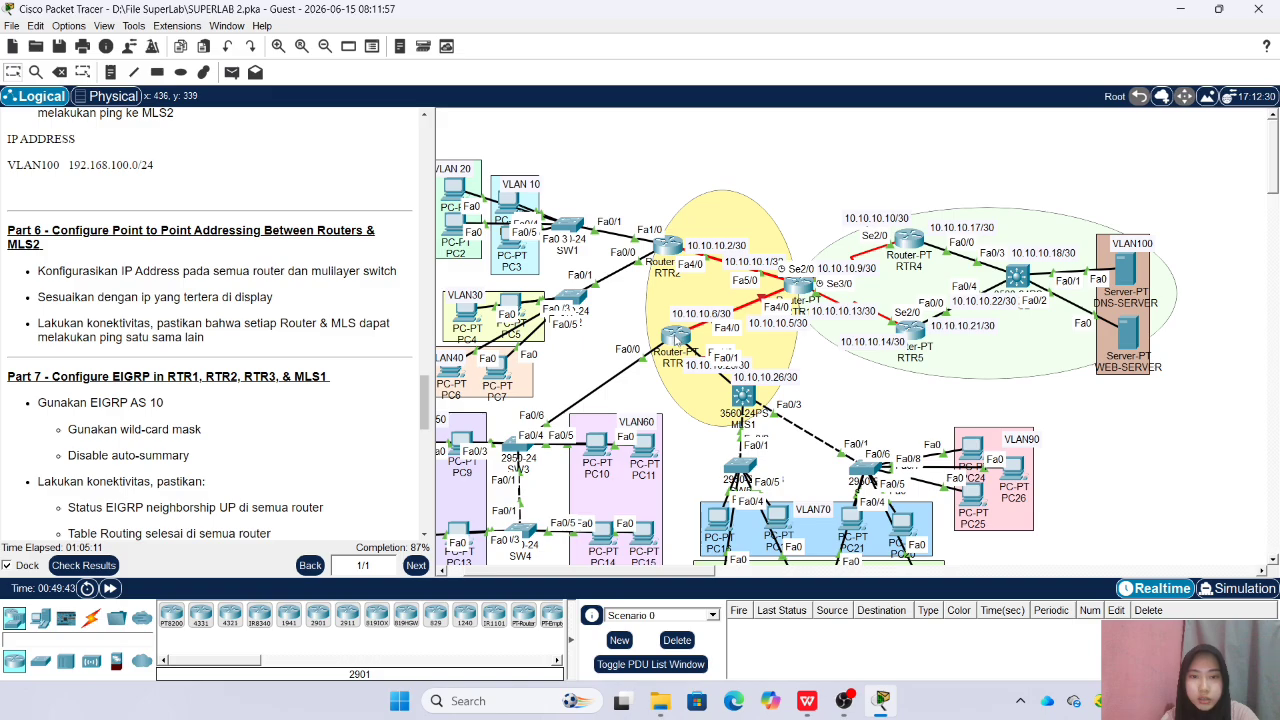
Open RTR3's command line and move its window clear of the router links in the topology
click(671, 324)
drag(621, 138, 325, 144)
click(239, 358)
Enter the enable password on the RTR3 command line and go into global configuration mode
key(Return)
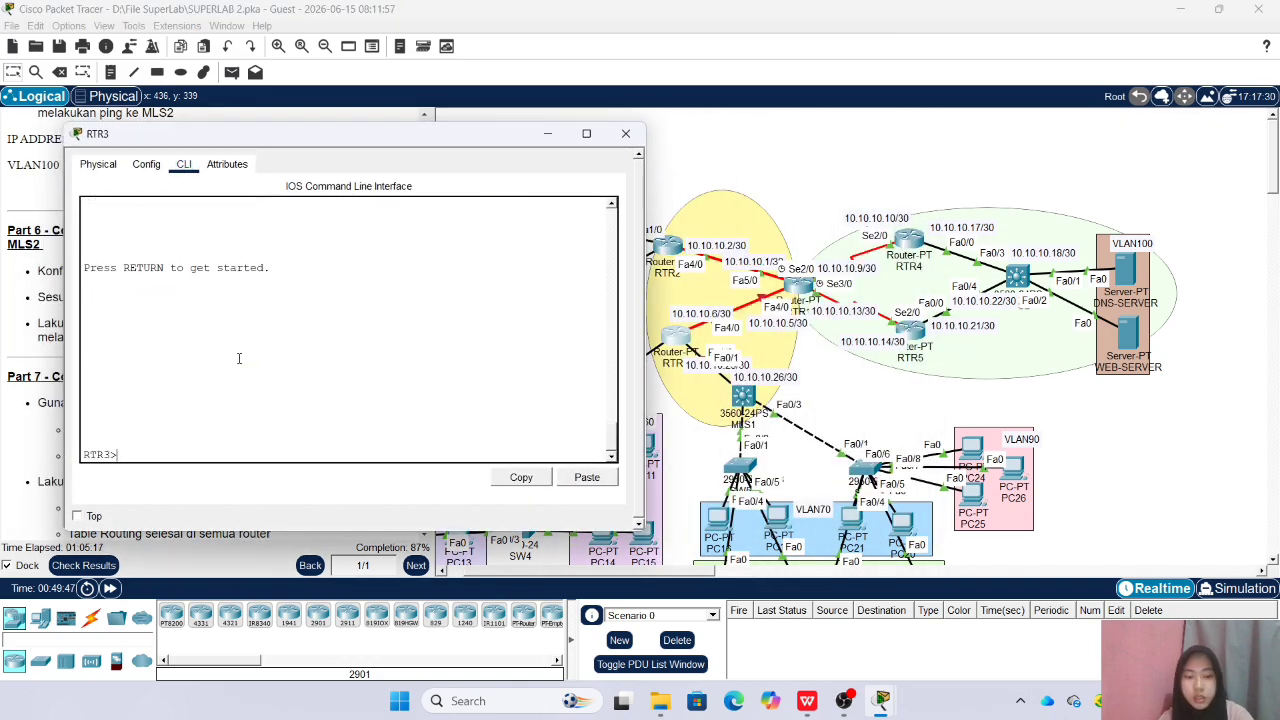
text(en)
key(Return)
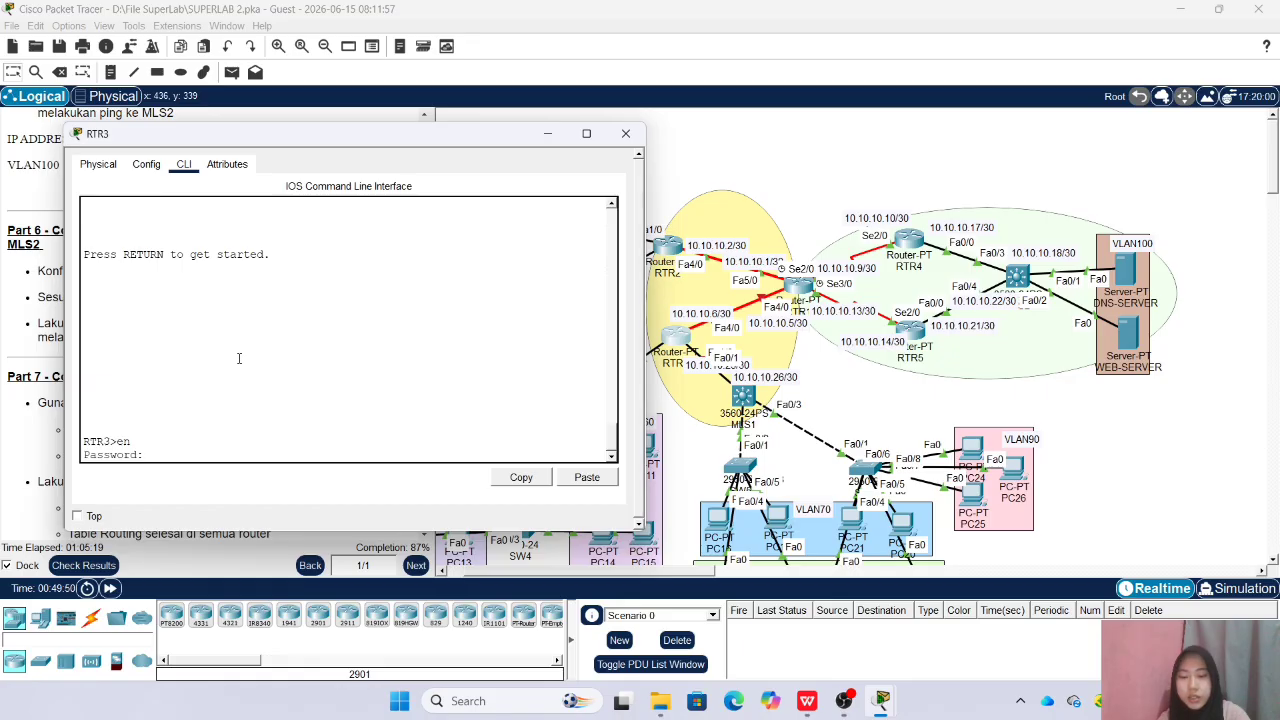
key(Return)
text(conf t)
key(Return)
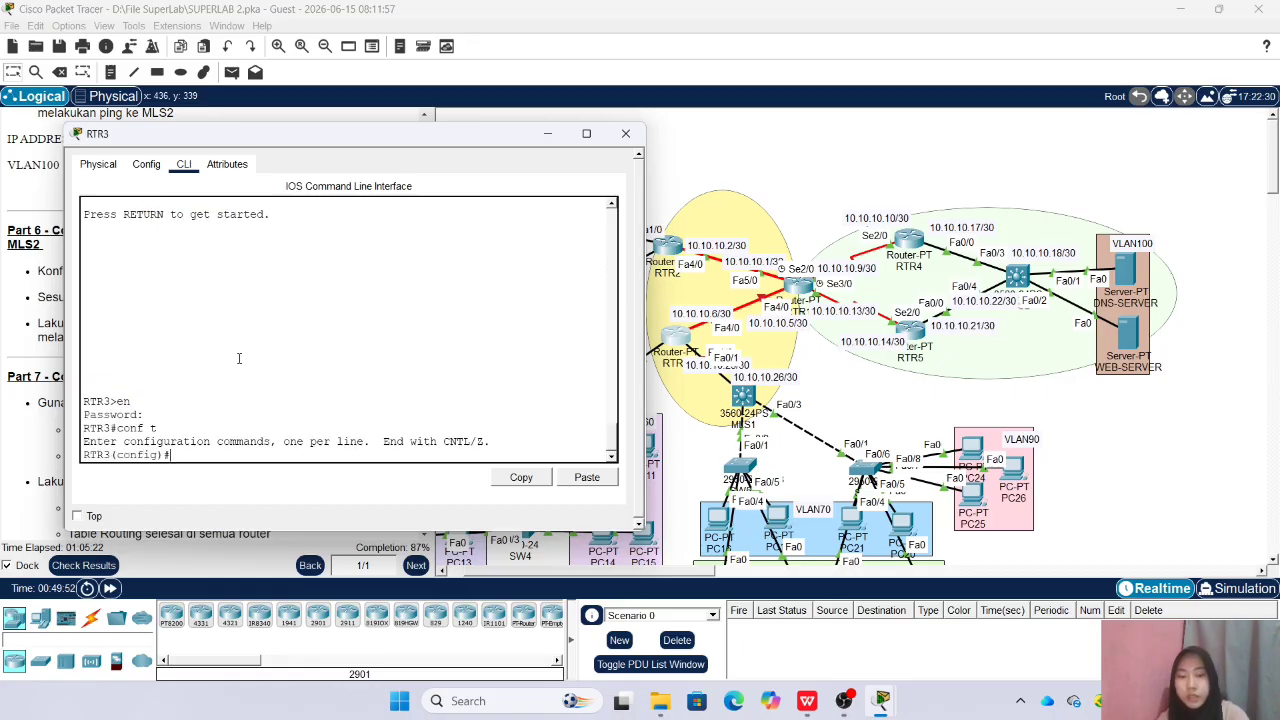
Enter interface configuration mode for Fa4/0 on RTR3
text(int)
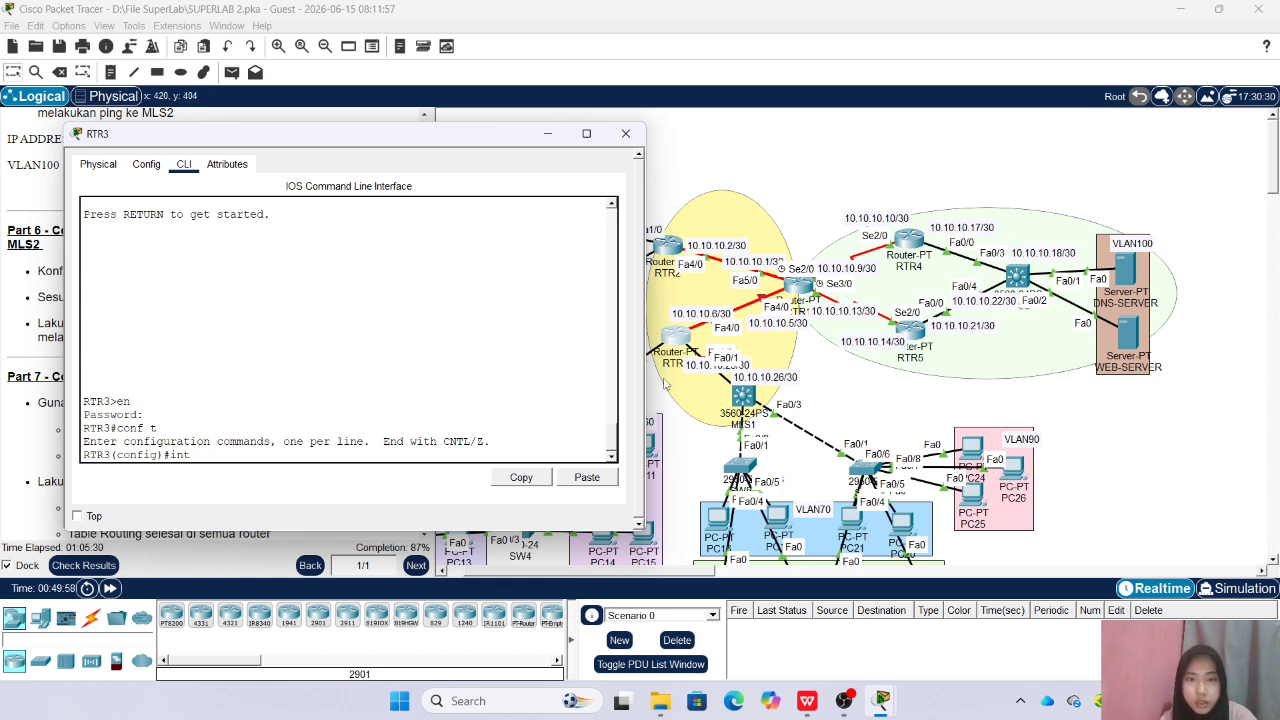
text( fa4/0)
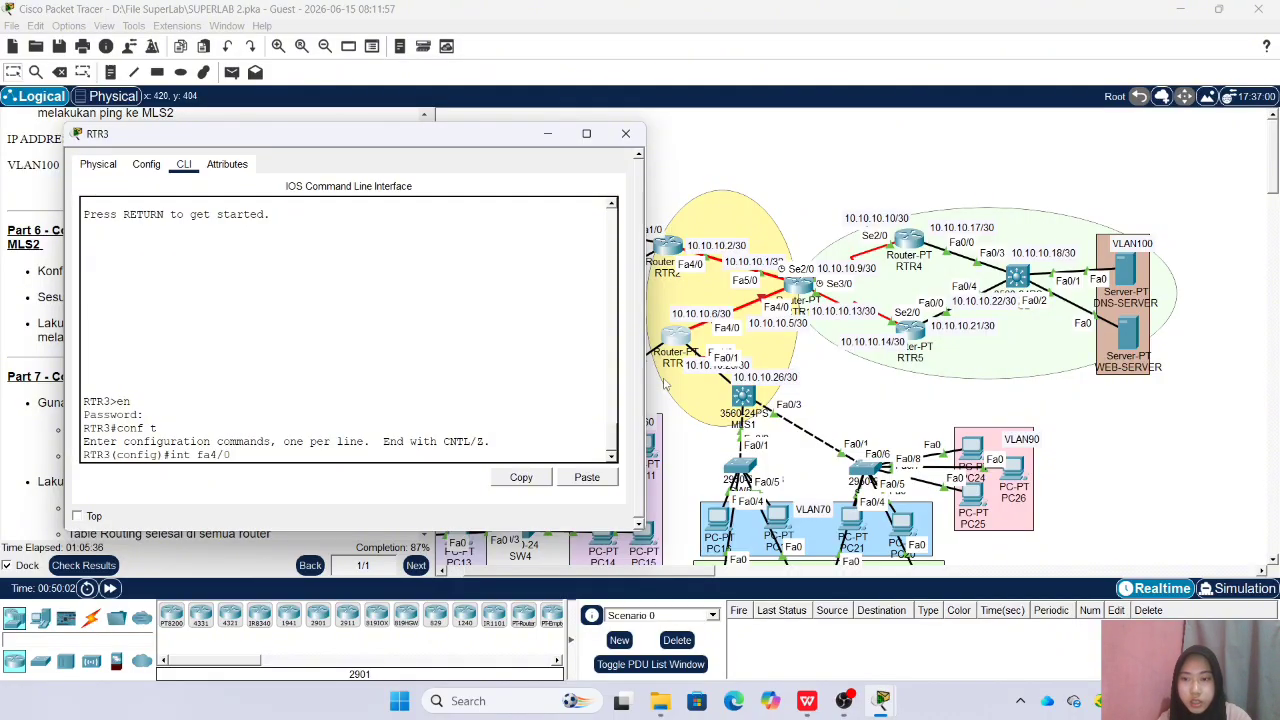
key(Return)
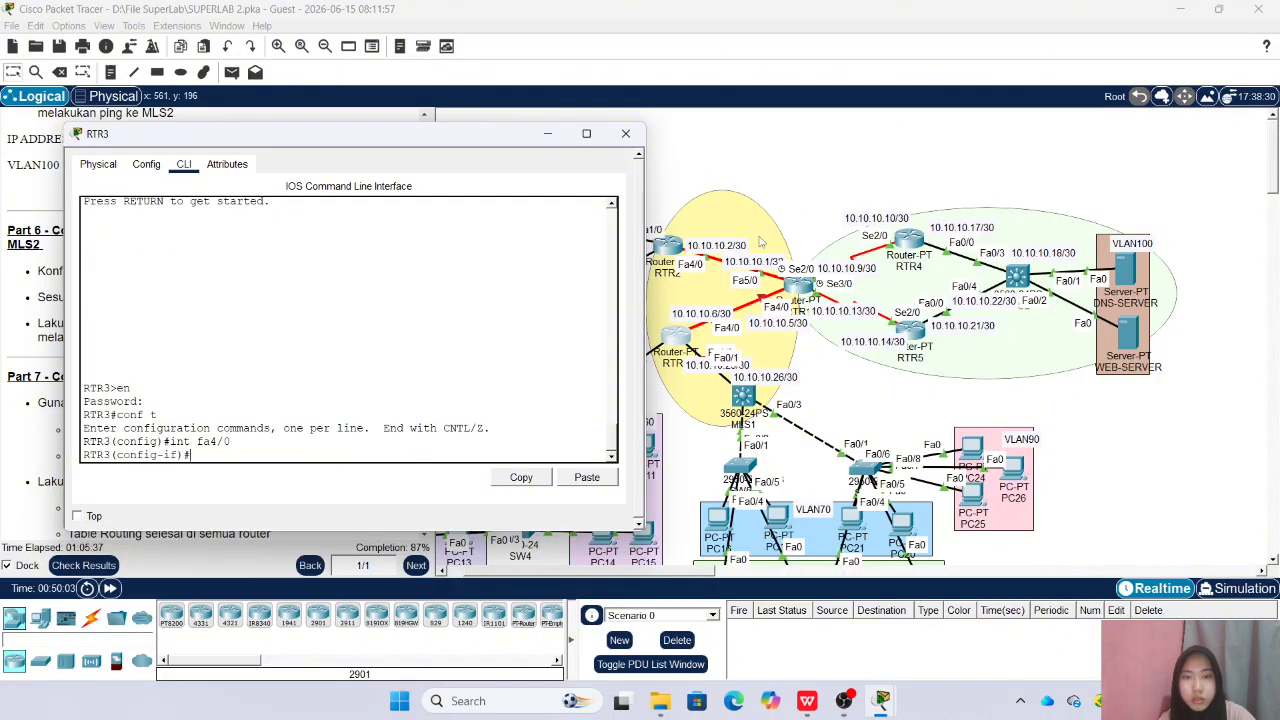
Close the RTR3 window and spread out RTR3, MLS1 and their link labels in the topology so the addresses and interfaces are readable
click(626, 133)
mouse_move(669, 342)
mouse_down()
mouse_move(666, 325)
mouse_move(651, 333)
mouse_move(680, 328)
mouse_up()
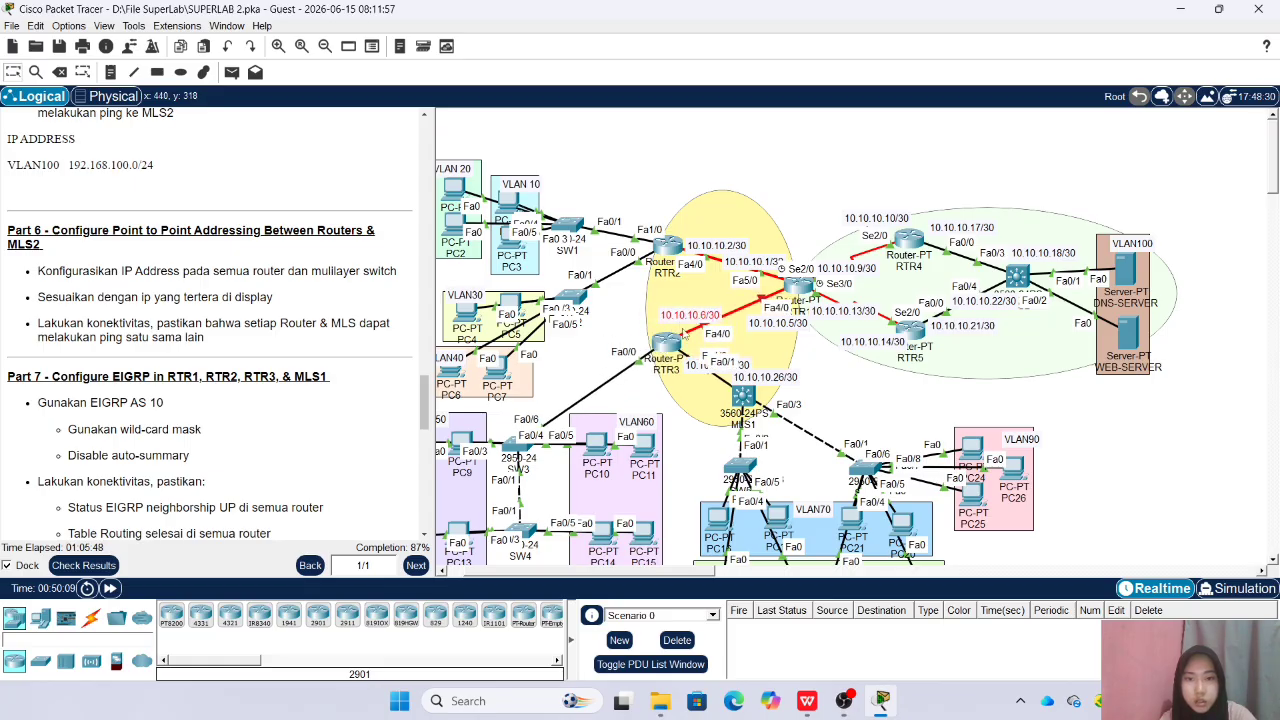
drag(693, 372, 690, 348)
drag(743, 397, 789, 364)
click(831, 371)
Reopen RTR3's command line clear of the router links, assign 10.10.10.6 with mask 255.255.255.252 to Fa4/0, and enable the interface
click(676, 347)
drag(605, 134, 342, 145)
text(i)
text(p add )
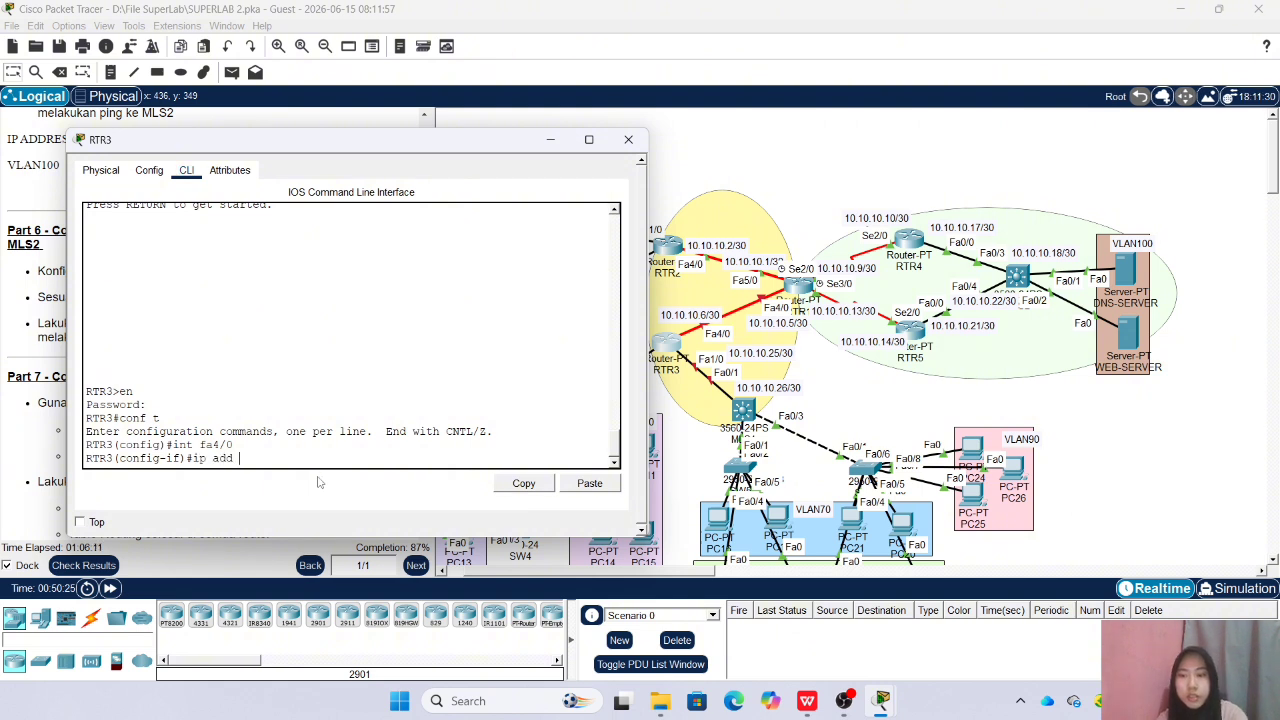
text(10.10.10.)
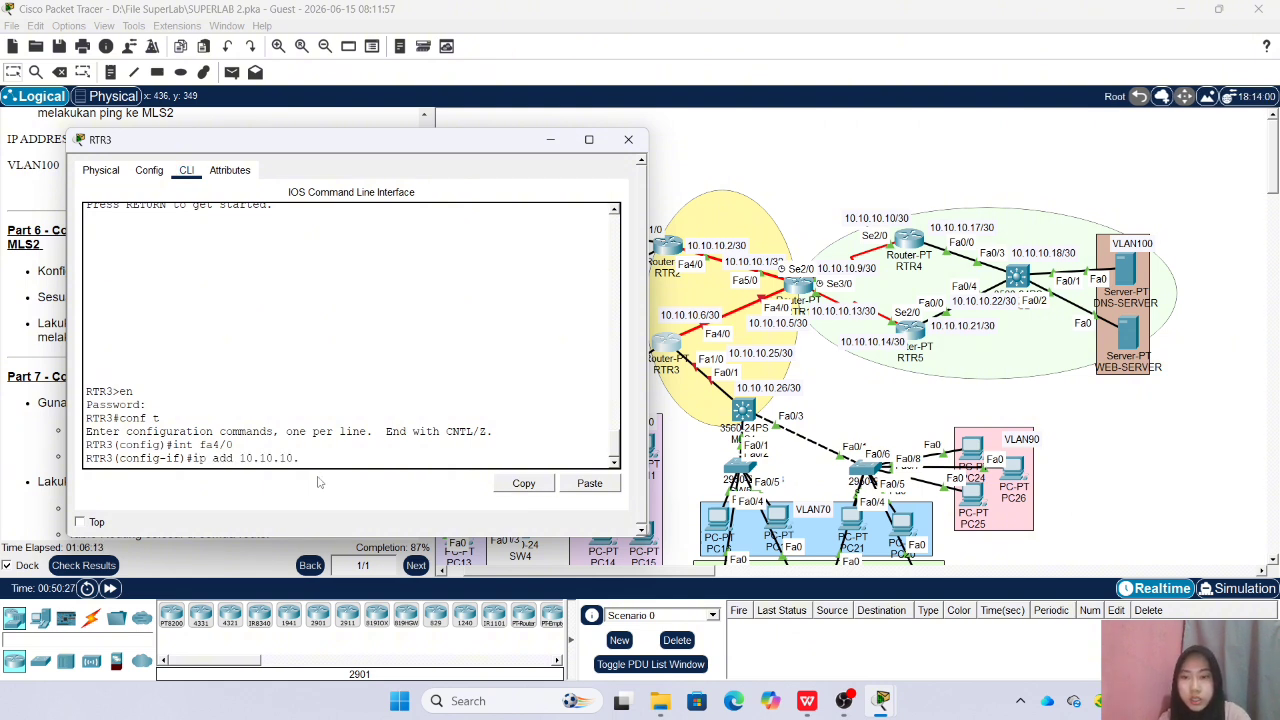
text(6 255.255.255.252)
key(Return)
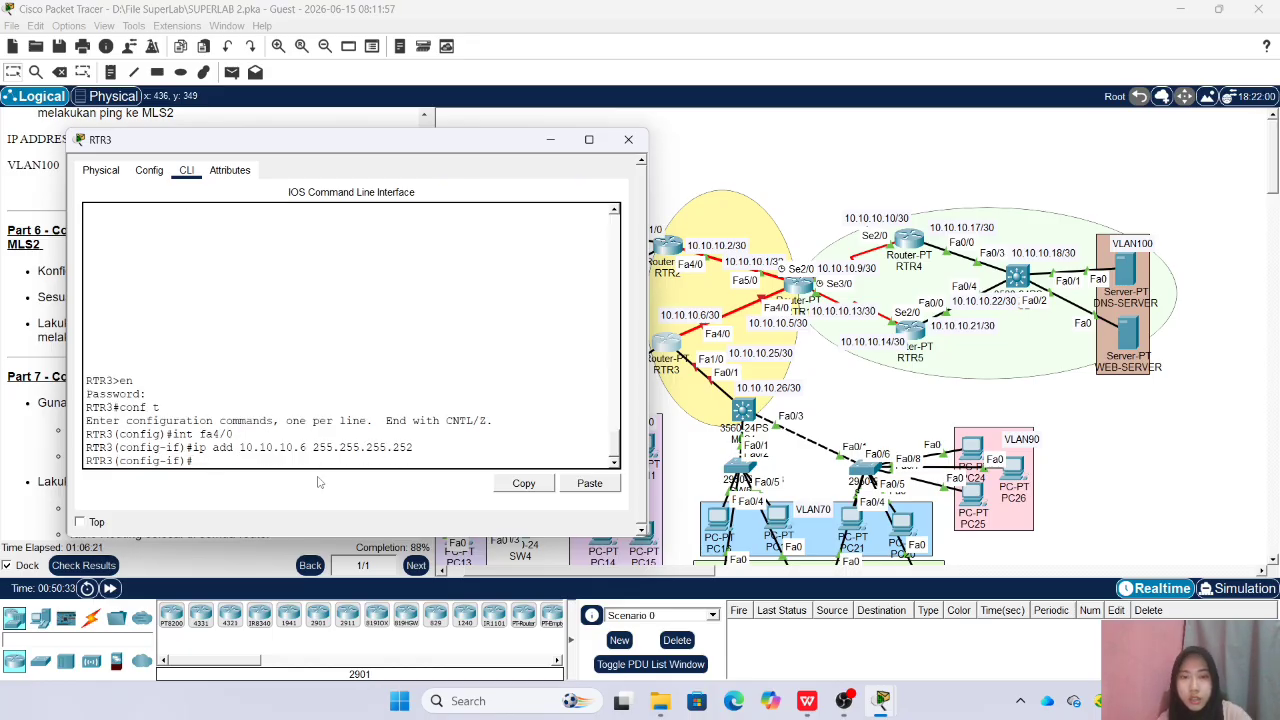
text(no sh)
key(Return)
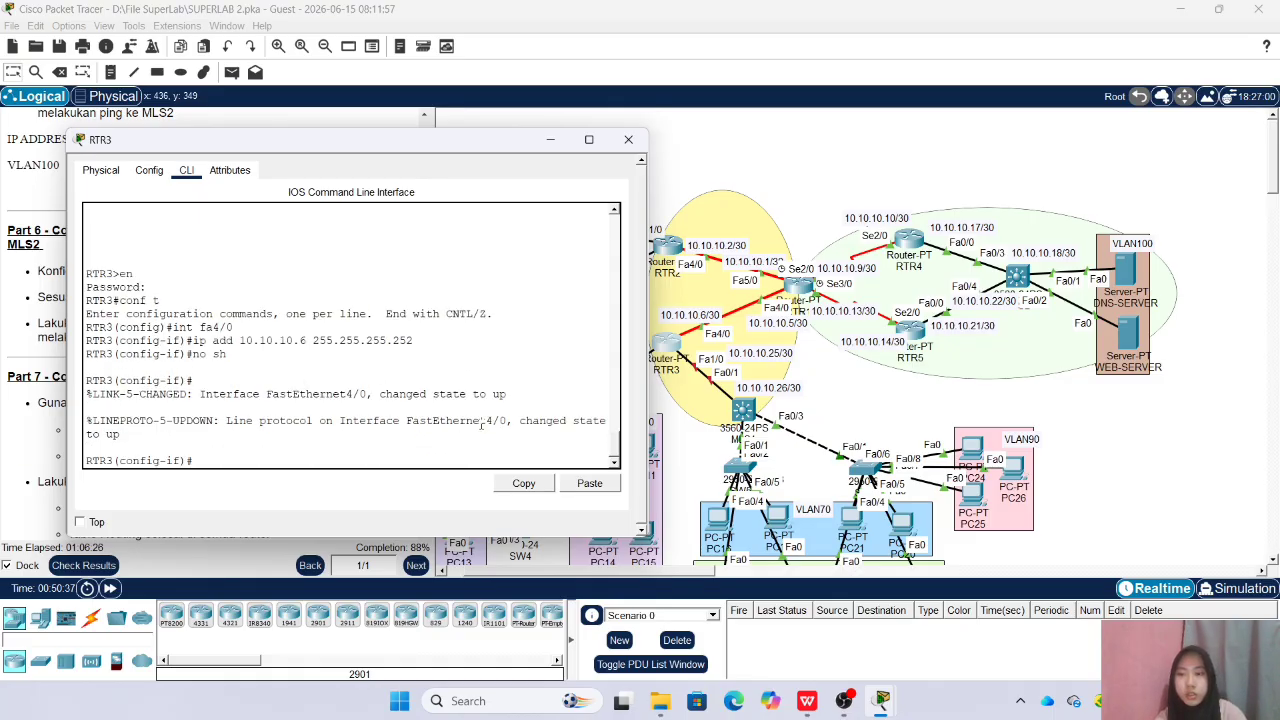
Assign 10.10.10.25 with mask 255.255.255.252 to RTR3 interface Fa1/0, enable it, and close the RTR3 window
text(int )
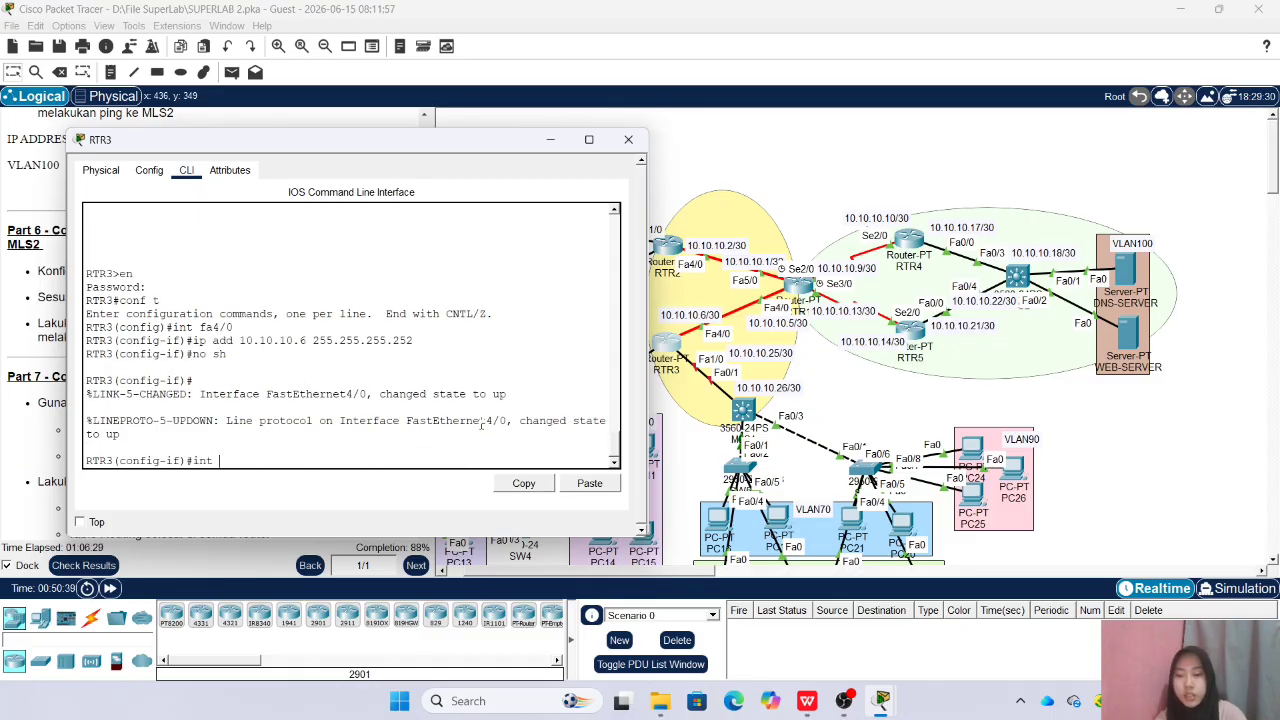
text(fa01/0)
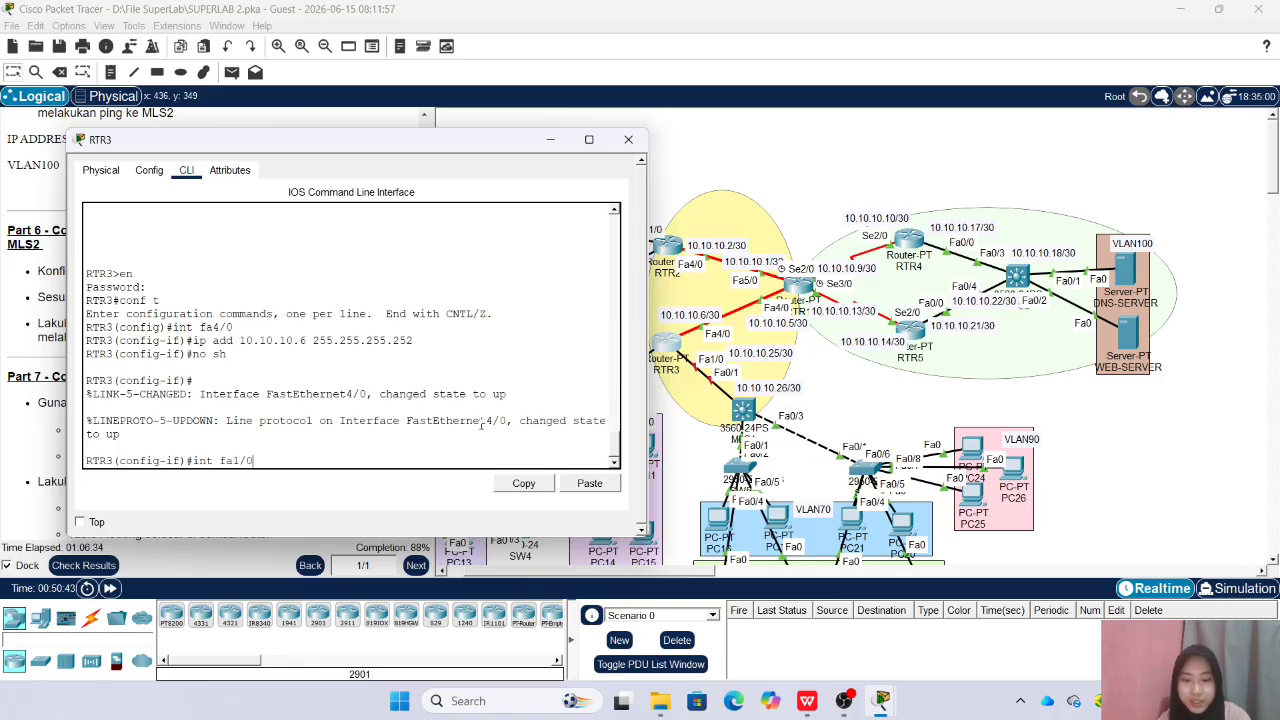
key(Return)
text(ip add 10.10.10.2)
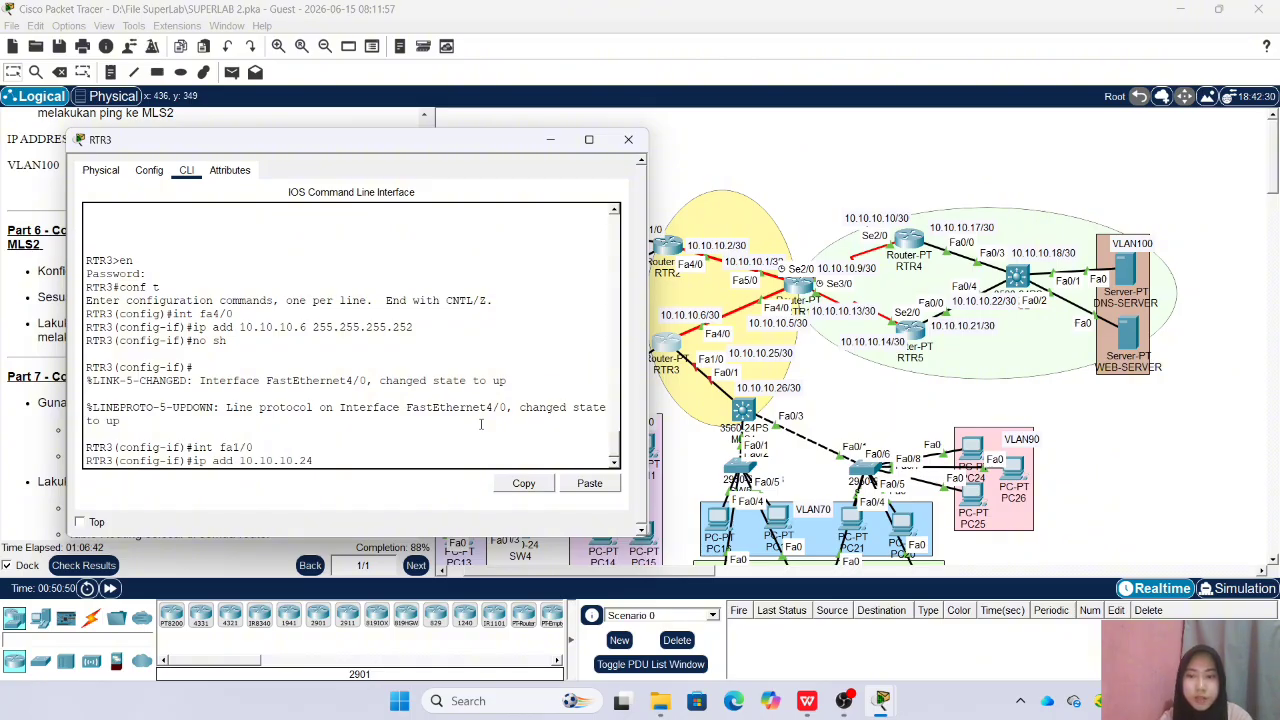
text(5 25)
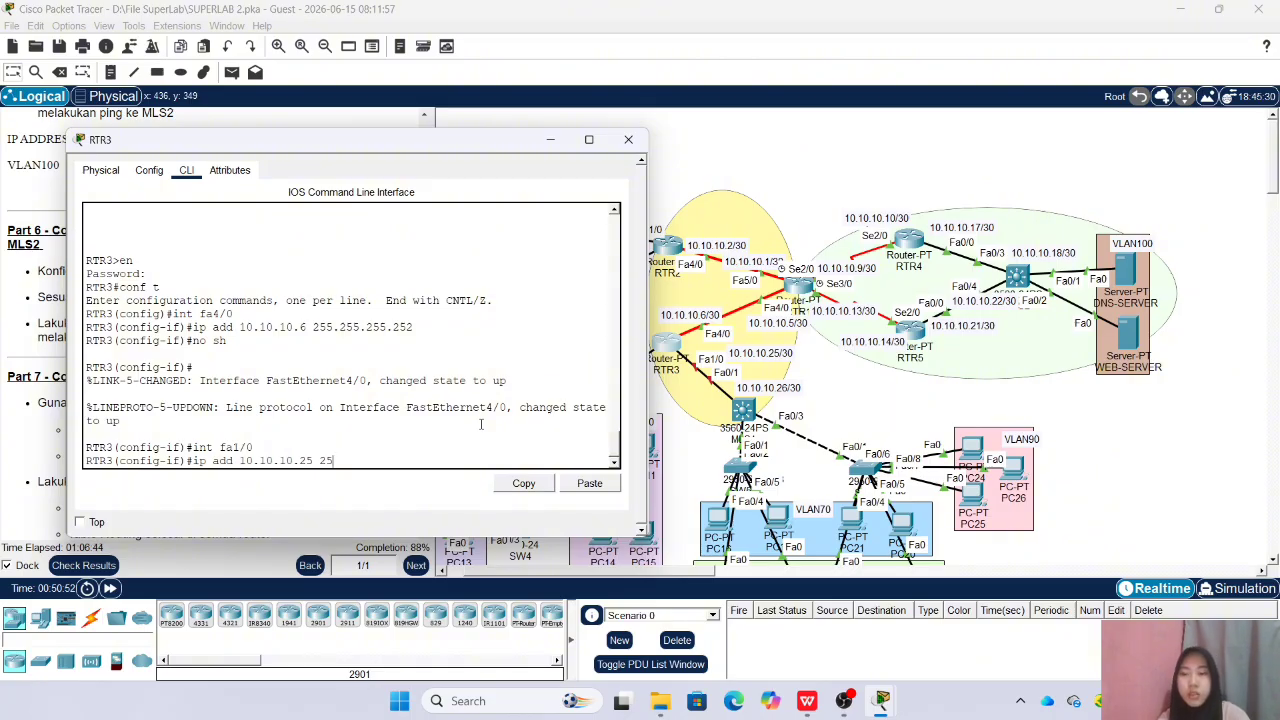
text(5.255.255.25)
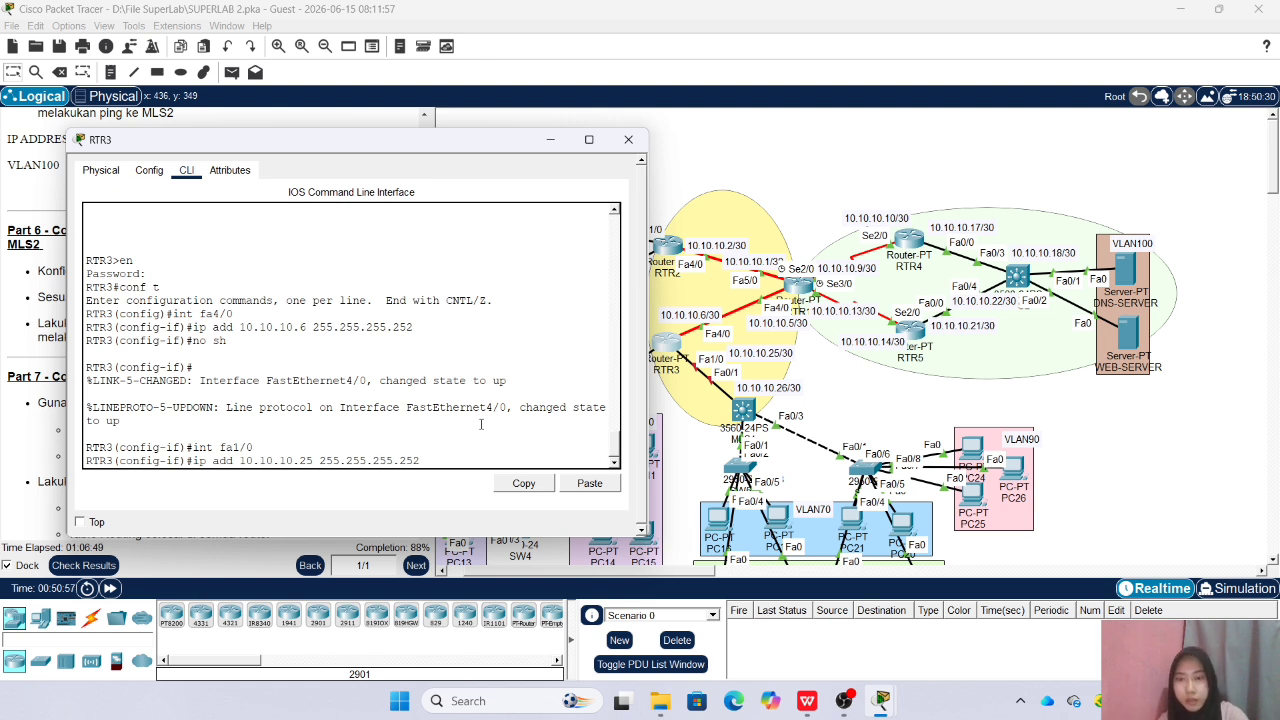
text(2)
key(Return)
text(no sh)
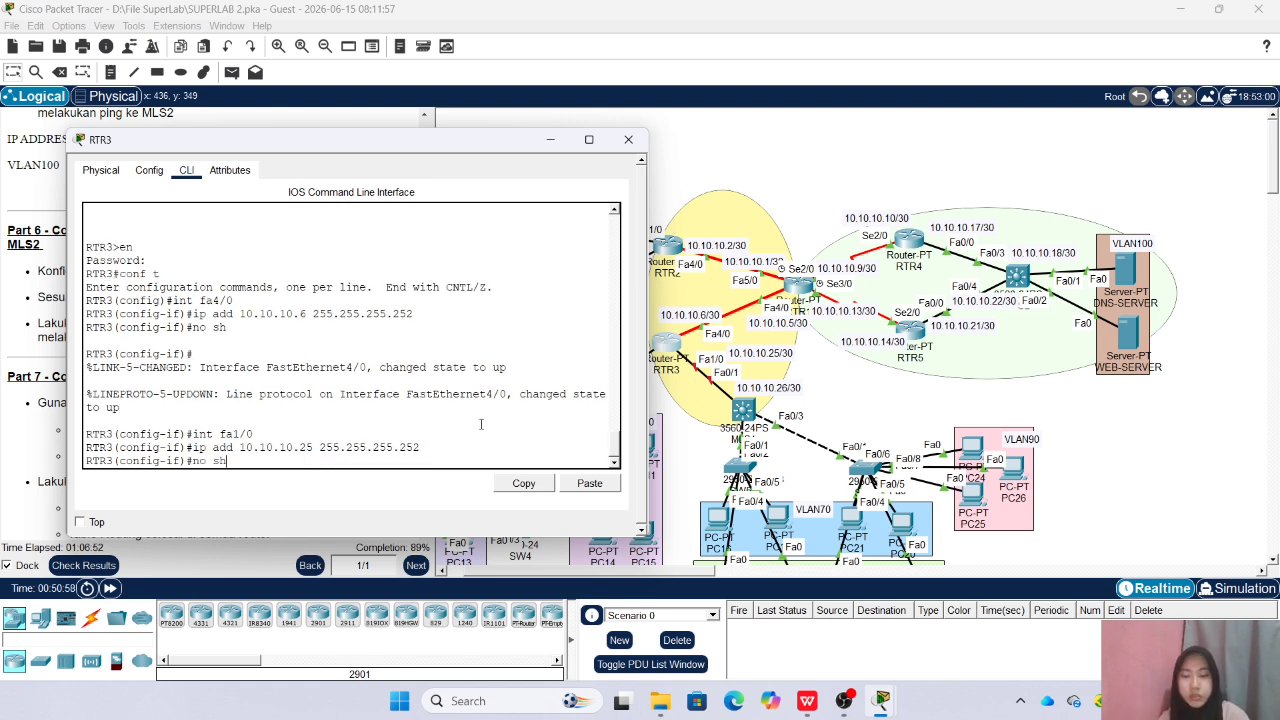
key(Return)
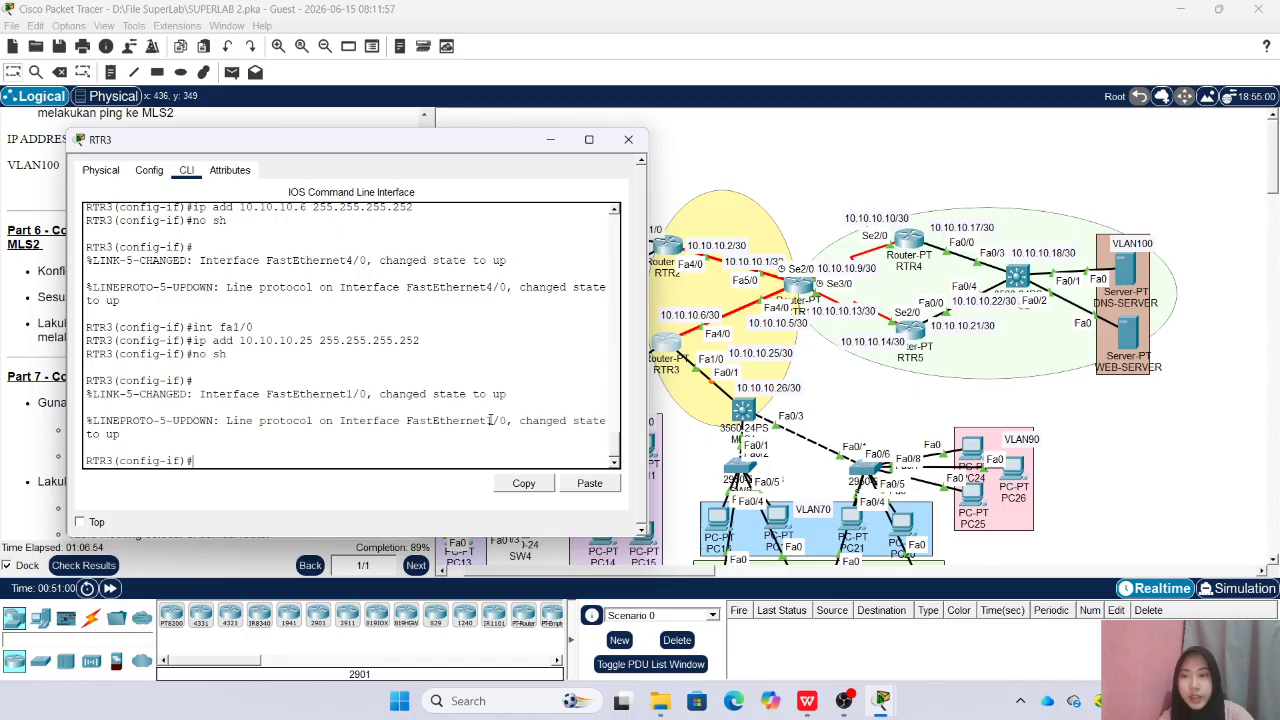
click(628, 139)
Open MLS1's command line beside the topology, enter the enable password, and go into global configuration mode
click(742, 410)
drag(566, 140, 266, 169)
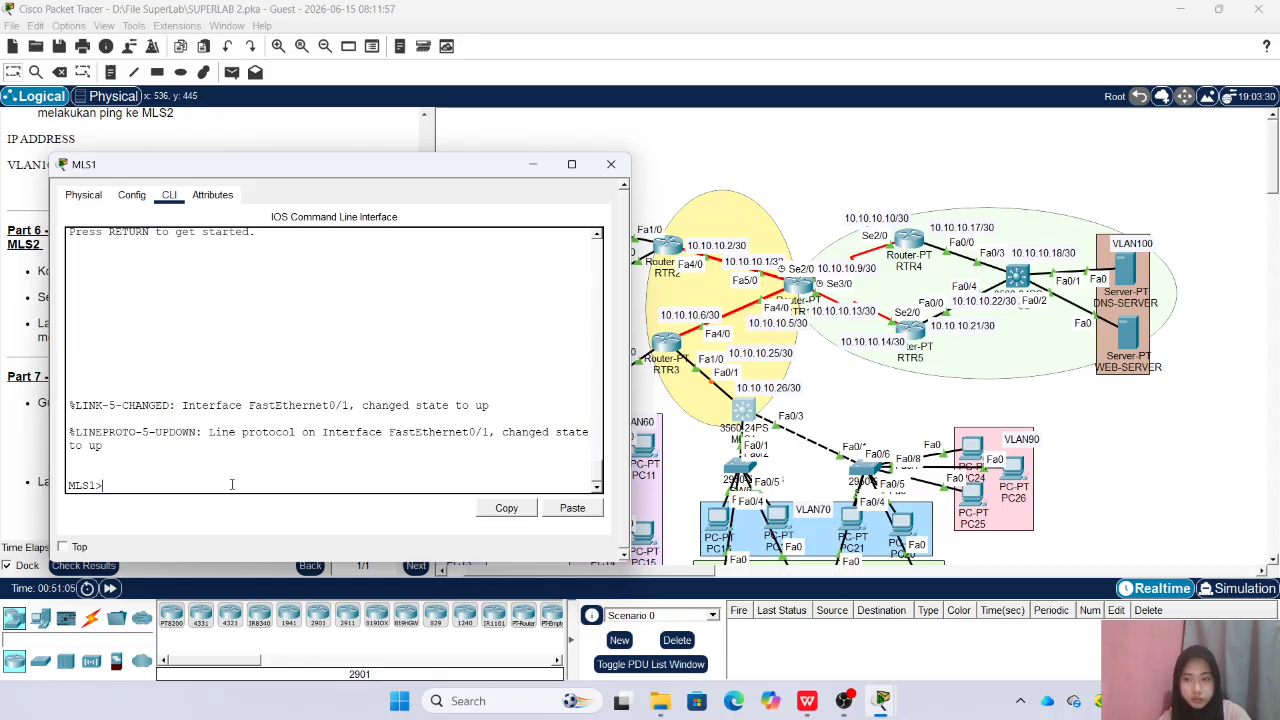
key(Return)
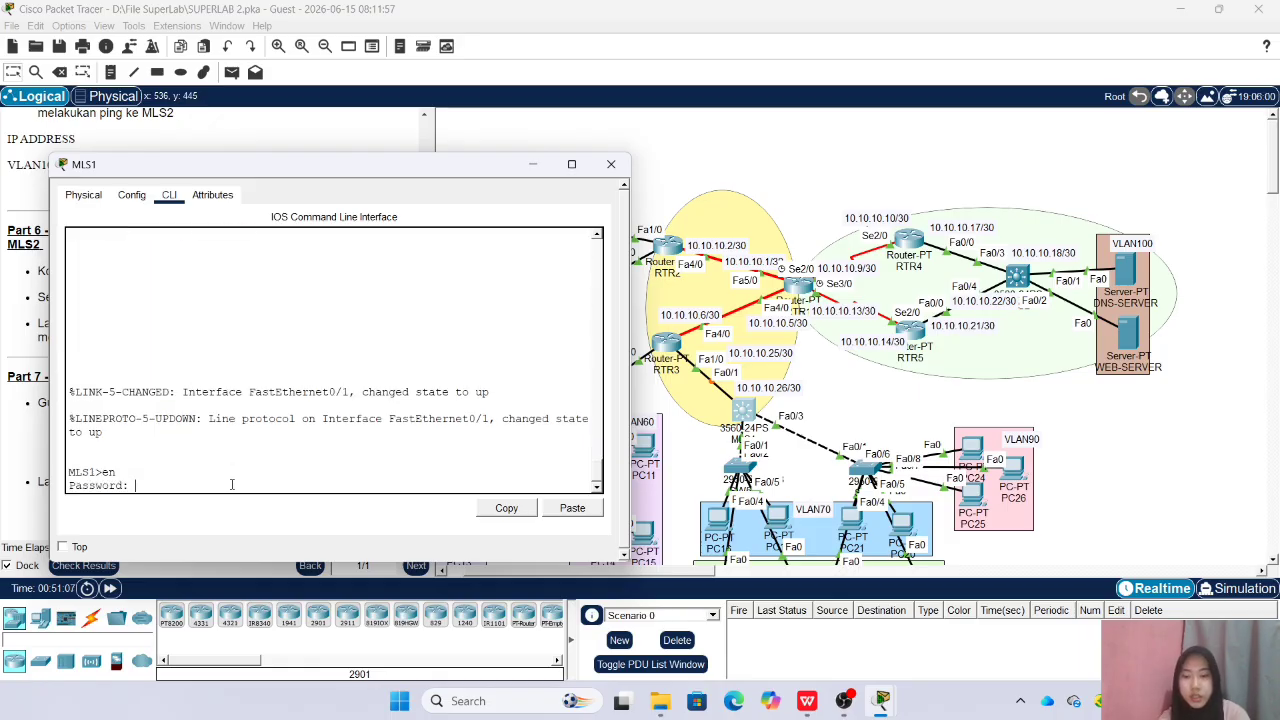
key(Return)
text(conf)
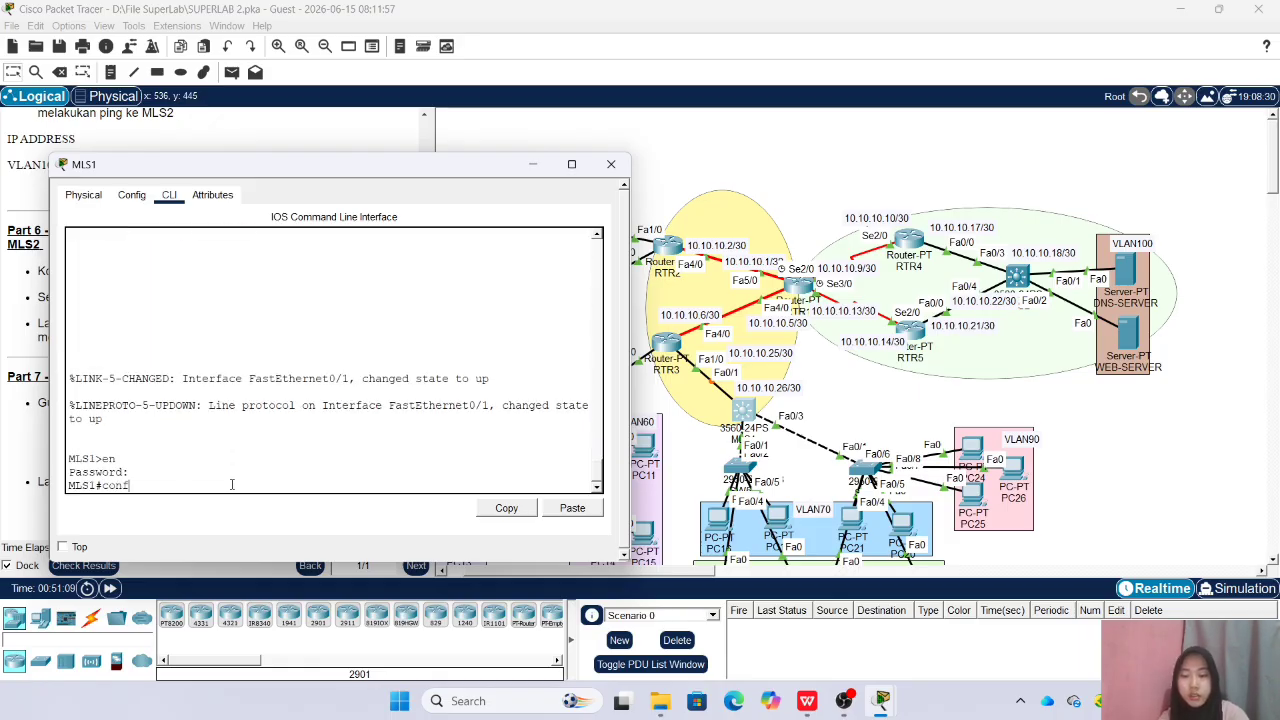
text( t)
key(Return)
Make MLS1 port Fa0/1 a routed port with 10.10.10.26 and mask 255.255.255.252, enable it, and close the MLS1 window
text(int)
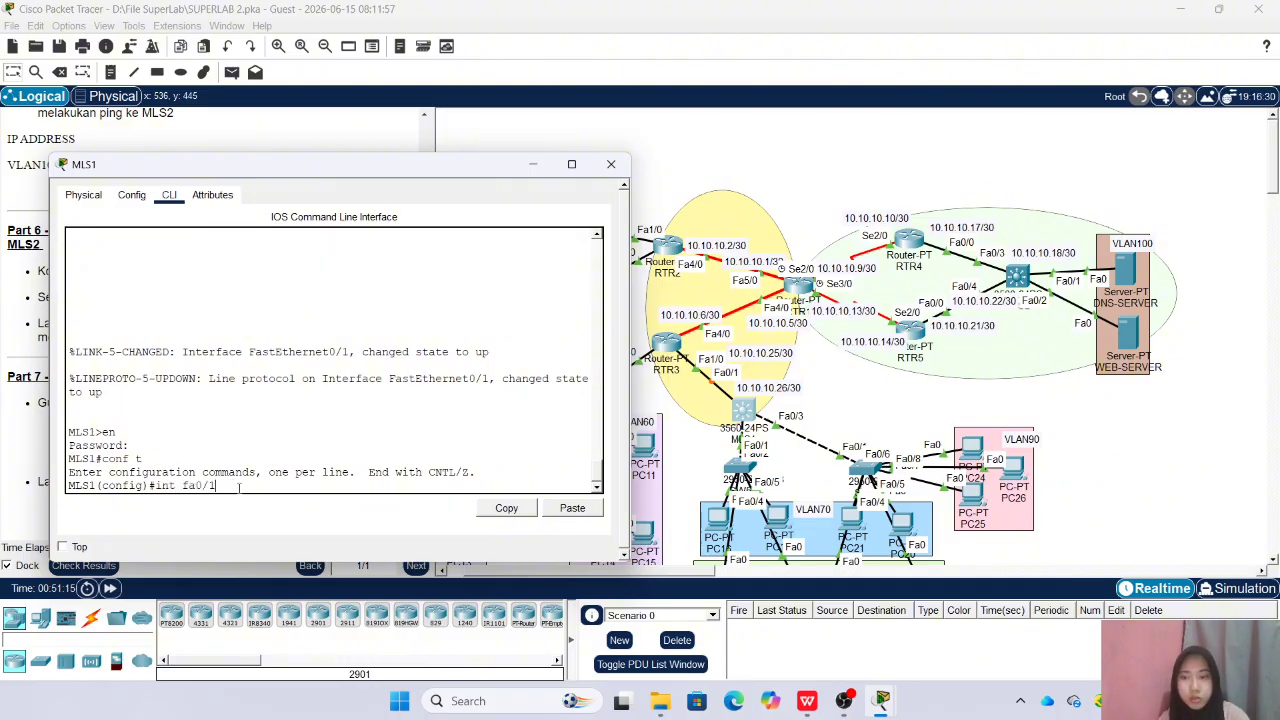
text( fa0/1)
key(Return)
text(no sw)
key(Return)
text(ip add 10.10.10.26 2)
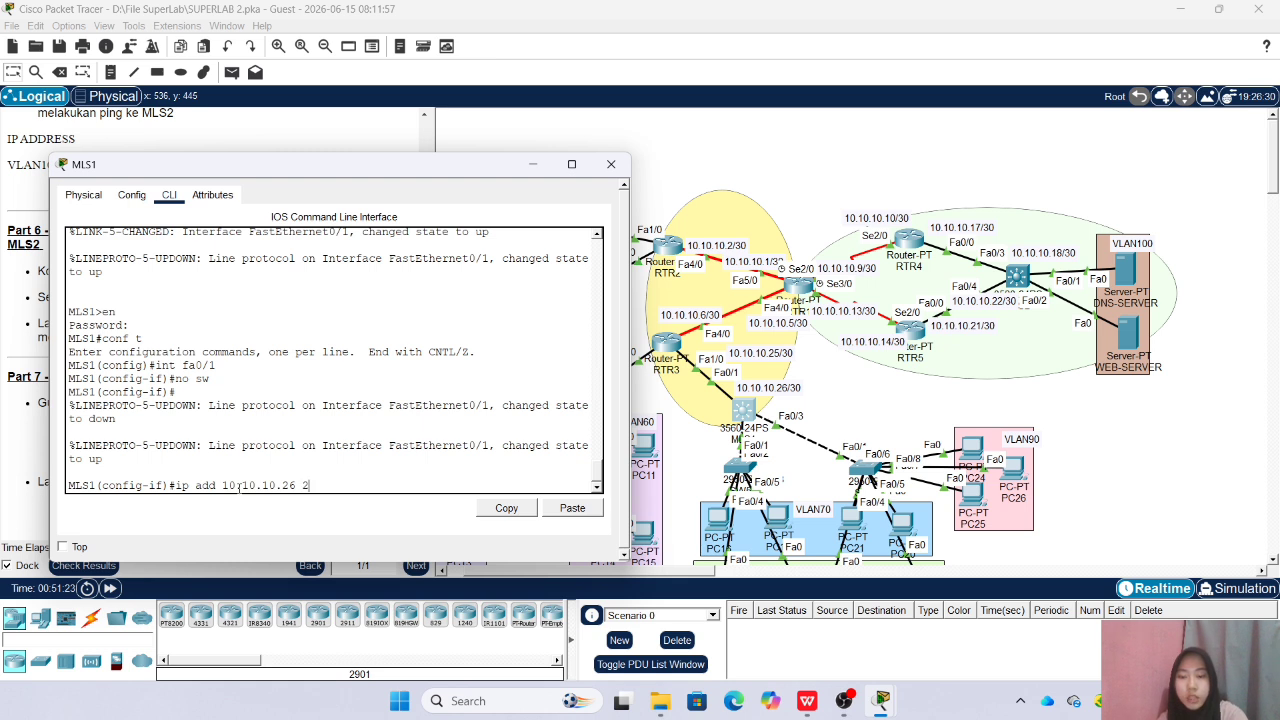
text(55.255.255.252)
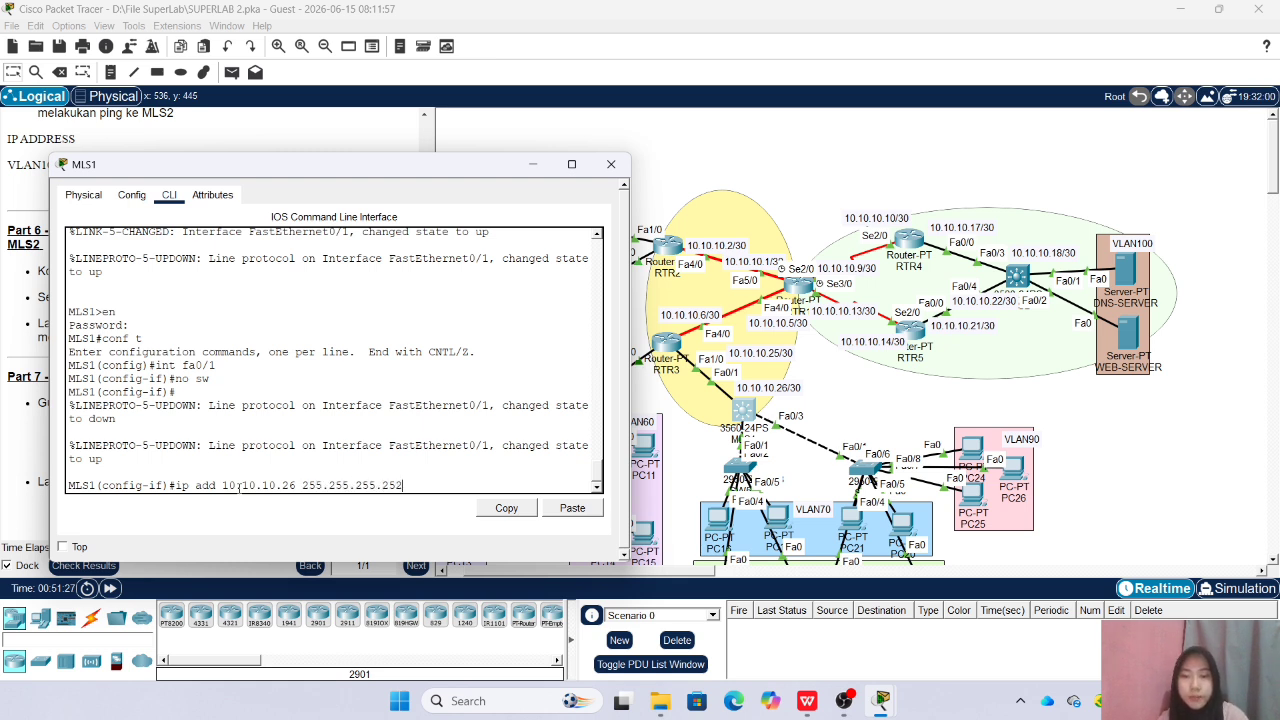
key(Return)
text(no s)
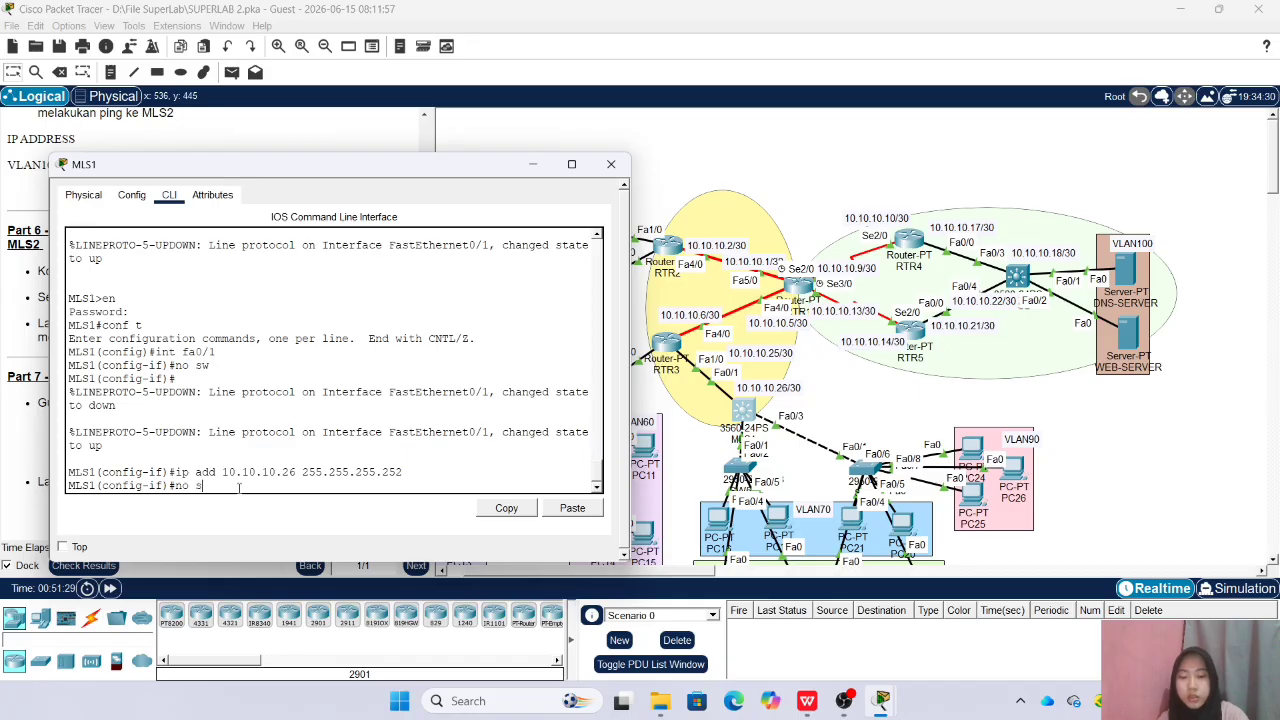
text(h)
key(Return)
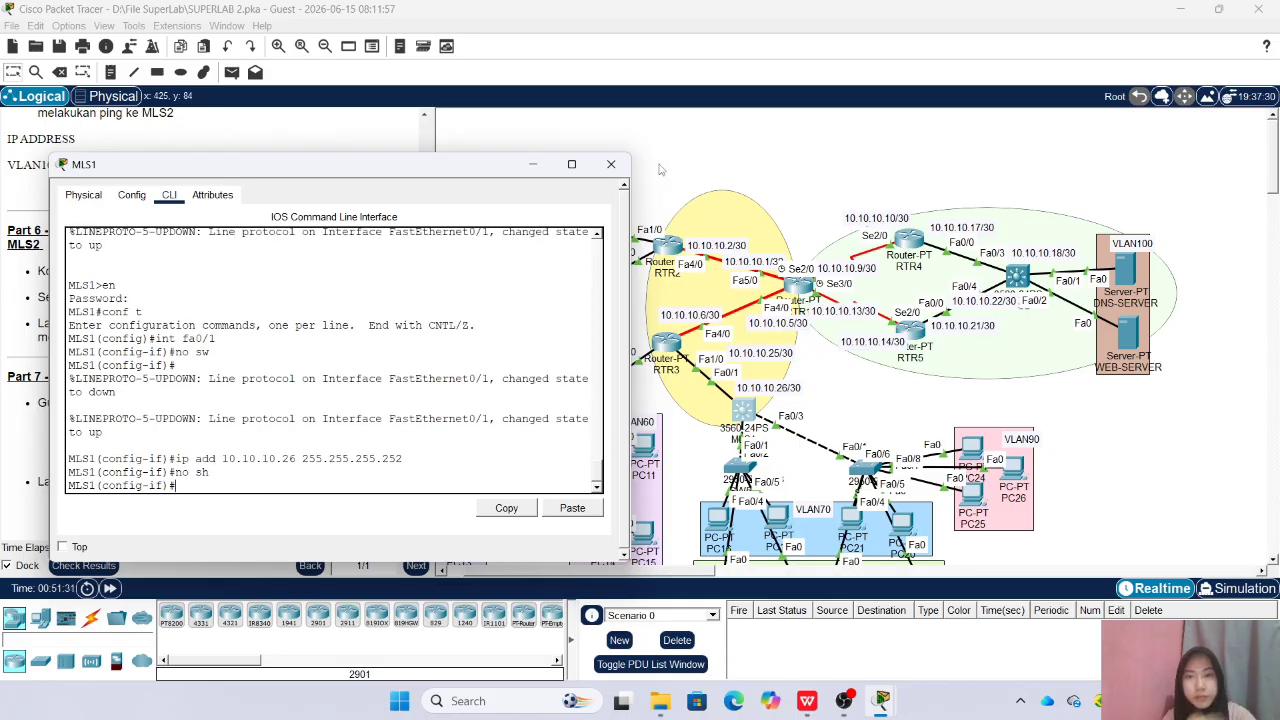
click(611, 164)
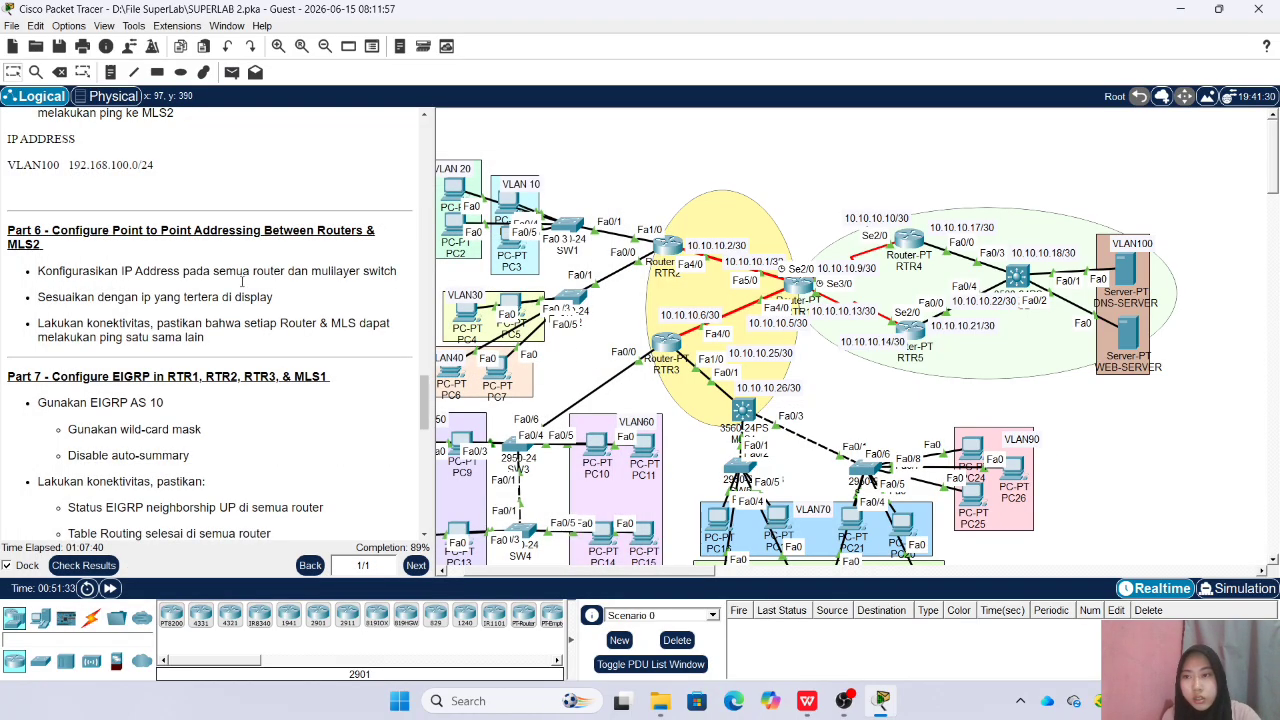
Check the activity's assessment items for incorrect entries across the routers, multilayer switches and switches, and close the results
click(84, 565)
click(160, 104)
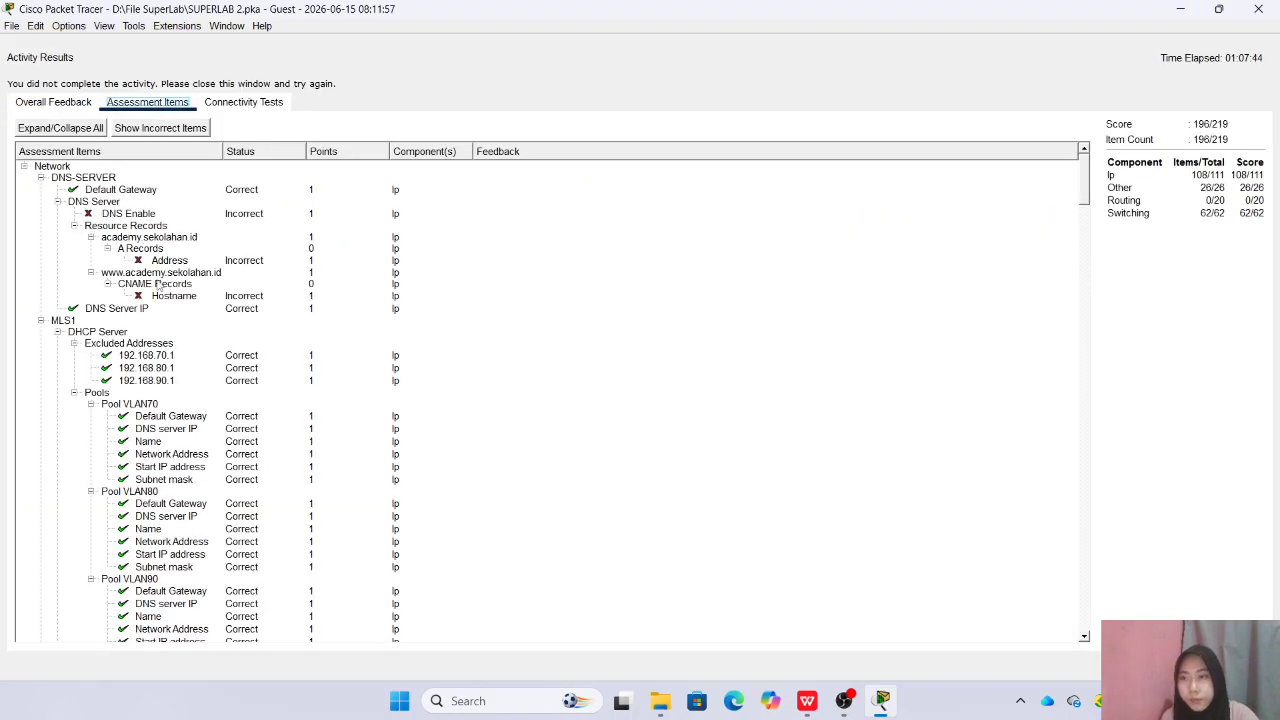
scroll(160, 285, down, 3)
scroll(162, 296, up, 1)
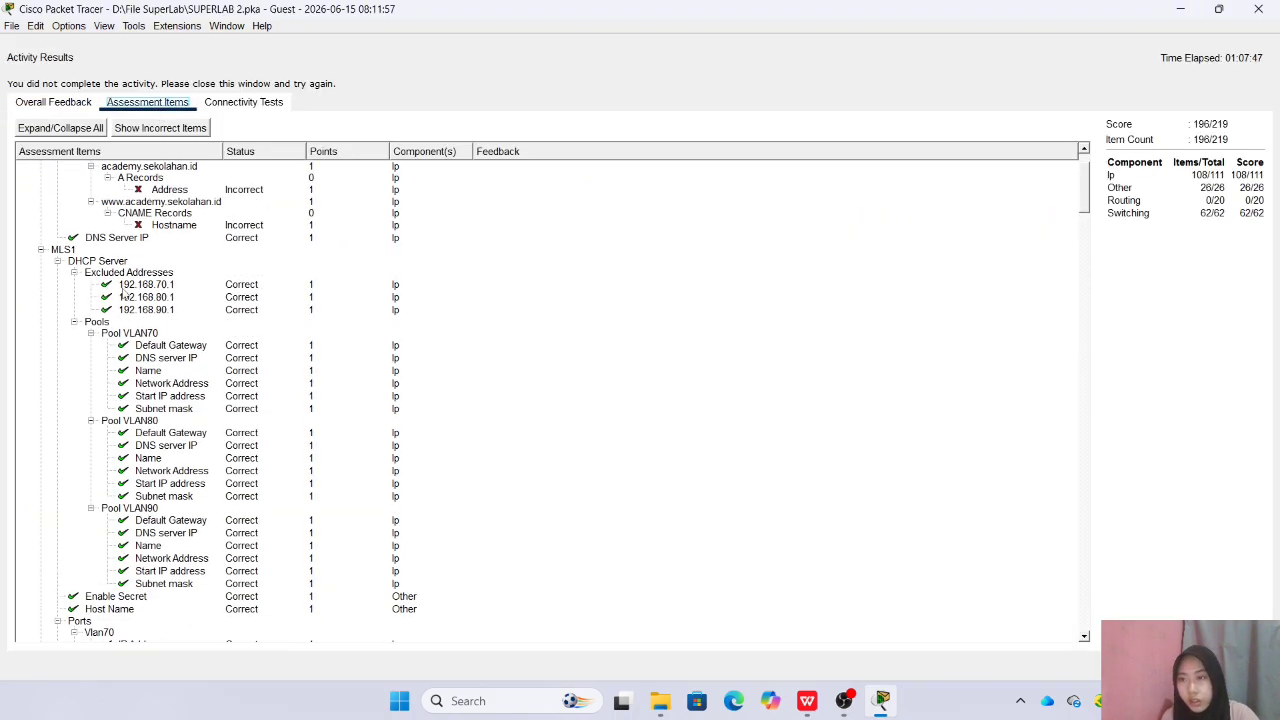
scroll(135, 300, down, 6)
scroll(130, 308, down, 11)
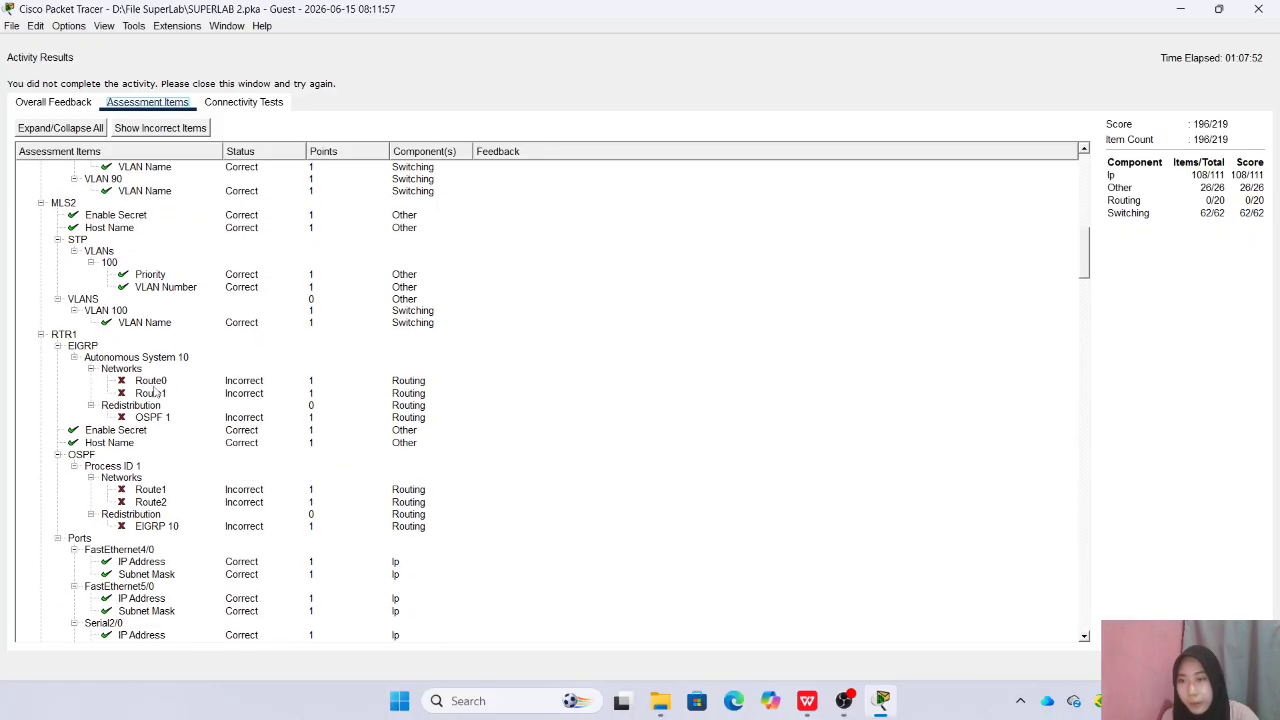
scroll(97, 384, down, 18)
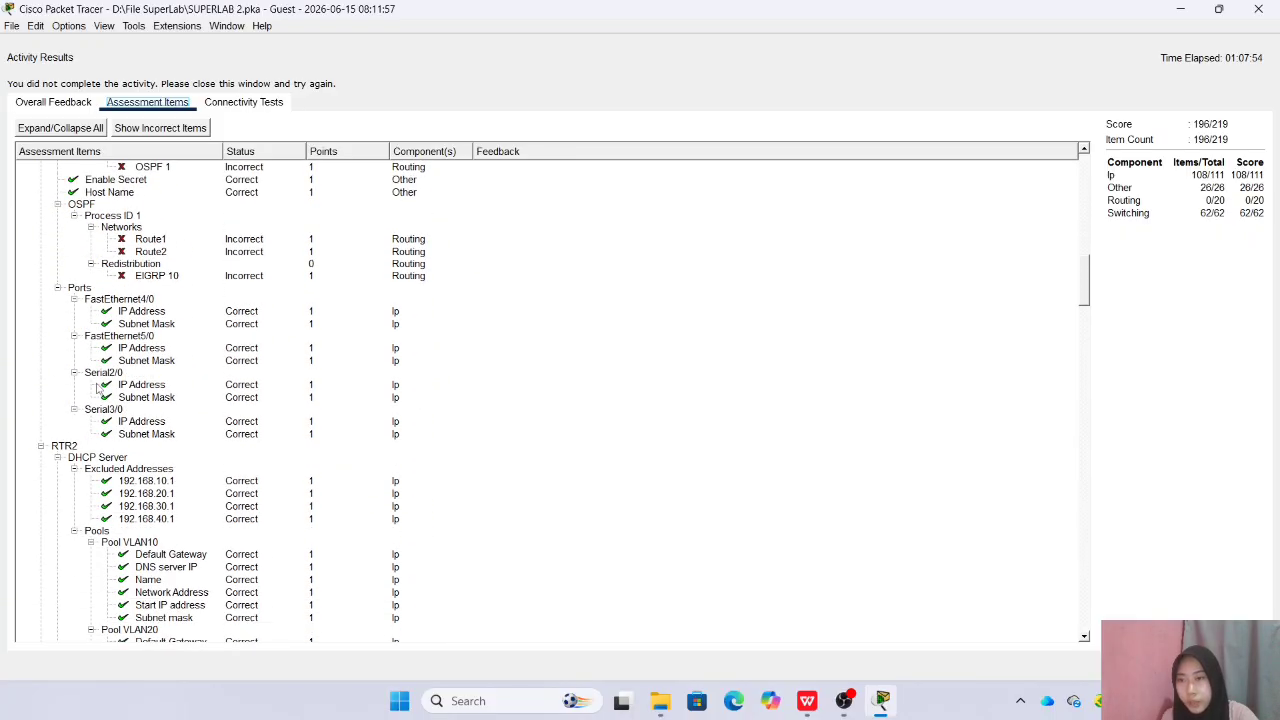
scroll(97, 388, down, 13)
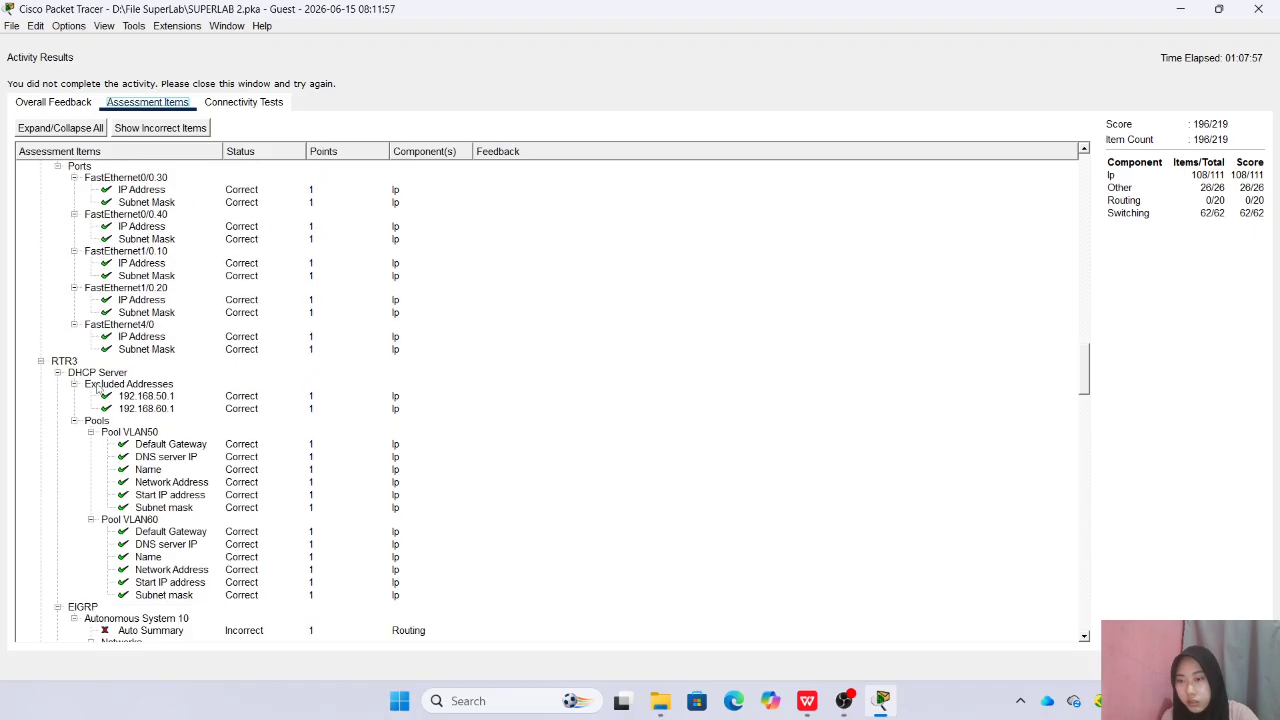
scroll(97, 388, down, 10)
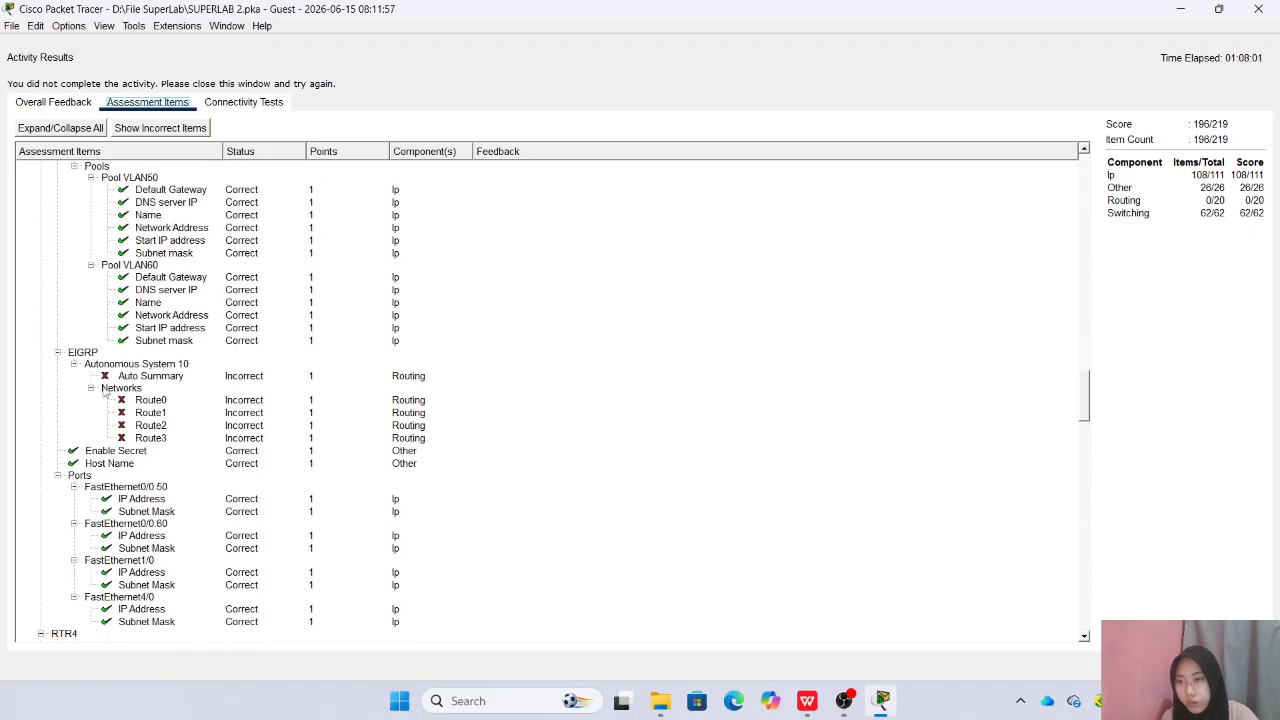
scroll(105, 393, down, 20)
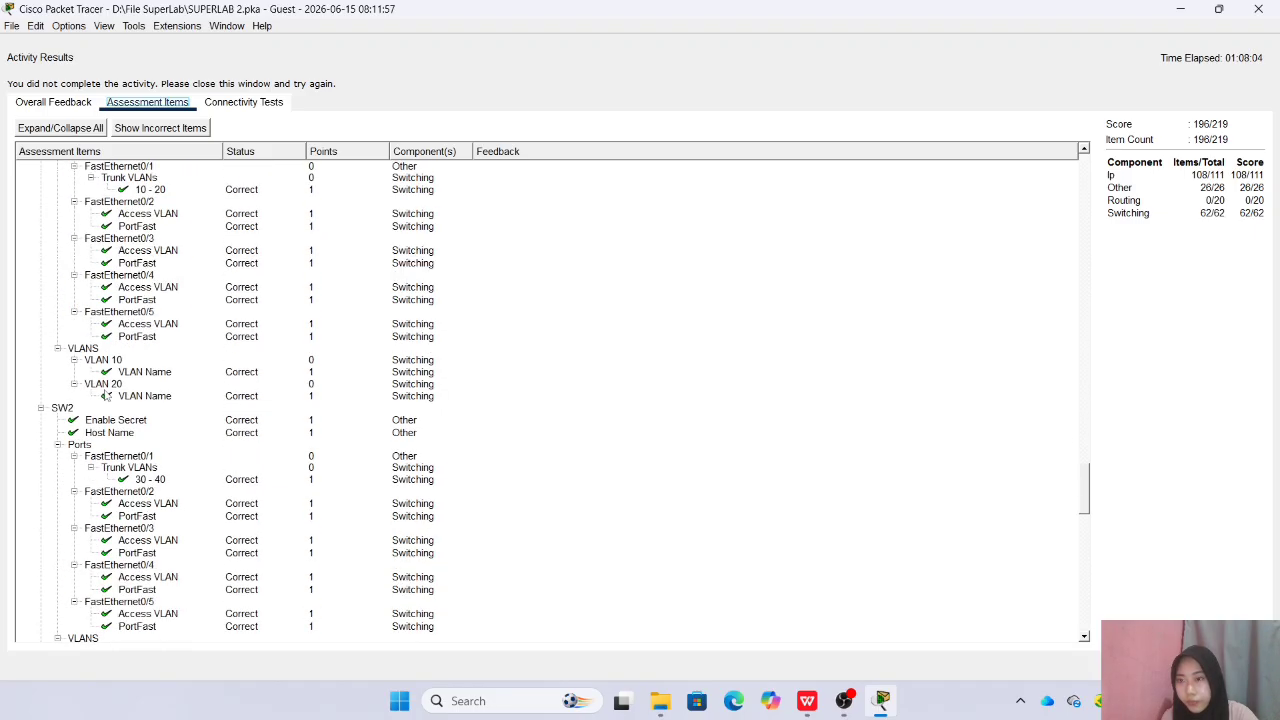
scroll(105, 395, down, 17)
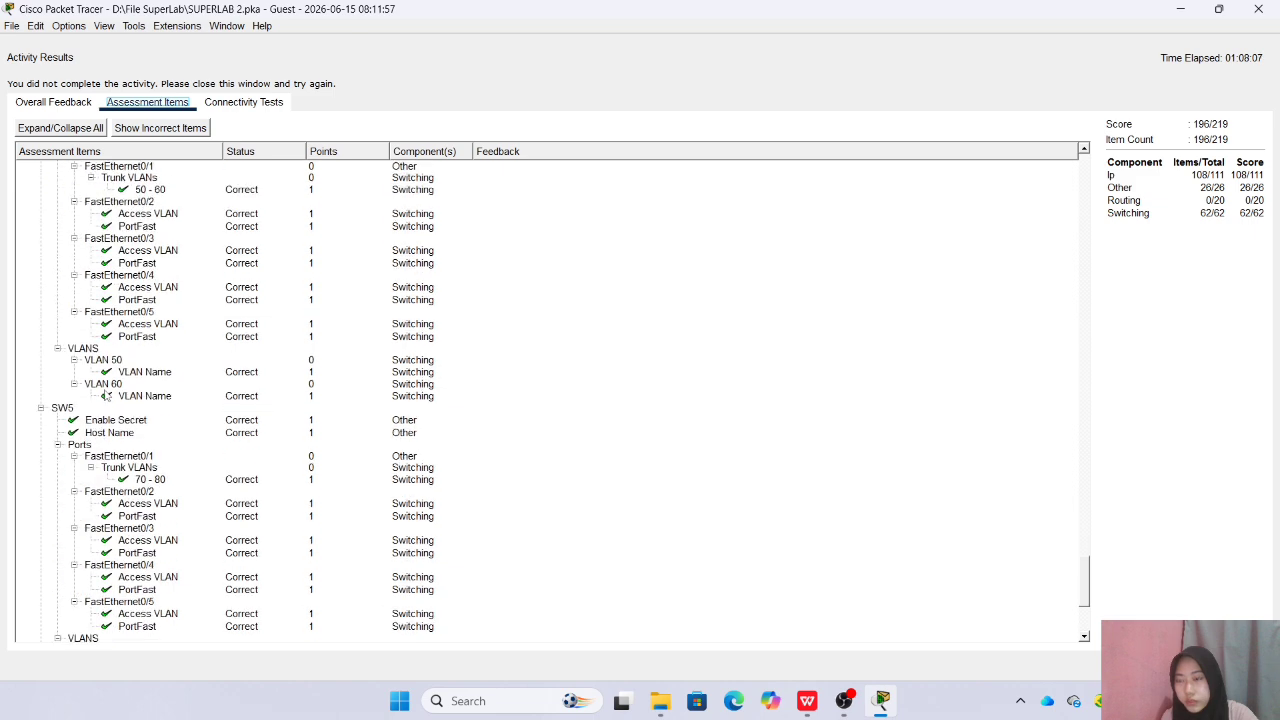
scroll(106, 396, up, 20)
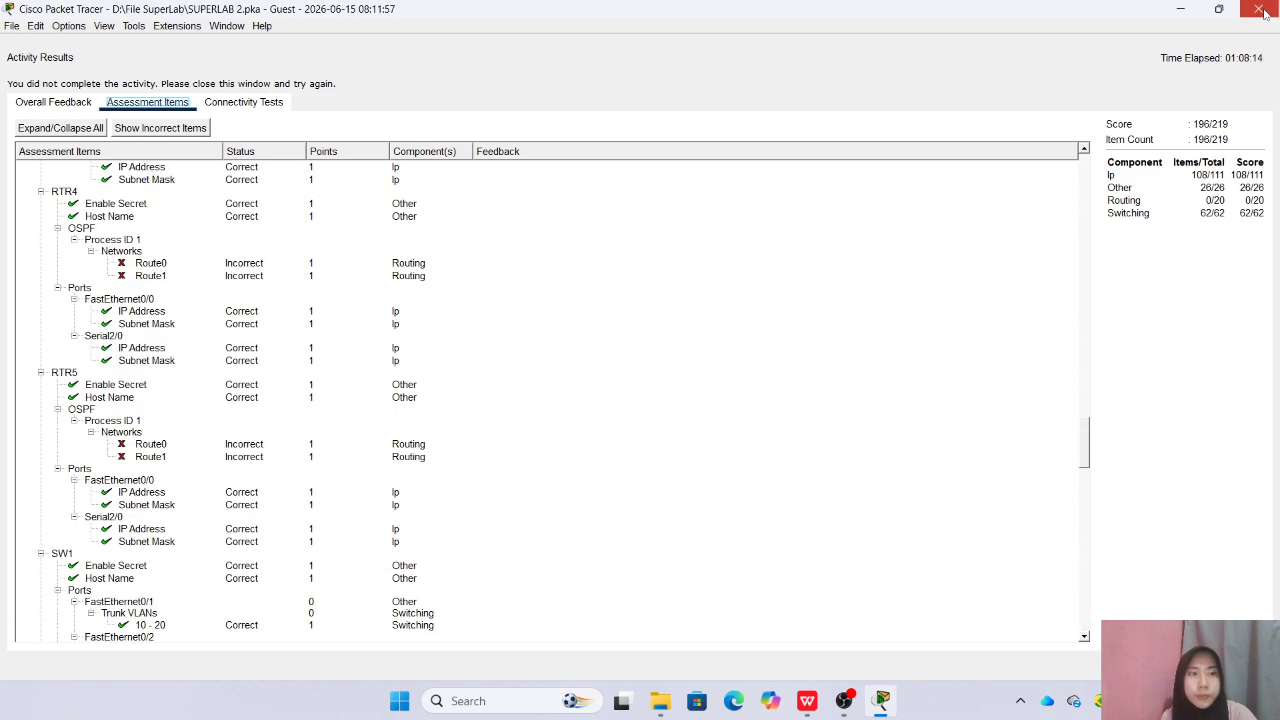
click(1258, 9)
Review the Part 7 EIGRP requirements for RTR1, RTR2, RTR3 and MLS1 in the lab instructions
scroll(275, 456, down, 4)
scroll(275, 456, down, 15)
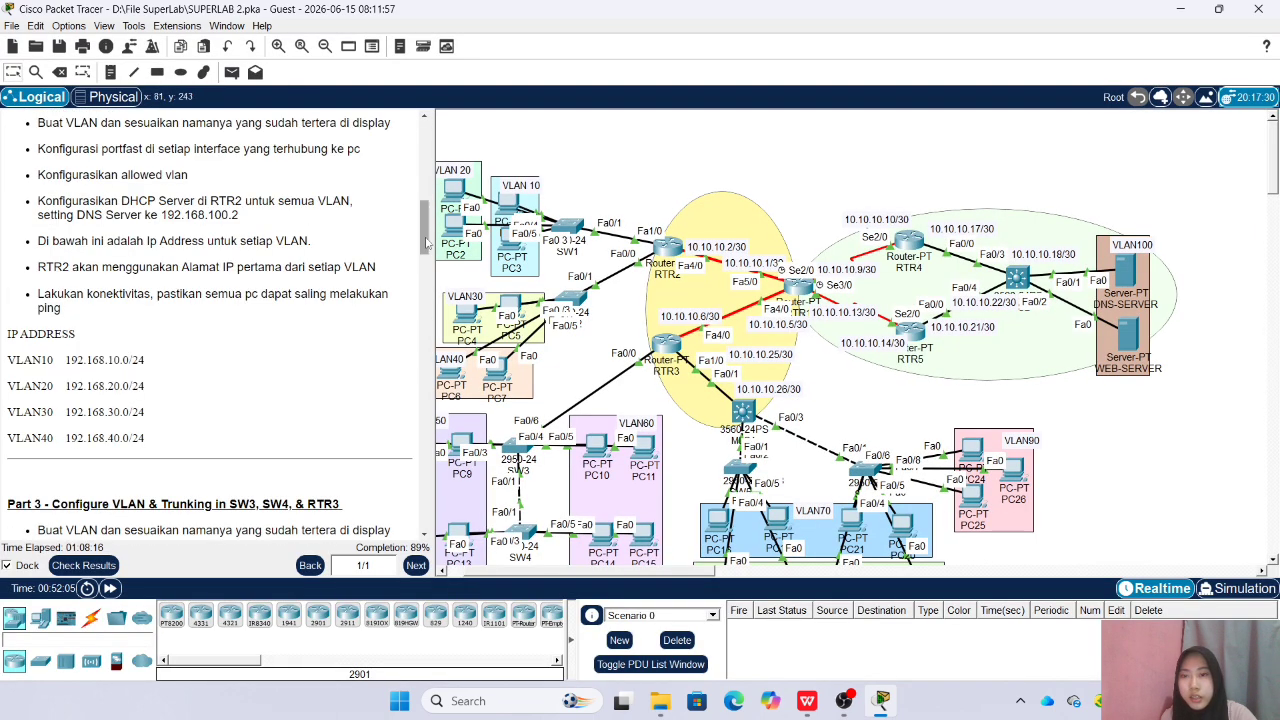
scroll(340, 420, up, 4)
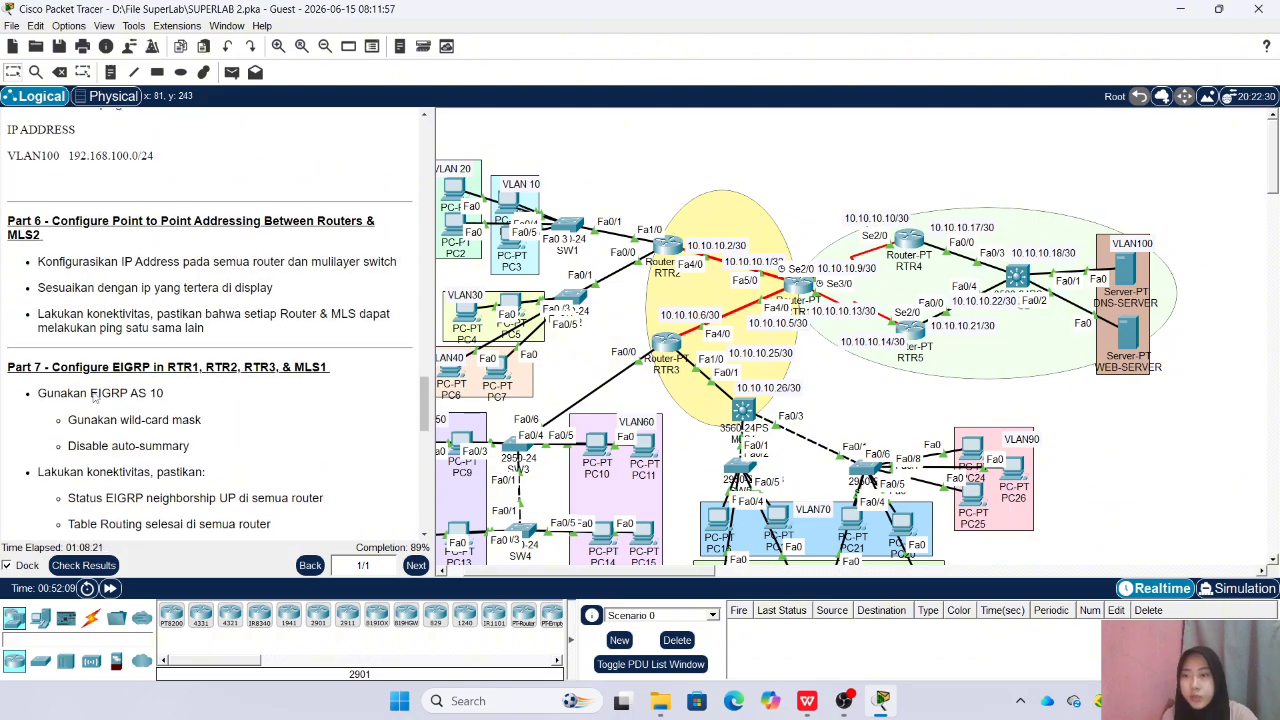
Open RTR1's command line beside the topology, leave interface configuration mode, and start EIGRP with AS 10
scroll(97, 397, down, 2)
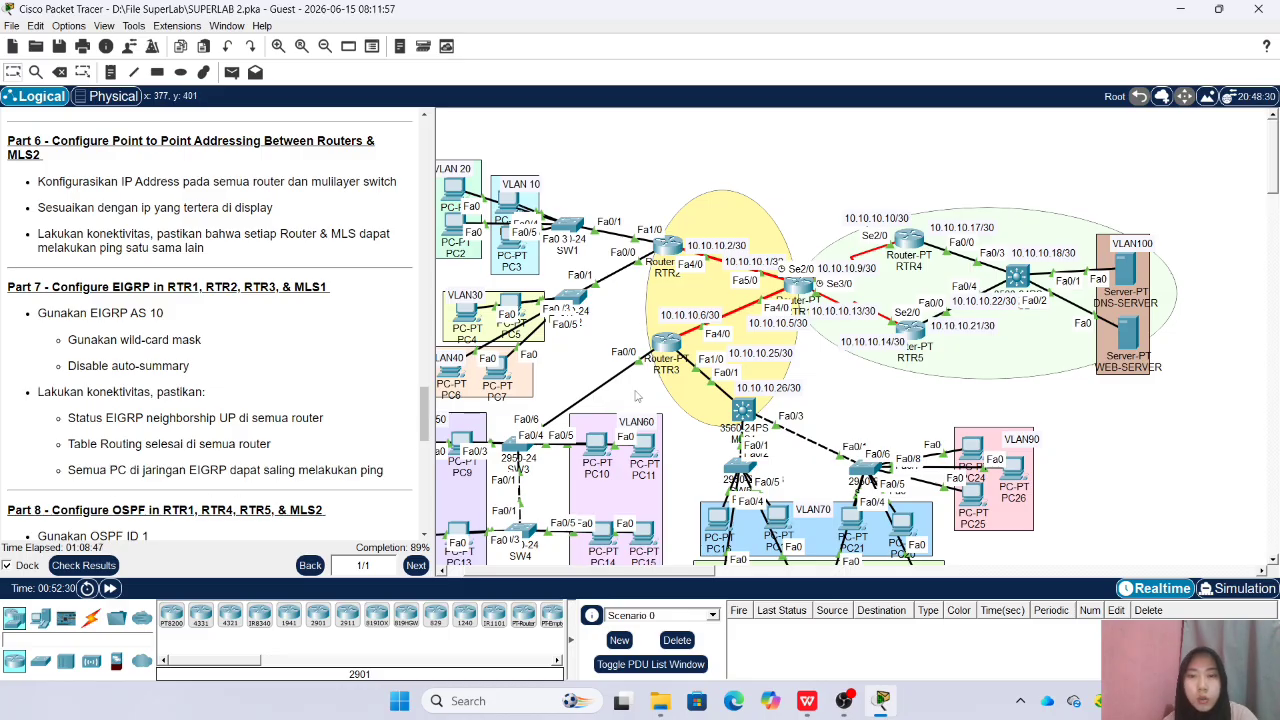
scroll(666, 575, left, 4)
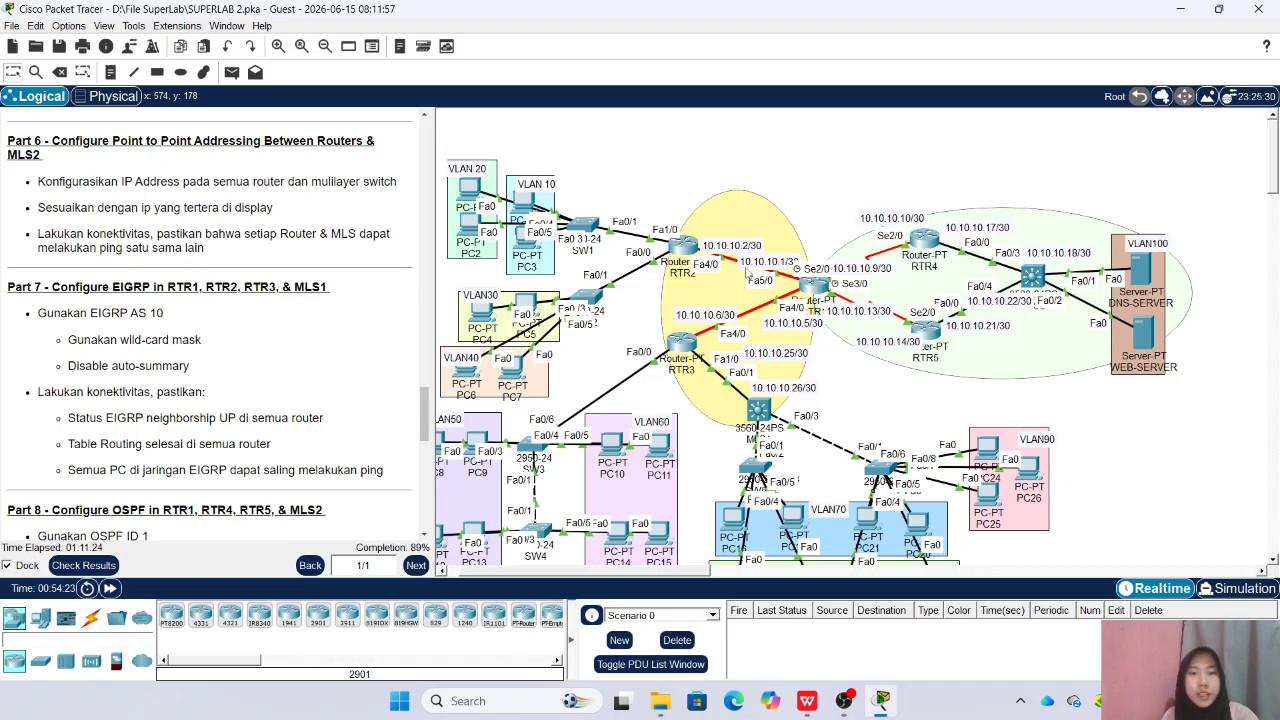
click(818, 288)
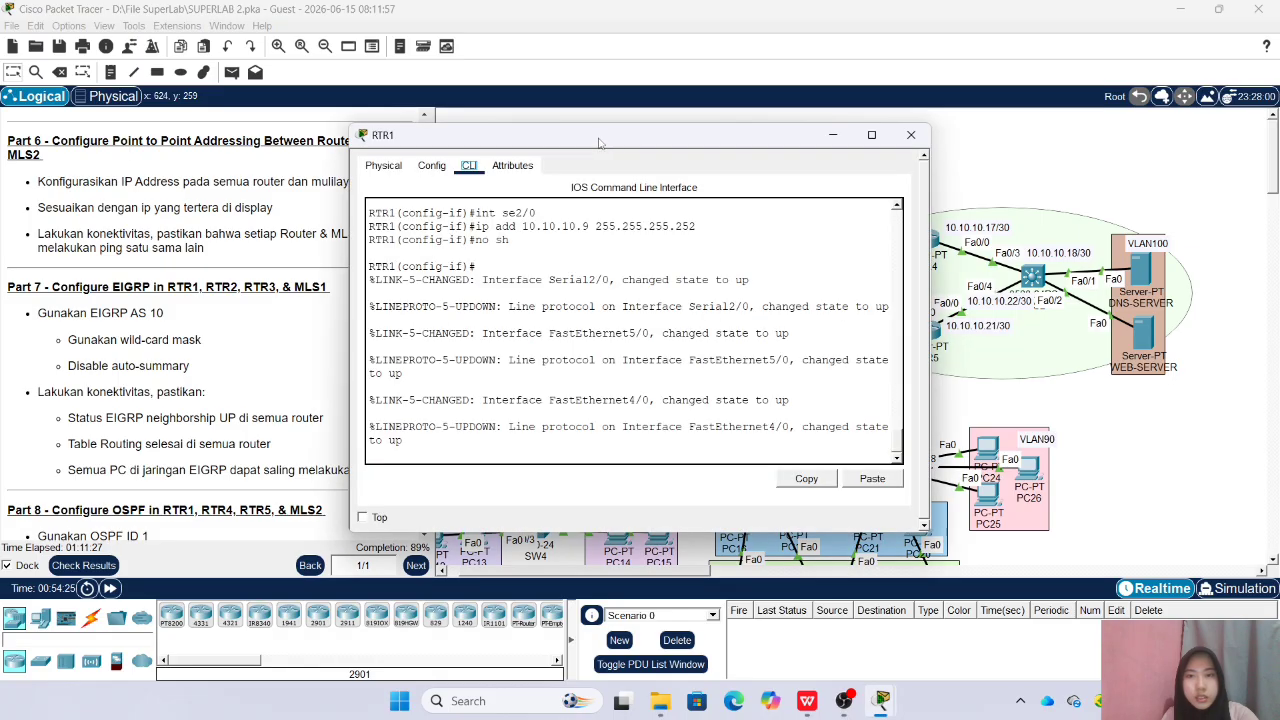
key(Return)
text(ex)
key(Return)
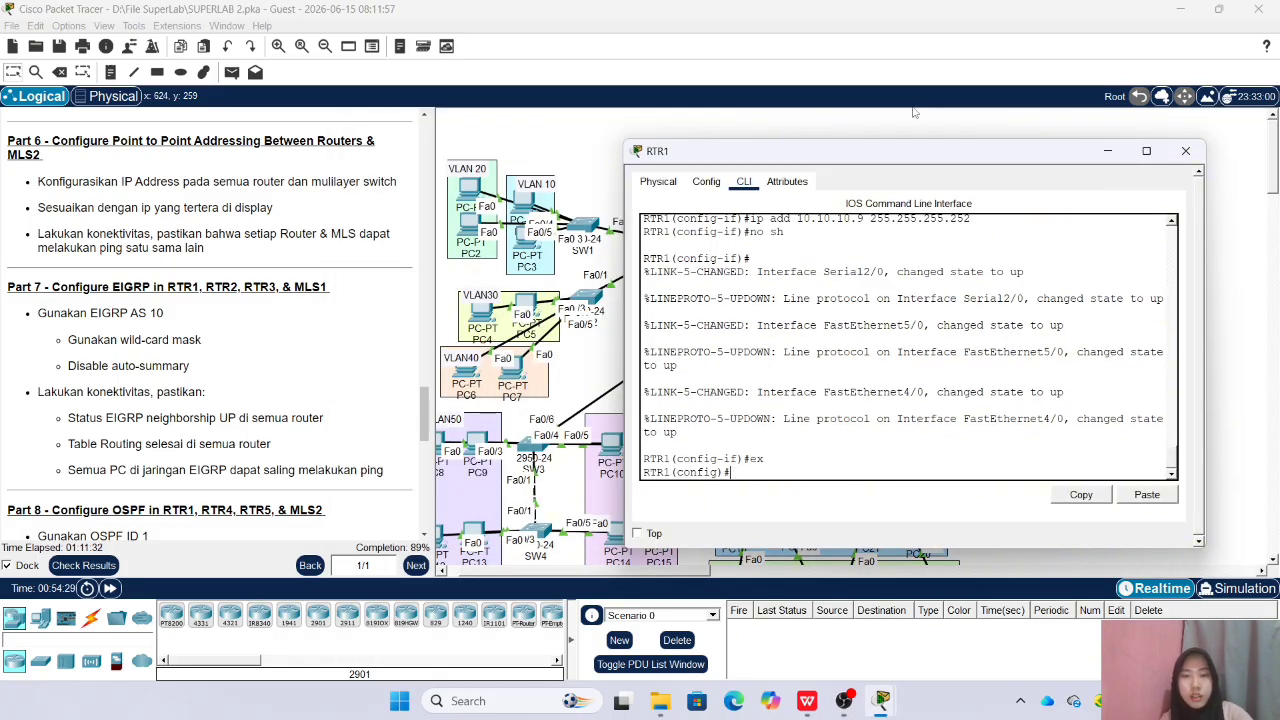
drag(903, 157, 418, 178)
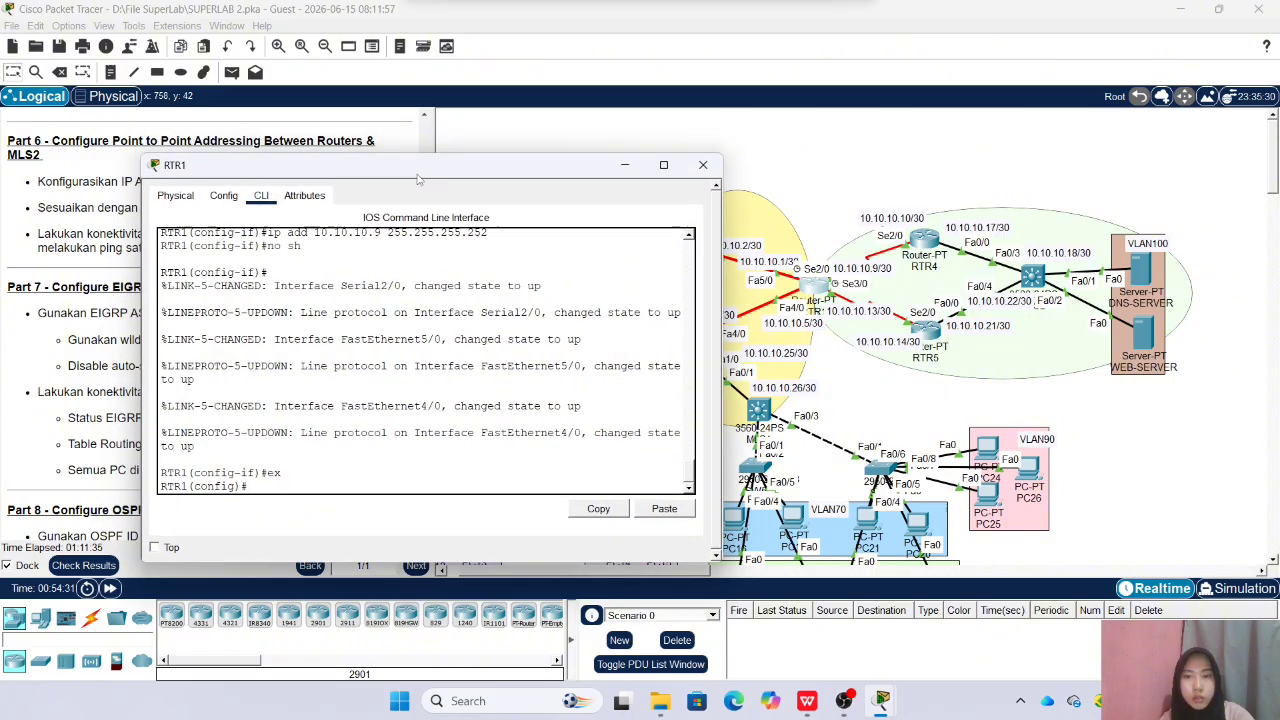
text(router eigr)
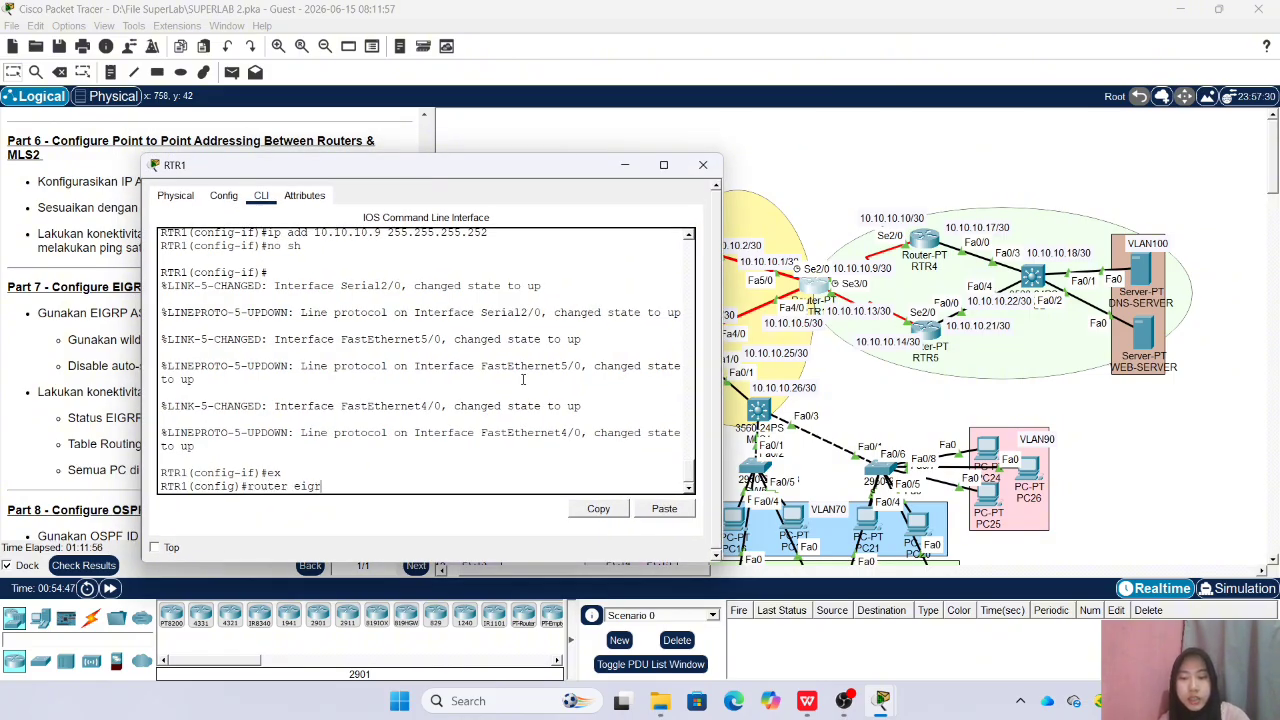
text(p 10)
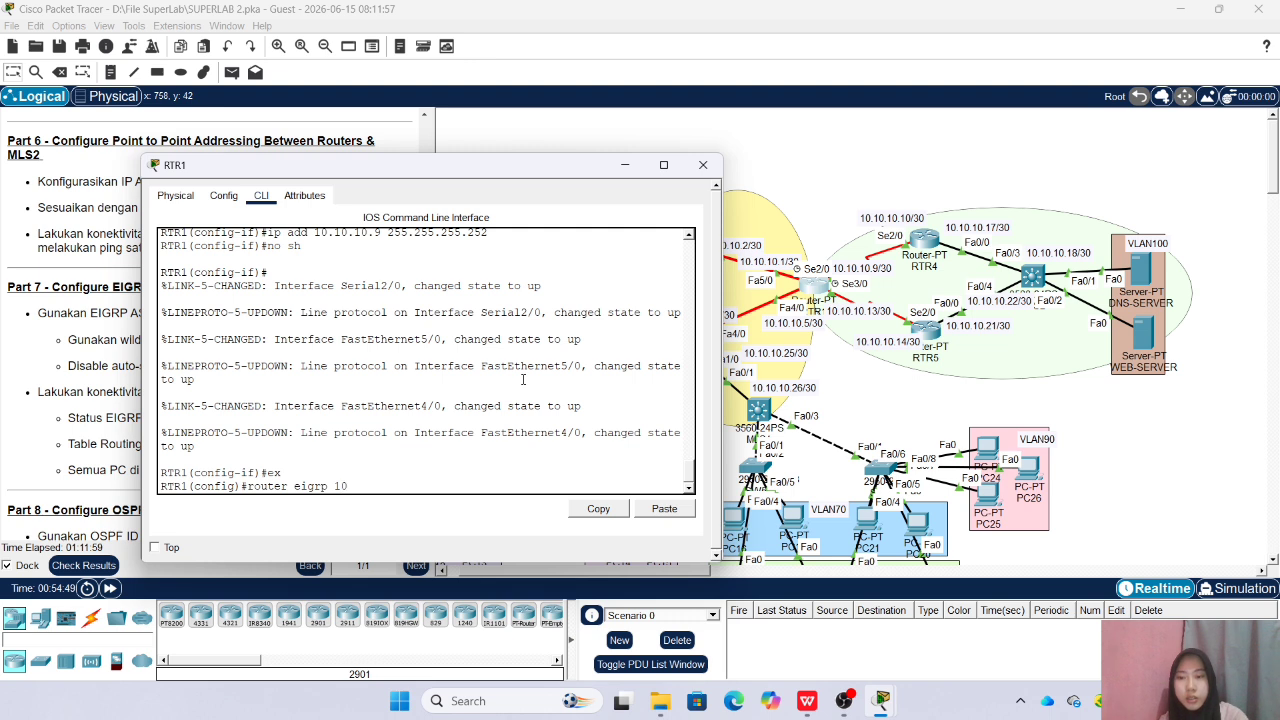
drag(432, 173, 584, 181)
key(Return)
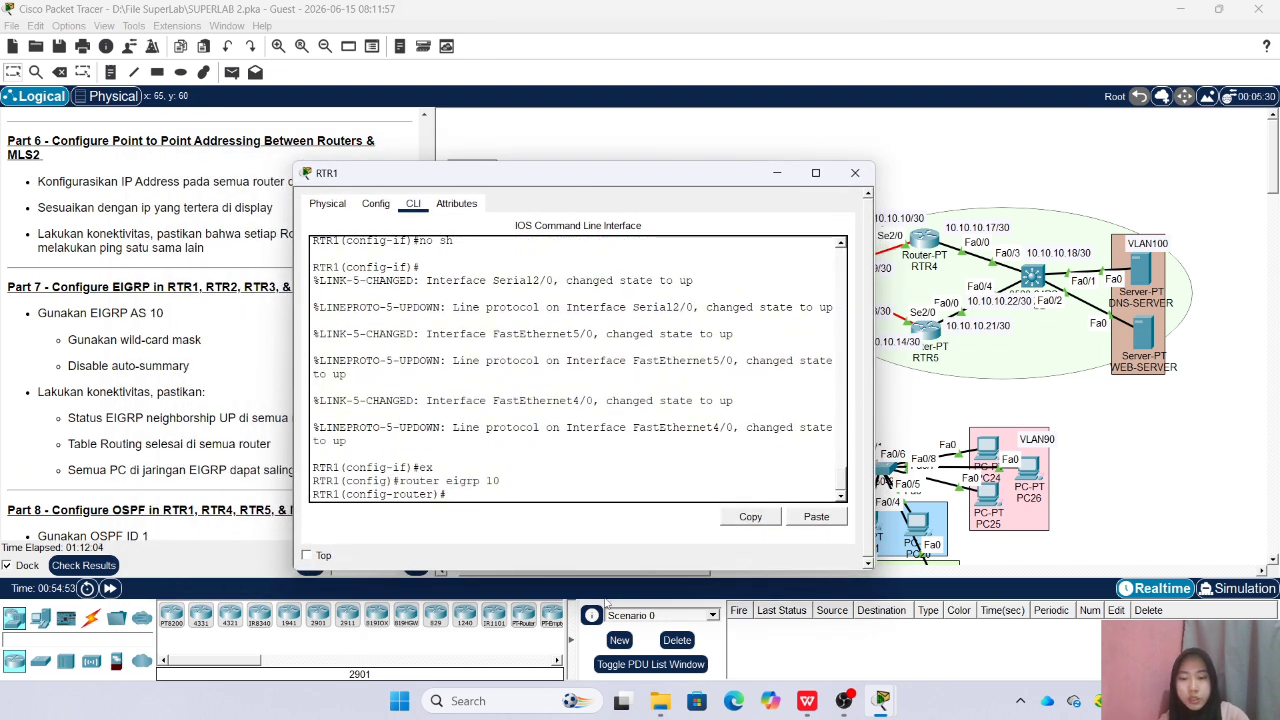
Disable auto-summary in RTR1's EIGRP and advertise network 10.10.10.0 with wildcard mask 0.0.0.3
text(no aut)
key(Tab)
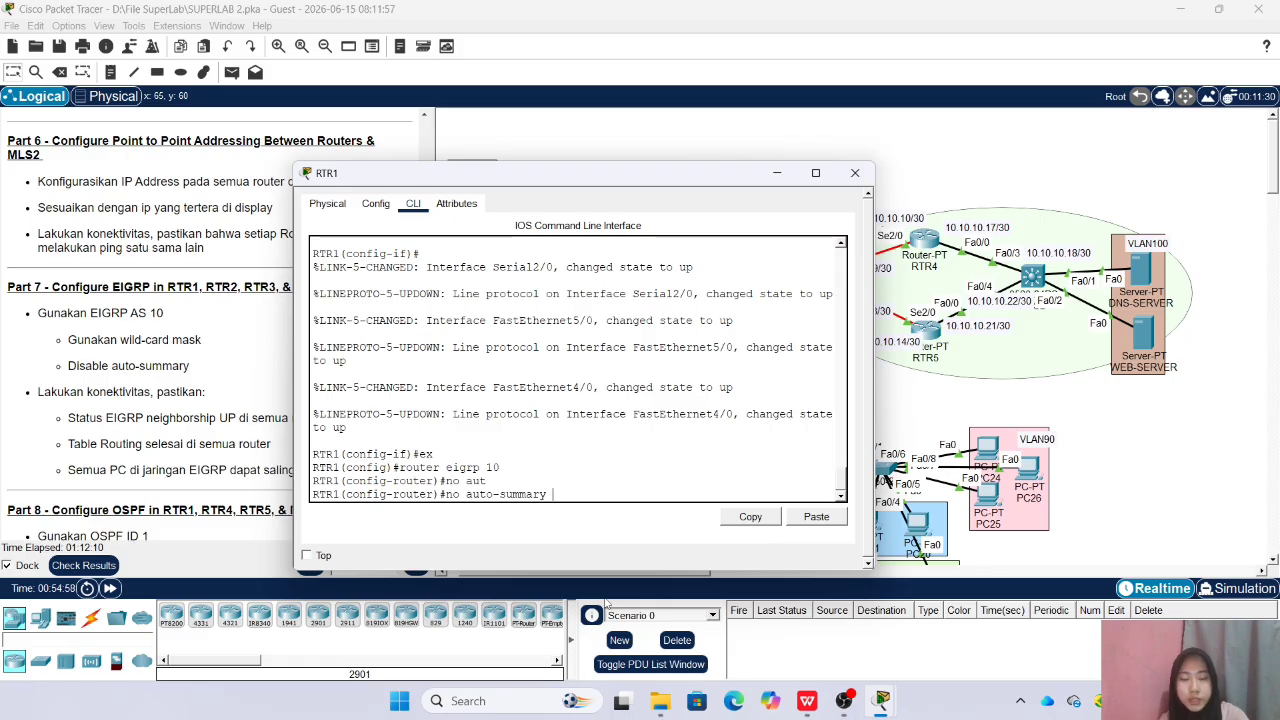
key(Return)
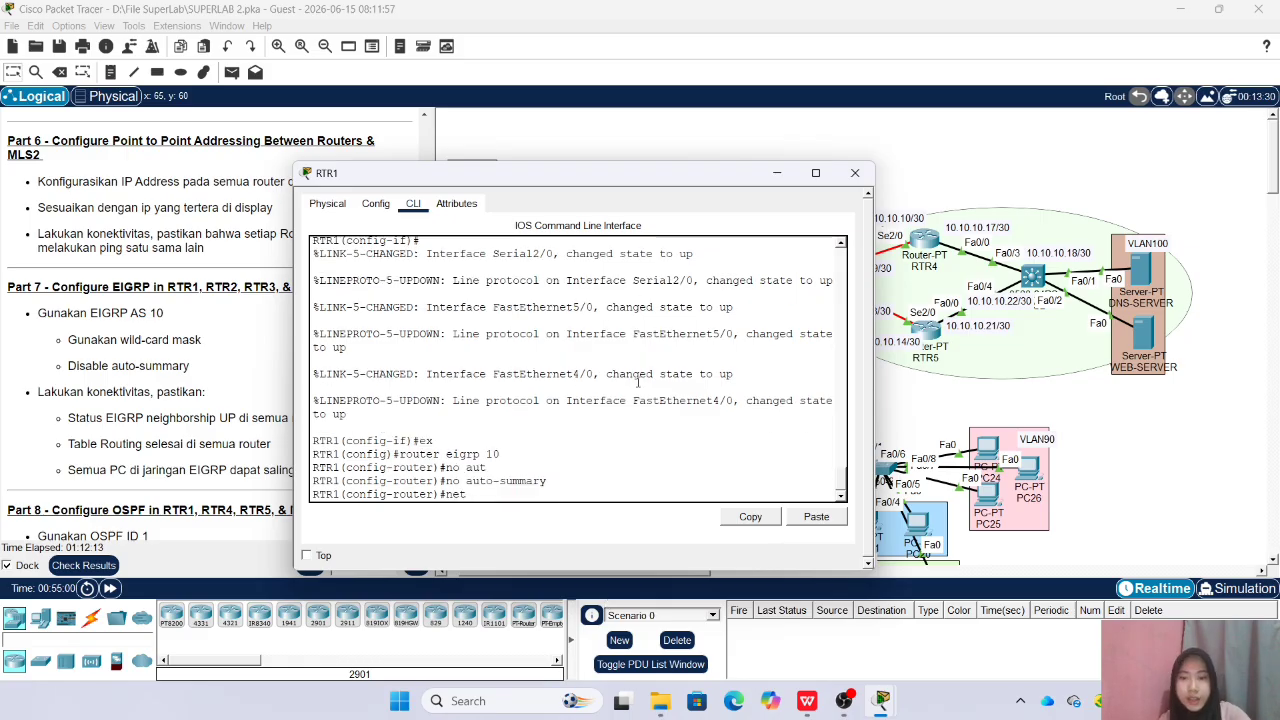
drag(589, 180, 393, 168)
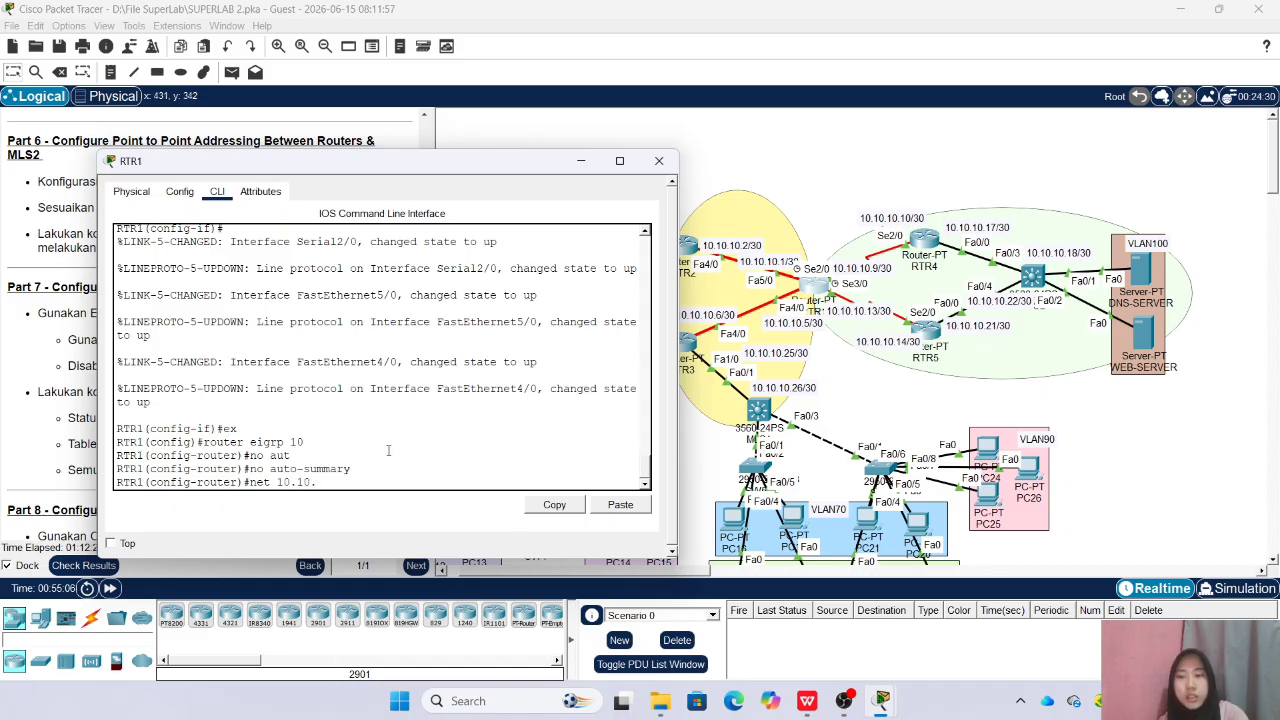
text(0.0.0.3)
key(Return)
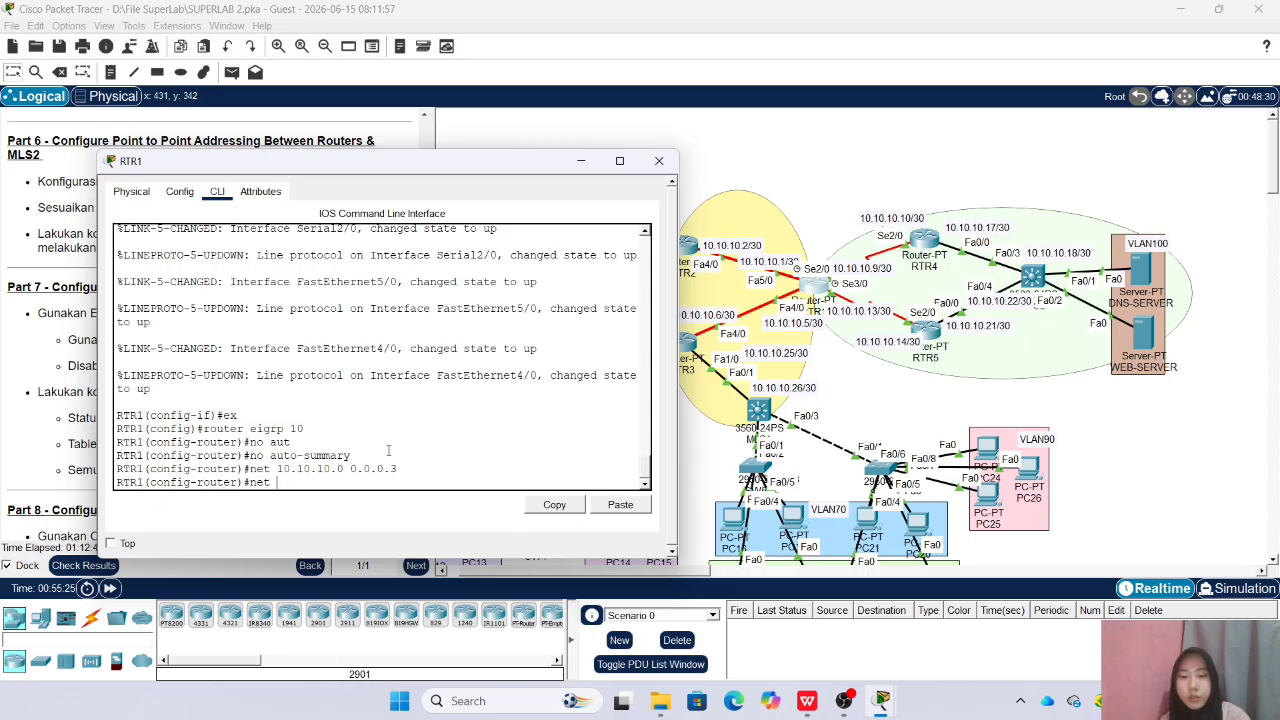
Advertise network 10.10.10.4 with wildcard mask 0.0.0.3 in RTR1's EIGRP and close the RTR1 window
text(net 2)
key(BackSpace)
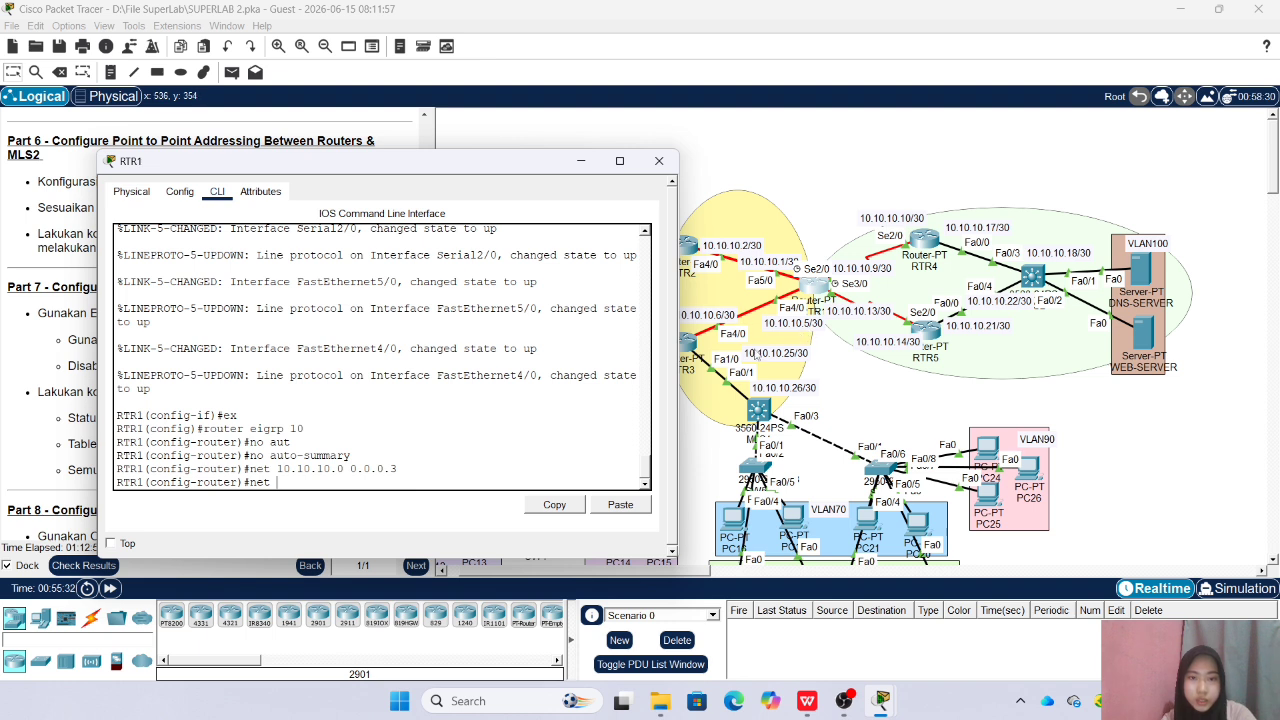
text(10.10.10.)
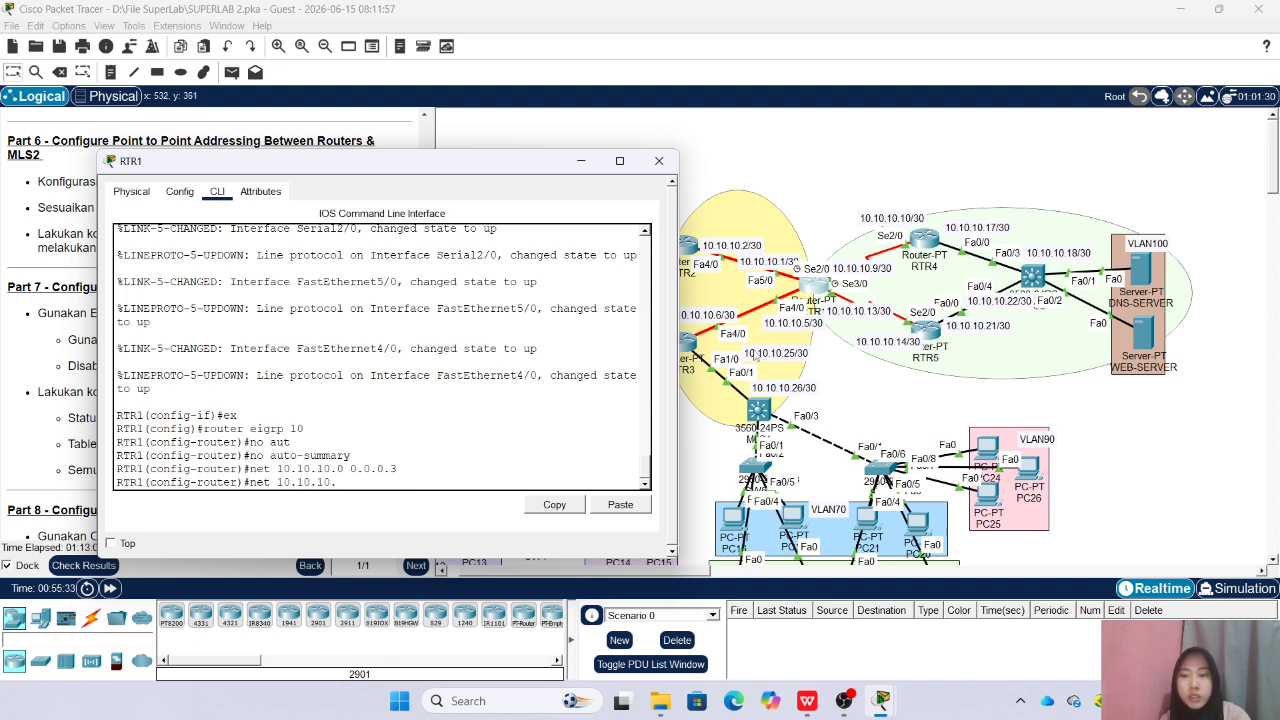
text(4 0.0.0.3)
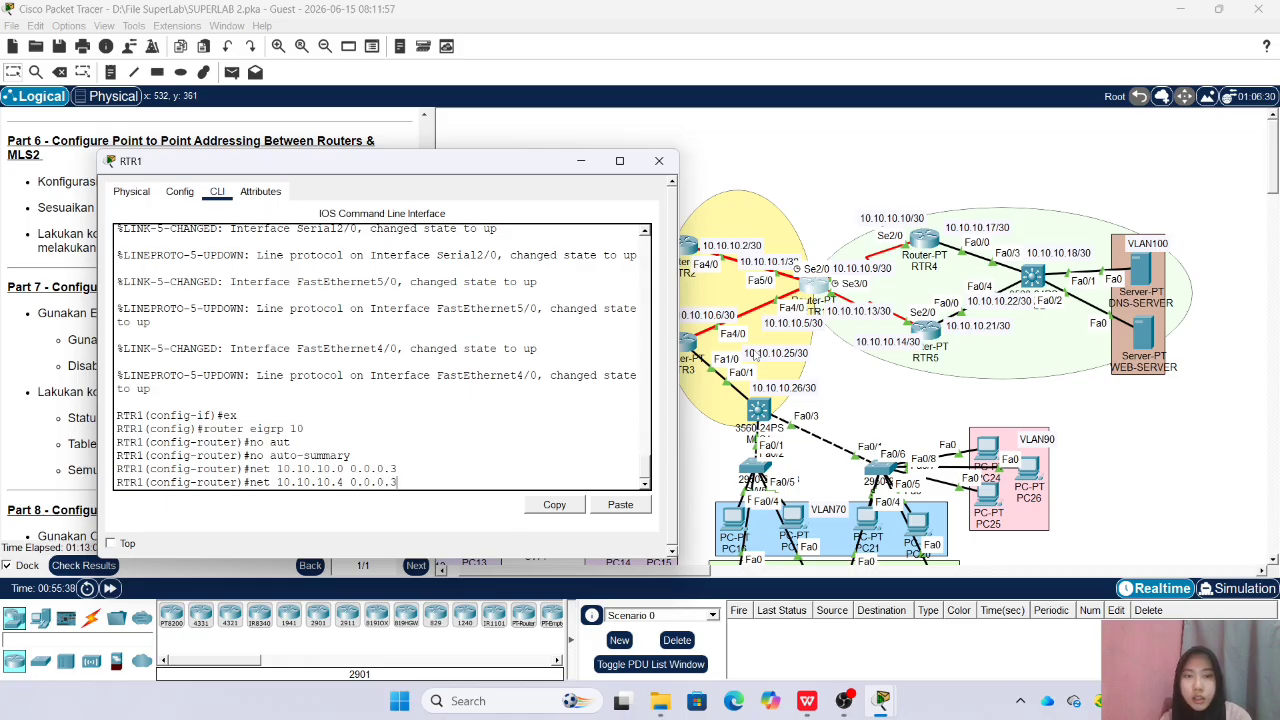
key(Return)
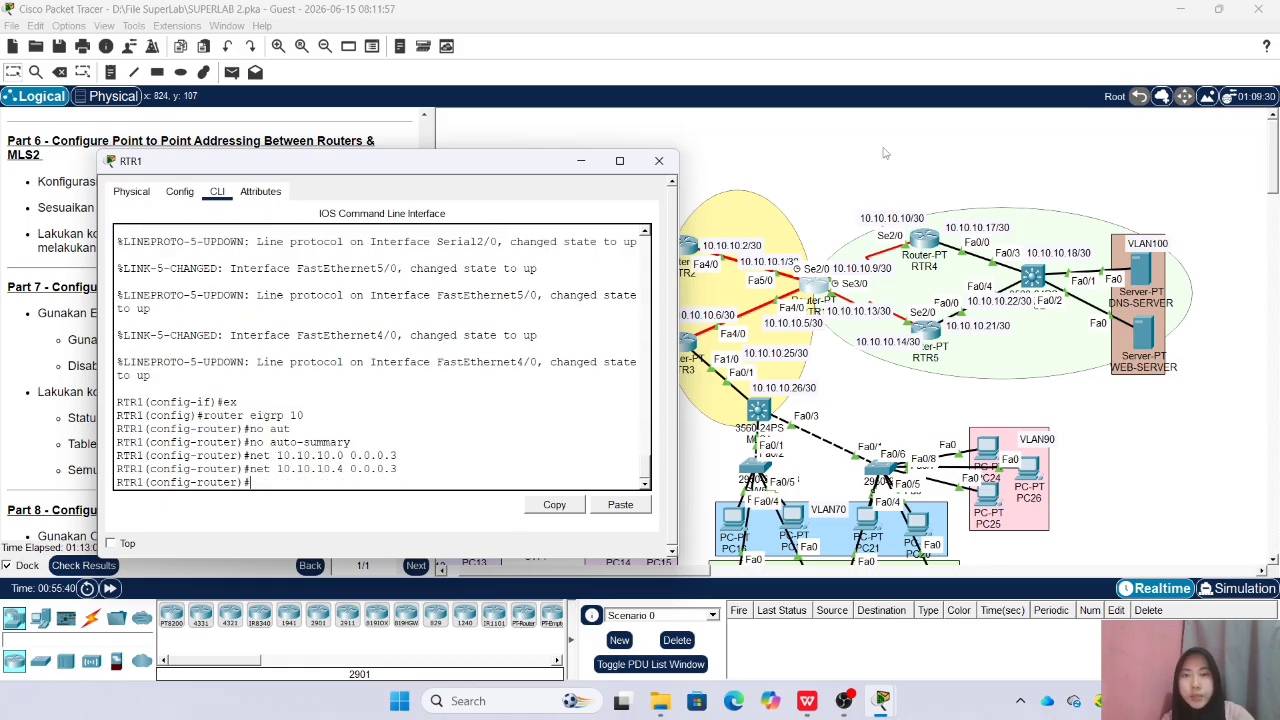
click(659, 161)
Open RTR2's command line beside the topology, return to global configuration mode, and start EIGRP with AS 10
click(683, 244)
drag(558, 152, 272, 175)
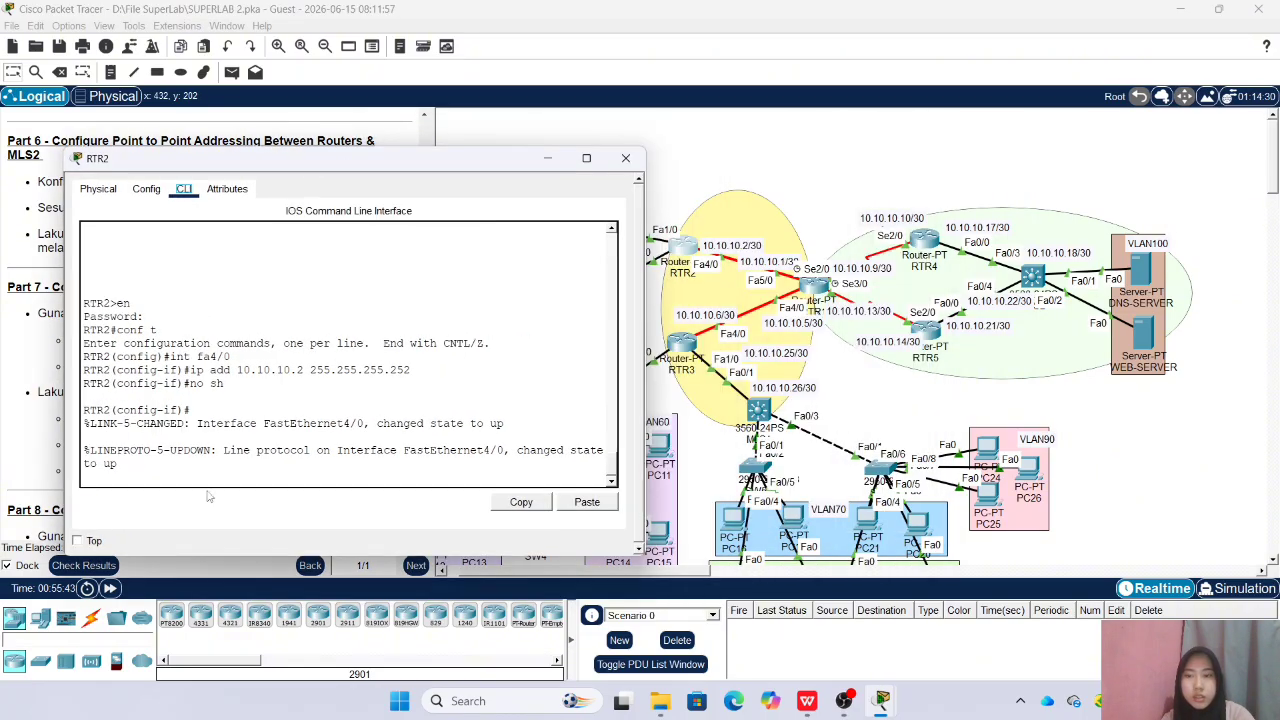
key(Return)
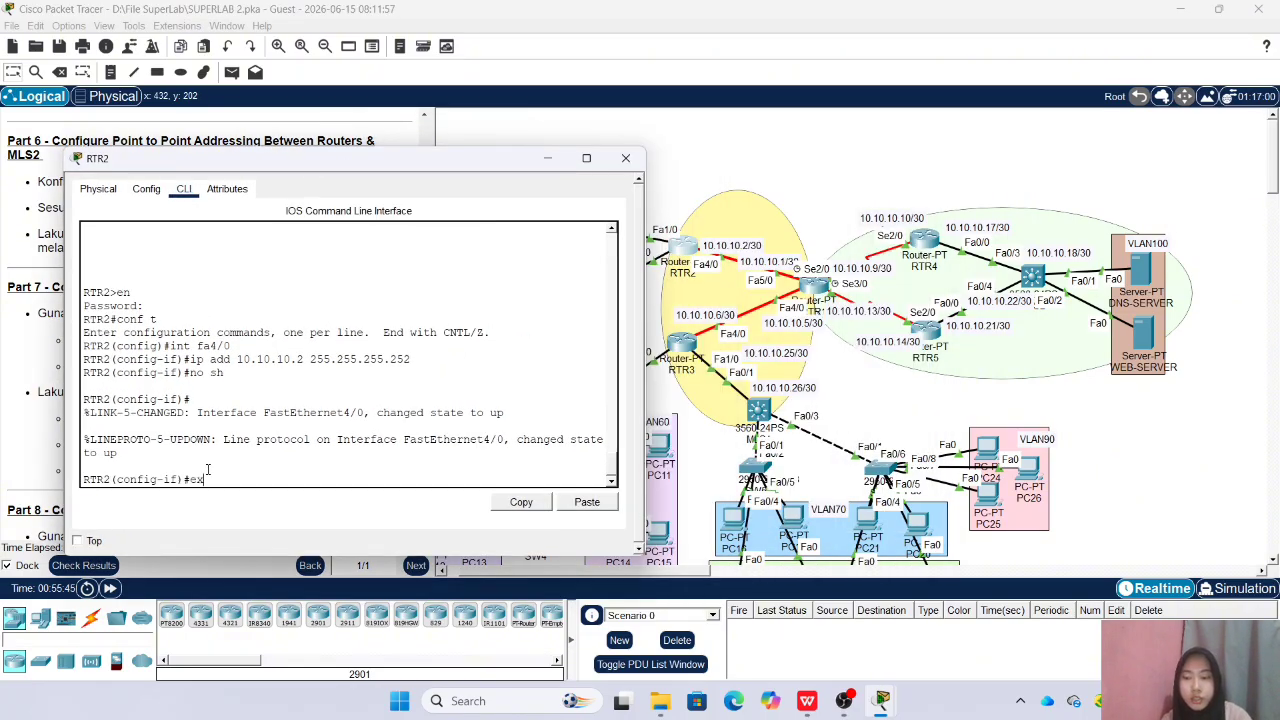
text(ex)
key(Return)
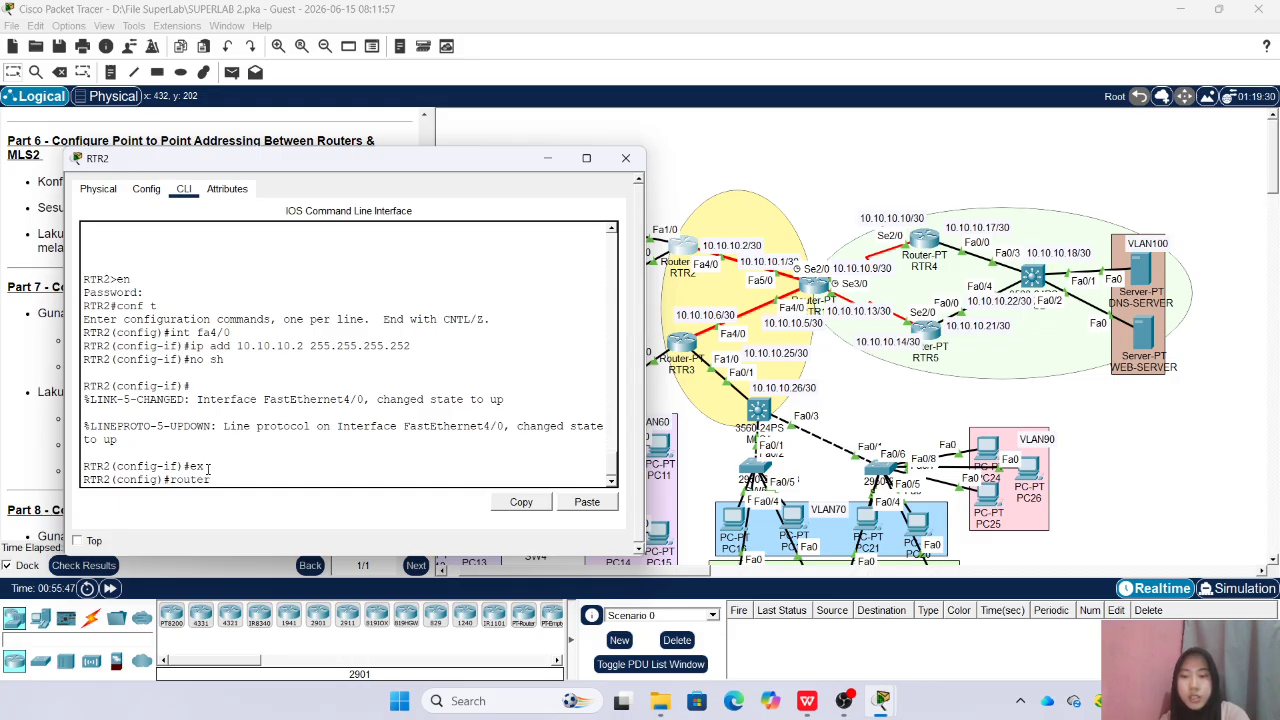
text(router eigrp 10)
key(Return)
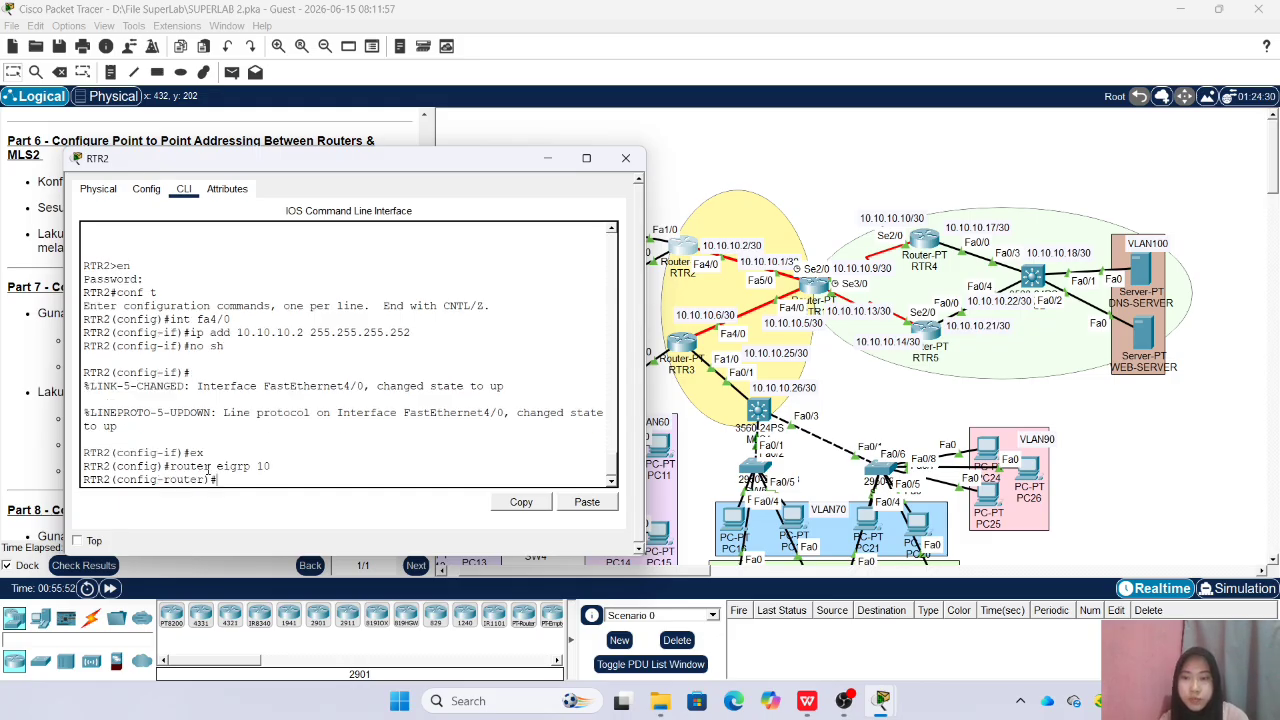
Disable auto-summary in RTR2's EIGRP, advertise network 10.10.10.0 with wildcard mask 0.0.0.3, and close the RTR2 window
text(no au)
key(Tab)
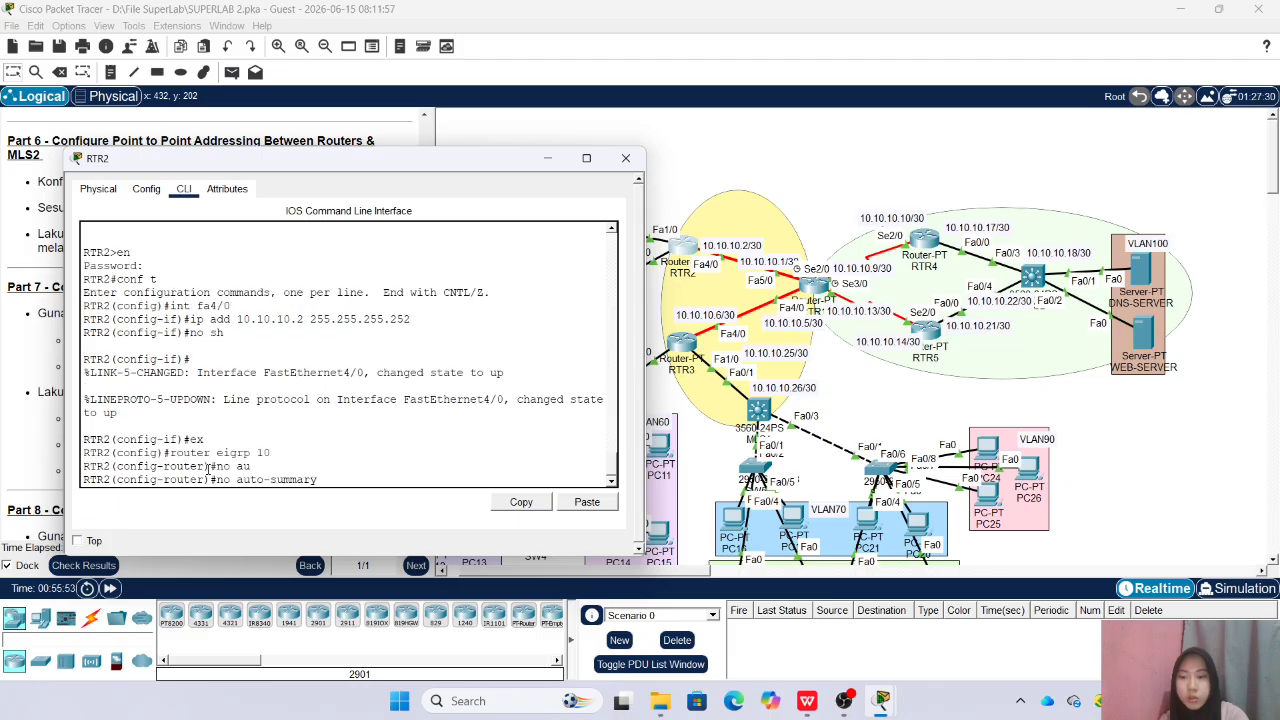
key(Return)
text(net )
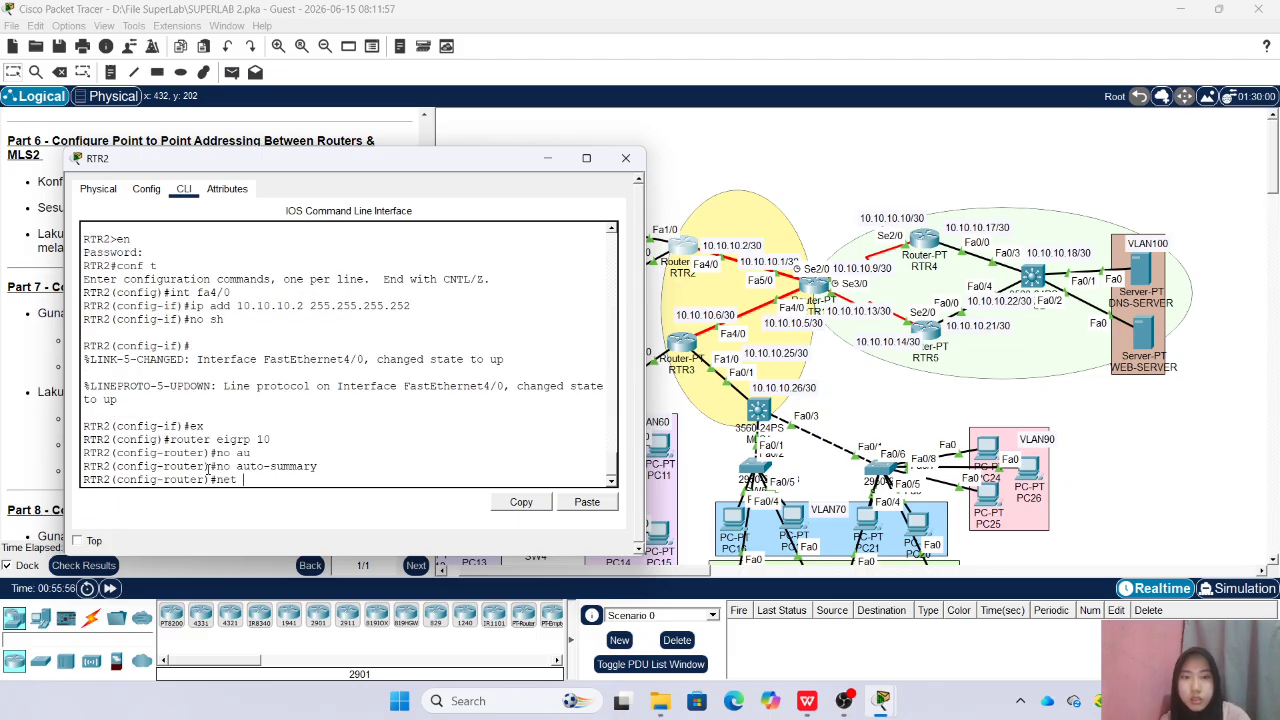
text(10.10.10.0 0.0.0.3)
key(Return)
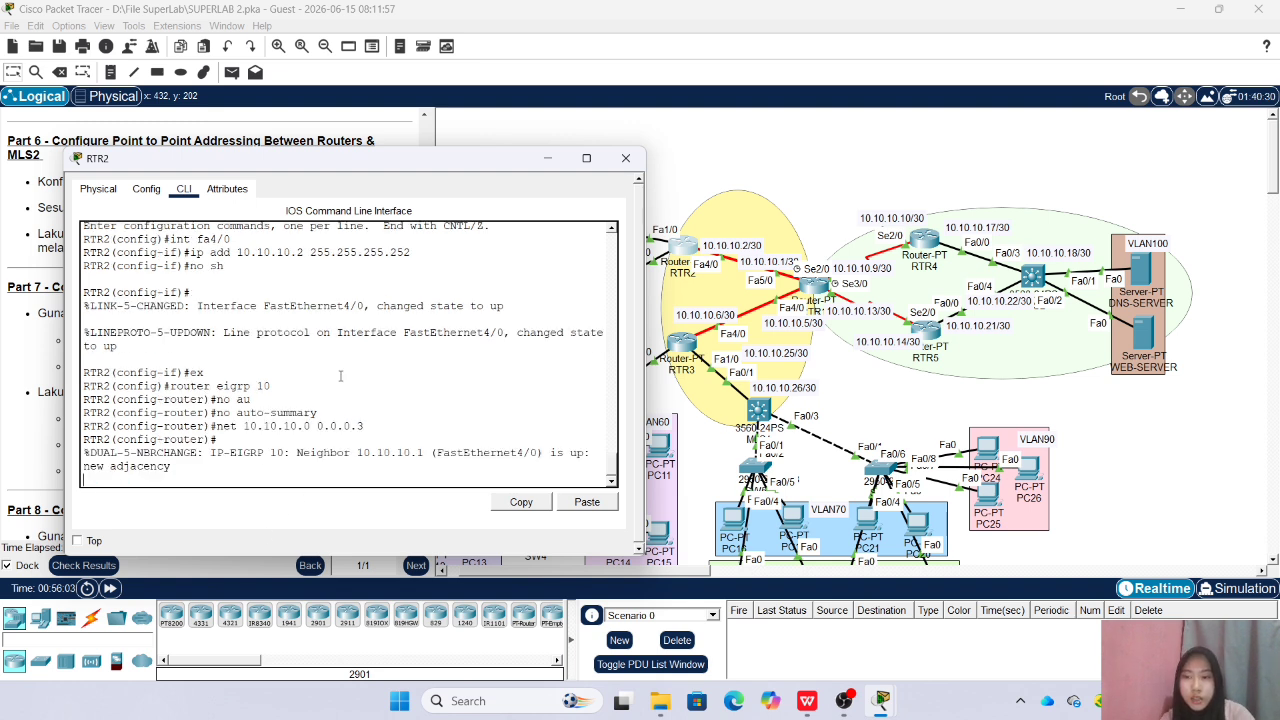
click(626, 158)
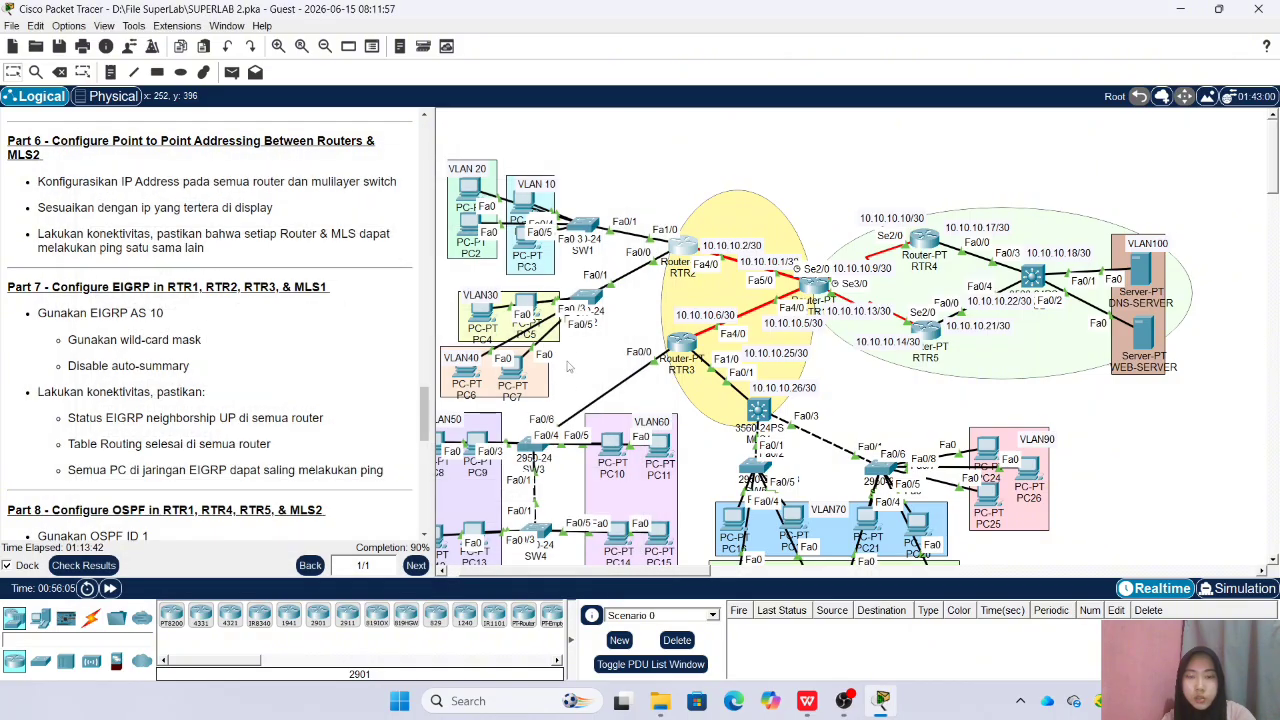
Open RTR3's command line beside the topology and return to global configuration mode
click(682, 345)
drag(592, 150, 236, 163)
text(ex)
key(Return)
text(router ei)
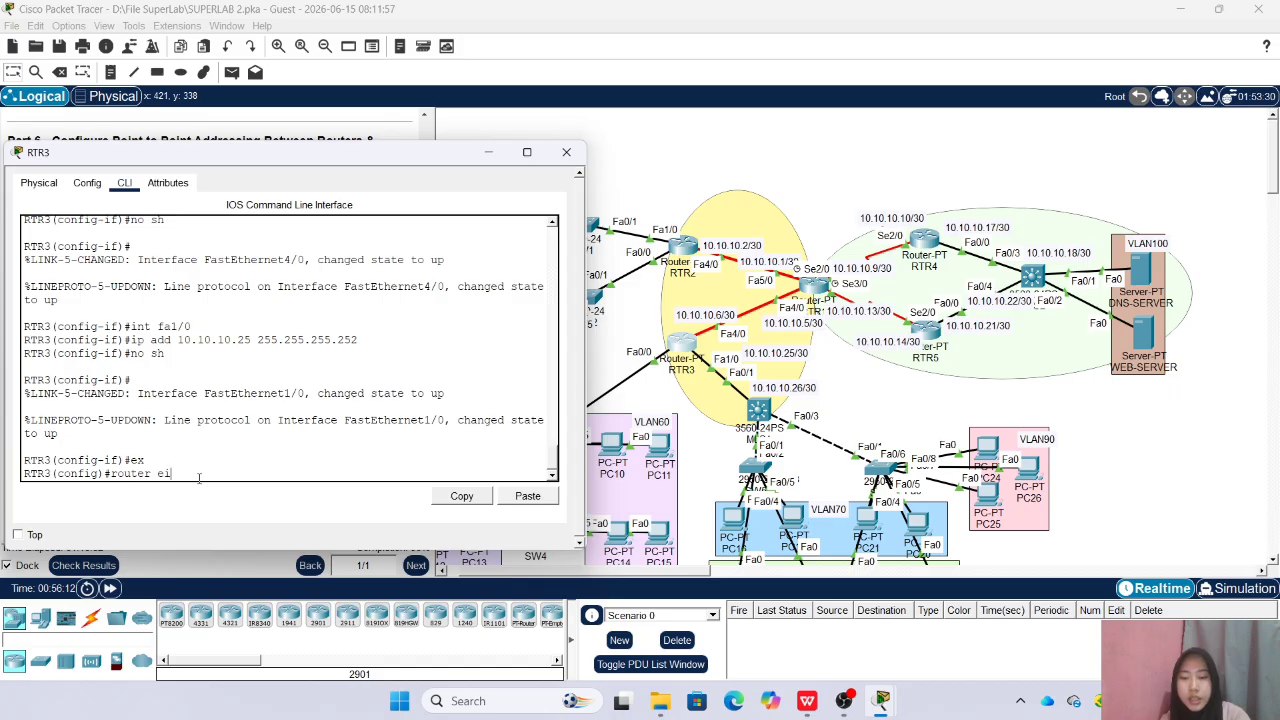
text(grp 1)
key(Return)
key(Up)
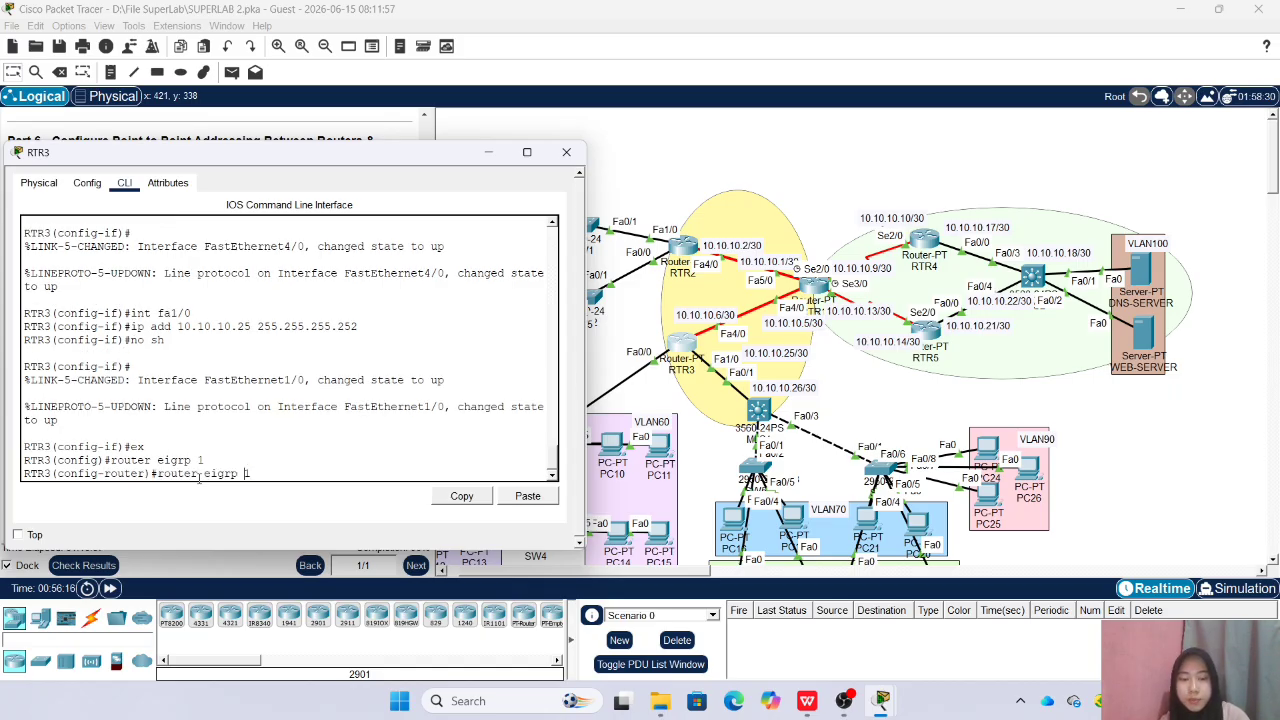
text(no)
key(Return)
Start EIGRP AS 10 on RTR3, advertise network 10.10.10.4 with wildcard mask 0.0.0.3, and close the RTR3 window
key(Up)
key(Up)
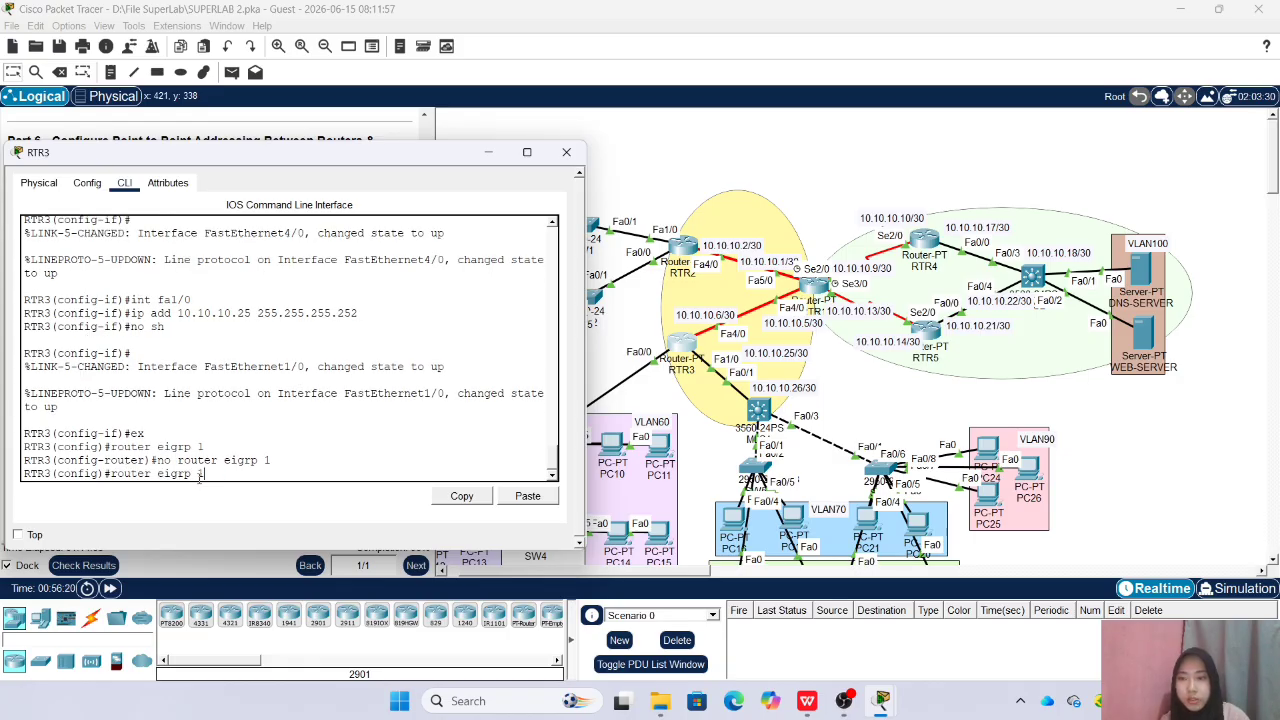
text(0)
key(Return)
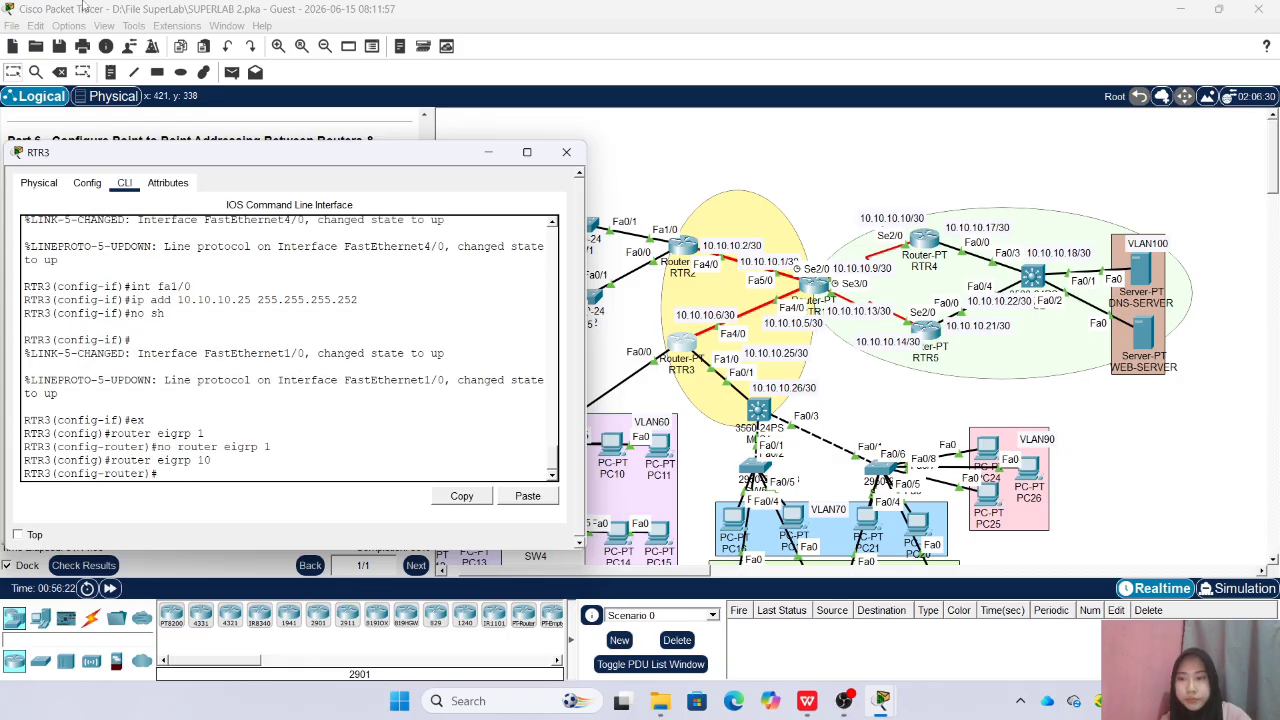
drag(218, 163, 250, 173)
text(net 10.10.10.)
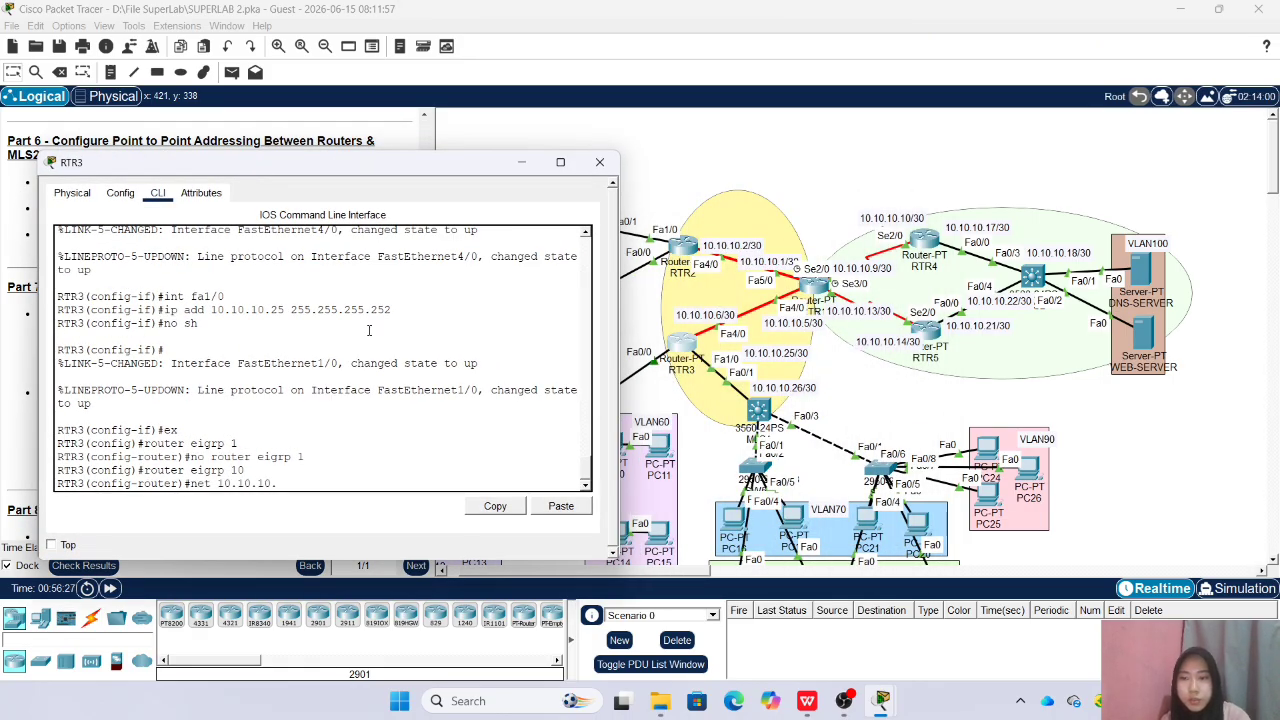
text(4)
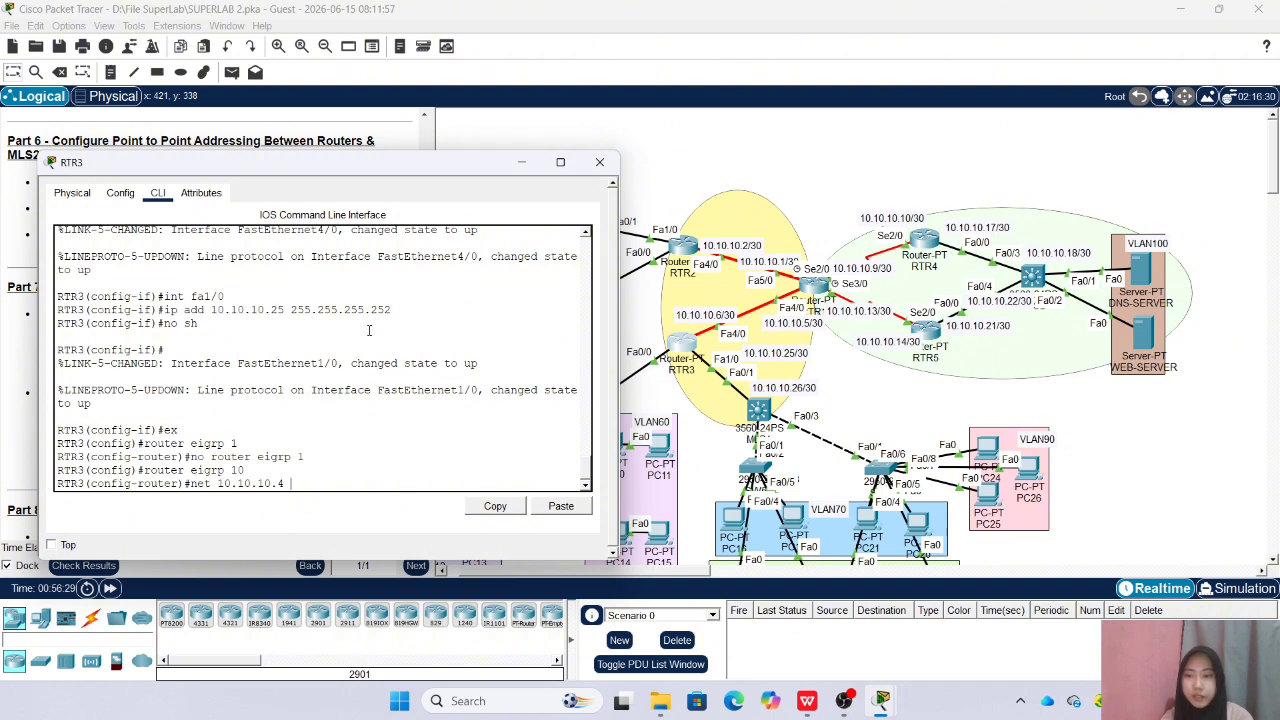
text(3)
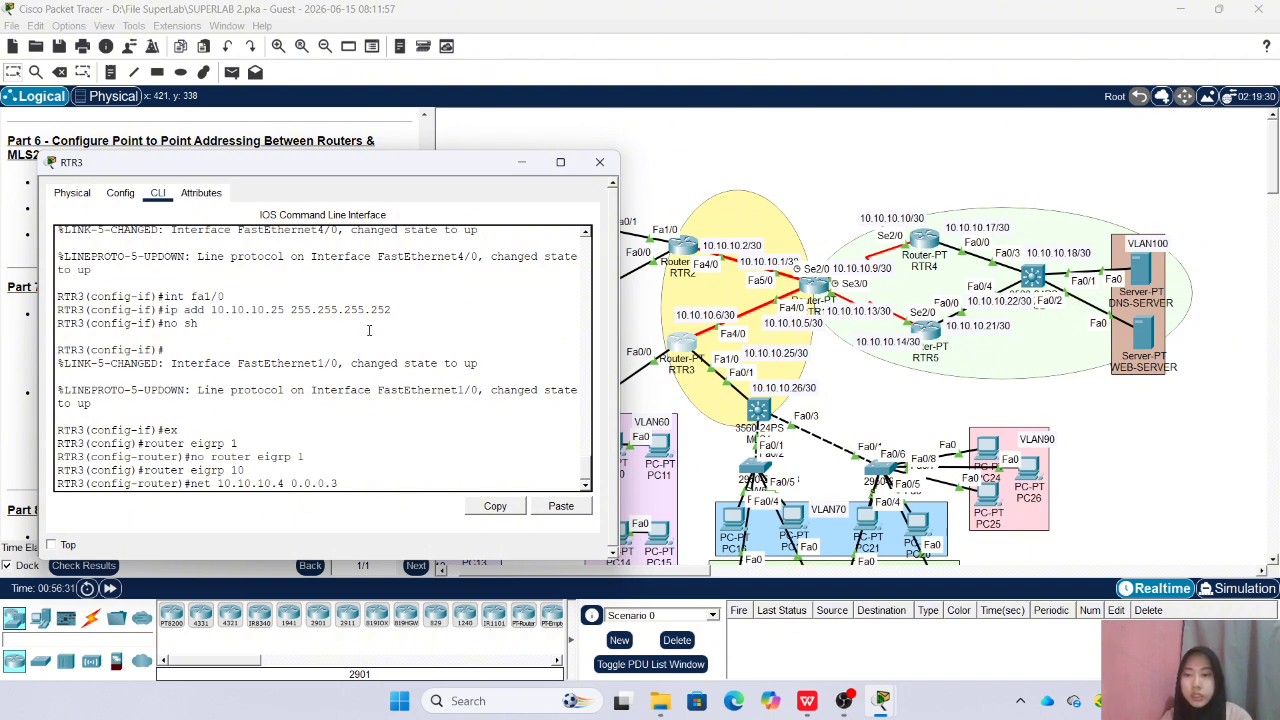
key(Return)
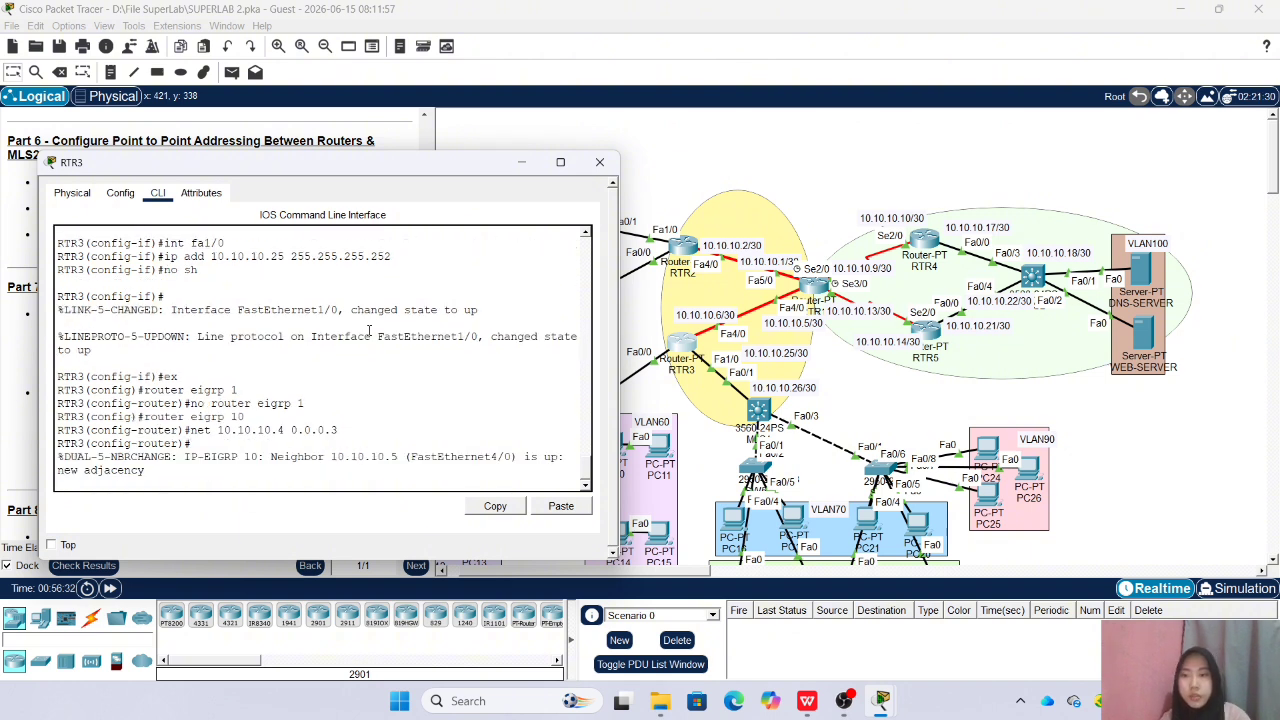
click(599, 162)
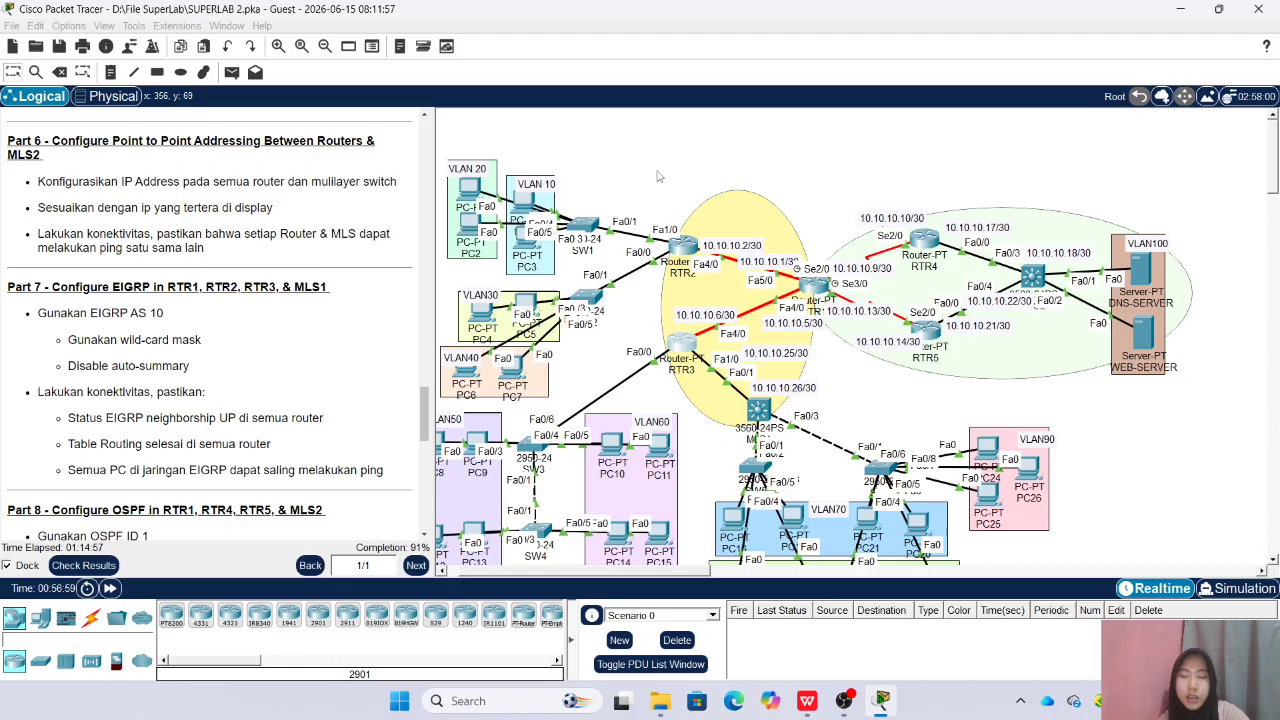
Reopen RTR2's command line and advertise network 192.168.10.0 with wildcard mask 0.0.0.255 in its EIGRP
click(680, 248)
drag(529, 140, 295, 166)
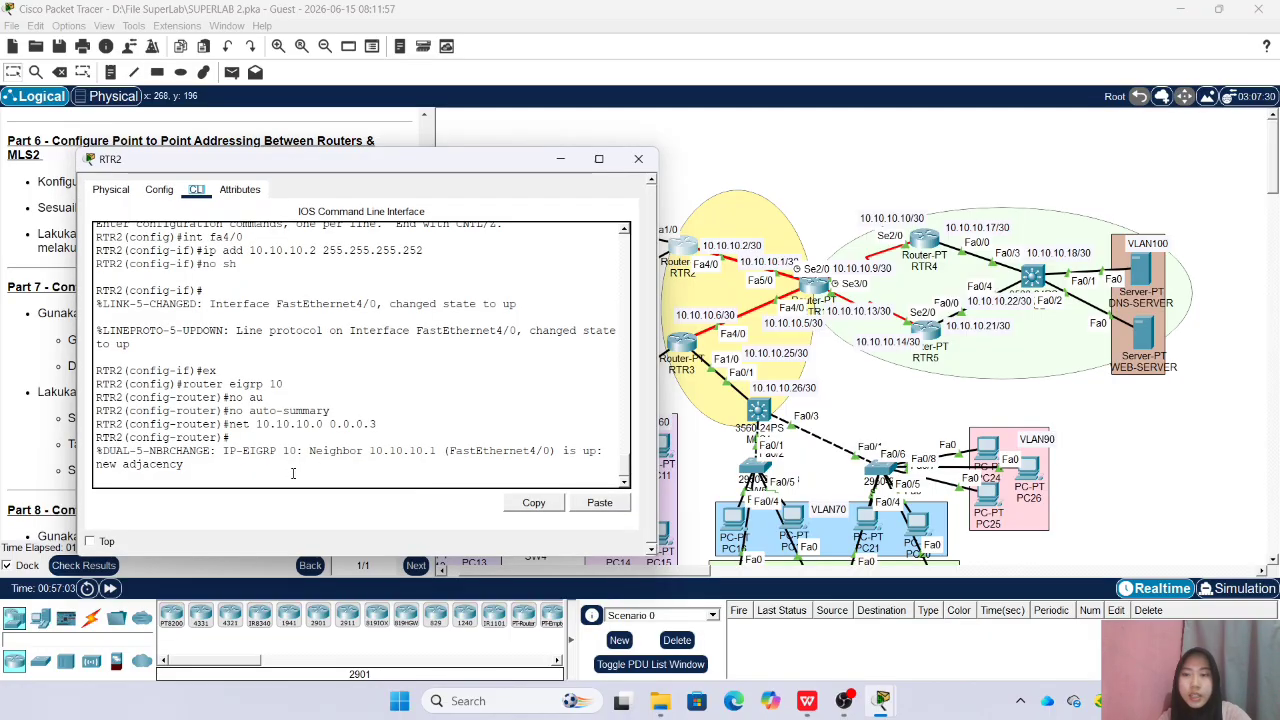
key(Return)
key(Up)
key(BackSpace)
key(BackSpace)
key(BackSpace)
key(BackSpace)
key(BackSpace)
key(BackSpace)
key(BackSpace)
key(BackSpace)
key(BackSpace)
key(BackSpace)
key(BackSpace)
key(BackSpace)
key(BackSpace)
key(BackSpace)
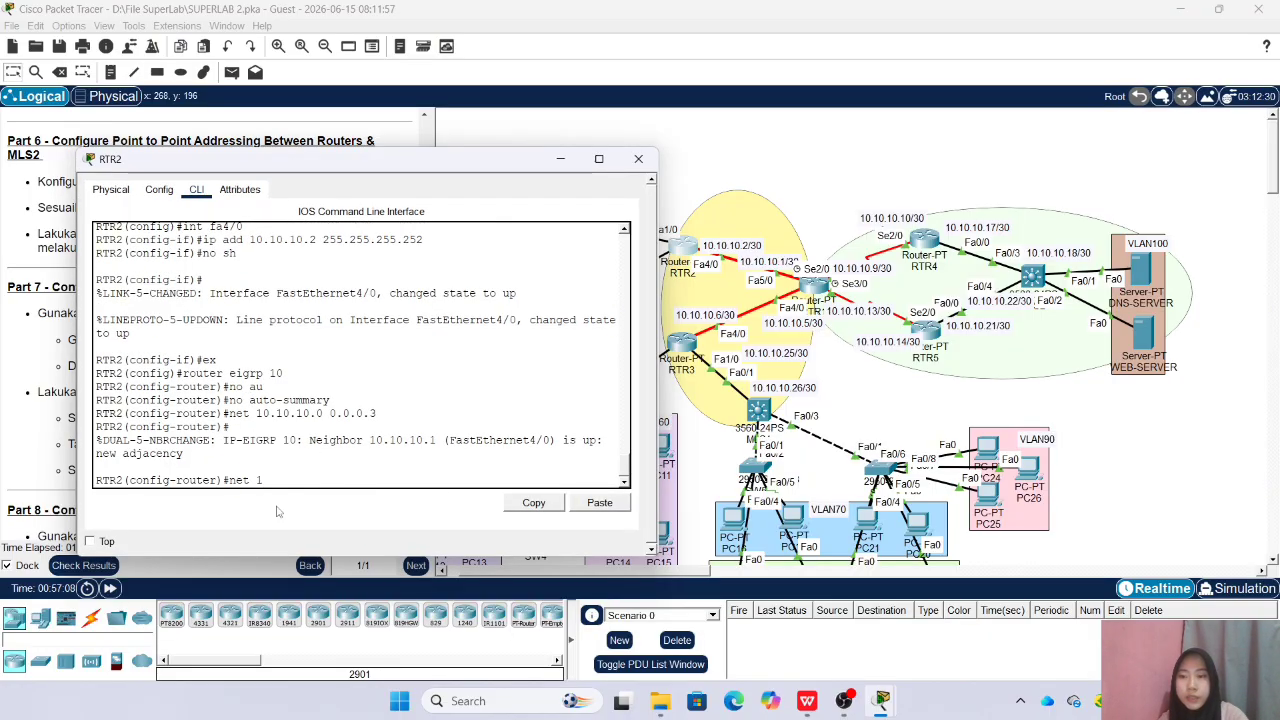
text(92.168)
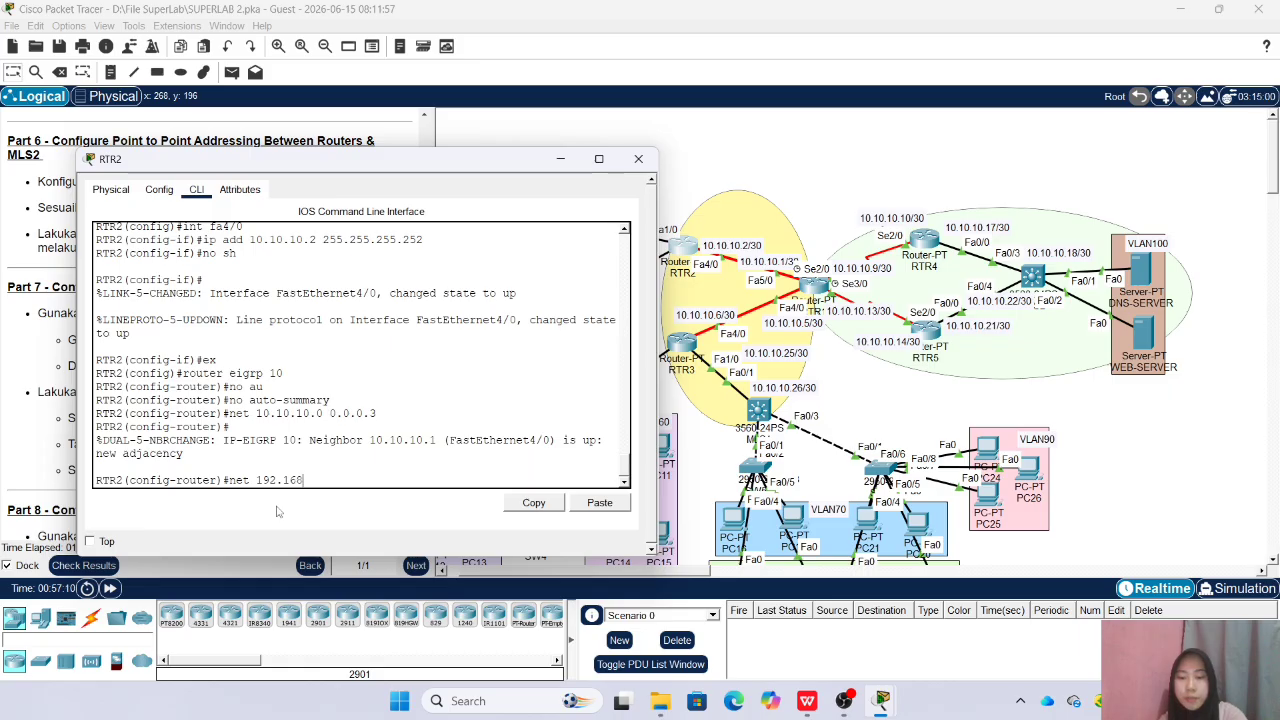
text(.10.0 0.0)
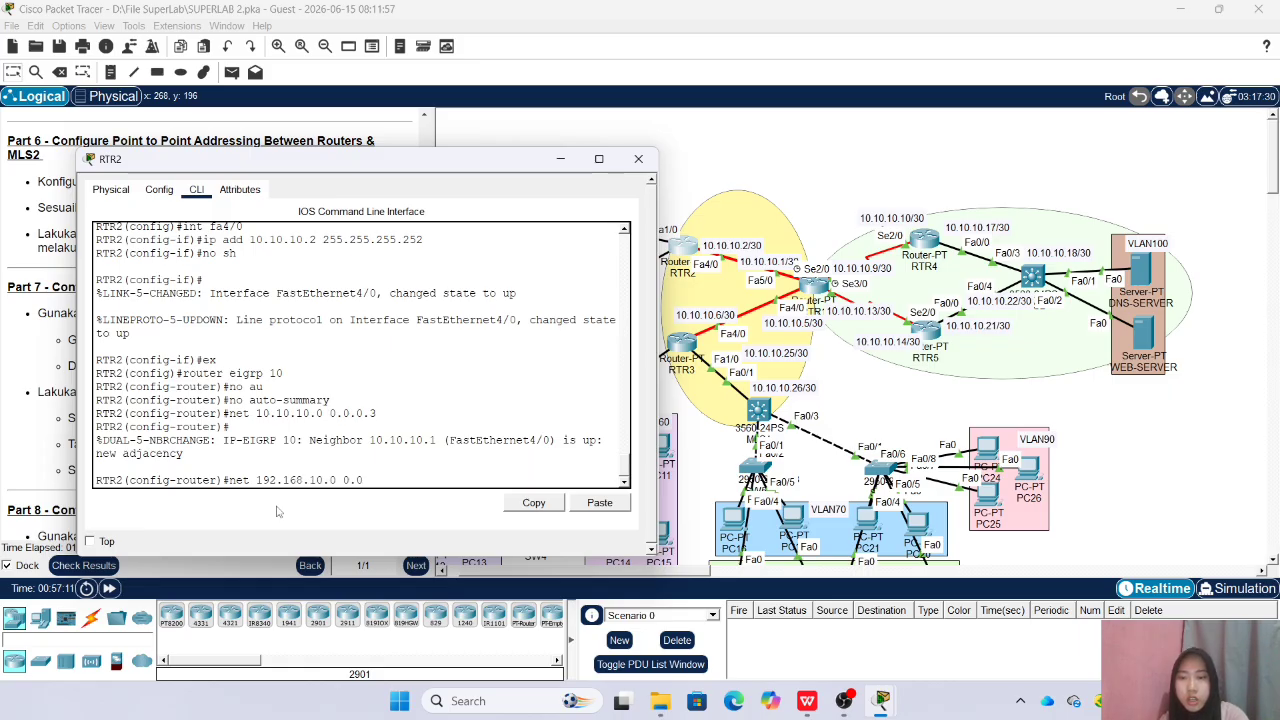
text(.0.255)
key(Return)
Advertise network 192.168.20.0 with wildcard mask 0.0.0.255 in RTR2's EIGRP
key(Up)
key(Left)
key(Left)
key(Left)
key(BackSpace)
text(2)
key(Return)
Uncover the VLAN areas of the topology and advertise network 192.168.30.0 with wildcard mask 0.0.0.255 on RTR2
drag(300, 159, 864, 161)
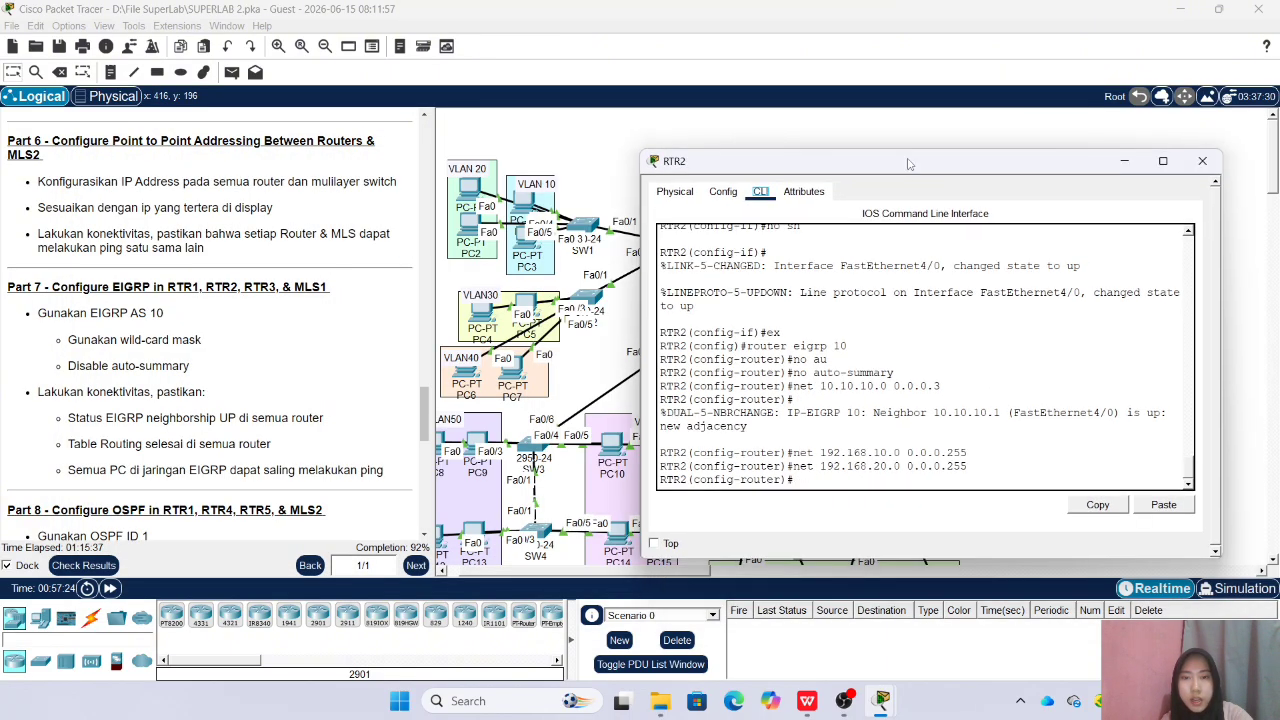
text(net)
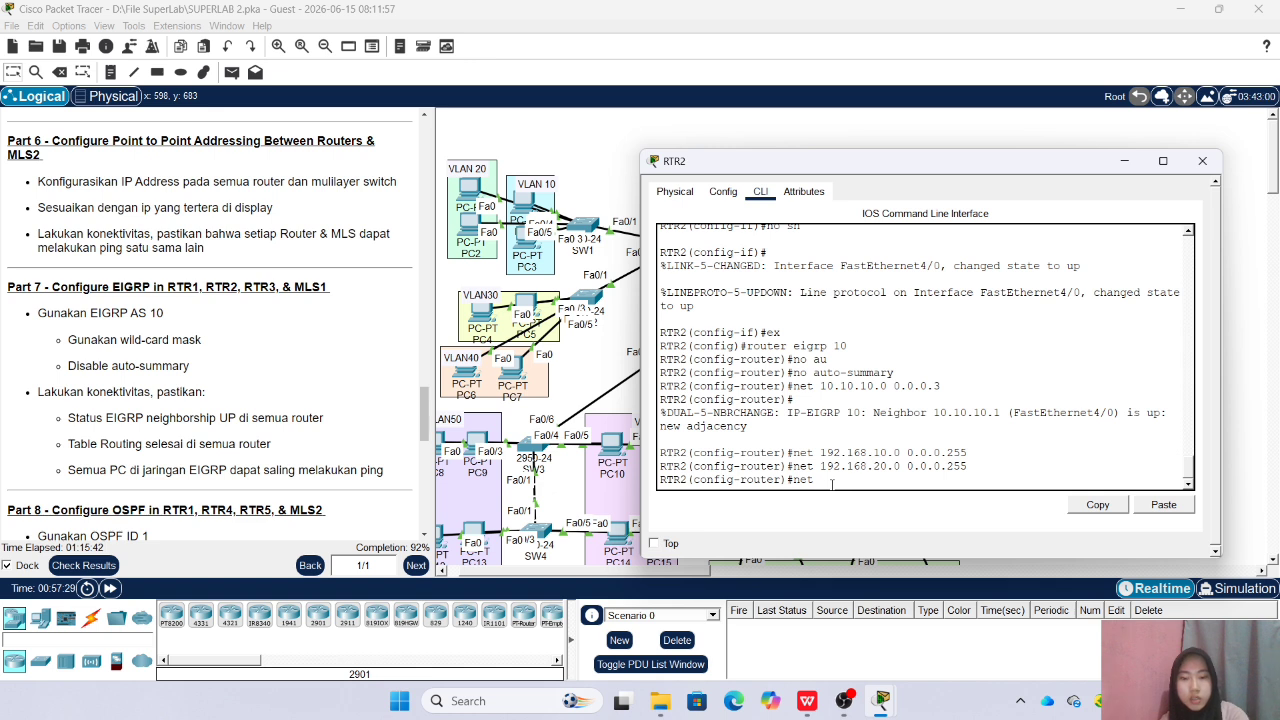
key(BackSpace)
key(BackSpace)
key(BackSpace)
key(BackSpace)
key(BackSpace)
key(BackSpace)
key(Up)
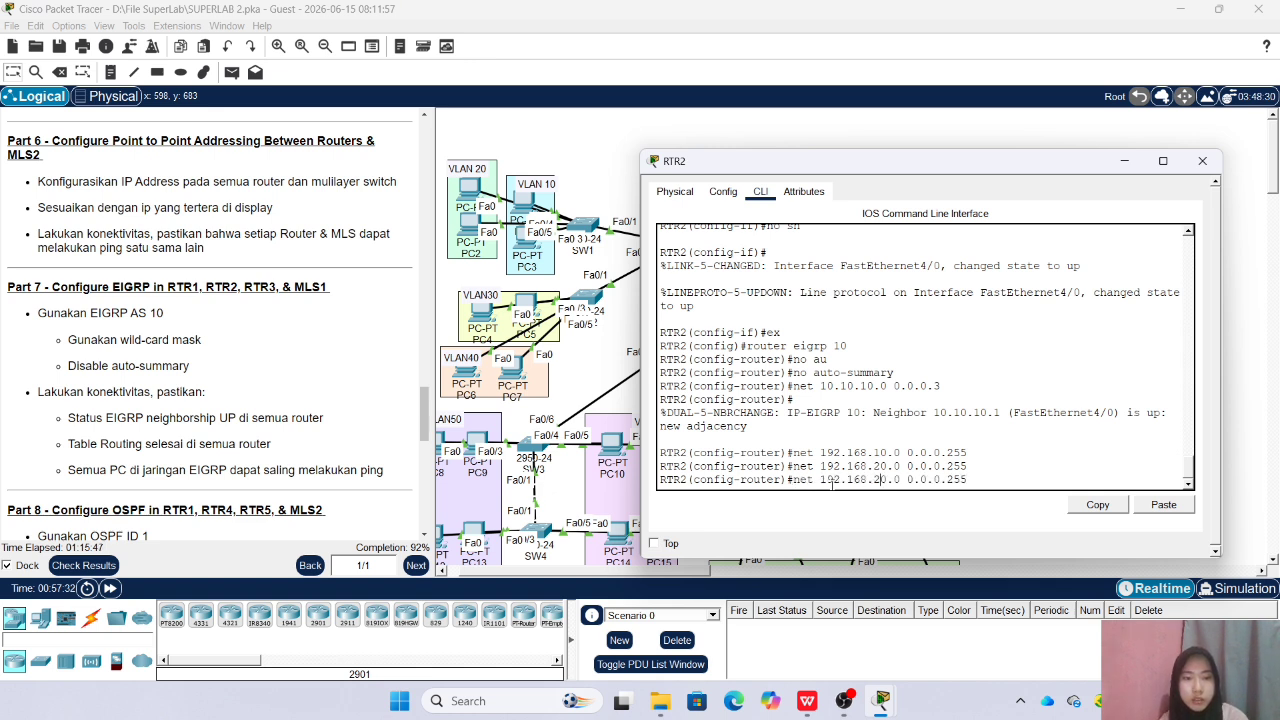
key(BackSpace)
text(3)
key(Return)
Advertise network 192.168.40.0 with wildcard mask 0.0.0.255 in RTR2's EIGRP and close the RTR2 window
key(Up)
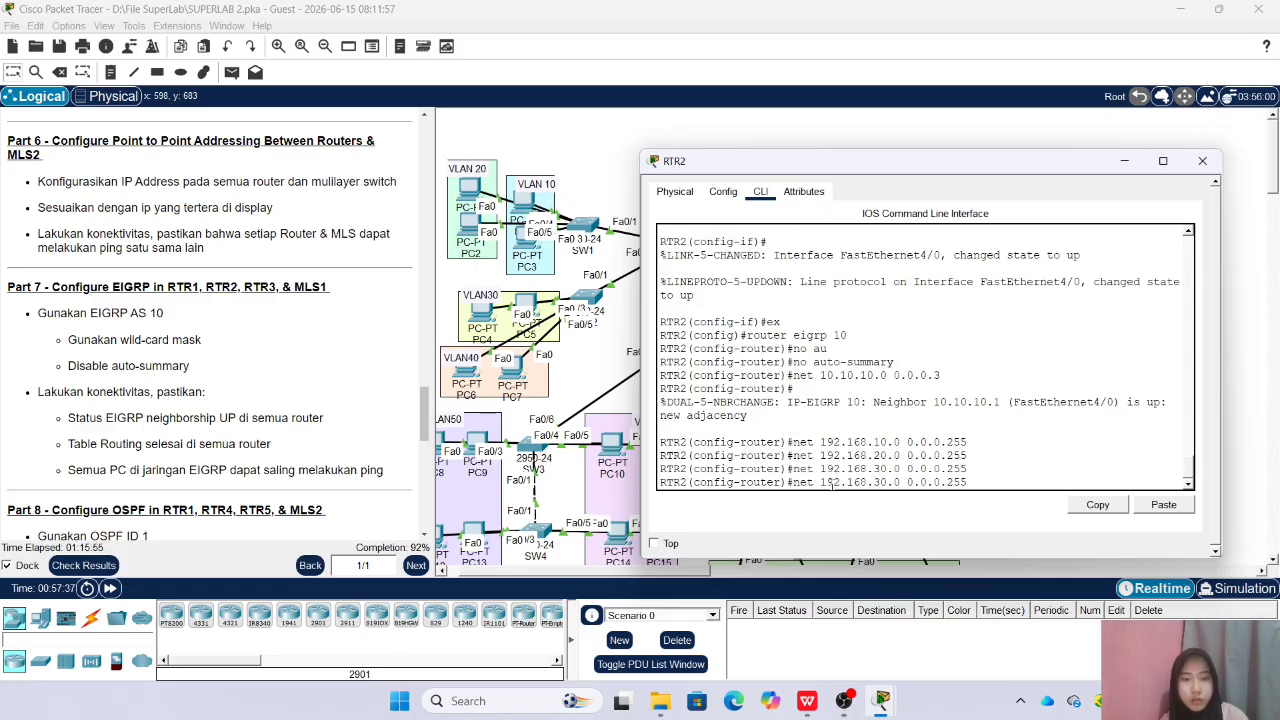
key(Left)
key(Left)
key(Left)
key(Left)
key(Left)
key(Left)
key(Left)
key(Left)
key(Left)
key(Left)
key(Left)
key(Left)
key(Left)
key(BackSpace)
text(4)
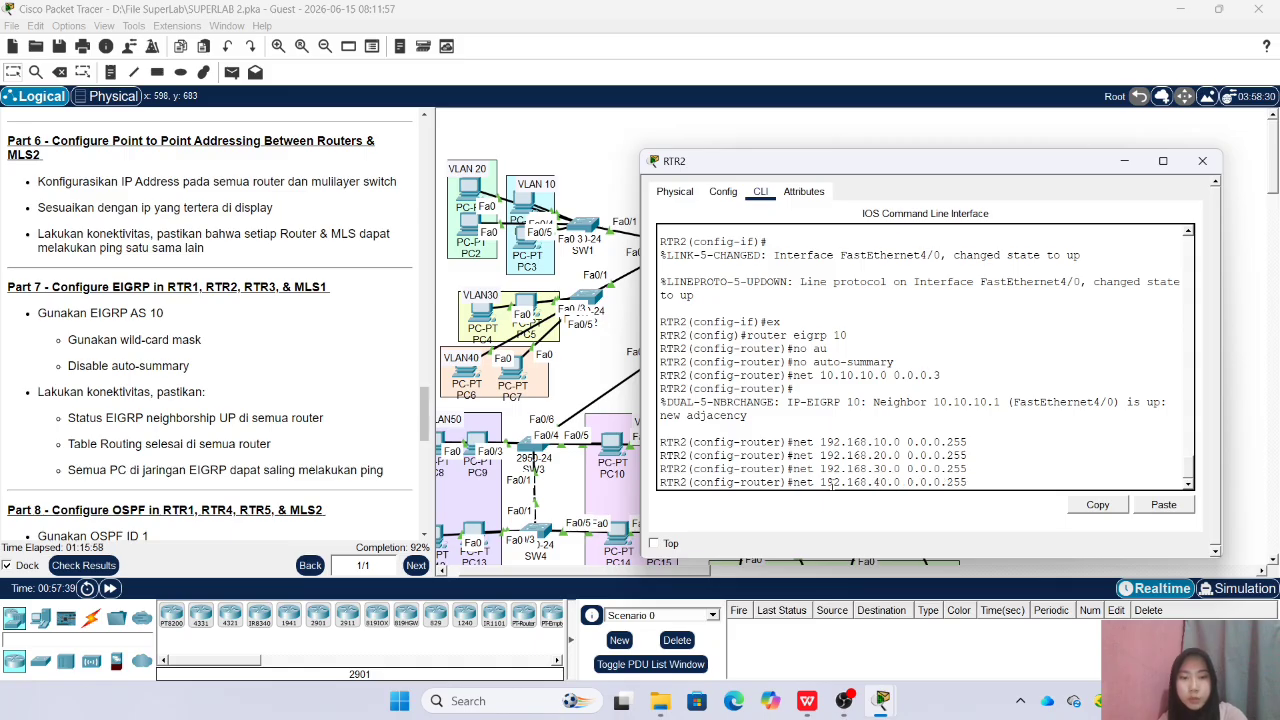
key(Return)
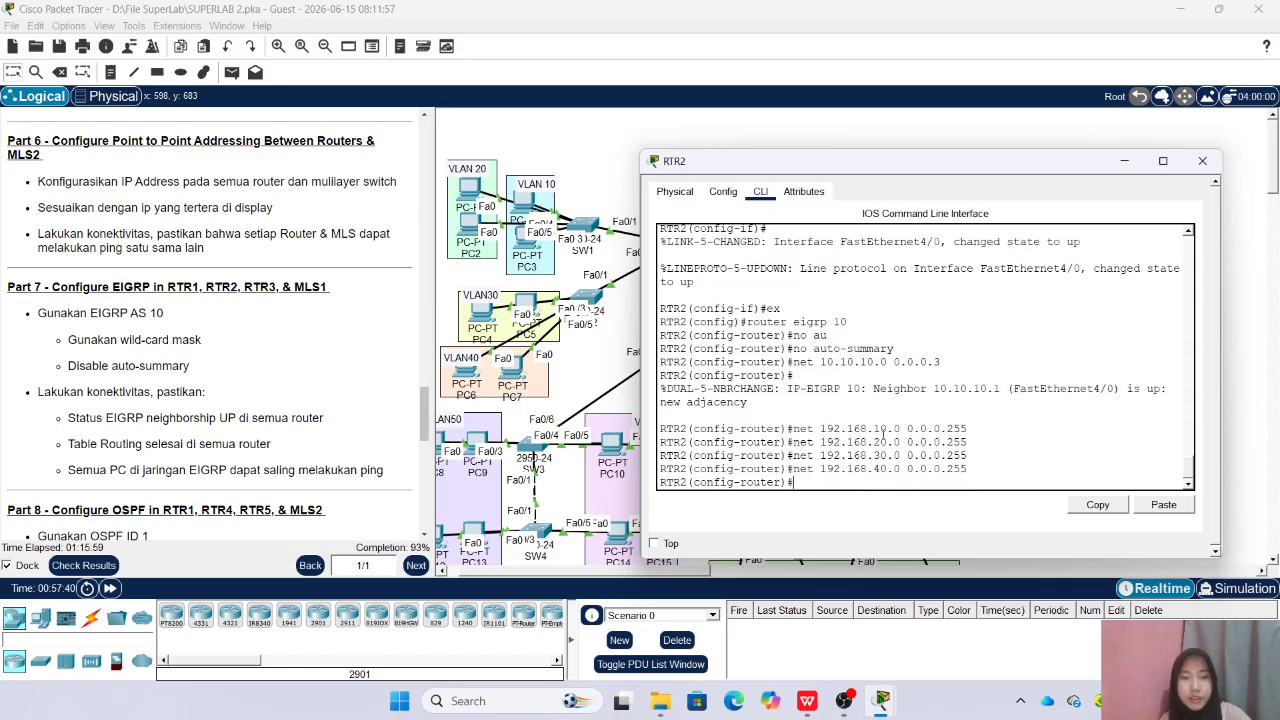
click(1202, 161)
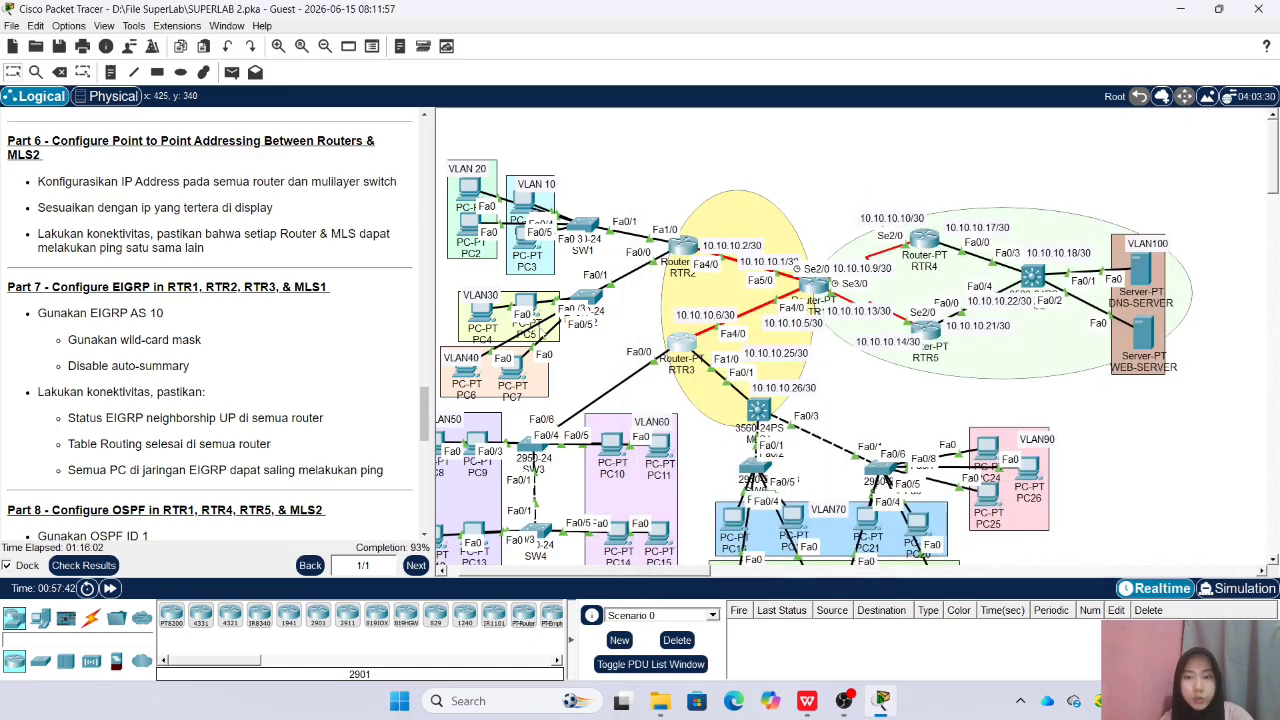
Open RTR3's command line beside the topology, keeping the VLAN50 and VLAN60 areas in sight, and get a fresh EIGRP prompt
click(681, 343)
drag(605, 209, 944, 172)
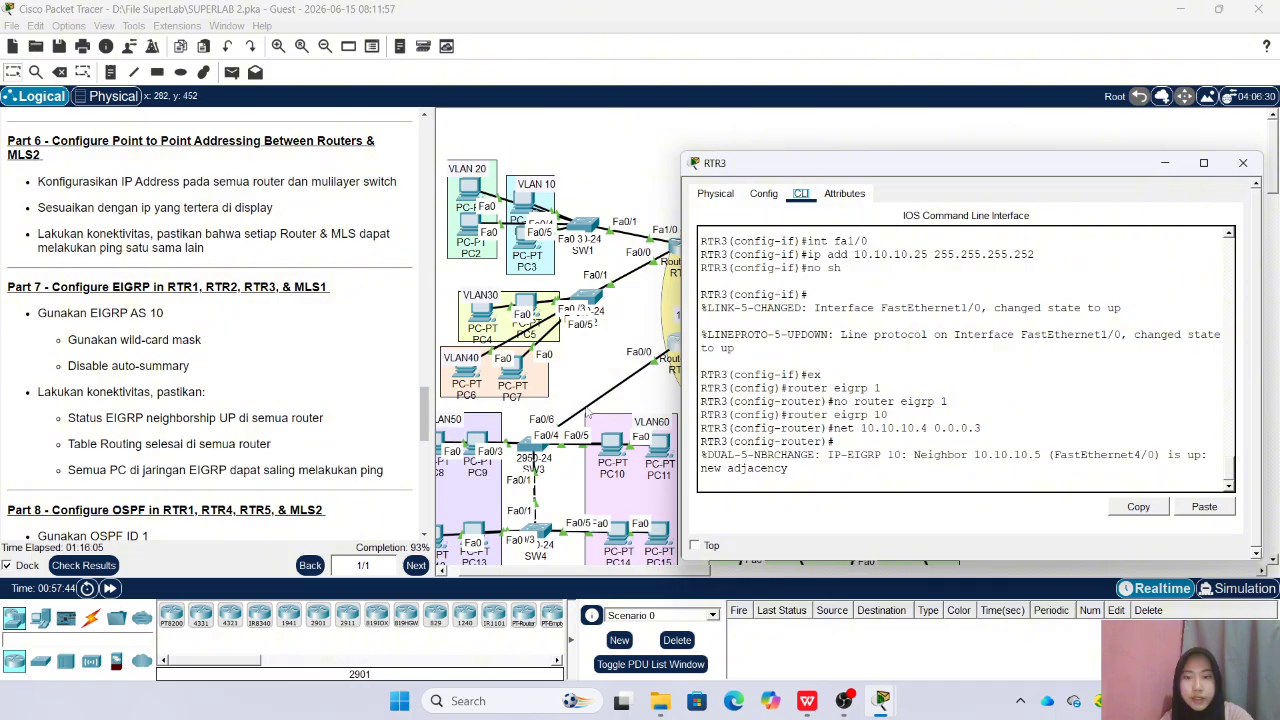
scroll(622, 508, down, 2)
mouse_move(550, 569)
mouse_down()
mouse_move(525, 574)
mouse_move(553, 584)
mouse_move(575, 572)
mouse_move(541, 580)
mouse_up()
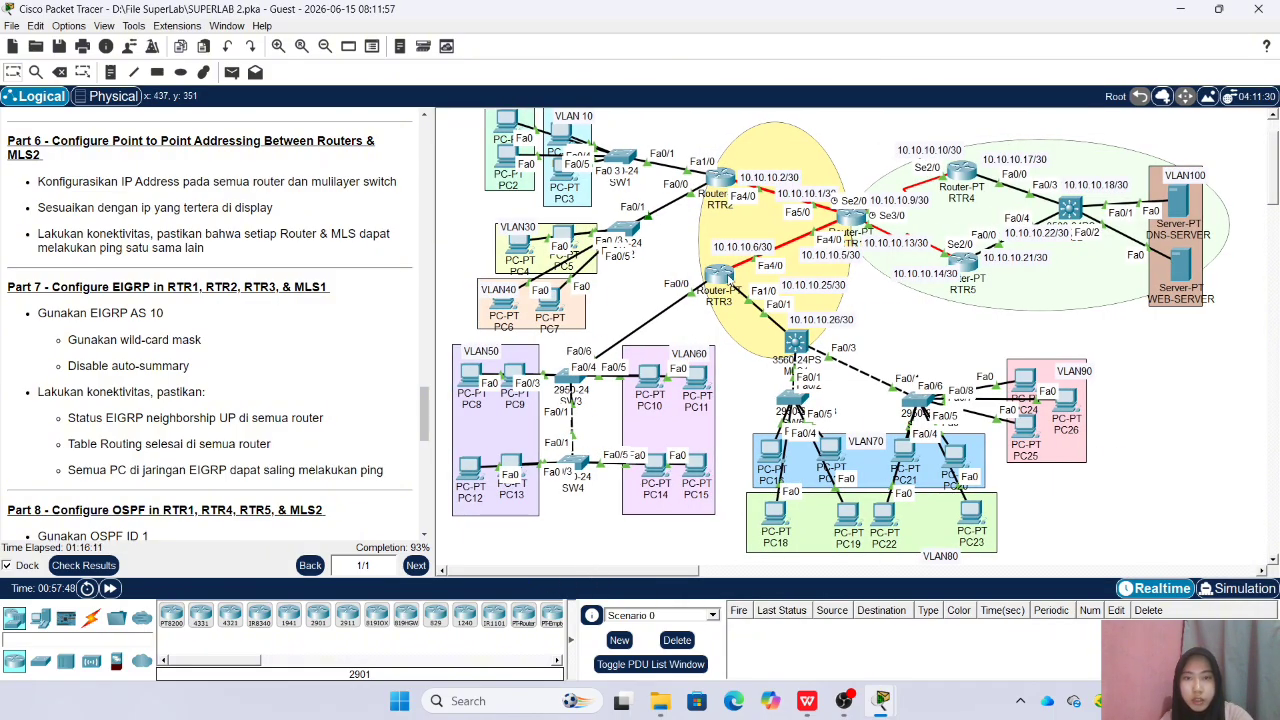
click(729, 274)
key(Return)
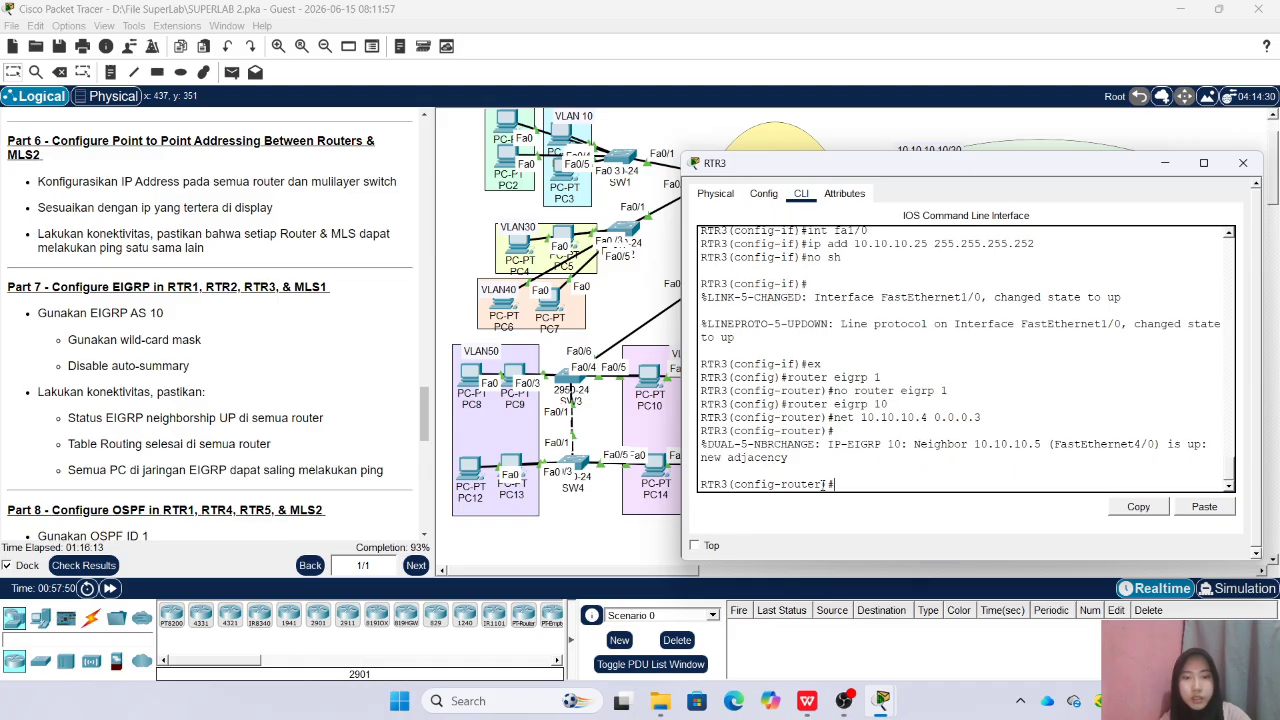
Advertise network 192.168.50.0 with wildcard mask 0.0.0.255 in RTR3's EIGRP
text(net 192.168)
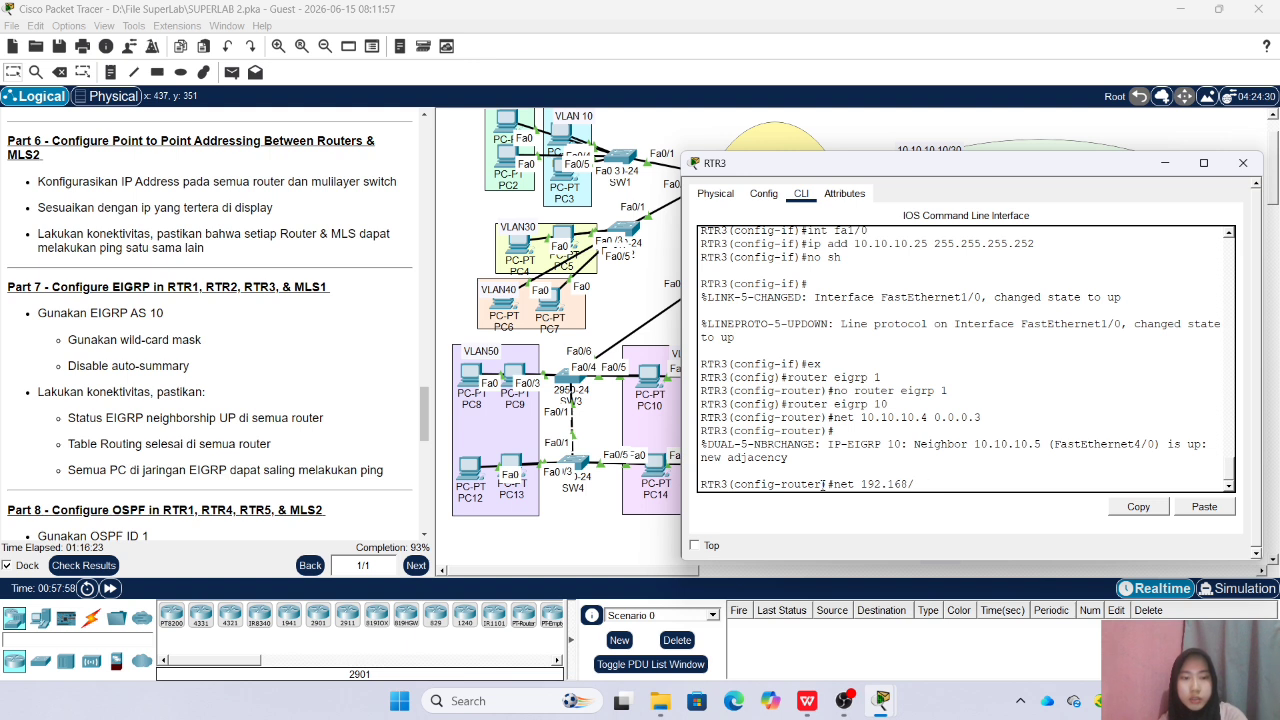
text(.50.0 0.0.0.255)
key(Return)
Advertise network 192.168.60.0 with wildcard mask 0.0.0.255 in RTR3's EIGRP
key(Up)
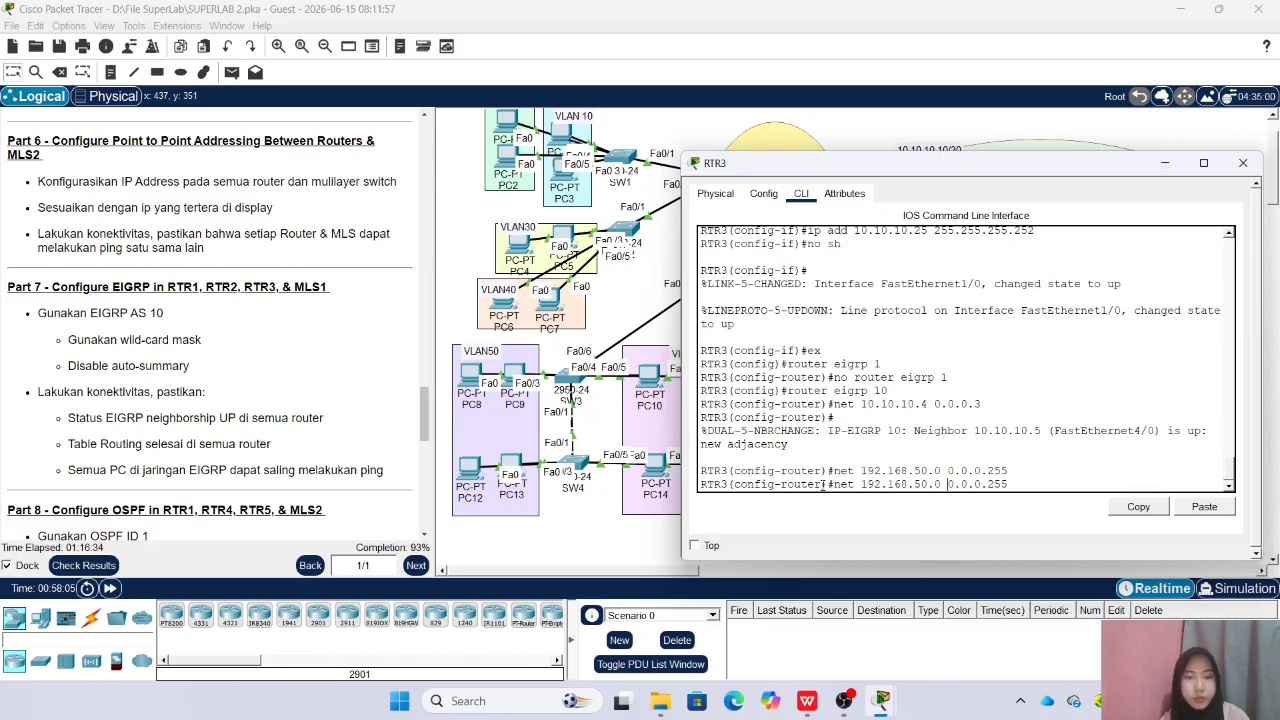
key(Left)
key(Left)
key(Left)
key(Left)
key(Left)
key(Left)
key(Left)
key(Left)
key(Left)
key(Left)
key(Left)
key(Left)
key(Left)
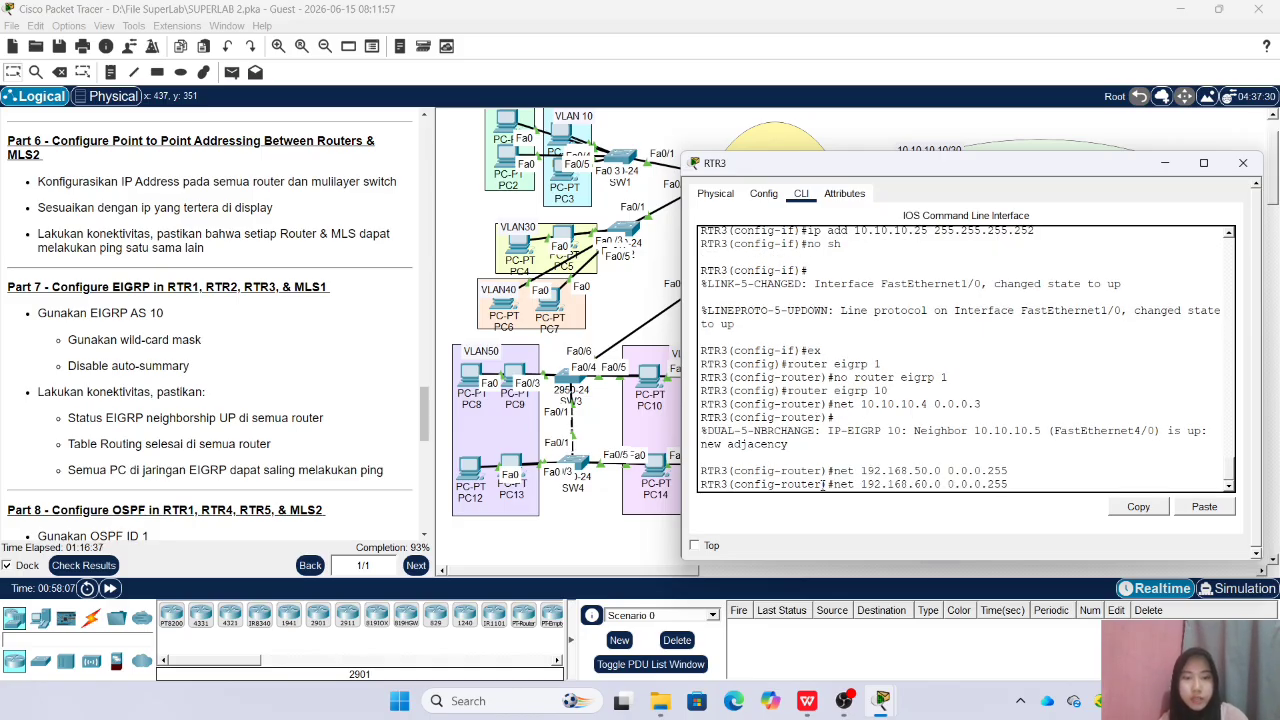
key(BackSpace)
text(6)
key(Return)
Advertise the RTR3–MLS1 link network 10.10.10.24 with wildcard mask 0.0.0.3 on RTR3 and close its window
drag(900, 162, 350, 148)
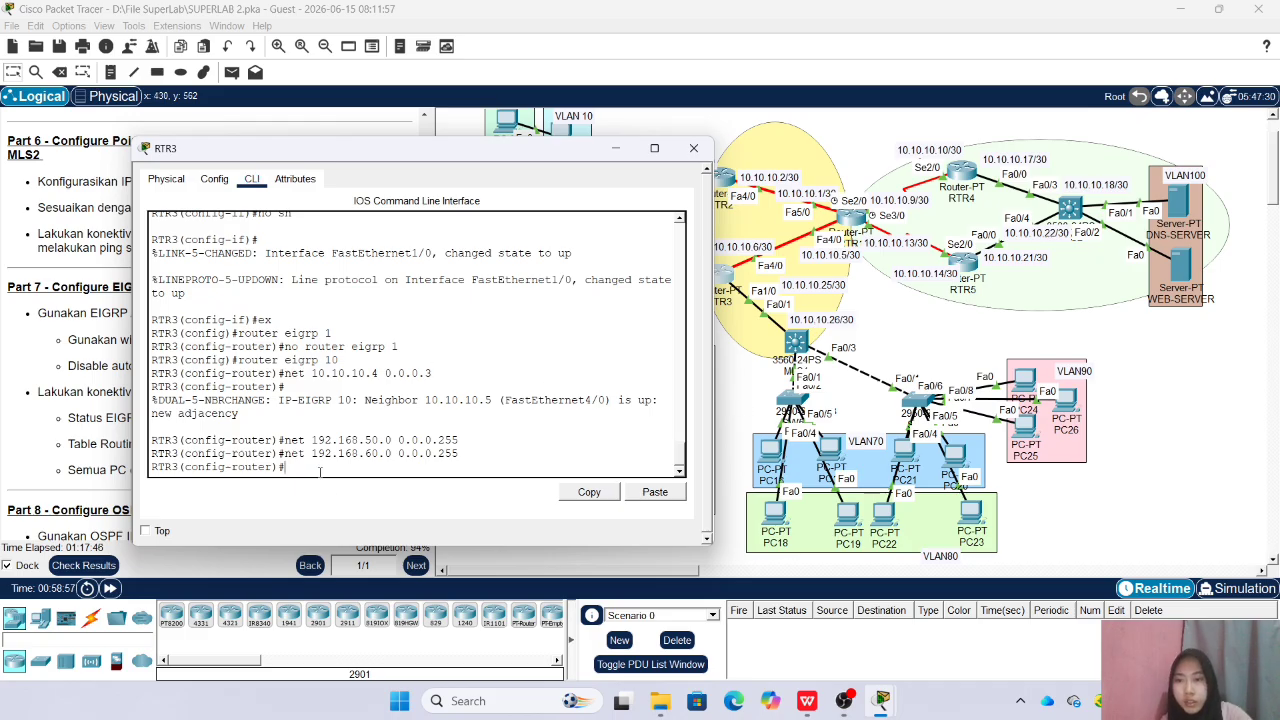
text(net 10.10.10.24)
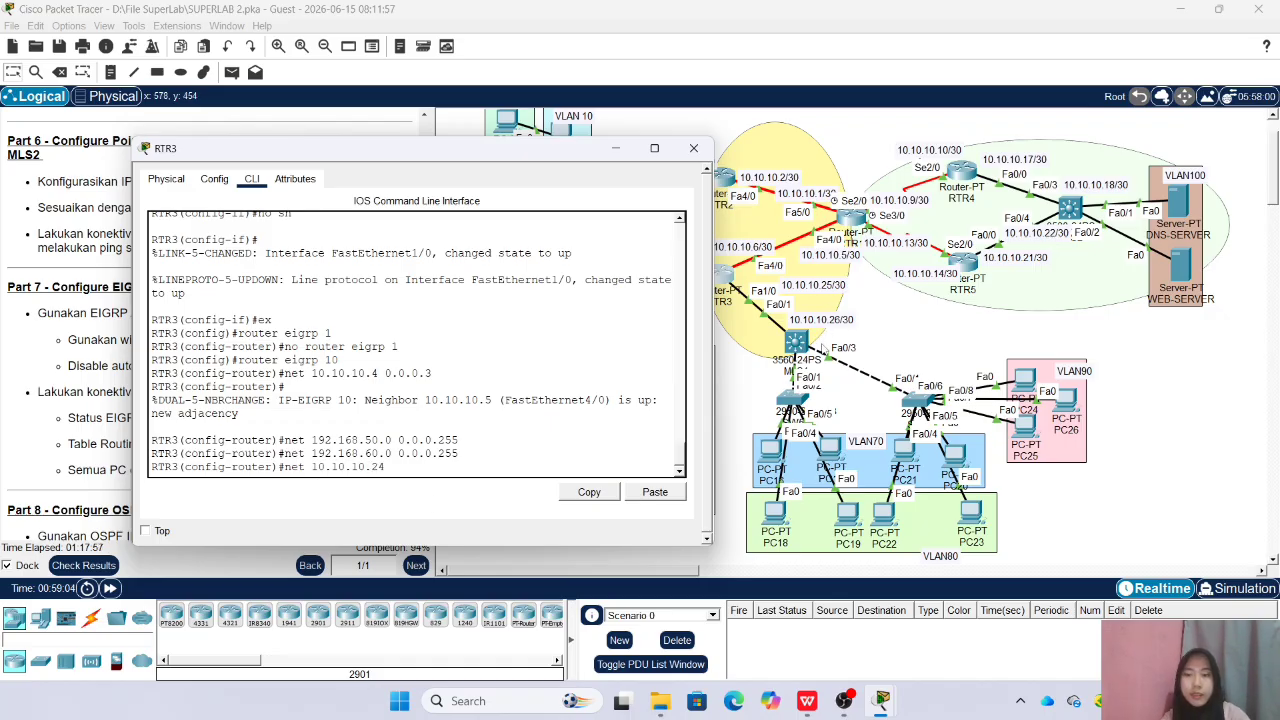
text(0.0.0.)
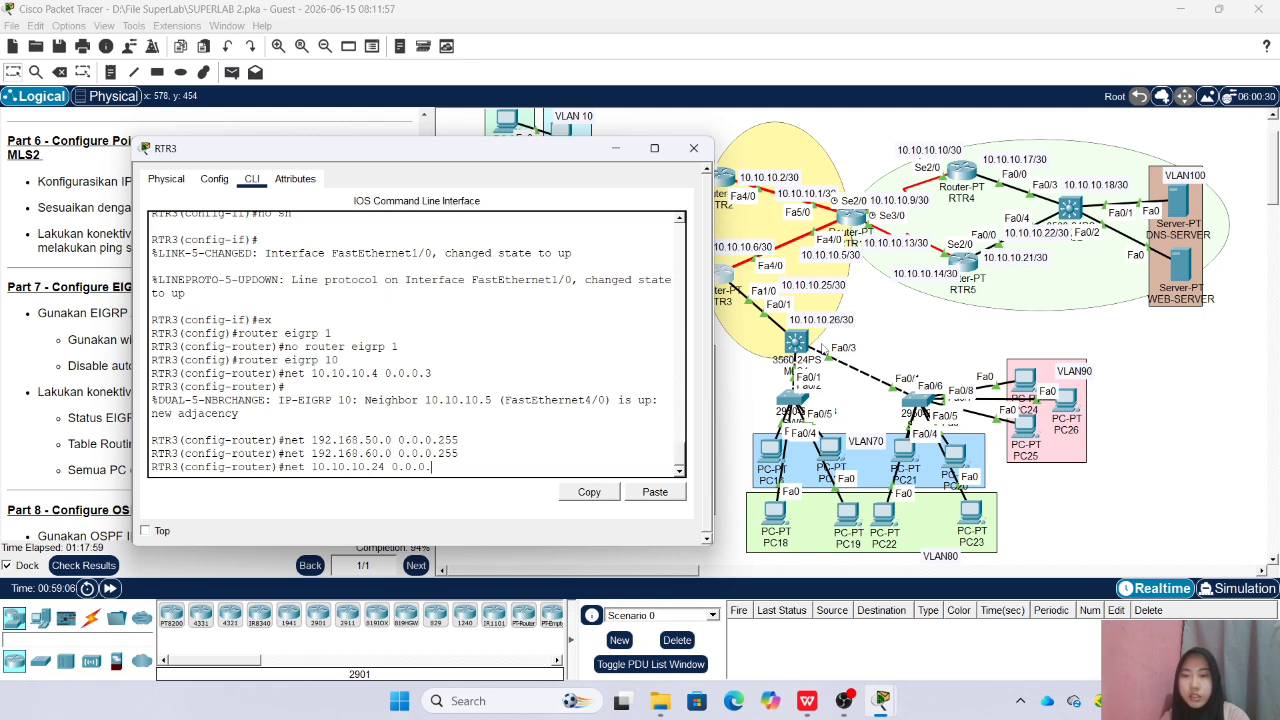
text(3)
key(Return)
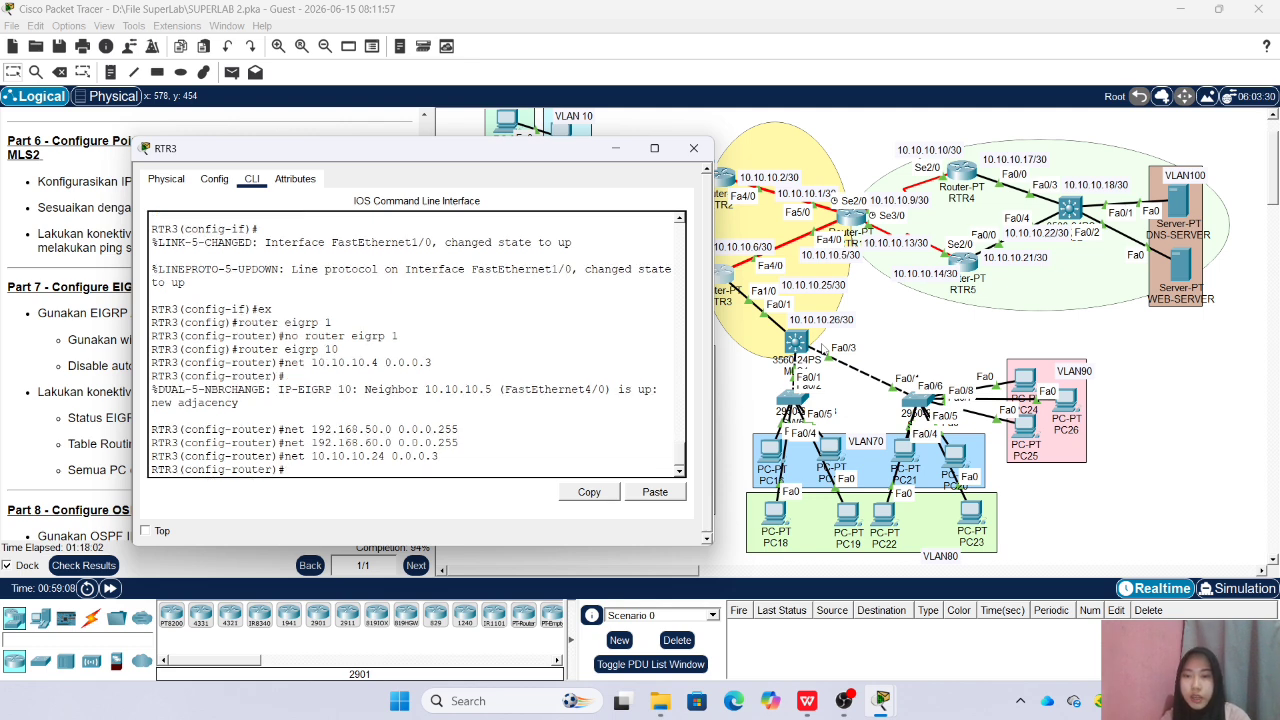
click(693, 148)
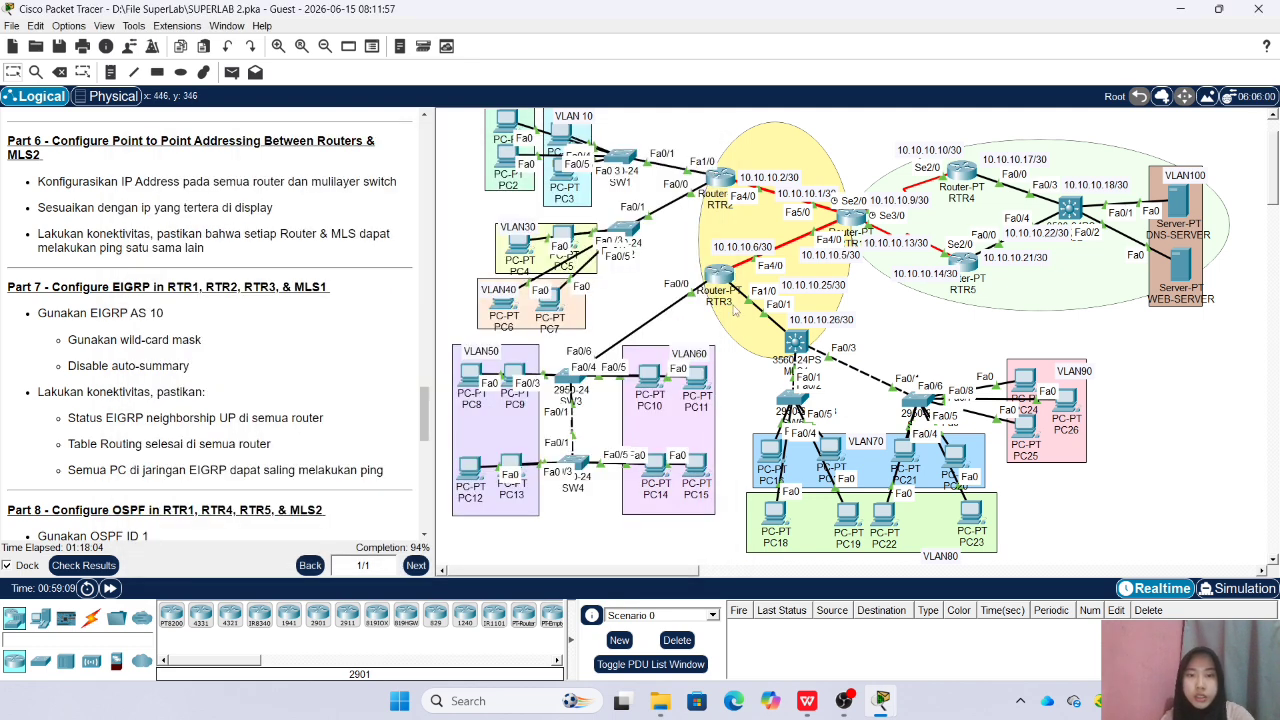
Open MLS1's command line beside the topology, return to global configuration mode, and enable IP routing
click(796, 343)
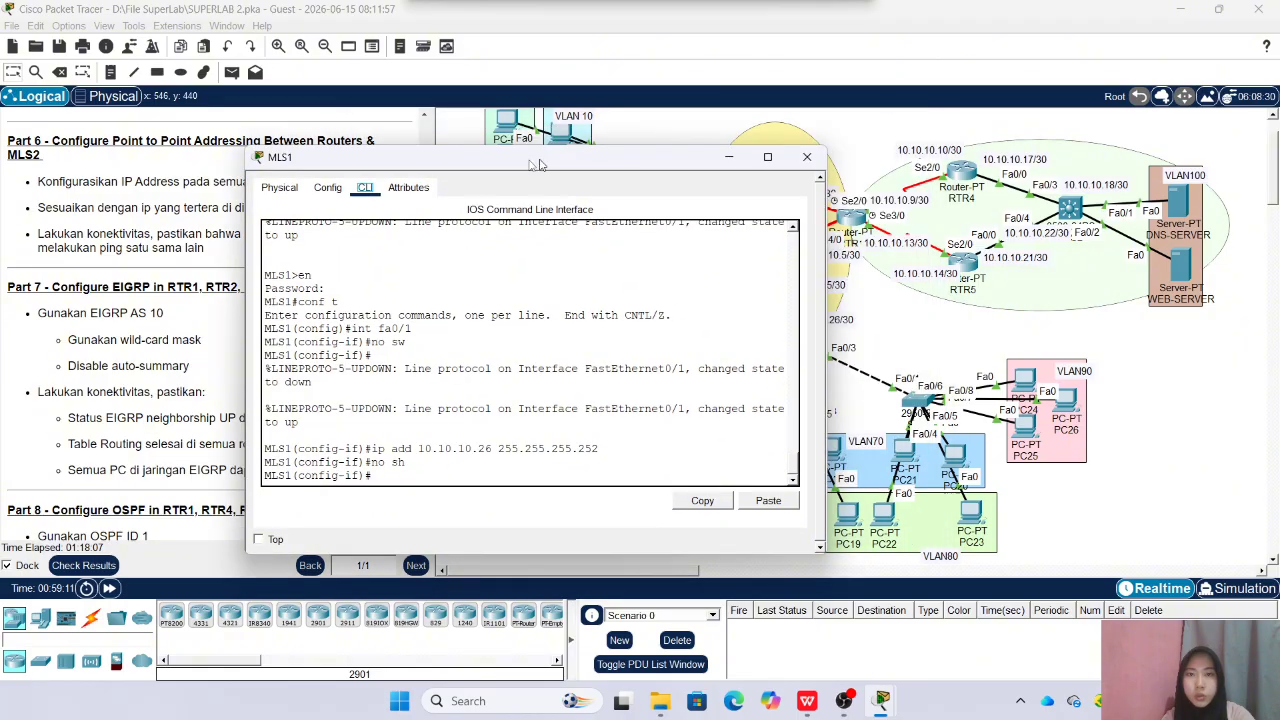
drag(537, 163, 367, 135)
text(ex)
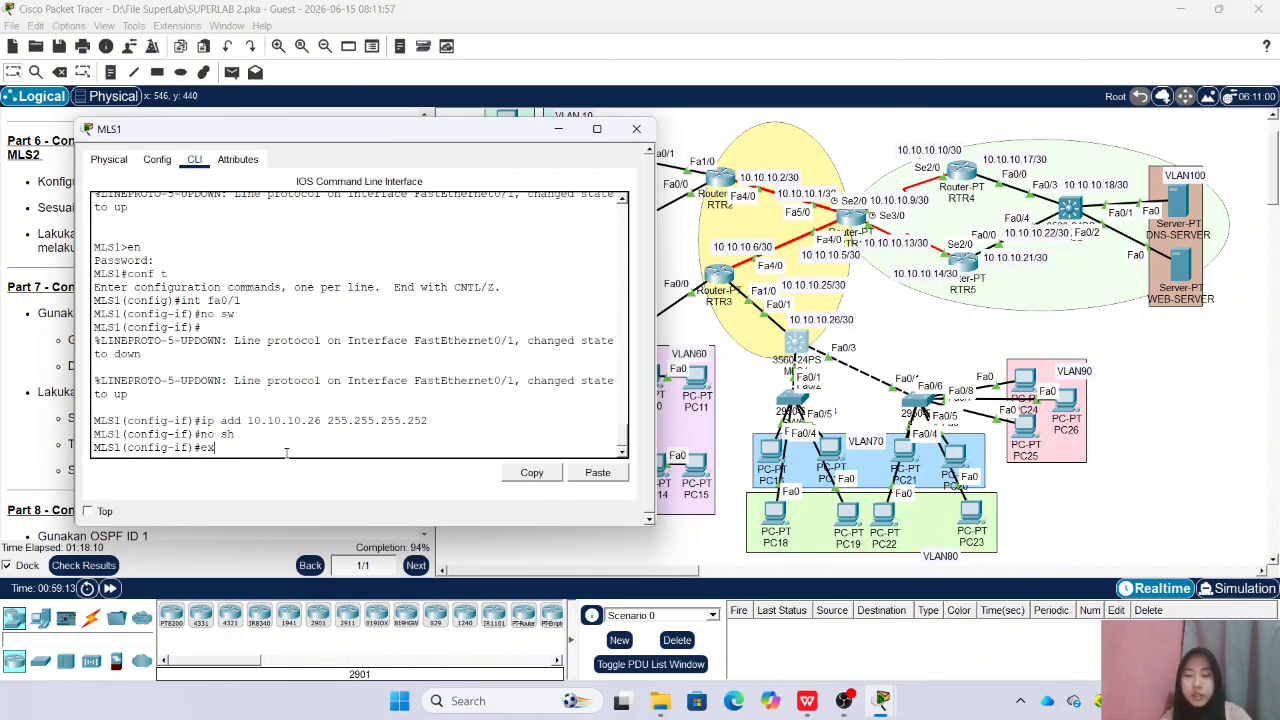
key(Return)
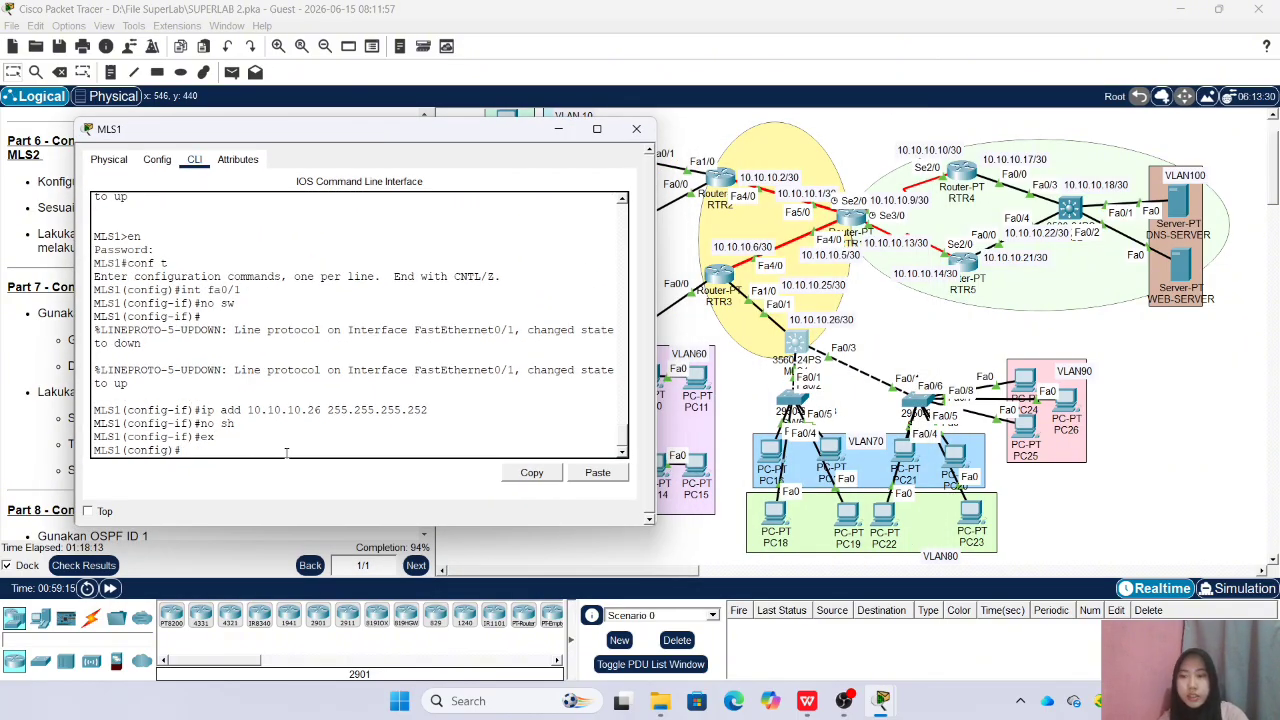
text(ip ro)
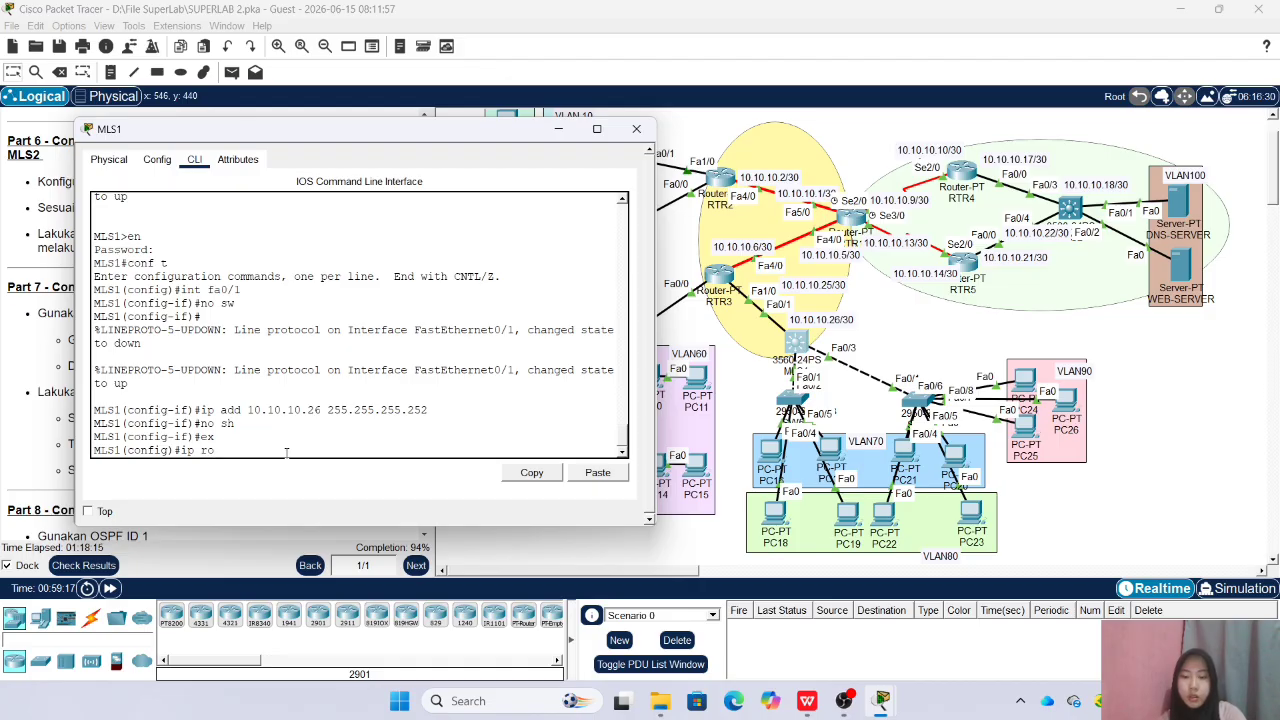
text(uting)
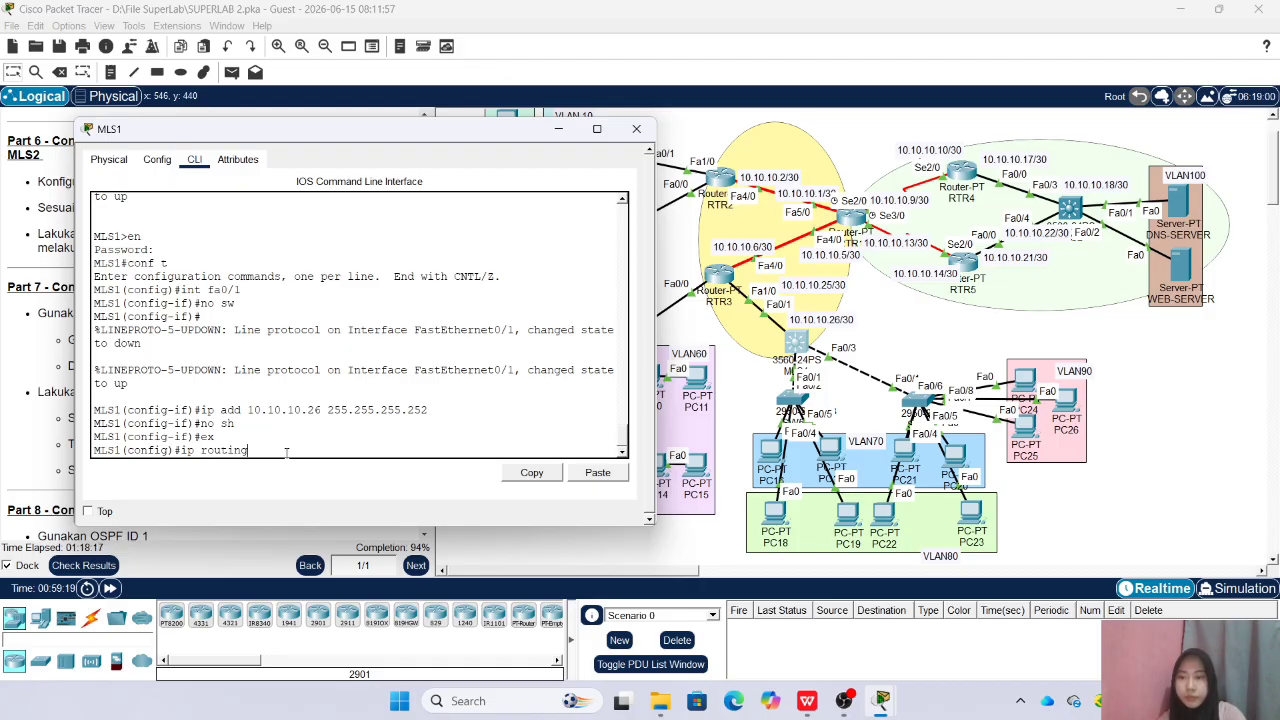
key(Return)
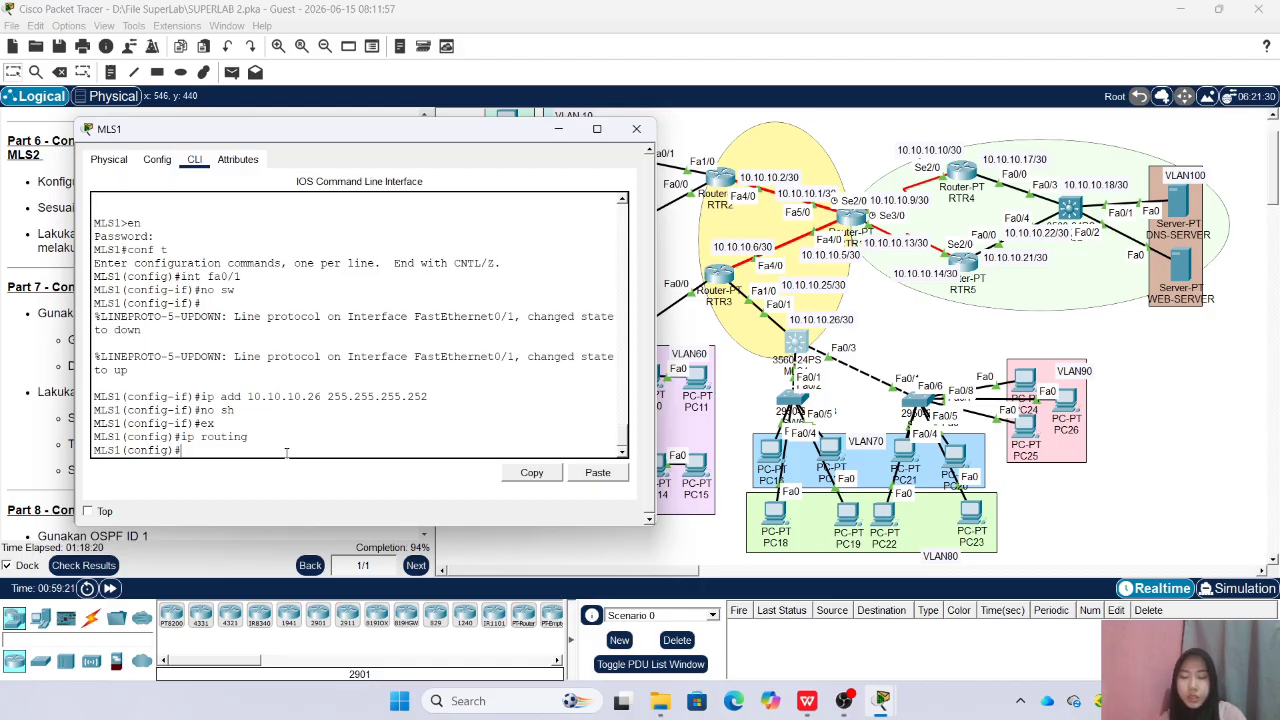
Start EIGRP AS 10 on MLS1 and advertise network 10.10.10.24 with wildcard mask 0.0.0.3
text(router eigrp 10)
key(Return)
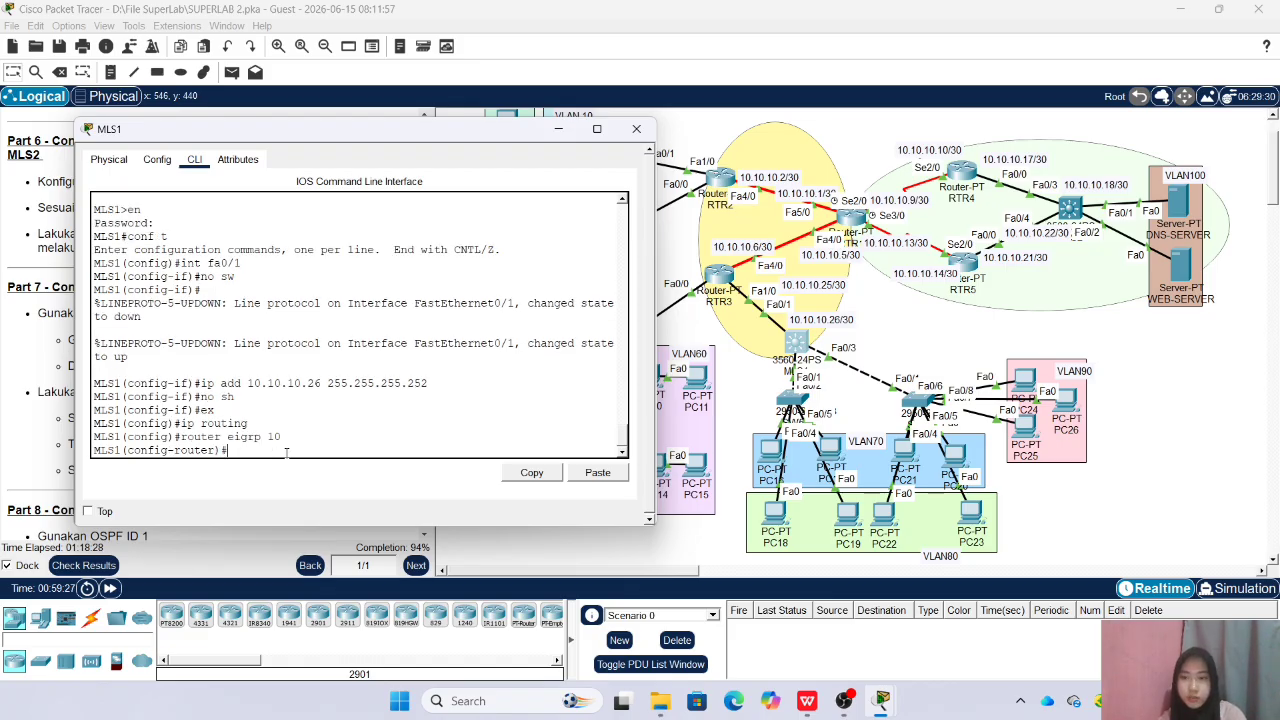
text(net 10.10.10.24 0.0.0.3)
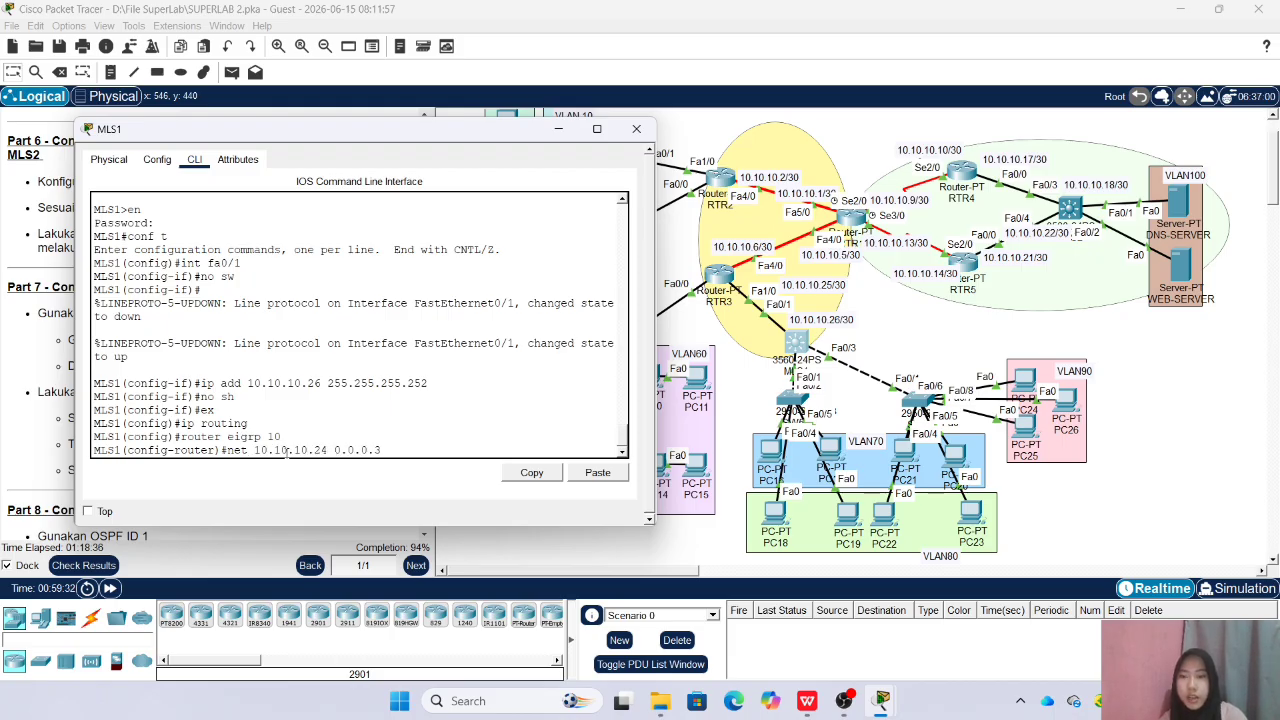
key(Return)
Advertise network 192.168.70.0 with wildcard mask 0.0.0.255 in MLS1's EIGRP
text(net)
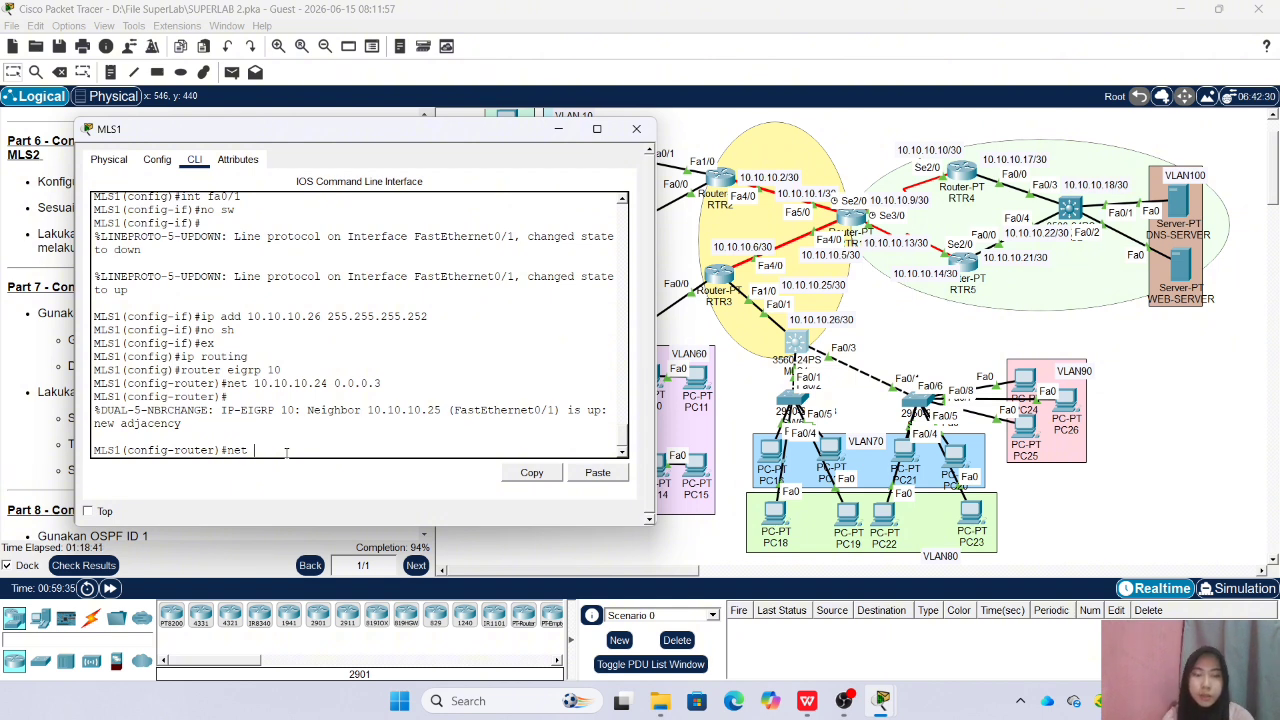
text( 19)
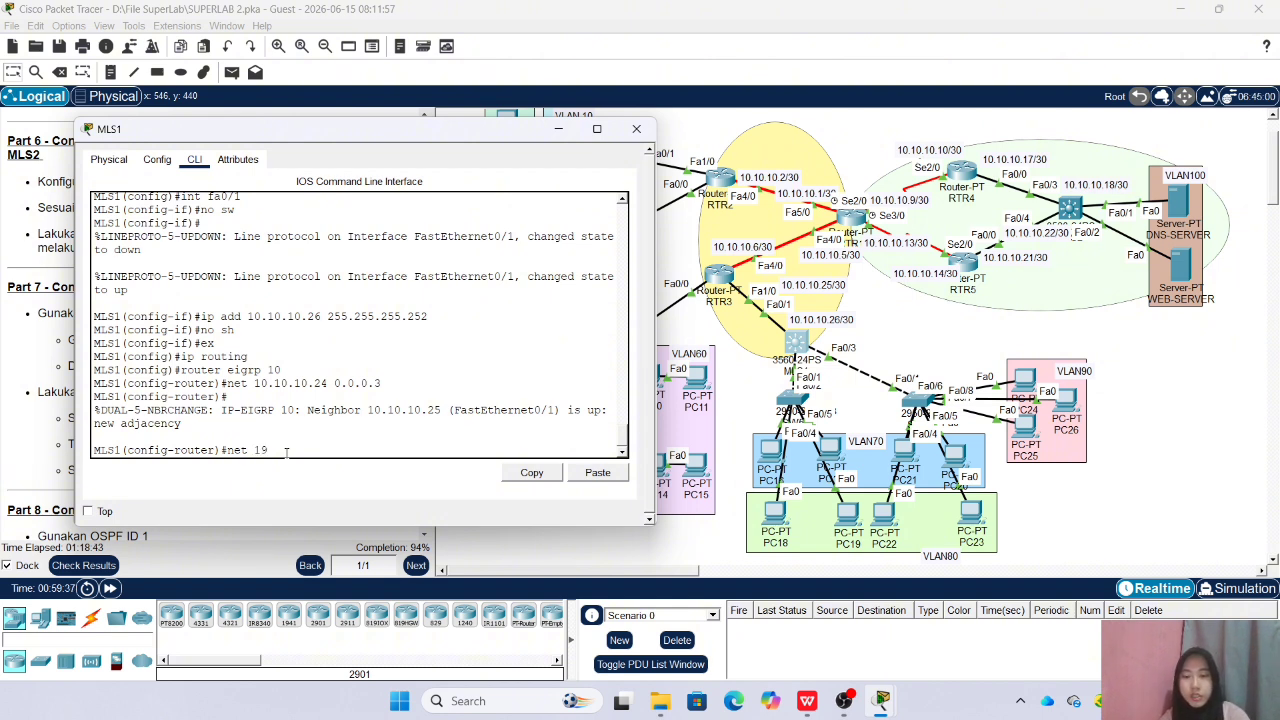
text(2.168.70.0 0)
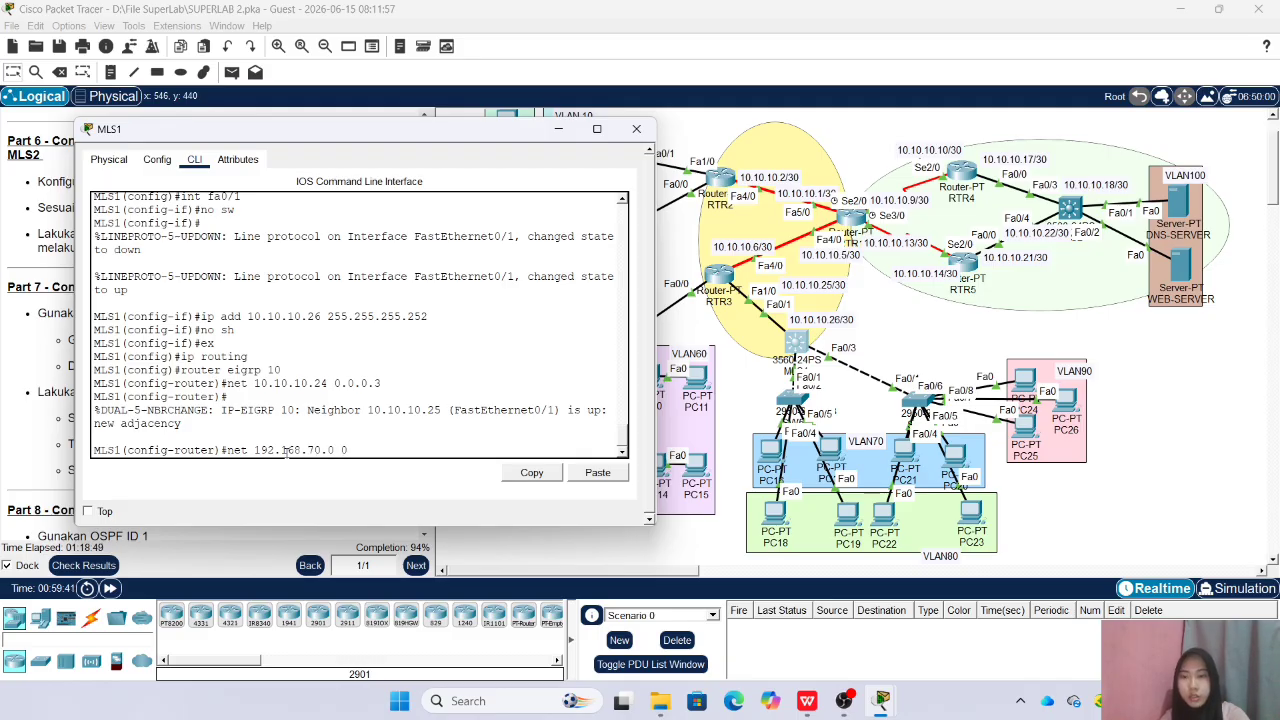
text(.0.0.255)
key(Return)
Advertise networks 192.168.80.0 and 192.168.90.0 with wildcard mask 0.0.0.255 in MLS1's EIGRP
key(Up)
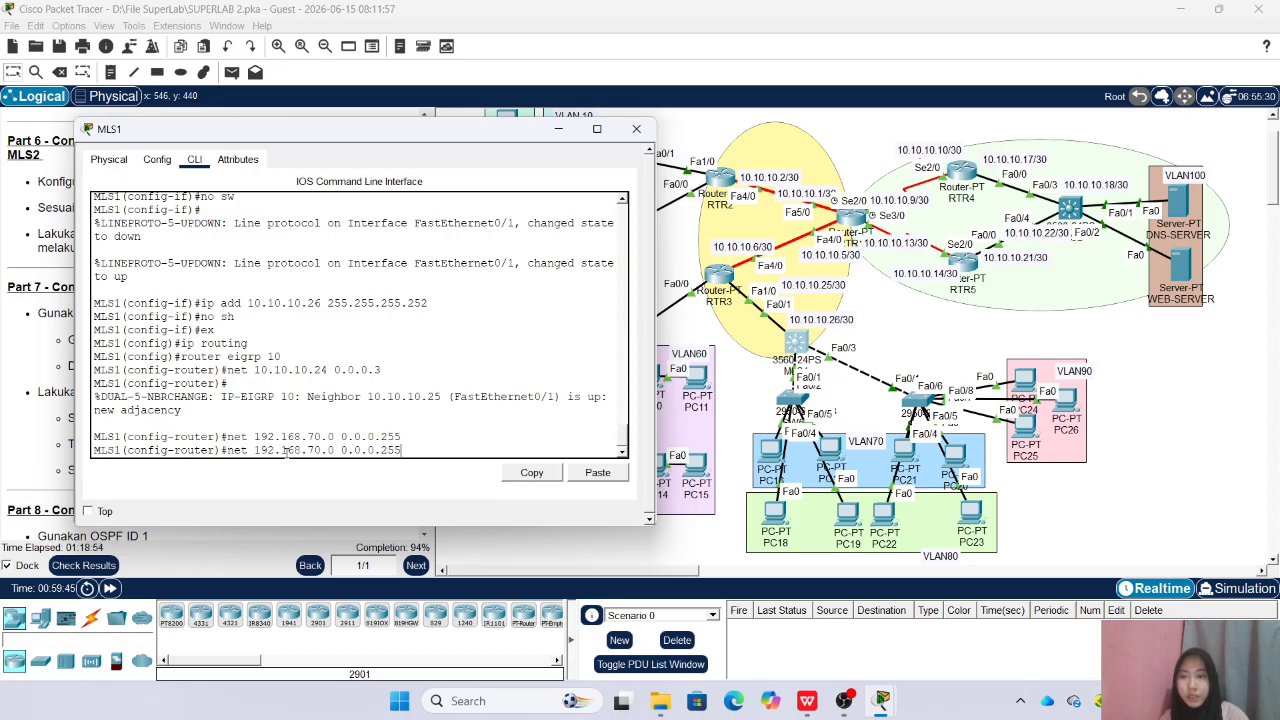
key(BackSpace)
text(8)
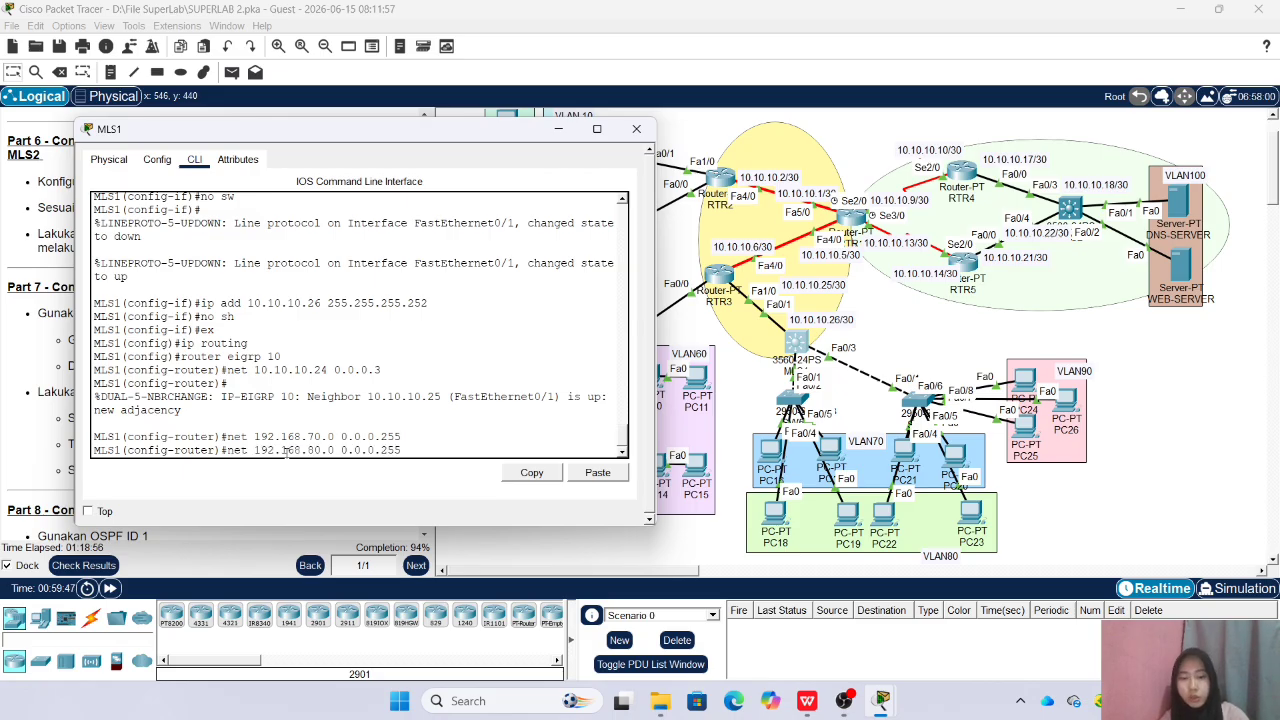
key(Return)
key(Up)
key(BackSpace)
text(9)
key(Return)
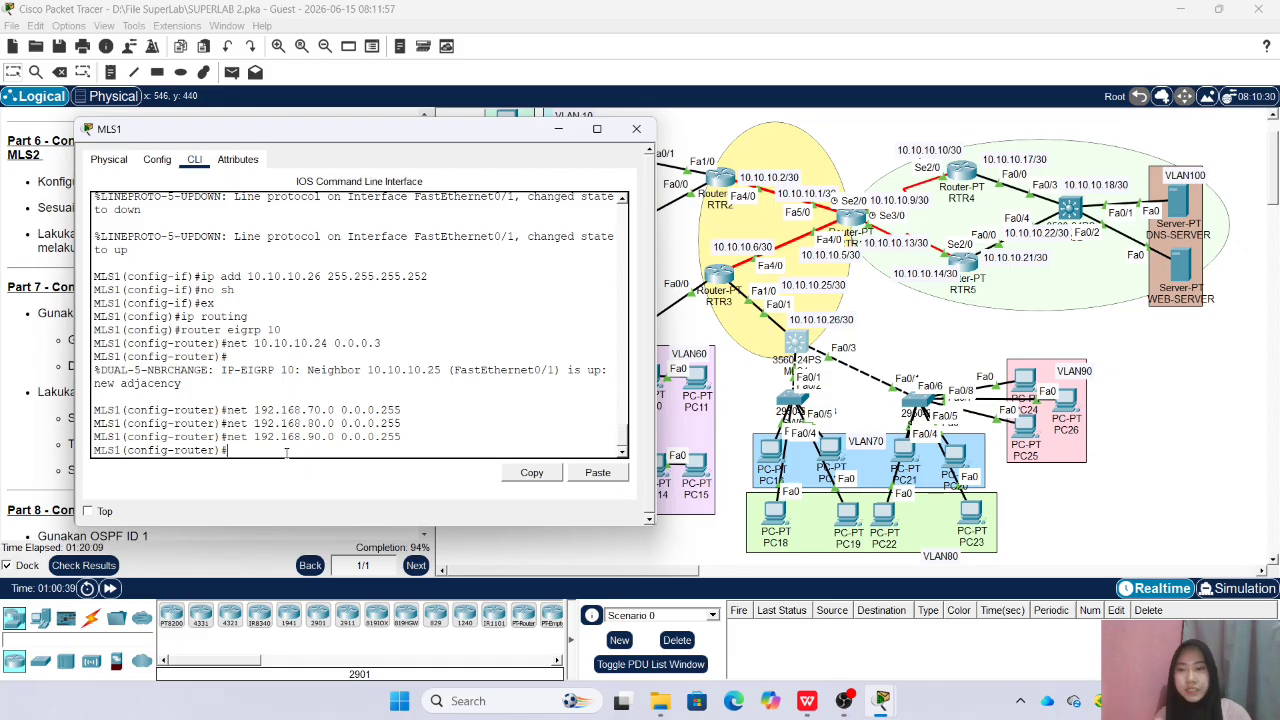
Disable EIGRP auto-summary on MLS1 and close its window
text(no au)
key(Tab)
key(Return)
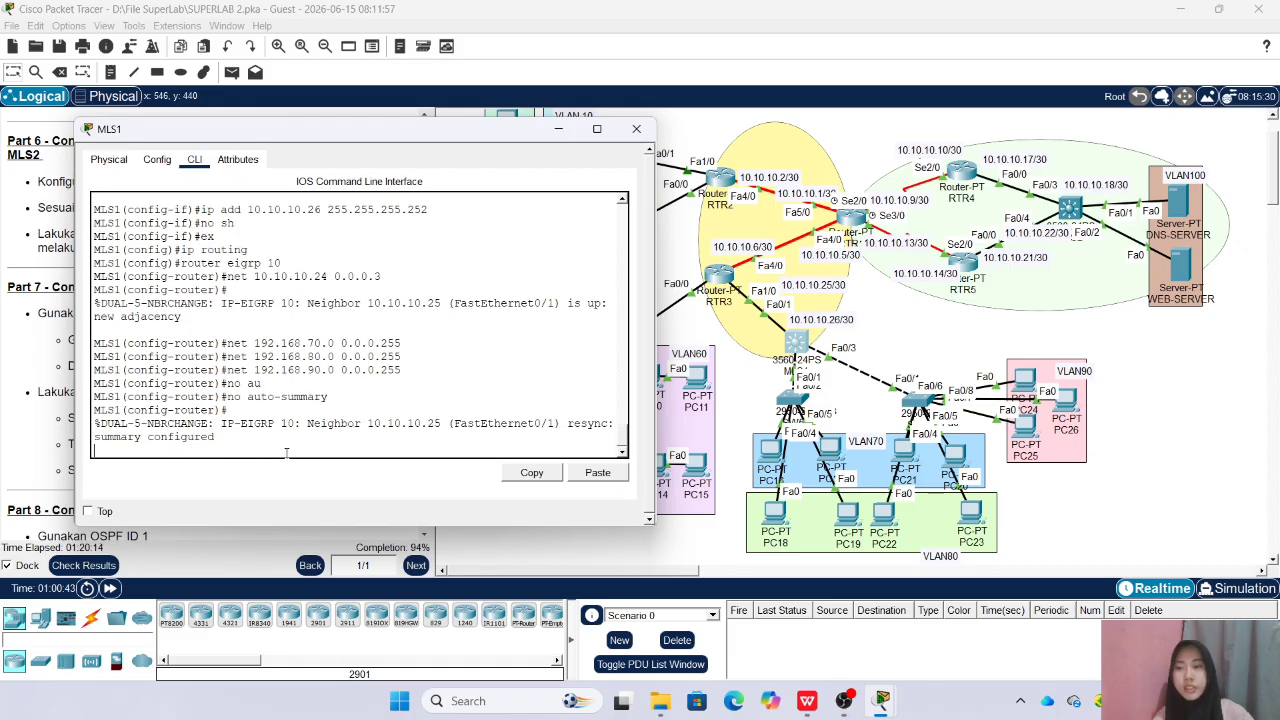
click(636, 128)
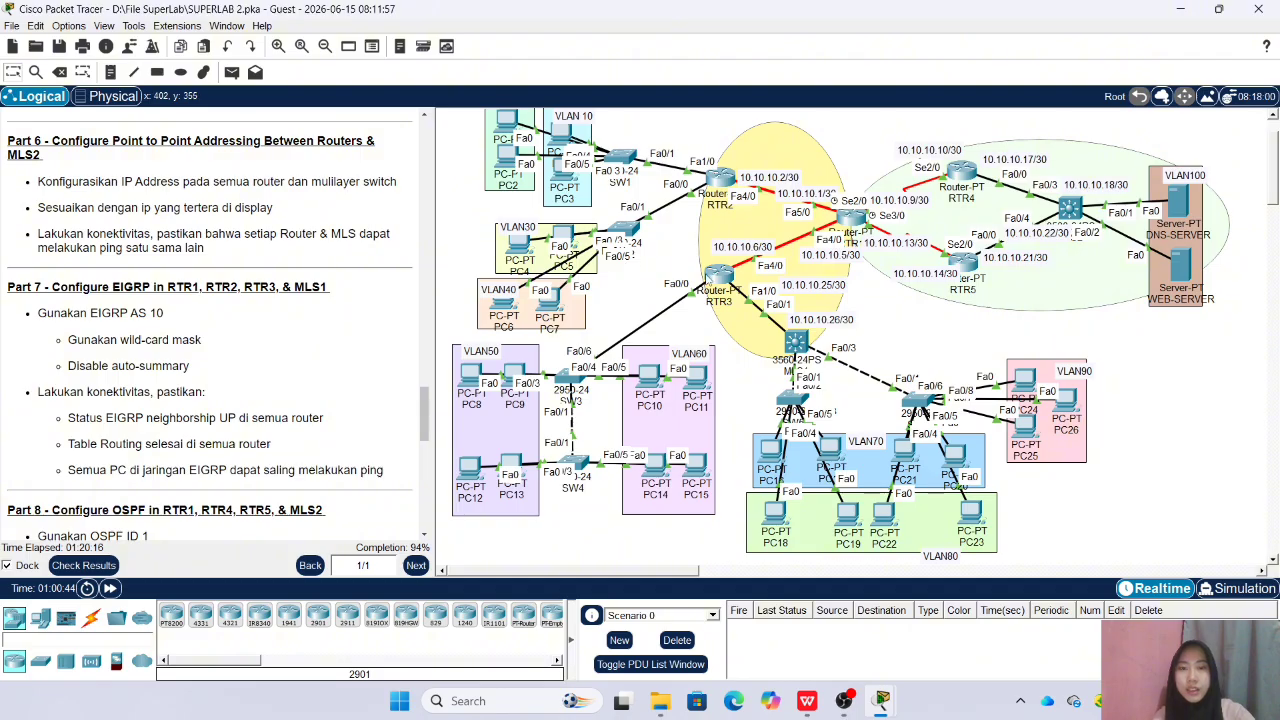
Open RTR3's command line, disable auto-summary in its EIGRP configuration, and close its window
click(714, 280)
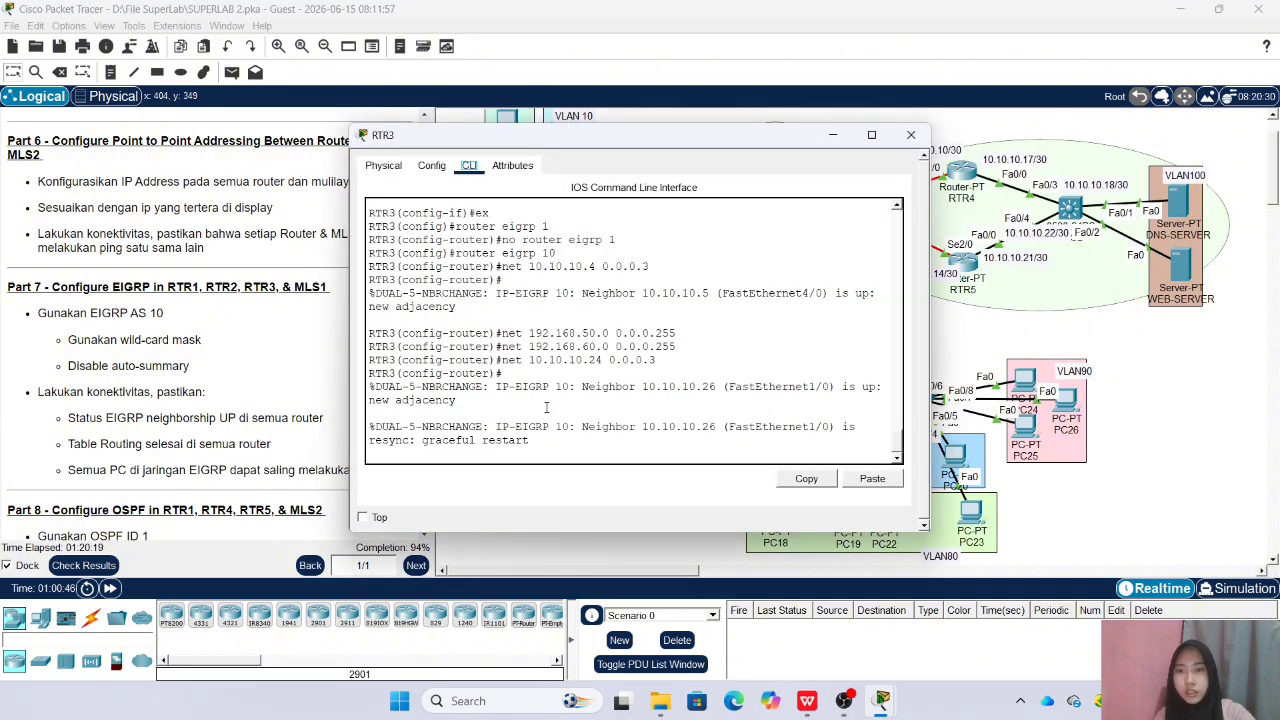
click(540, 451)
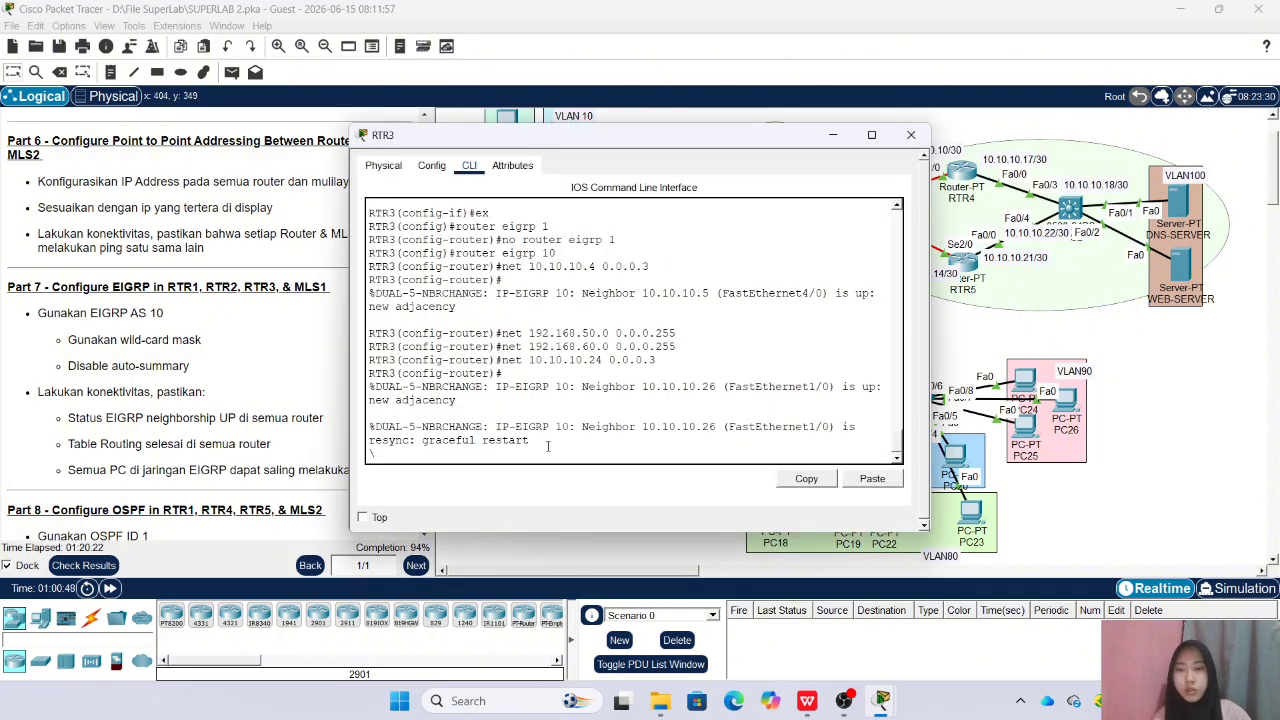
text(\)
key(Return)
text(no a)
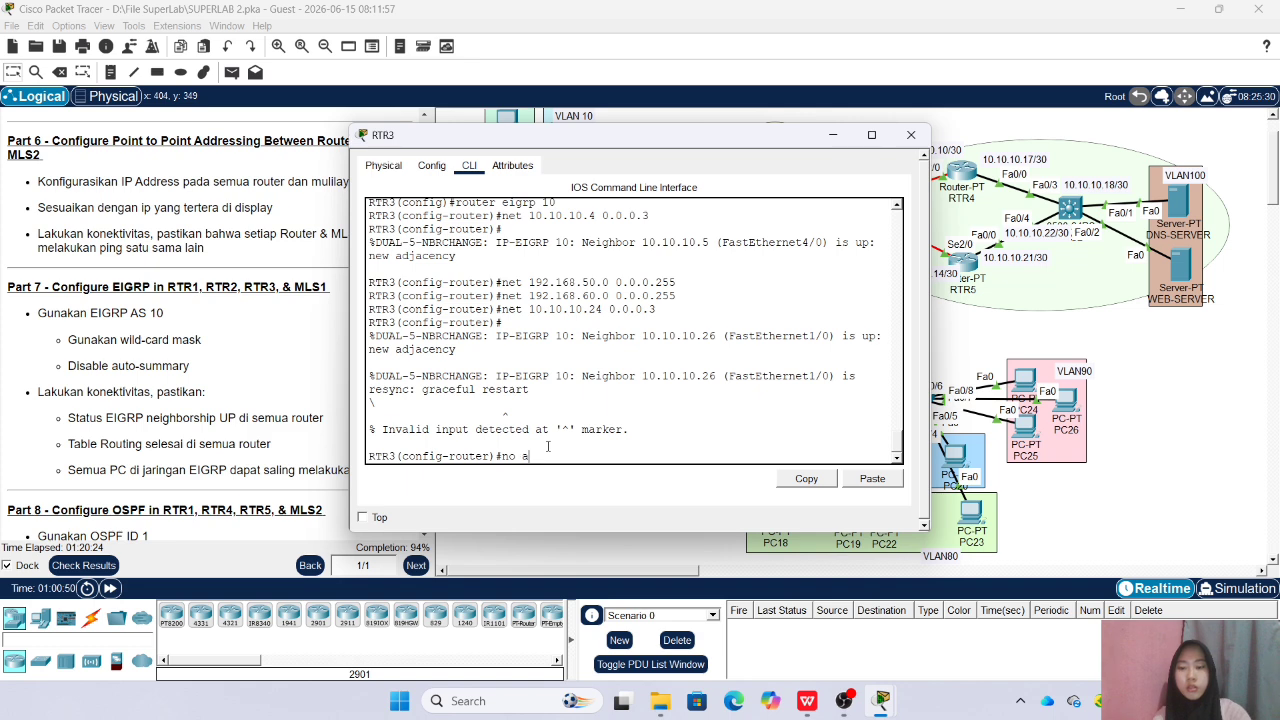
text(u)
key(Tab)
key(Return)
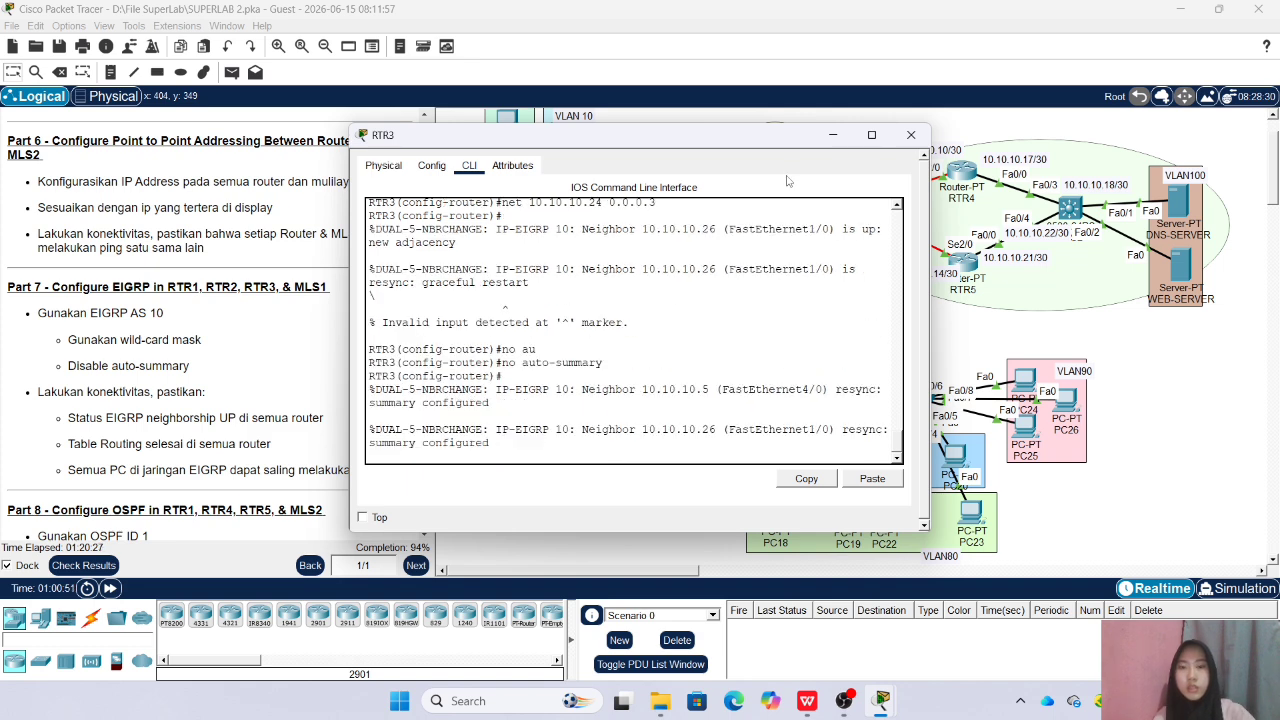
click(910, 134)
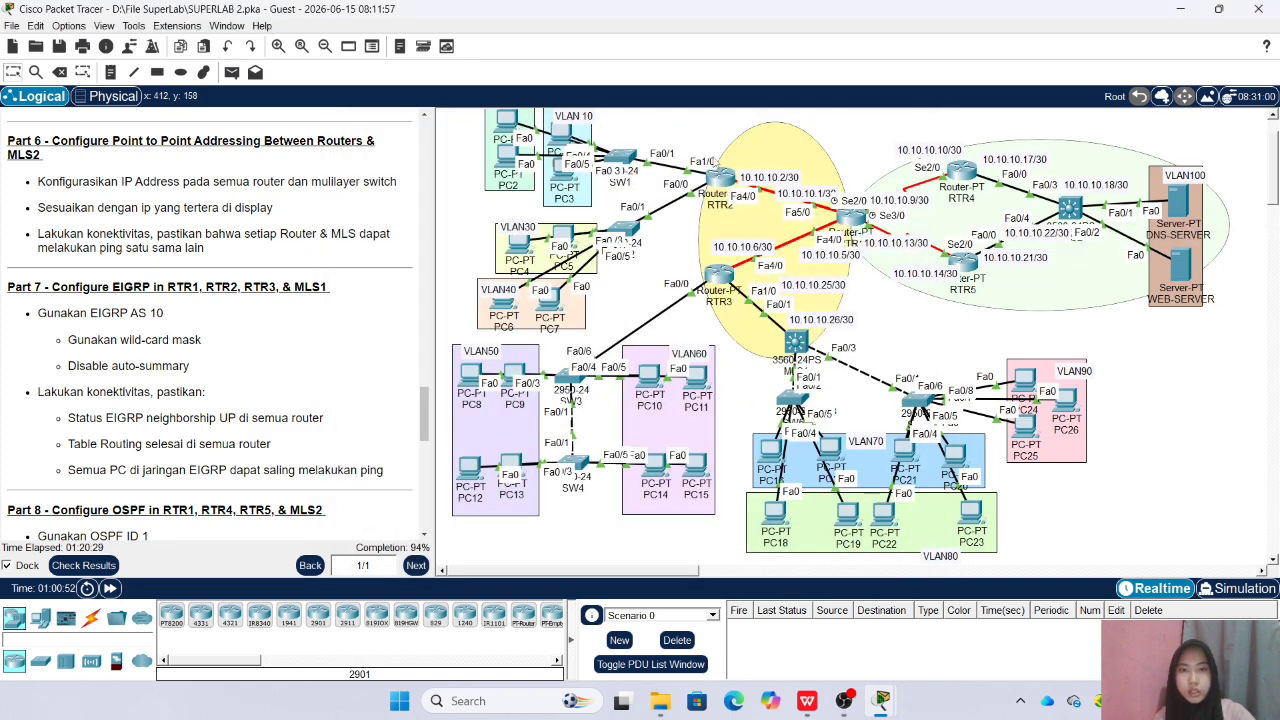
Check the EIGRP commands already entered on RTR2 and RTR1 for the auto-summary setting, closing each window
click(717, 170)
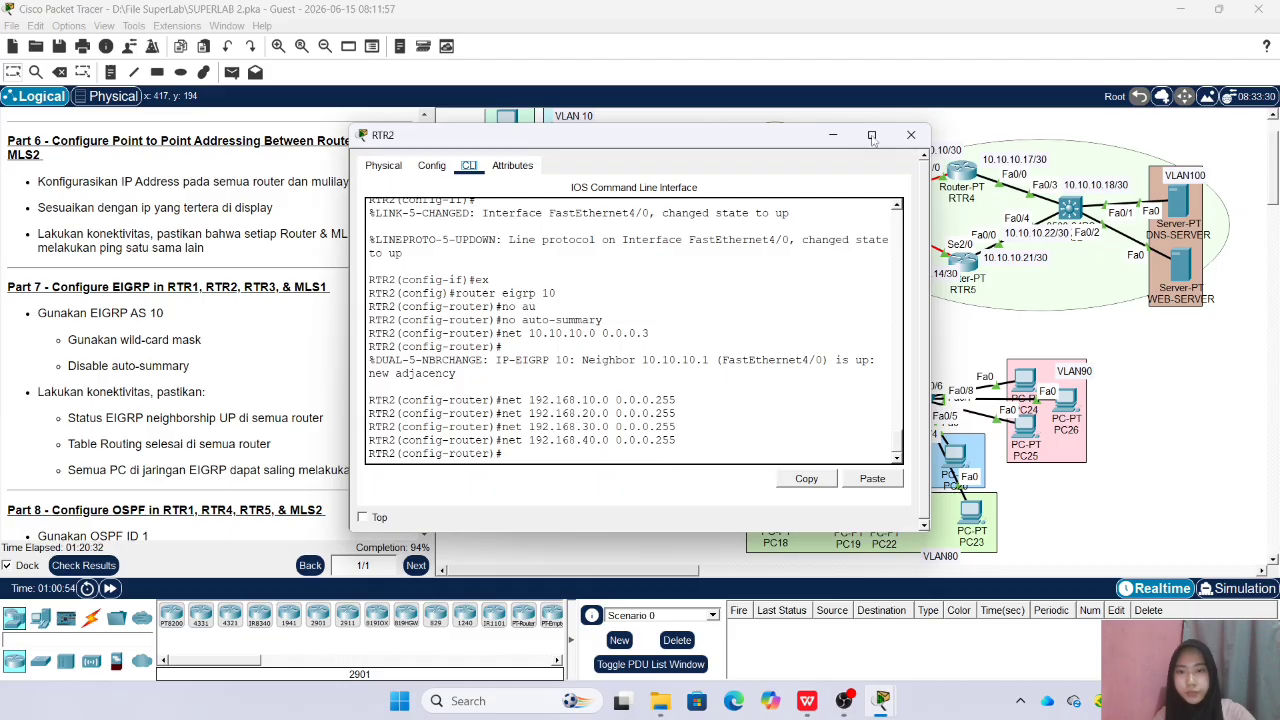
click(910, 134)
click(657, 362)
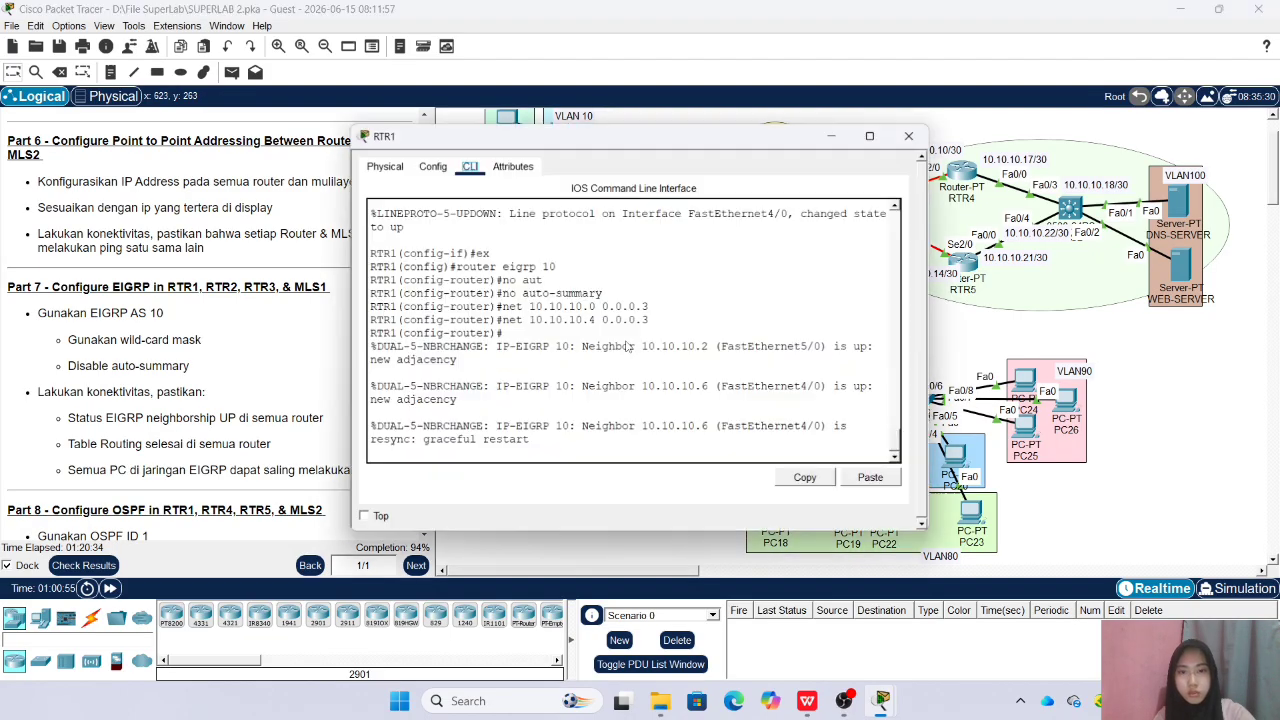
click(909, 135)
Show RTR1's IP routing table from router configuration mode, page through it, and close its window
click(855, 215)
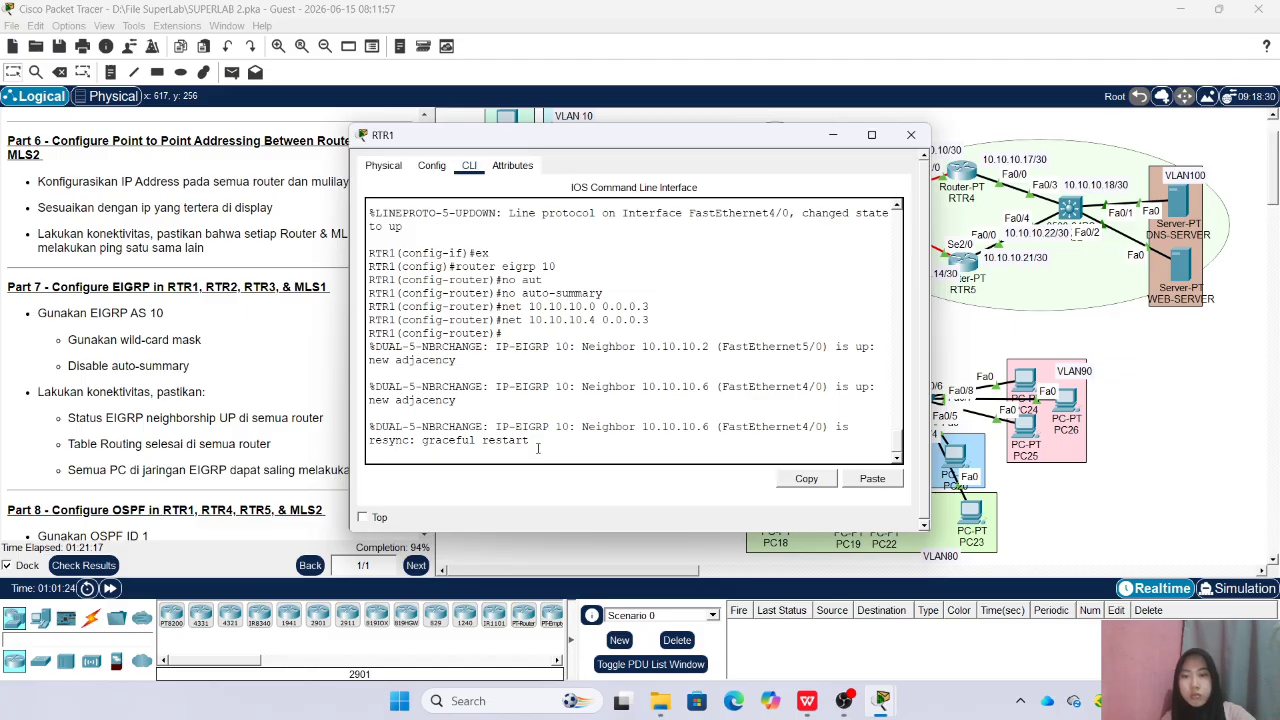
key(Return)
text(do sh ip)
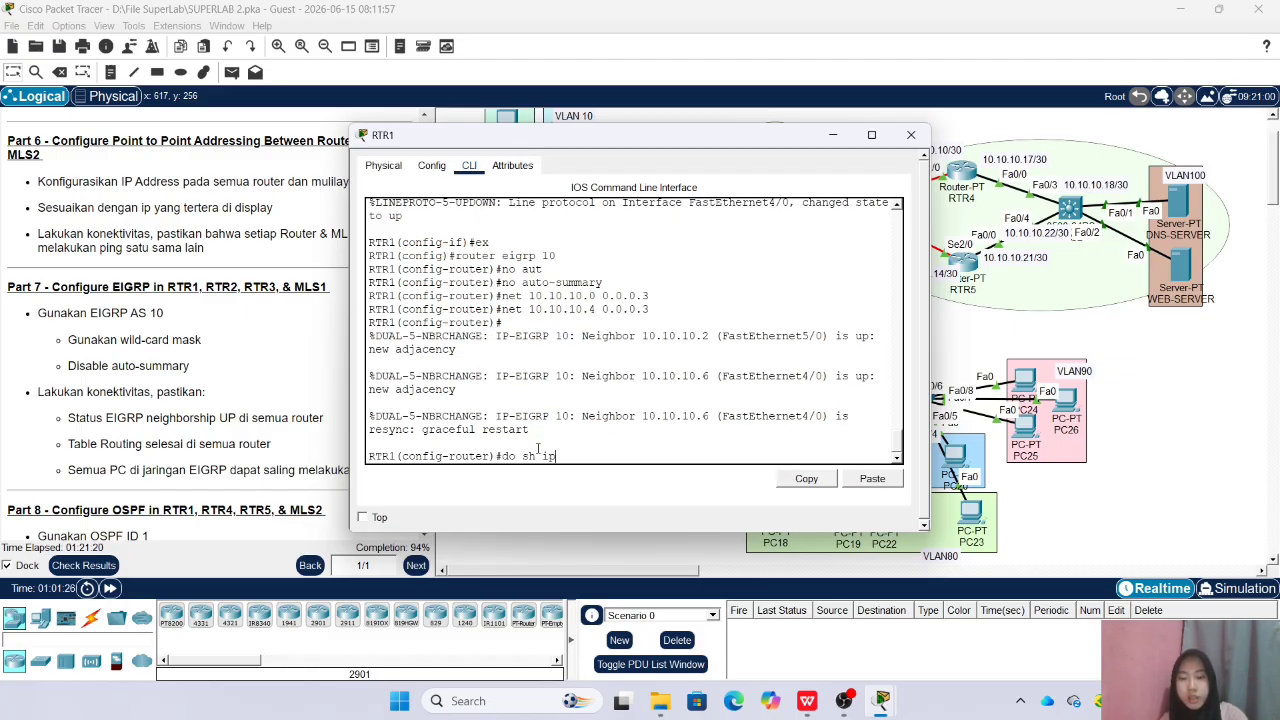
text( route)
key(Return)
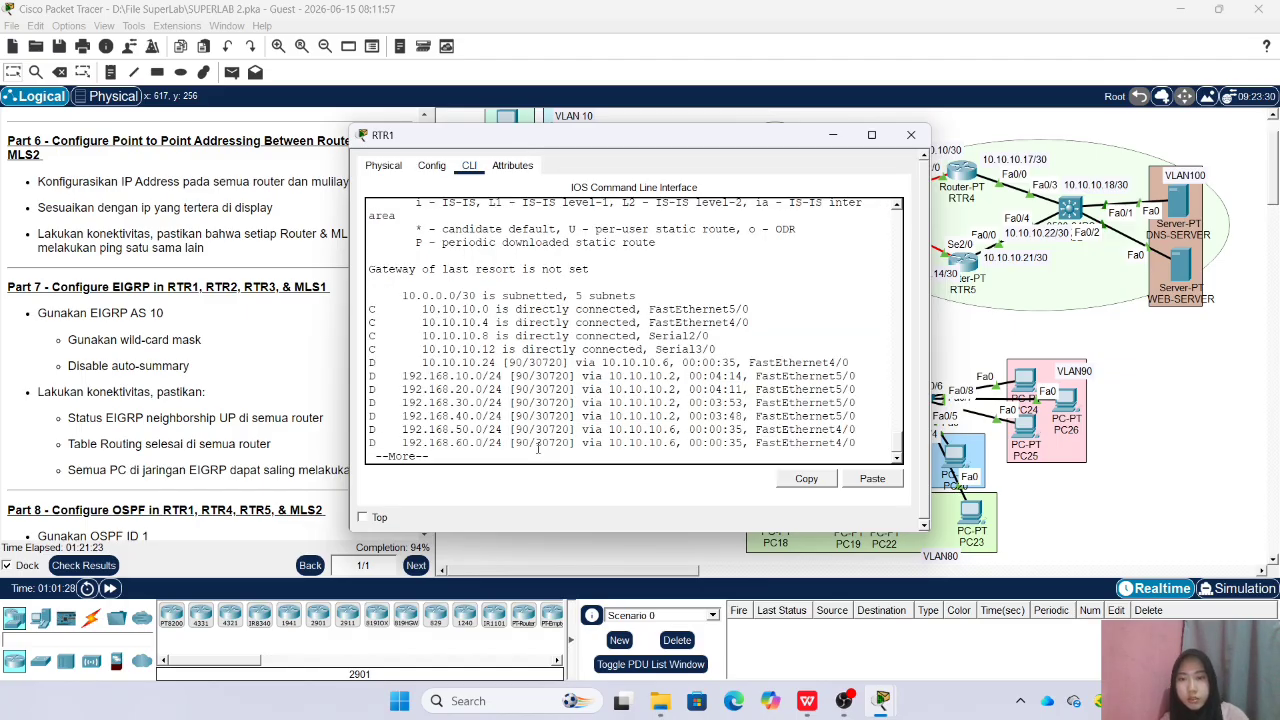
key(space)
click(911, 134)
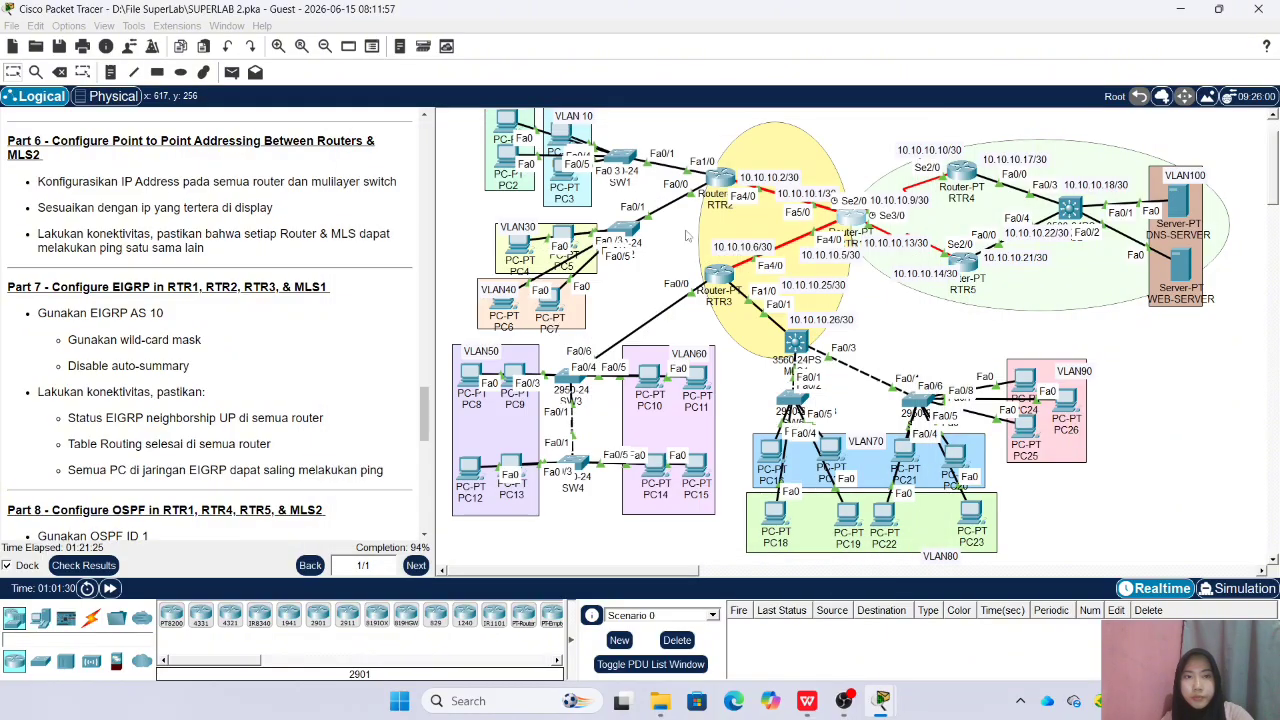
Enter privileged mode on RTR2, show its IP routing table to check the EIGRP routes, and close its window
click(541, 450)
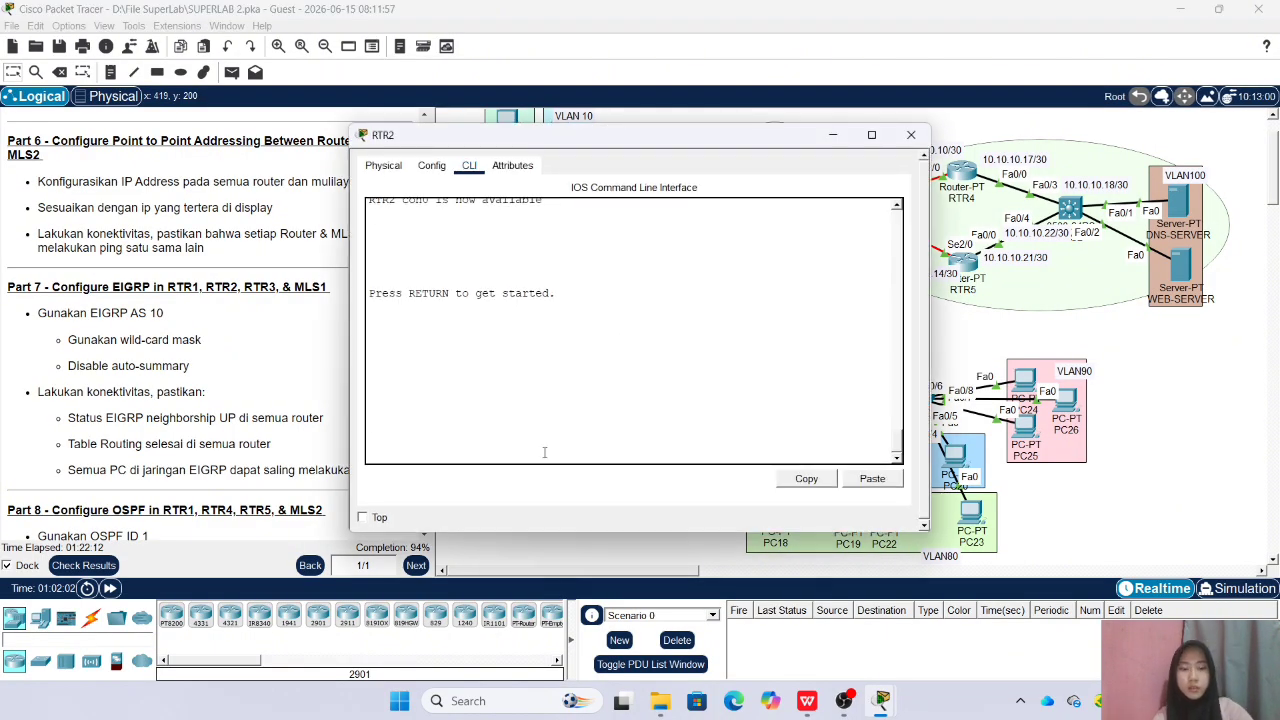
key(Return)
text(e)
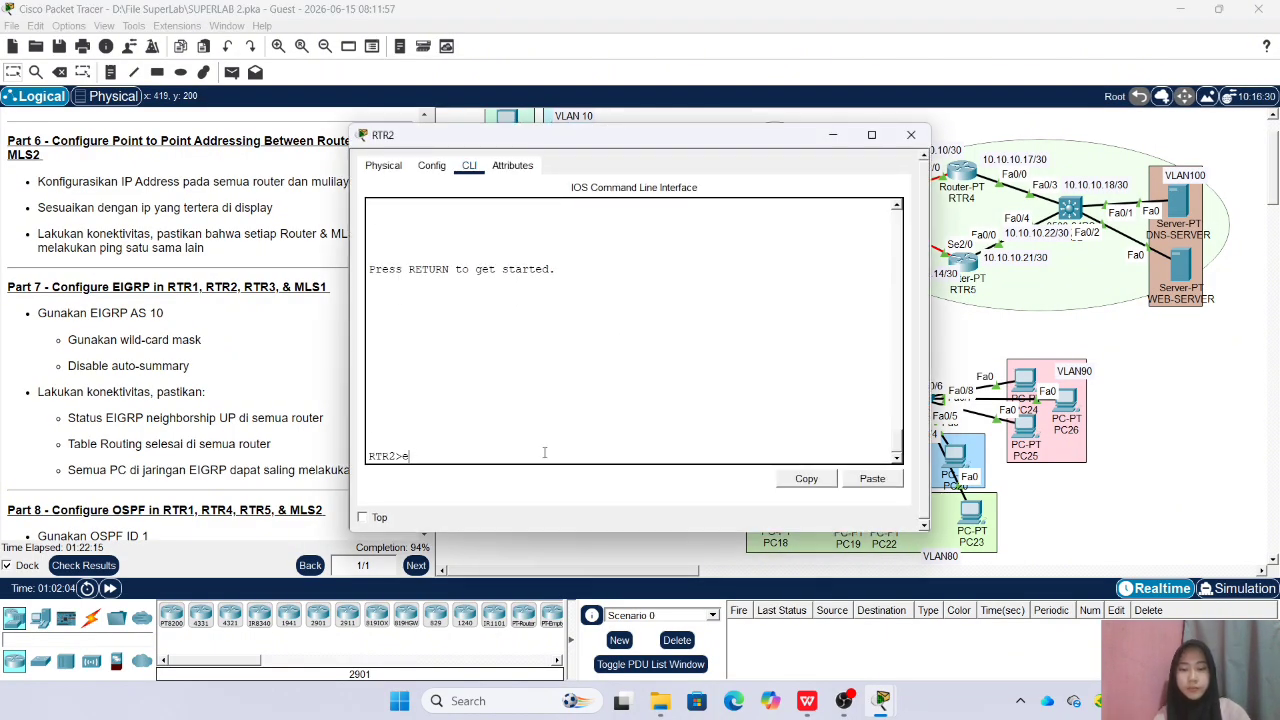
text(n)
key(Return)
key(Return)
text(sh ip rout)
key(Return)
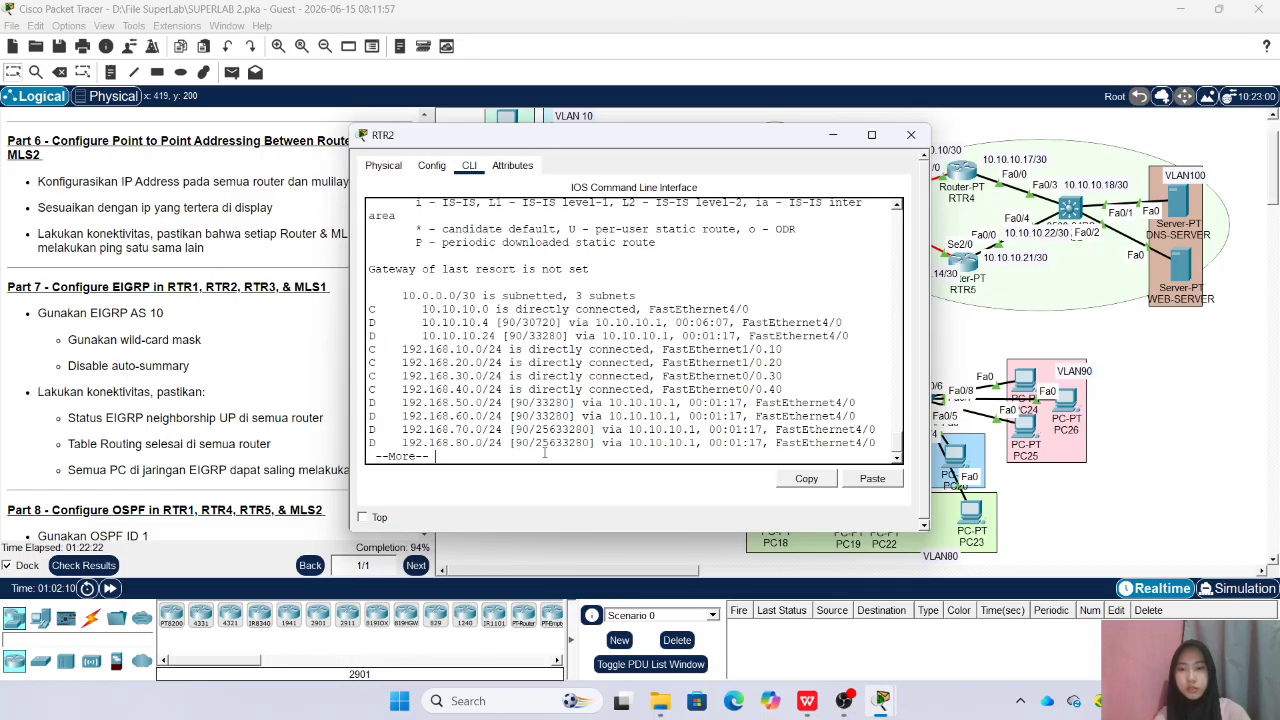
click(910, 134)
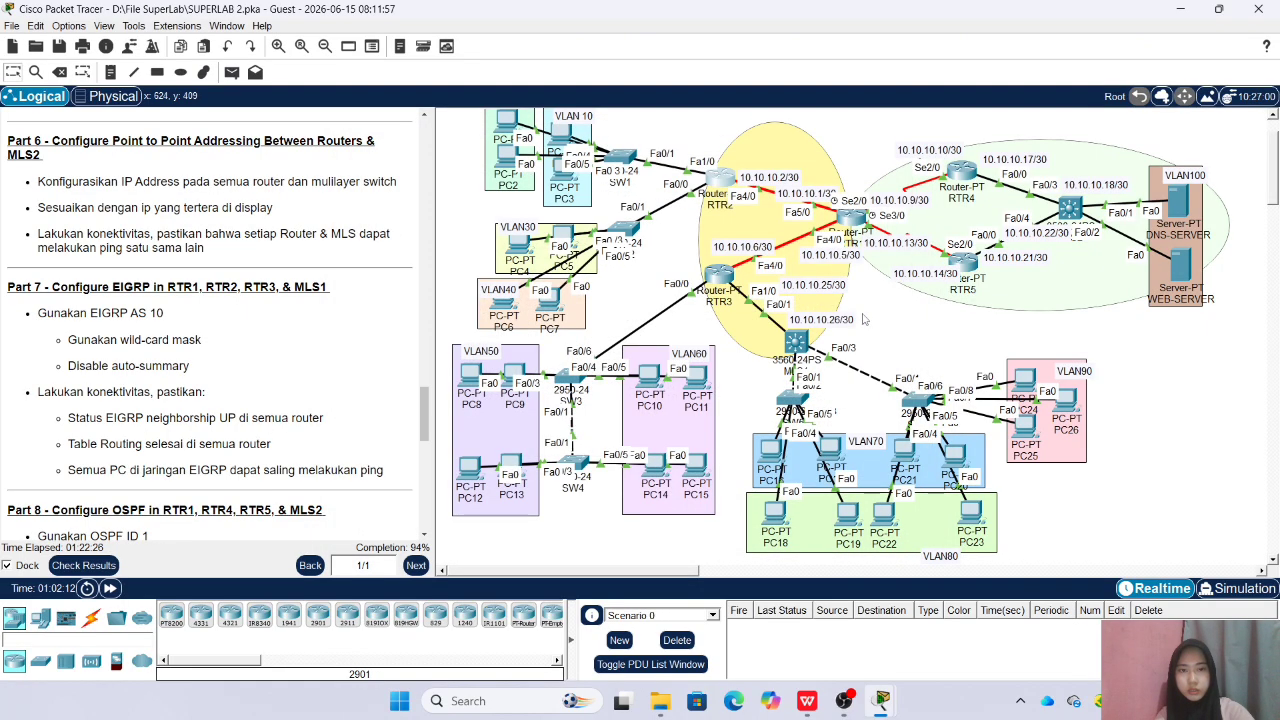
Show RTR3's IP routing table from router configuration mode to check the EIGRP routes, and close its window
click(716, 277)
click(467, 458)
text(\)
key(Return)
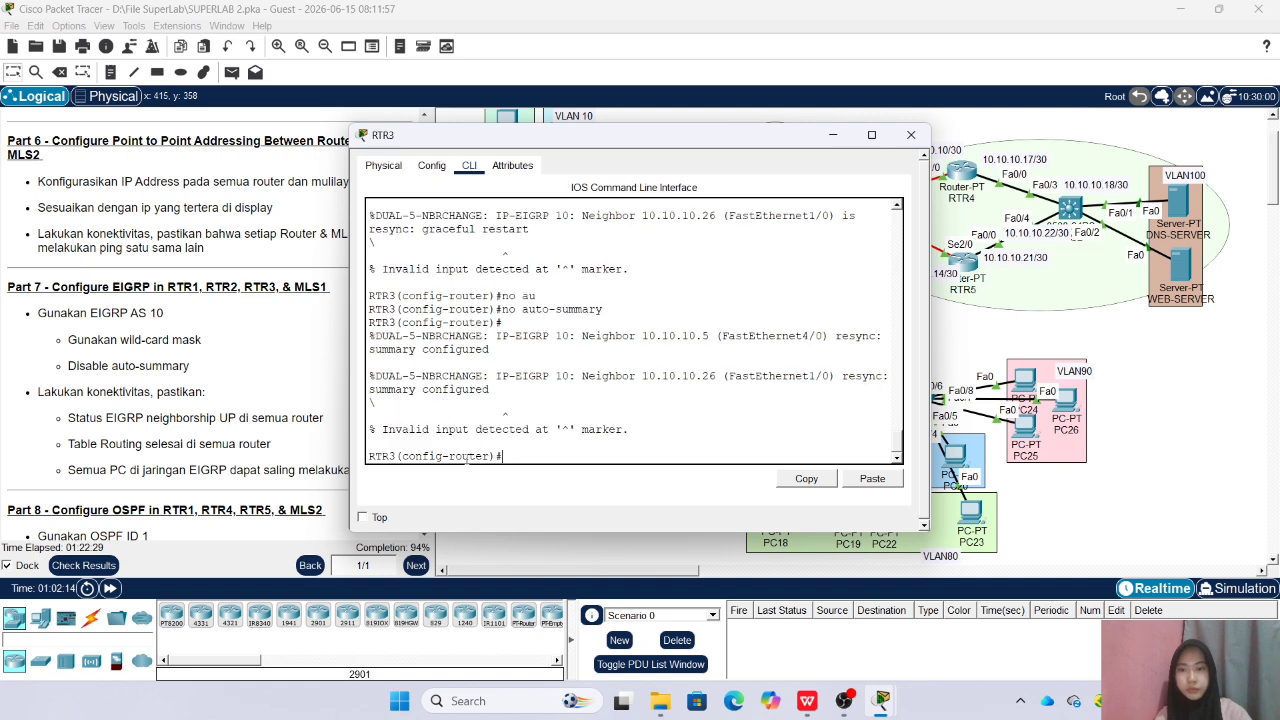
text(do sh ip ro)
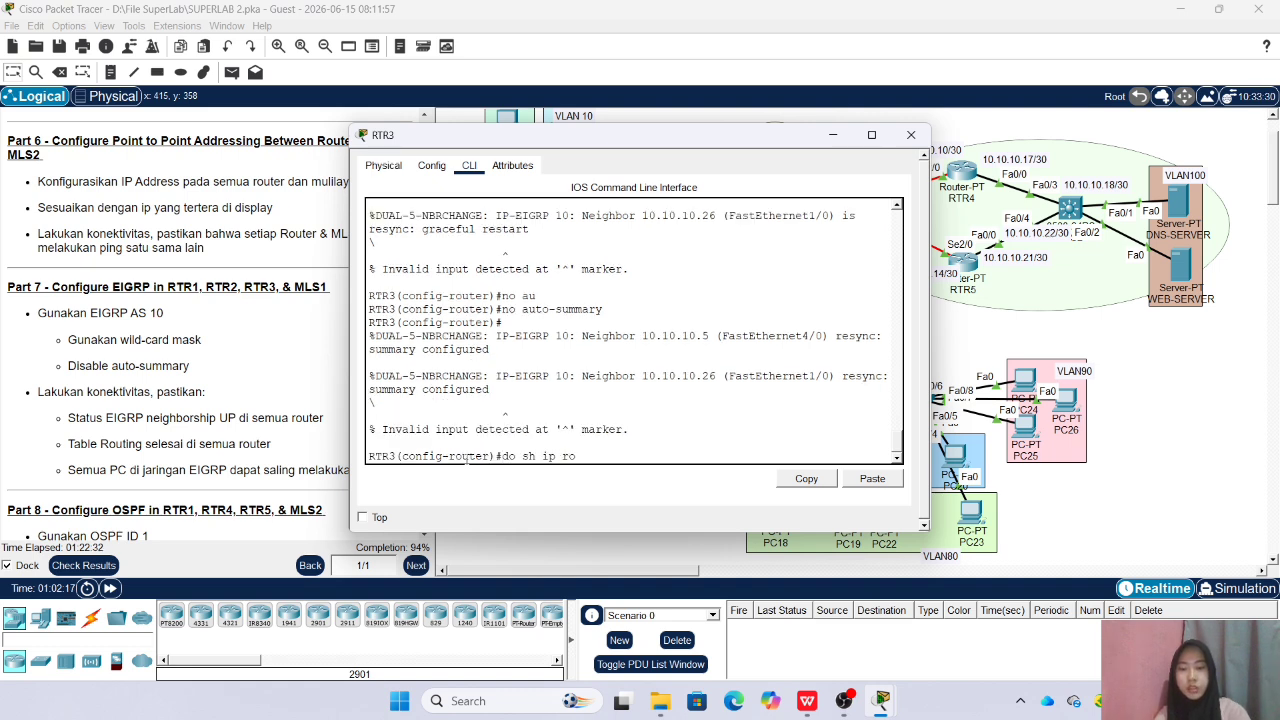
text(ute)
key(Return)
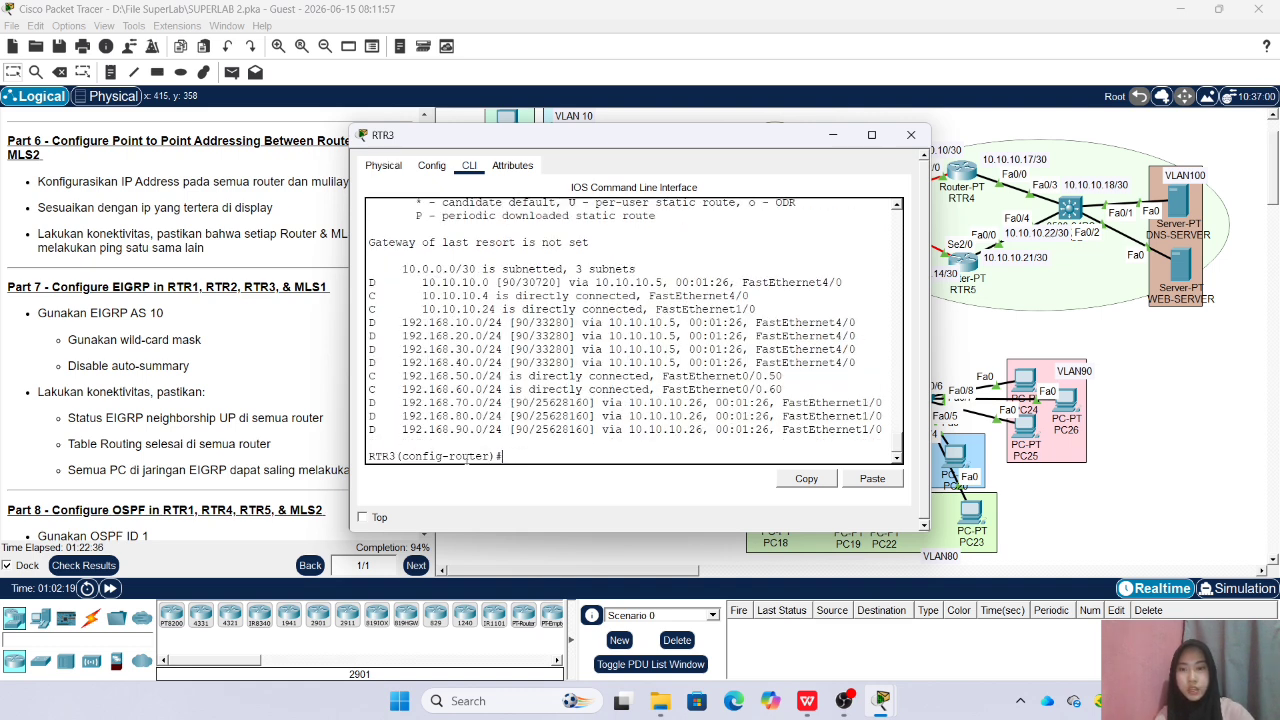
click(910, 134)
Show MLS1's IP routing table to check the routes learned through EIGRP, and close its window
click(796, 342)
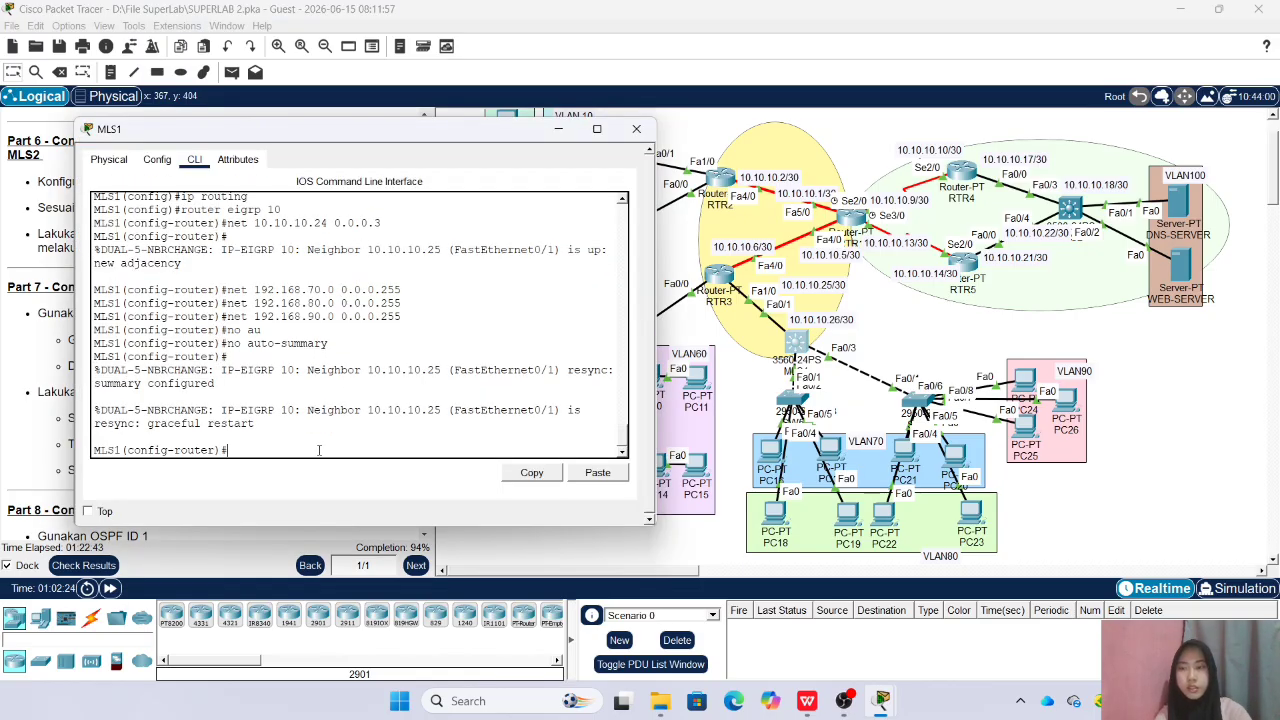
text(do sh ip route)
key(Return)
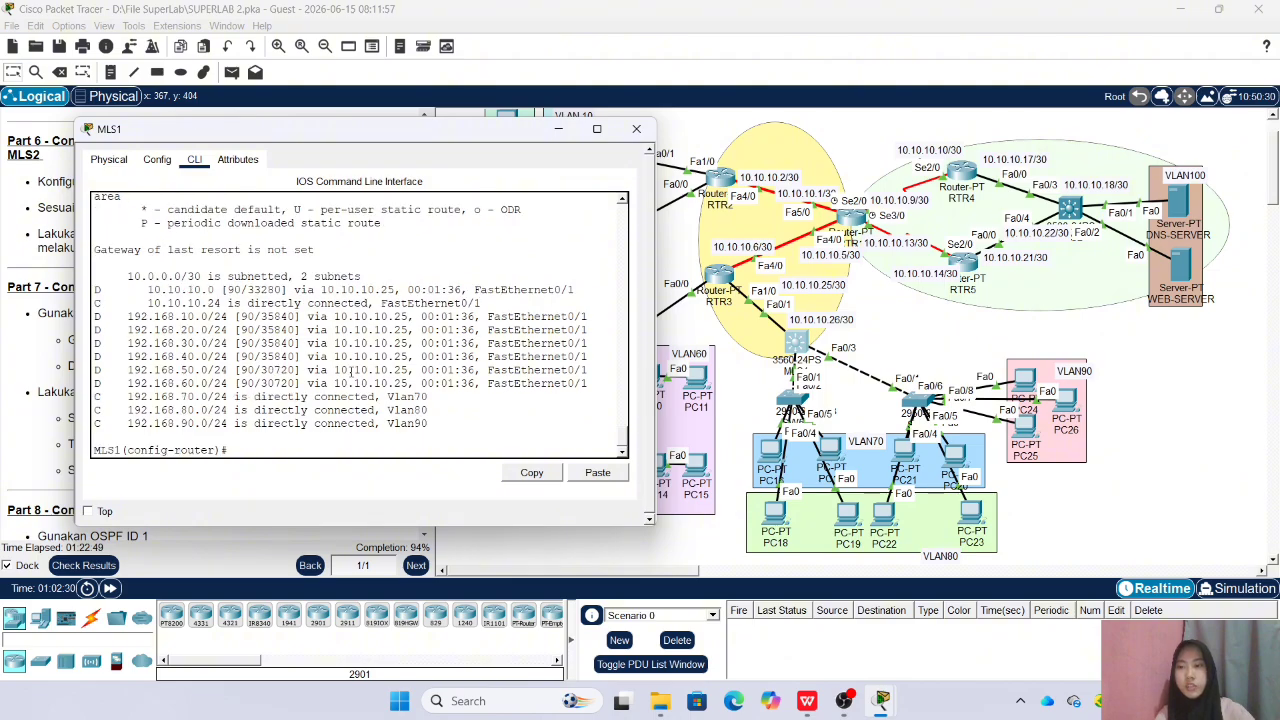
click(636, 128)
Check the activity results, review the assessment items for EIGRP on the routers and the remaining incorrect items, and close the results
click(84, 565)
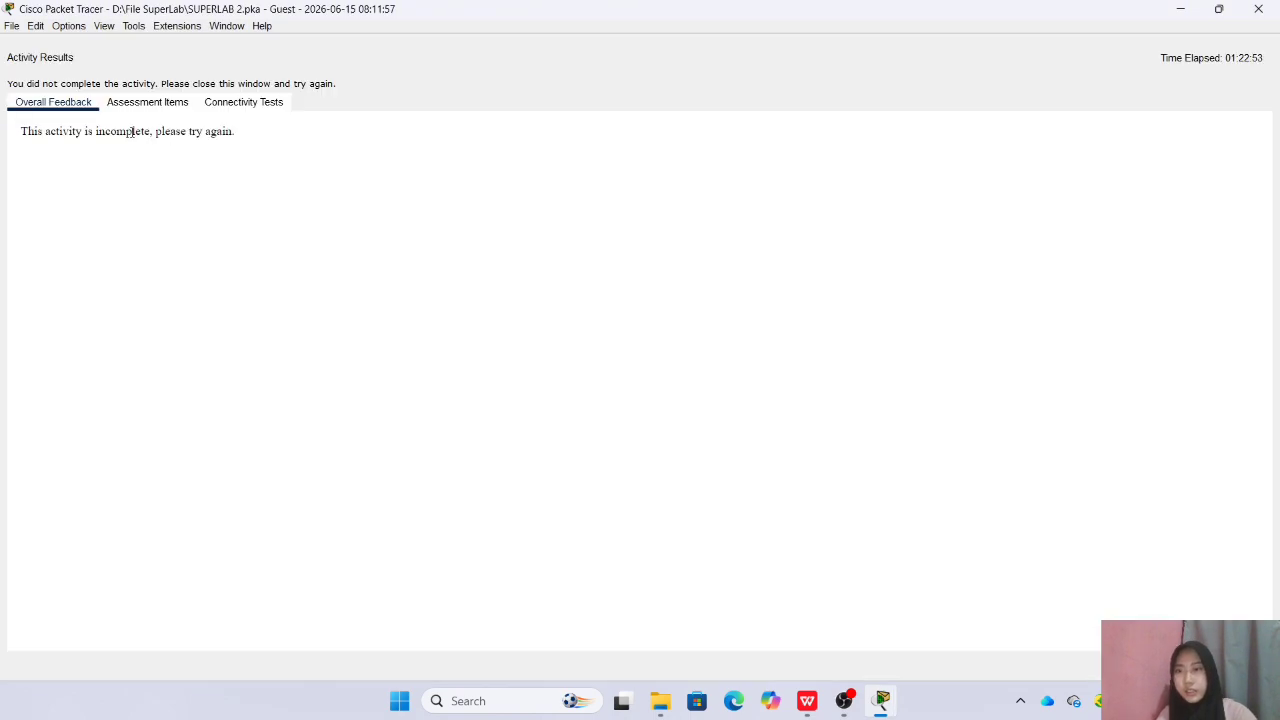
click(147, 101)
scroll(131, 337, down, 15)
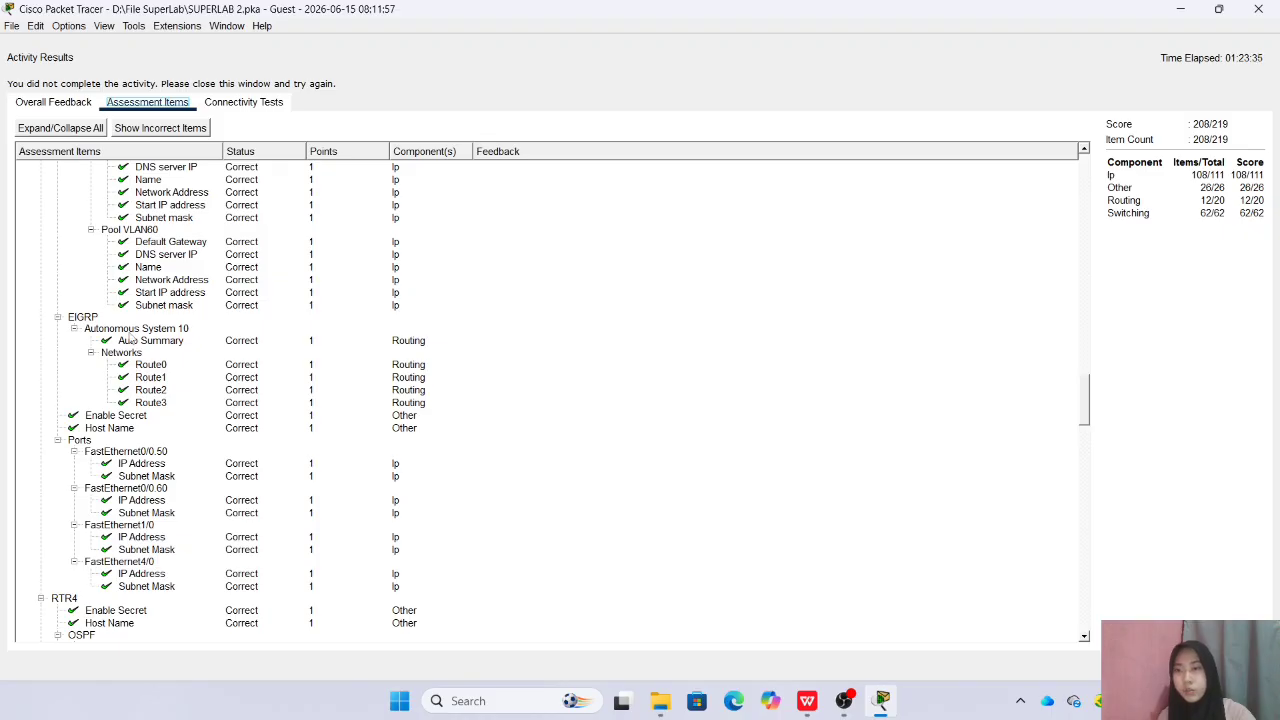
scroll(168, 341, down, 1)
scroll(161, 408, up, 3)
scroll(163, 410, up, 9)
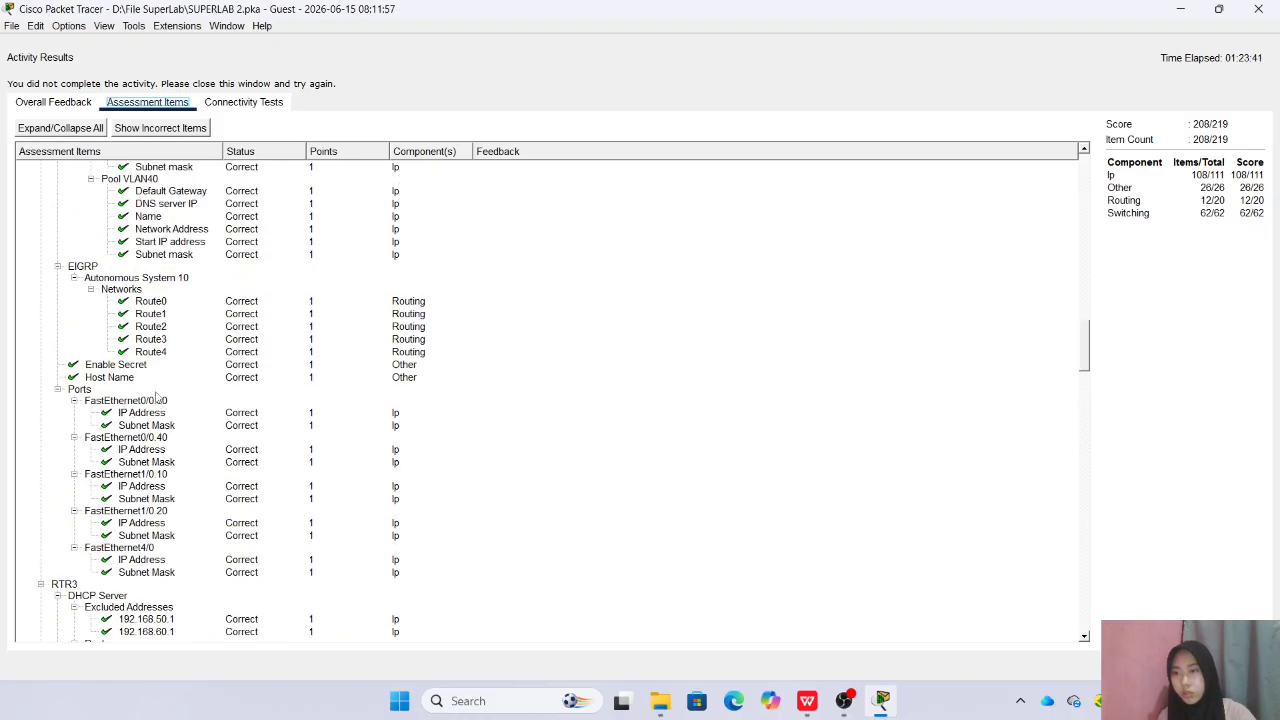
scroll(155, 398, up, 15)
scroll(104, 330, up, 7)
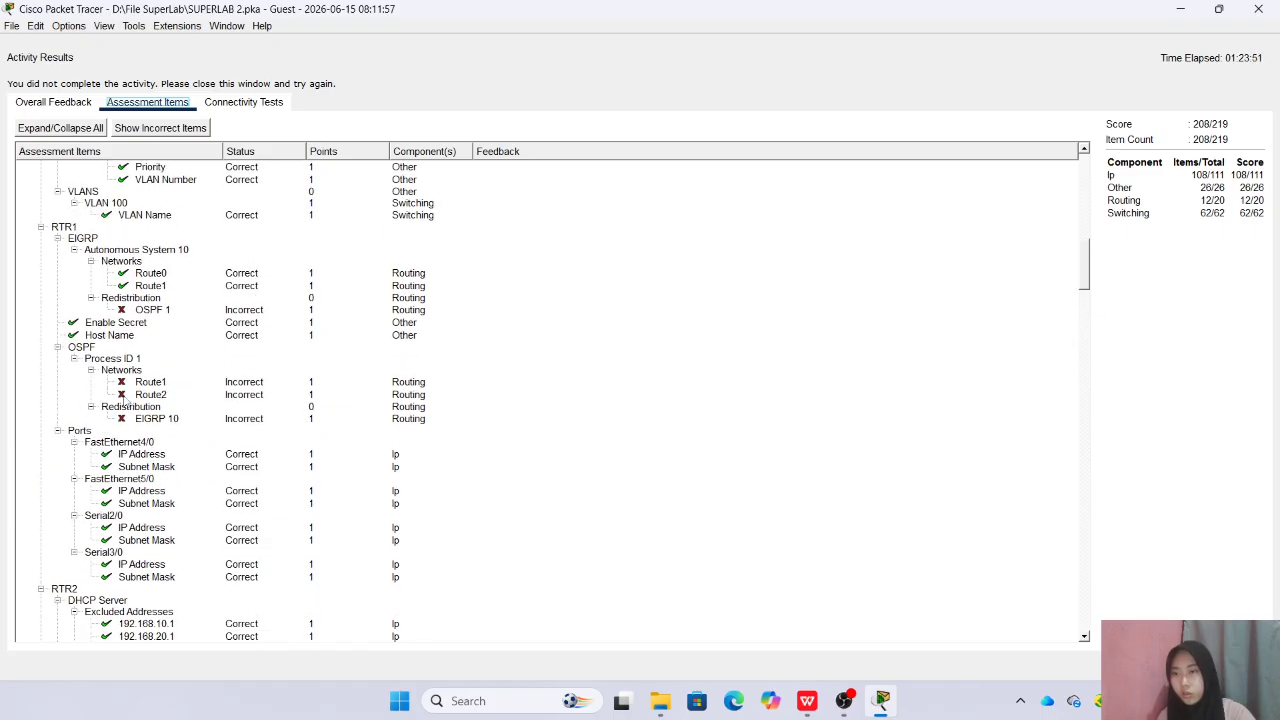
scroll(128, 380, up, 1)
scroll(128, 356, up, 15)
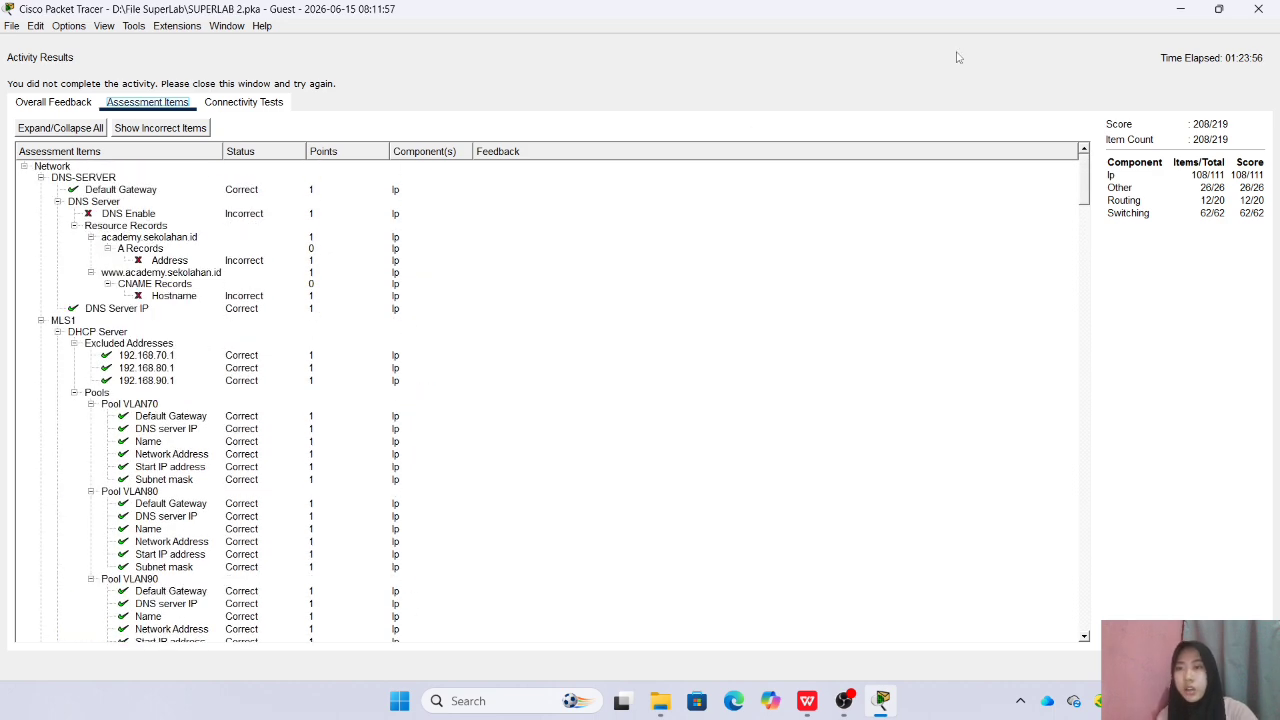
click(1258, 8)
Find Part 7 and the Part 8 OSPF requirements for RTR1, RTR4, RTR5 and MLS2 in the lab instructions
scroll(270, 364, down, 4)
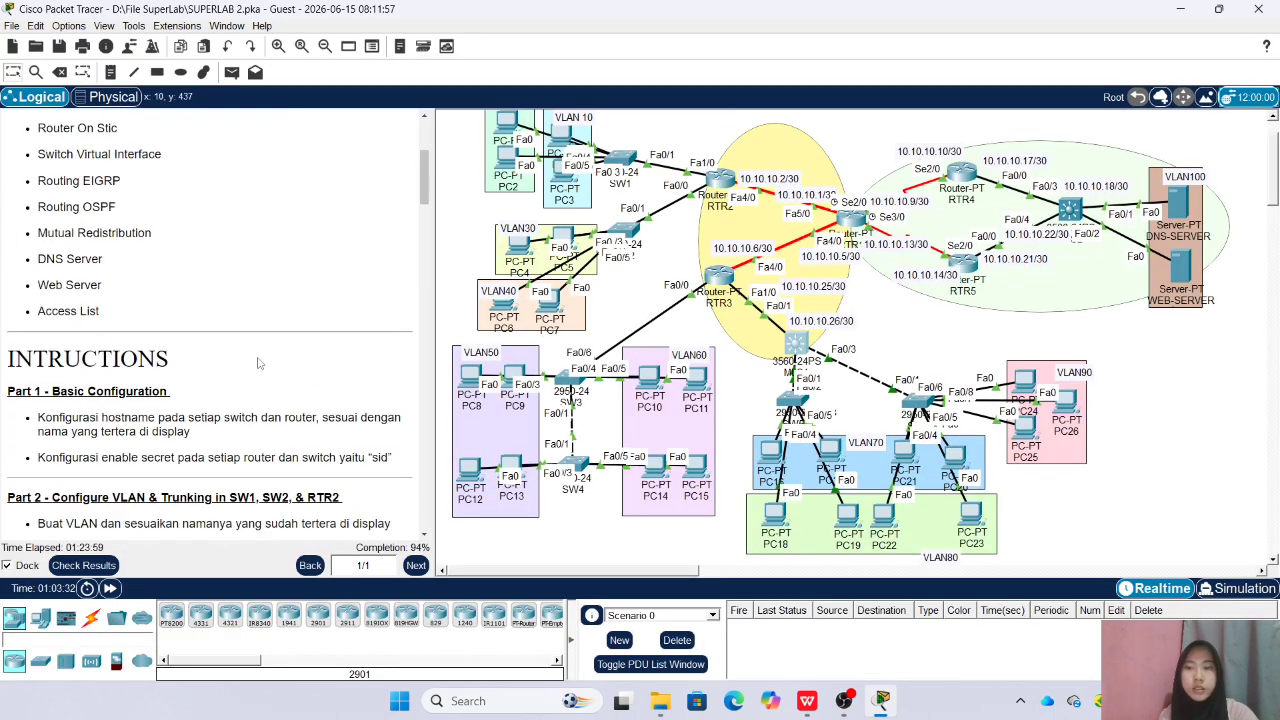
drag(427, 222, 428, 361)
scroll(283, 337, down, 10)
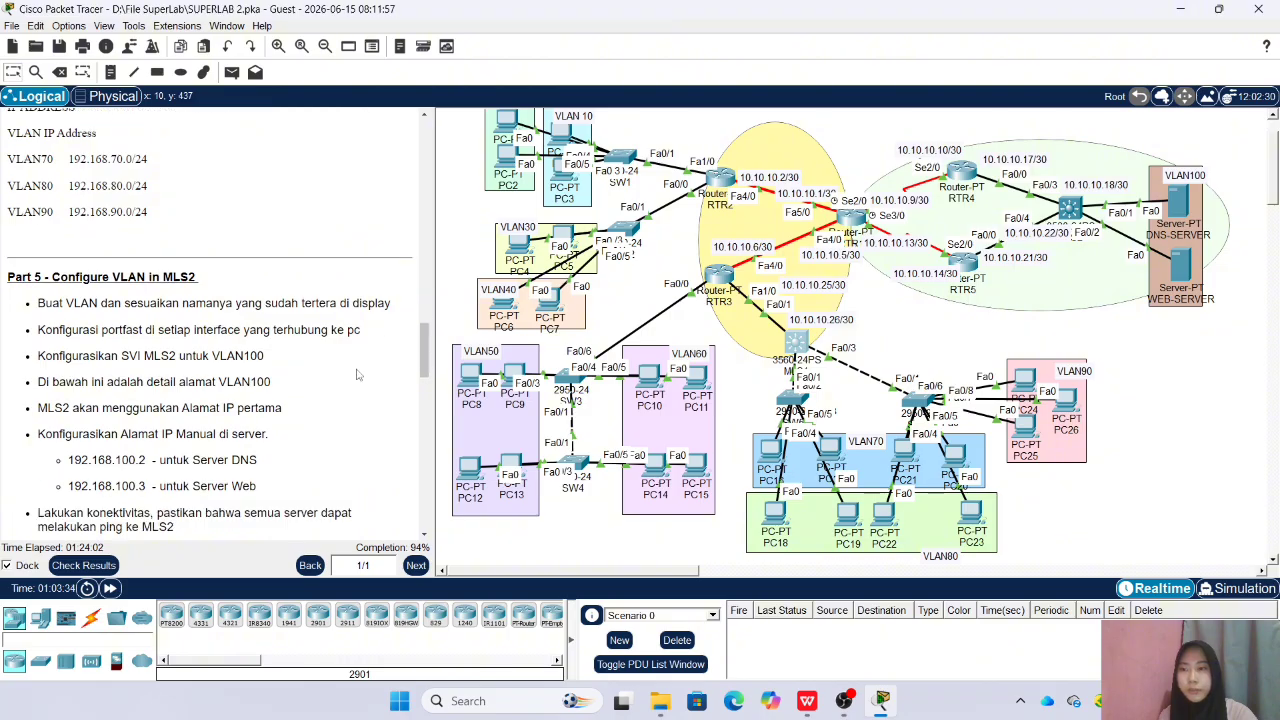
scroll(283, 337, down, 6)
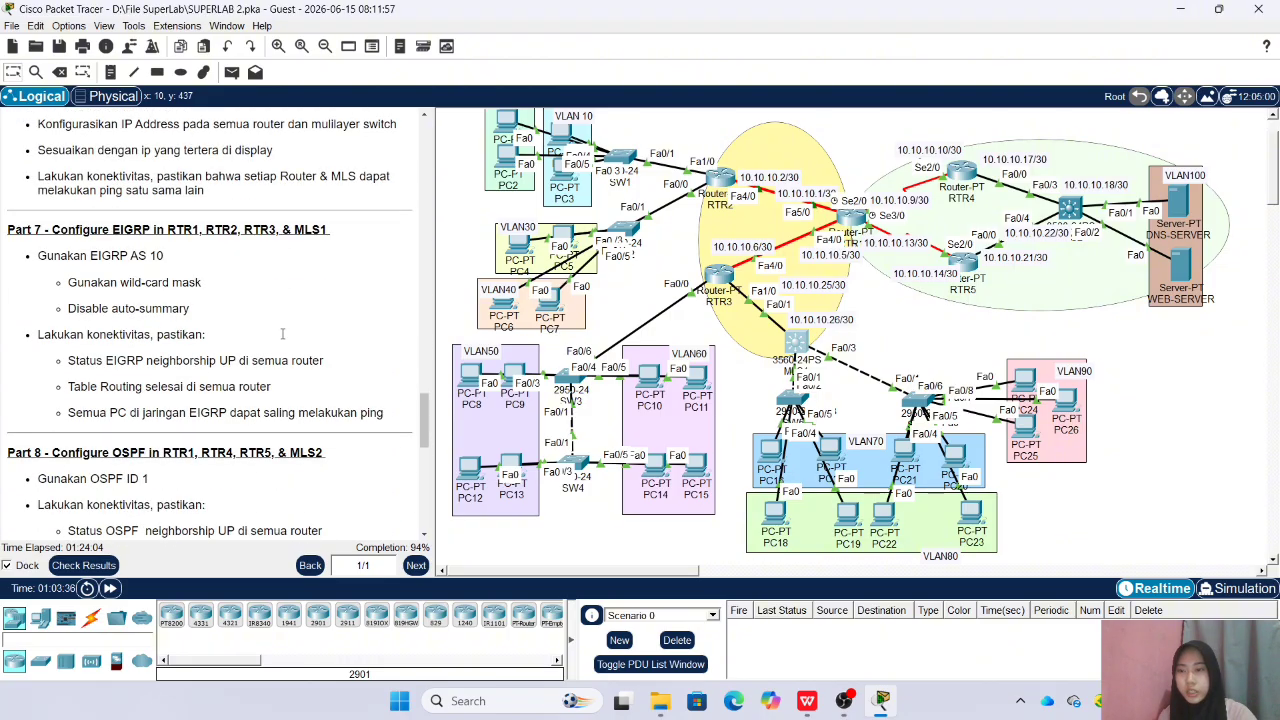
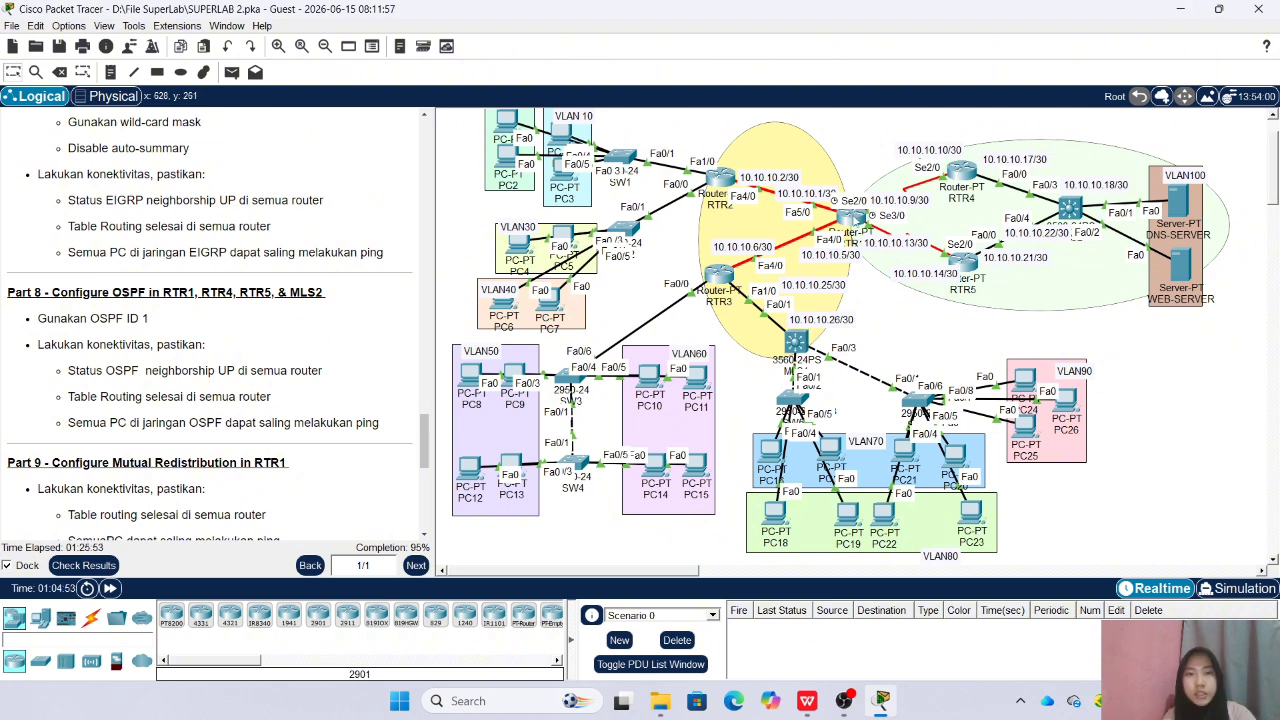
Open RTR1's command line, enter privileged mode with the enable password, and enter global configuration mode
click(852, 214)
click(434, 452)
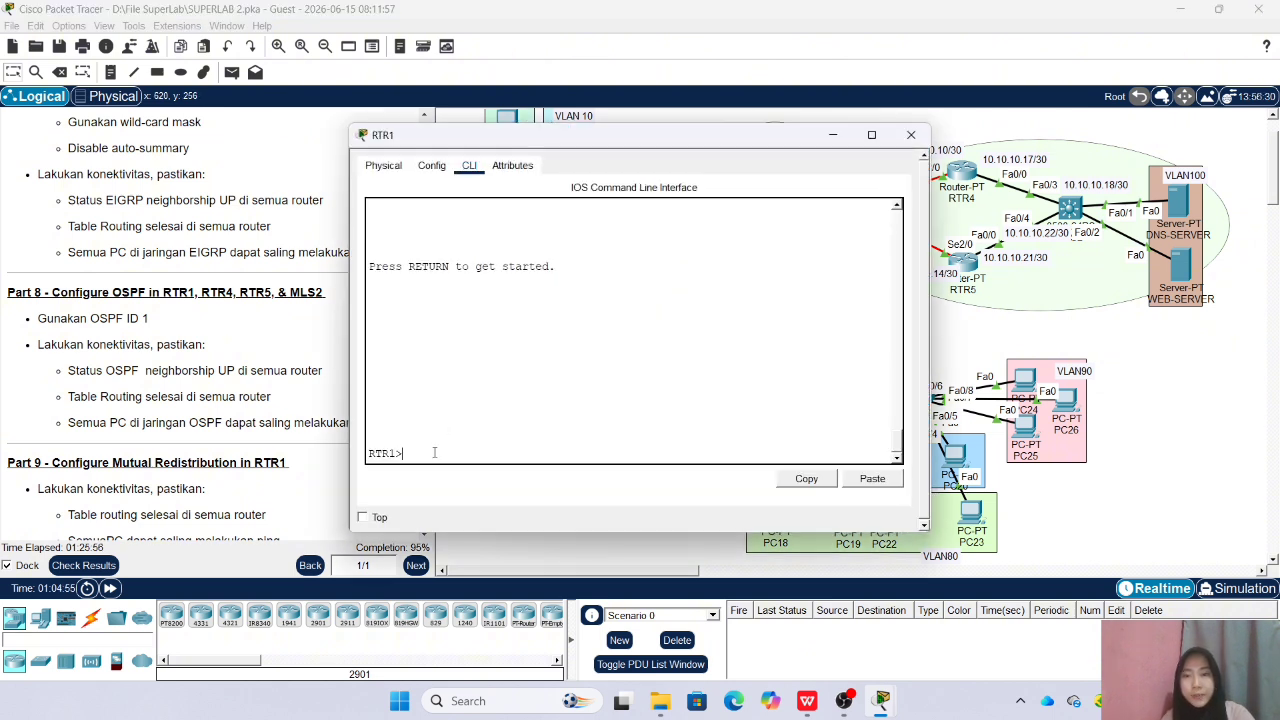
text(en)
key(Return)
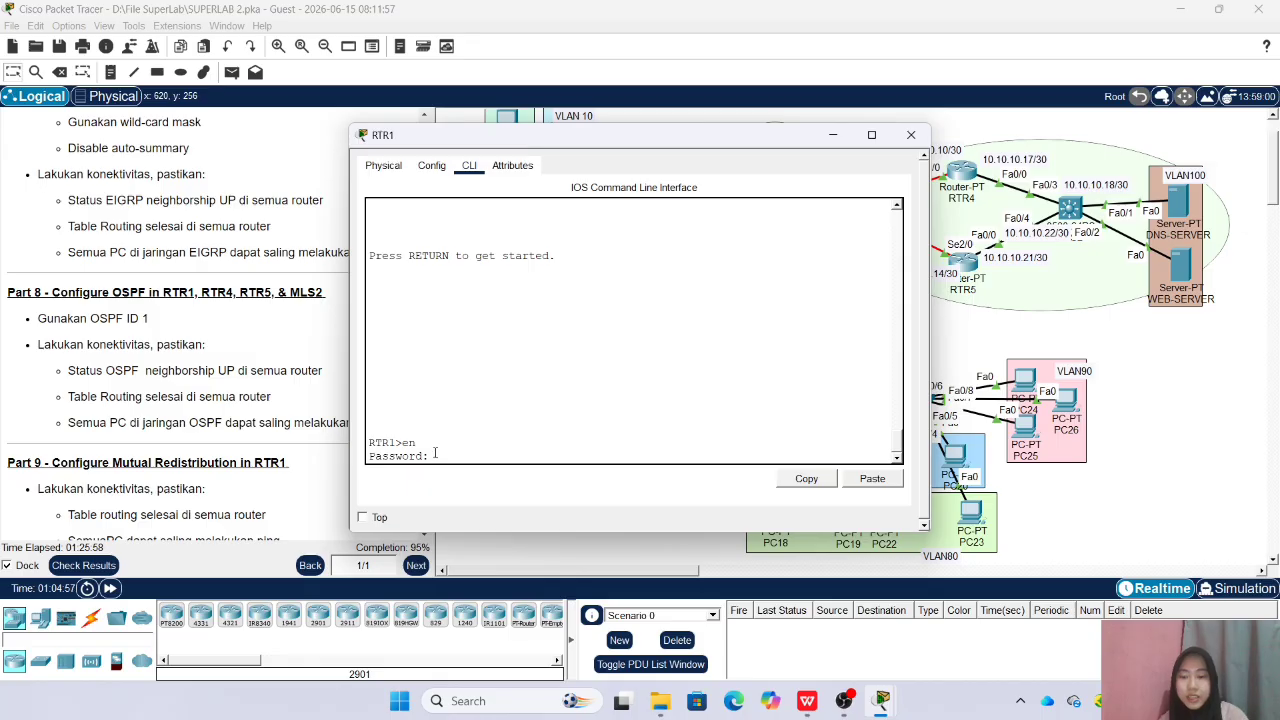
key(Return)
text(conf t)
key(Return)
Redistribute OSPF 1 into EIGRP 10 on RTR1 with metric 1 1 1 1 1, and return to global configuration mode
text(router ei)
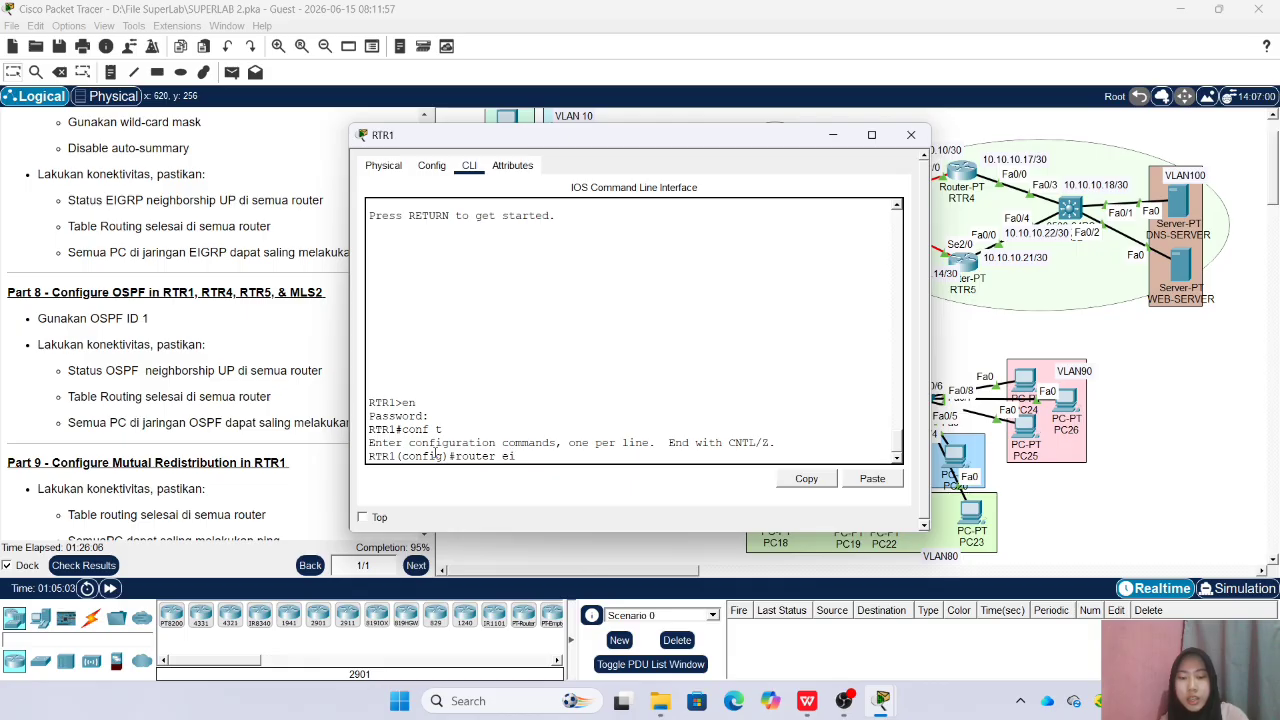
text(grp 10)
key(Return)
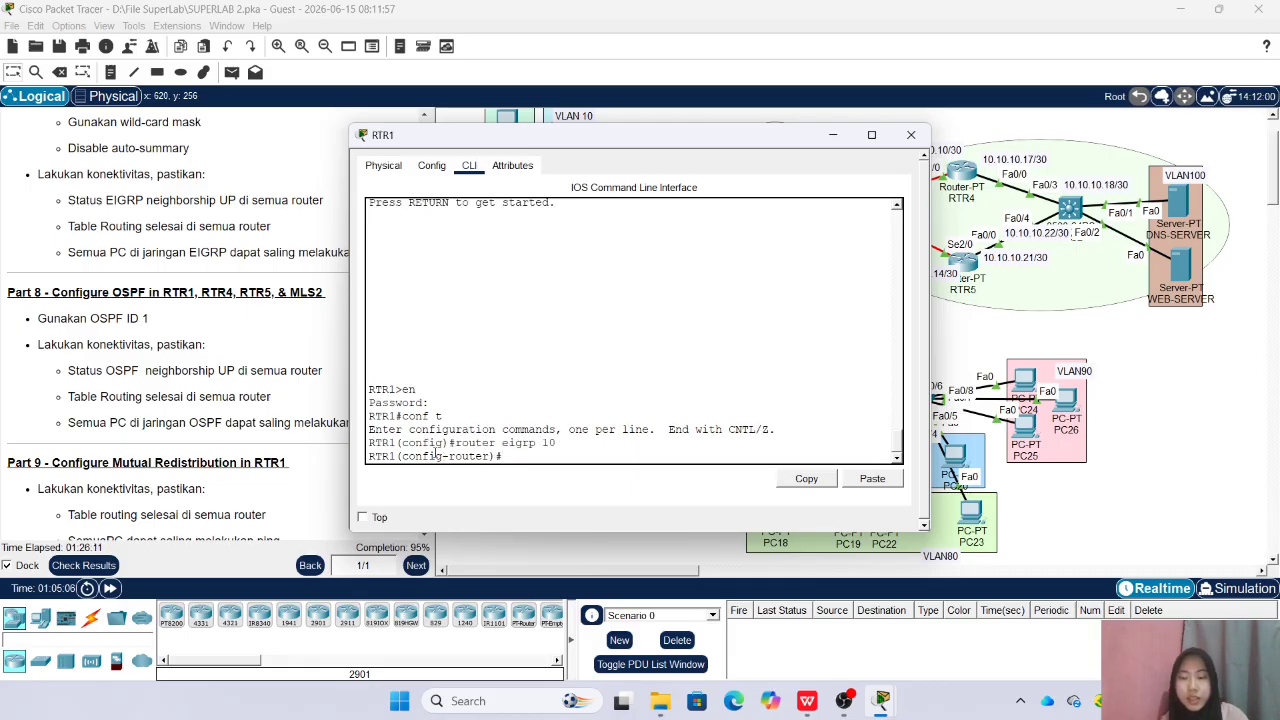
text(redi)
key(Tab)
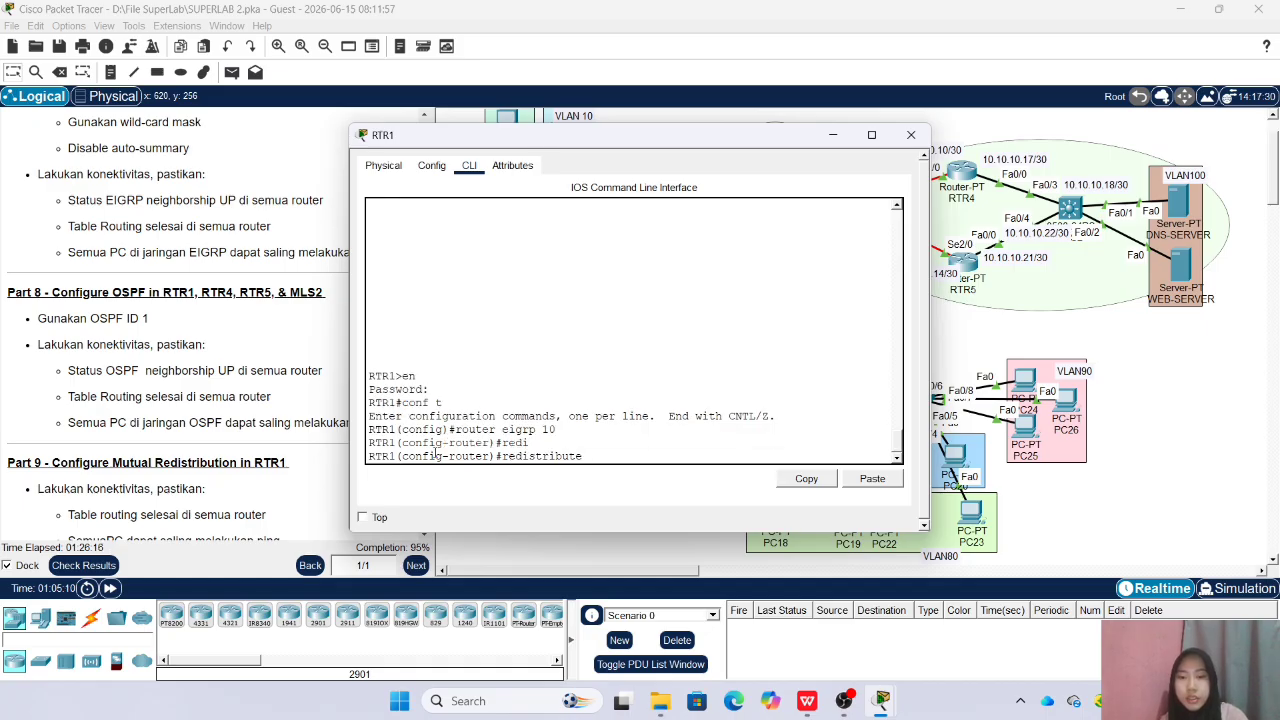
text(os)
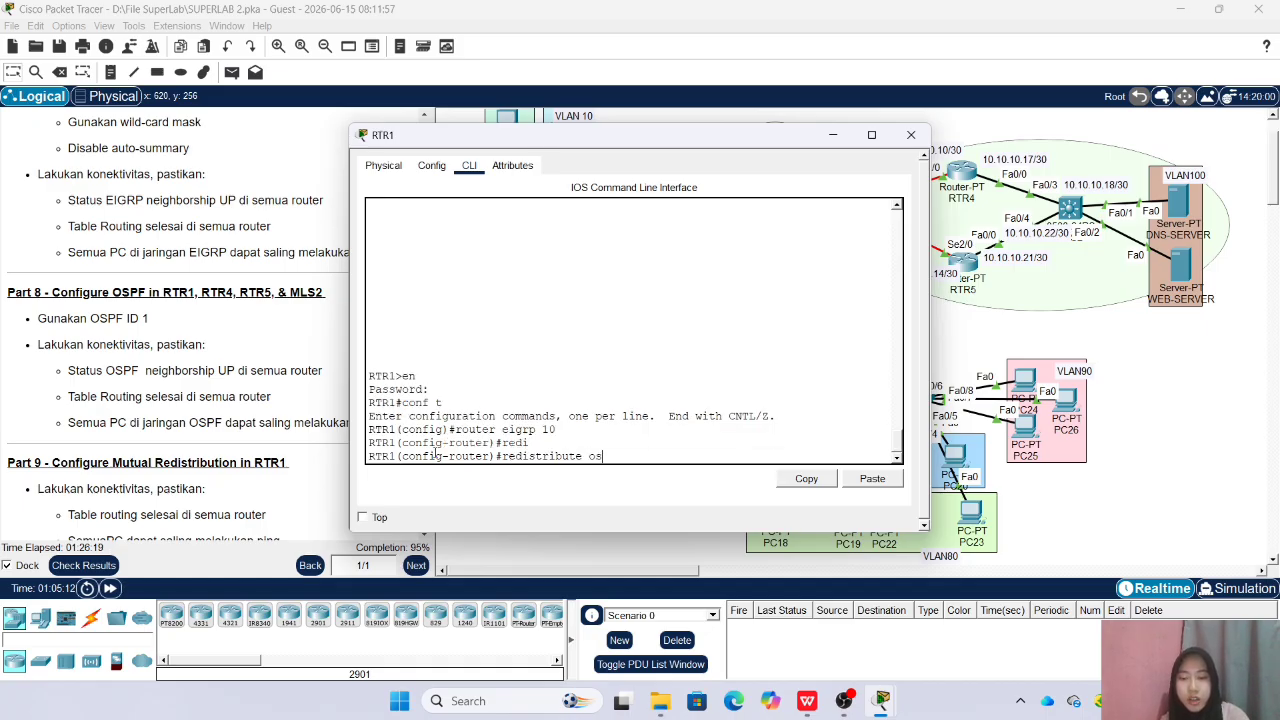
text(pf 1)
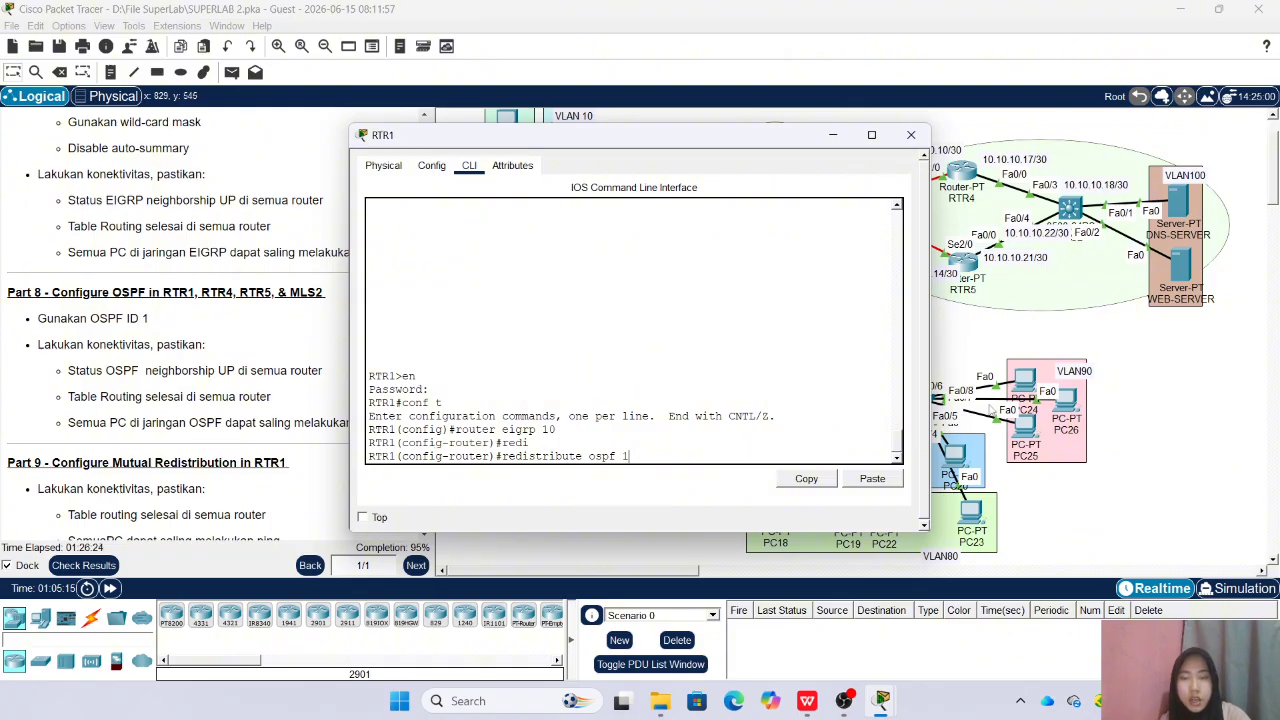
text( met)
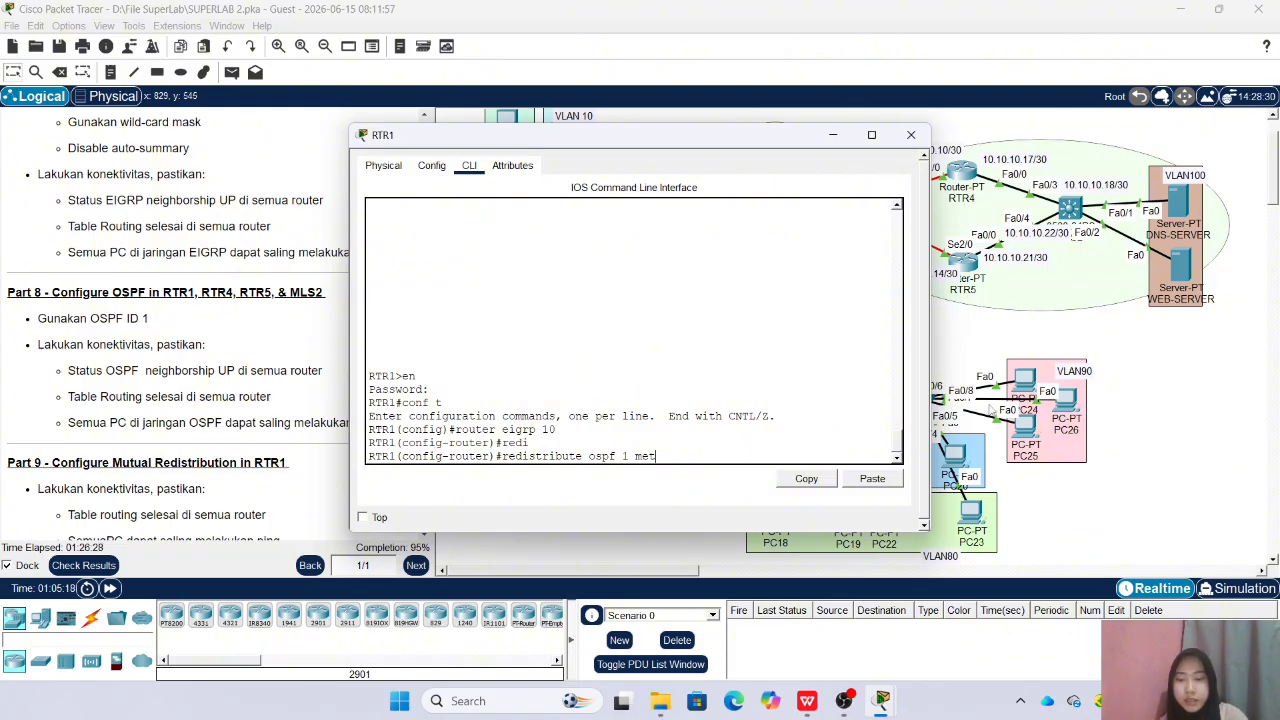
key(Tab)
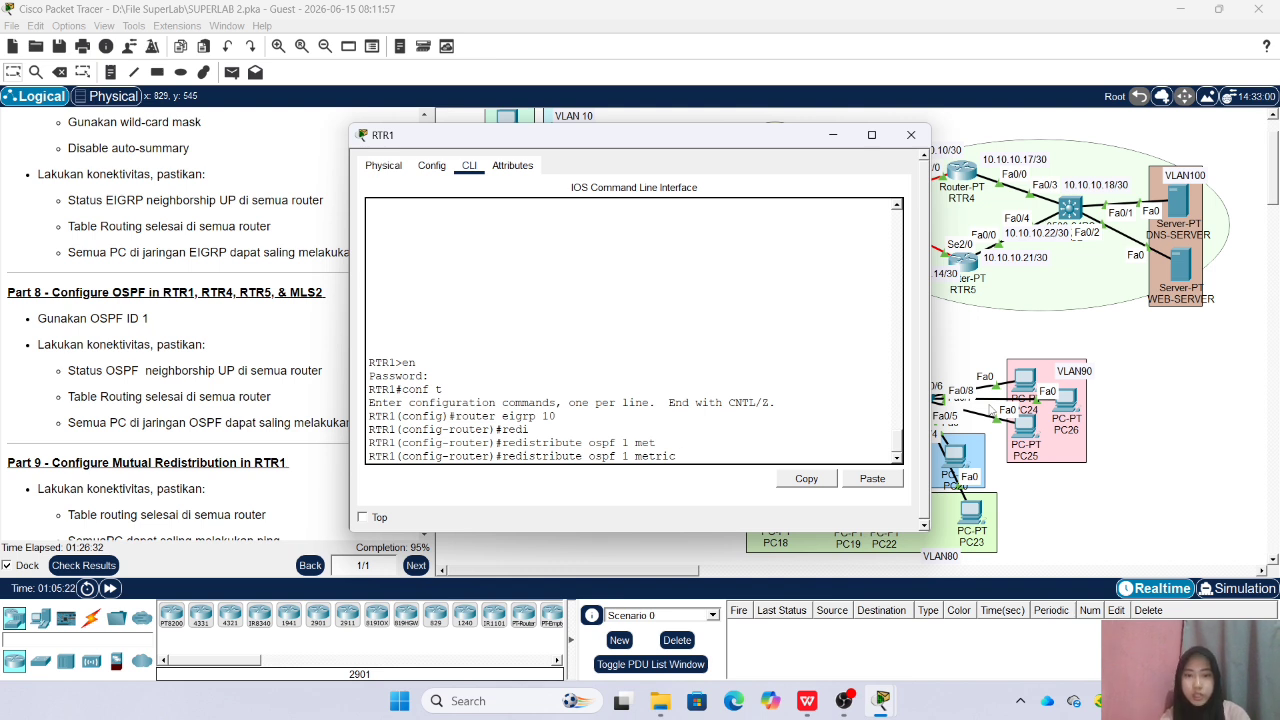
text(1 1)
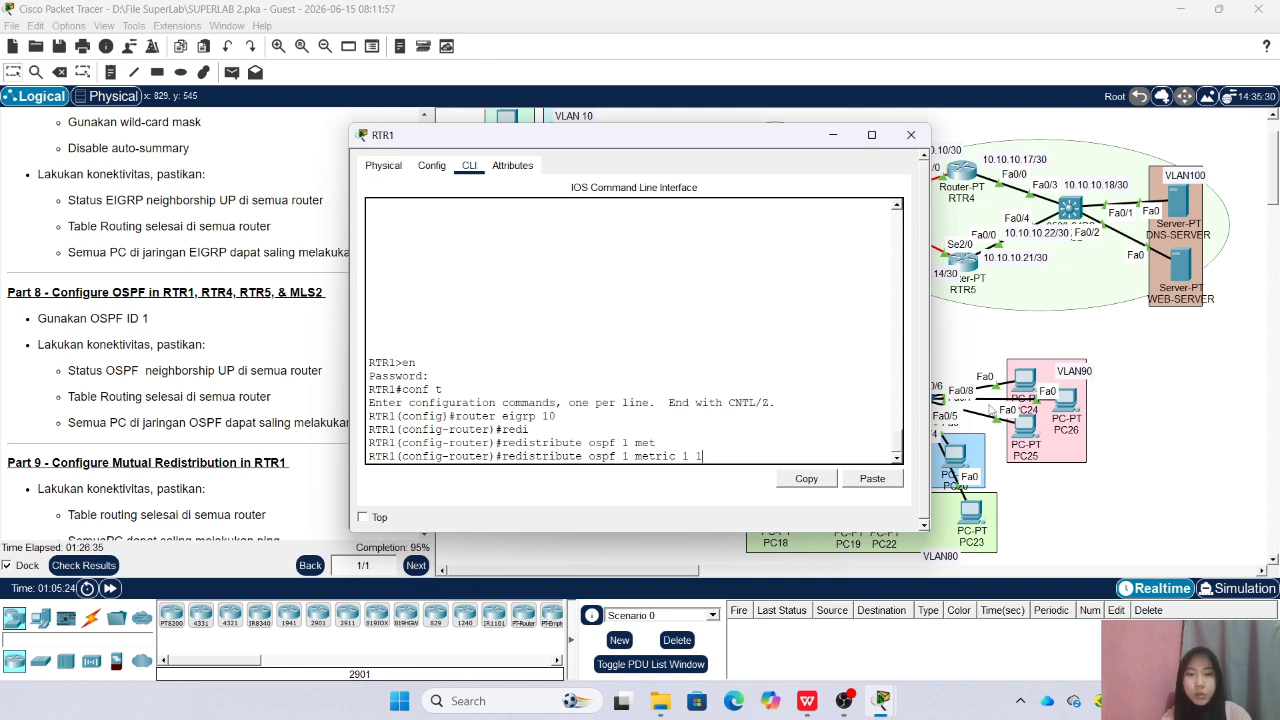
text( 1 1 1)
key(Return)
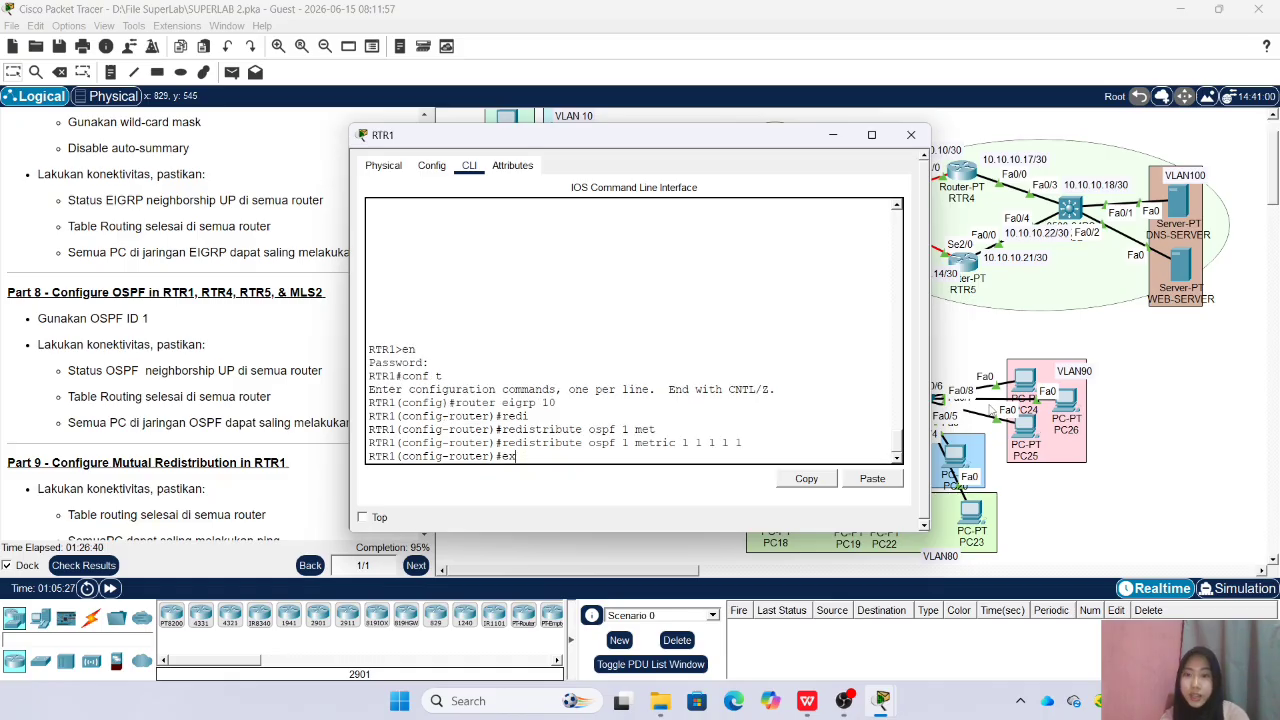
text(ex)
key(Return)
Redistribute EIGRP 10 with subnets into OSPF 1 on RTR1, and return to global configuration mode
text(router ospf)
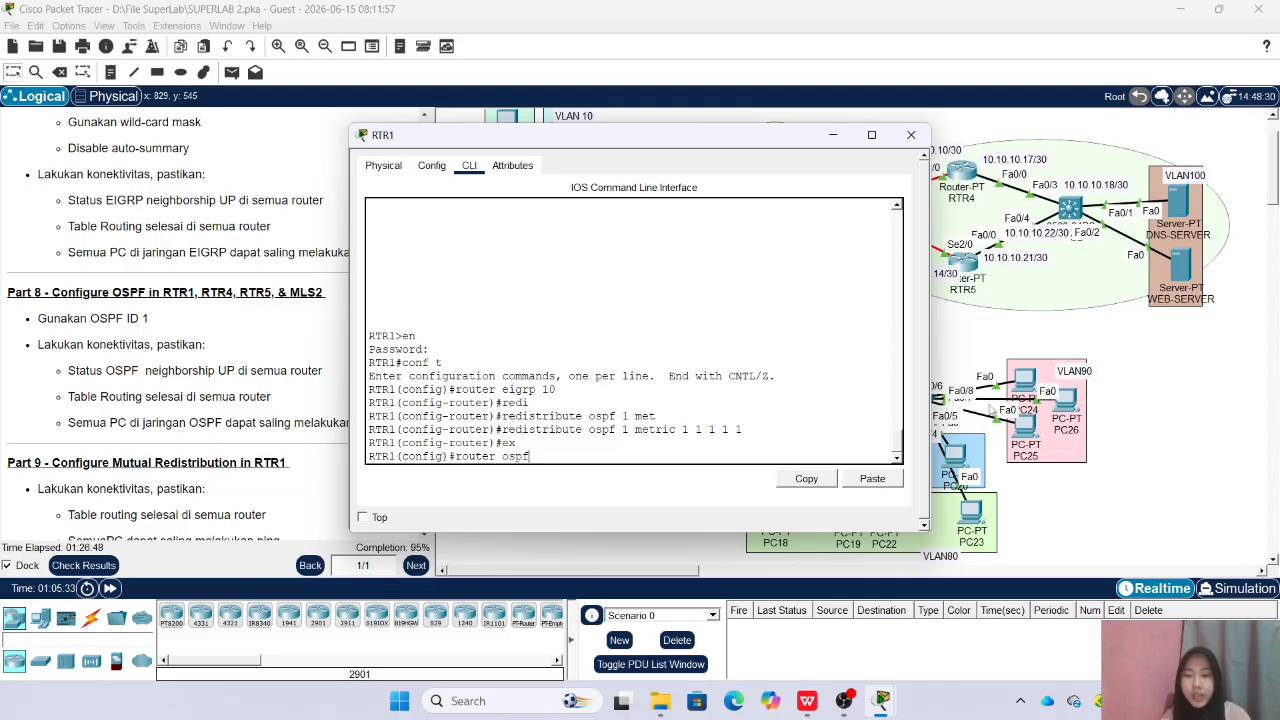
text( 1)
key(Return)
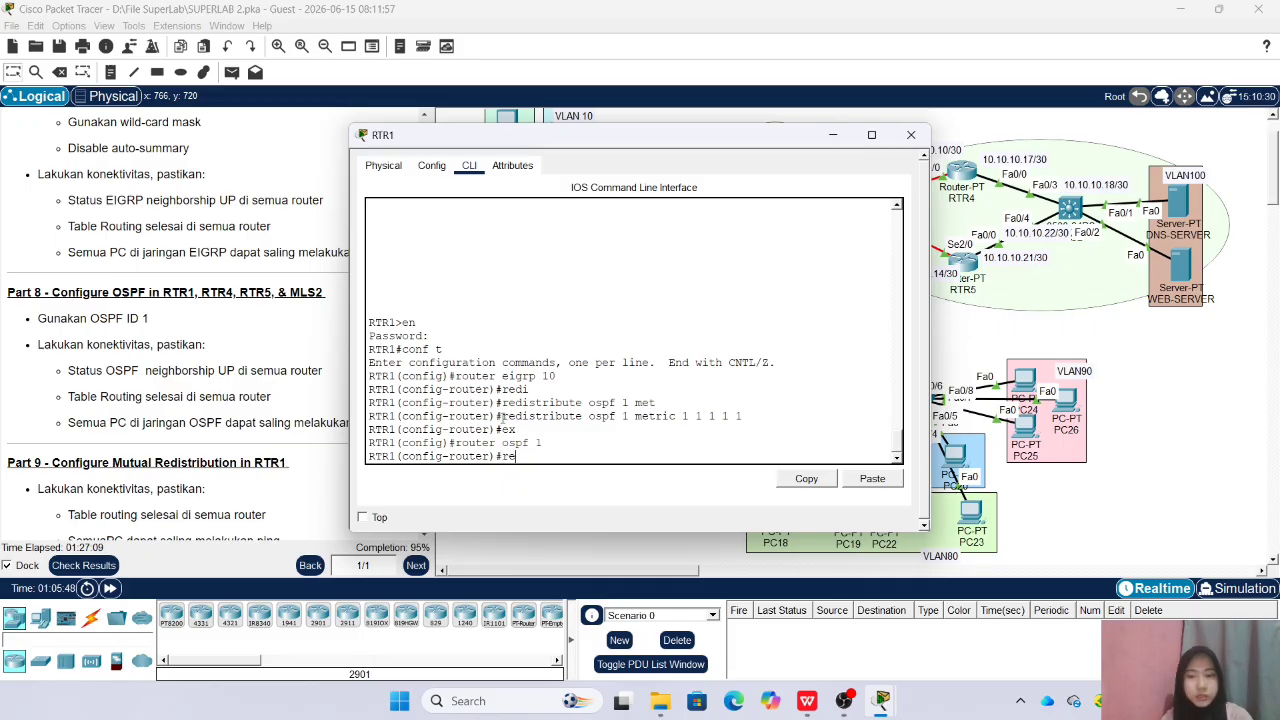
text(d)
key(Tab)
text(e)
key(Tab)
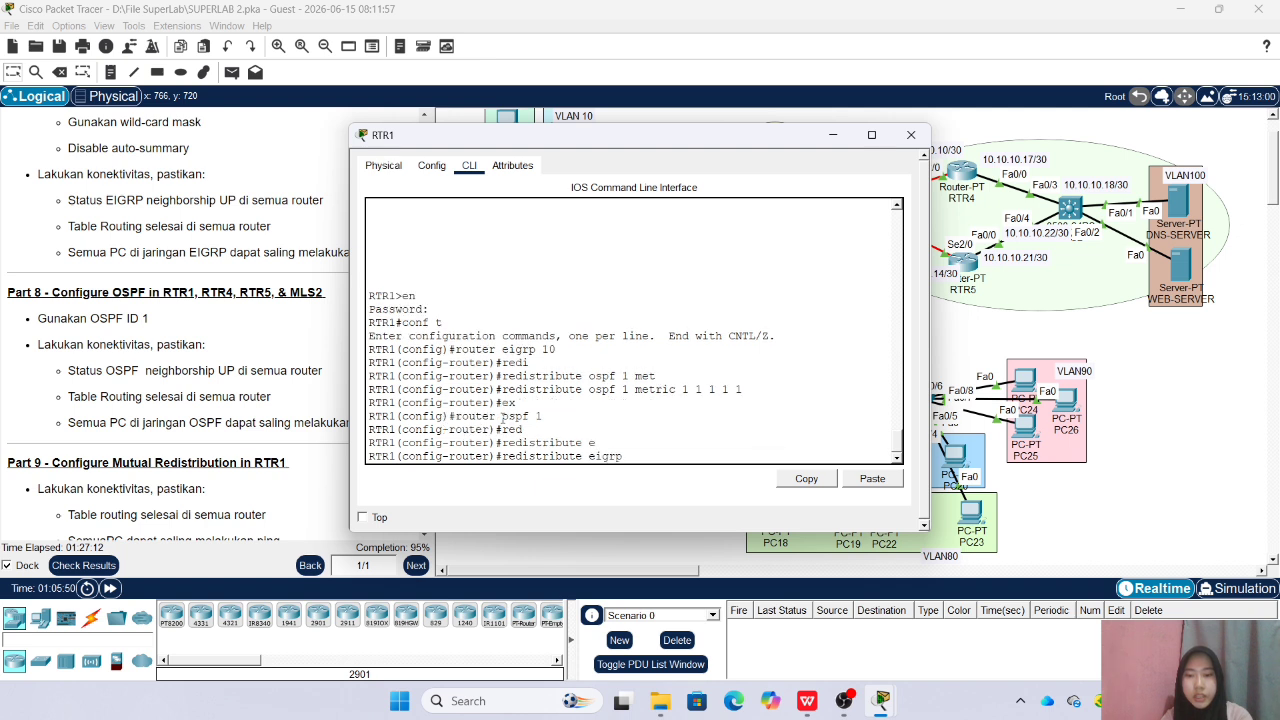
text(10 )
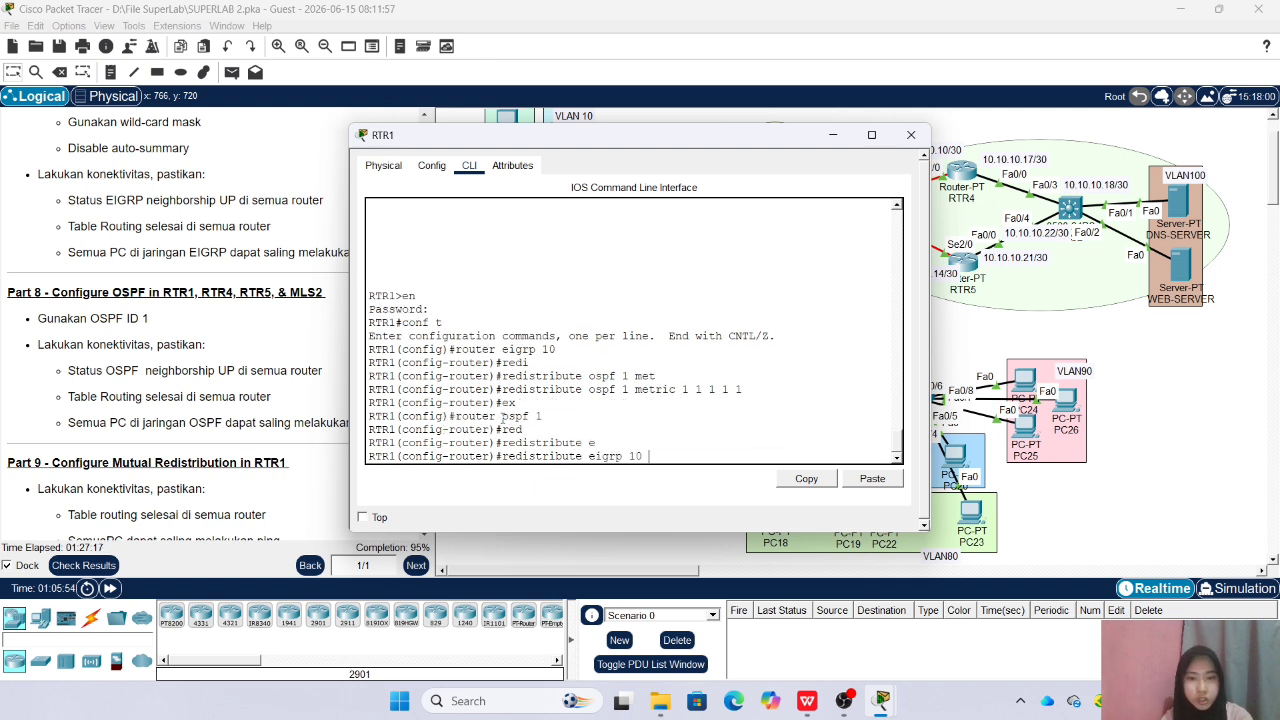
text(s)
key(Tab)
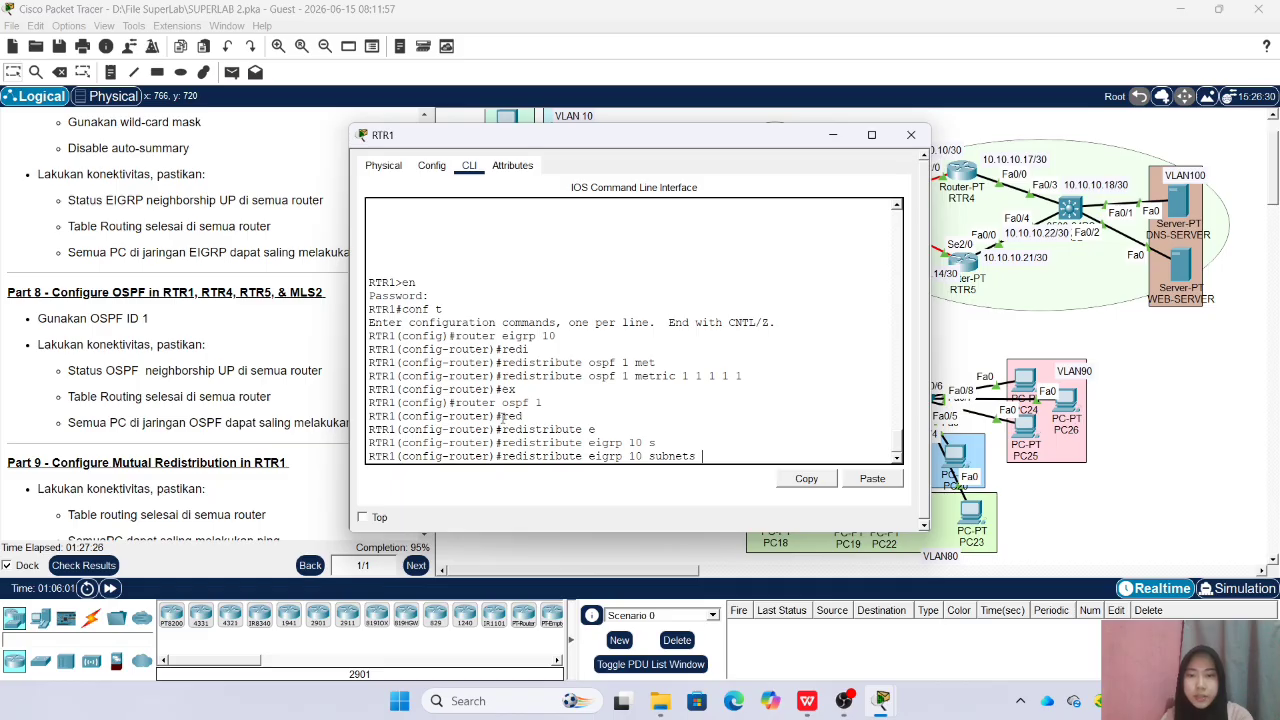
key(Return)
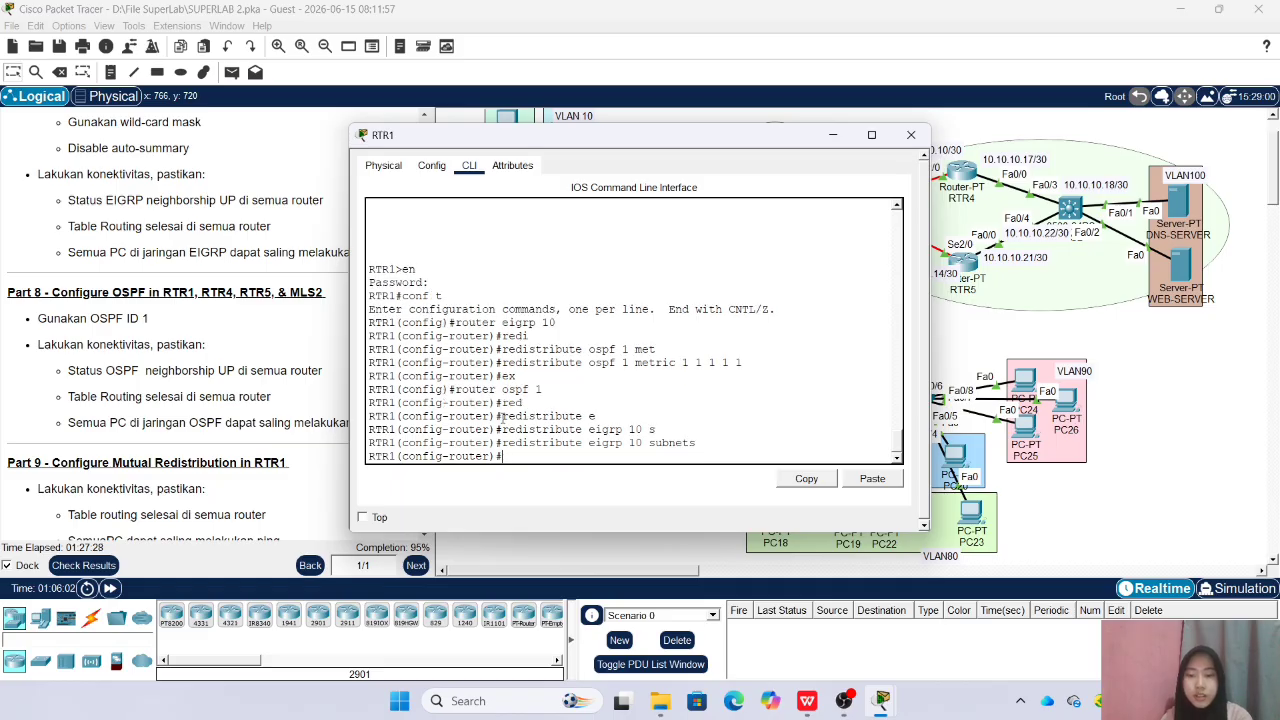
text(ex)
key(Return)
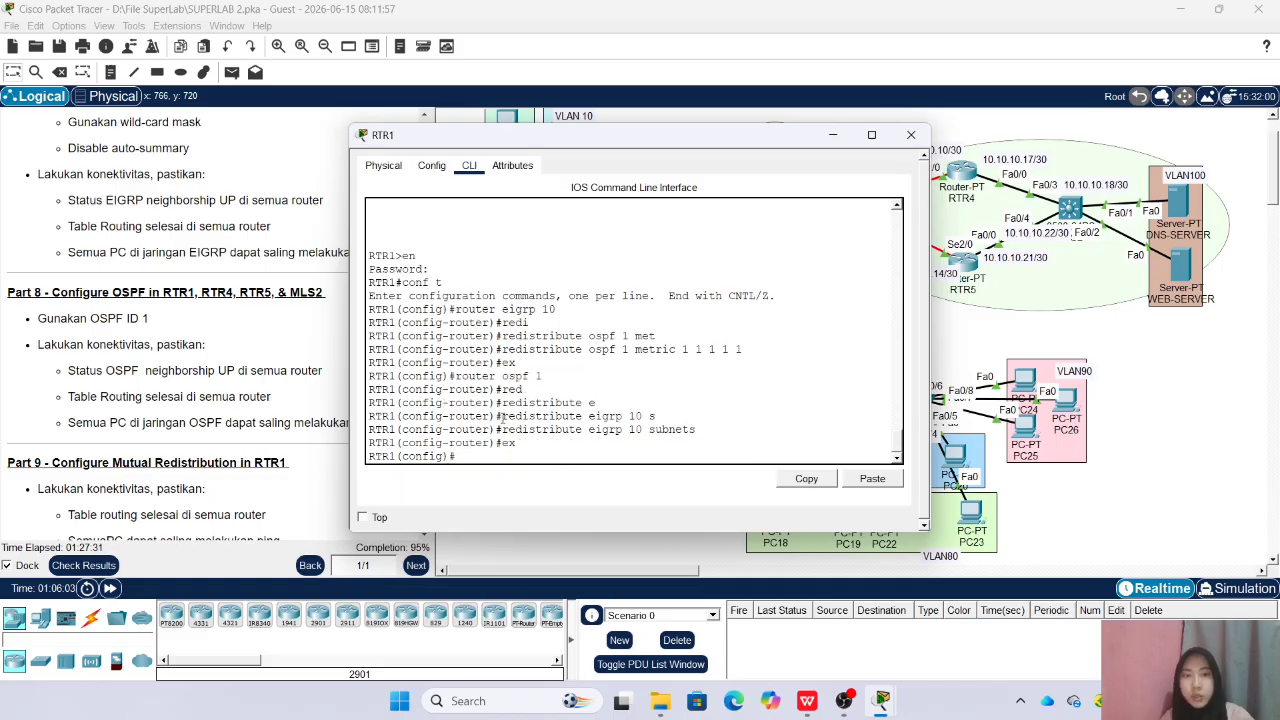
Reveal the topology's OSPF area and advertise network 10.10.10.8 with wildcard 0.0.0.3 in area 0 under OSPF 1 on RTR1
drag(622, 135, 433, 140)
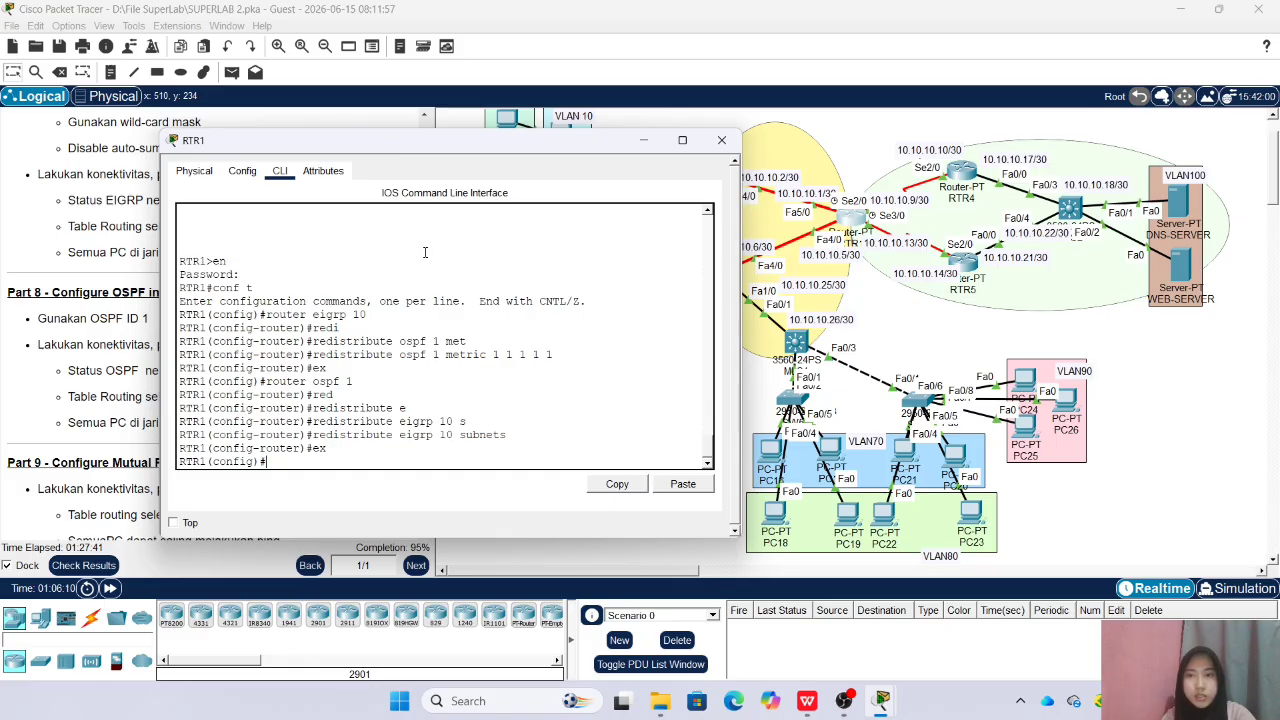
text(o)
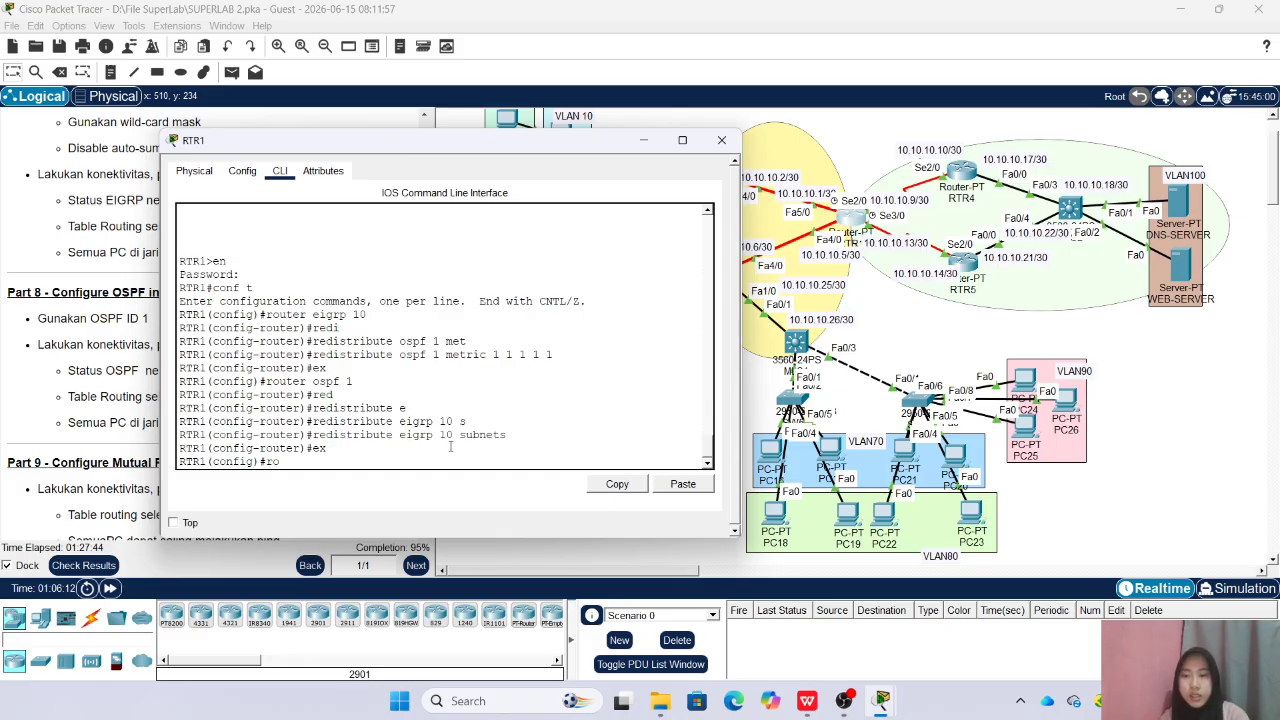
text(uter ospf 1)
key(Return)
text(net)
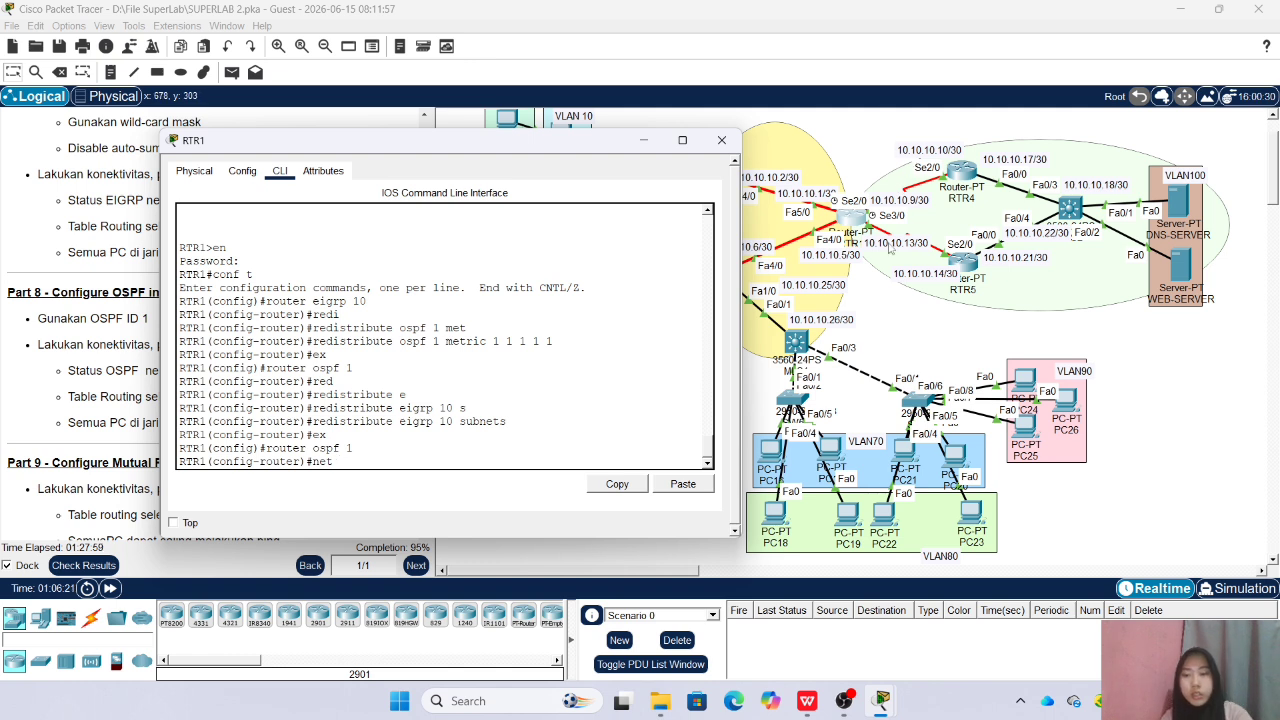
text(10.10.10.8 0.0.0.3 area 0)
key(Return)
Advertise network 10.10.10.12 with wildcard 0.0.0.3 in OSPF area 0 on RTR1, and close its window
text(net )
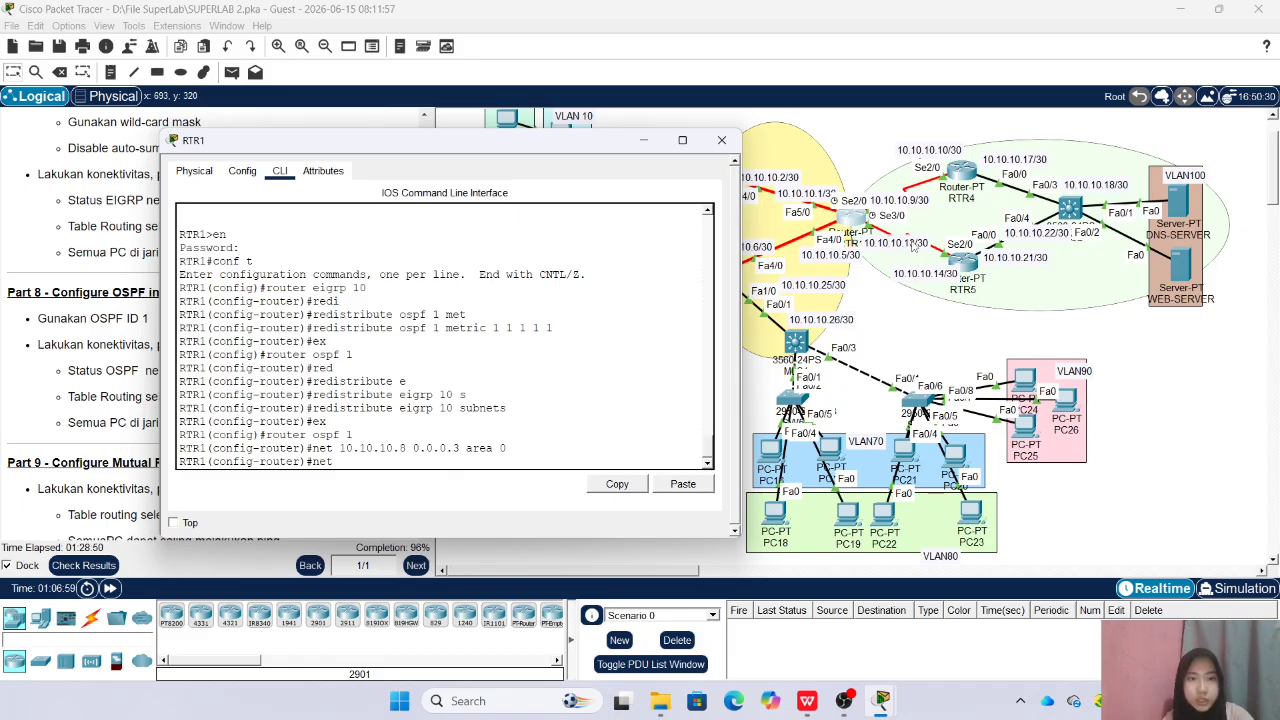
text(1)
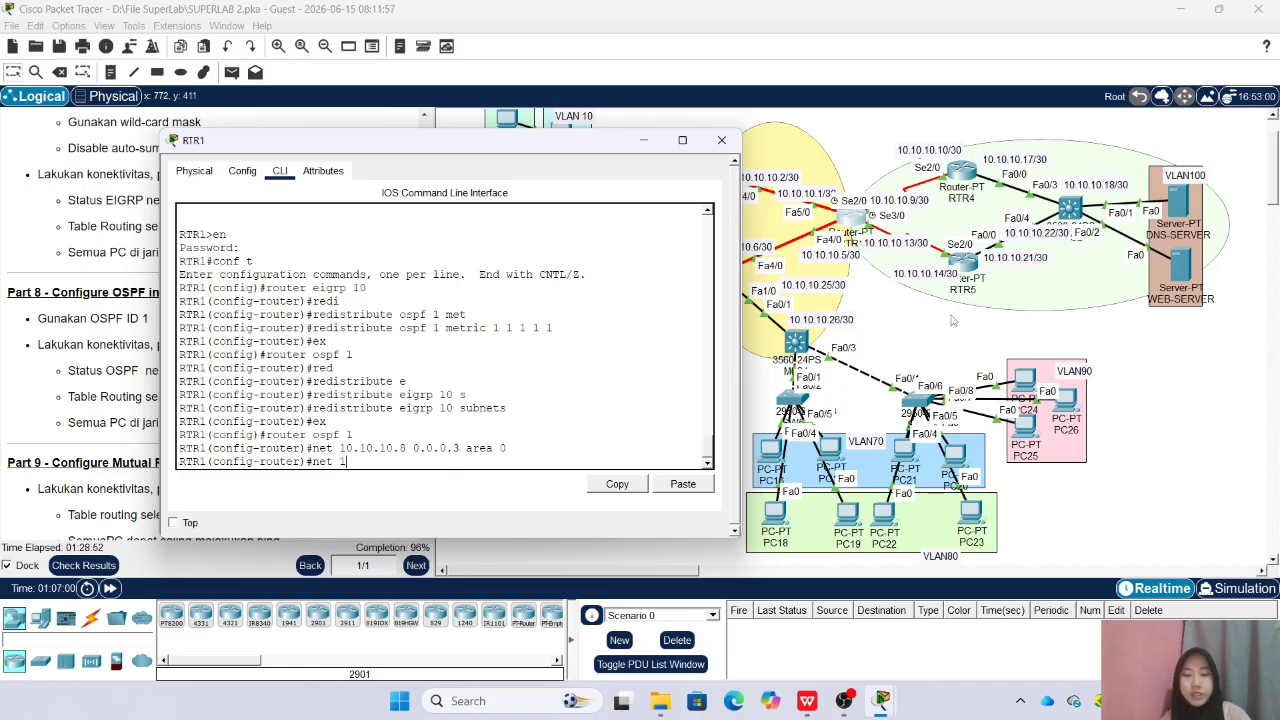
text(0.10.10.)
text(1)
text(2 0.0.0.3)
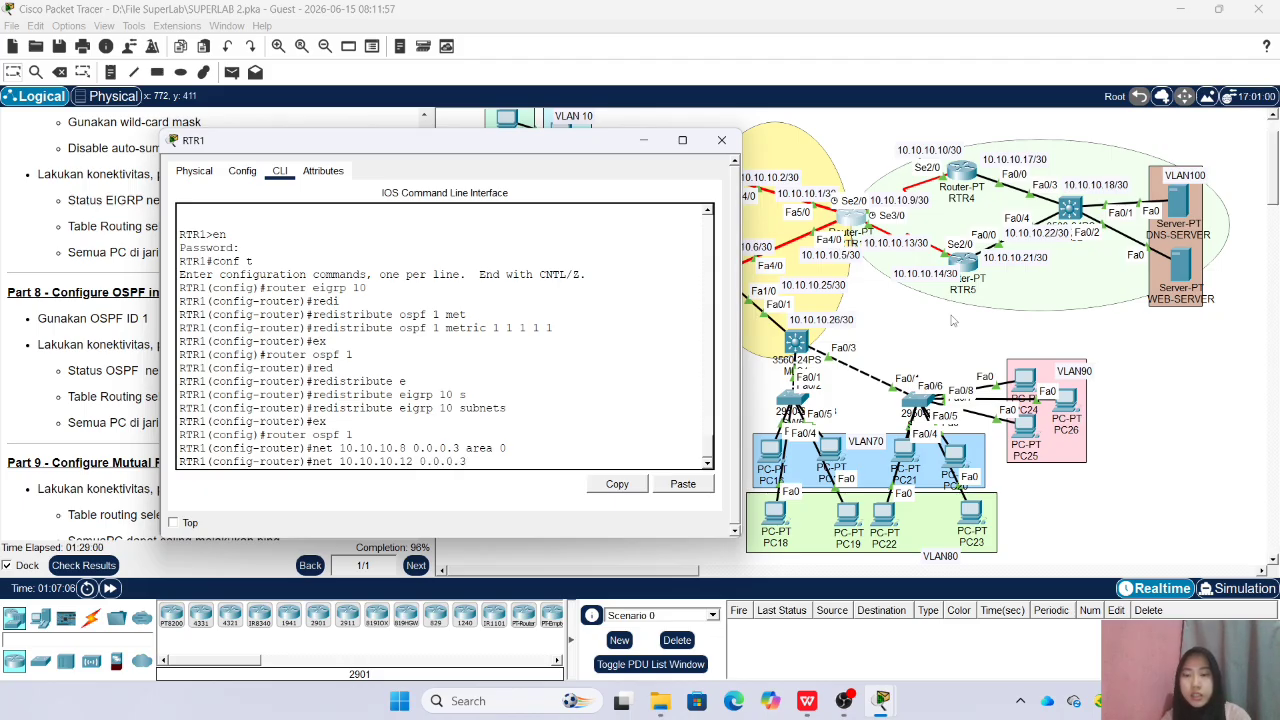
text( area 0)
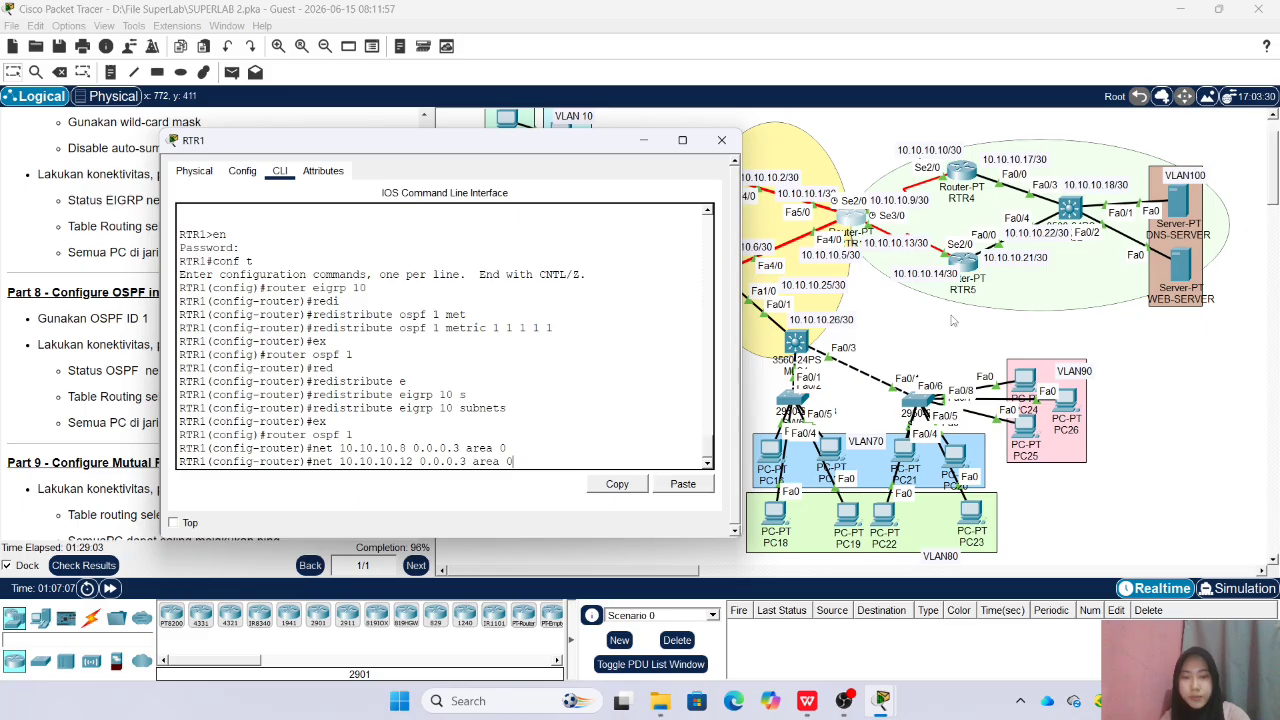
key(Return)
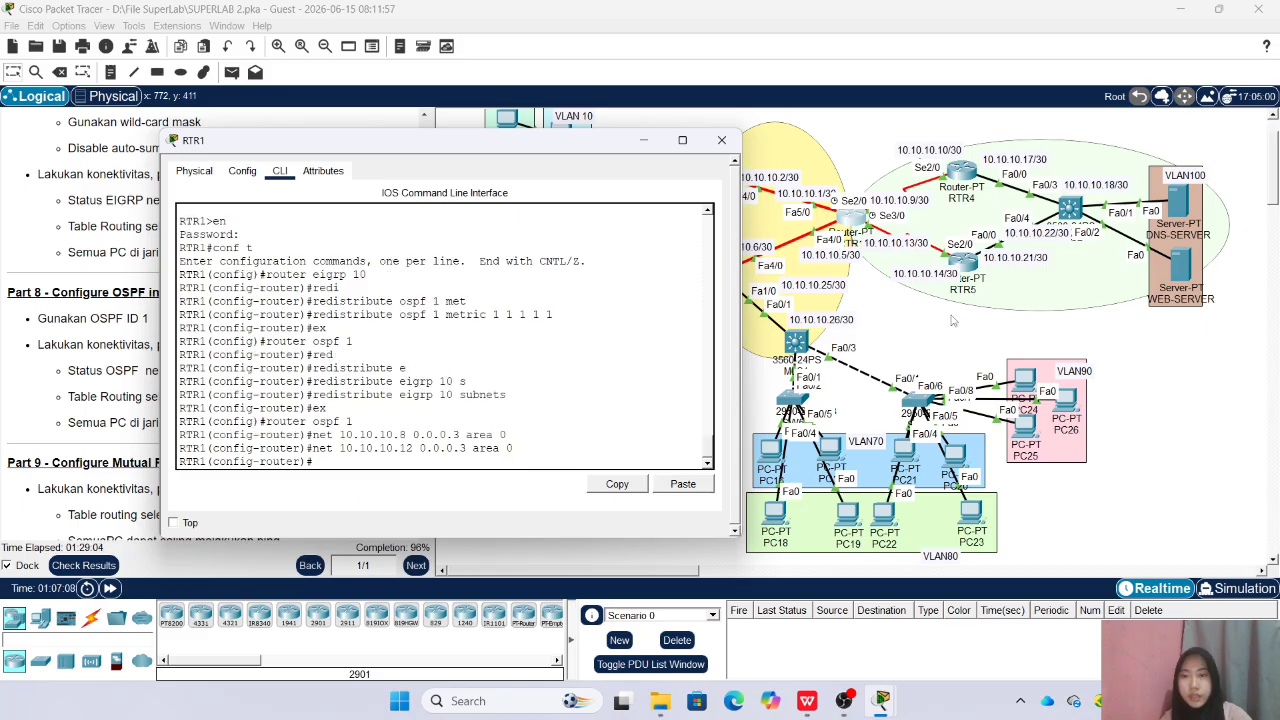
click(721, 140)
Open RTR5's command line, enter privileged mode with the enable password, and enter global configuration mode
click(962, 262)
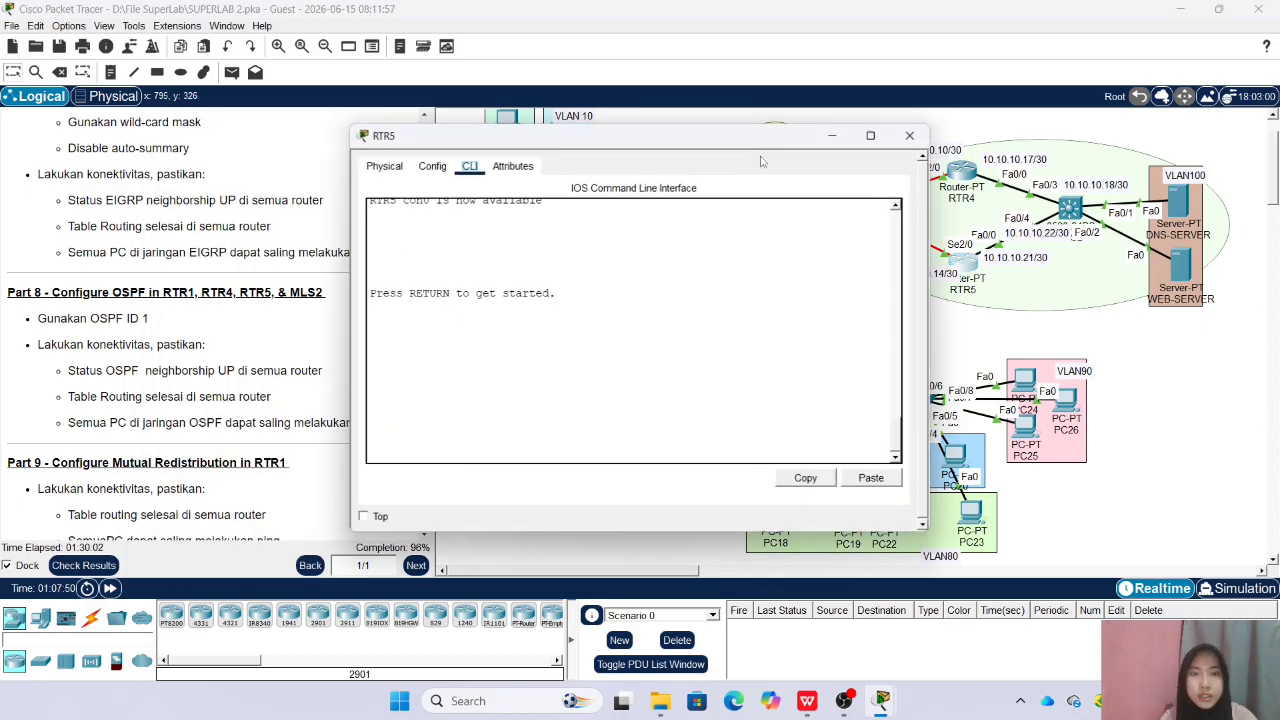
key(Return)
text(en)
key(Return)
key(Return)
text(conf t)
key(Return)
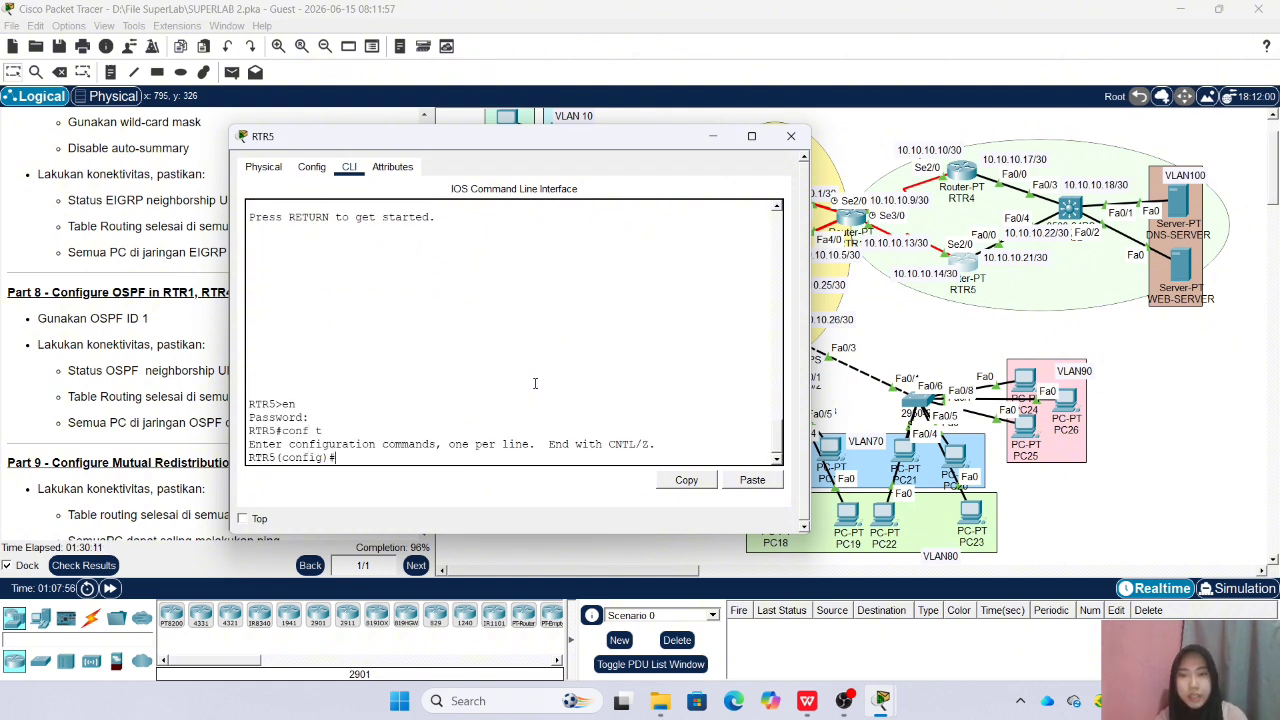
Start OSPF process 1 on RTR5 and advertise network 10.10.10.12 with wildcard 0.0.0.3 in area 0
text(rou)
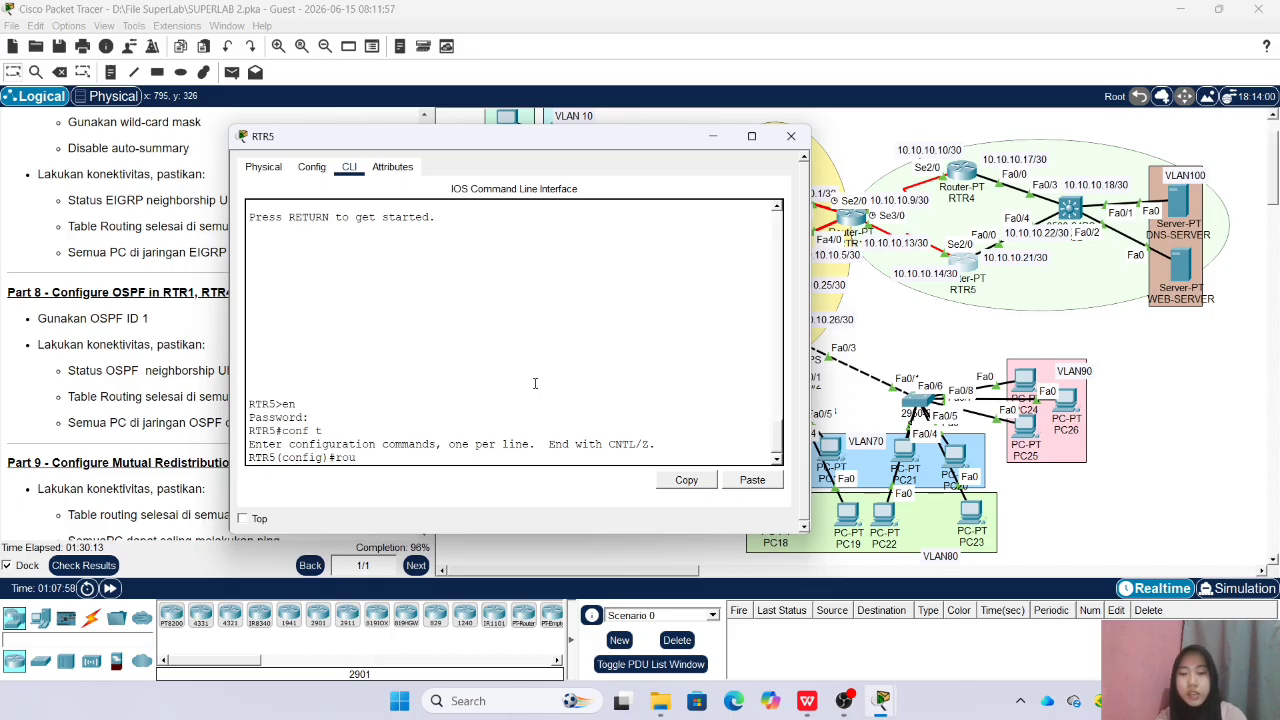
text(ter ospf)
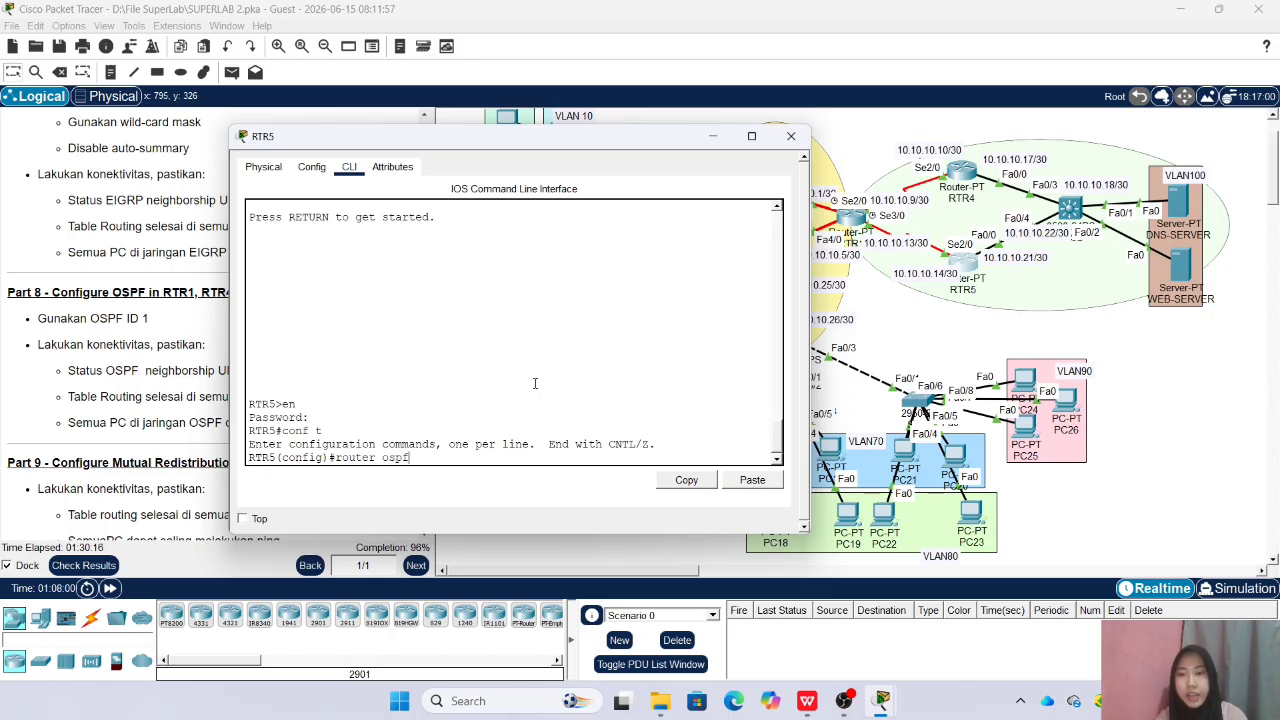
text( 1)
key(Return)
text(net)
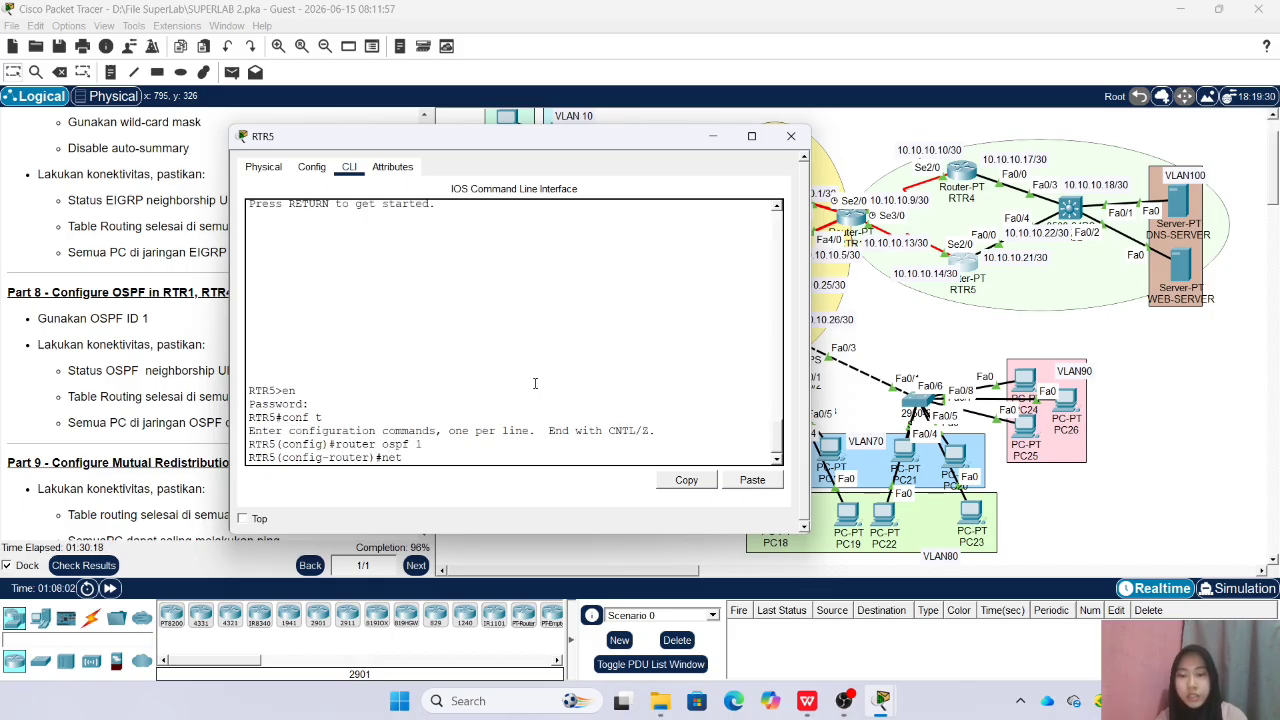
text( 10.10.10.)
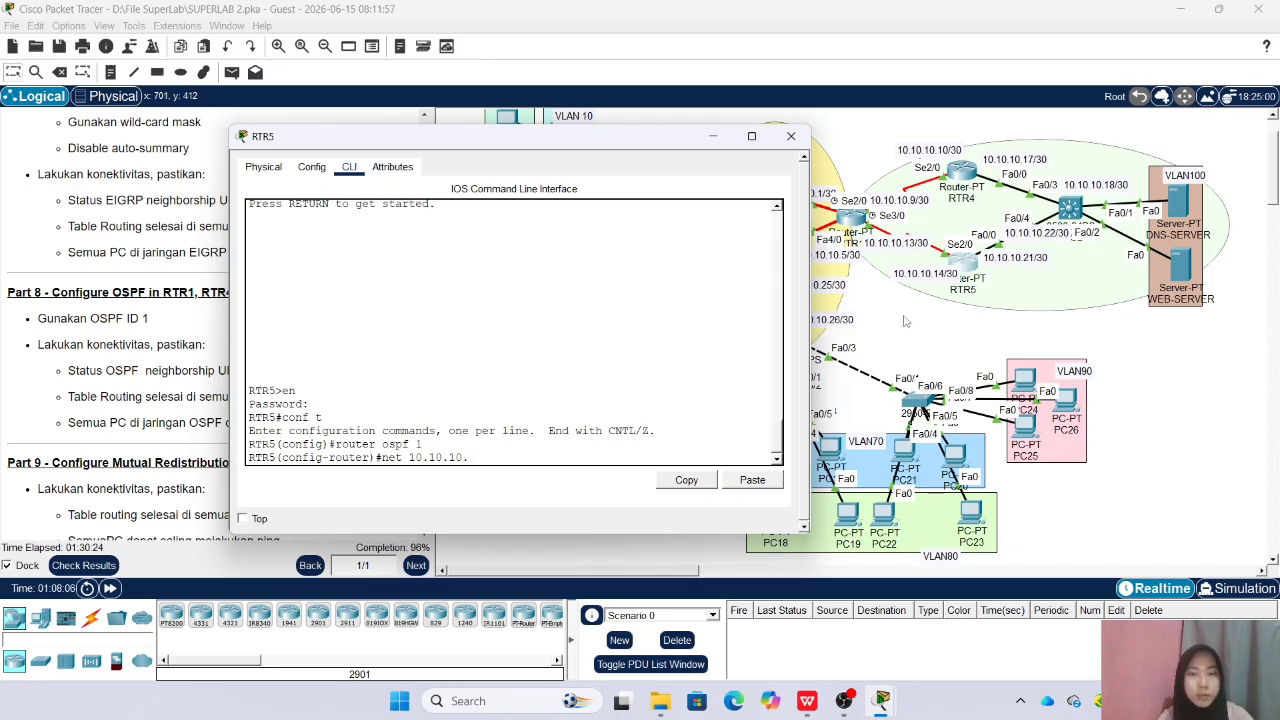
text(12 0.)
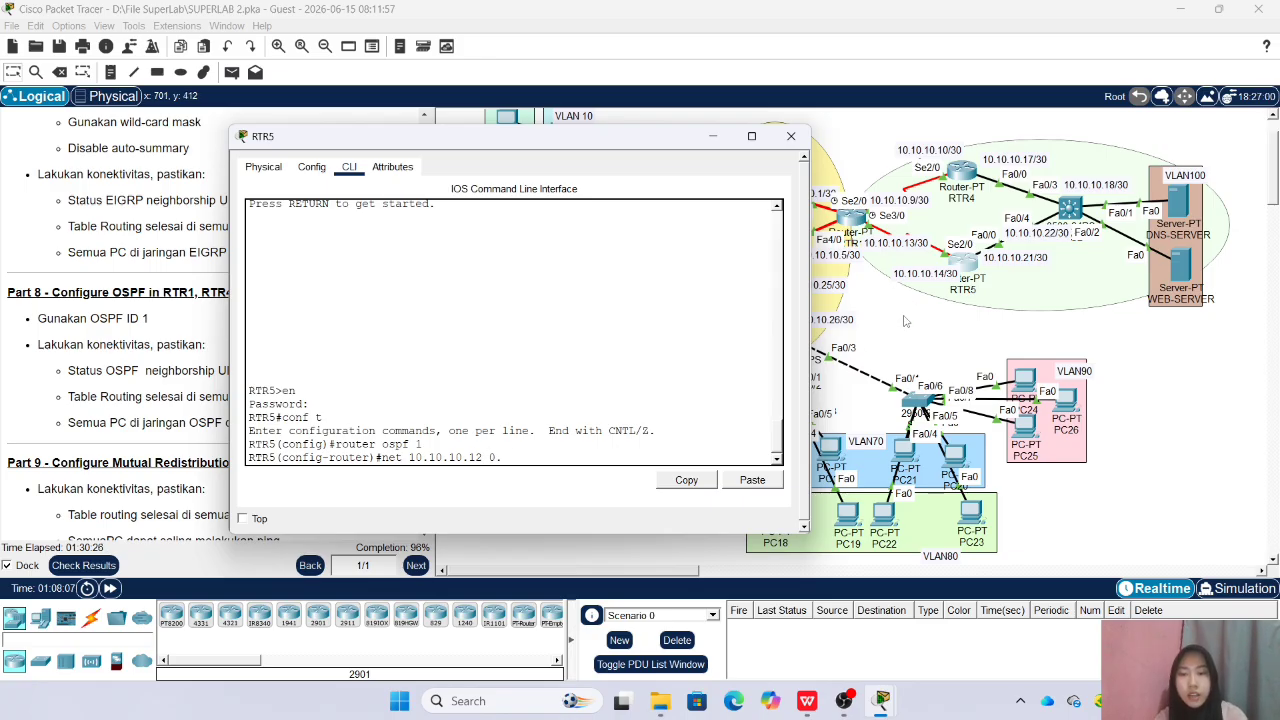
text(0.0.3 area 0)
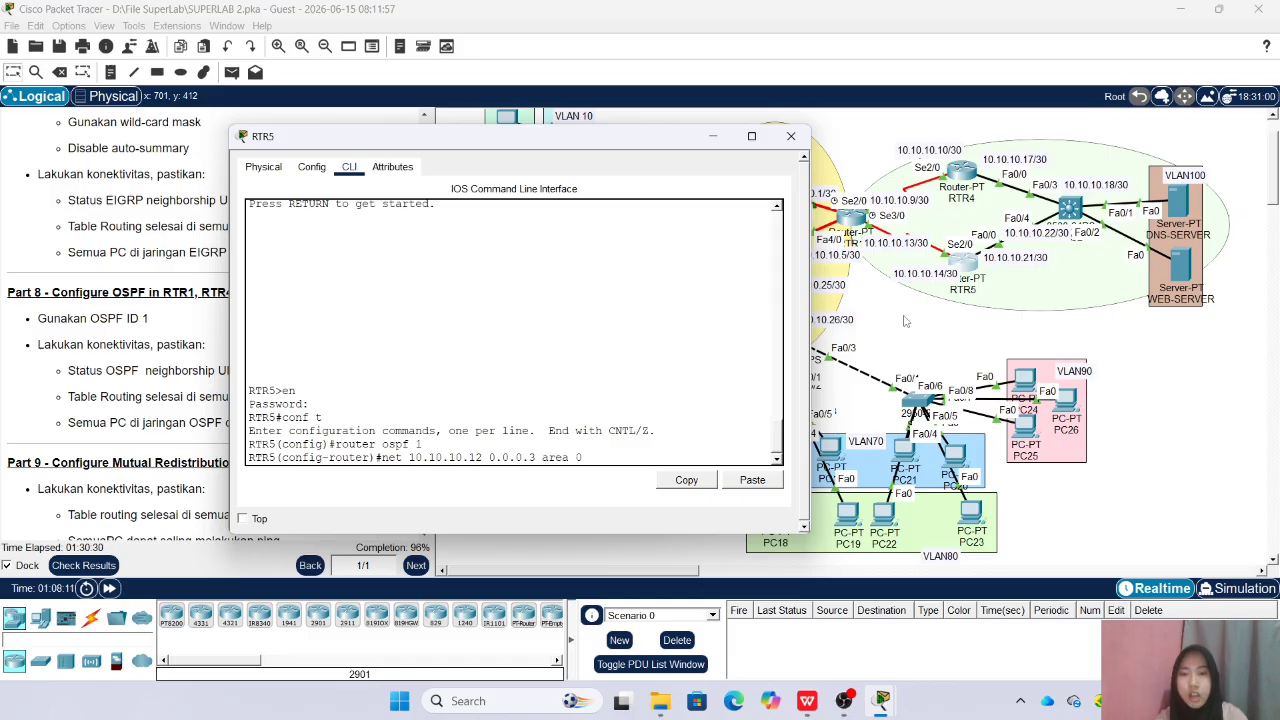
key(Return)
Advertise network 10.10.10.20 with wildcard 0.0.0.3 in OSPF area 0 on RTR5, and close its window
text(ne)
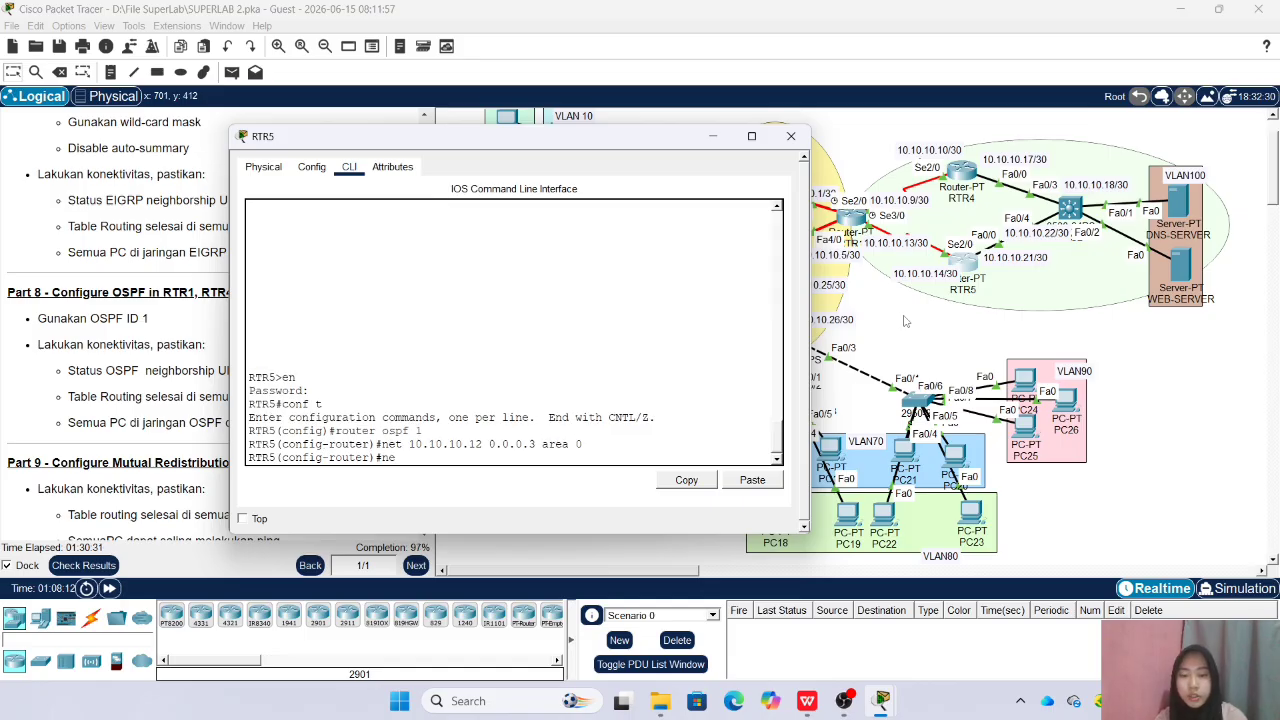
text(t 10.10.10.)
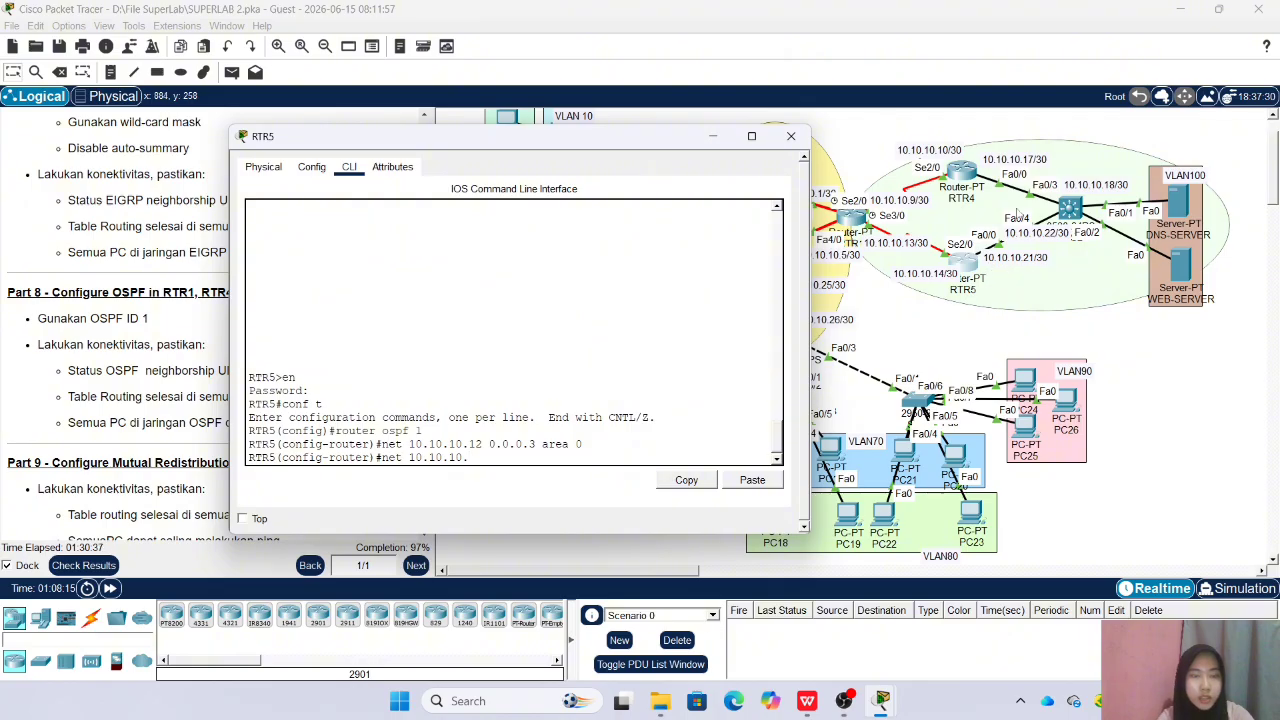
text(20 0.)
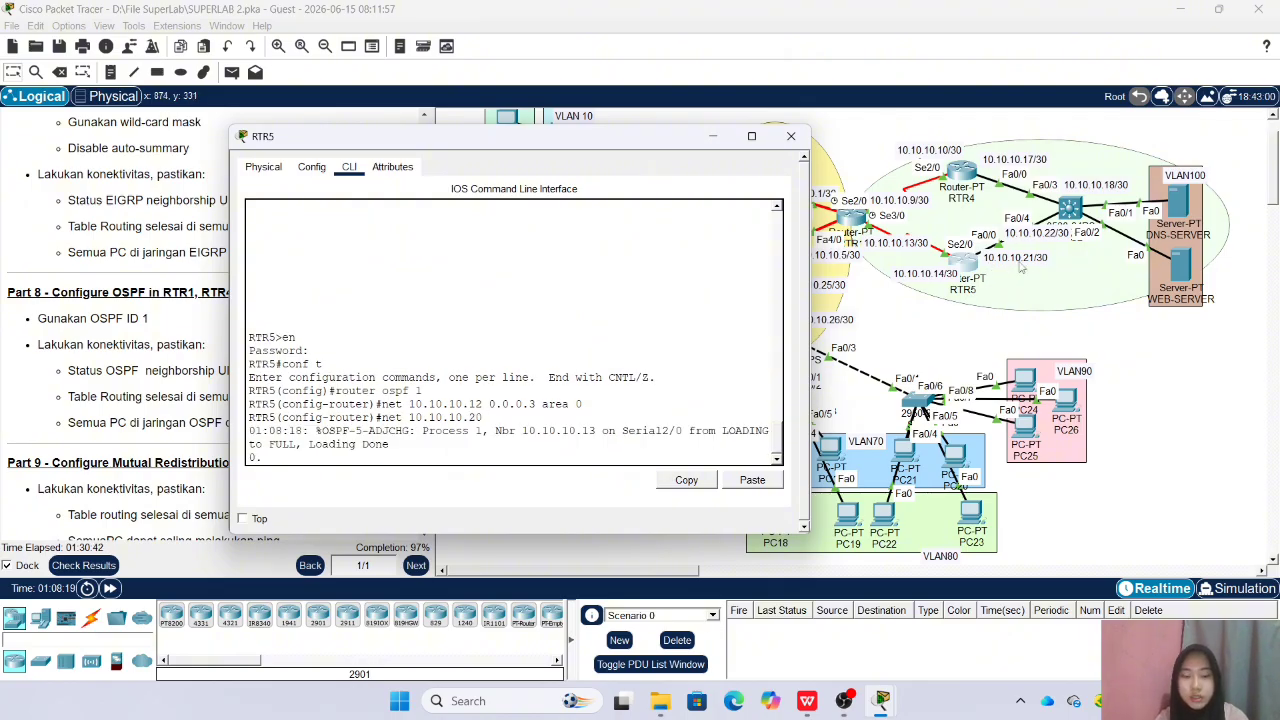
key(Return)
key(Up)
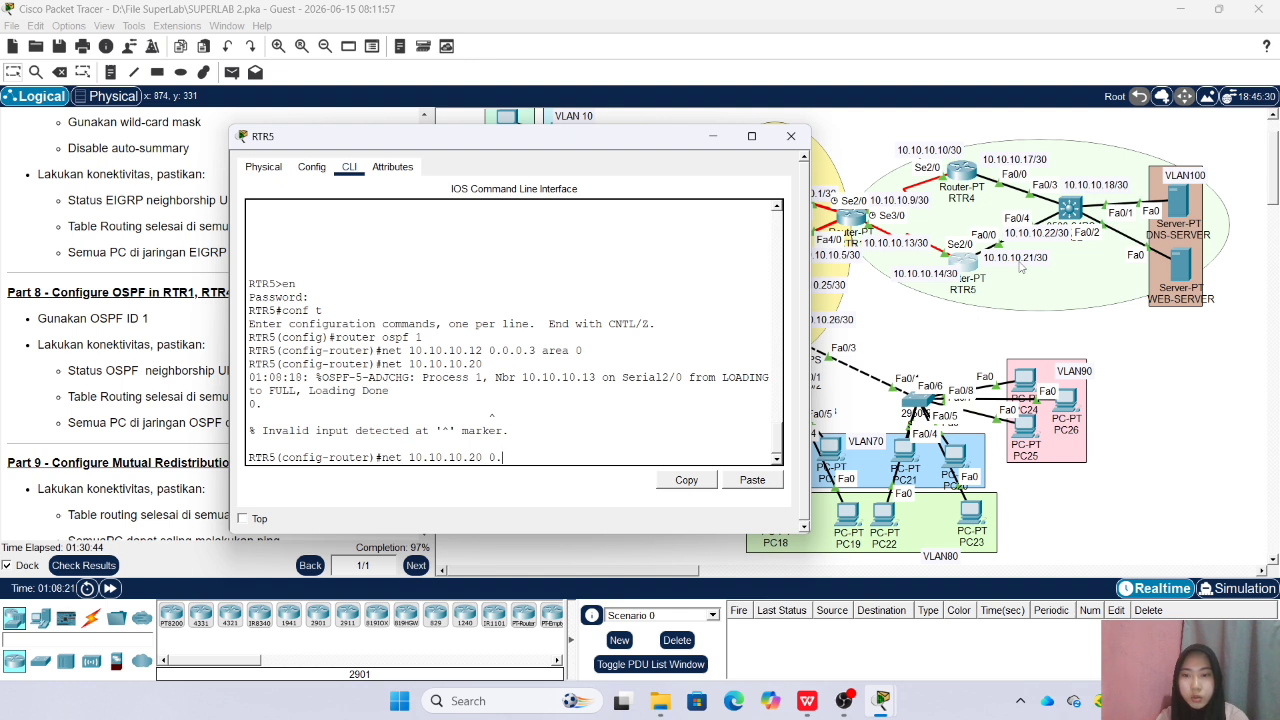
text(0.0.3 area 0)
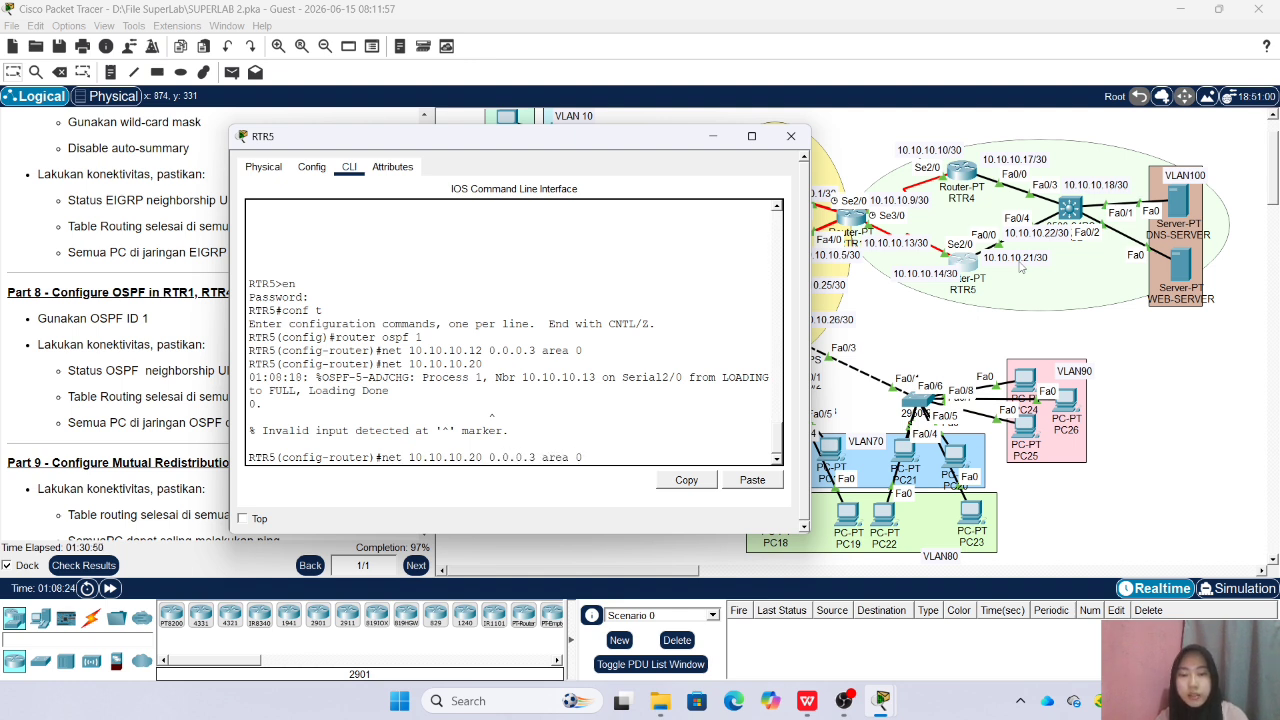
key(Return)
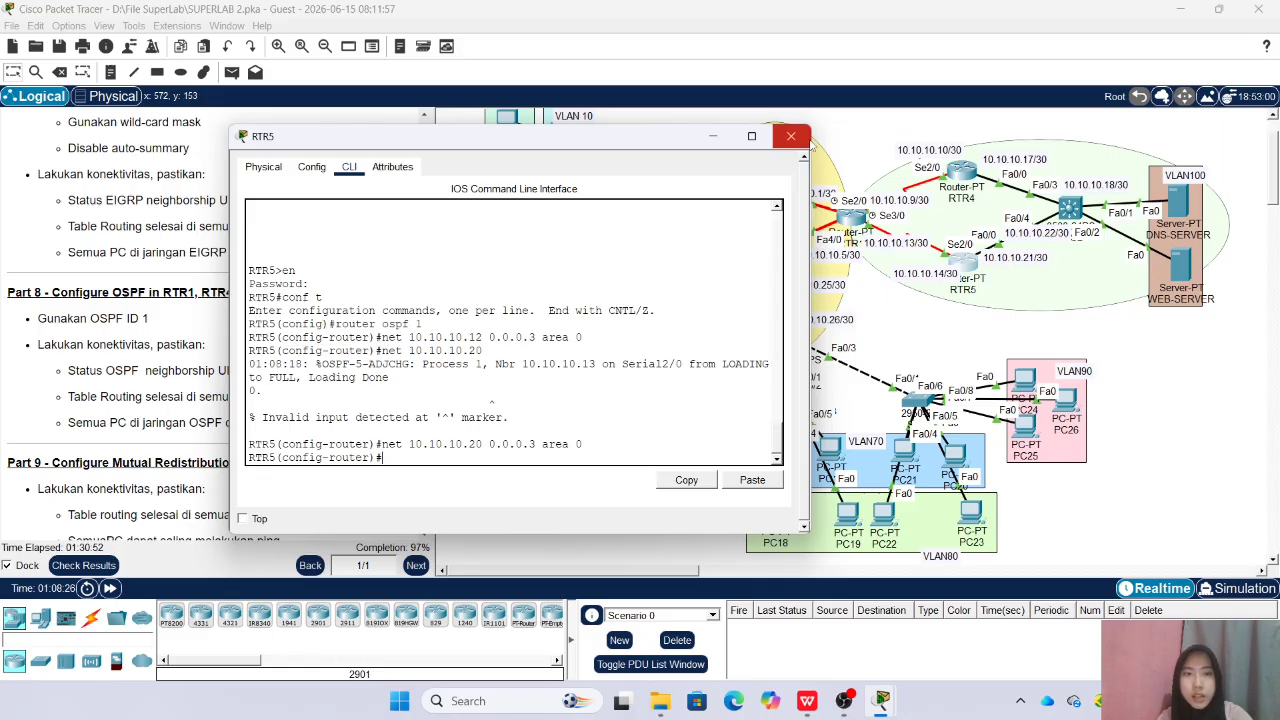
click(791, 136)
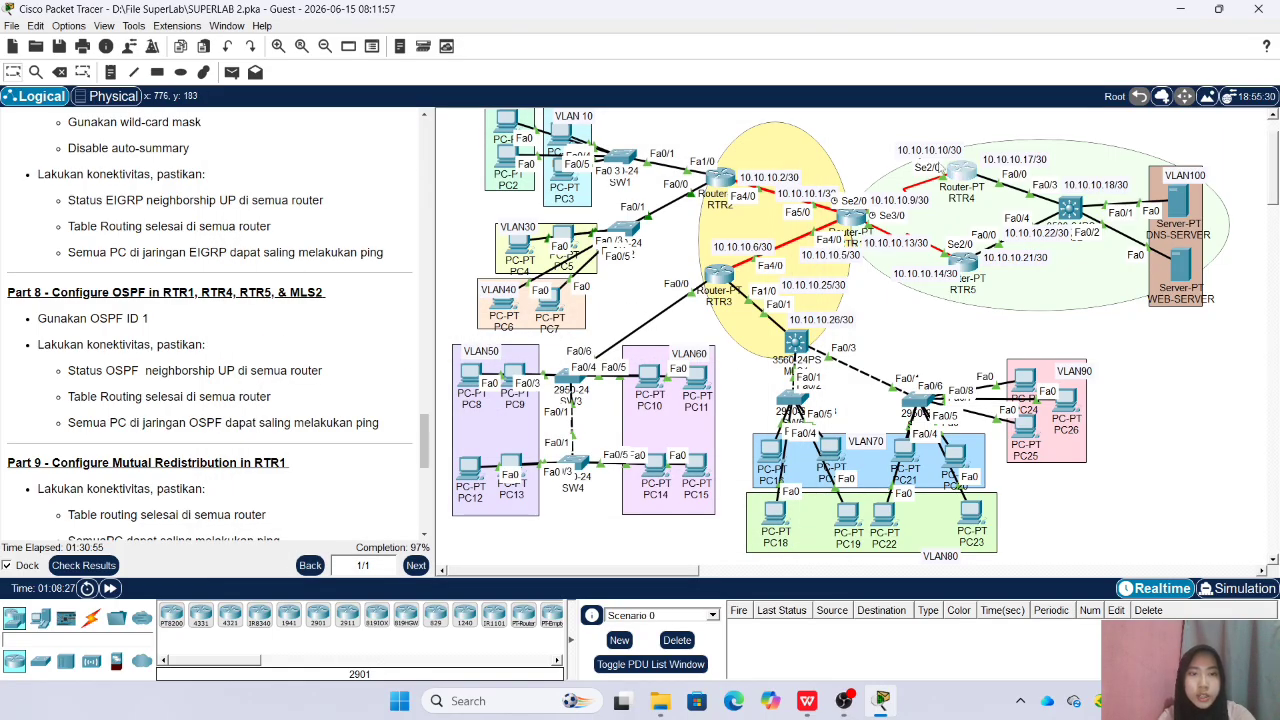
Open RTR4's command line, enter privileged mode with the enable password, and enter global configuration mode
click(958, 170)
drag(641, 141, 527, 152)
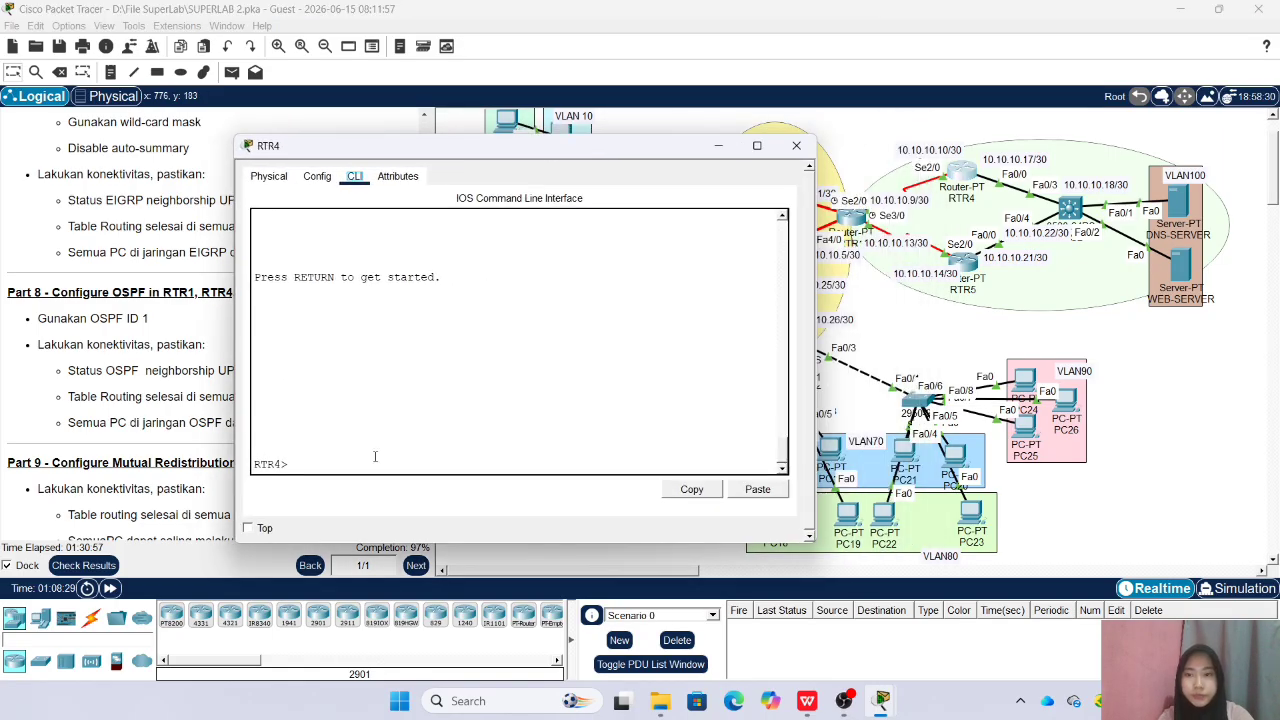
text(n)
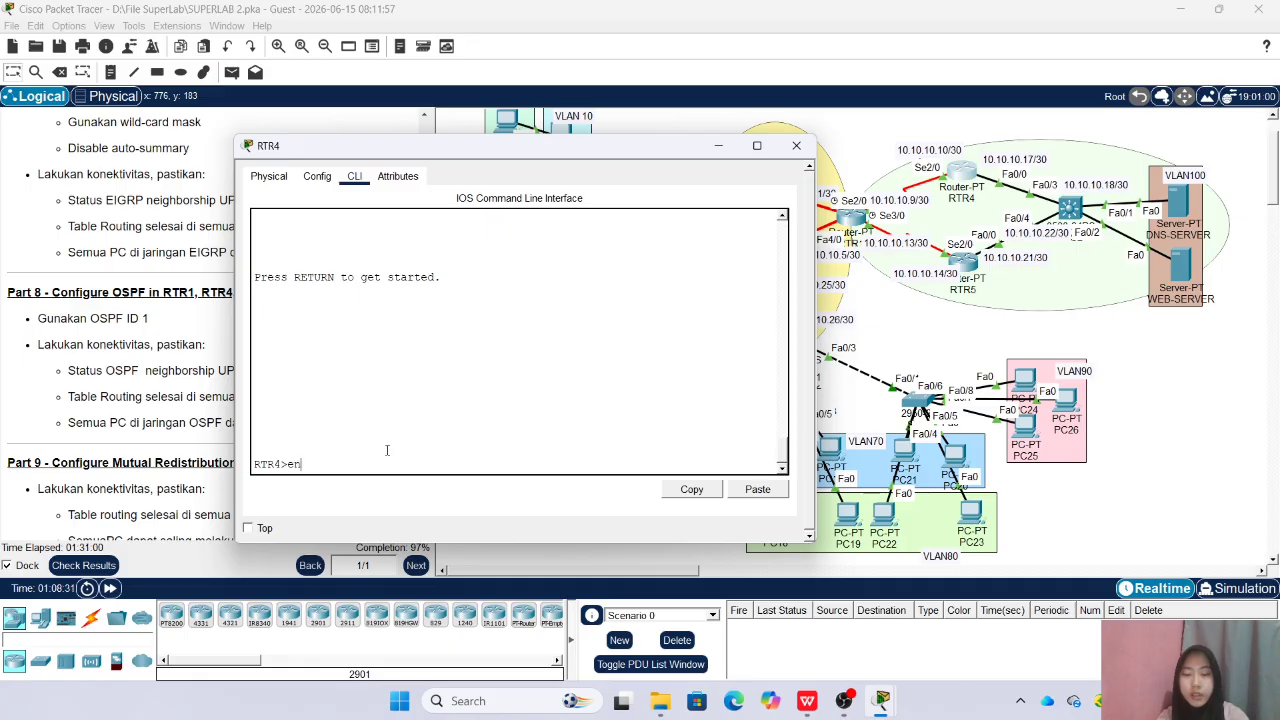
key(Return)
key(Return)
text(conf t)
Start OSPF process 1 on RTR4 and advertise network 10.10.10.8 with wildcard 0.0.0.3 in area 0
key(Return)
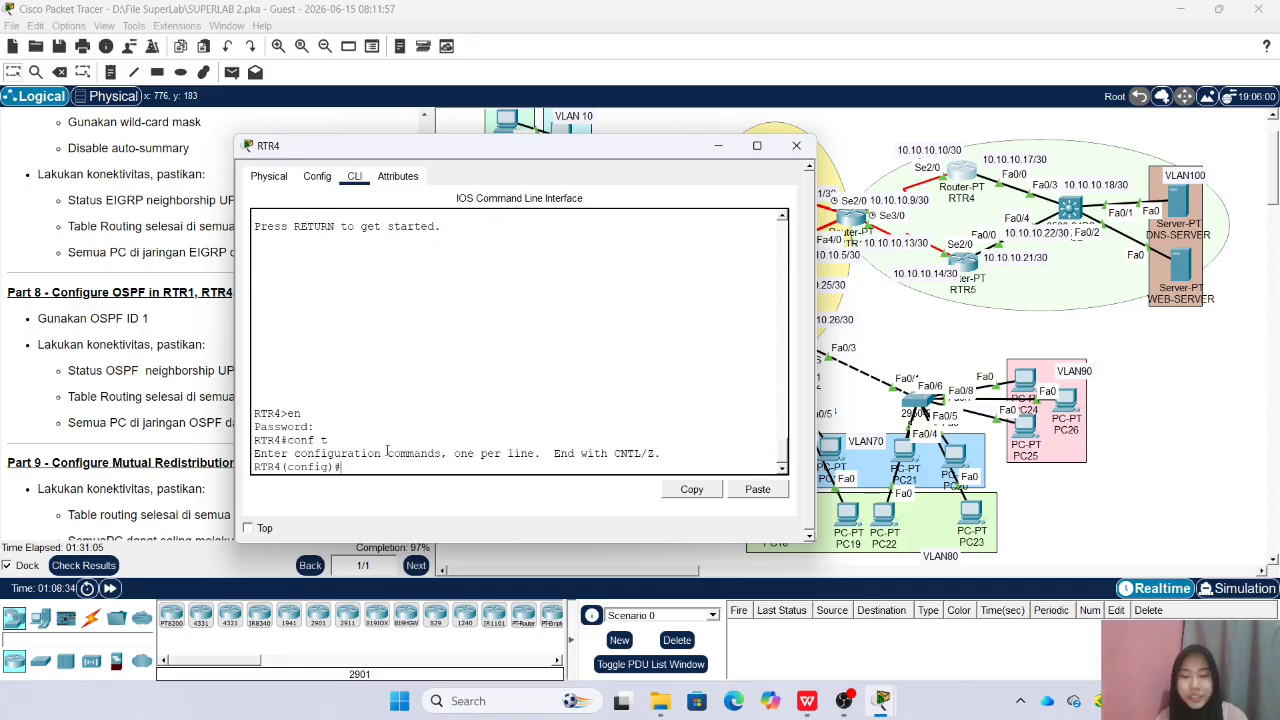
text(router ospf 1)
key(Return)
text(net 10.10.10.)
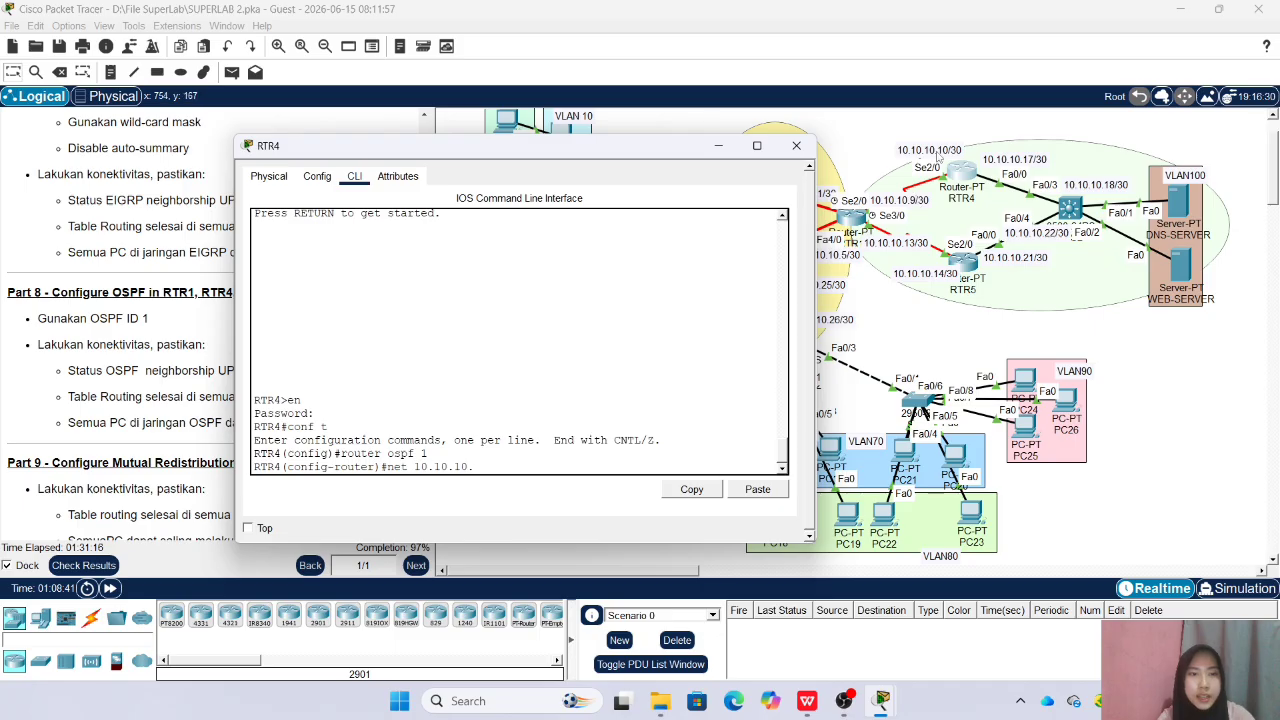
text(8 0.0.0.3 area 0)
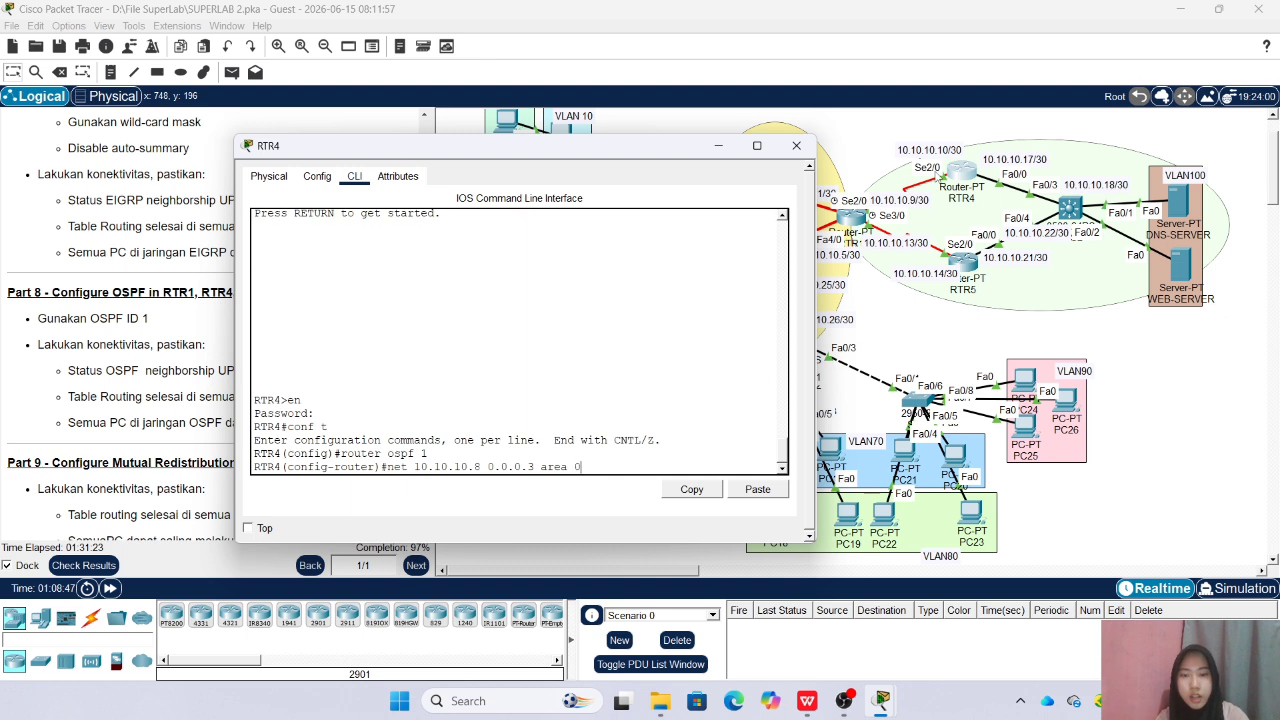
key(Return)
Advertise network 10.10.10.16 with wildcard 0.0.0.3 in OSPF area 0 on RTR4, and close its window
key(Up)
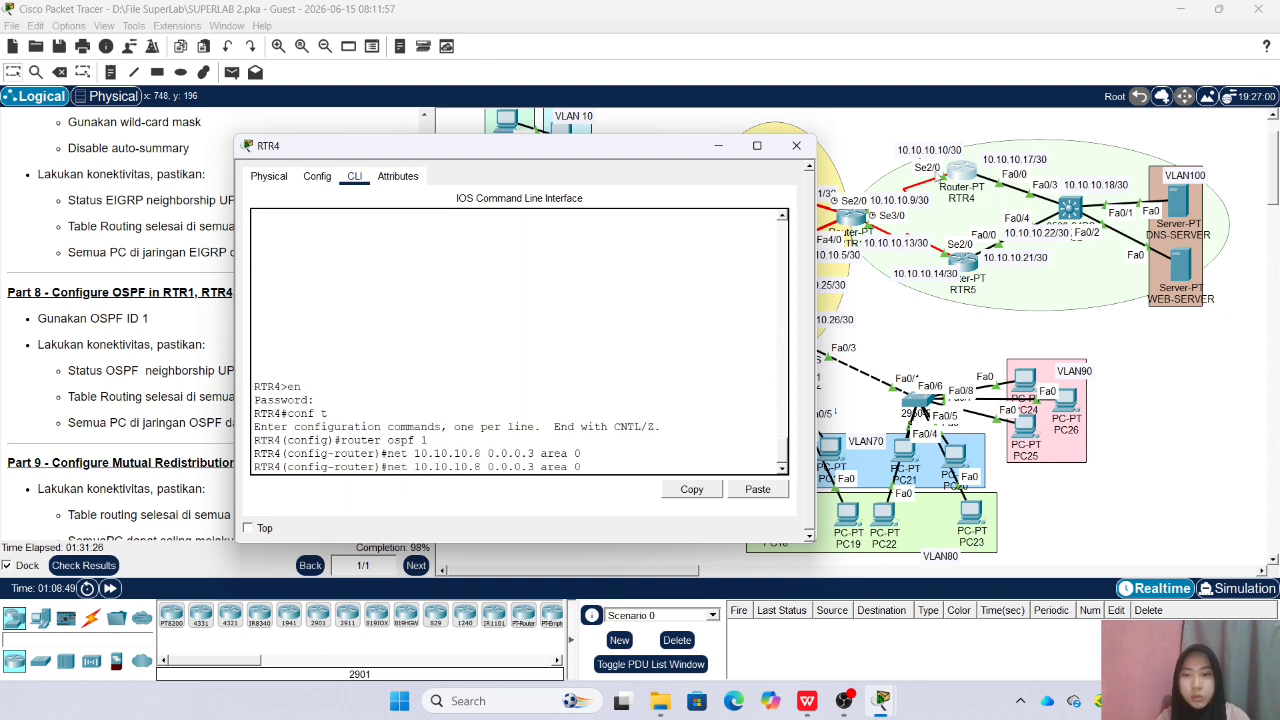
key(BackSpace)
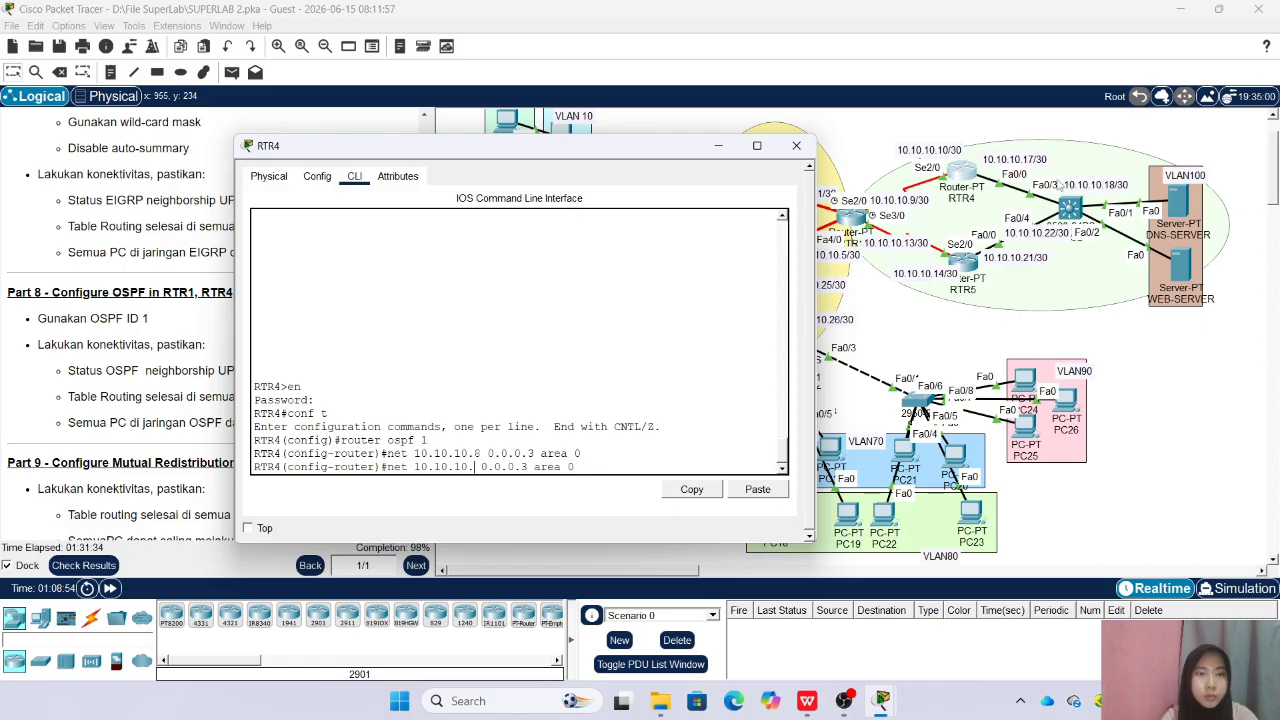
text(1)
key(Return)
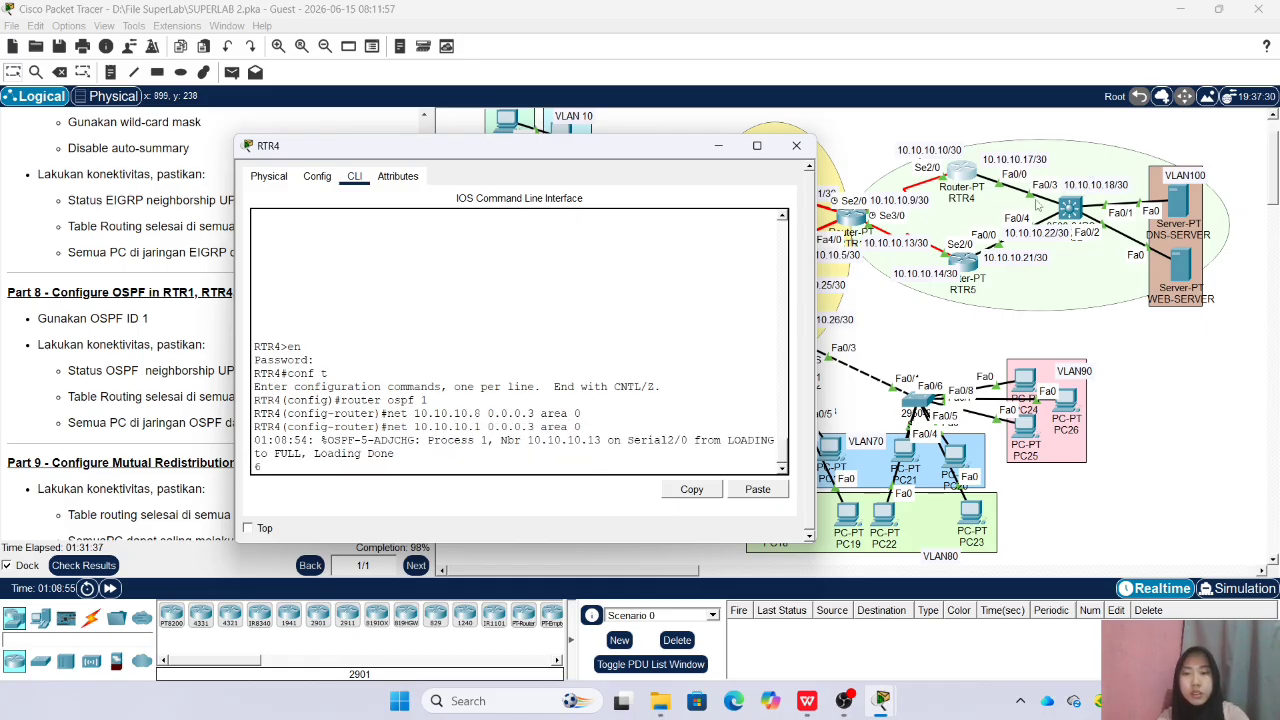
key(Up)
key(Return)
key(Up)
key(Up)
key(Up)
key(Up)
key(Down)
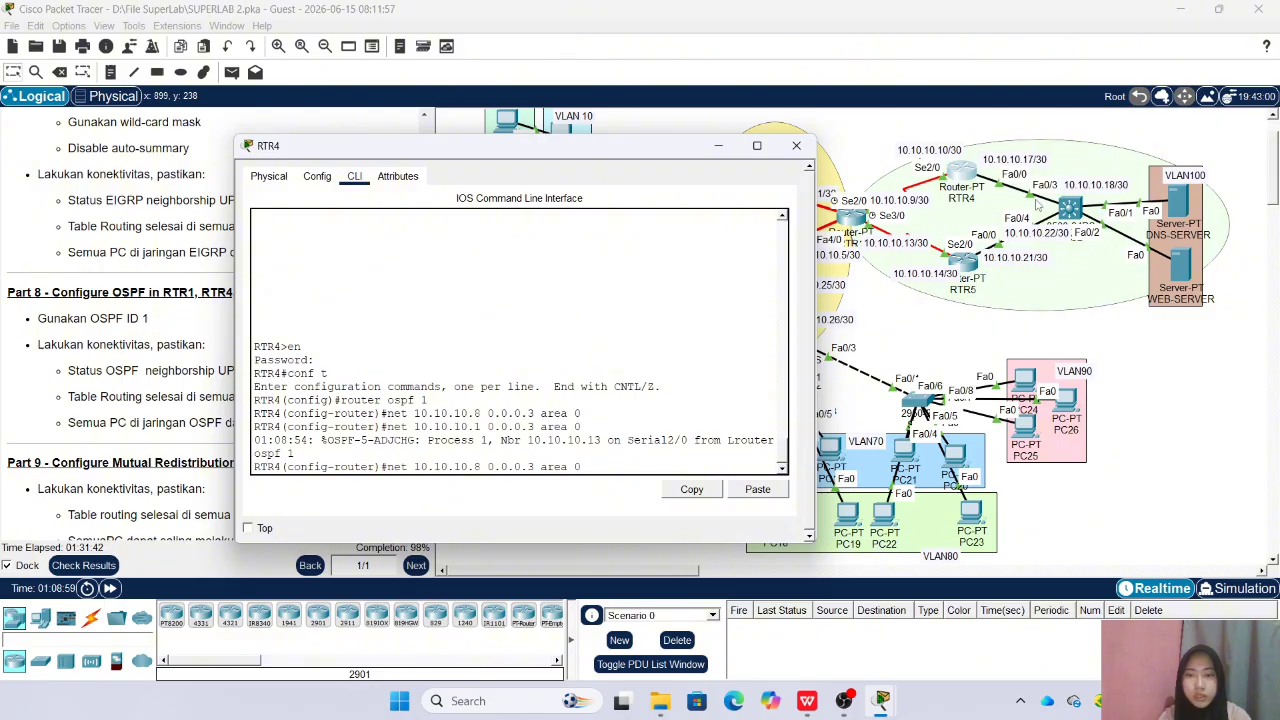
key(BackSpace)
text(16)
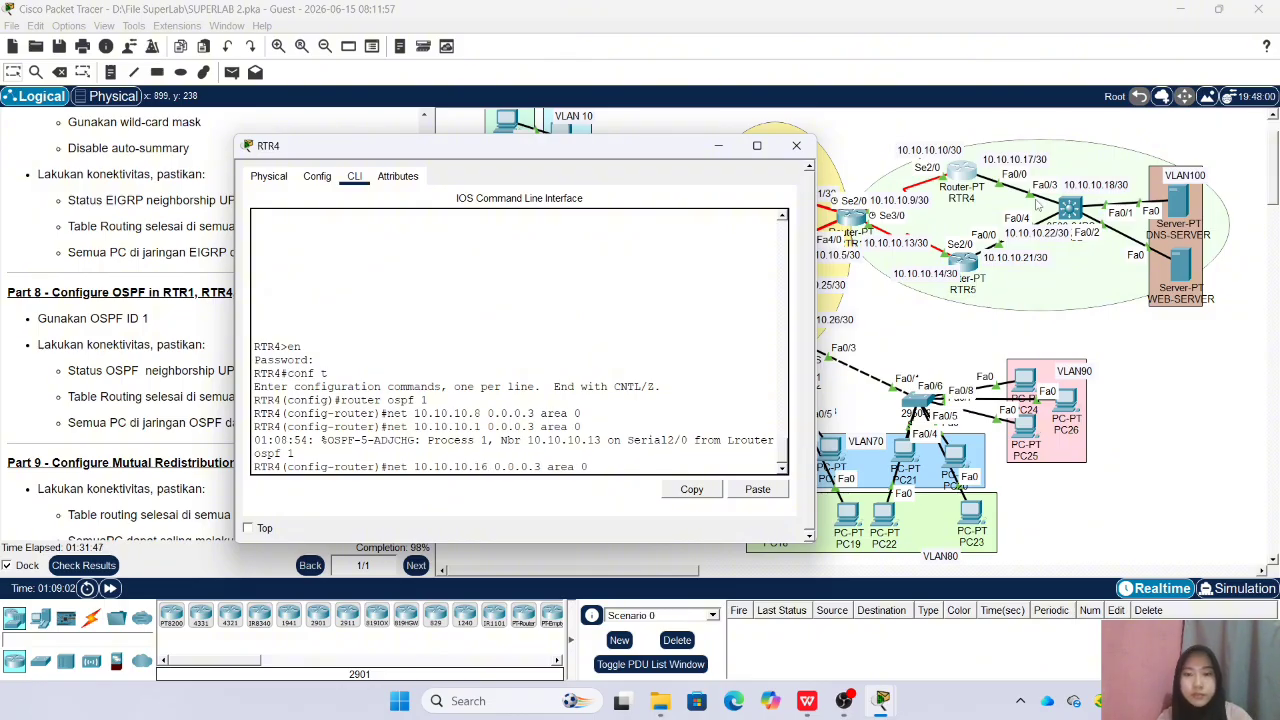
key(Return)
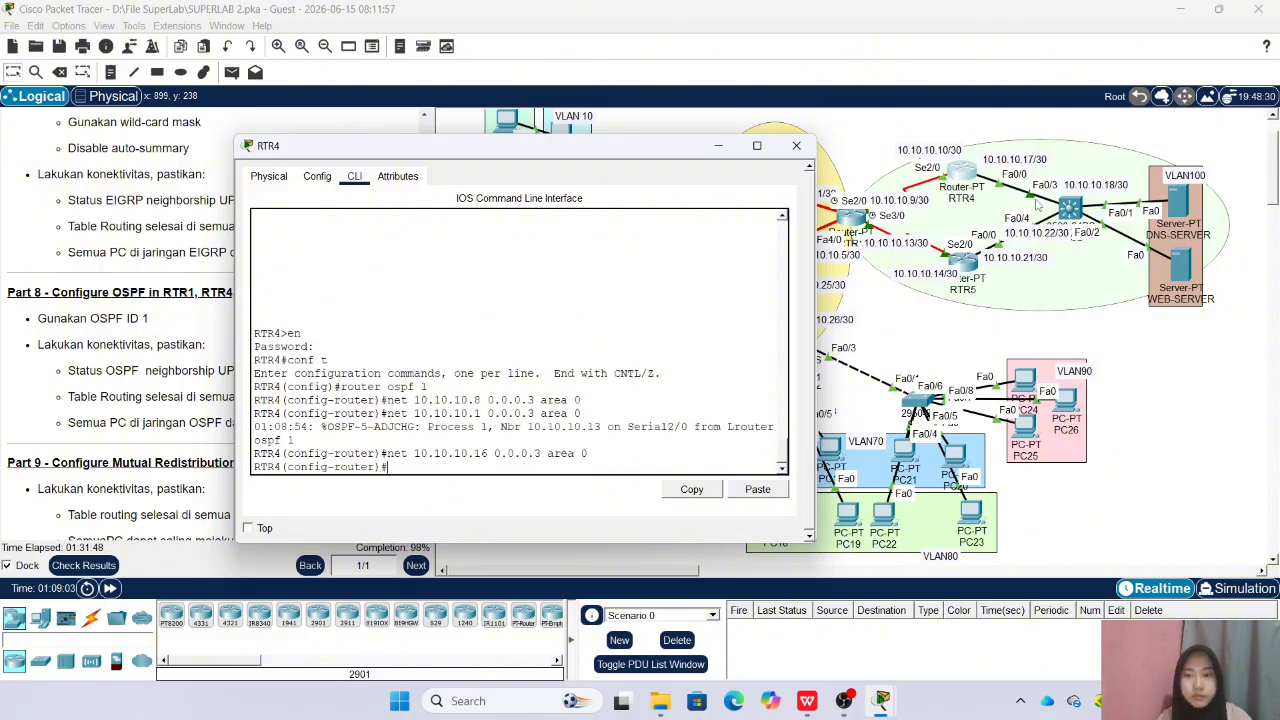
click(797, 146)
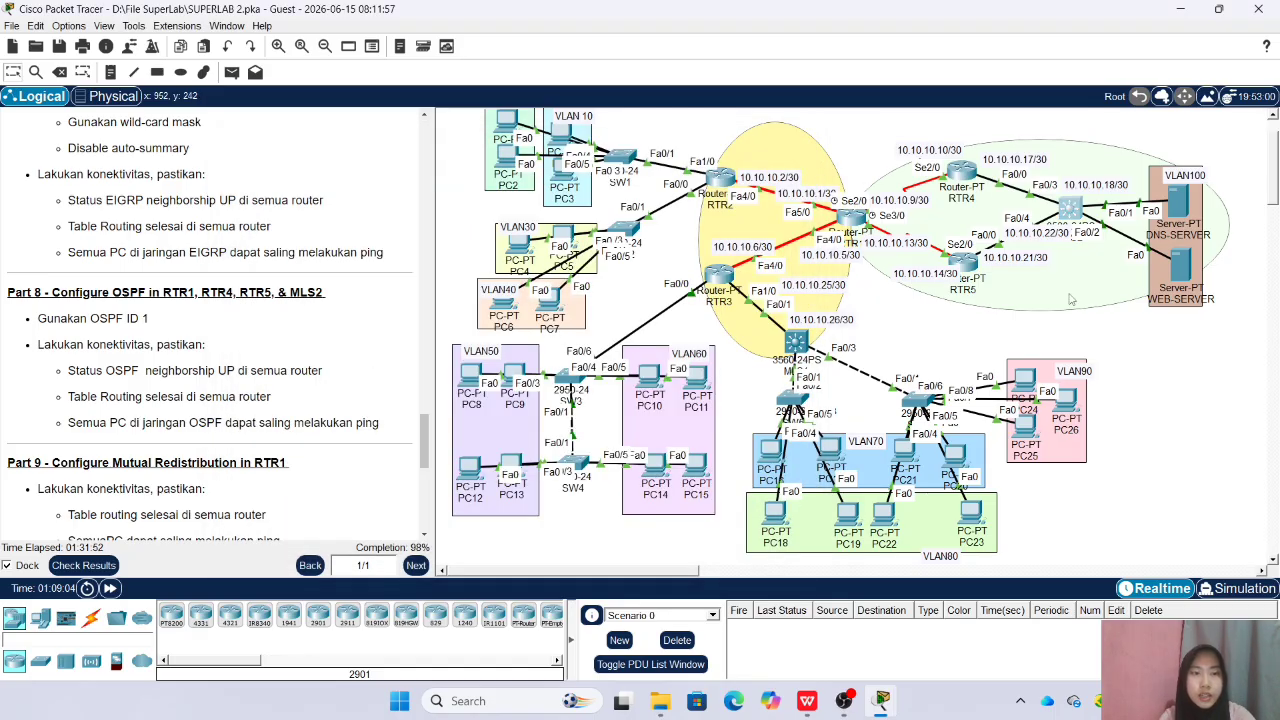
Open MLS2's command line, enter privileged mode with the enable password, and enter global configuration mode
click(795, 342)
drag(653, 134, 502, 145)
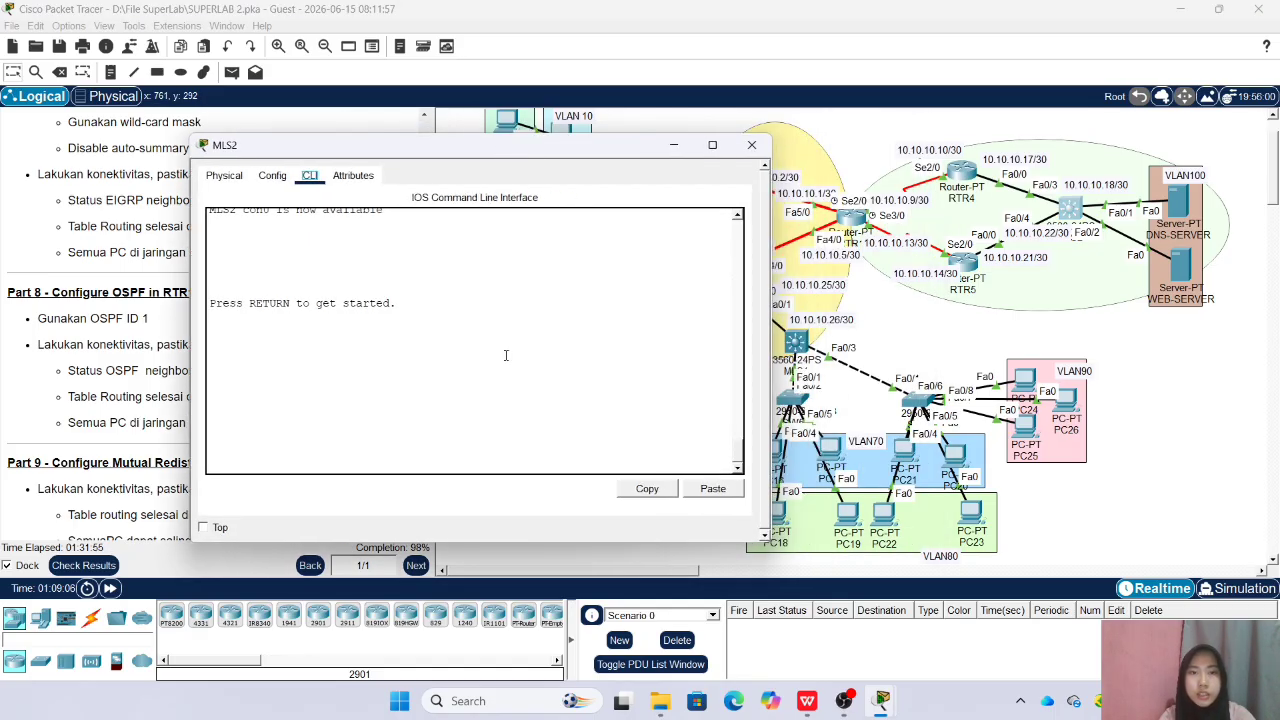
key(Return)
text(en)
key(Return)
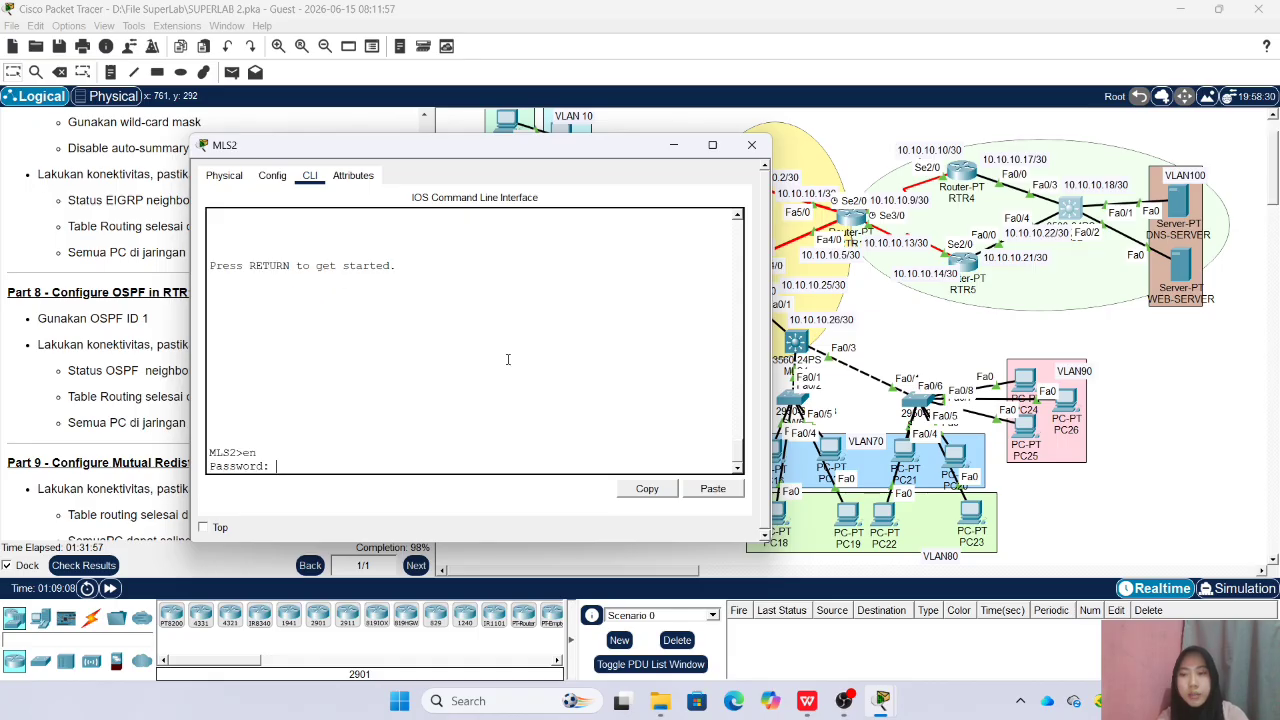
key(Return)
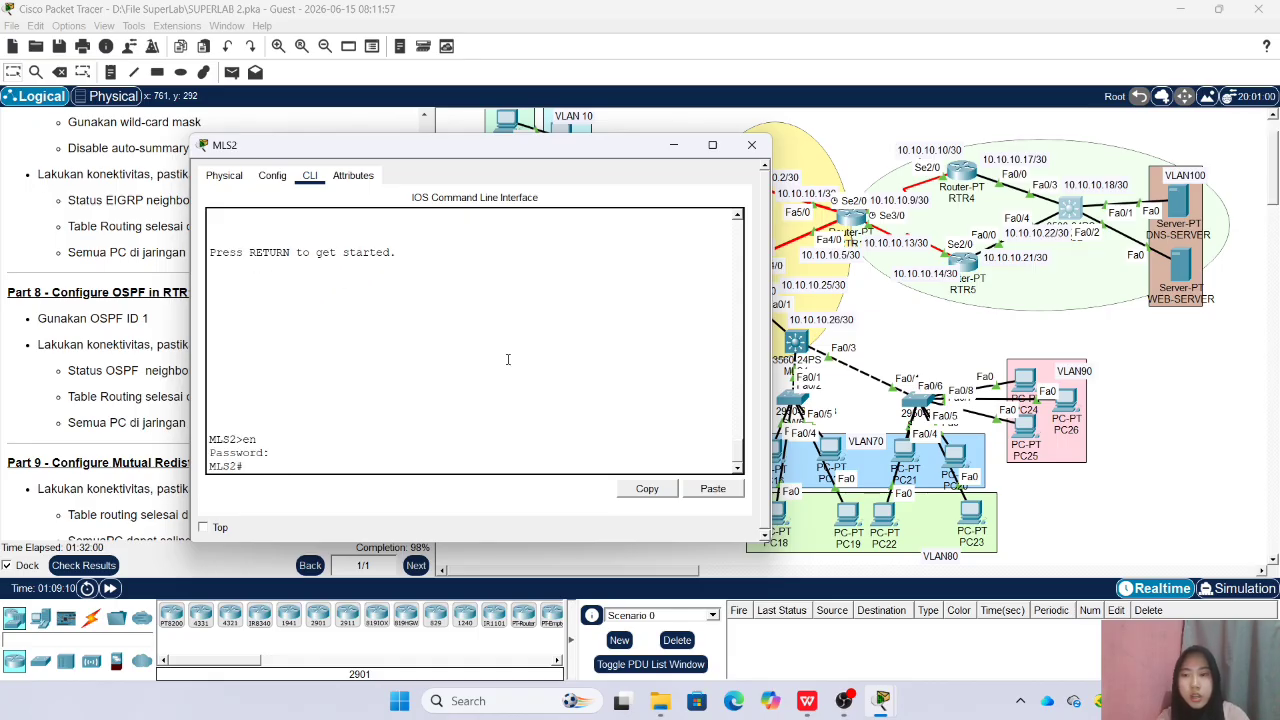
text(conf t)
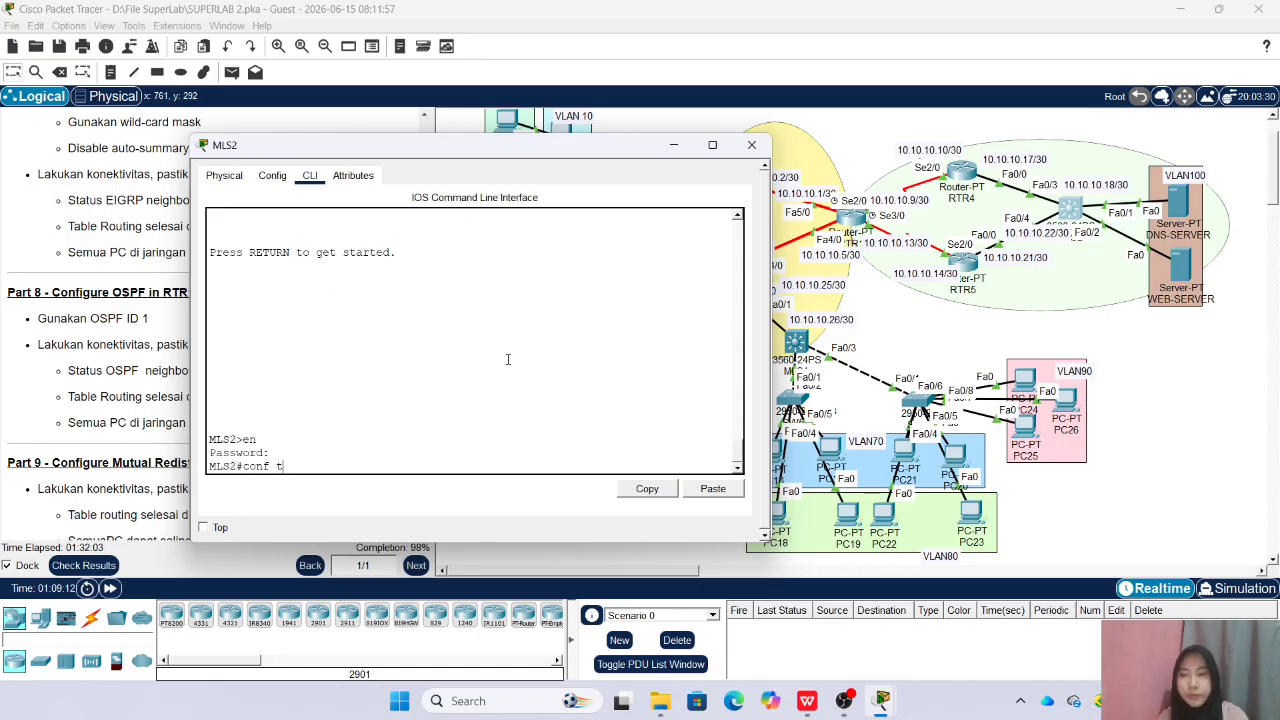
key(Return)
Enable IP routing on MLS2 and start OSPF process 1
text(ip ro)
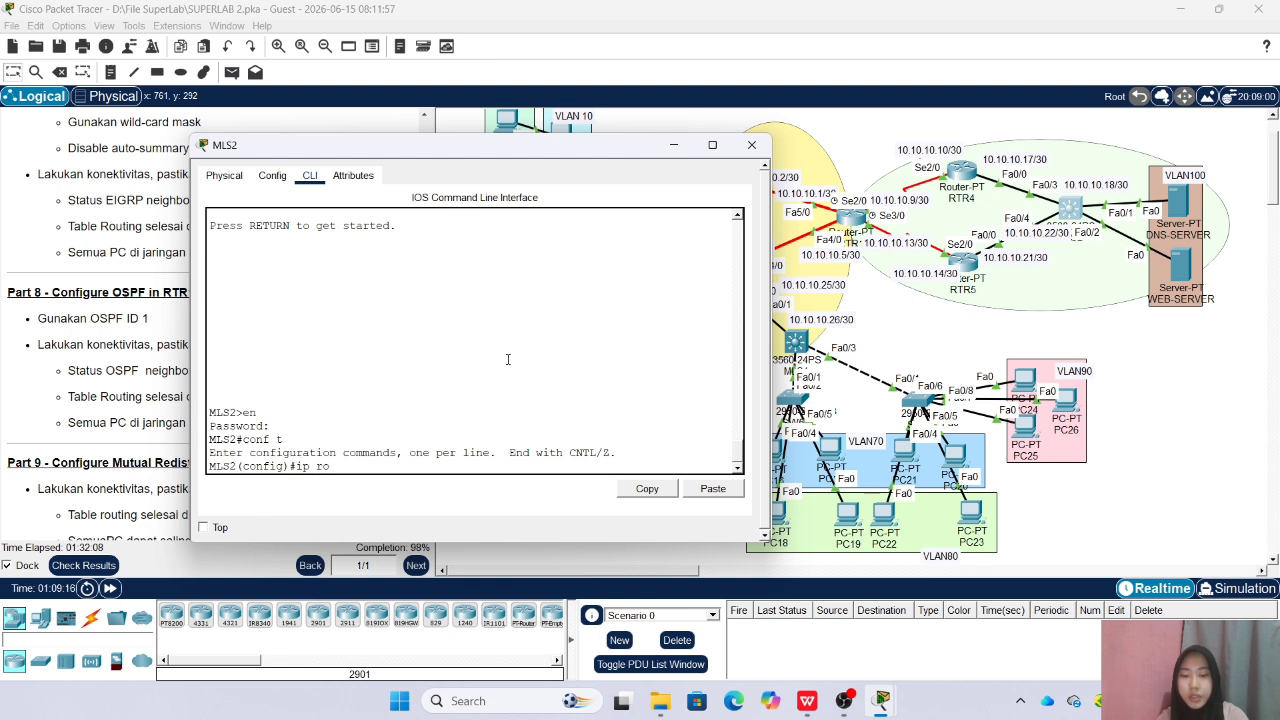
text(uting)
key(Return)
text(router ospf 1)
key(Return)
Advertise network 10.10.10.16 with wildcard 0.0.0.3 in area 0 under OSPF 1 on MLS2
text(net)
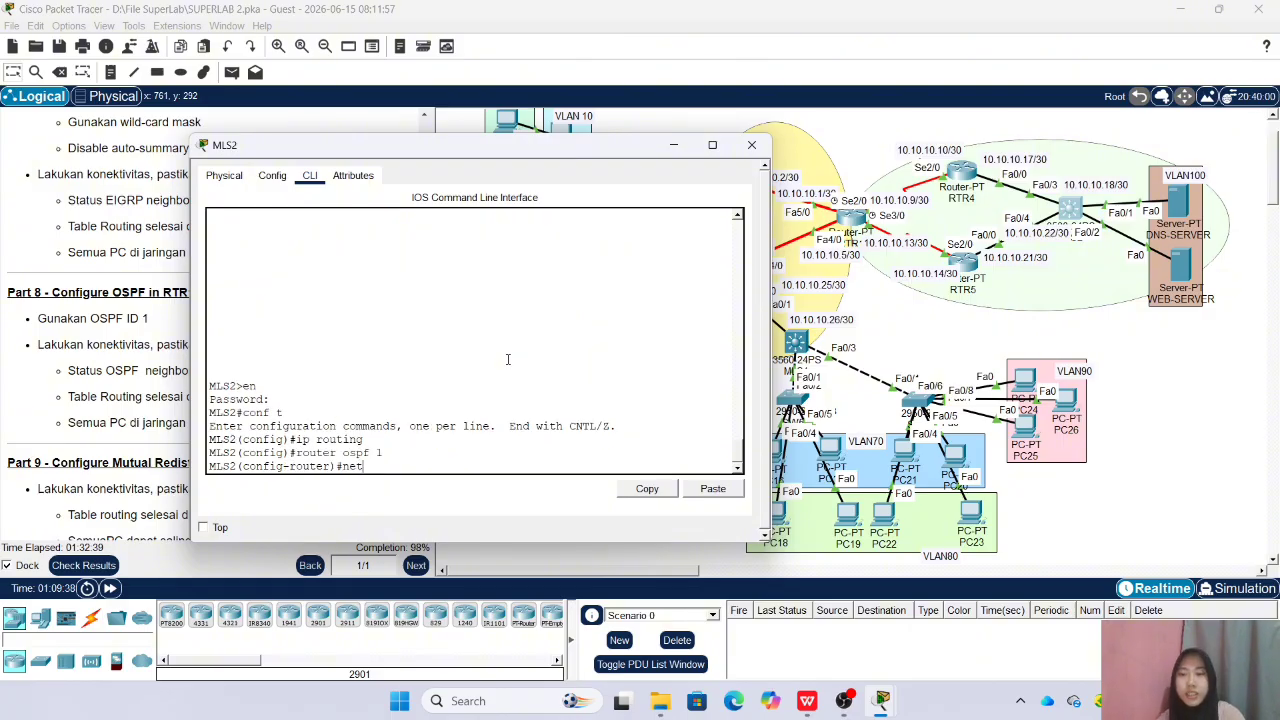
text( 10.10.10.)
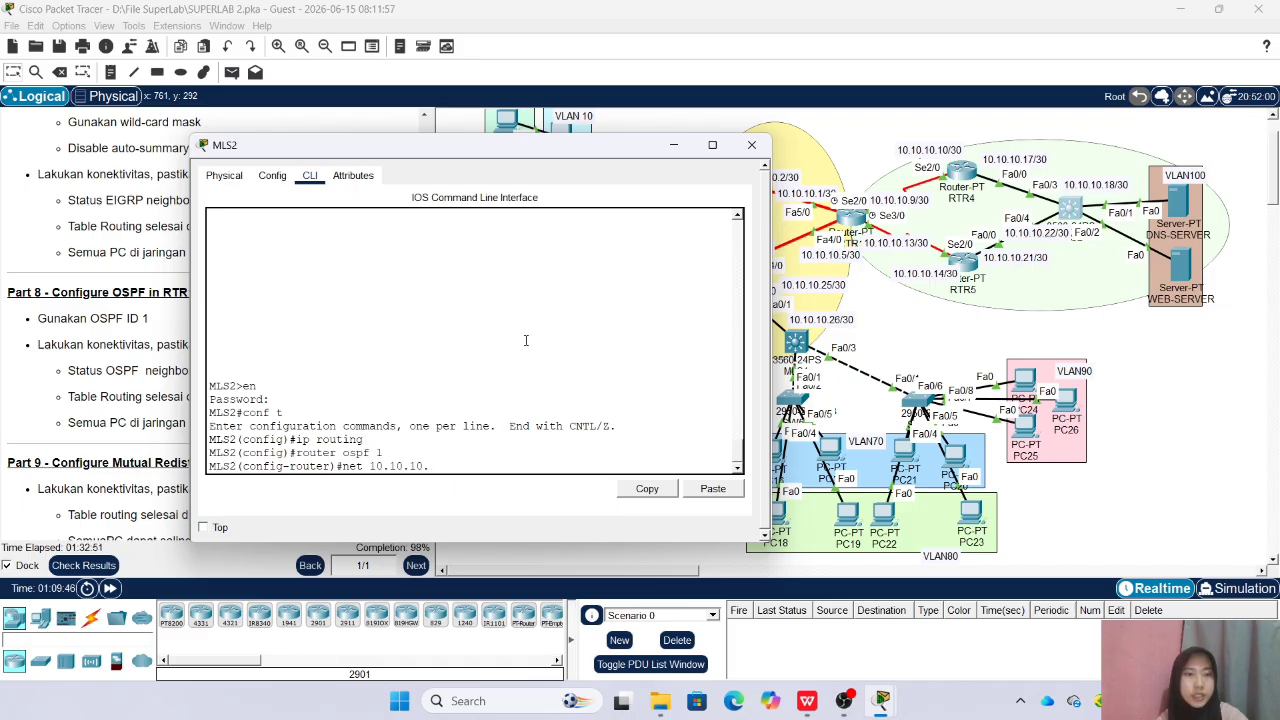
text(16 0.0.0.3 area)
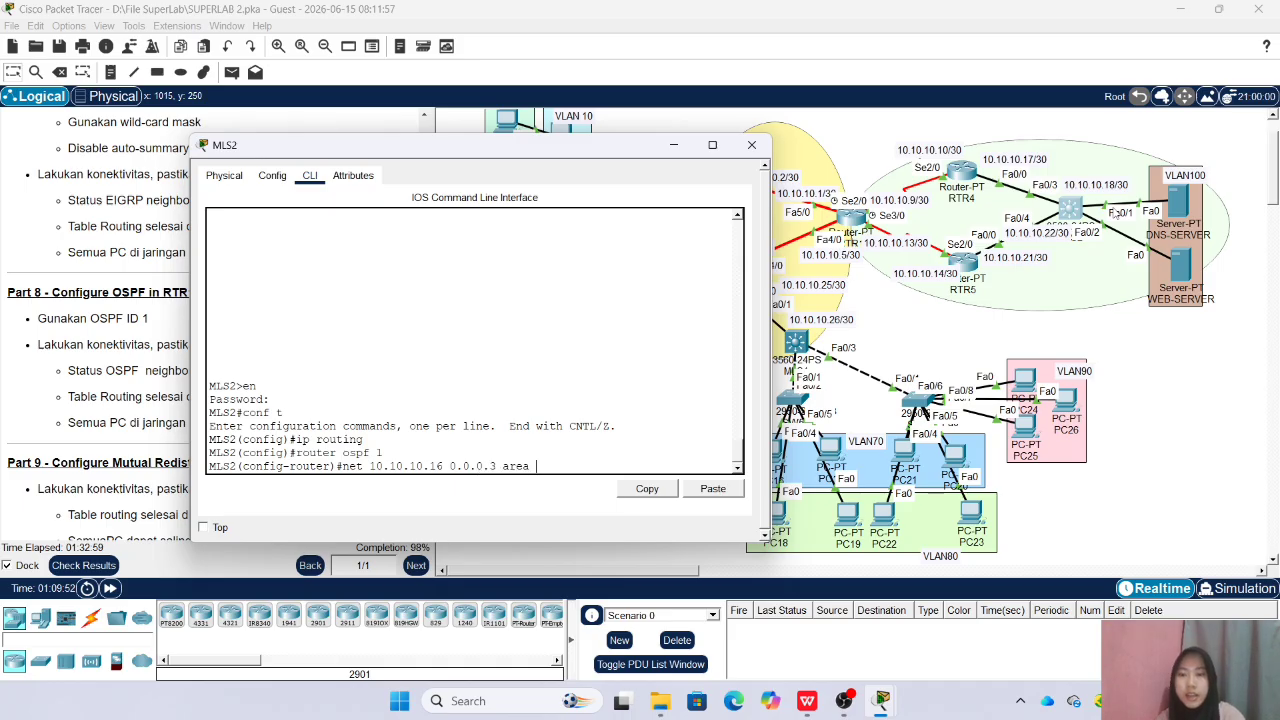
text( 0)
key(Return)
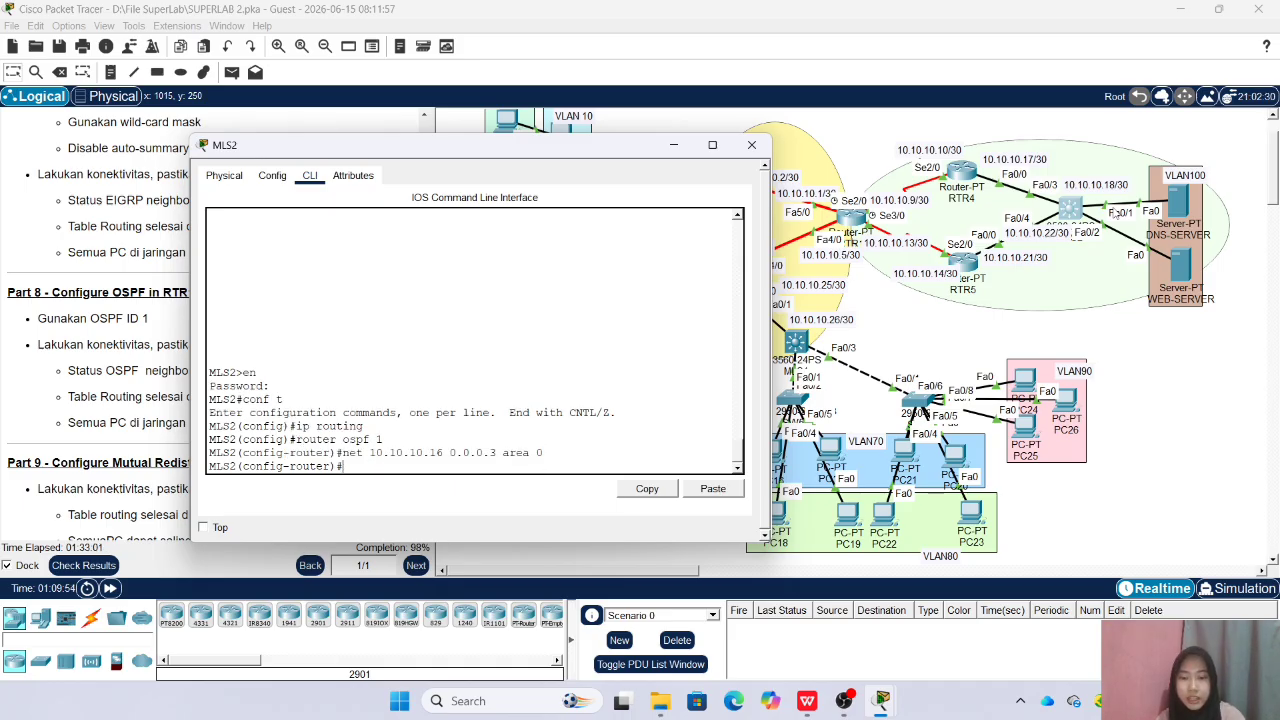
Advertise network 10.10.10.20 with wildcard 0.0.0.3 in area 0 under OSPF 1 on MLS2
text(net 10.10.10.)
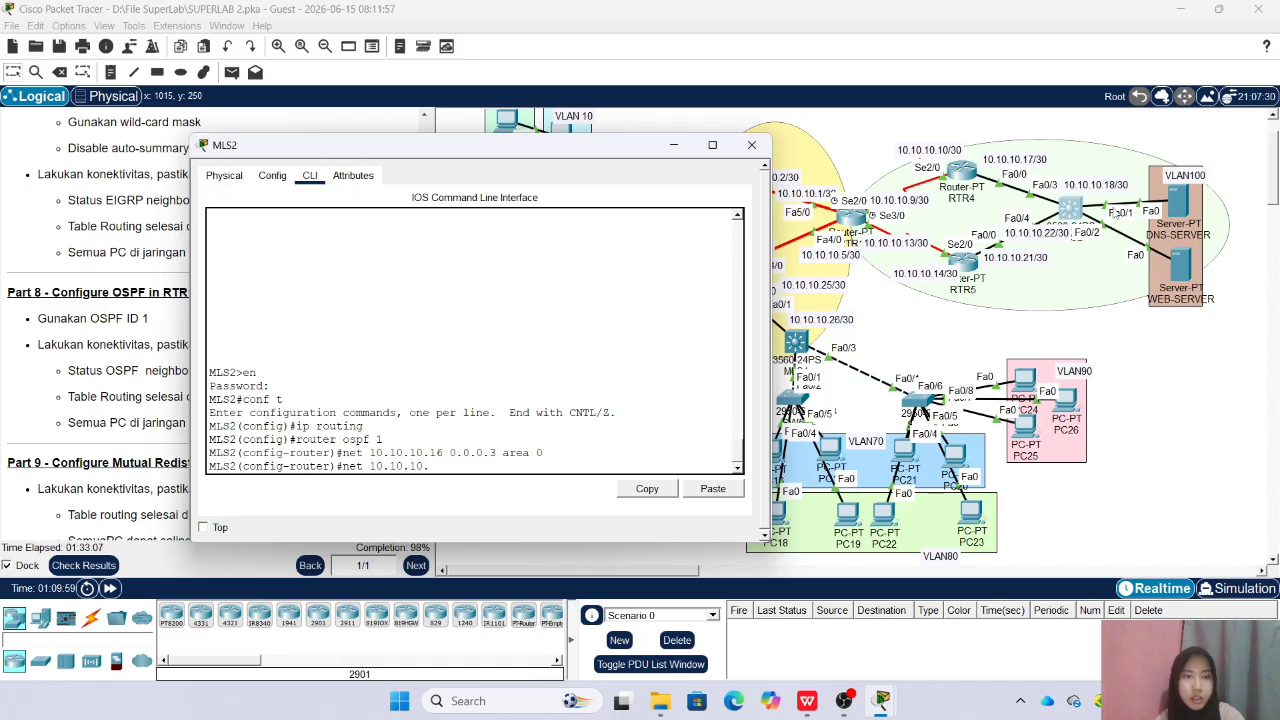
text(20)
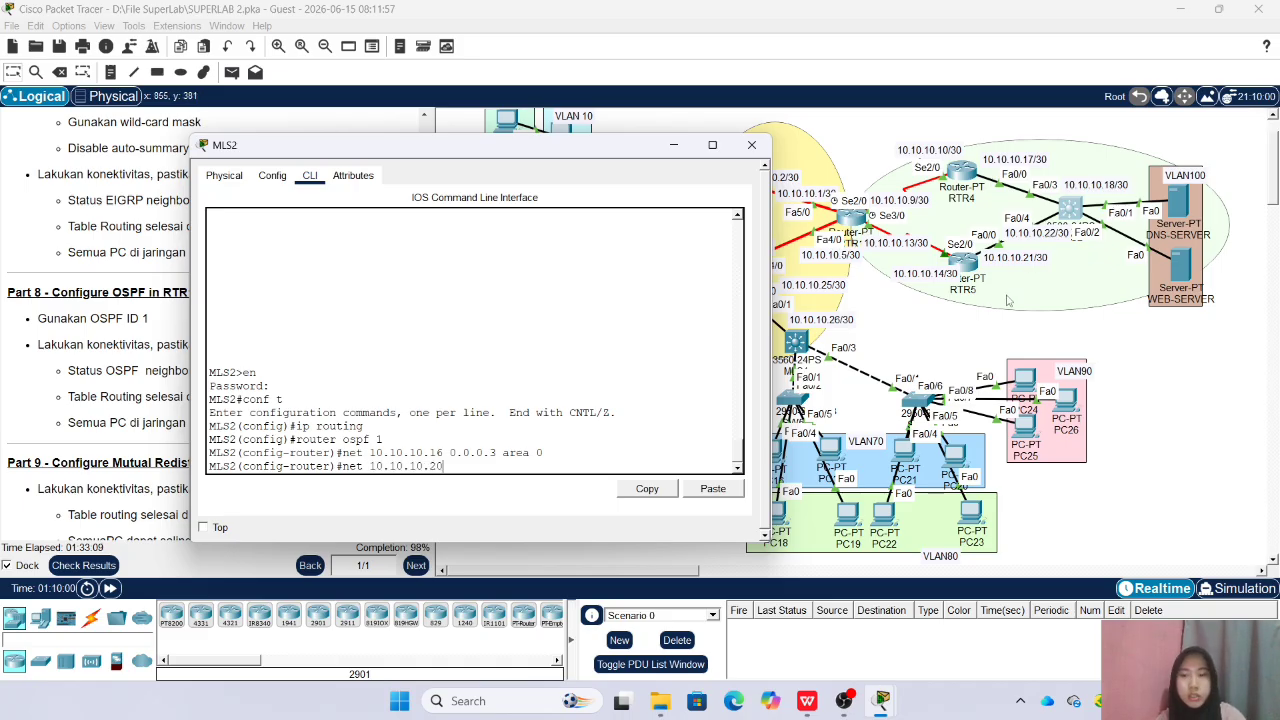
text( 0.0.0.3 ar)
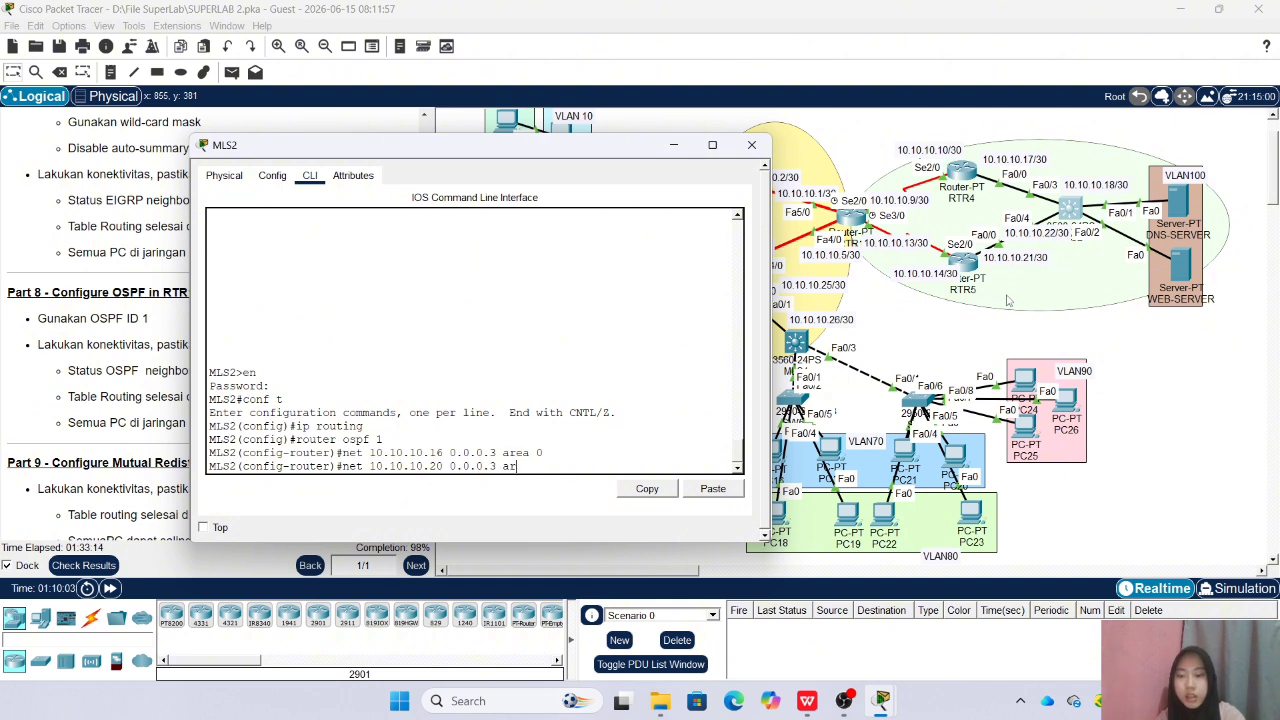
text(ea 0)
key(Return)
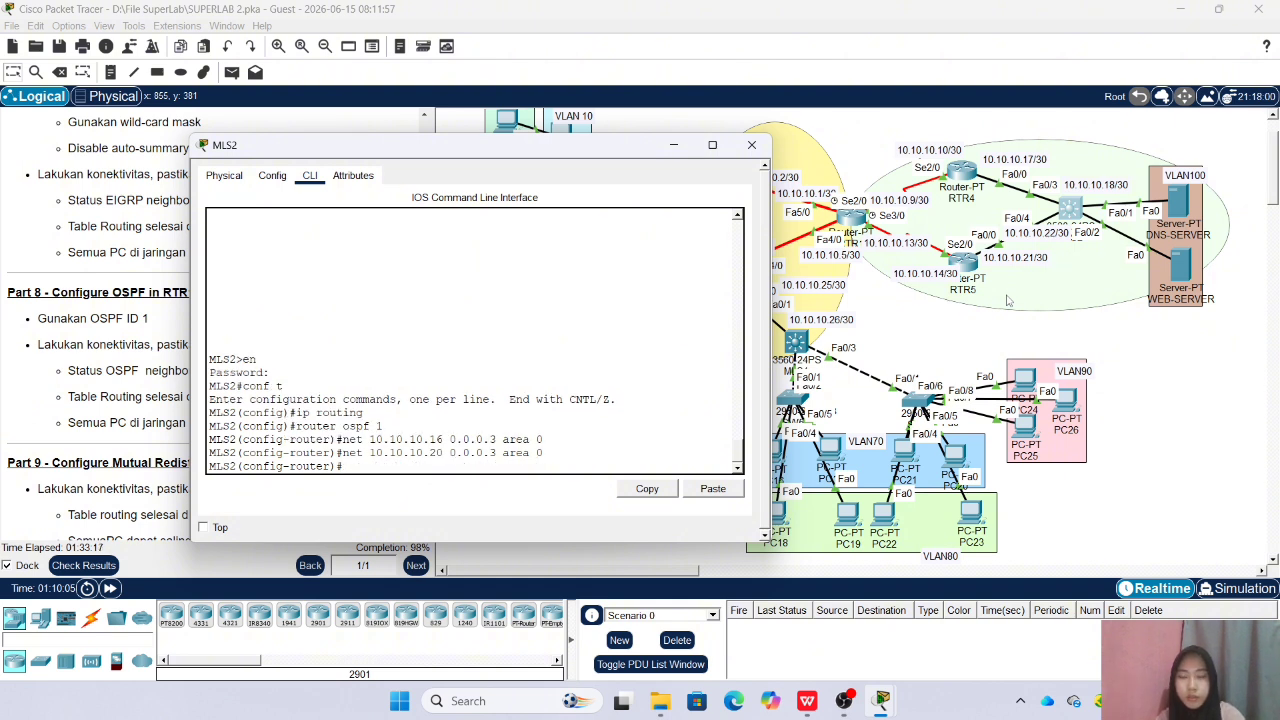
text(net 192)
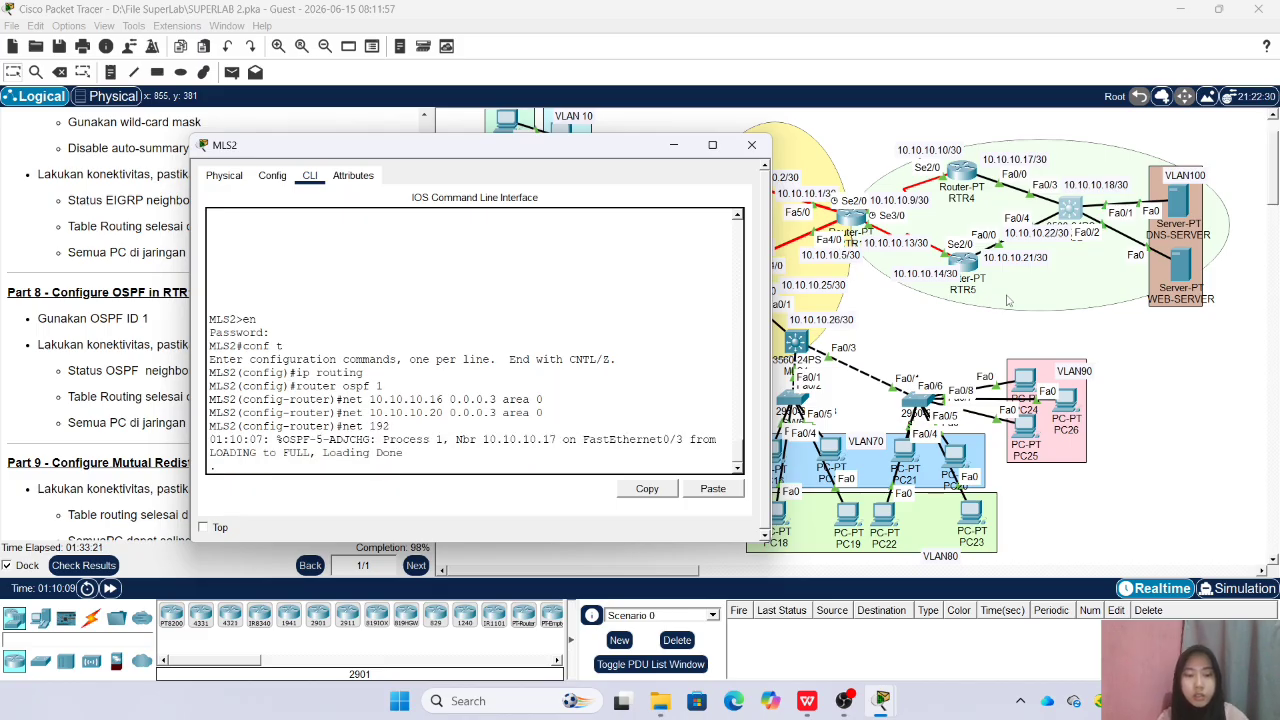
key(Up)
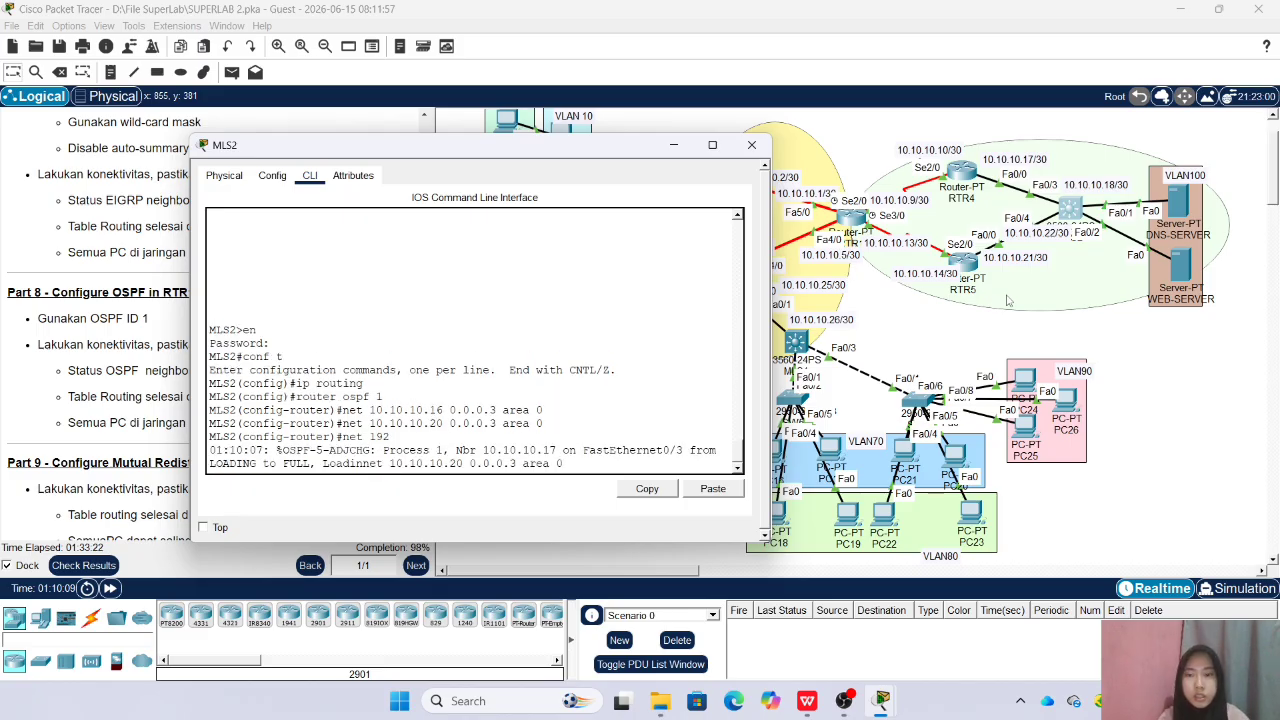
key(Return)
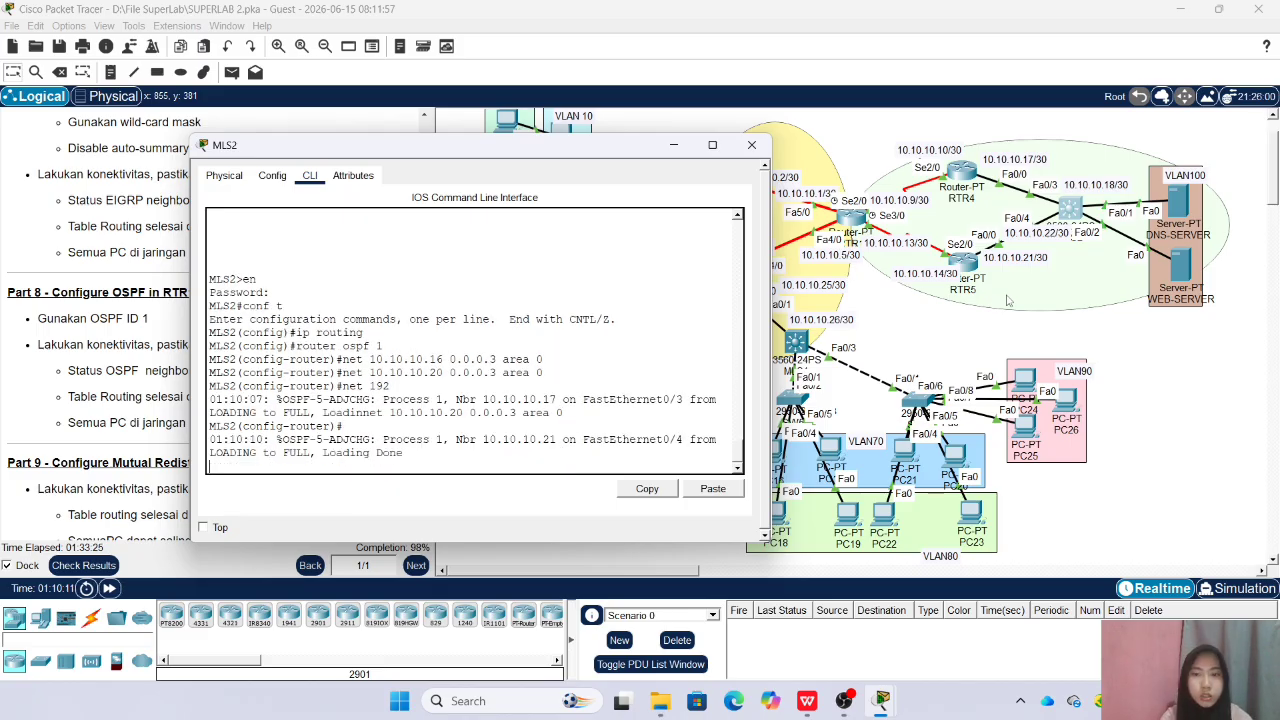
key(Return)
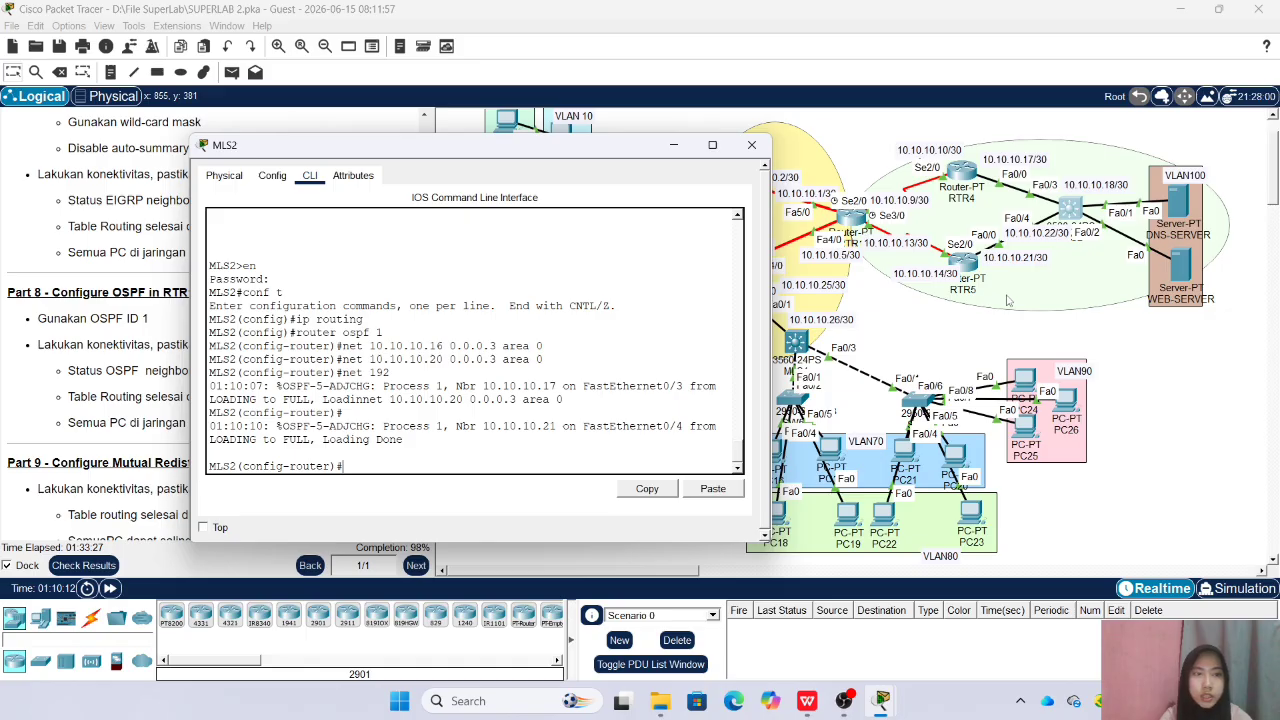
Advertise network 192.168.100.0 with wildcard 0.0.0.255 in area 0 under OSPF 1 on MLS2, and close its window
text(net 192.168.100.)
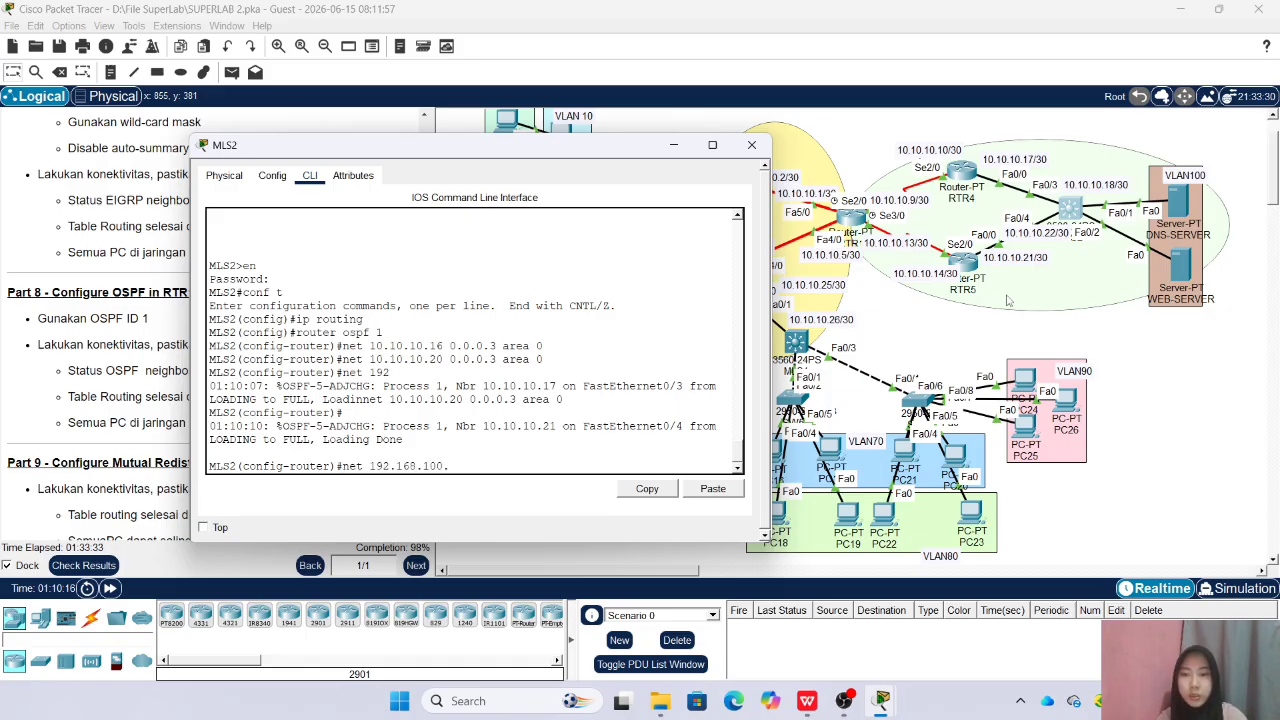
text(0 0.0.0.)
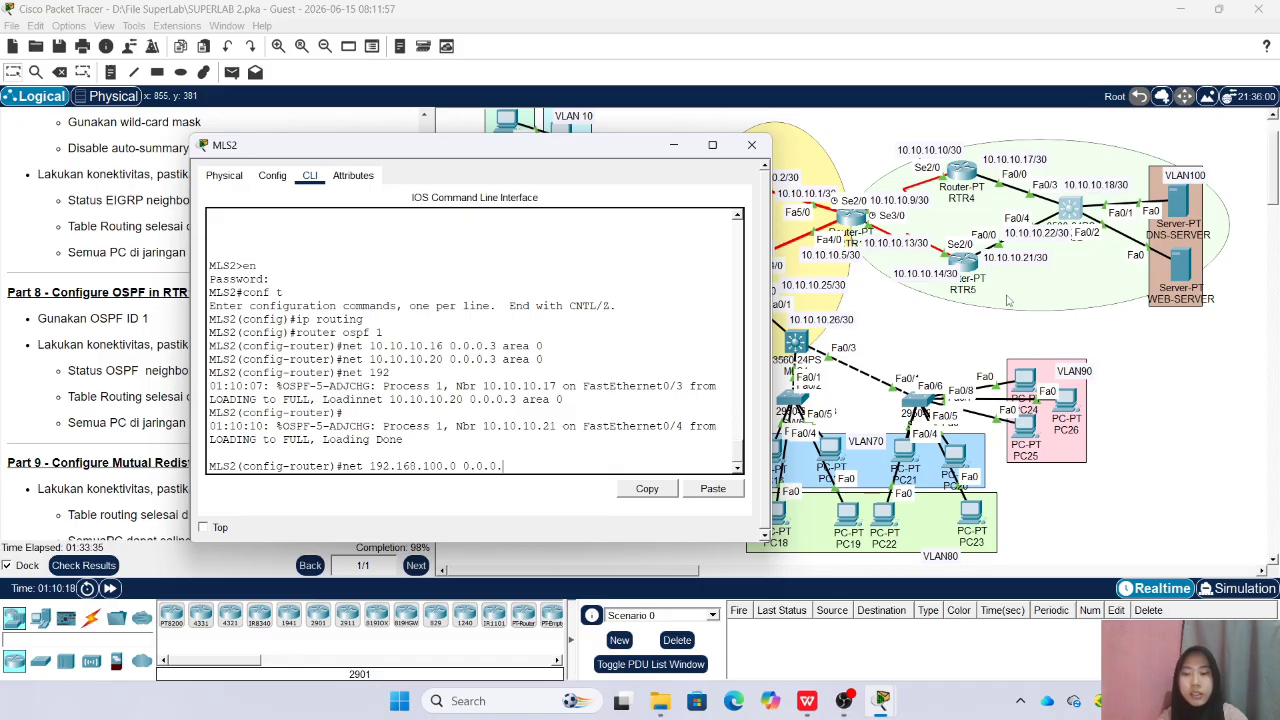
text(255 area)
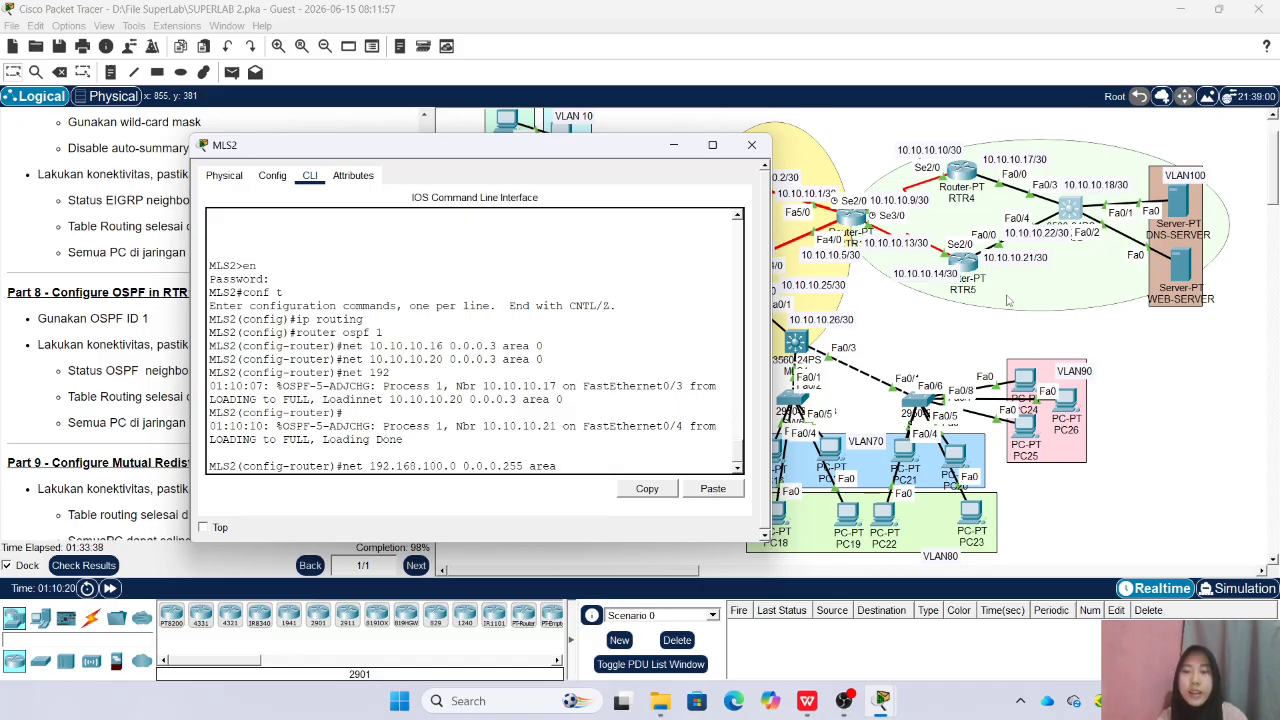
text( 0)
key(Return)
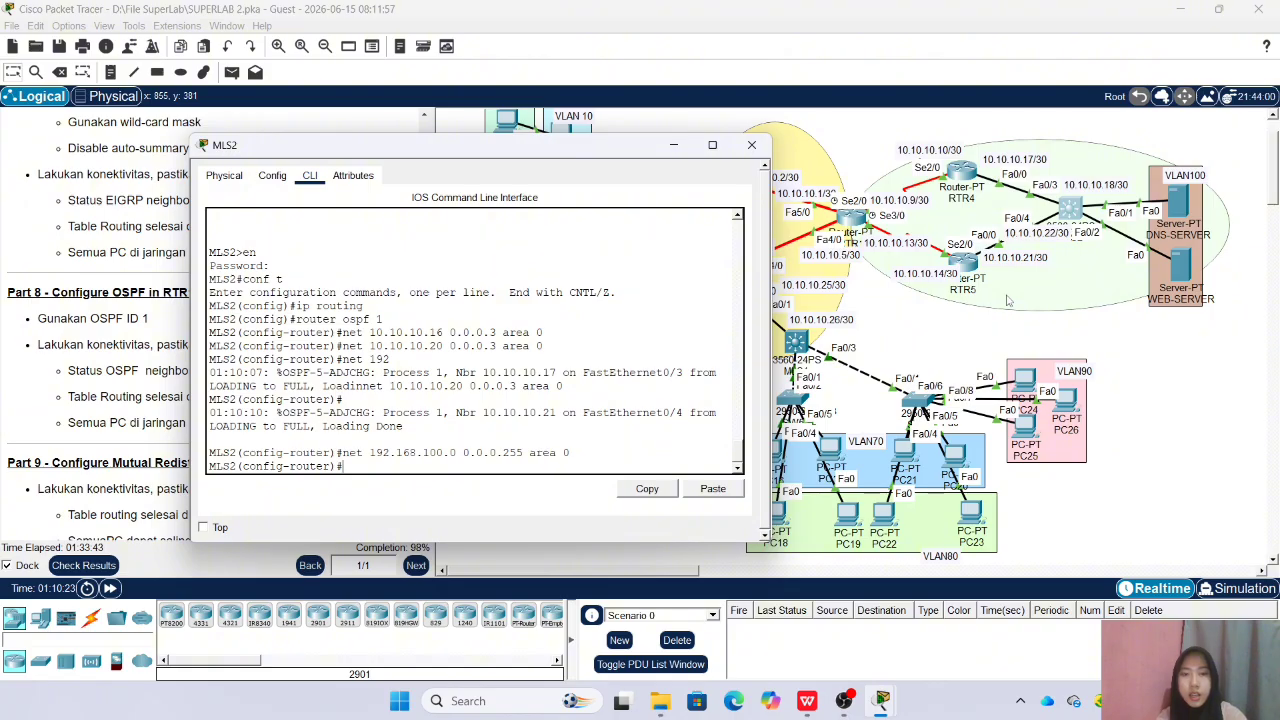
click(752, 145)
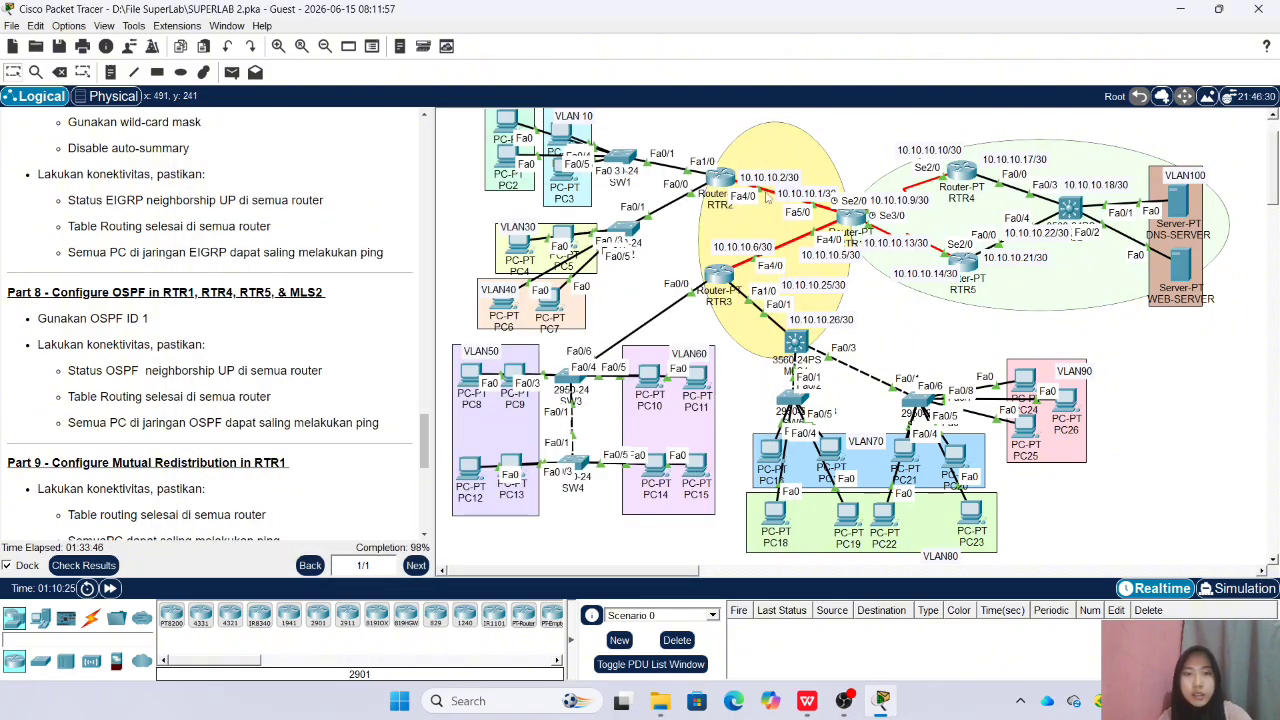
Display RTR2's routing table and examine its EIGRP external routes against the topology, then close its window
click(720, 178)
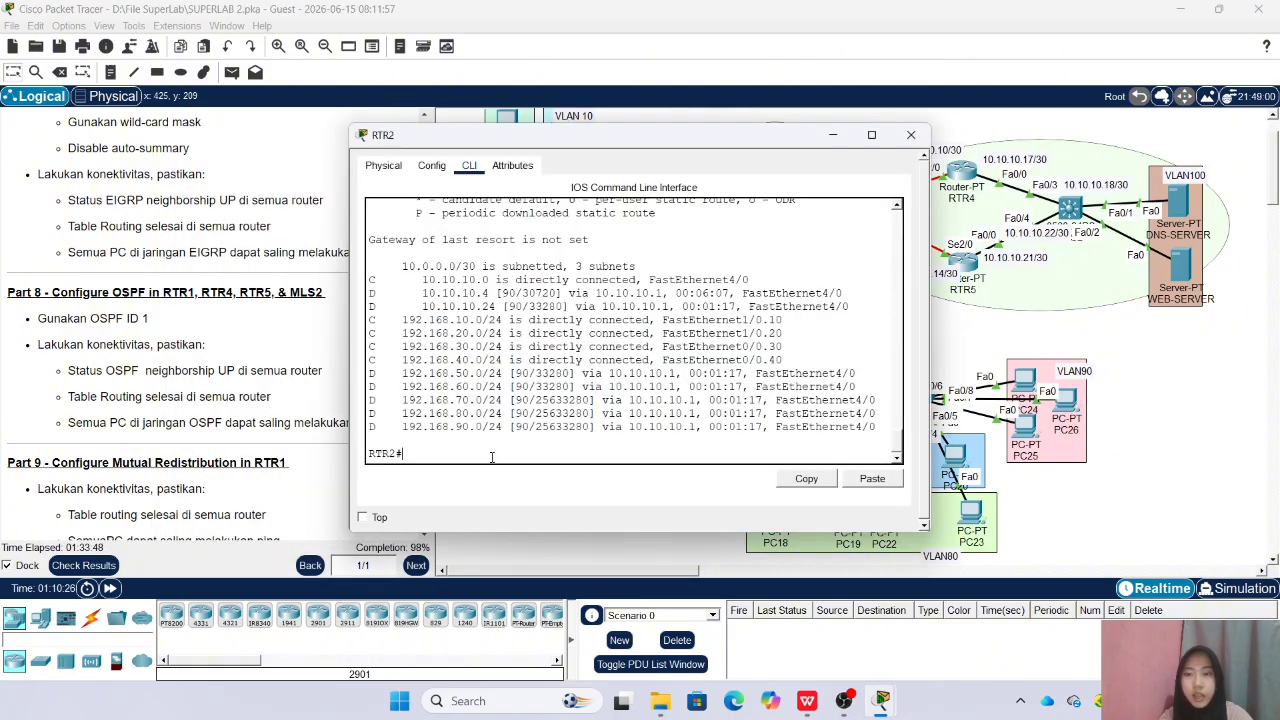
text(sh ip rou)
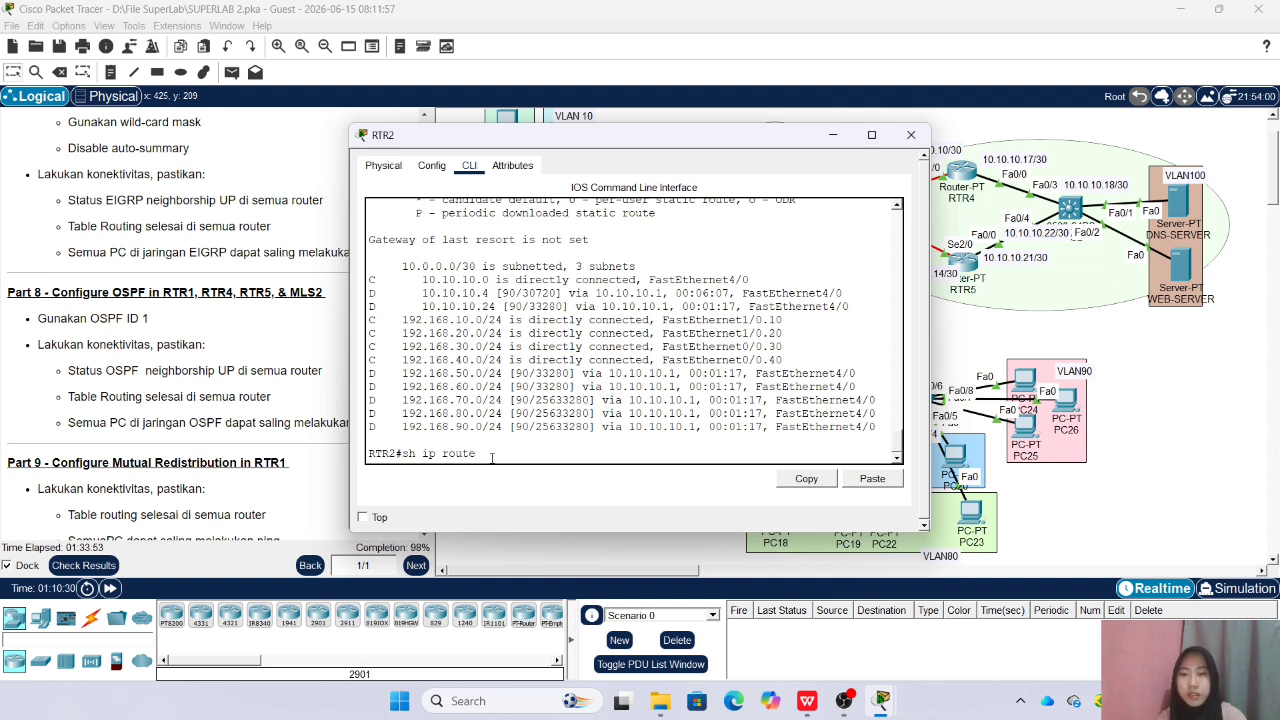
text(te)
key(Return)
key(space)
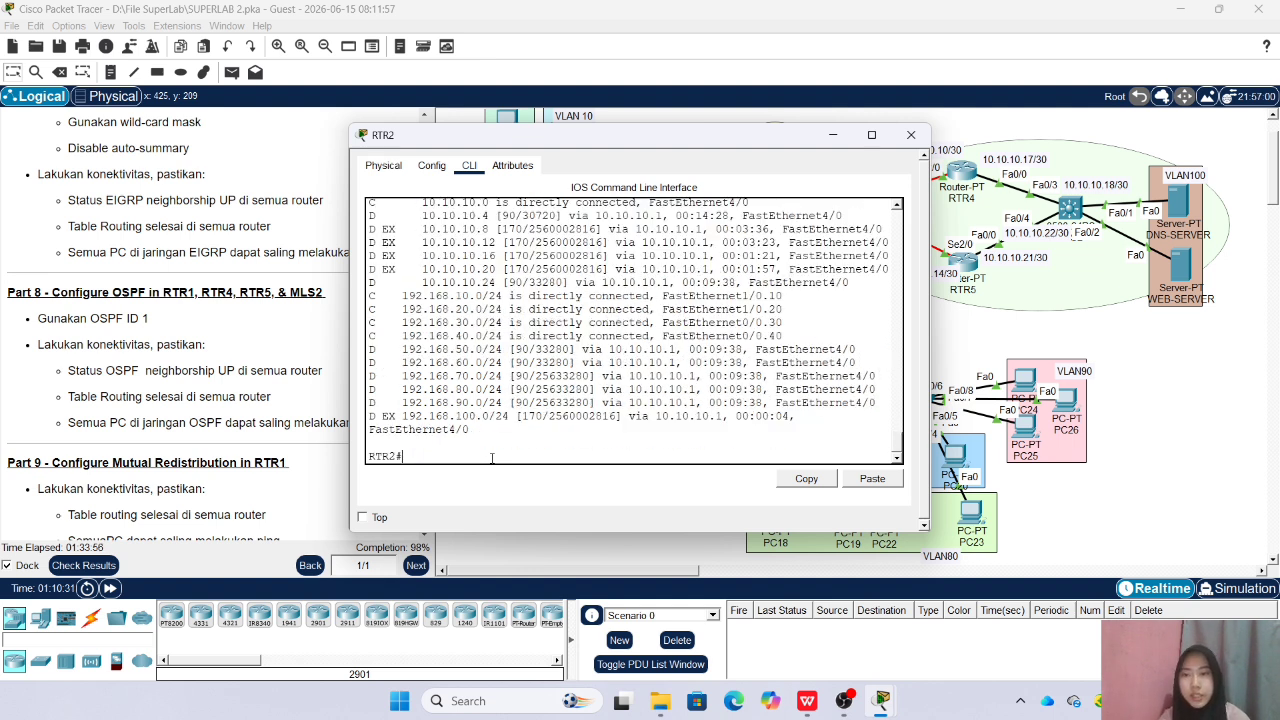
scroll(491, 457, up, 2)
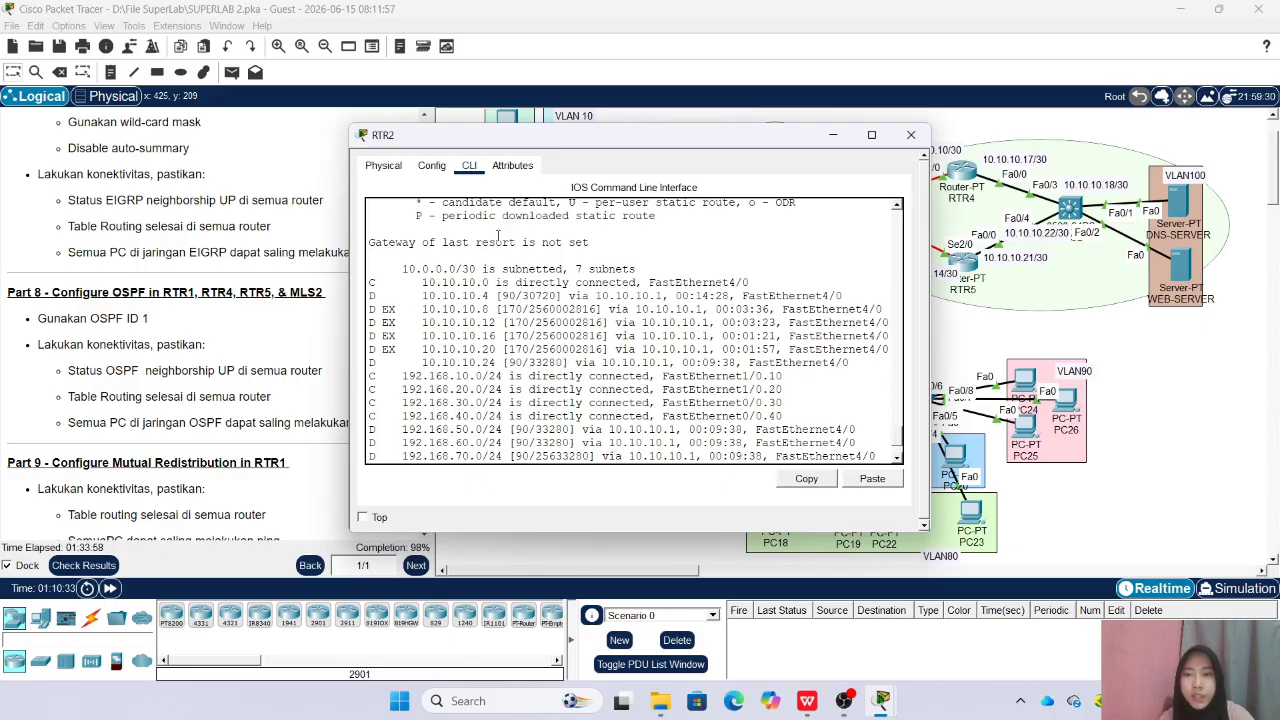
drag(600, 140, 432, 151)
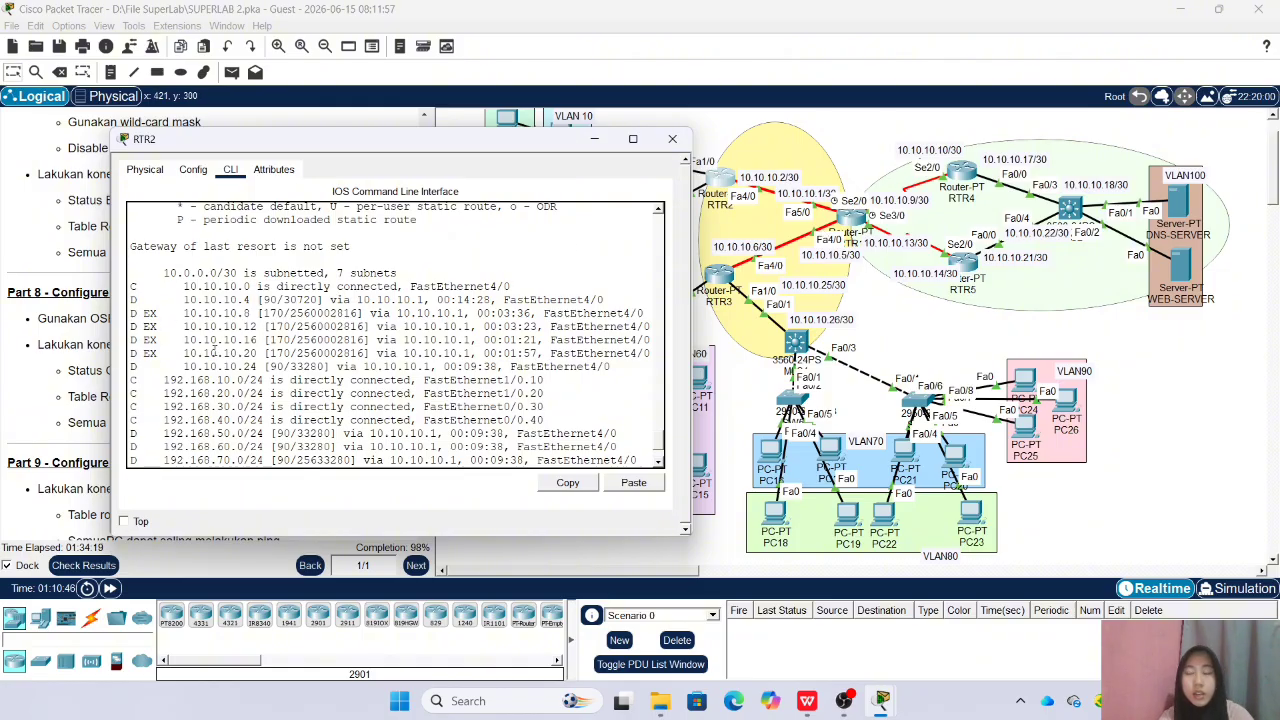
scroll(224, 356, down, 3)
scroll(224, 356, up, 2)
scroll(344, 299, down, 3)
click(672, 138)
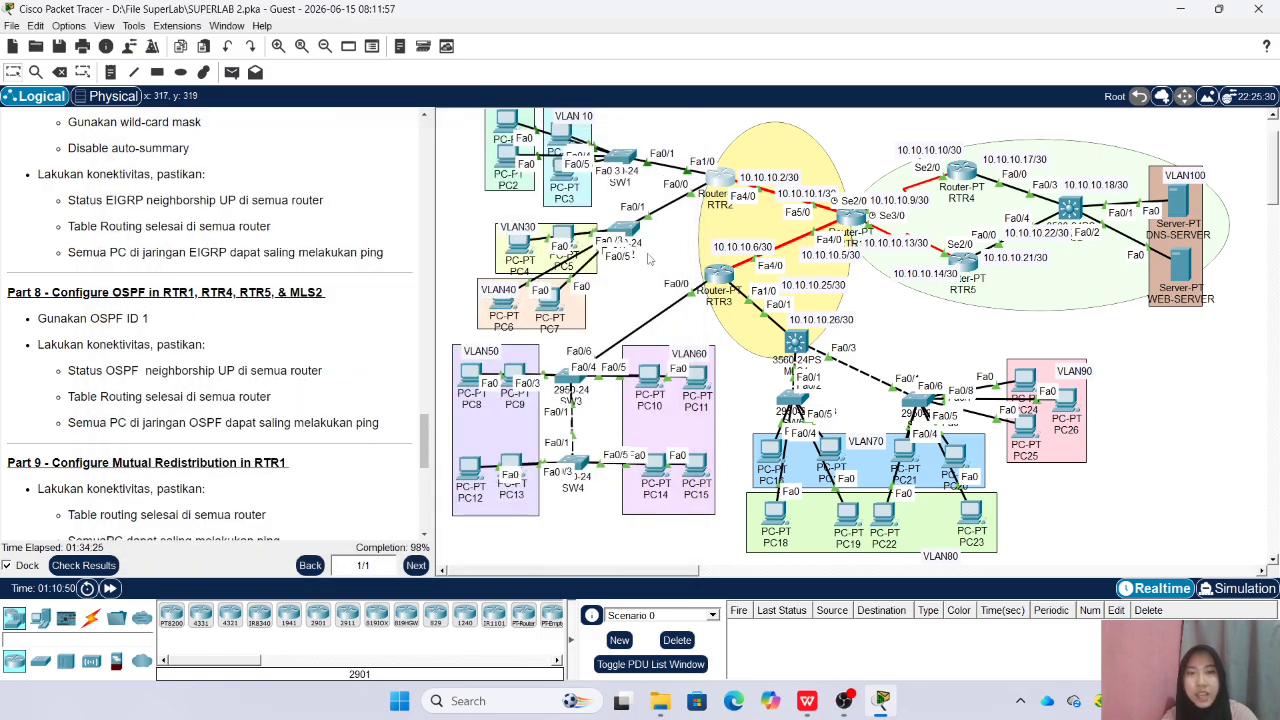
Display RTR4's routing table from router configuration mode, compare its OSPF routes with the topology, and close its window
click(961, 174)
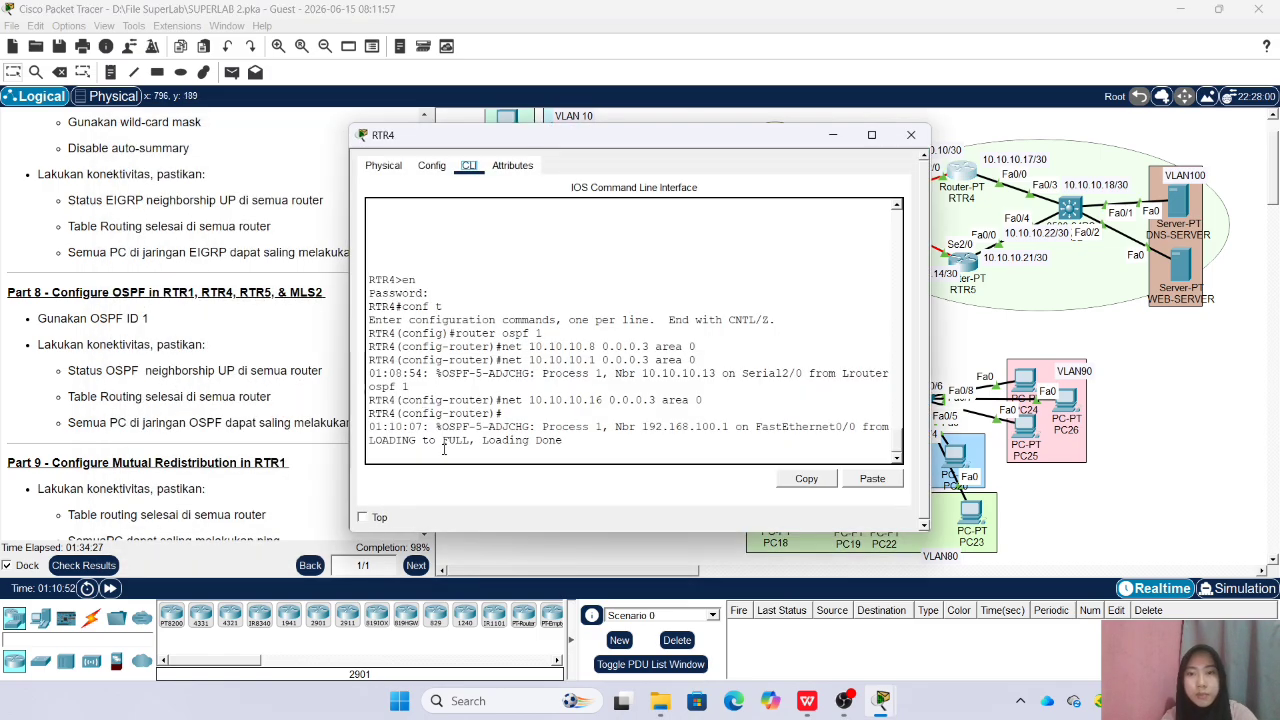
key(Return)
text(do sh ip r)
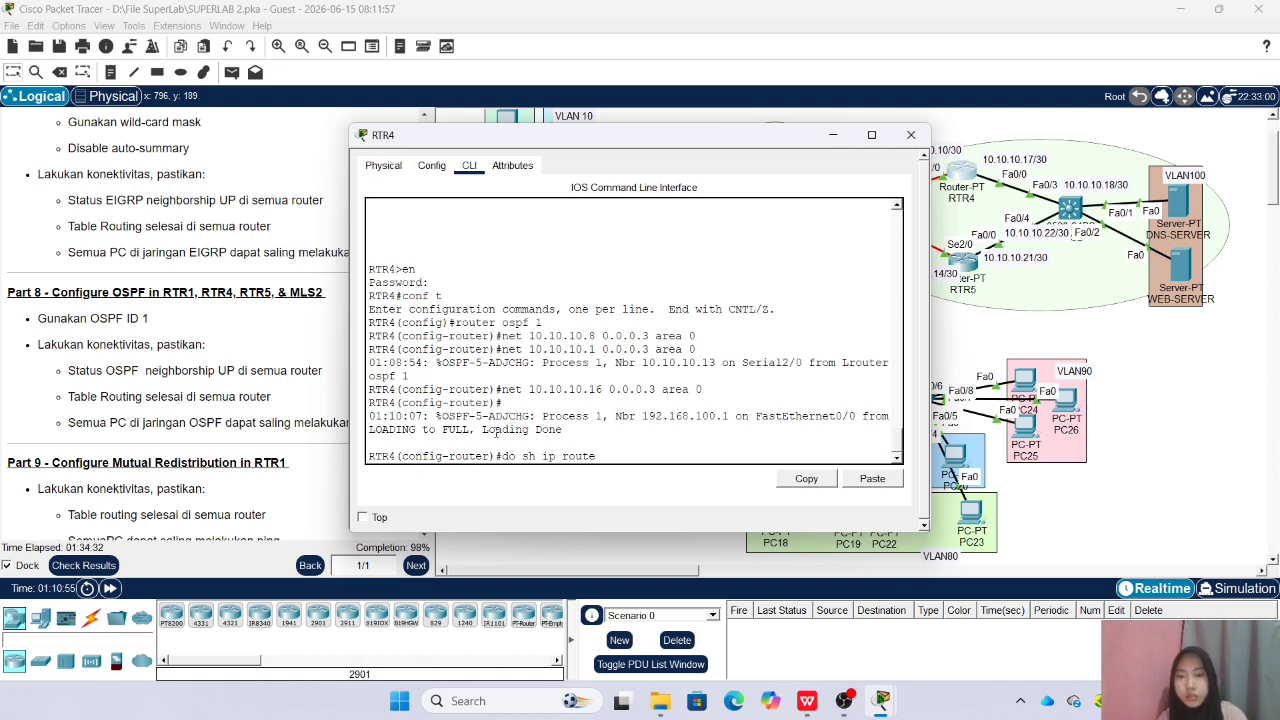
text(oute)
key(Return)
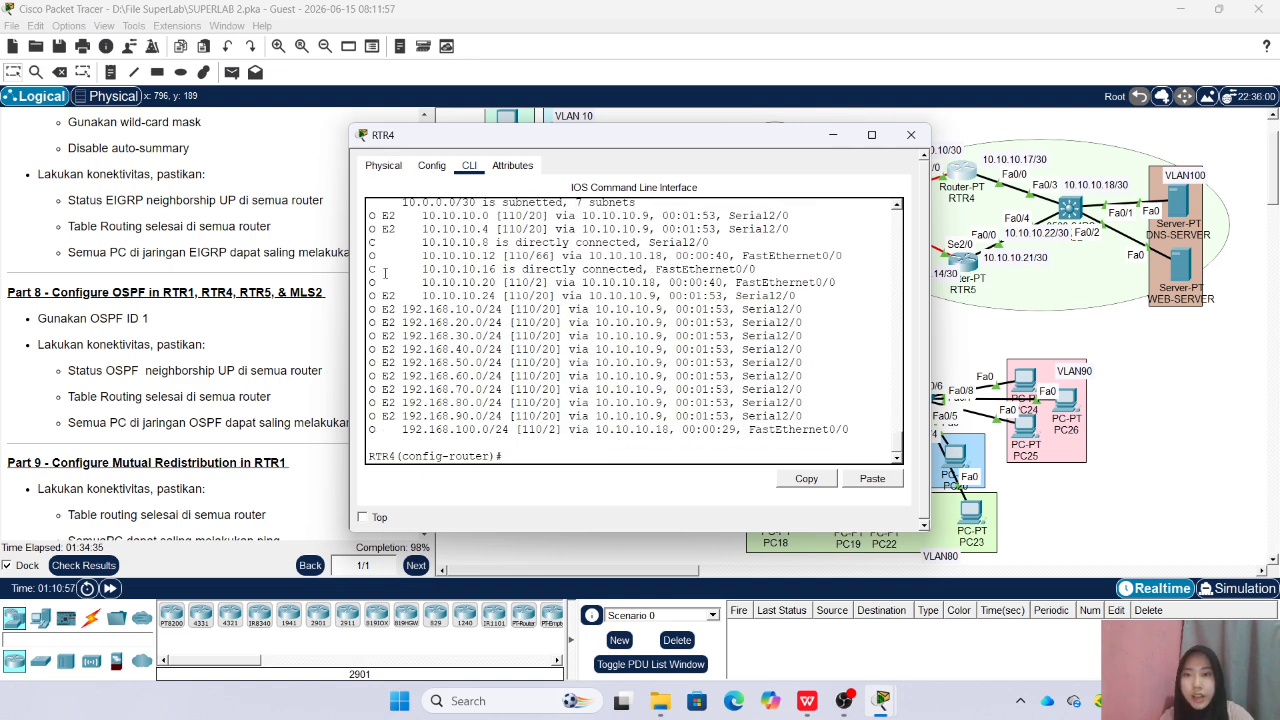
drag(450, 134, 837, 139)
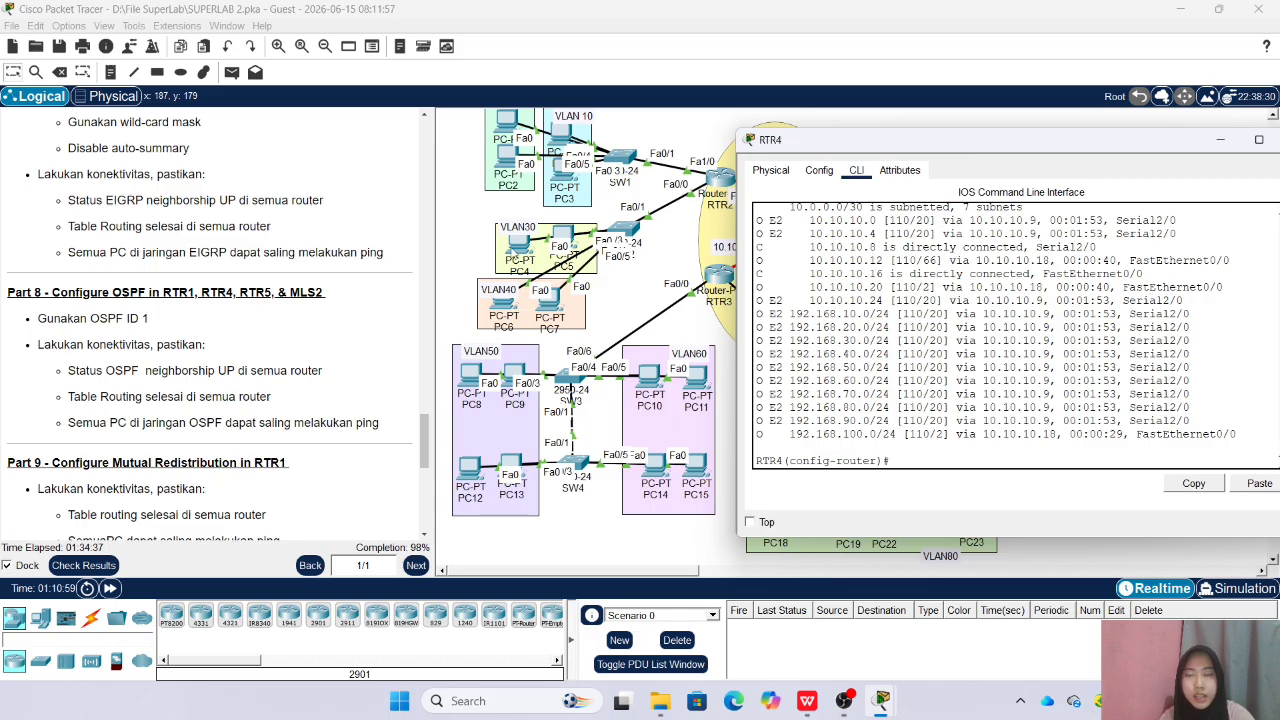
drag(983, 145, 500, 169)
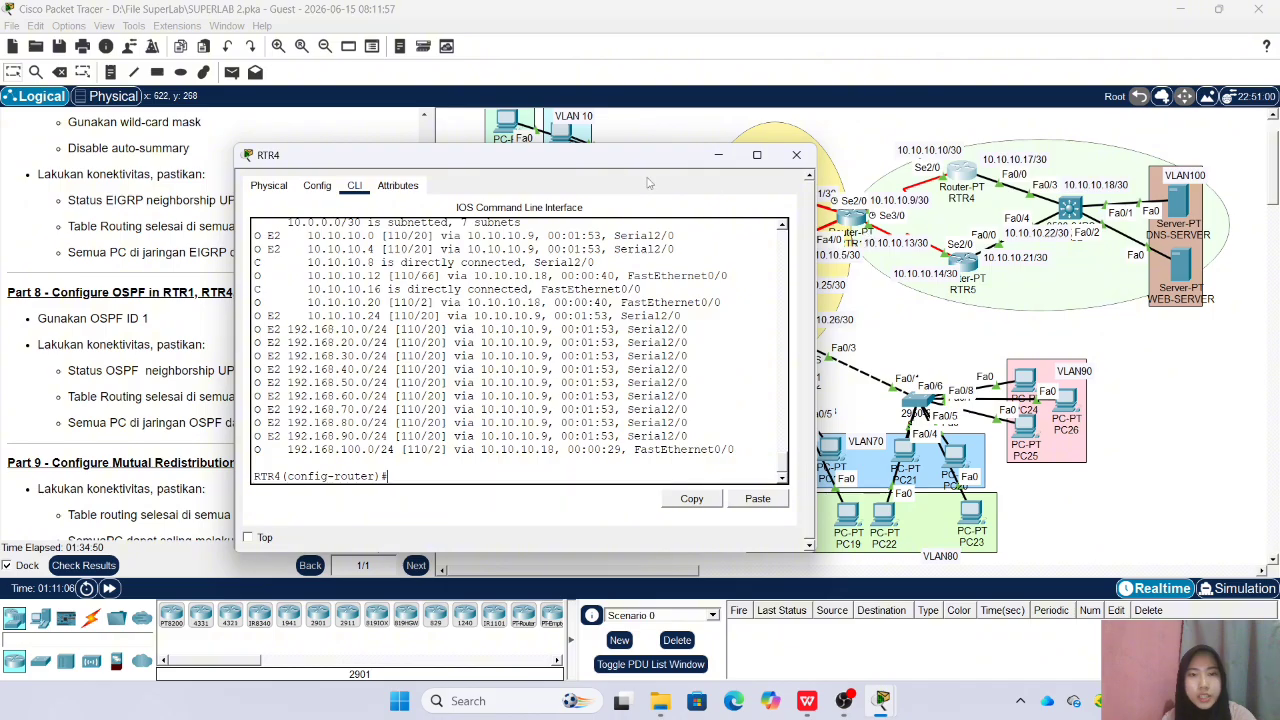
drag(497, 166, 1073, 174)
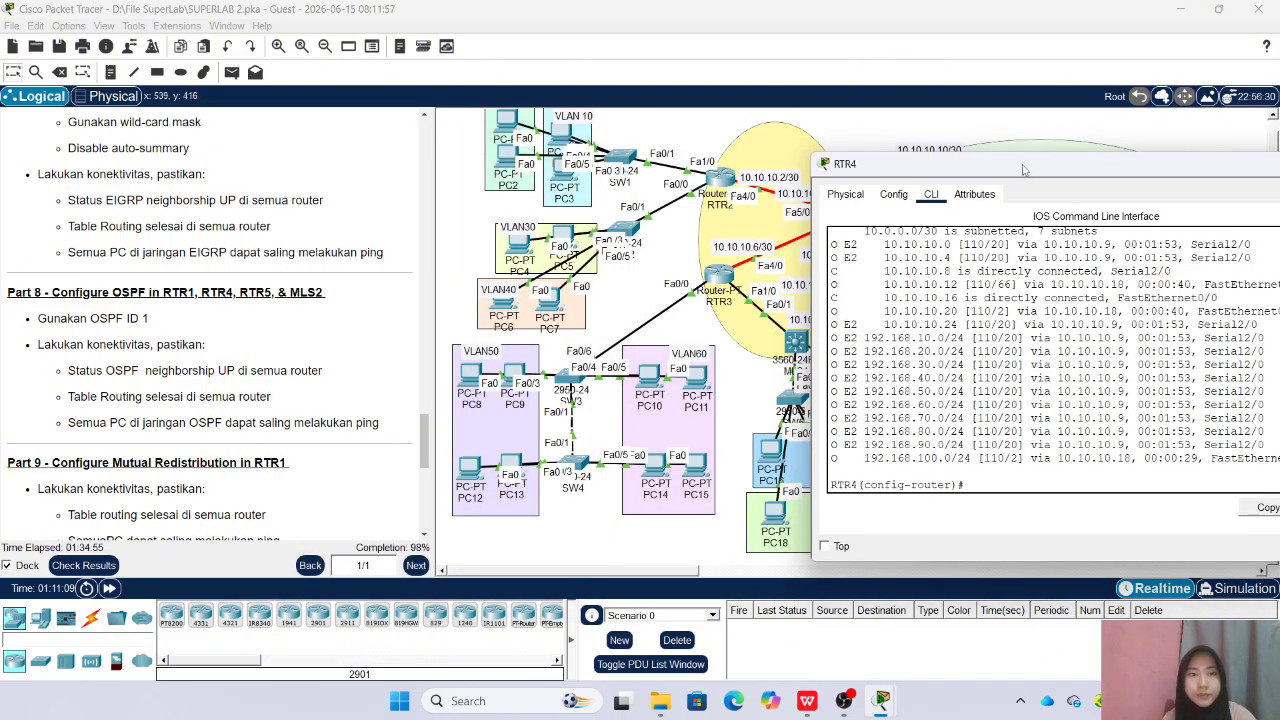
drag(1022, 166, 768, 161)
click(1120, 157)
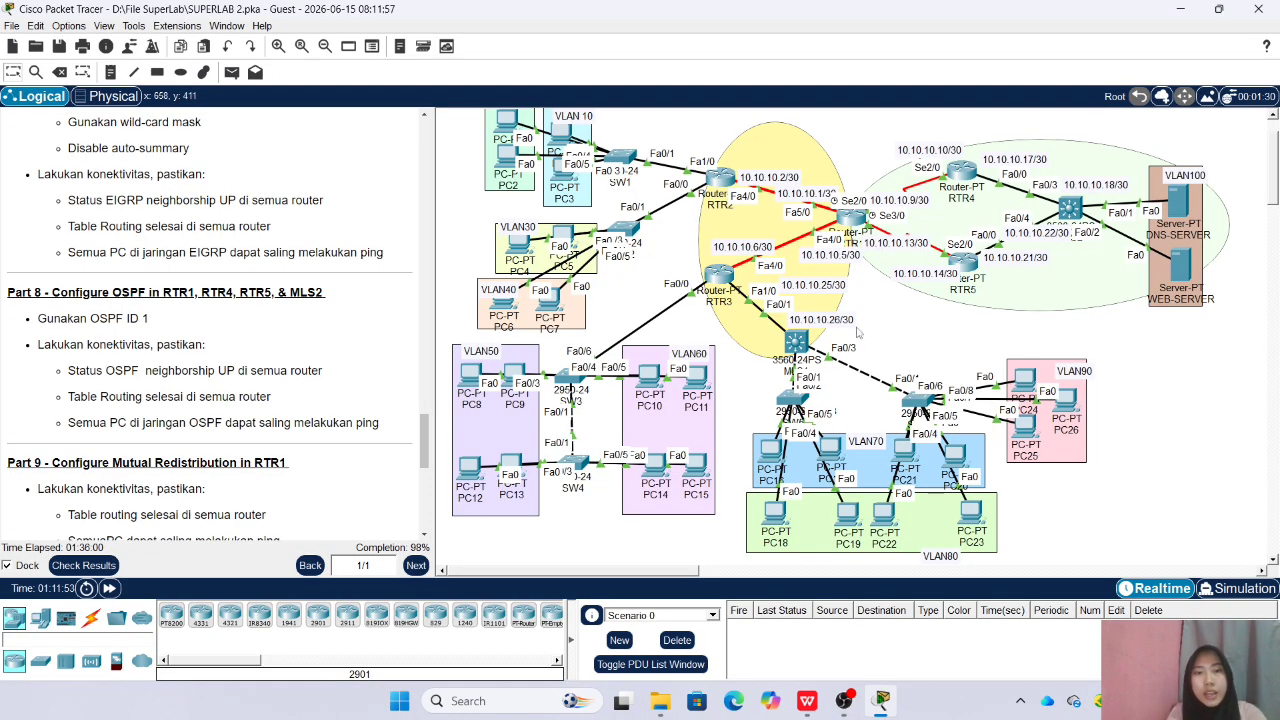
Test connectivity by sending simple PDUs from PC26 and from PC0 to DNS-SERVER
click(231, 72)
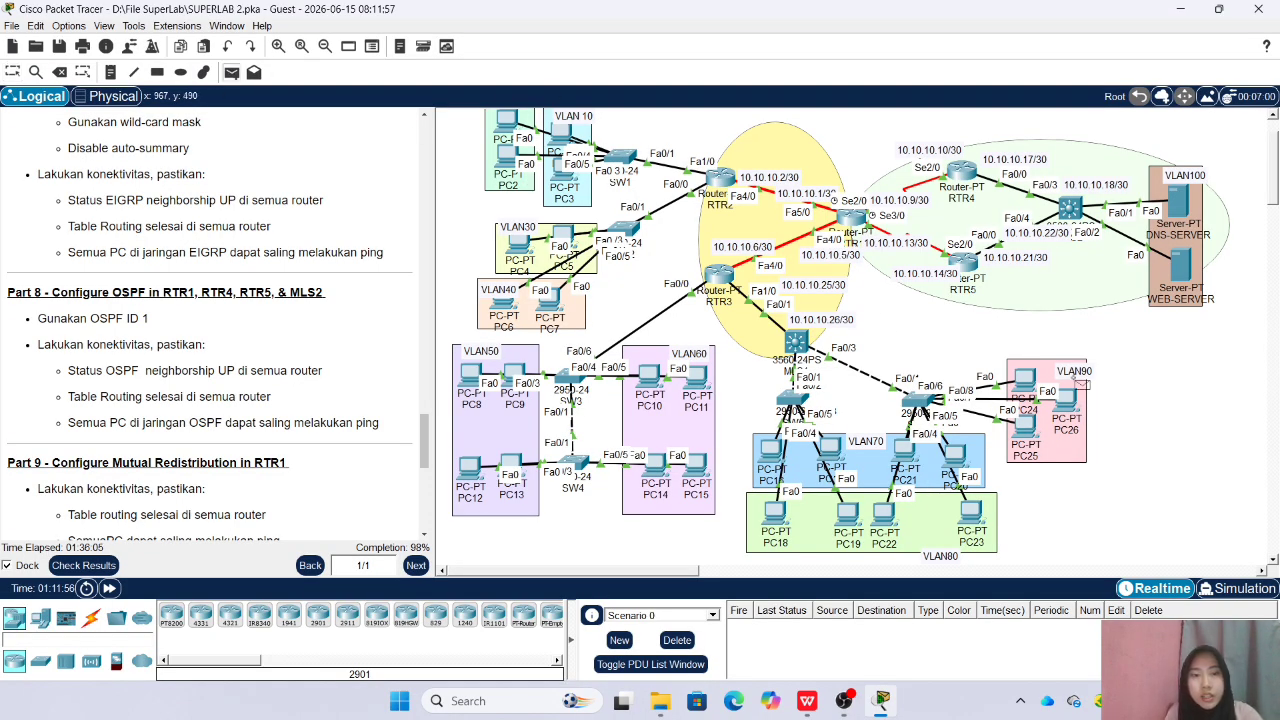
click(1064, 398)
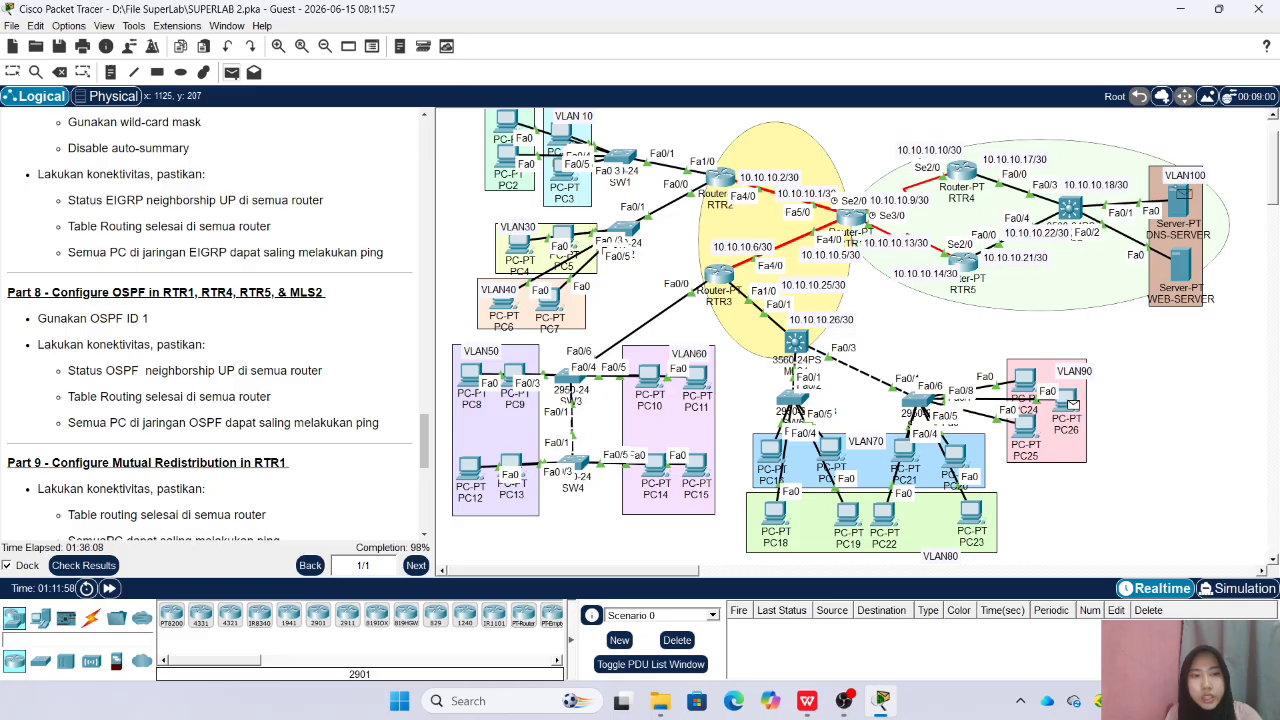
click(1180, 192)
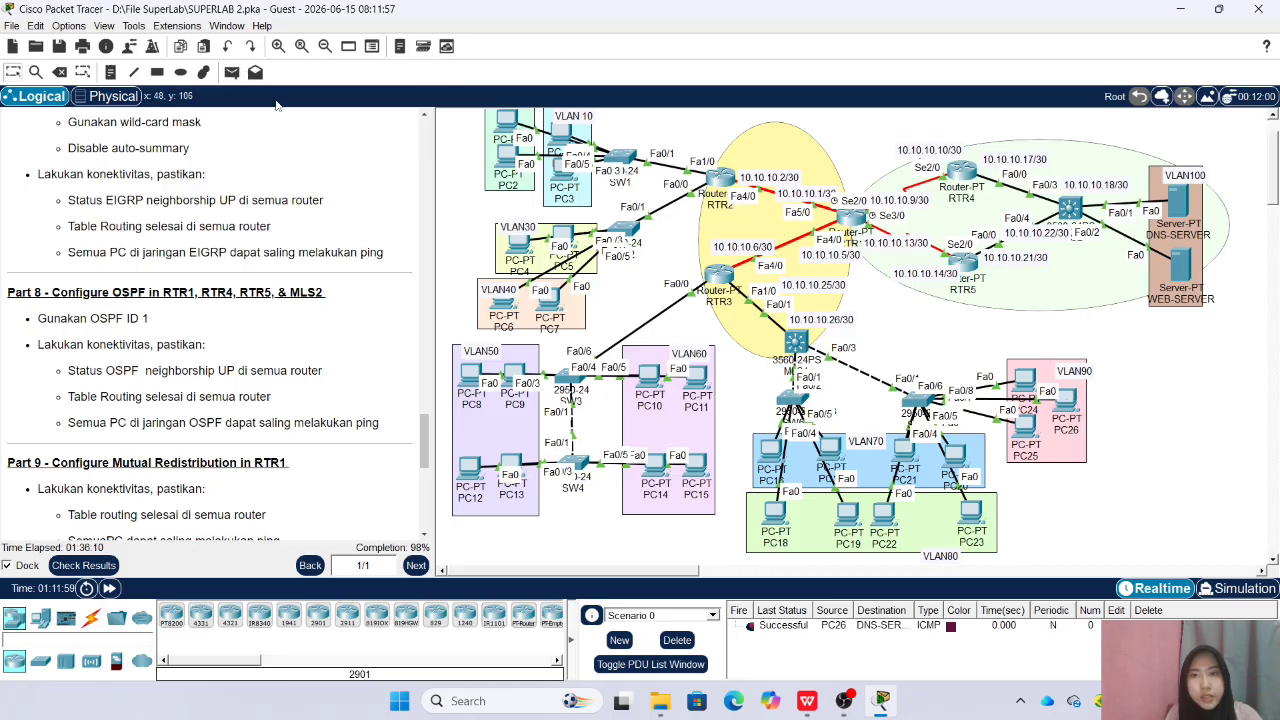
click(231, 72)
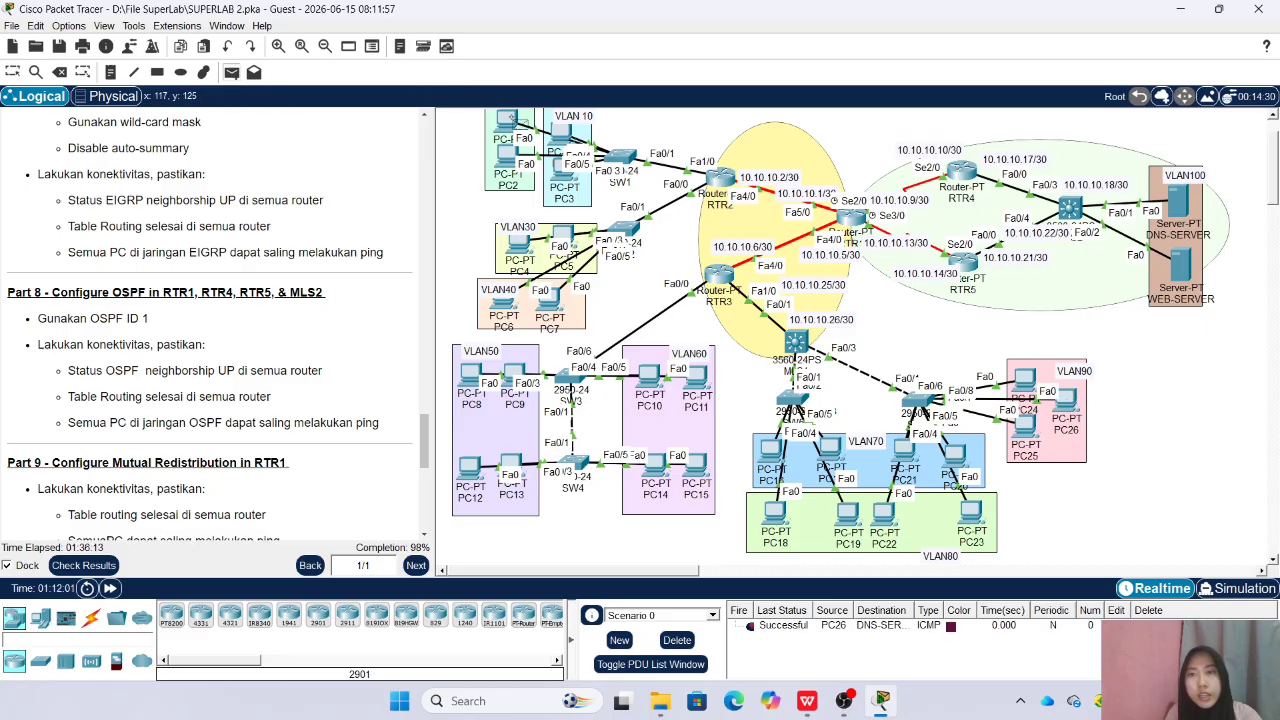
click(1180, 195)
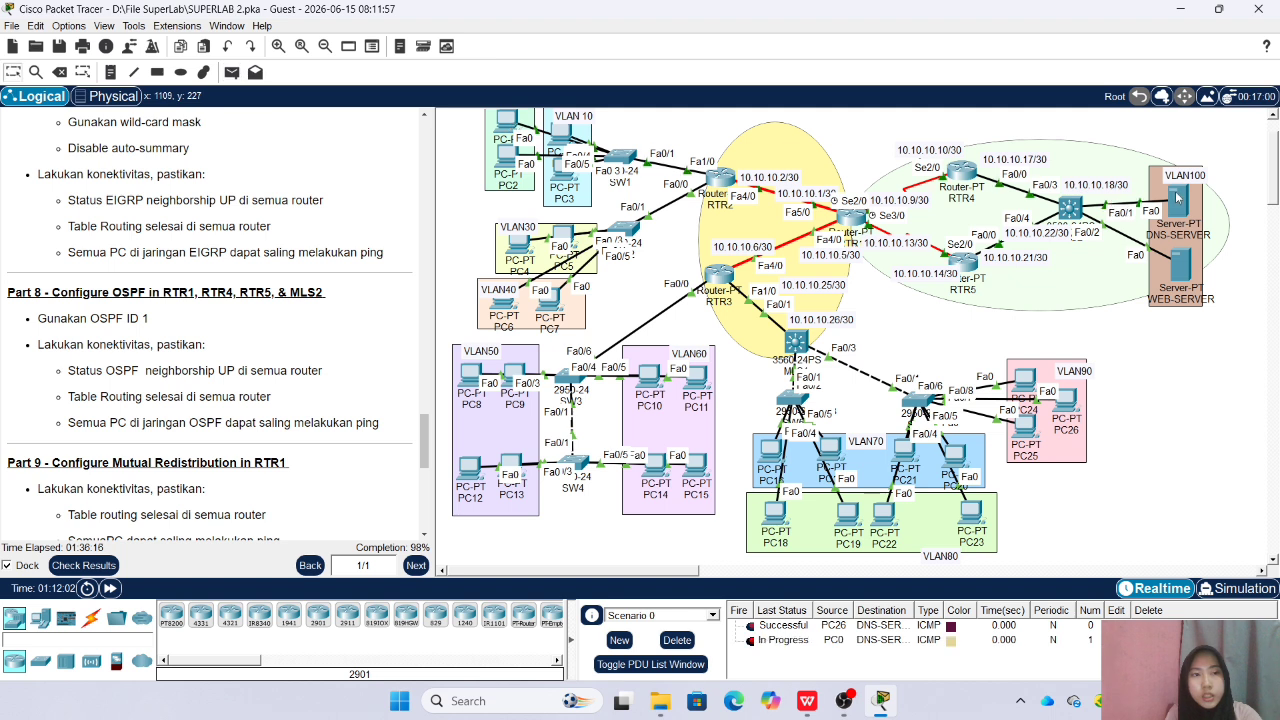
Send a simple PDU from PC8 to WEB-SERVER, and delete the scenario's test PDUs after checking it
click(231, 72)
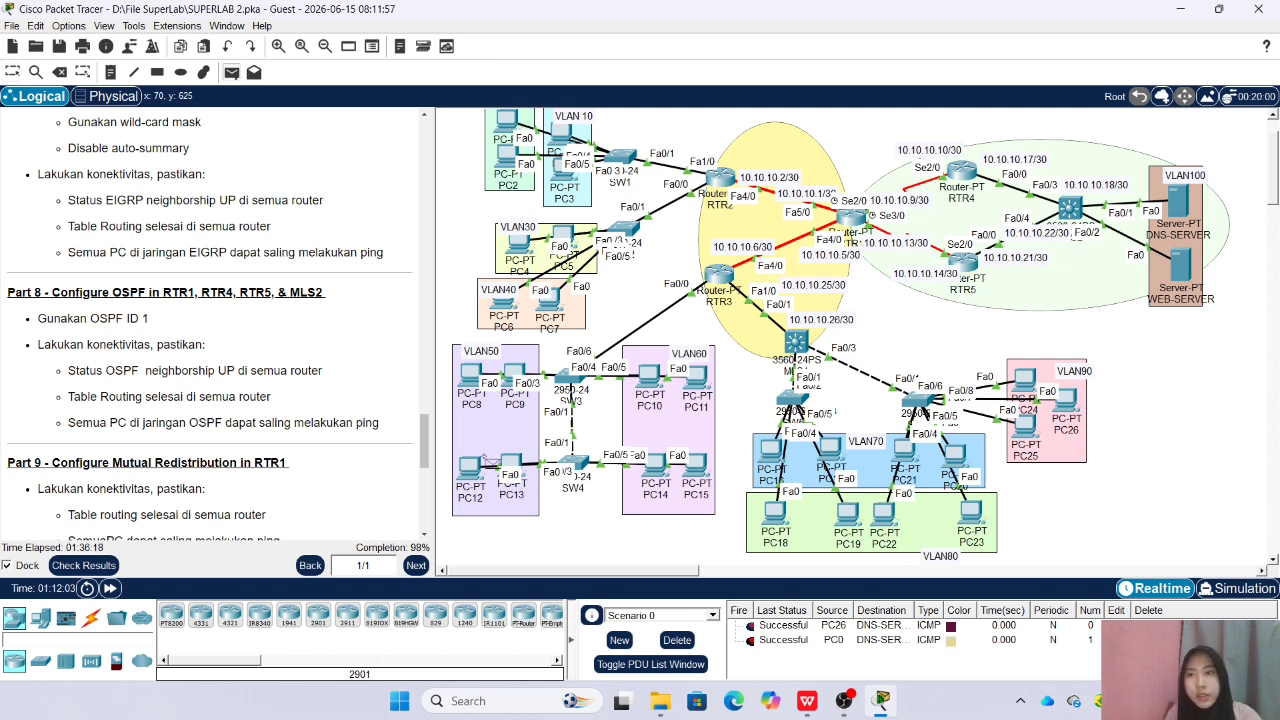
click(1181, 265)
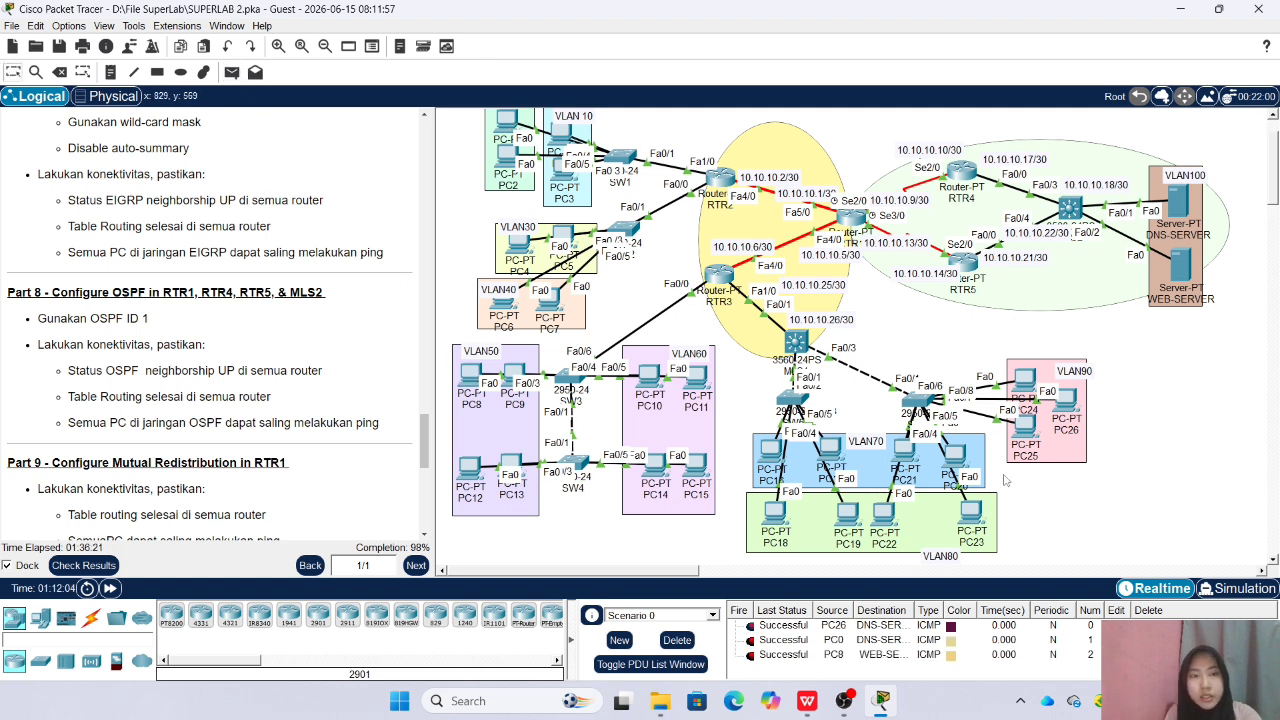
click(677, 640)
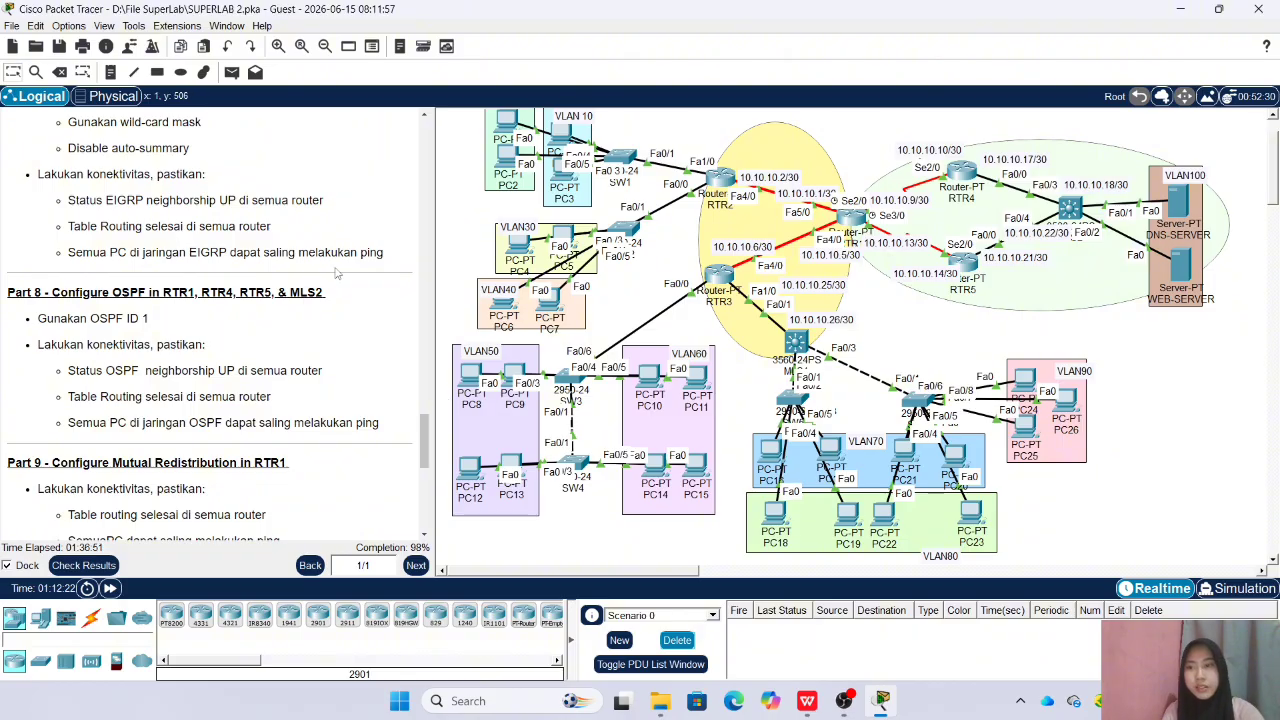
Review RTR1's EIGRP 10 and OSPF 1 redistribution commands against Part 9, and read the Part 10 instructions
scroll(293, 245, down, 2)
scroll(293, 245, down, 4)
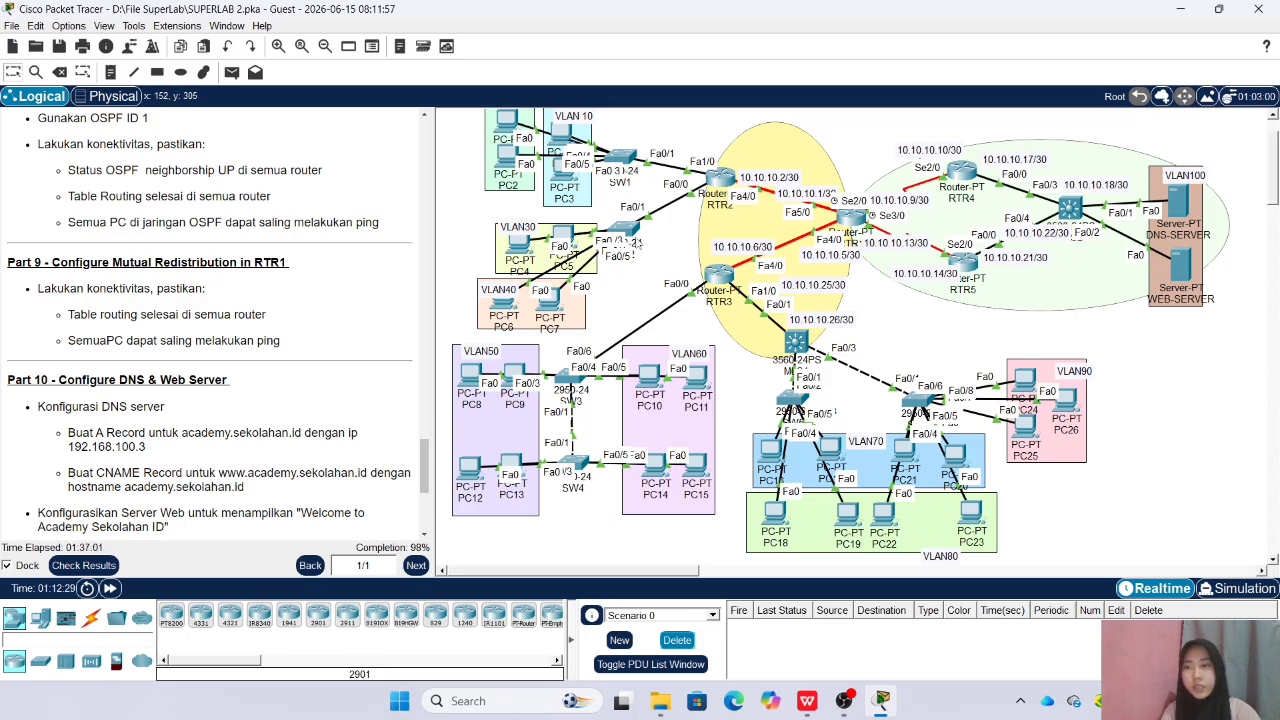
click(848, 216)
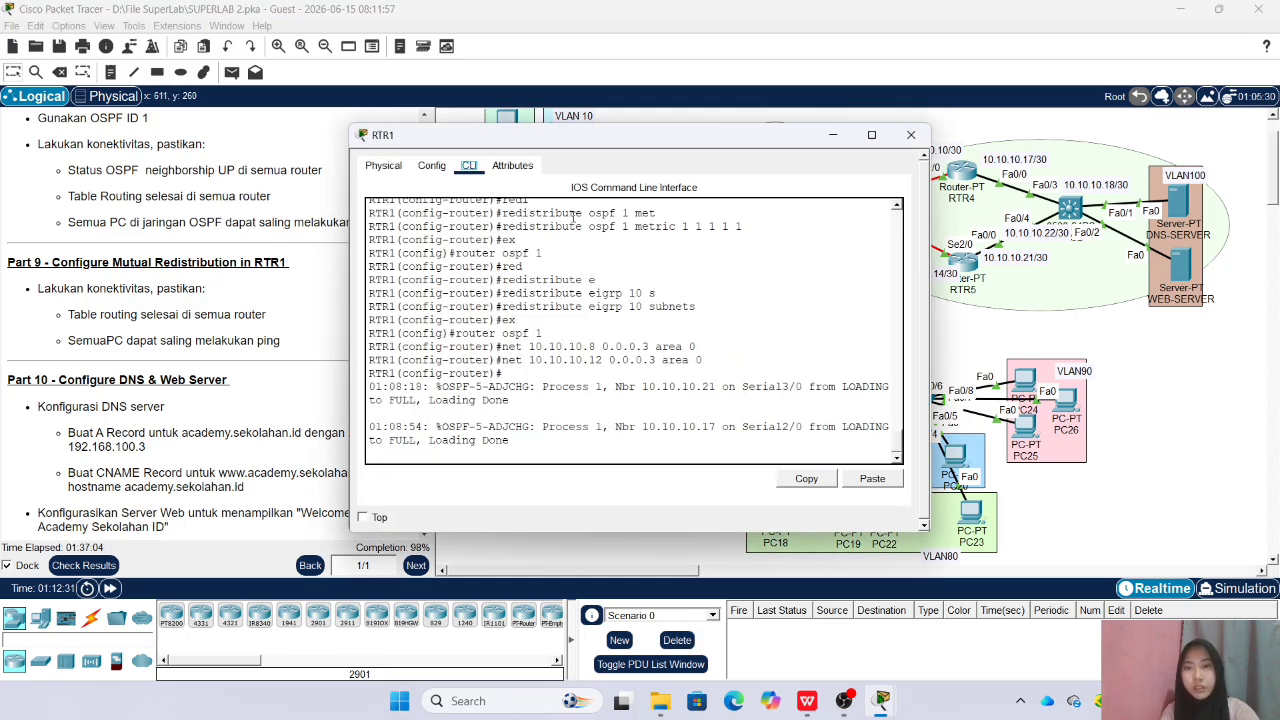
scroll(608, 252, up, 10)
scroll(613, 253, down, 2)
scroll(613, 253, down, 2)
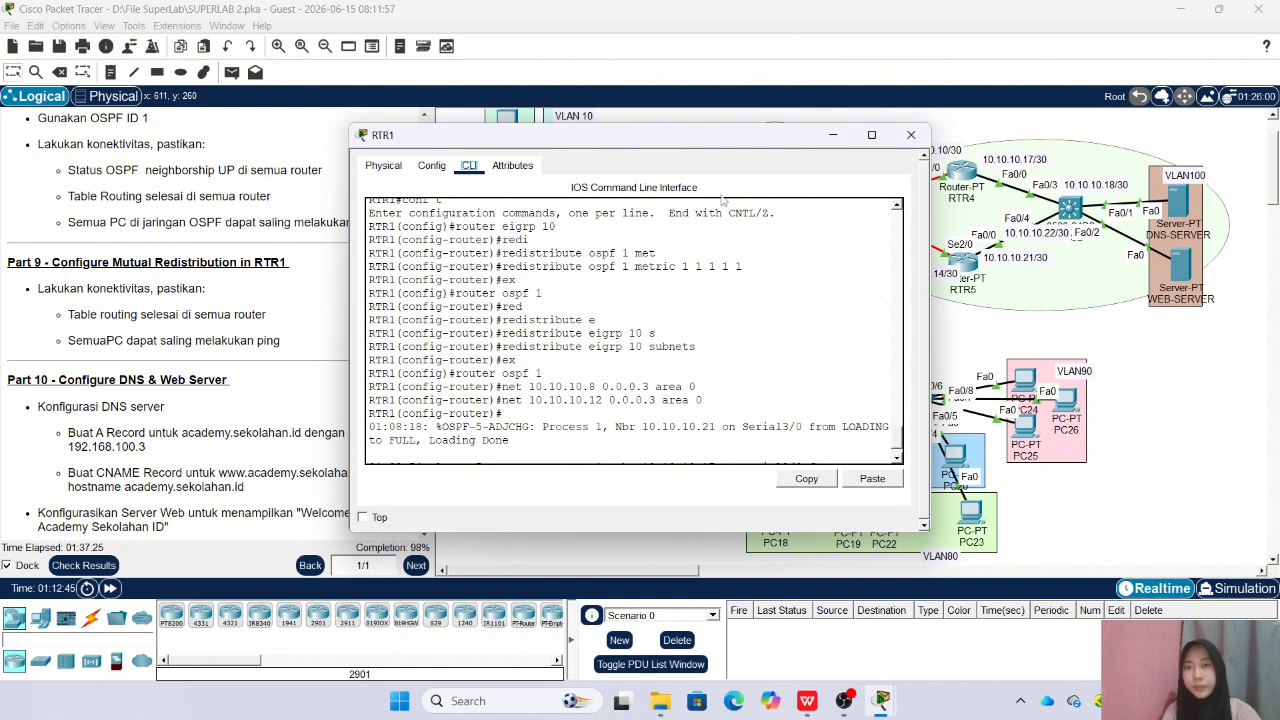
drag(641, 149, 727, 152)
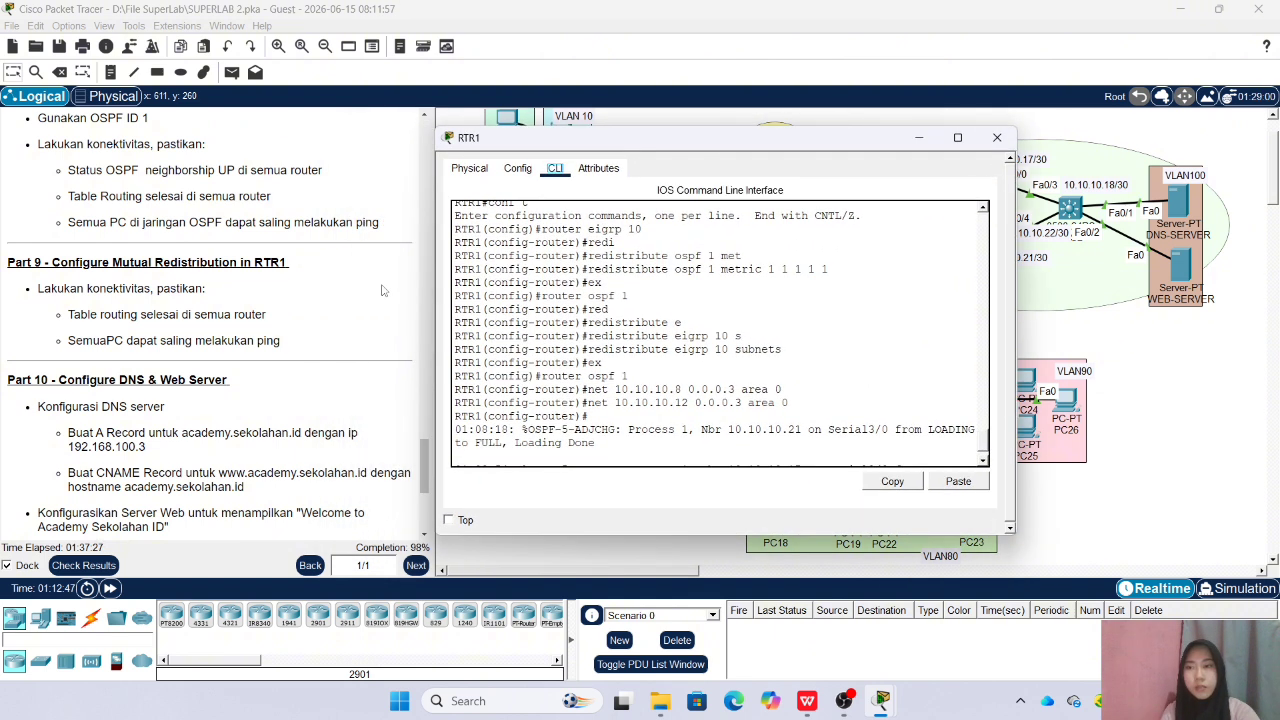
click(993, 135)
scroll(201, 218, down, 3)
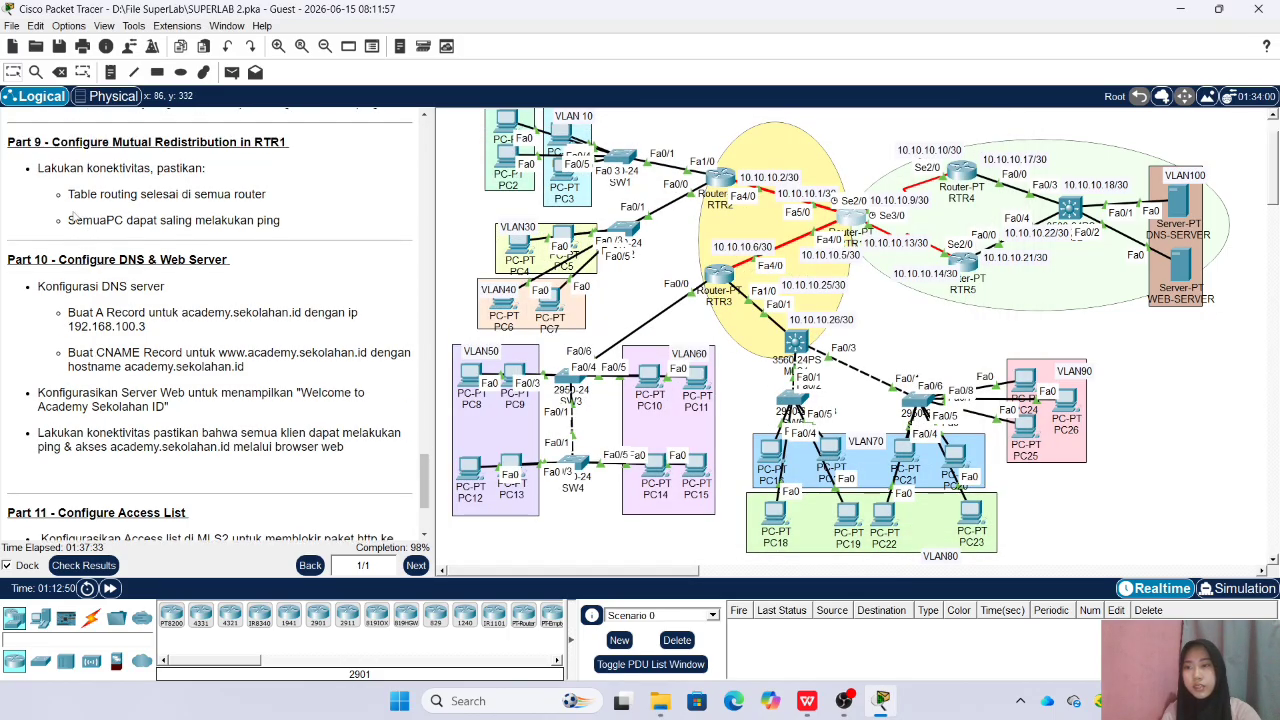
Turn on the DNS service on DNS-SERVER, as Part 10 requires
scroll(72, 216, up, 5)
scroll(60, 229, down, 8)
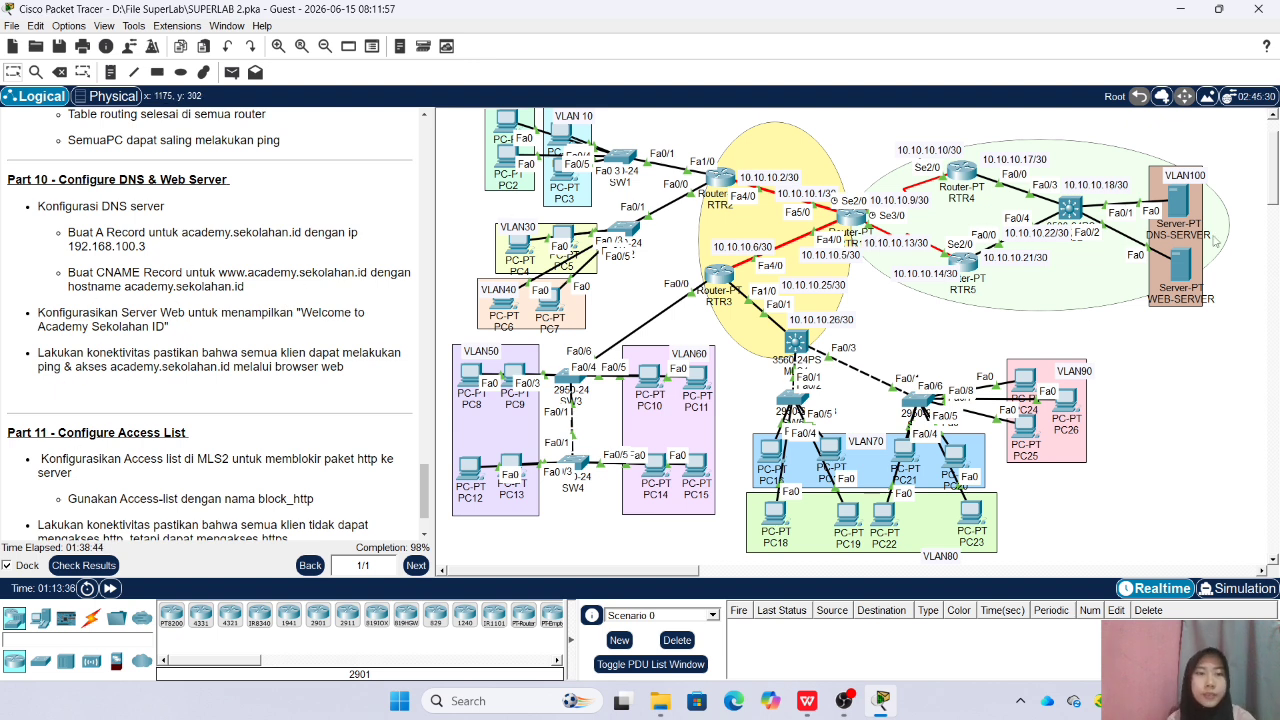
click(1176, 205)
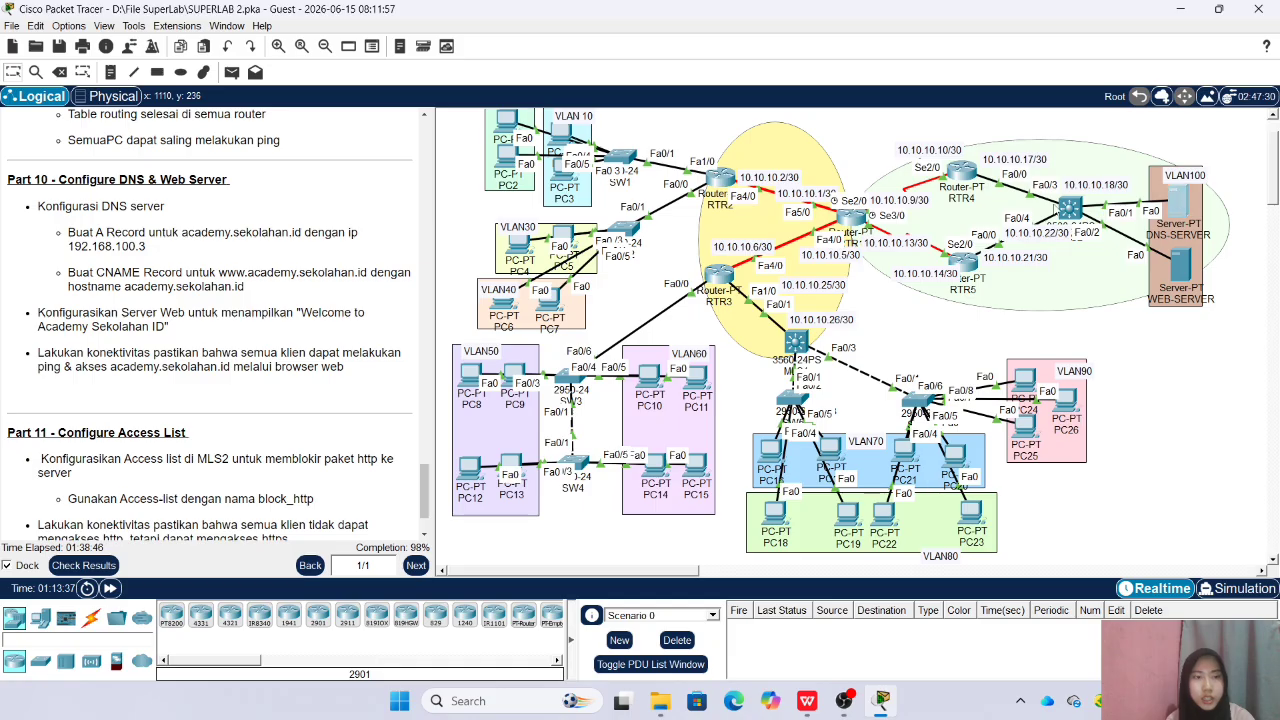
click(480, 165)
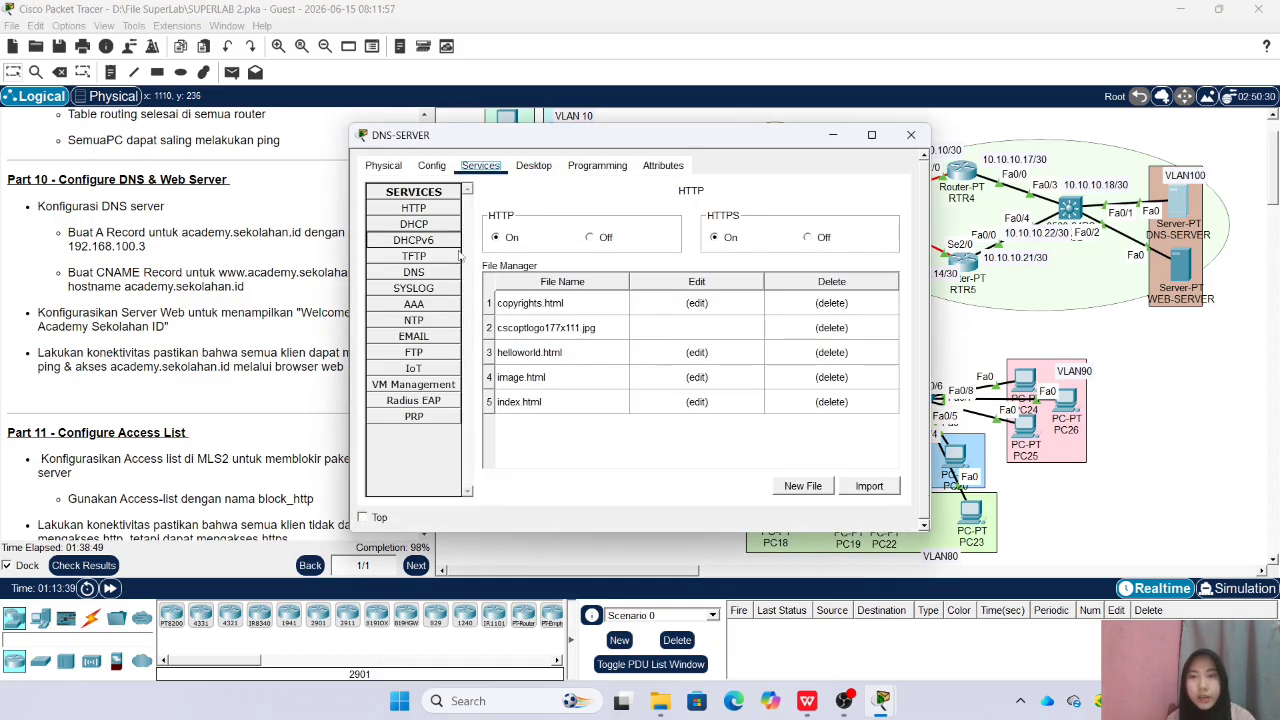
click(413, 272)
click(629, 218)
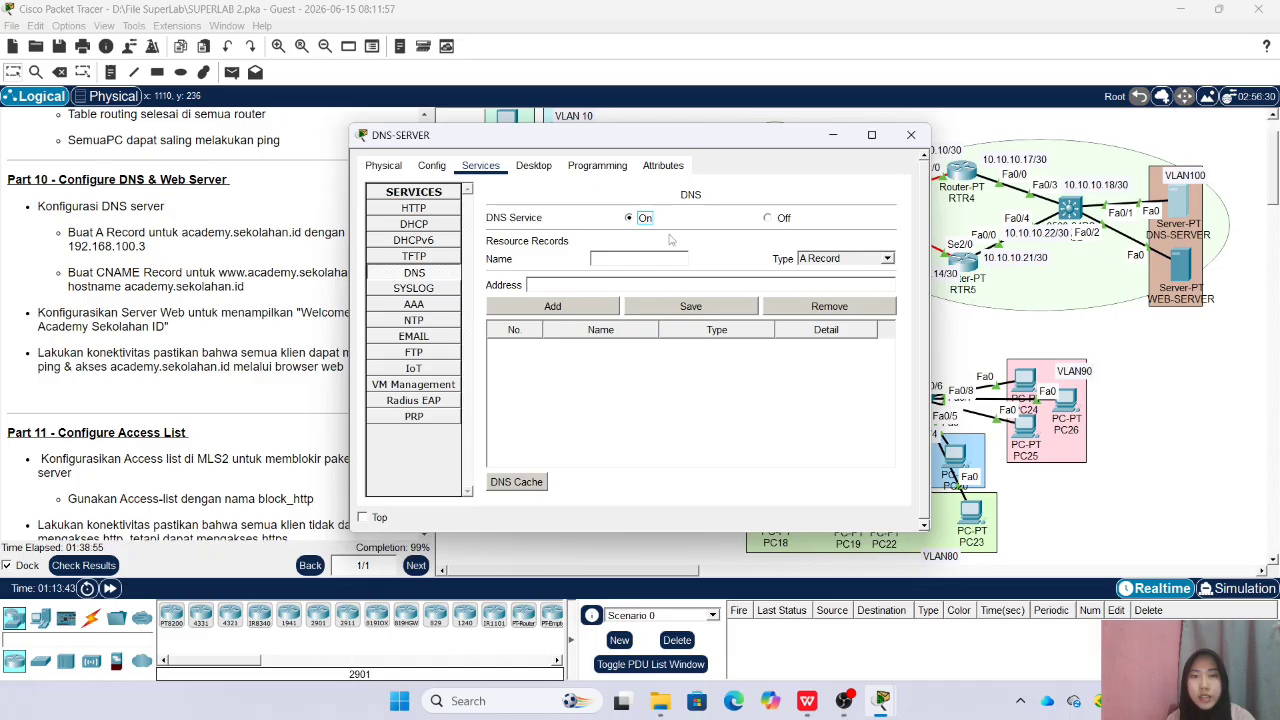
Add a DNS A record for academy.sekolahan.id with address 192.168.100.3
drag(637, 137, 805, 136)
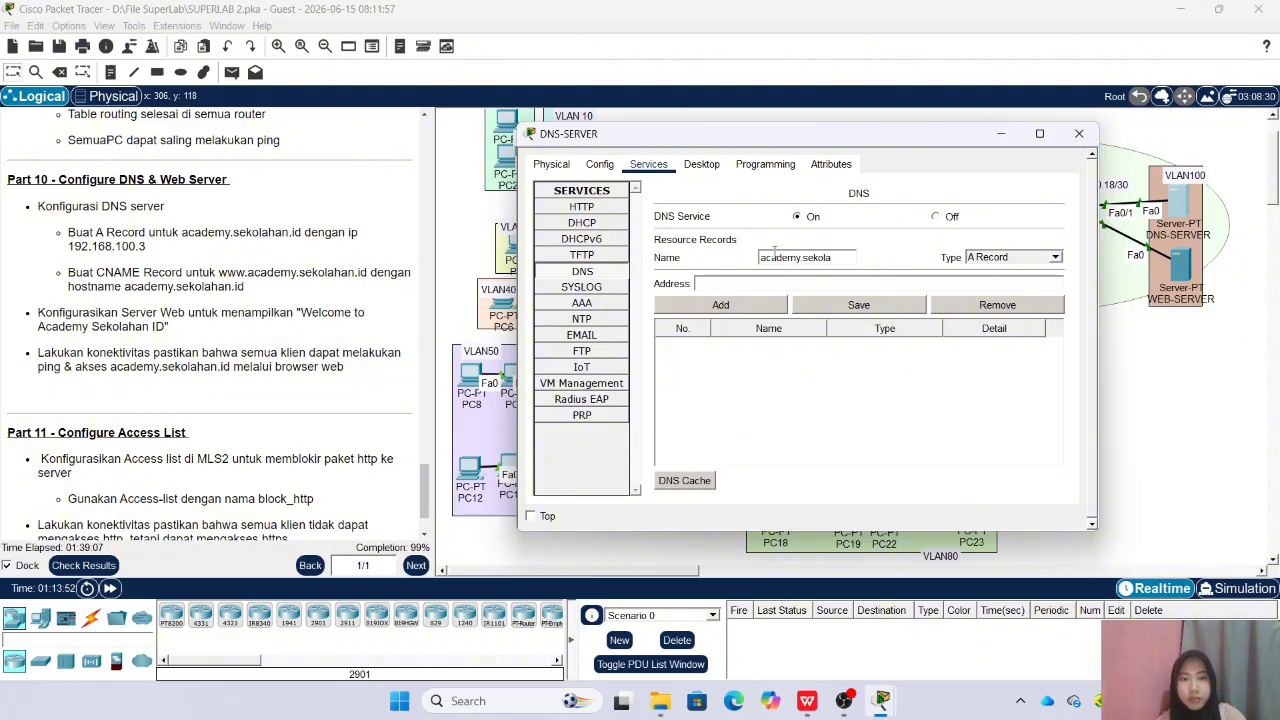
text(.id)
click(819, 281)
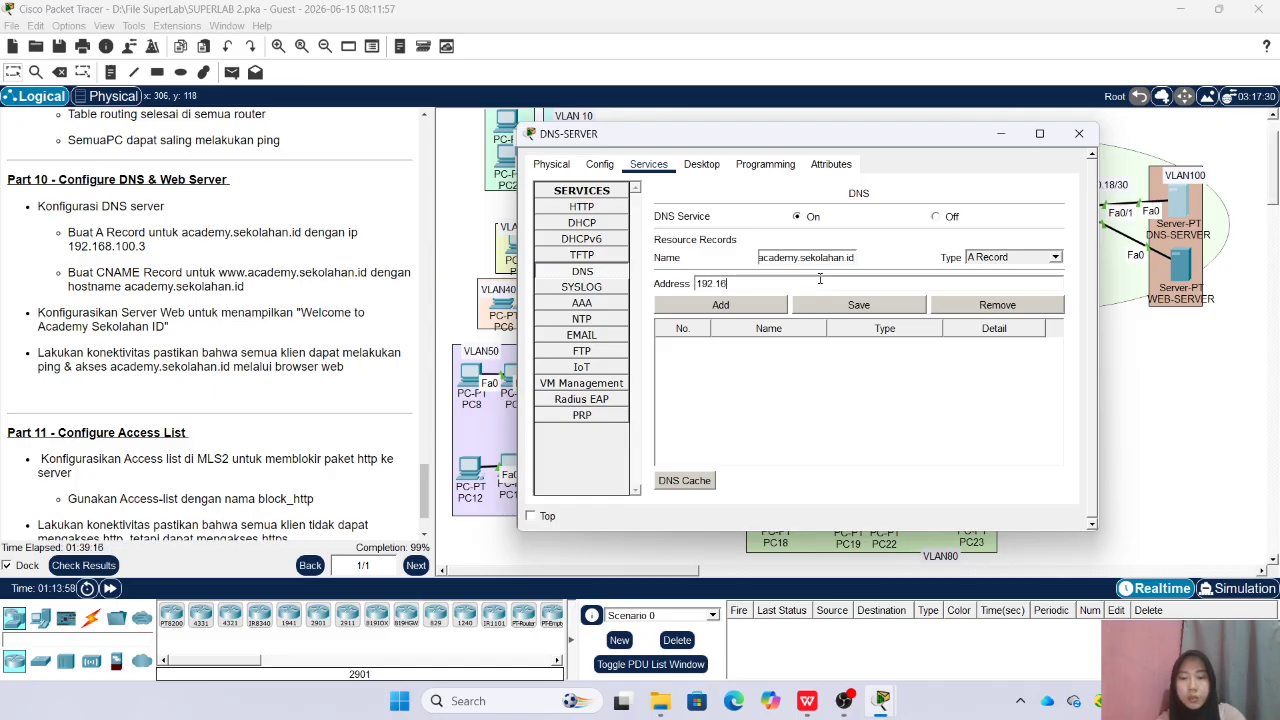
text(192.168.100.3)
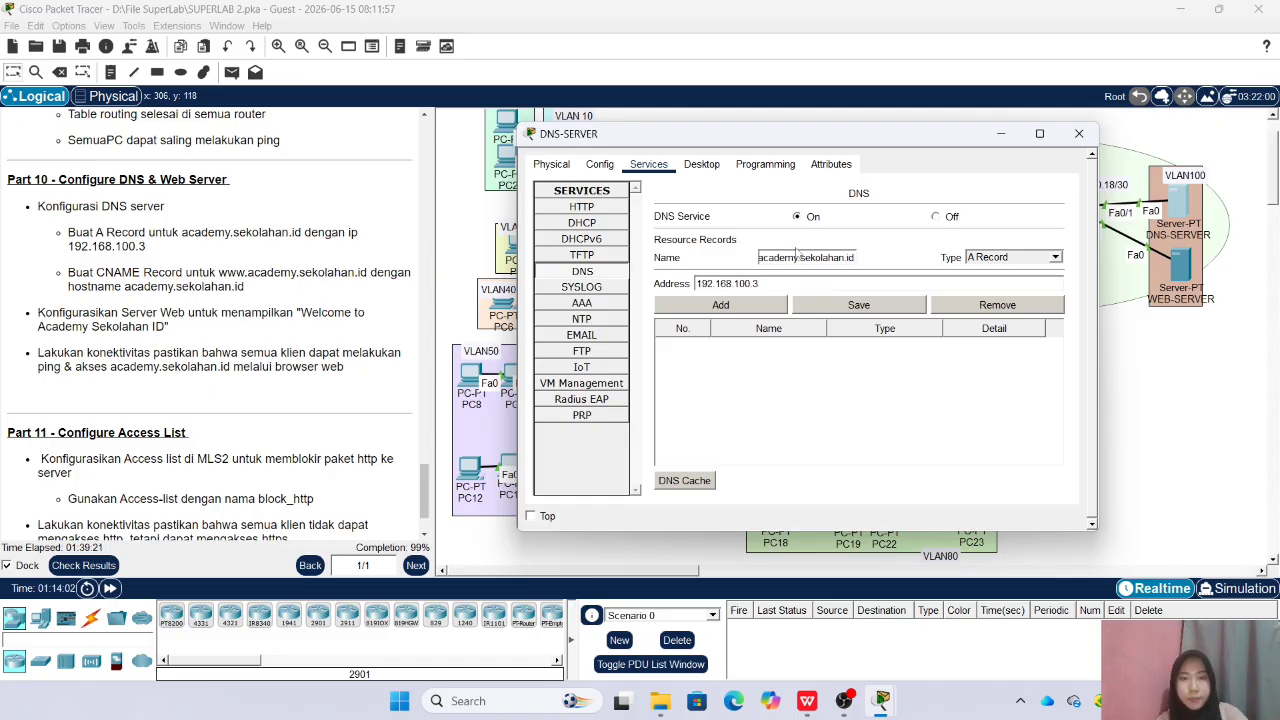
click(770, 308)
click(1054, 257)
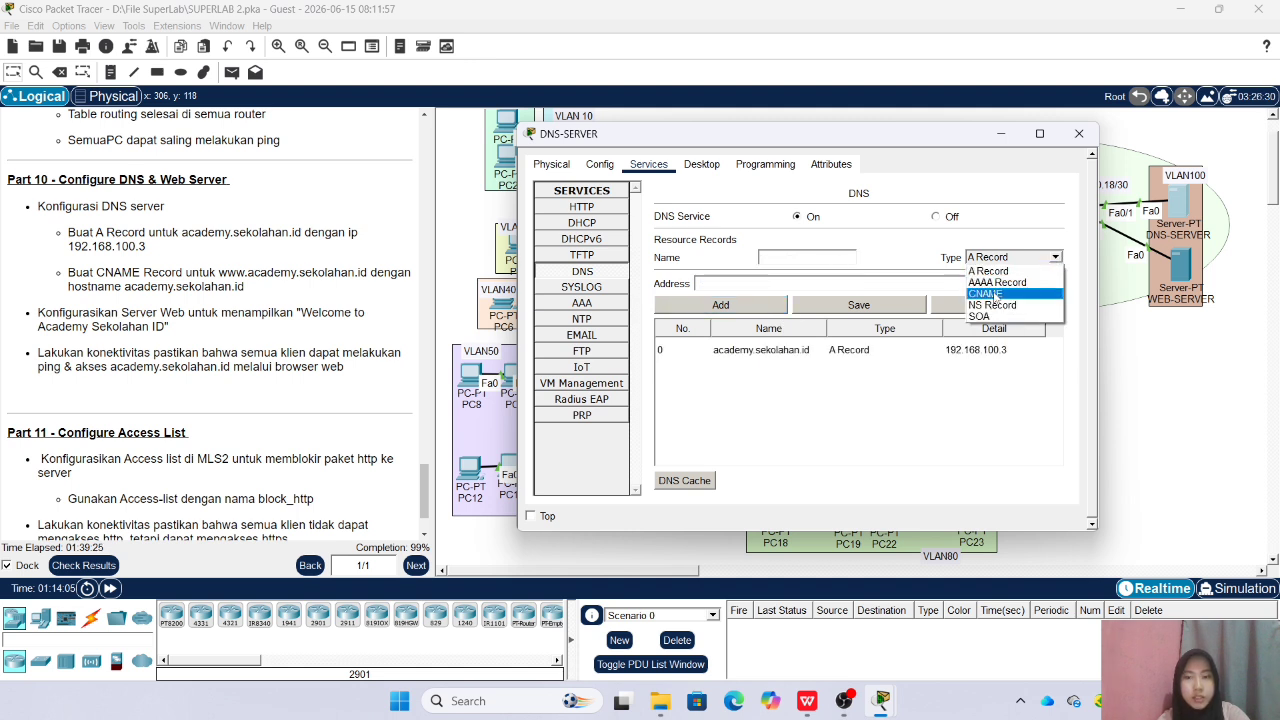
click(985, 300)
click(825, 253)
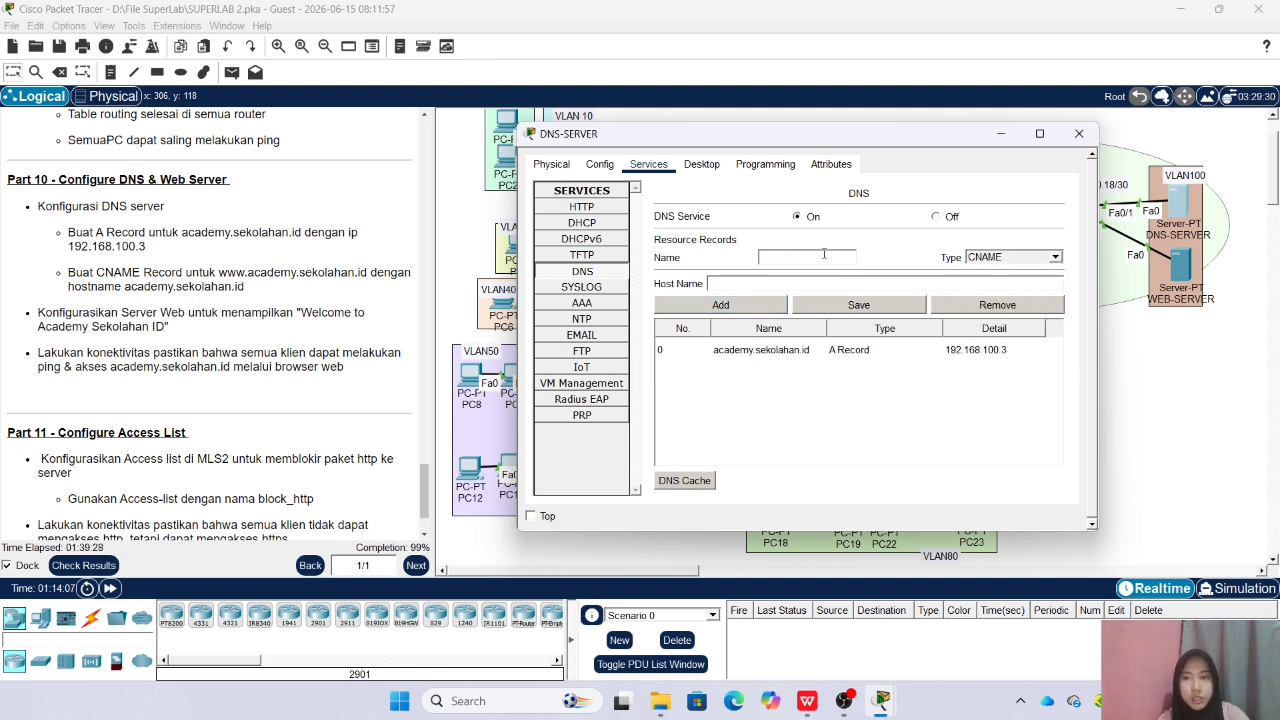
text(www.)
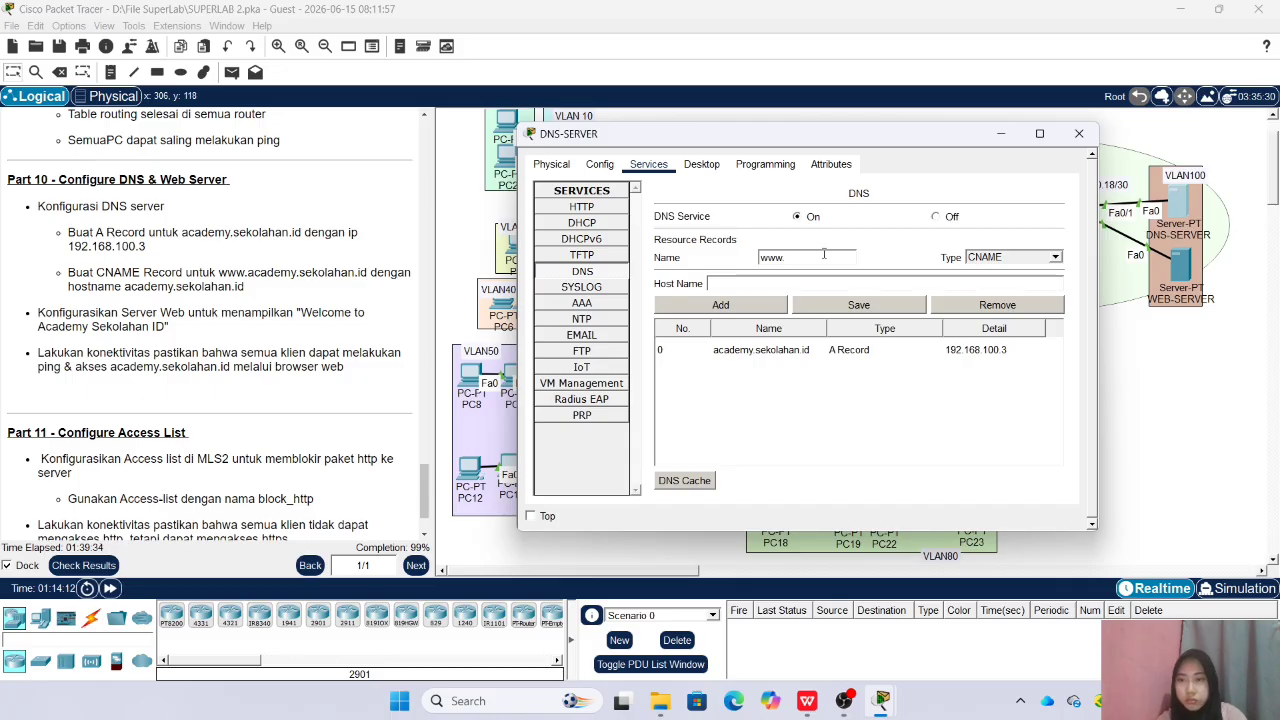
text(academy.sekolahan)
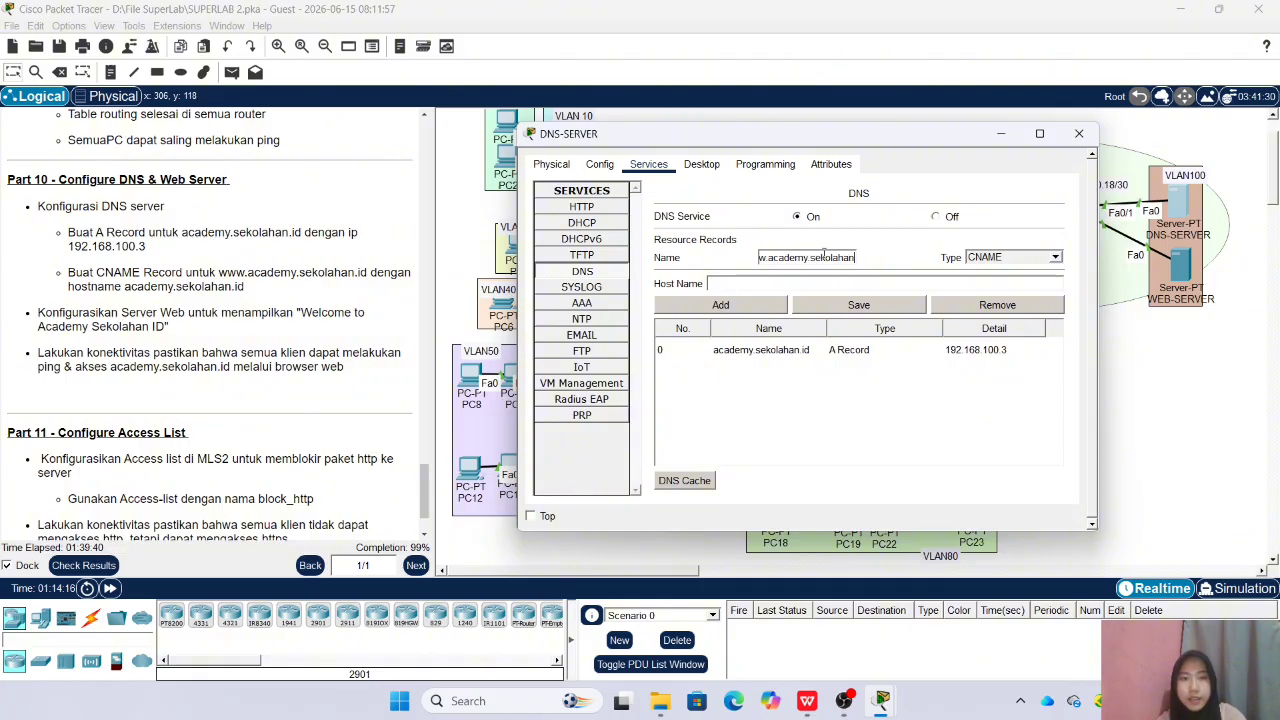
text(.id)
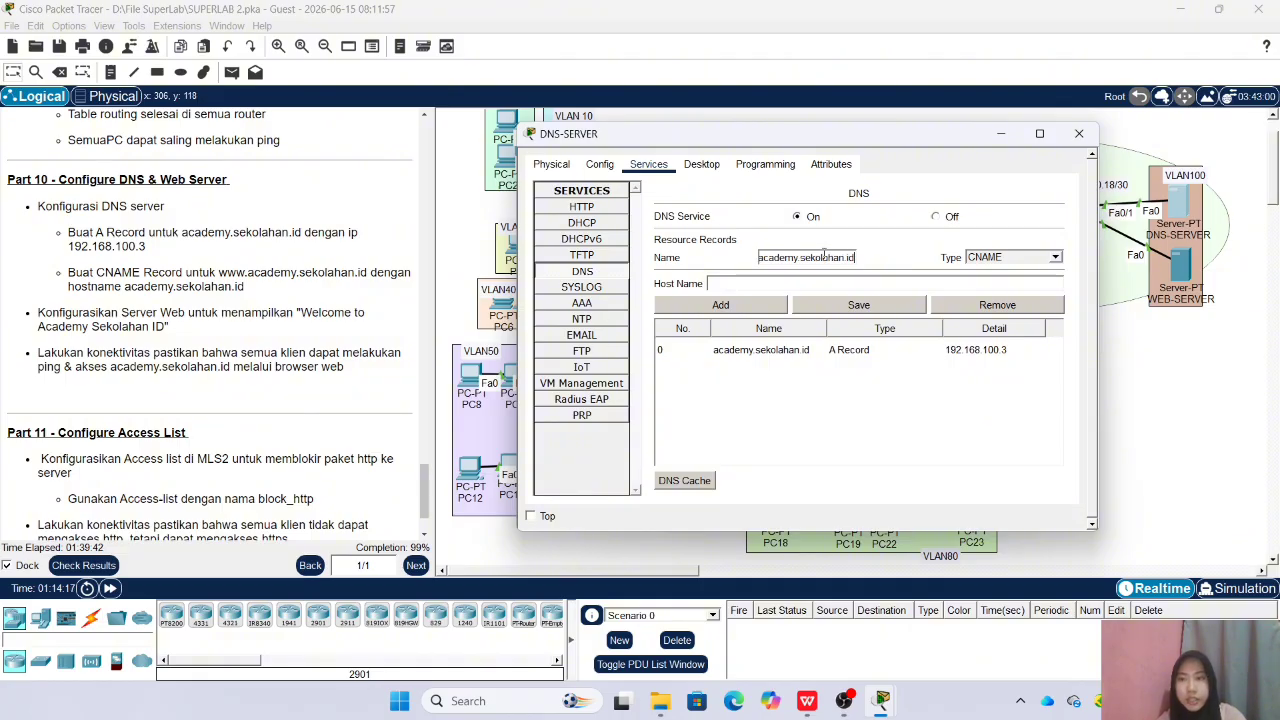
click(784, 288)
text(academy)
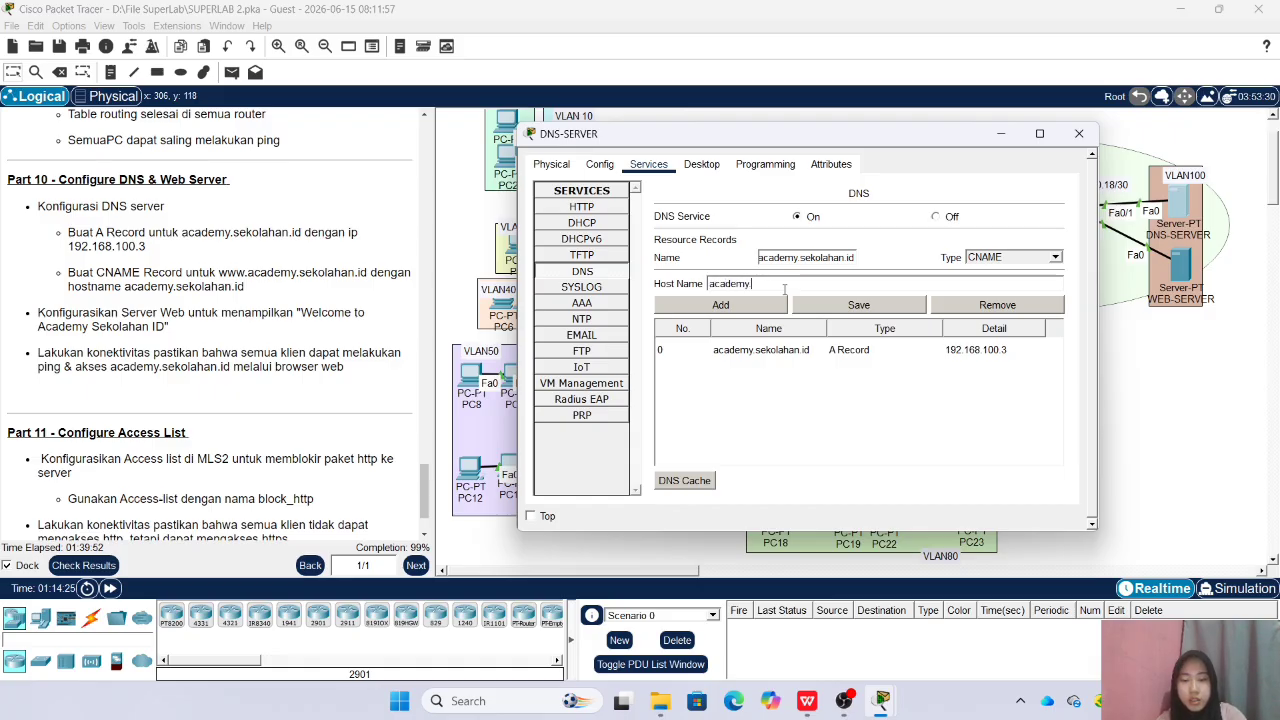
text(.sekolahan.id)
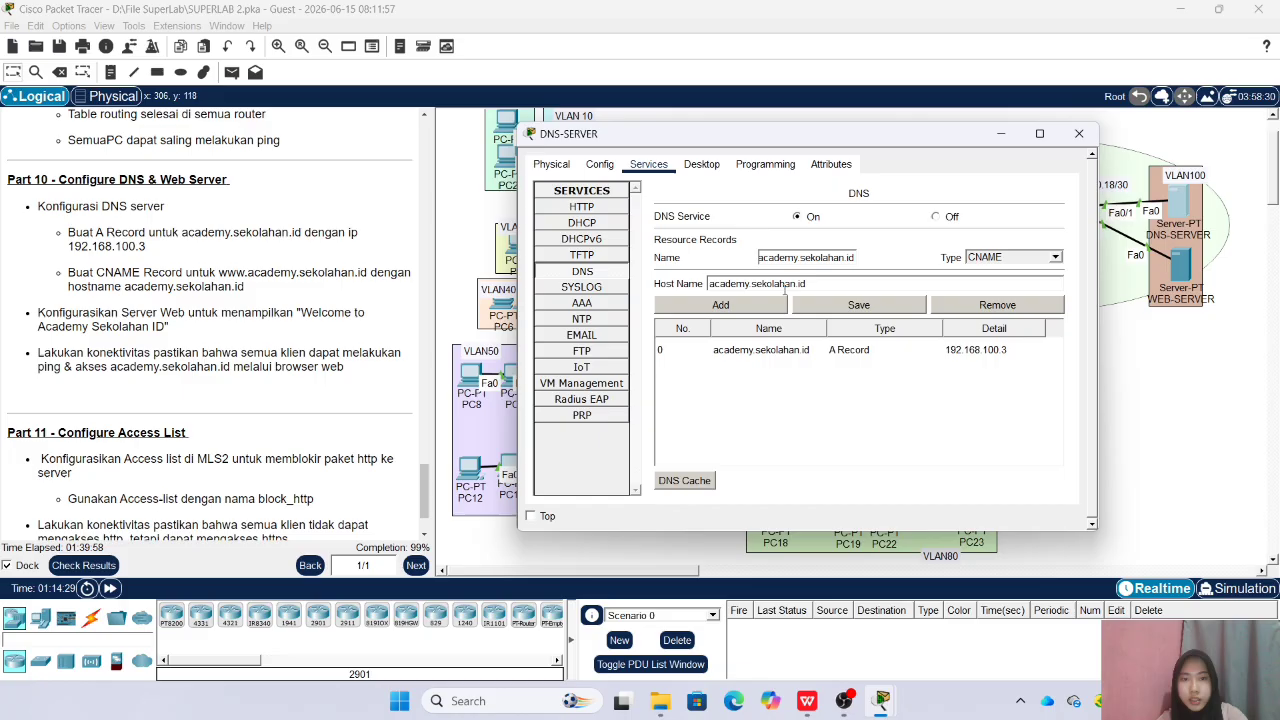
click(760, 306)
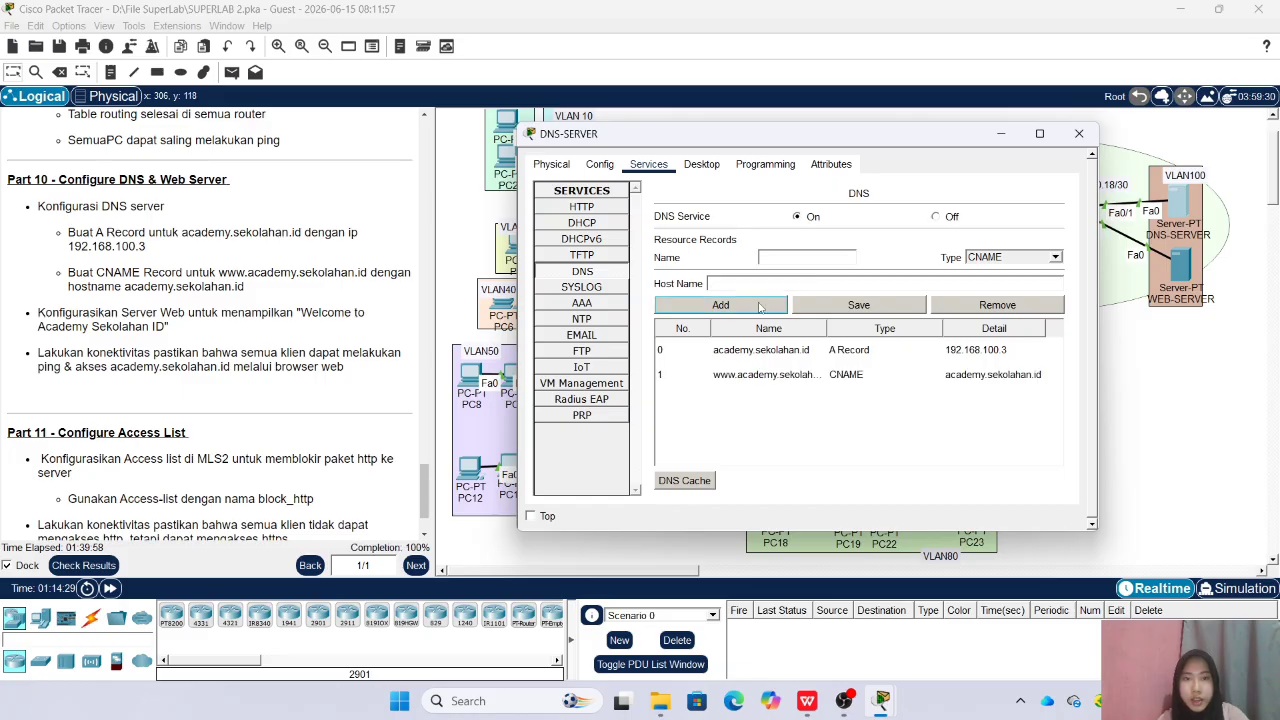
click(1079, 134)
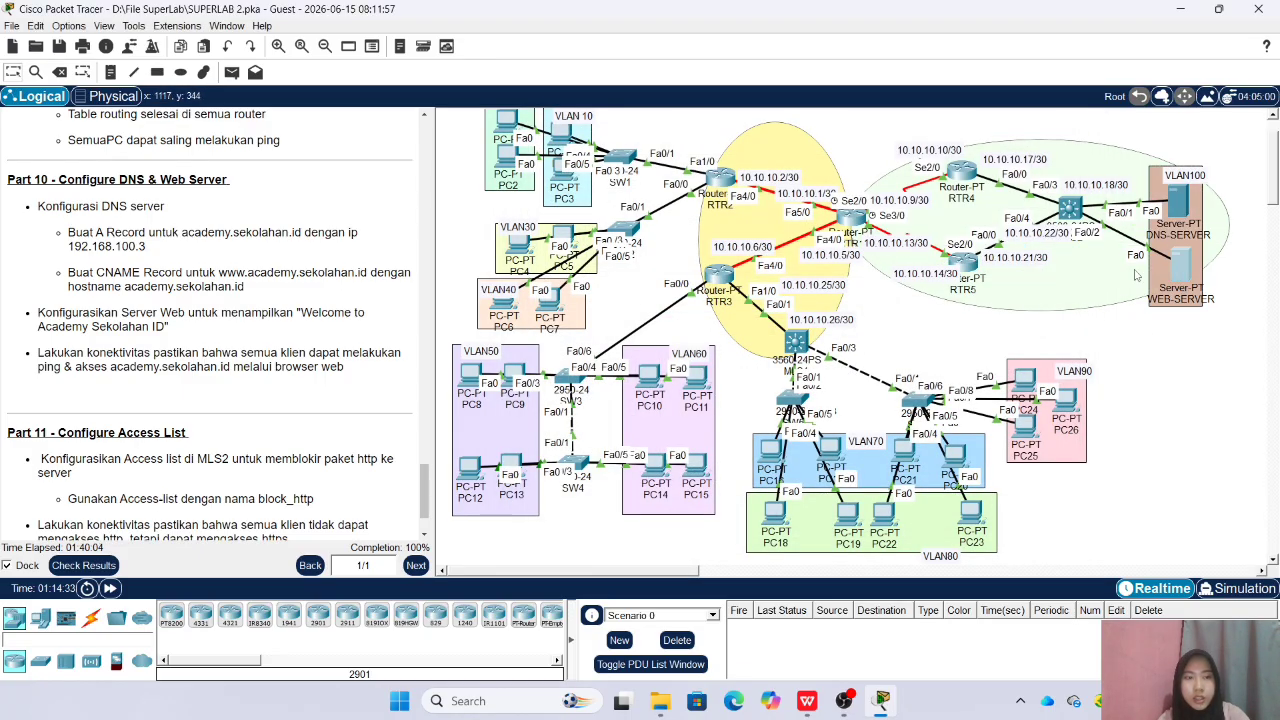
On WEB-SERVER, replace the blue centred heading text in the HTTP page index.html with "Welcome to Academy Sekolahan ID"
click(1180, 268)
click(480, 165)
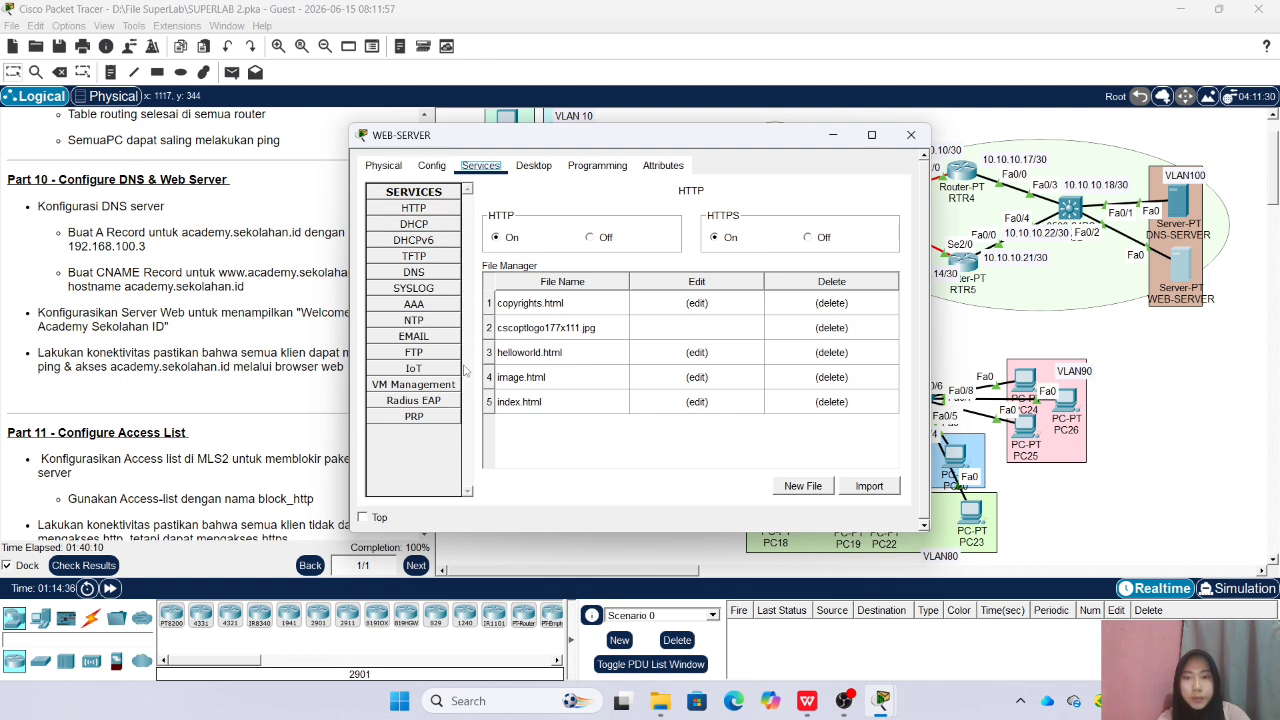
click(696, 401)
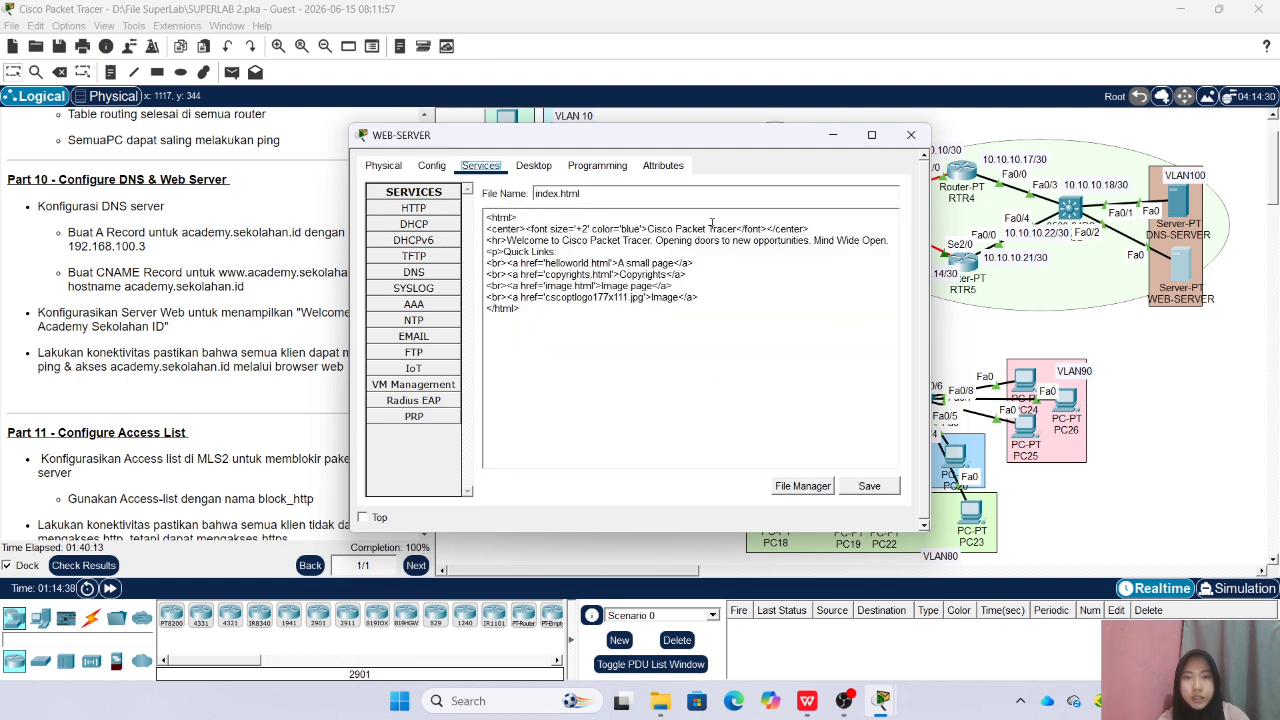
click(737, 232)
key(BackSpace)
key(BackSpace)
key(BackSpace)
key(BackSpace)
key(BackSpace)
key(BackSpace)
key(BackSpace)
key(BackSpace)
key(BackSpace)
key(BackSpace)
key(BackSpace)
key(BackSpace)
key(BackSpace)
key(BackSpace)
key(BackSpace)
key(BackSpace)
key(BackSpace)
key(BackSpace)
key(BackSpace)
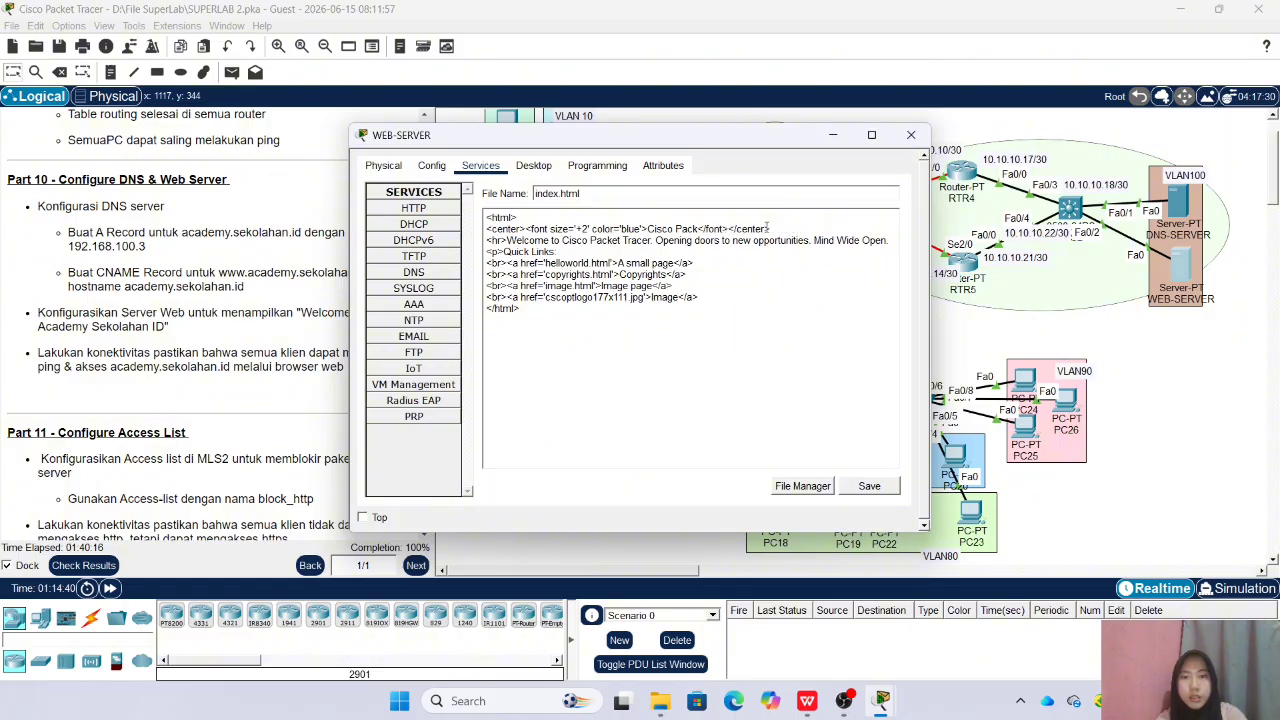
text(Welco)
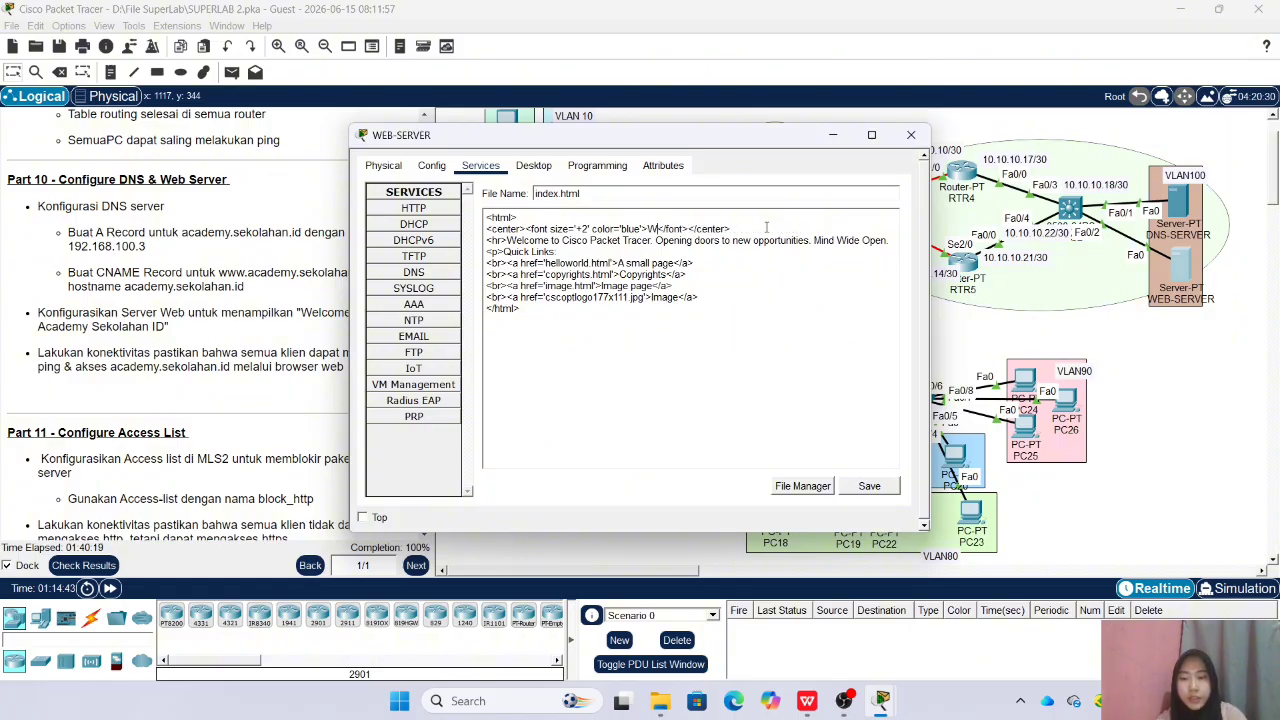
text(me)
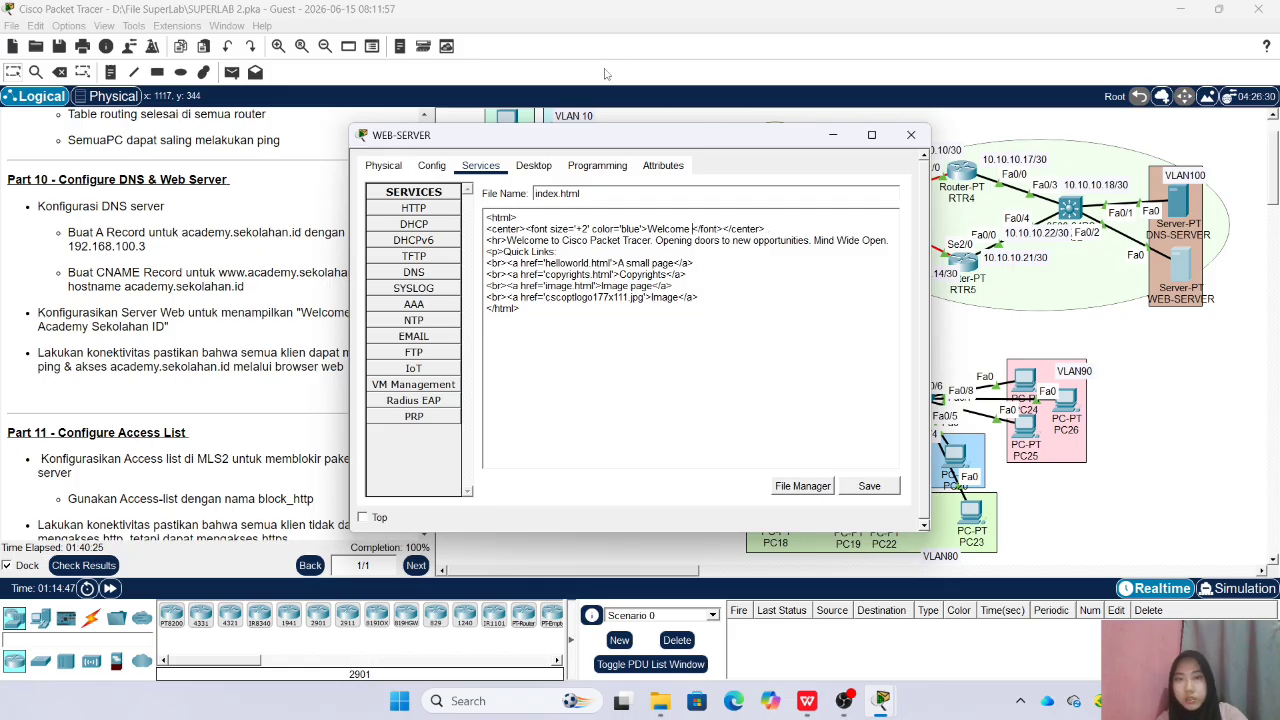
drag(624, 144, 696, 140)
text(to )
text(Academu)
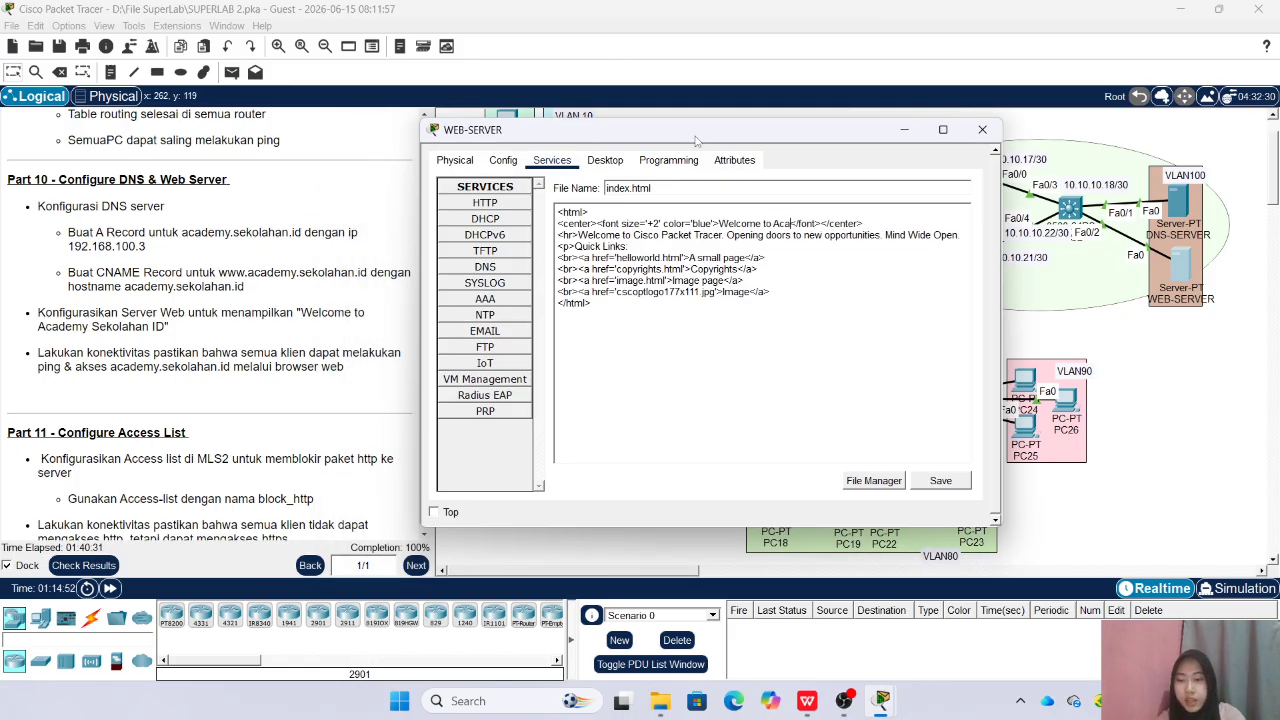
key(BackSpace)
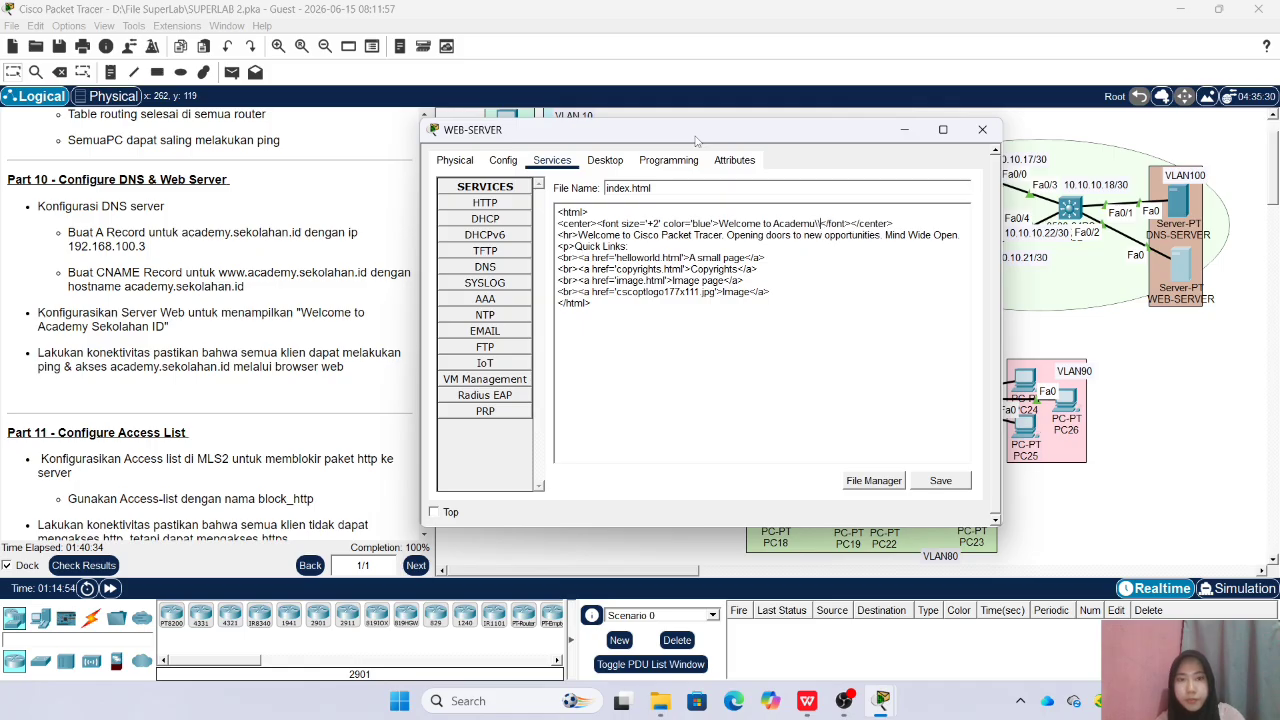
text(y)
text( Sekolah)
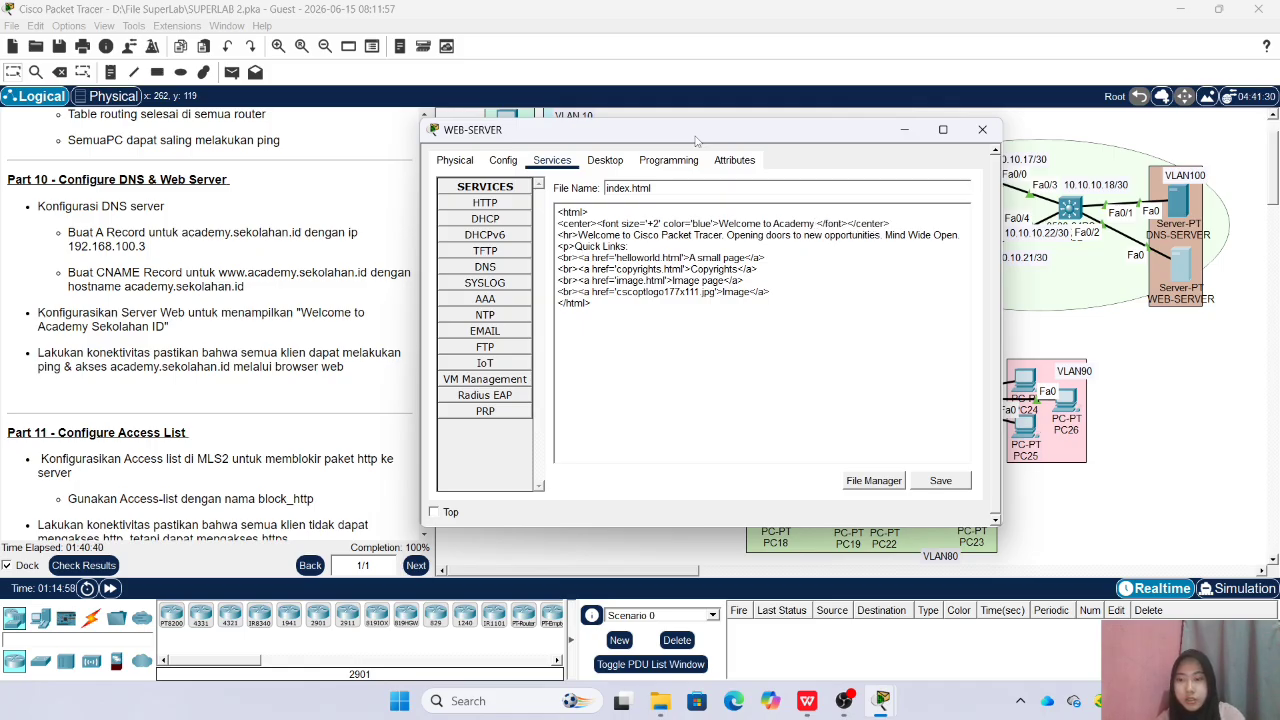
text(an ID)
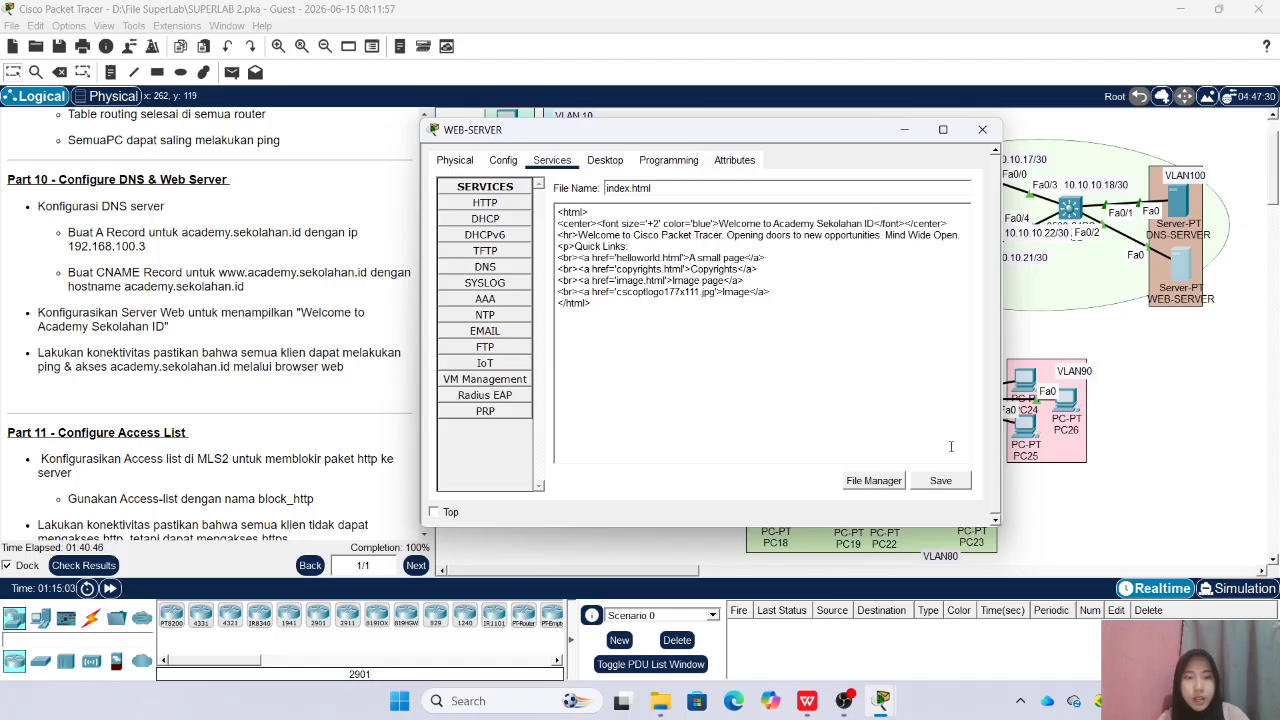
Save the edited index.html over the existing page and close WEB-SERVER's window
click(940, 480)
click(669, 349)
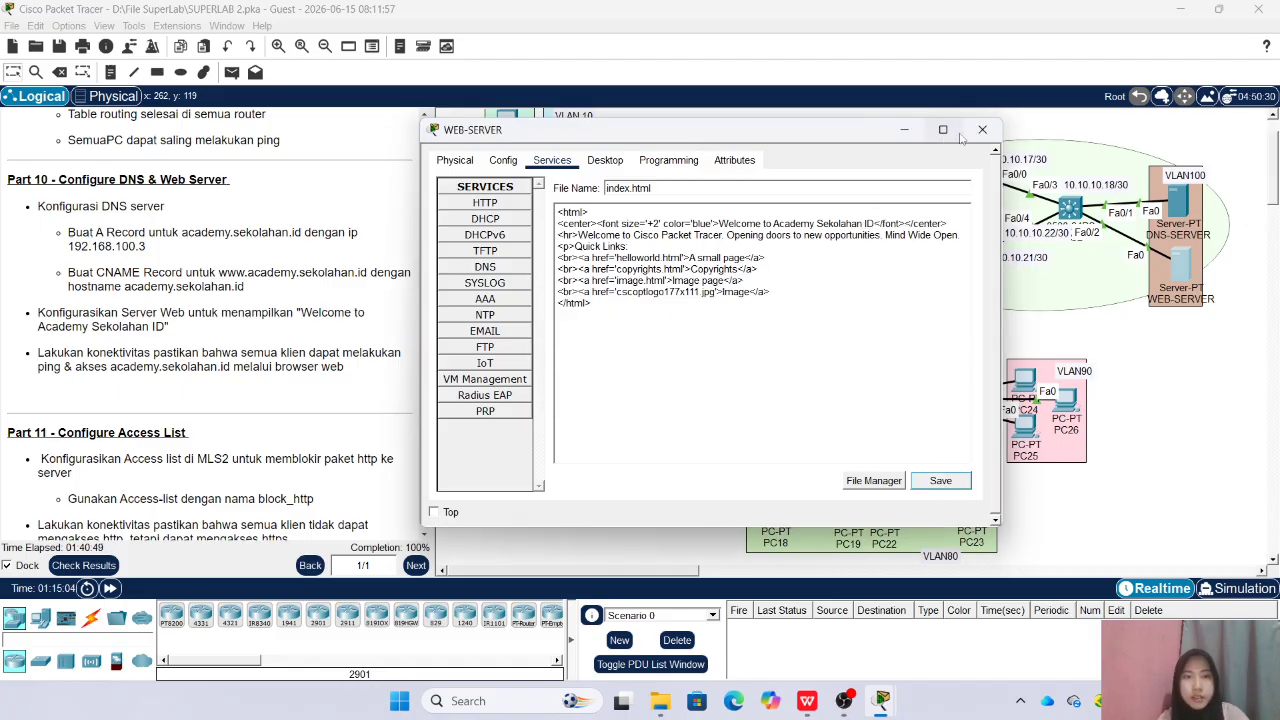
click(982, 129)
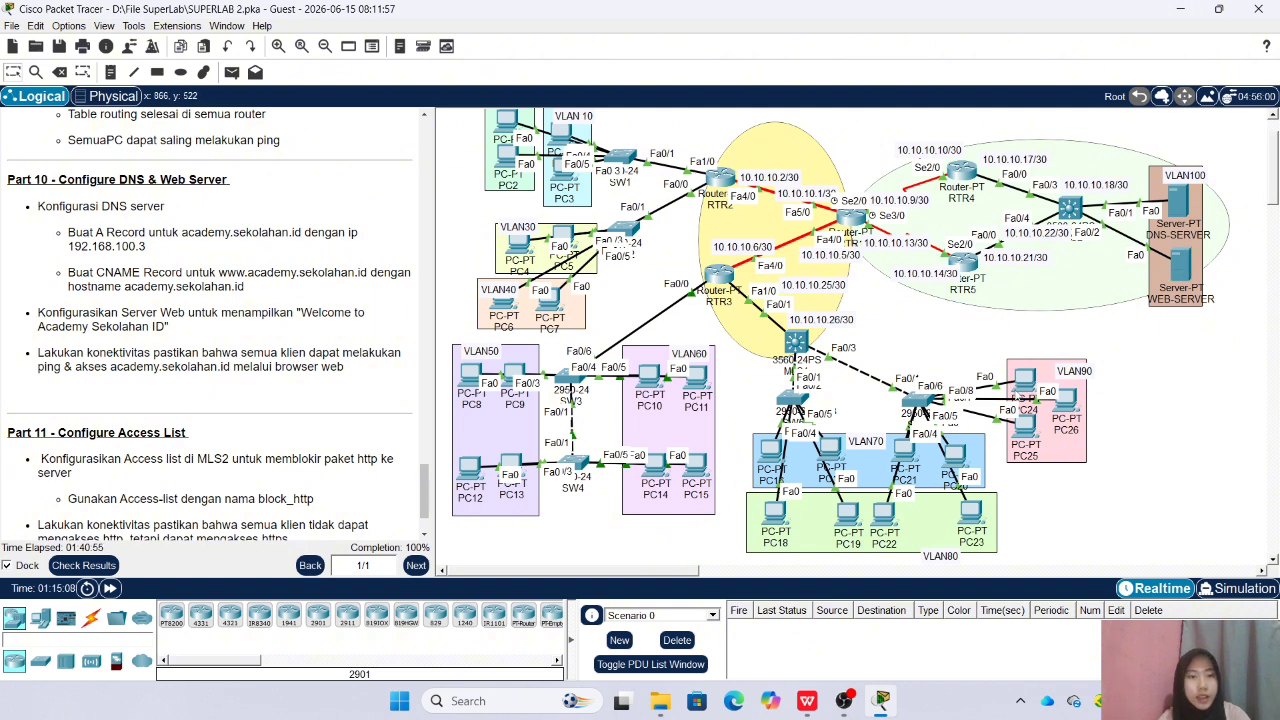
Test name resolution by pinging academy.sekolahan.id from PC26's command prompt, and close its window
click(1066, 402)
click(657, 266)
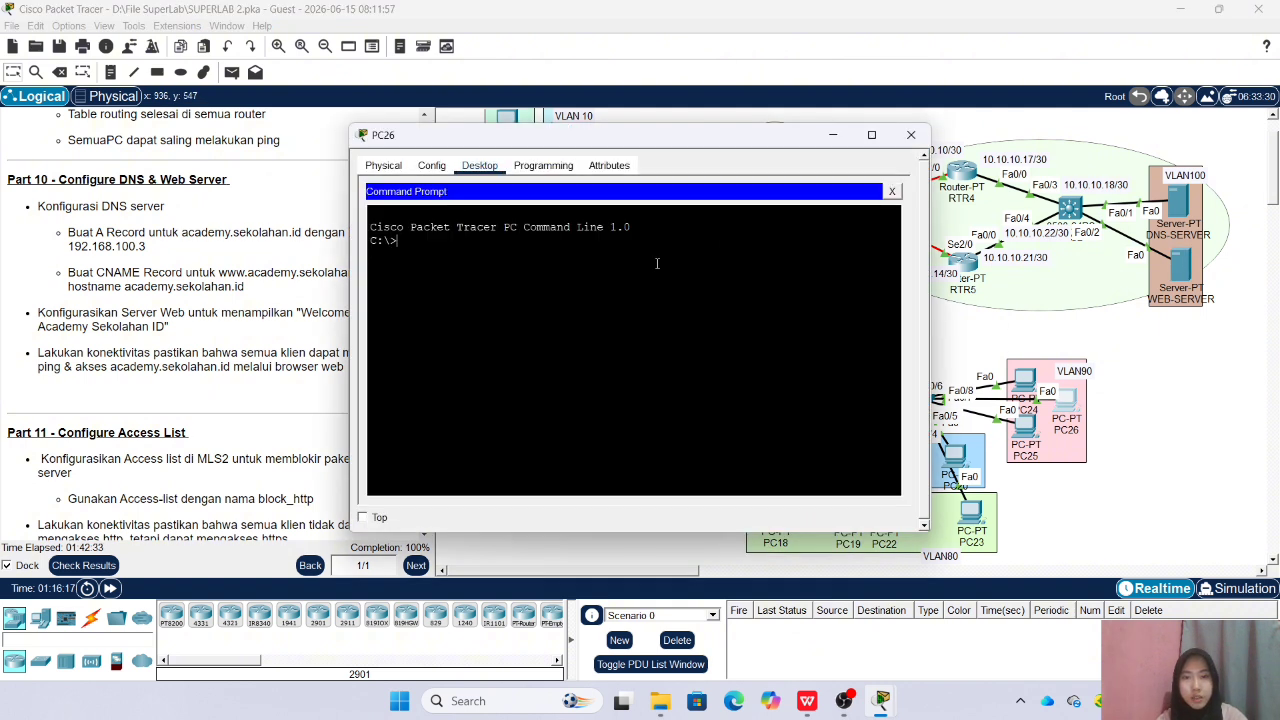
text(ping)
text( s)
text(ca)
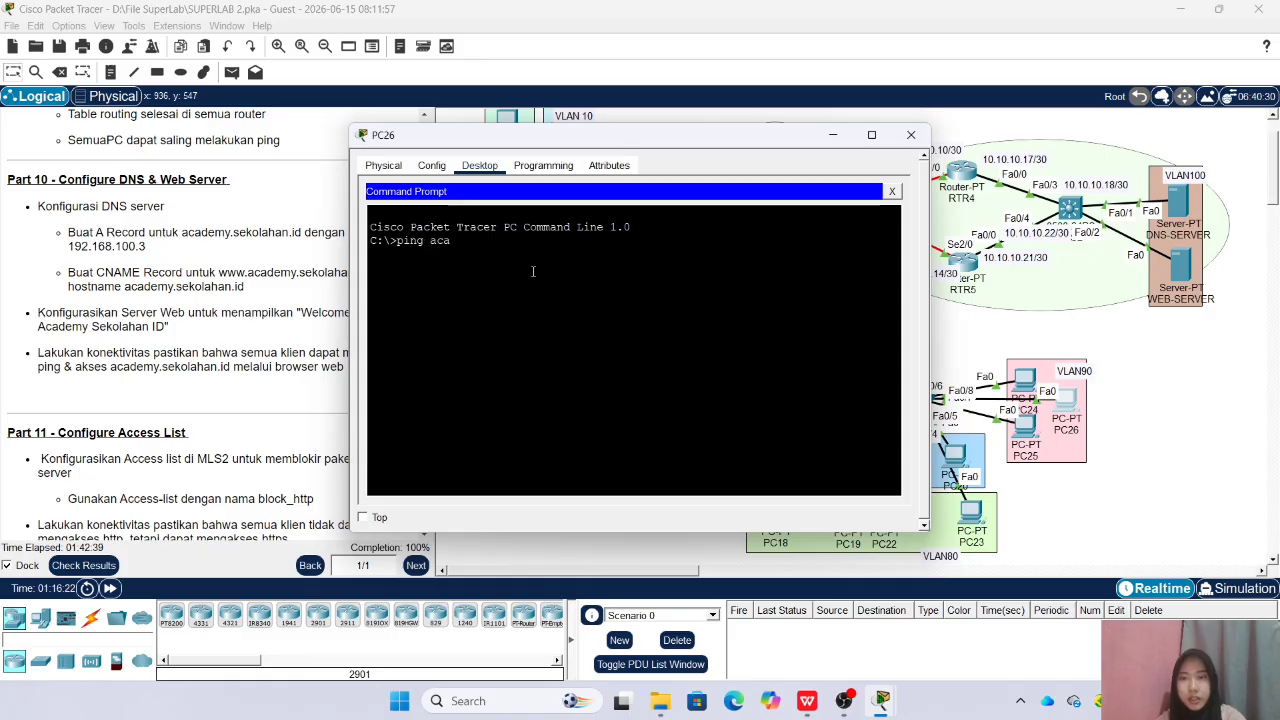
text(demy.sekolaha)
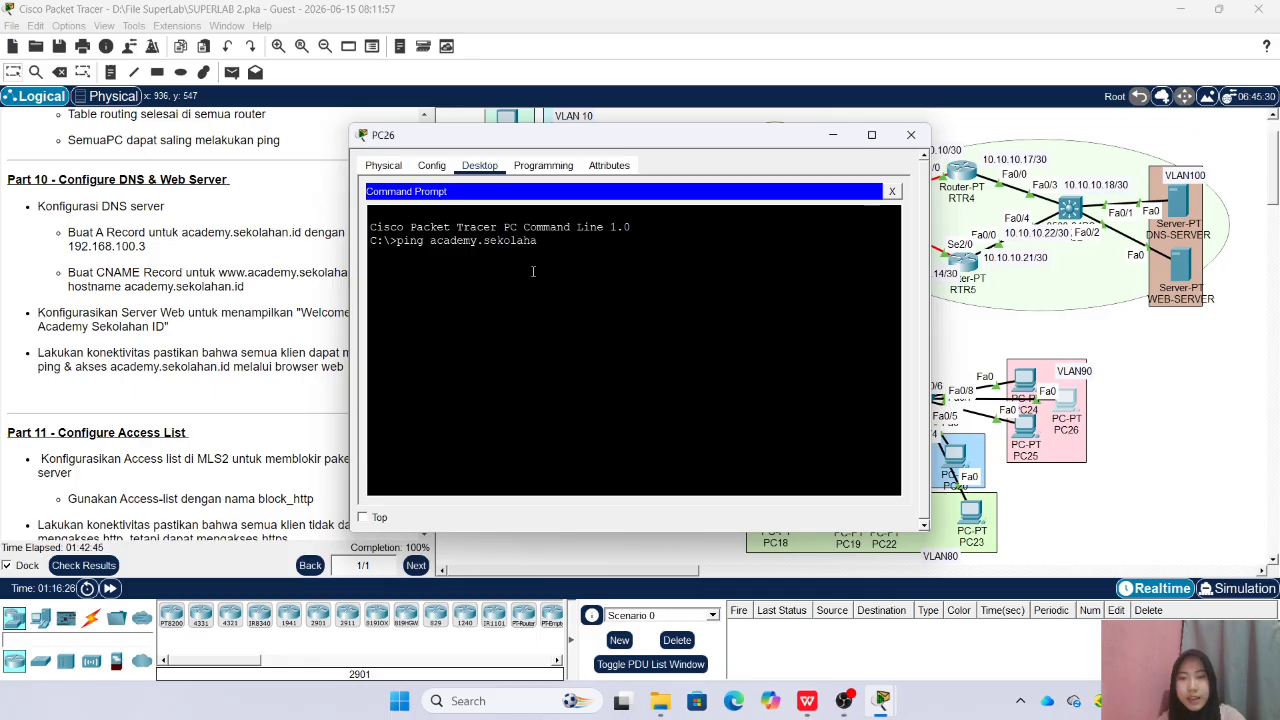
text(n.id)
key(Return)
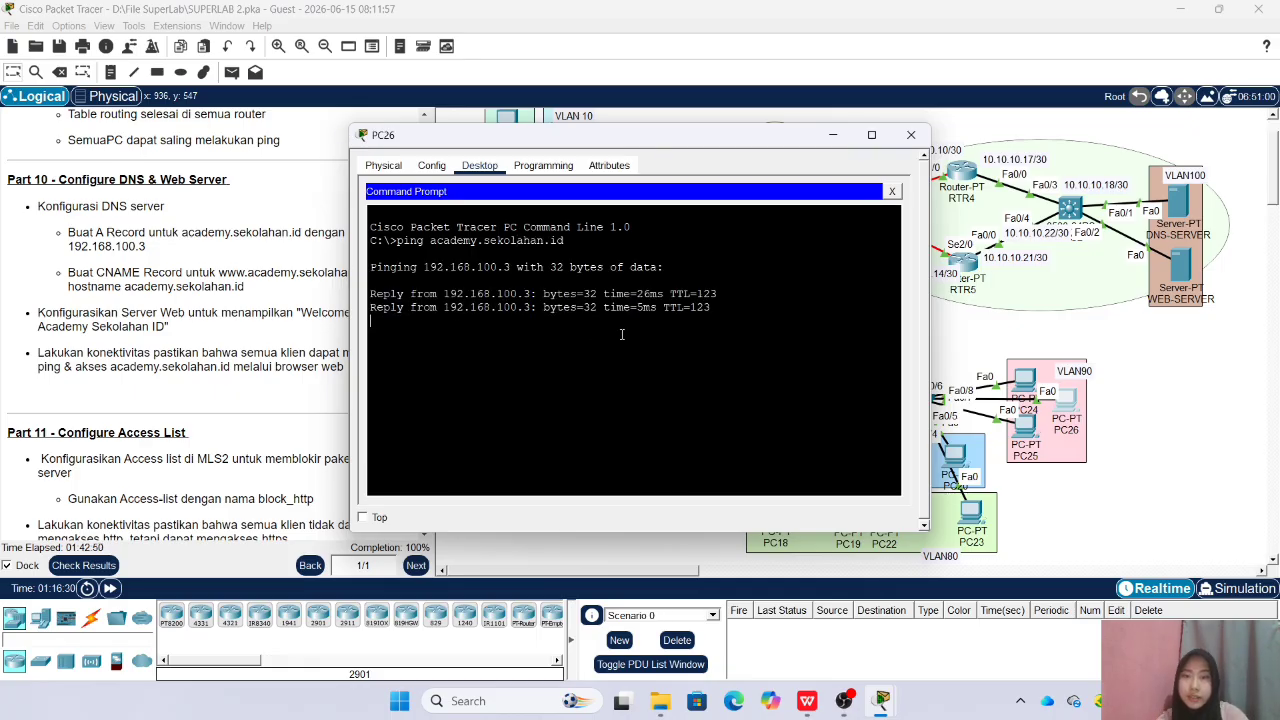
click(910, 134)
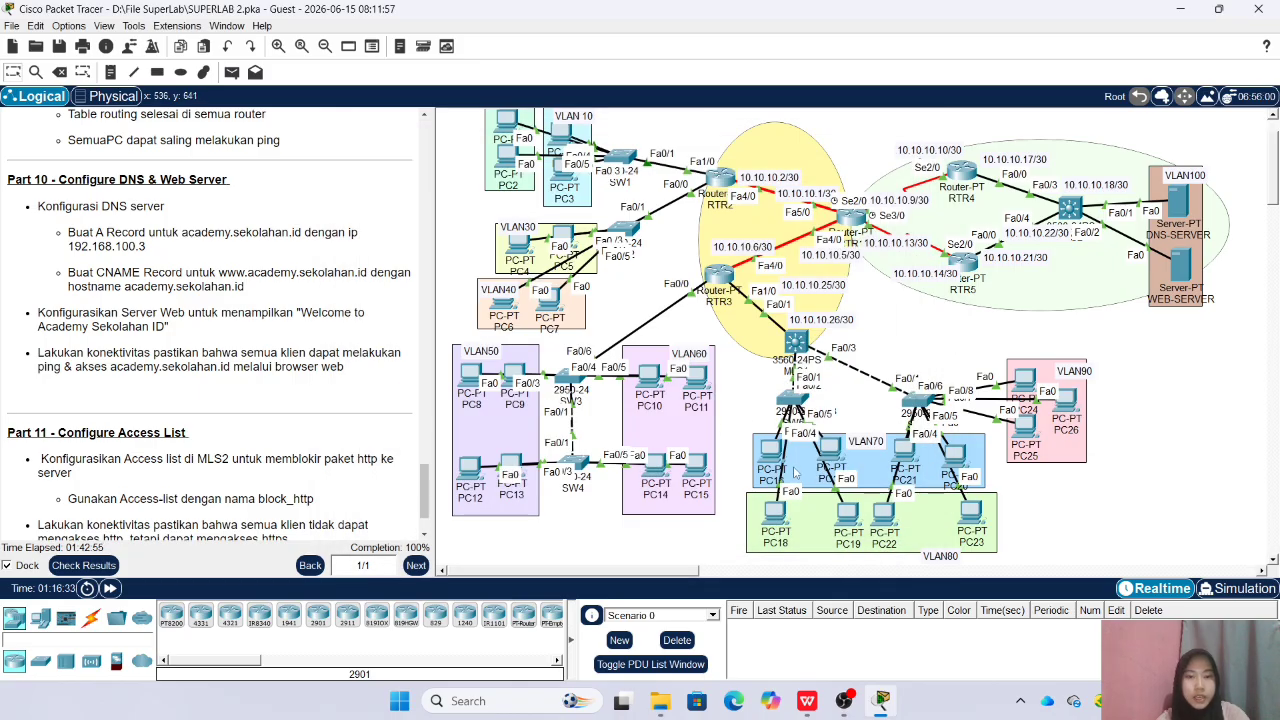
Ping academy.sekolahan.id from PC16's command prompt, and close its window
click(769, 456)
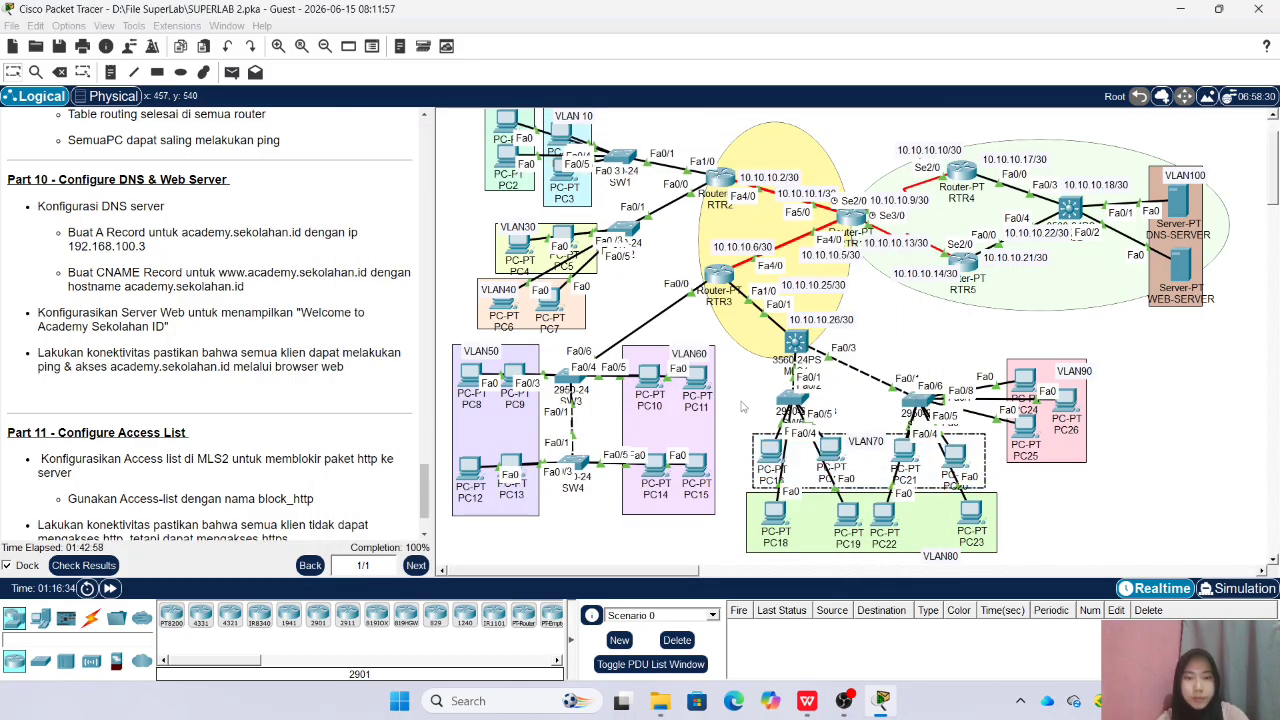
click(772, 457)
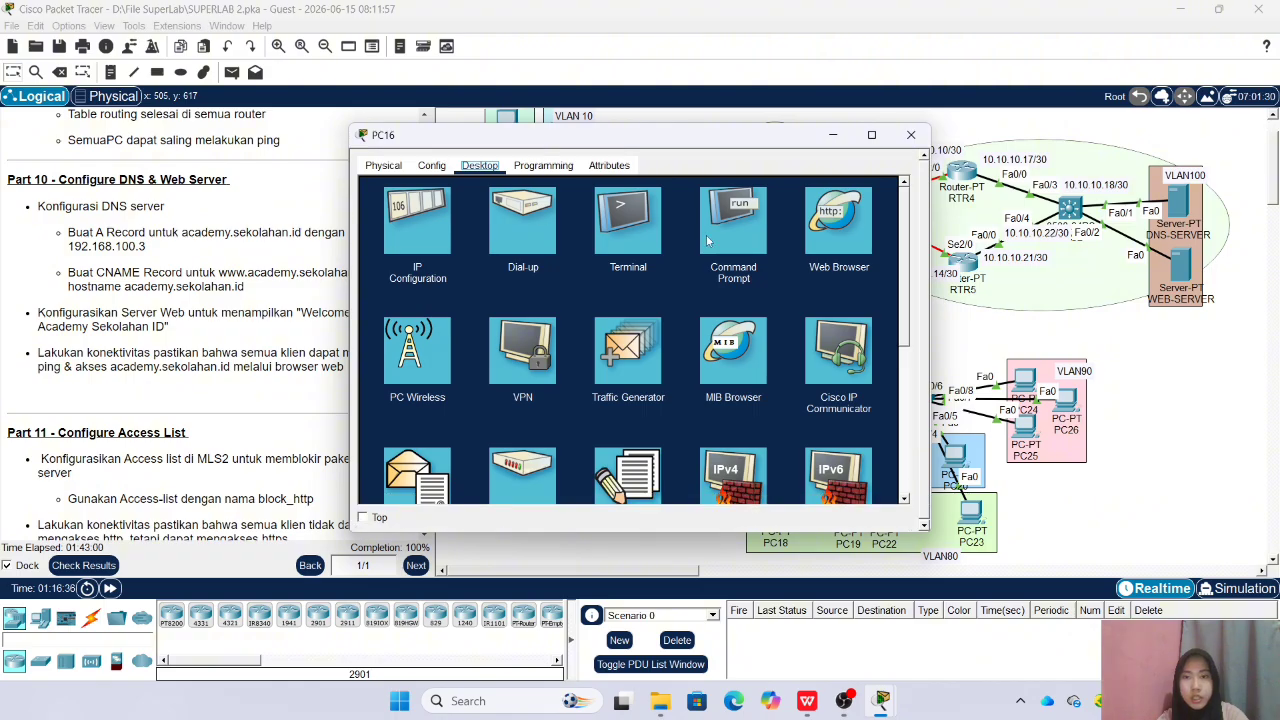
click(718, 225)
text(ping )
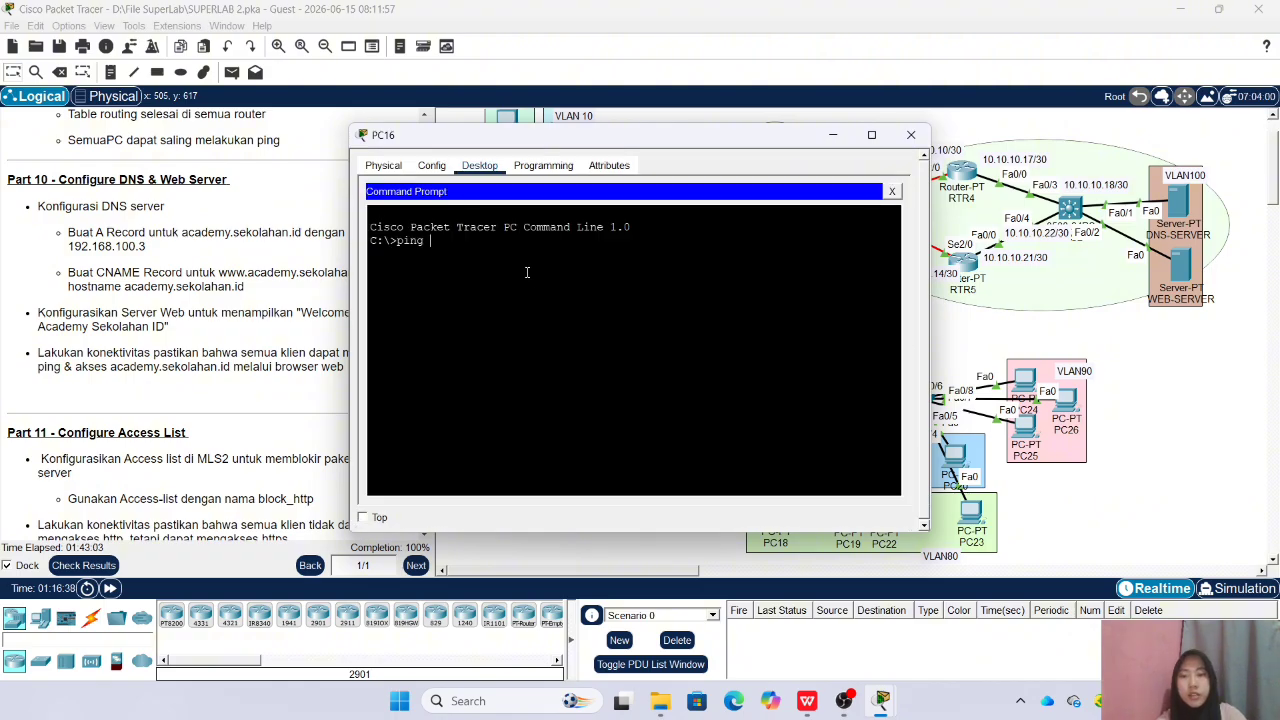
text(academy.sekolahan)
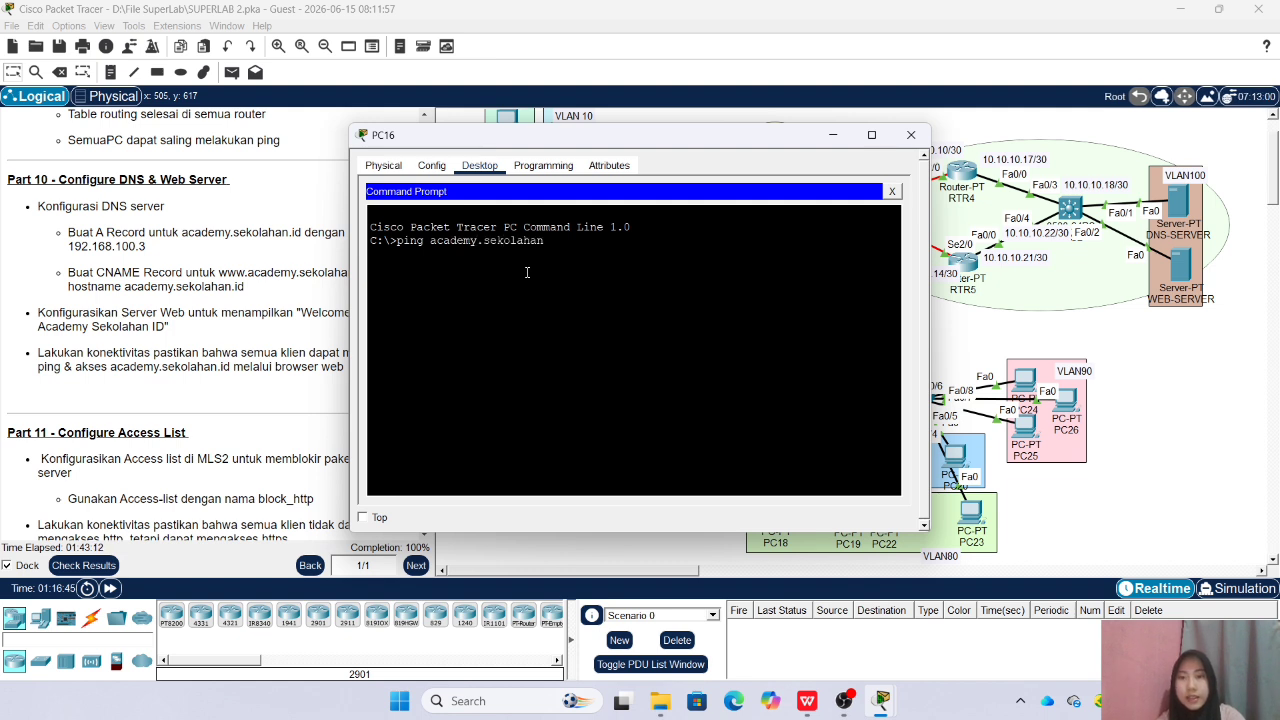
text(.id)
key(Return)
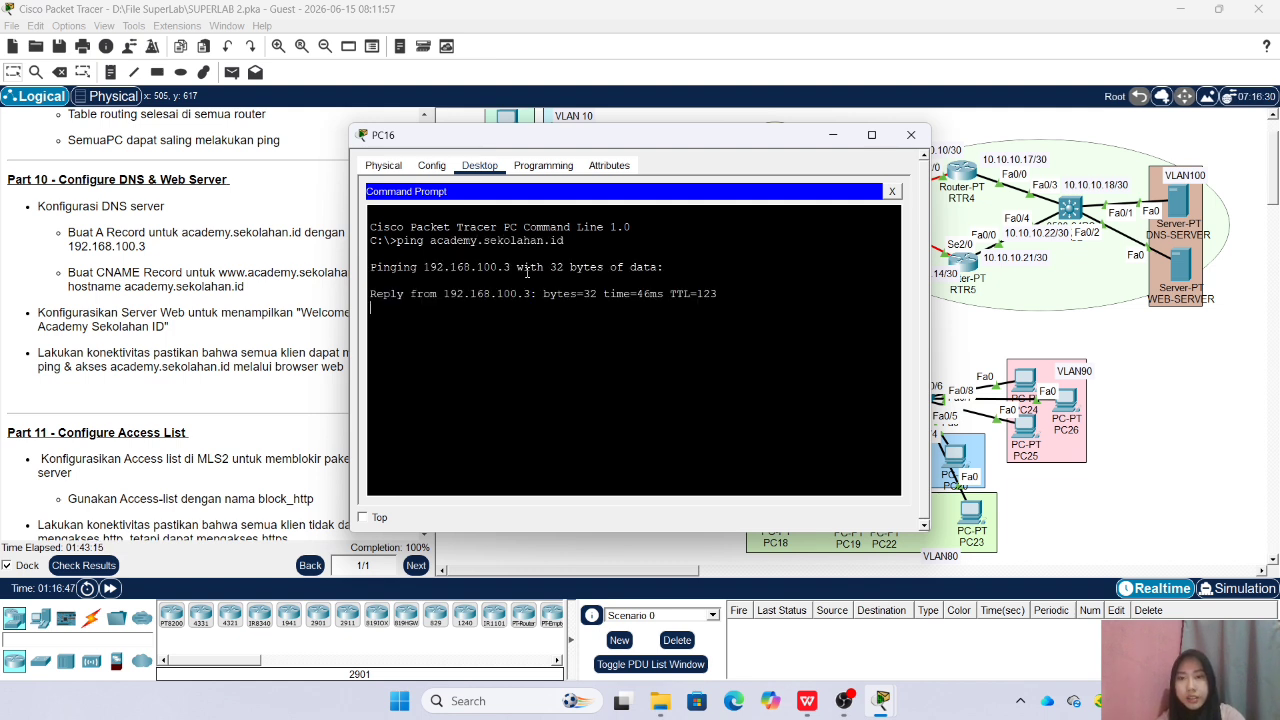
click(910, 134)
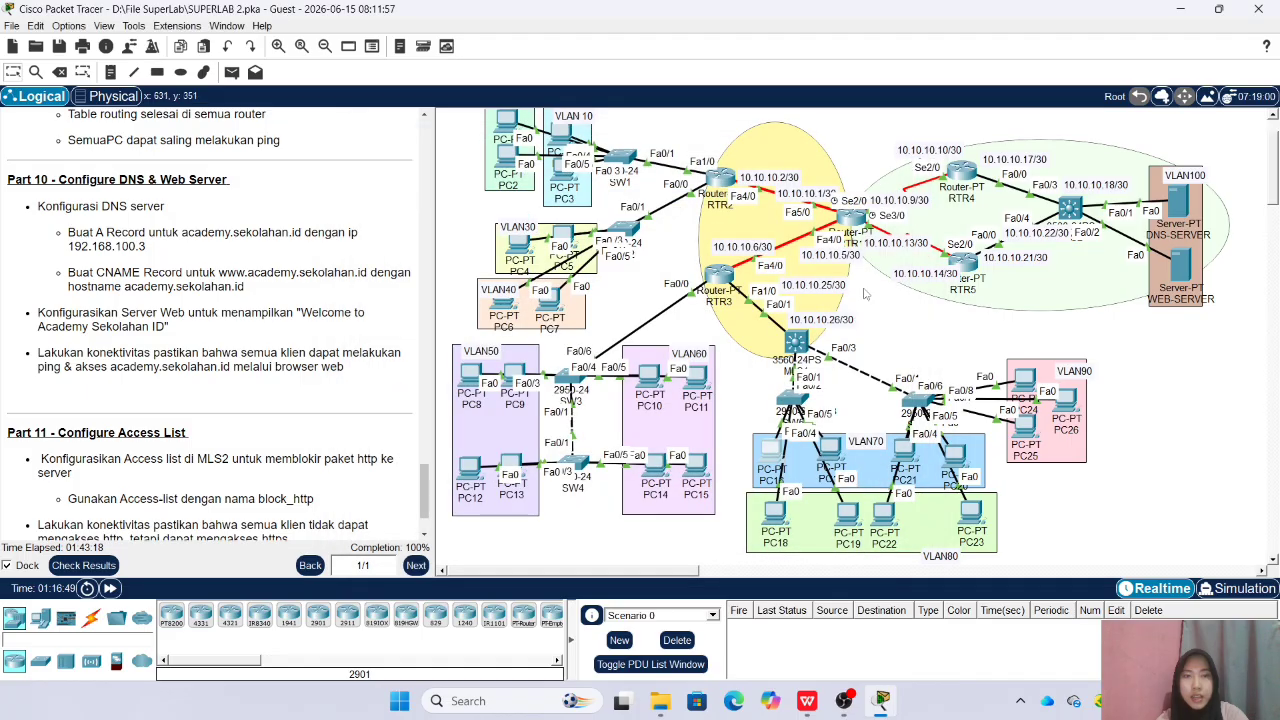
scroll(895, 399, up, 1)
scroll(898, 397, down, 1)
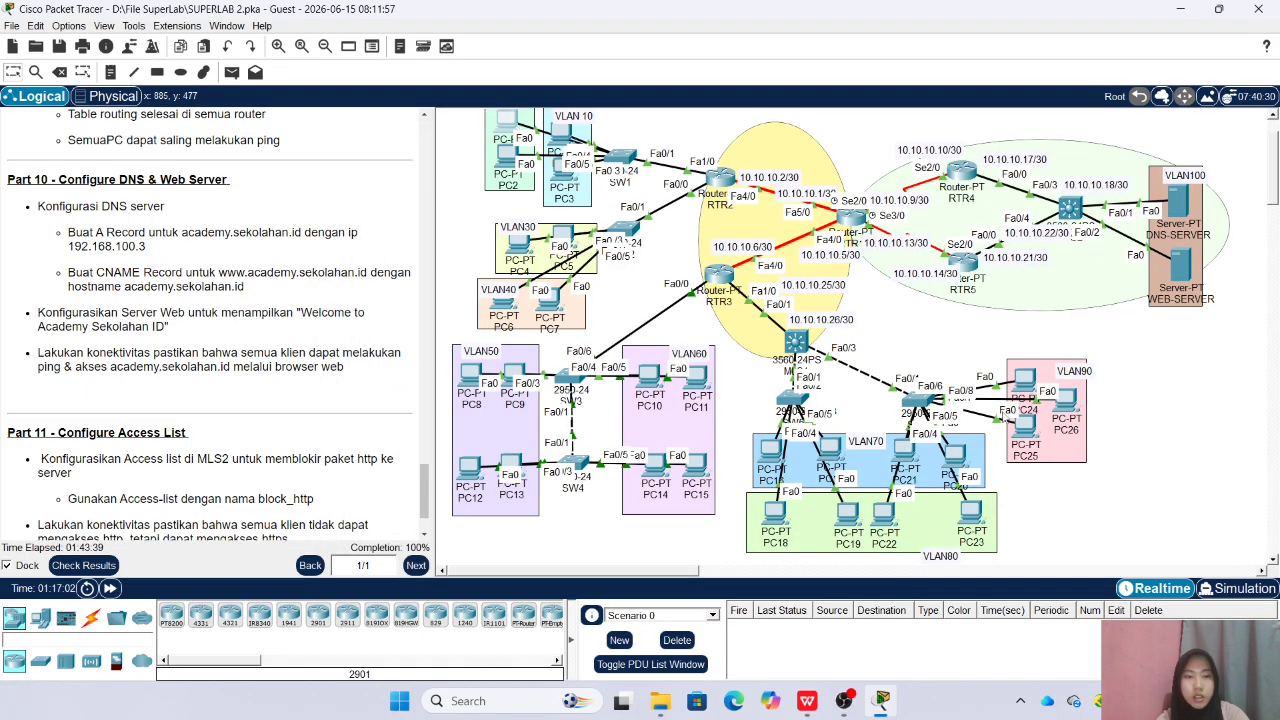
click(955, 455)
drag(701, 134, 552, 137)
click(701, 230)
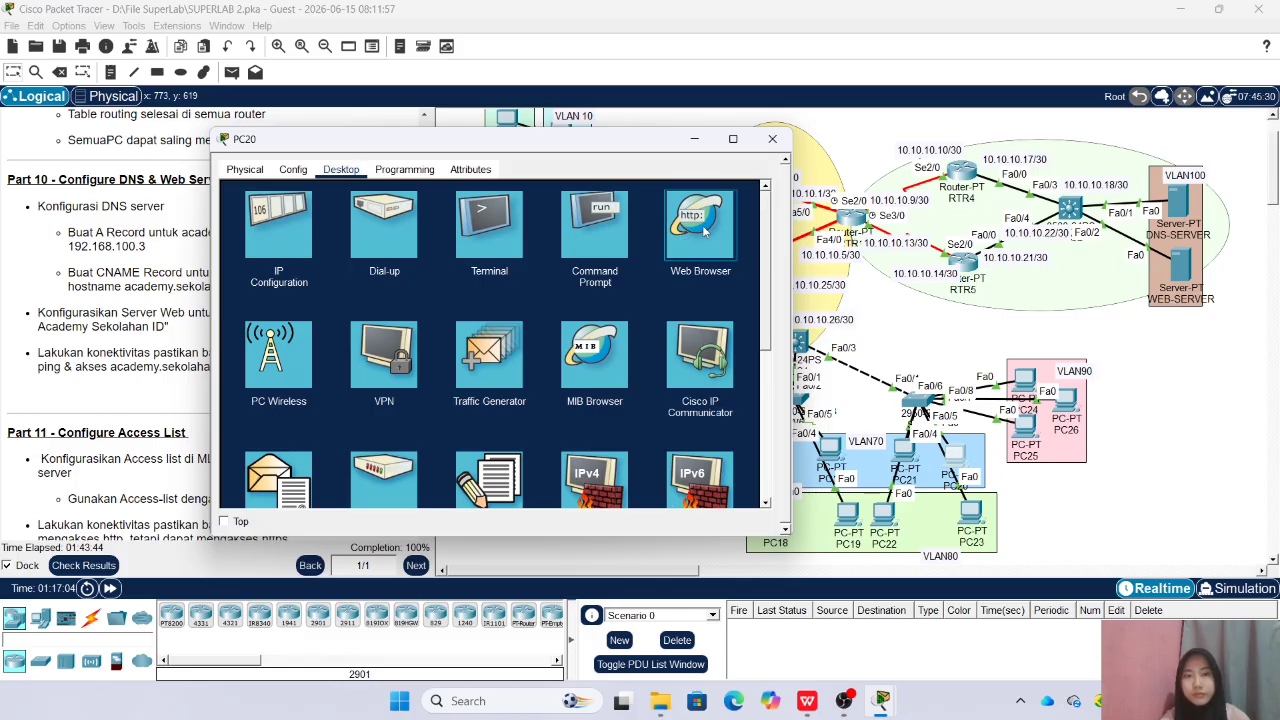
click(704, 230)
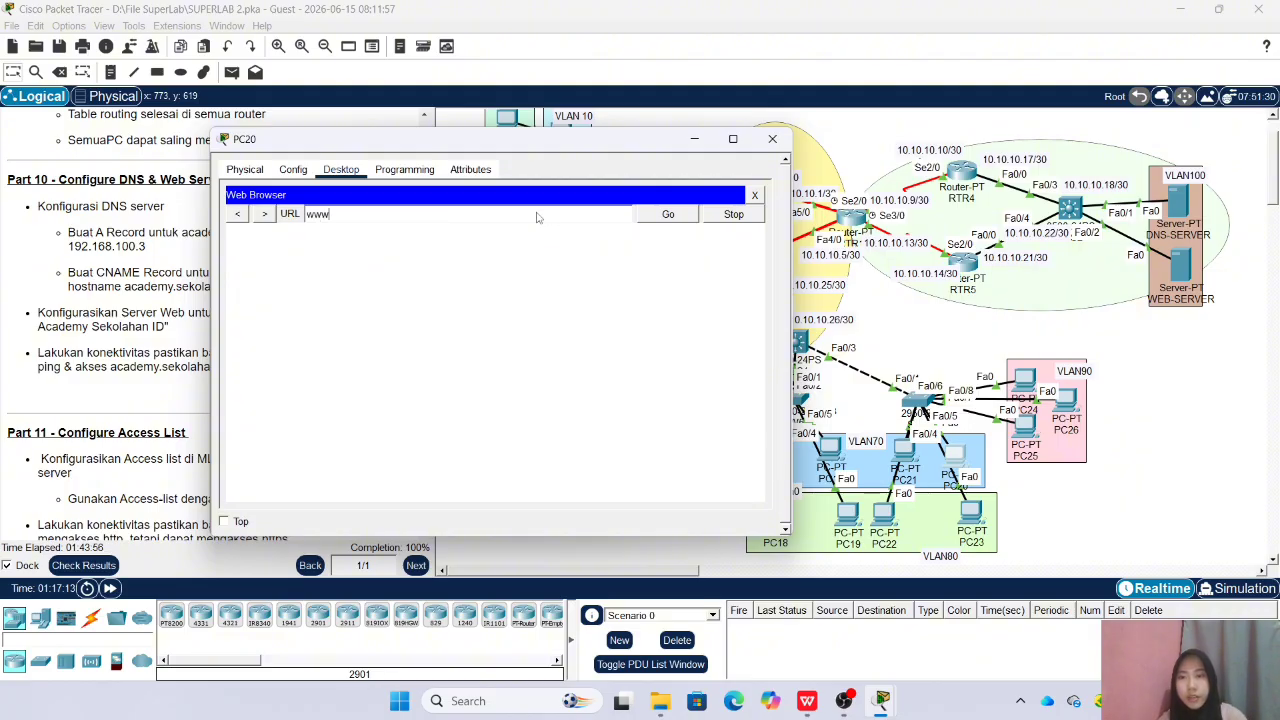
text(www.academy.sekolahan.id)
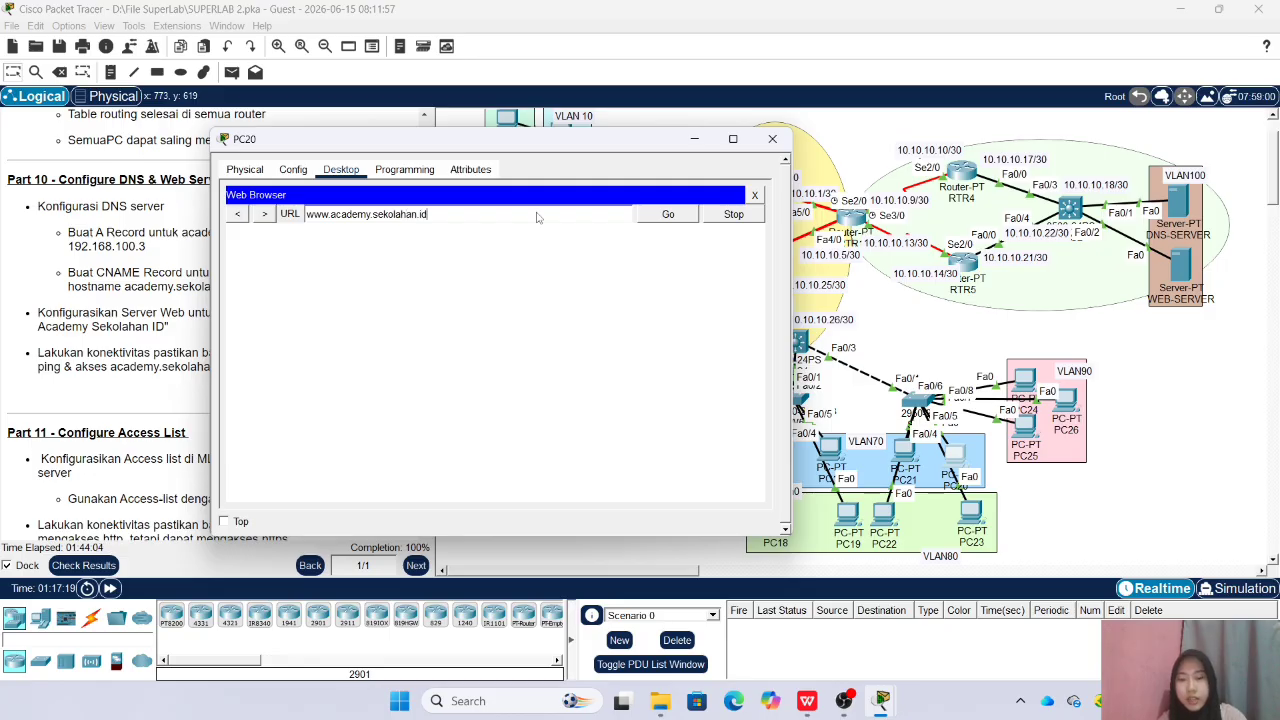
key(Return)
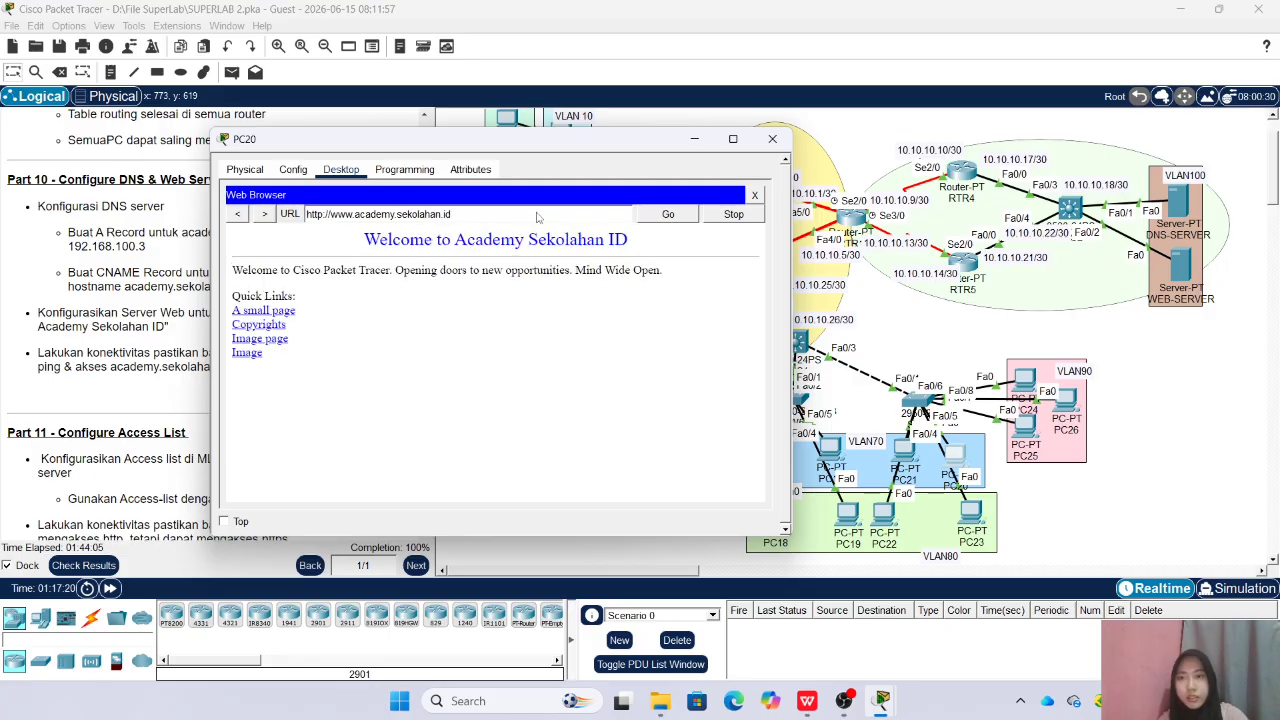
click(772, 139)
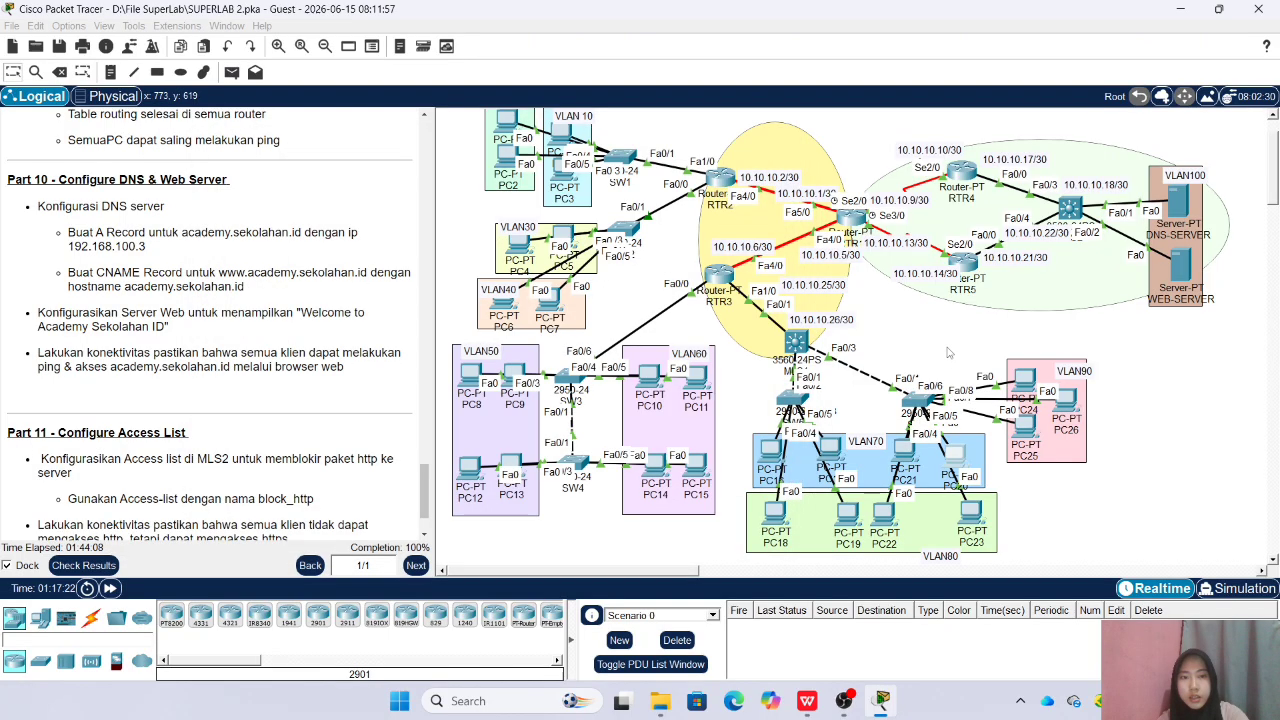
click(1014, 382)
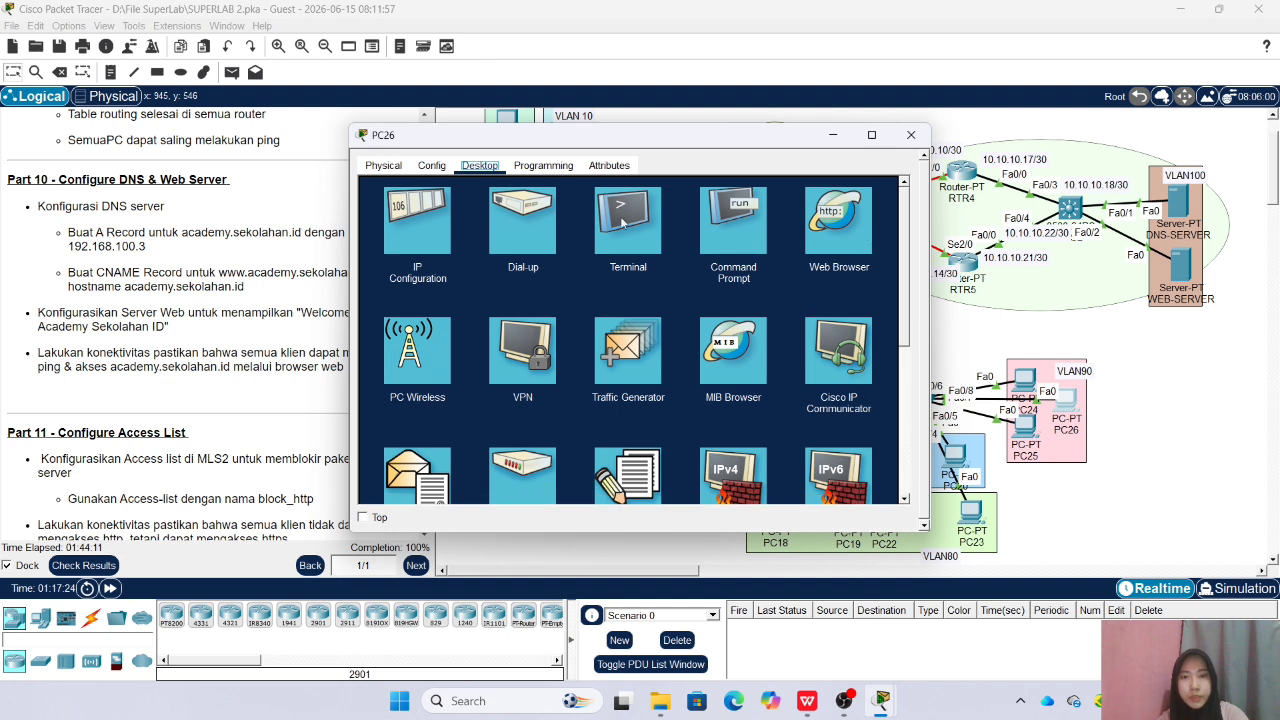
click(834, 252)
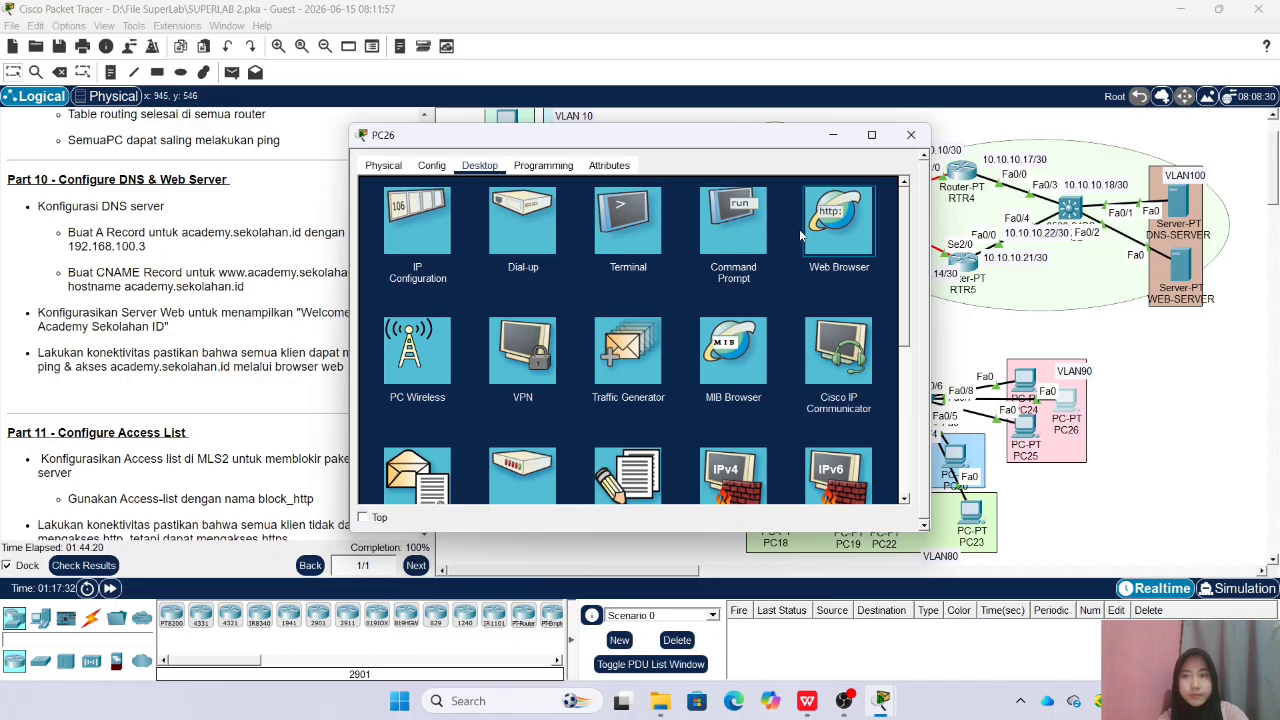
click(799, 229)
text(www)
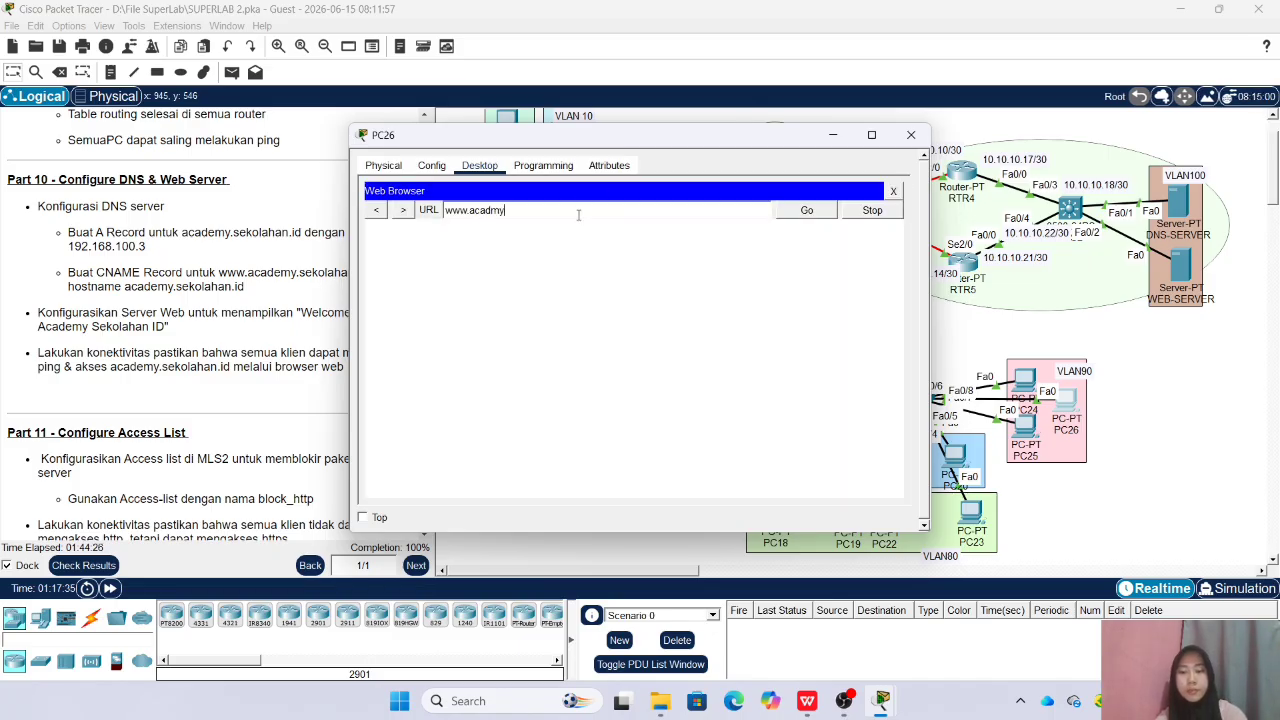
key(BackSpace)
key(BackSpace)
key(BackSpace)
text(demy.sekolahan.id)
key(Return)
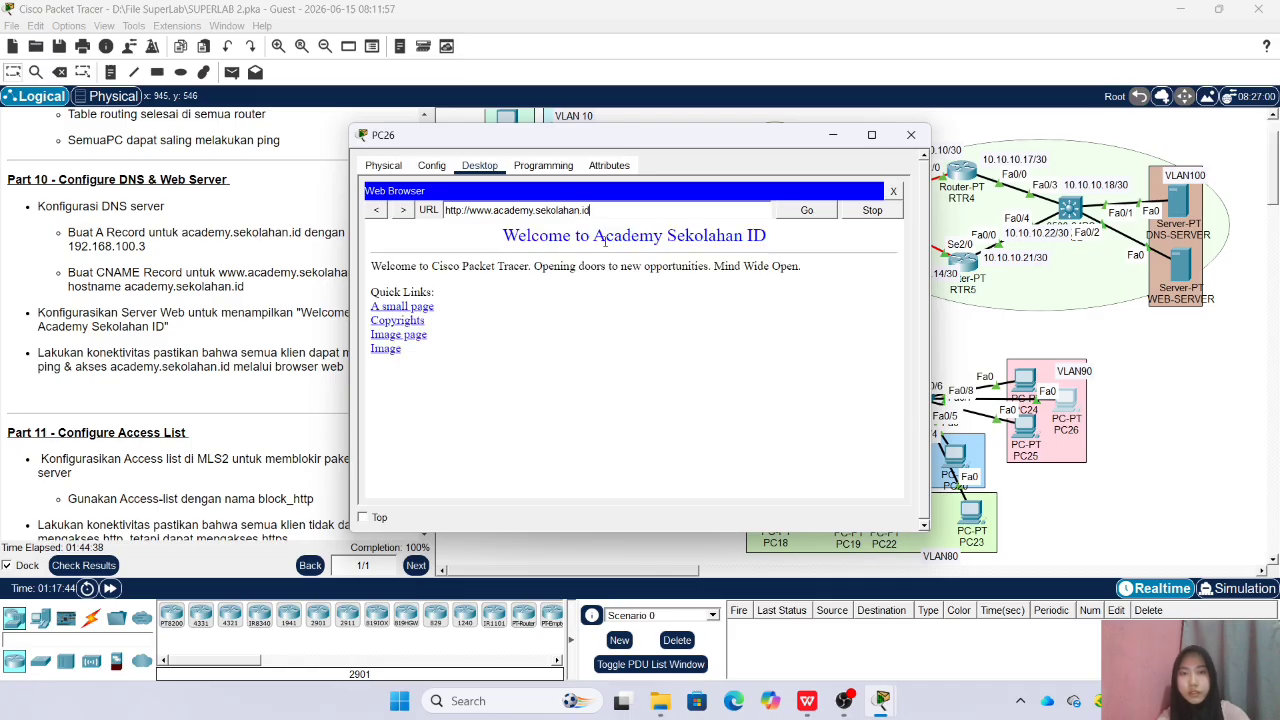
click(910, 134)
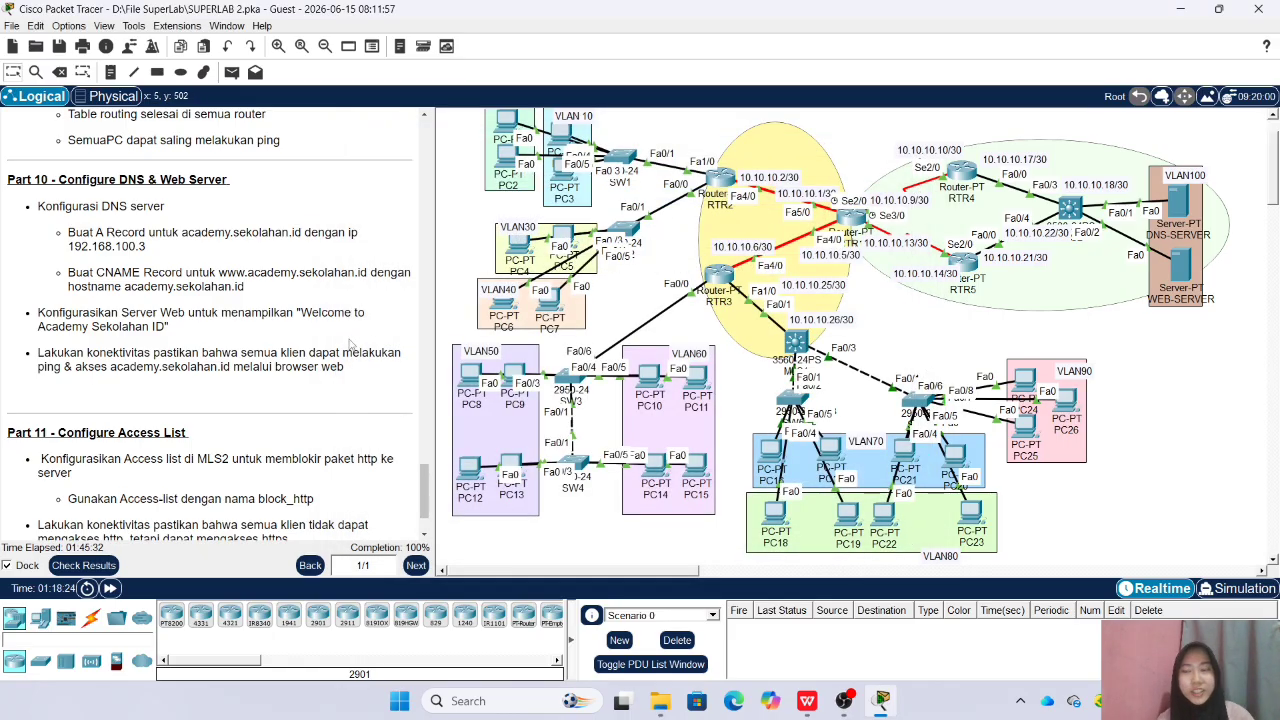
In MLS2's command line, create the extended IP access list block_http
scroll(413, 367, down, 2)
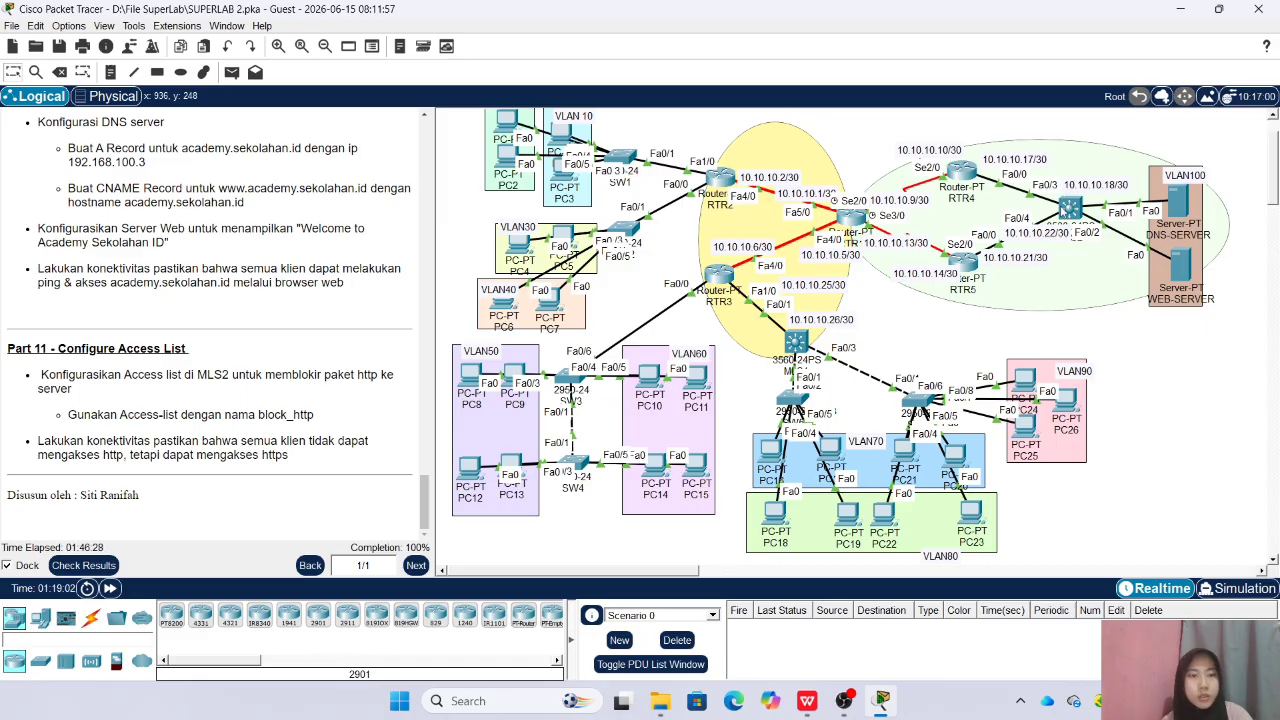
click(796, 342)
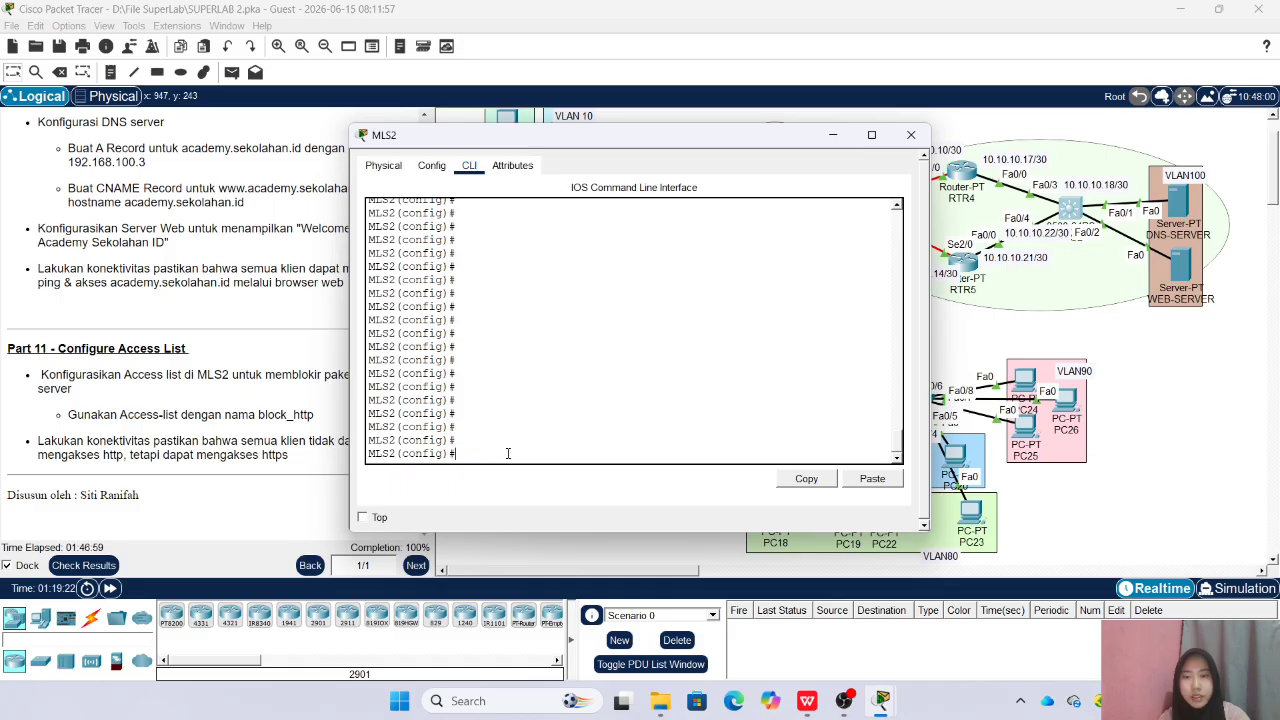
text(ip a)
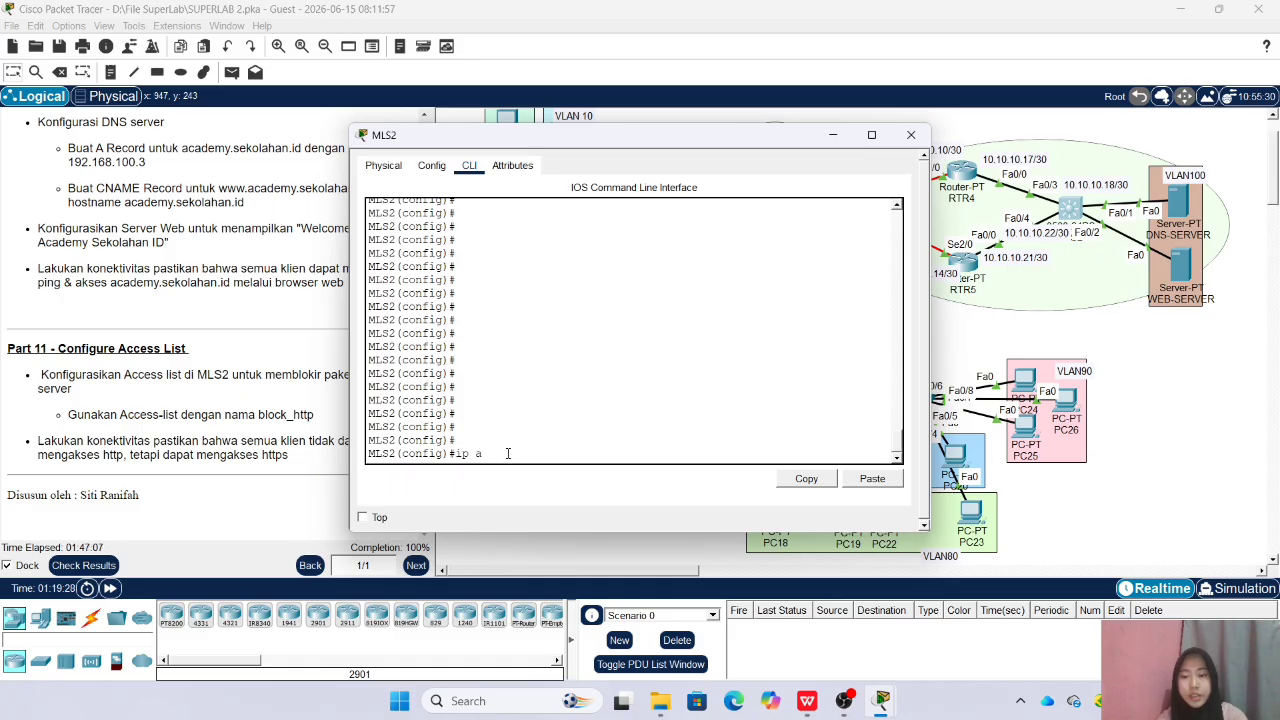
text(c)
key(Tab)
text(ex)
key(Tab)
text(bl)
key(Tab)
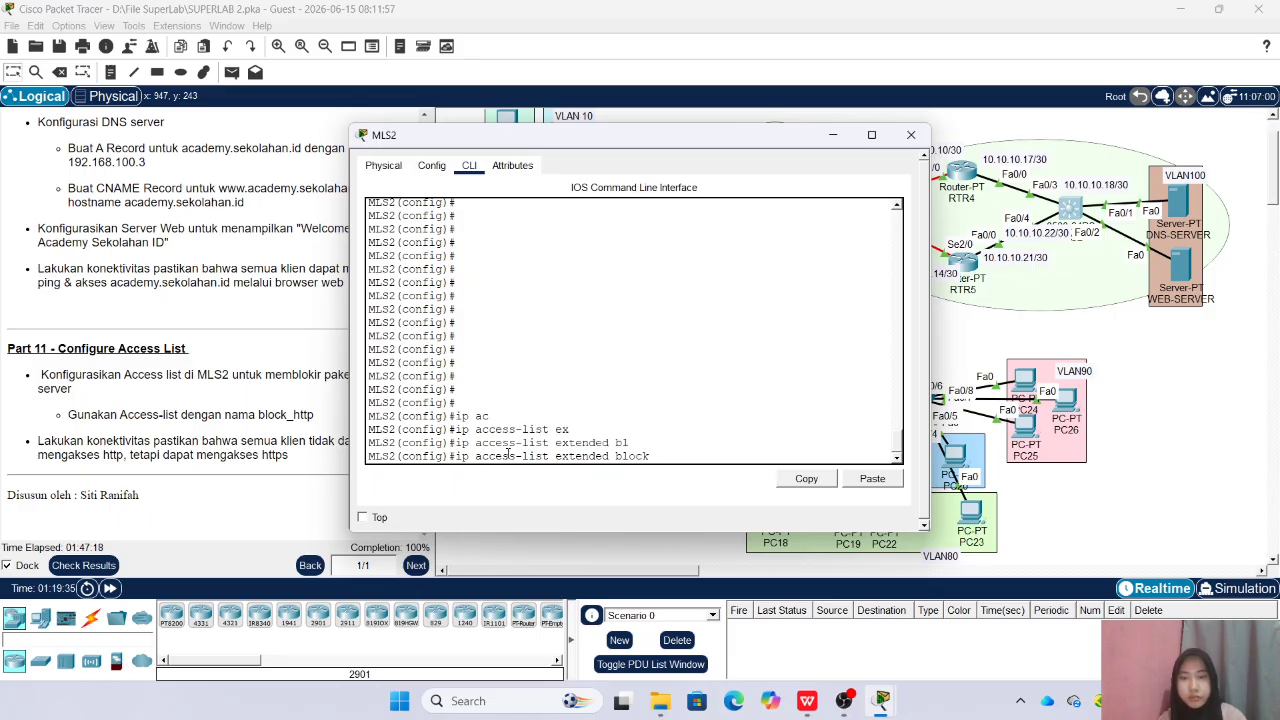
text(ock)
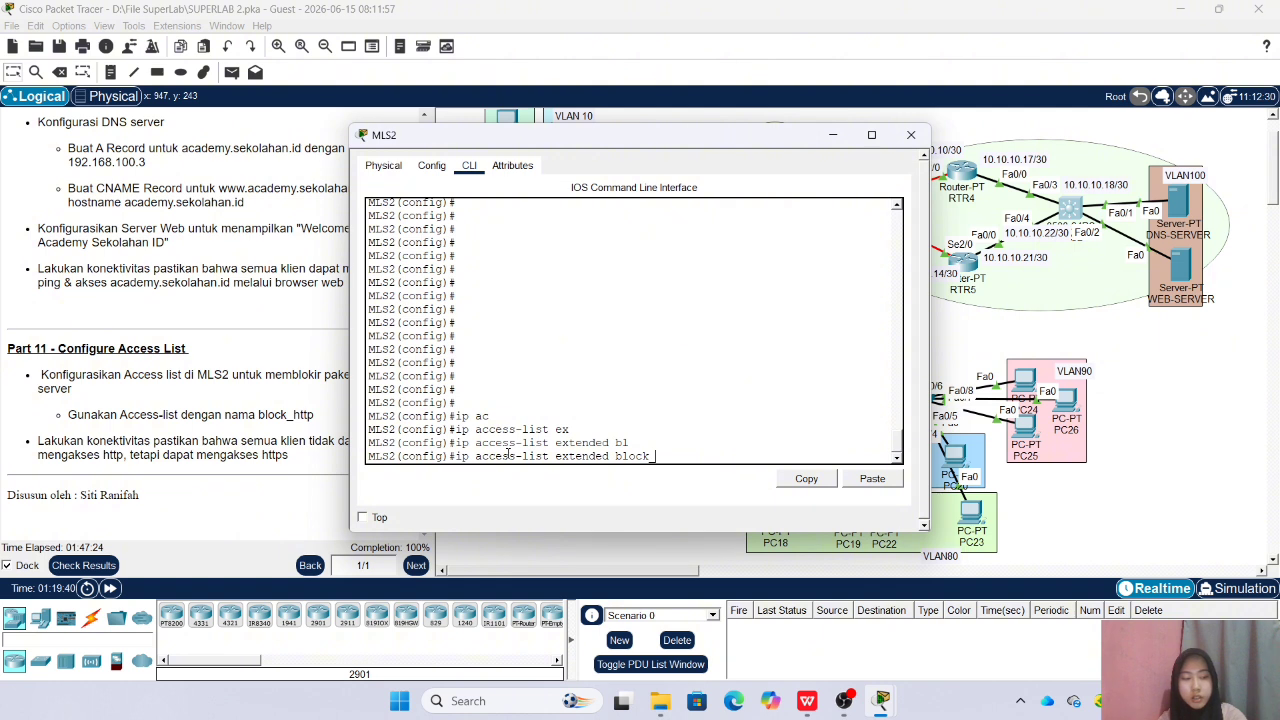
text( http)
key(Return)
Add a rule to block_http denying TCP from any source to 192.168.100.0 with wildcard 0.0.0.255 on port 80
text(de)
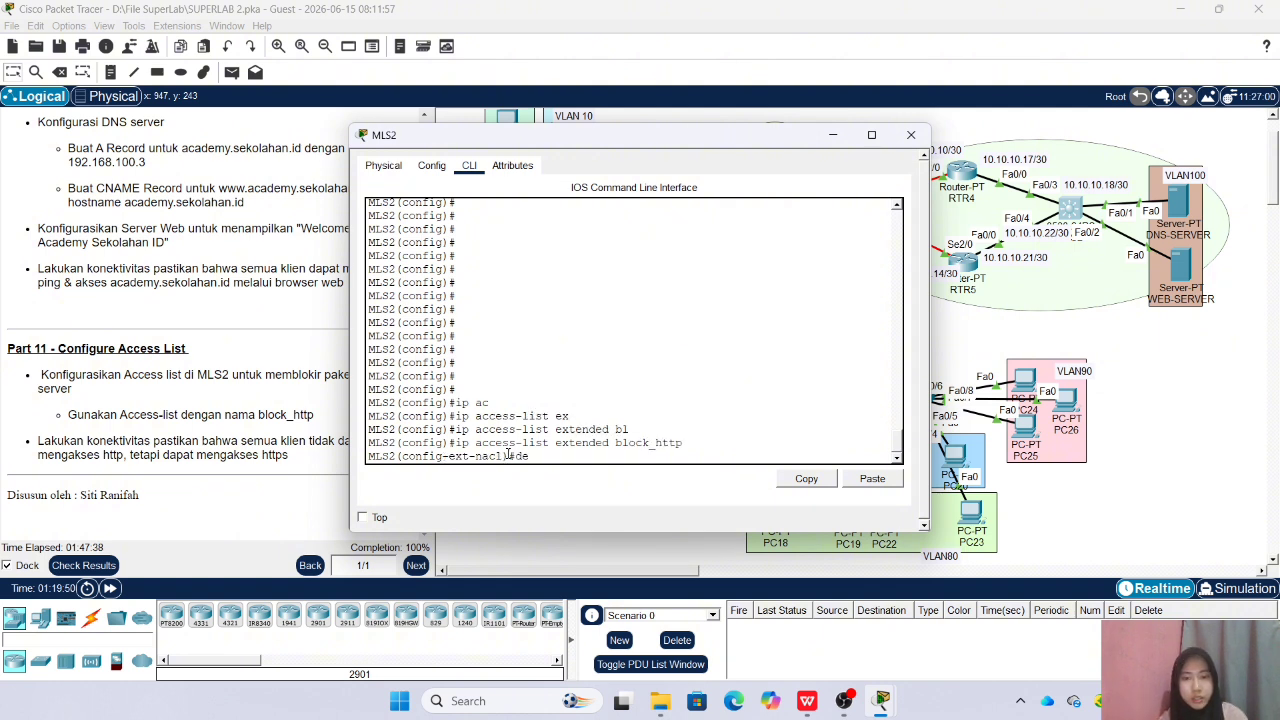
text(ny tcp an)
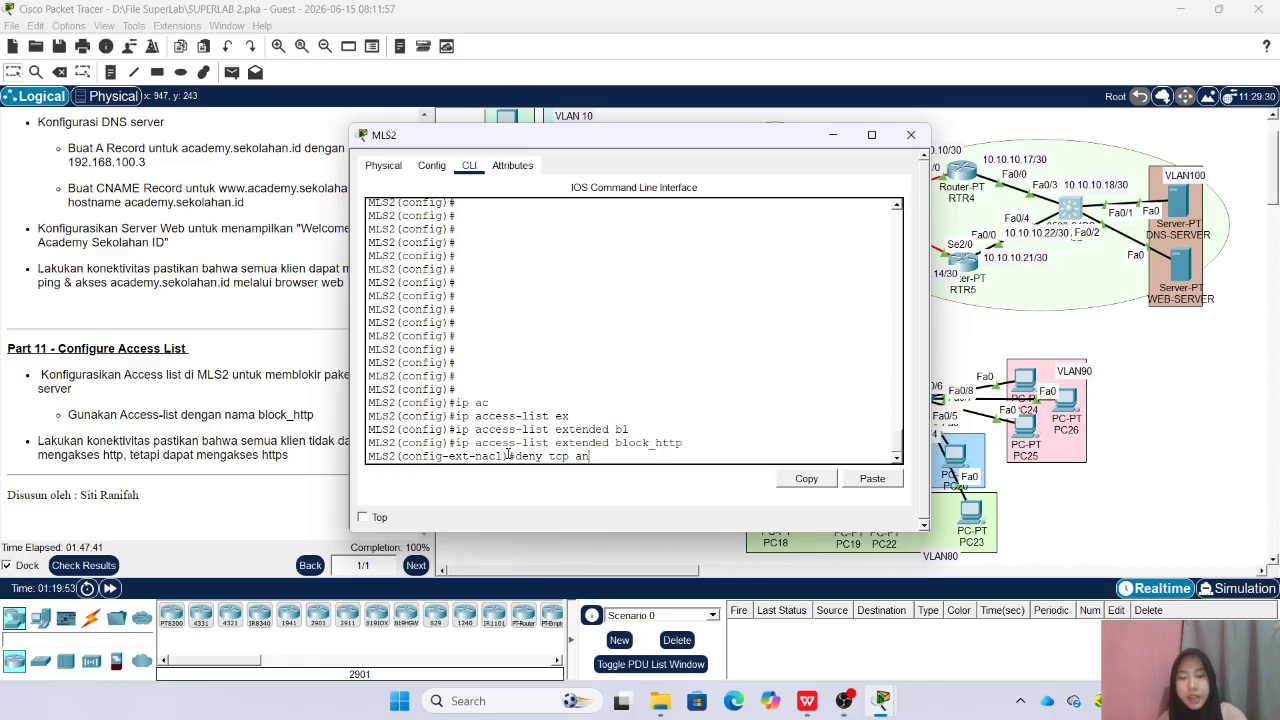
text(y 19)
key(BackSpace)
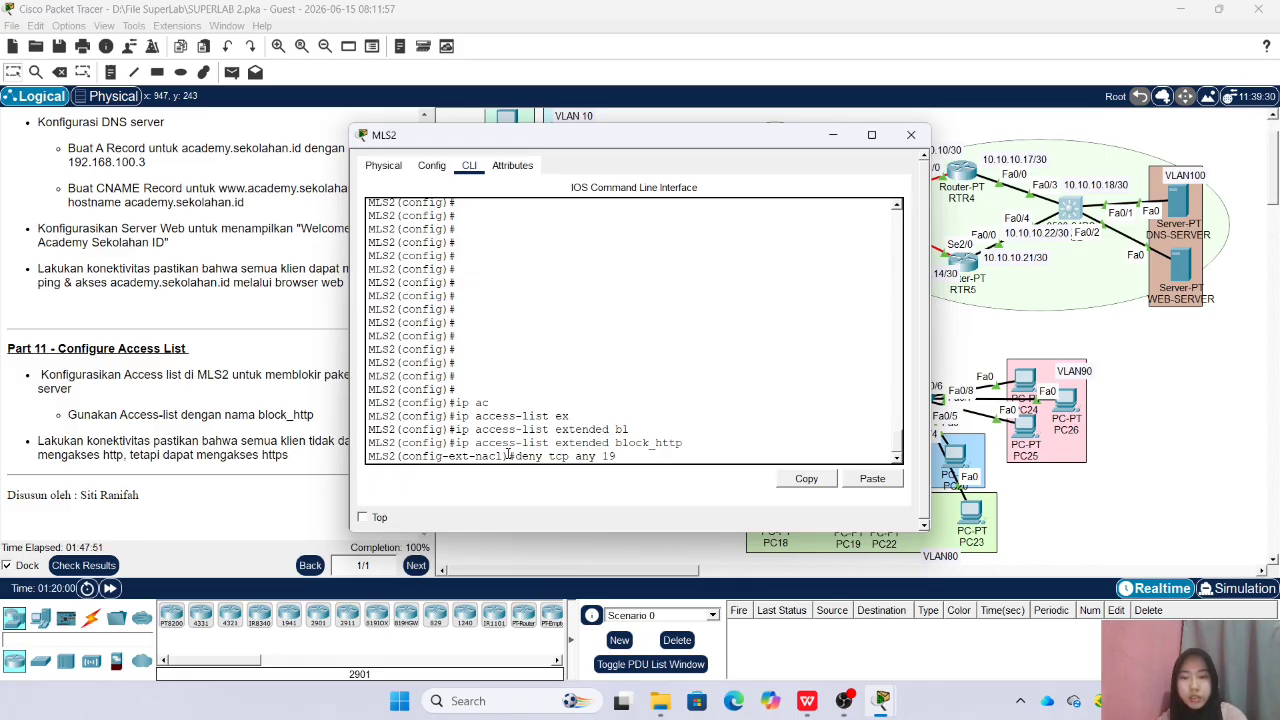
text(2.168.100.0 0.0.0.255 )
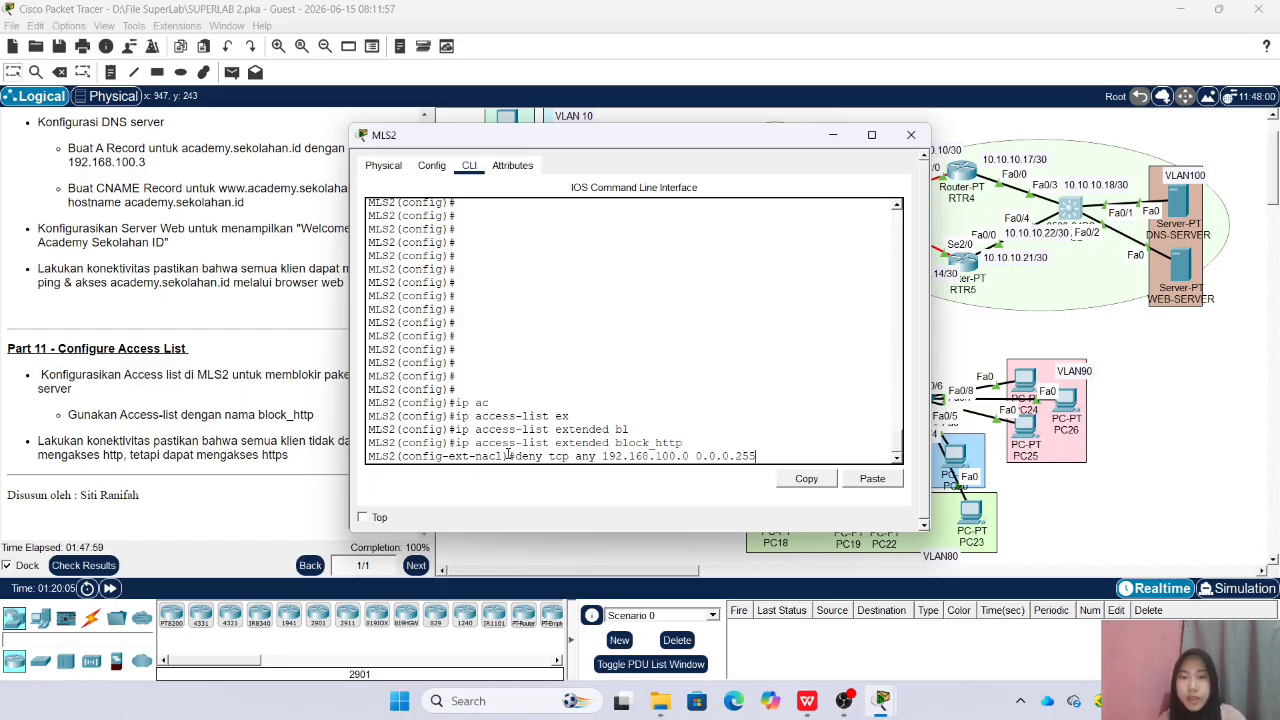
text(eq )
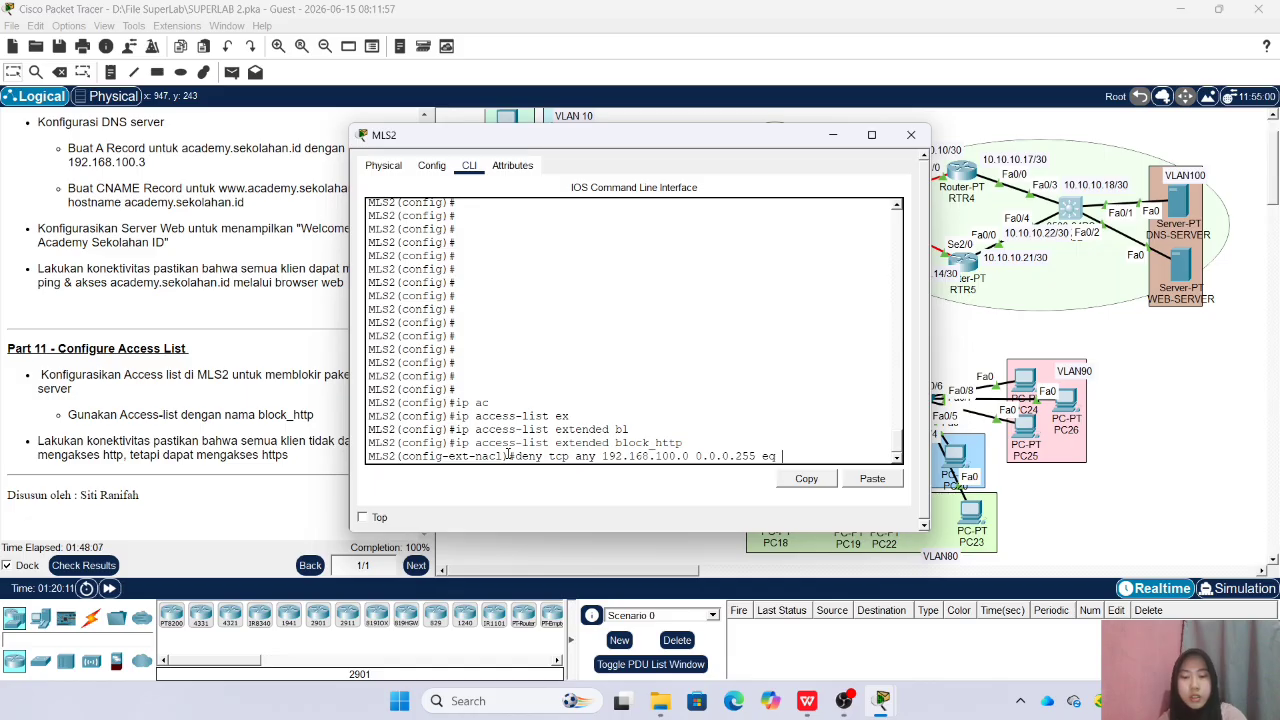
text(80)
key(Return)
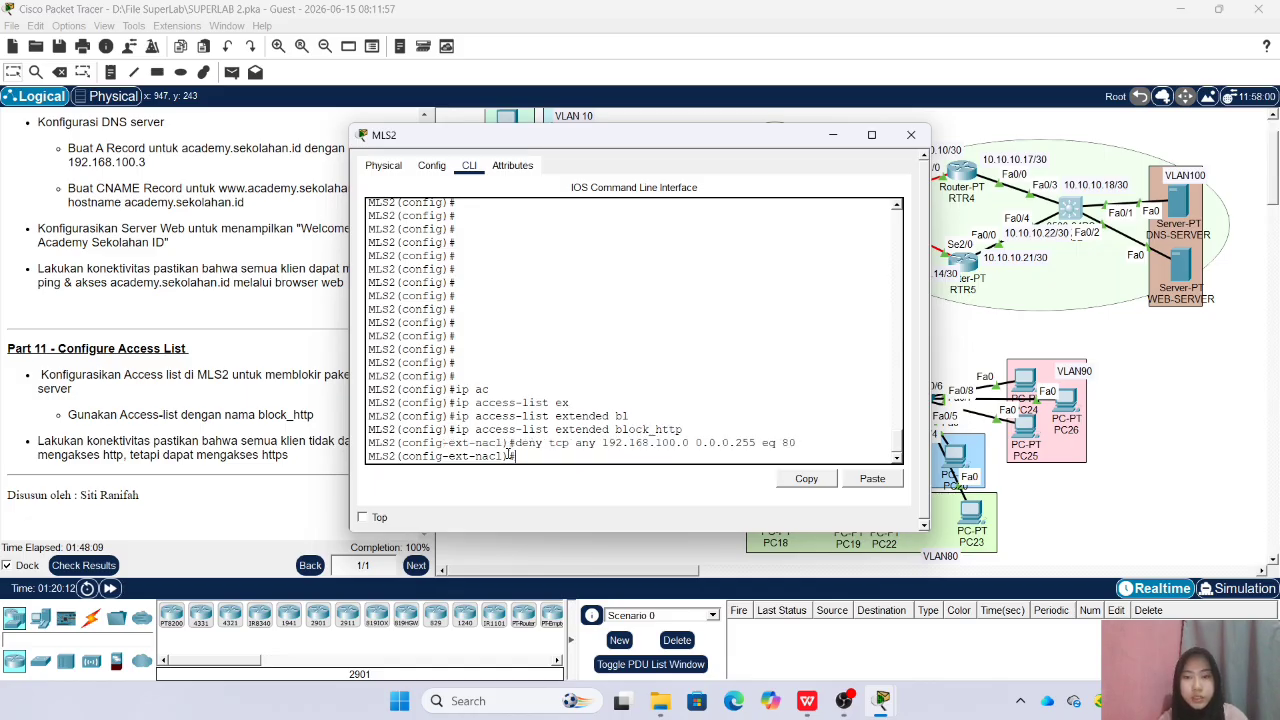
Add a rule to block_http permitting TCP from any source to any destination, and exit the access list configuration
text(permit tcp )
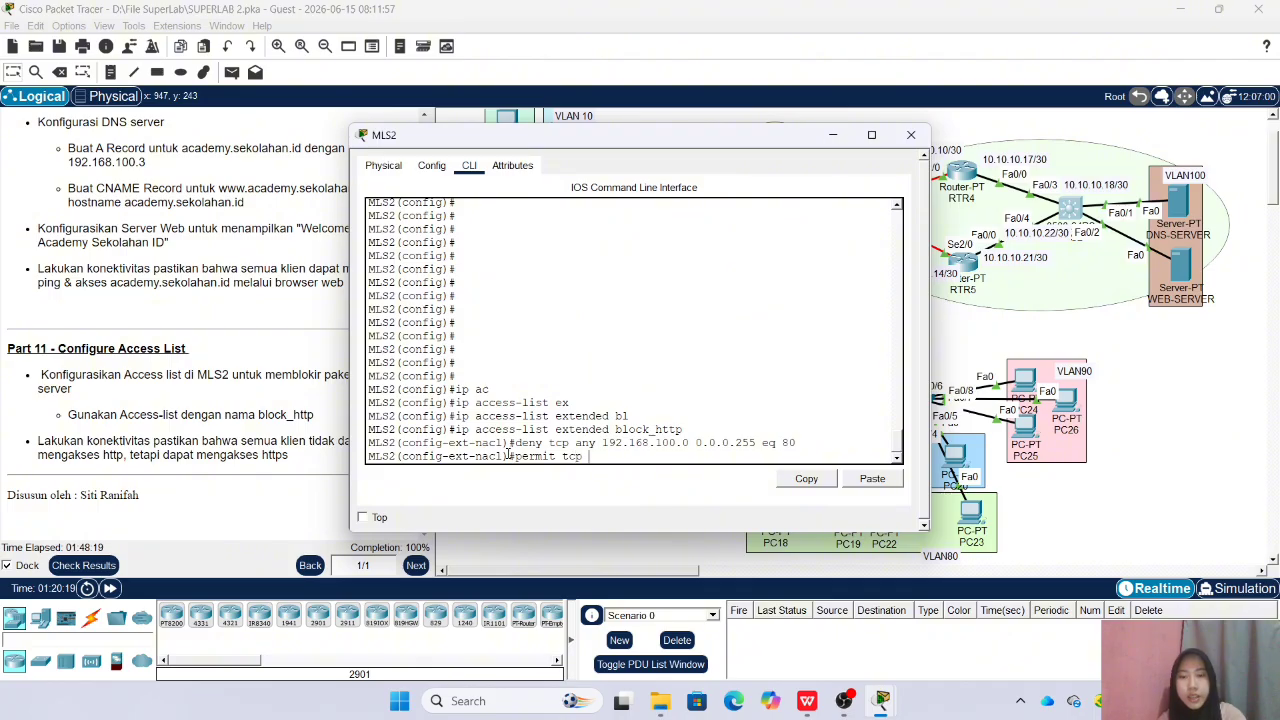
text(any an)
key(Return)
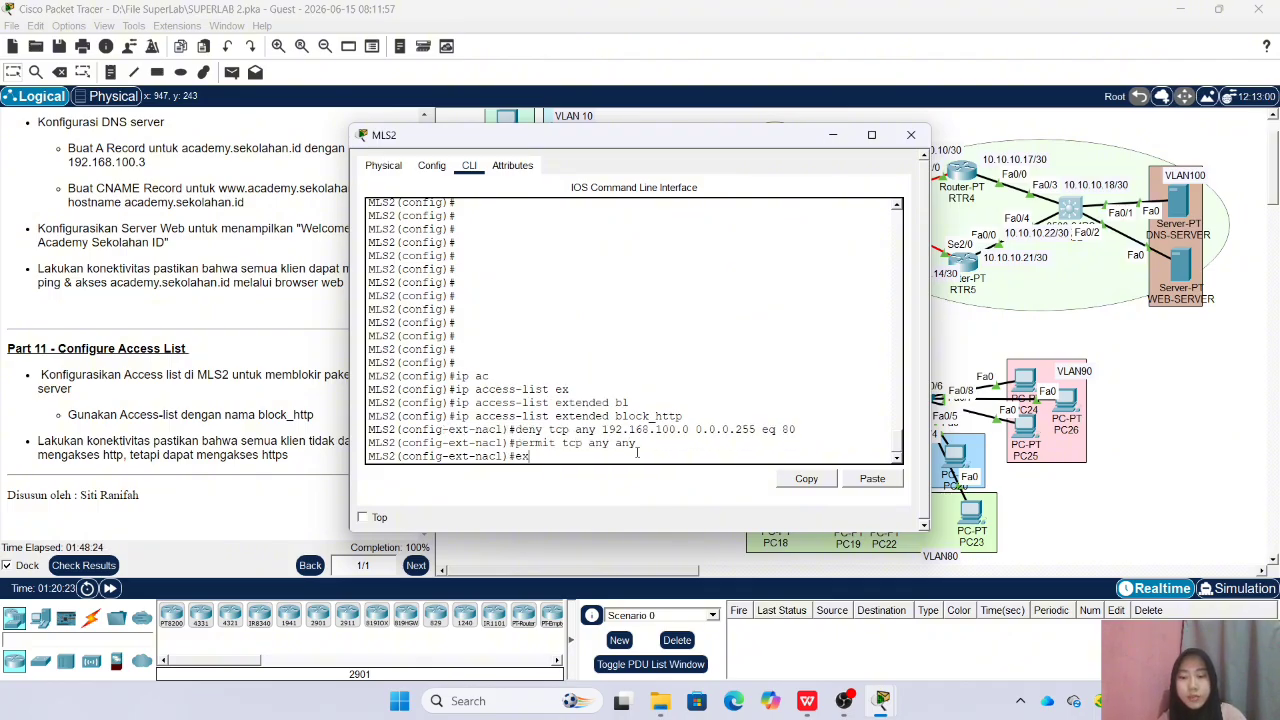
text(ex)
key(Return)
Enter the configuration of interface VLAN 100 and try to apply an access group named block without a direction
text(int vlan 100)
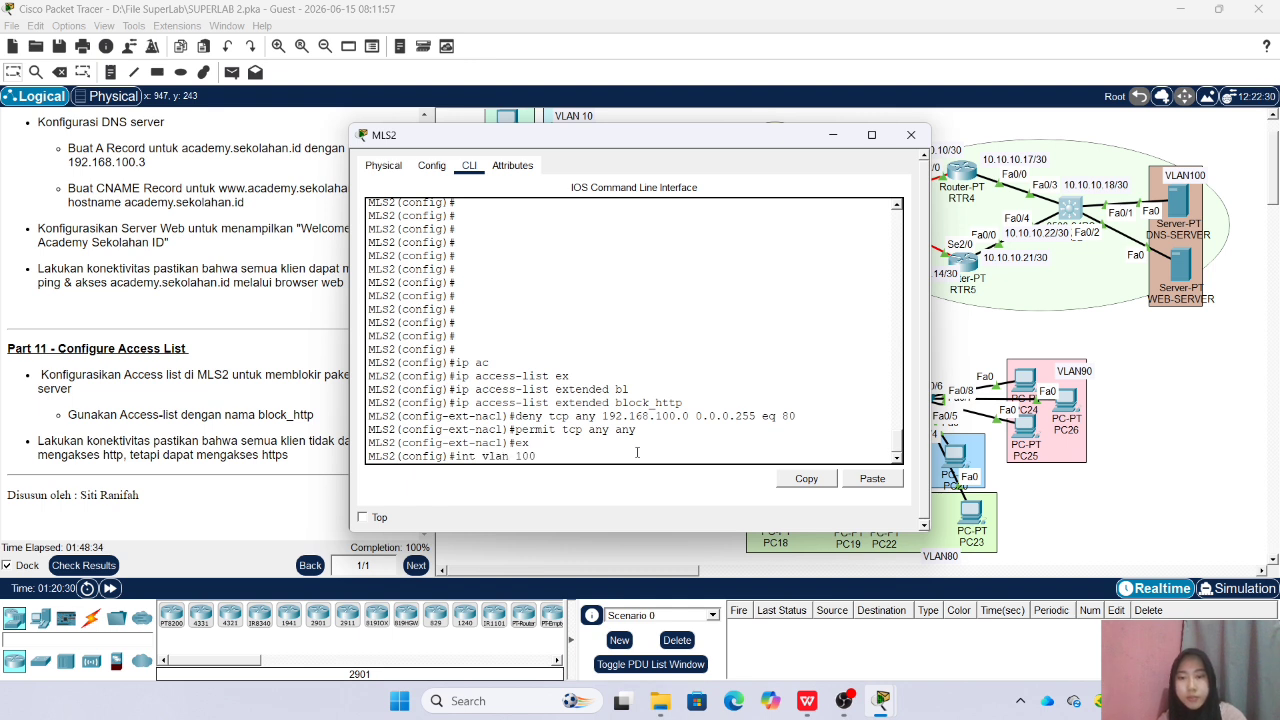
key(Return)
text(ip acc)
key(Tab)
text(b)
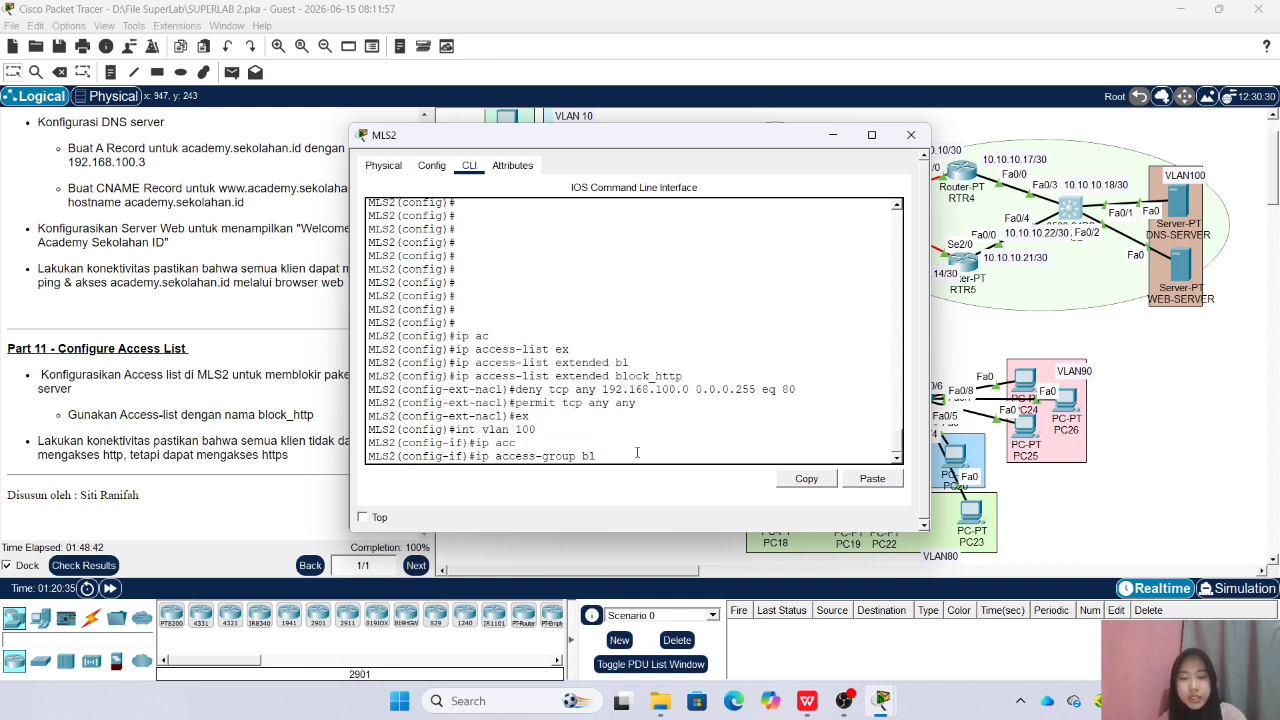
text(lock)
key(Return)
key(Return)
key(Return)
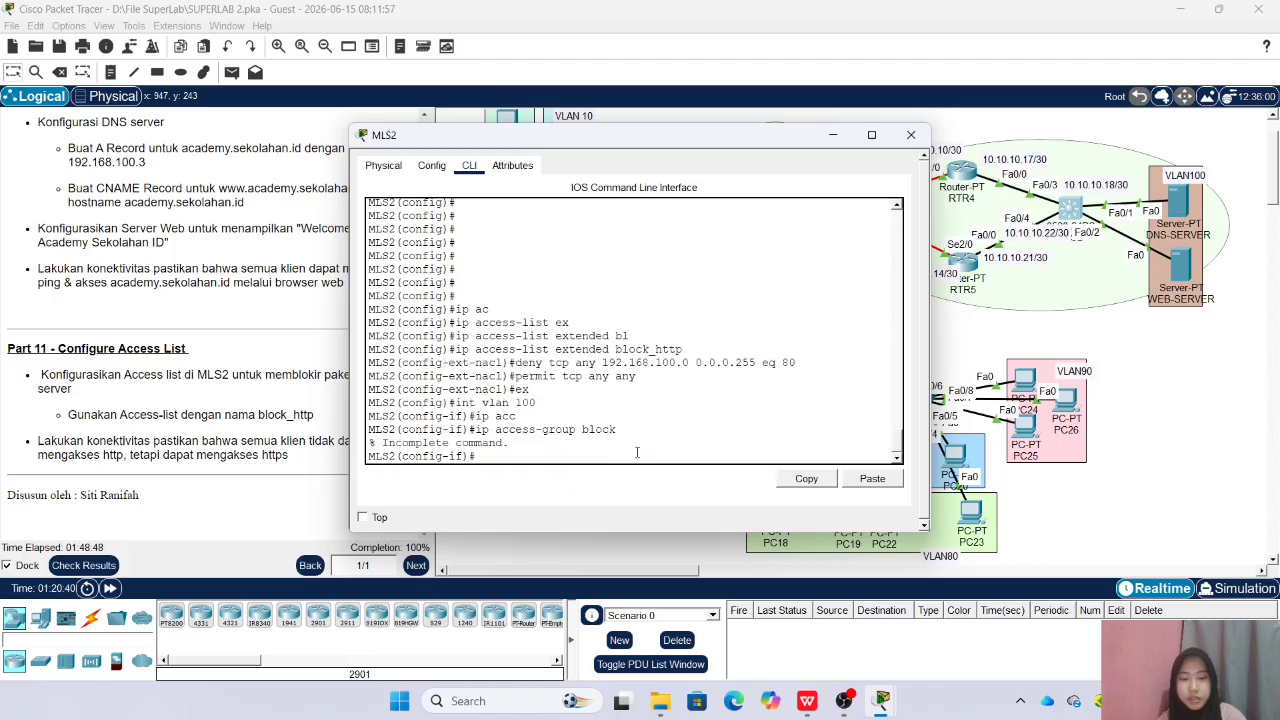
Apply the block_http access list to interface VLAN 100 in the outbound direction and close the MLS2 window
key(Up)
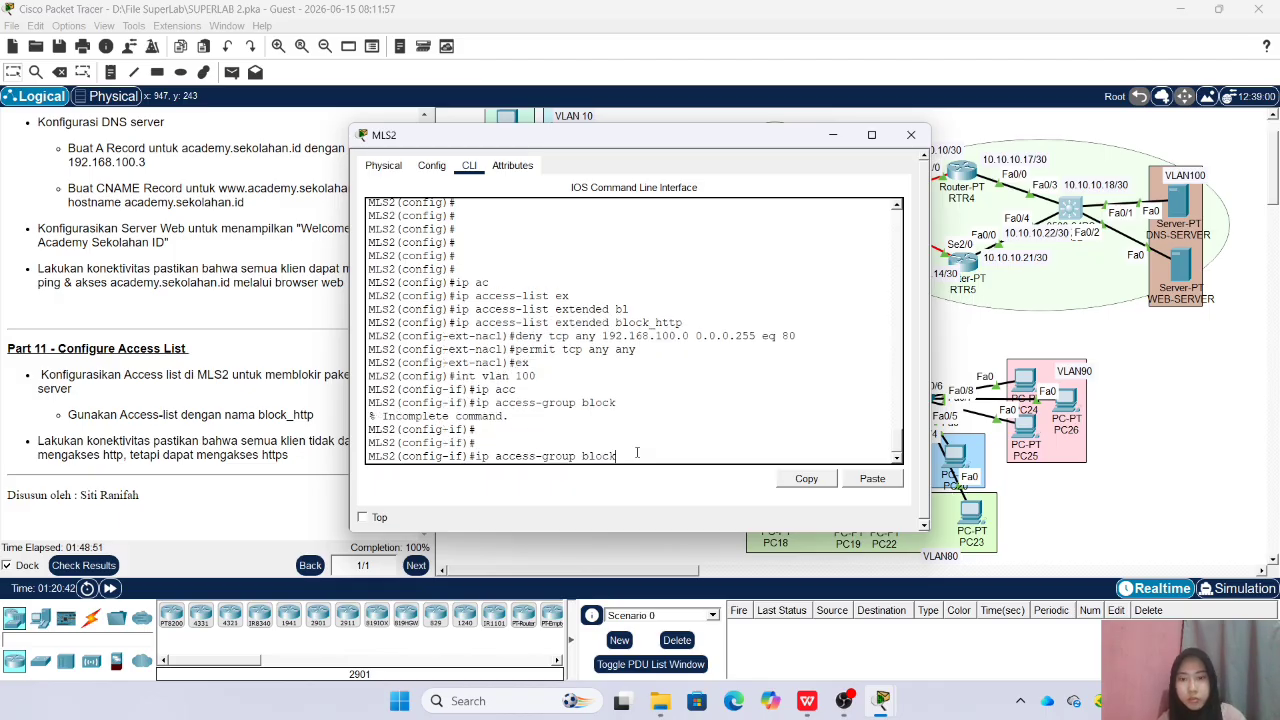
text(_http)
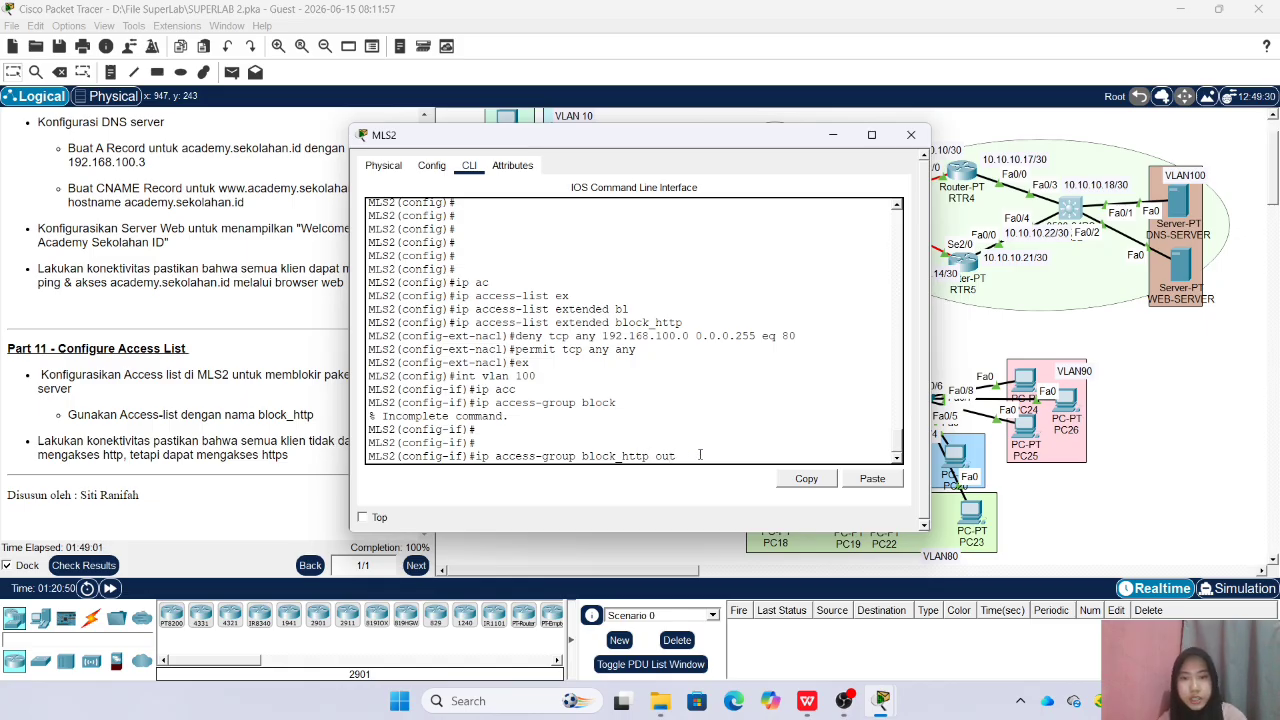
text( out)
key(Return)
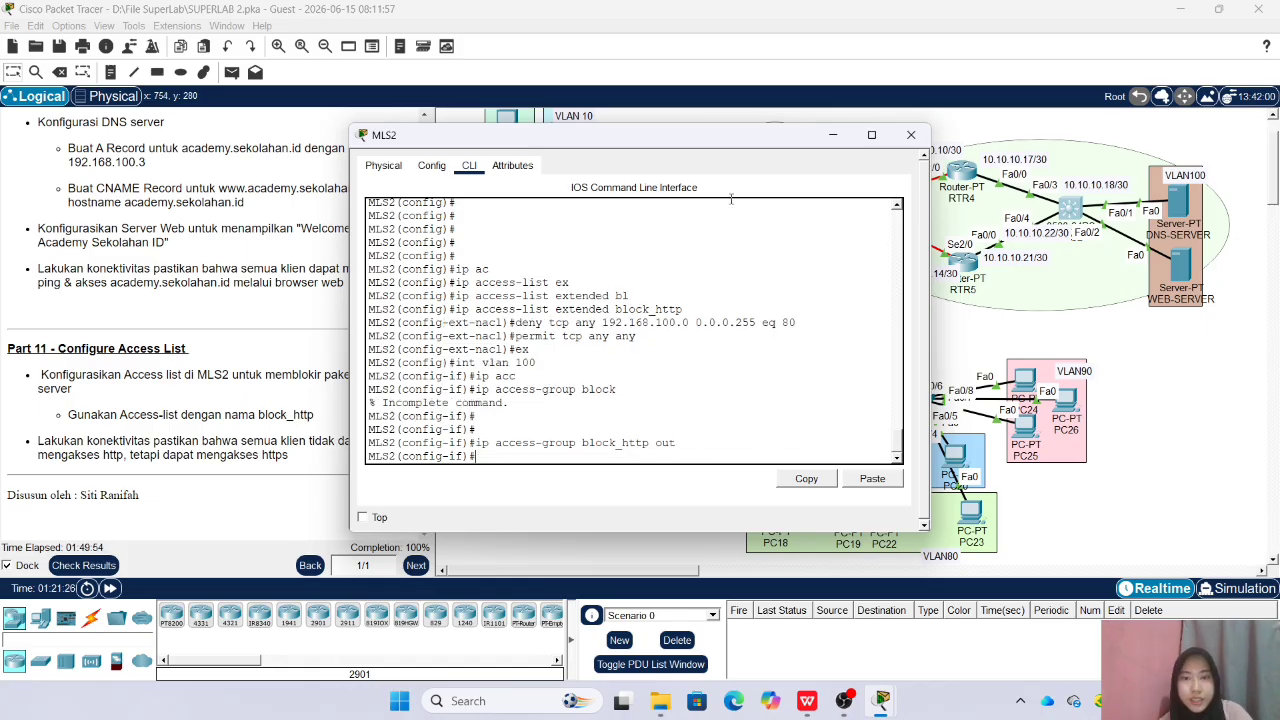
click(911, 134)
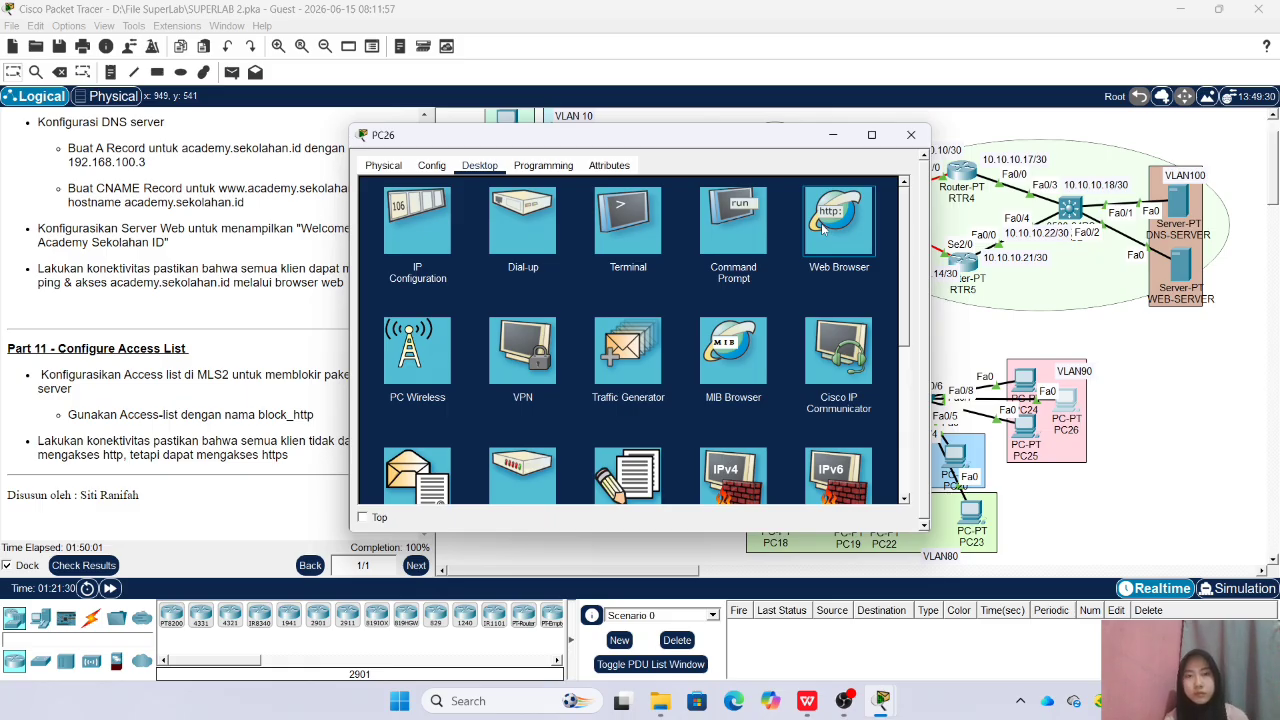
click(822, 228)
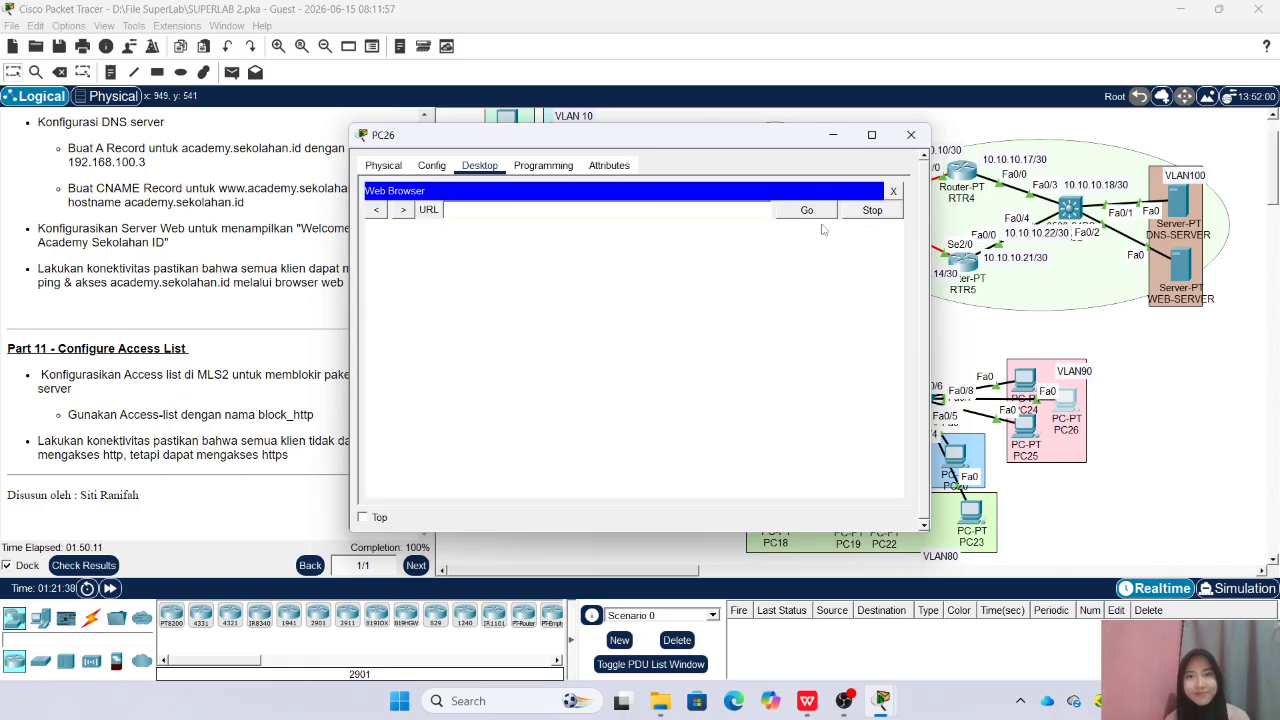
text(www.academy.sekolahan.)
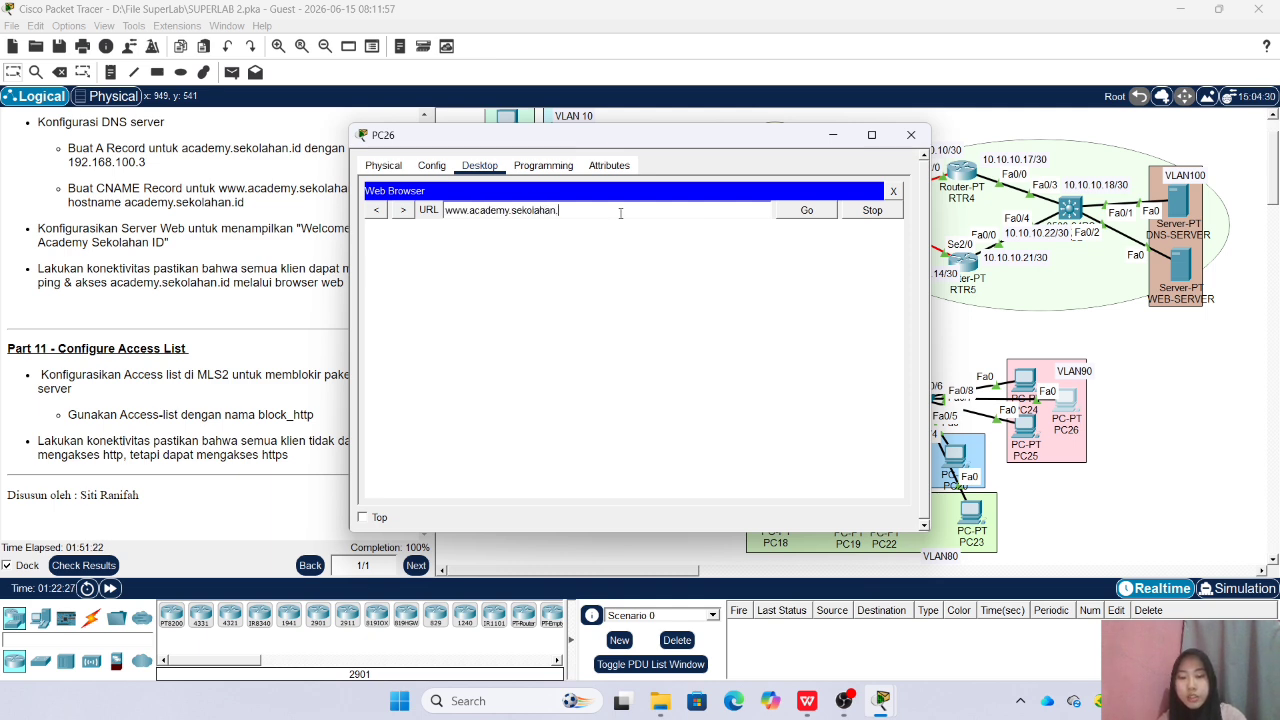
key(Return)
text(.id)
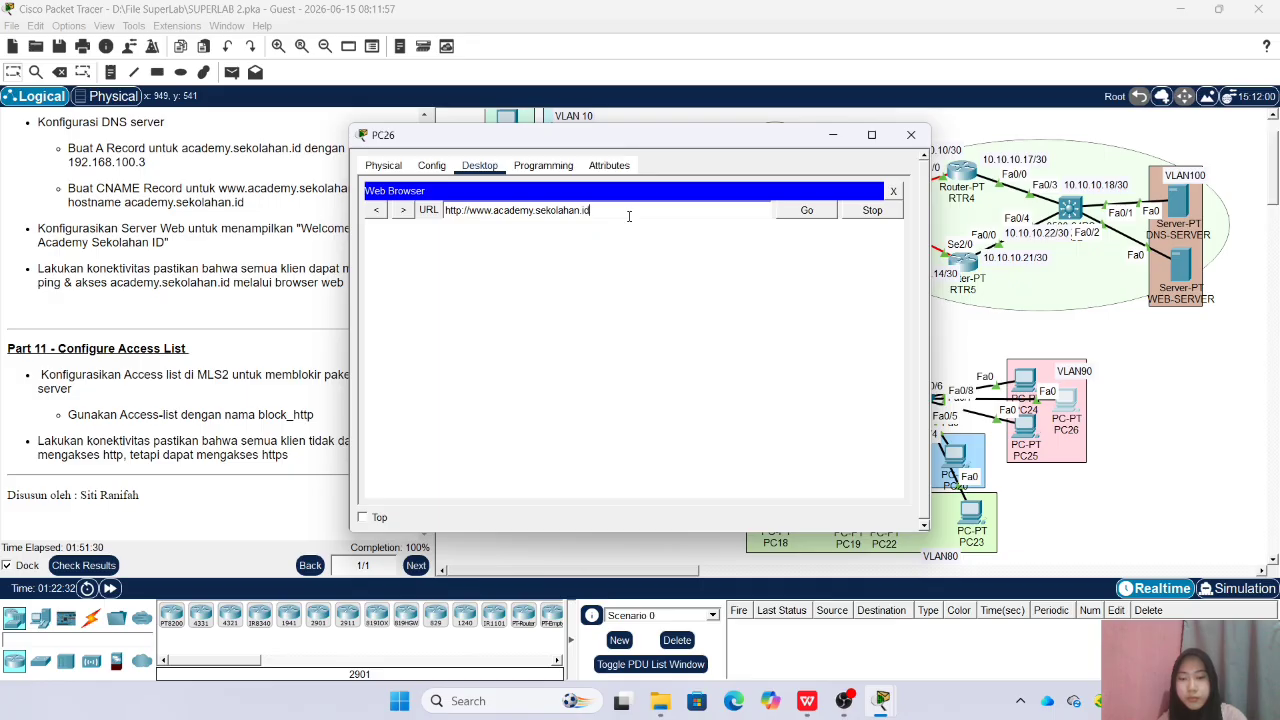
click(805, 212)
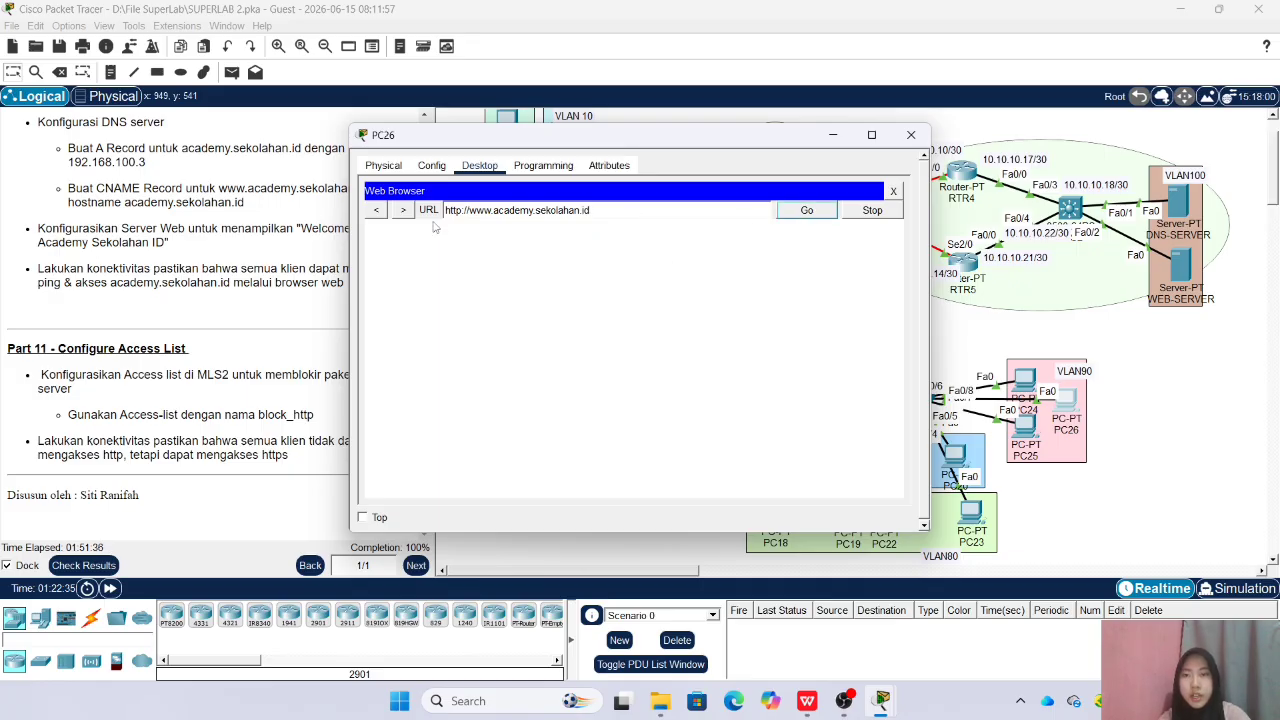
click(461, 210)
text(s)
click(790, 218)
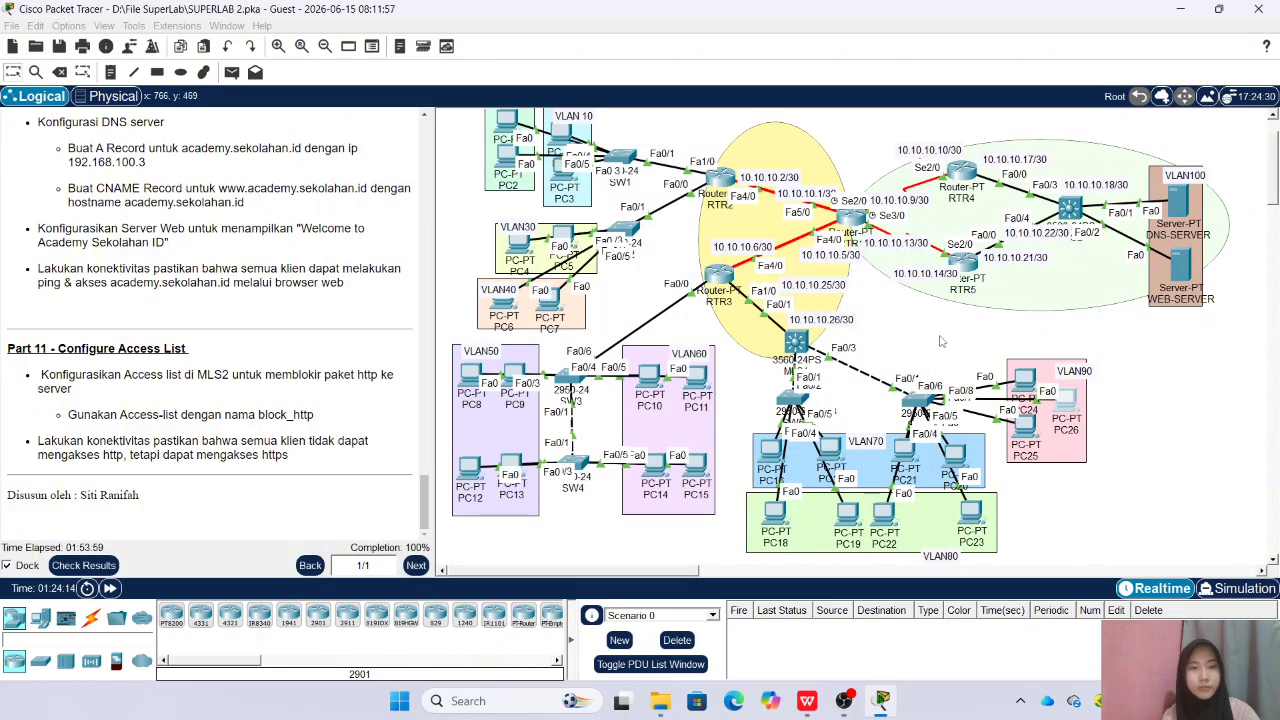
Check the activity results, review the full list of assessment items, and return to the network workspace
scroll(298, 388, up, 3)
scroll(298, 388, down, 3)
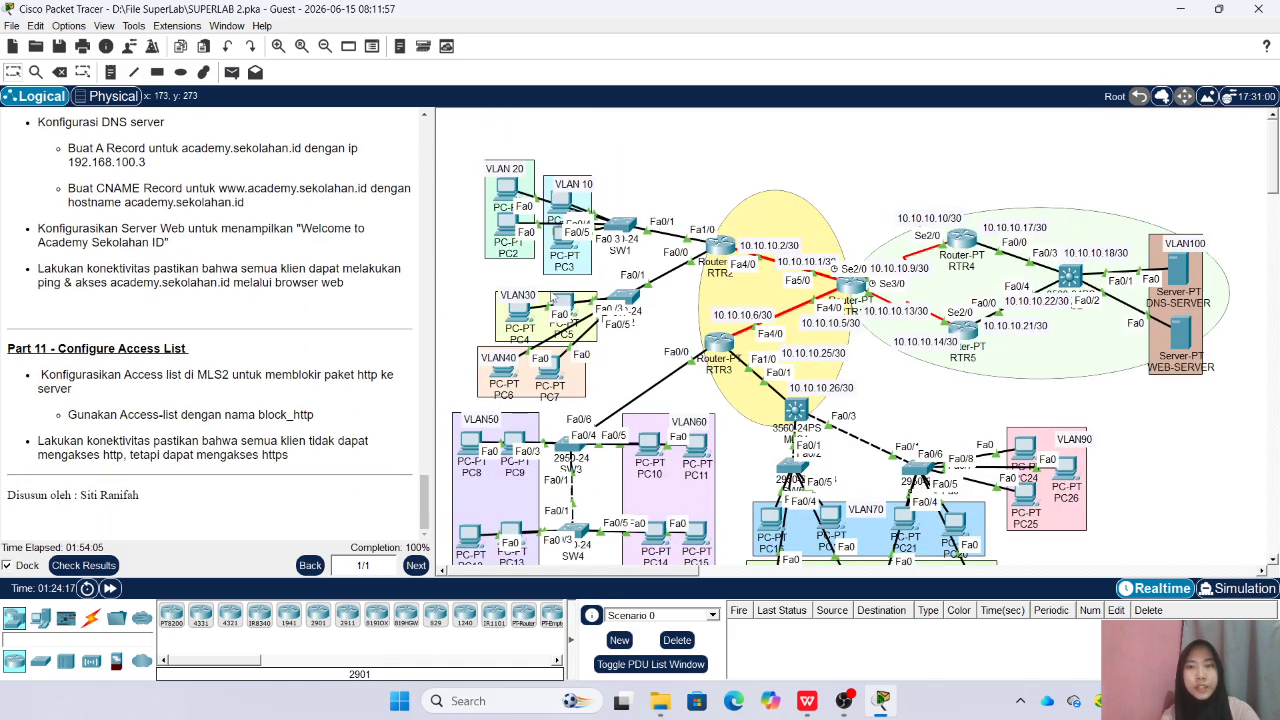
click(90, 564)
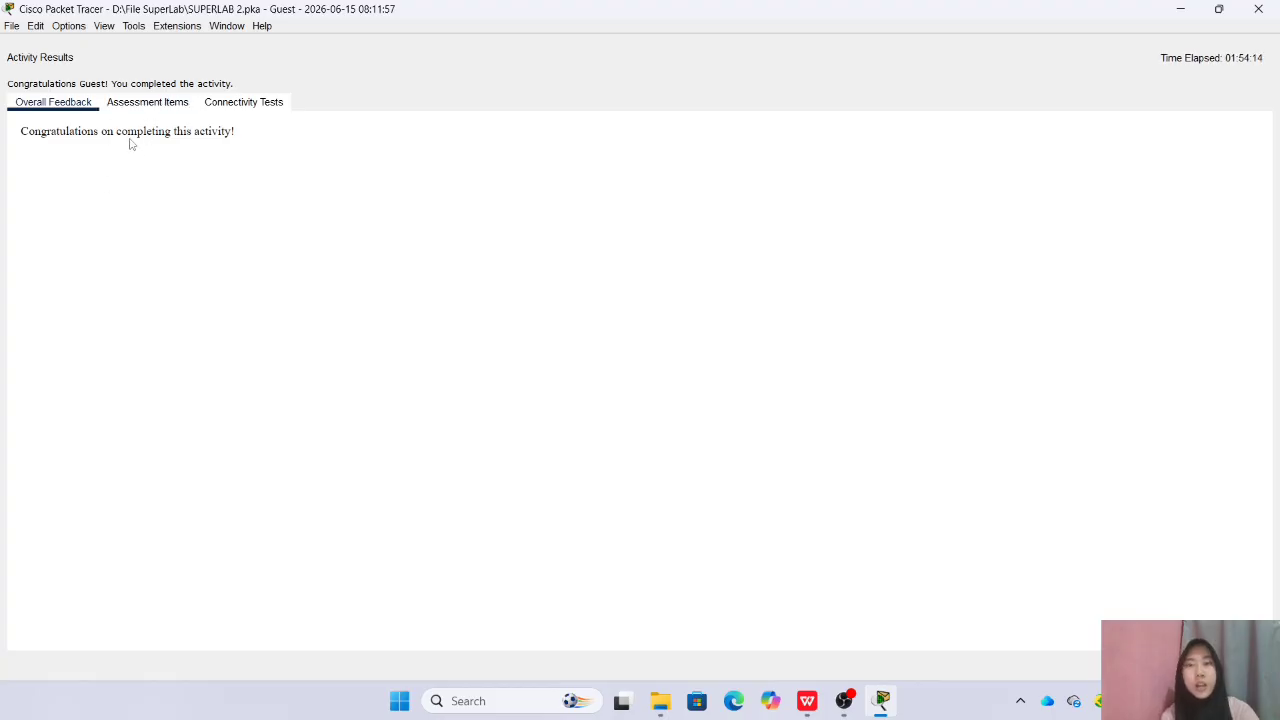
click(132, 103)
scroll(196, 228, down, 1)
scroll(196, 228, up, 1)
scroll(150, 270, down, 17)
scroll(128, 295, down, 20)
scroll(128, 299, down, 20)
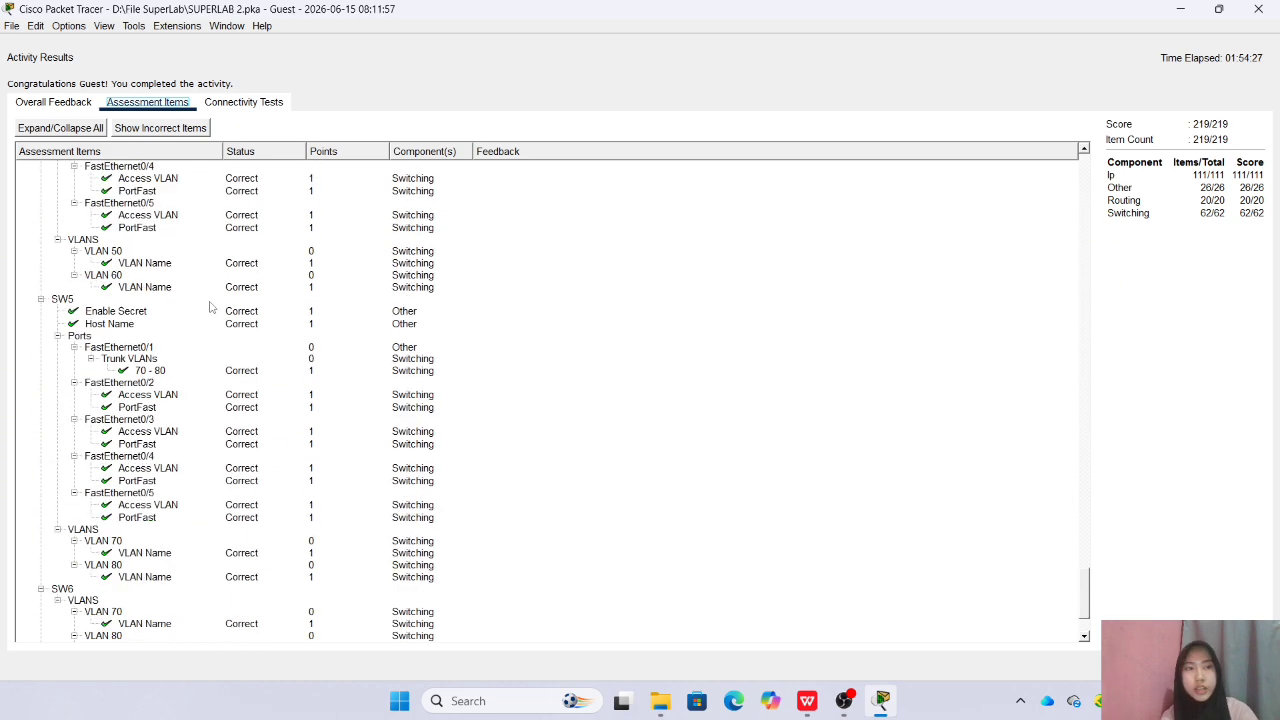
scroll(210, 307, down, 2)
click(1260, 9)
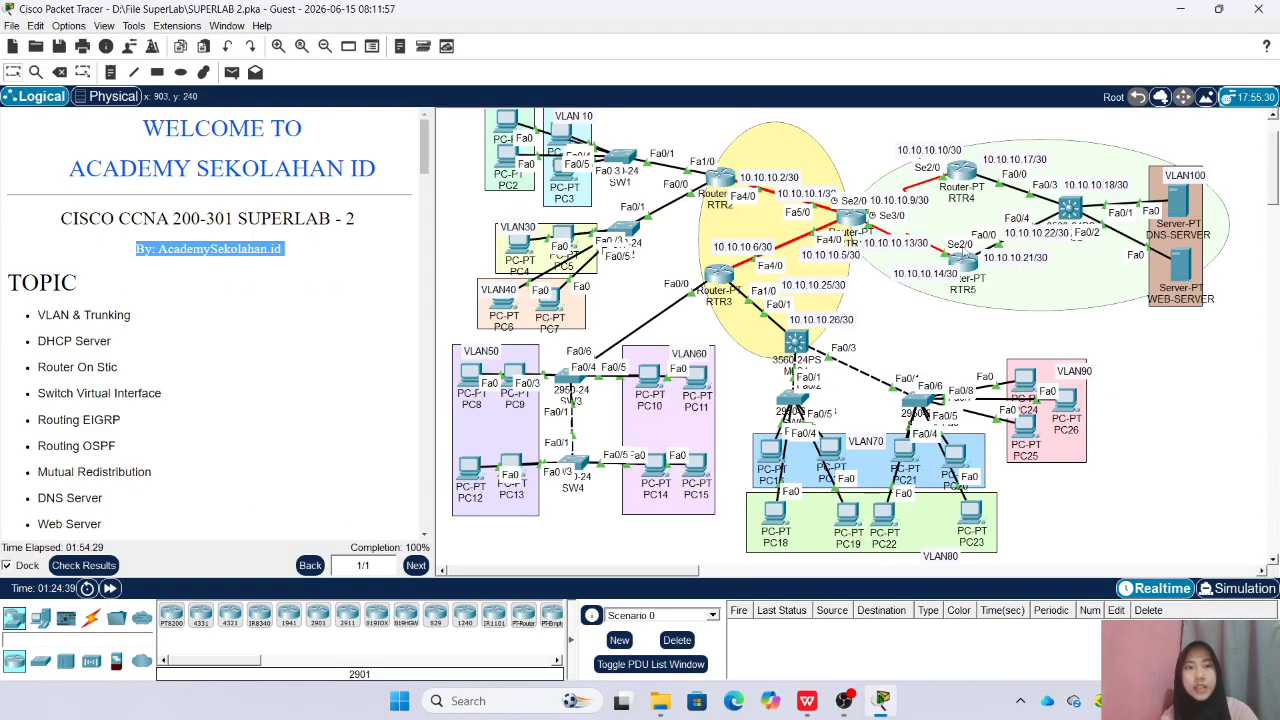